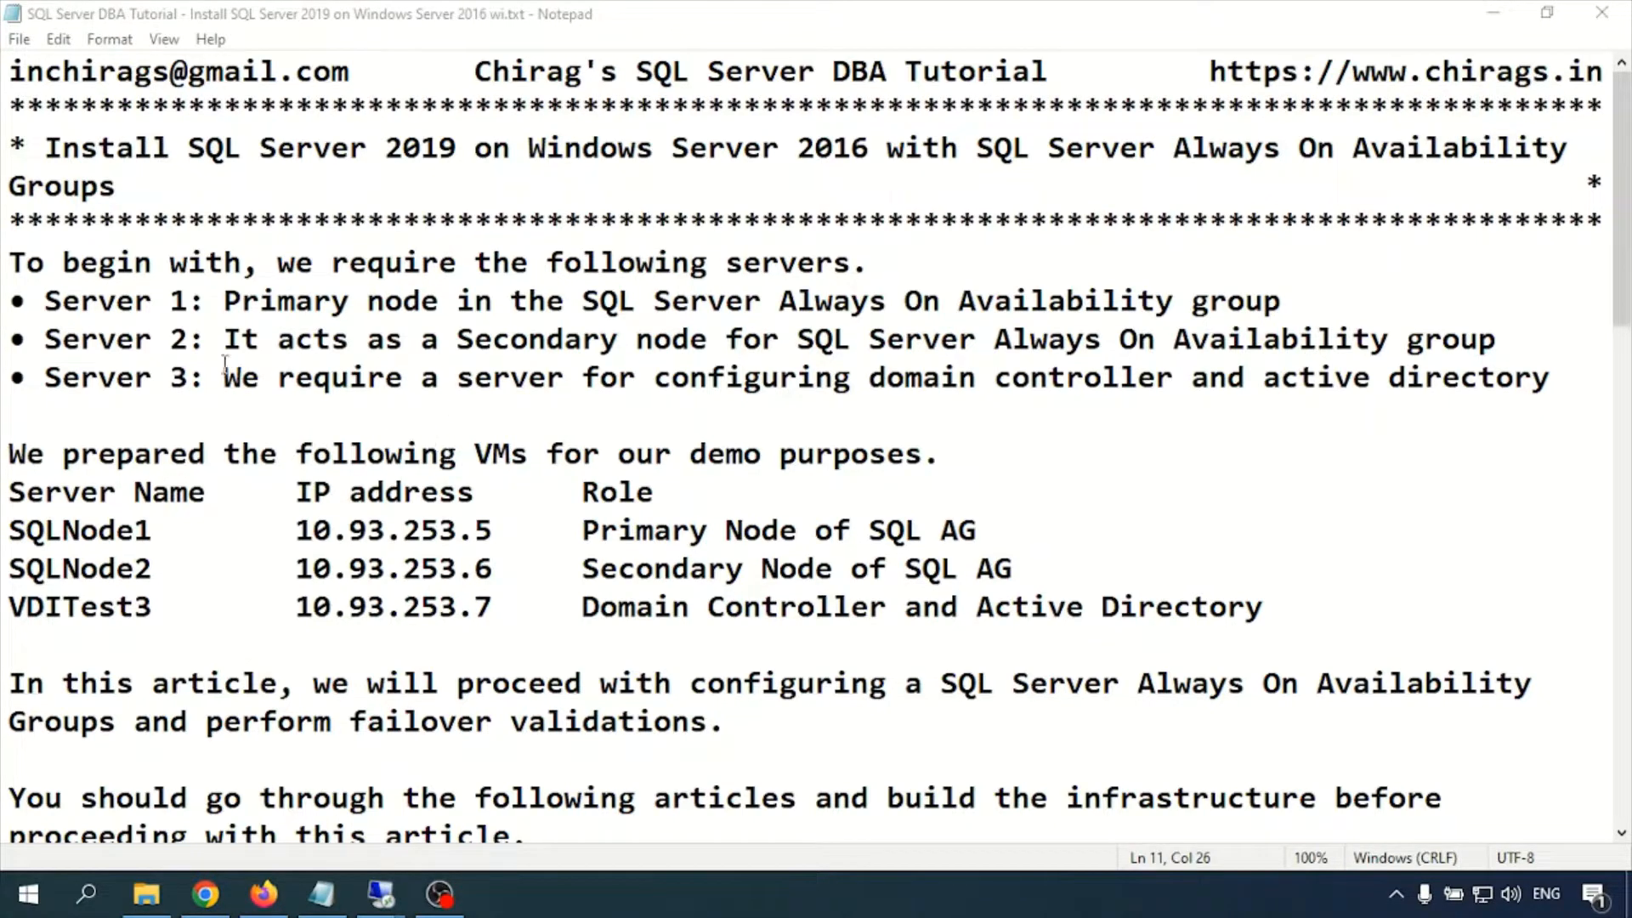
# Review the server requirements and the SQLNode1, SQLNode2 and VDITest3 table with IP addresses and roles.
pyautogui.moveTo(44, 300); pyautogui.dragTo(175, 376)
pyautogui.click(349, 340)
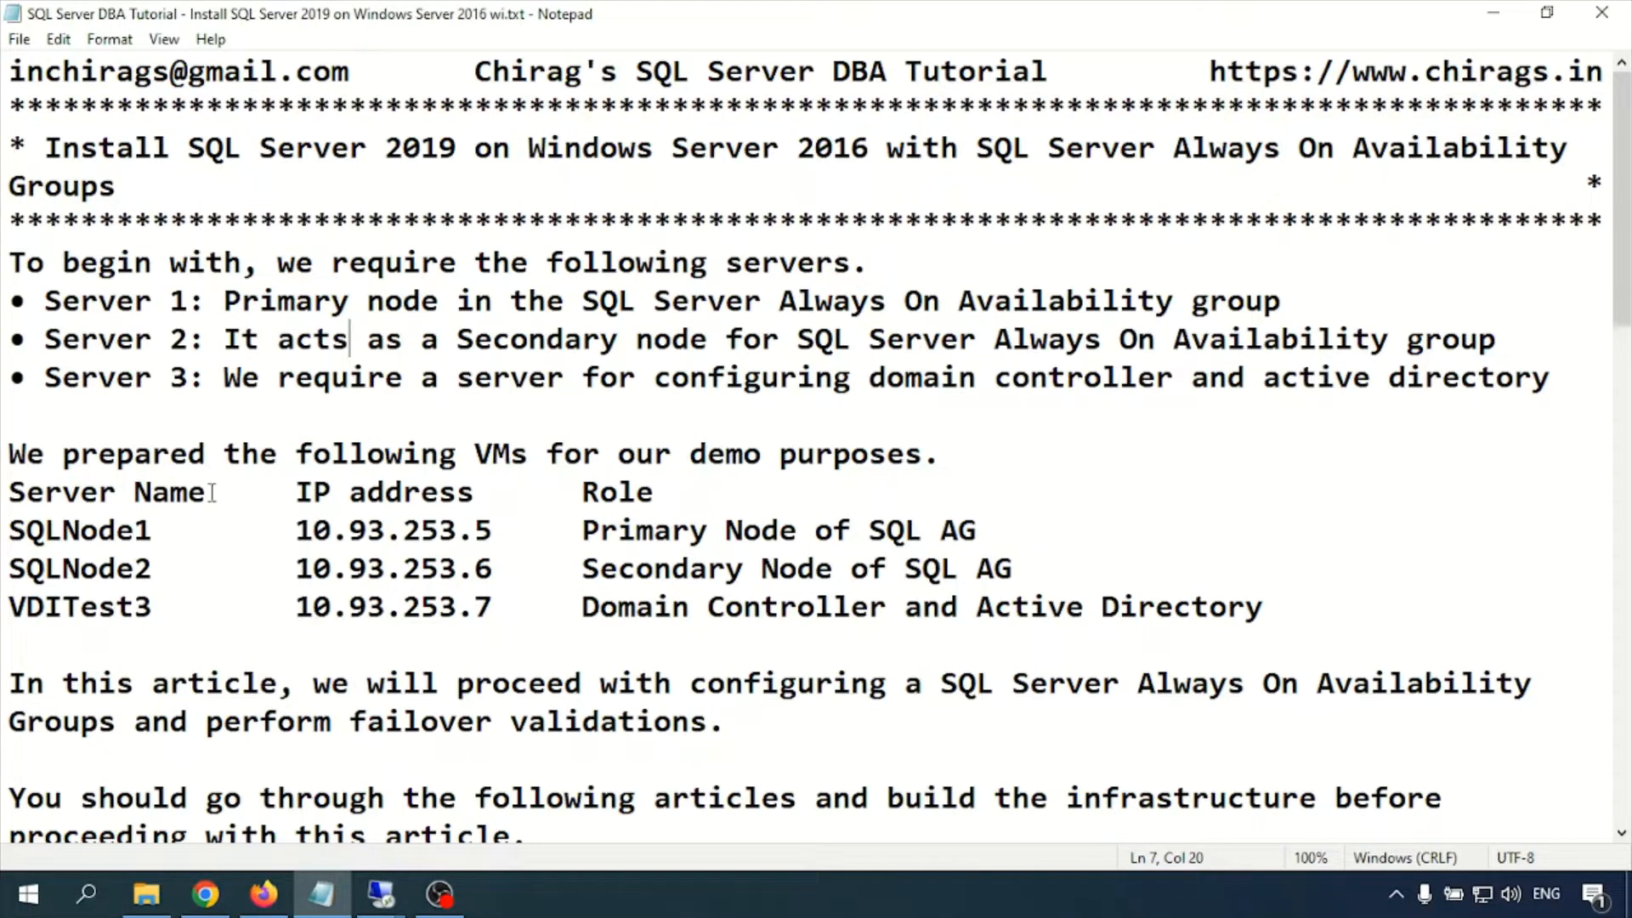
pyautogui.moveTo(7, 454); pyautogui.dragTo(1038, 474)
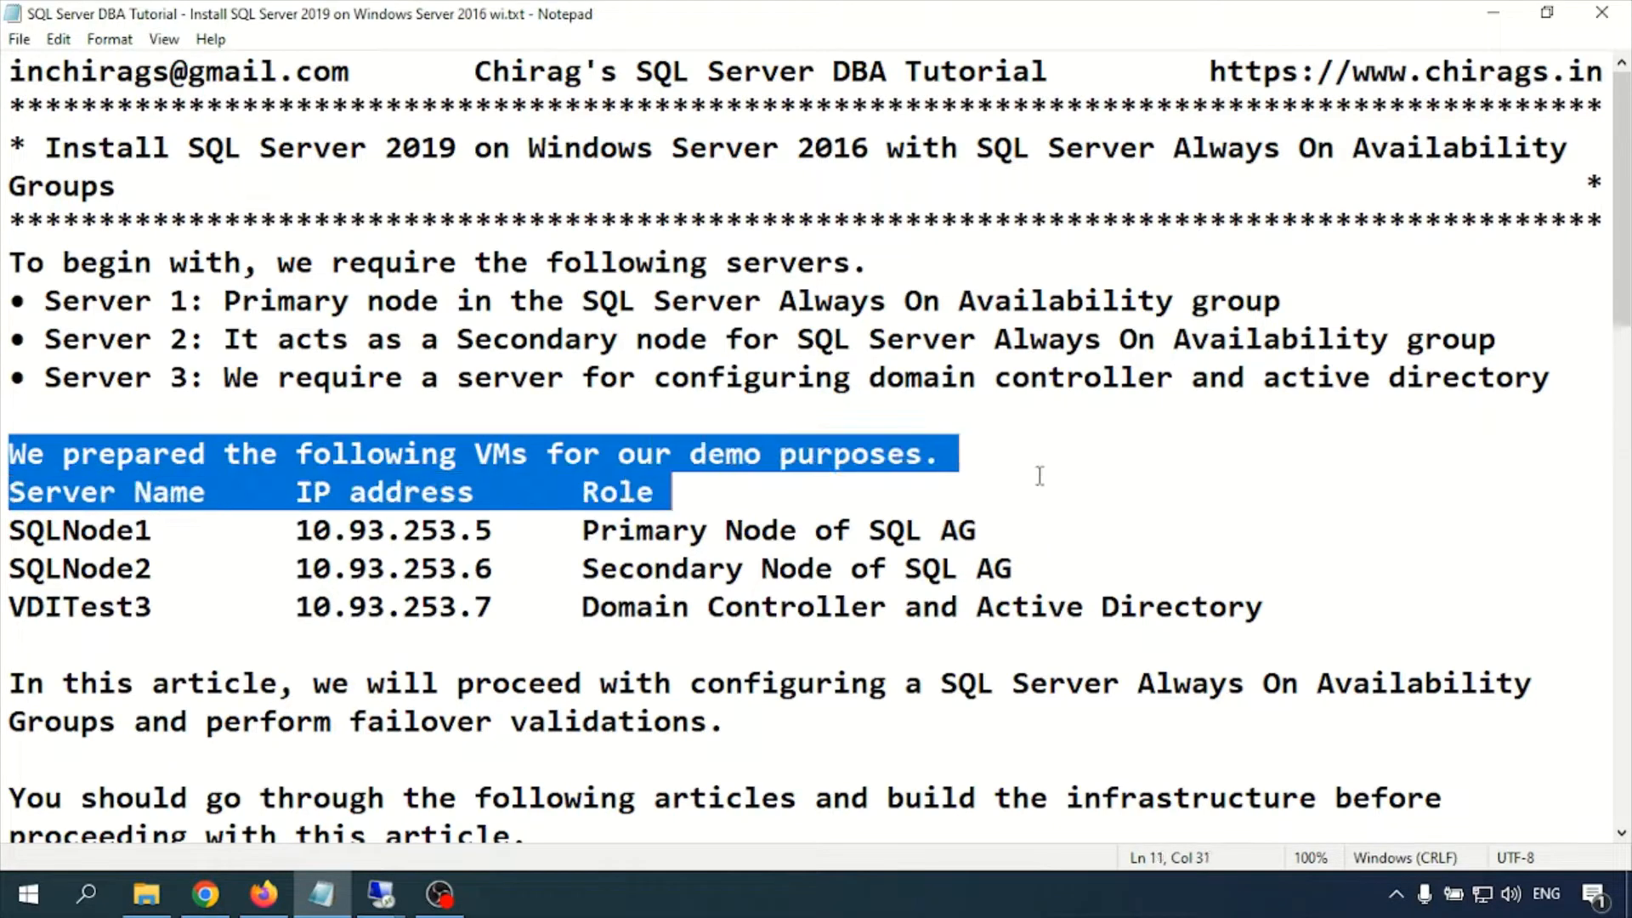
pyautogui.click(602, 560)
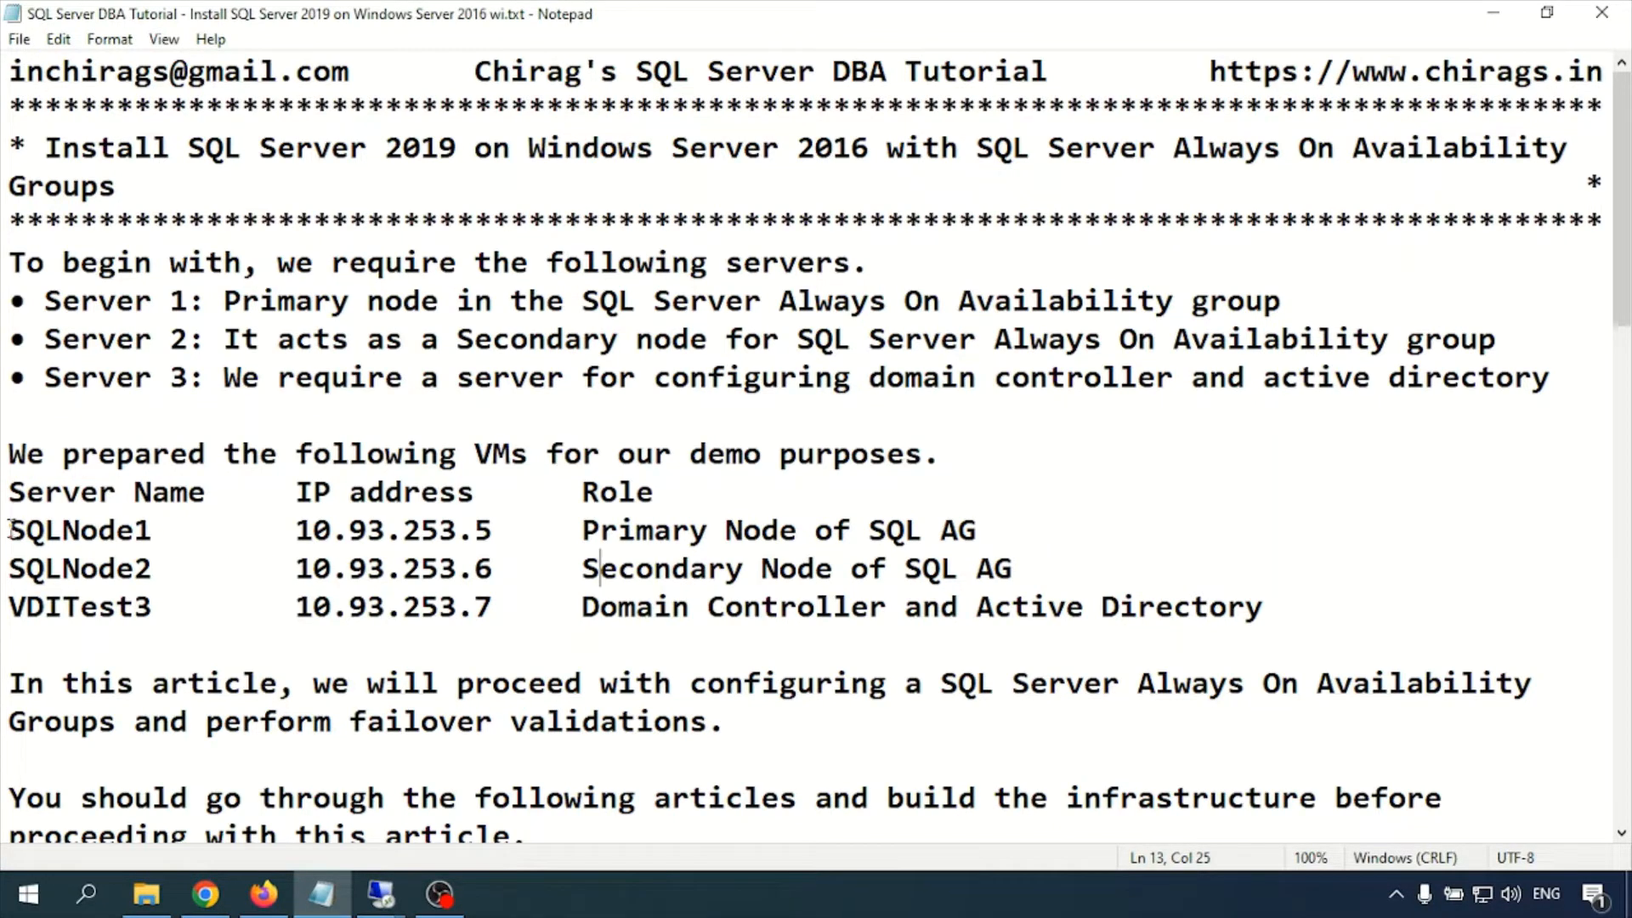
pyautogui.moveTo(8, 528); pyautogui.dragTo(154, 531)
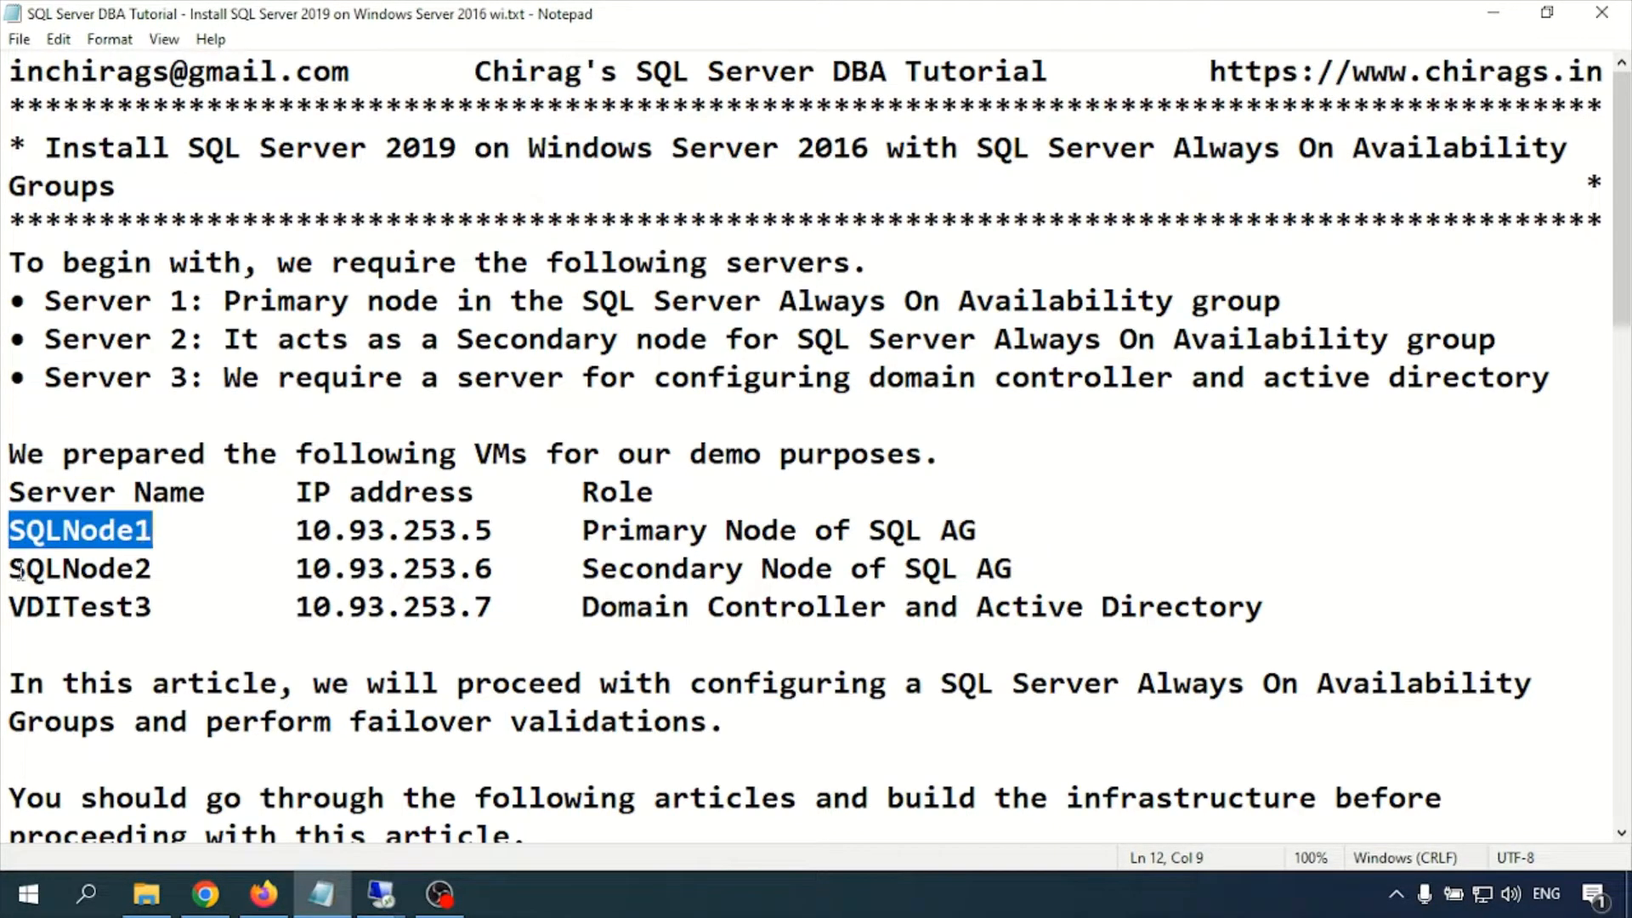
pyautogui.moveTo(12, 567); pyautogui.dragTo(154, 568)
pyautogui.click(10, 606)
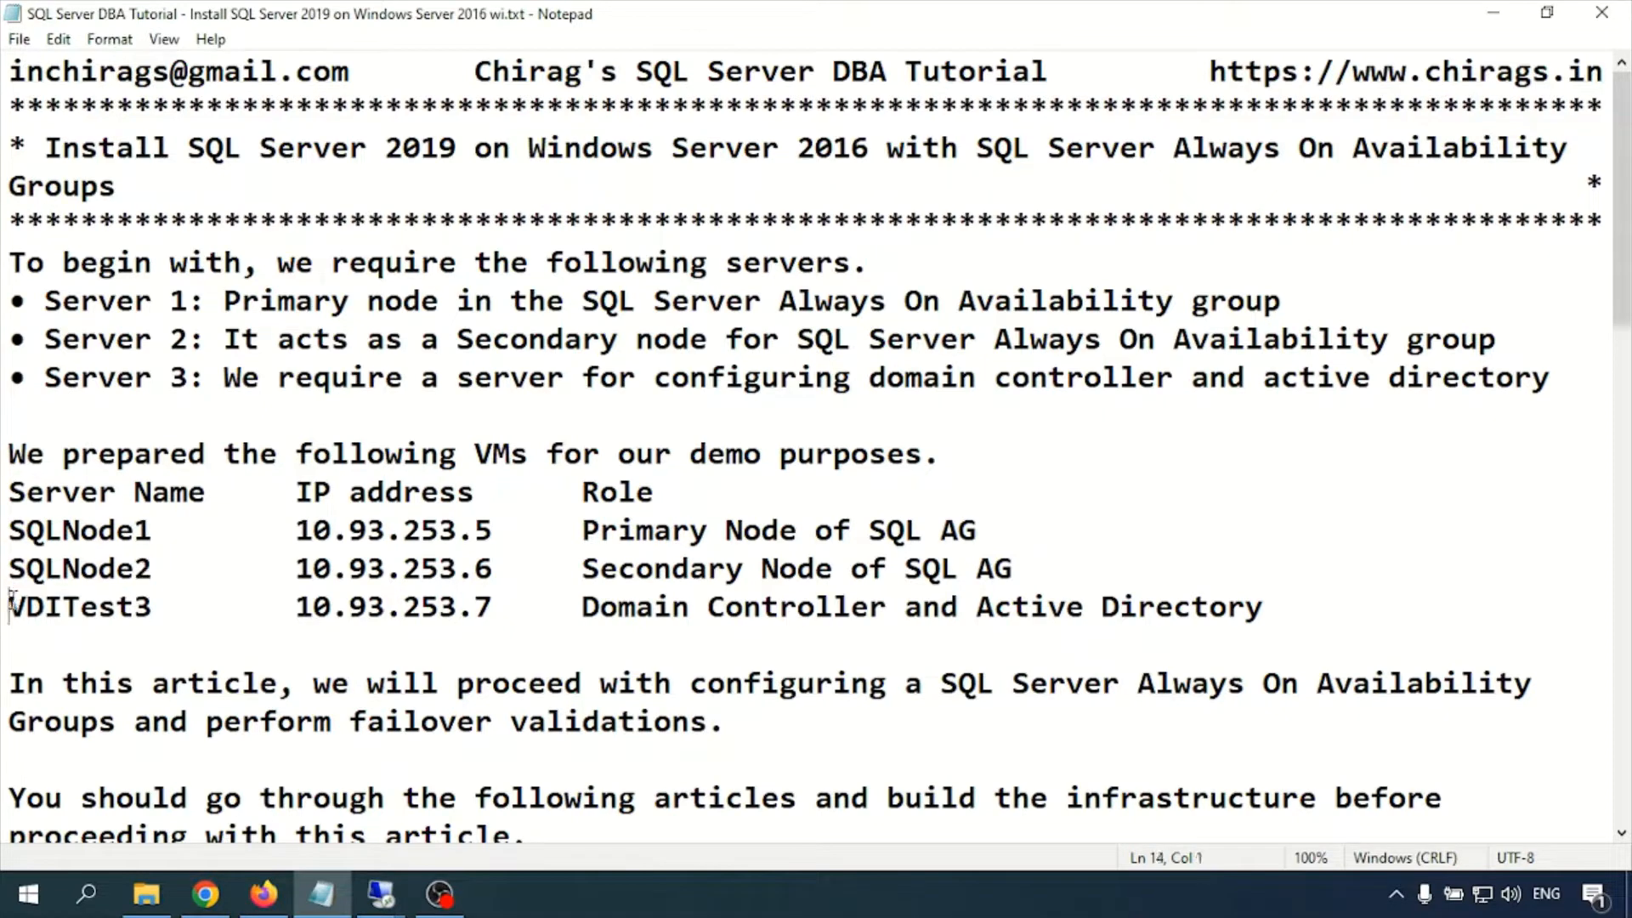
pyautogui.moveTo(10, 606); pyautogui.dragTo(191, 620)
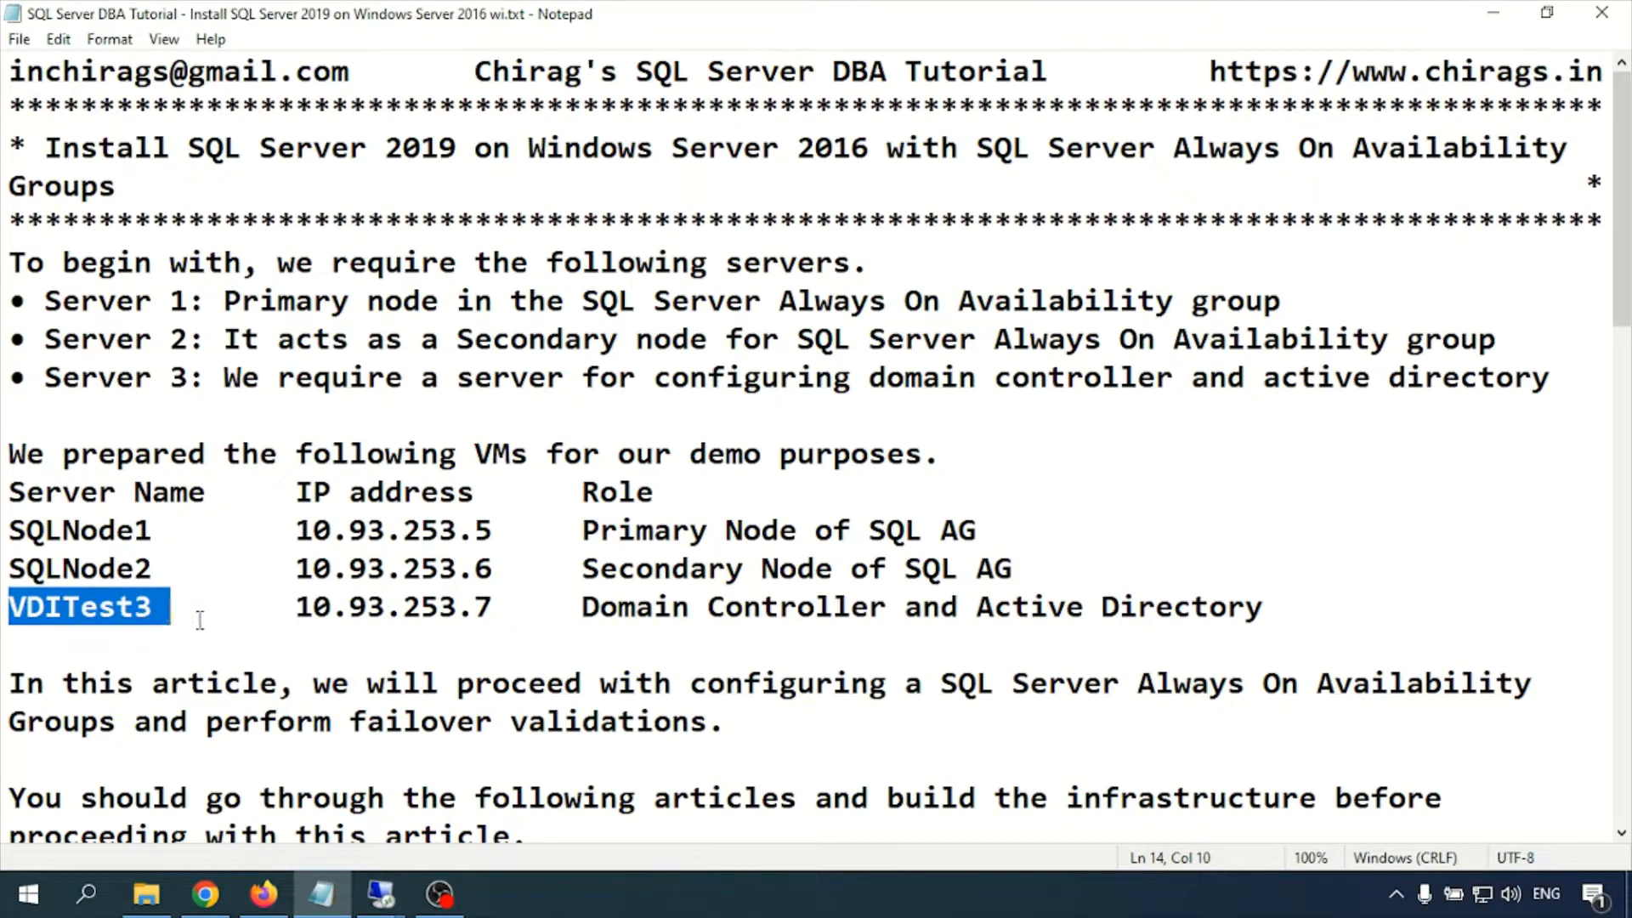
pyautogui.doubleClick(167, 606)
pyautogui.moveTo(295, 531); pyautogui.dragTo(493, 607)
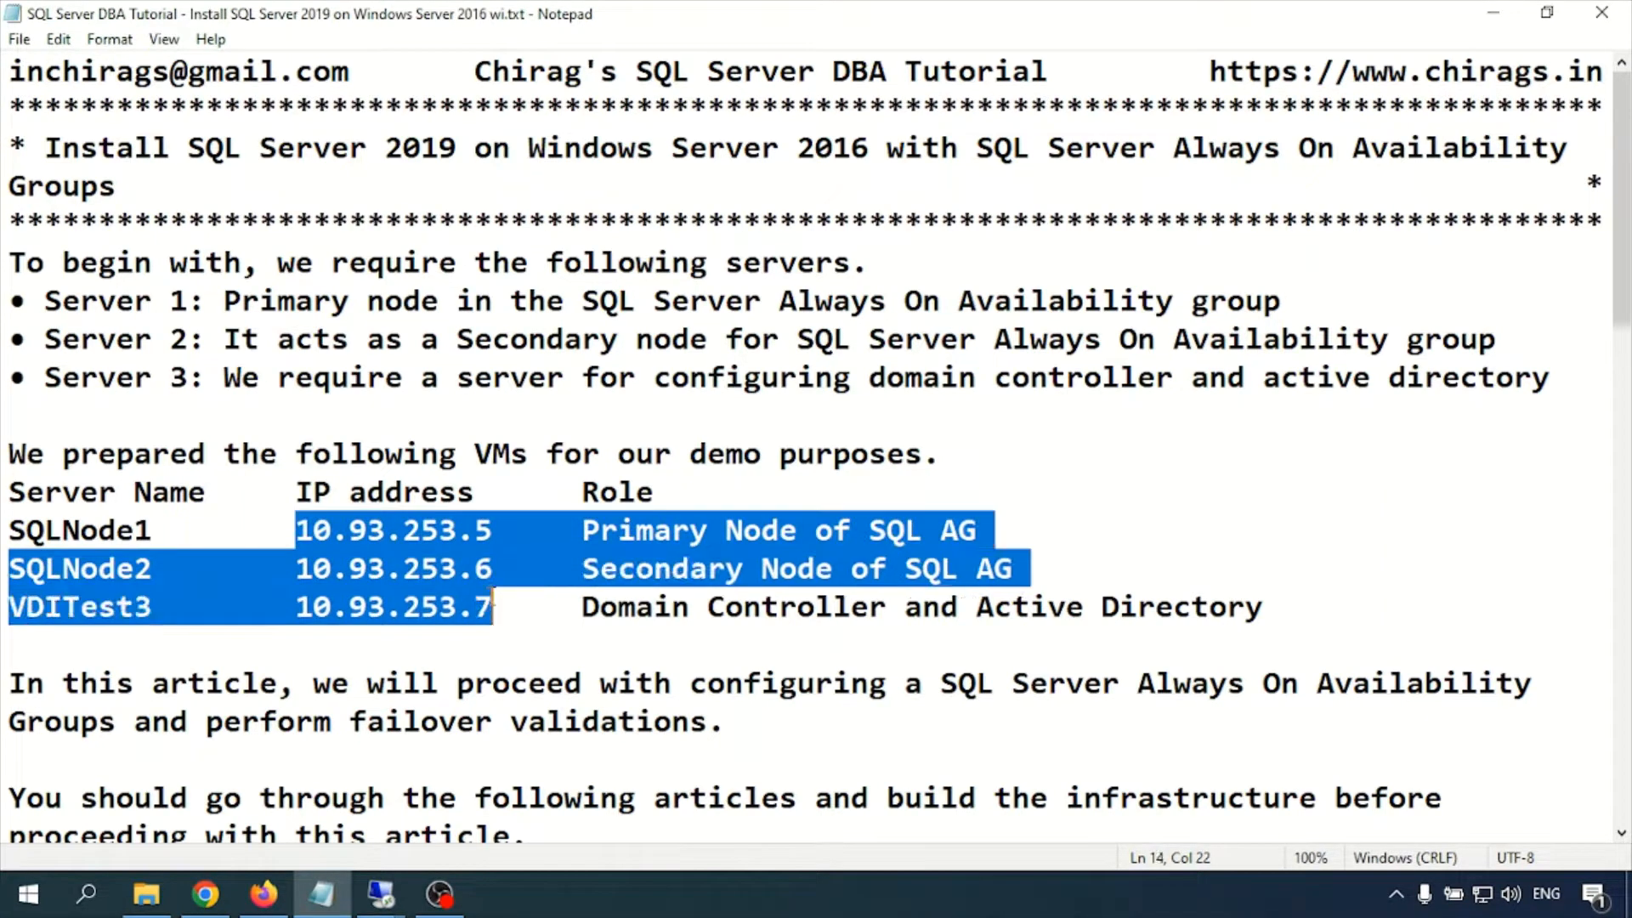
pyautogui.click(710, 586)
pyautogui.moveTo(815, 536); pyautogui.dragTo(934, 537)
pyautogui.moveTo(779, 571); pyautogui.dragTo(959, 569)
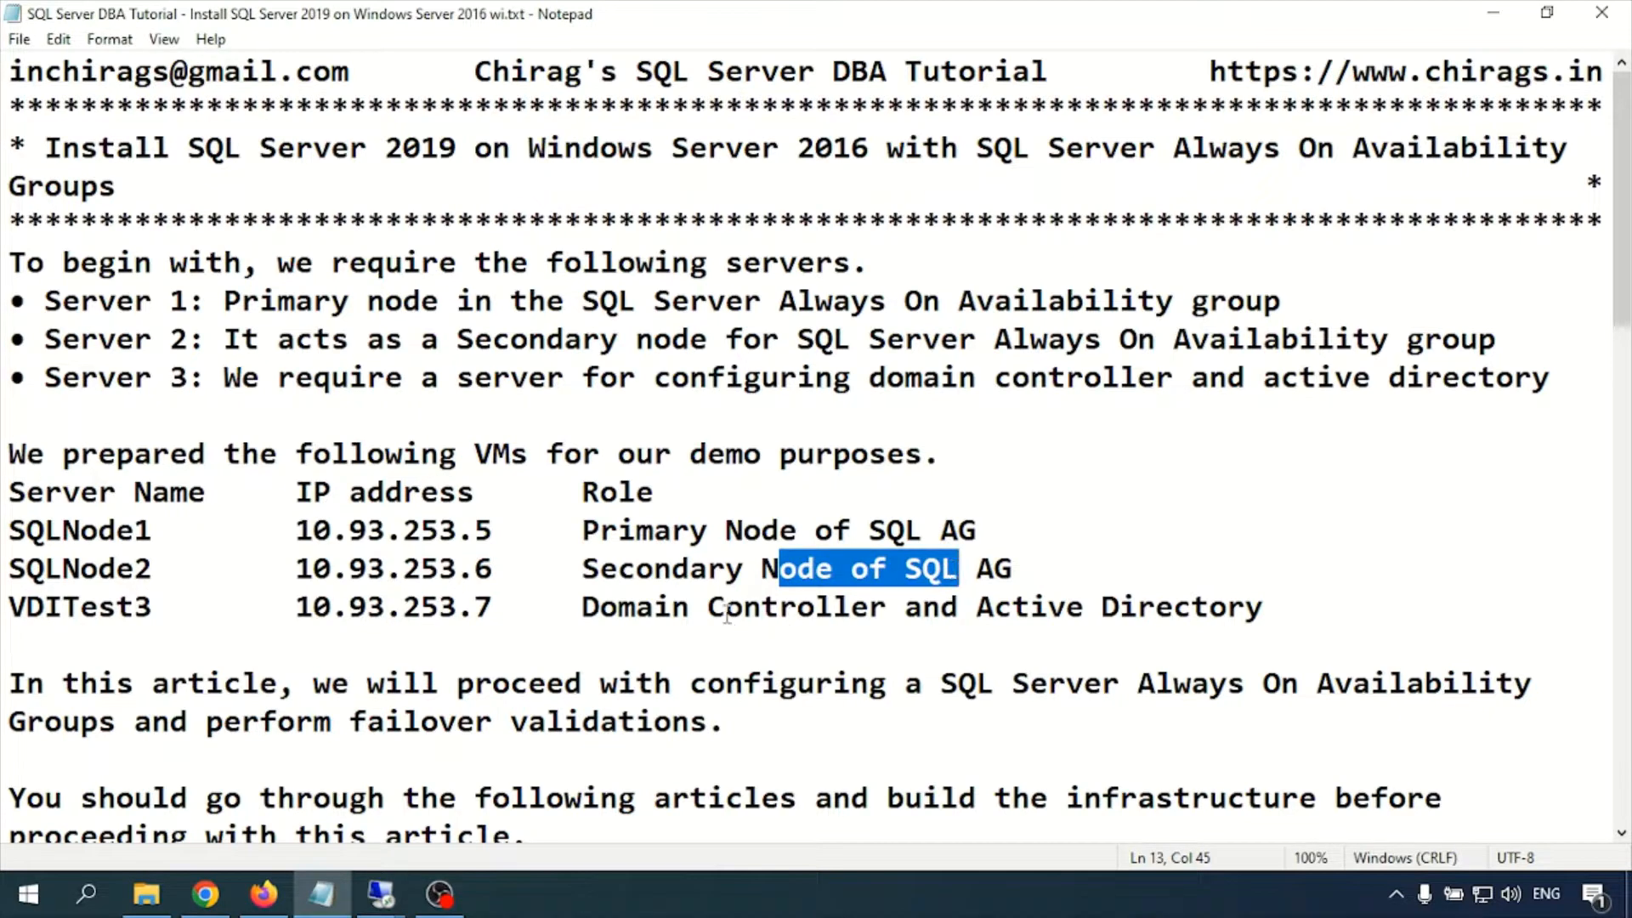
pyautogui.moveTo(690, 605); pyautogui.dragTo(1075, 599)
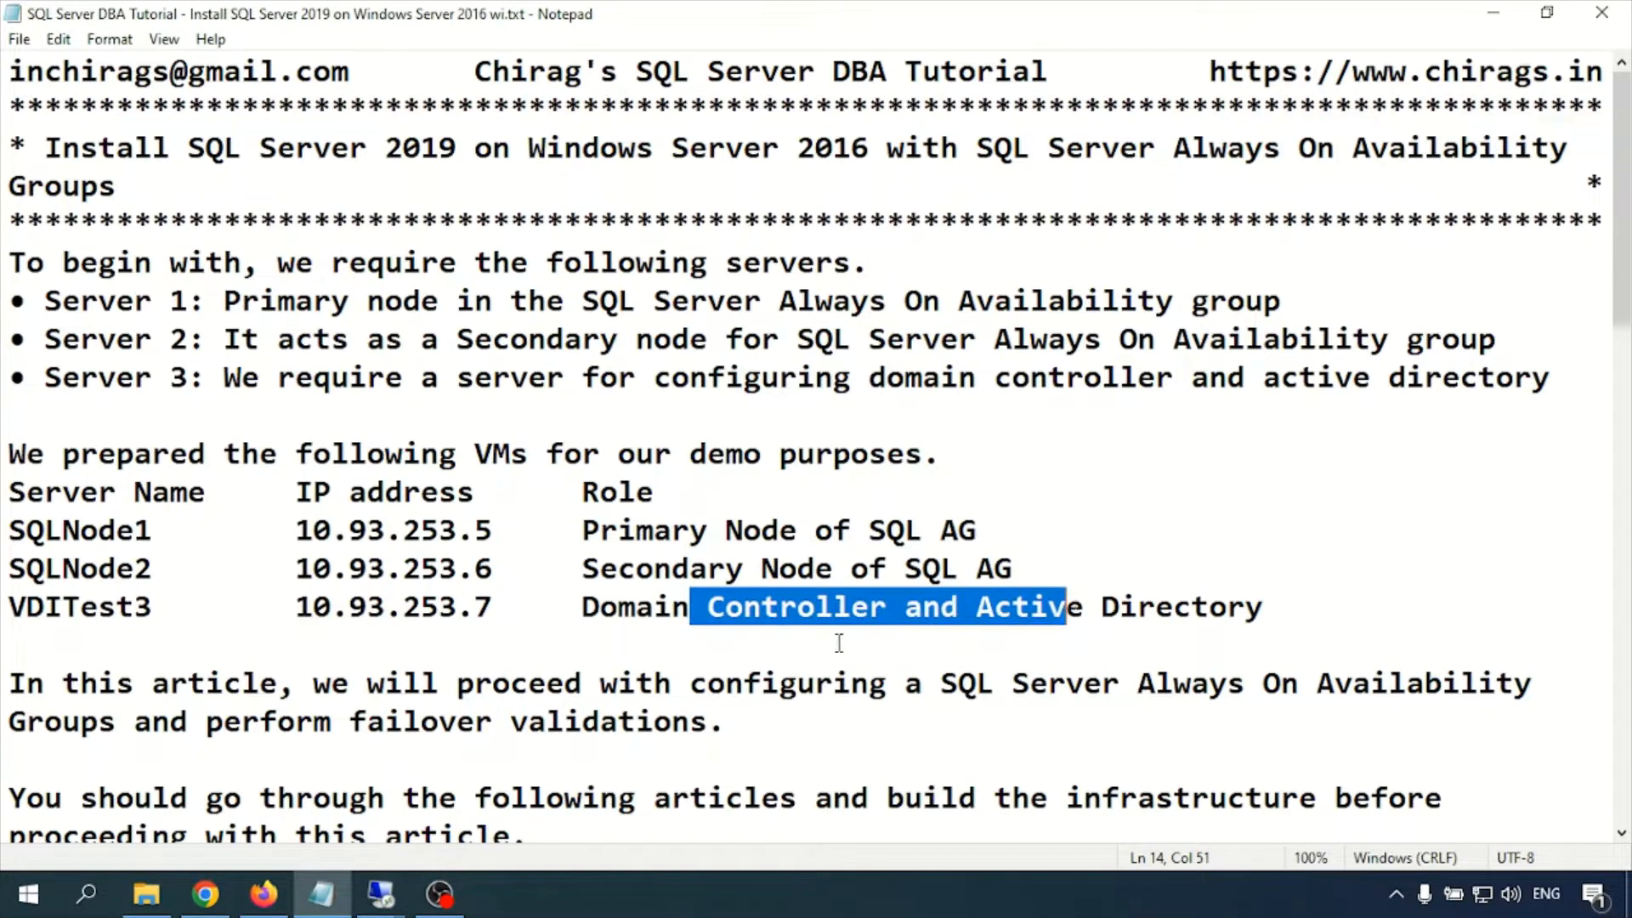
# Read through the two prerequisite articles and their cluster configuration sub-points.
pyautogui.scroll(-1, 595, 552)
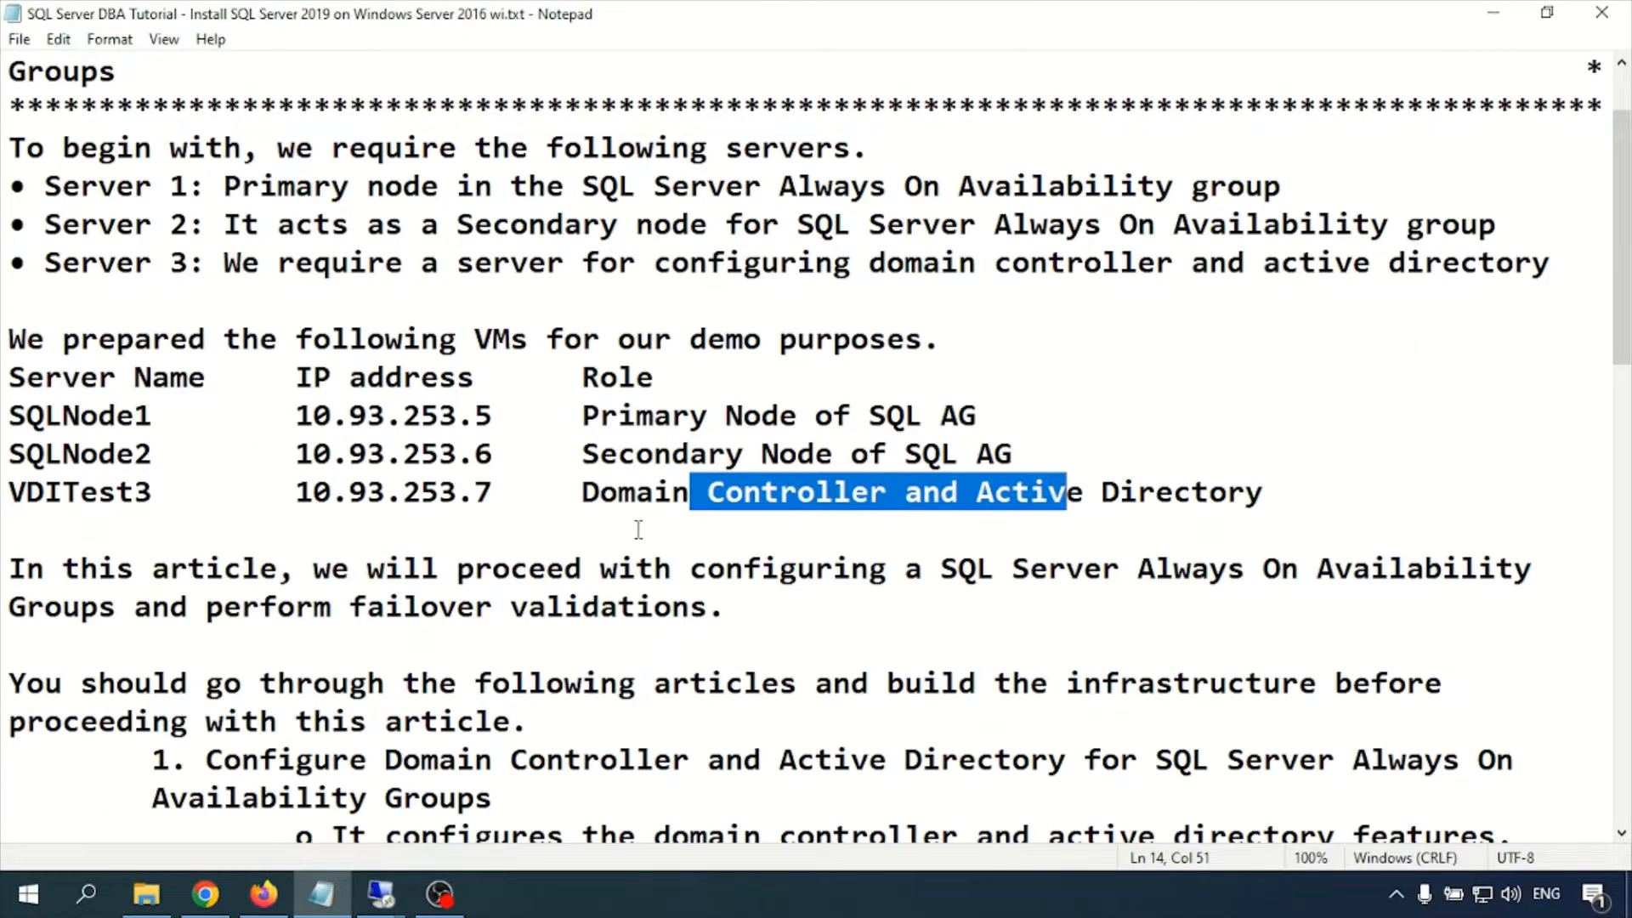
pyautogui.scroll(-3, 643, 517)
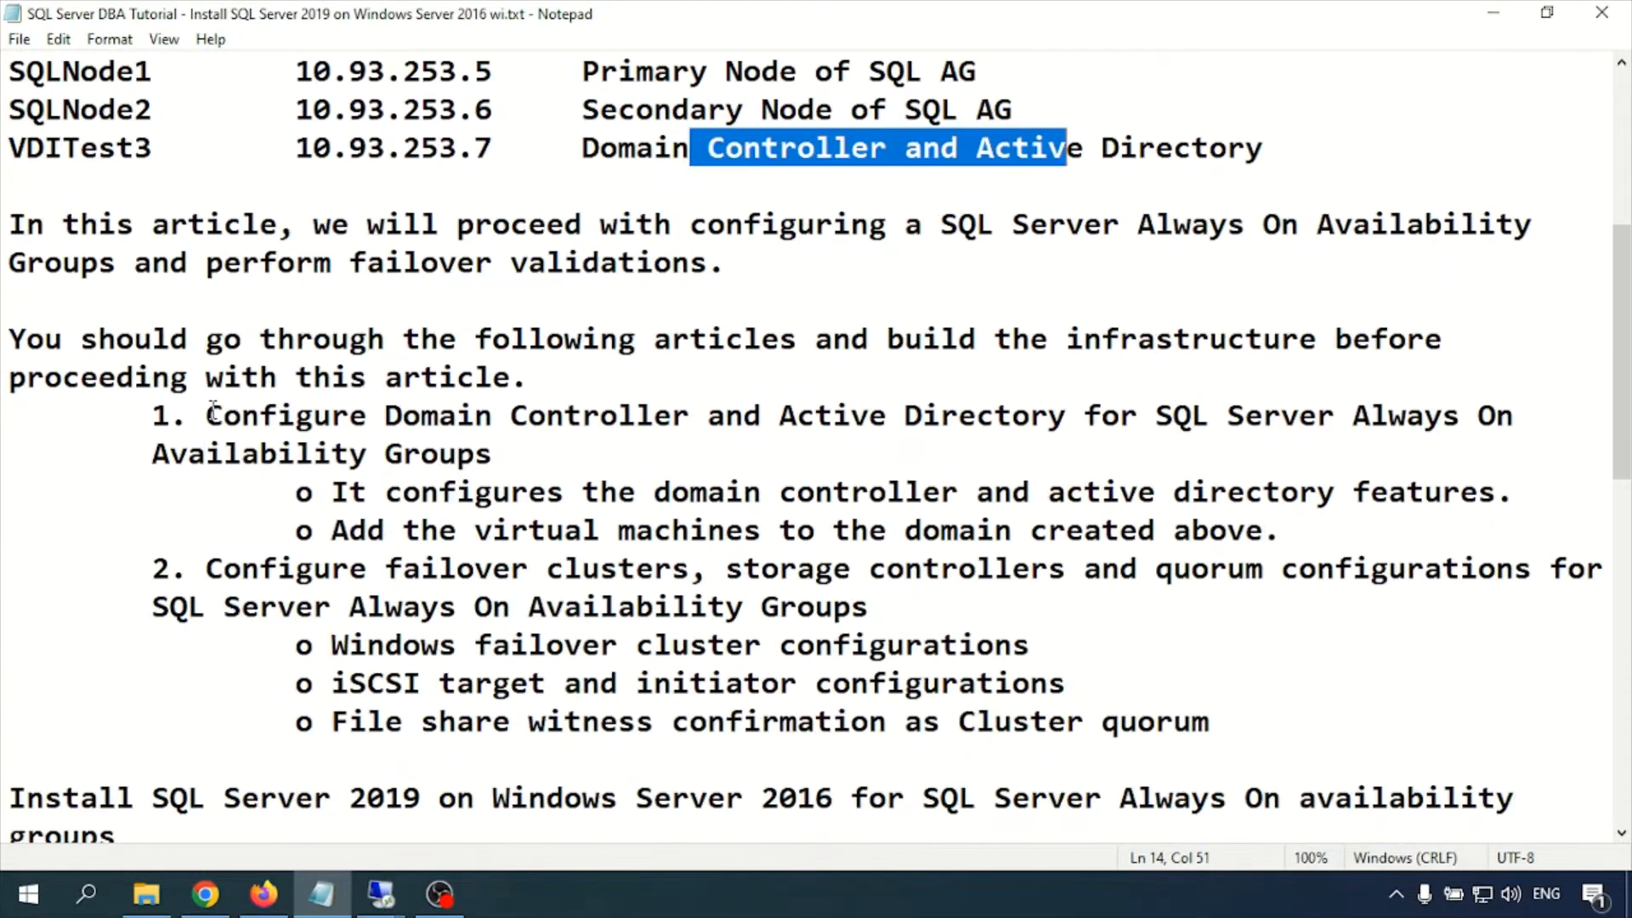
pyautogui.moveTo(211, 428); pyautogui.dragTo(591, 442)
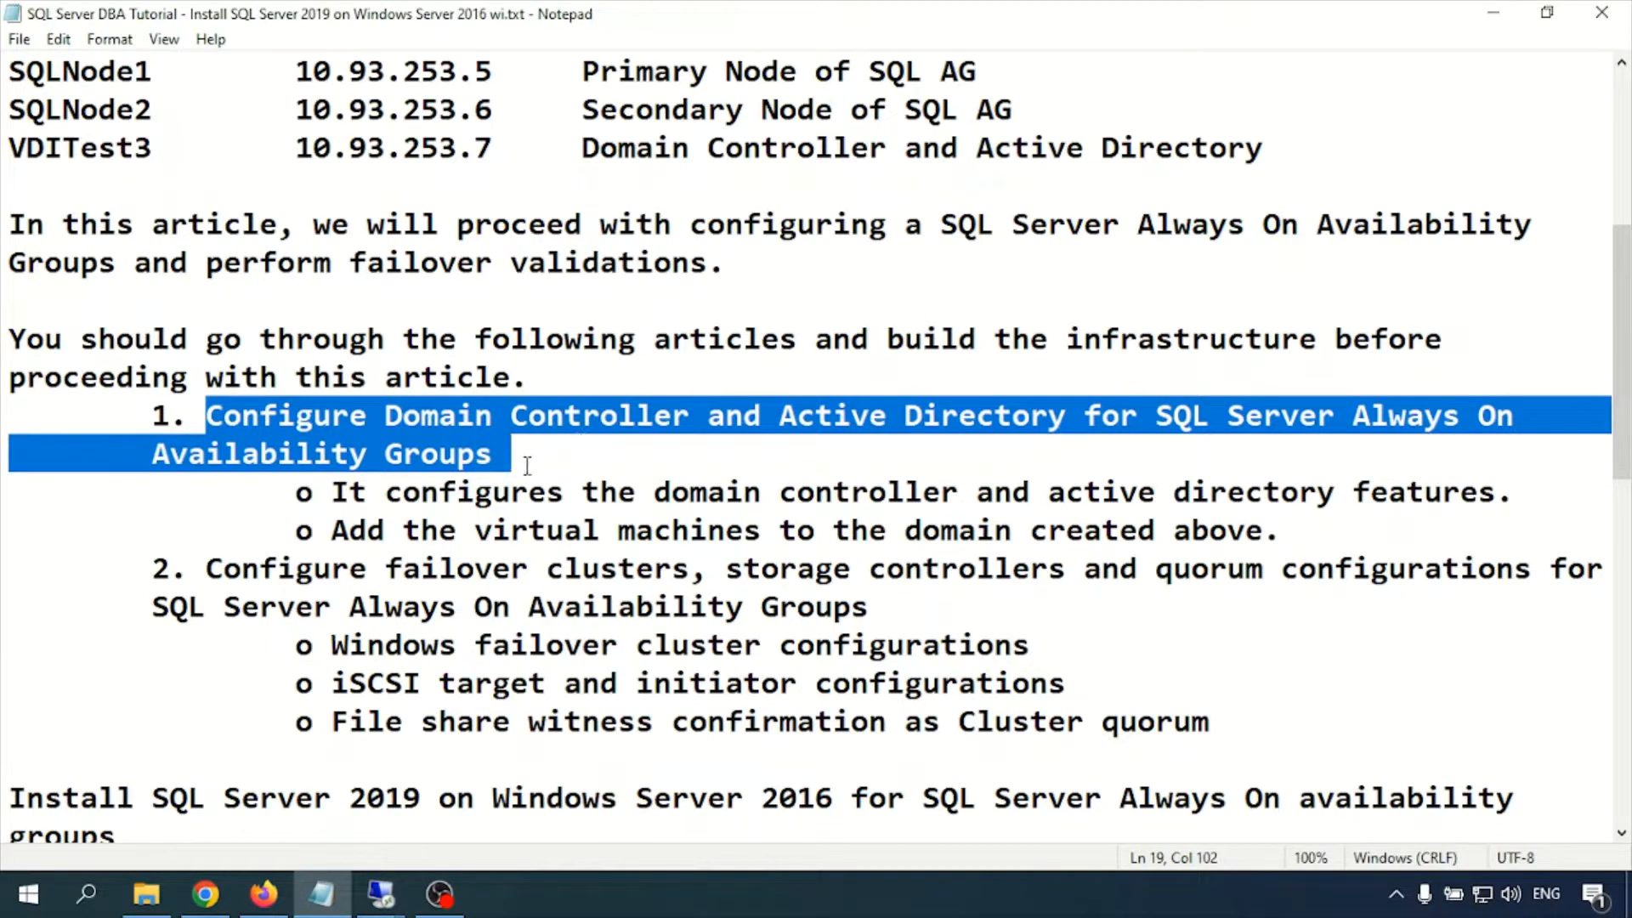
pyautogui.click(505, 464)
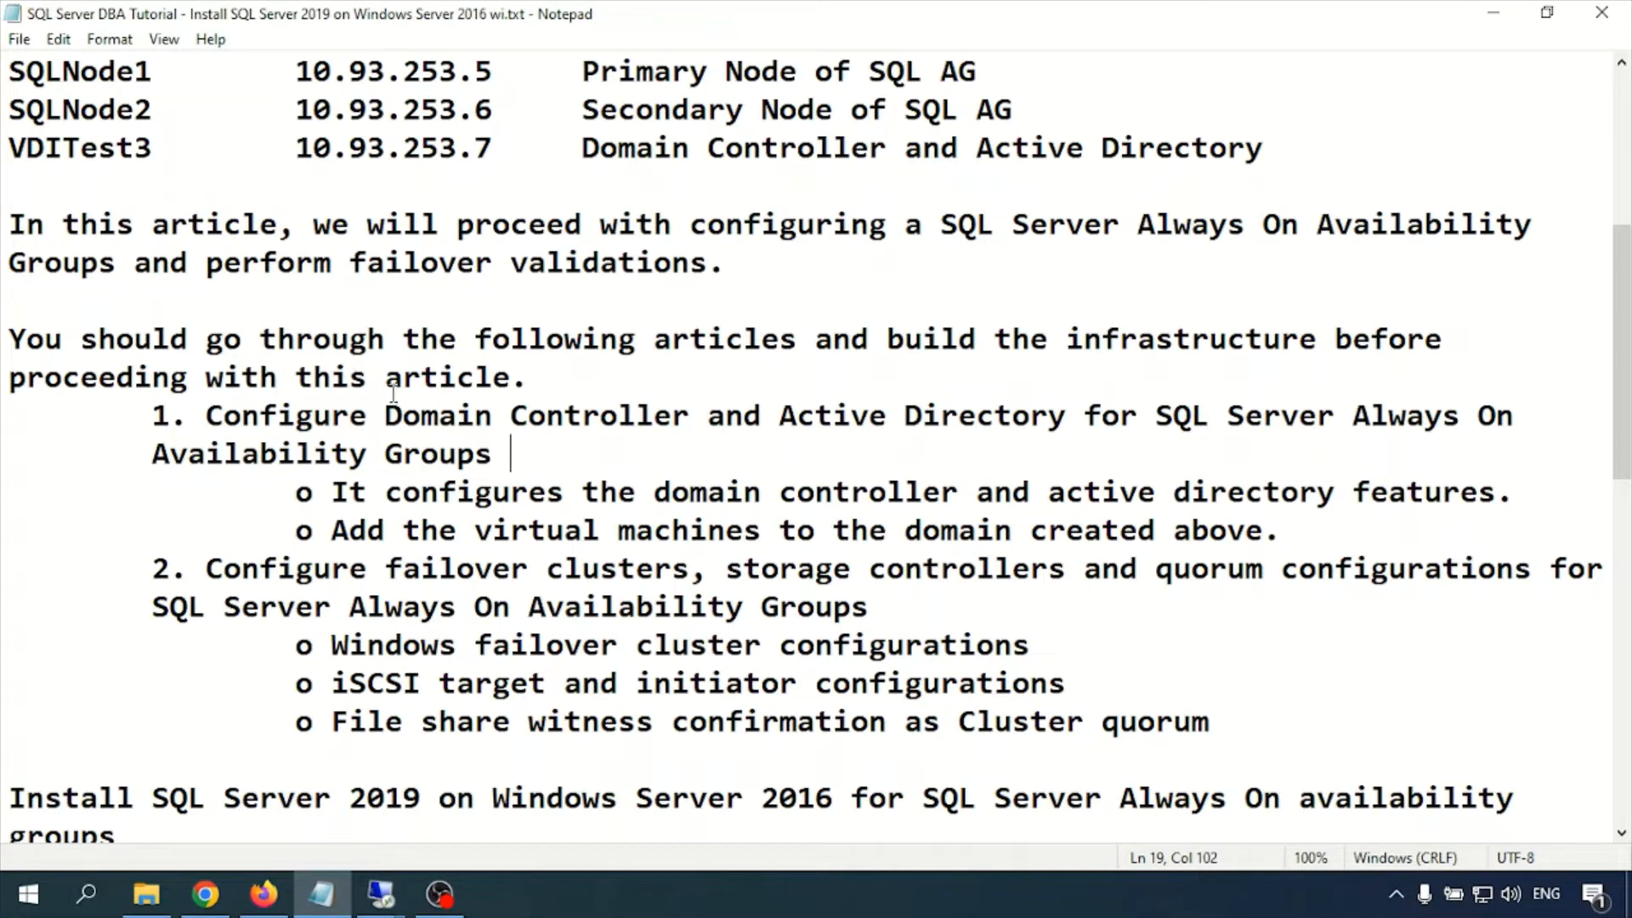
pyautogui.moveTo(207, 416); pyautogui.dragTo(493, 458)
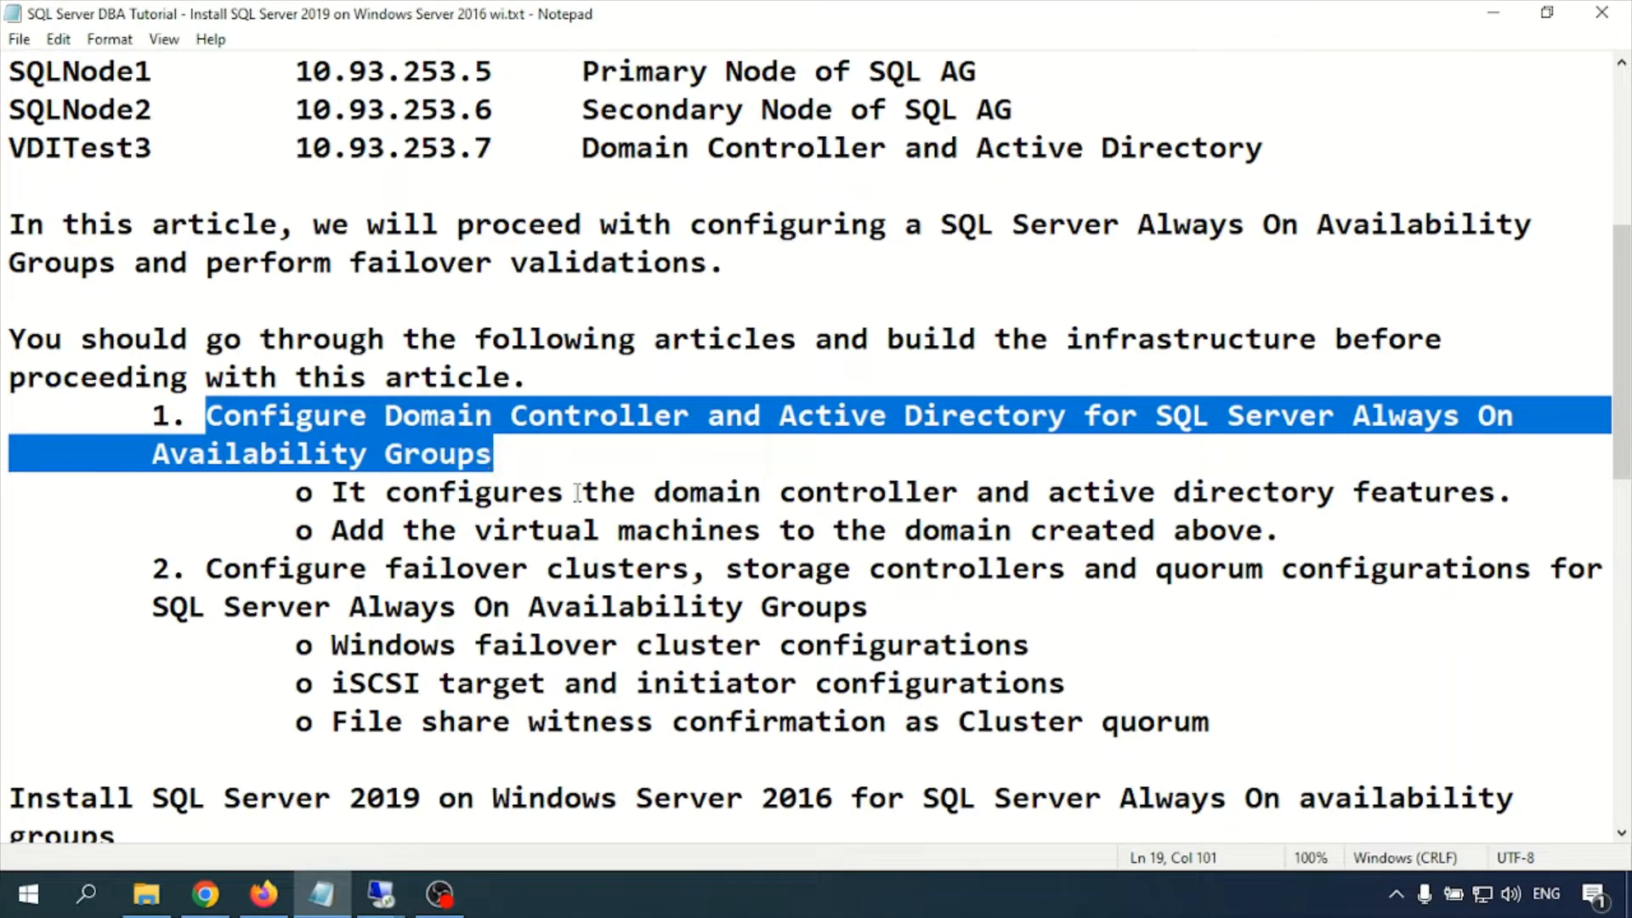
pyautogui.click(440, 493)
pyautogui.moveTo(333, 493); pyautogui.dragTo(731, 501)
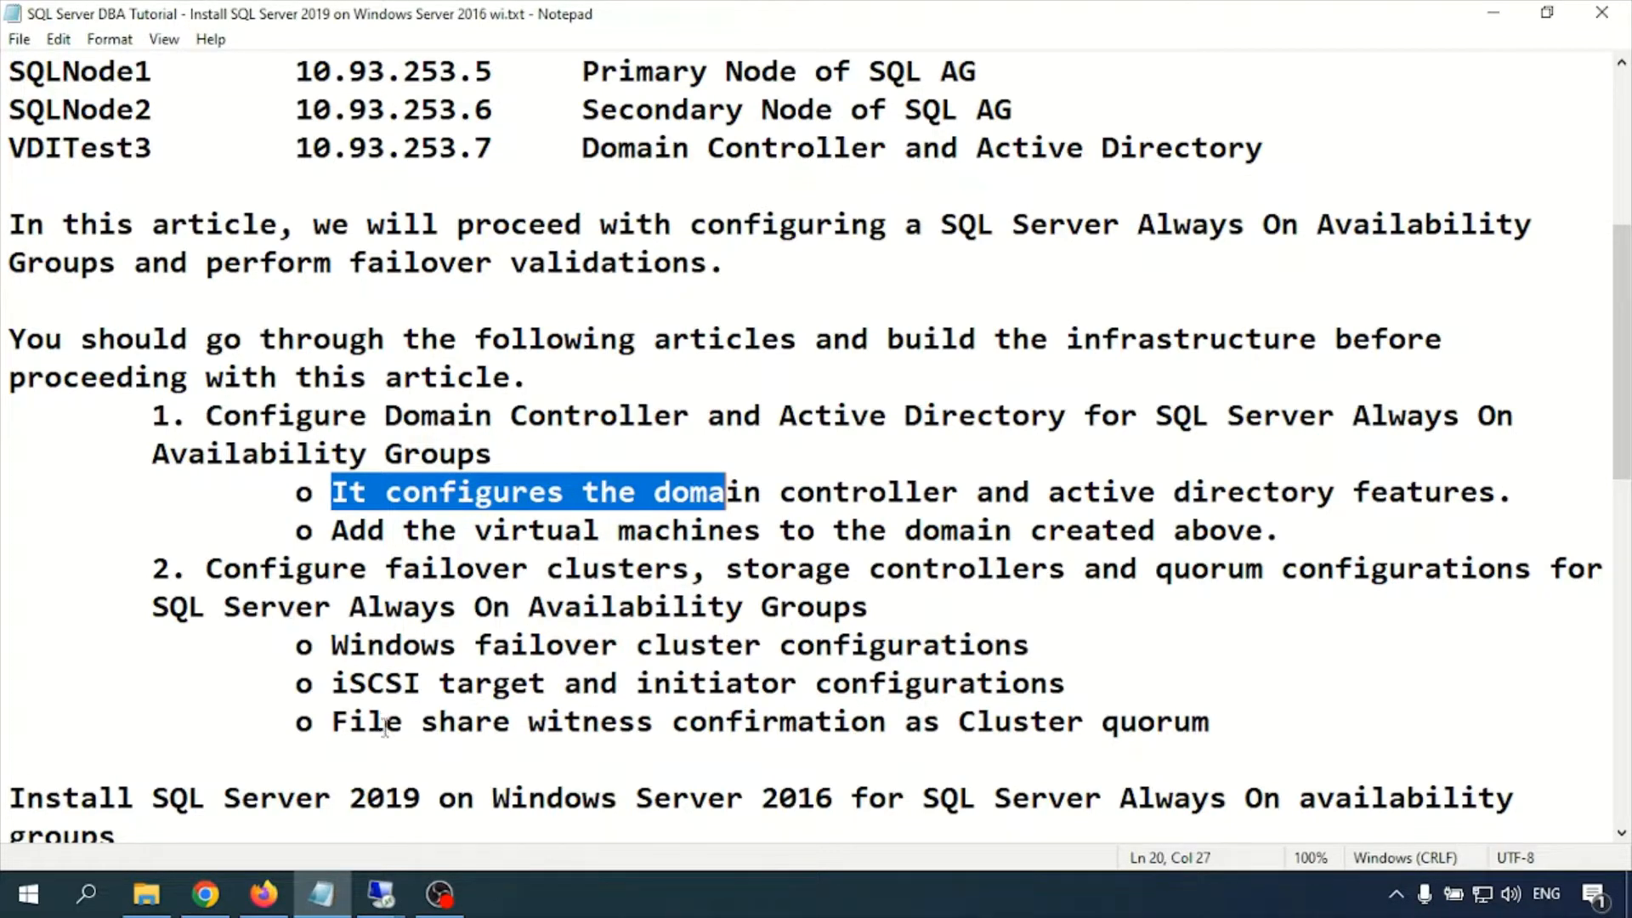
pyautogui.scroll(-1, 488, 732)
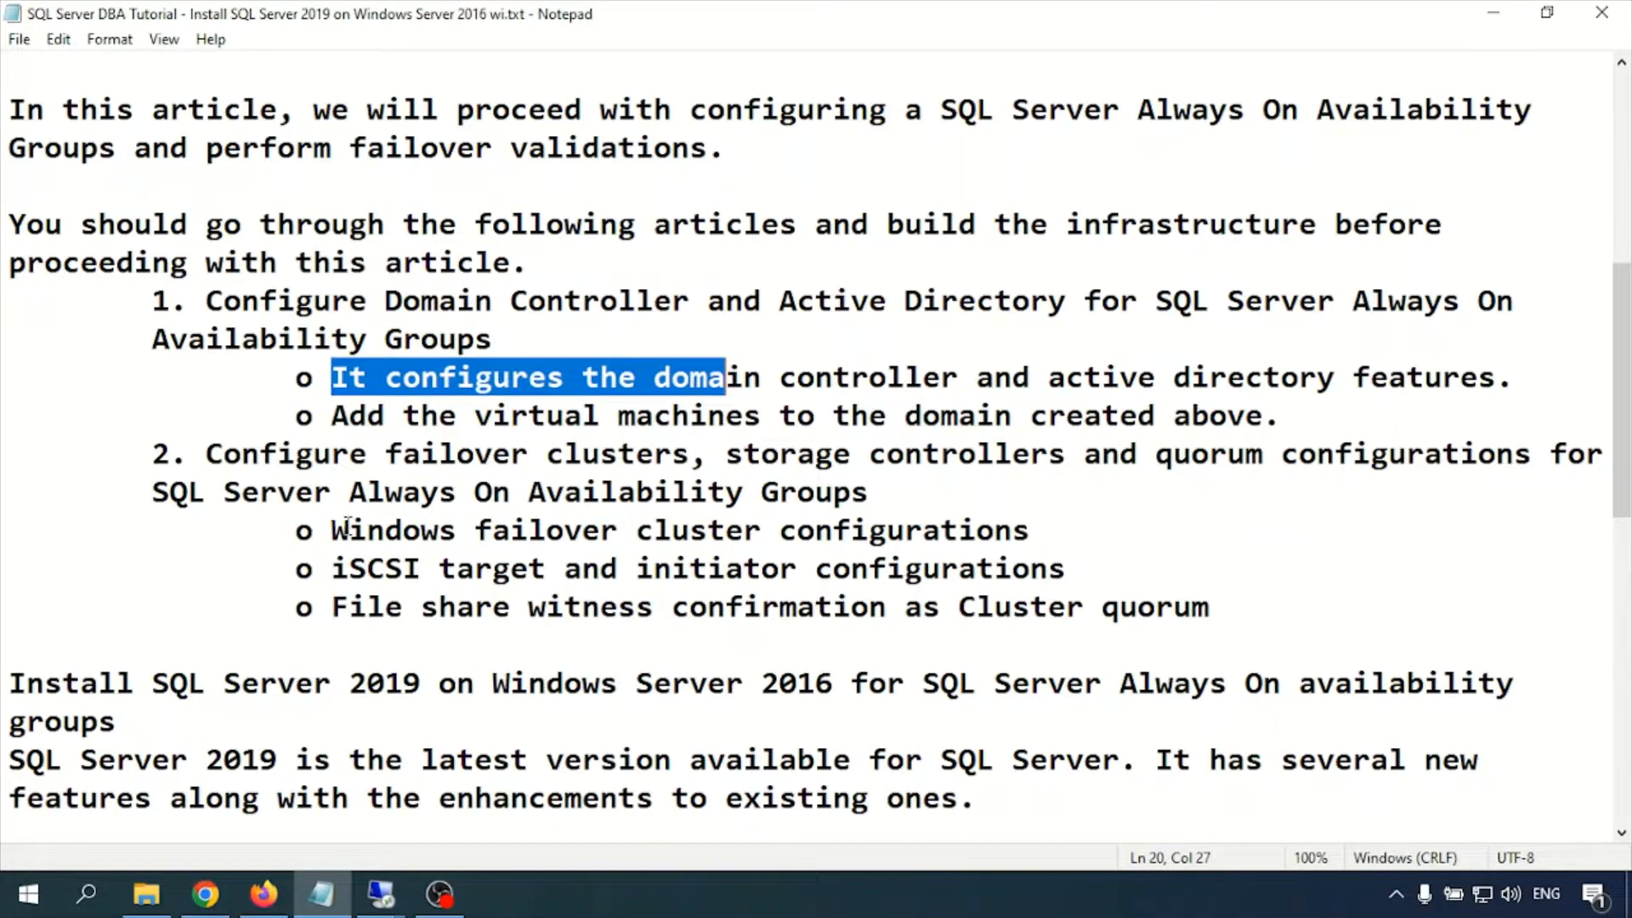
pyautogui.moveTo(347, 526); pyautogui.dragTo(1278, 601)
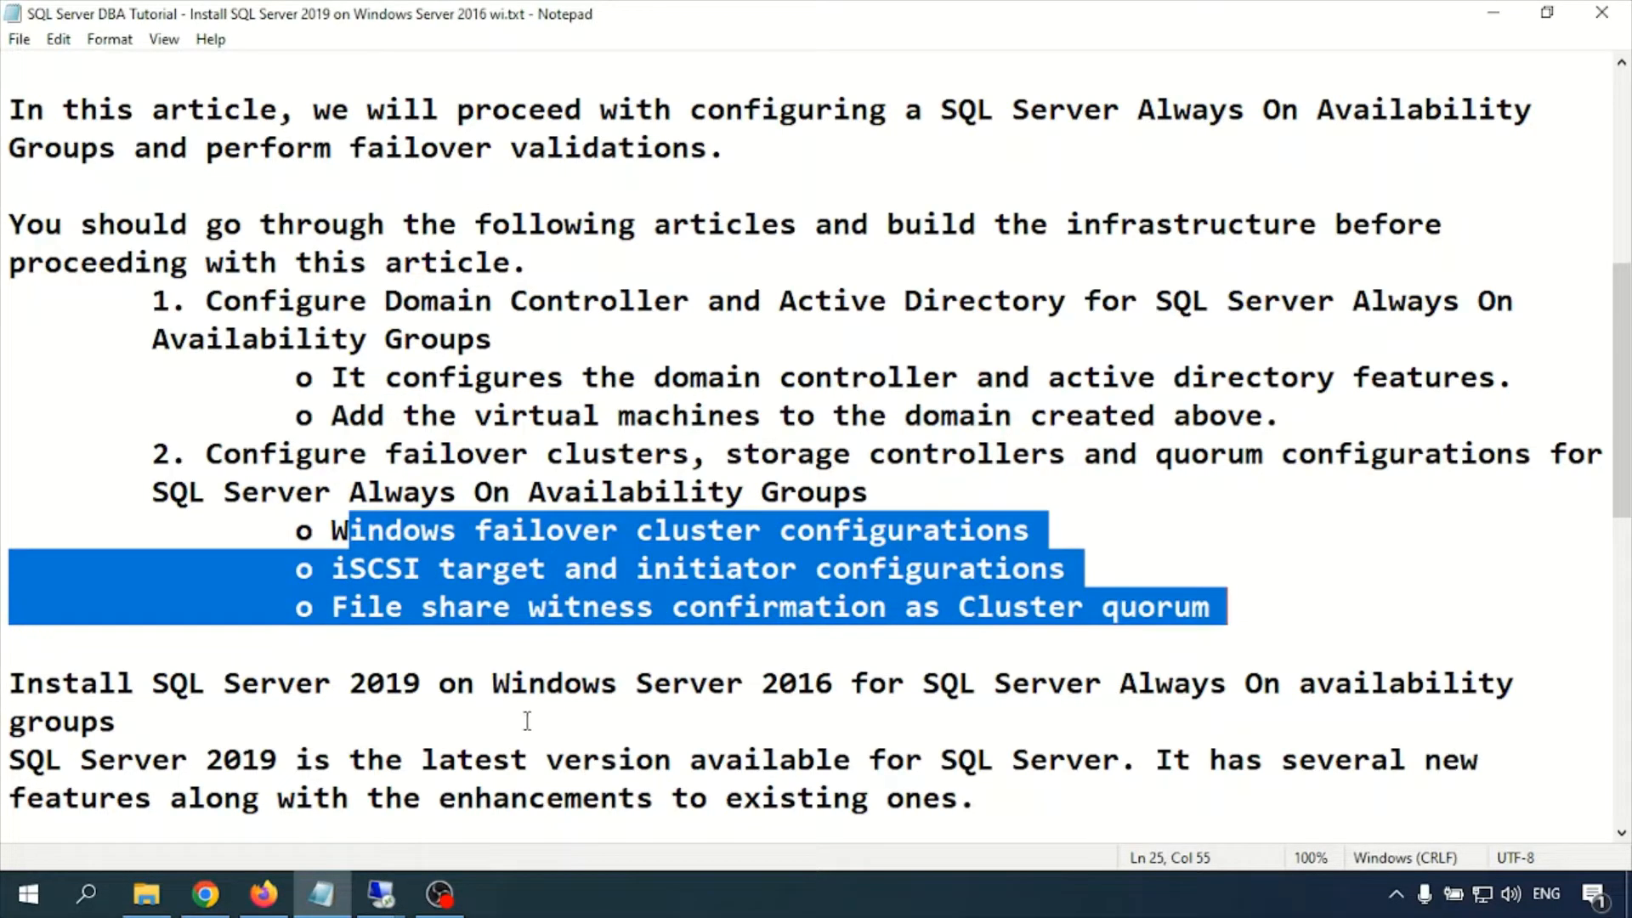
pyautogui.click(443, 599)
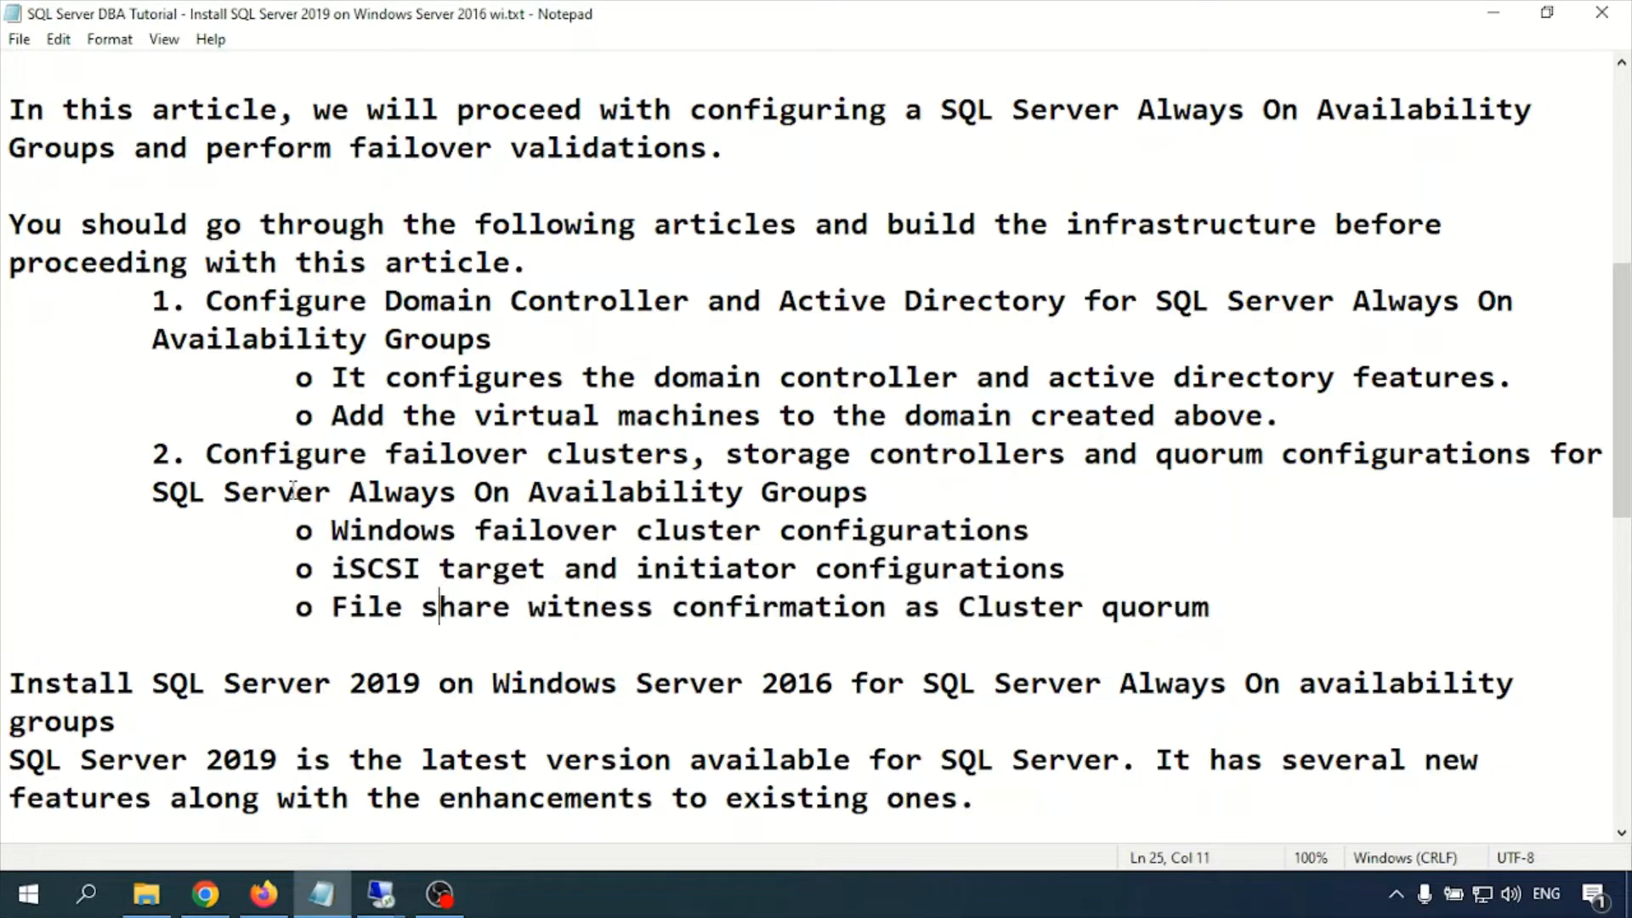
pyautogui.moveTo(223, 454); pyautogui.dragTo(798, 492)
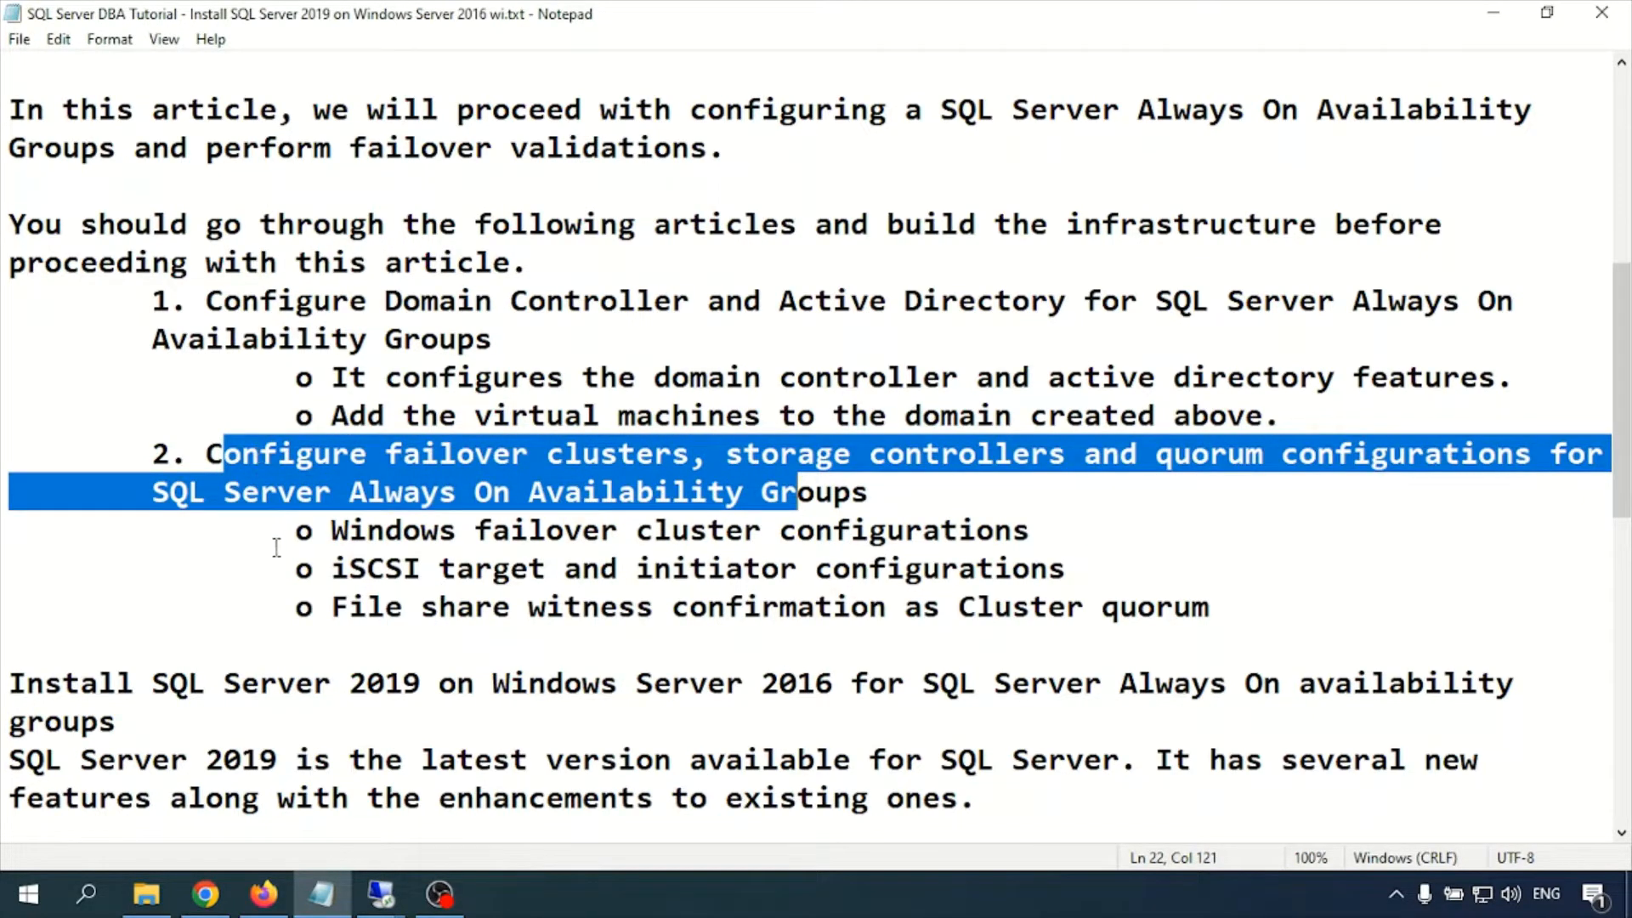
pyautogui.click(257, 493)
pyautogui.scroll(-1, 553, 528)
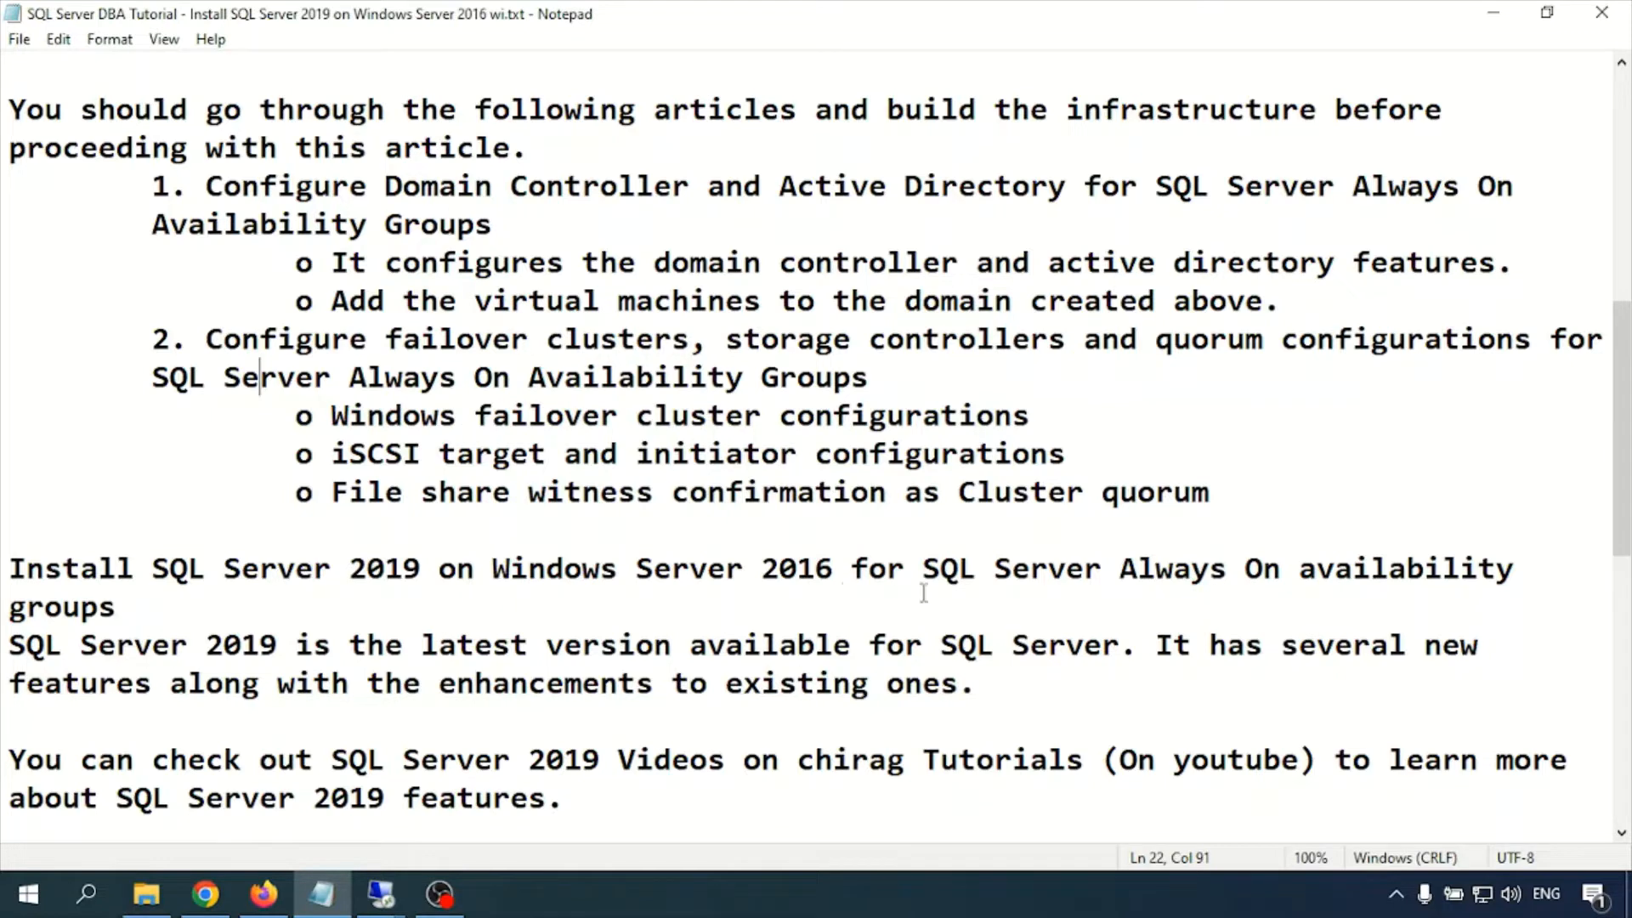
pyautogui.scroll(-2, 329, 620)
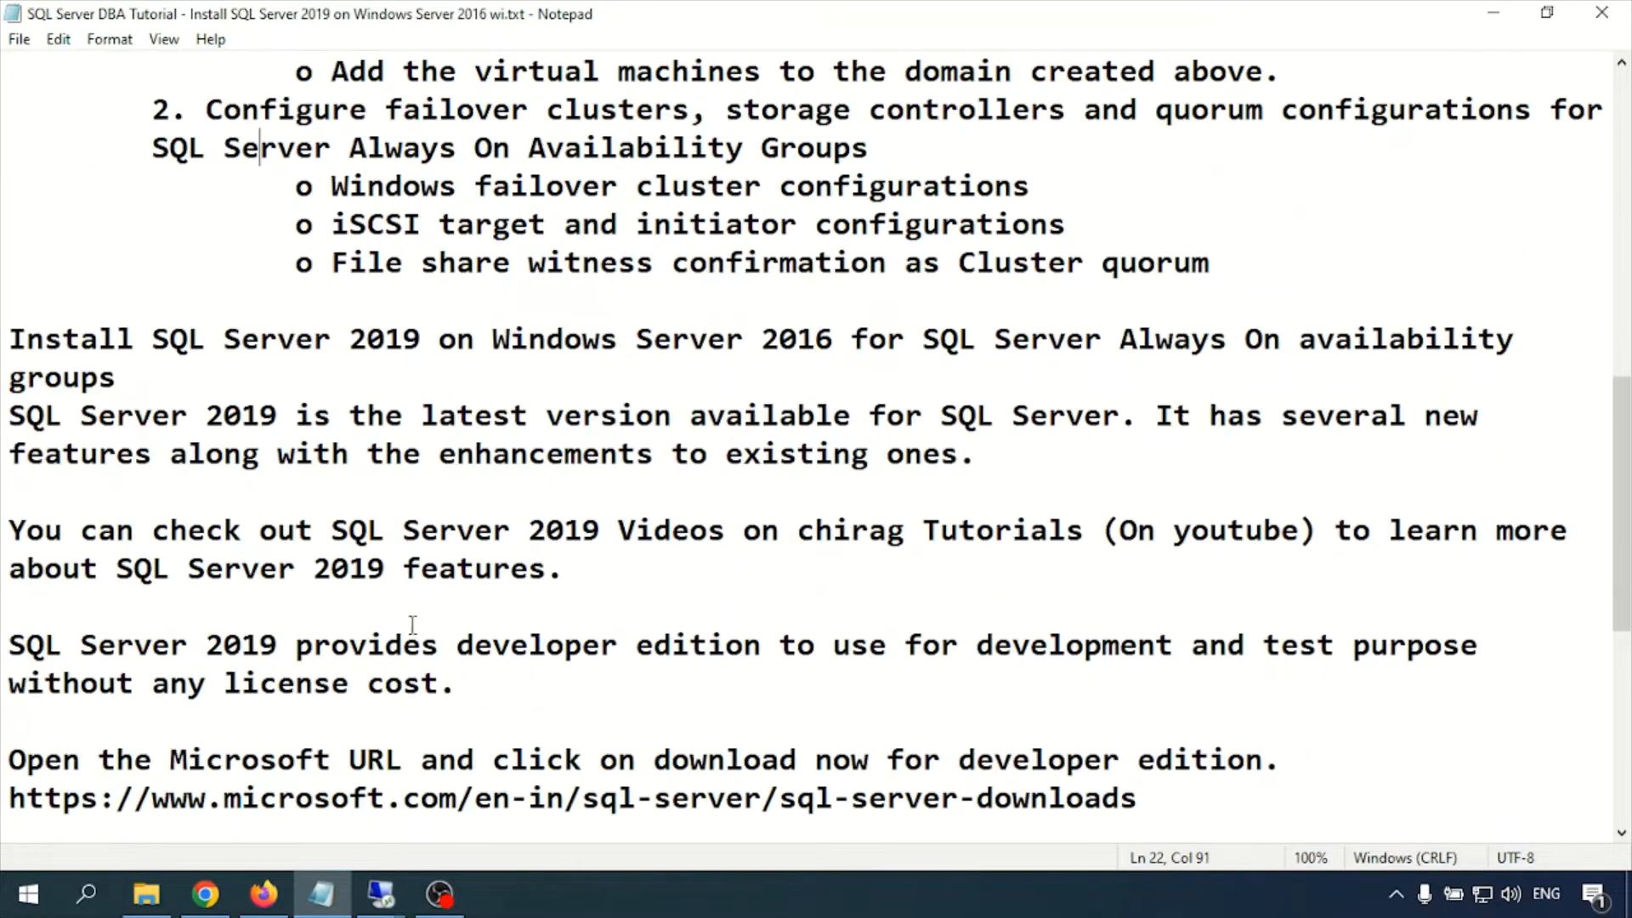
# Find the SQL Server downloads URL in the notes and bring up Firefox showing that page.
pyautogui.click(150, 486)
pyautogui.scroll(-1, 300, 576)
pyautogui.scroll(-1, 300, 576)
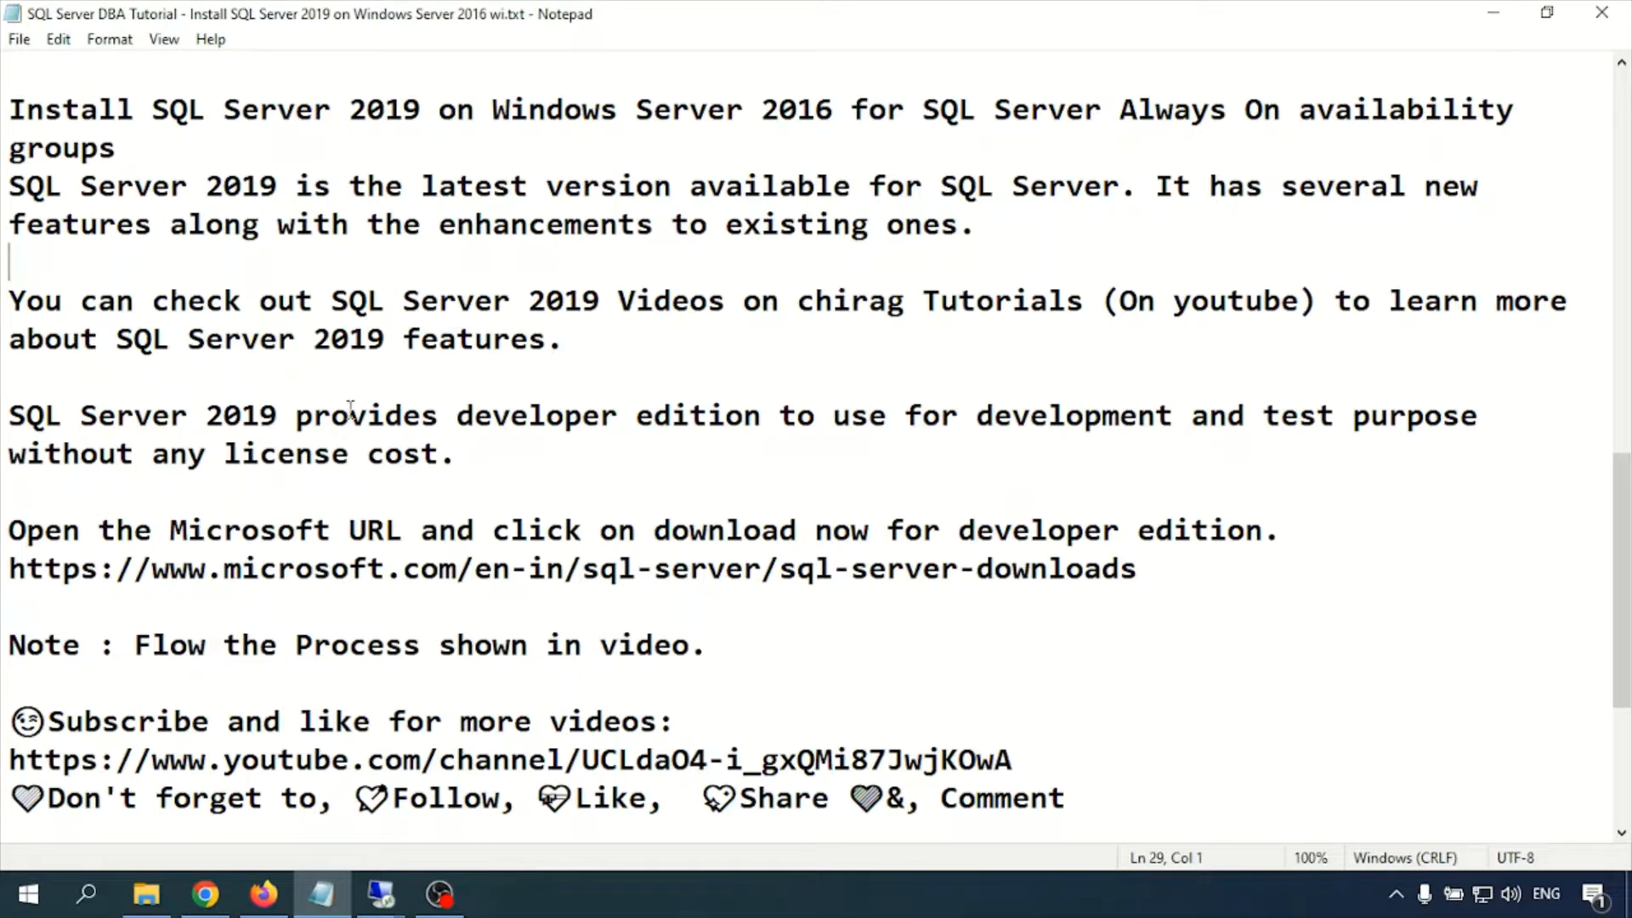
pyautogui.scroll(-3, 350, 408)
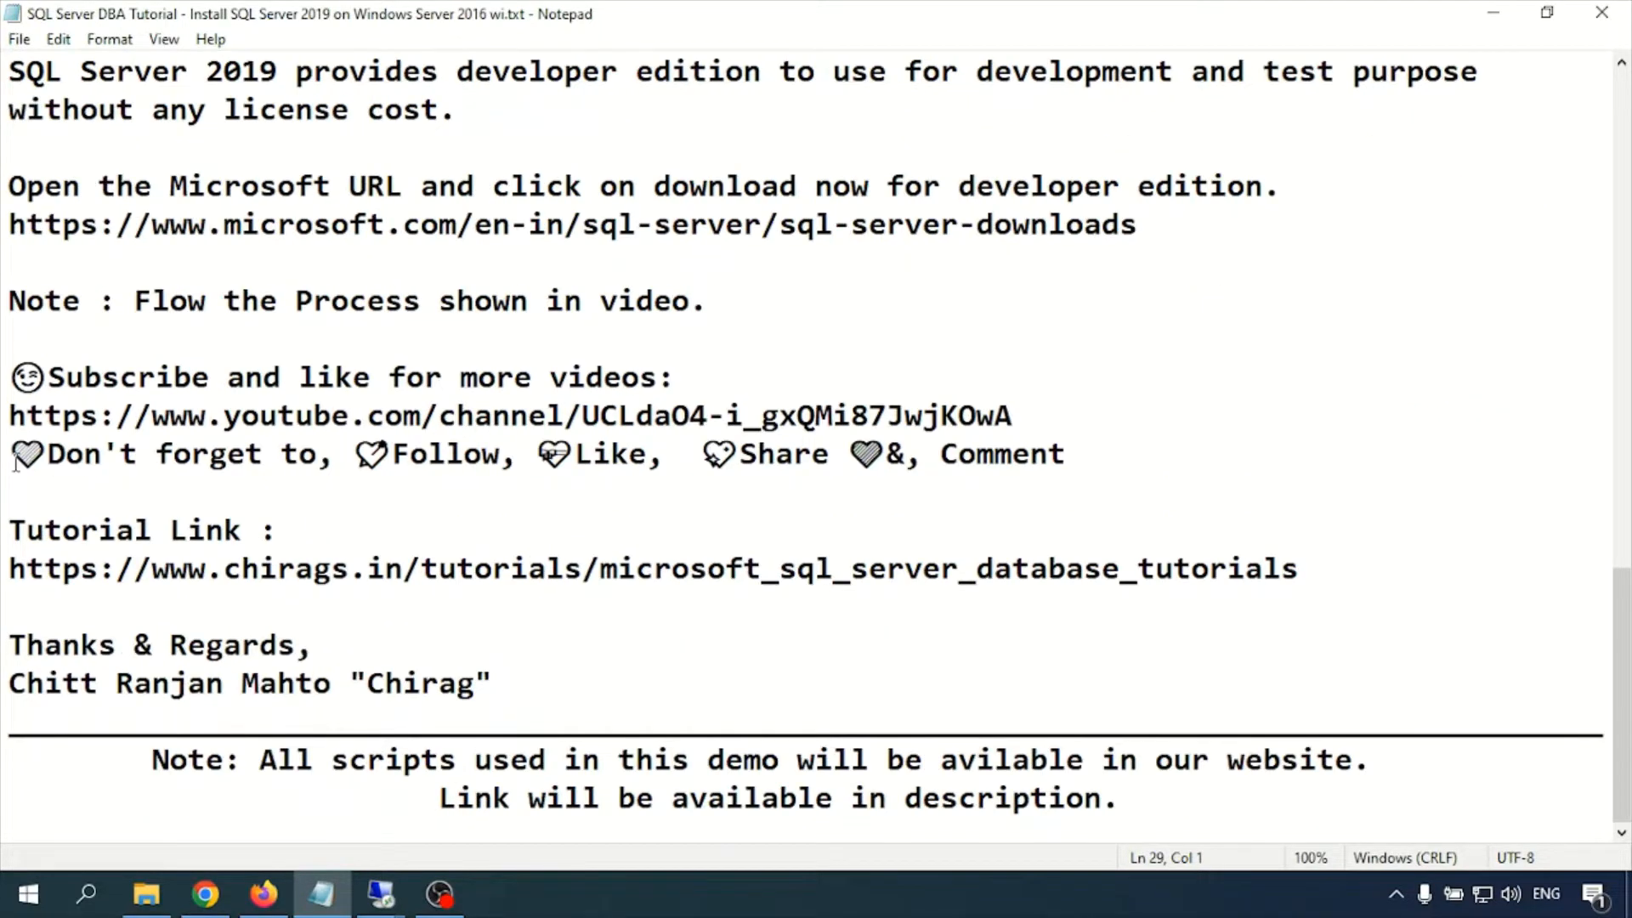
pyautogui.moveTo(9, 415); pyautogui.dragTo(1044, 415)
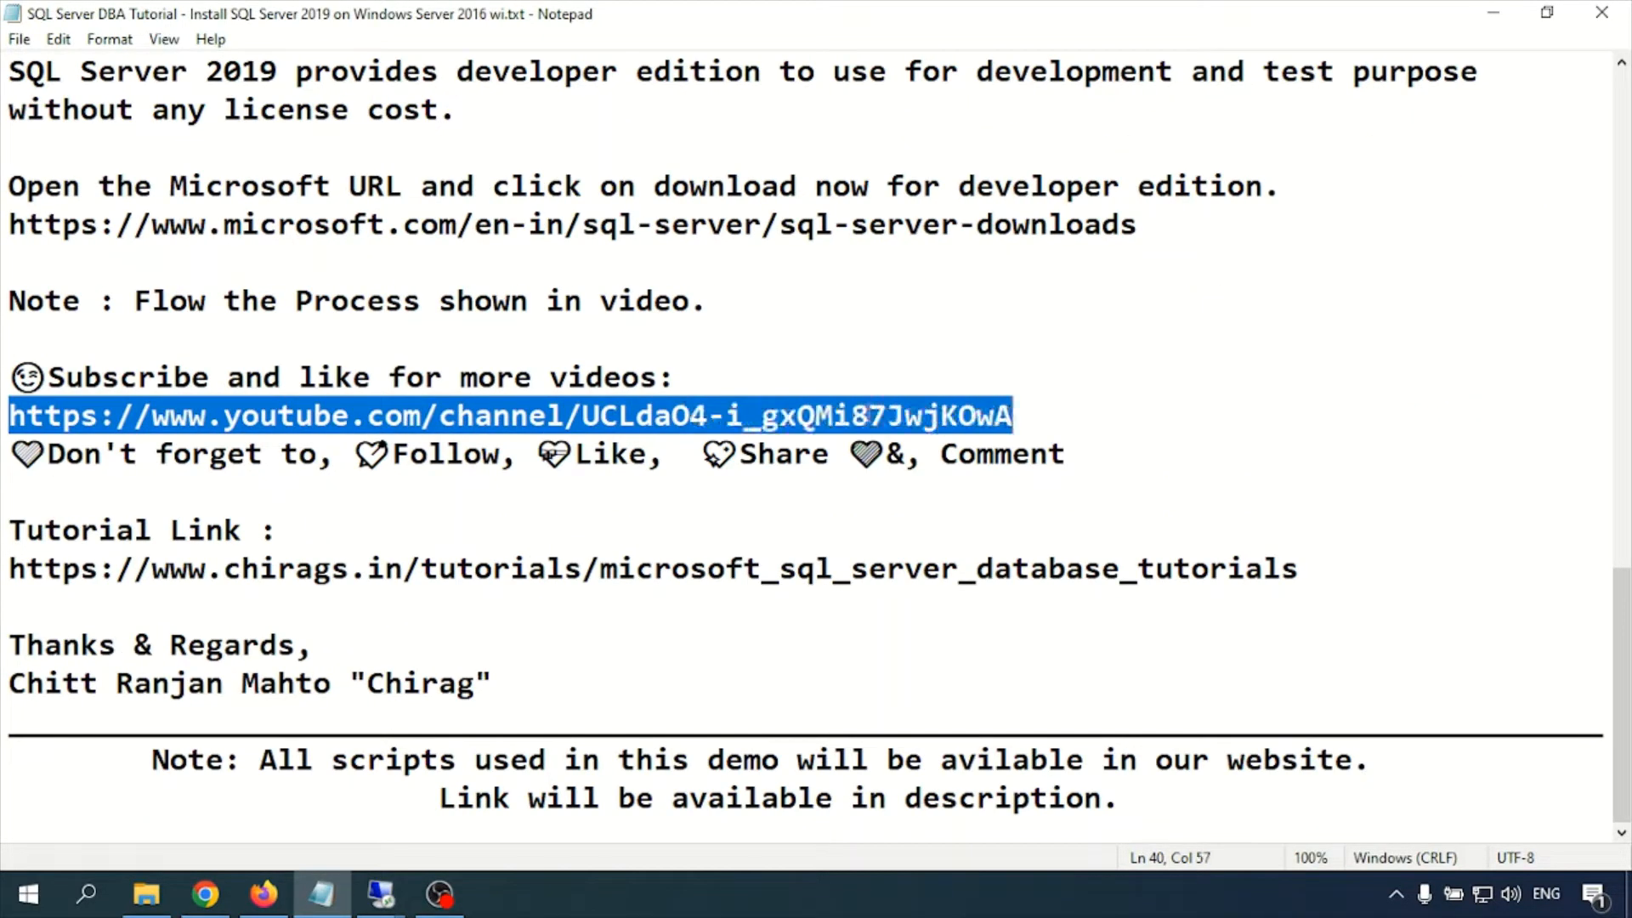
pyautogui.scroll(3, 654, 344)
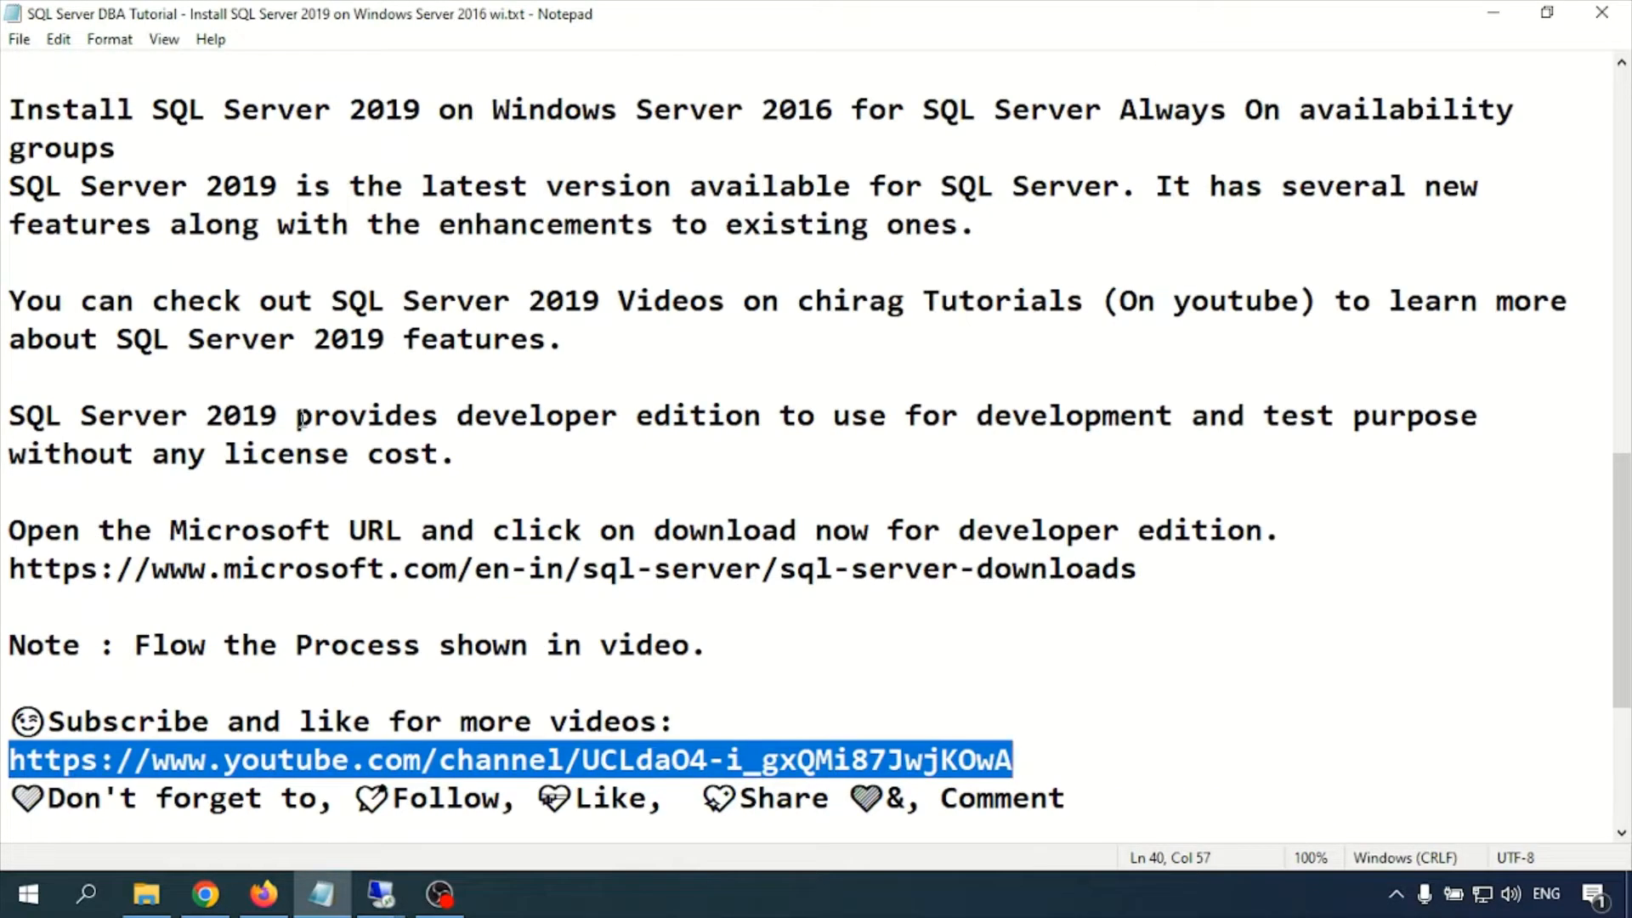
pyautogui.click(360, 518)
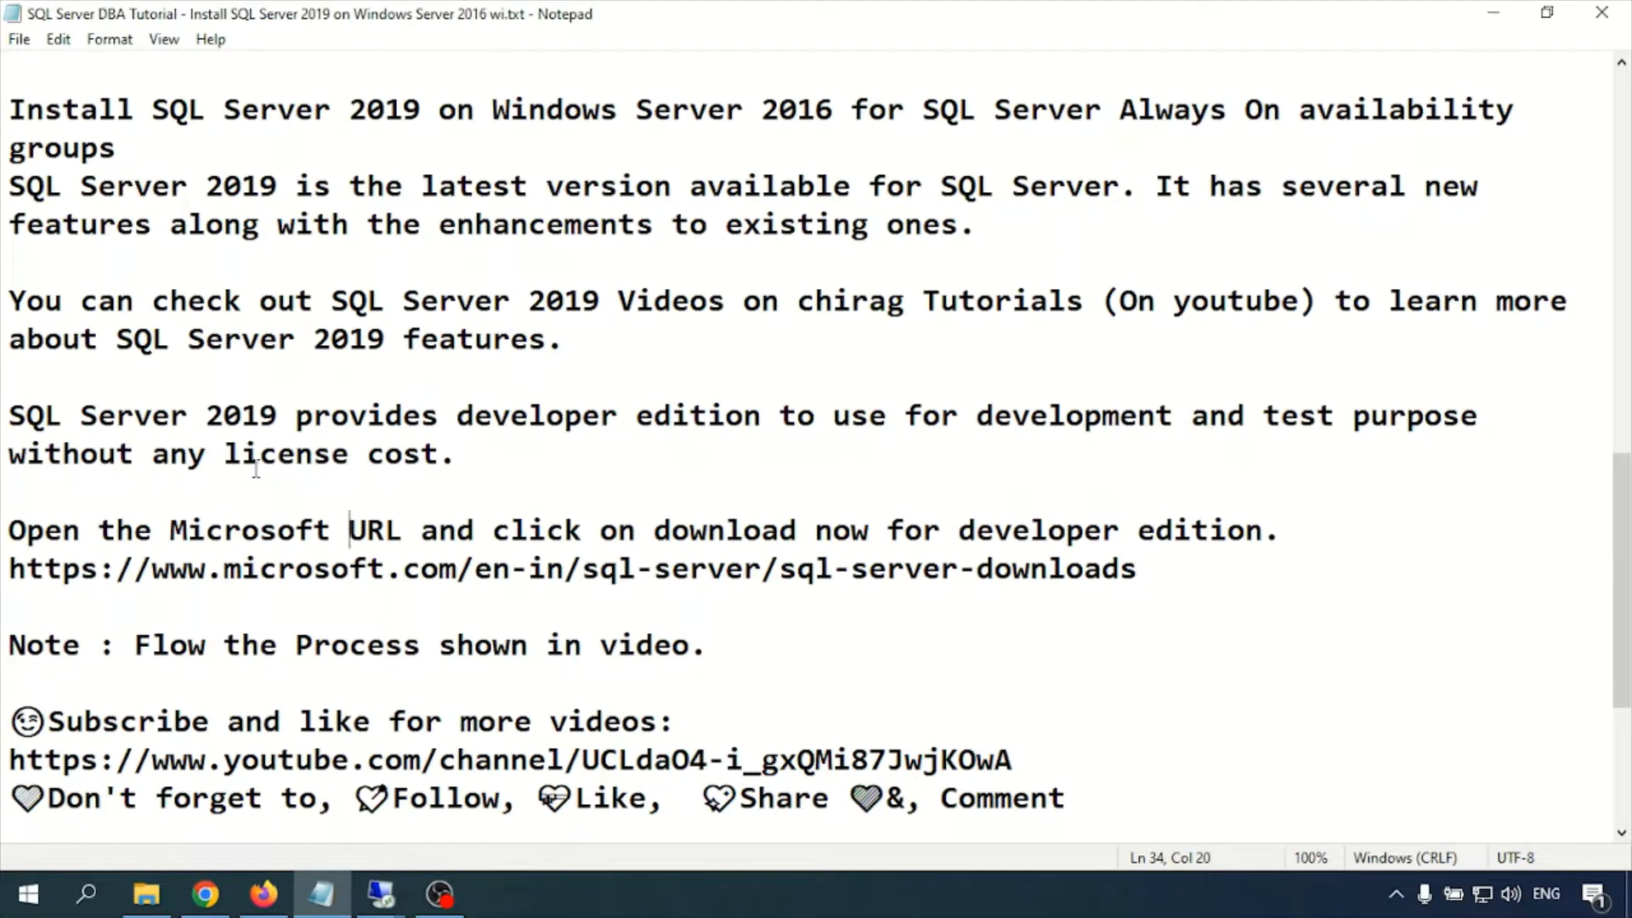
pyautogui.moveTo(152, 455); pyautogui.dragTo(458, 464)
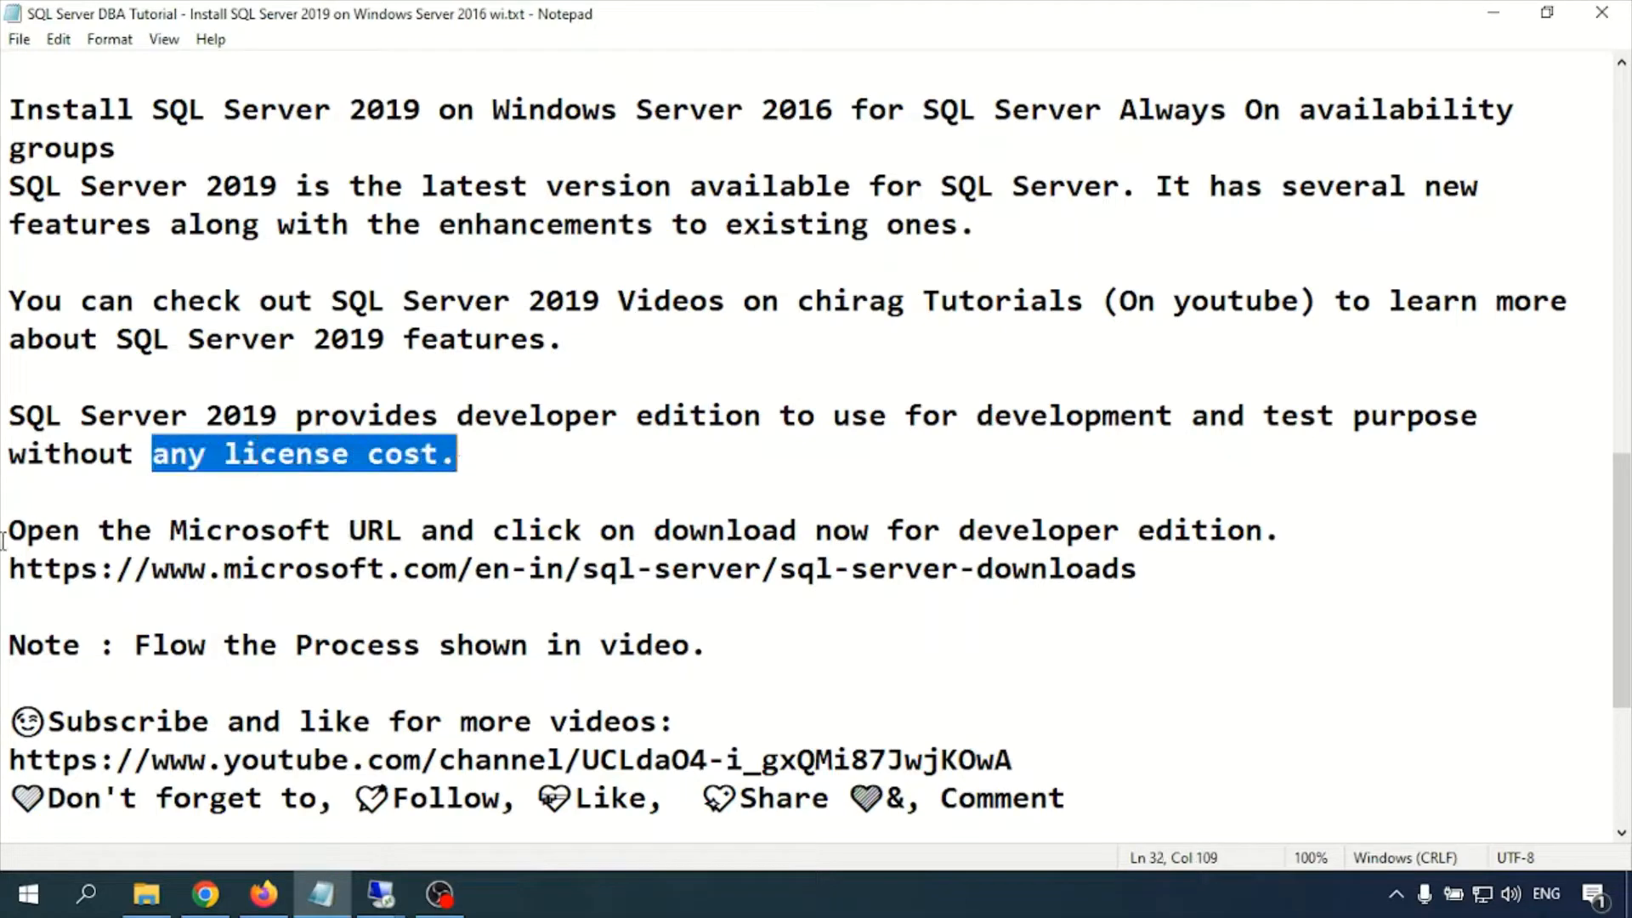
pyautogui.moveTo(7, 568); pyautogui.dragTo(1148, 564)
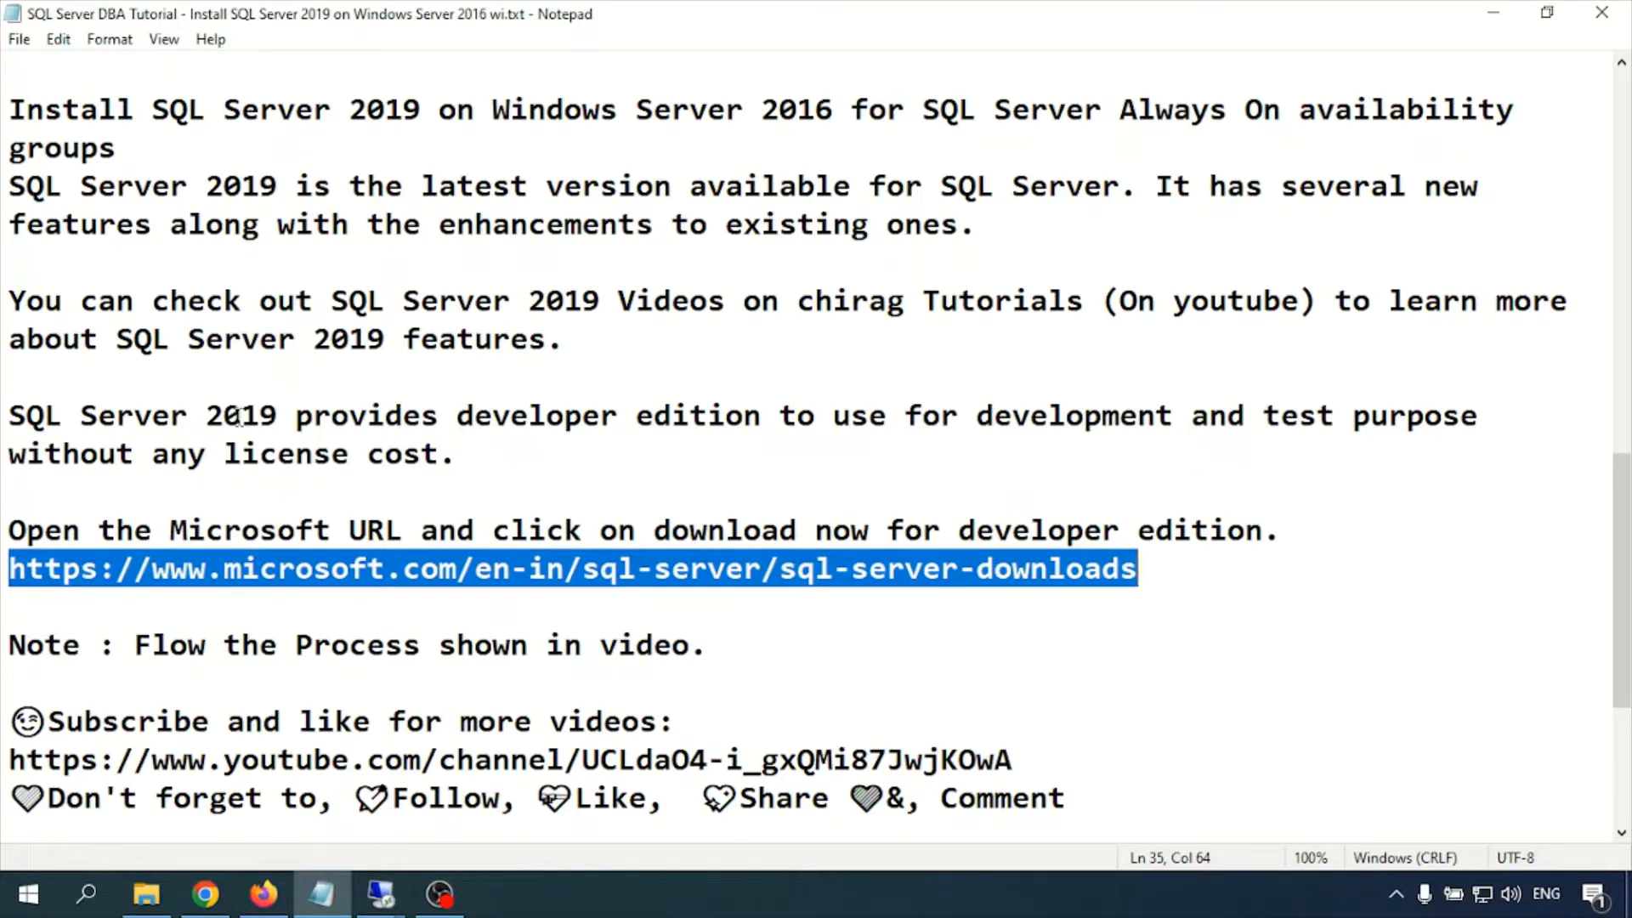
pyautogui.click(263, 893)
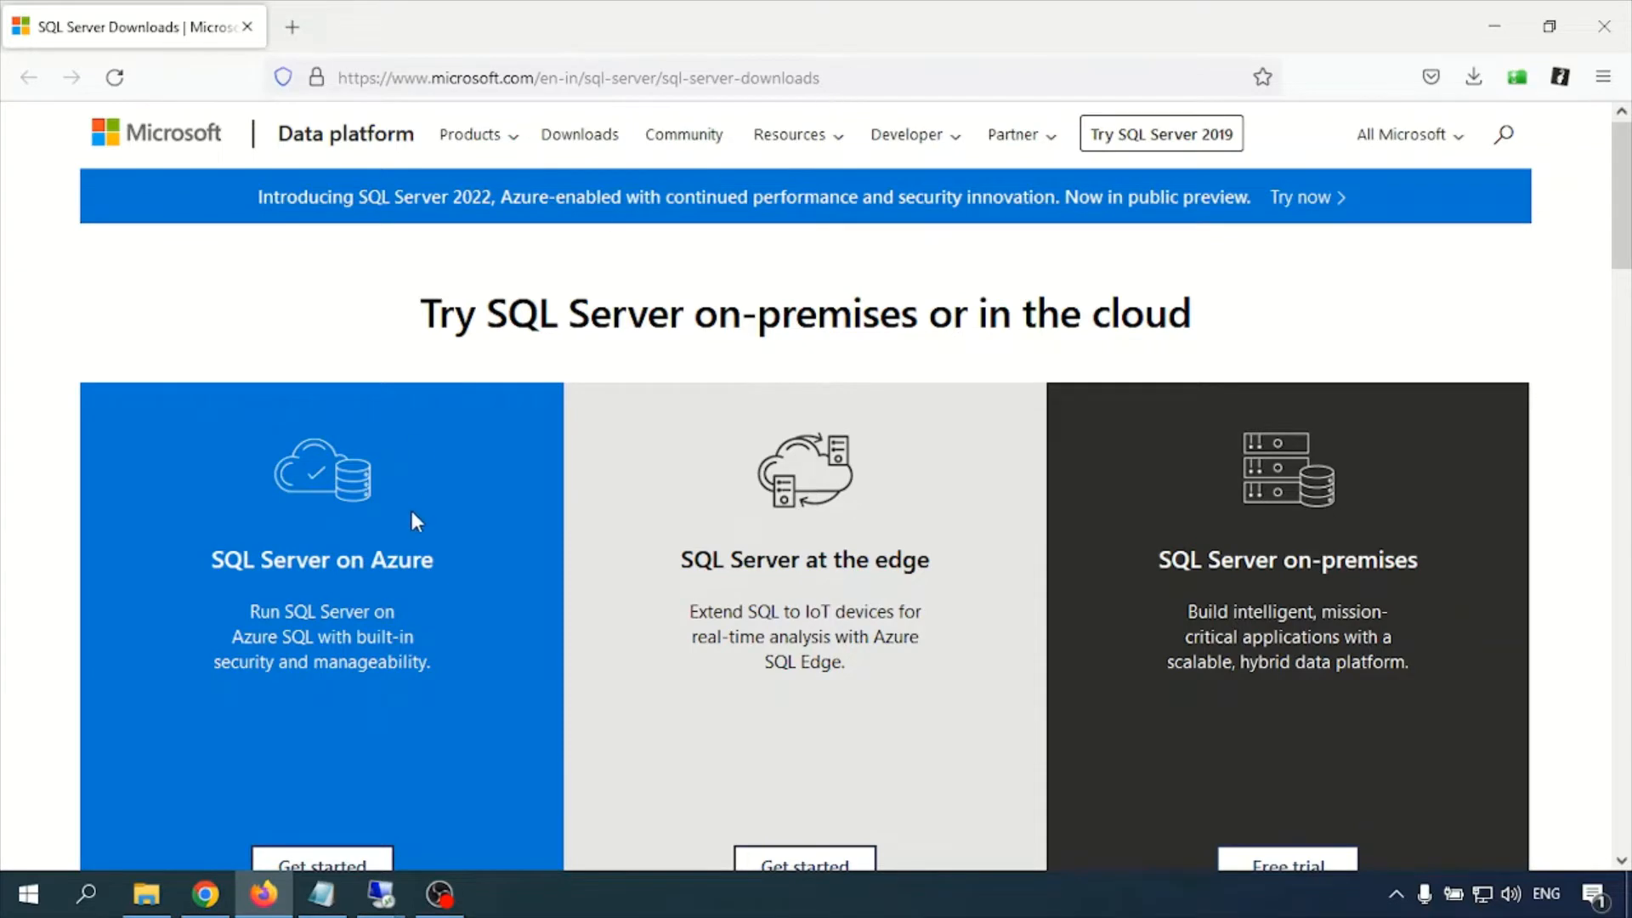
# Scroll the downloads page to the free Developer edition, then bring up the installers folder.
pyautogui.scroll(-5, 411, 510)
pyautogui.scroll(5, 411, 509)
pyautogui.moveTo(431, 315); pyautogui.dragTo(1210, 323)
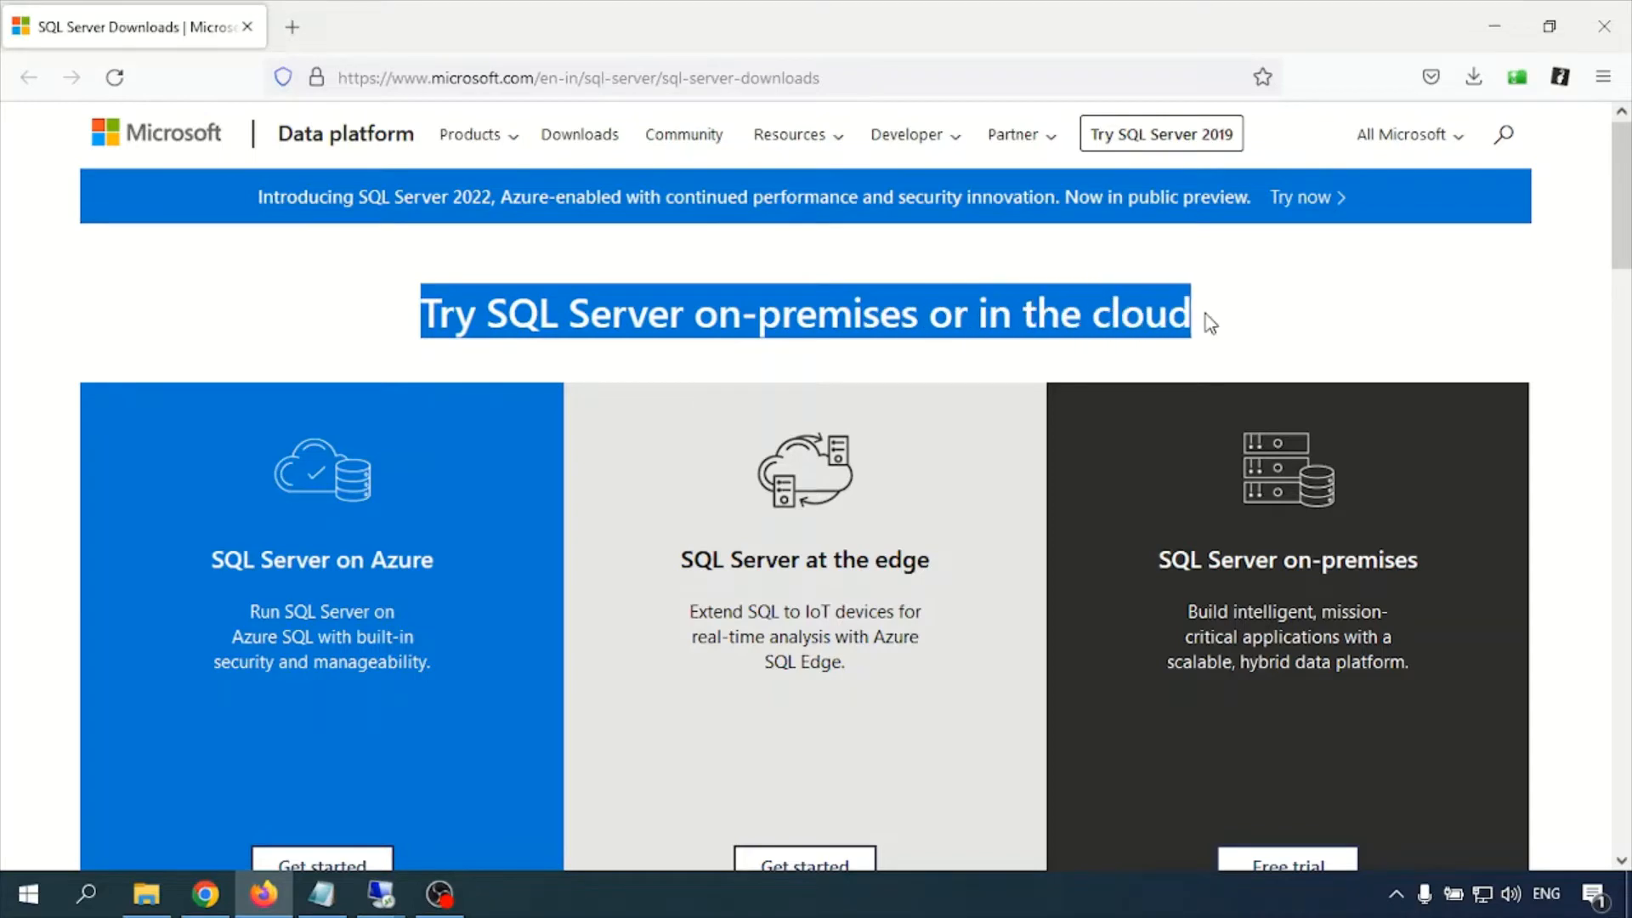
pyautogui.scroll(-4, 651, 442)
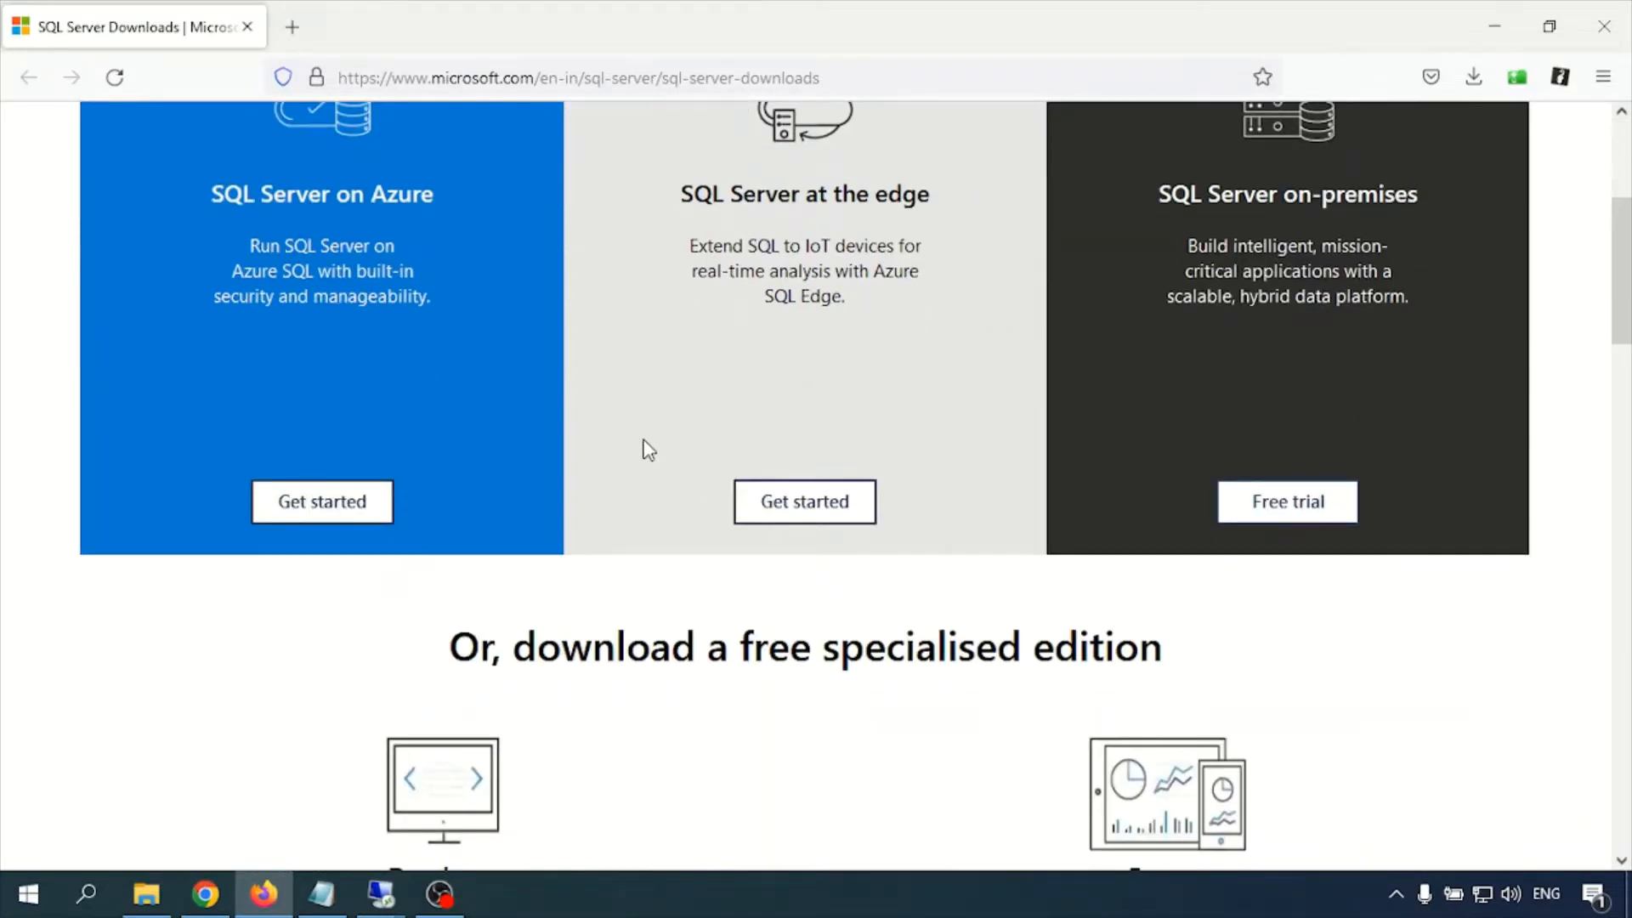
pyautogui.scroll(-3, 612, 447)
pyautogui.scroll(-3, 521, 474)
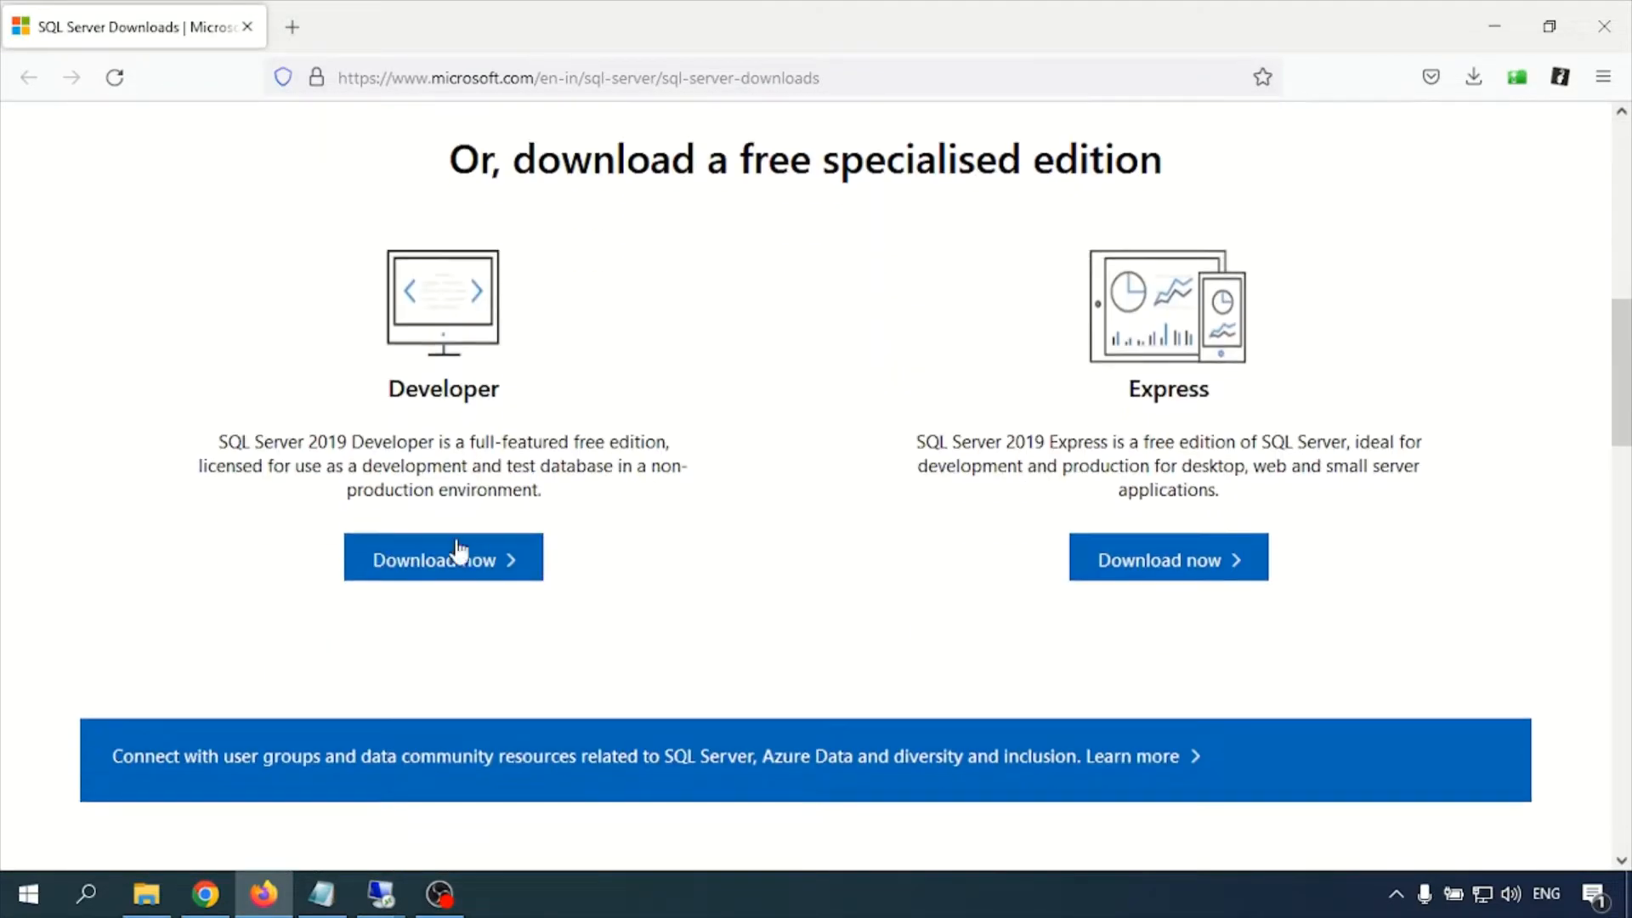
pyautogui.moveTo(387, 388); pyautogui.dragTo(539, 396)
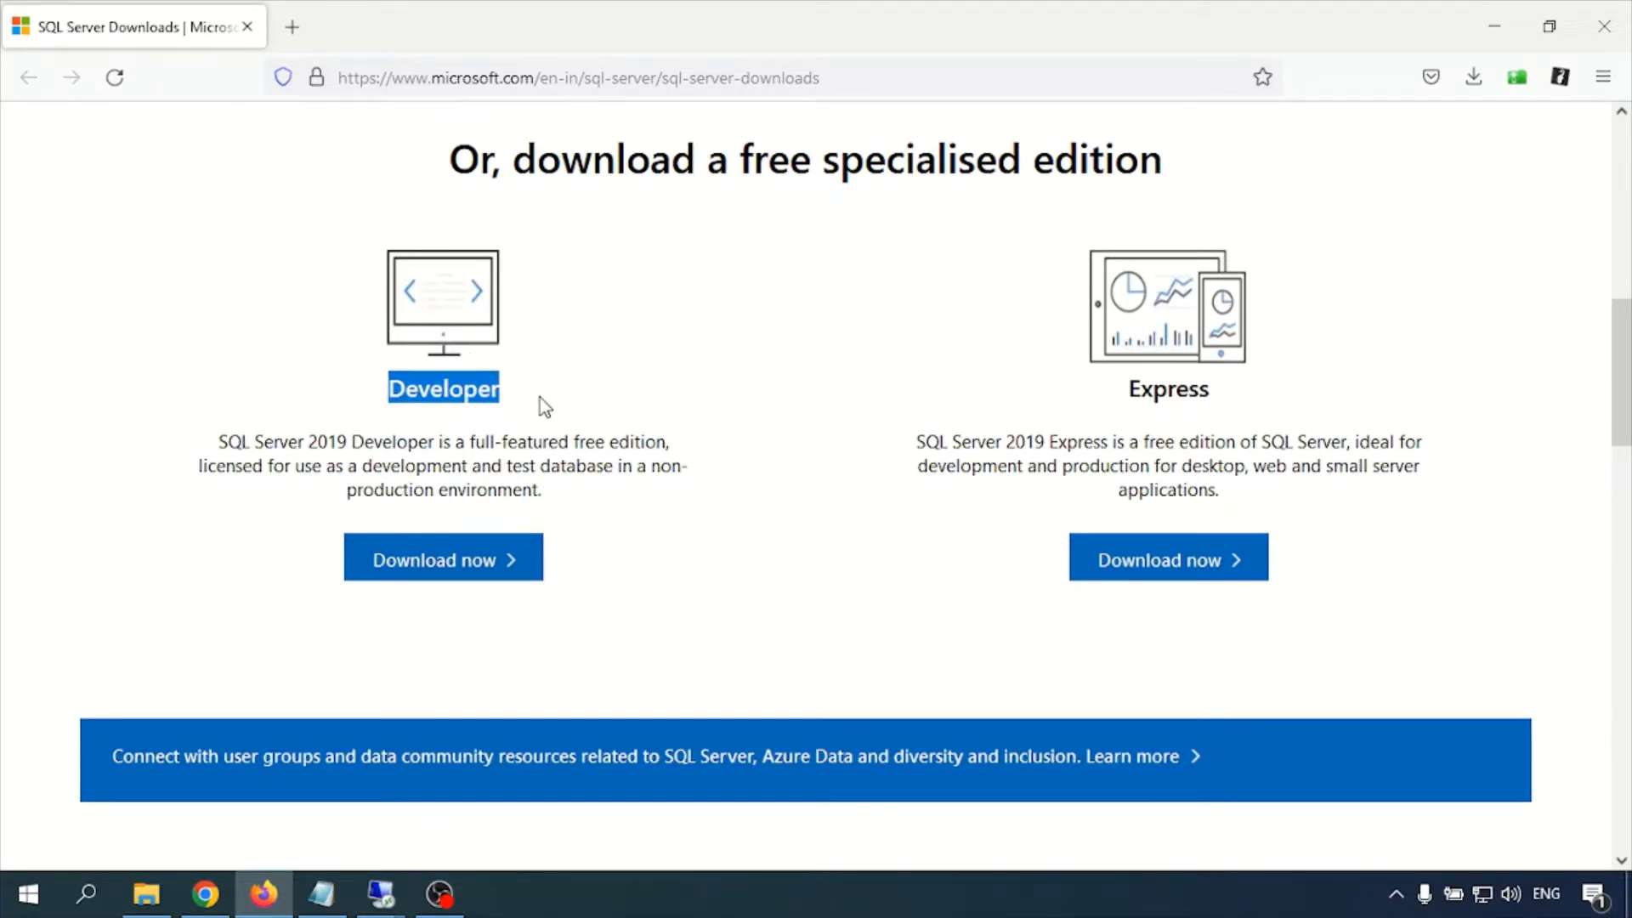
pyautogui.click(314, 445)
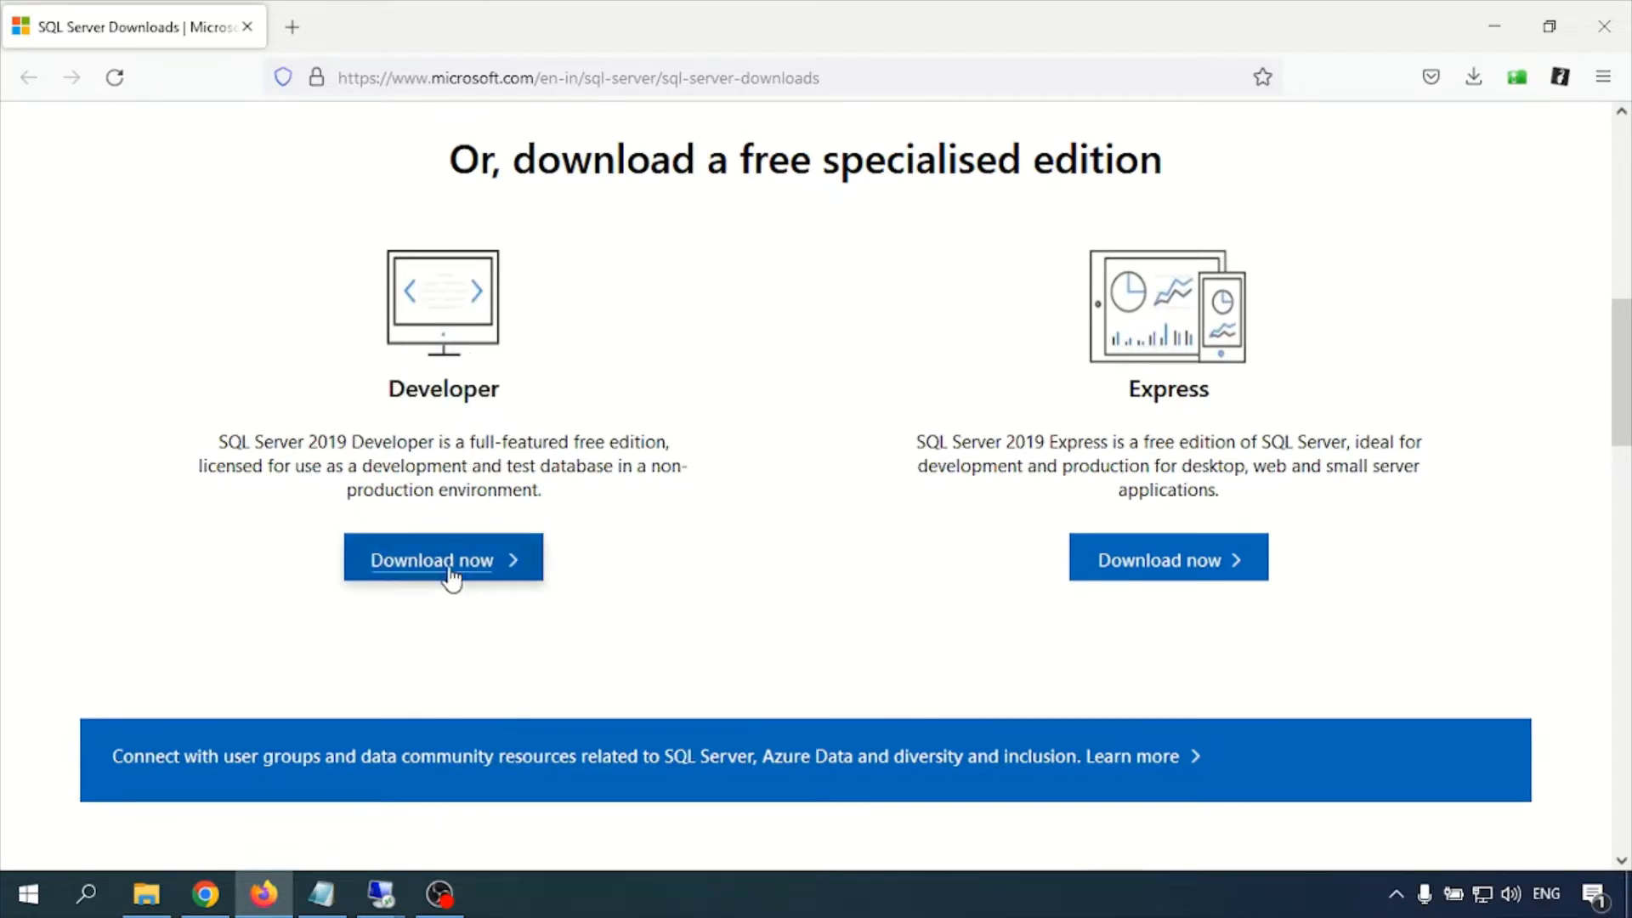
pyautogui.click(146, 894)
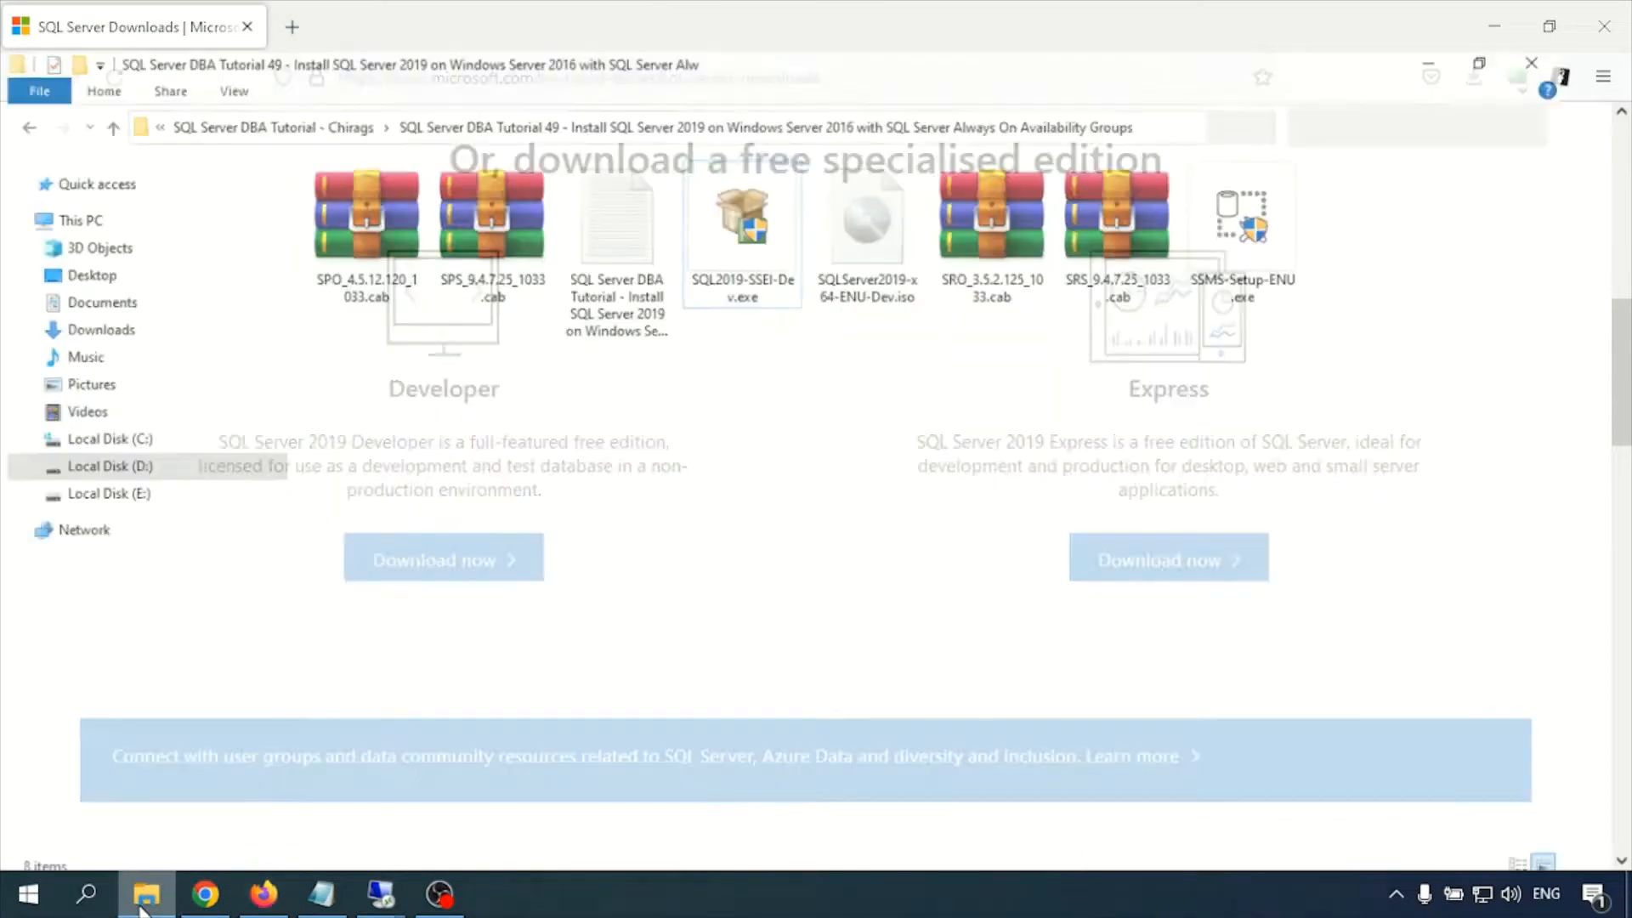
# Run SQL2019-SSEI-Dev.exe as administrator, then minimize the folder window.
pyautogui.click(786, 247)
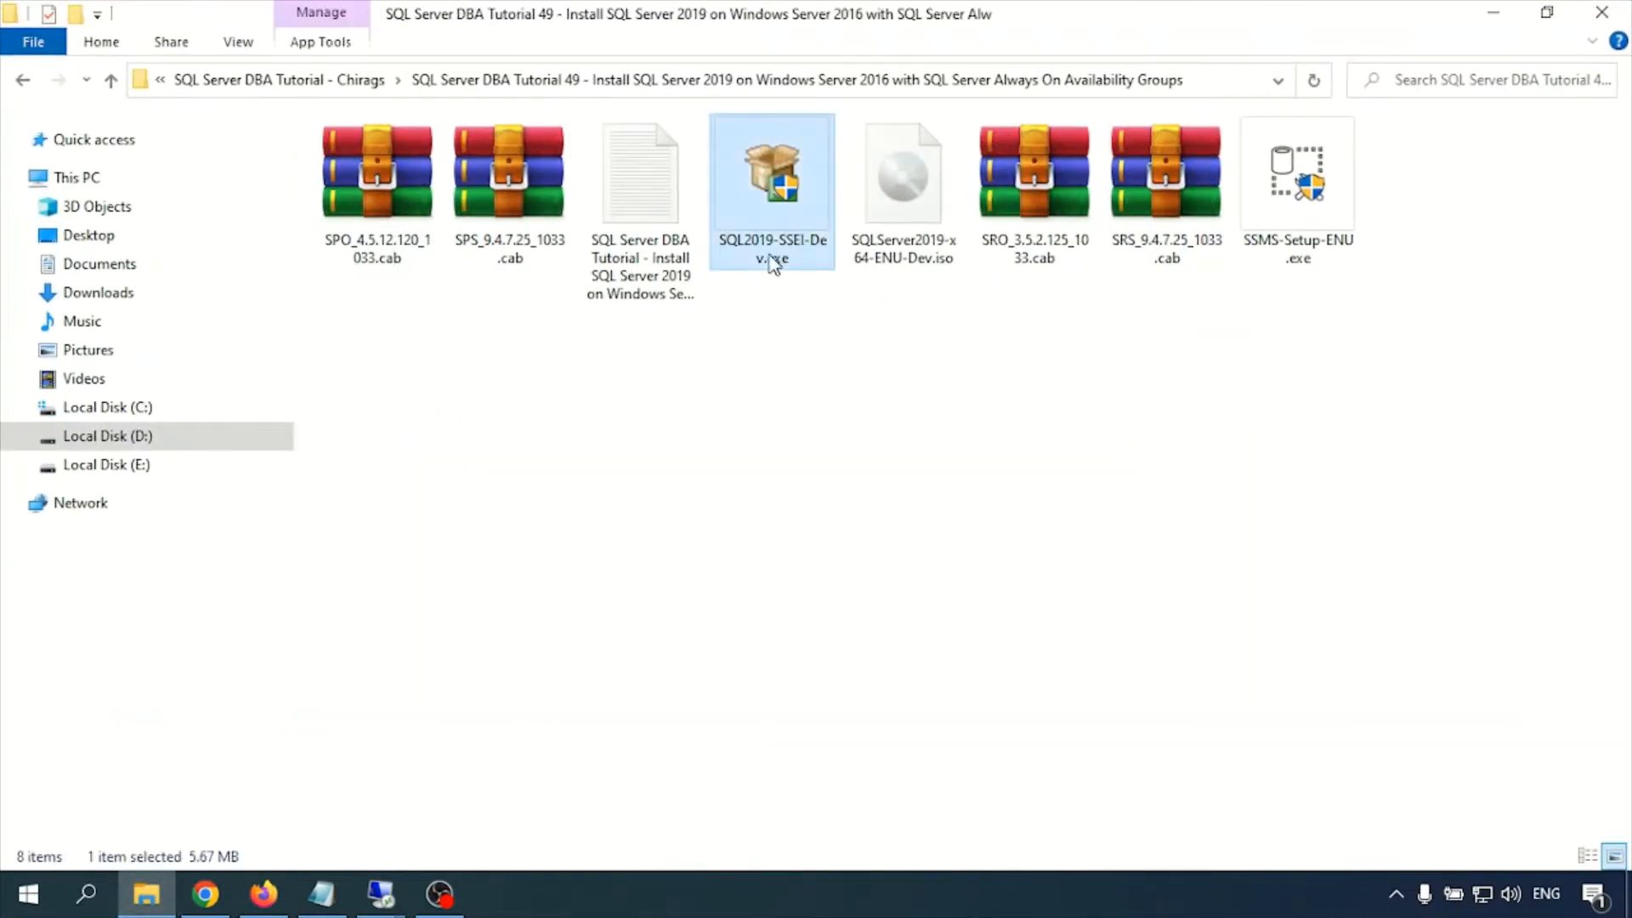
pyautogui.doubleClick(771, 213)
pyautogui.rightClick(774, 205)
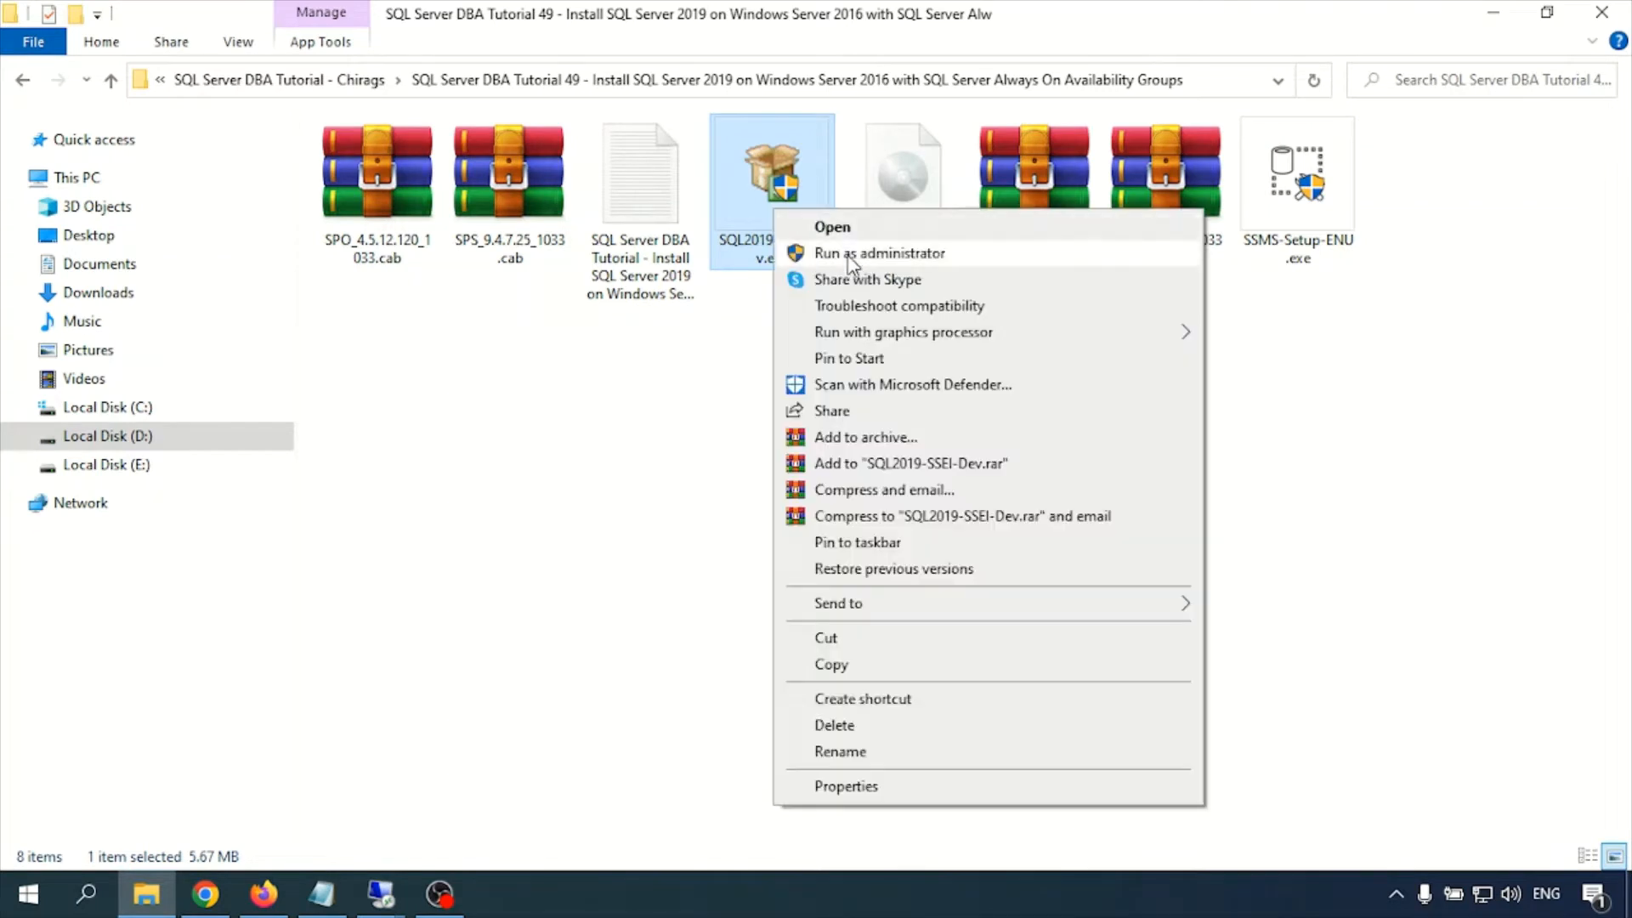
pyautogui.click(850, 249)
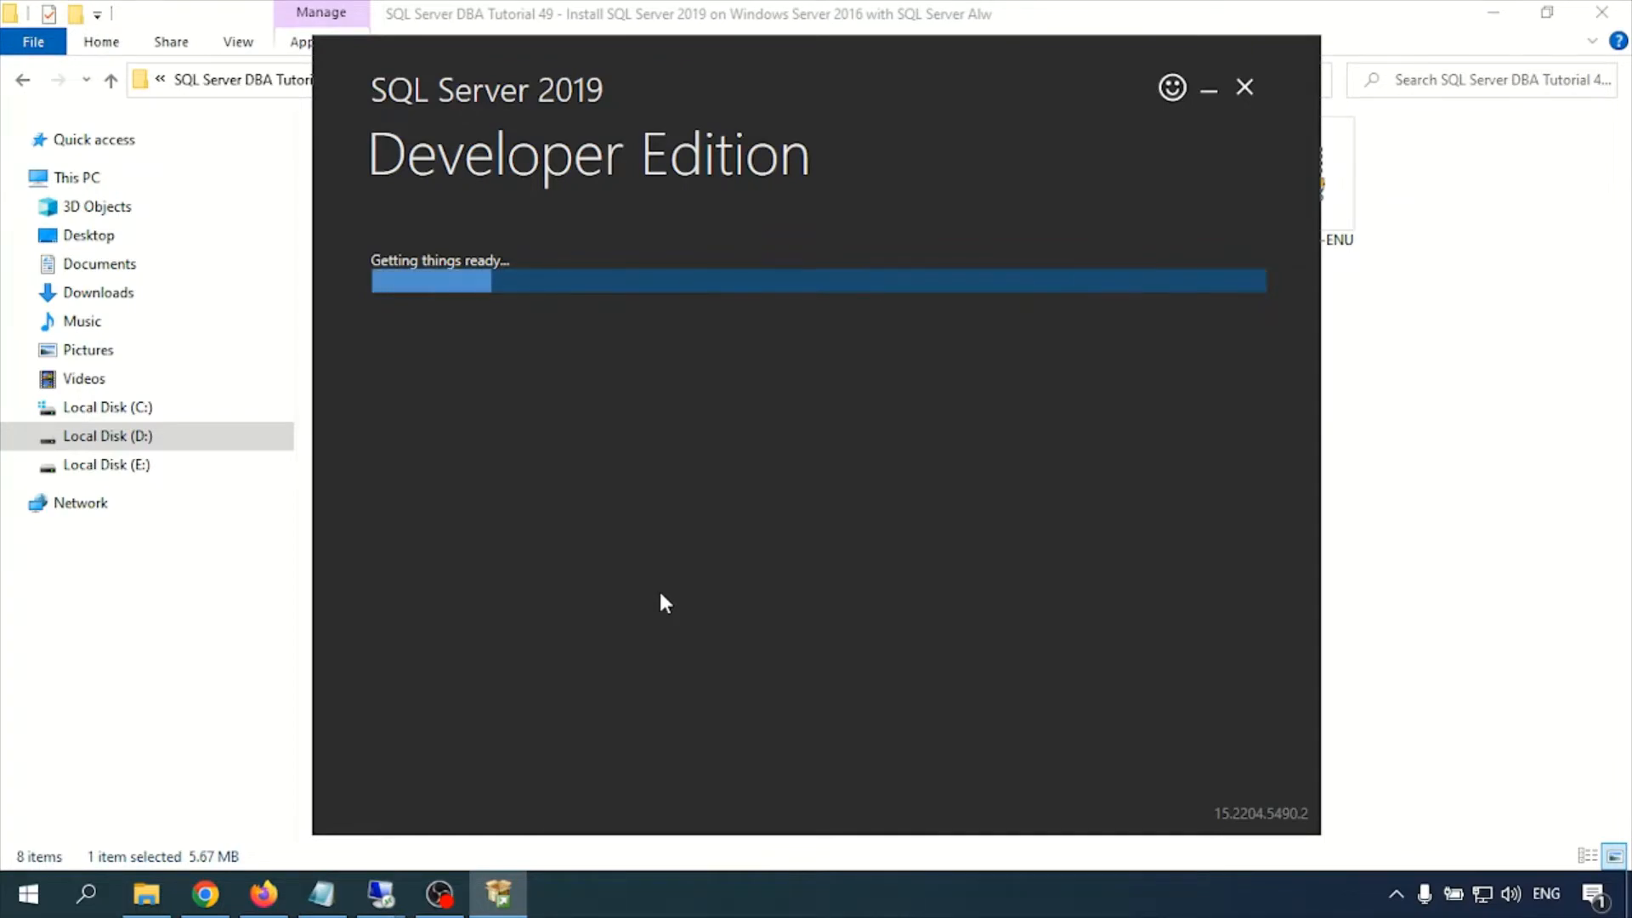
pyautogui.click(1498, 15)
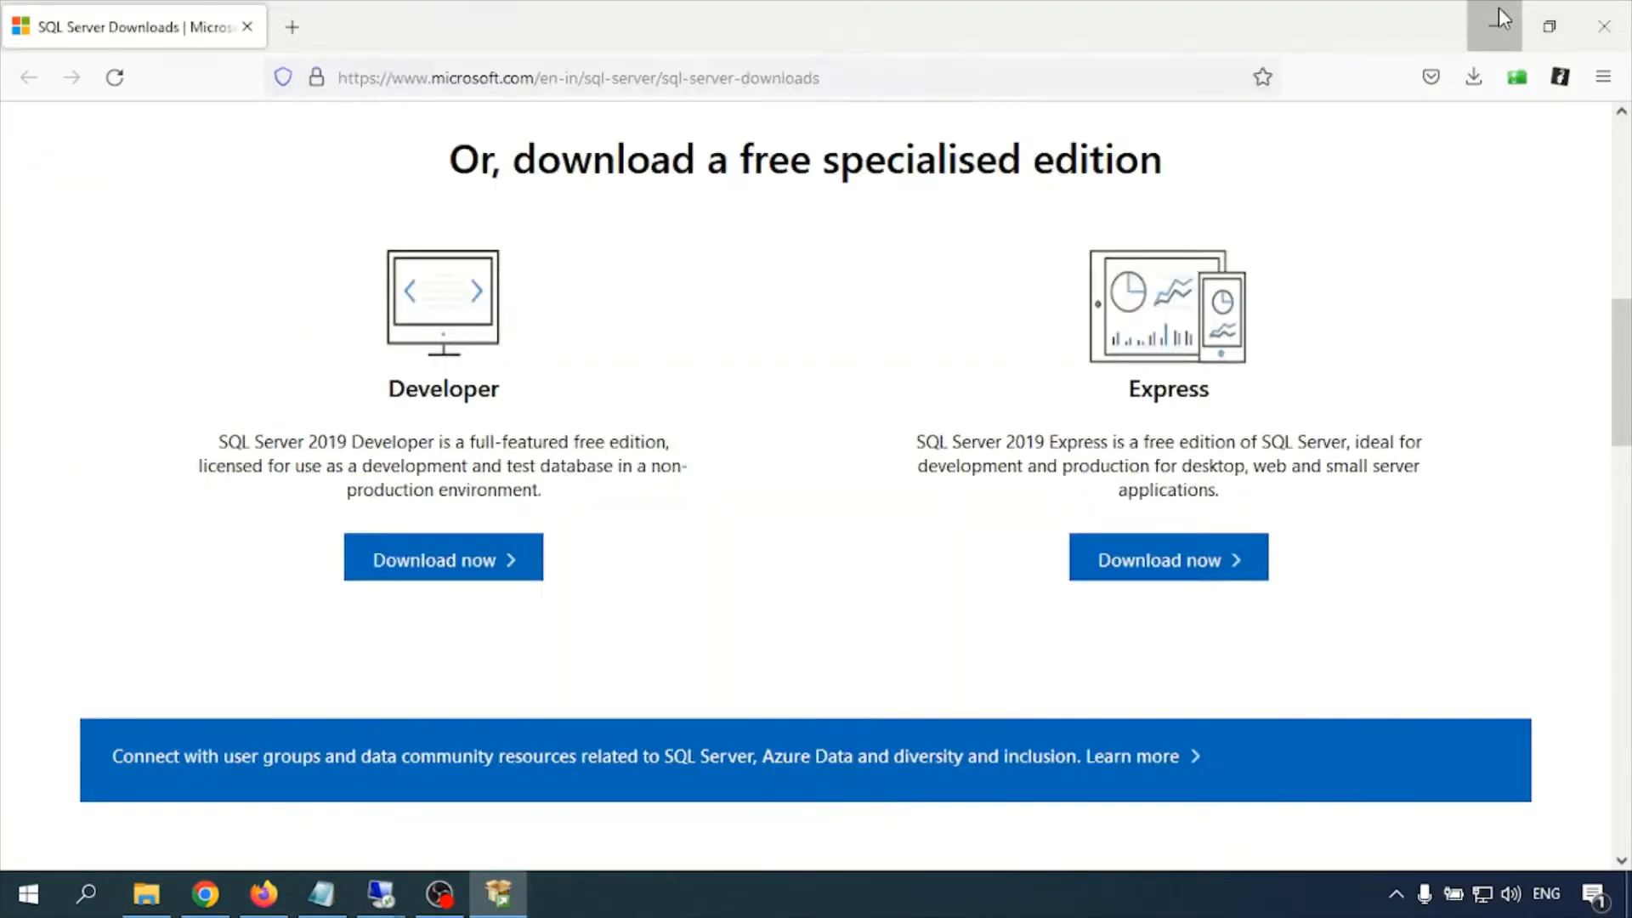
# Minimize Firefox and Notepad, leaving only the Basic / Custom / Download Media screen.
pyautogui.click(1498, 15)
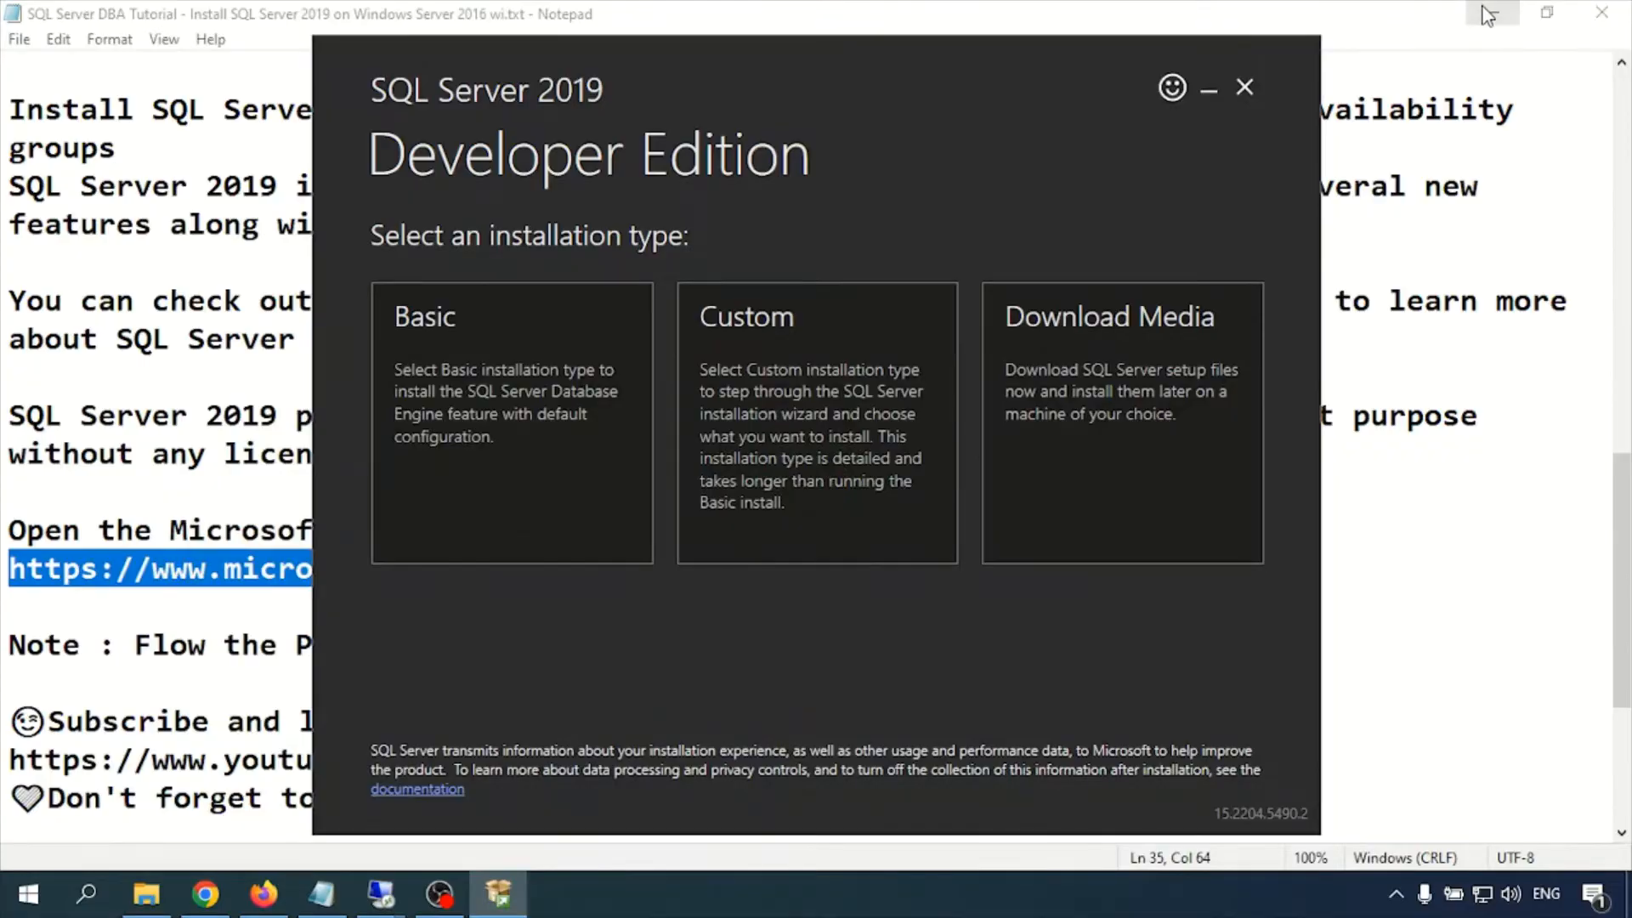
pyautogui.click(1497, 14)
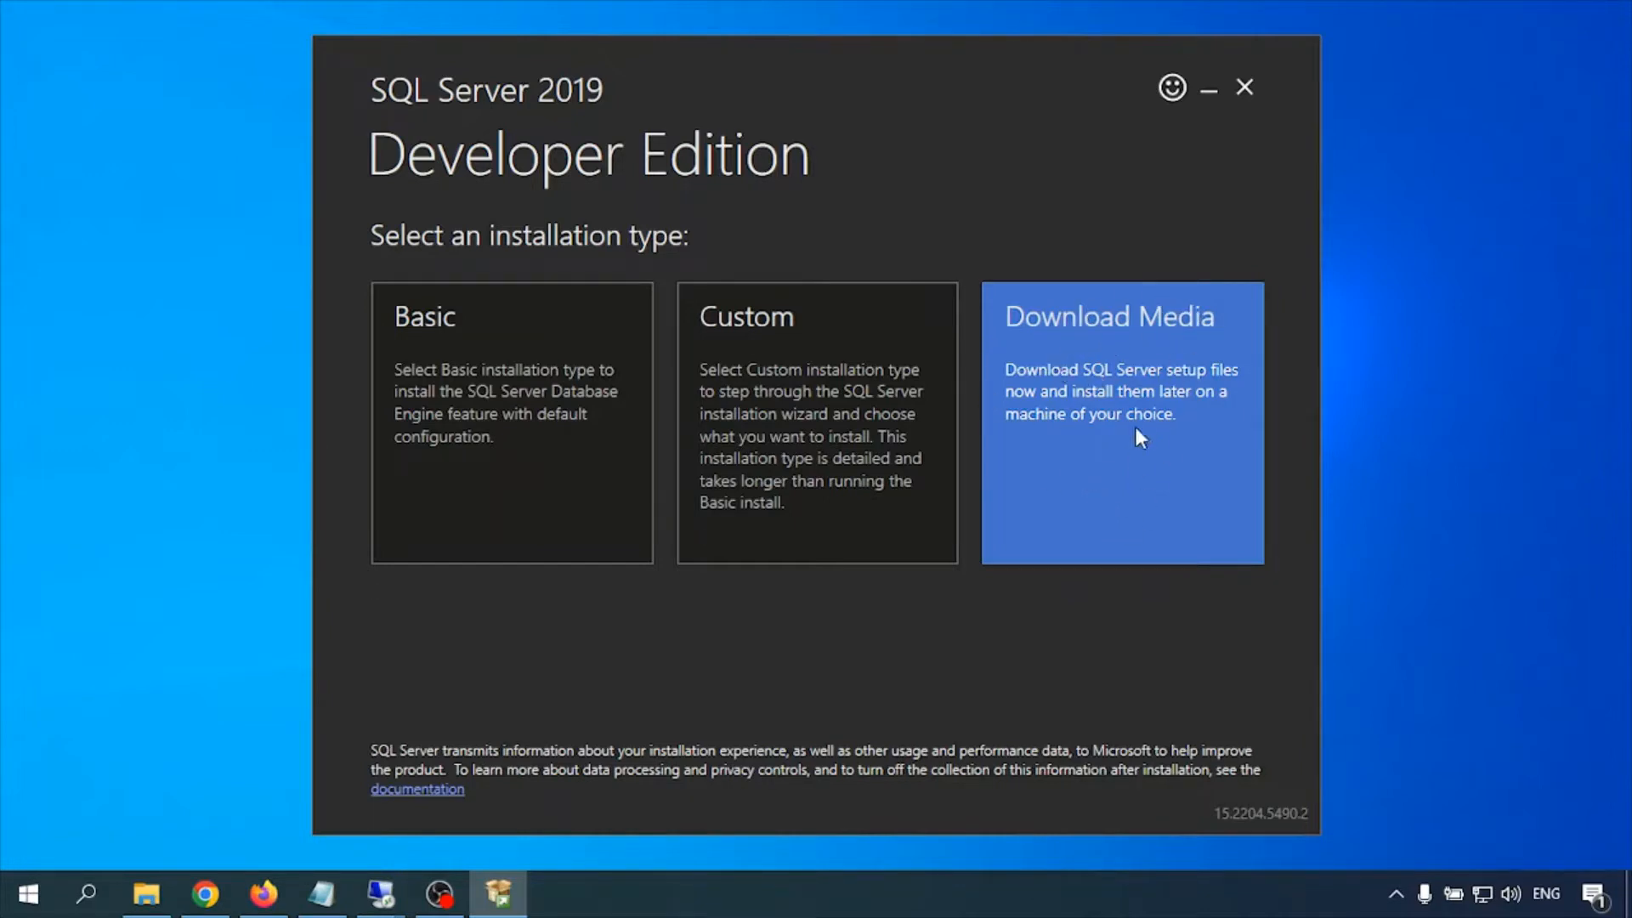
# Exit the online installer and return to the folder holding SQLServer2019-x64-ENU-Dev.iso.
pyautogui.click(1249, 86)
pyautogui.click(852, 498)
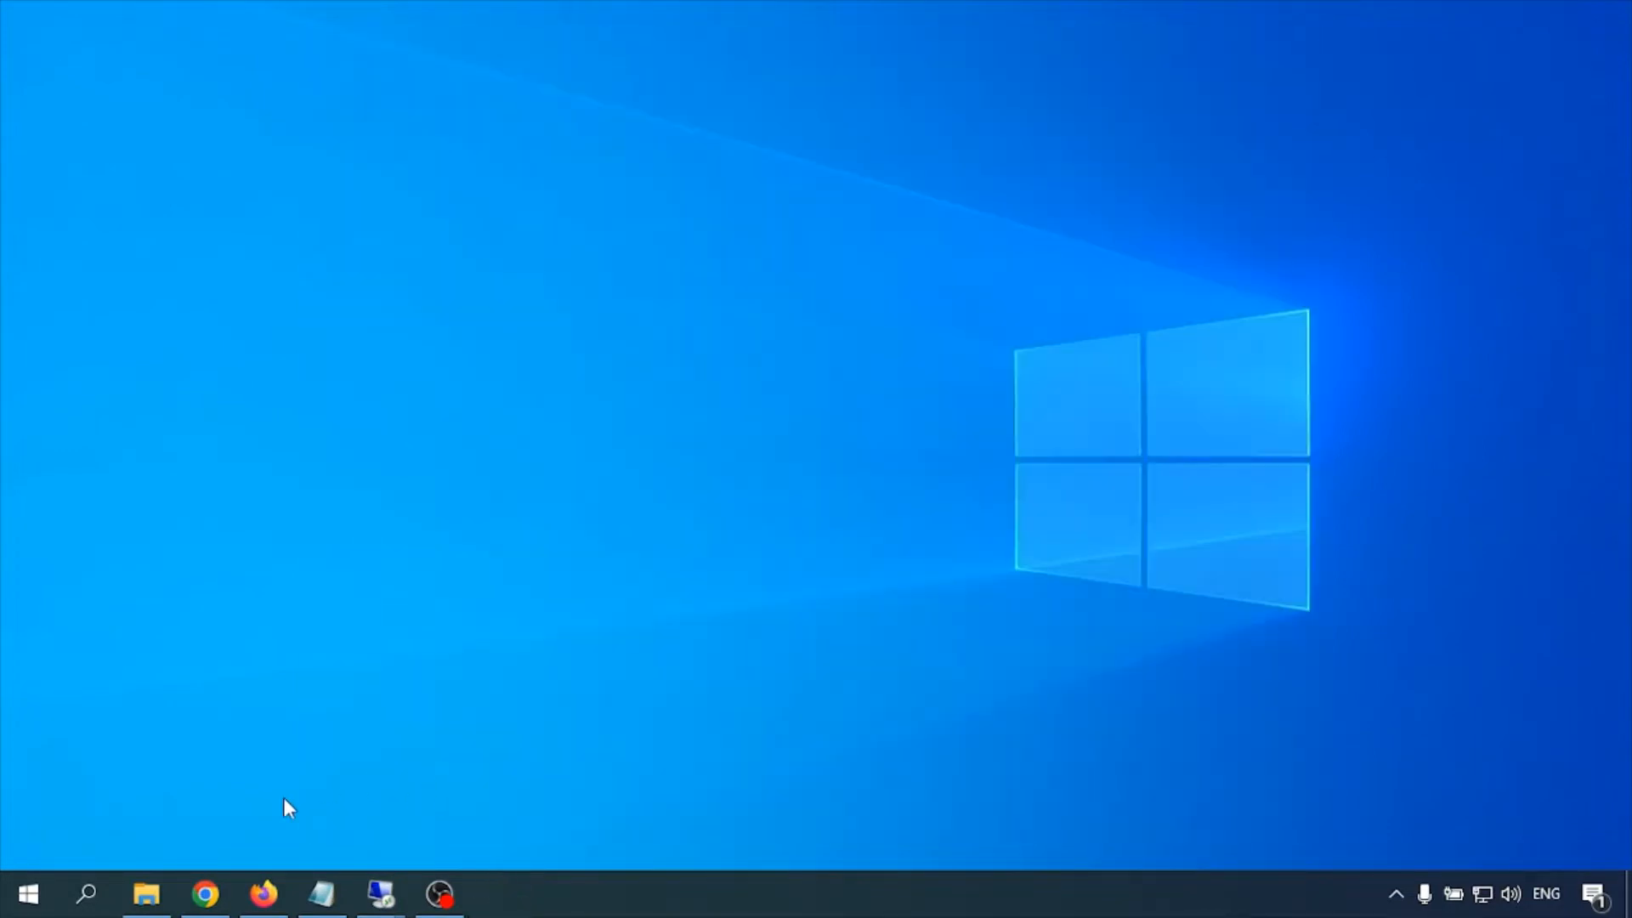
pyautogui.click(146, 901)
pyautogui.click(651, 406)
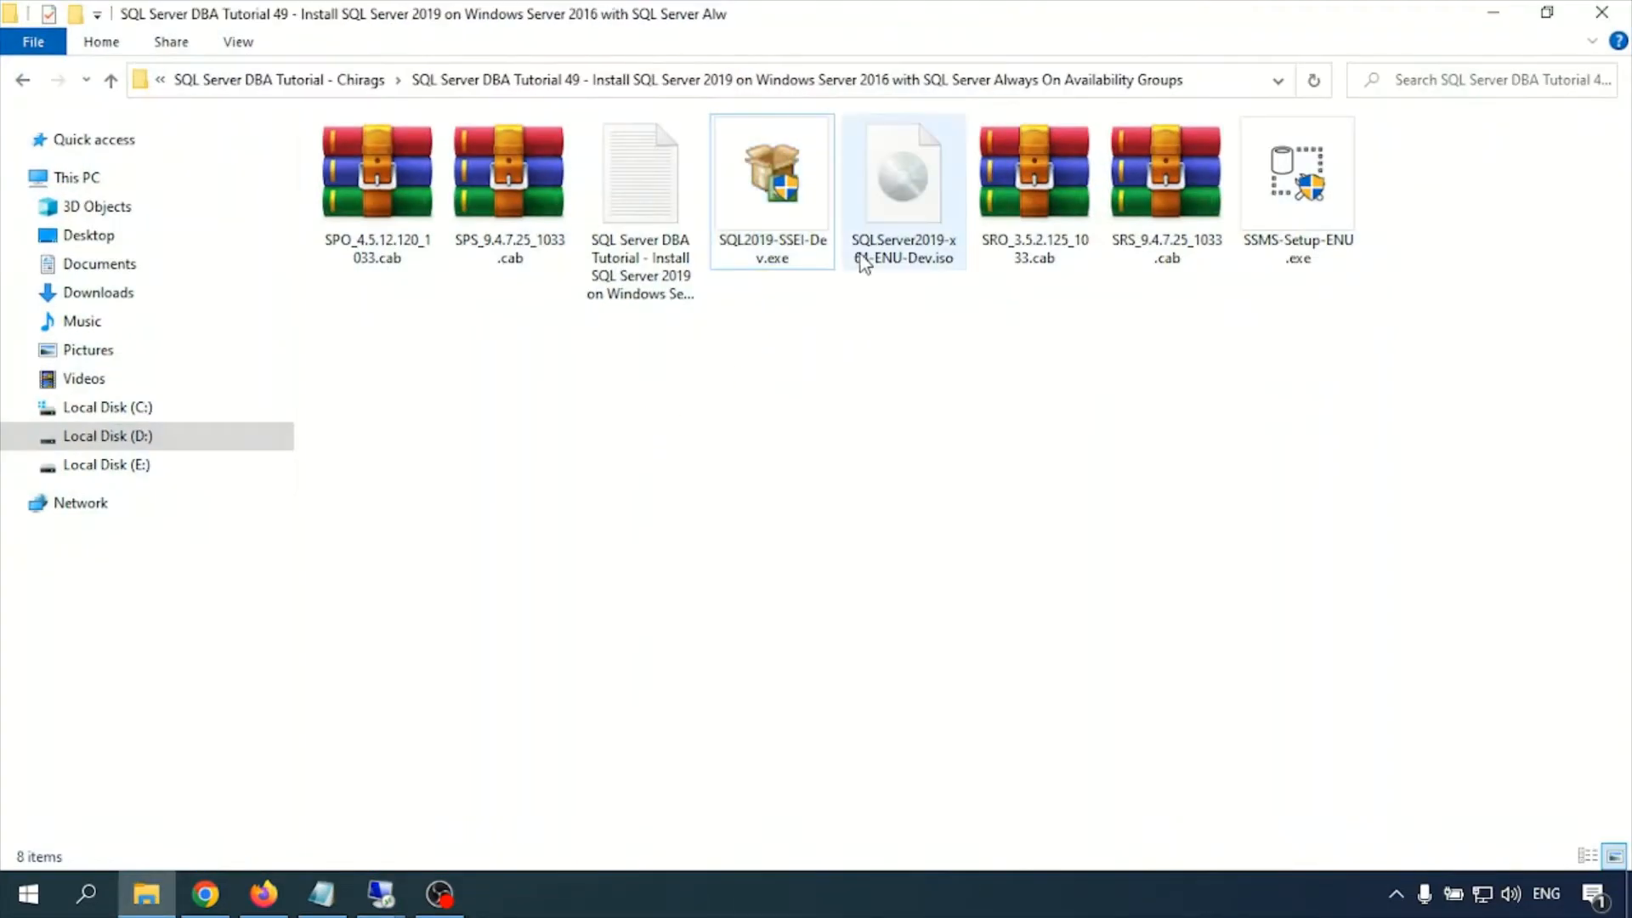
pyautogui.click(897, 248)
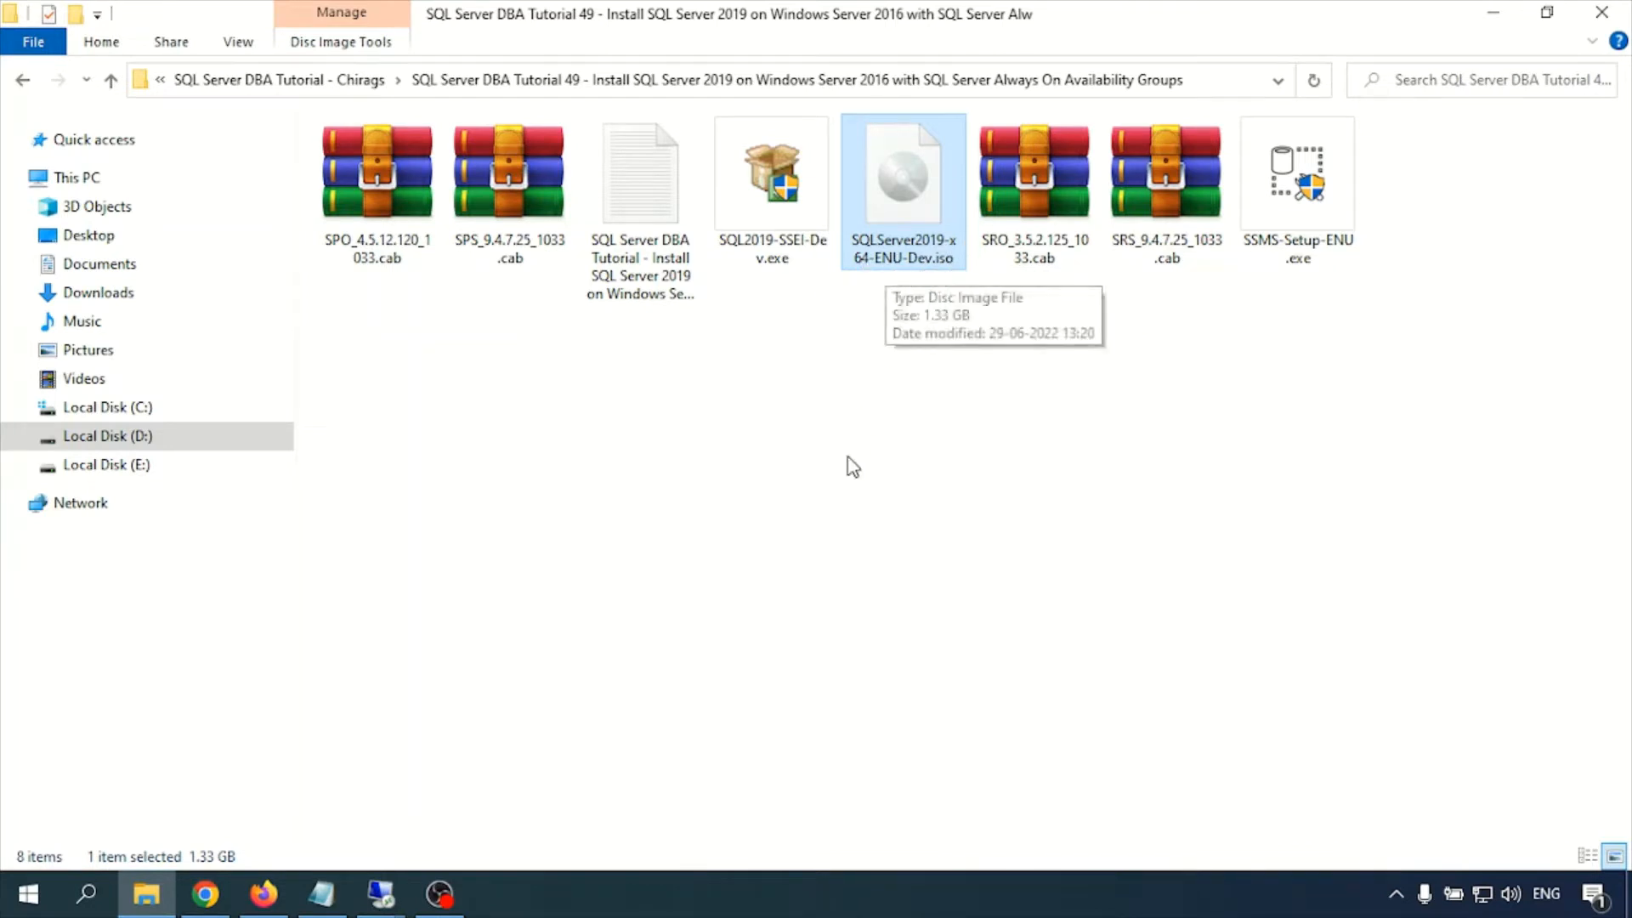
pyautogui.click(925, 304)
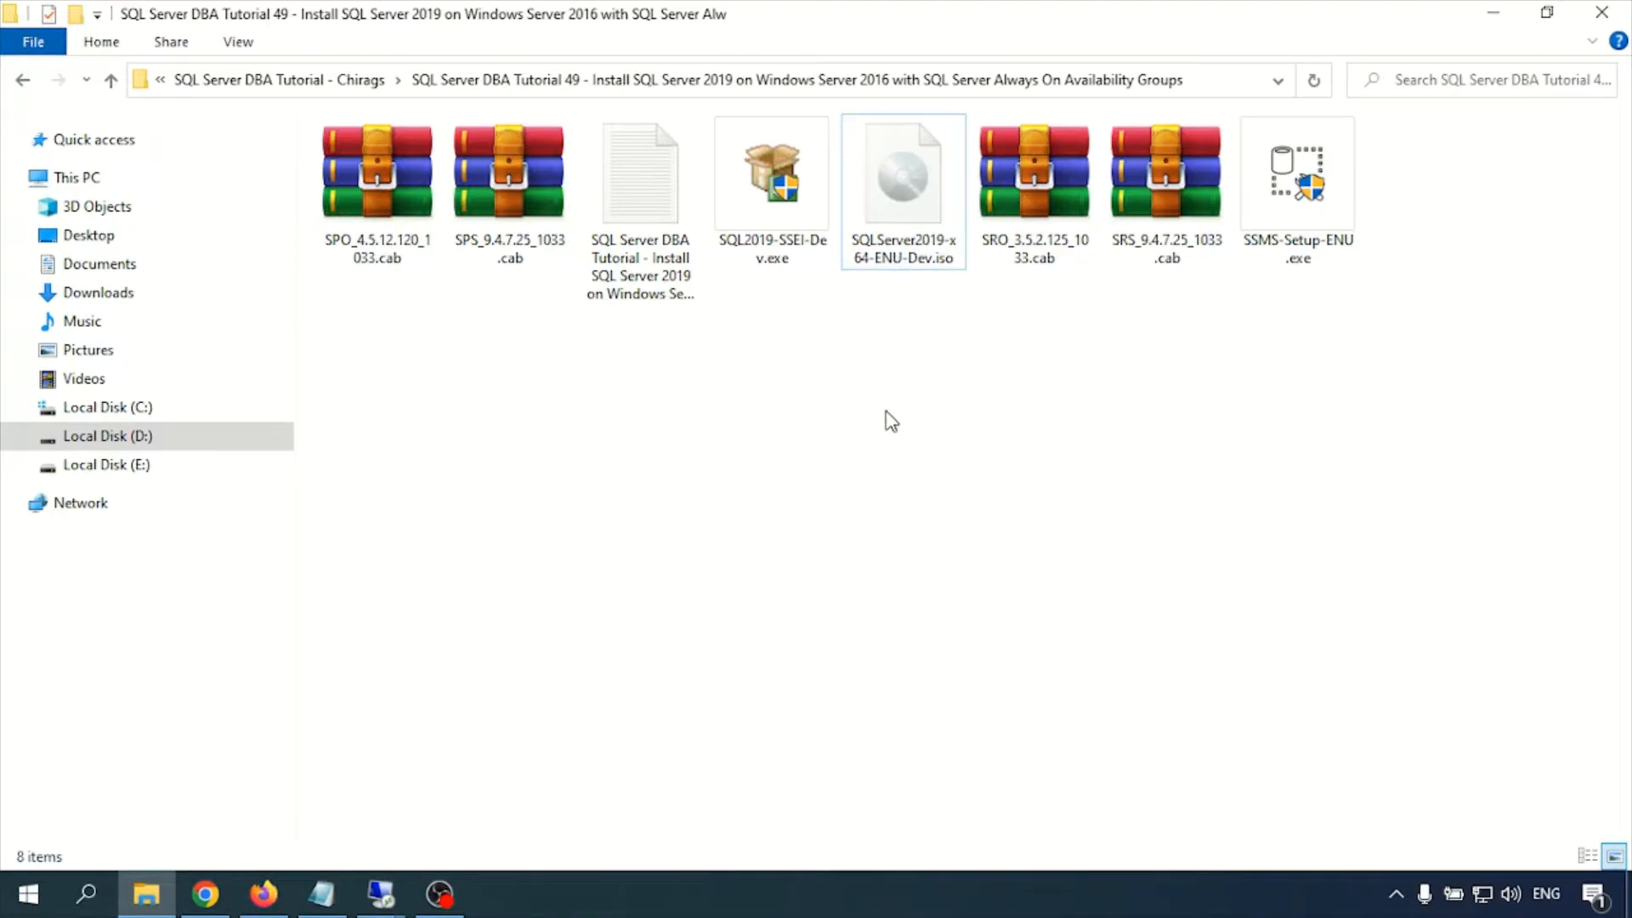
# Highlight the SQLNode1 and SQLNode2 rows, then bring up the 10.93.253.5 remote session preview.
pyautogui.click(321, 892)
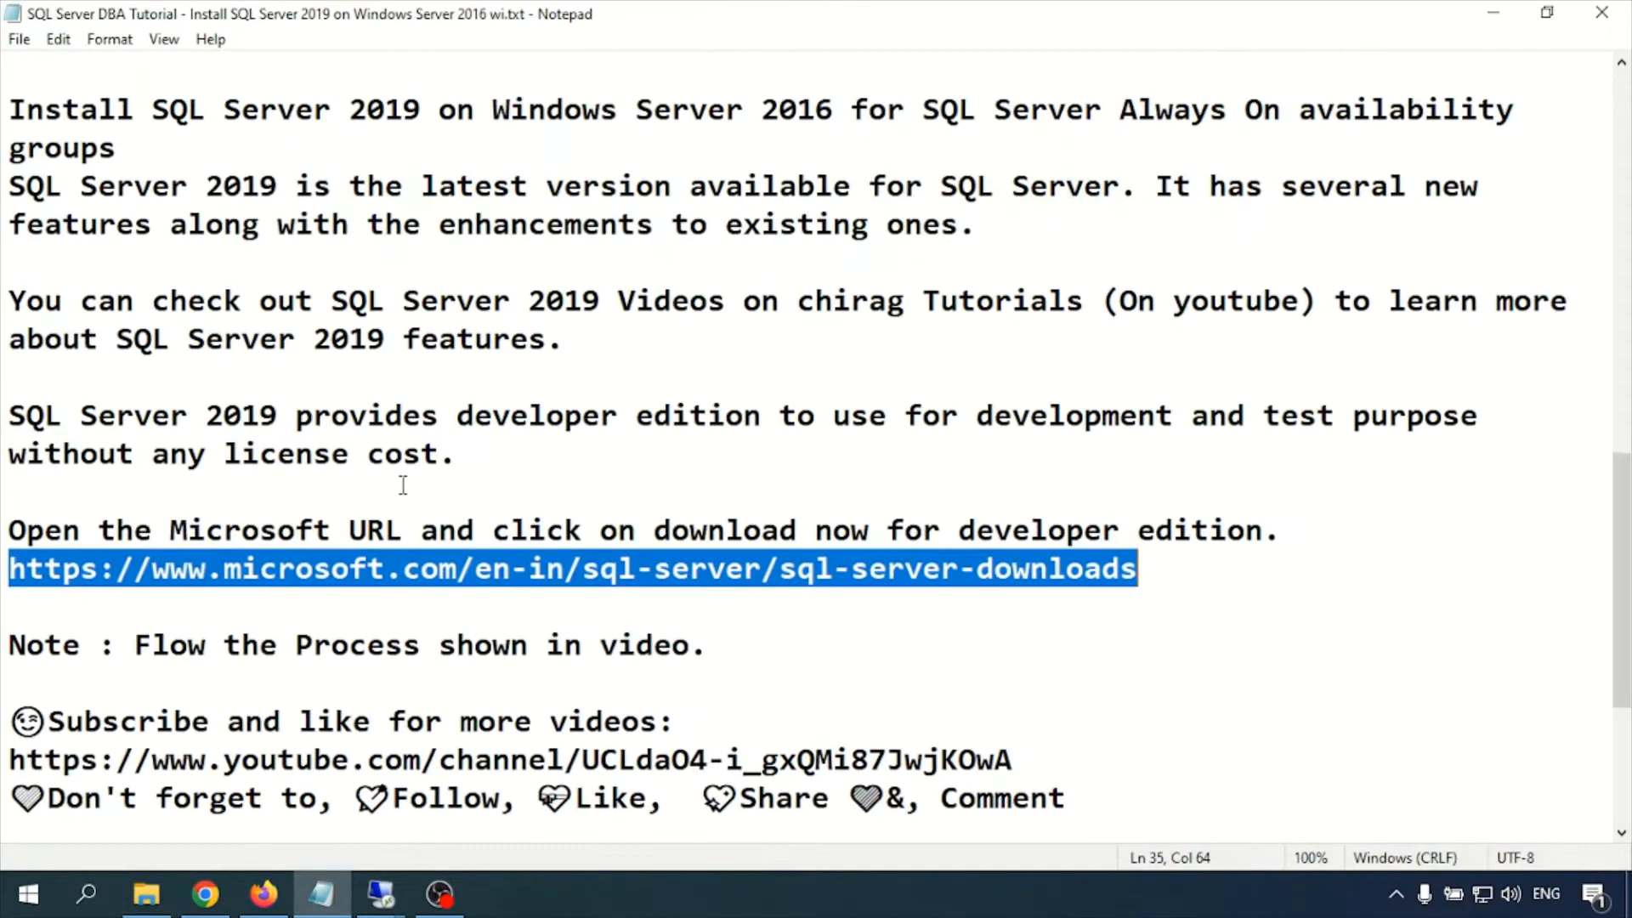
pyautogui.scroll(10, 164, 510)
pyautogui.moveTo(11, 530); pyautogui.dragTo(850, 569)
pyautogui.click(376, 894)
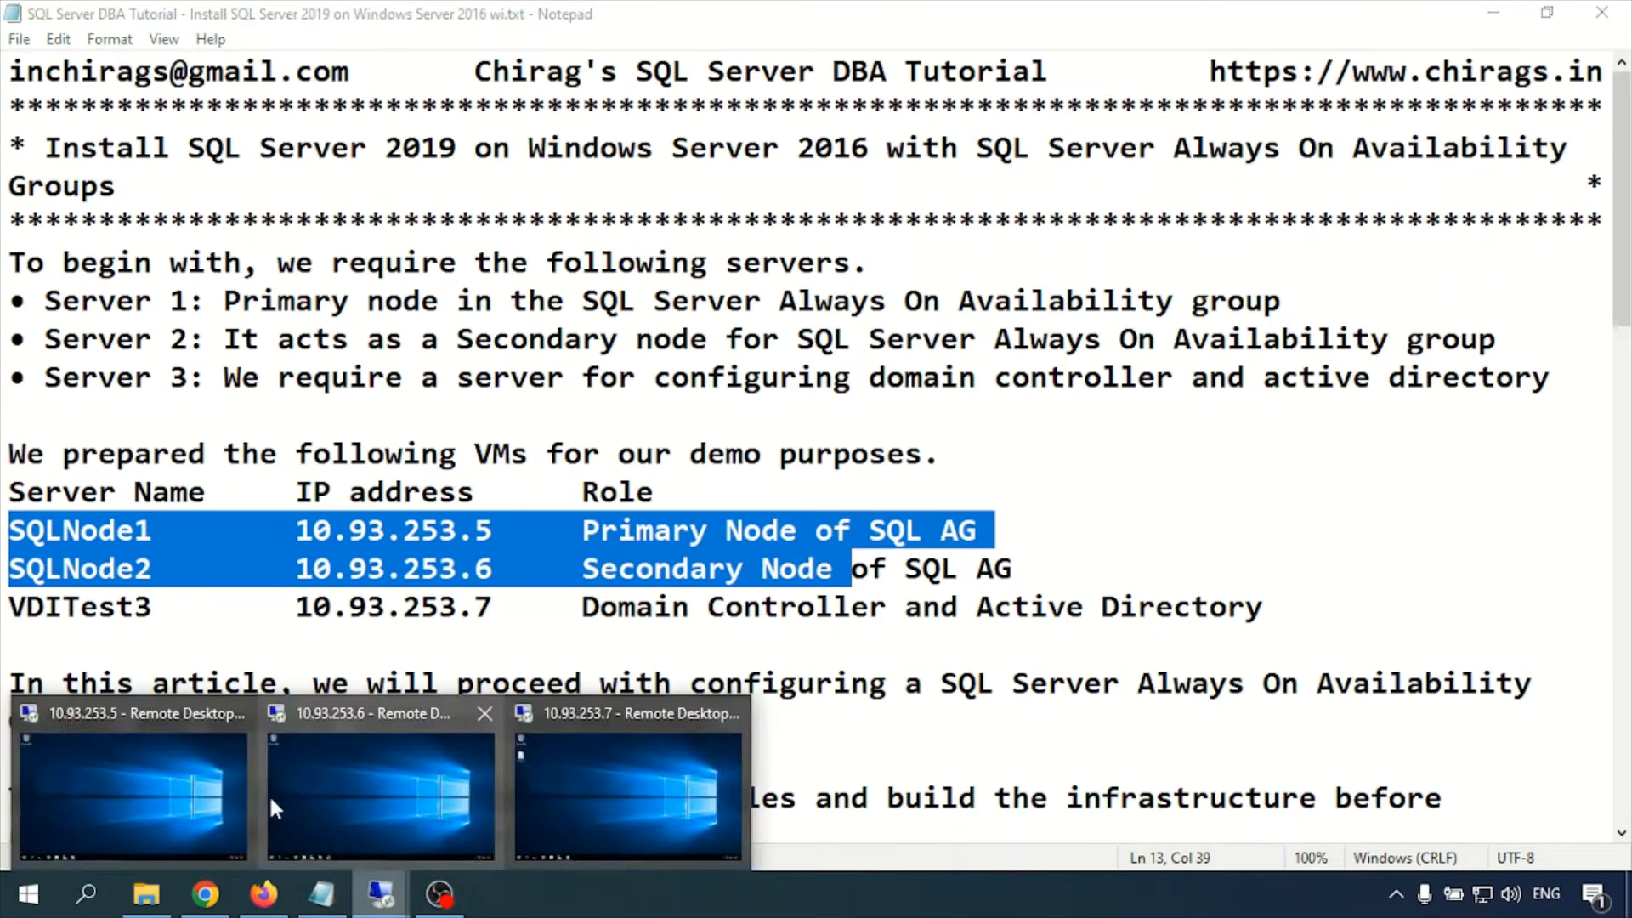
pyautogui.moveTo(146, 757)
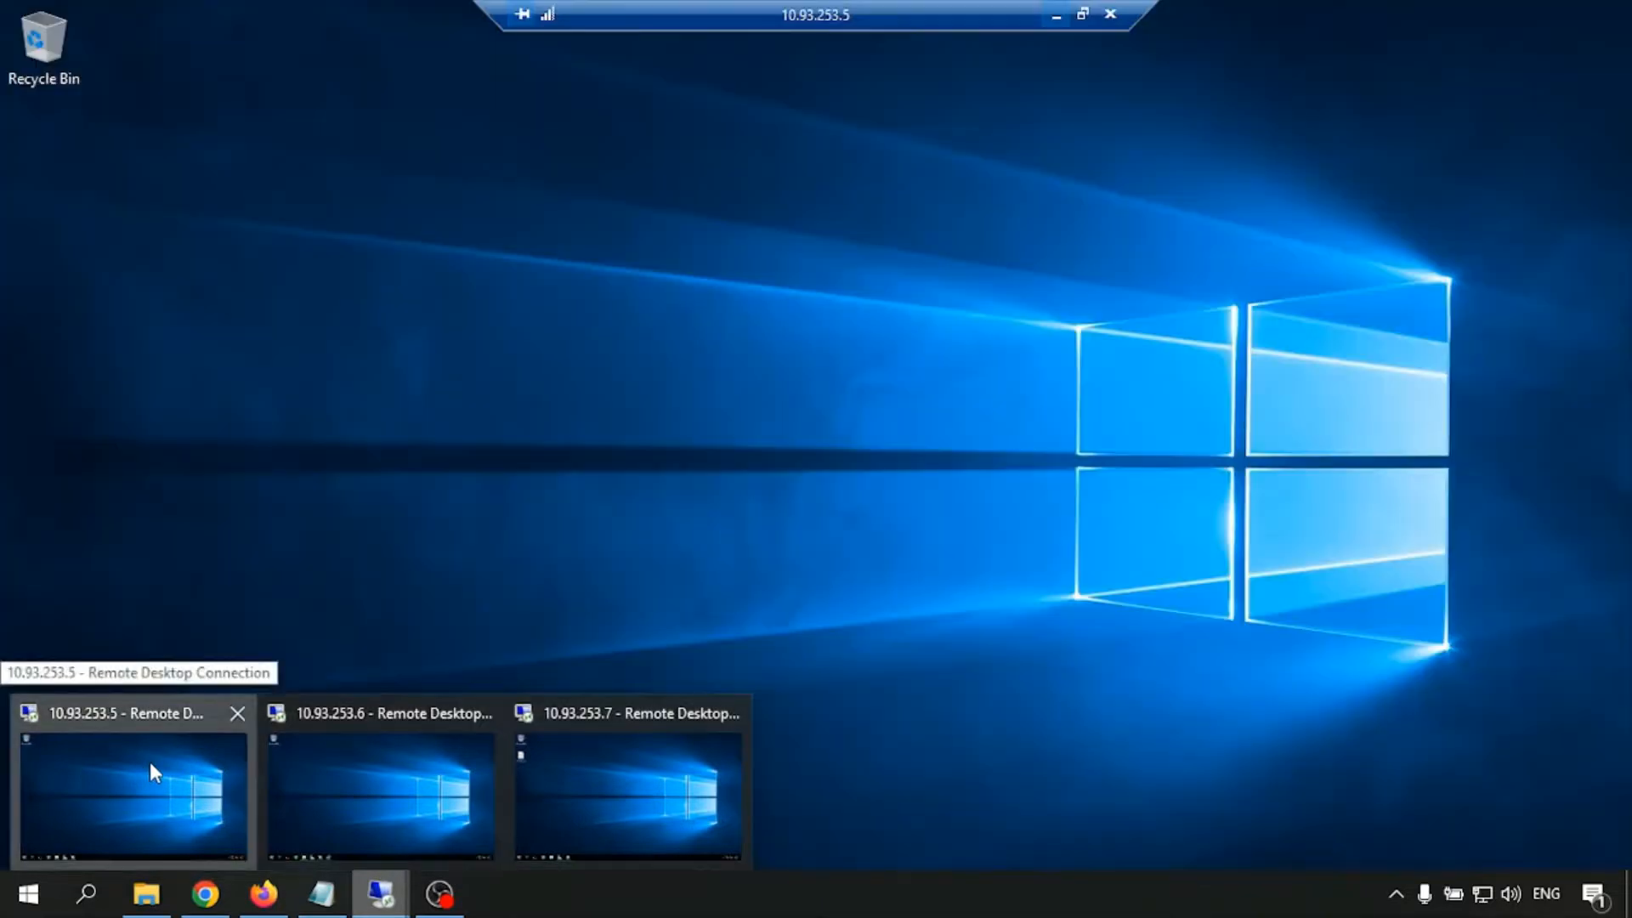
# On 10.93.253.5, mount the SQL Server ISO from D: and run setup as administrator.
pyautogui.click(150, 765)
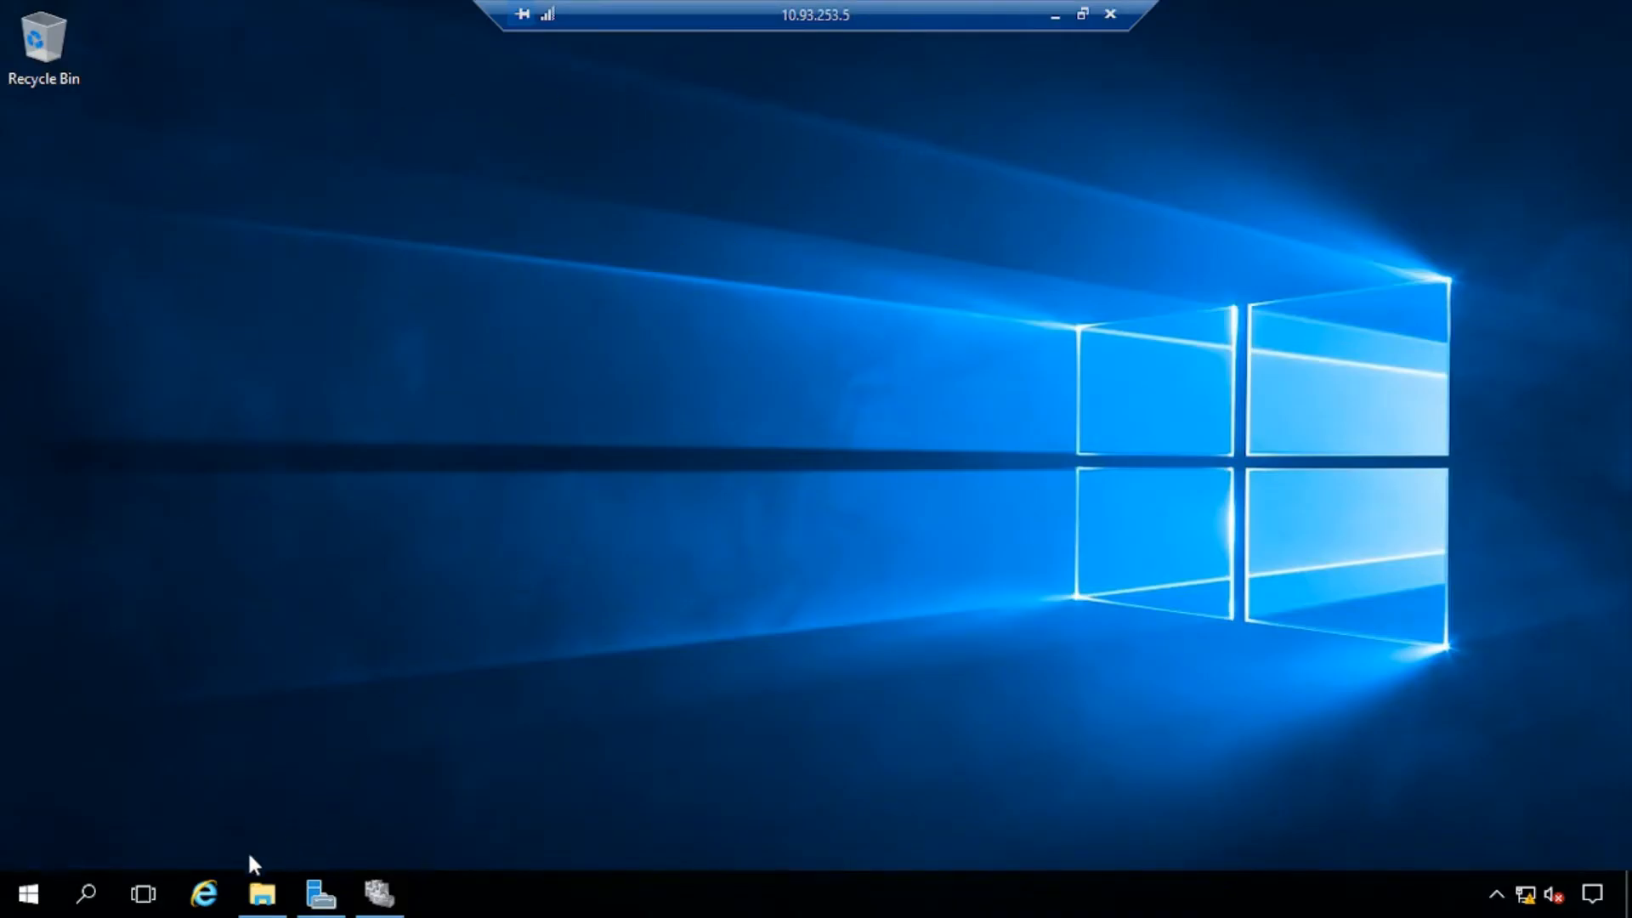
pyautogui.click(261, 892)
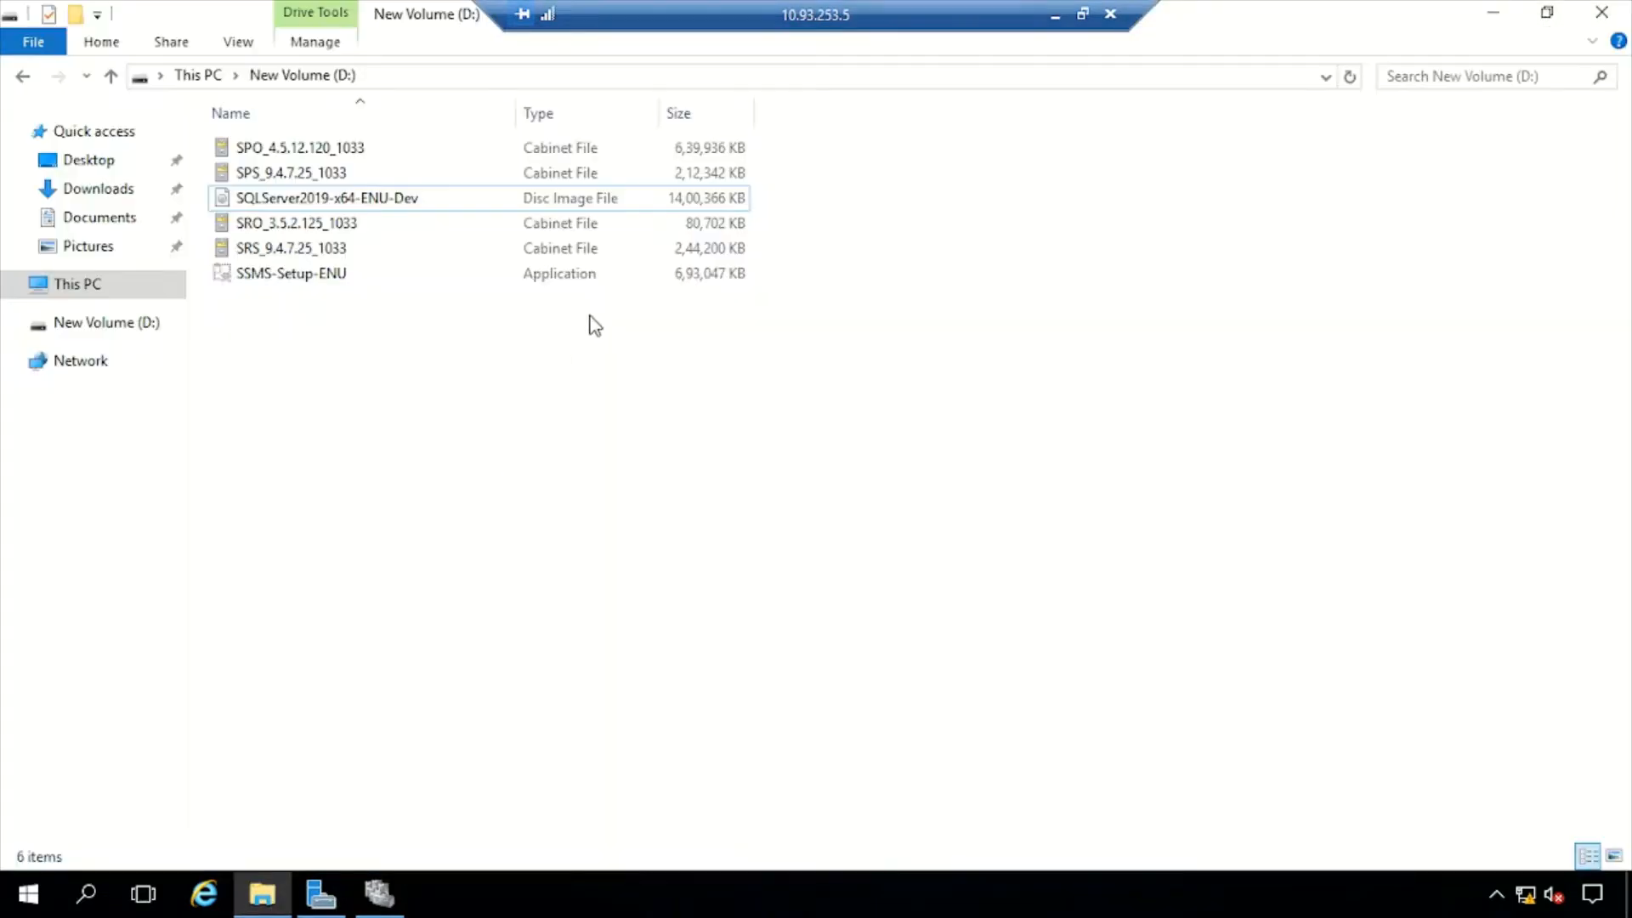
pyautogui.rightClick(298, 199)
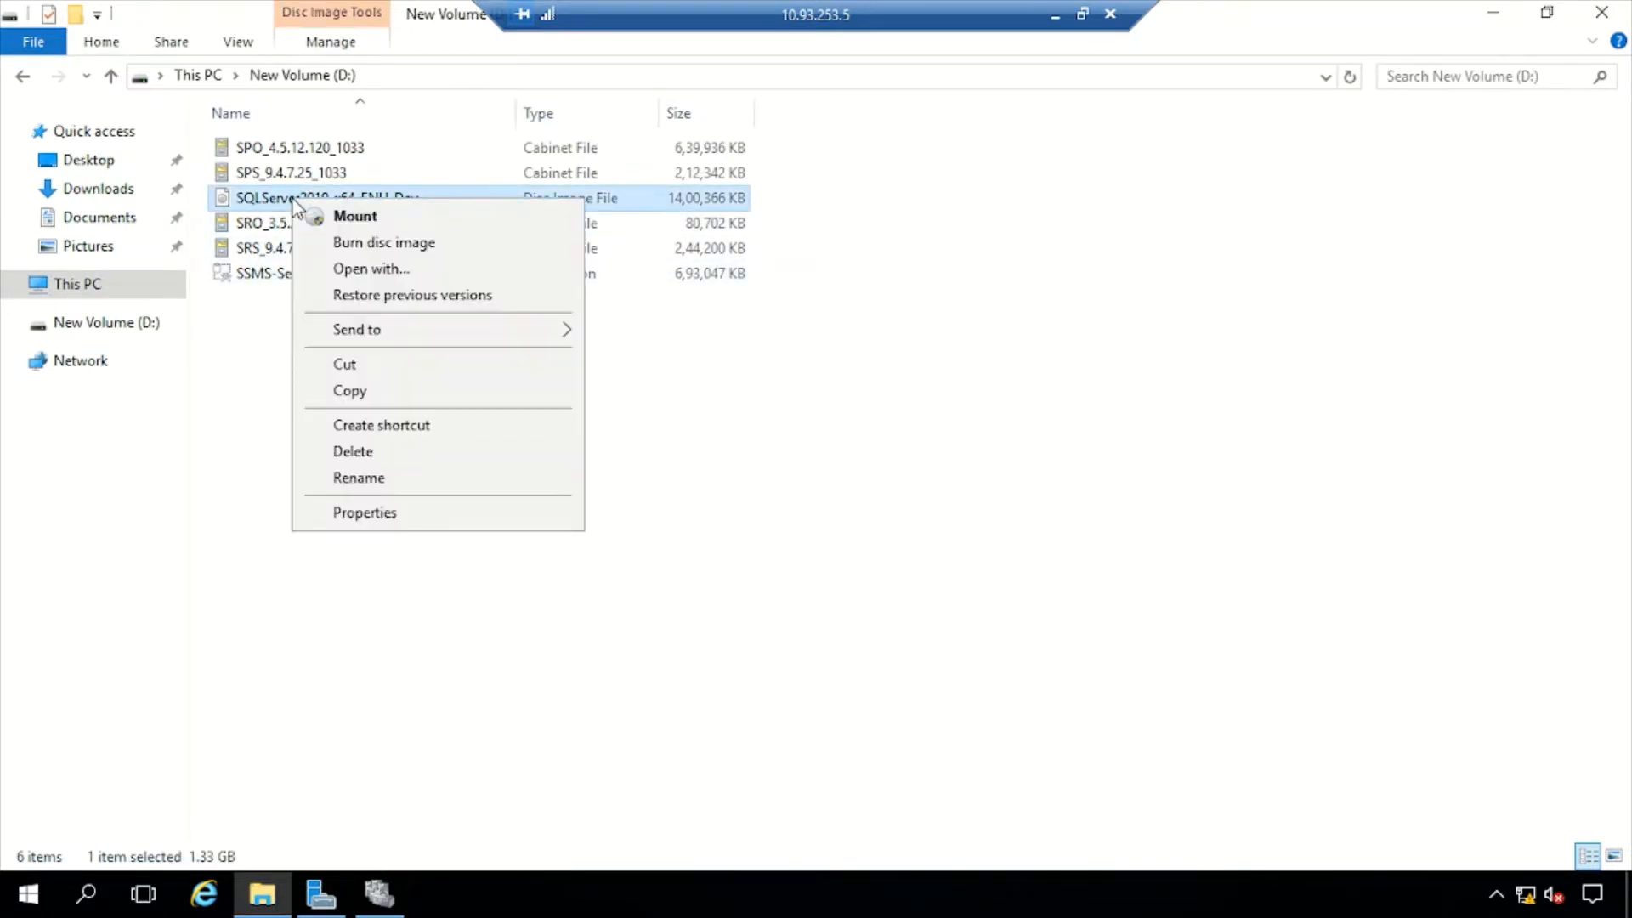
pyautogui.click(272, 308)
pyautogui.rightClick(308, 197)
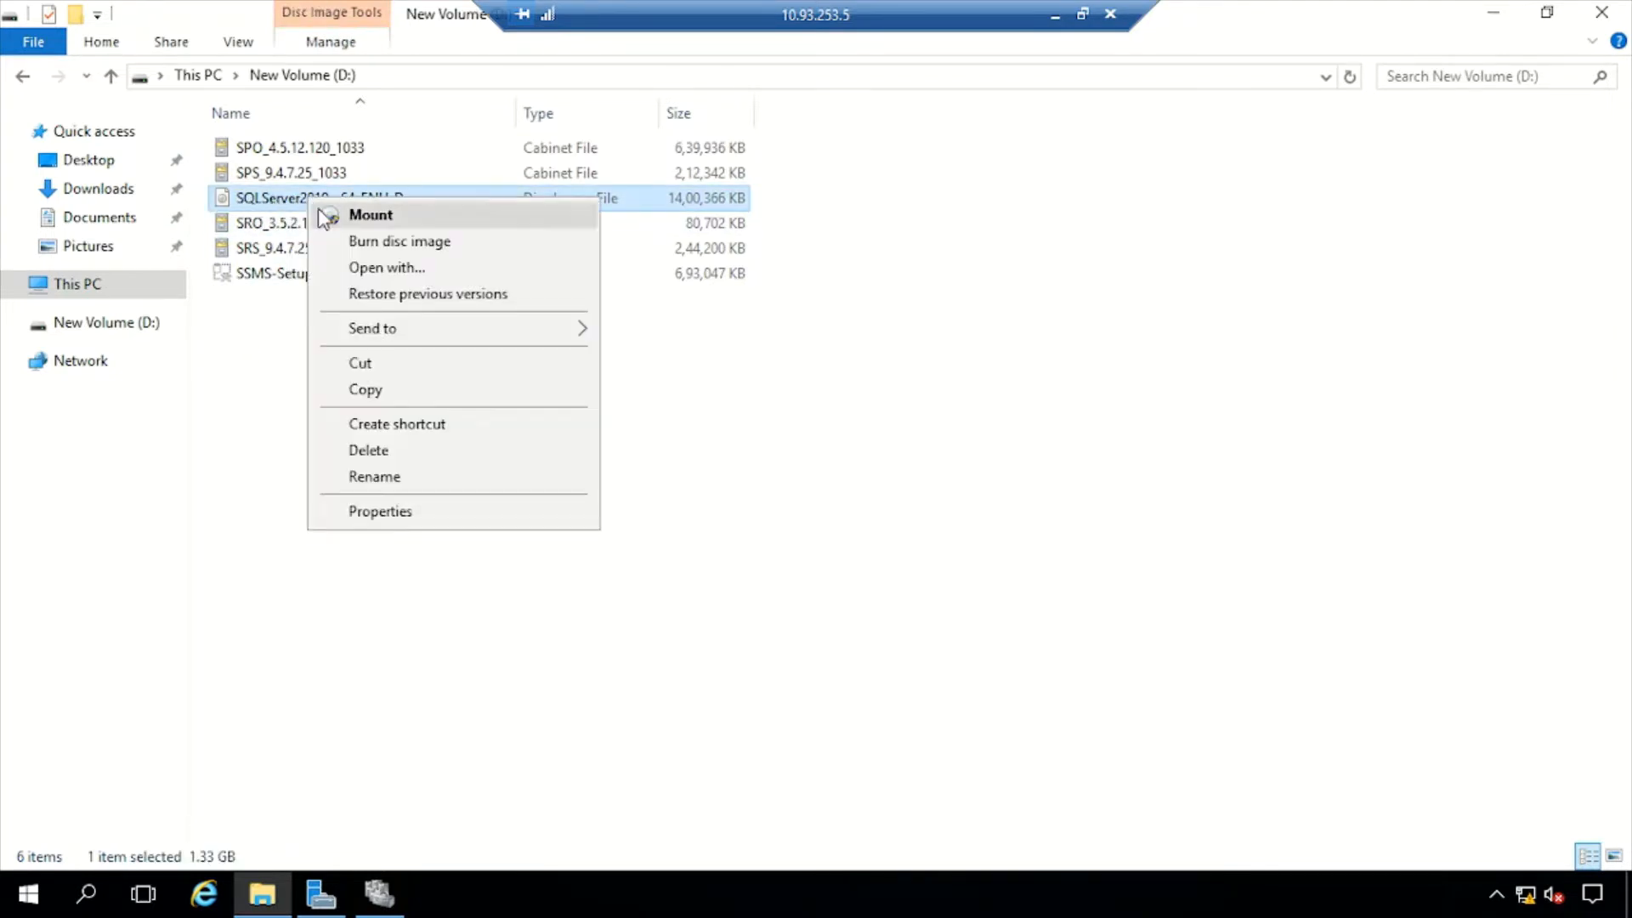
pyautogui.click(383, 218)
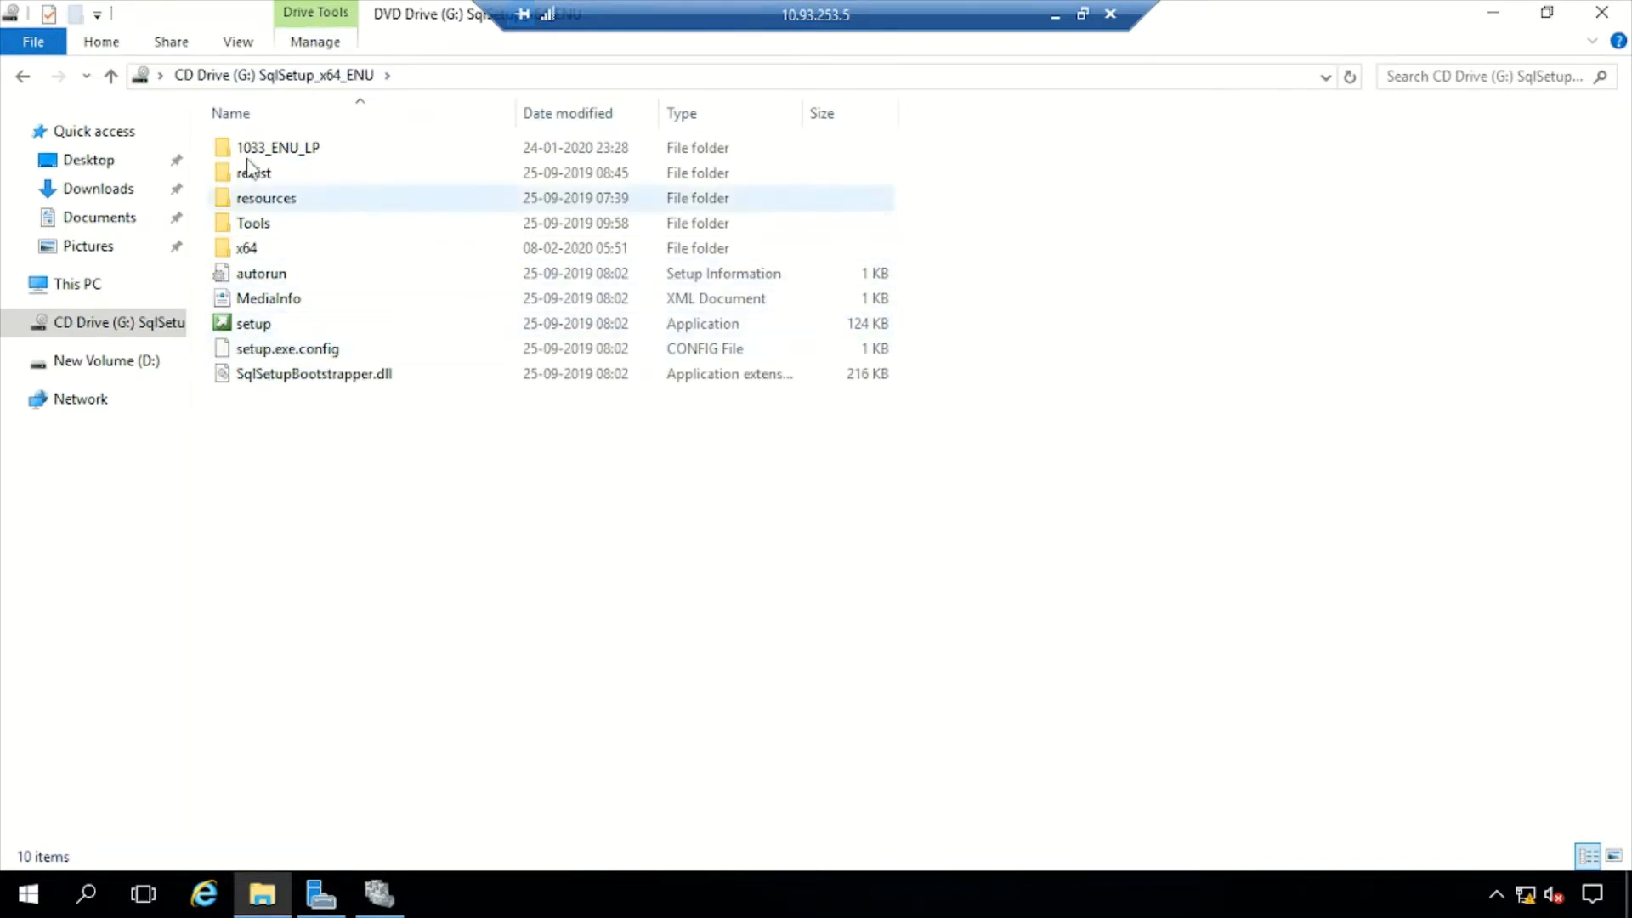
pyautogui.rightClick(246, 326)
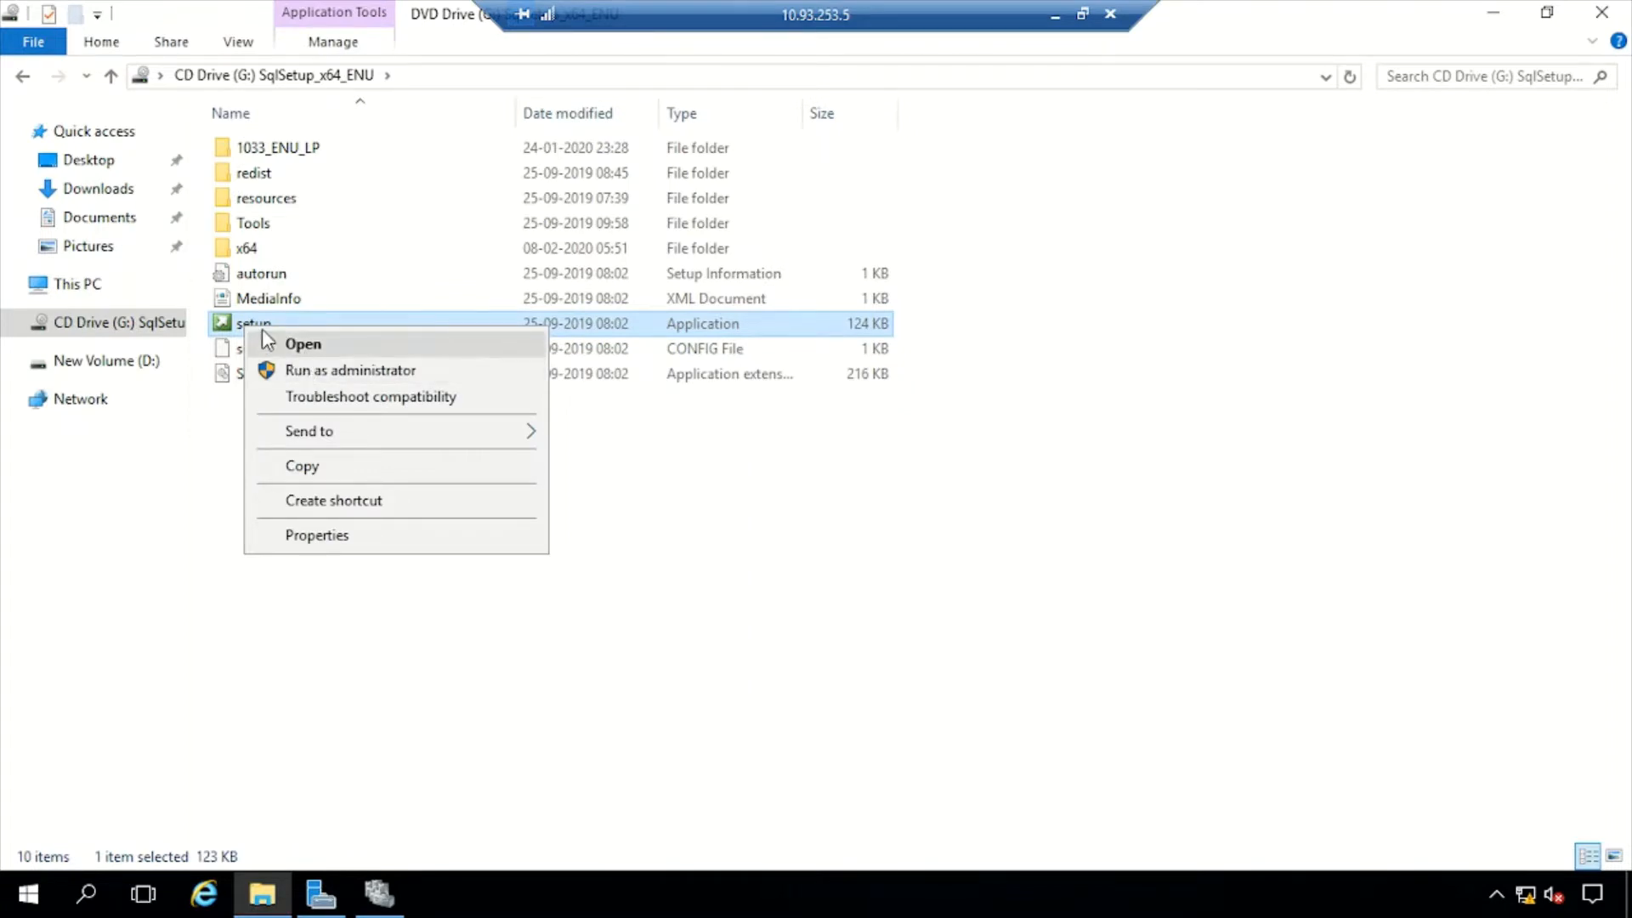
pyautogui.click(303, 375)
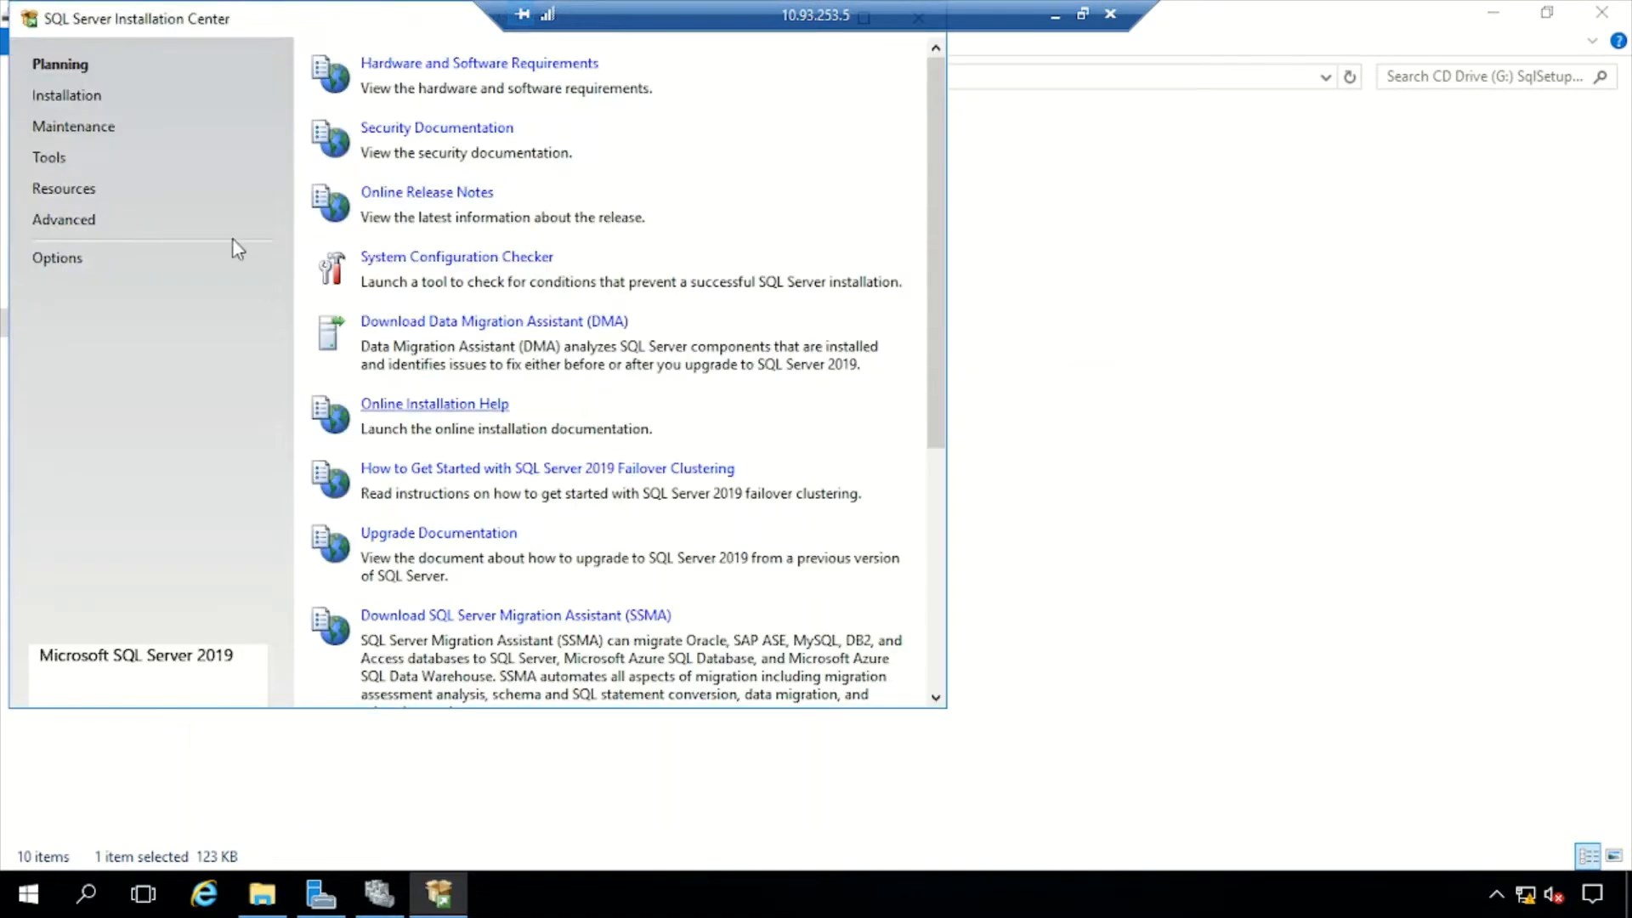
# Choose New SQL Server stand-alone installation, then minimize the Installation Center and Explorer.
pyautogui.click(68, 96)
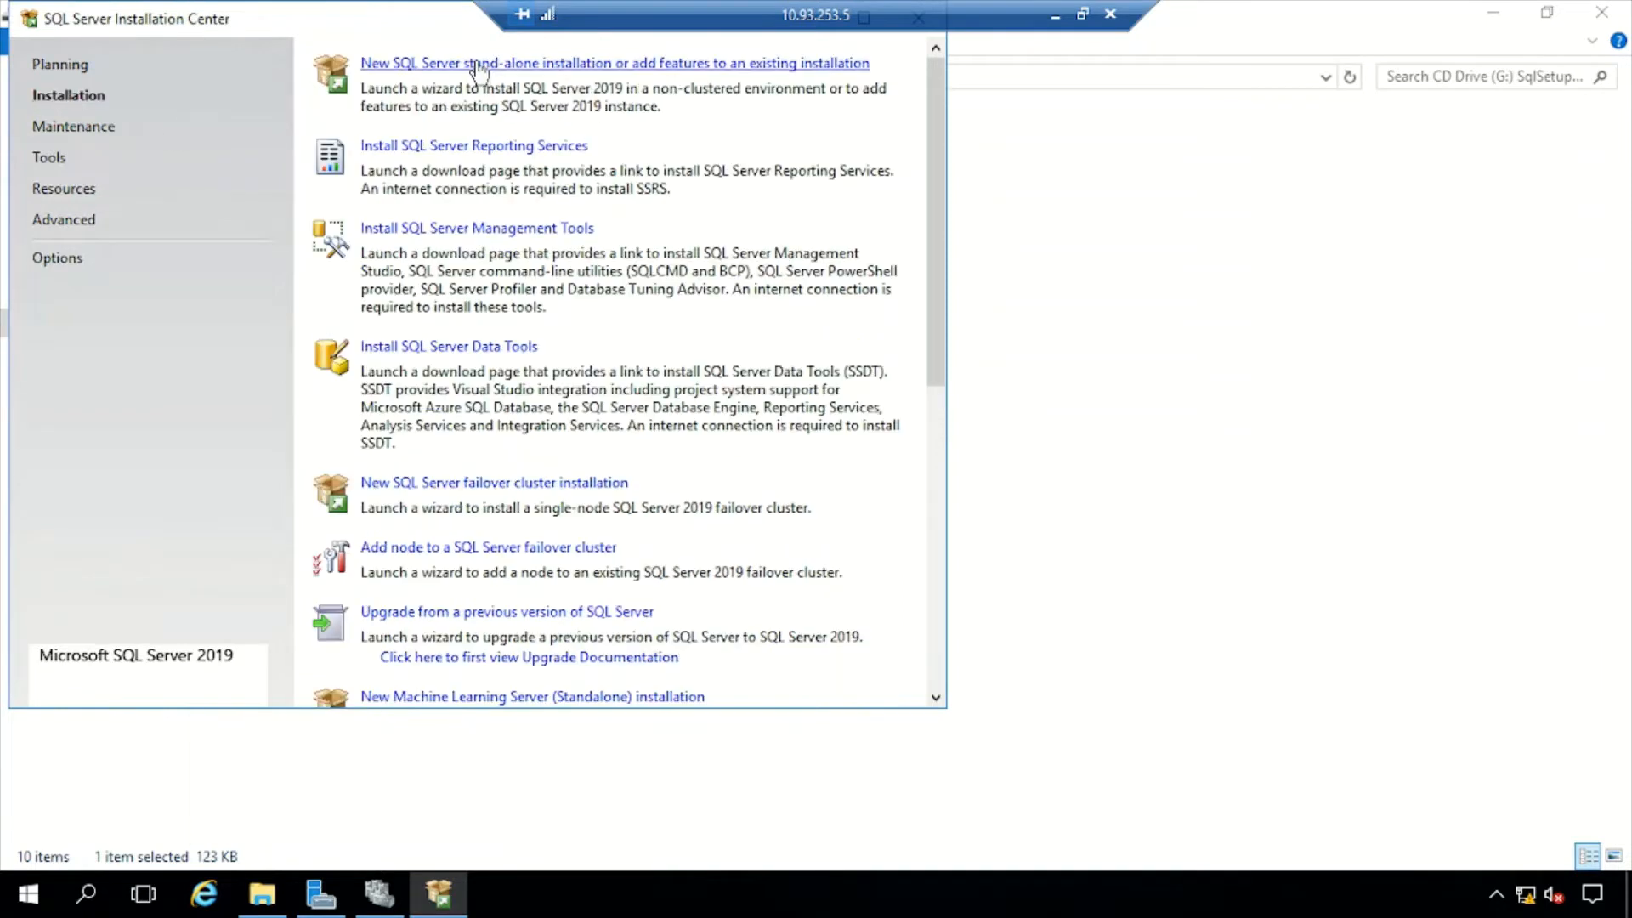
pyautogui.click(475, 61)
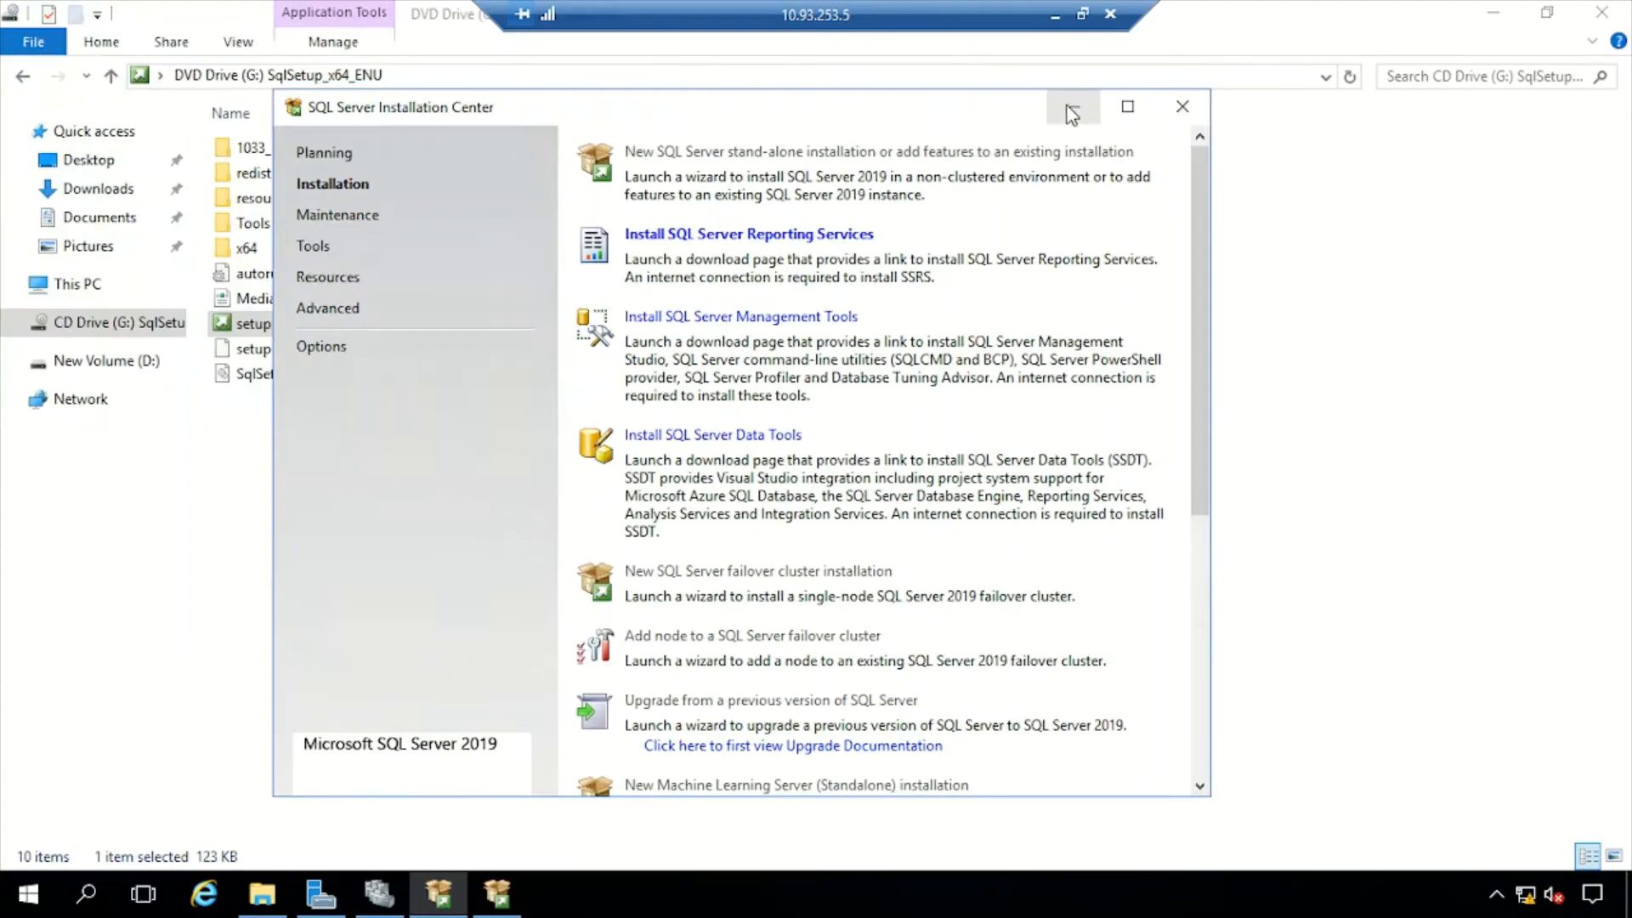
pyautogui.click(1170, 109)
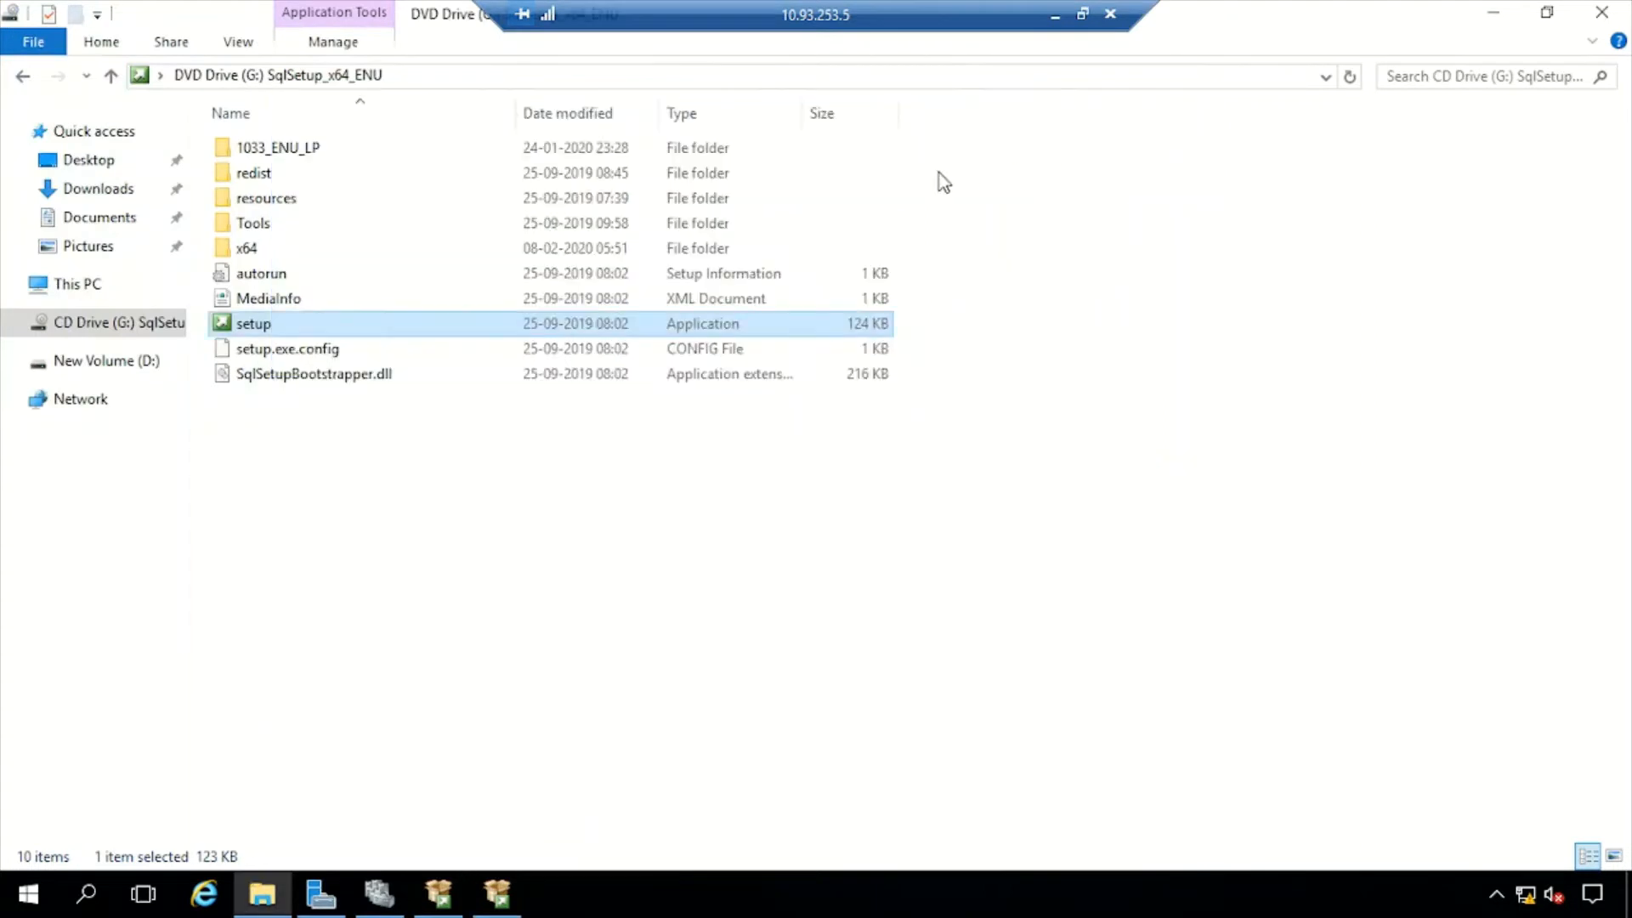
pyautogui.click(1491, 13)
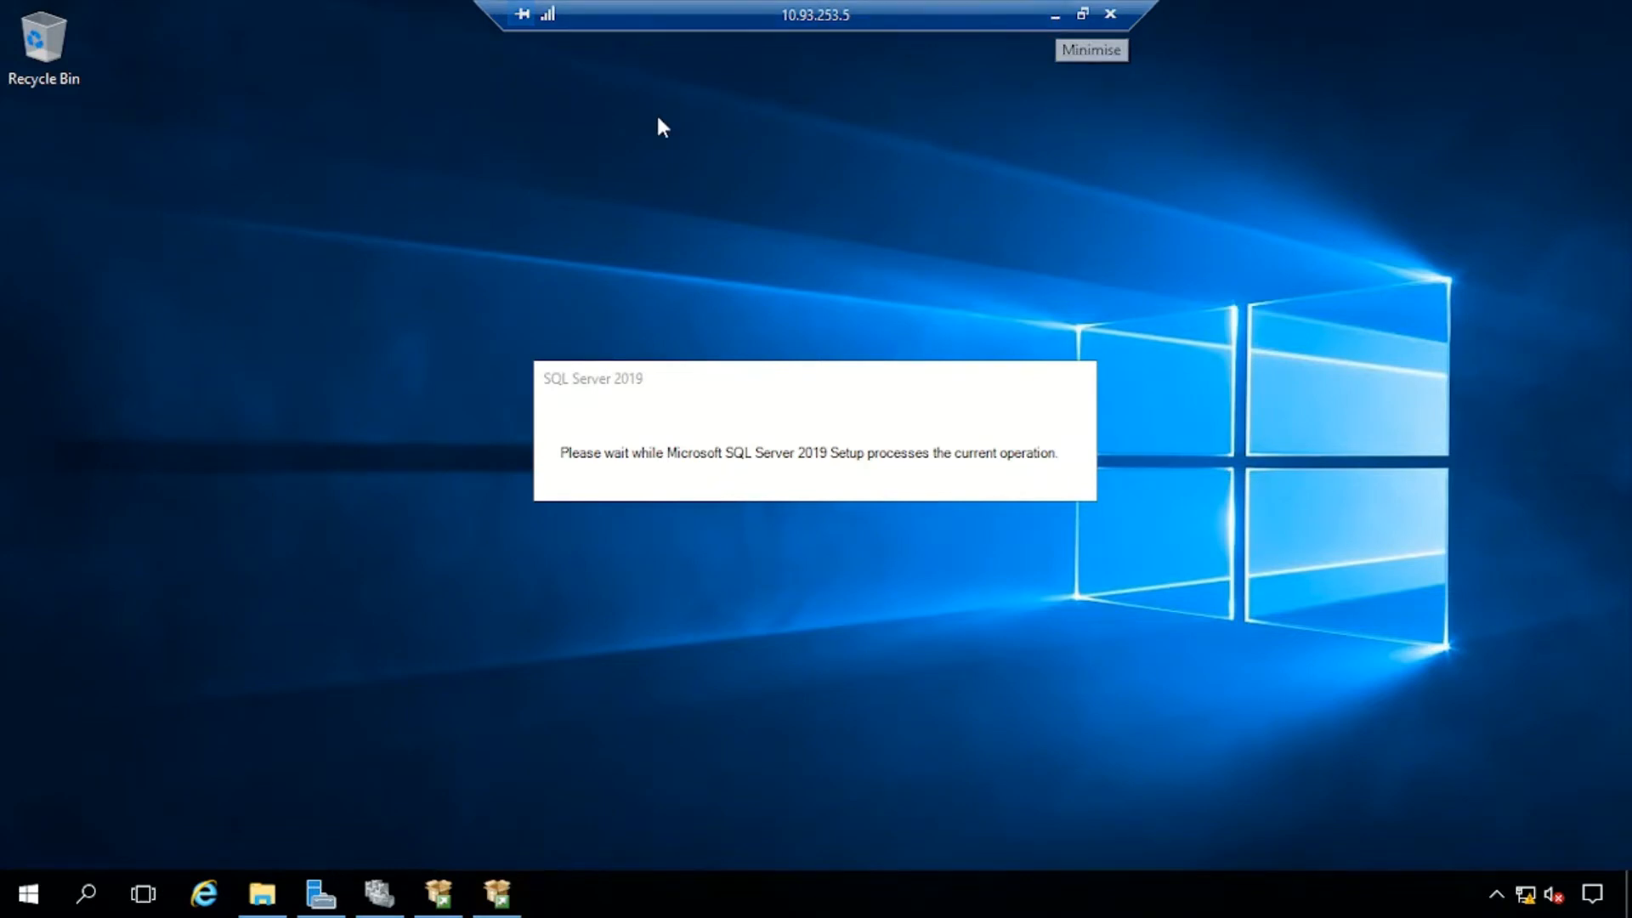
# On the 10.93.253.6 node, mount the SQL Server ISO and run setup as administrator.
pyautogui.click(1054, 19)
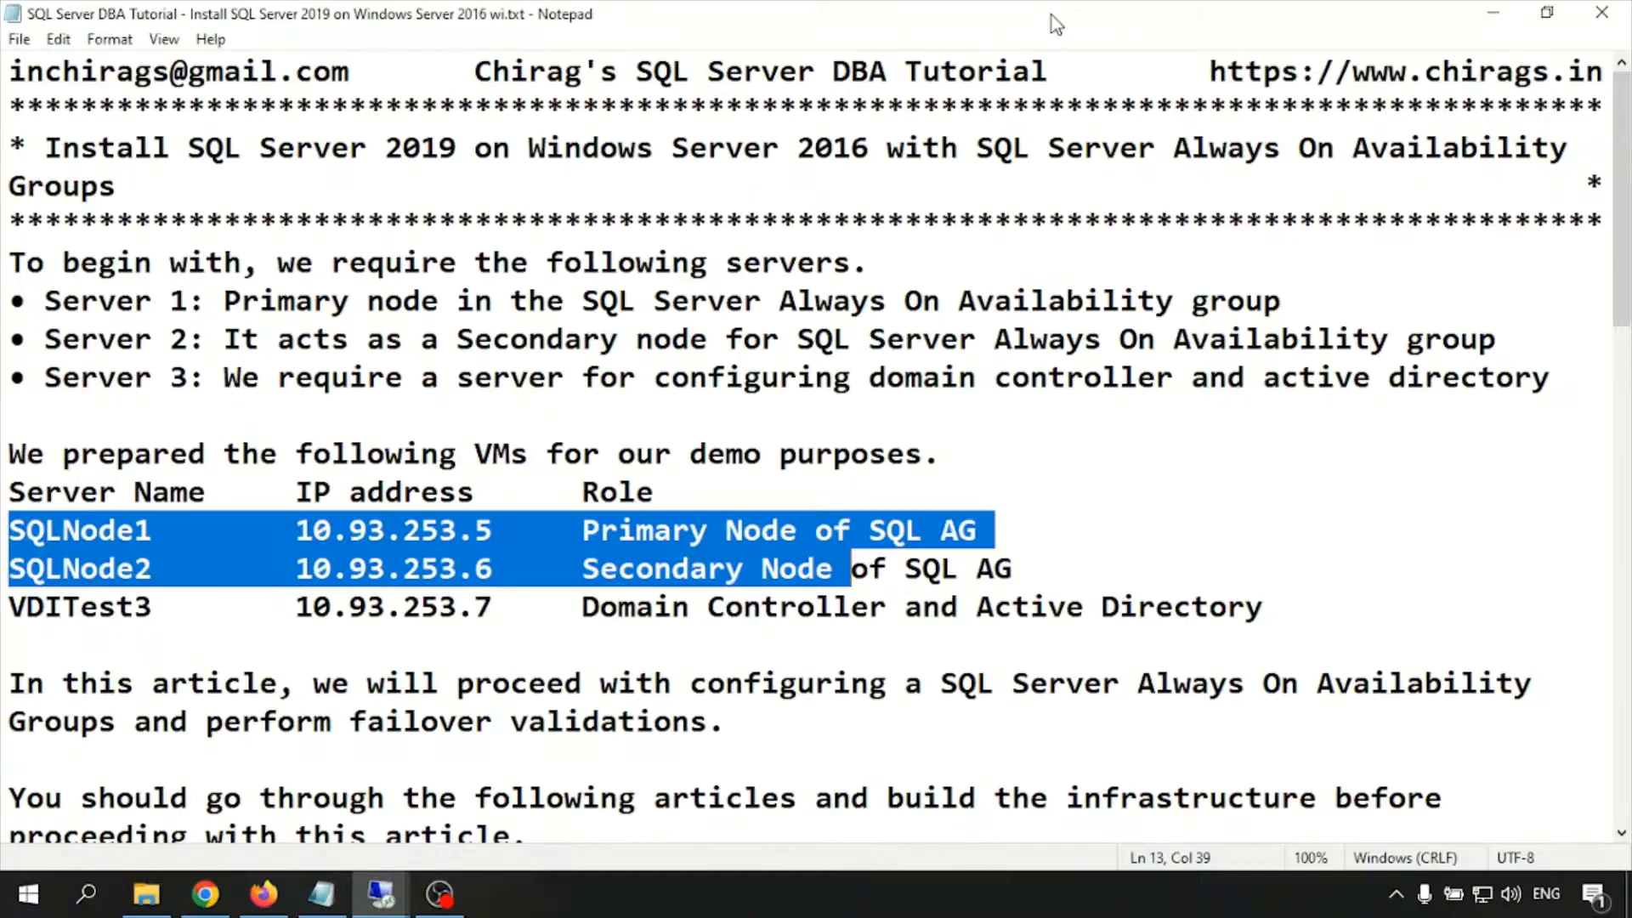
pyautogui.moveTo(295, 568); pyautogui.dragTo(501, 568)
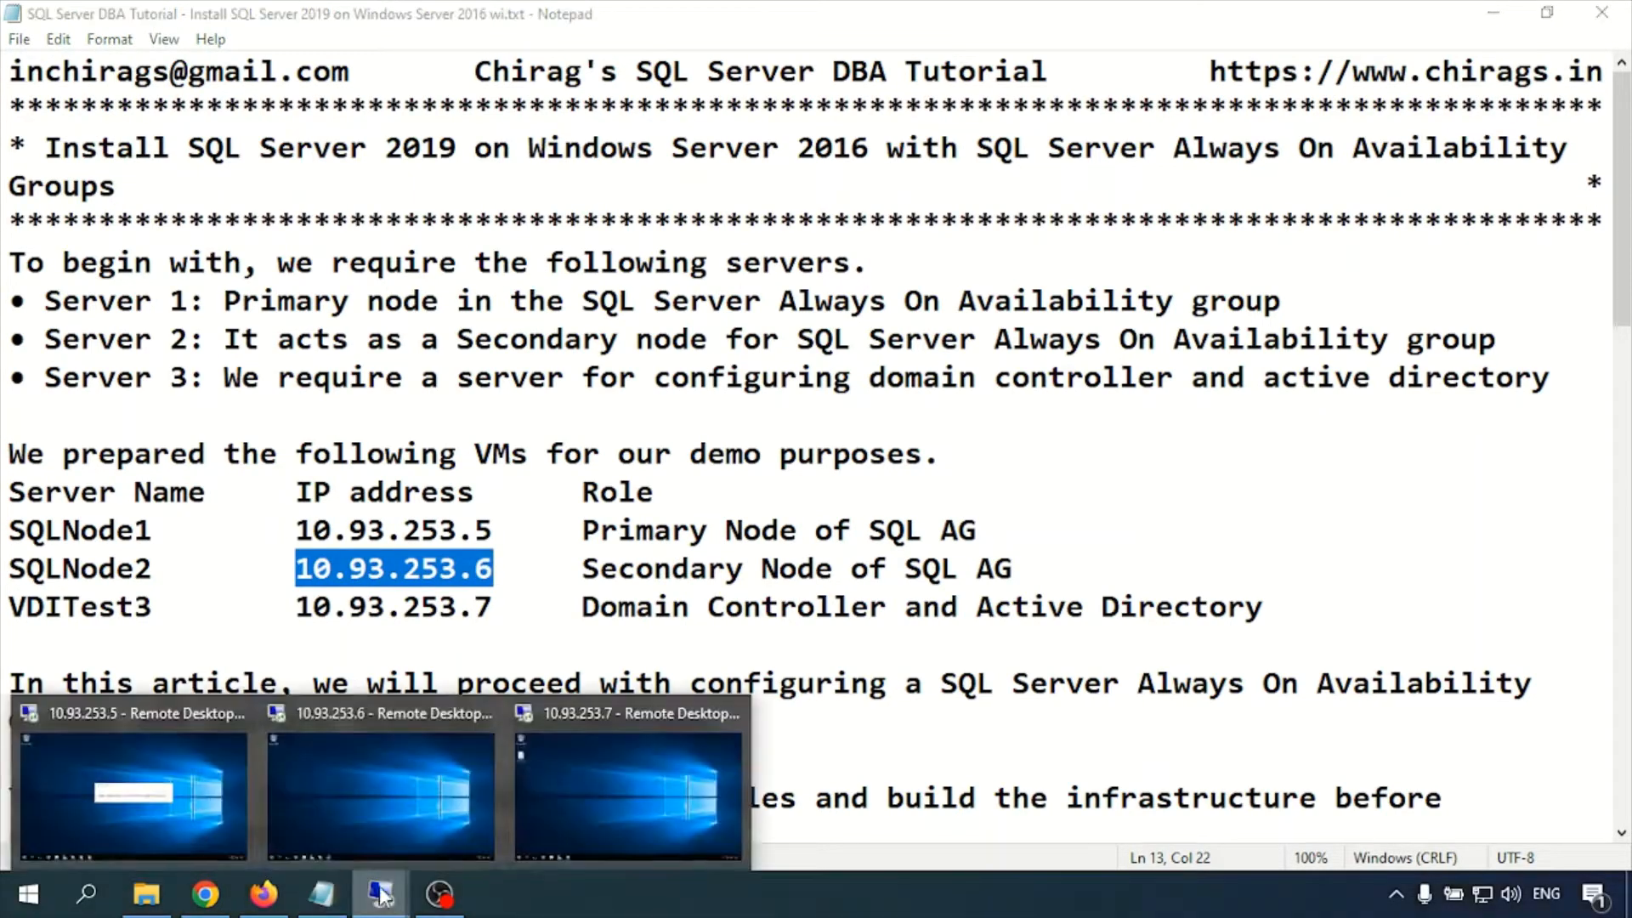
pyautogui.click(364, 758)
pyautogui.click(261, 892)
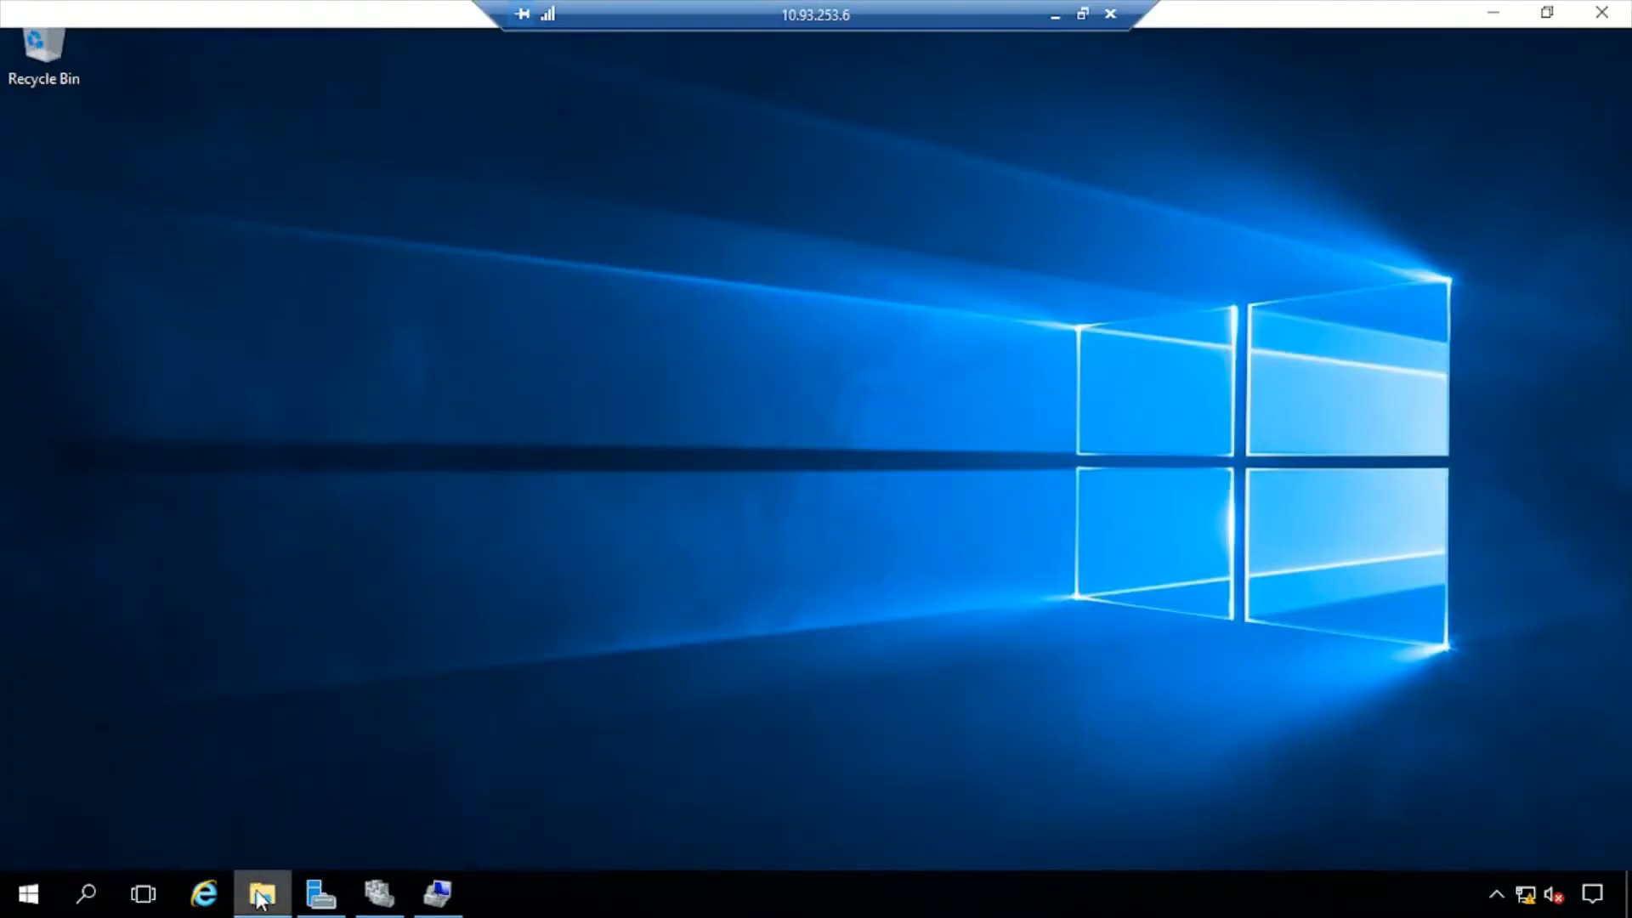
pyautogui.rightClick(335, 203)
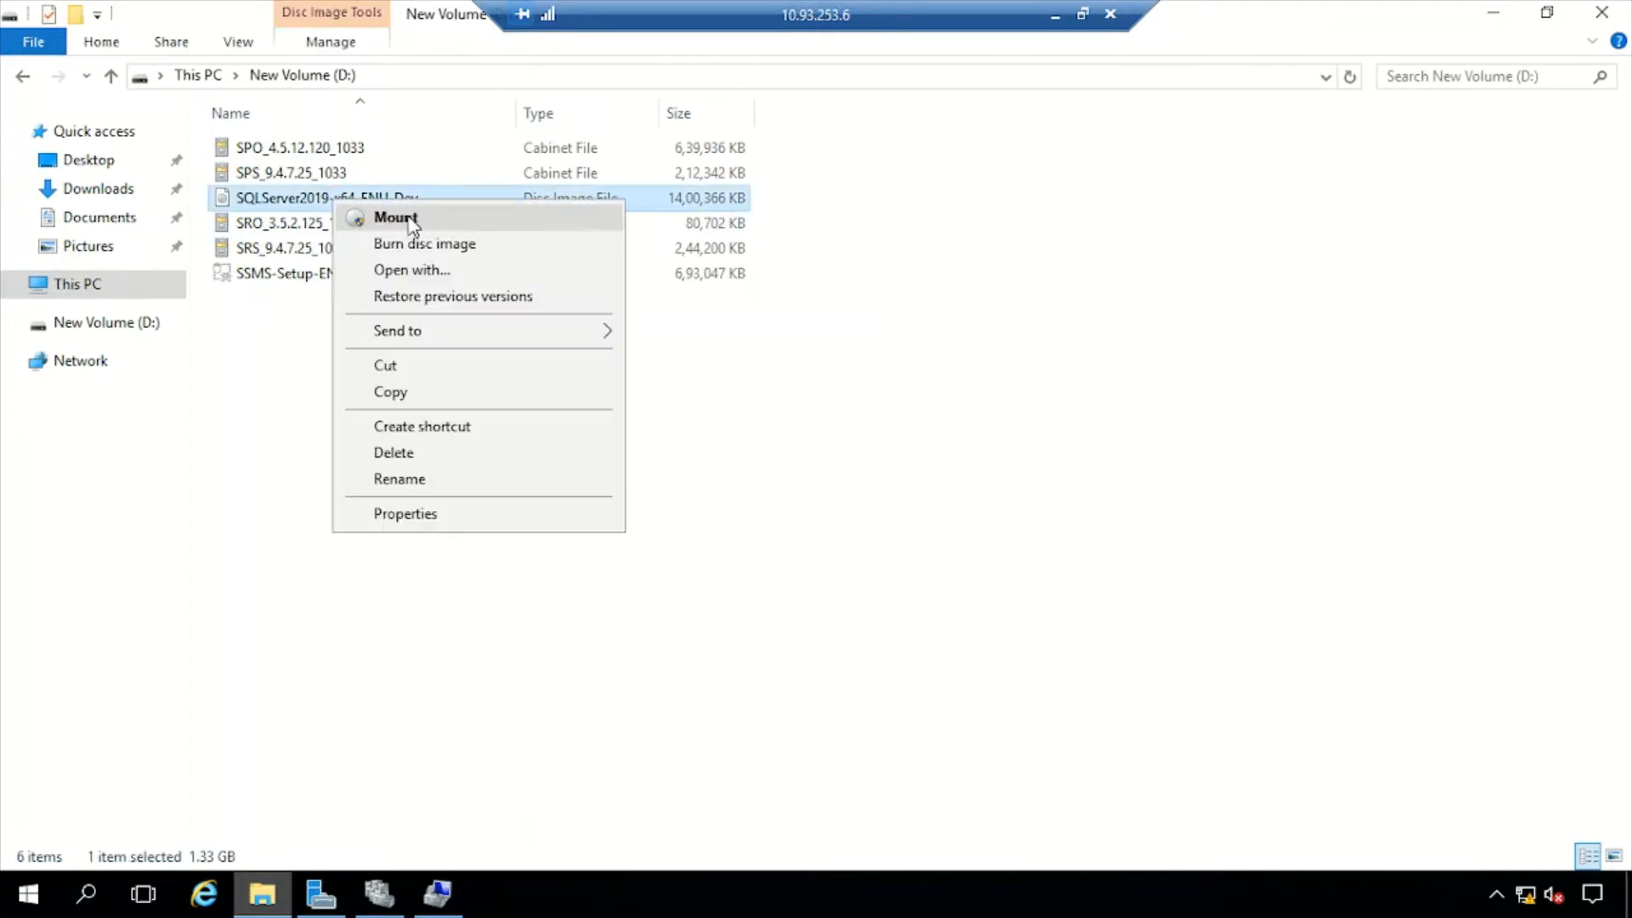
pyautogui.click(395, 218)
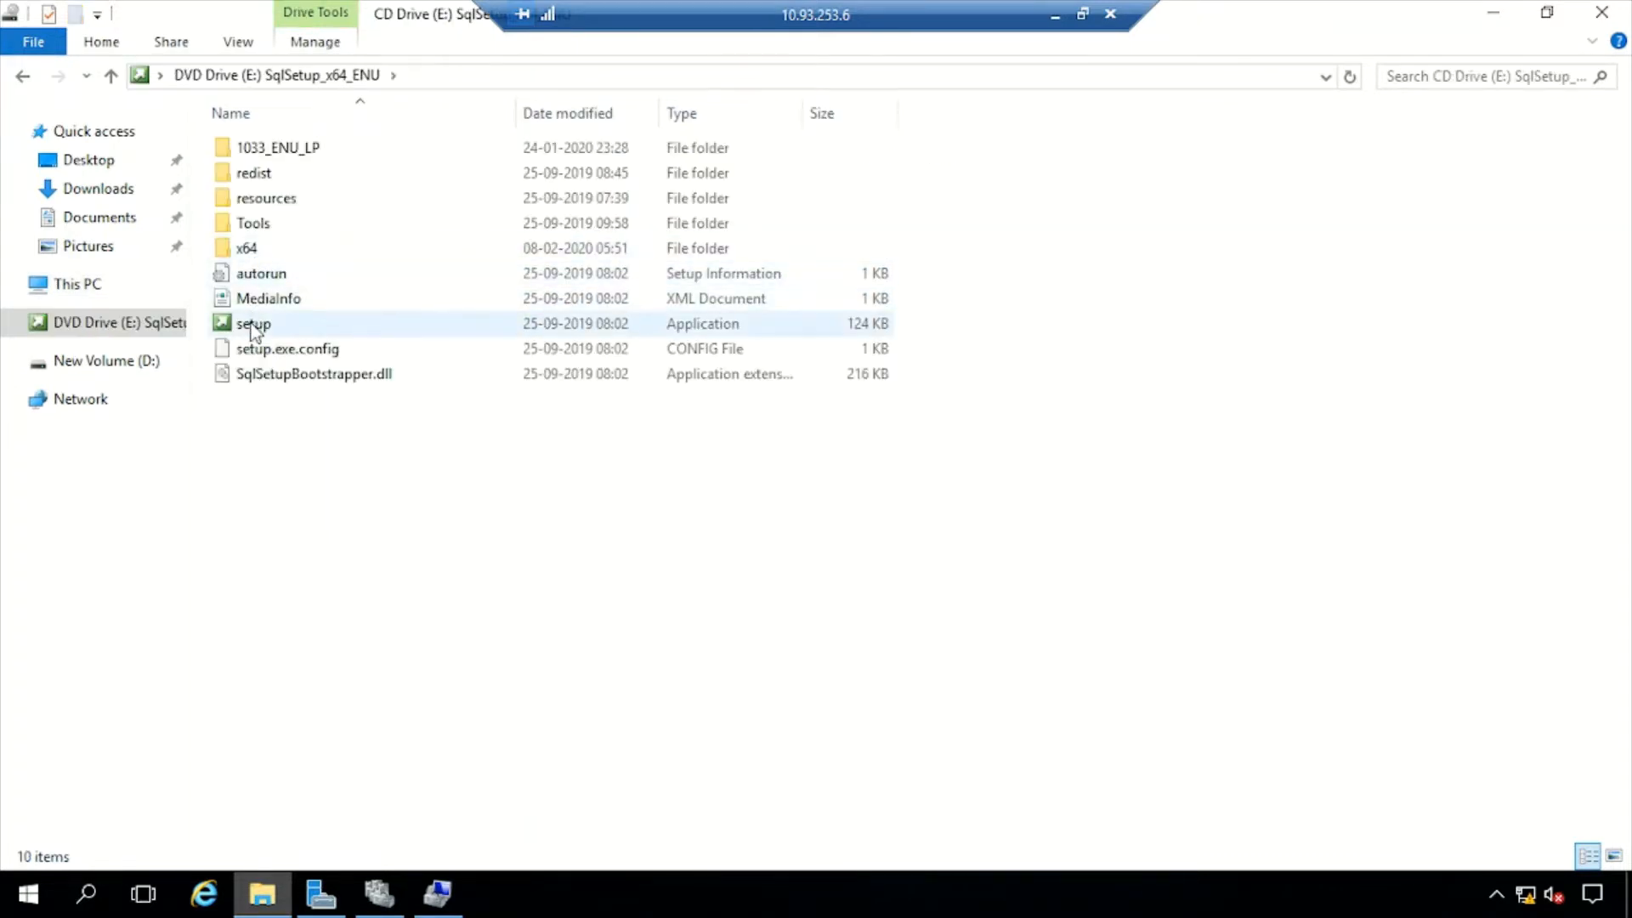
pyautogui.rightClick(253, 330)
pyautogui.click(322, 367)
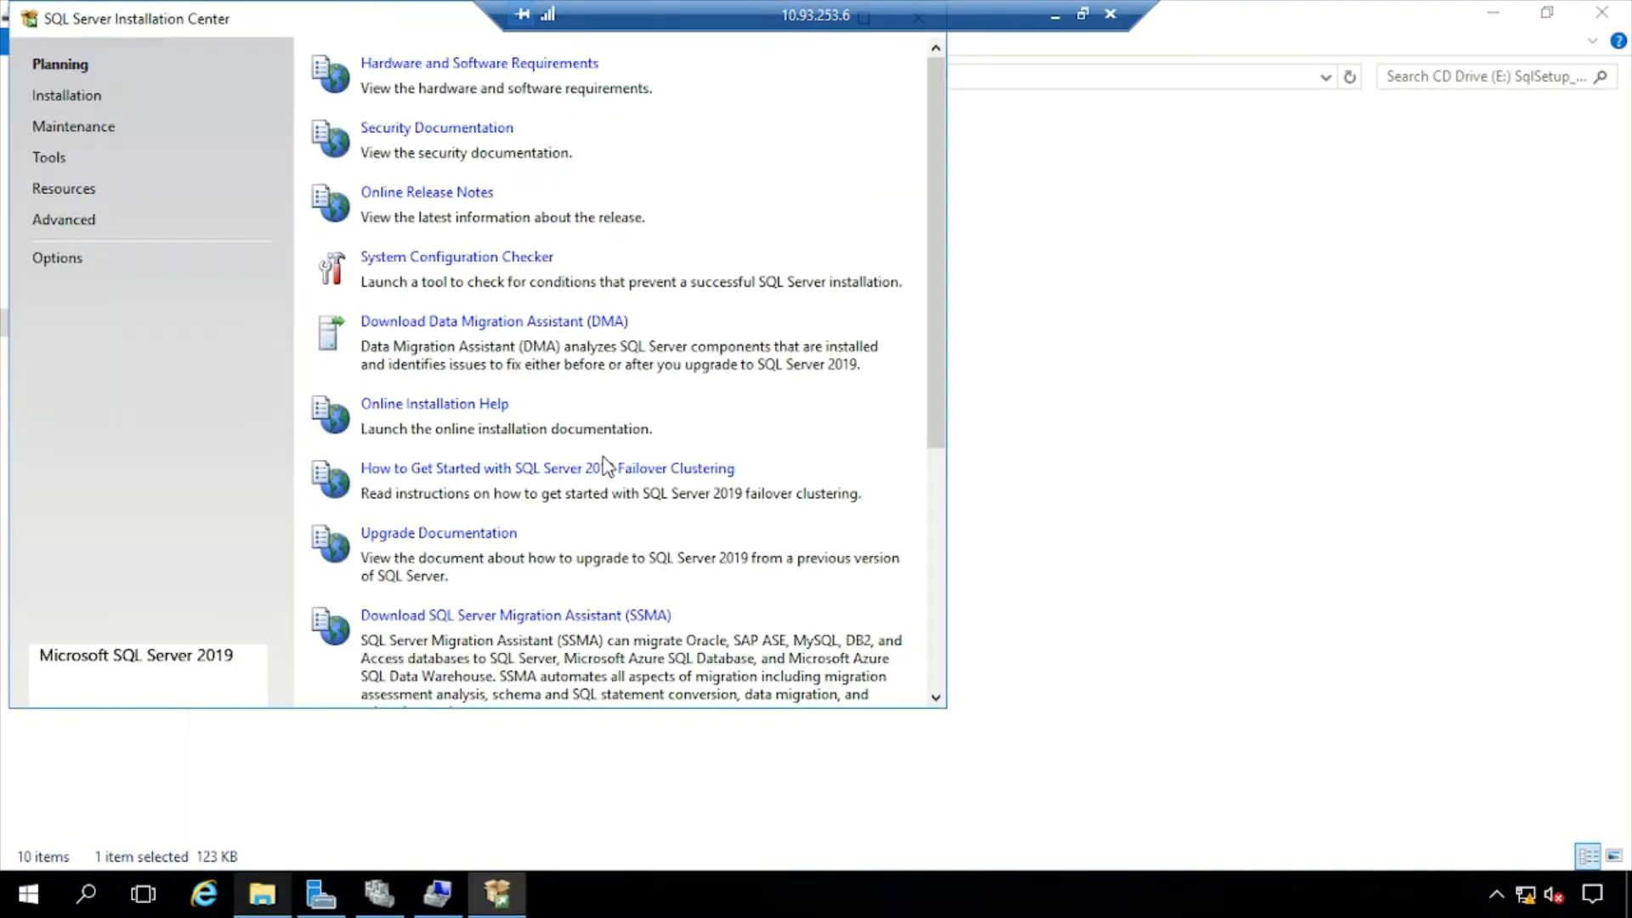
# Start a new stand-alone installation on 10.93.253.6, then switch to the 10.93.253.5 session.
pyautogui.click(60, 102)
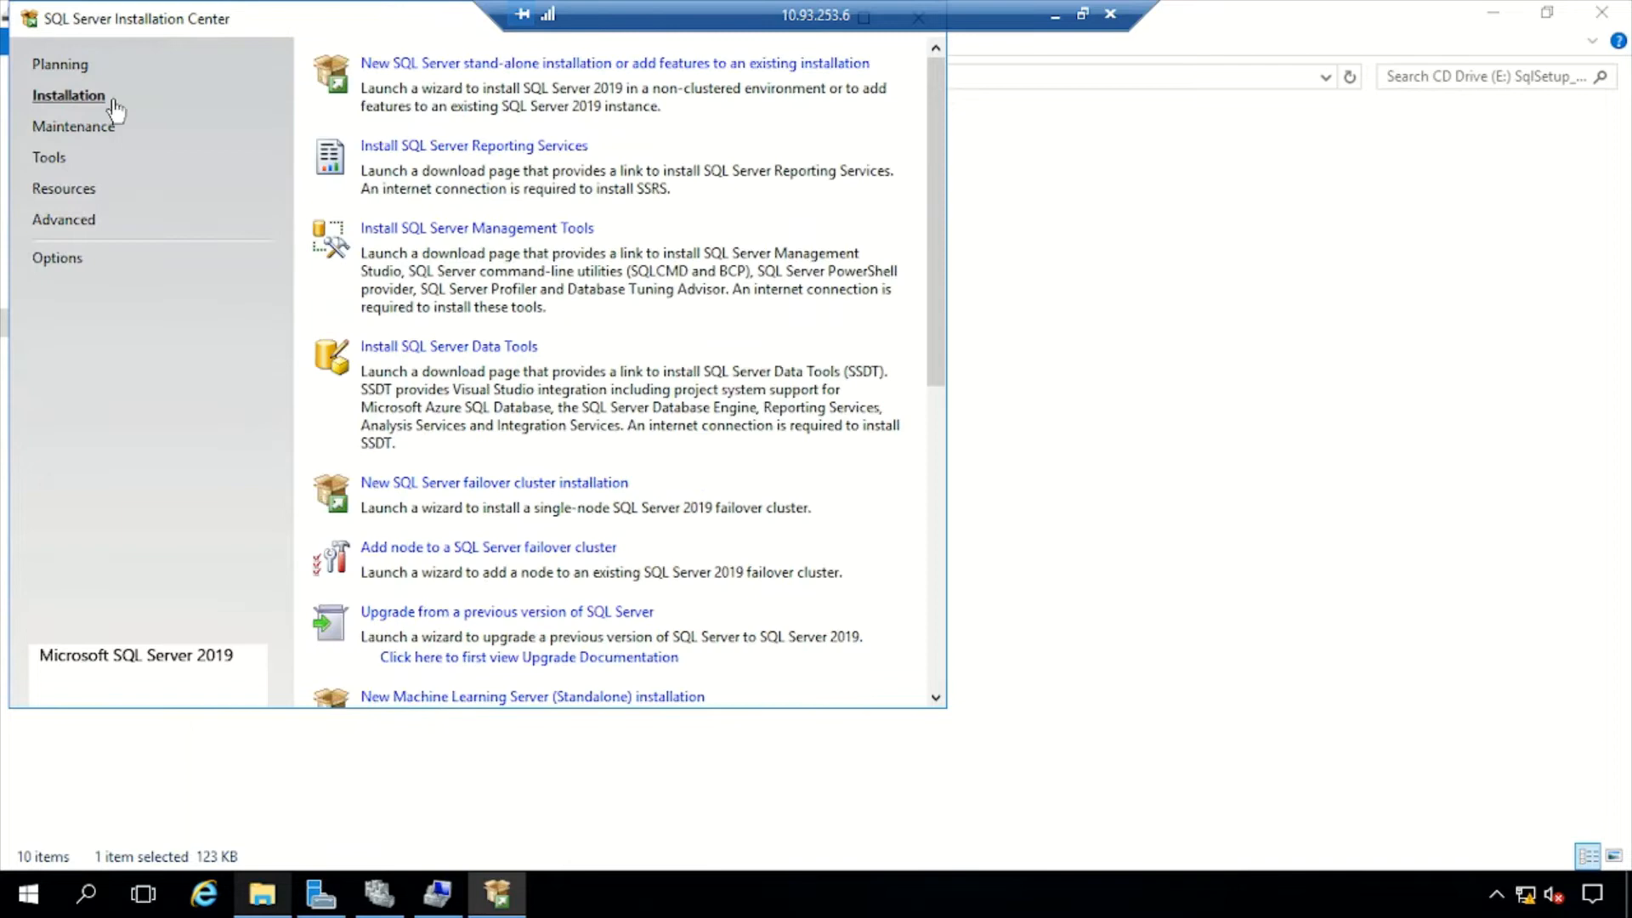
pyautogui.click(395, 63)
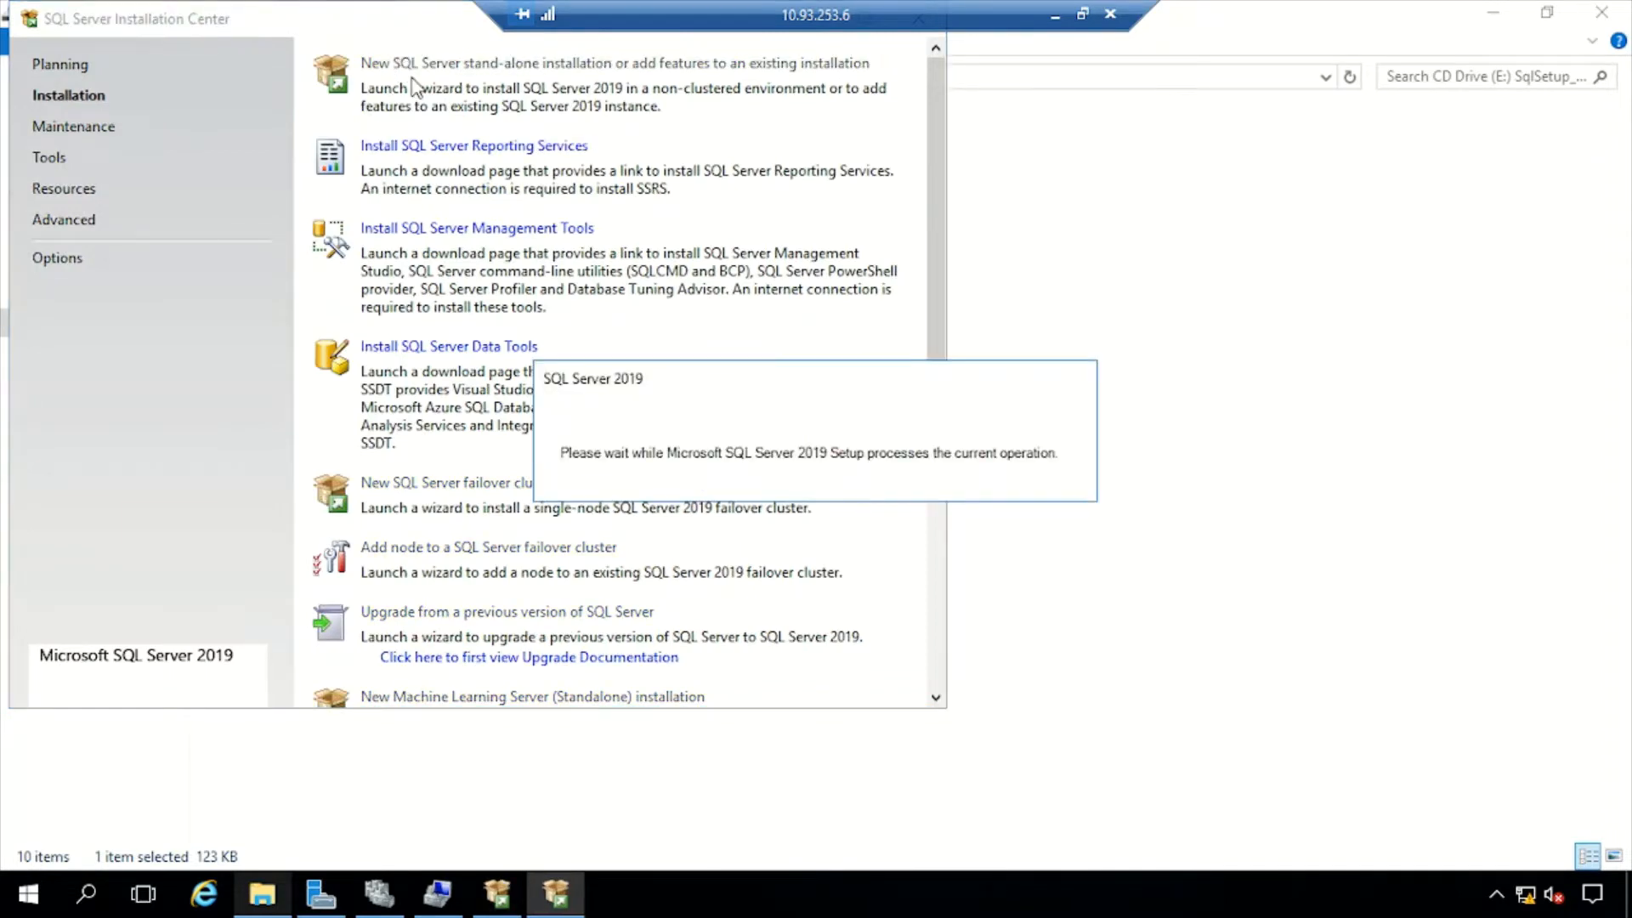
pyautogui.click(1056, 15)
pyautogui.moveTo(374, 899)
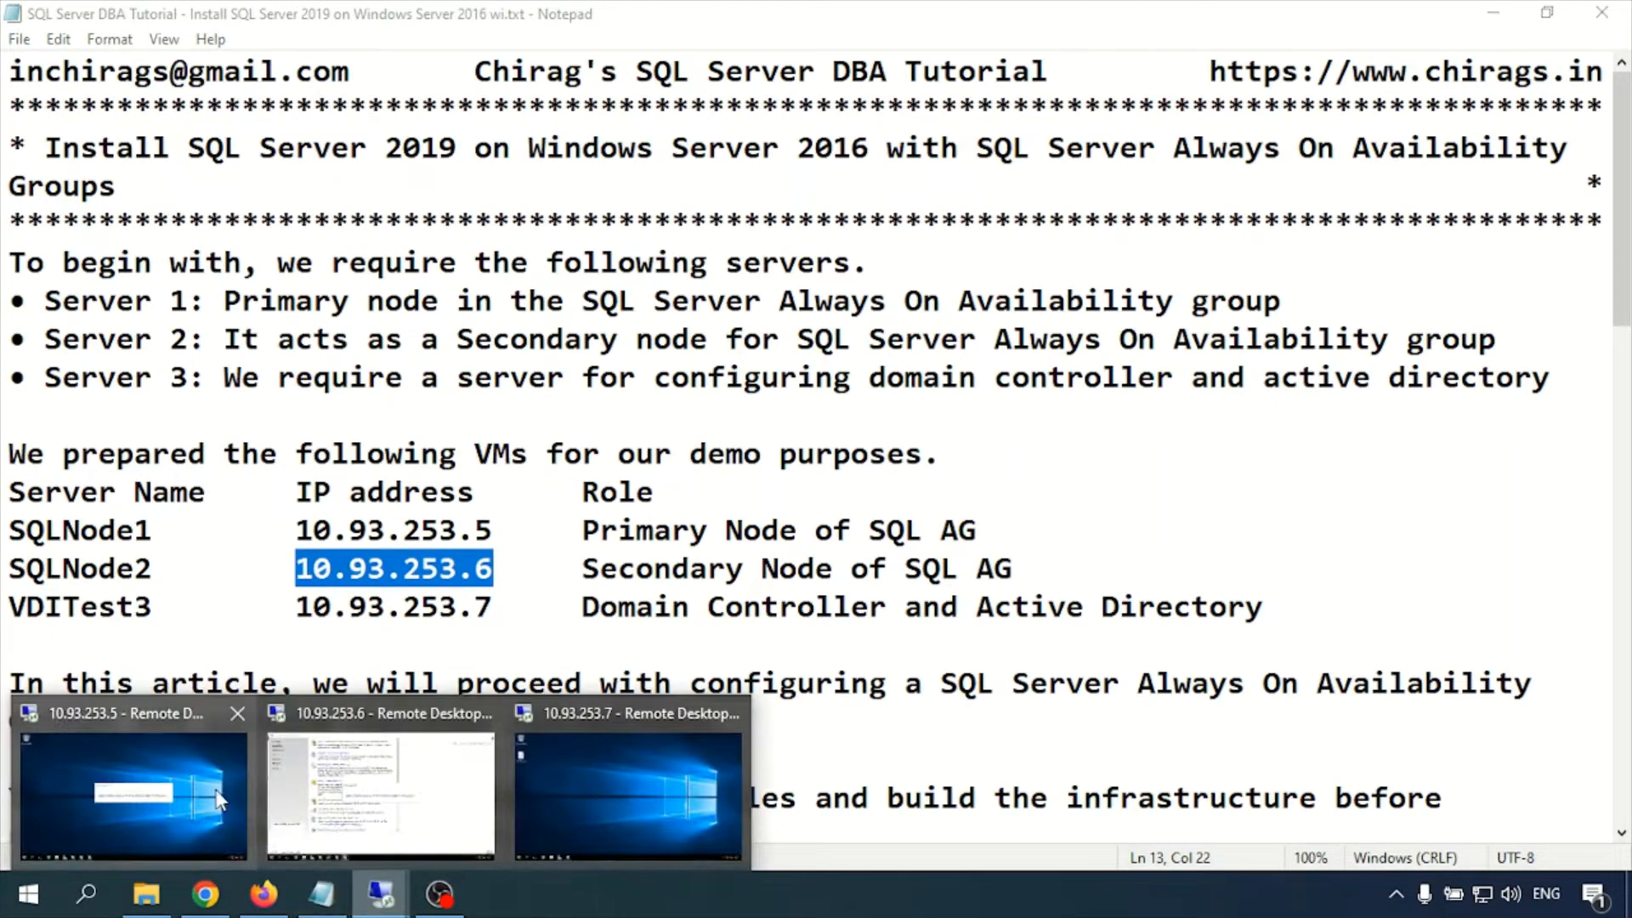
pyautogui.click(169, 784)
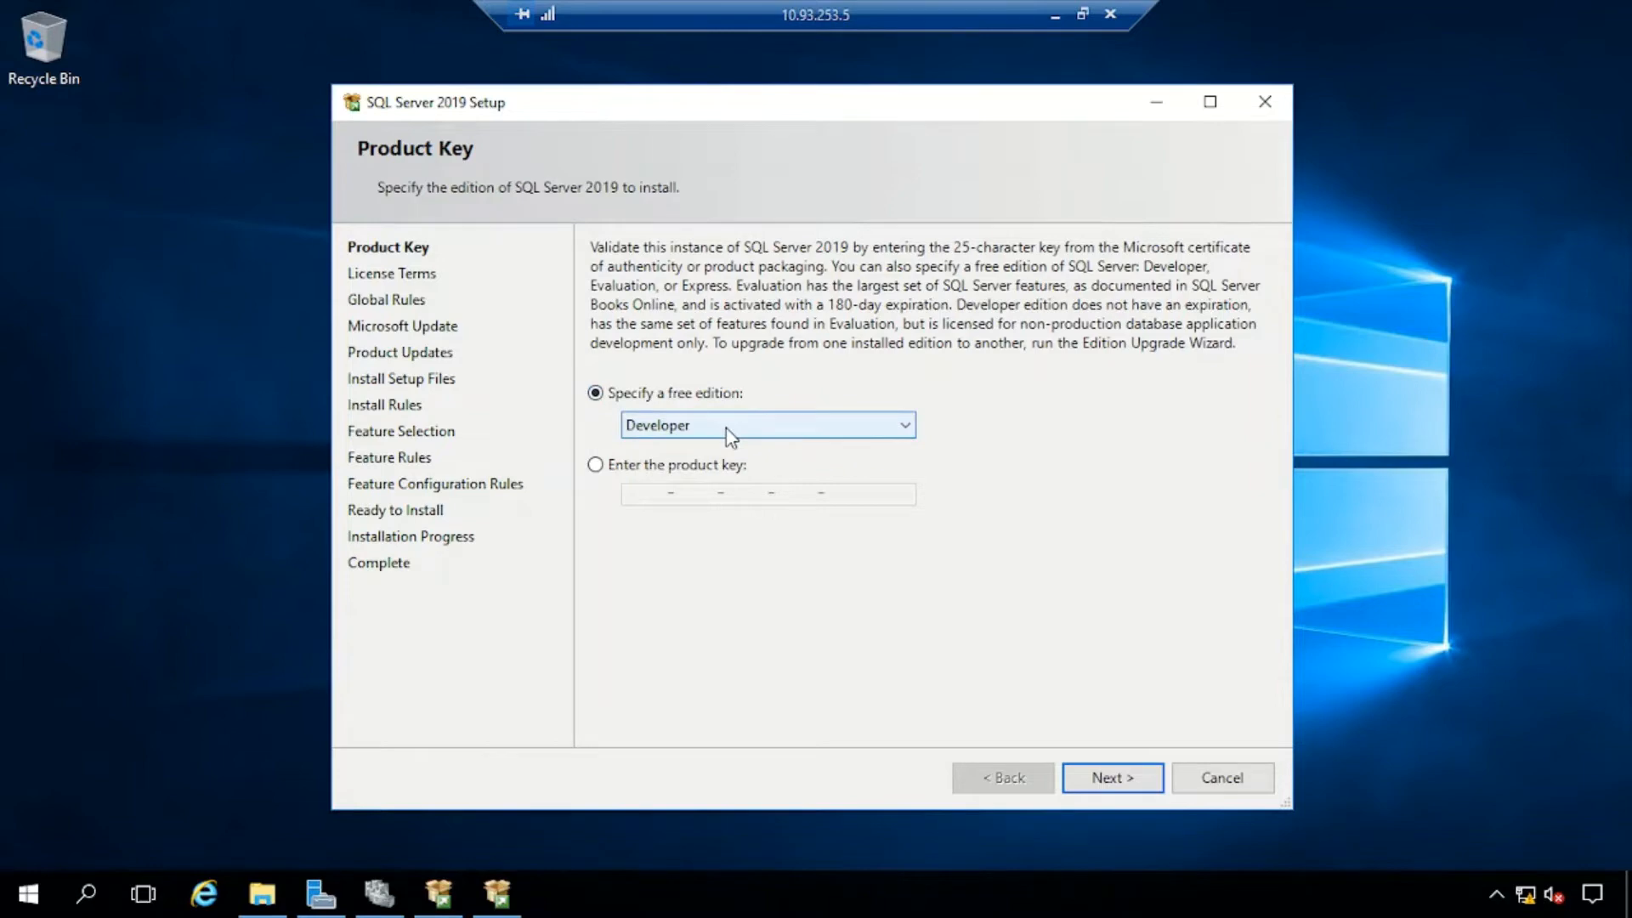
# Keep the free Developer edition on the first node and accept the licence terms.
pyautogui.click(1122, 768)
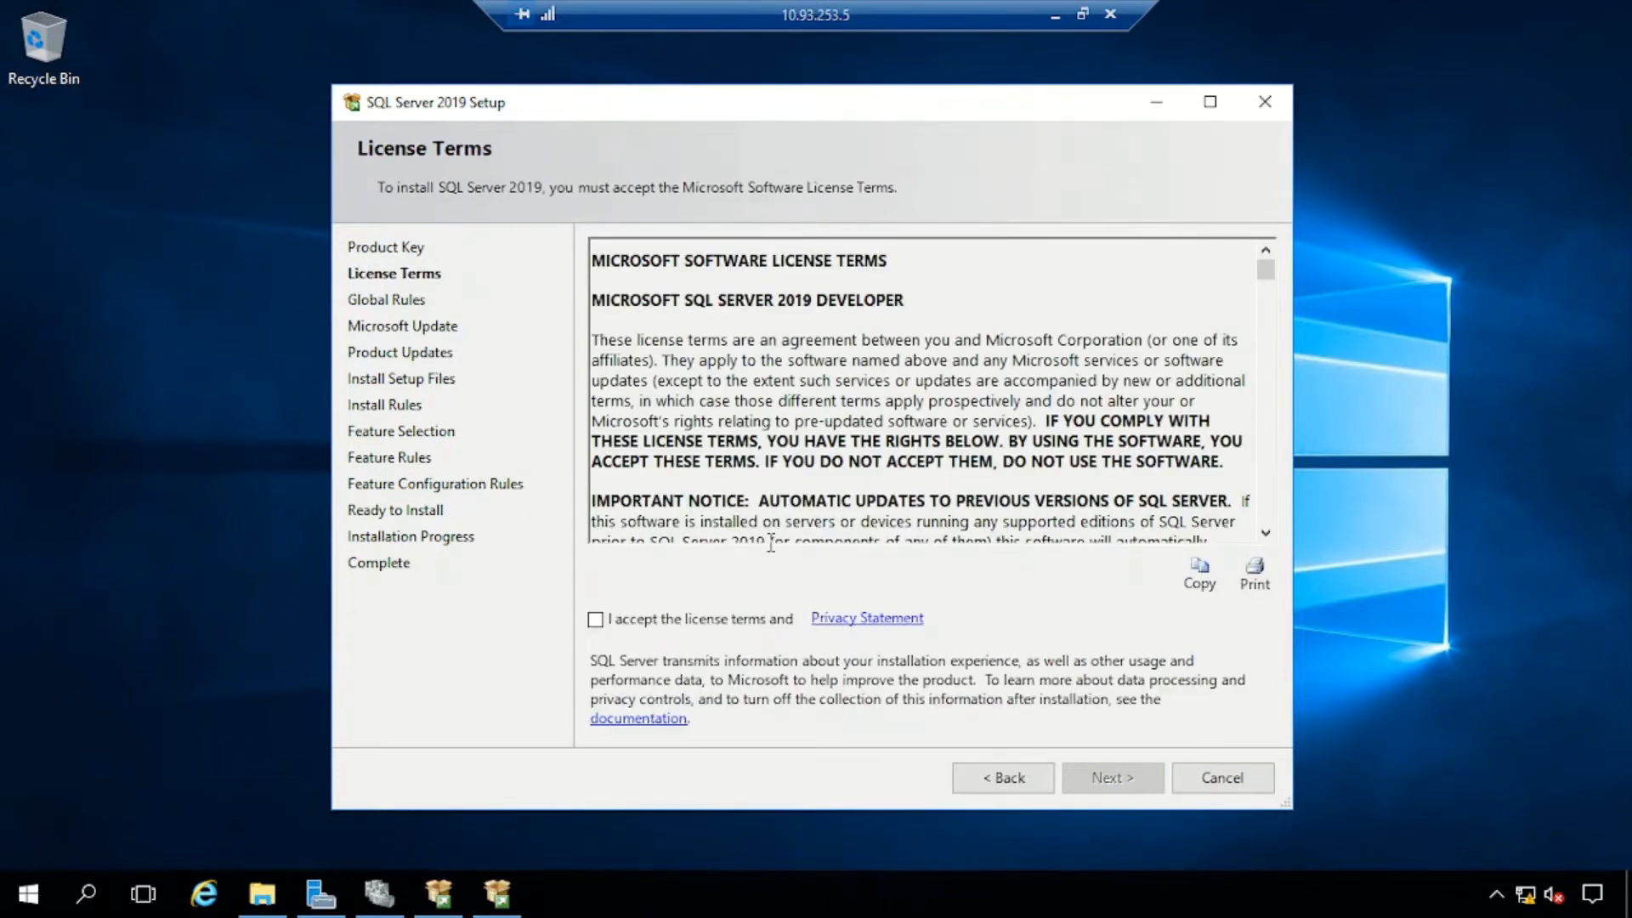
pyautogui.click(696, 620)
pyautogui.scroll(-4, 719, 429)
pyautogui.scroll(-20, 718, 429)
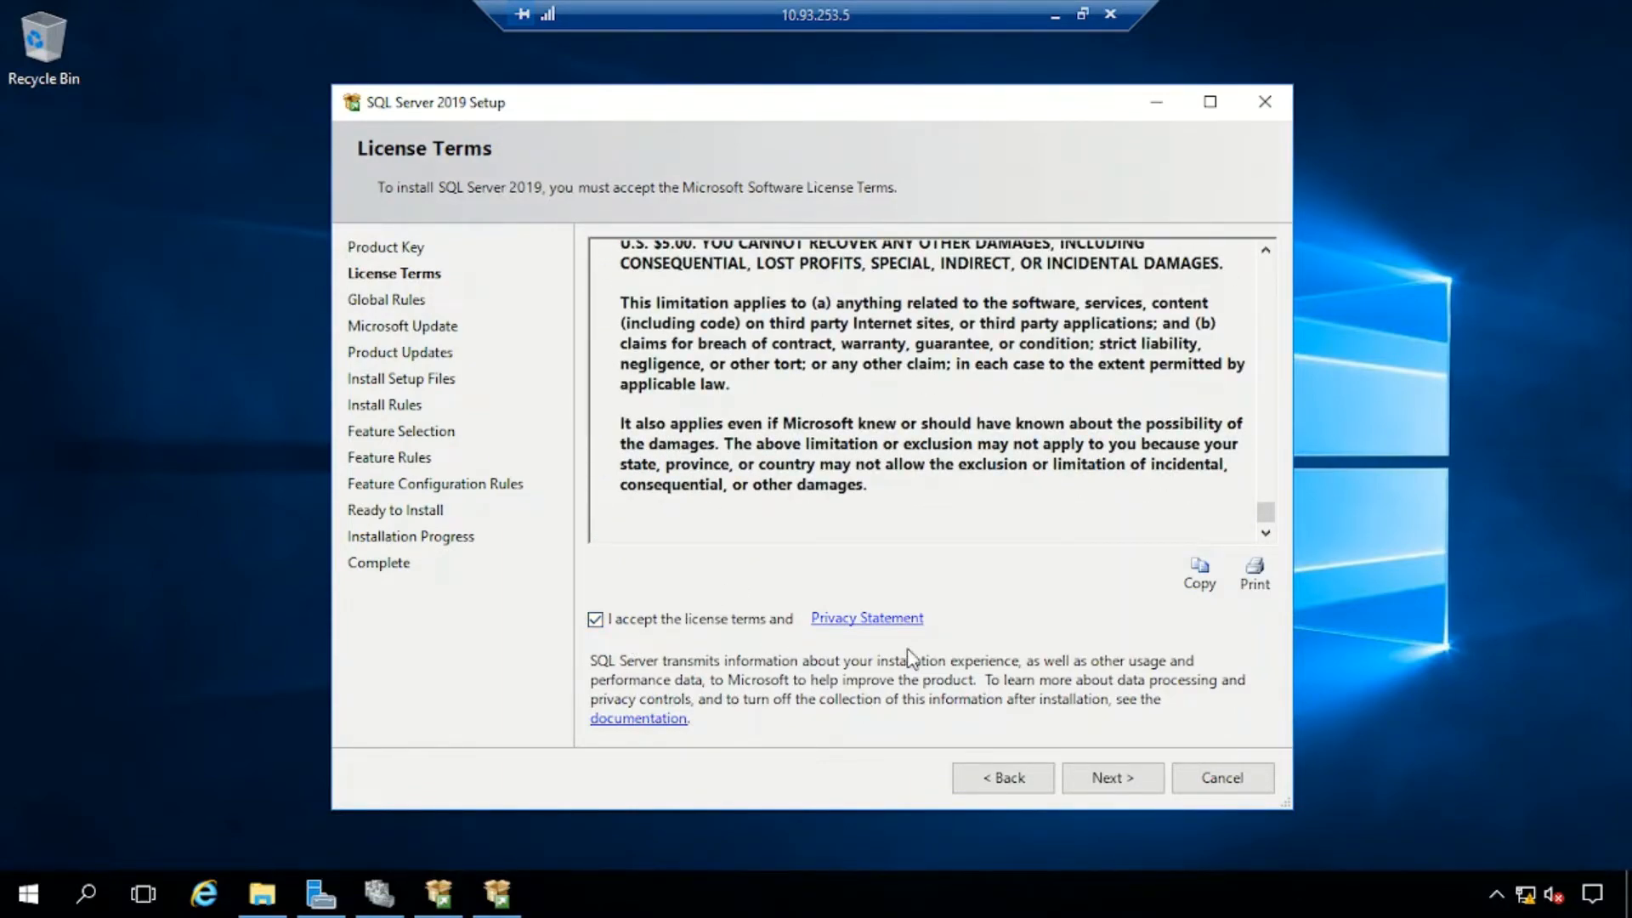
pyautogui.click(1133, 778)
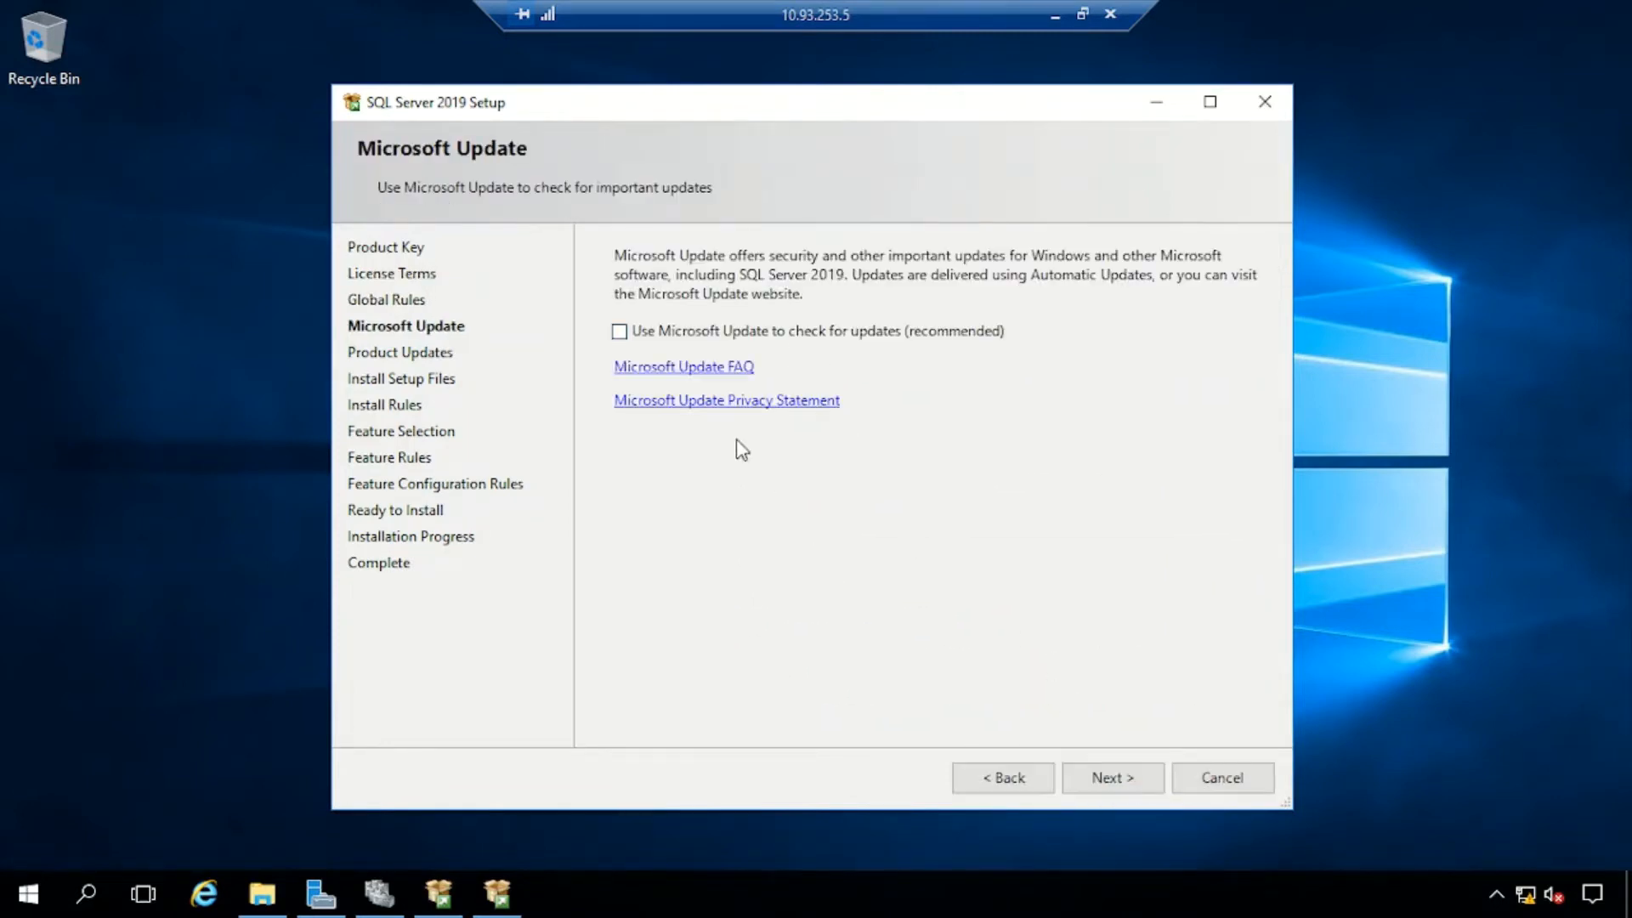
# Opt in to Microsoft Update, continue past the update-search error, then minimise the session.
pyautogui.click(650, 333)
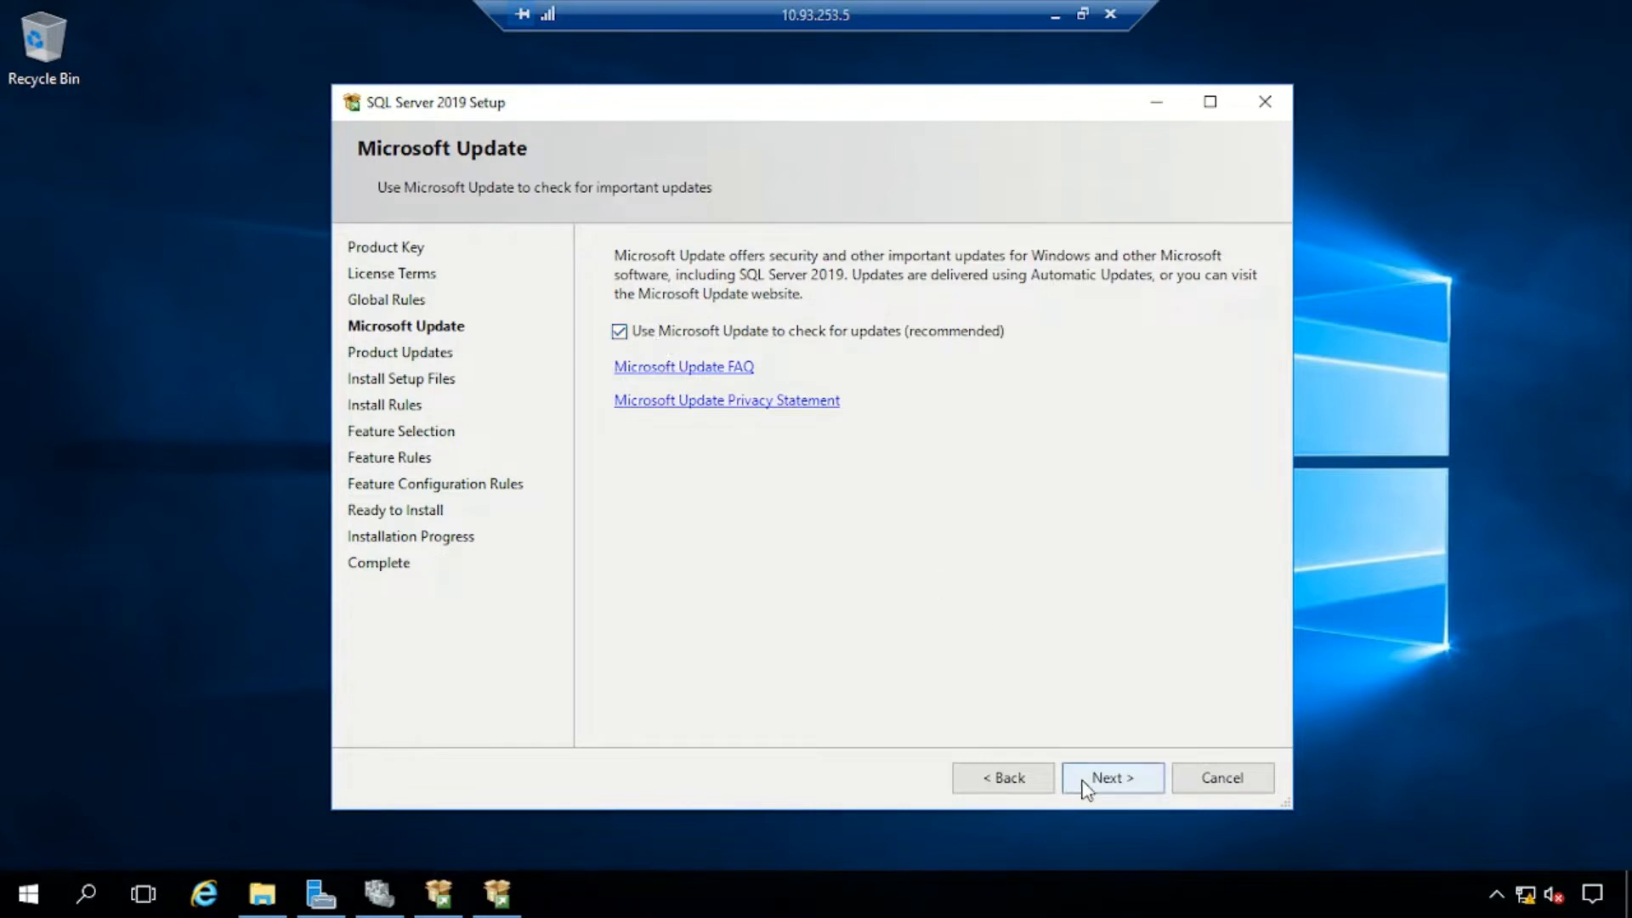
pyautogui.click(1108, 779)
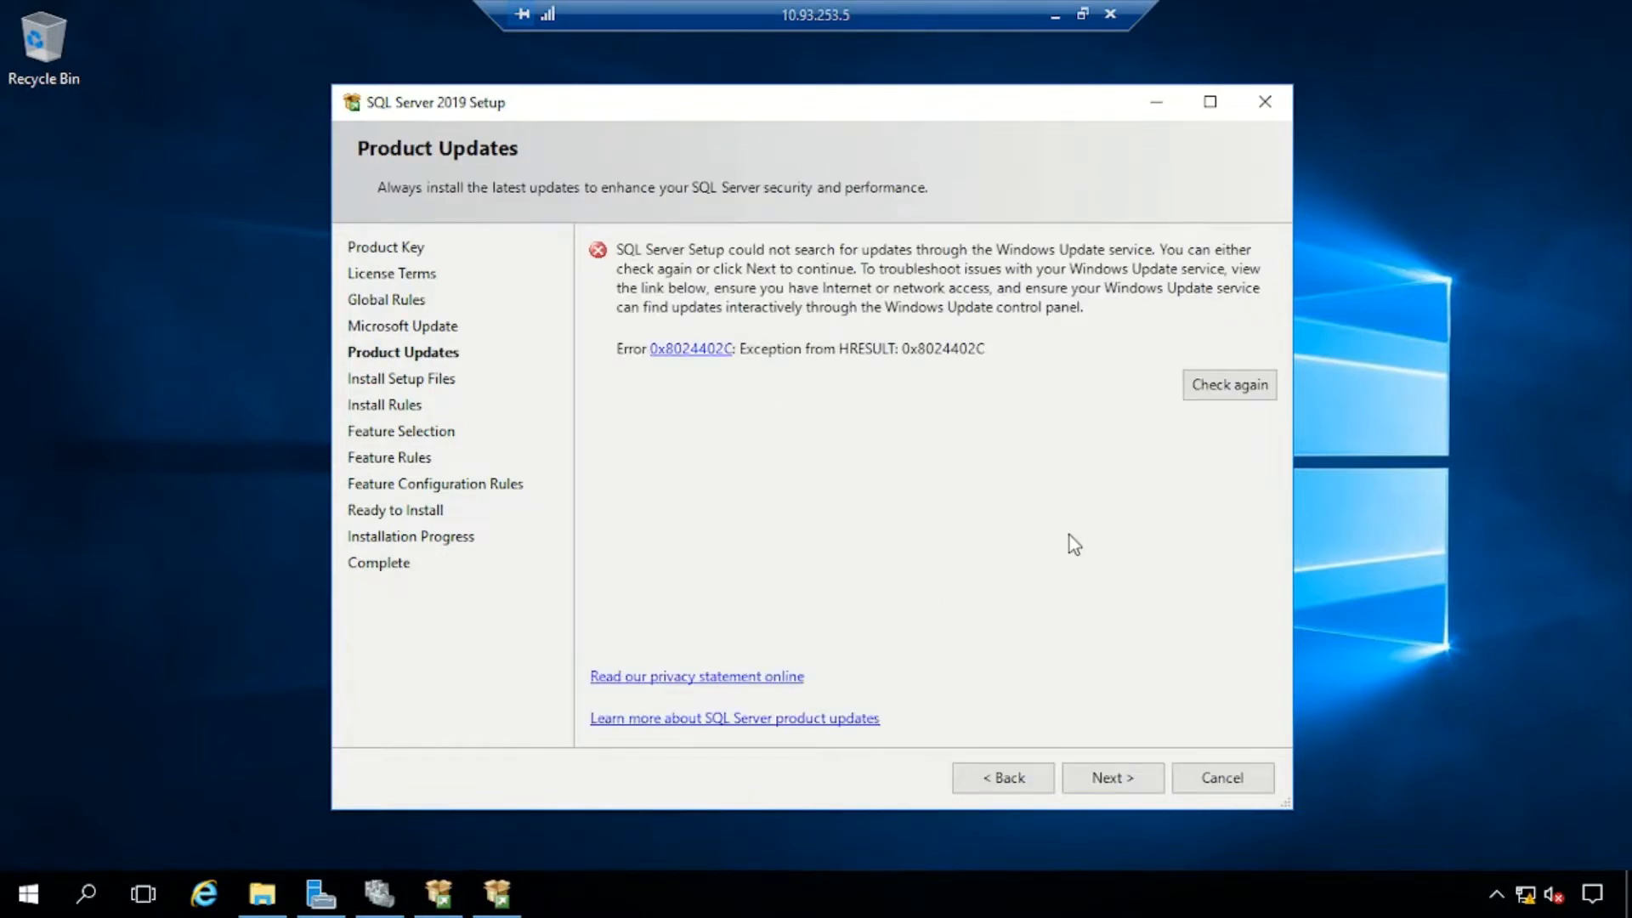
pyautogui.click(1118, 778)
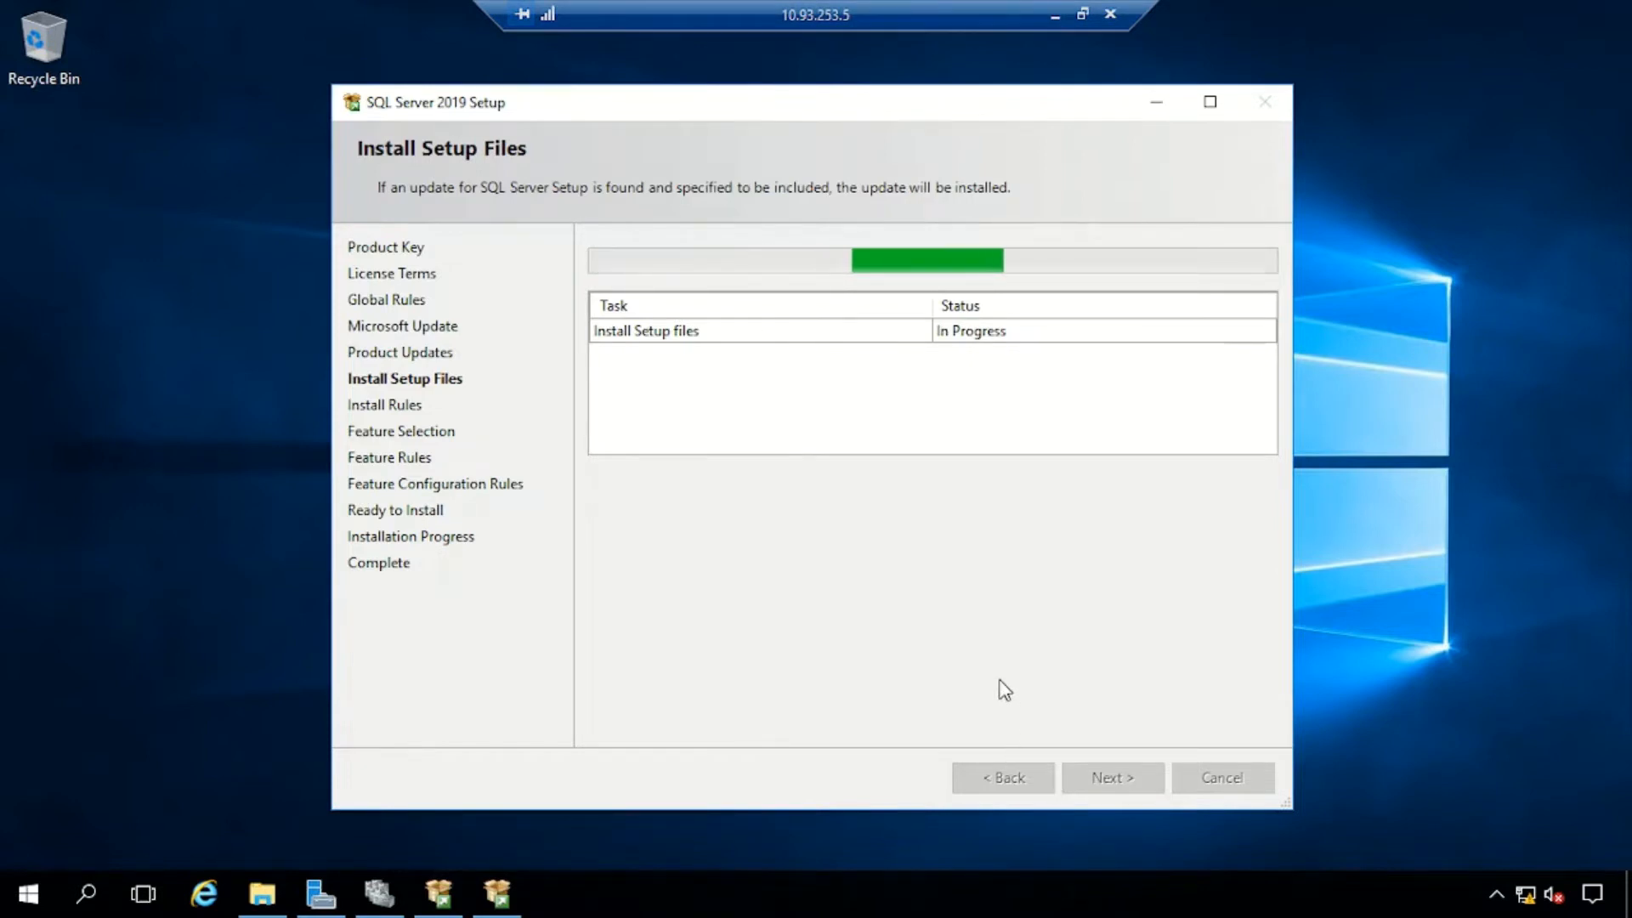
pyautogui.click(1054, 14)
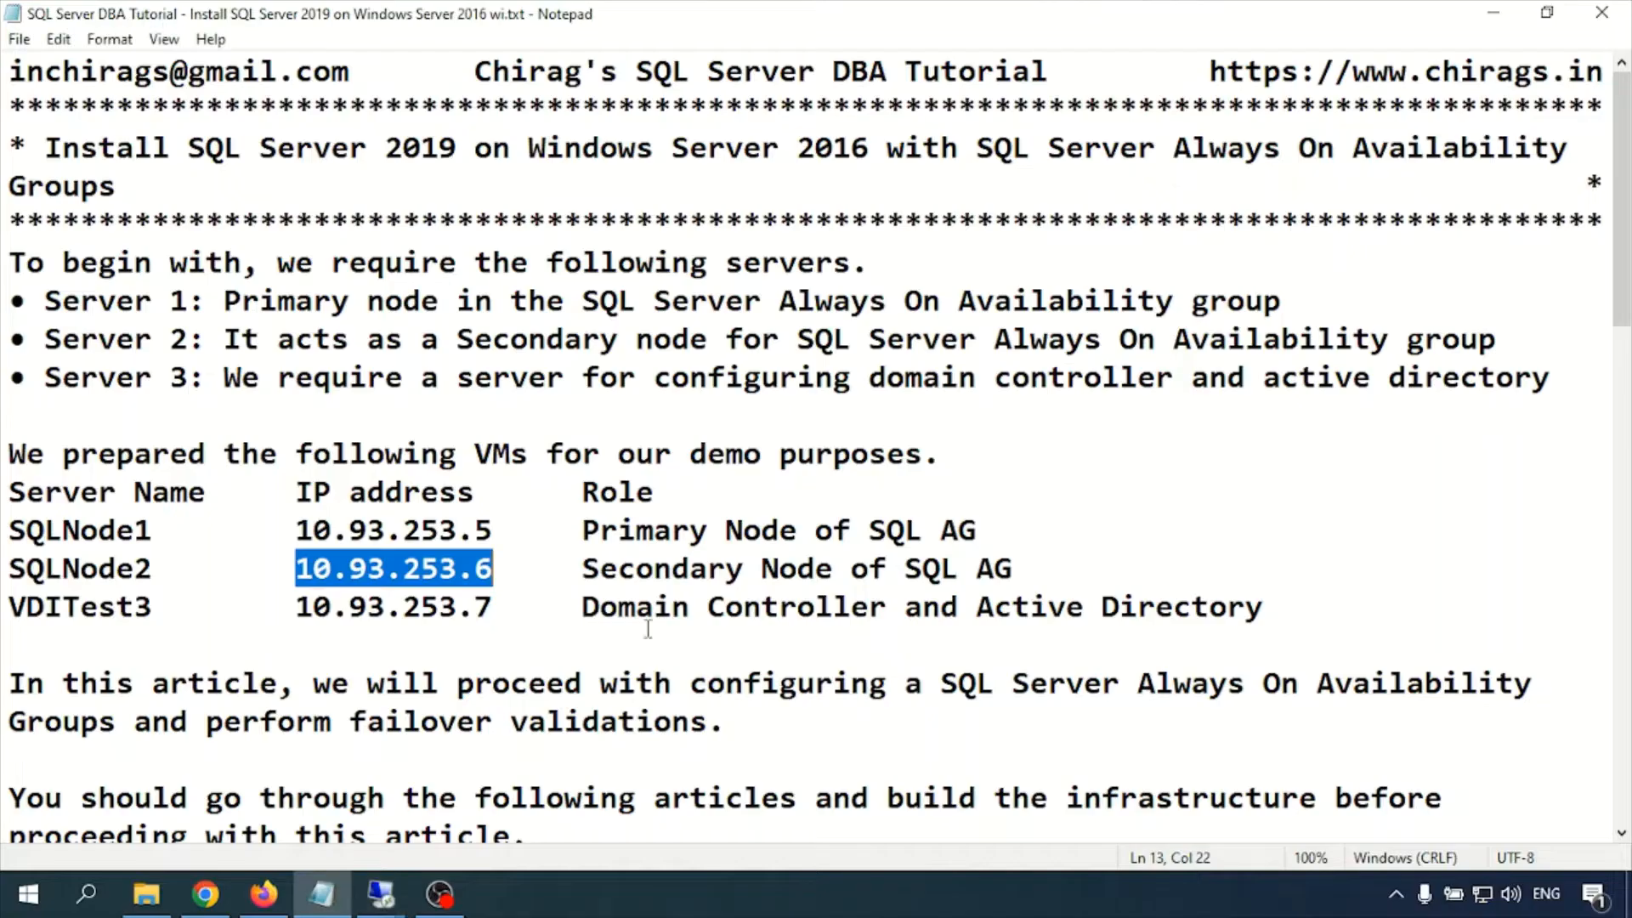
# On the 10.93.253.6 node, keep the Developer edition and clear other windows off the wizard.
pyautogui.moveTo(380, 892)
pyautogui.click(334, 778)
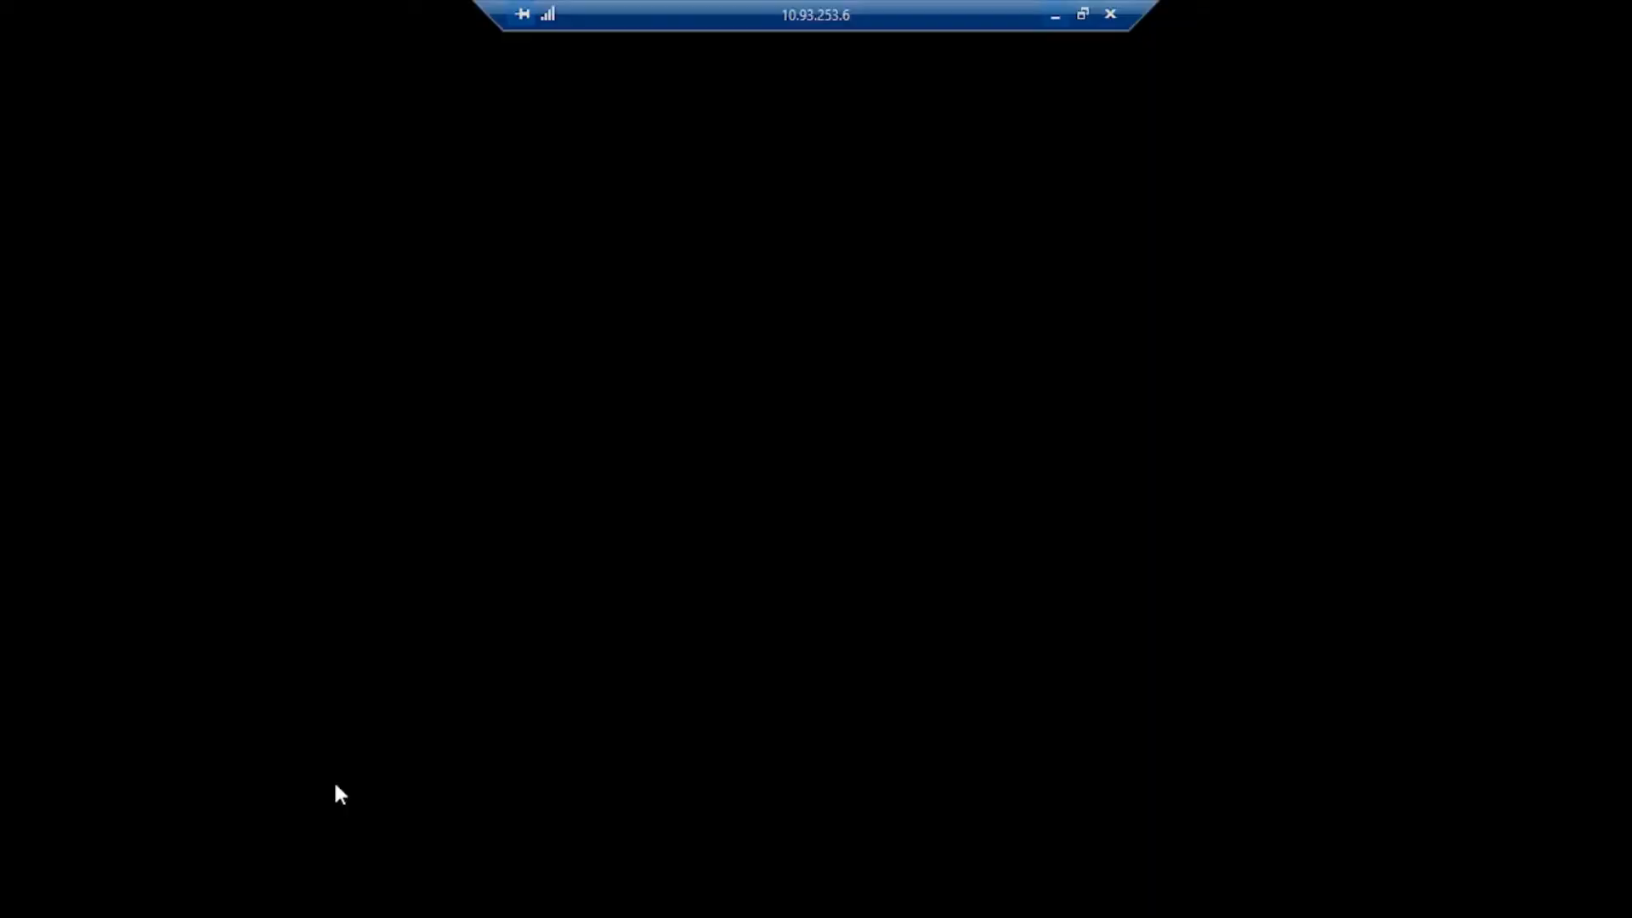
pyautogui.click(1118, 776)
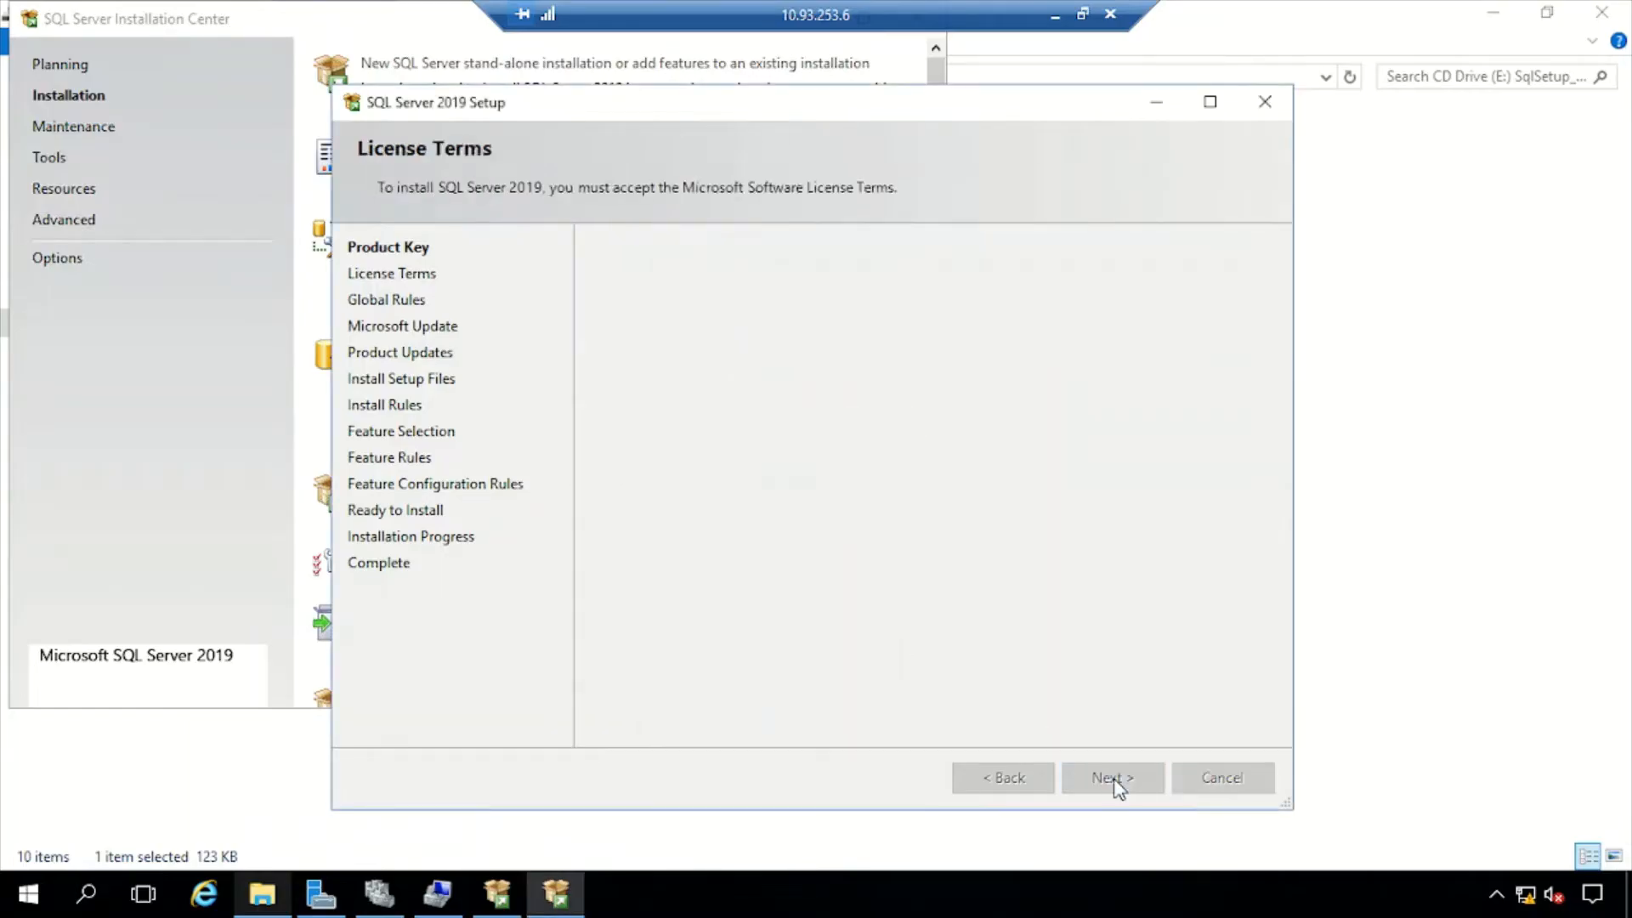
pyautogui.click(1501, 15)
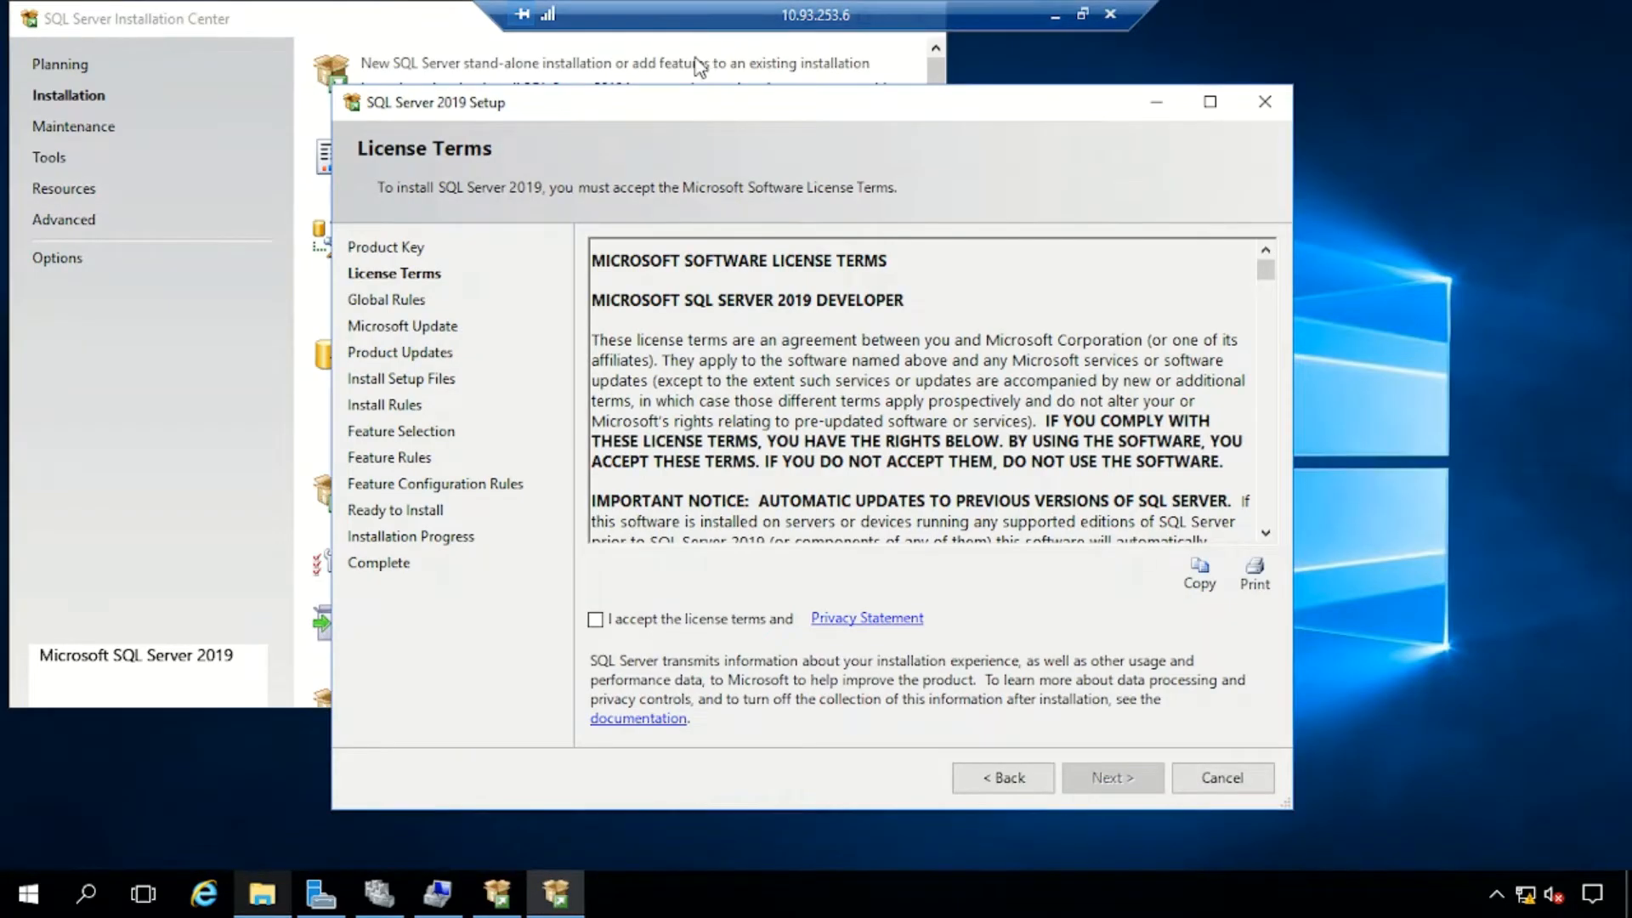
pyautogui.moveTo(397, 29); pyautogui.dragTo(783, 136)
pyautogui.click(847, 102)
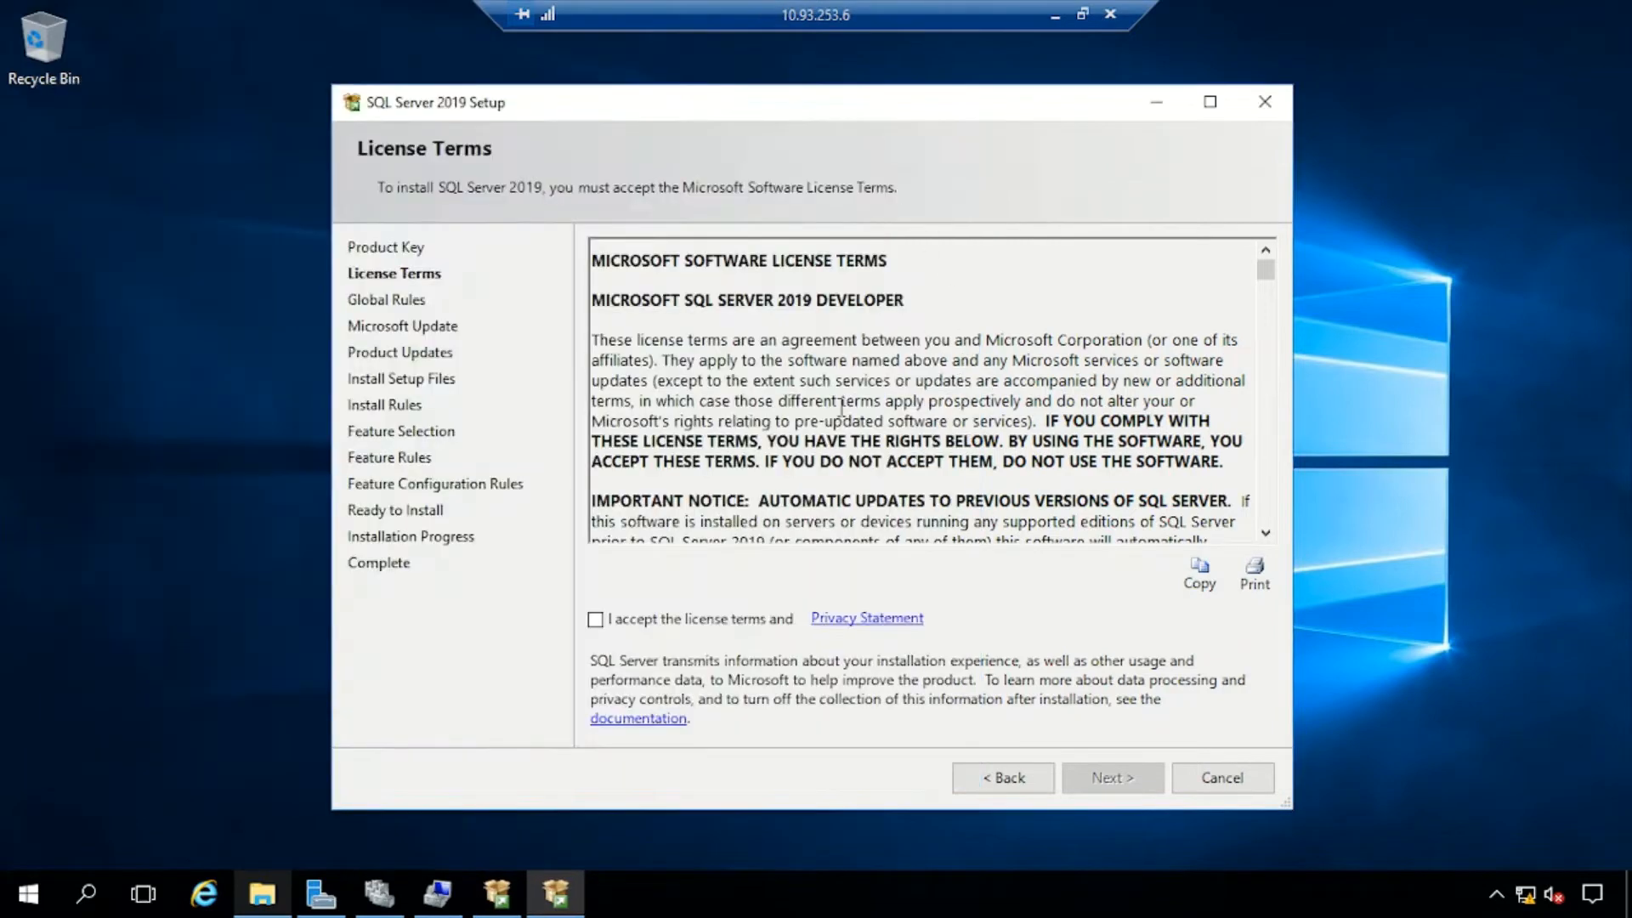
# Accept the licence terms, leave Microsoft Update off, and continue past the update error.
pyautogui.click(712, 619)
pyautogui.click(1108, 779)
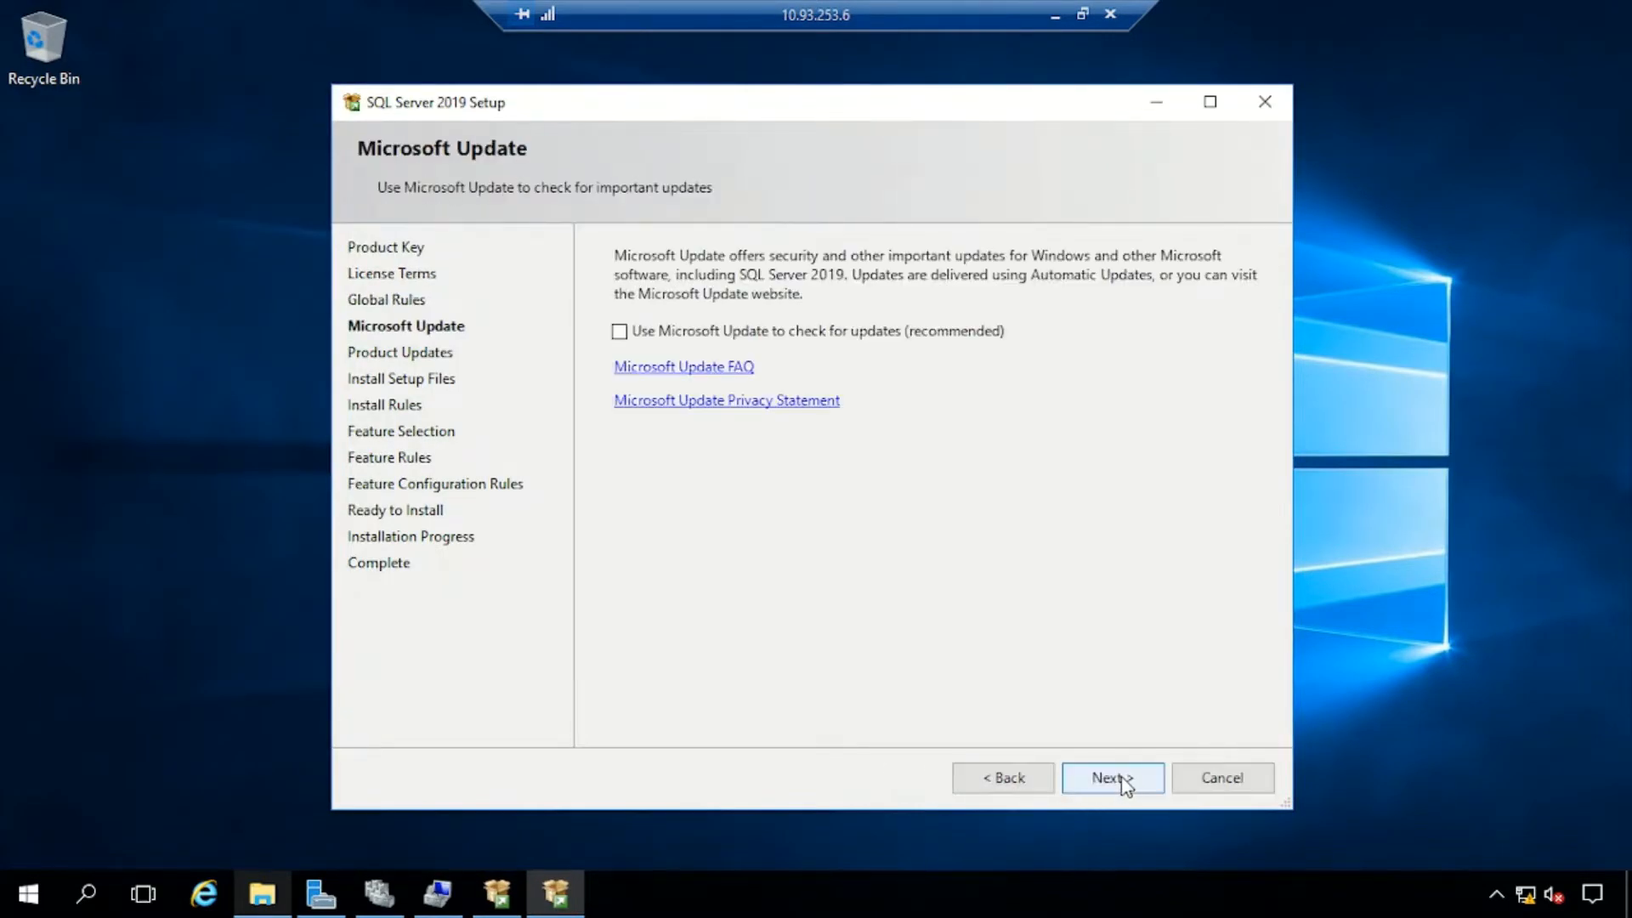
pyautogui.click(1123, 780)
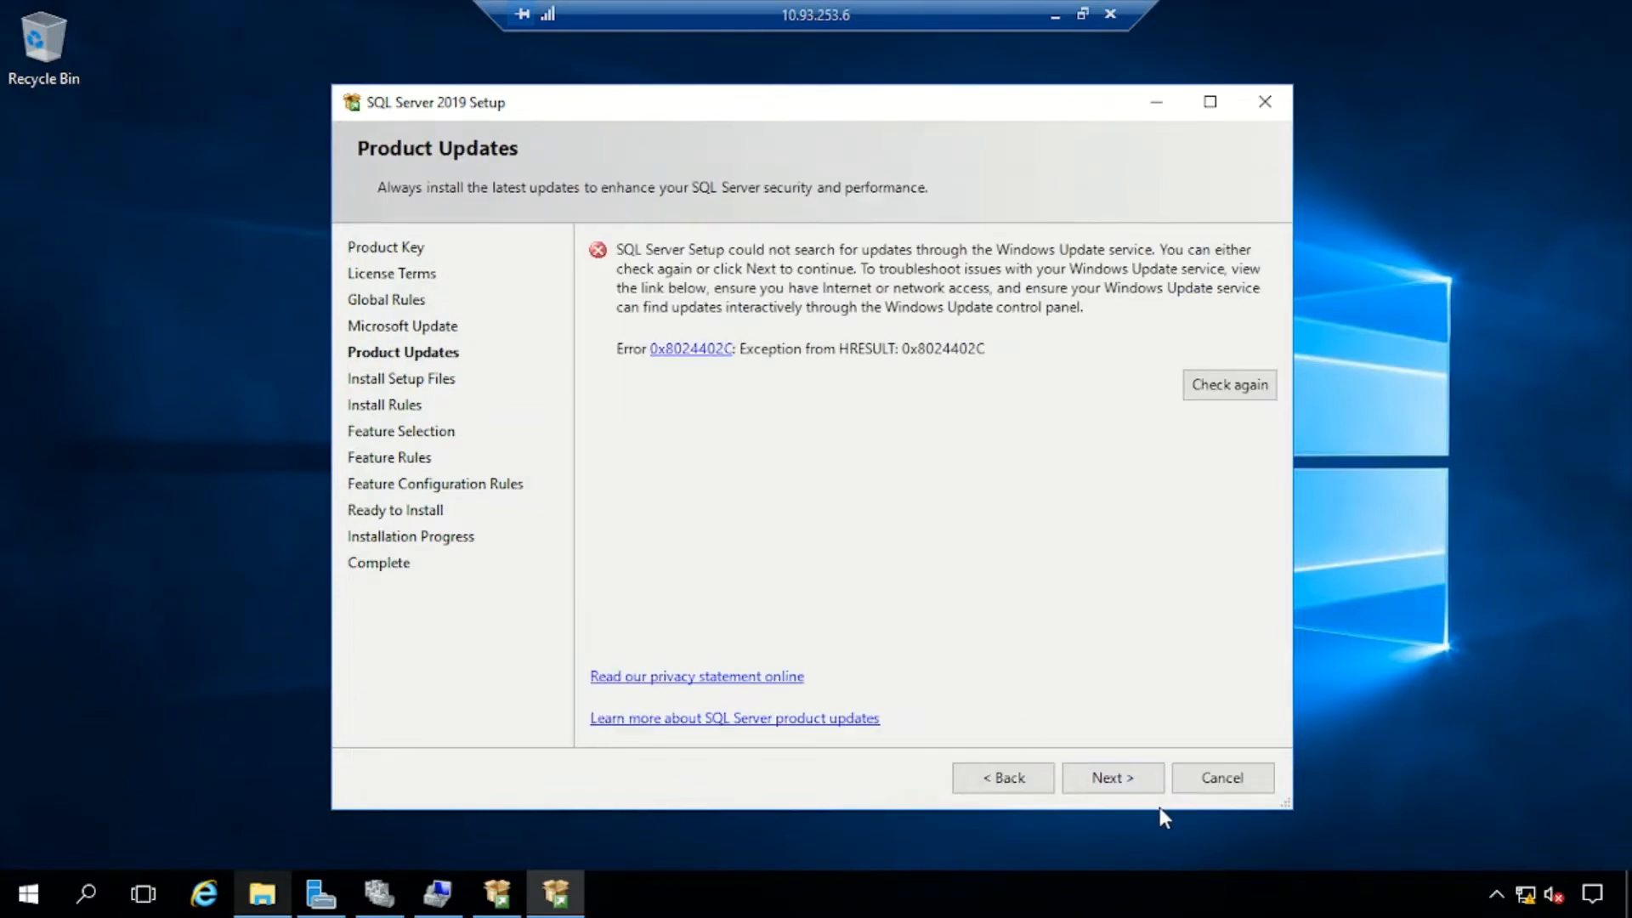
pyautogui.click(1119, 777)
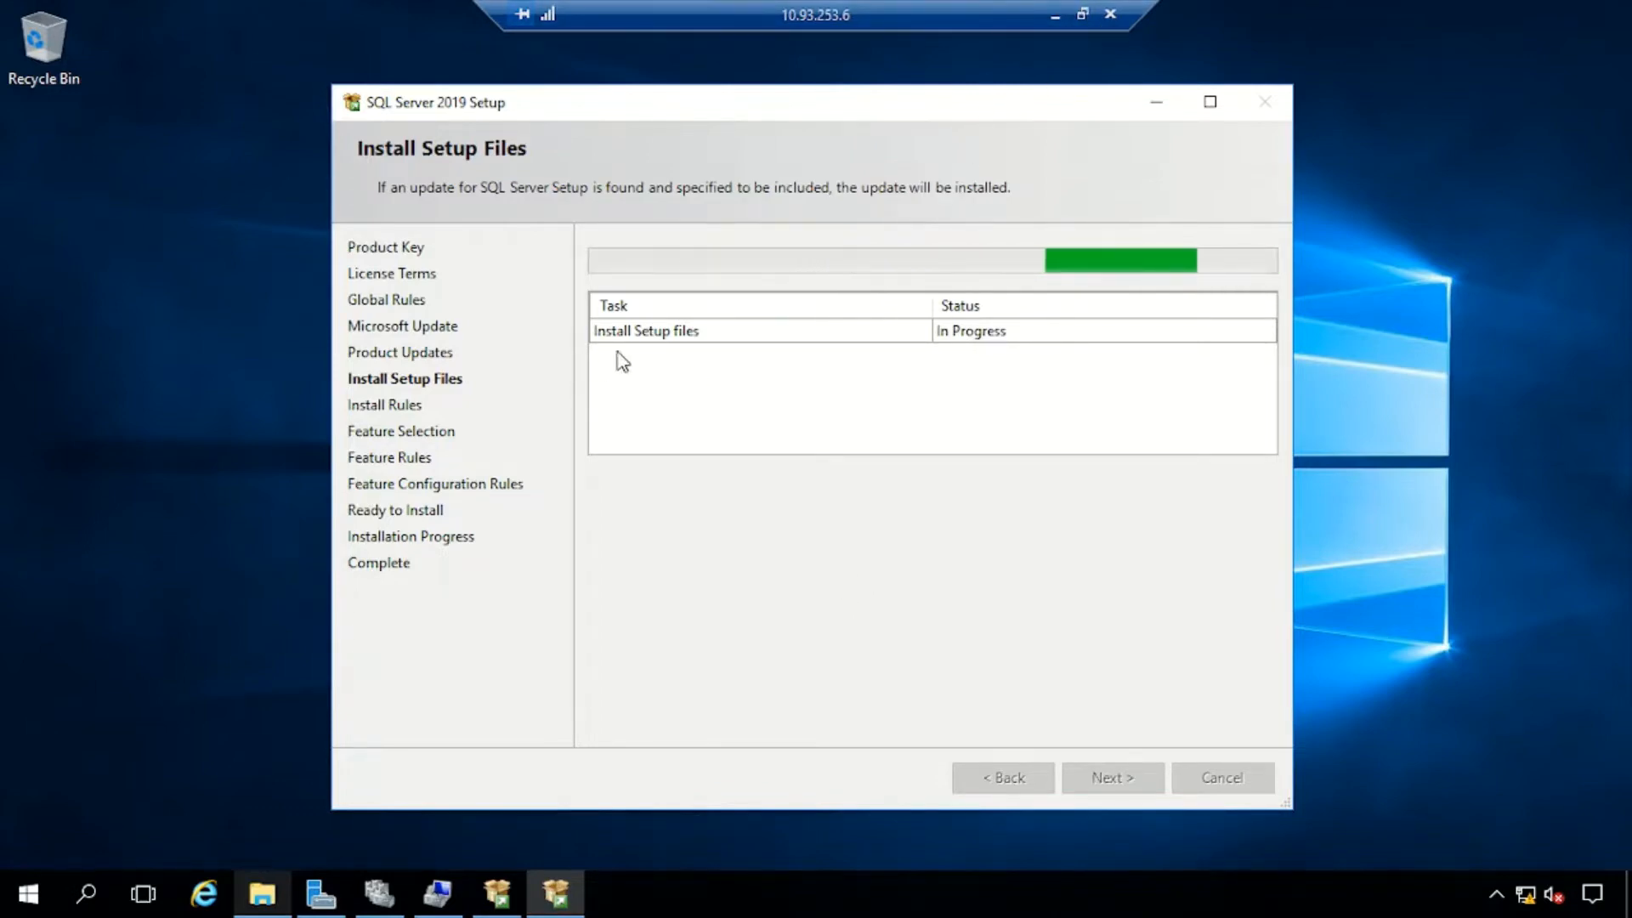
# On 10.93.253.5, accept Install Rules with only the Windows Firewall warning and continue.
pyautogui.click(1055, 14)
pyautogui.moveTo(380, 893)
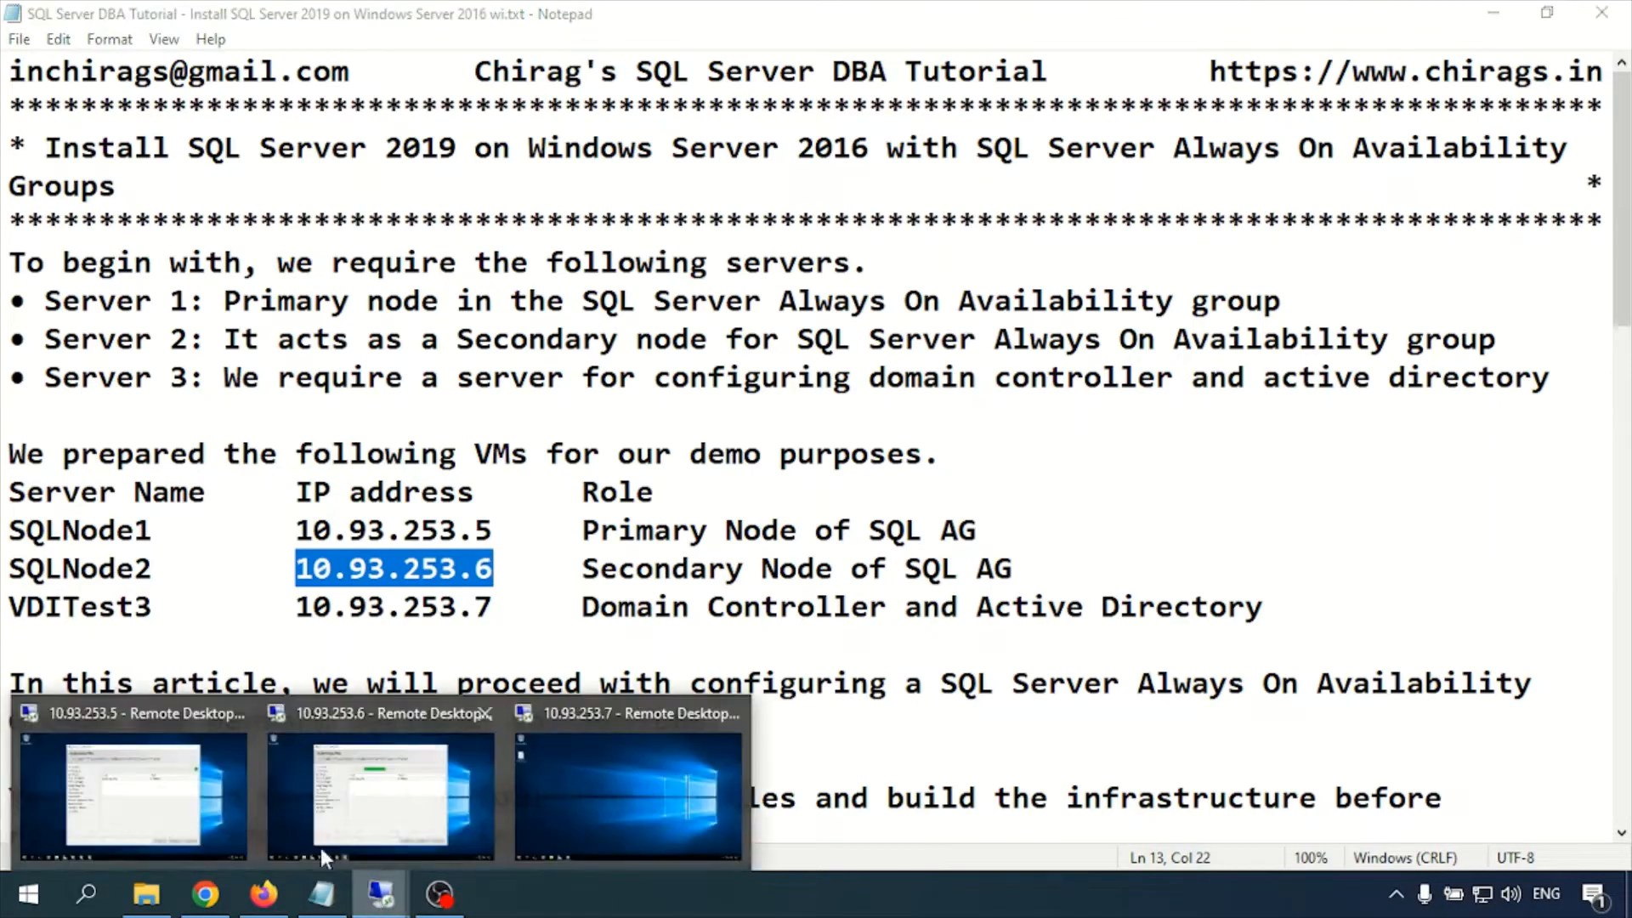
pyautogui.click(320, 849)
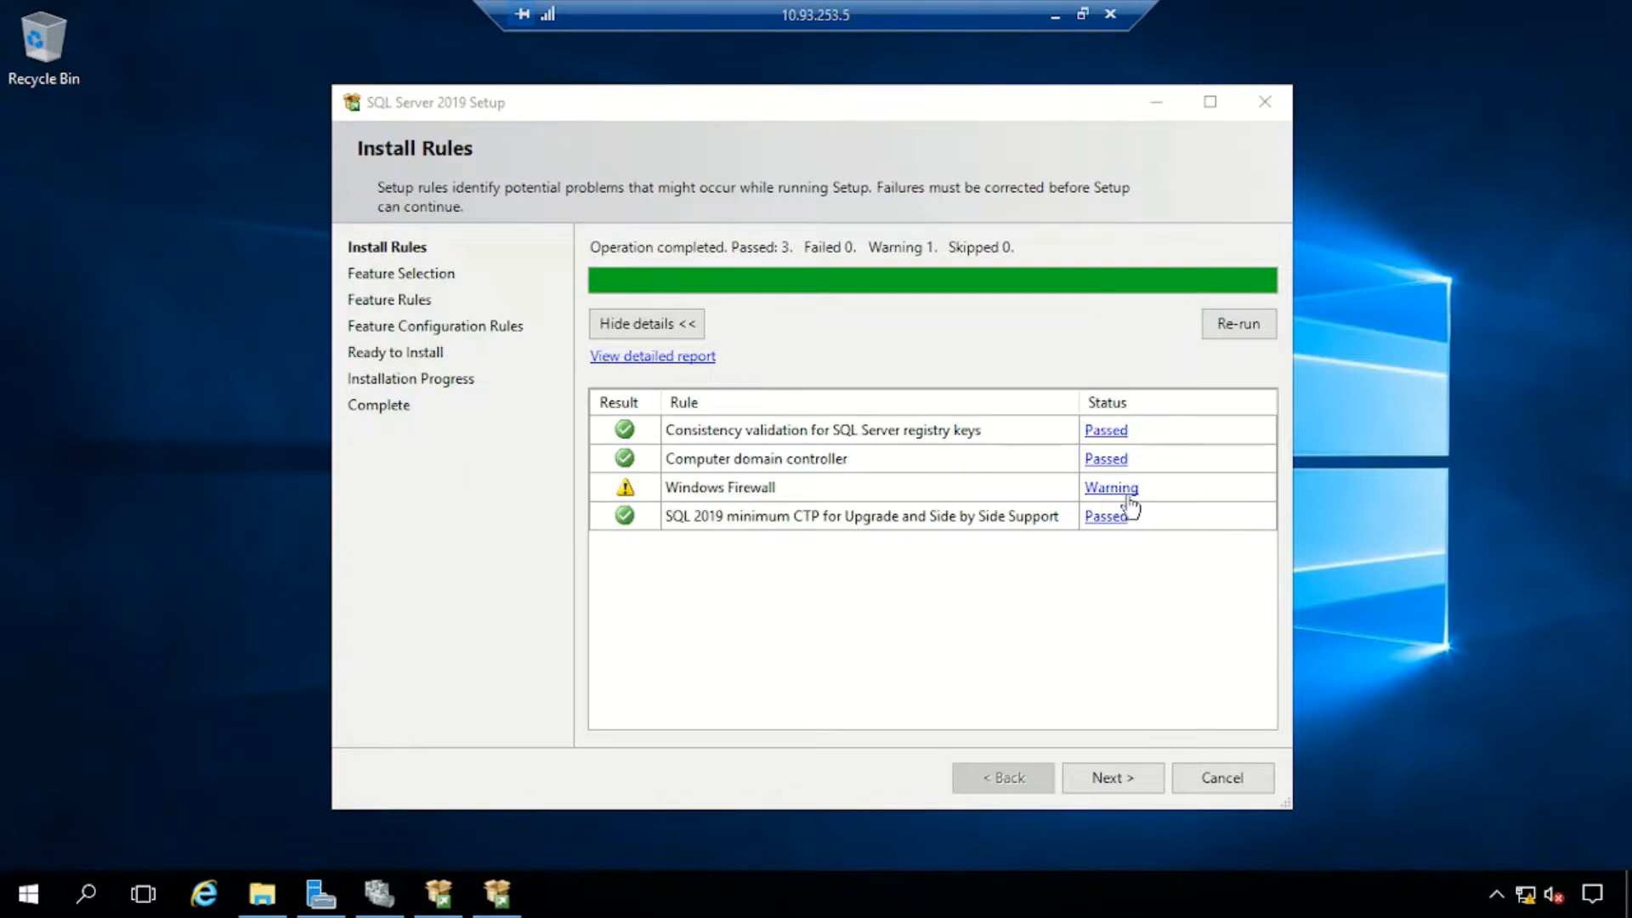
pyautogui.click(1165, 500)
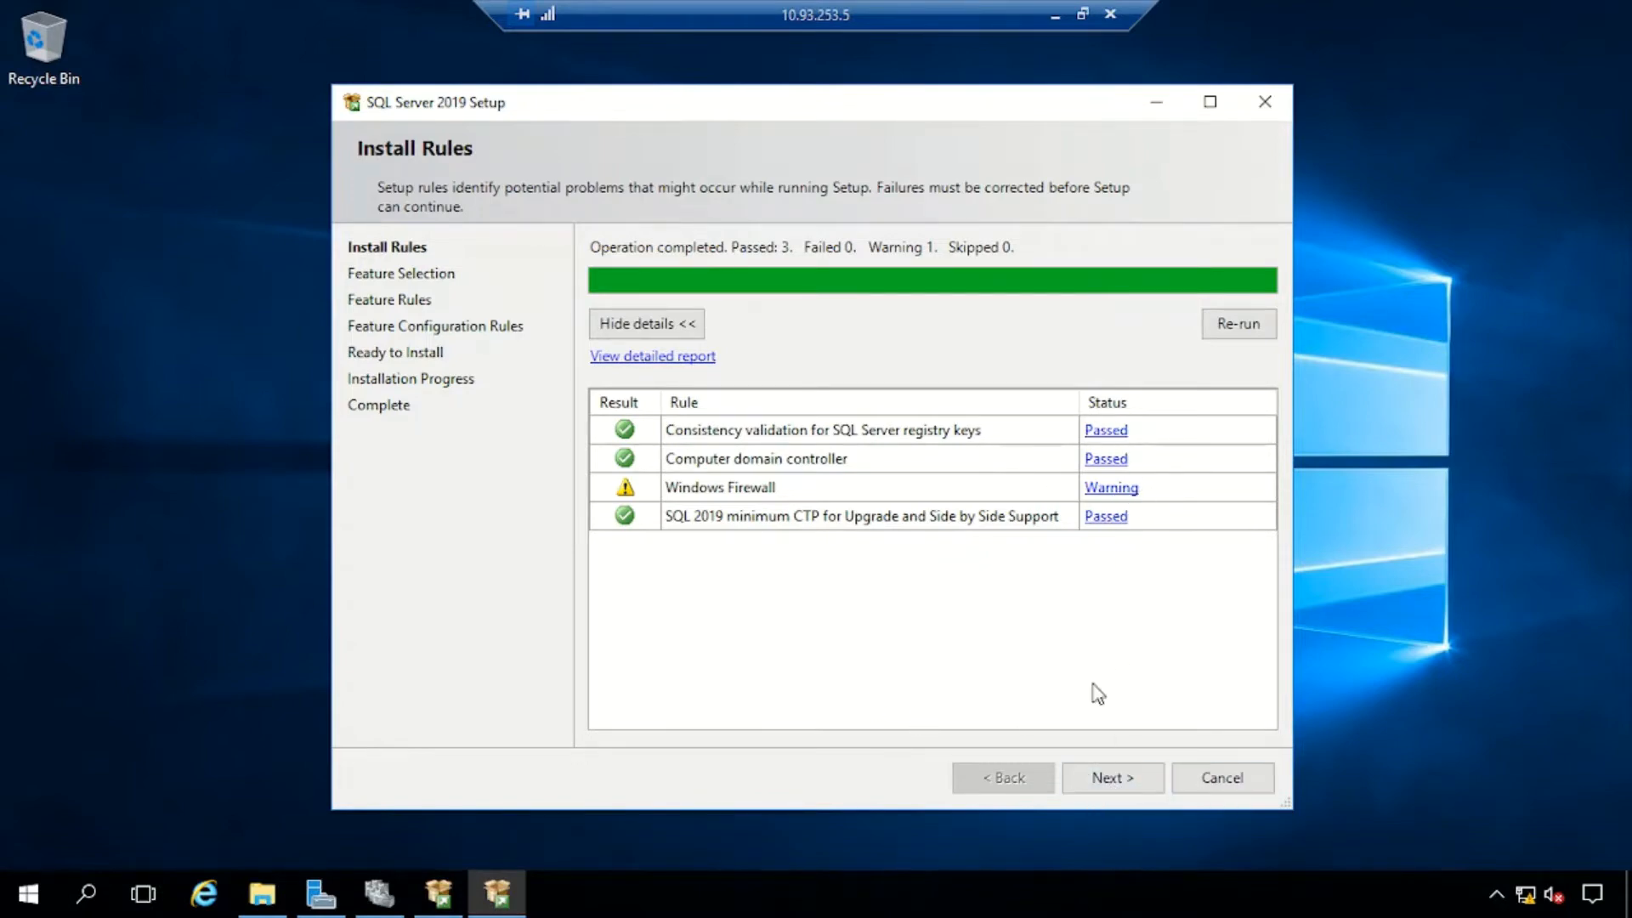
pyautogui.click(1124, 780)
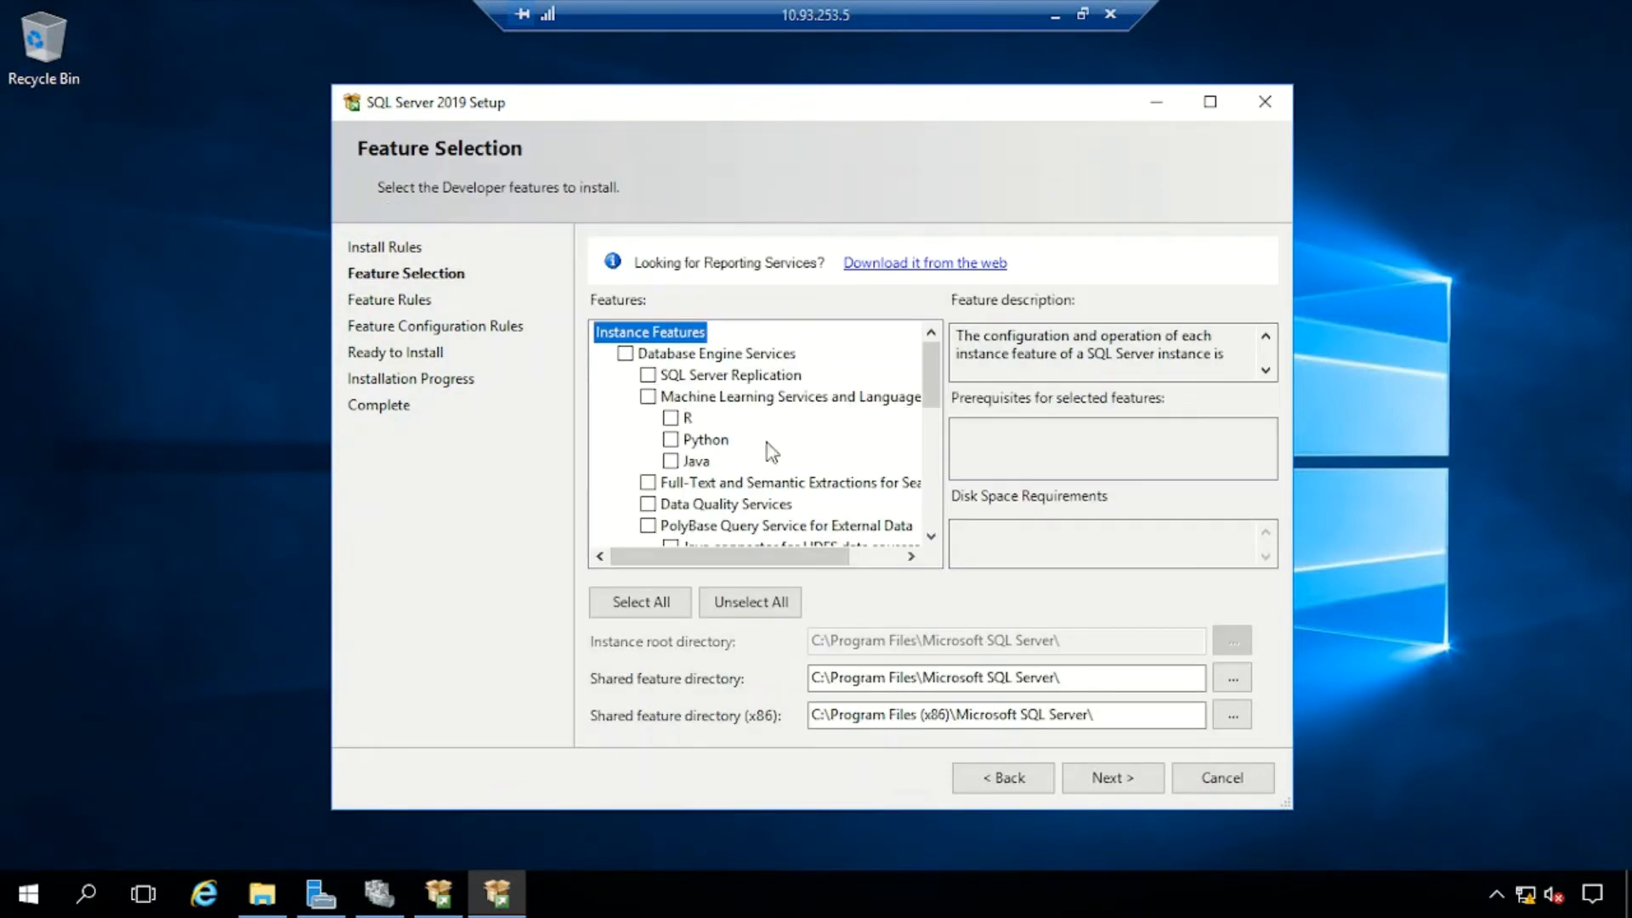
pyautogui.click(1054, 15)
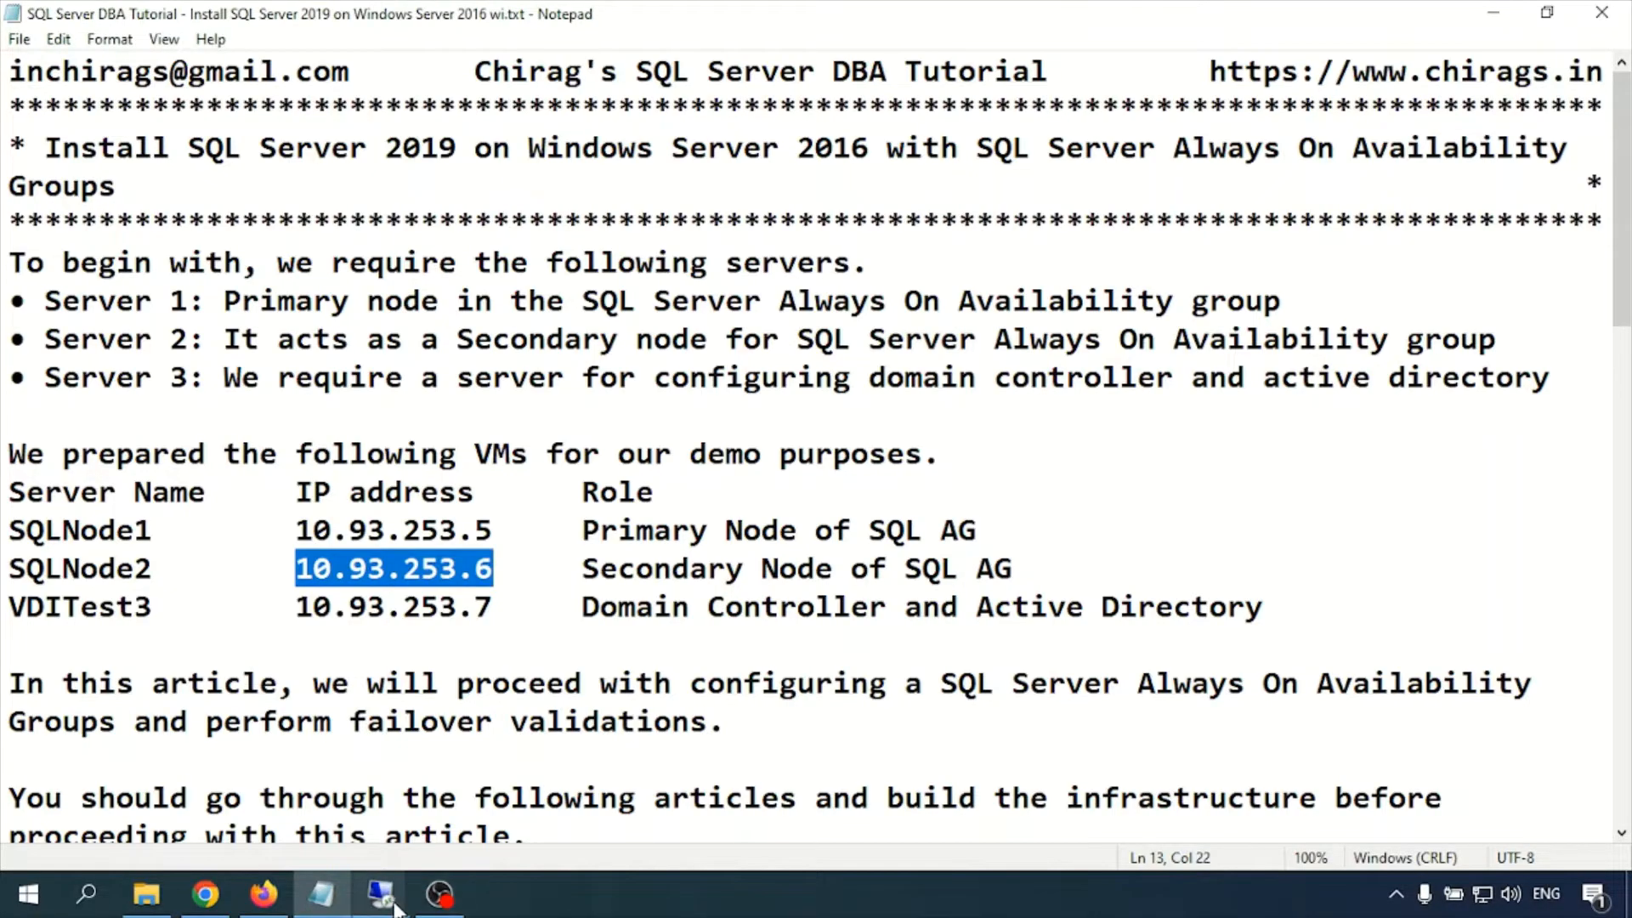
pyautogui.moveTo(380, 892)
pyautogui.click(382, 816)
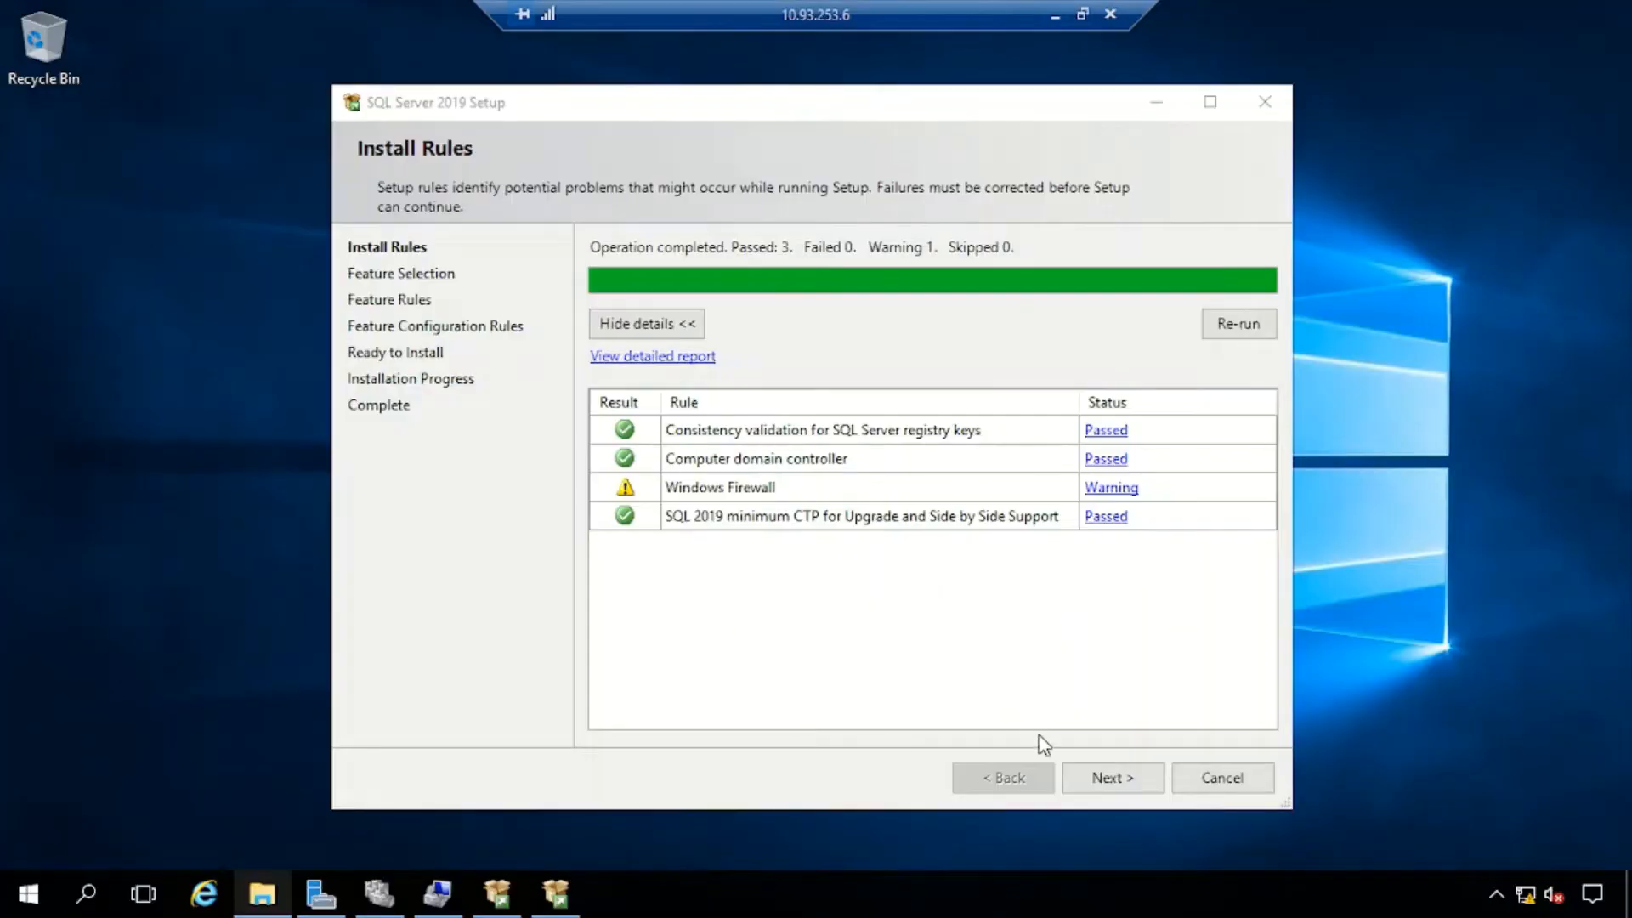
pyautogui.click(1122, 777)
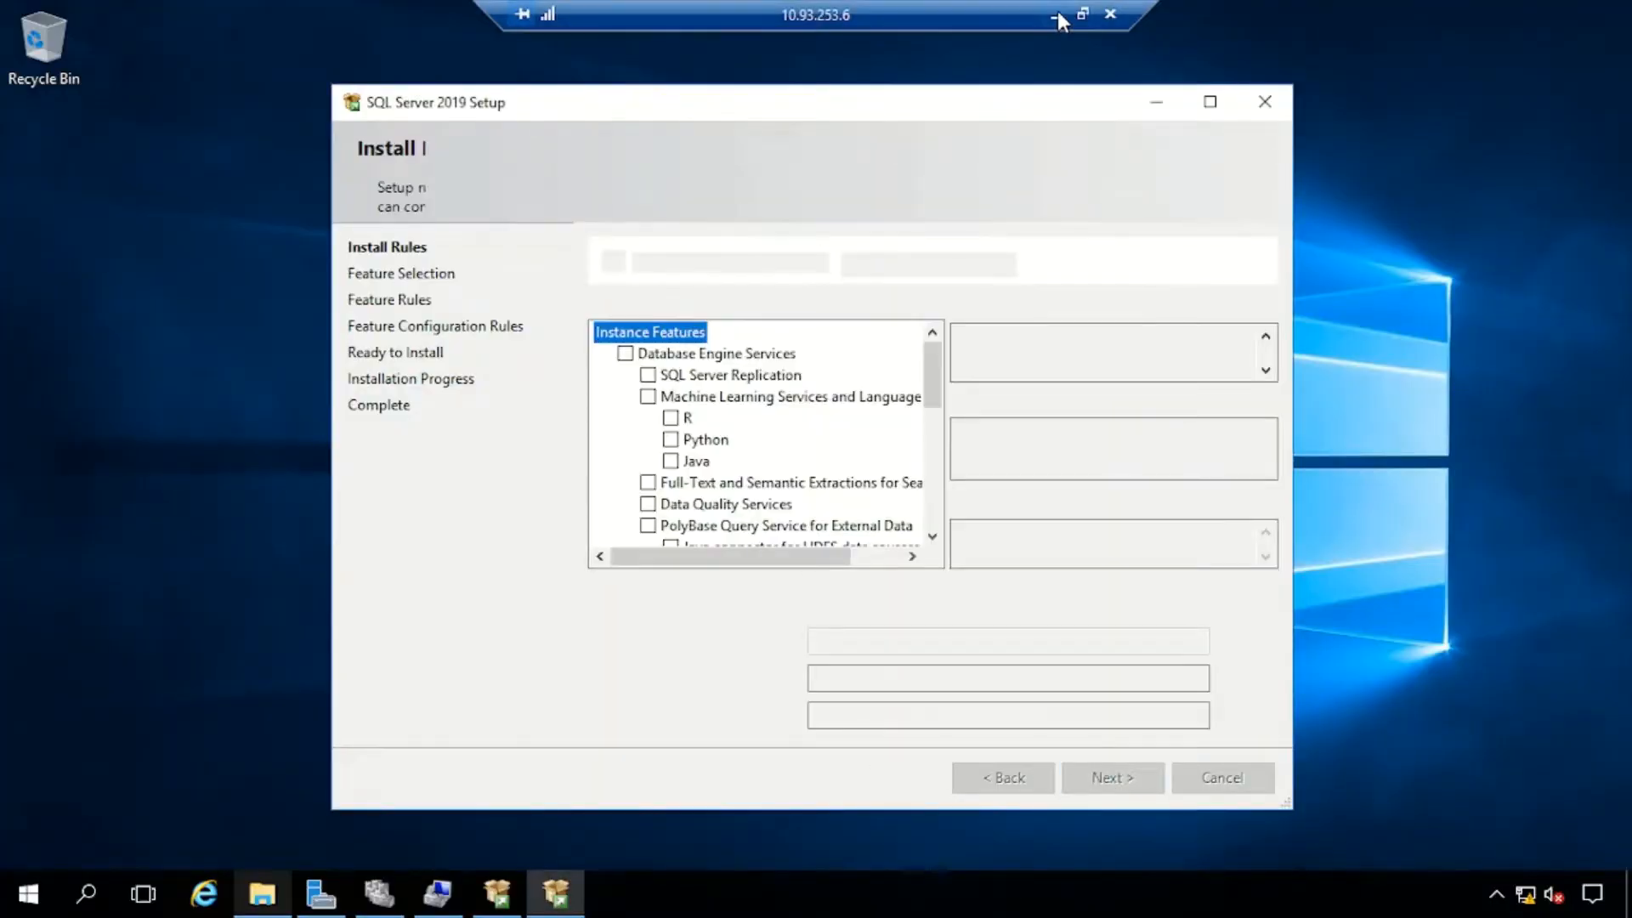
pyautogui.click(1057, 14)
pyautogui.moveTo(380, 892)
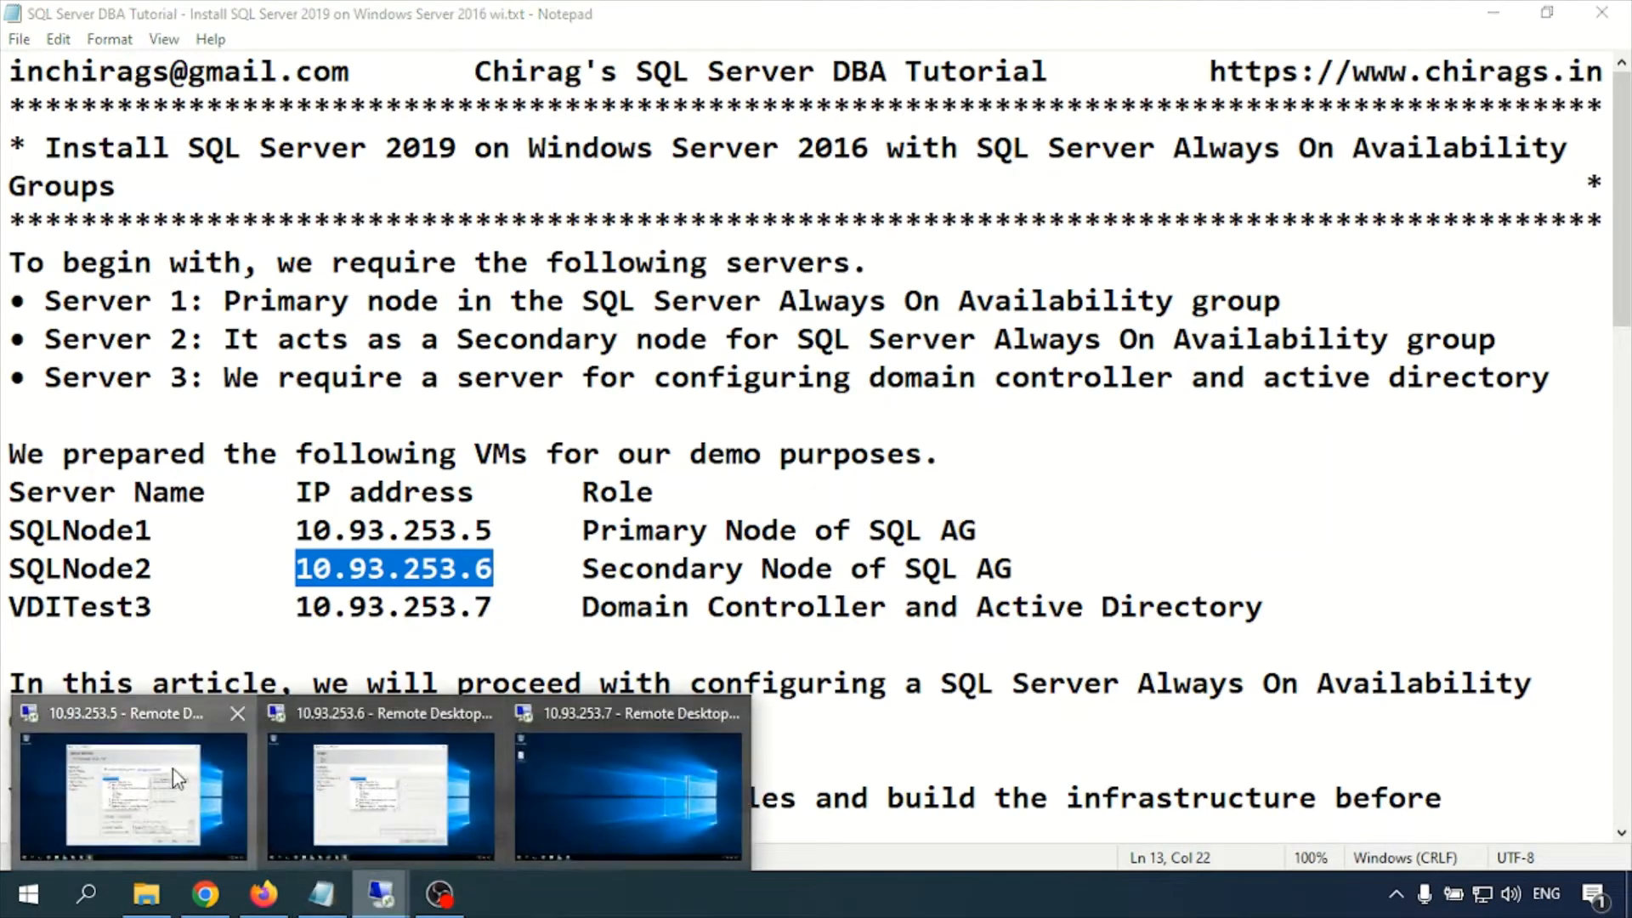
pyautogui.click(172, 769)
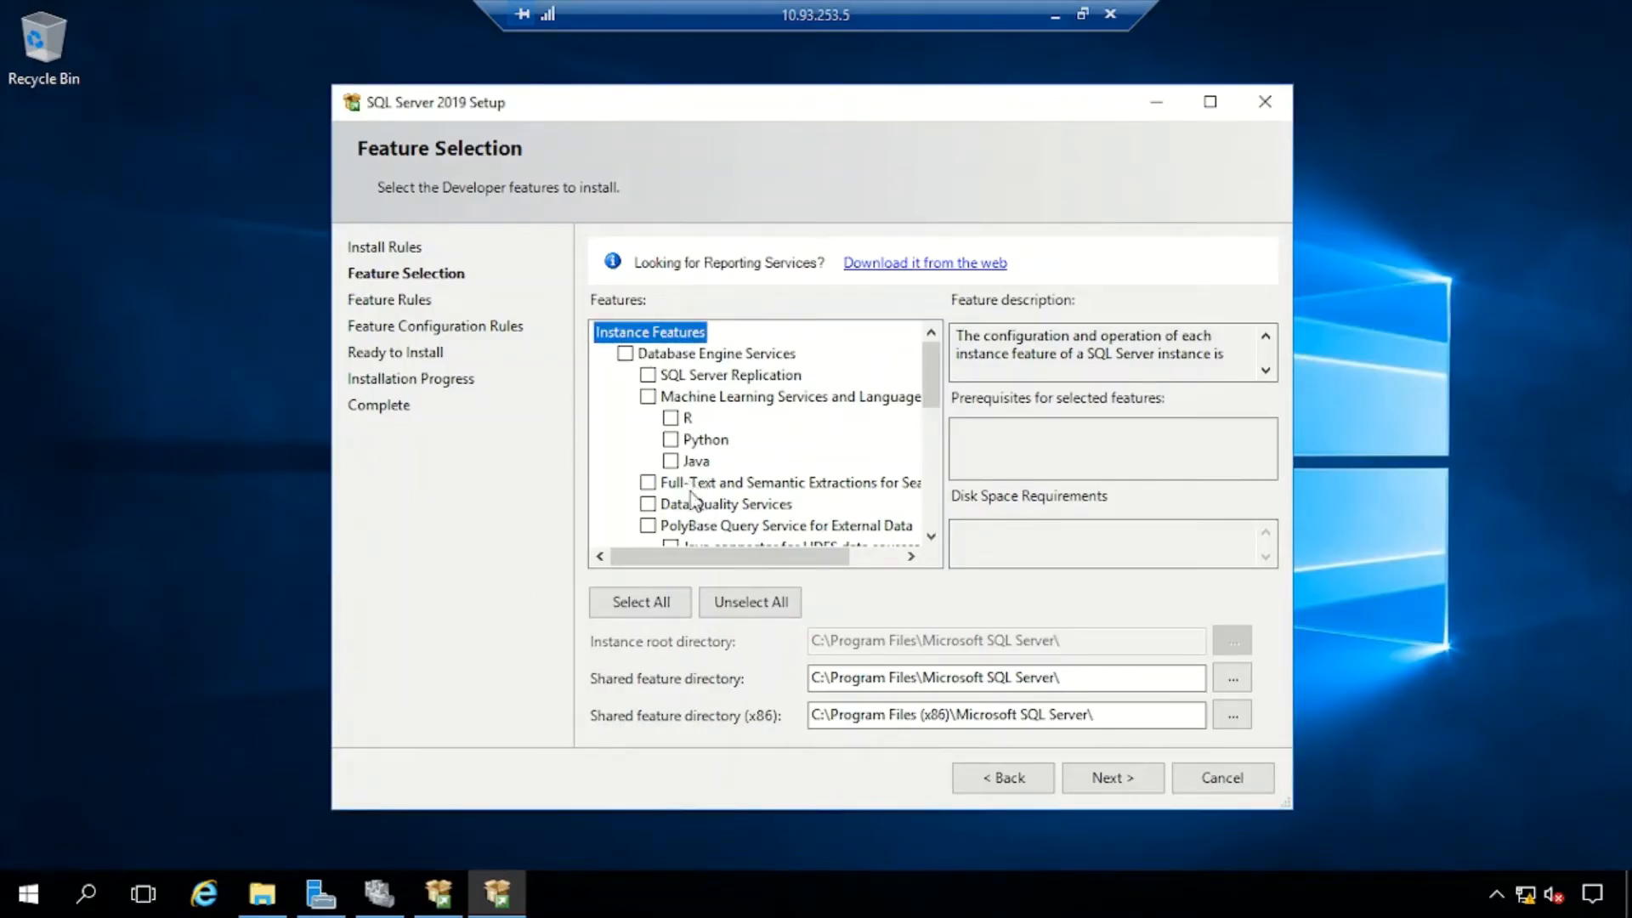
pyautogui.scroll(-6, 672, 456)
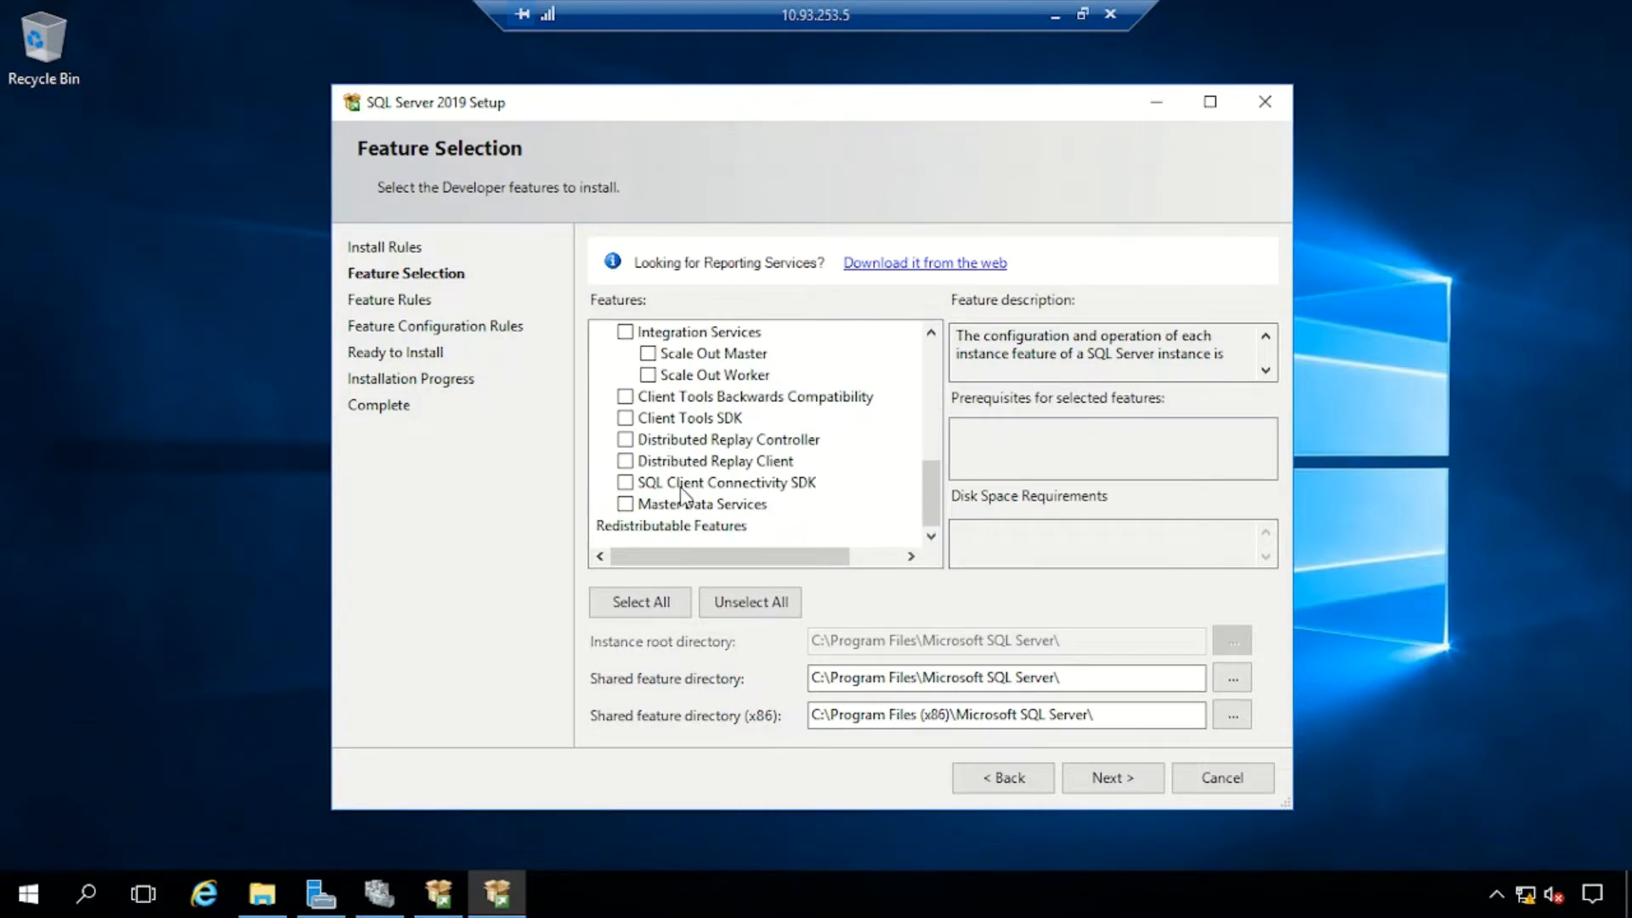
pyautogui.scroll(6, 675, 471)
pyautogui.scroll(-6, 680, 491)
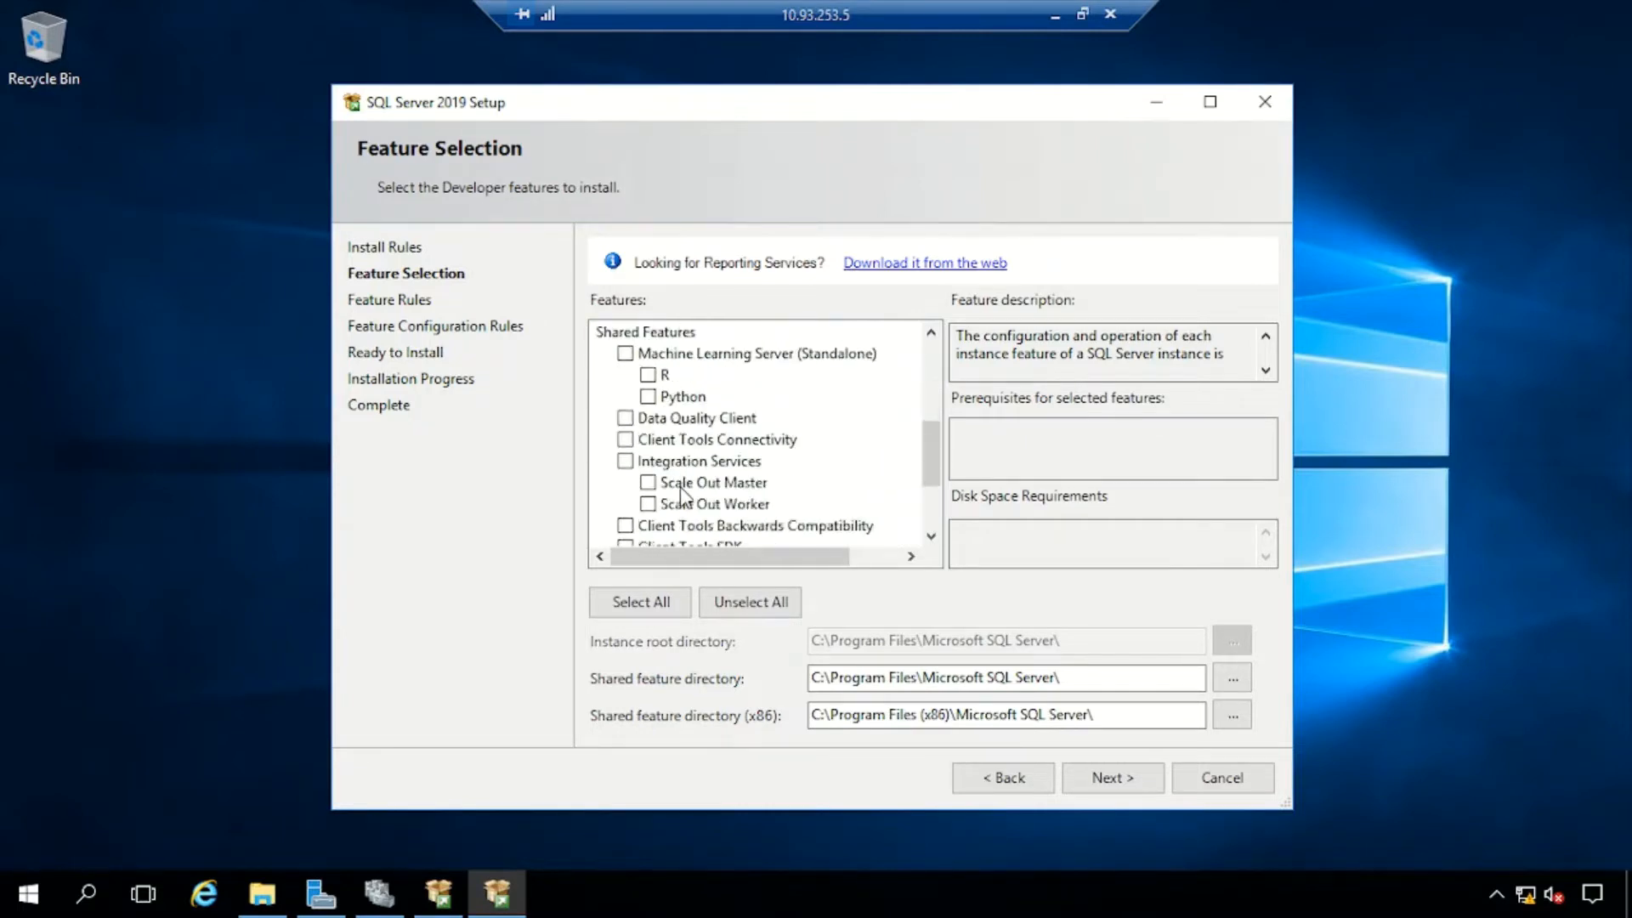
pyautogui.scroll(6, 672, 491)
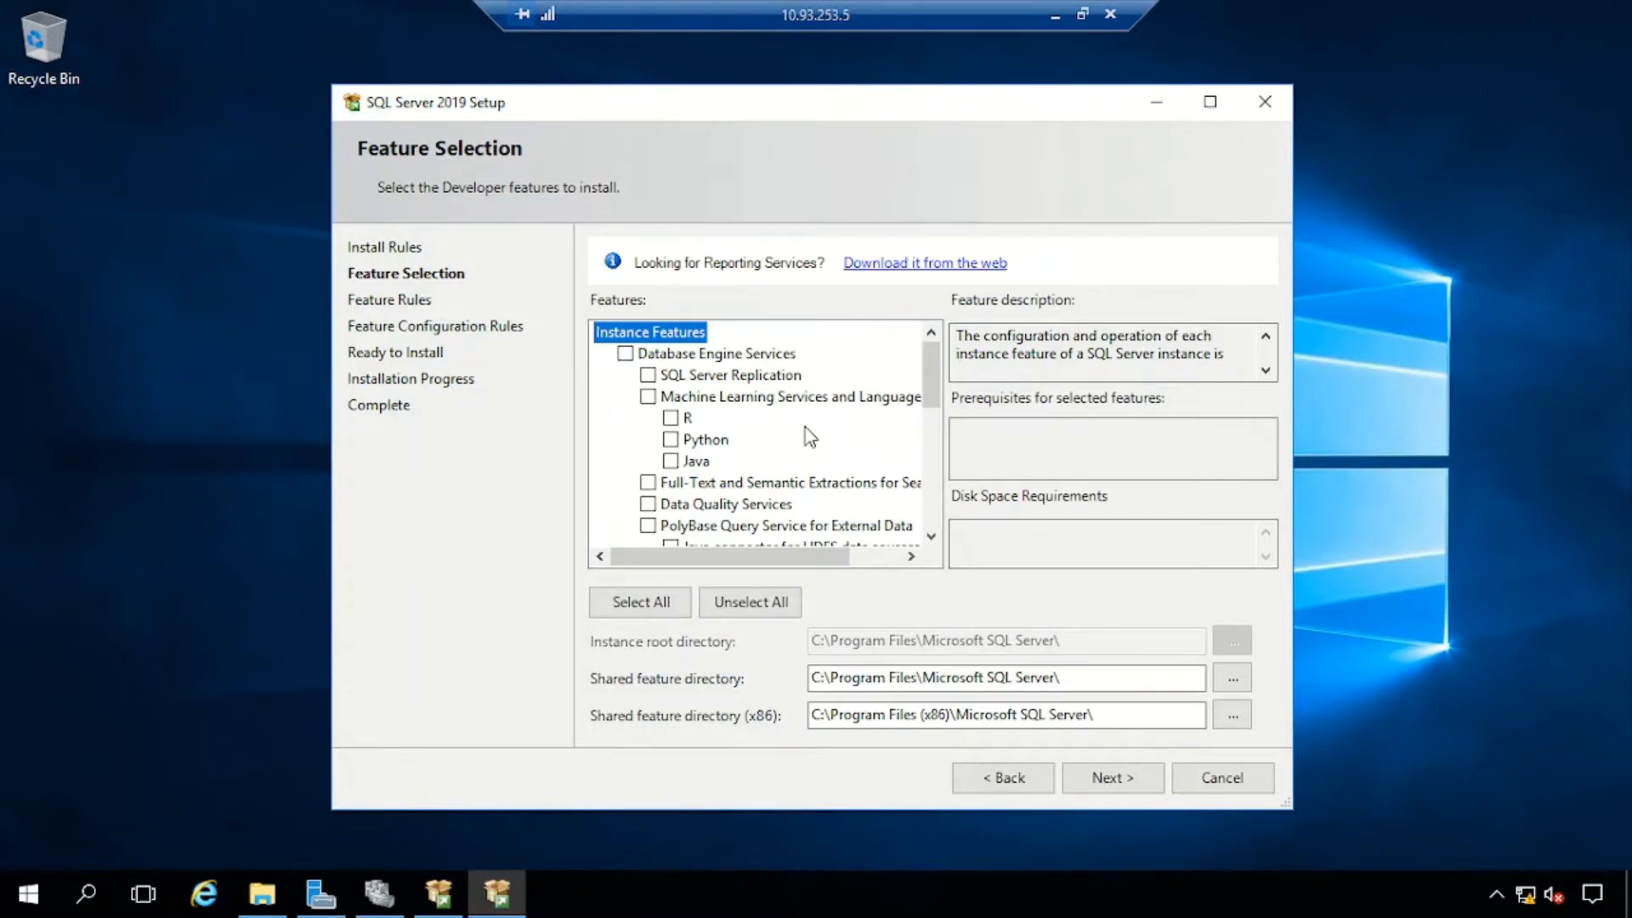
pyautogui.scroll(-2, 734, 403)
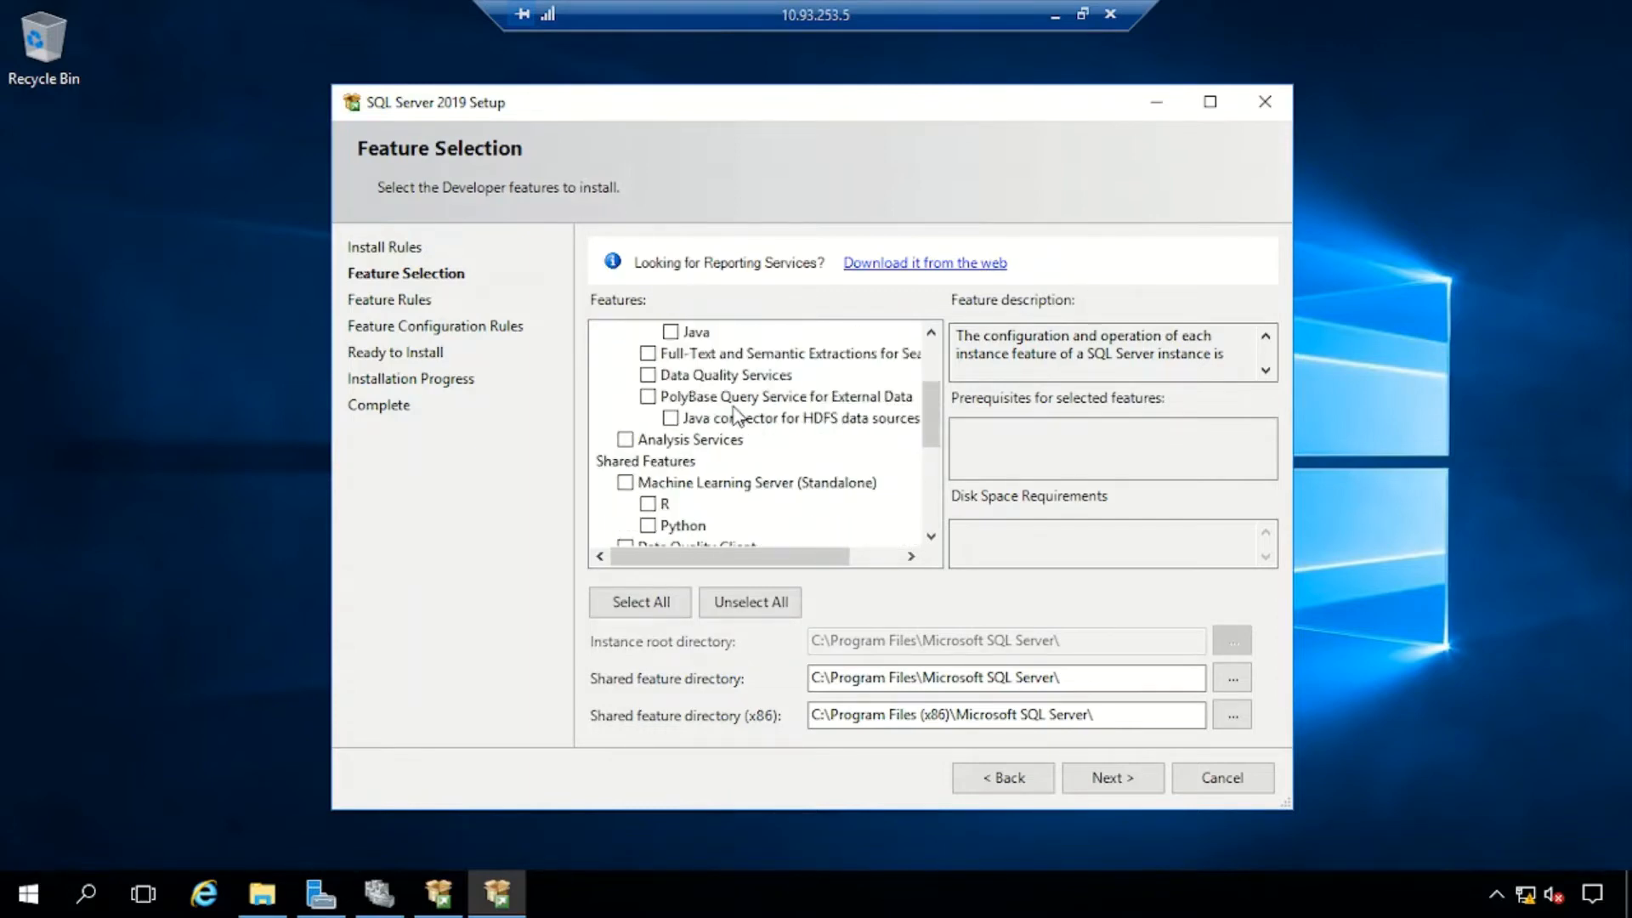
pyautogui.scroll(2, 733, 406)
pyautogui.scroll(-2, 704, 435)
# Select all features except PolyBase Query Service.
pyautogui.click(629, 601)
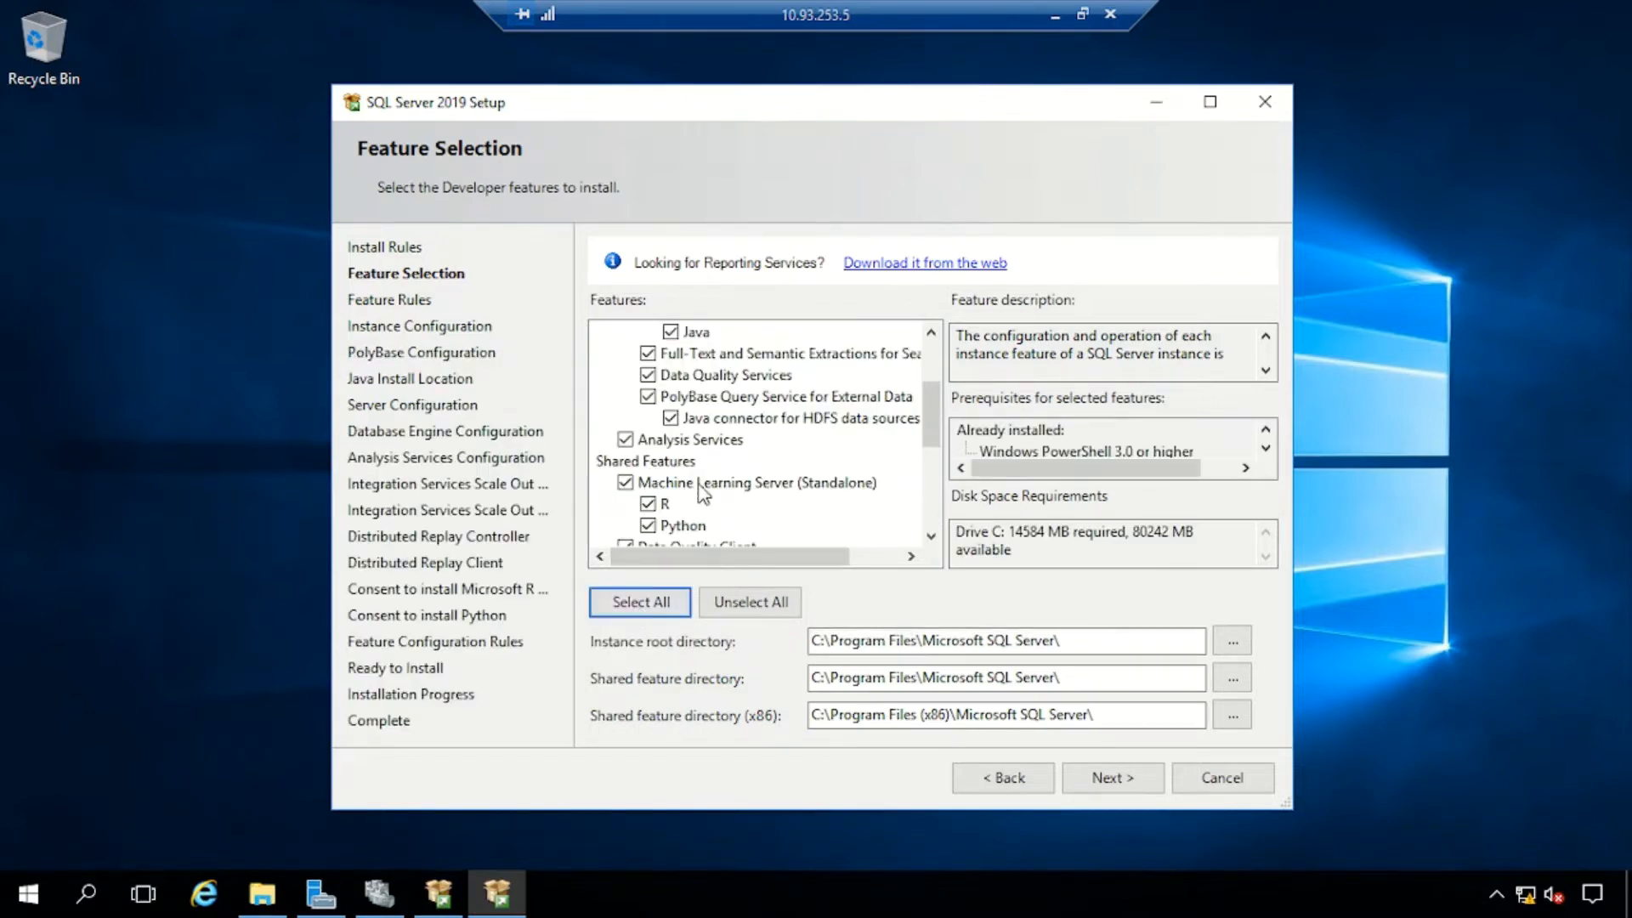
pyautogui.scroll(2, 704, 492)
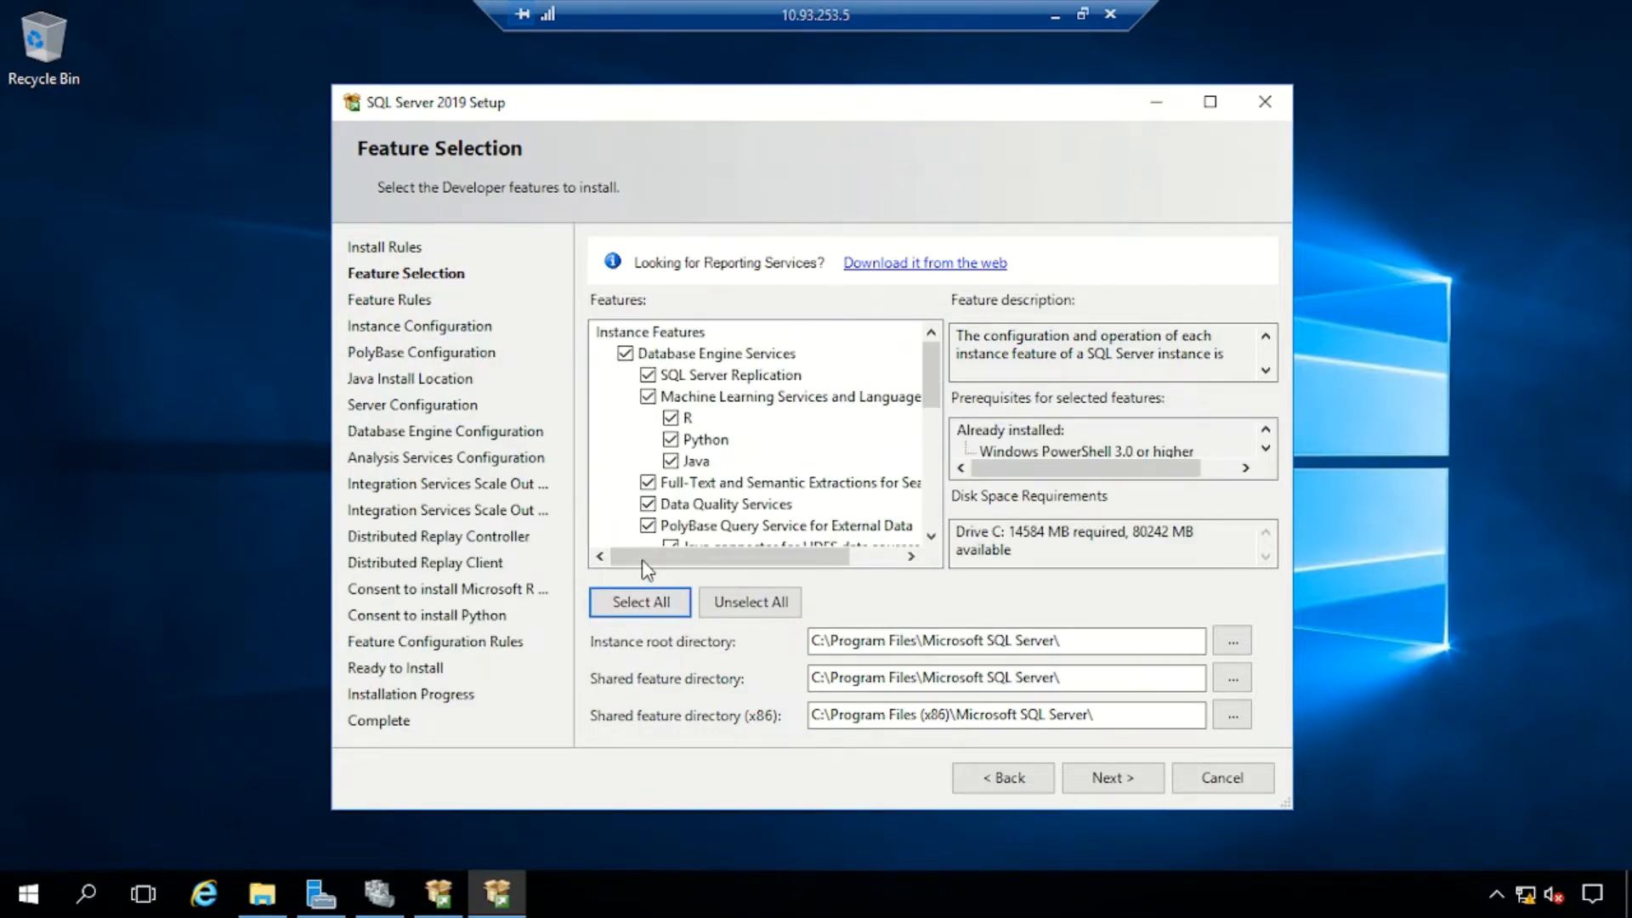
pyautogui.click(647, 526)
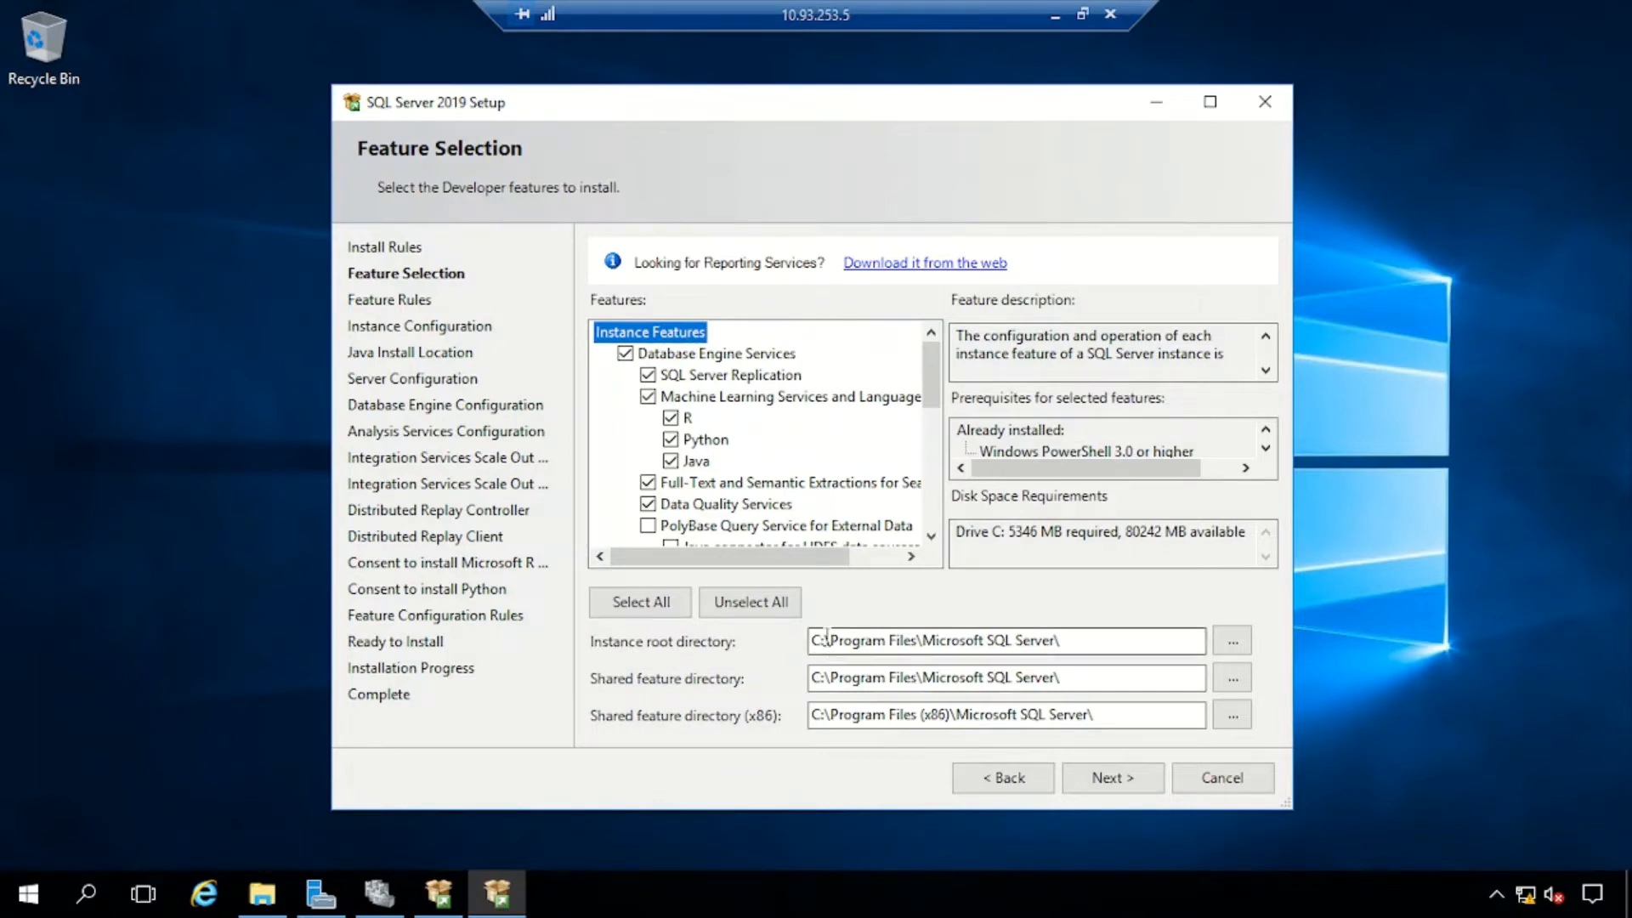
# Change the install directories from drive C: to D:, continue, and minimise the session.
pyautogui.moveTo(823, 639); pyautogui.dragTo(780, 719)
pyautogui.write('DD')
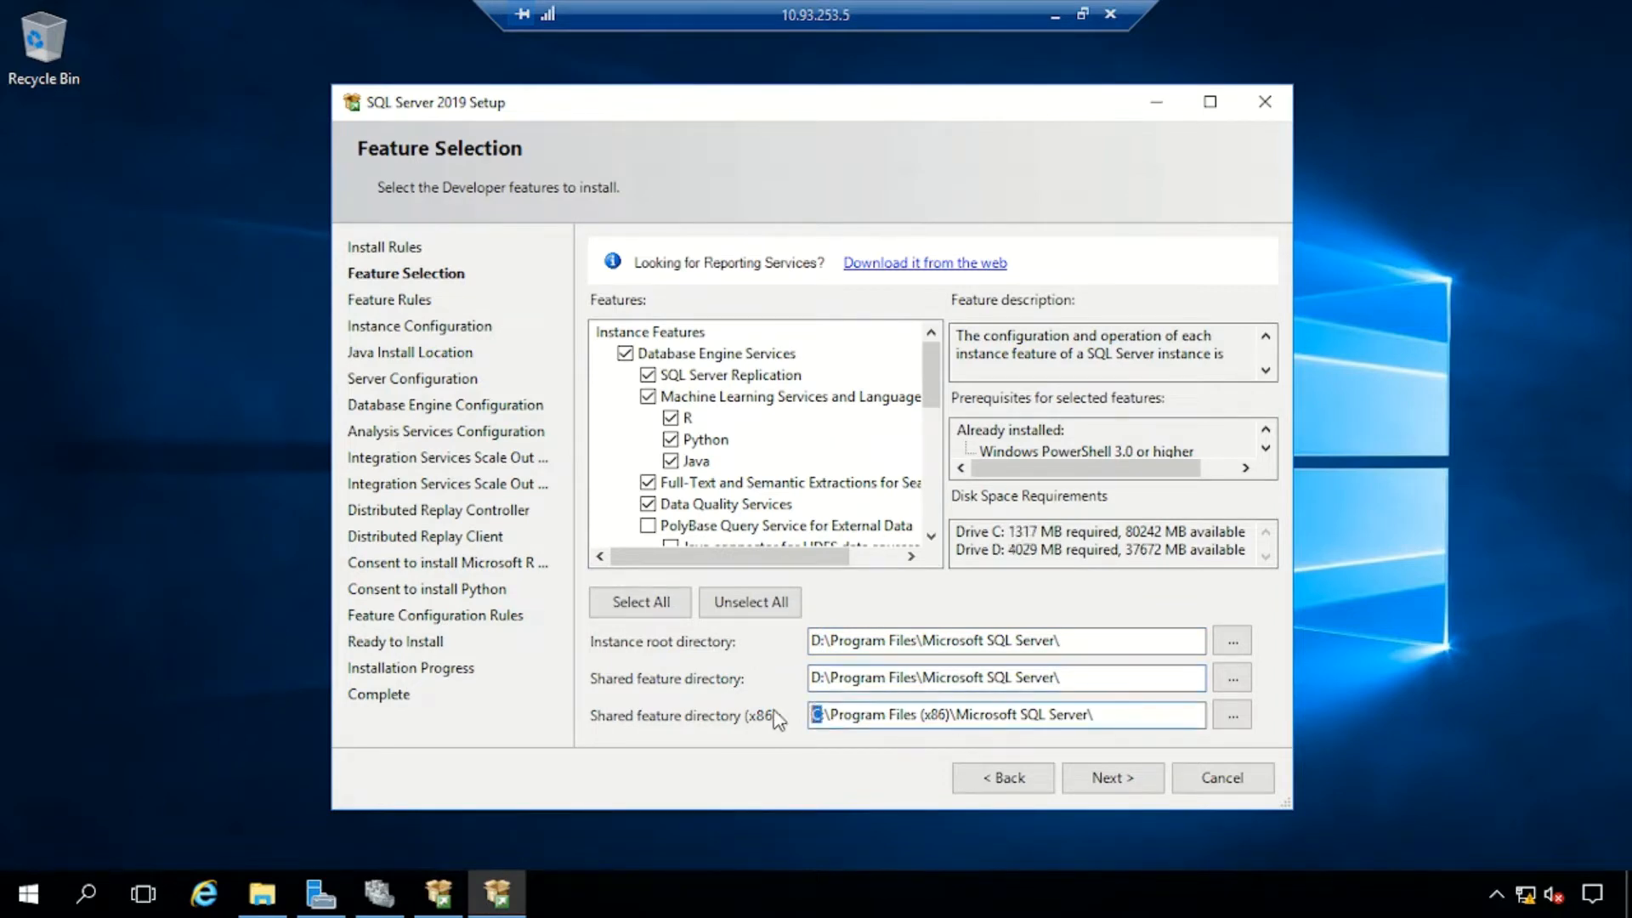
pyautogui.write('D')
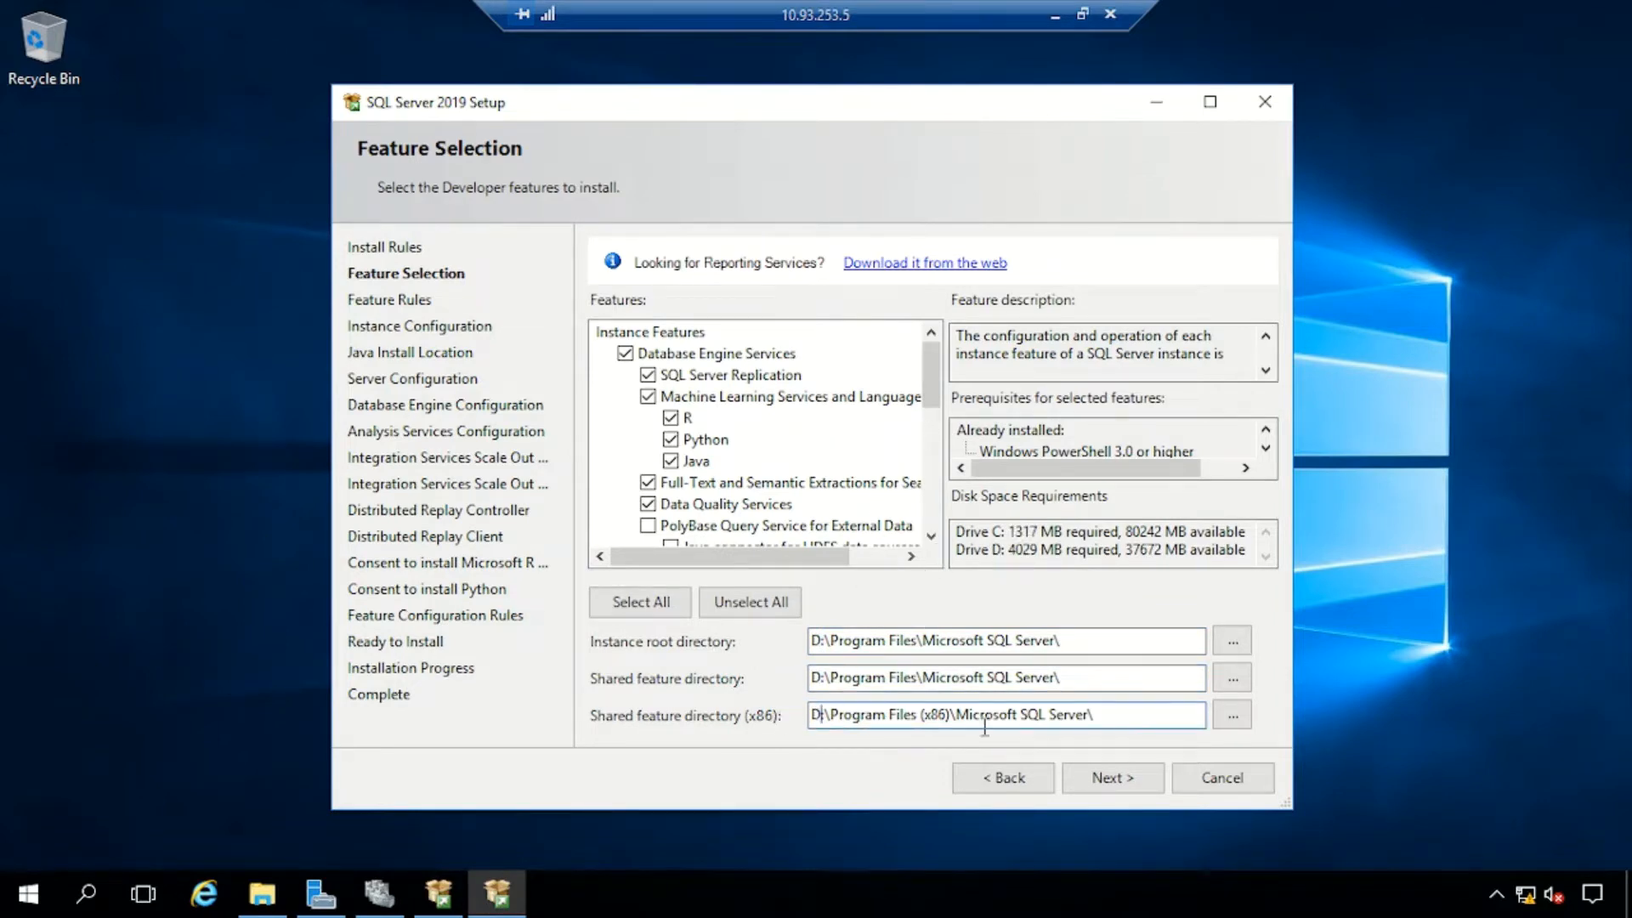
pyautogui.click(1113, 779)
pyautogui.click(1057, 15)
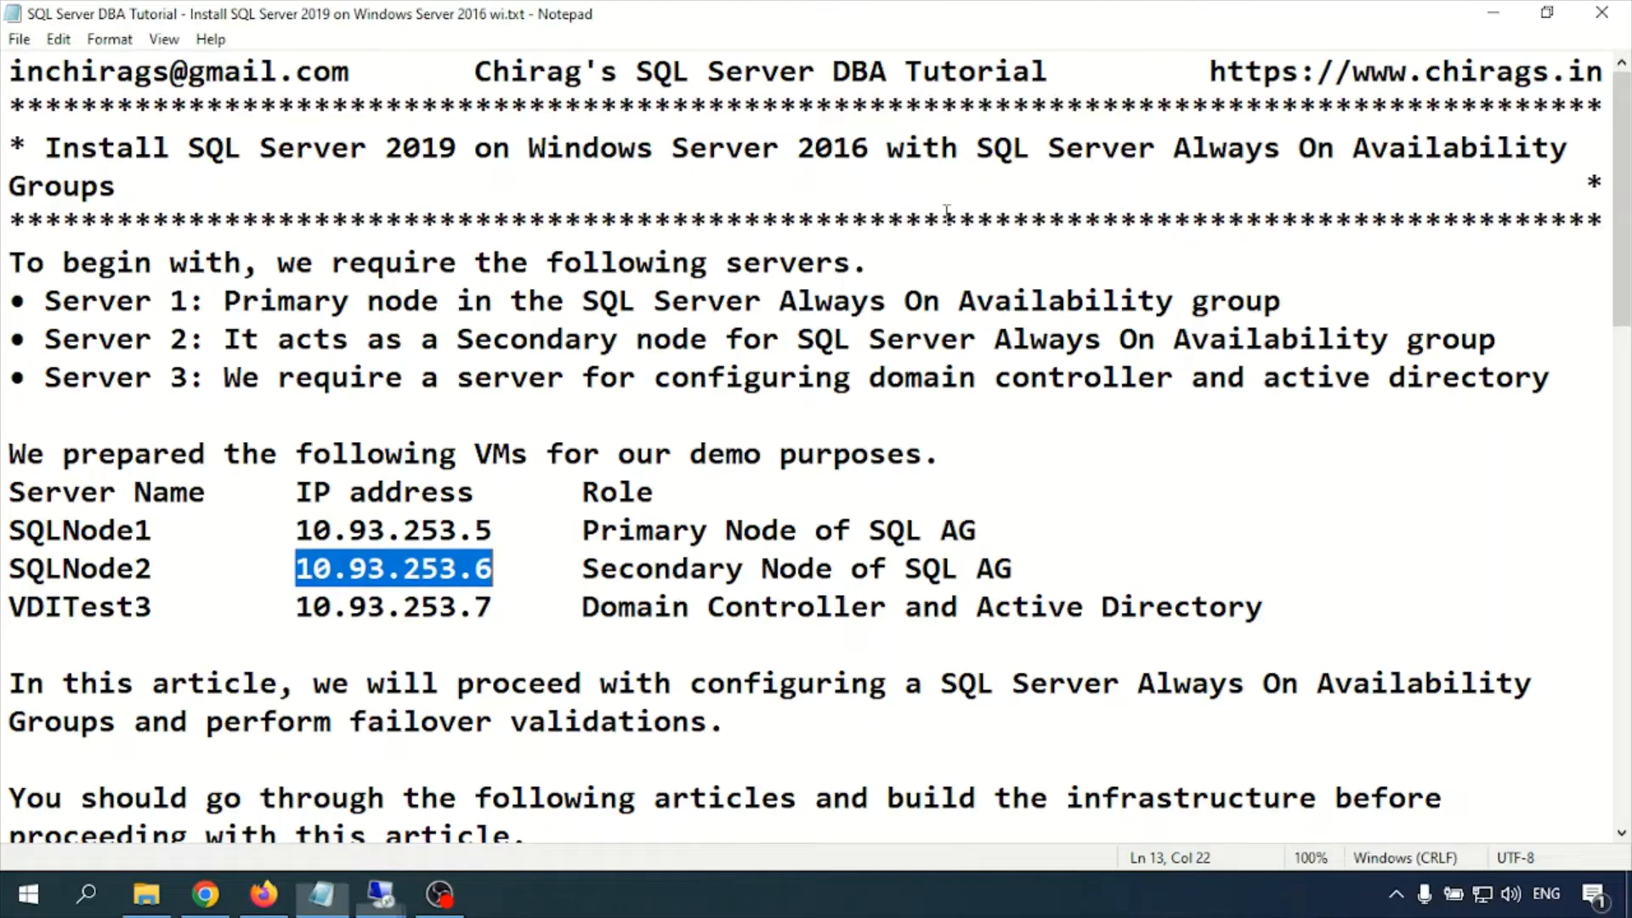
# On 10.93.253.6, select all features, move the directories to drive D:, and continue.
pyautogui.moveTo(392, 911)
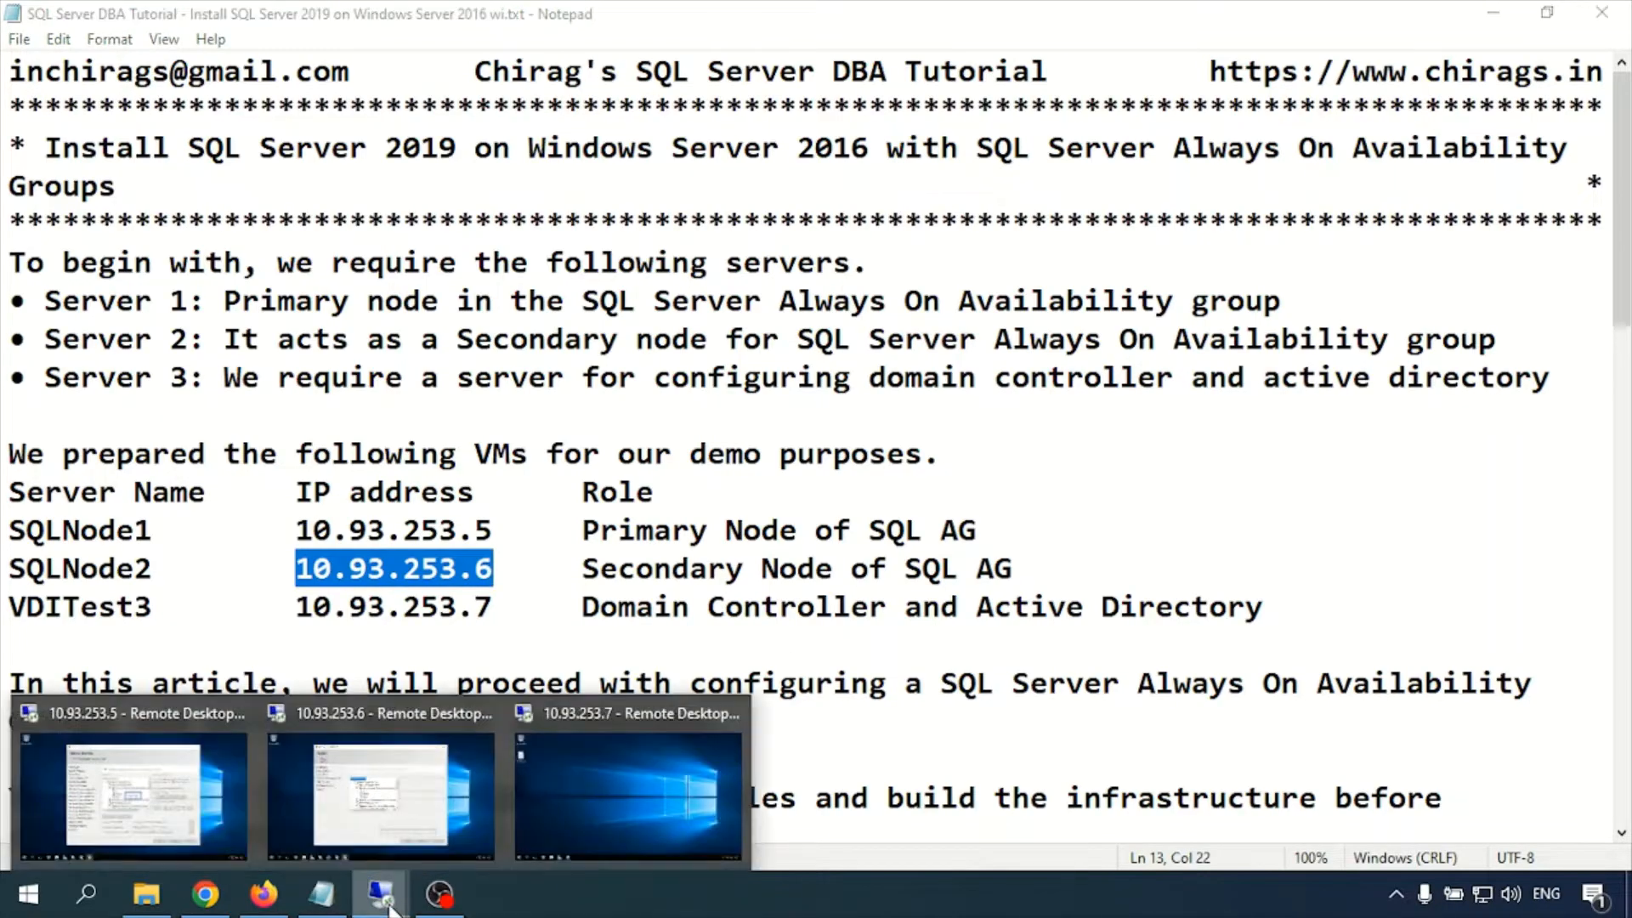
pyautogui.click(380, 799)
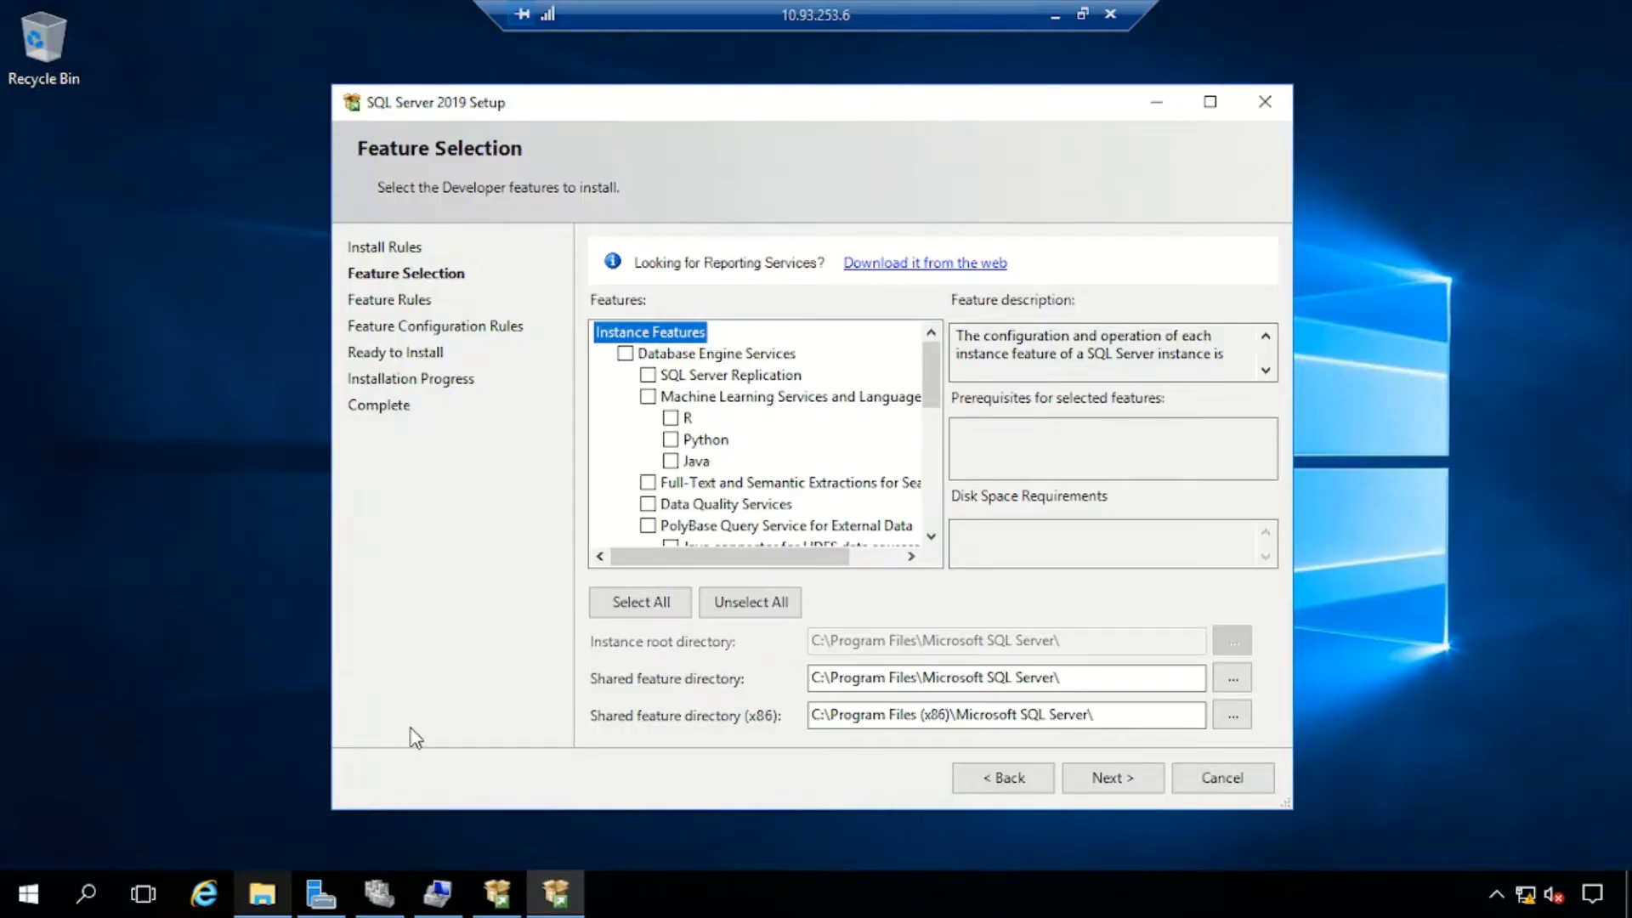
pyautogui.click(656, 603)
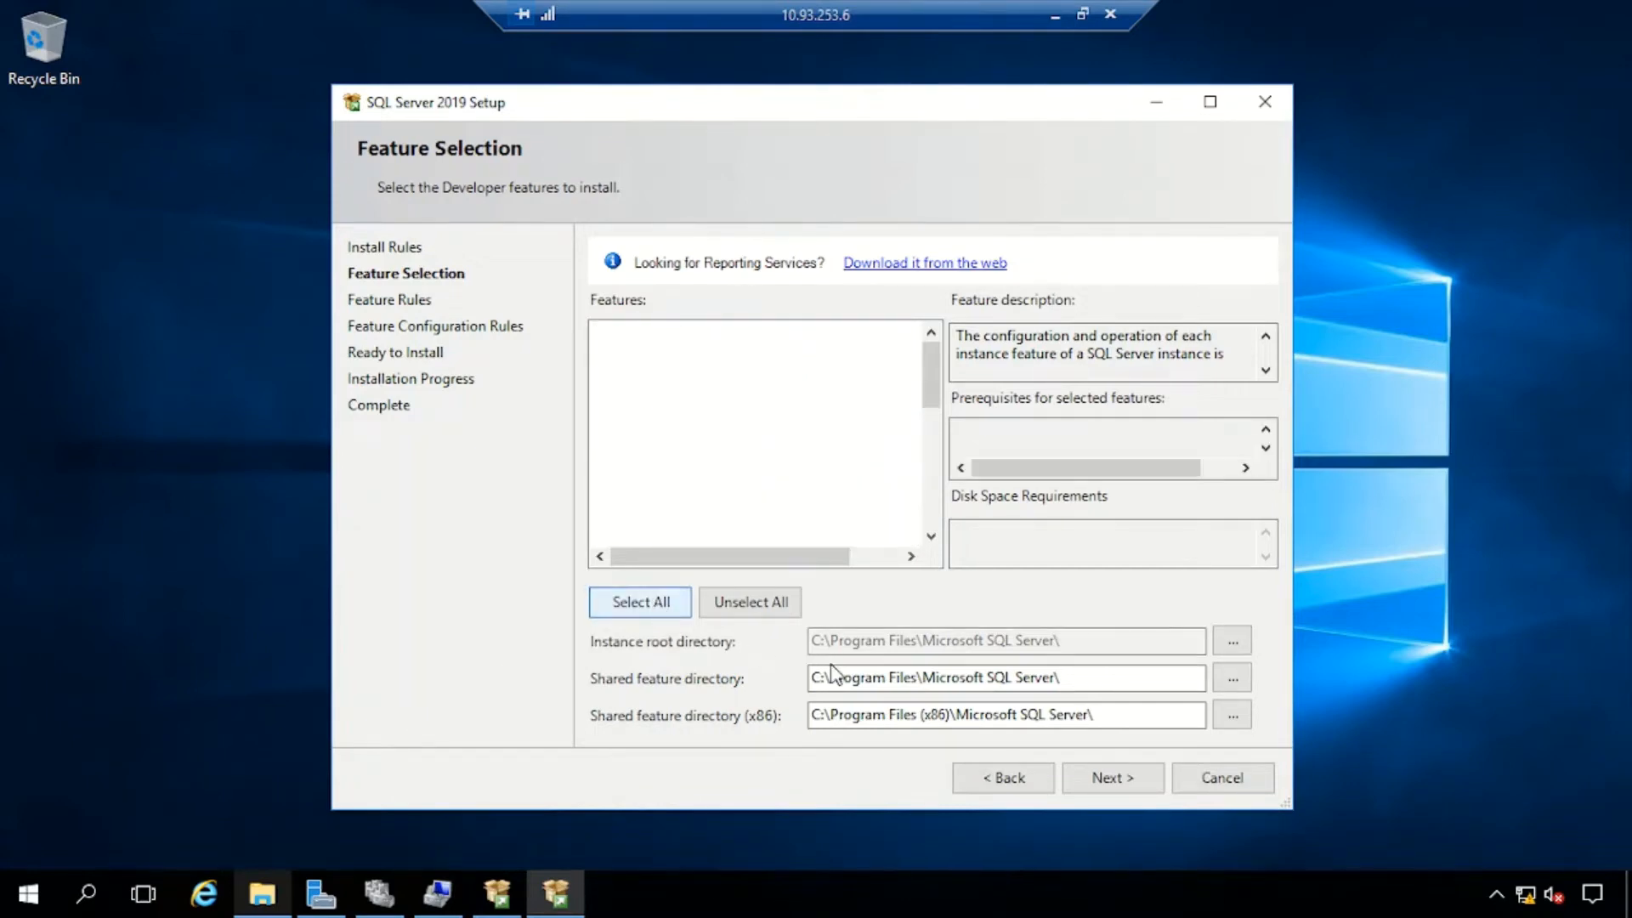
pyautogui.moveTo(822, 642); pyautogui.dragTo(791, 715)
pyautogui.write('D')
pyautogui.write('D')
pyautogui.write('D')
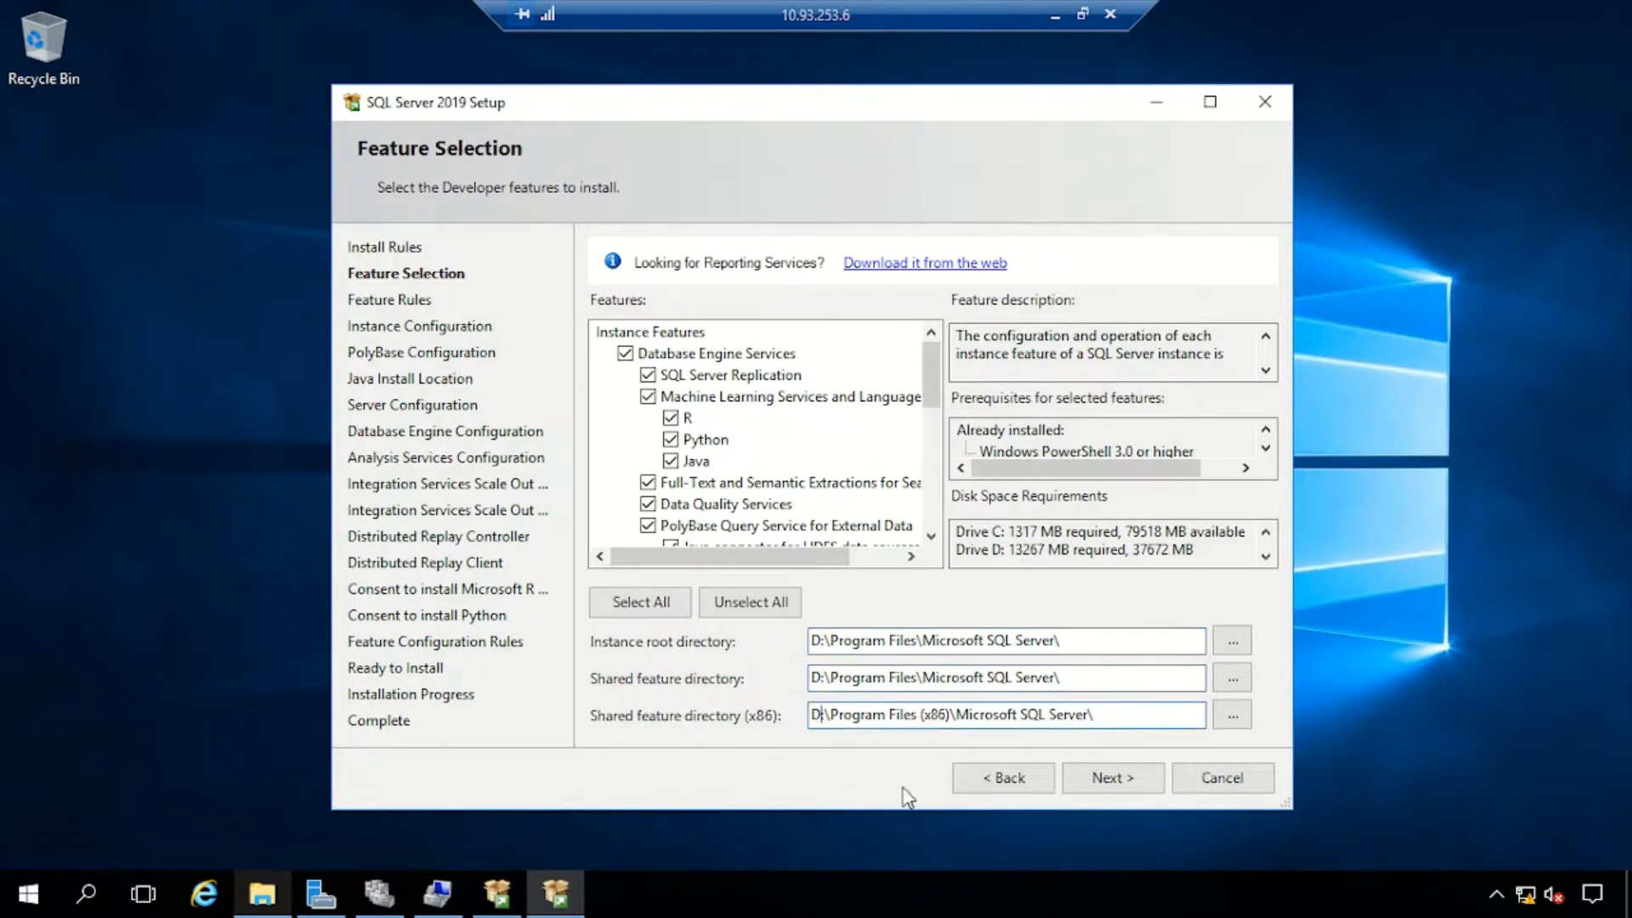
pyautogui.click(1101, 777)
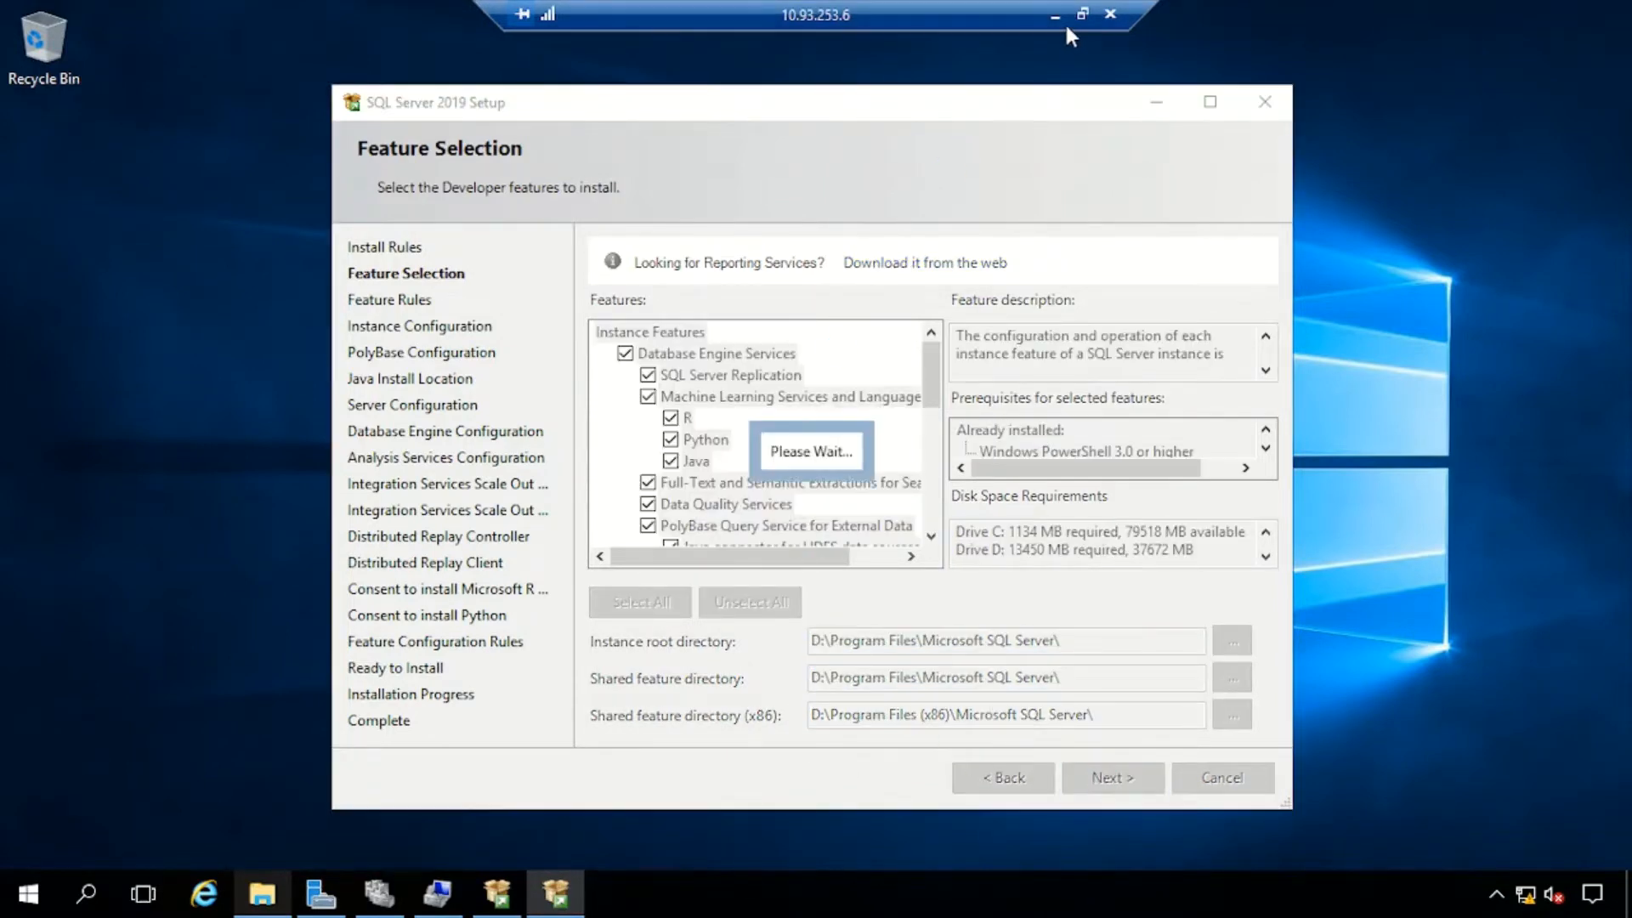
# Return to the 10.93.253.5 session at Instance Configuration.
pyautogui.click(1056, 17)
pyautogui.moveTo(384, 899)
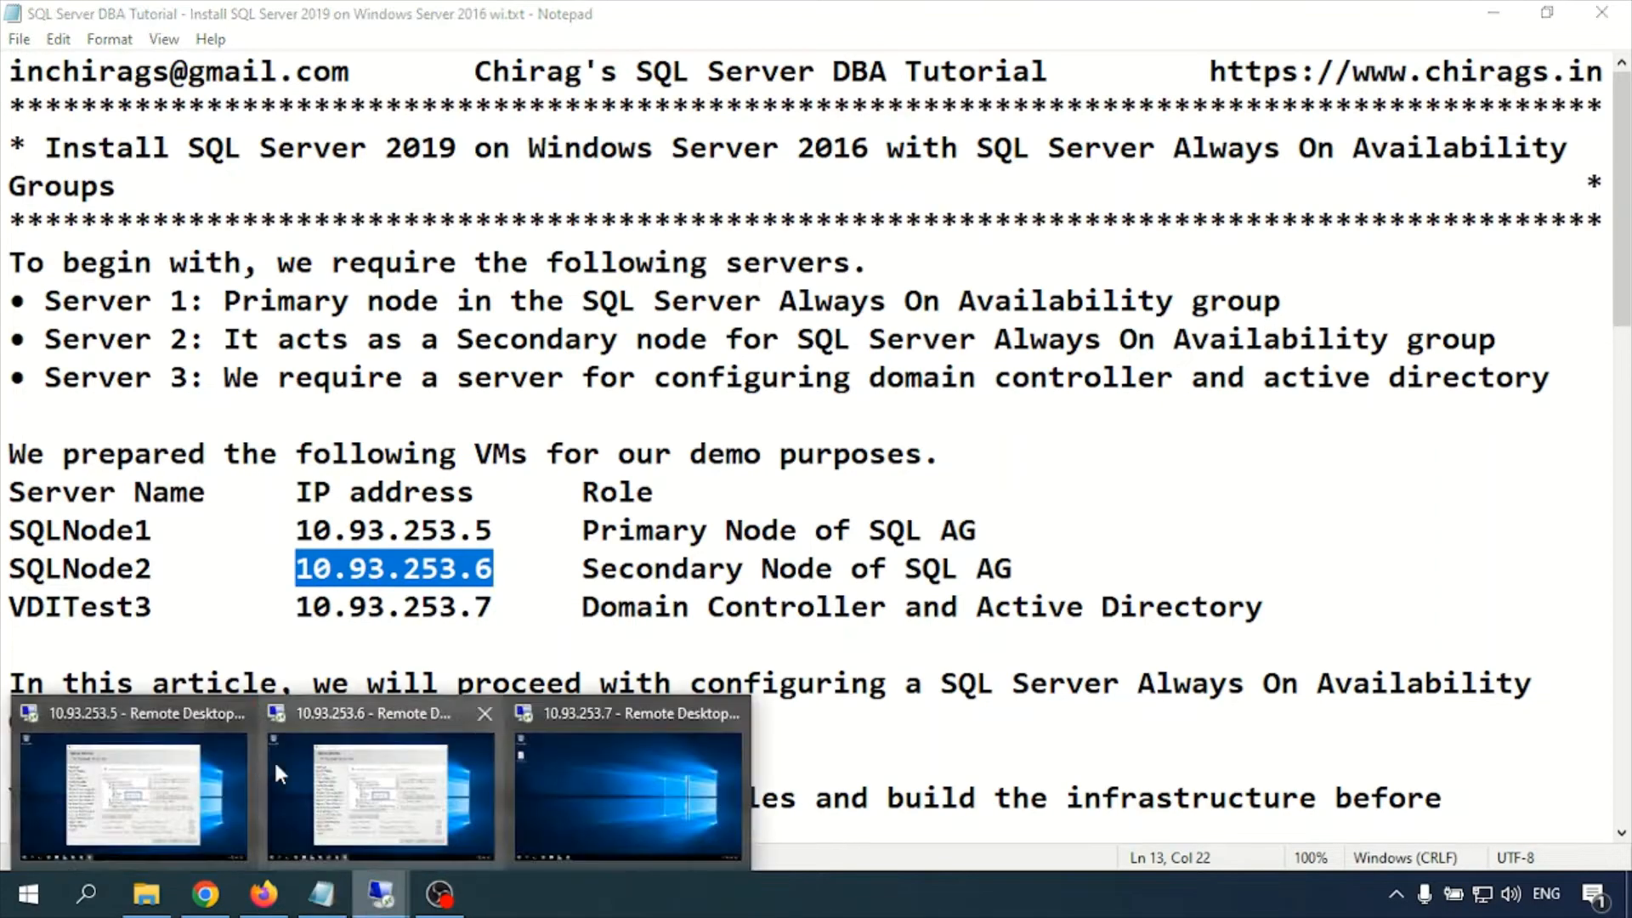
pyautogui.click(156, 762)
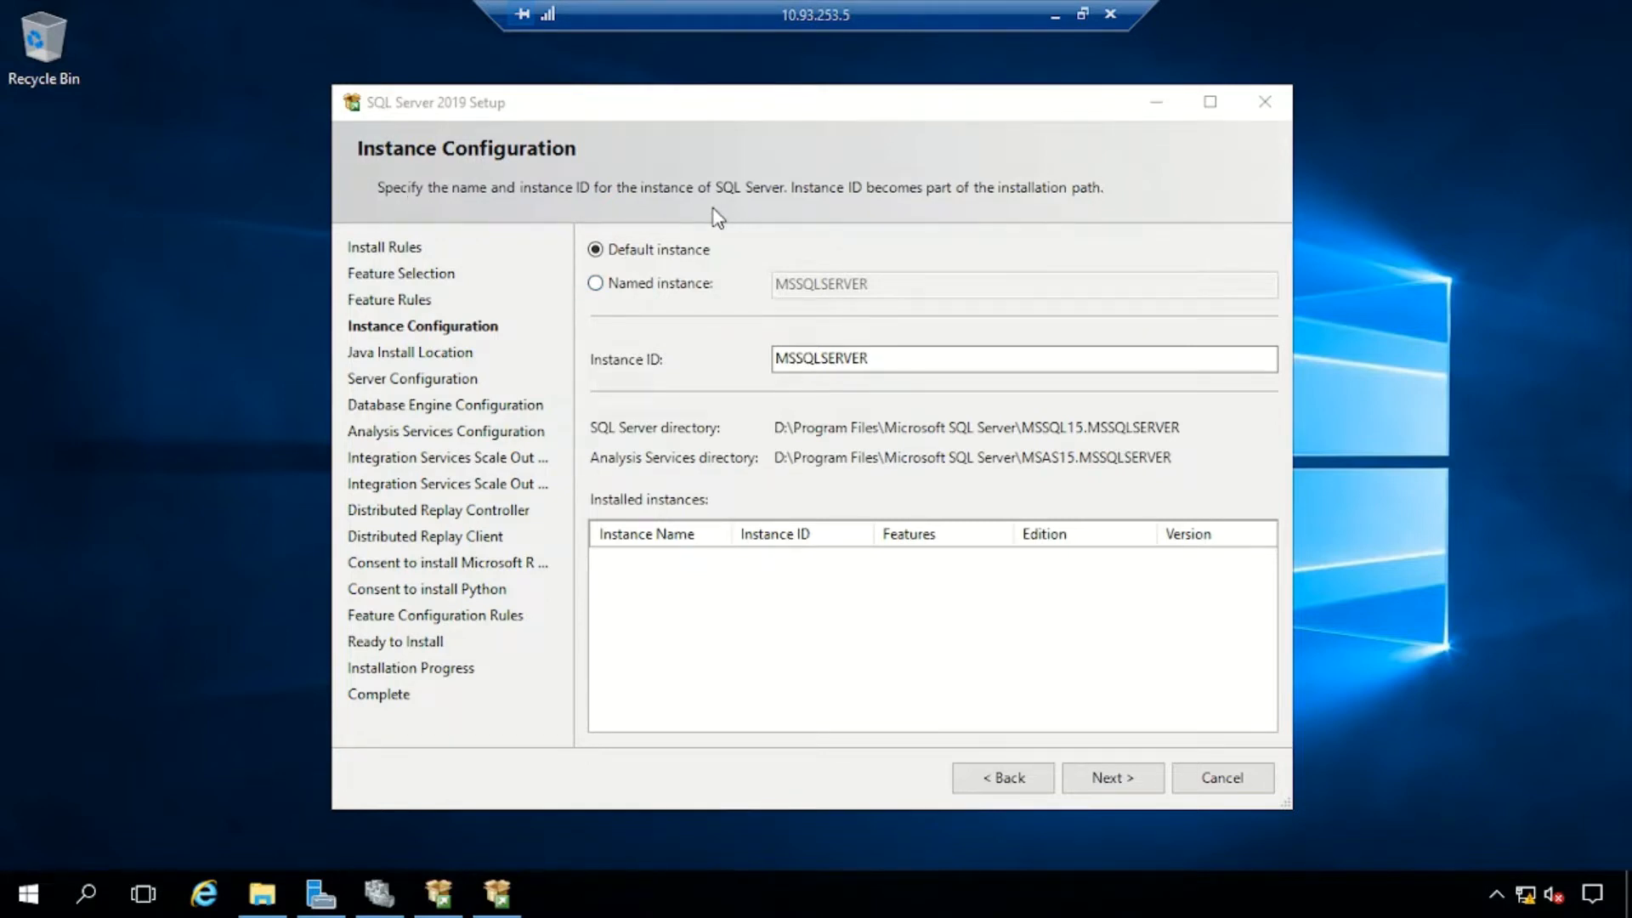
# Configure named instance INST1 with instance ID INST1 on 10.93.253.5, then continue.
pyautogui.click(633, 287)
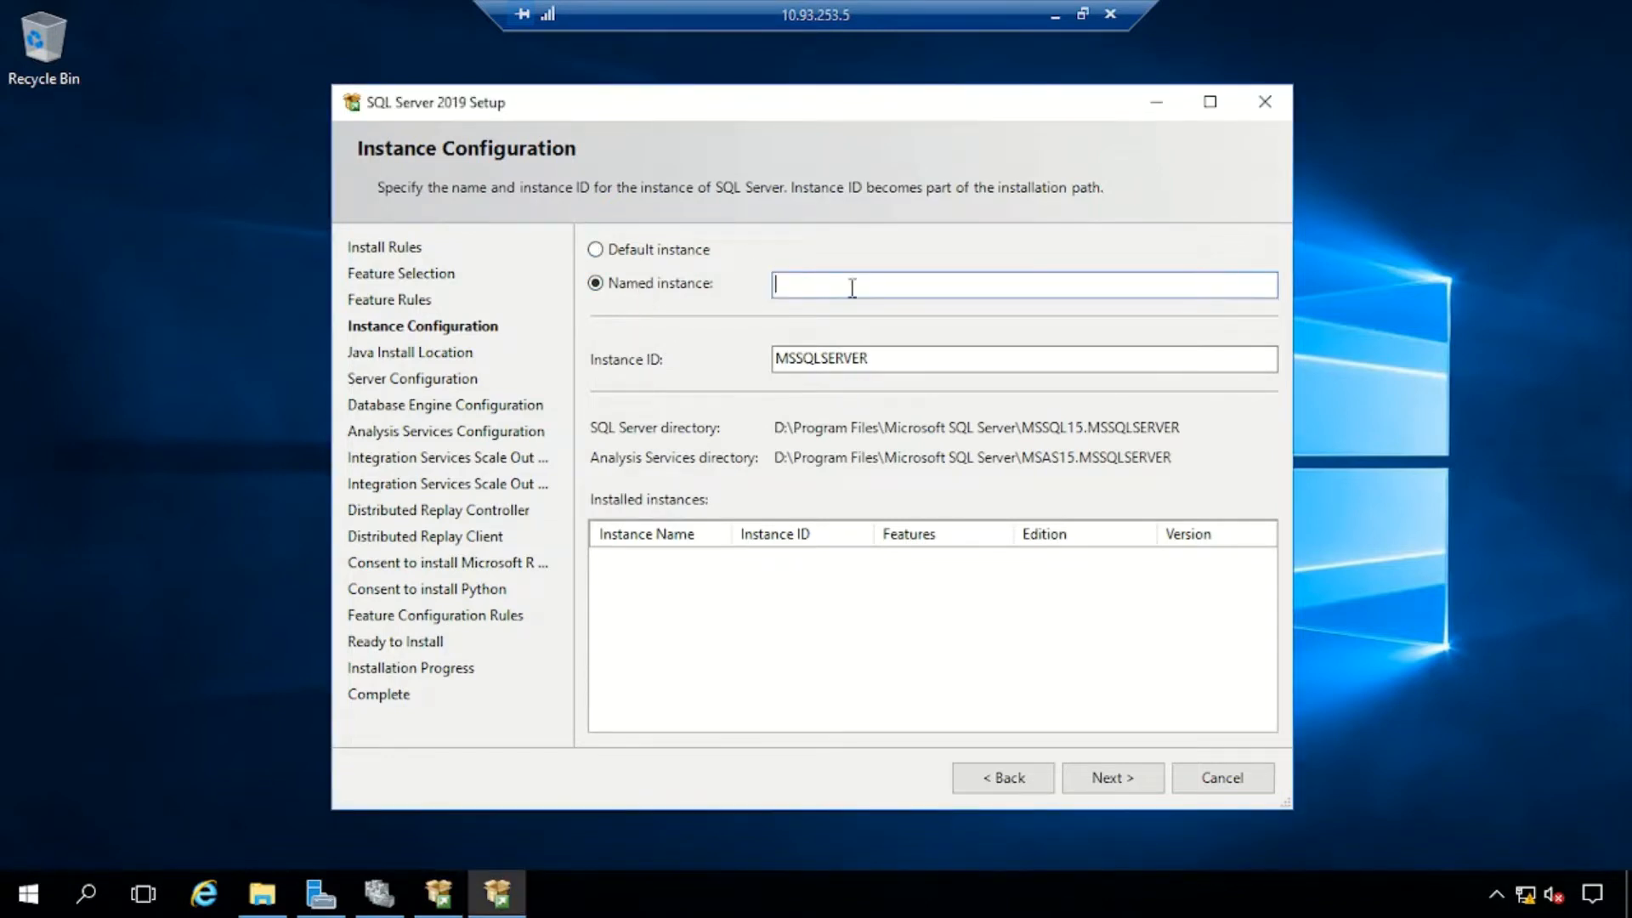
pyautogui.write('INST1')
pyautogui.click(897, 360)
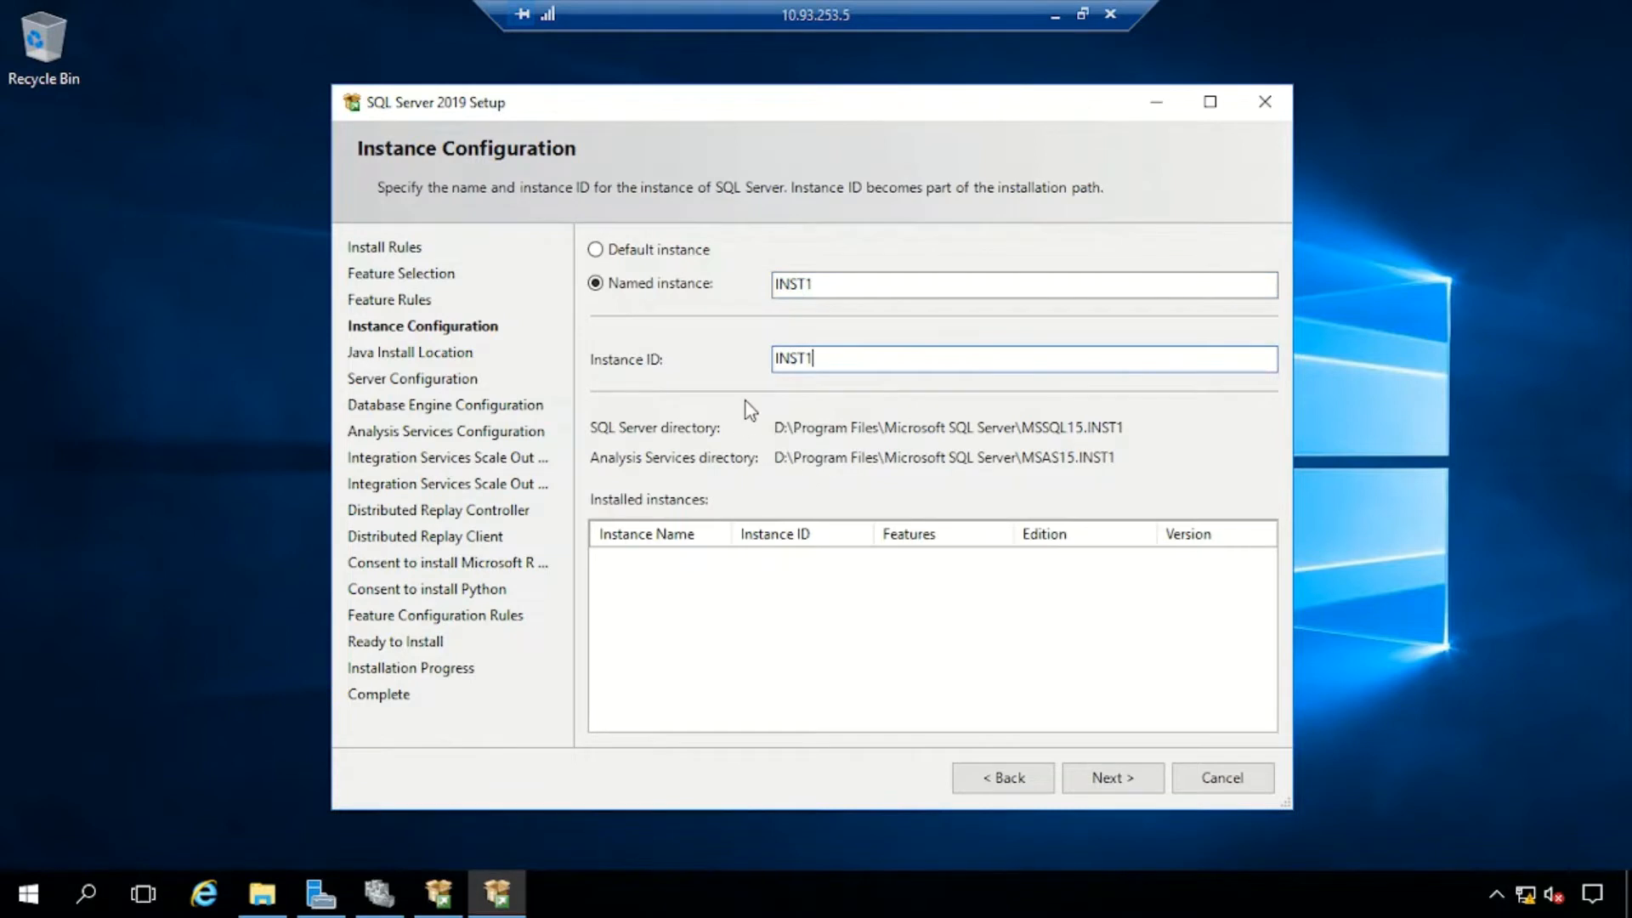
pyautogui.click(1097, 779)
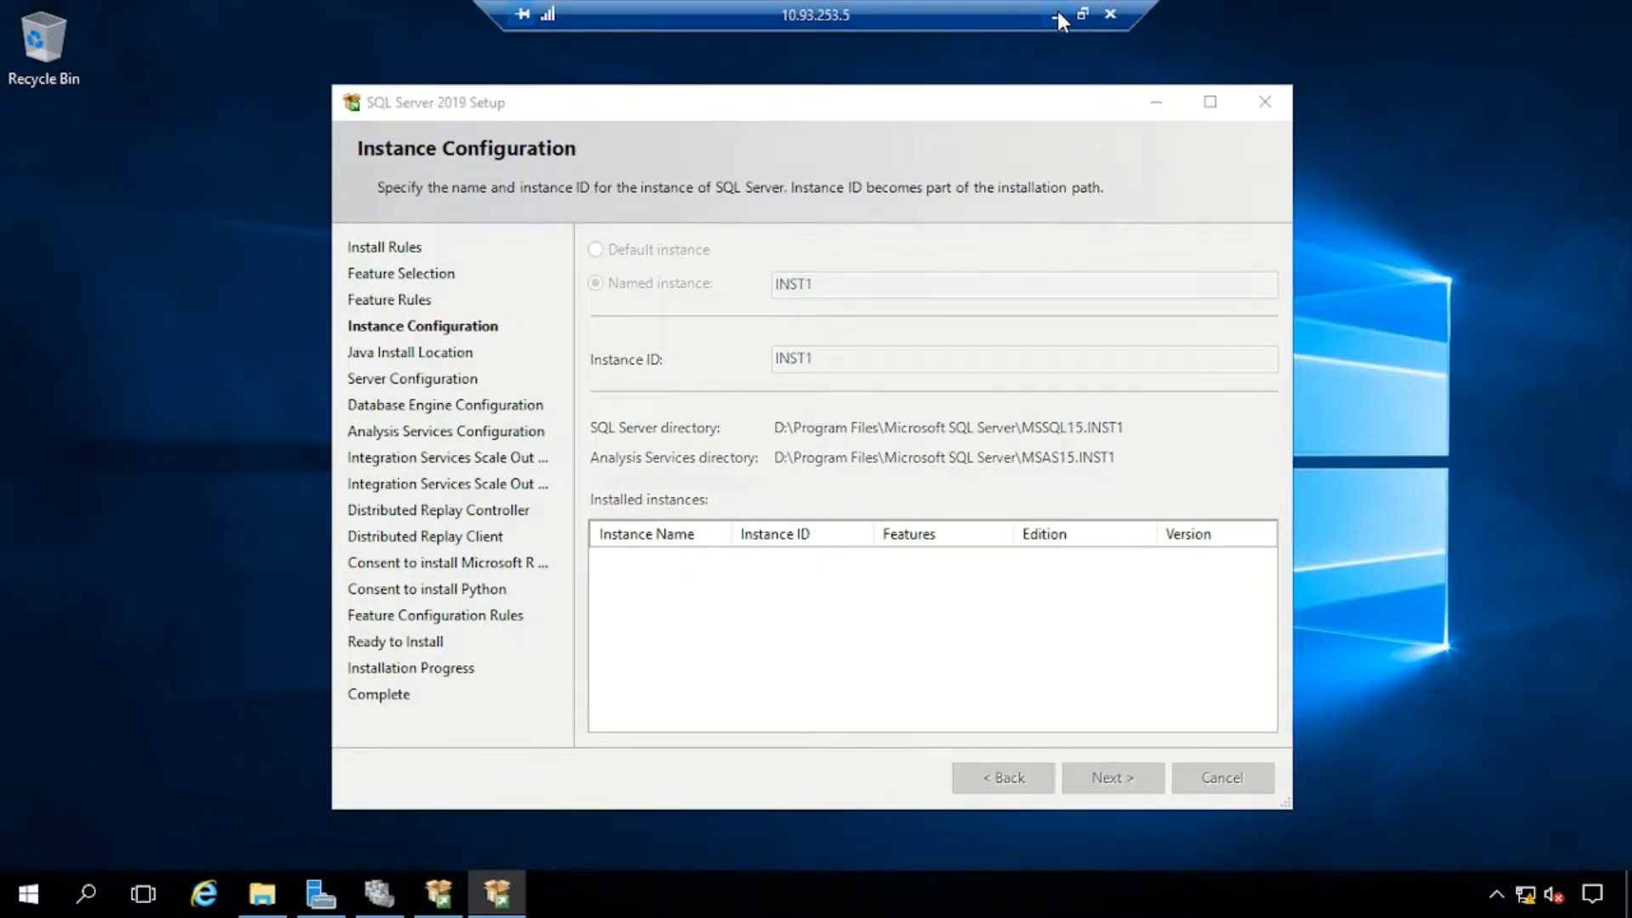
pyautogui.click(1056, 15)
# On 10.93.253.6, choose Named instance INST1 and continue.
pyautogui.click(375, 899)
pyautogui.click(379, 819)
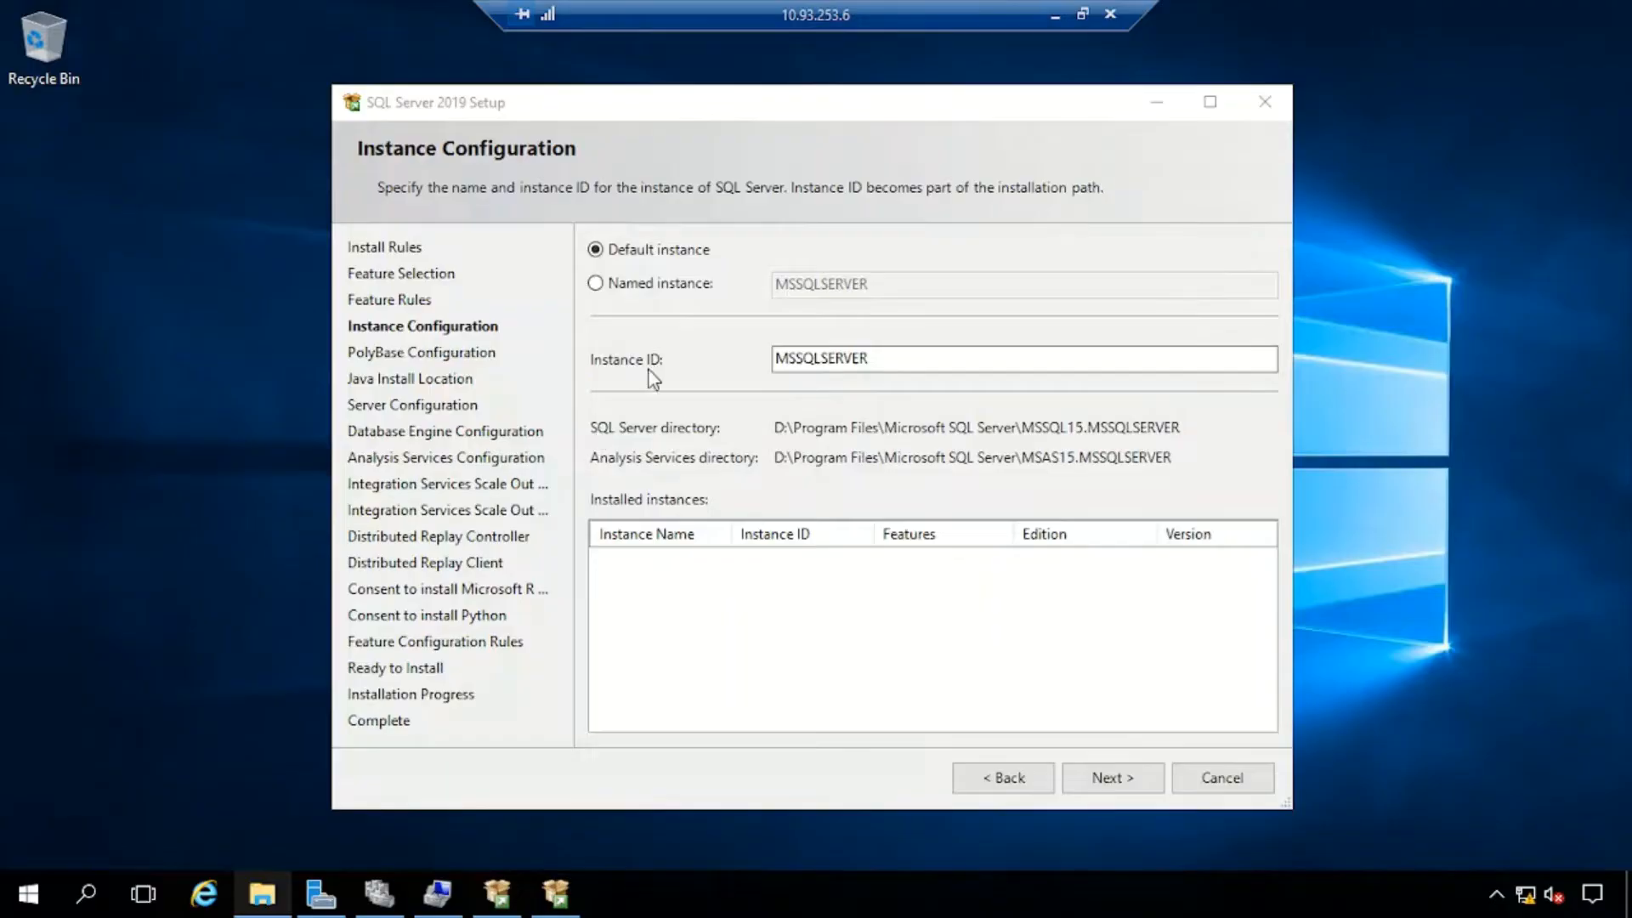
pyautogui.click(675, 283)
pyautogui.click(880, 290)
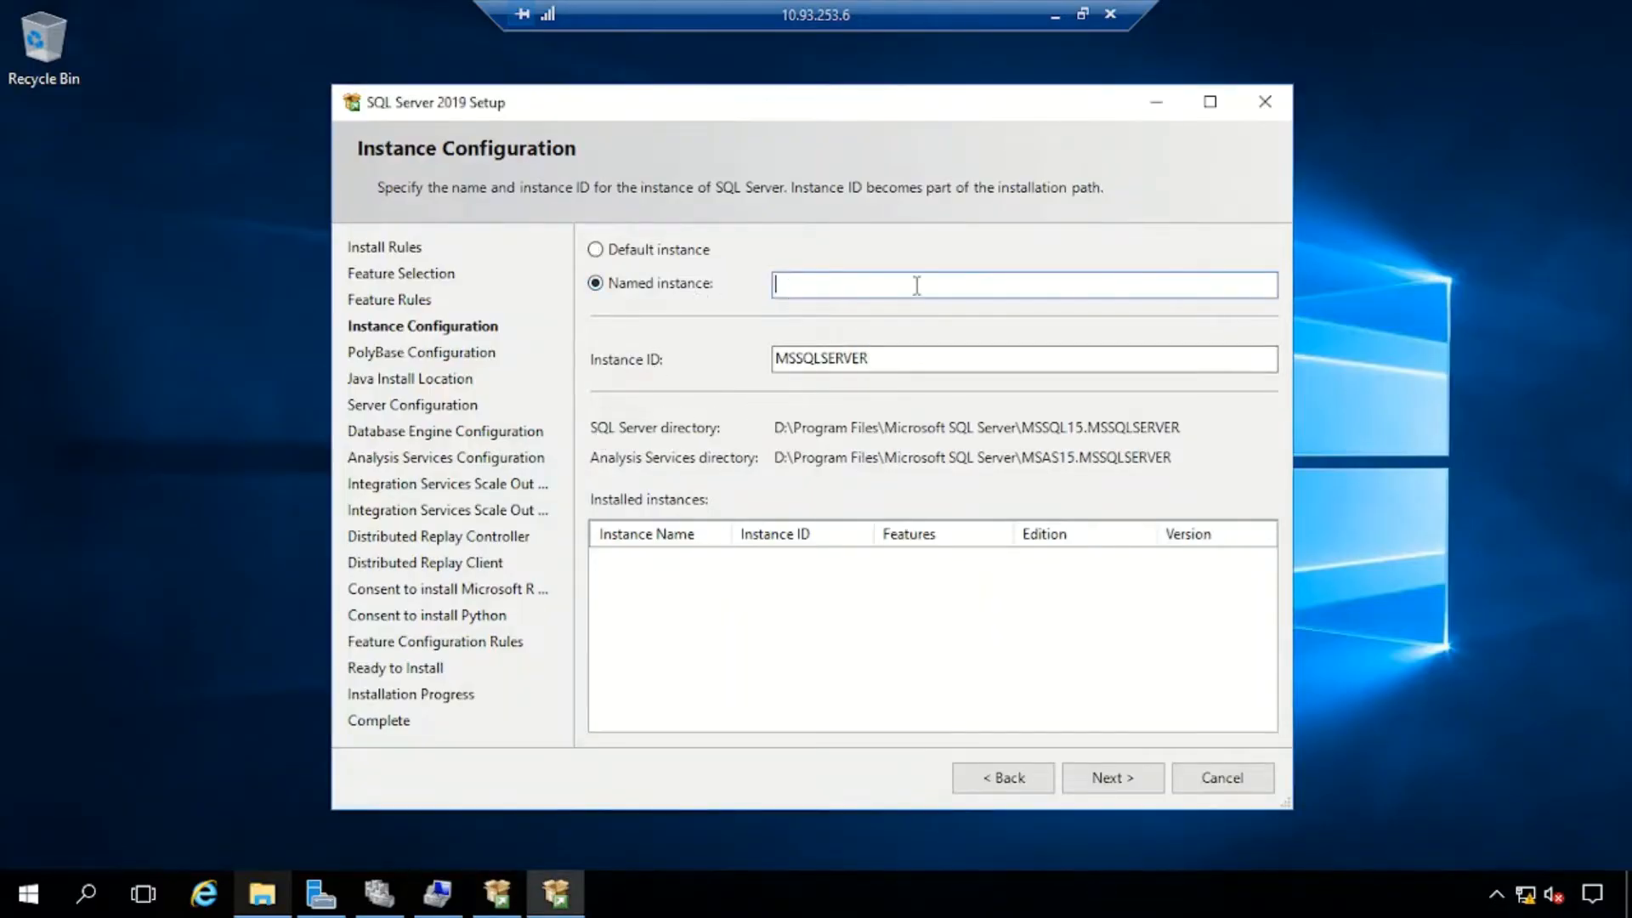
pyautogui.write('INST1')
pyautogui.click(1105, 777)
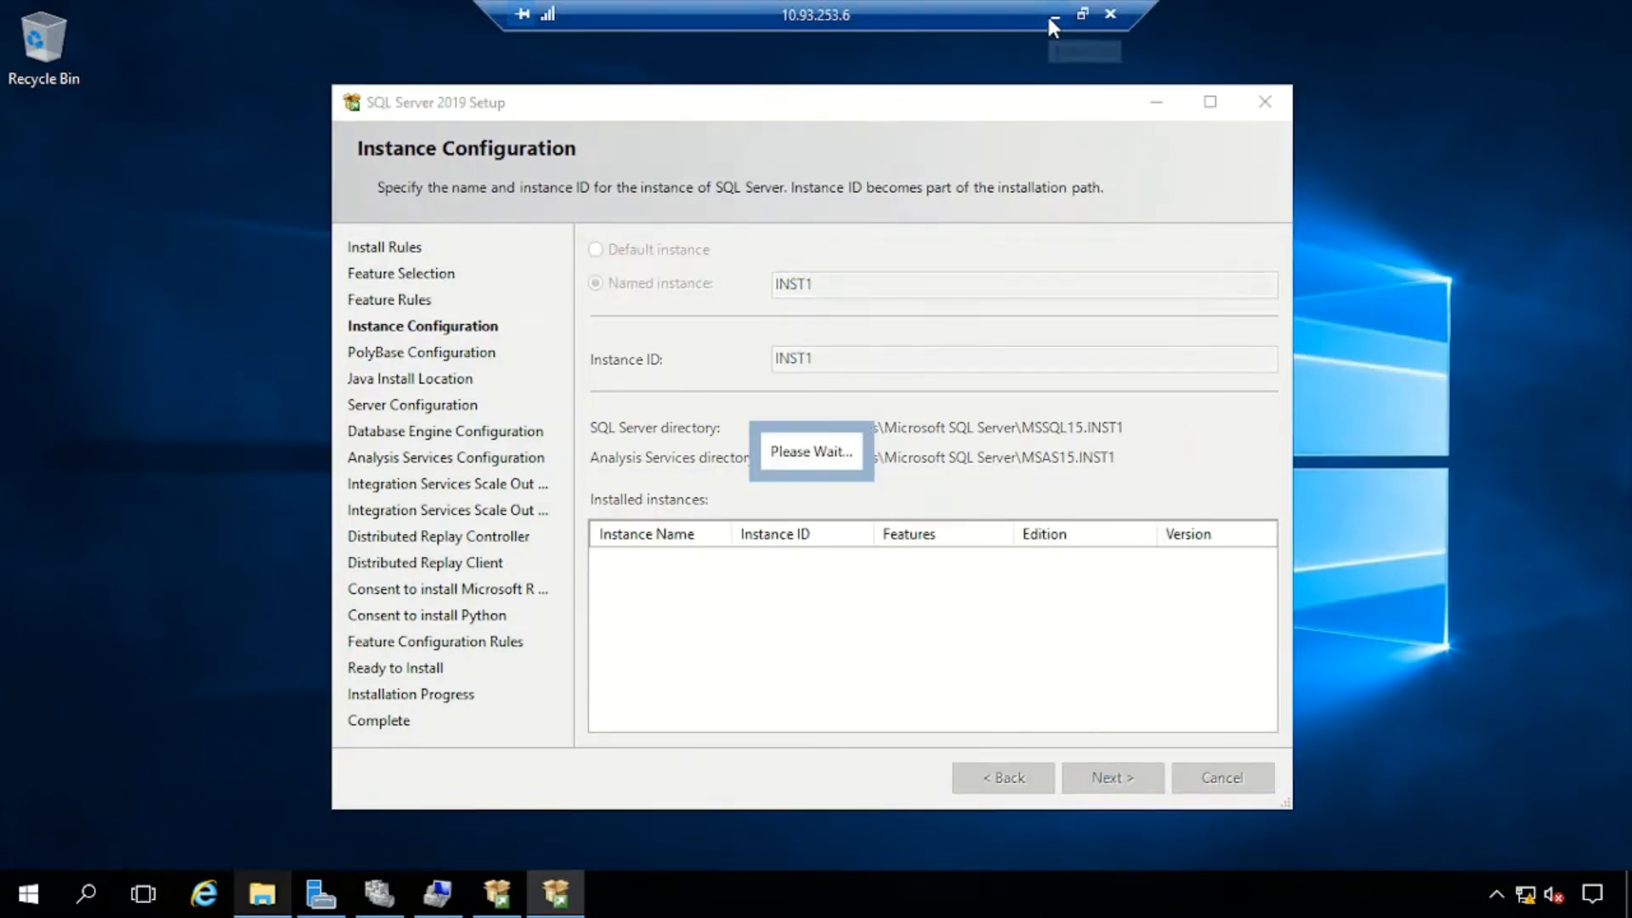
# Return to the 10.93.253.5 session at Java Install Location.
pyautogui.click(1055, 16)
pyautogui.moveTo(382, 905)
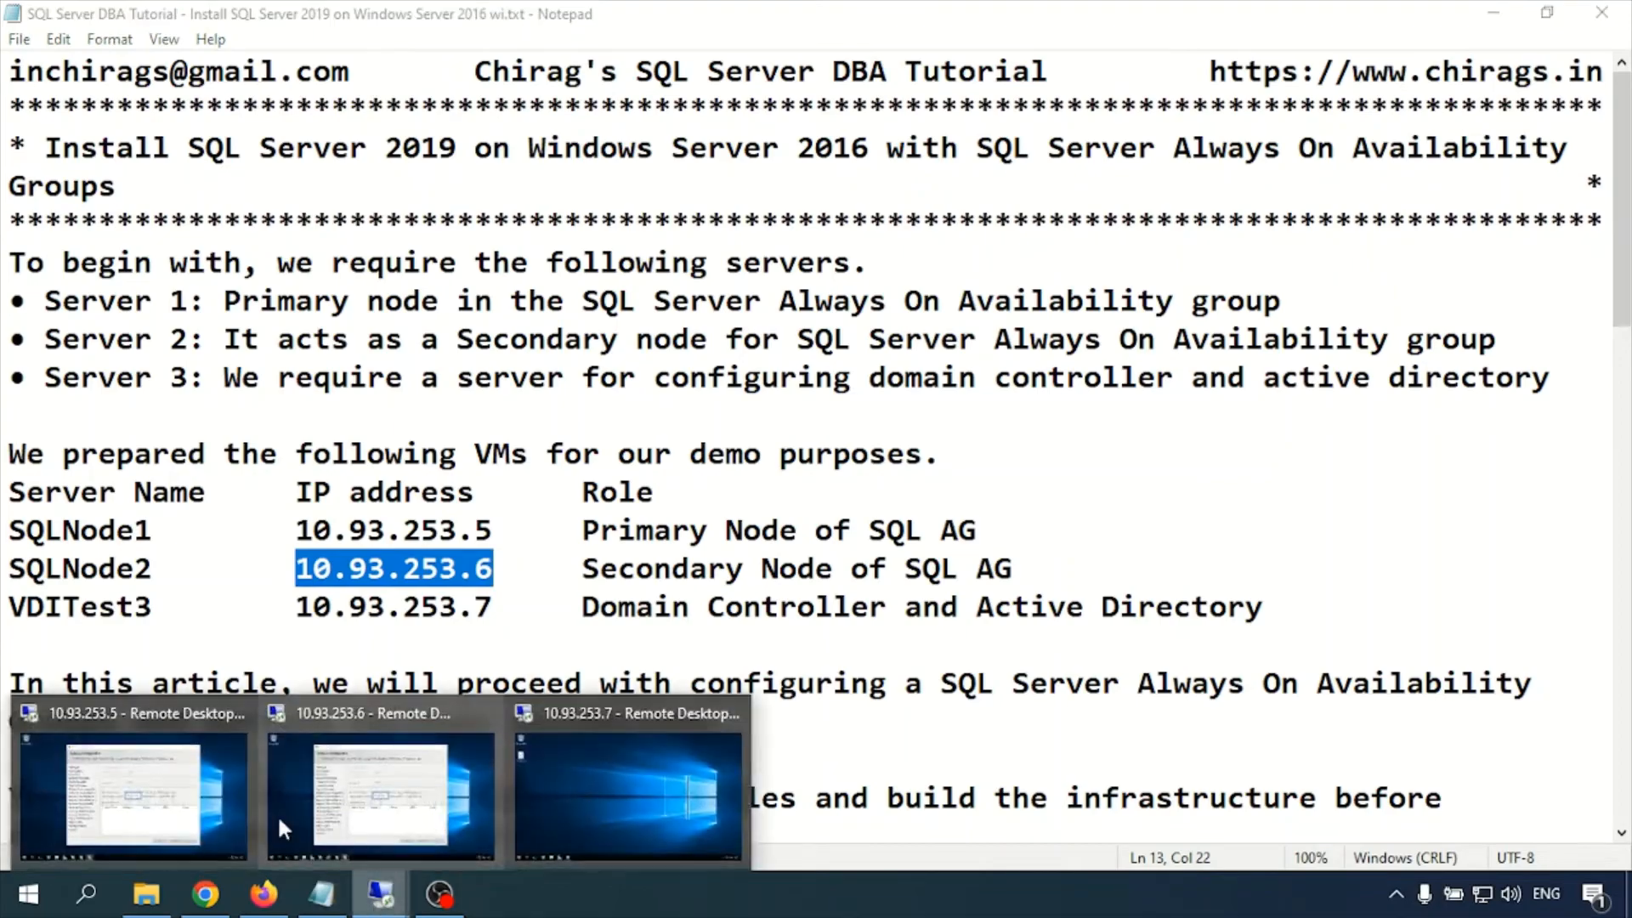
pyautogui.click(375, 786)
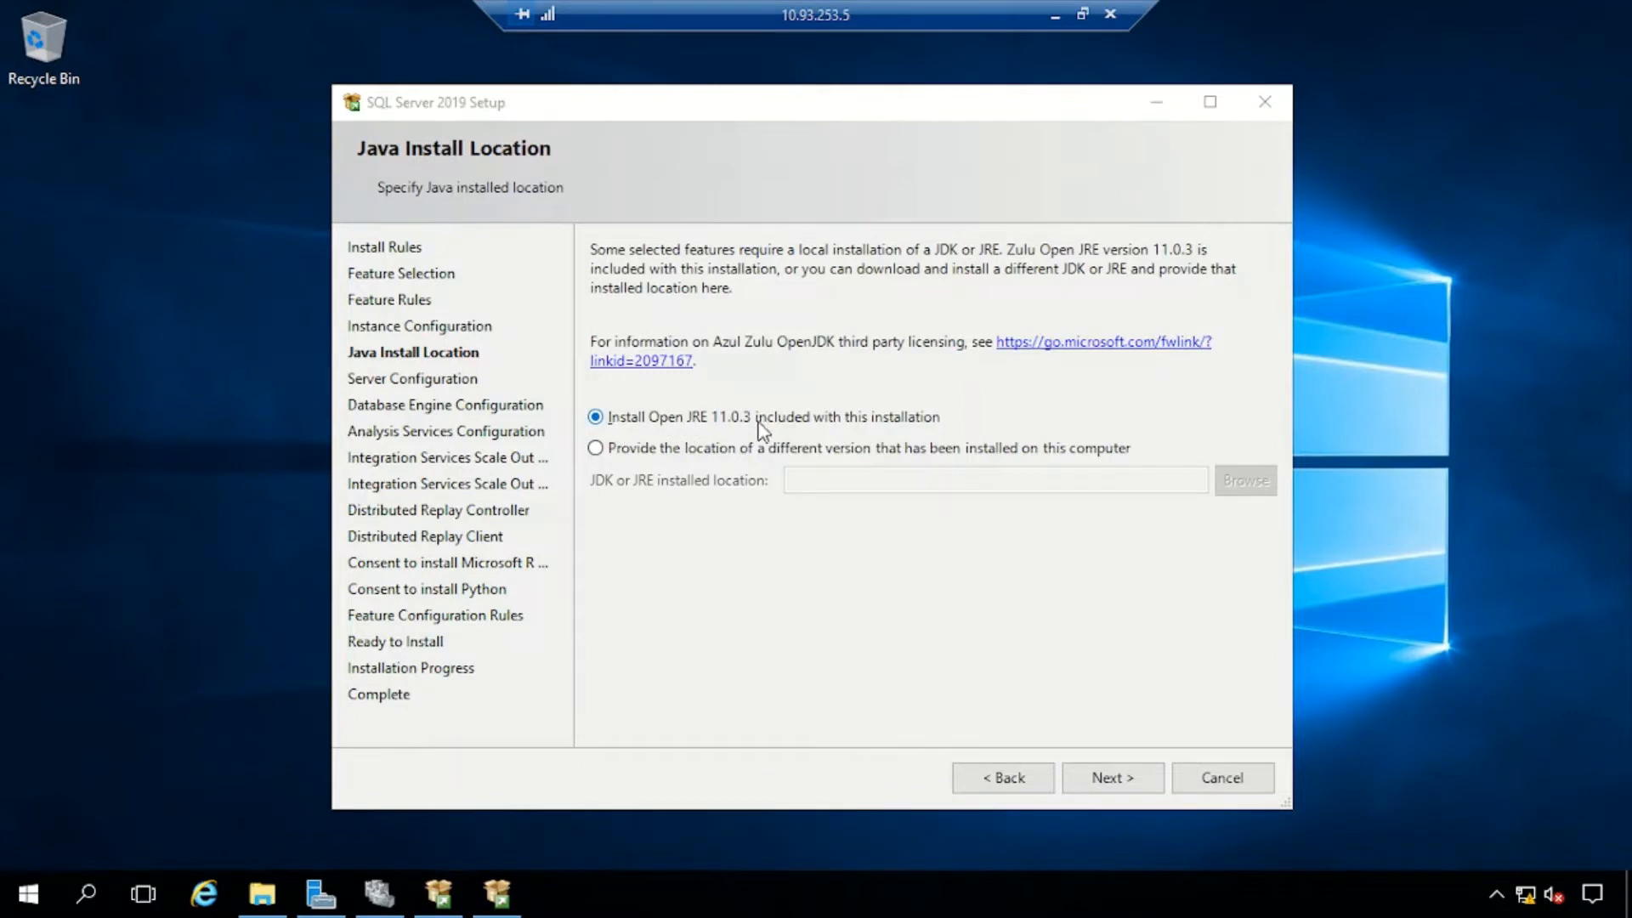
# Keep the bundled Open JRE and set SQL Server Agent startup type to Automatic.
pyautogui.click(1122, 780)
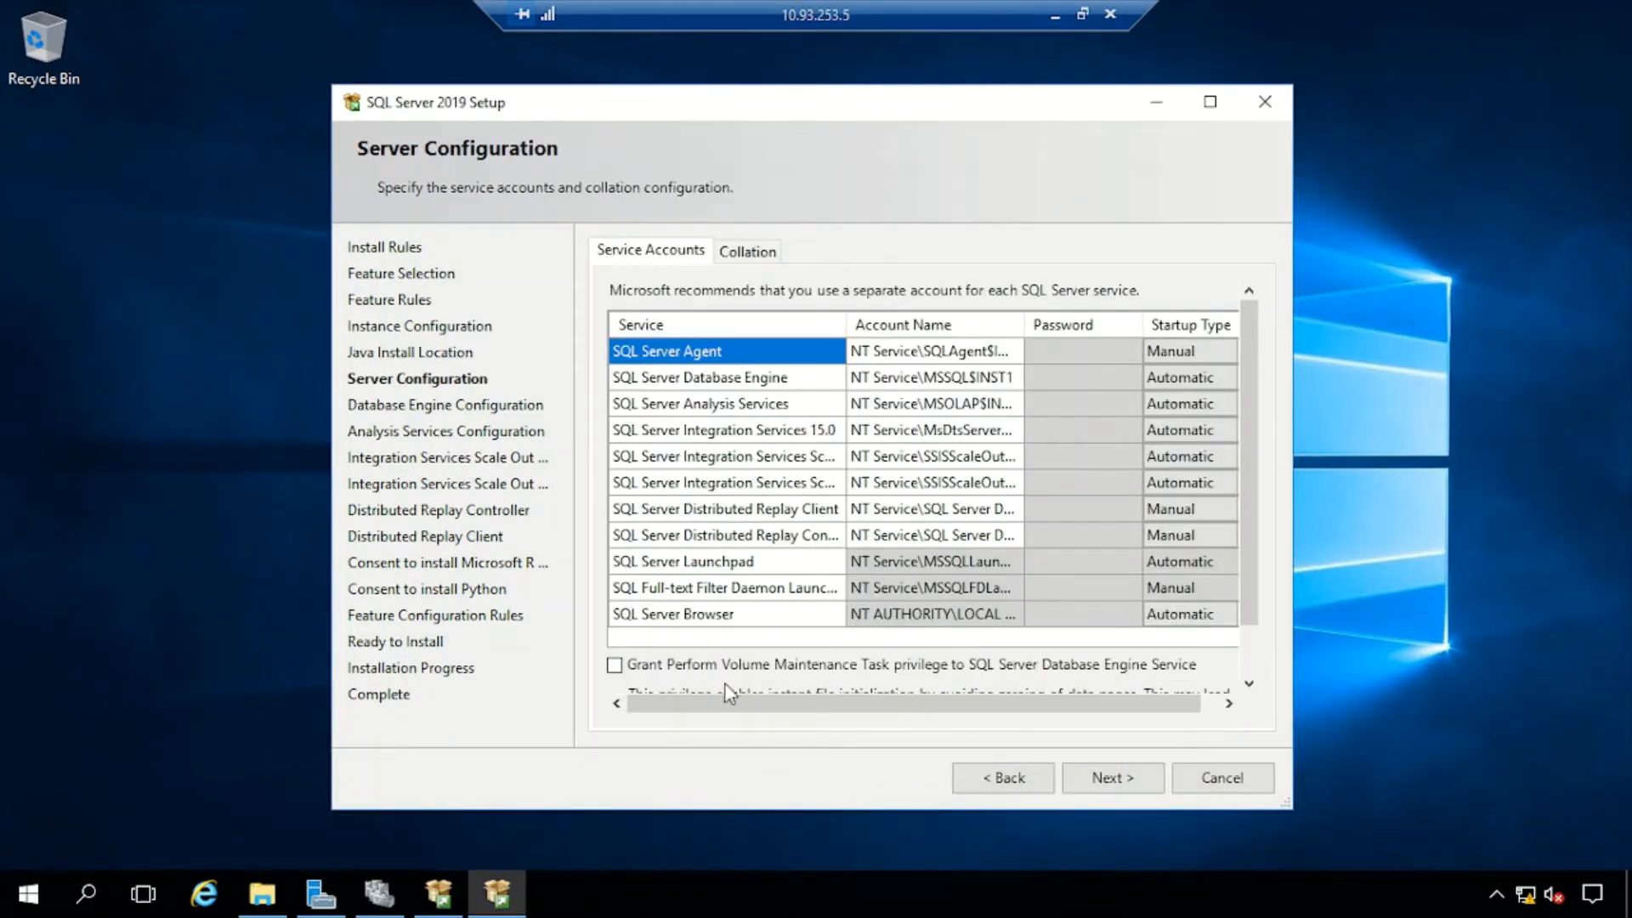
pyautogui.scroll(-1, 712, 671)
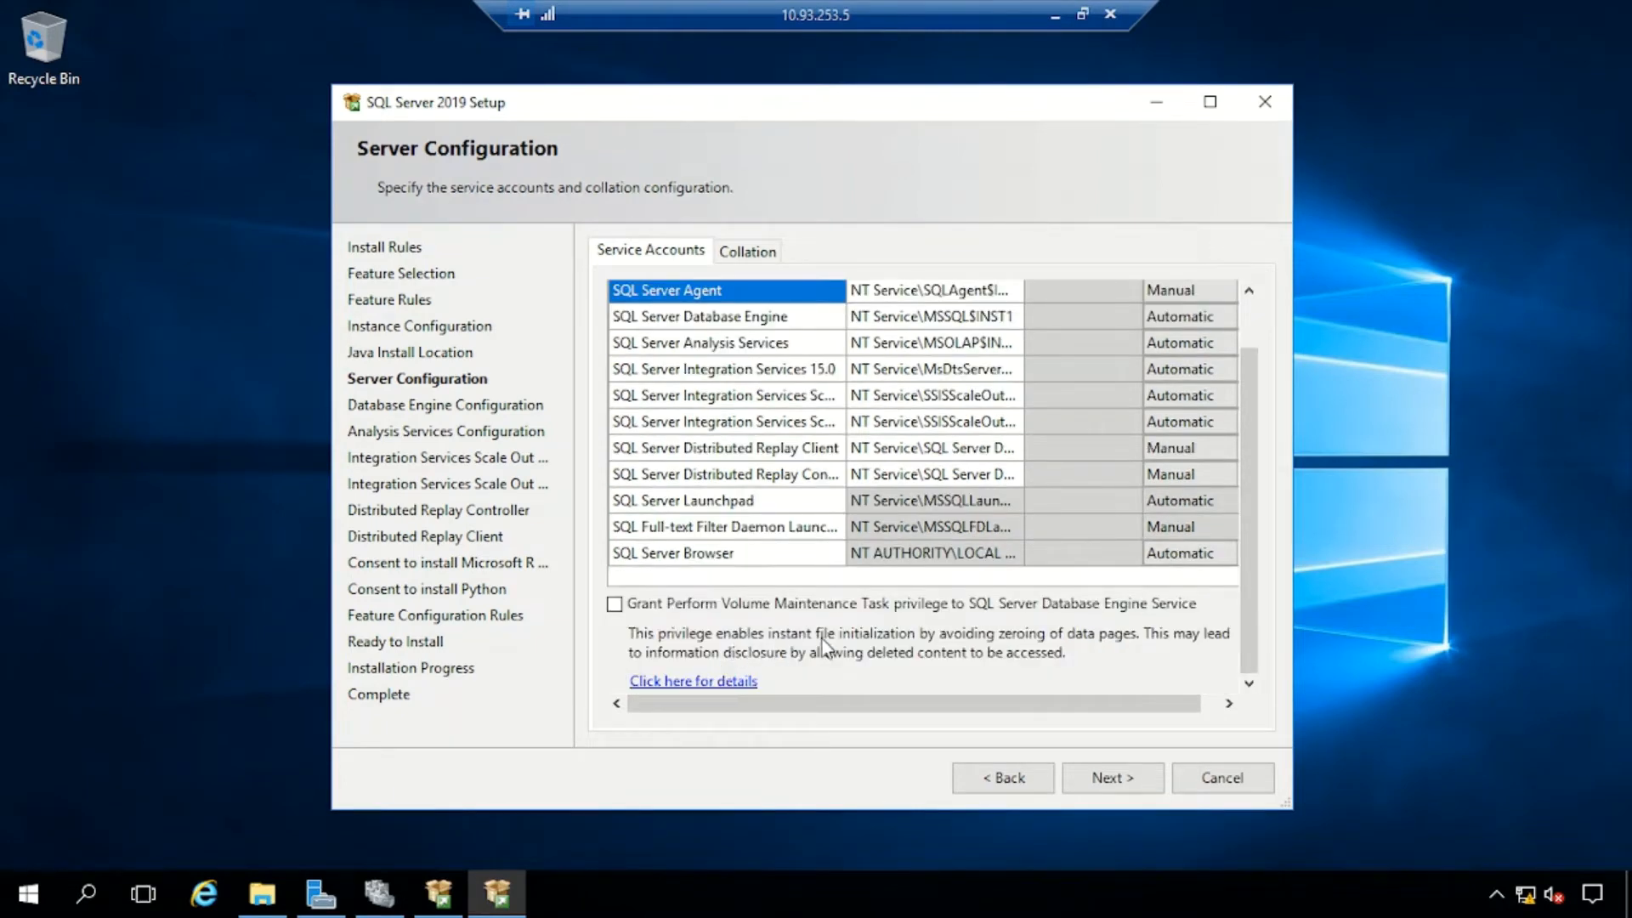
pyautogui.scroll(1, 879, 623)
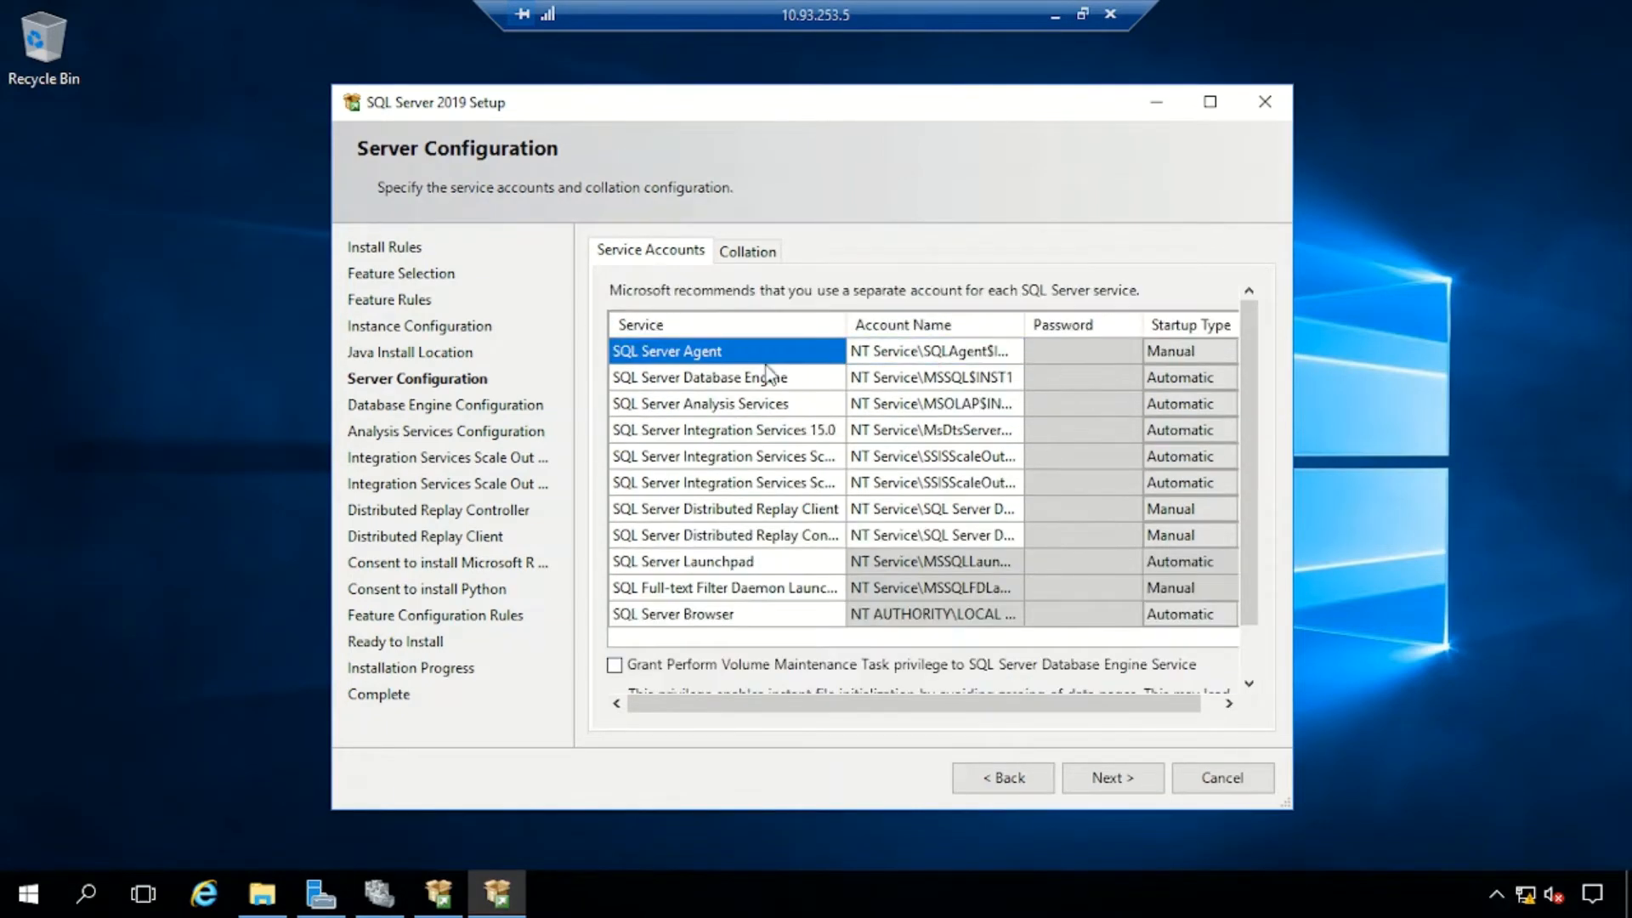
pyautogui.click(1207, 351)
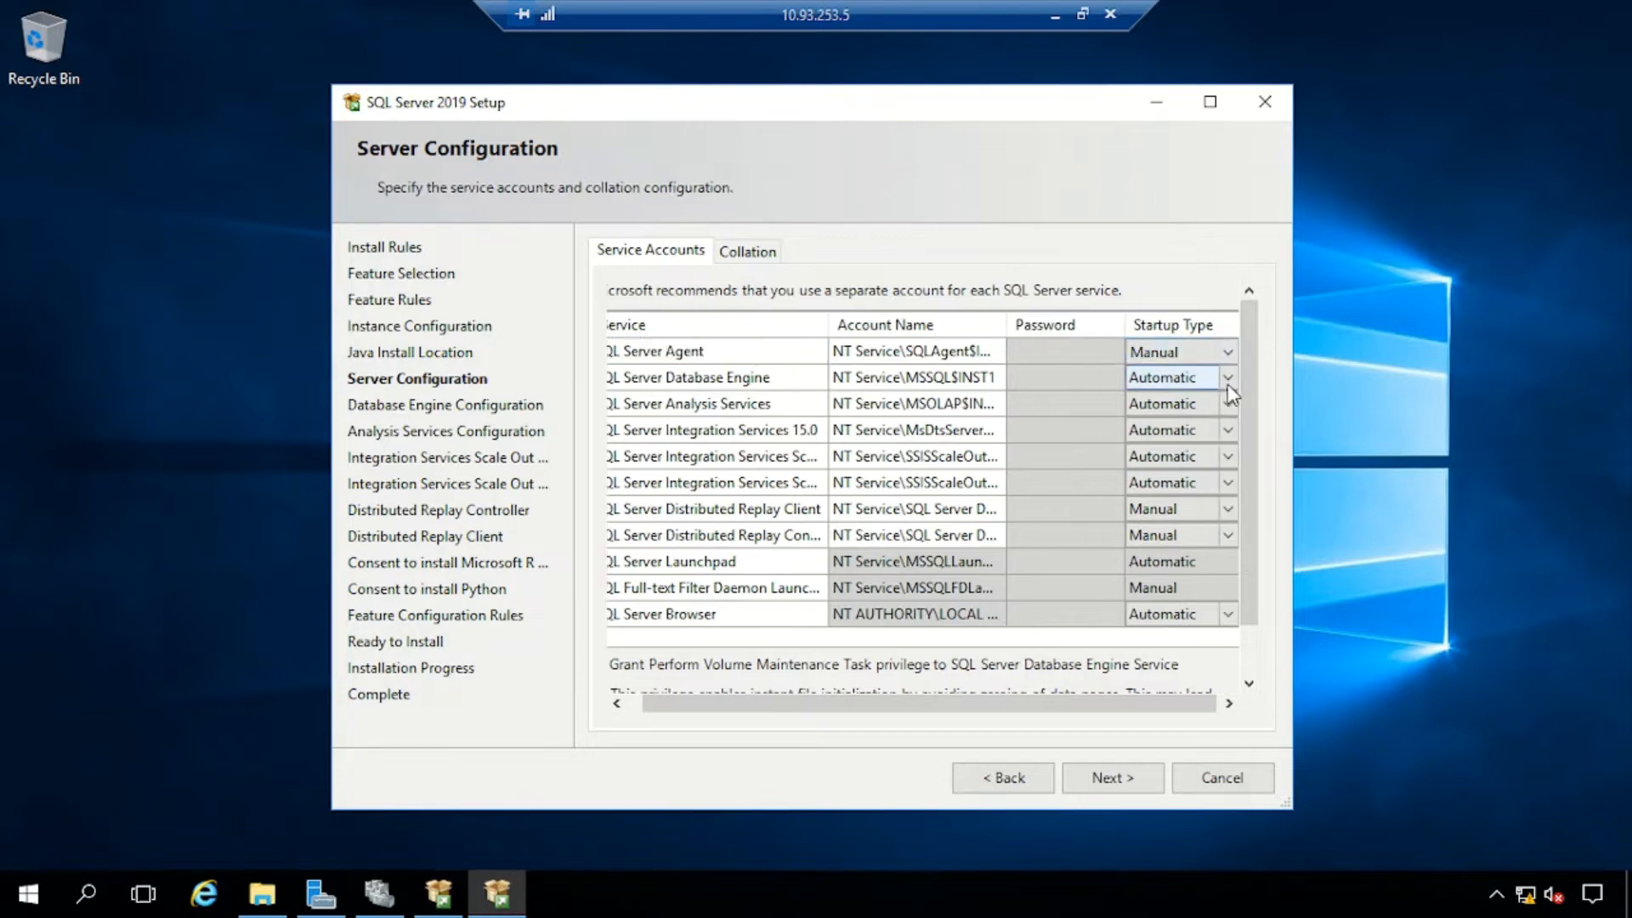
pyautogui.click(1228, 351)
pyautogui.click(1156, 376)
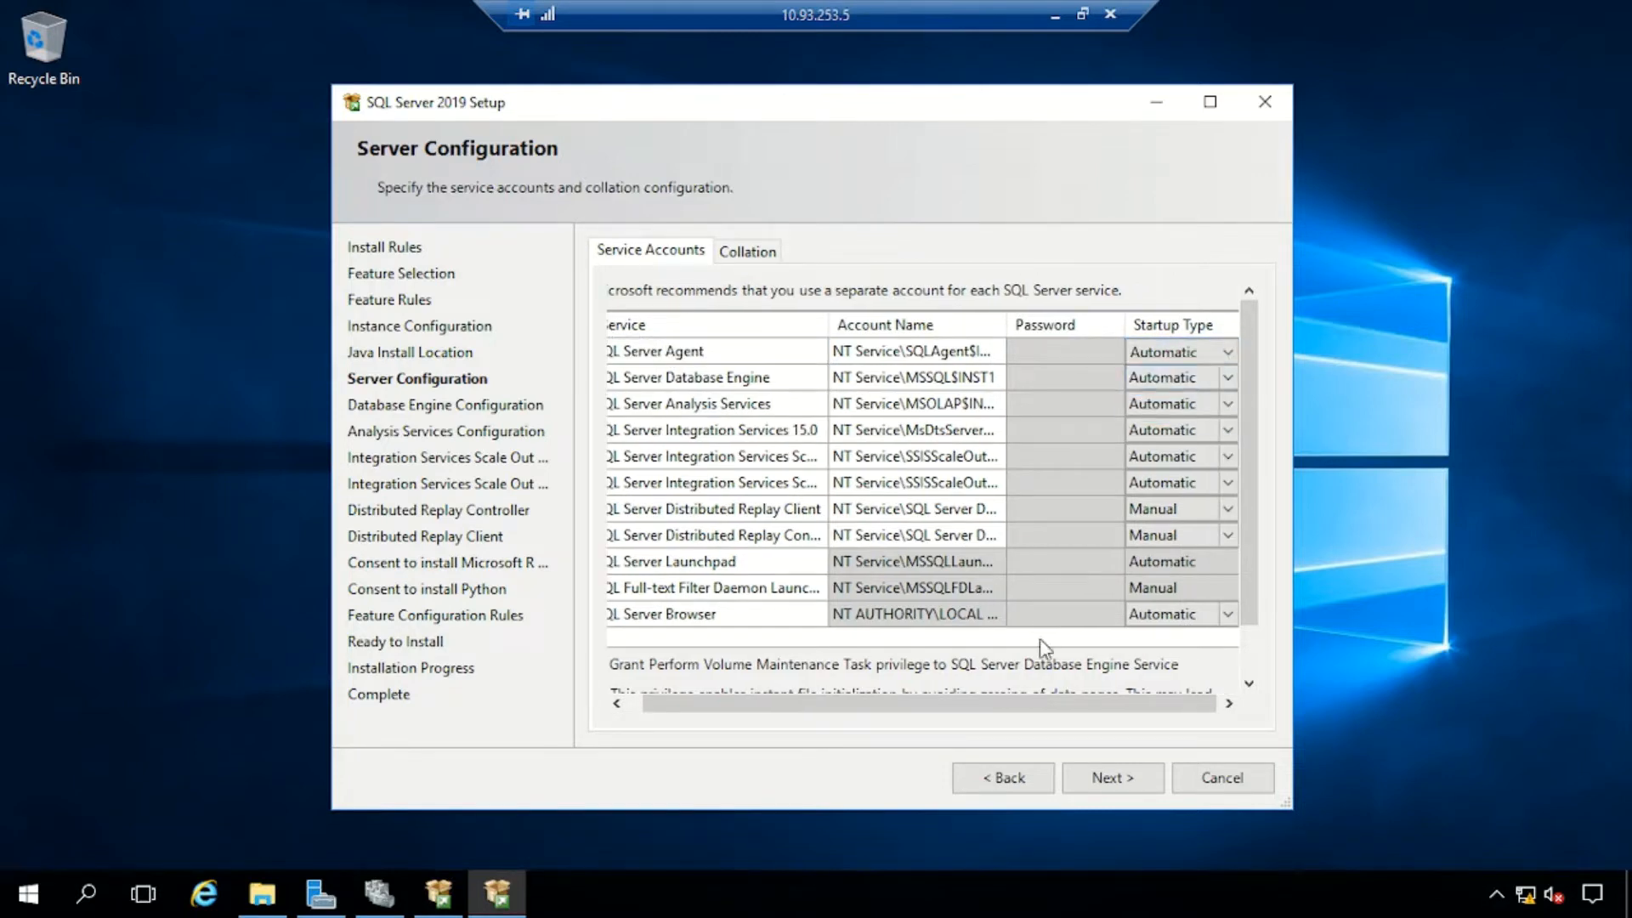
pyautogui.click(1114, 780)
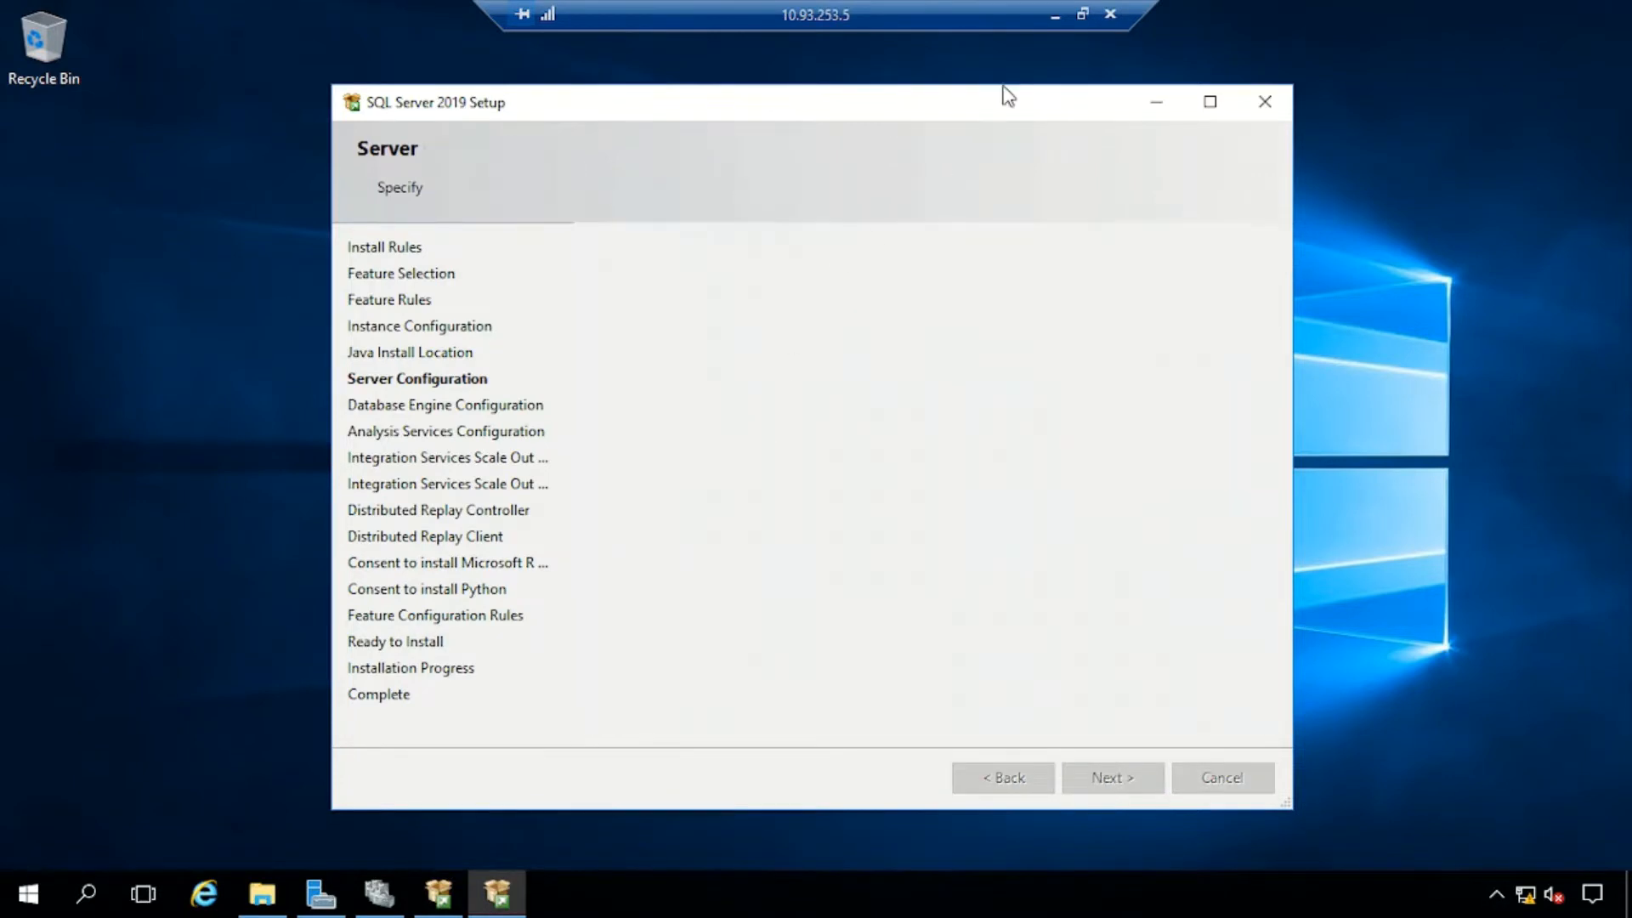
# Switch from the first server to the 10.93.253.6 session.
pyautogui.click(1055, 14)
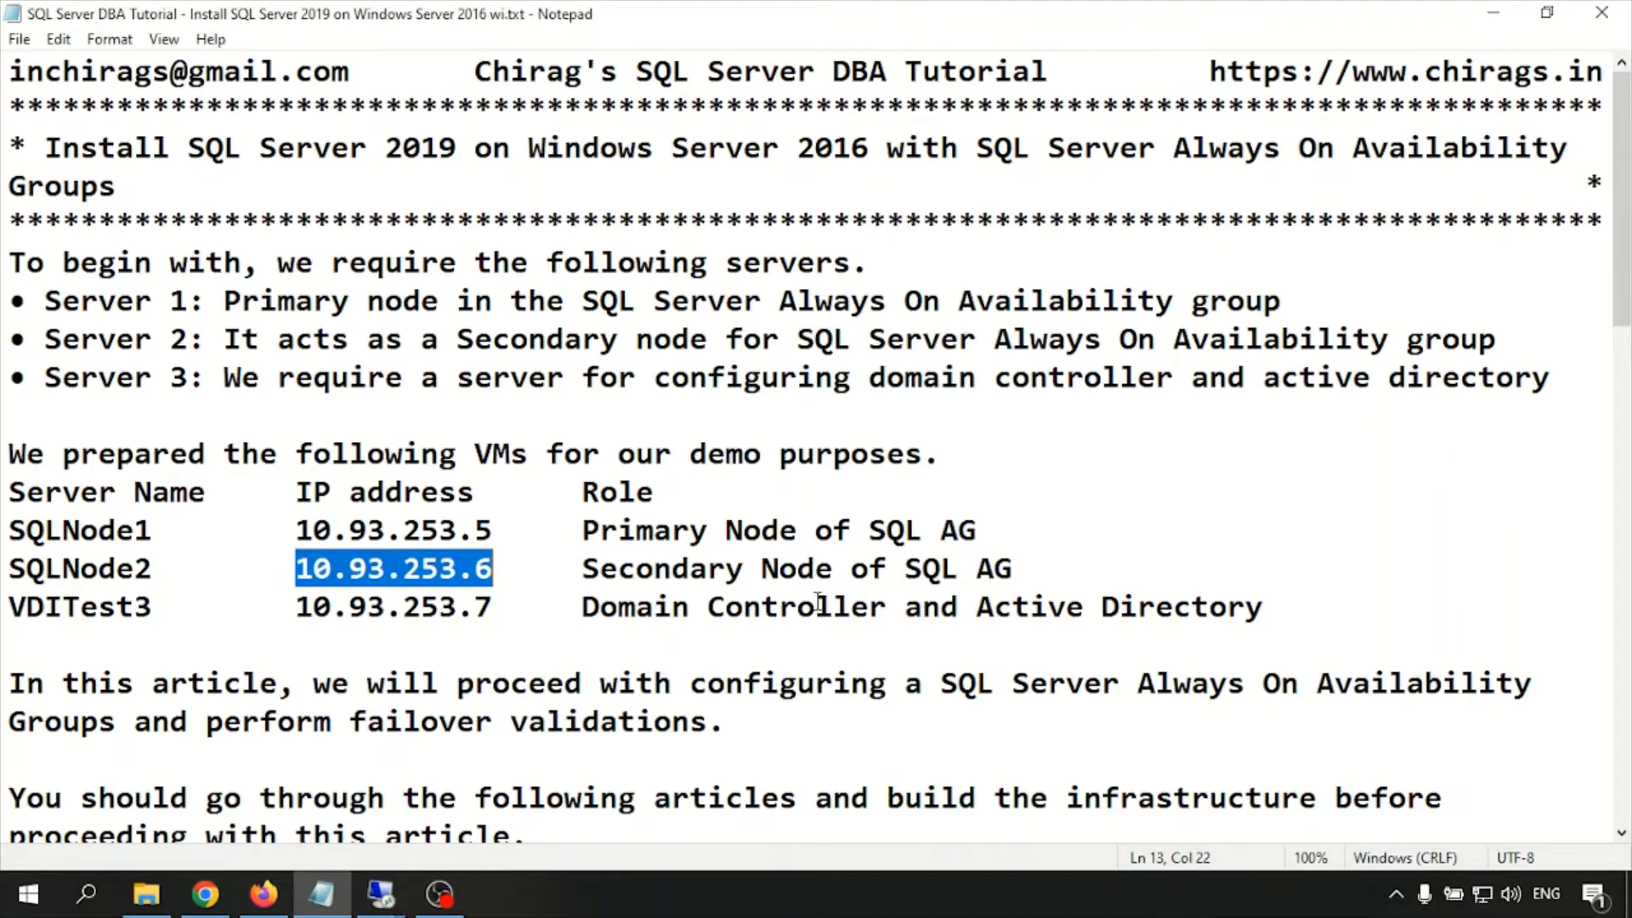
pyautogui.click(381, 894)
pyautogui.click(356, 797)
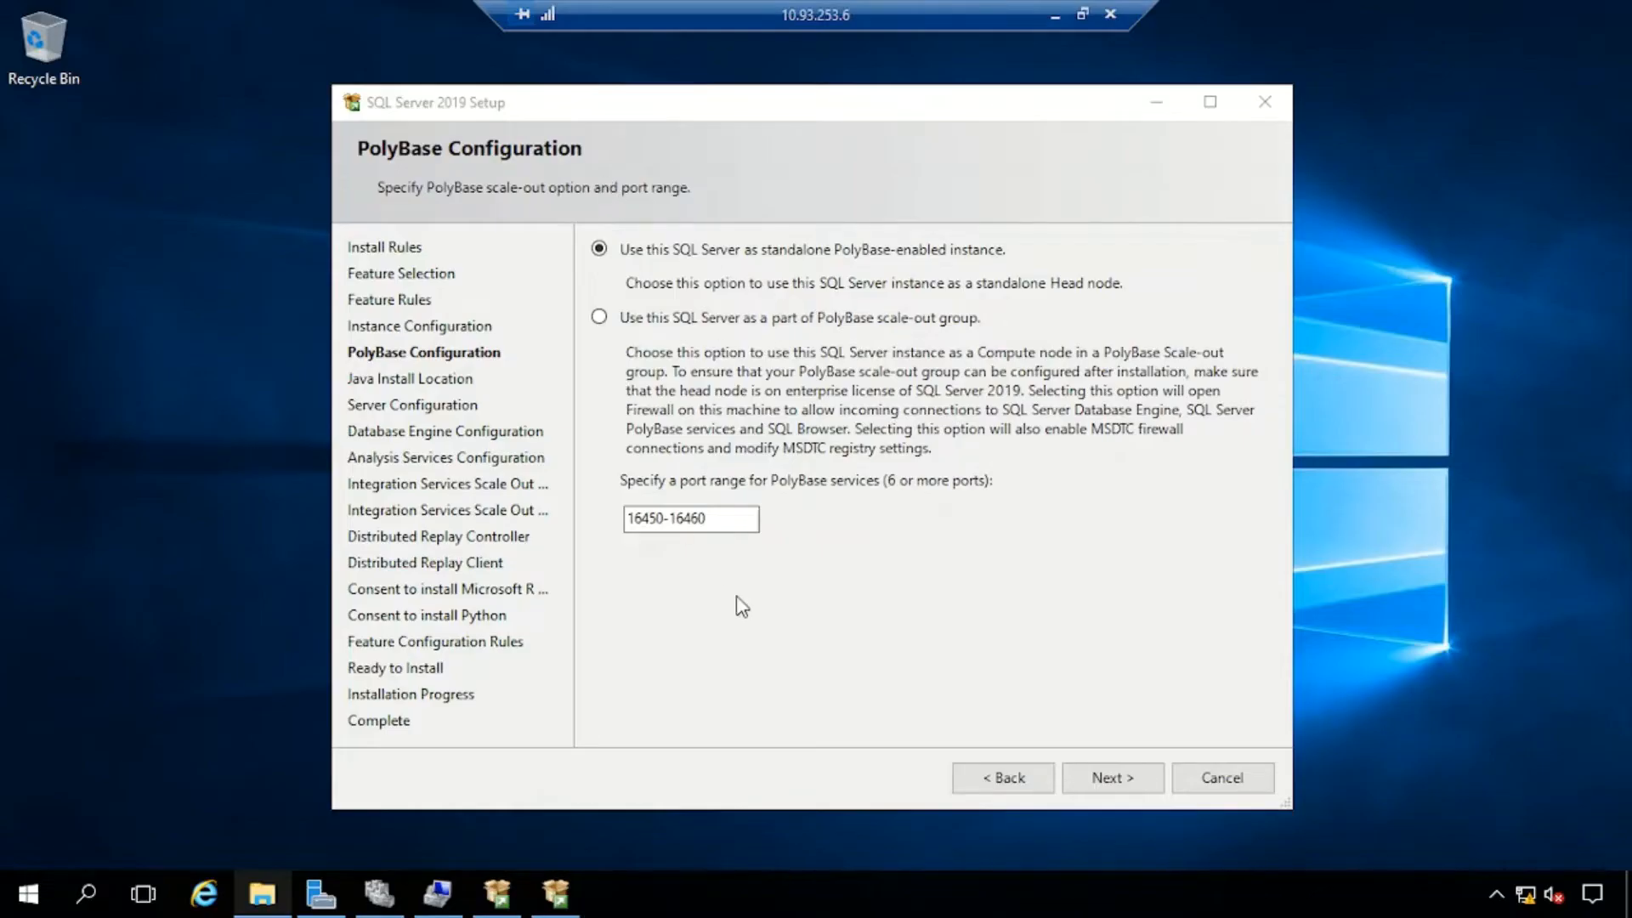
# On 10.93.253.6, step back from PolyBase Configuration through Instance Configuration to Feature Selection.
pyautogui.click(1102, 776)
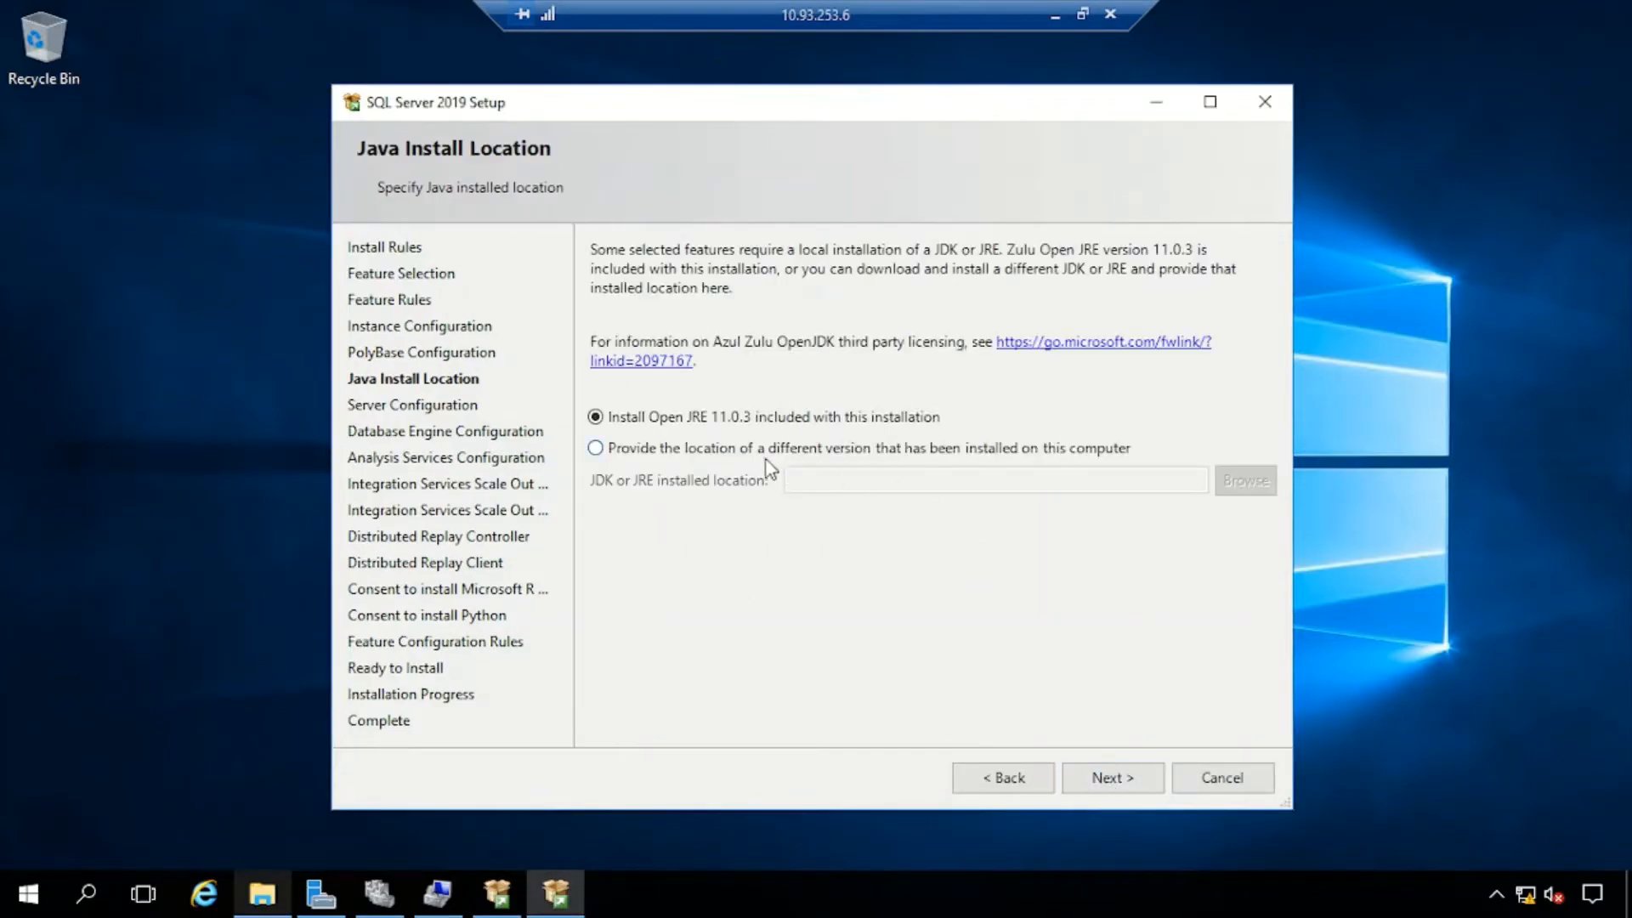
pyautogui.click(1007, 788)
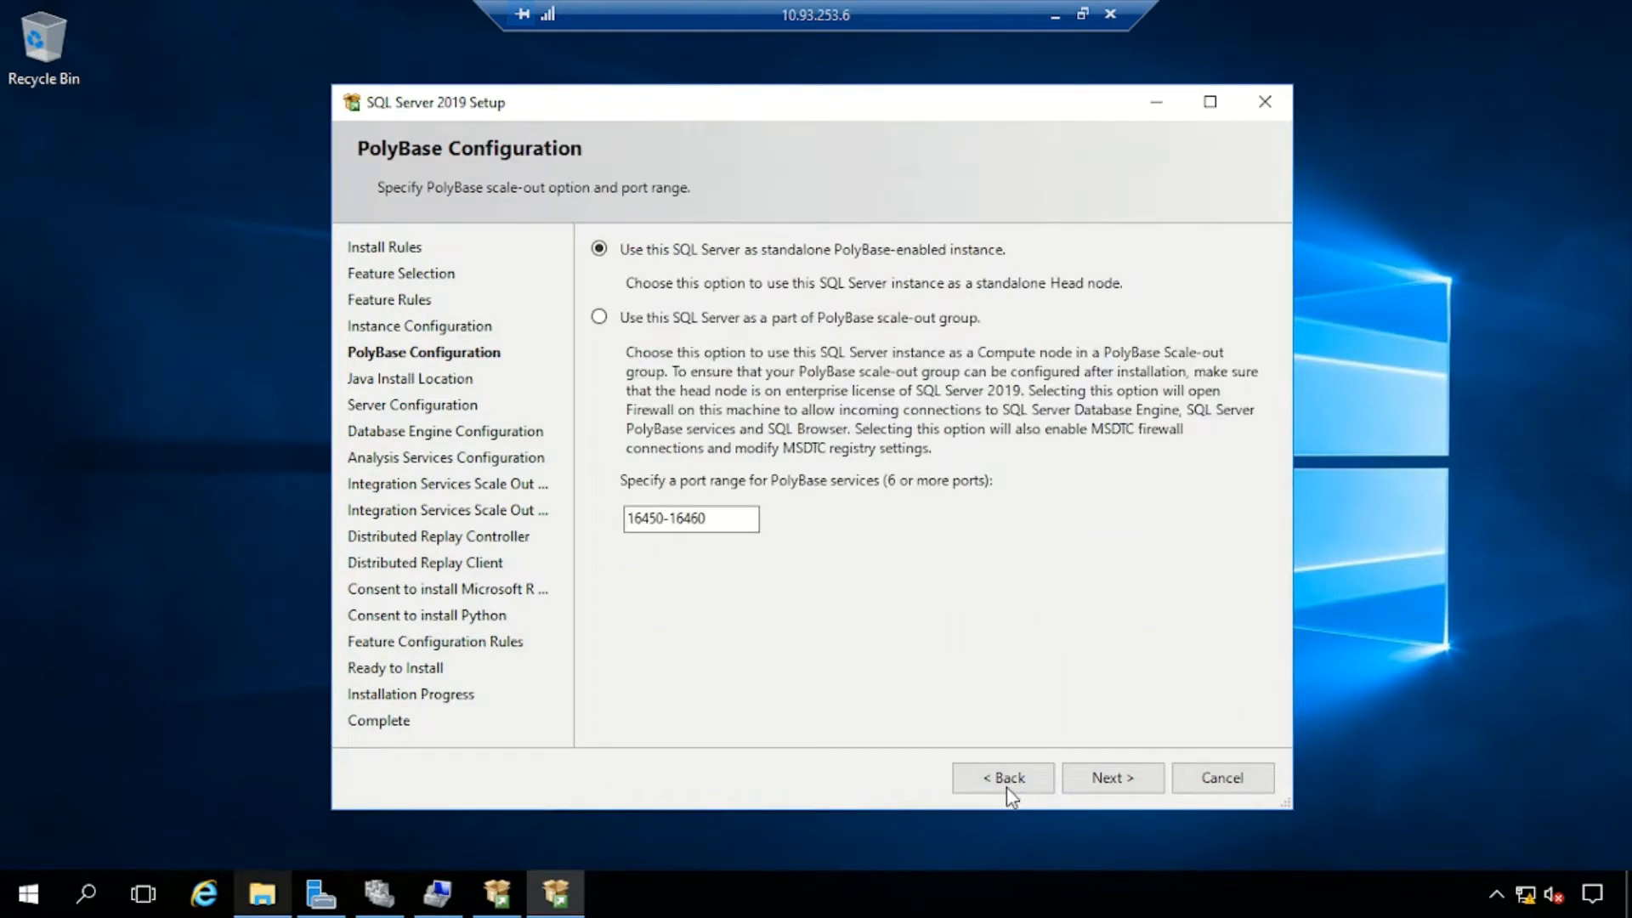
pyautogui.click(1007, 787)
pyautogui.click(1025, 782)
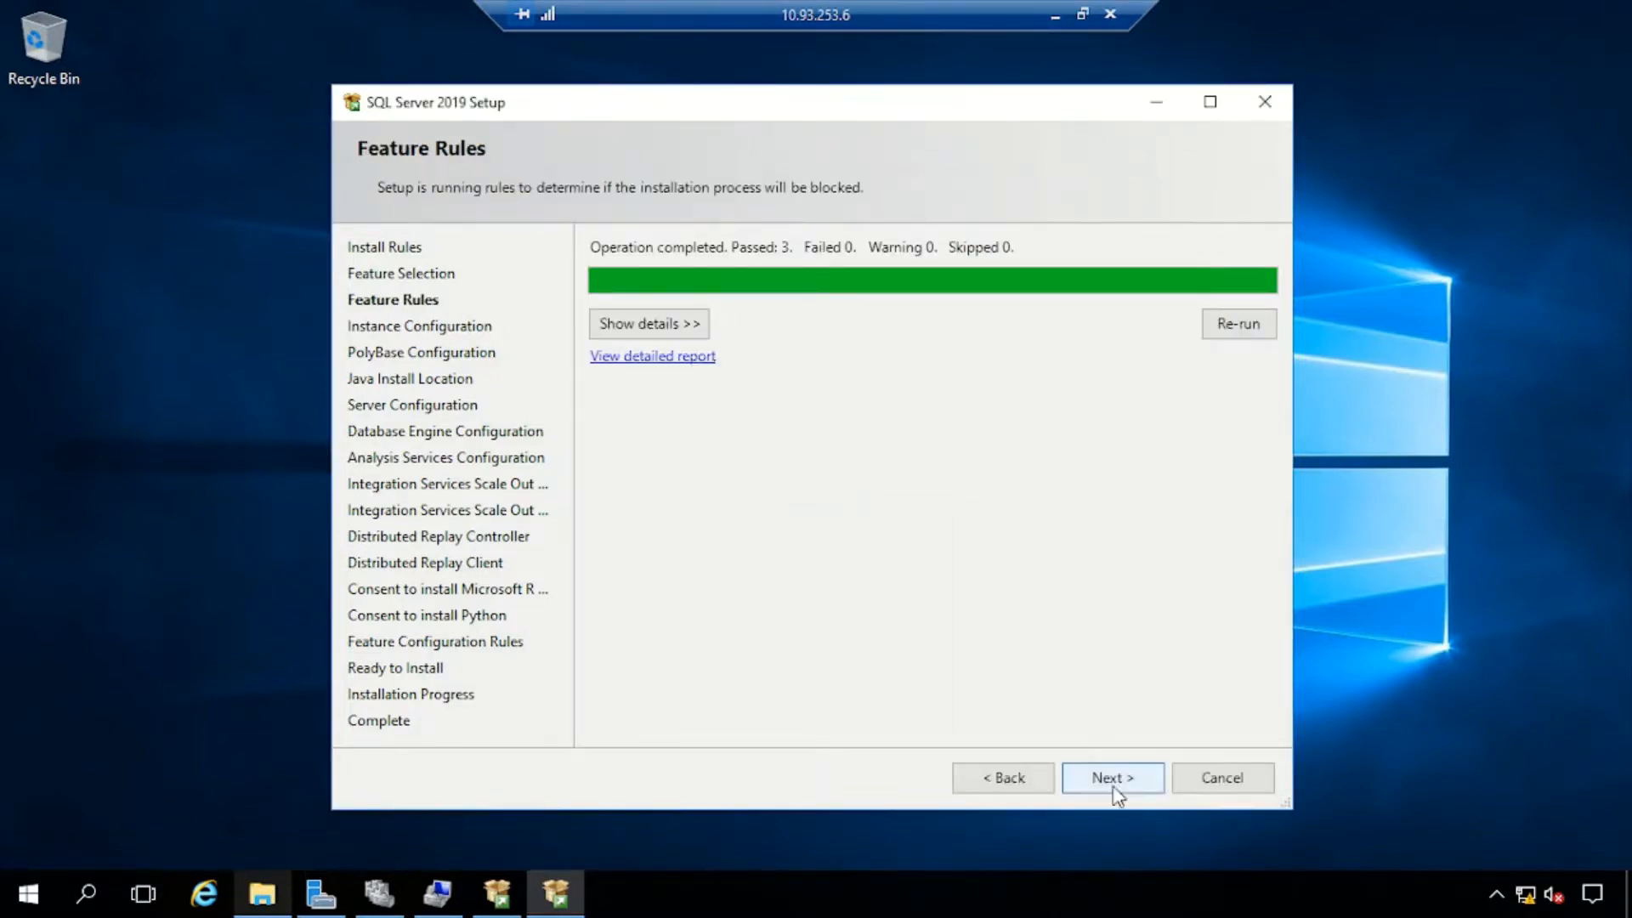
pyautogui.click(1027, 788)
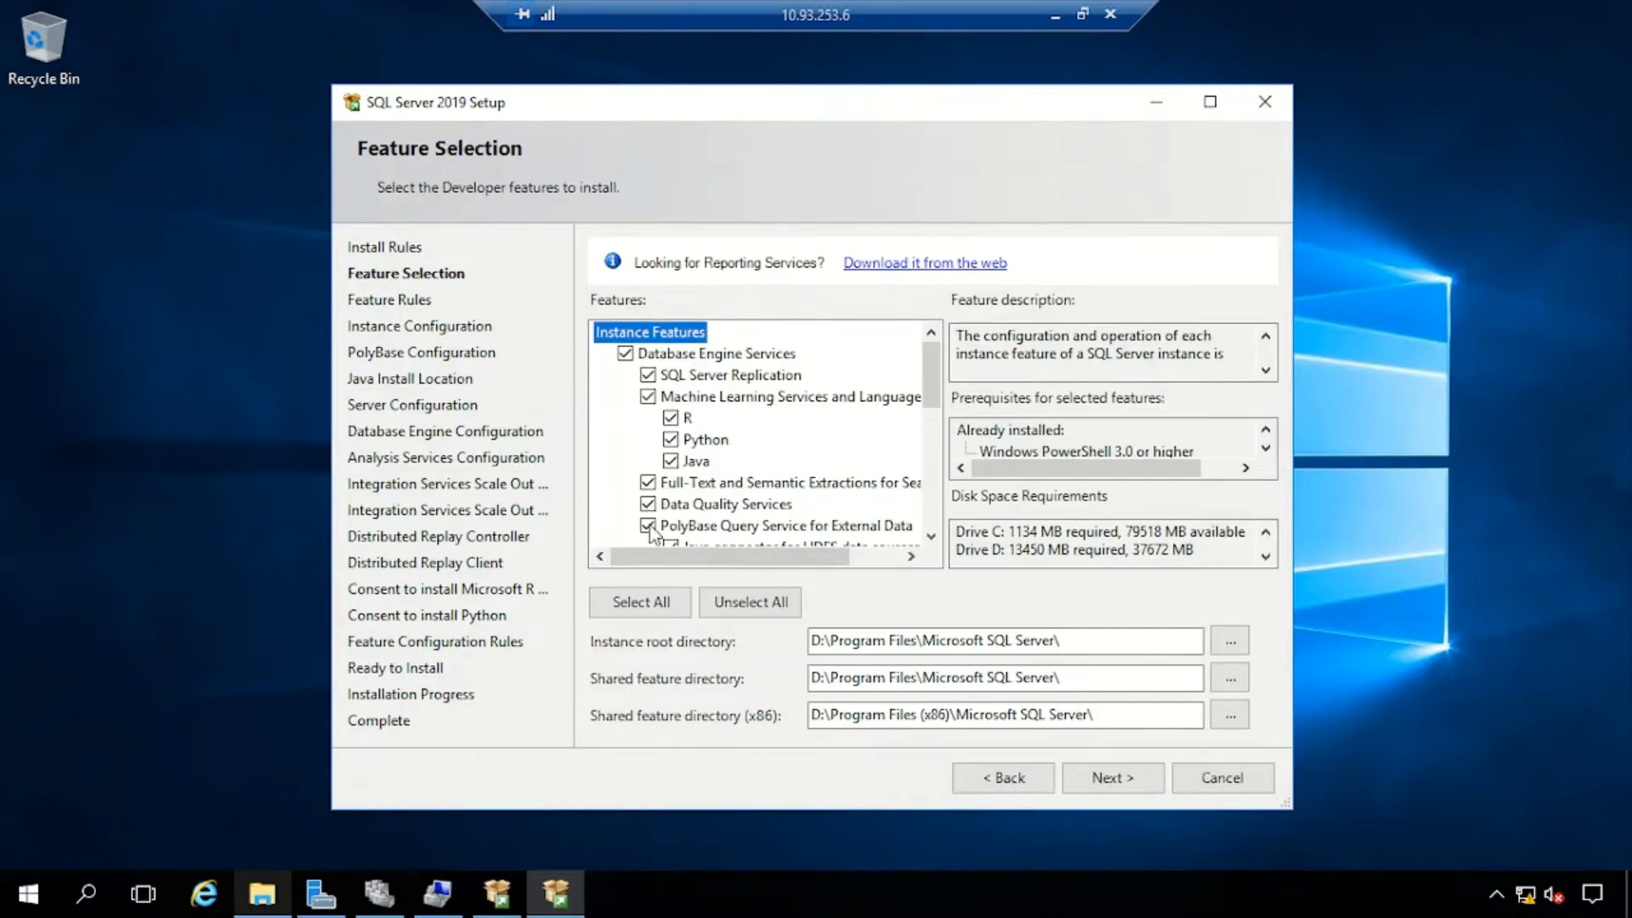
# Uncheck PolyBase Query Service for External Data and continue past Instance Configuration INST1.
pyautogui.click(649, 527)
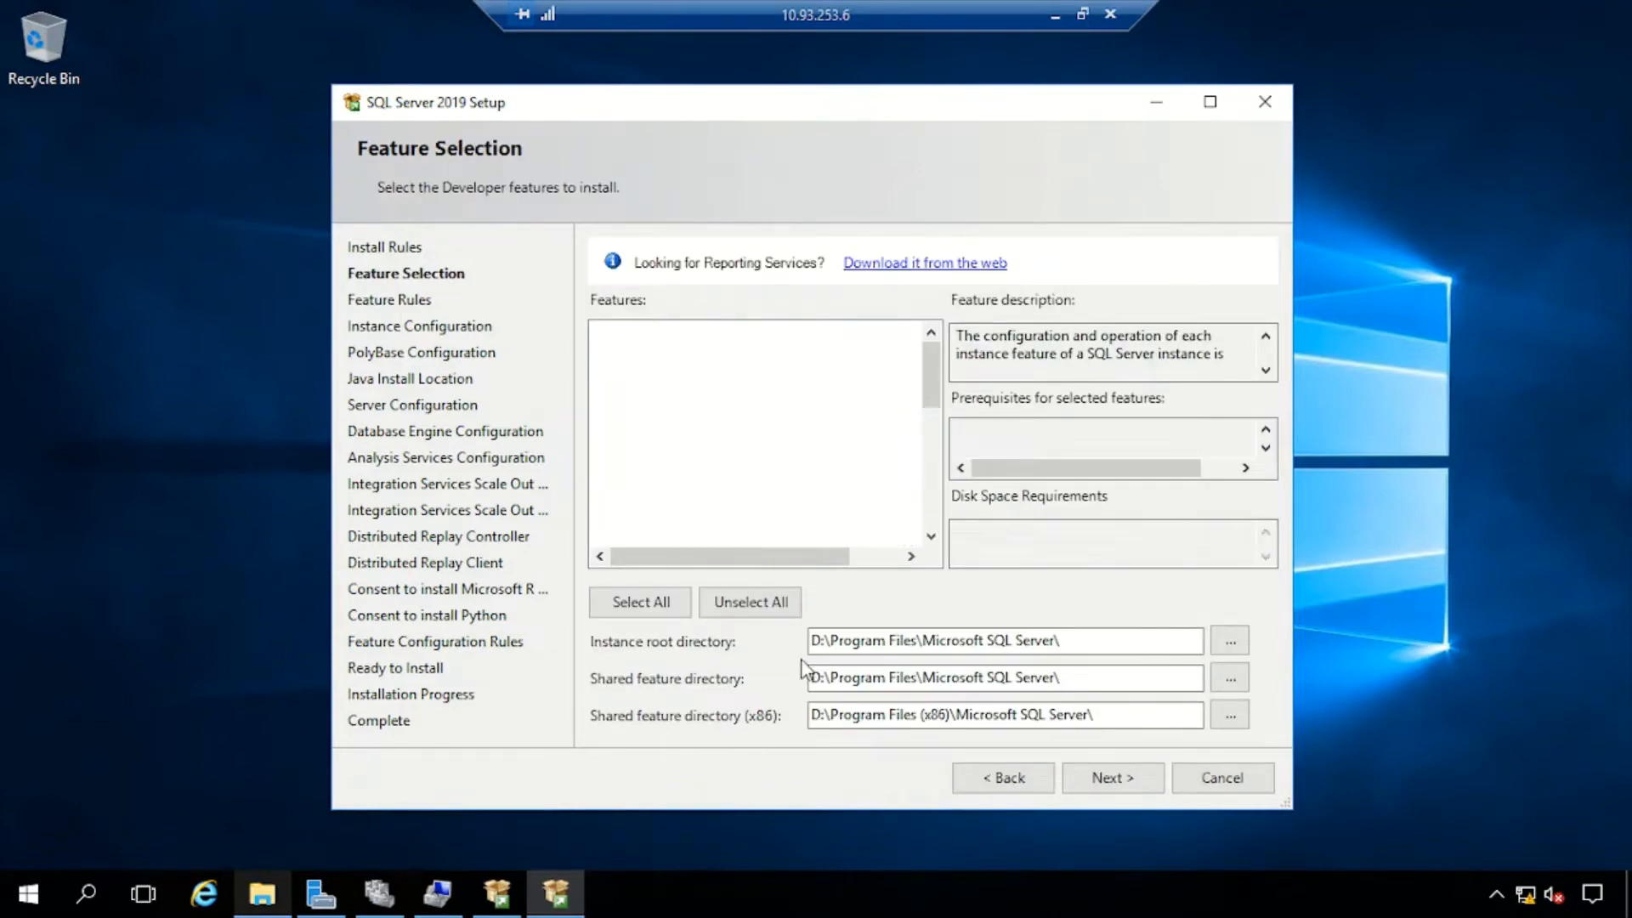
pyautogui.click(1098, 787)
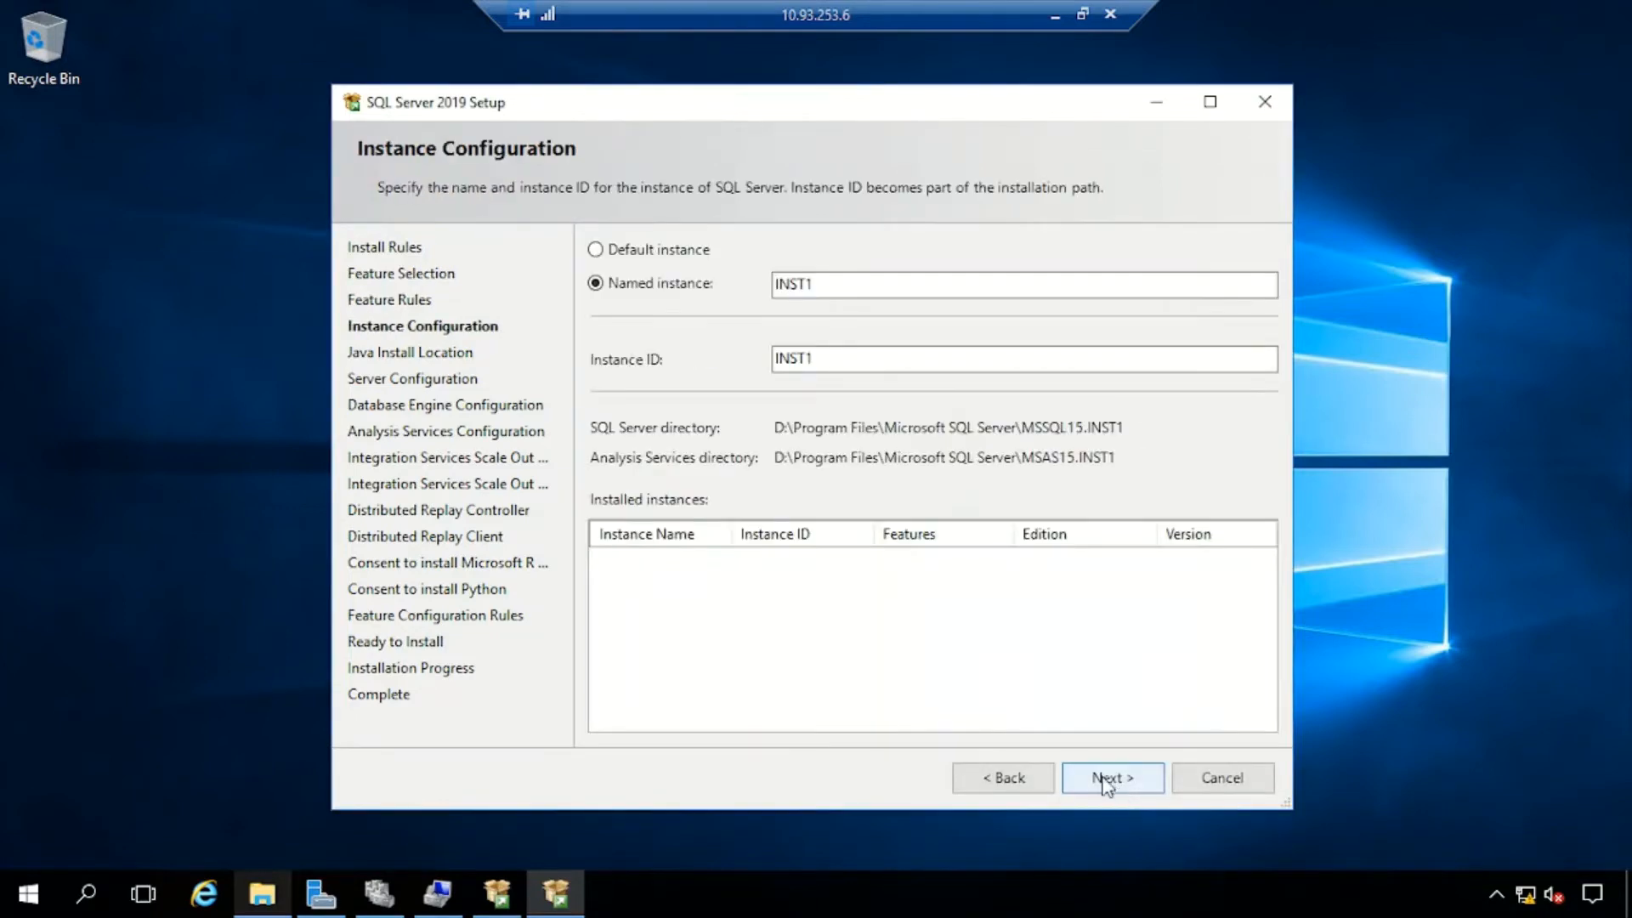
pyautogui.click(1107, 790)
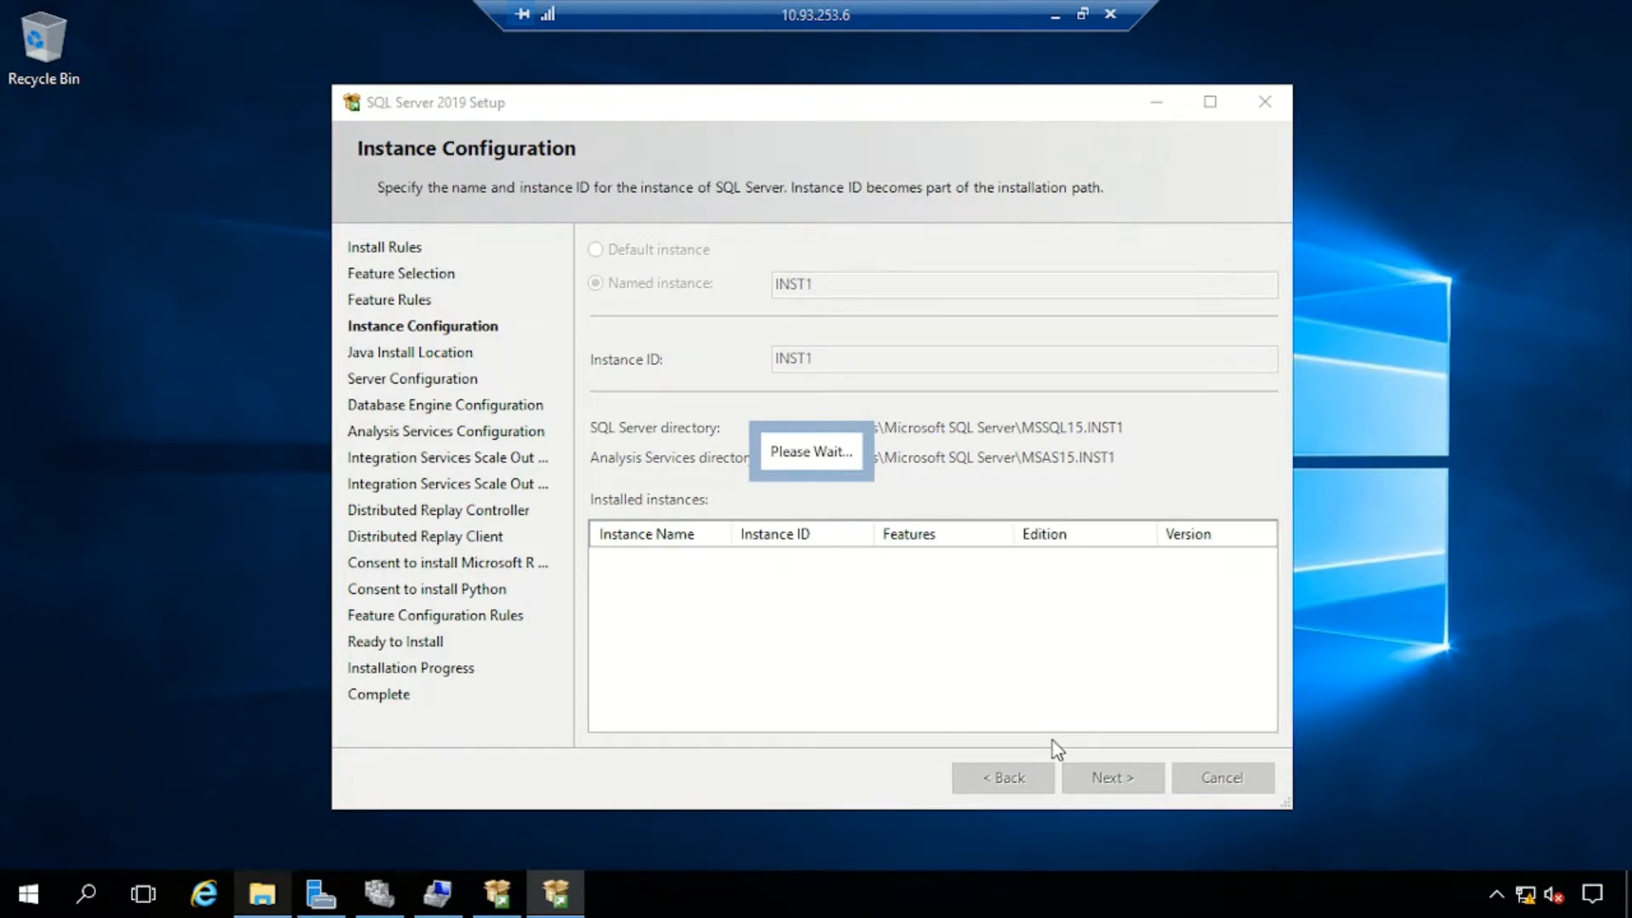
pyautogui.click(1055, 14)
# On the 10.93.253.5 node, select Mixed Mode authentication and enter and confirm the sa password.
pyautogui.moveTo(384, 903)
pyautogui.click(170, 787)
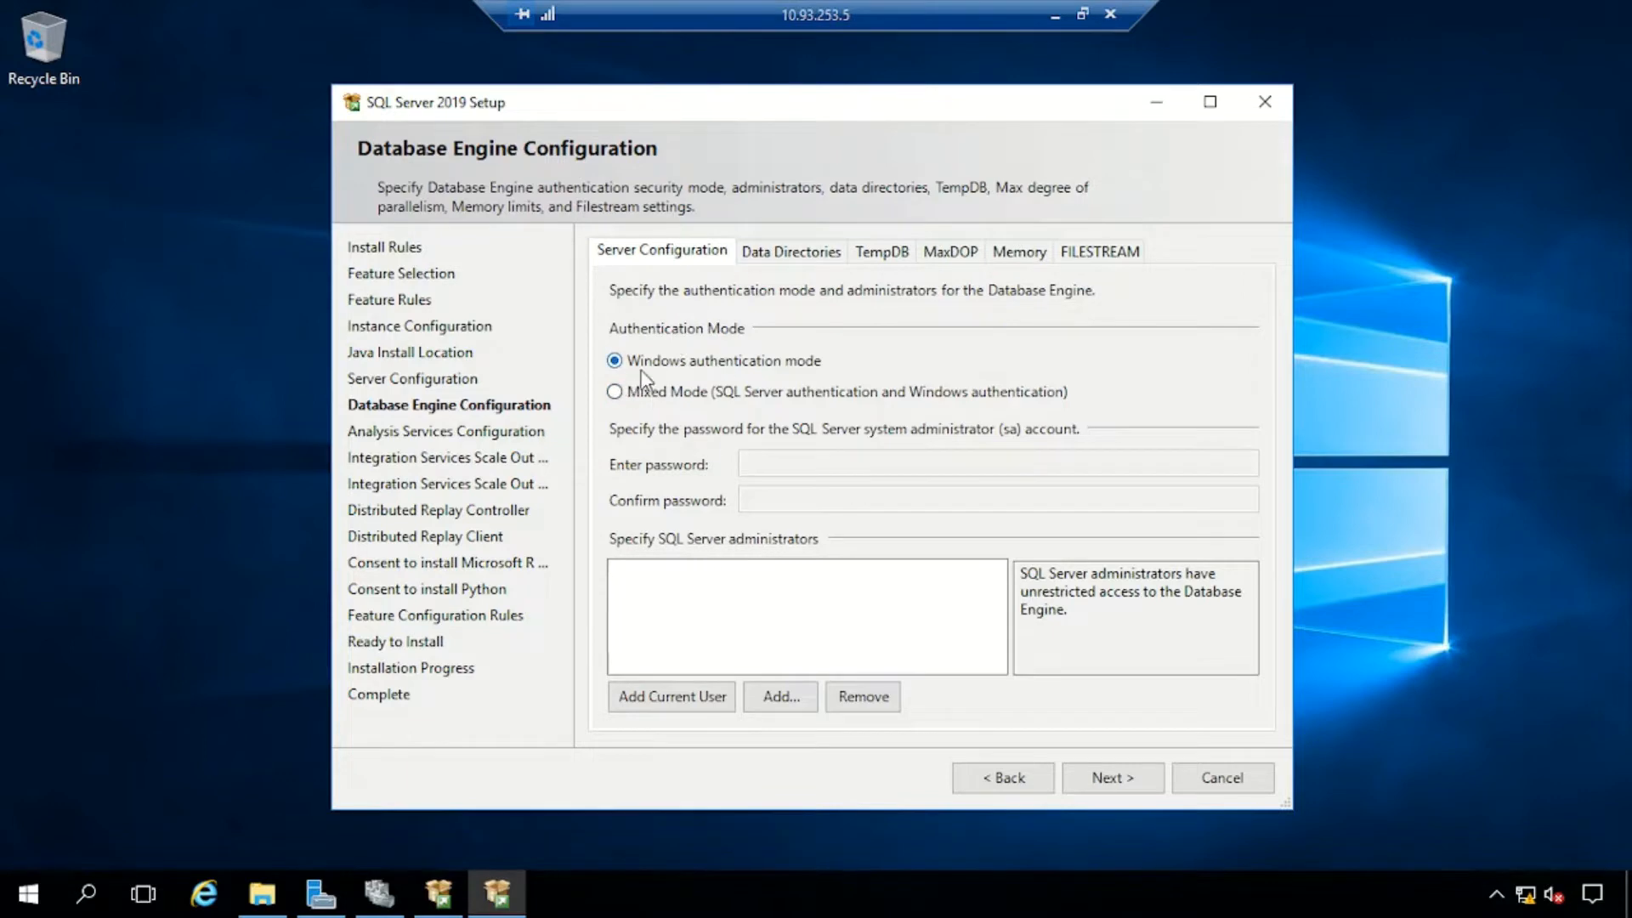
pyautogui.click(680, 397)
pyautogui.click(761, 462)
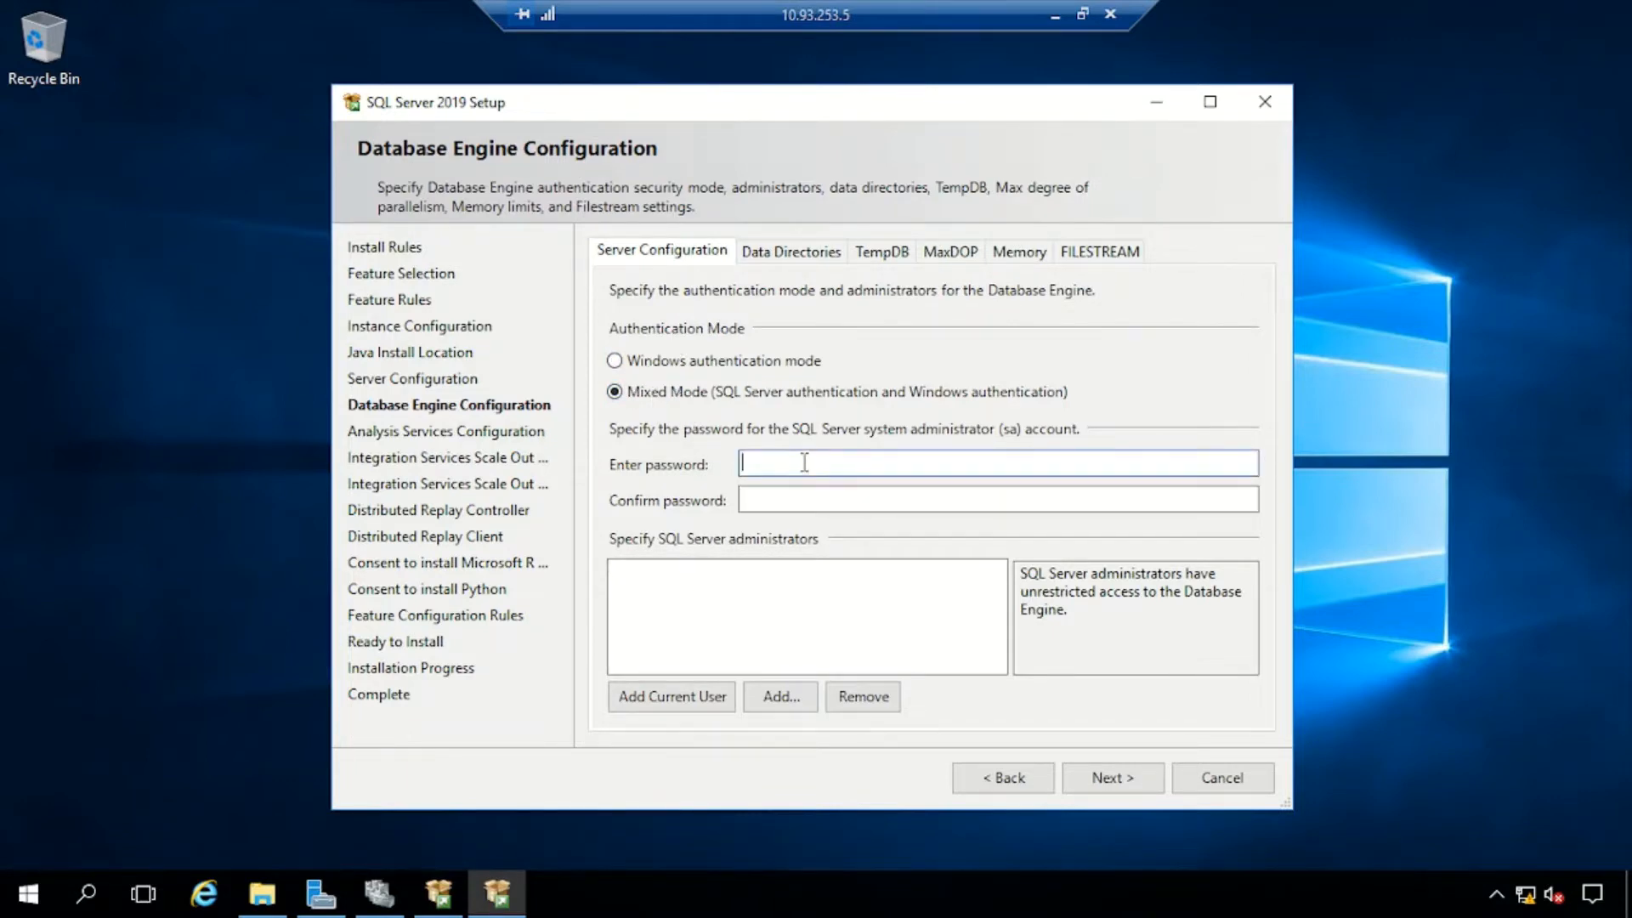
pyautogui.write('*********')
pyautogui.press('Tab')
pyautogui.write('*****')
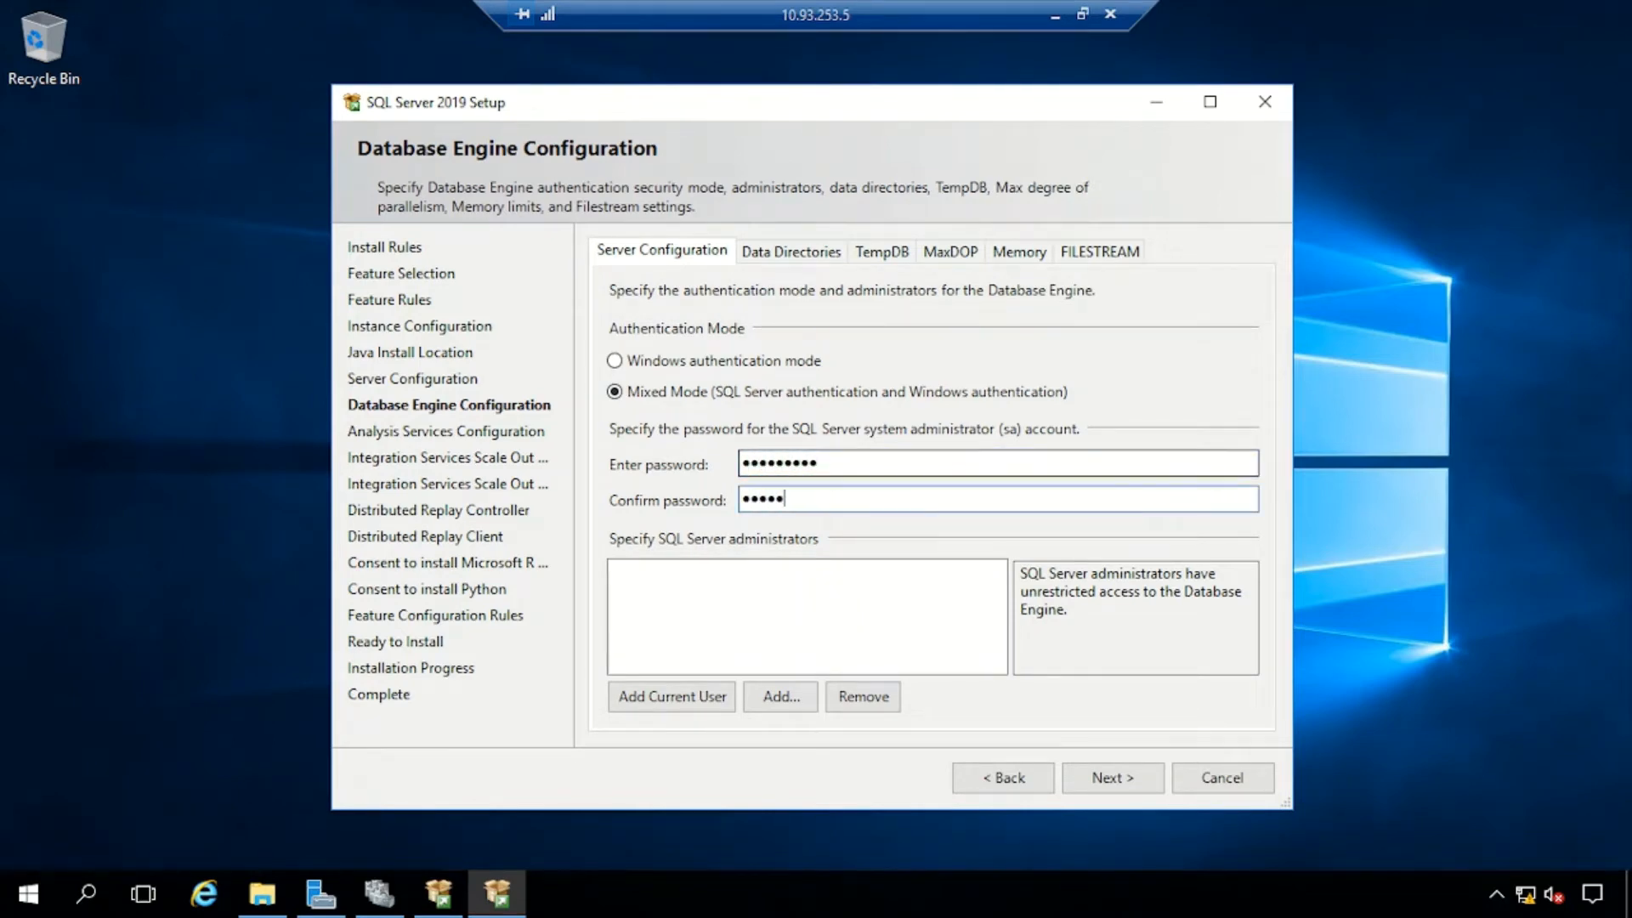
pyautogui.write('****')
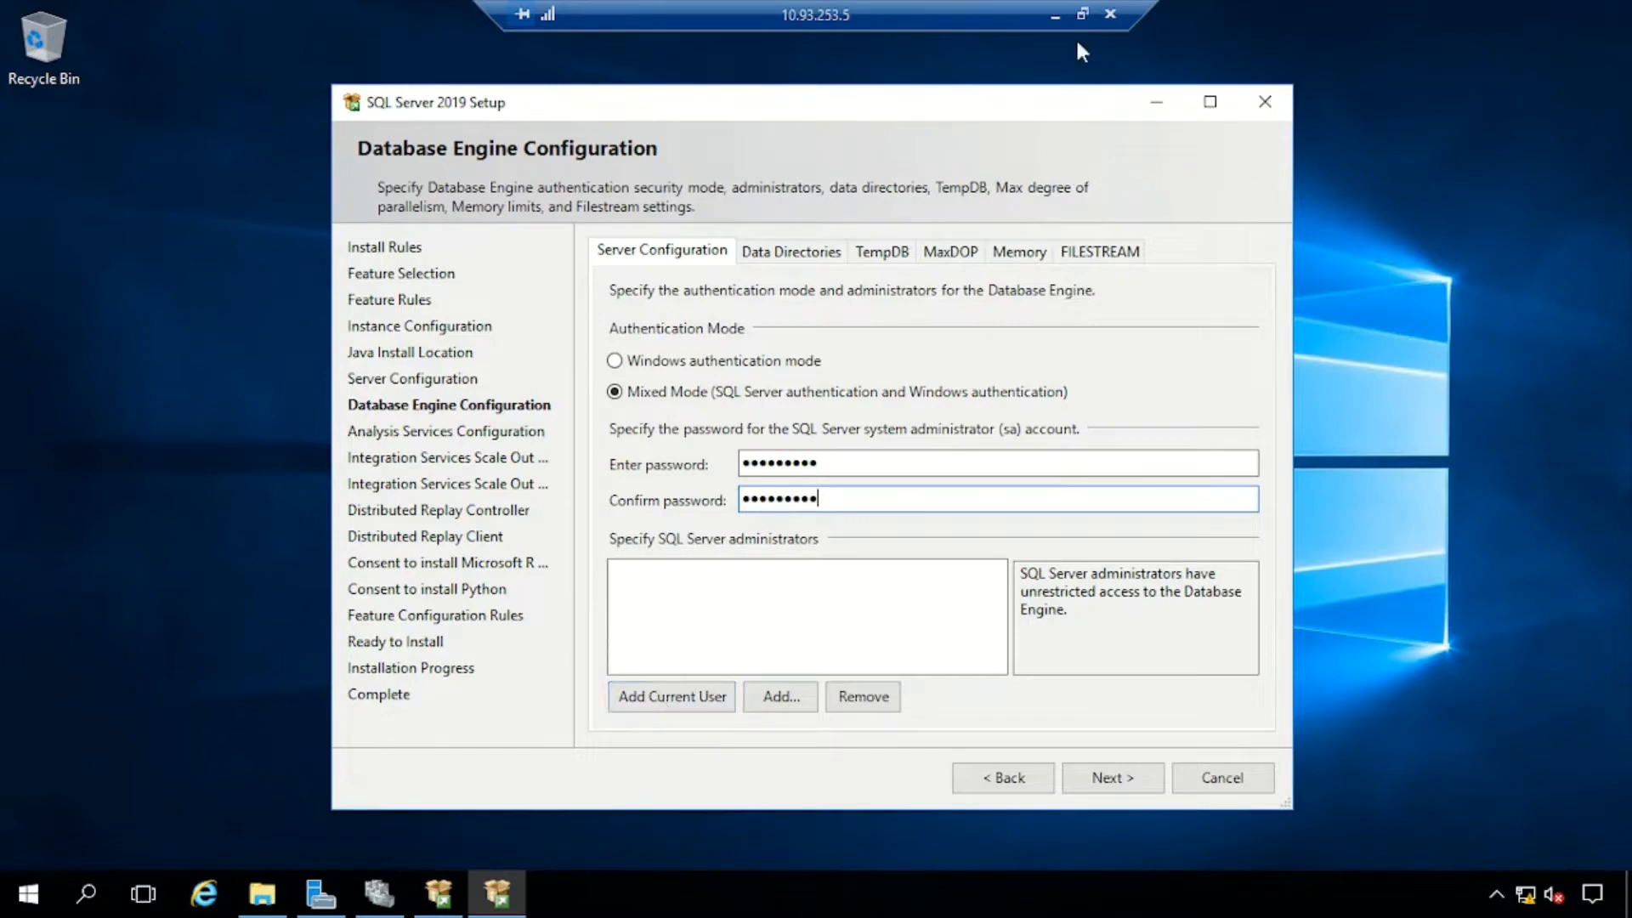
# On the 10.93.253.6 node, keep the bundled Java runtime and continue setup.
pyautogui.click(1055, 15)
pyautogui.click(379, 894)
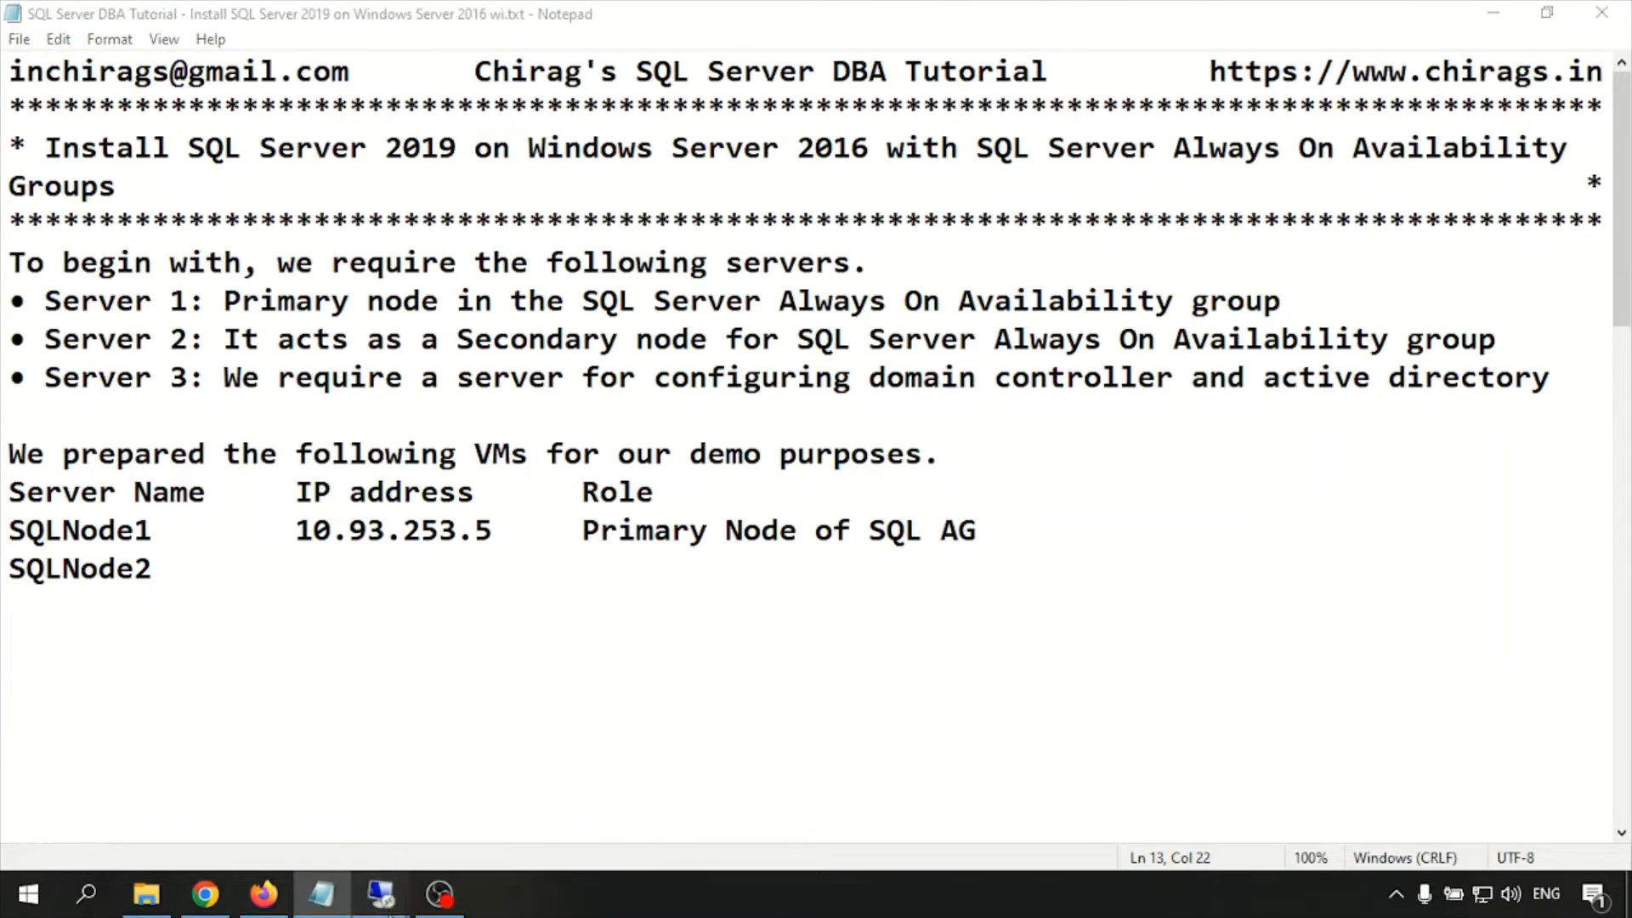
pyautogui.click(417, 817)
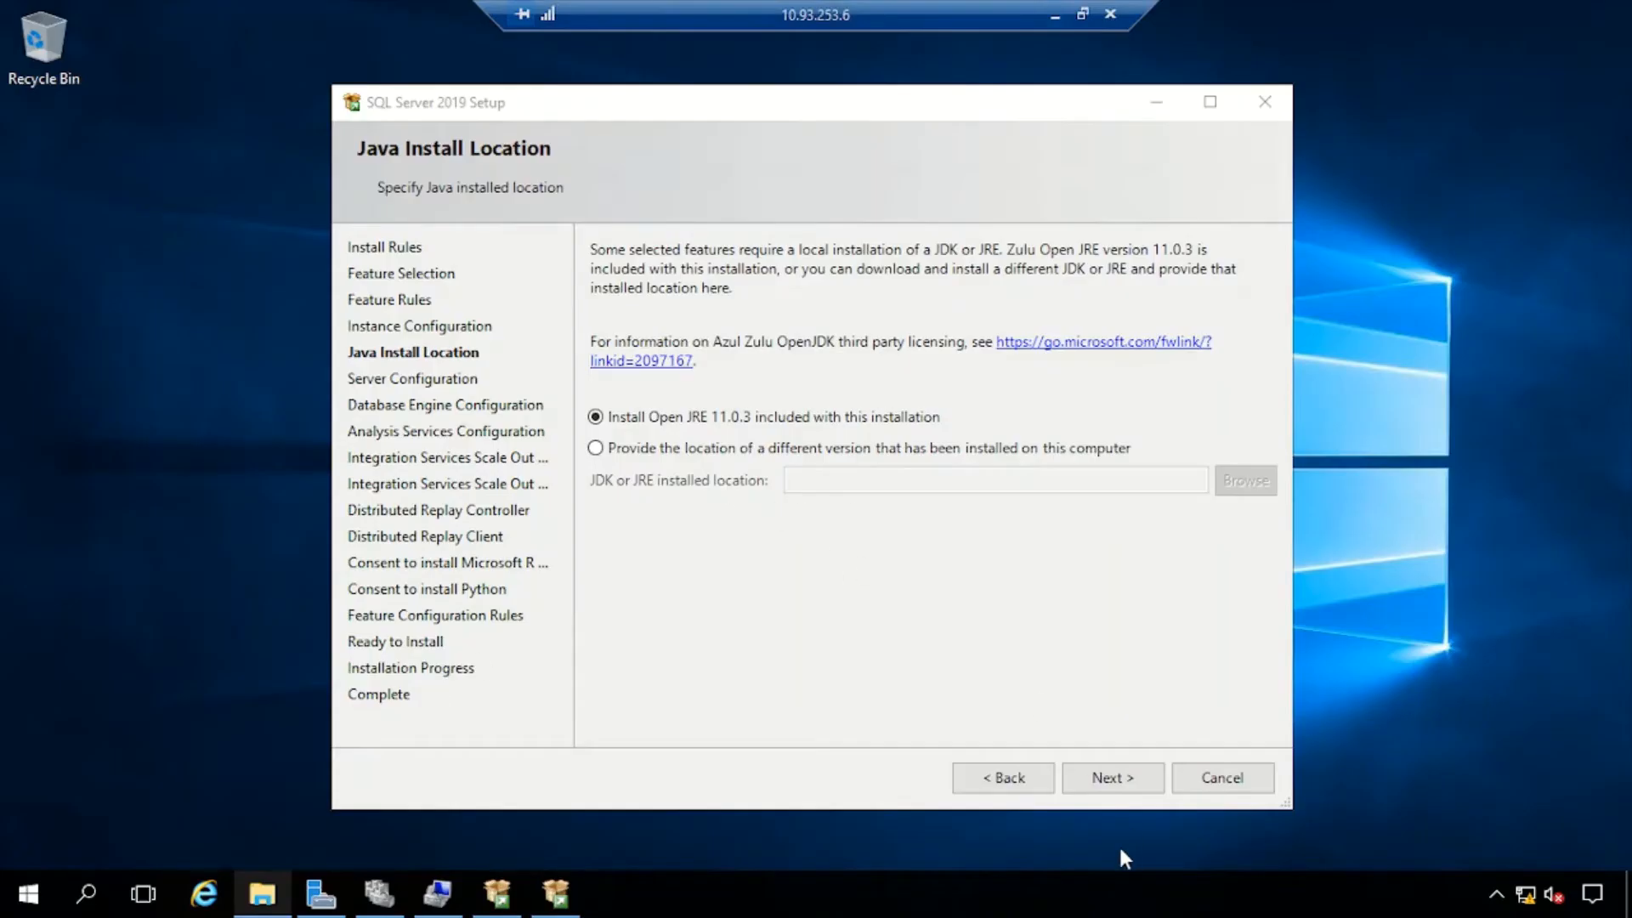
pyautogui.click(1113, 777)
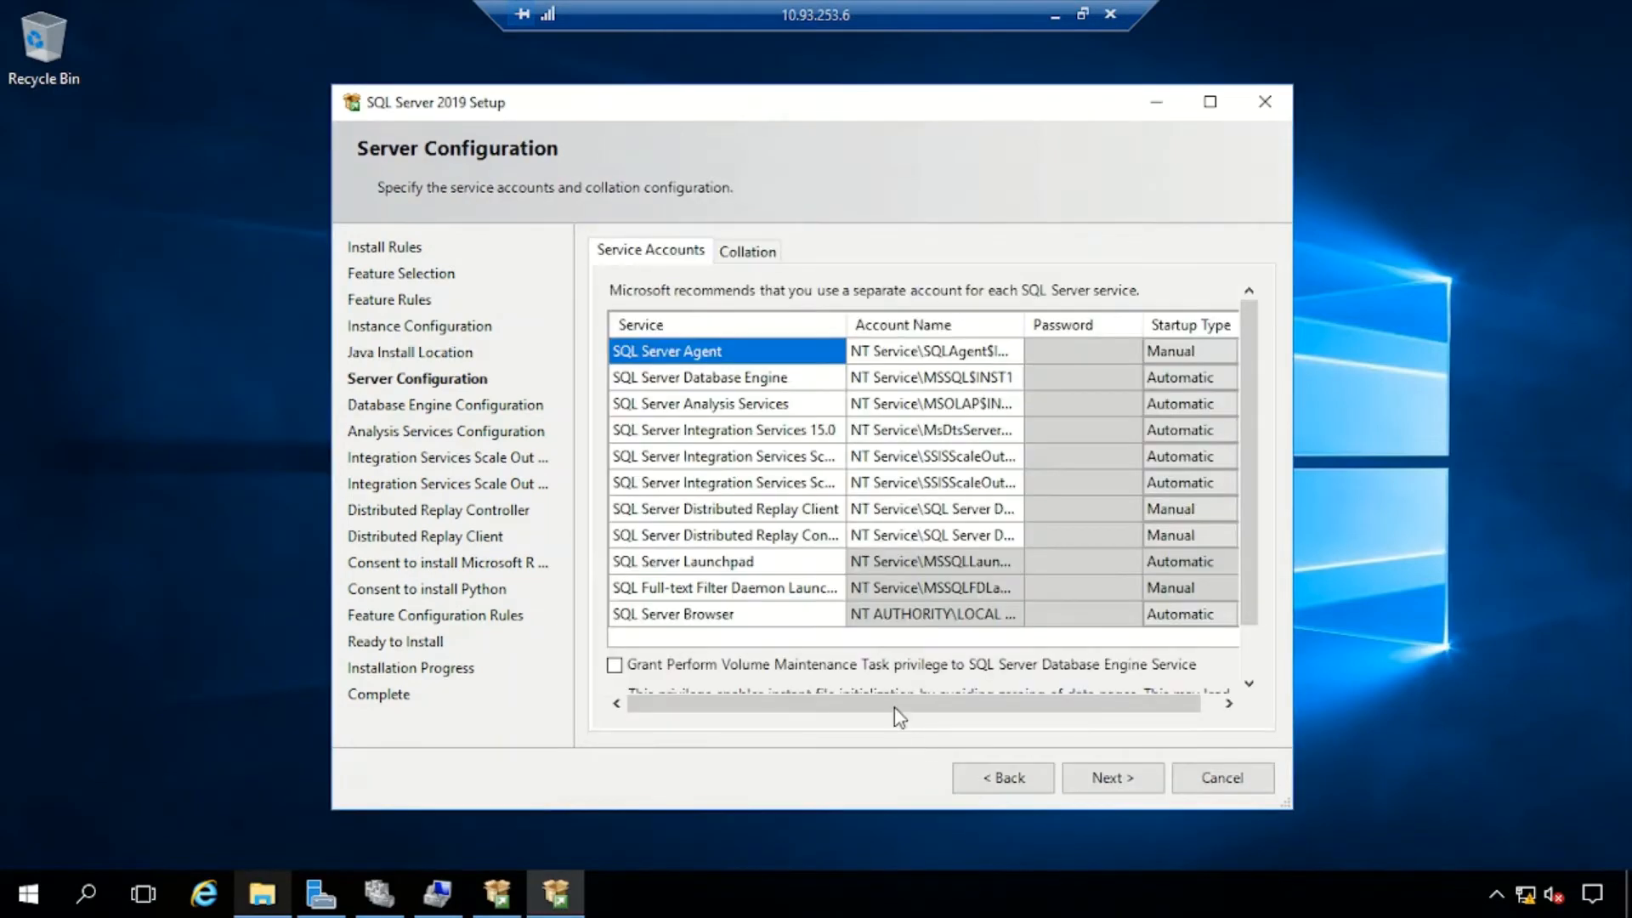
# Set SQL Server Agent's startup type to Automatic and continue to Database Engine Configuration.
pyautogui.click(1225, 356)
pyautogui.click(1226, 356)
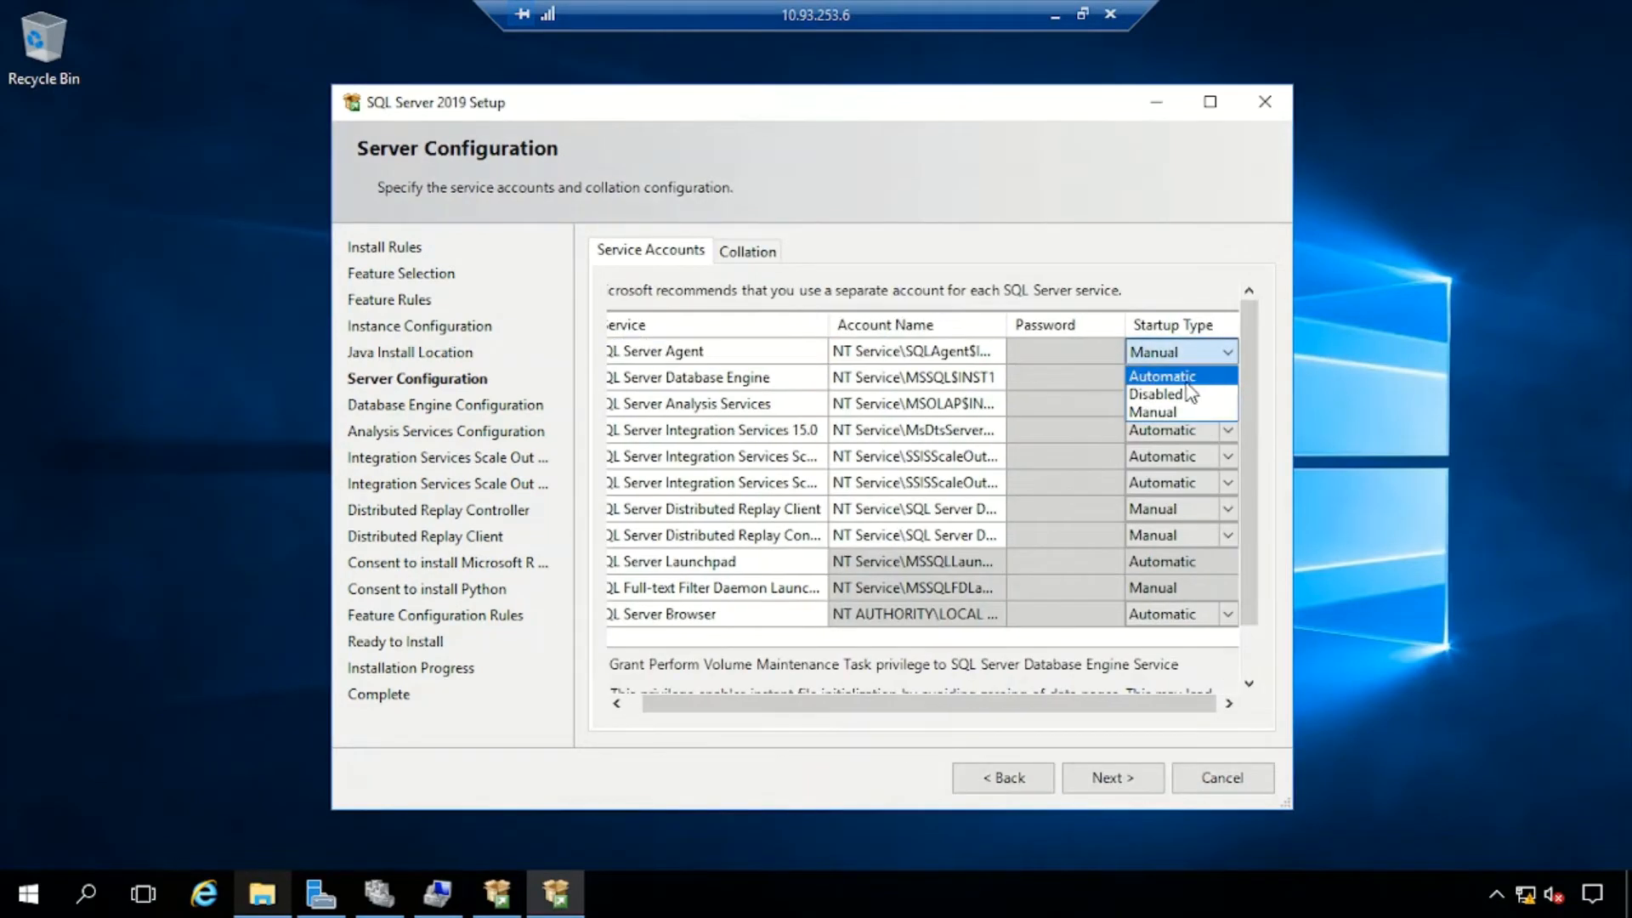
pyautogui.click(1215, 377)
pyautogui.click(1104, 778)
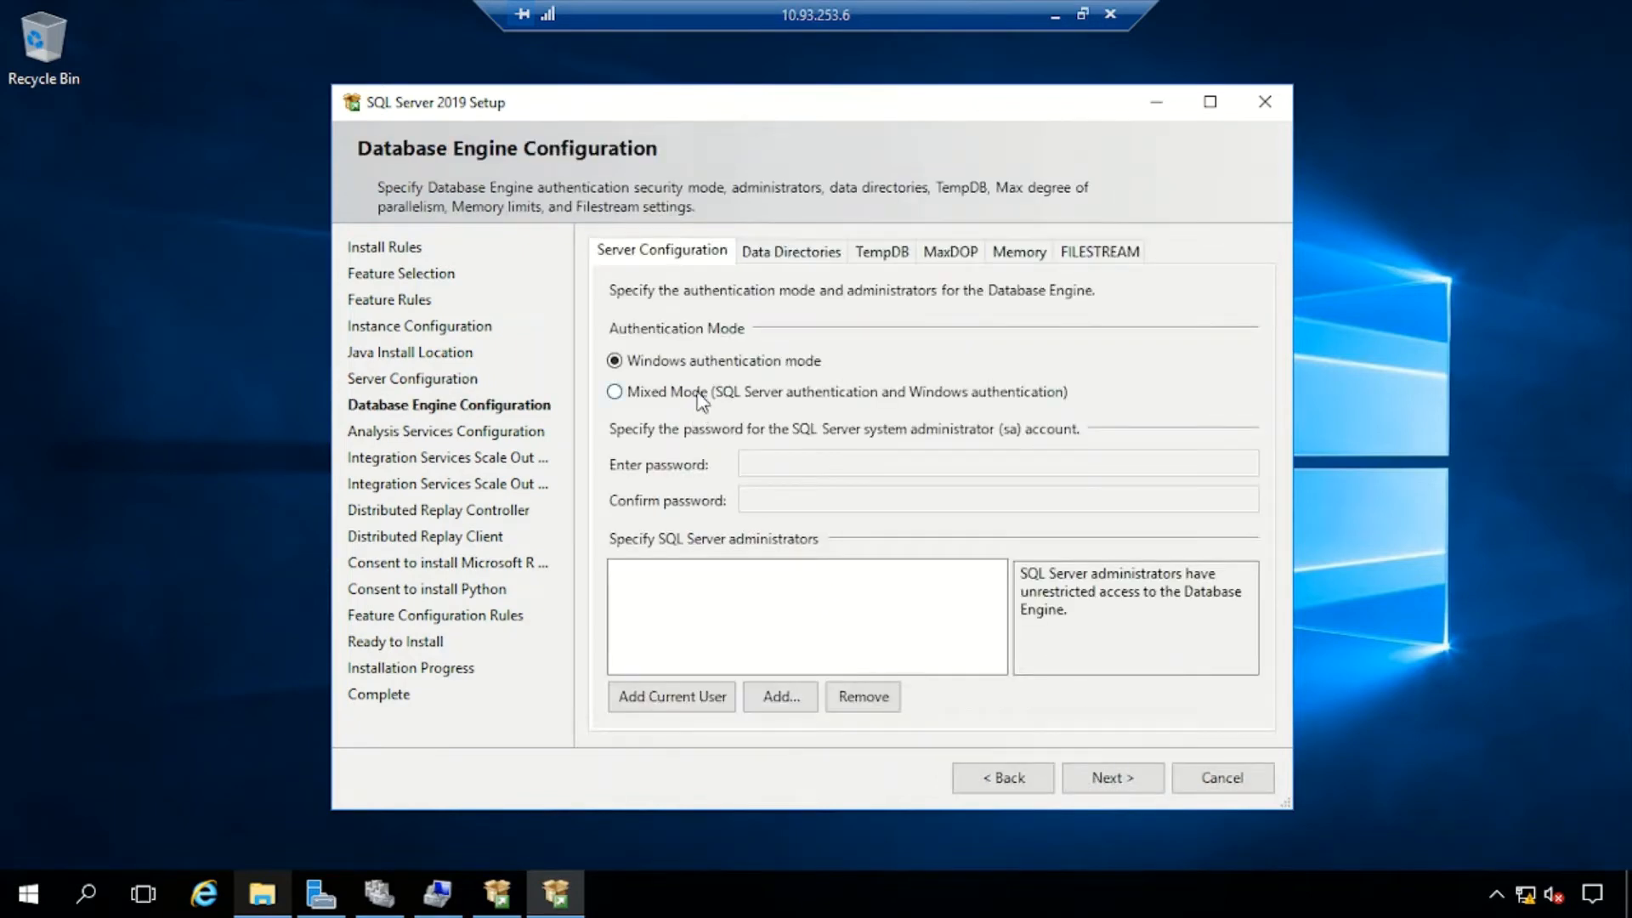
# Choose Mixed Mode authentication and enter and confirm the sa password.
pyautogui.click(702, 392)
pyautogui.click(805, 462)
pyautogui.write('•••••••••')
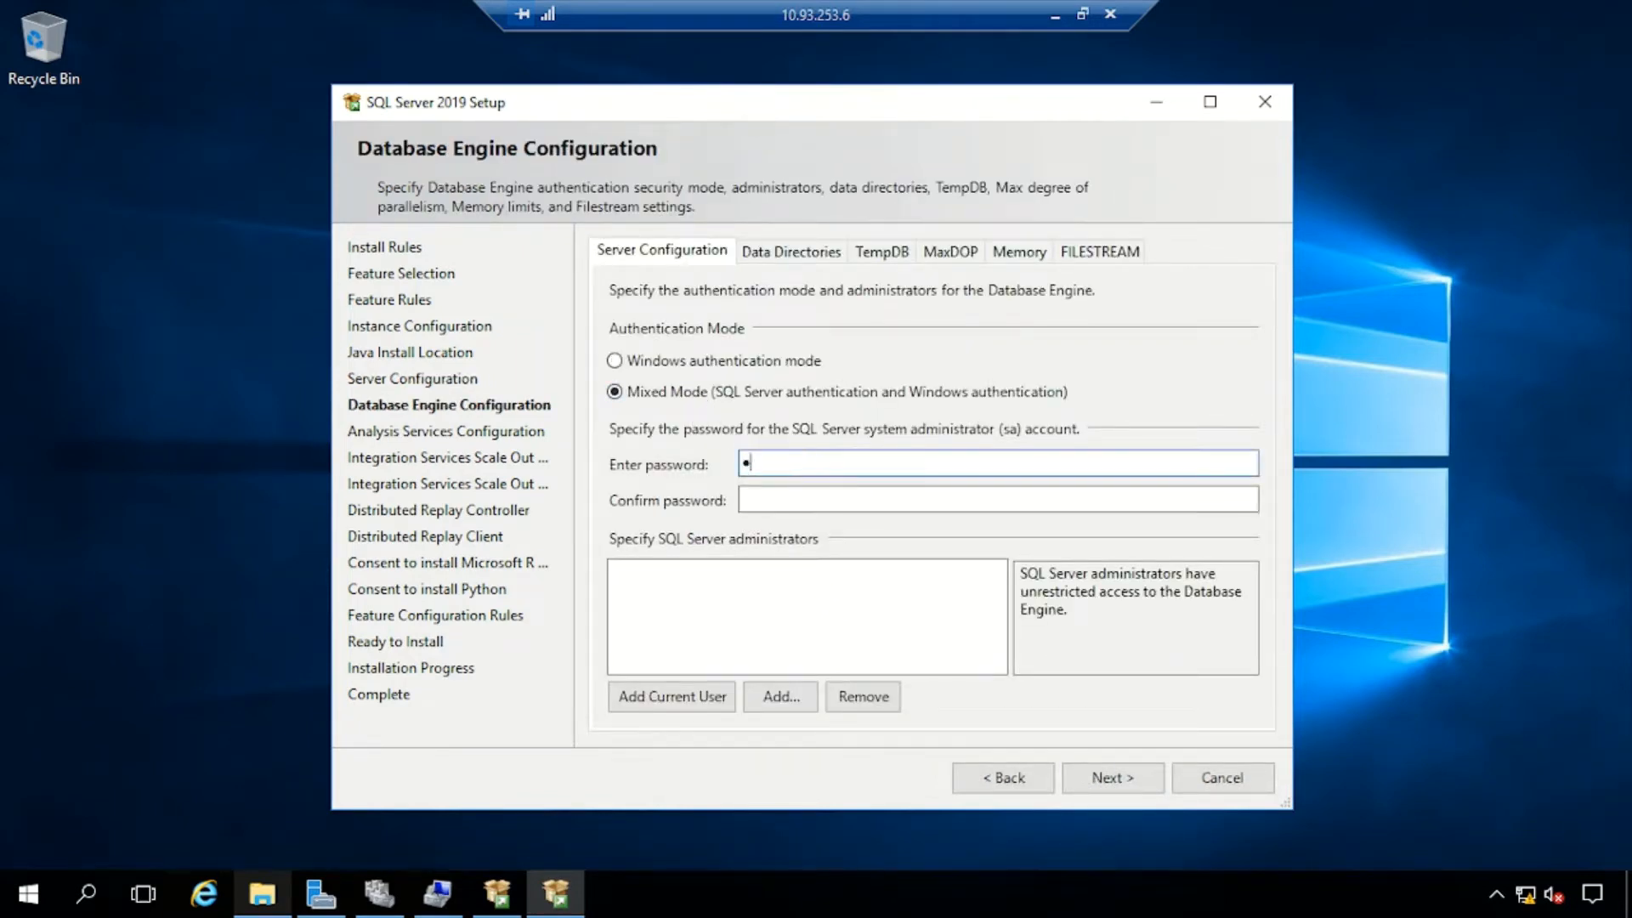
pyautogui.press('Tab')
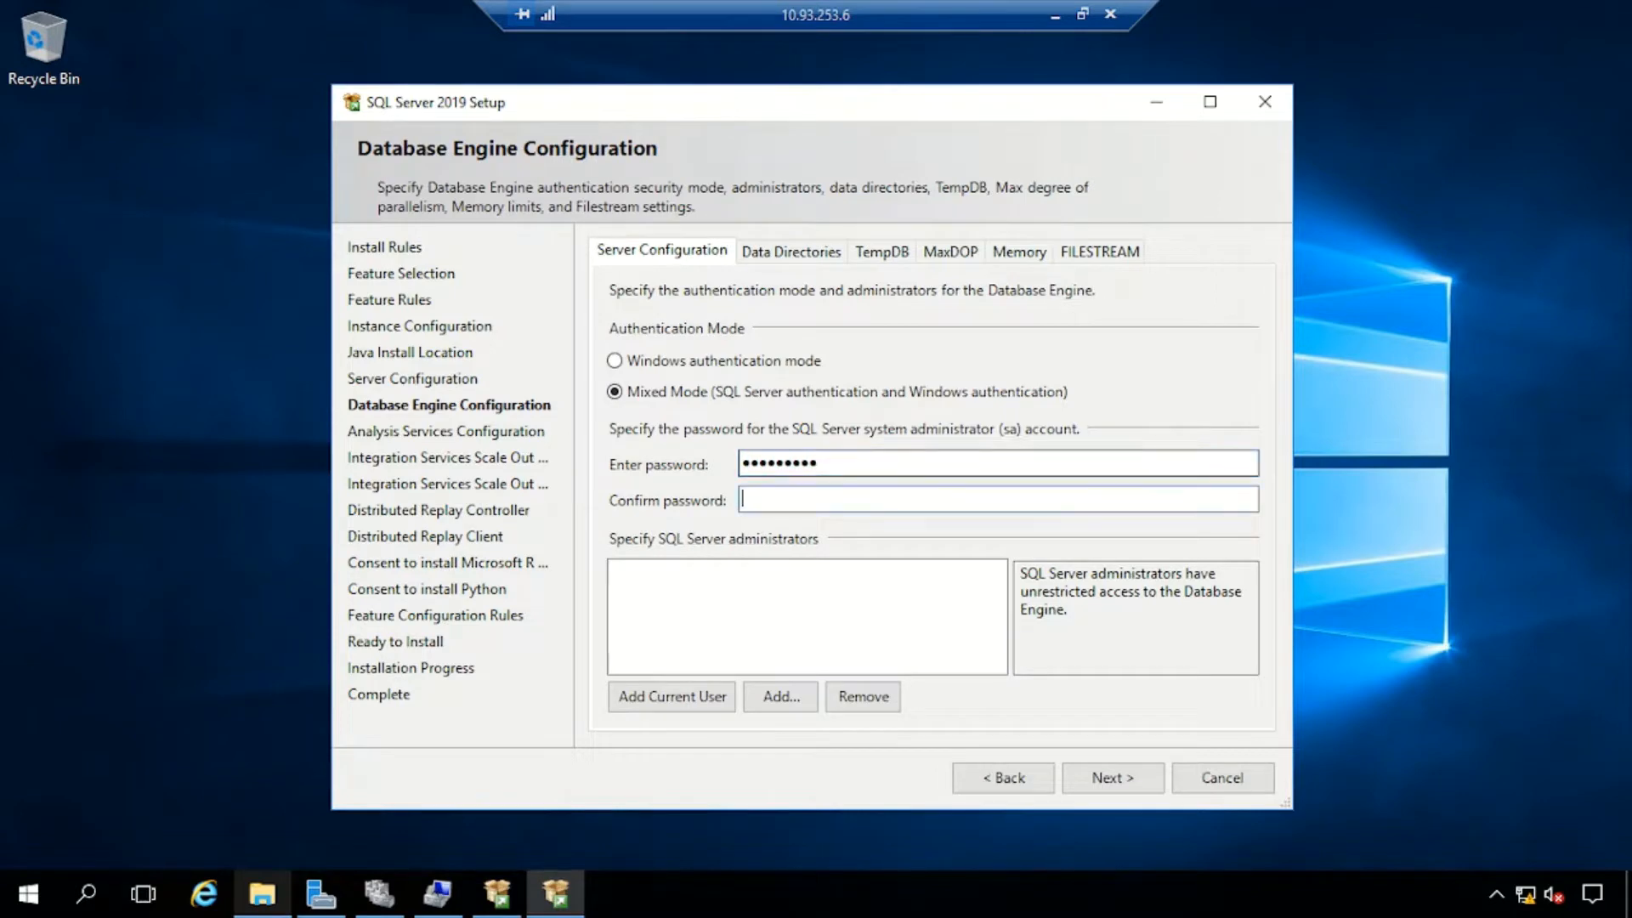
pyautogui.write('•••••••••')
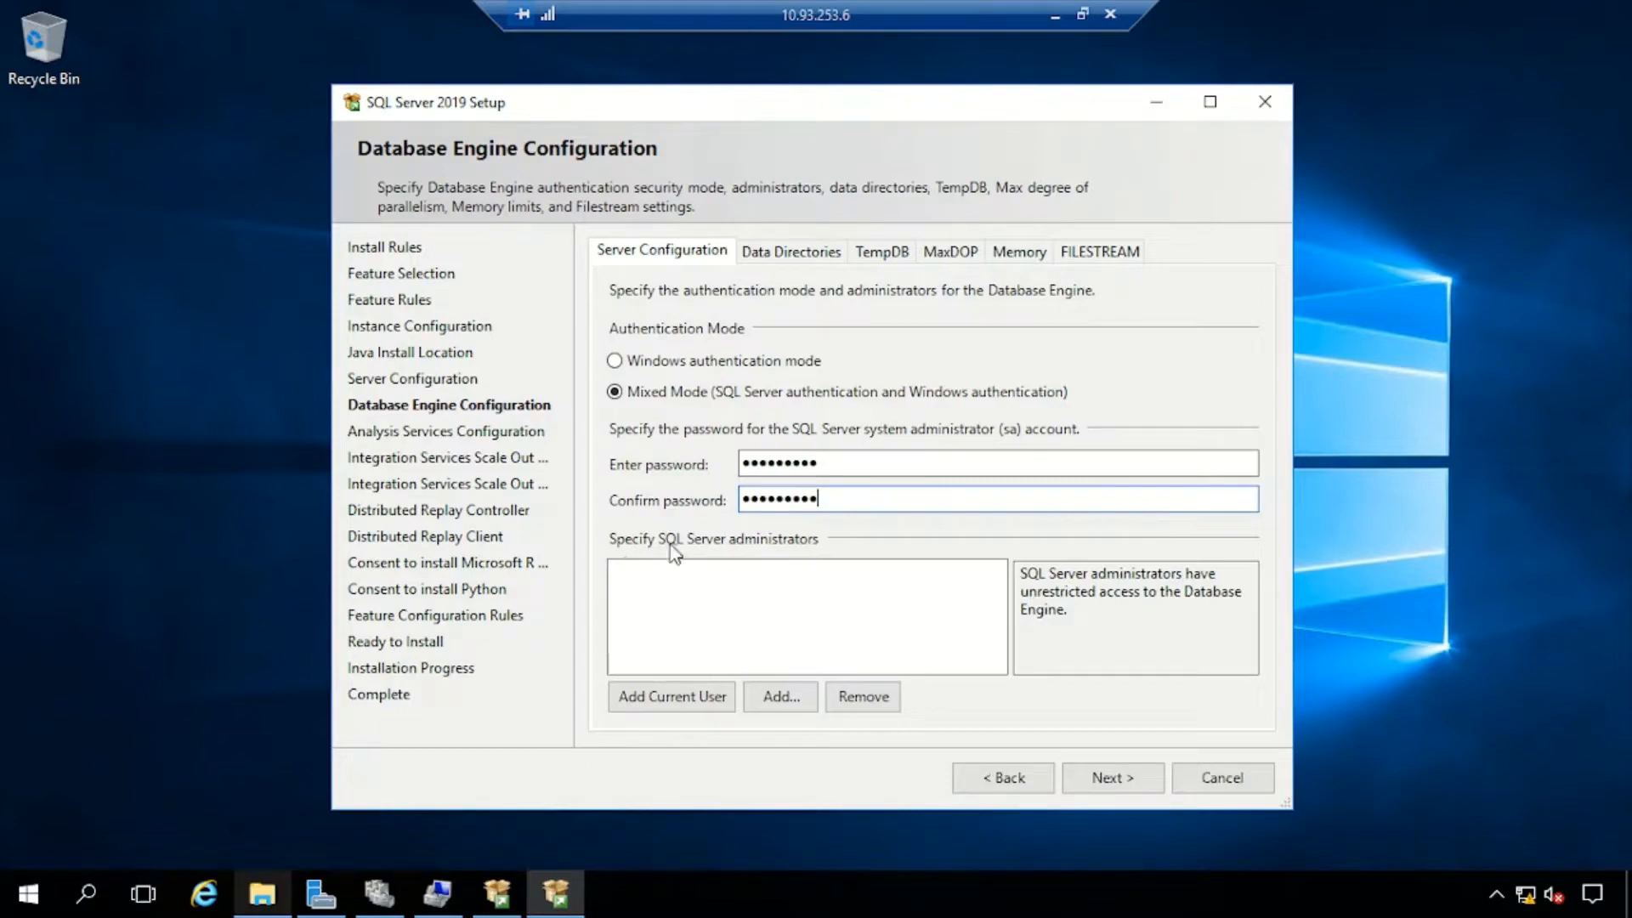
pyautogui.click(1055, 16)
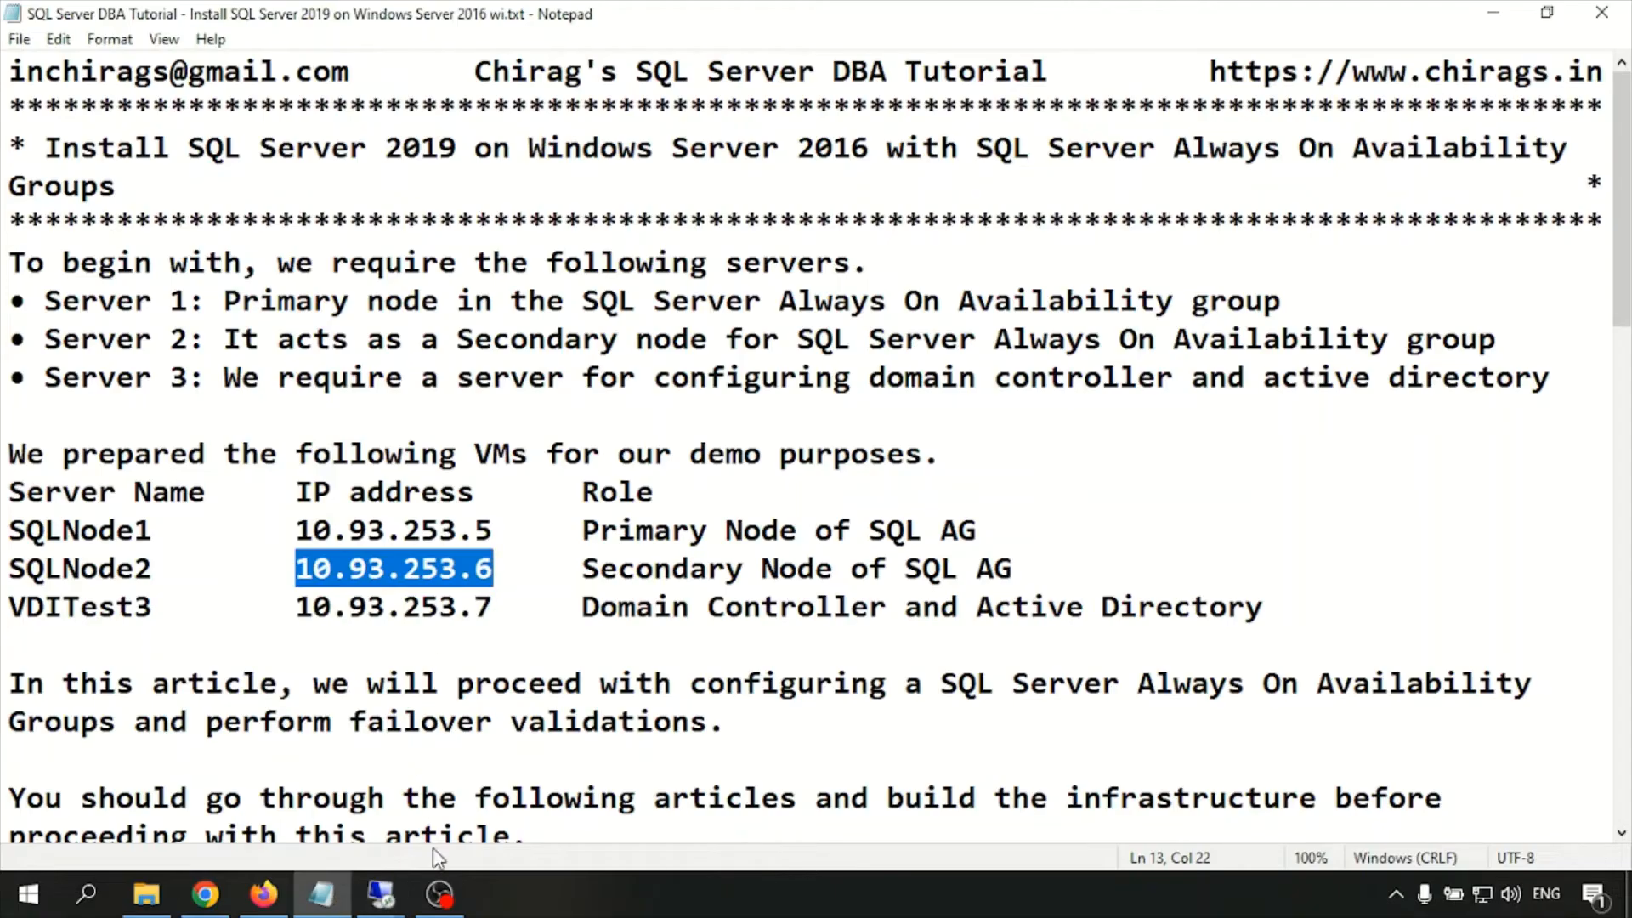
# Look up VDITest3's address in the Notepad notes and open the 10.93.253.7 remote session.
pyautogui.moveTo(380, 894)
pyautogui.click(174, 795)
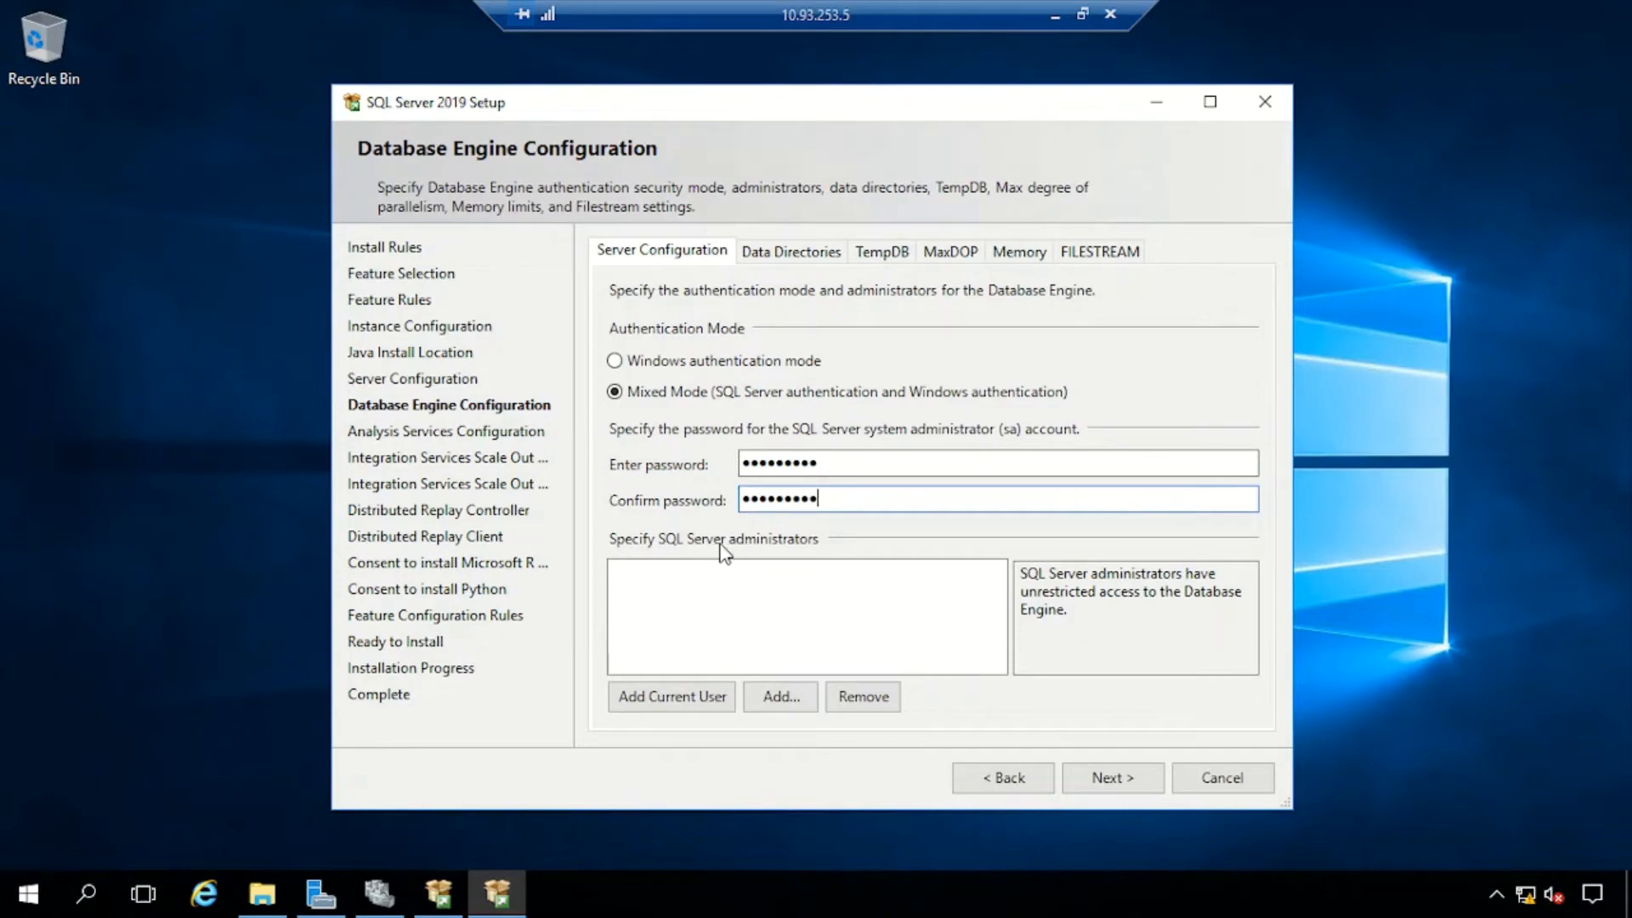
pyautogui.click(1051, 15)
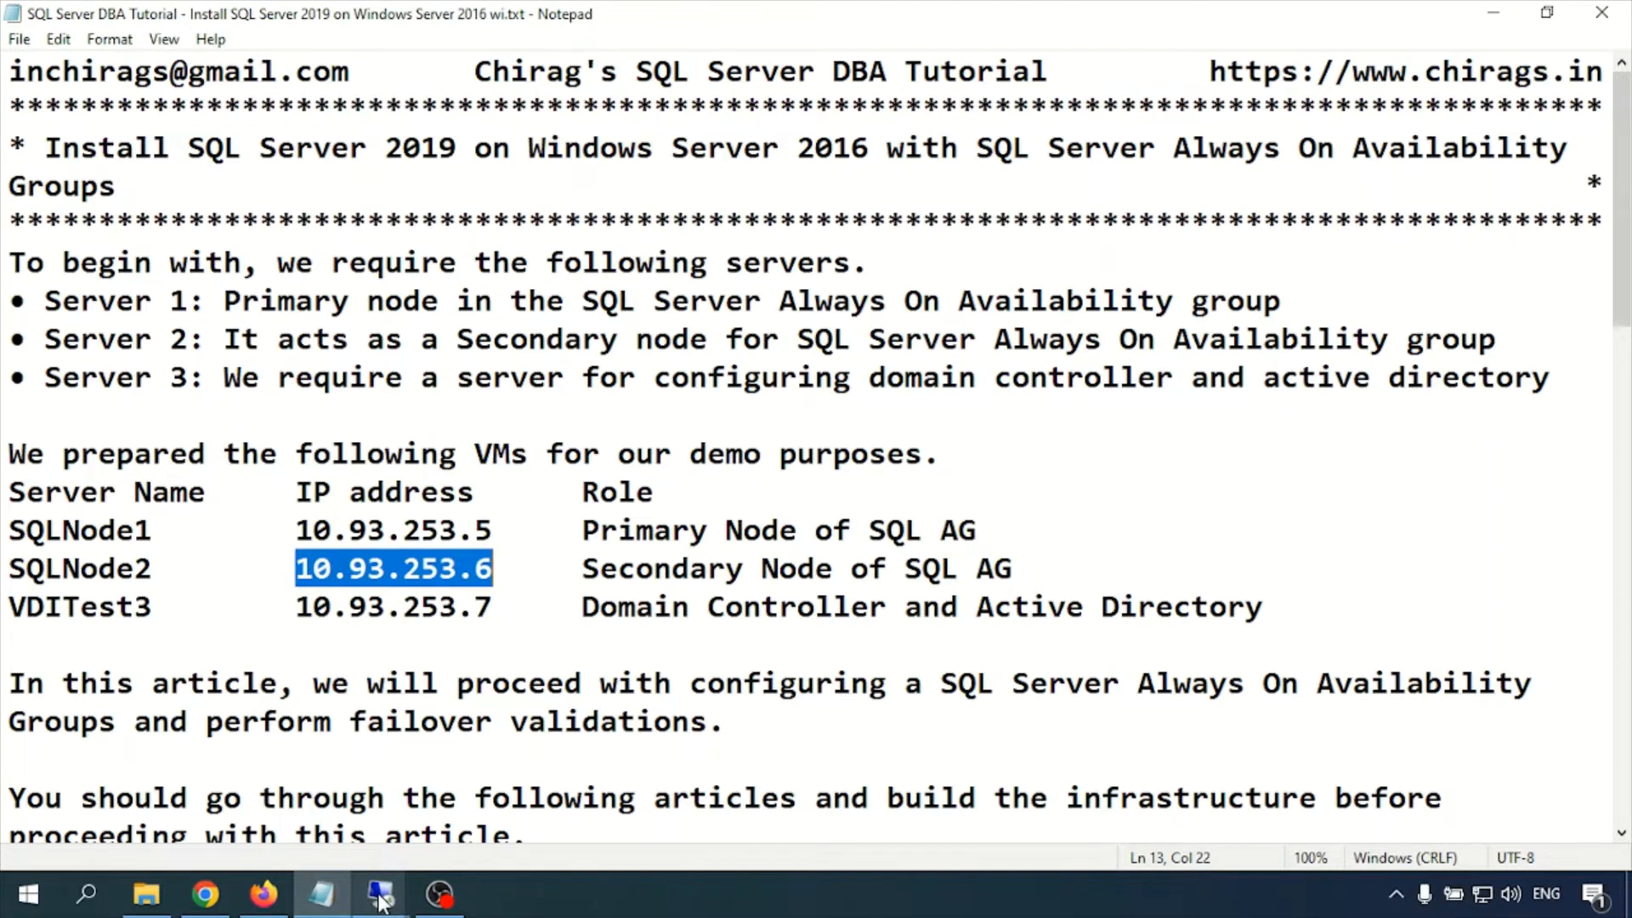
pyautogui.moveTo(978, 607); pyautogui.dragTo(1209, 607)
pyautogui.moveTo(297, 607); pyautogui.dragTo(1232, 636)
pyautogui.moveTo(380, 894)
pyautogui.click(557, 850)
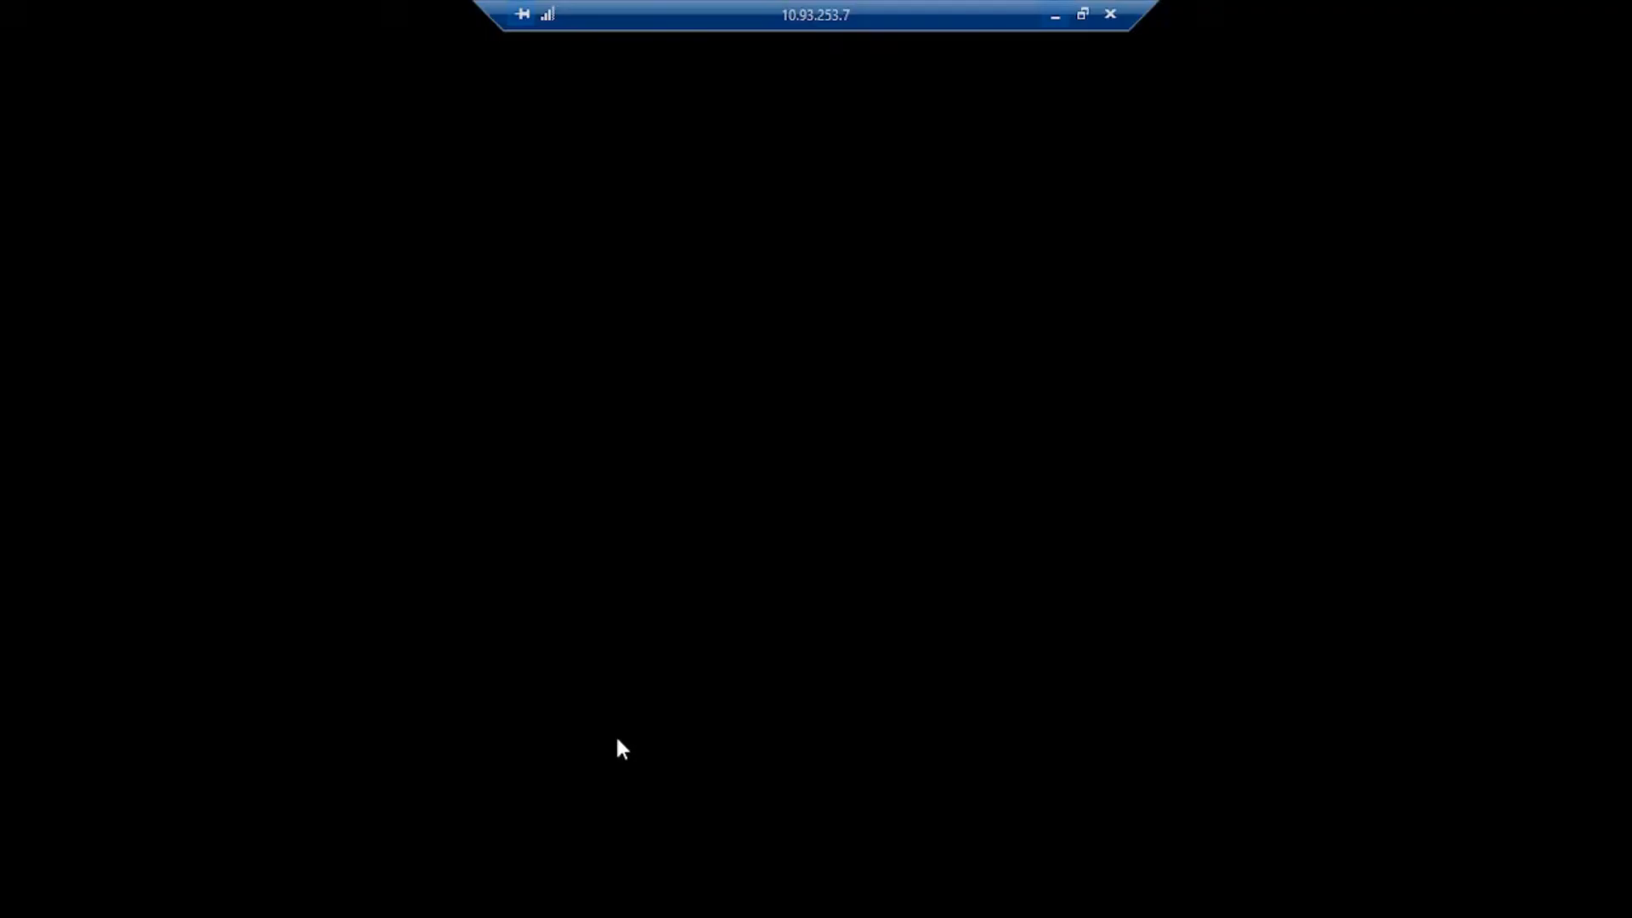
# Launch Active Directory Users and Computers via dsa.msc, expand chirags.in, and try then cancel a new user in Users.
pyautogui.press('super+r')
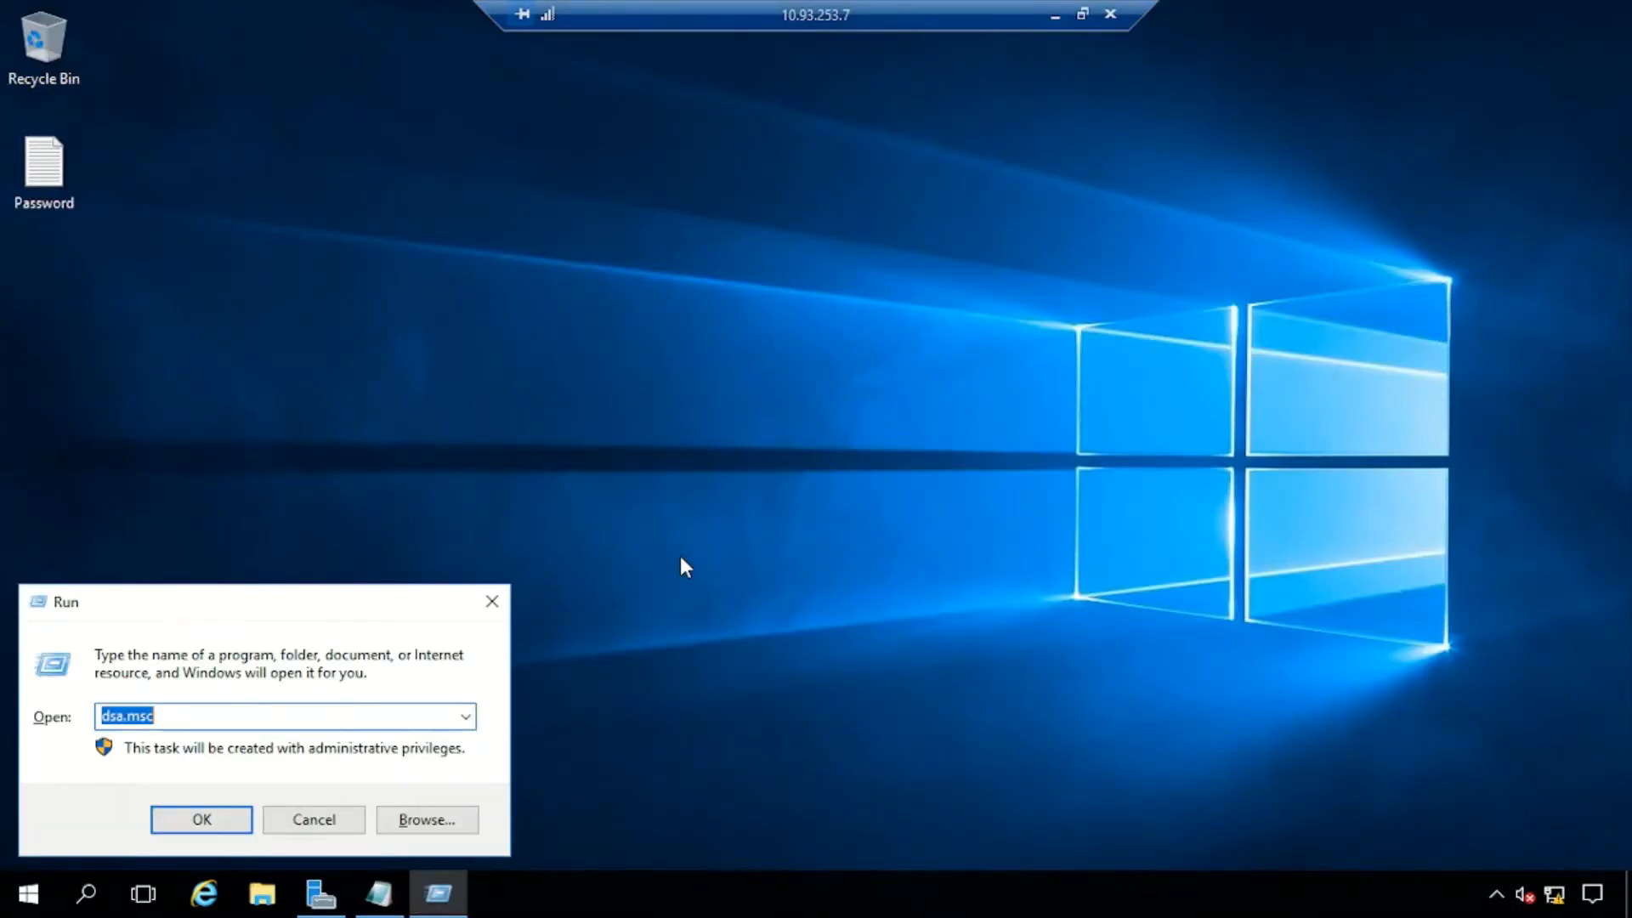
pyautogui.press('Return')
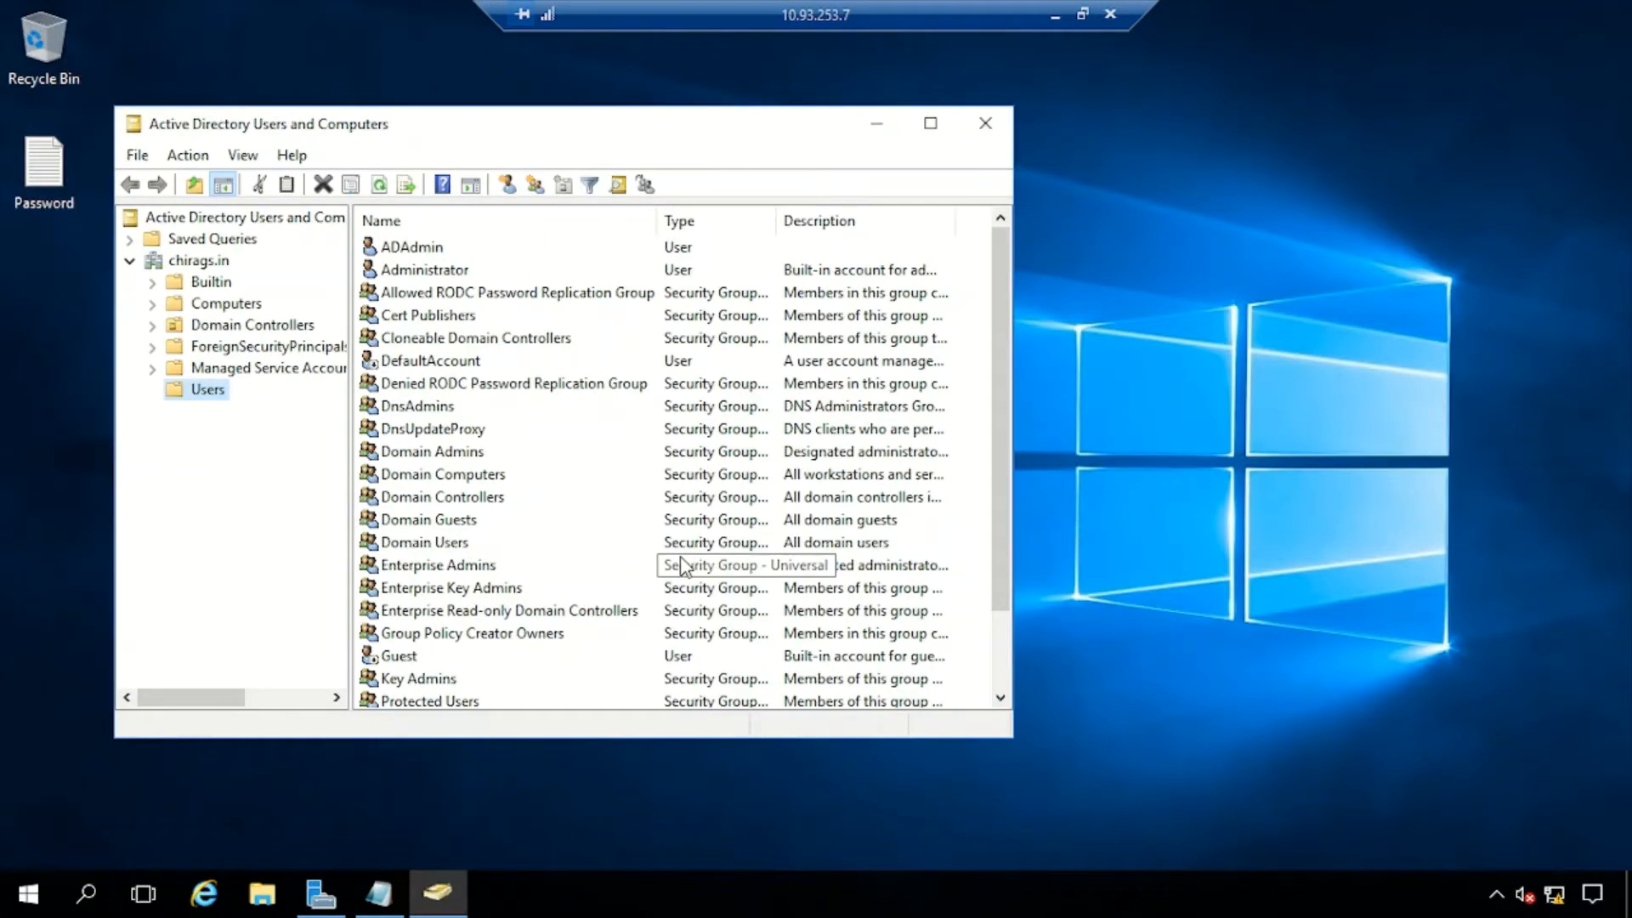
pyautogui.click(196, 260)
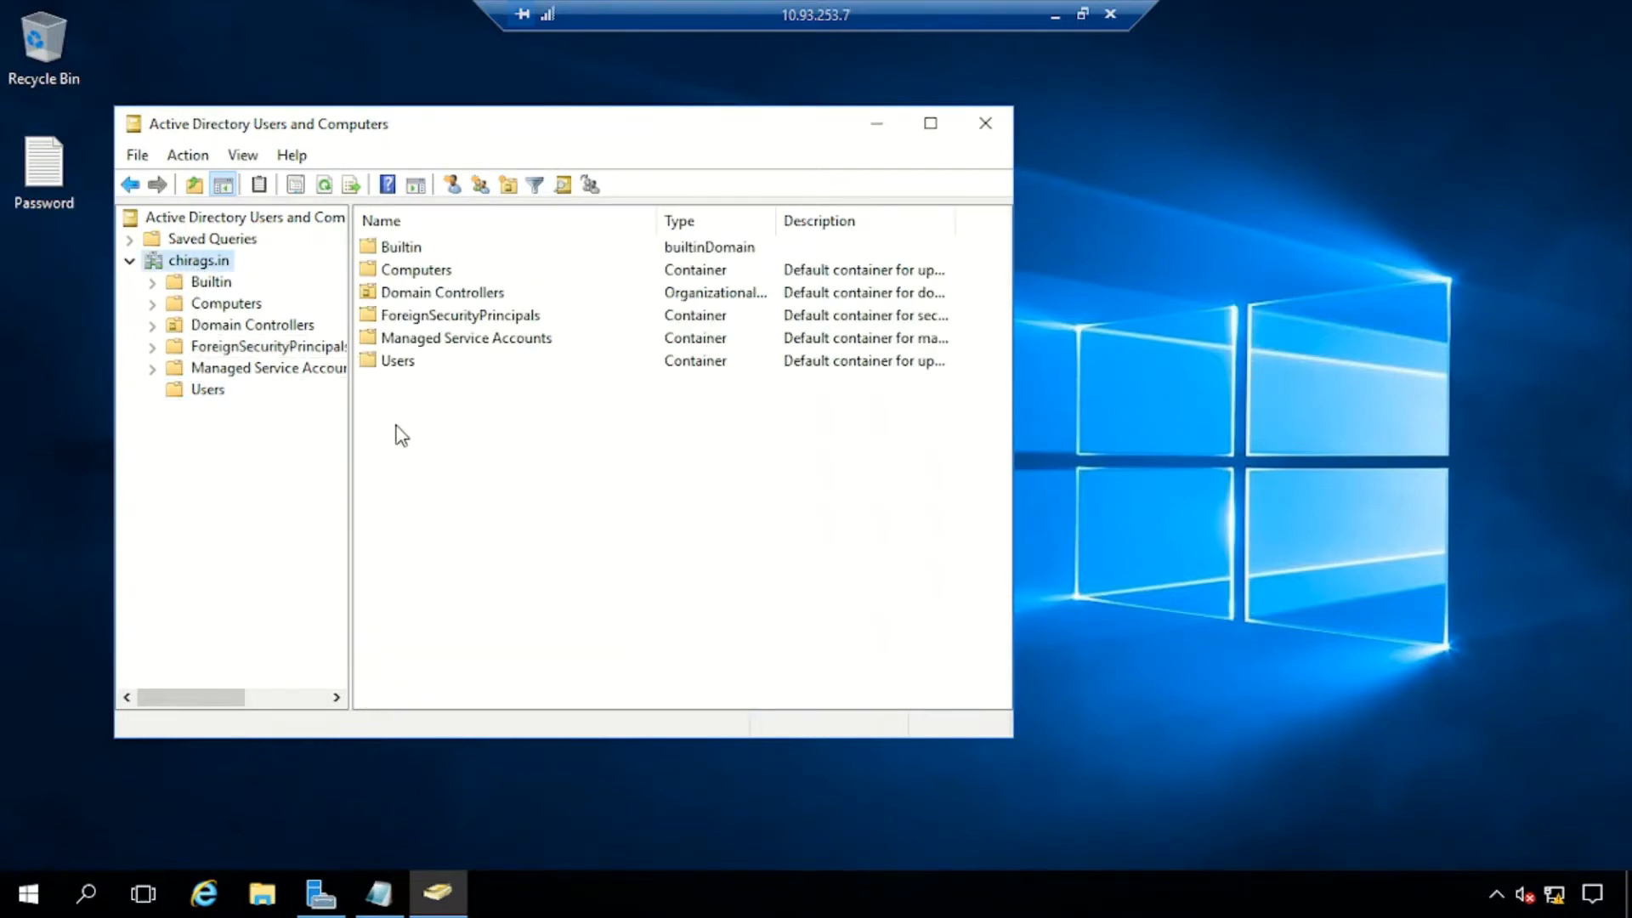
pyautogui.rightClick(406, 360)
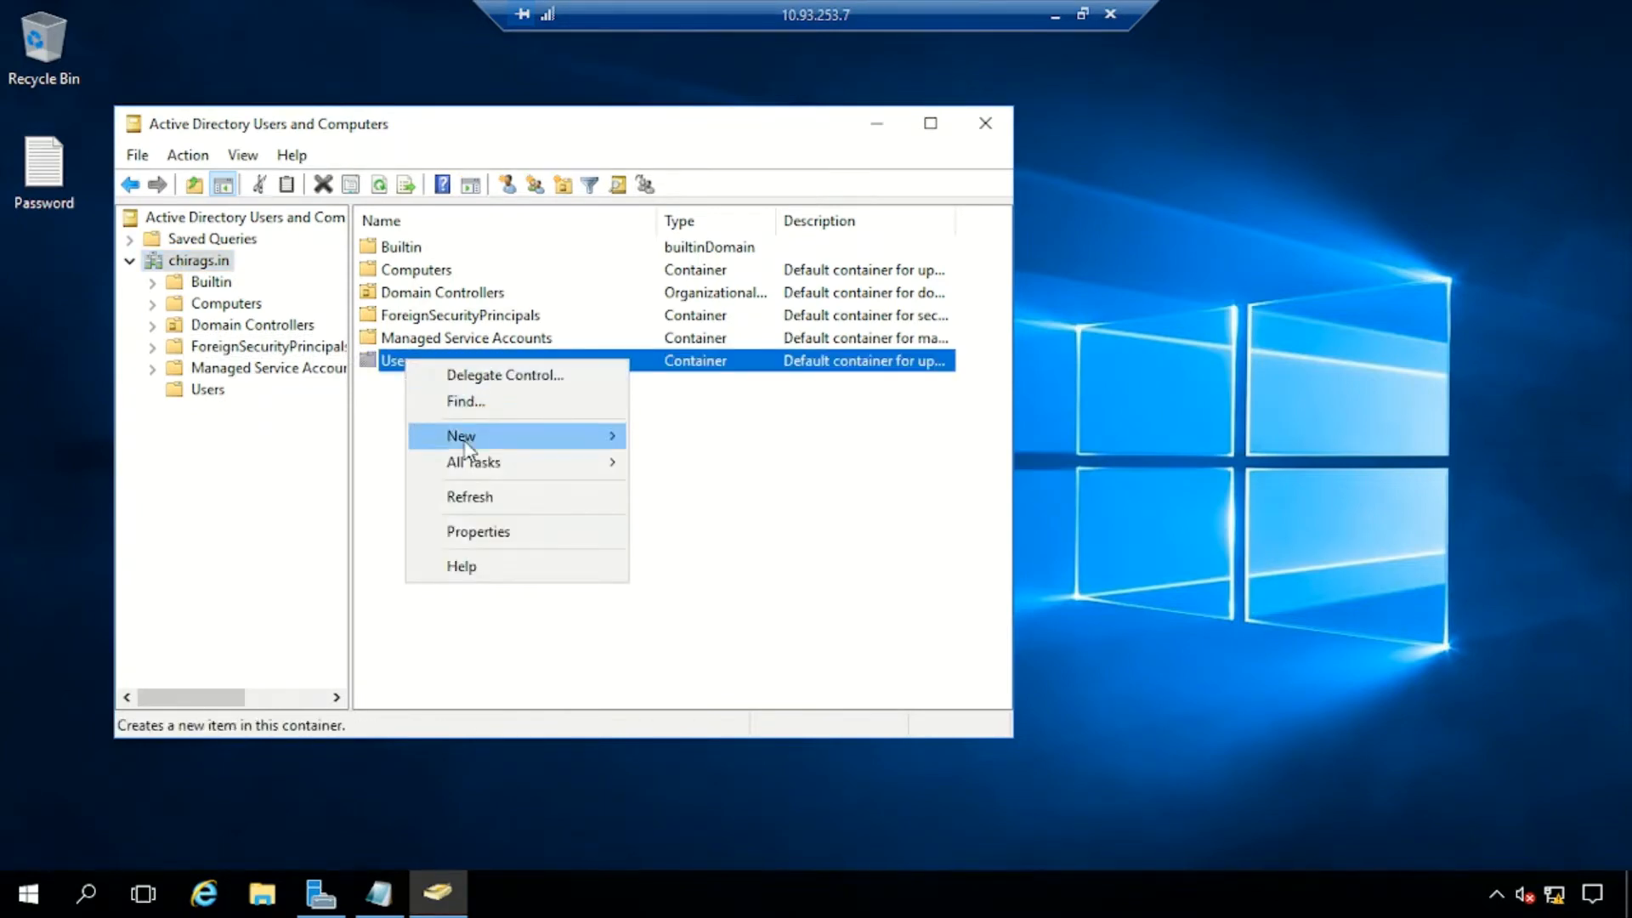
pyautogui.moveTo(476, 439)
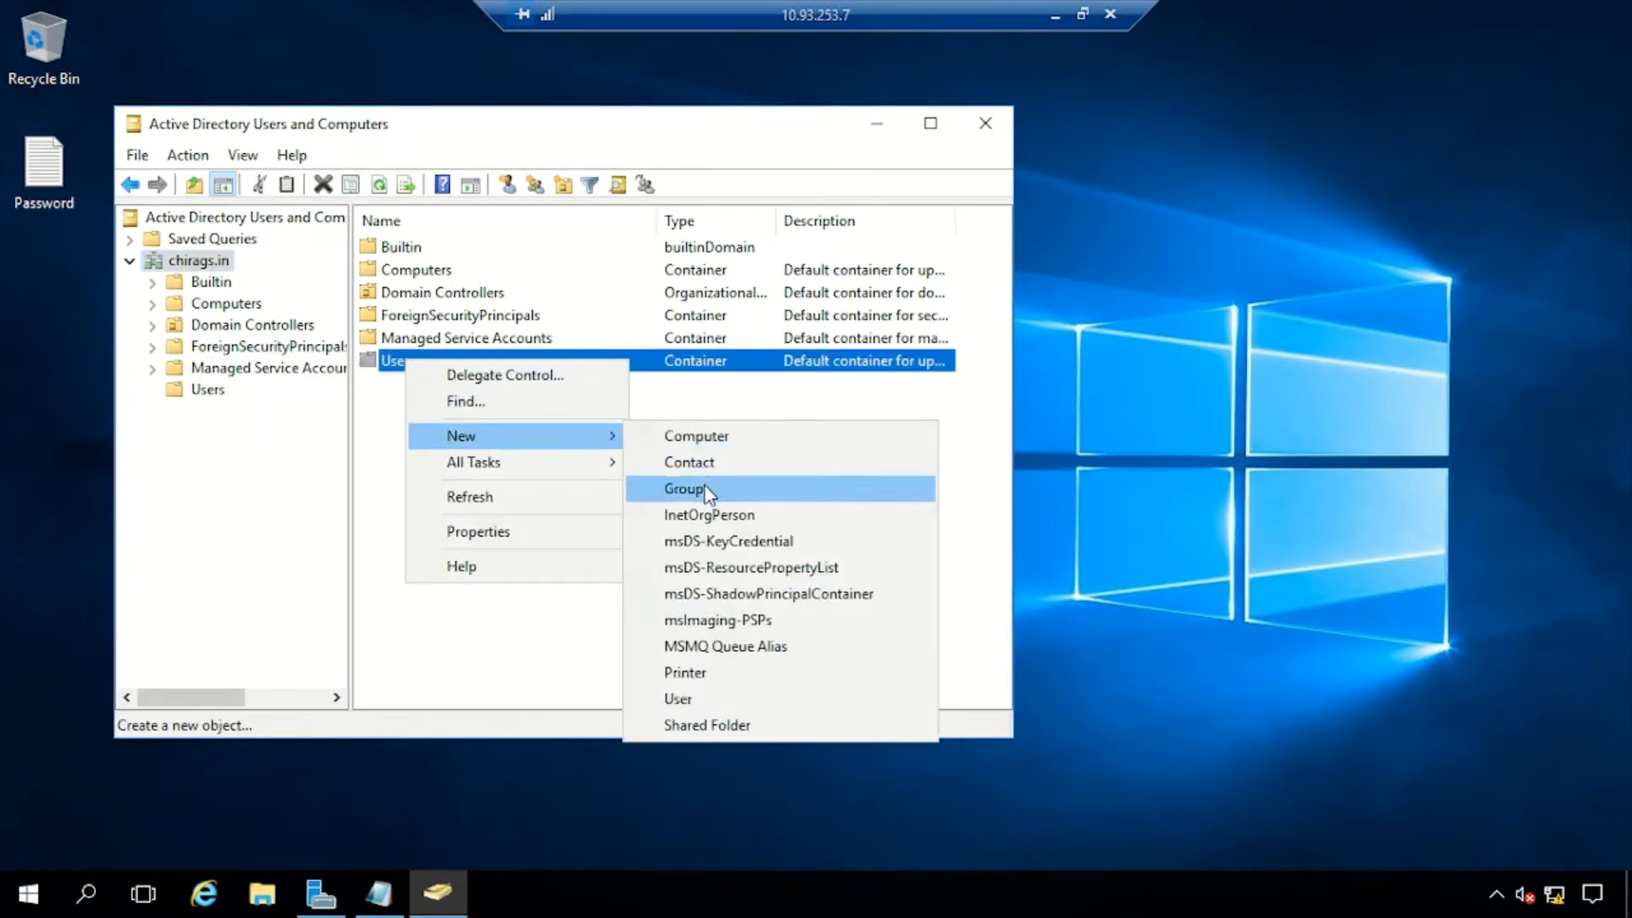
pyautogui.click(729, 710)
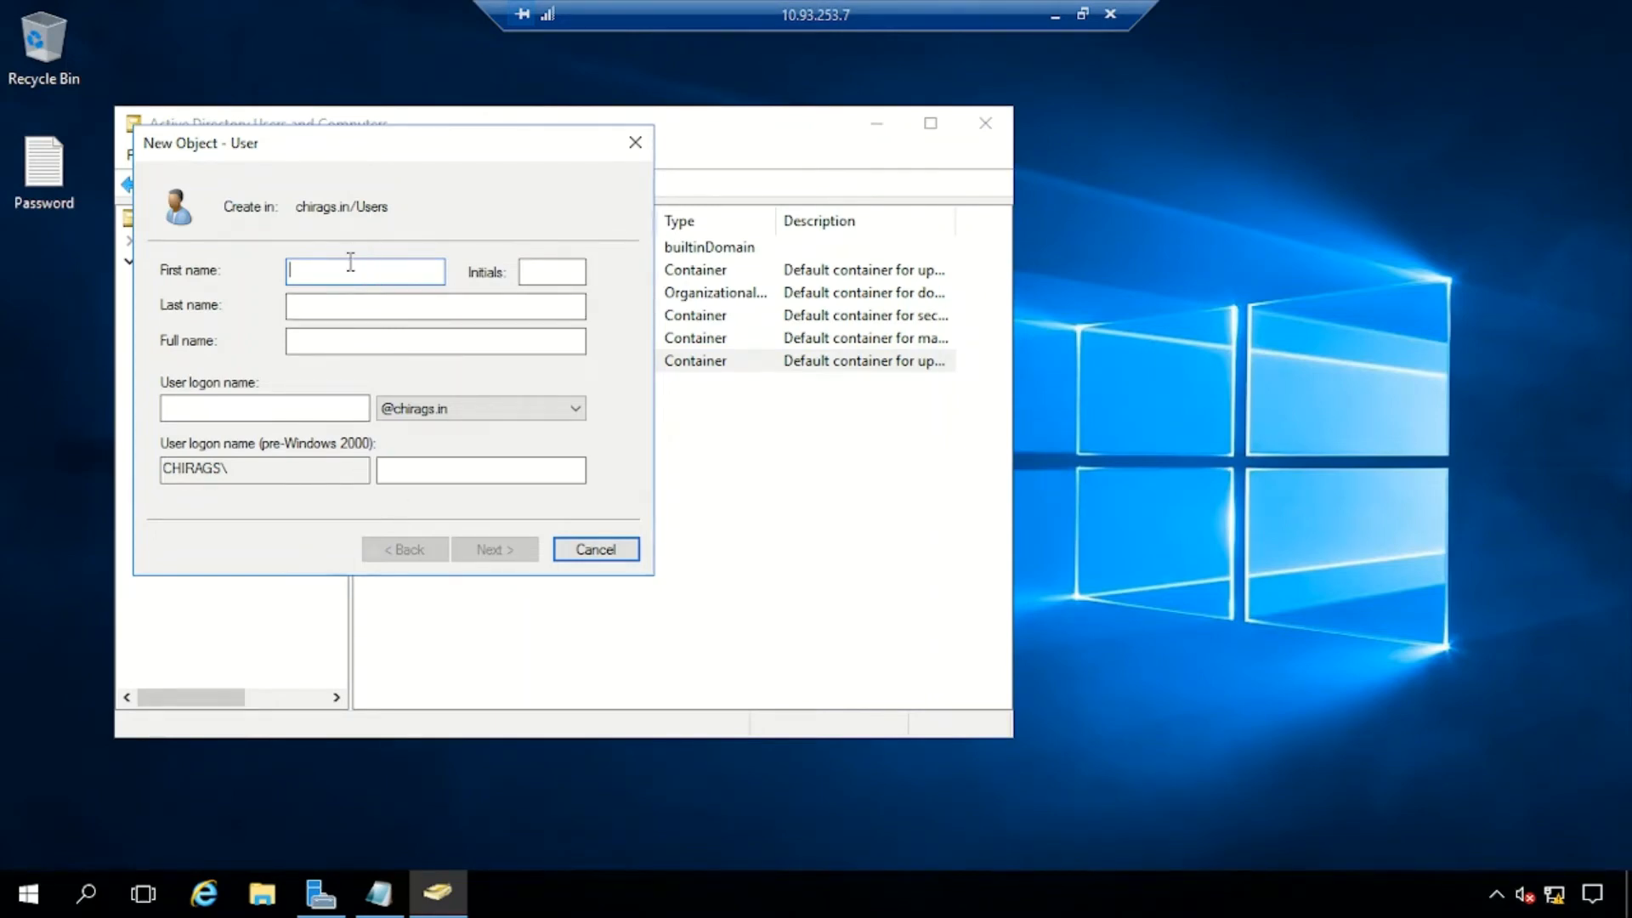
pyautogui.click(635, 143)
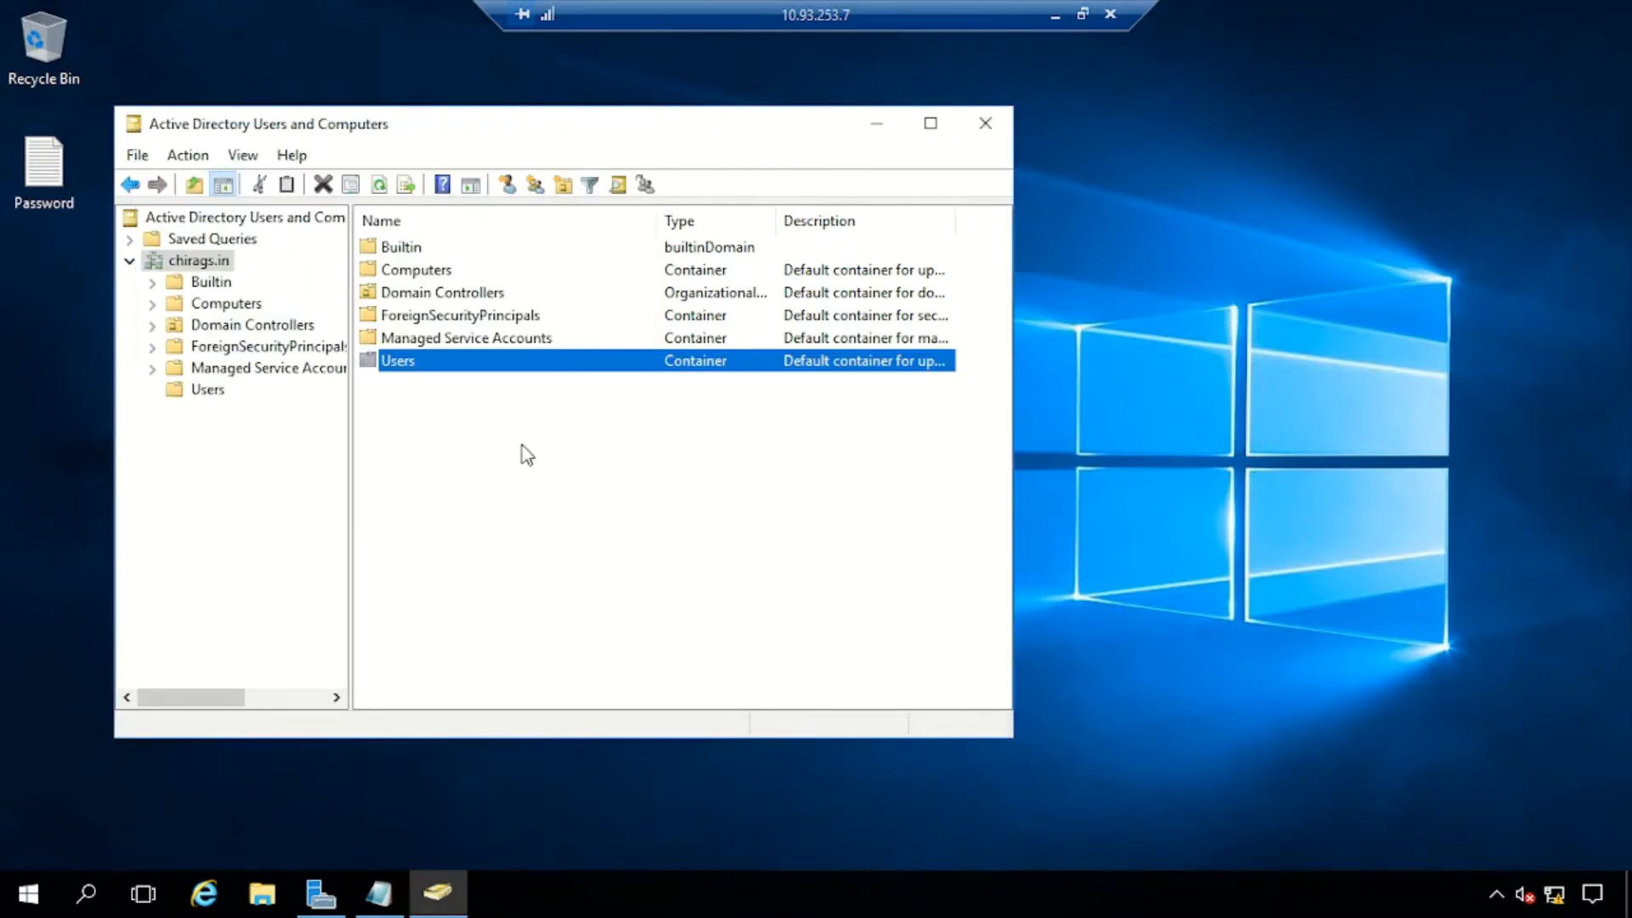
# After trying and cancelling in Managed Service Accounts, start a new user in the Users container.
pyautogui.rightClick(436, 337)
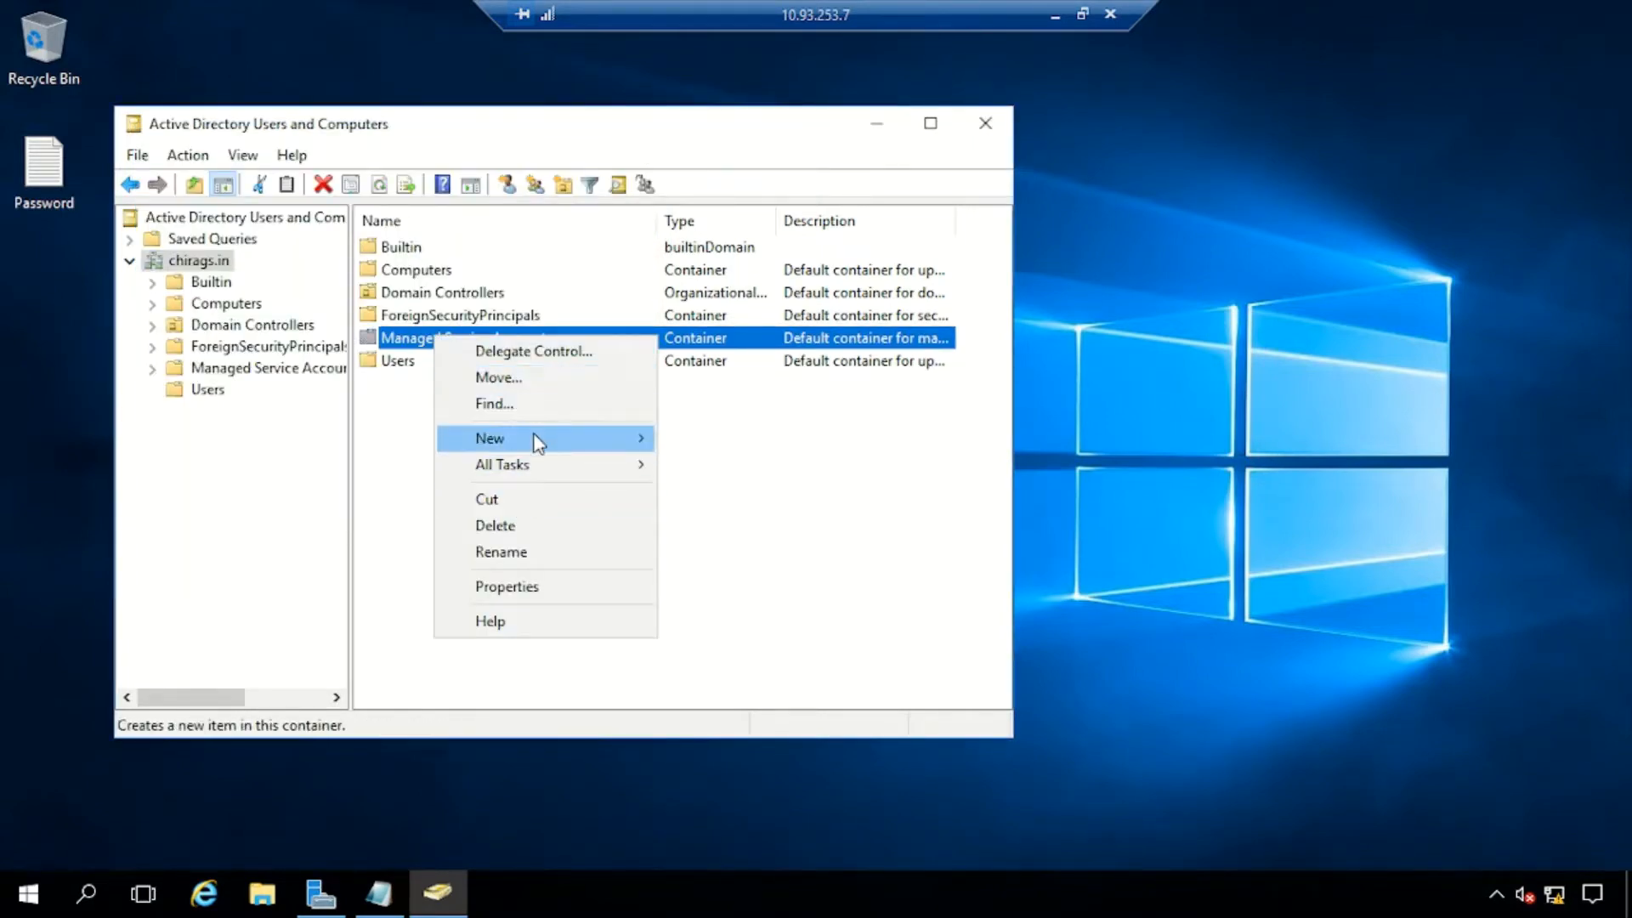
pyautogui.moveTo(539, 441)
pyautogui.click(773, 699)
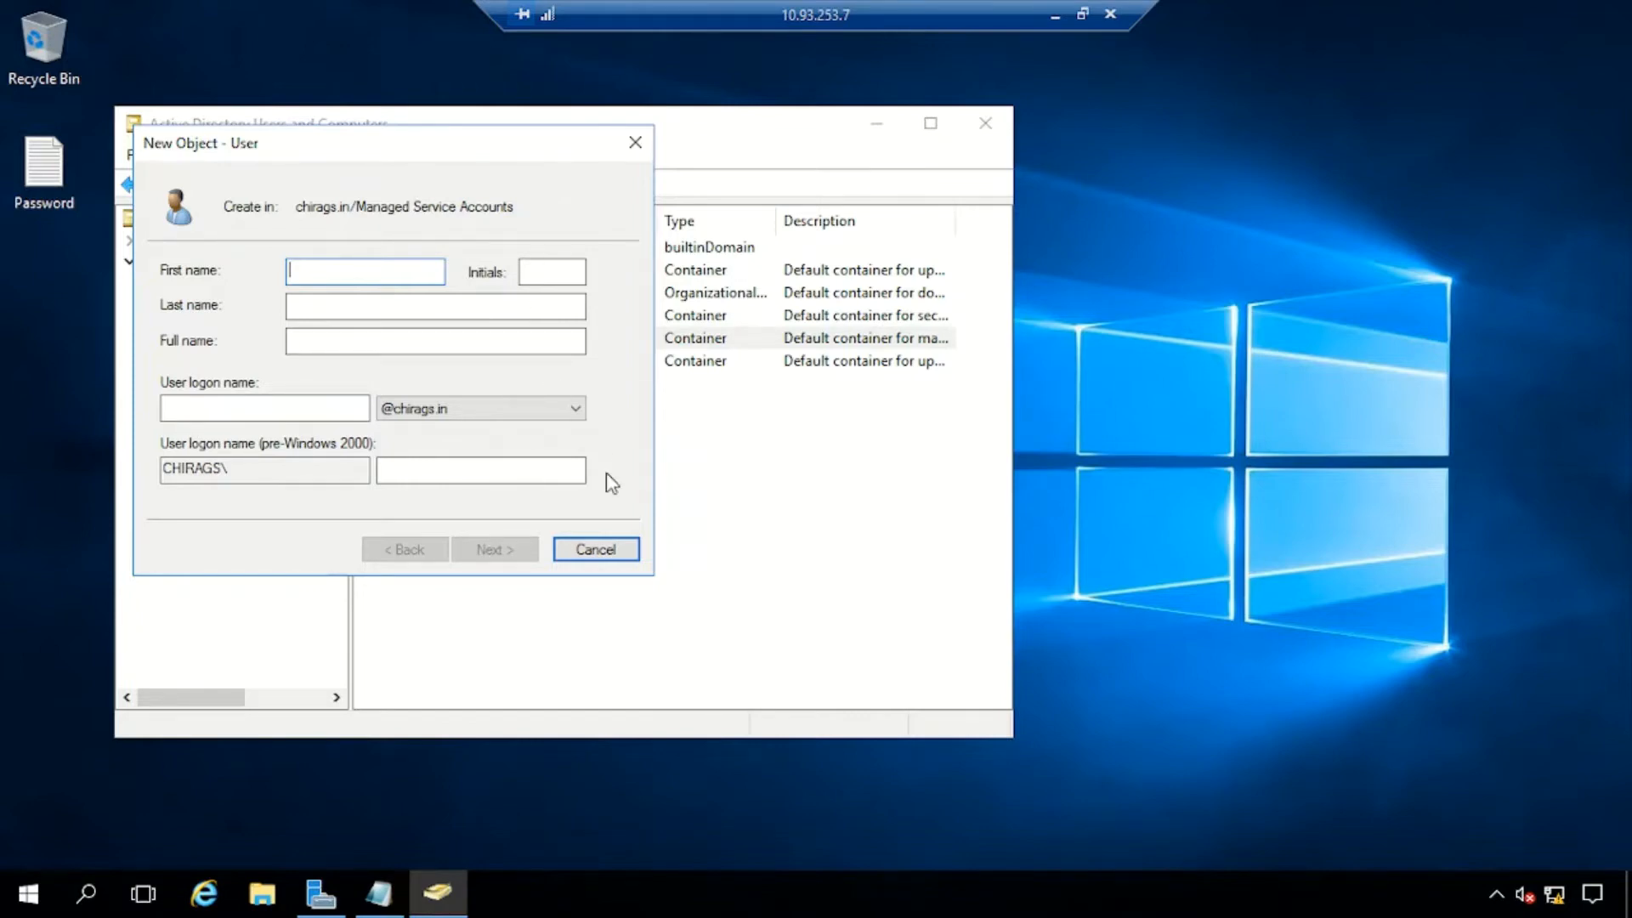
pyautogui.click(596, 551)
pyautogui.rightClick(391, 363)
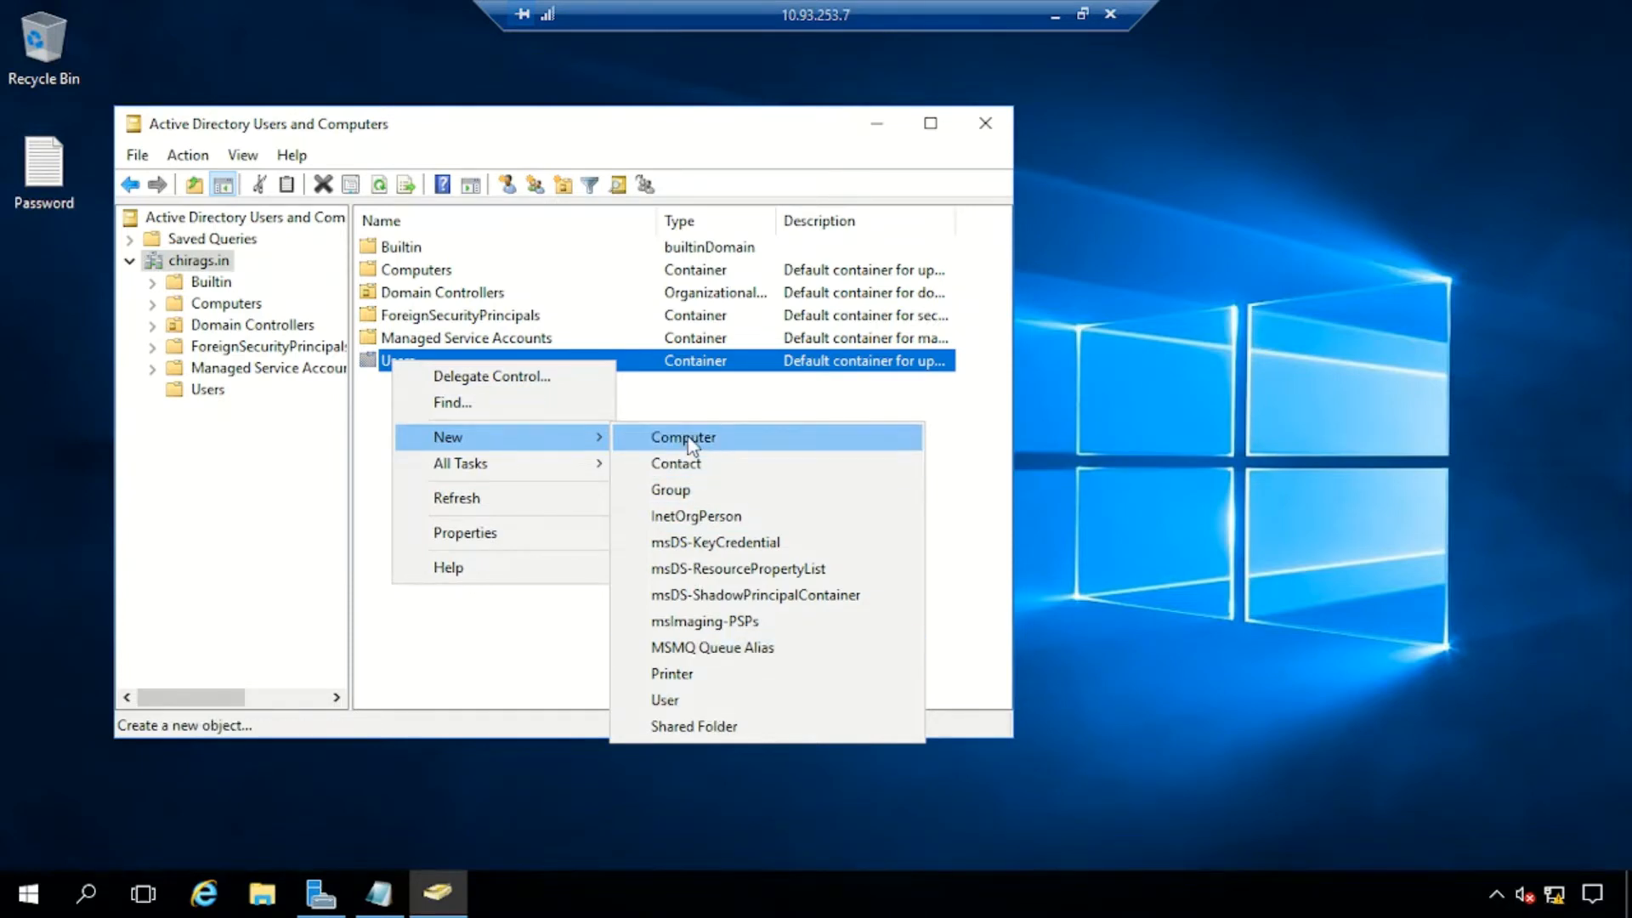
pyautogui.click(676, 708)
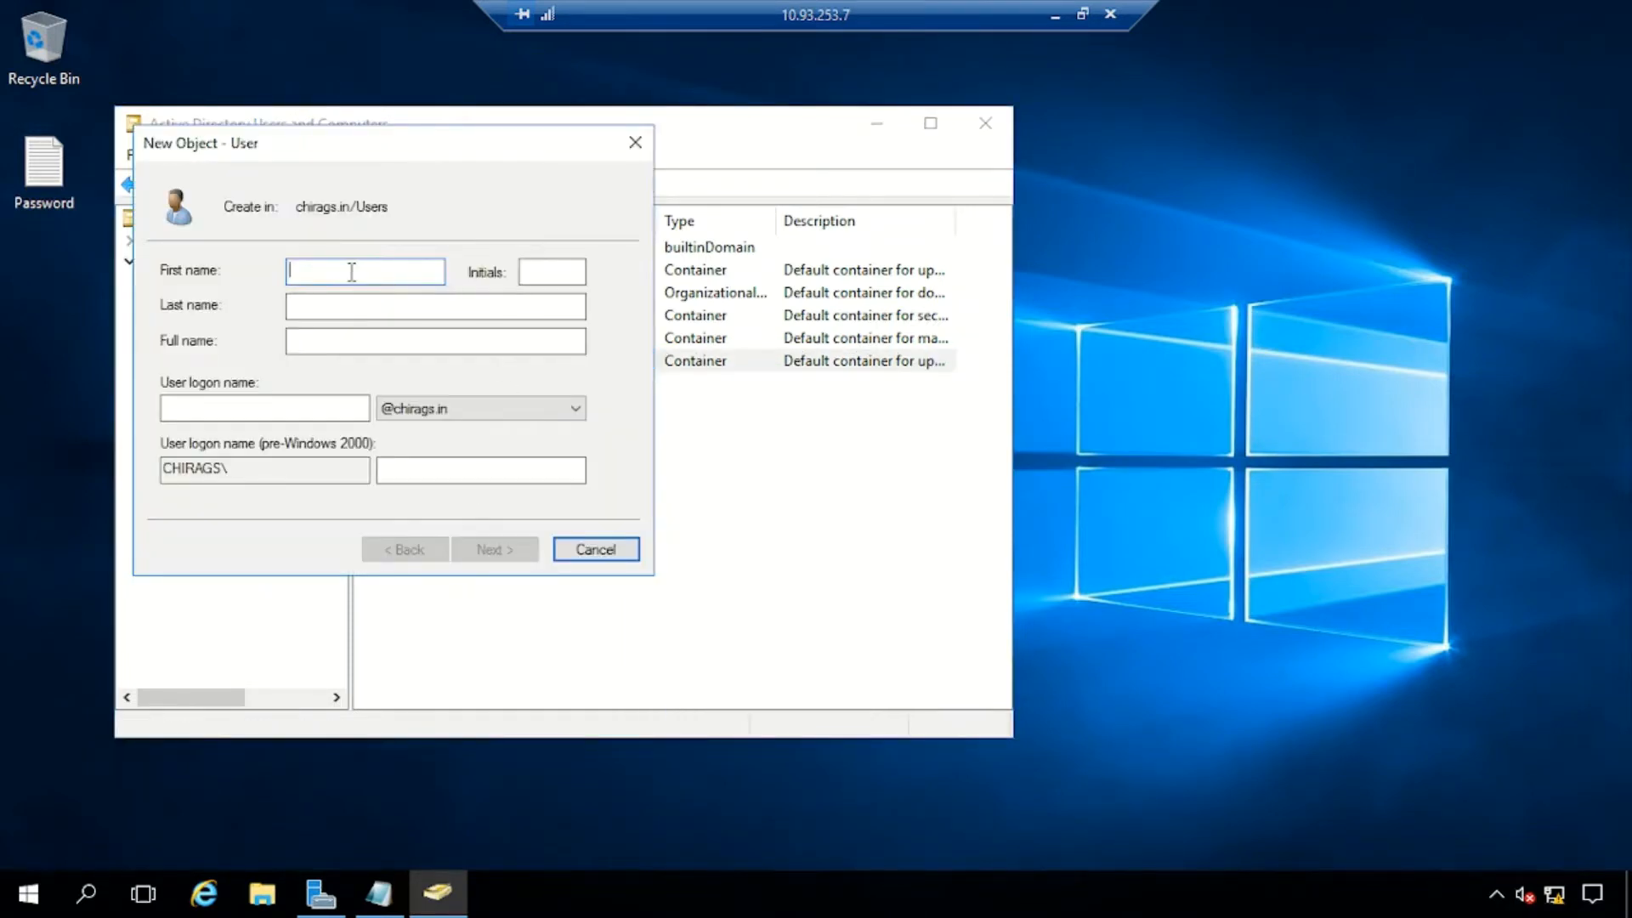
# Enter first name sv-node1 and user logon name svc-node1, then continue to the password page.
pyautogui.write('sv-node1')
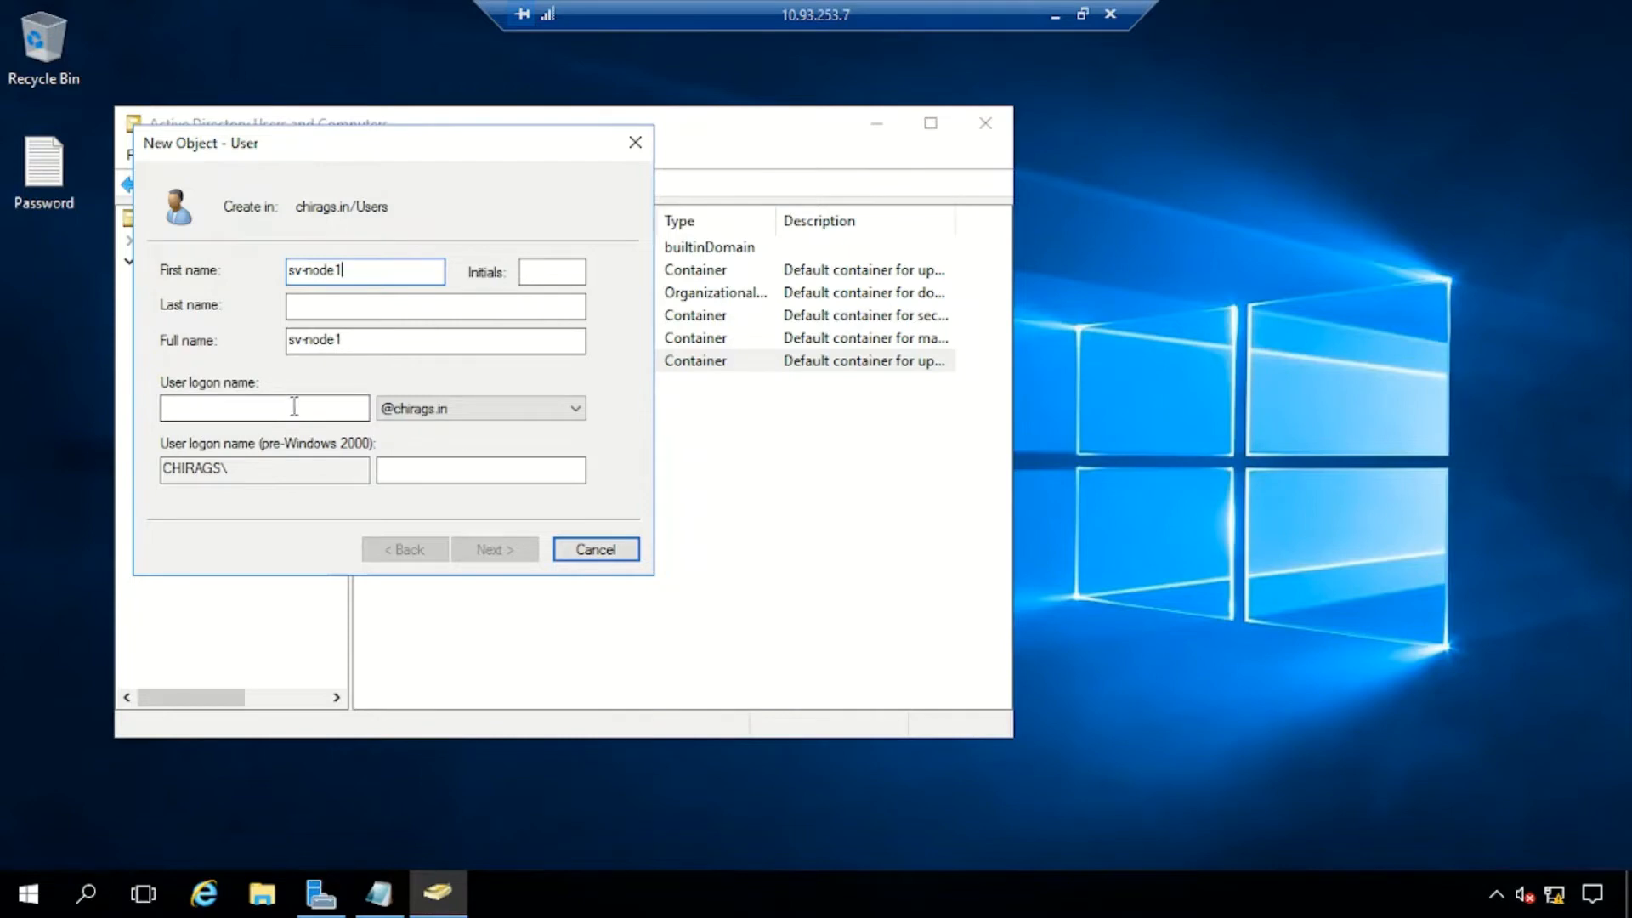
pyautogui.click(352, 408)
pyautogui.write('s')
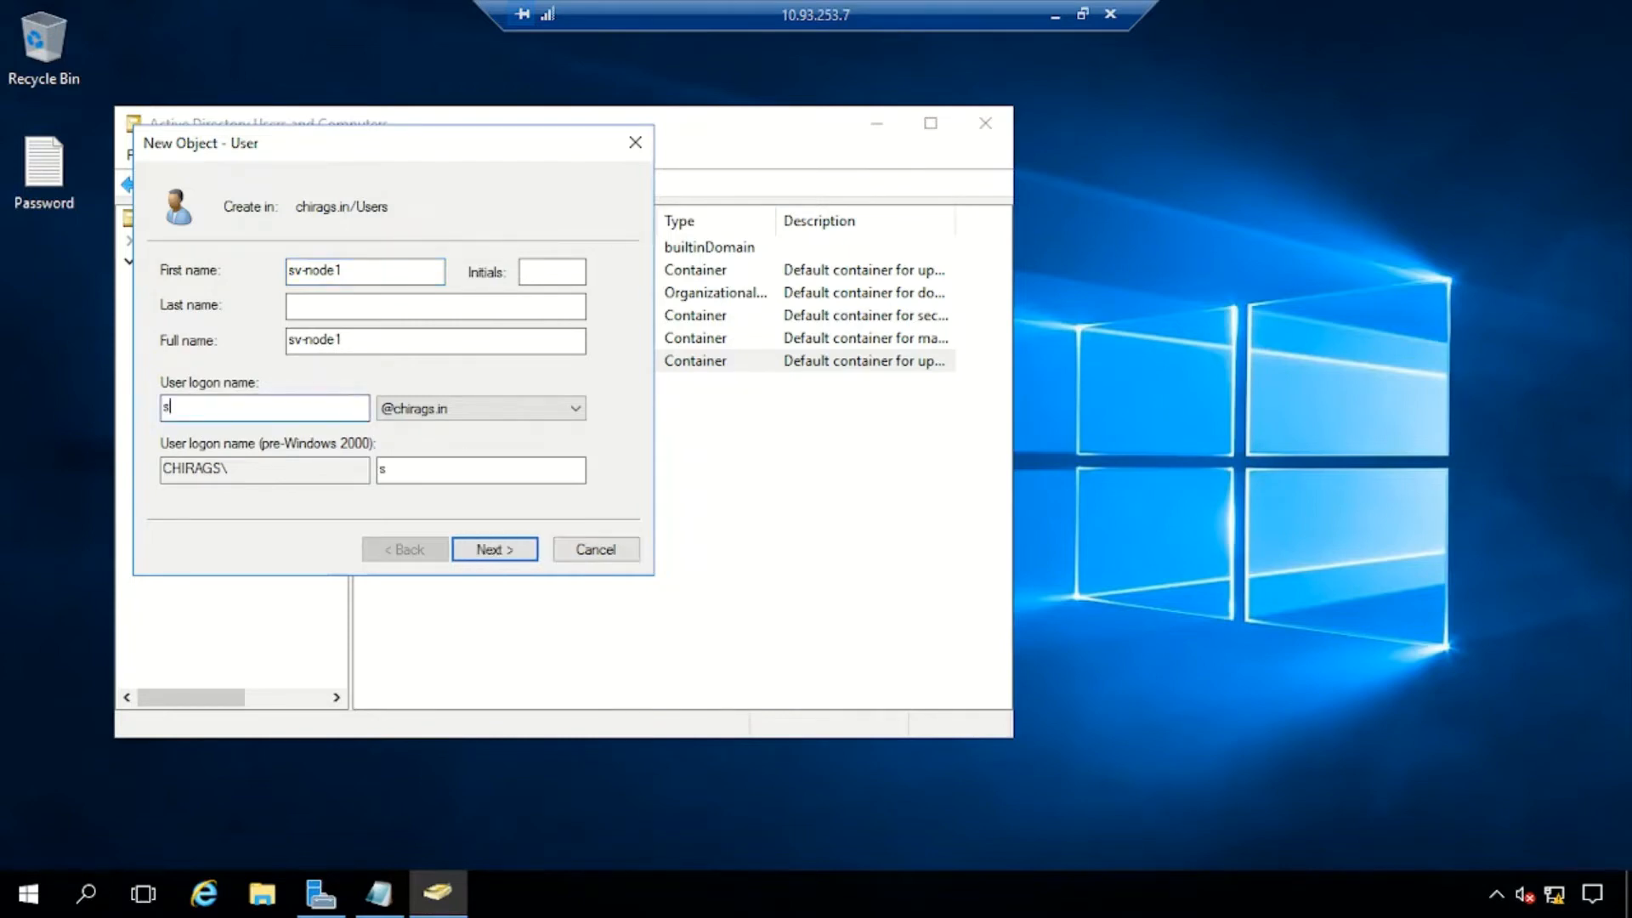
pyautogui.write('vc-node')
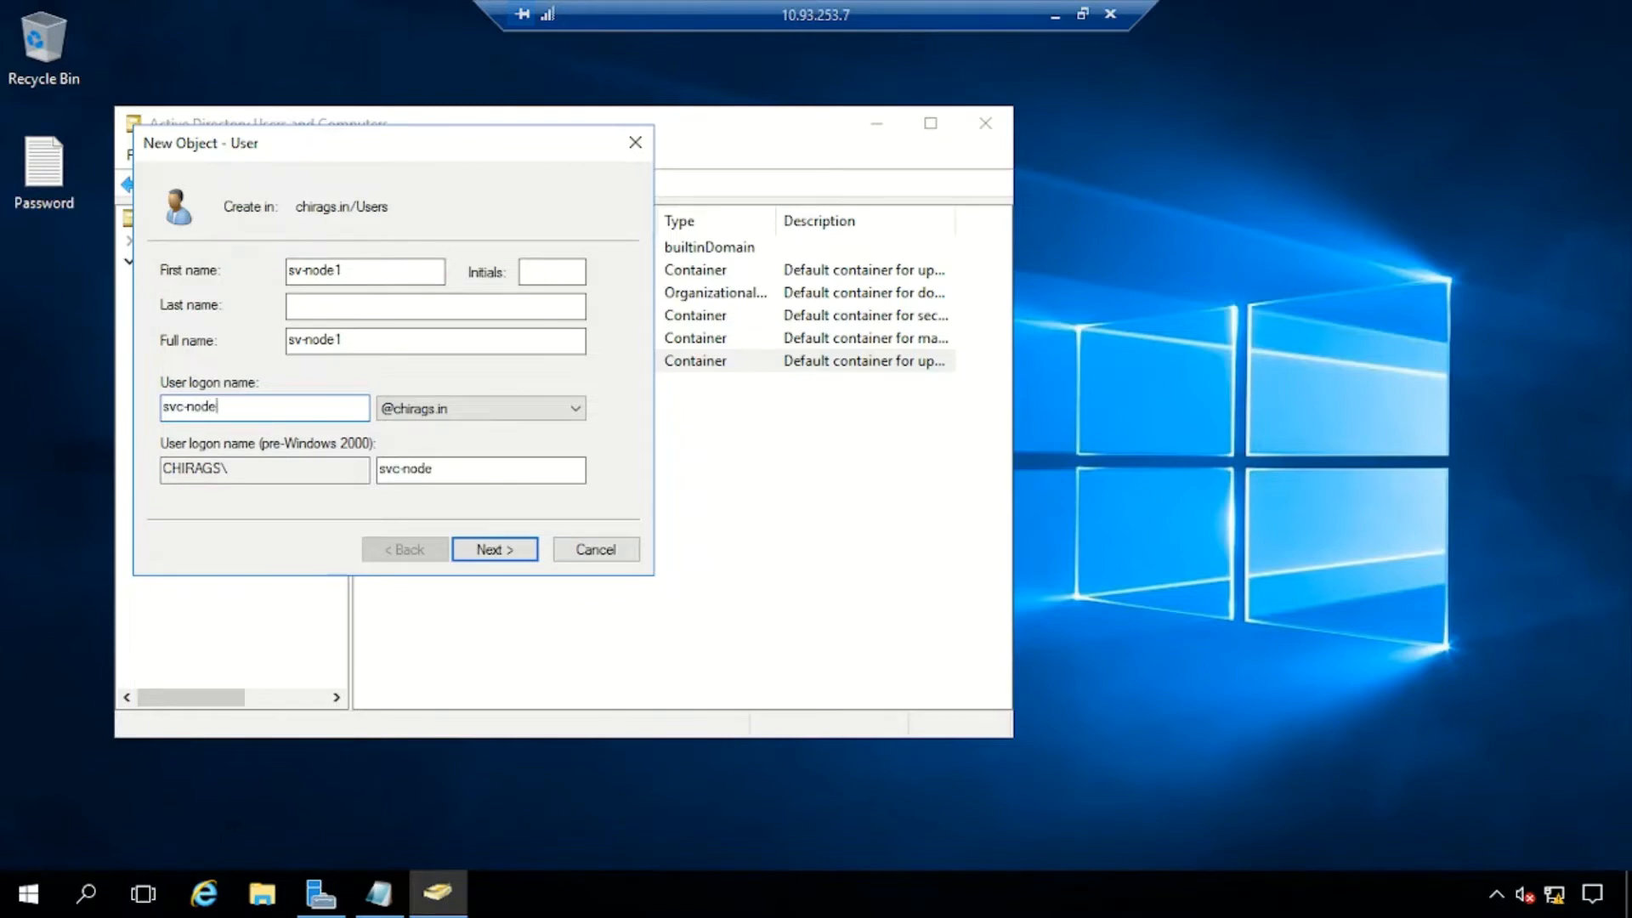
pyautogui.write('1')
pyautogui.moveTo(171, 470); pyautogui.dragTo(255, 472)
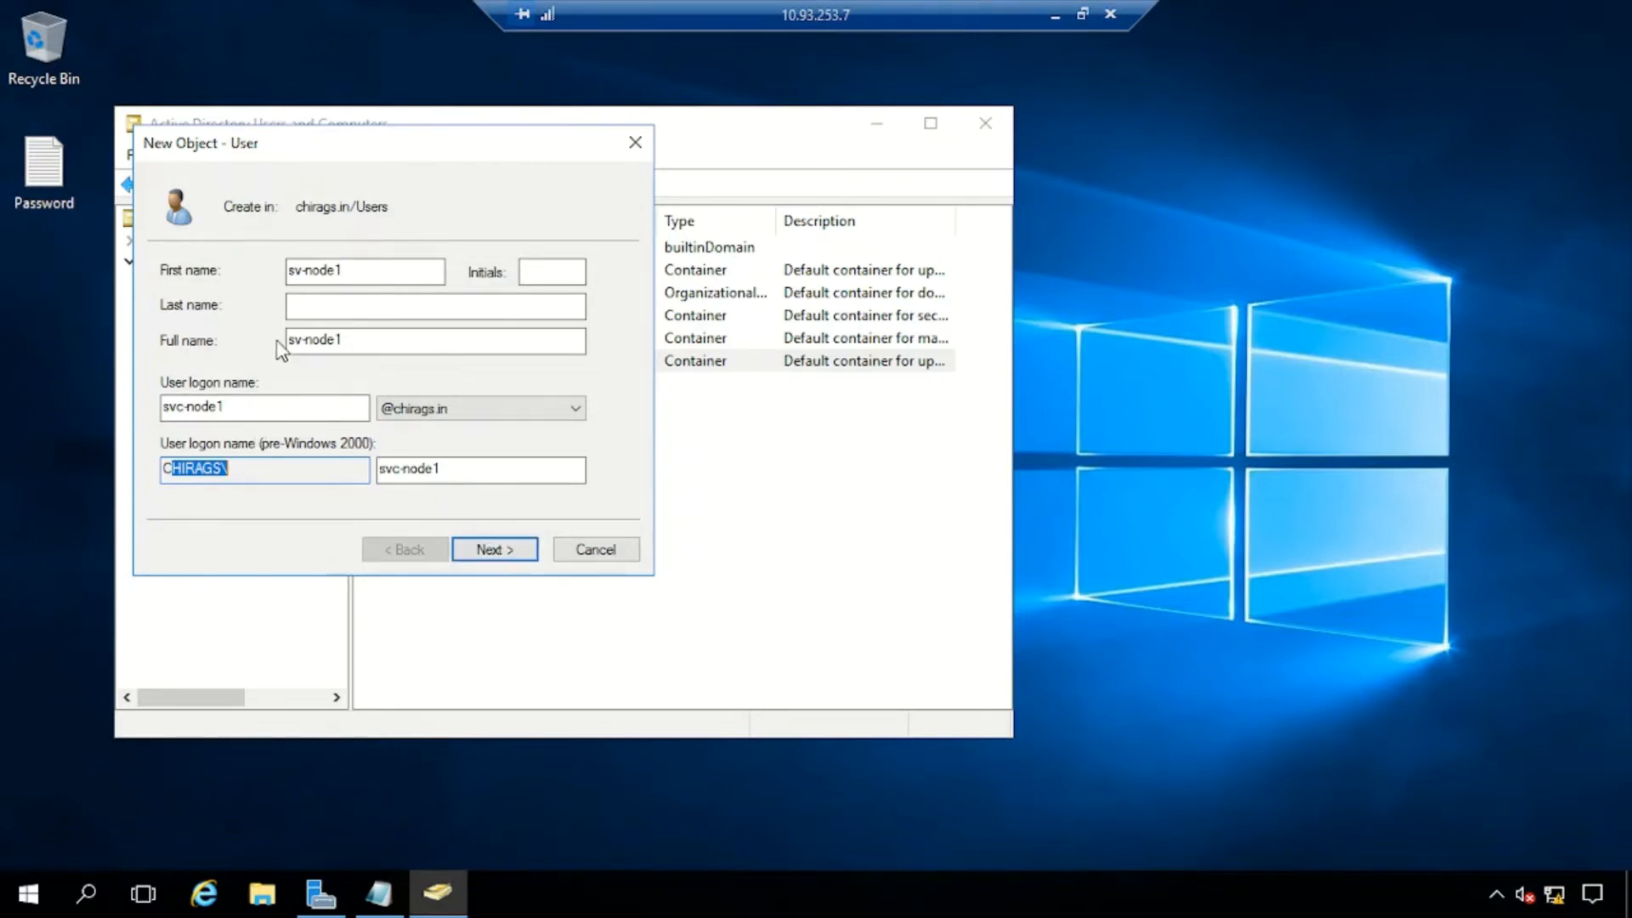
pyautogui.click(503, 551)
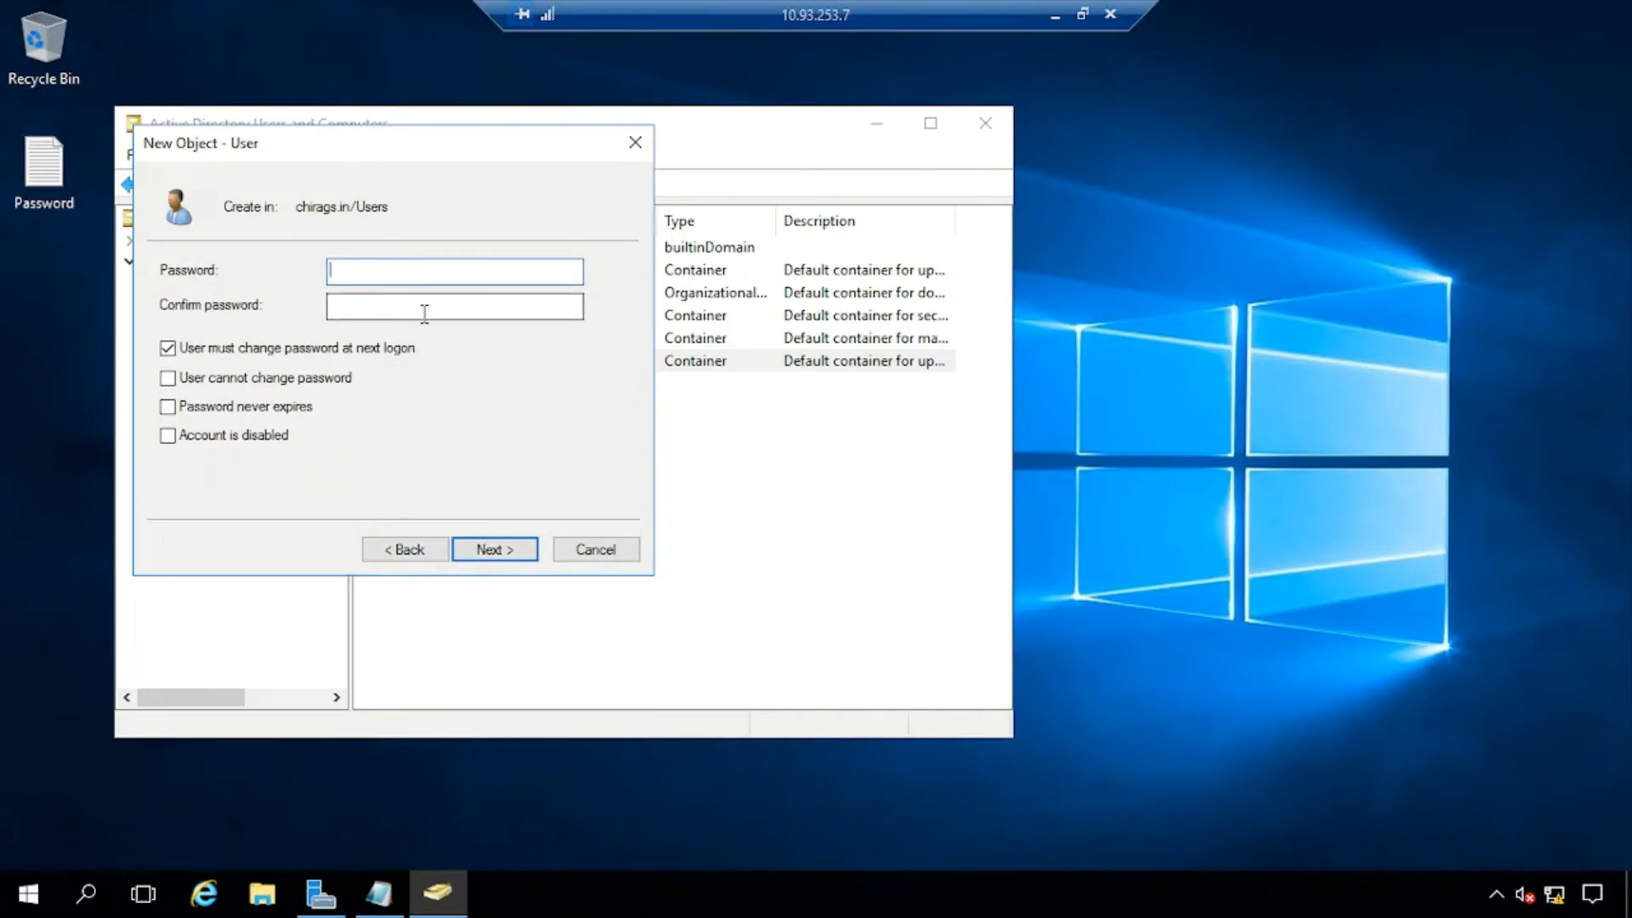
# Enter and confirm the new user's password, correcting typos.
pyautogui.write('••••')
pyautogui.press('BackSpace')
pyautogui.press('BackSpace')
pyautogui.press('BackSpace')
pyautogui.press('BackSpace')
pyautogui.write('••••••')
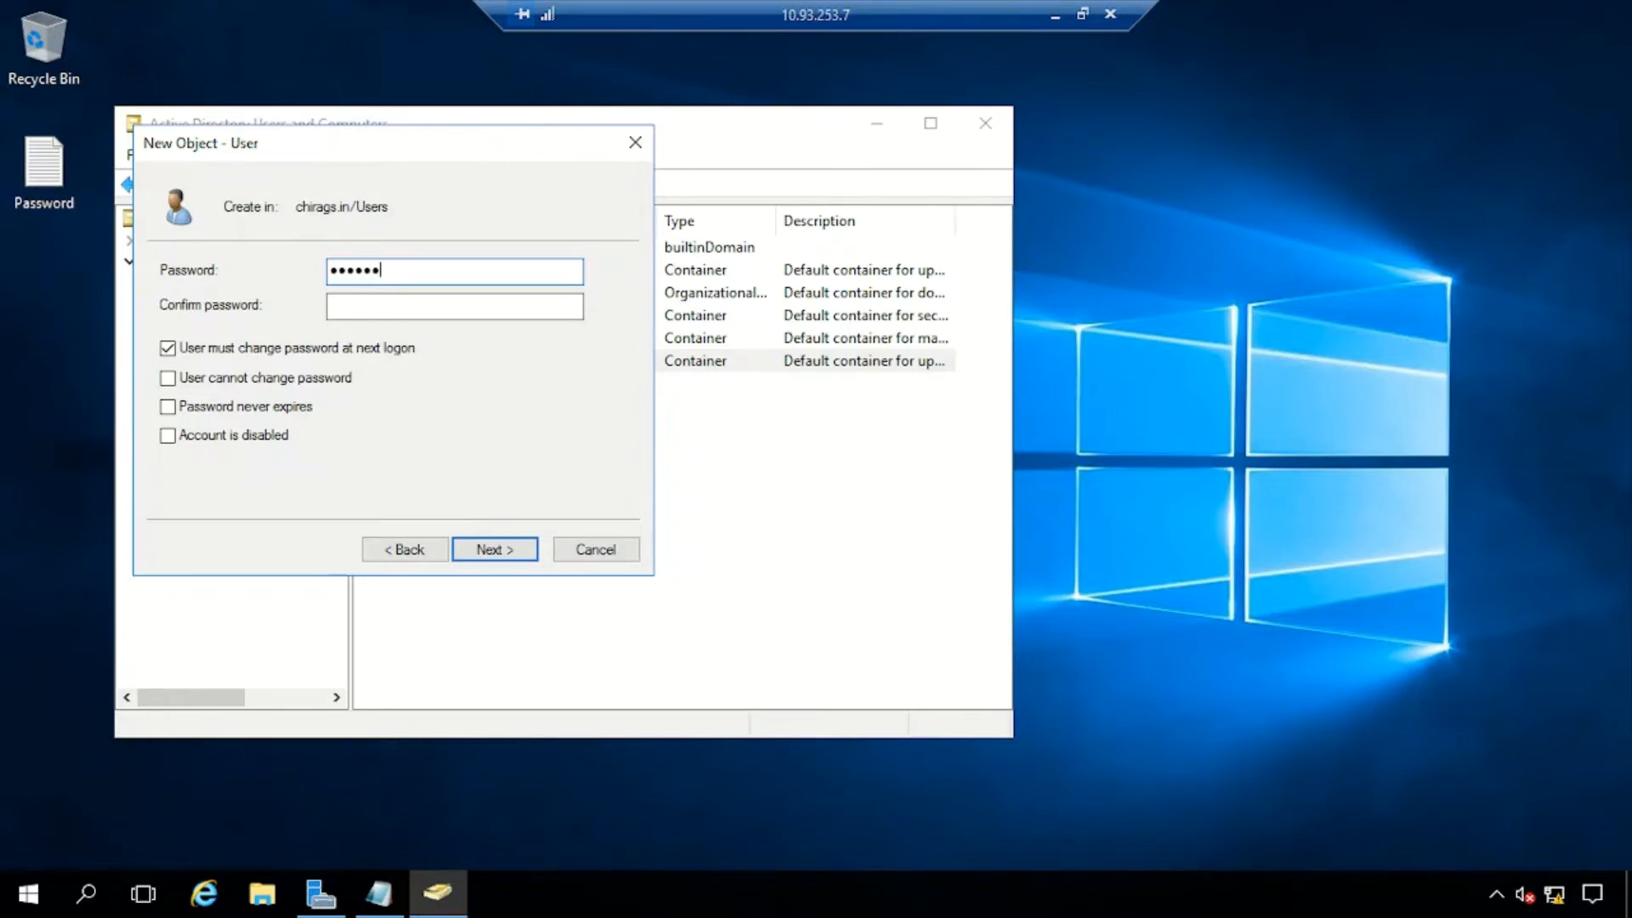
pyautogui.write('•••••••')
pyautogui.press('Tab')
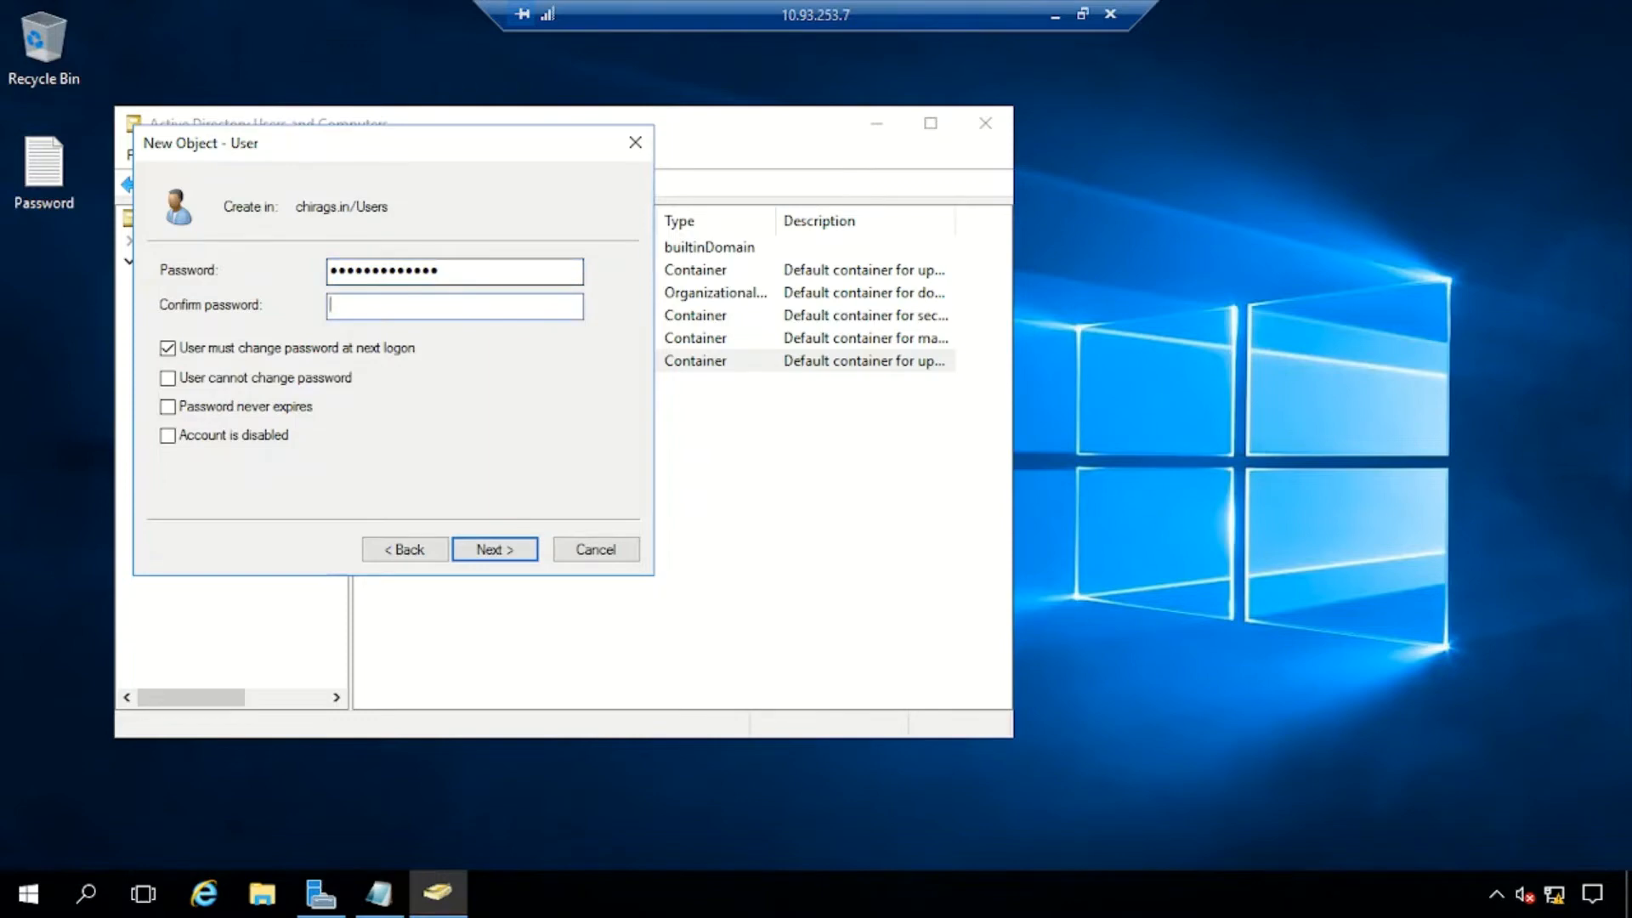
pyautogui.write('•••••••')
pyautogui.write('••••••')
pyautogui.press('BackSpace')
pyautogui.press('BackSpace')
pyautogui.press('BackSpace')
pyautogui.press('BackSpace')
pyautogui.press('BackSpace')
pyautogui.press('BackSpace')
pyautogui.press('BackSpace')
pyautogui.press('BackSpace')
pyautogui.press('BackSpace')
pyautogui.press('BackSpace')
pyautogui.press('BackSpace')
pyautogui.press('BackSpace')
pyautogui.press('BackSpace')
pyautogui.write('•••••••••••••')
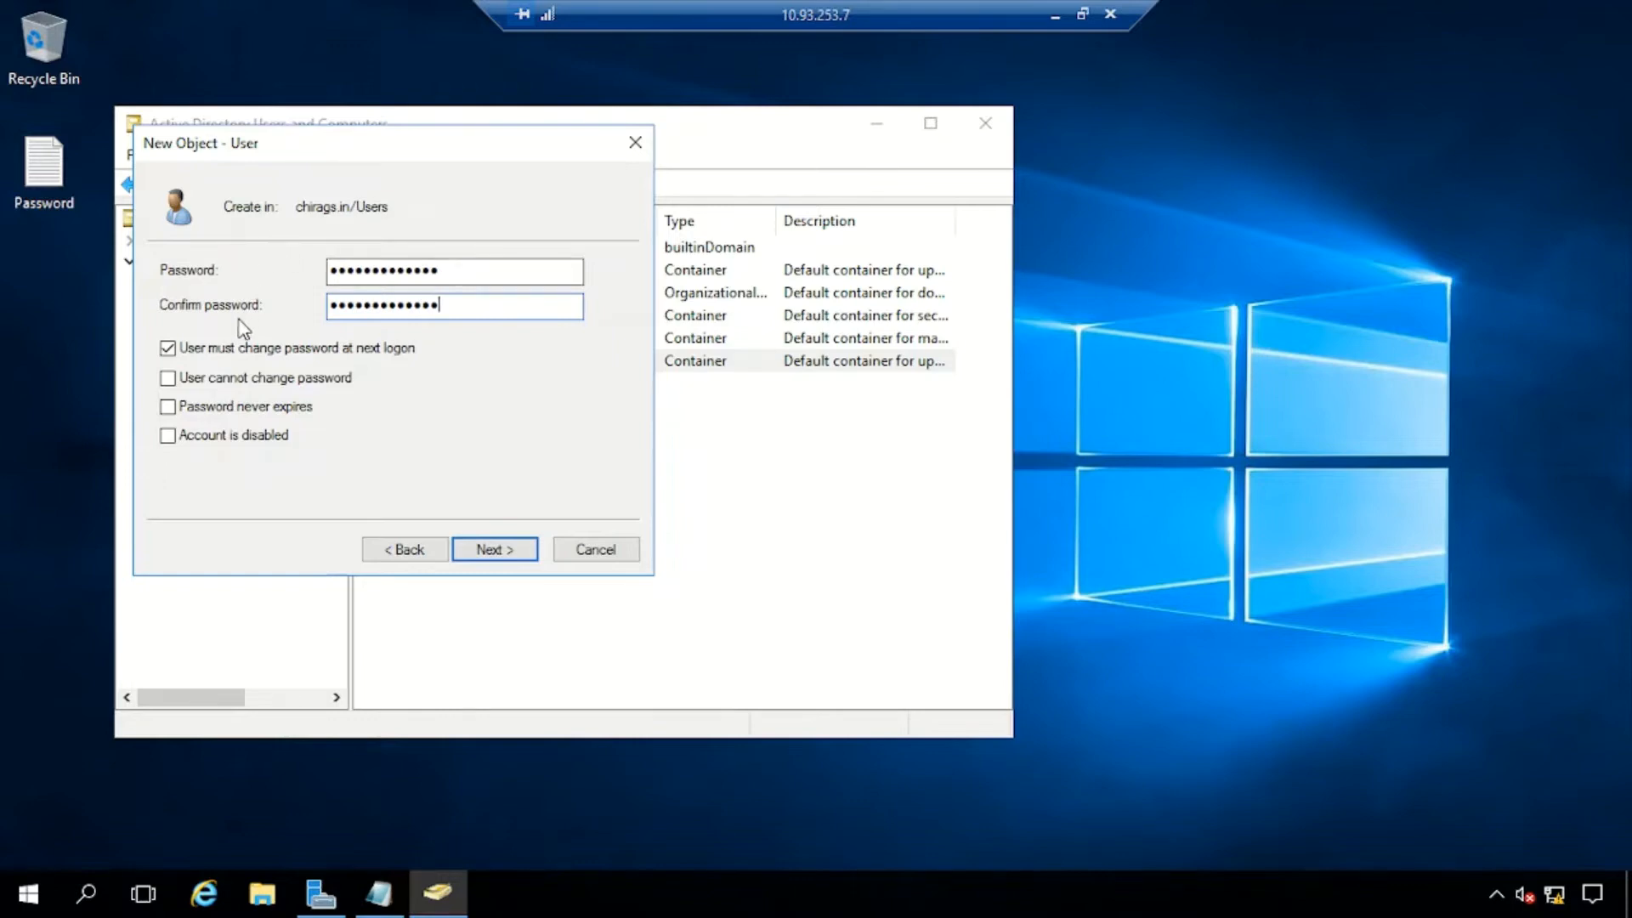
# Clear 'must change at next logon', set password cannot change and never expires, and create the user.
pyautogui.click(232, 348)
pyautogui.click(210, 407)
pyautogui.click(232, 382)
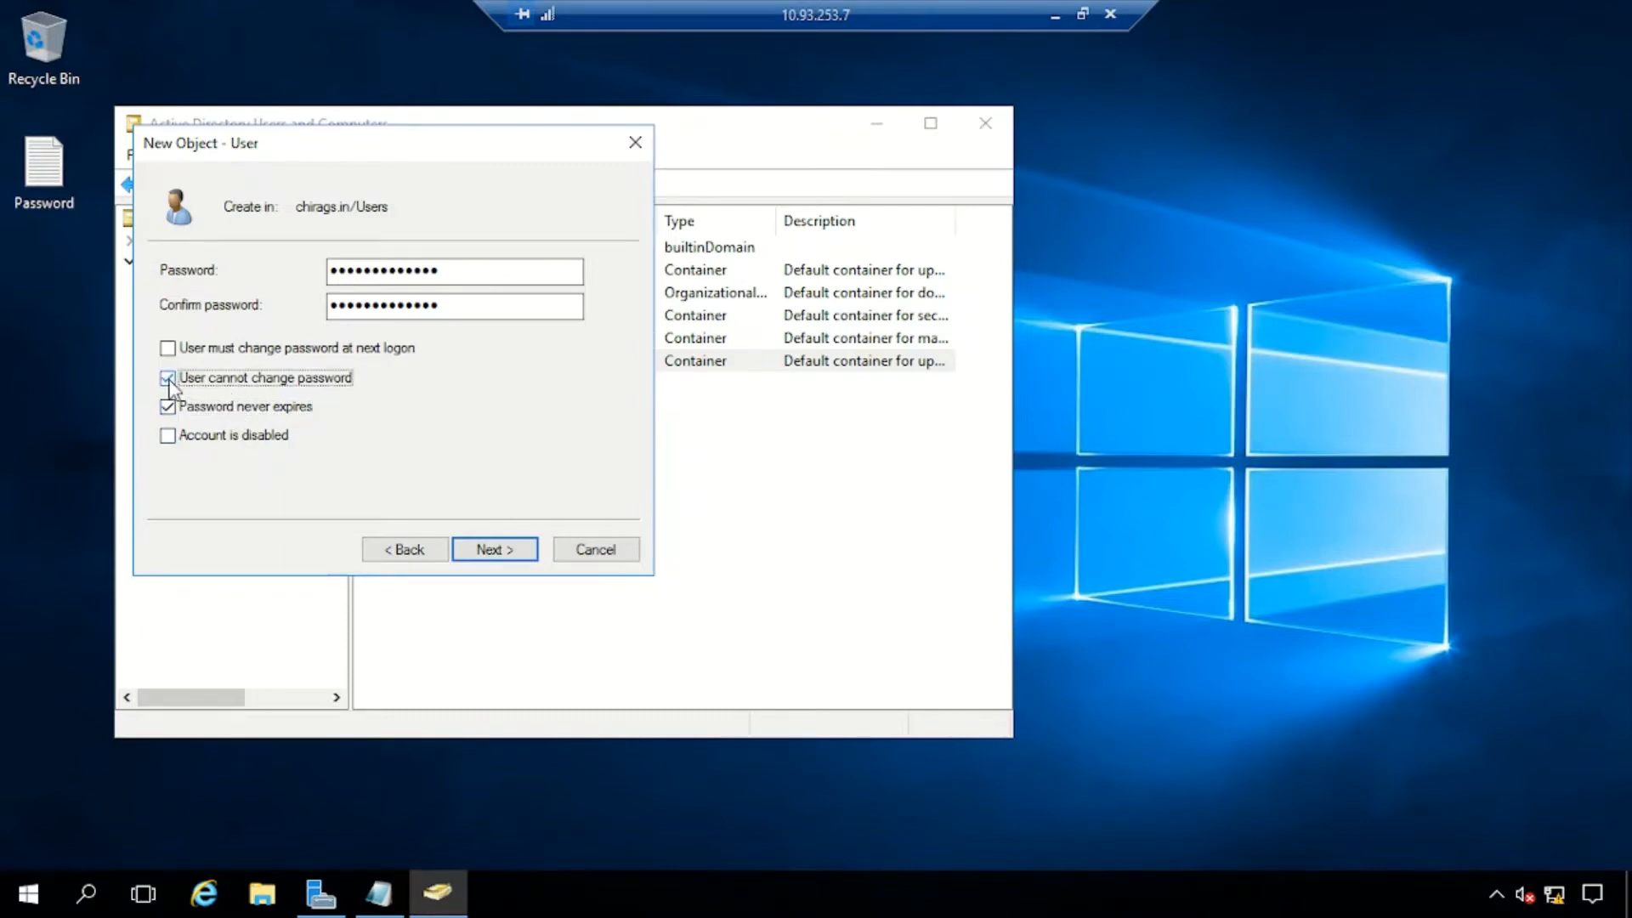
pyautogui.click(496, 555)
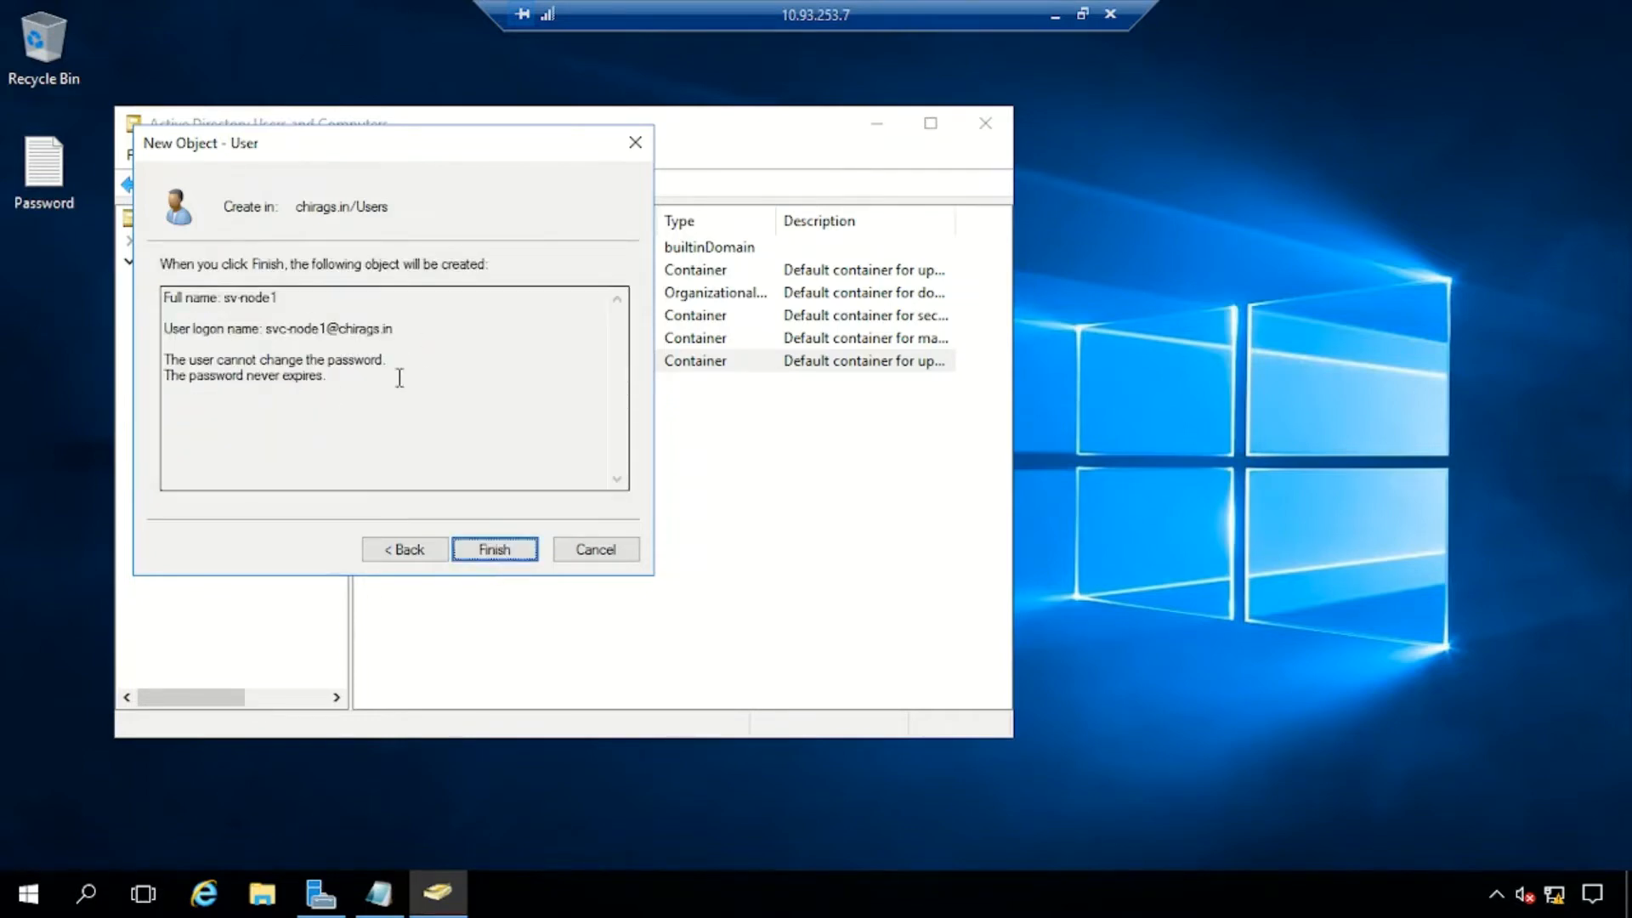
pyautogui.click(495, 549)
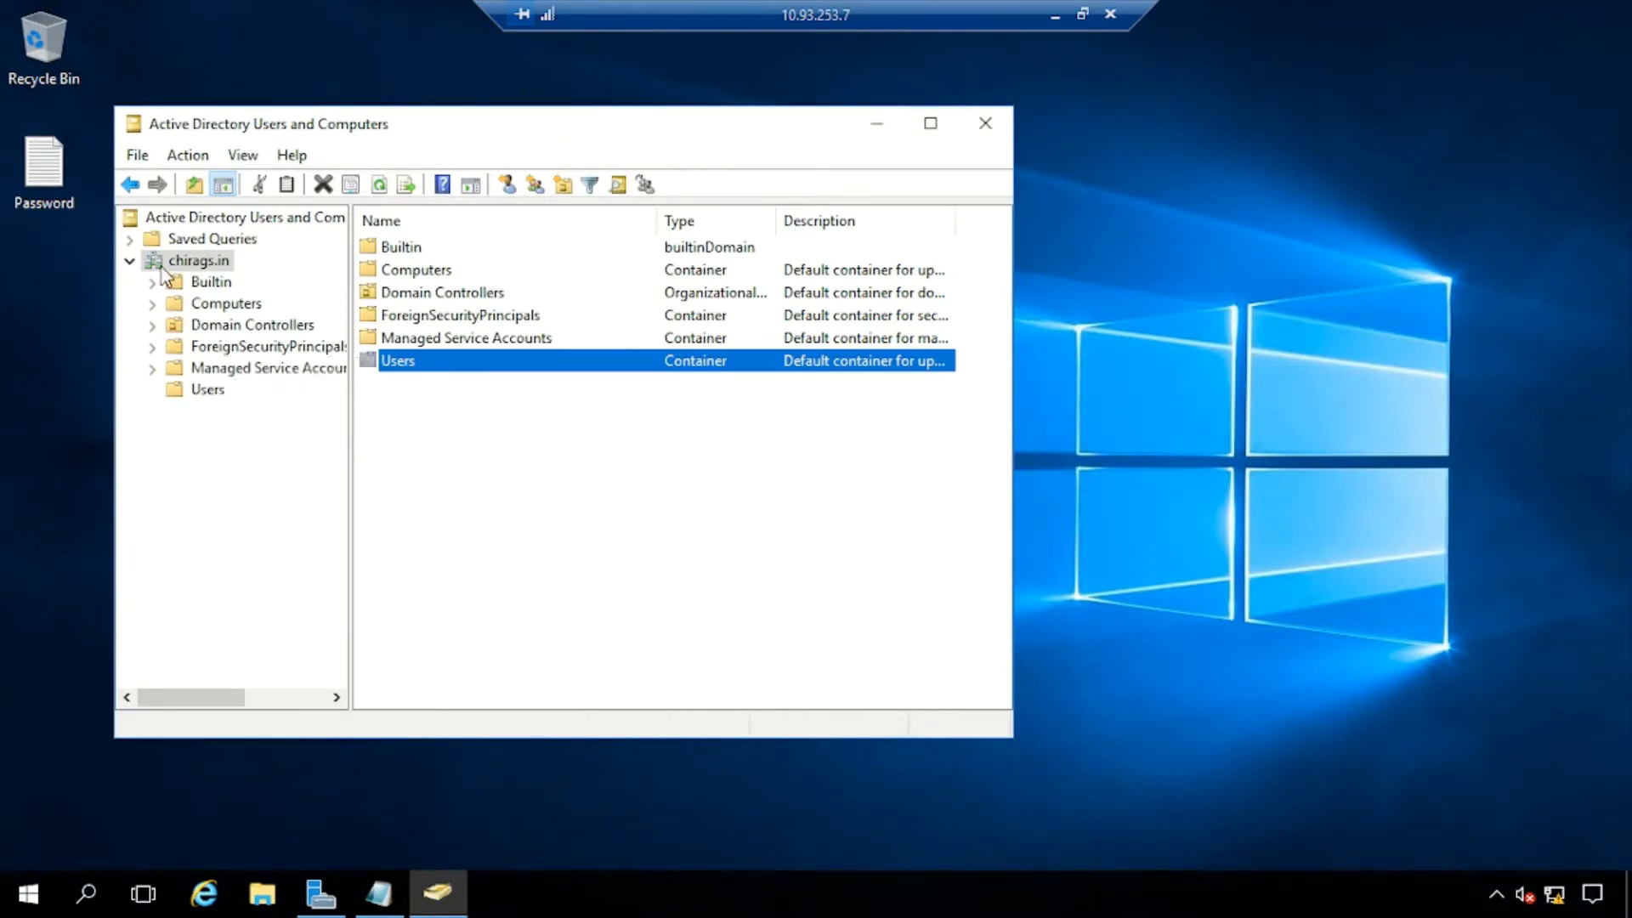
# Open the Users container to confirm sv-node1 is listed.
pyautogui.click(197, 384)
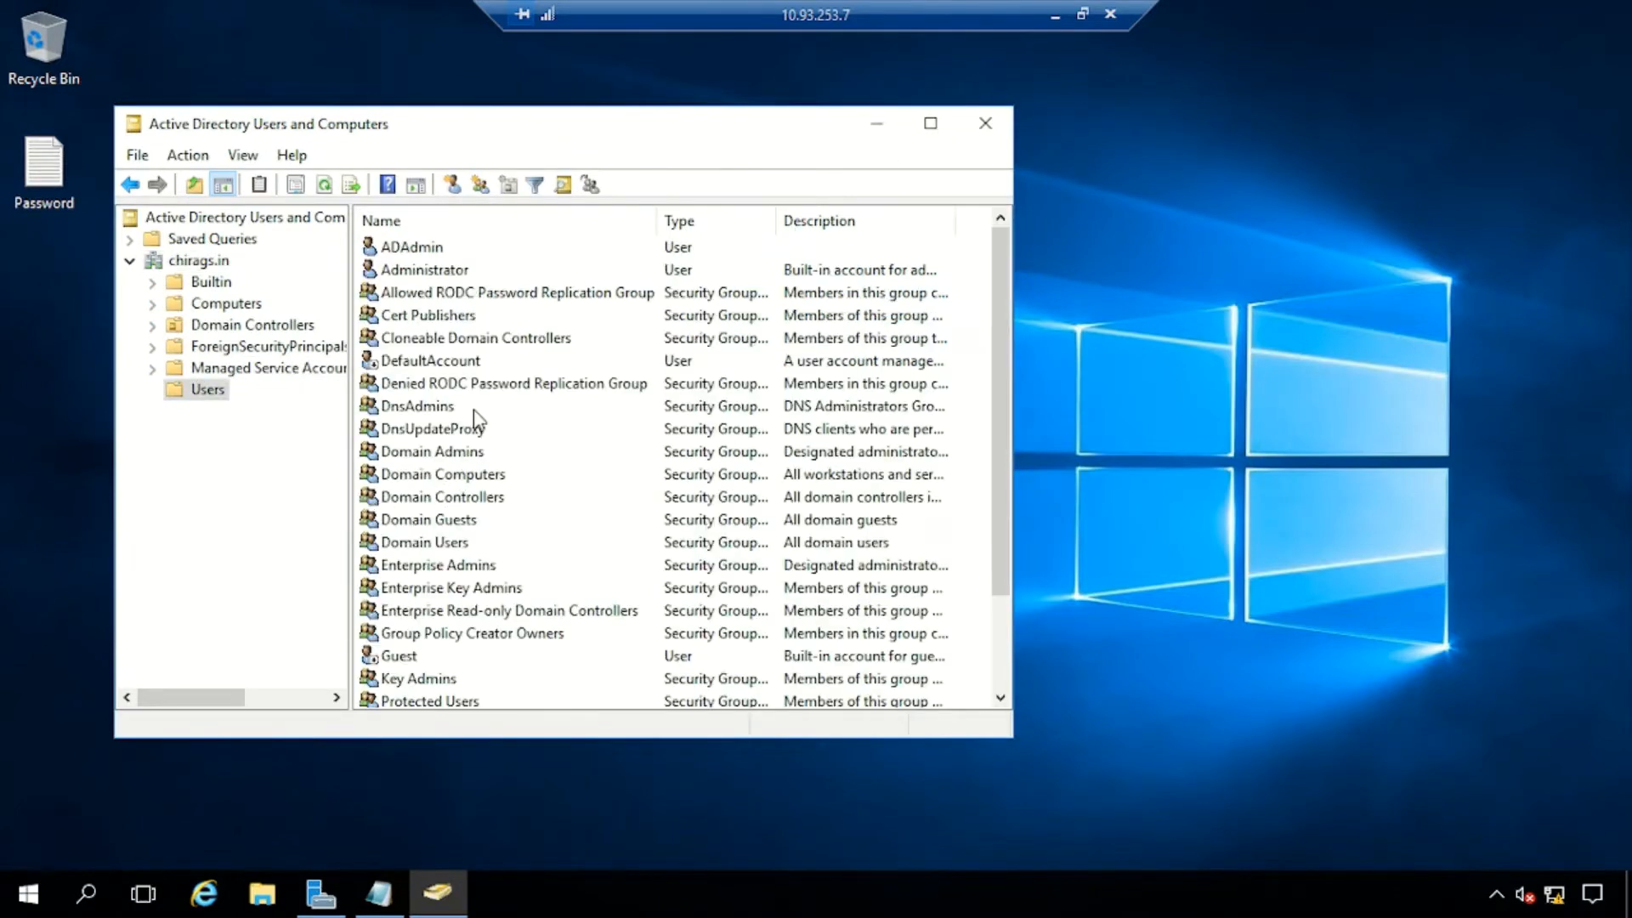
pyautogui.scroll(-2, 476, 416)
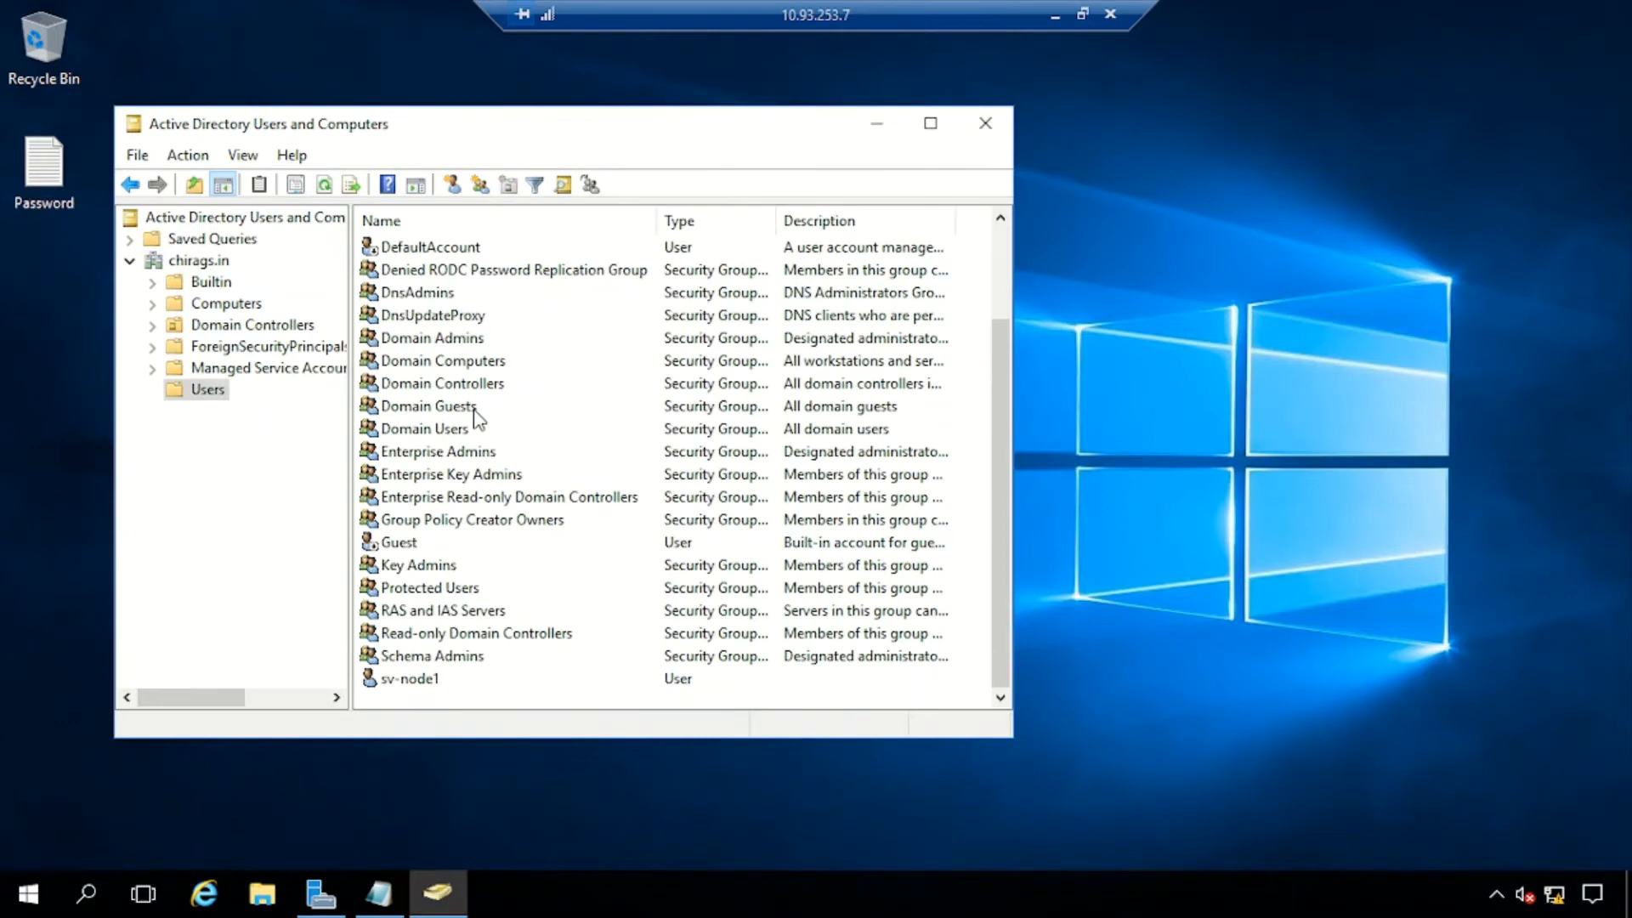
pyautogui.click(429, 680)
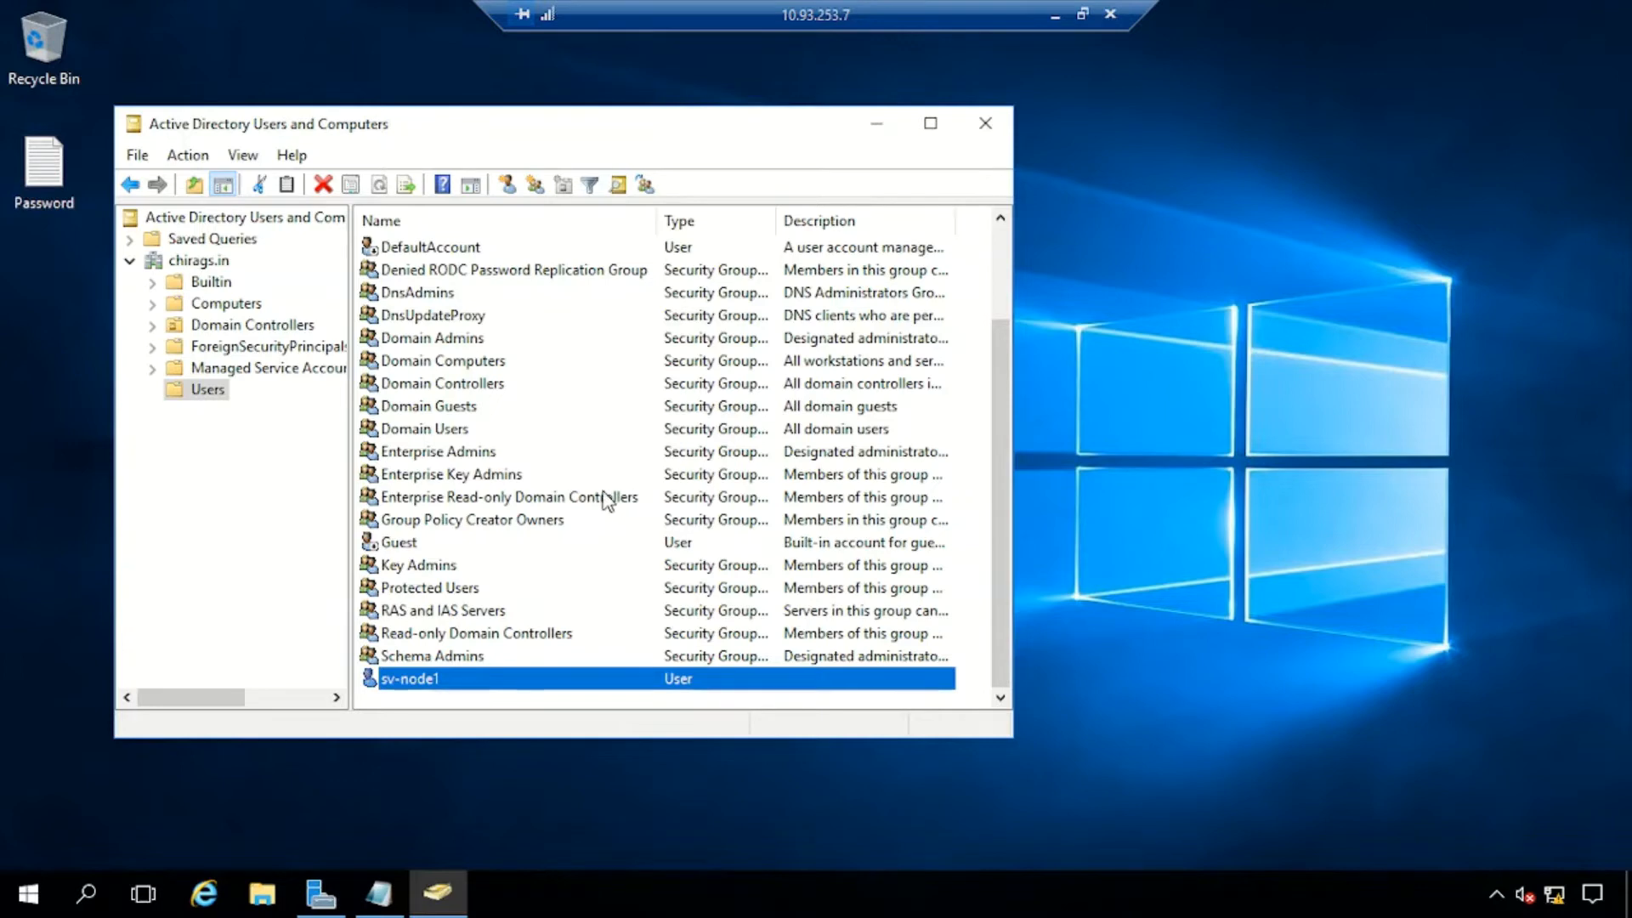
pyautogui.click(1055, 17)
# On the first SQL node, go back to Server Configuration and browse for a SQL Server Agent account.
pyautogui.moveTo(380, 893)
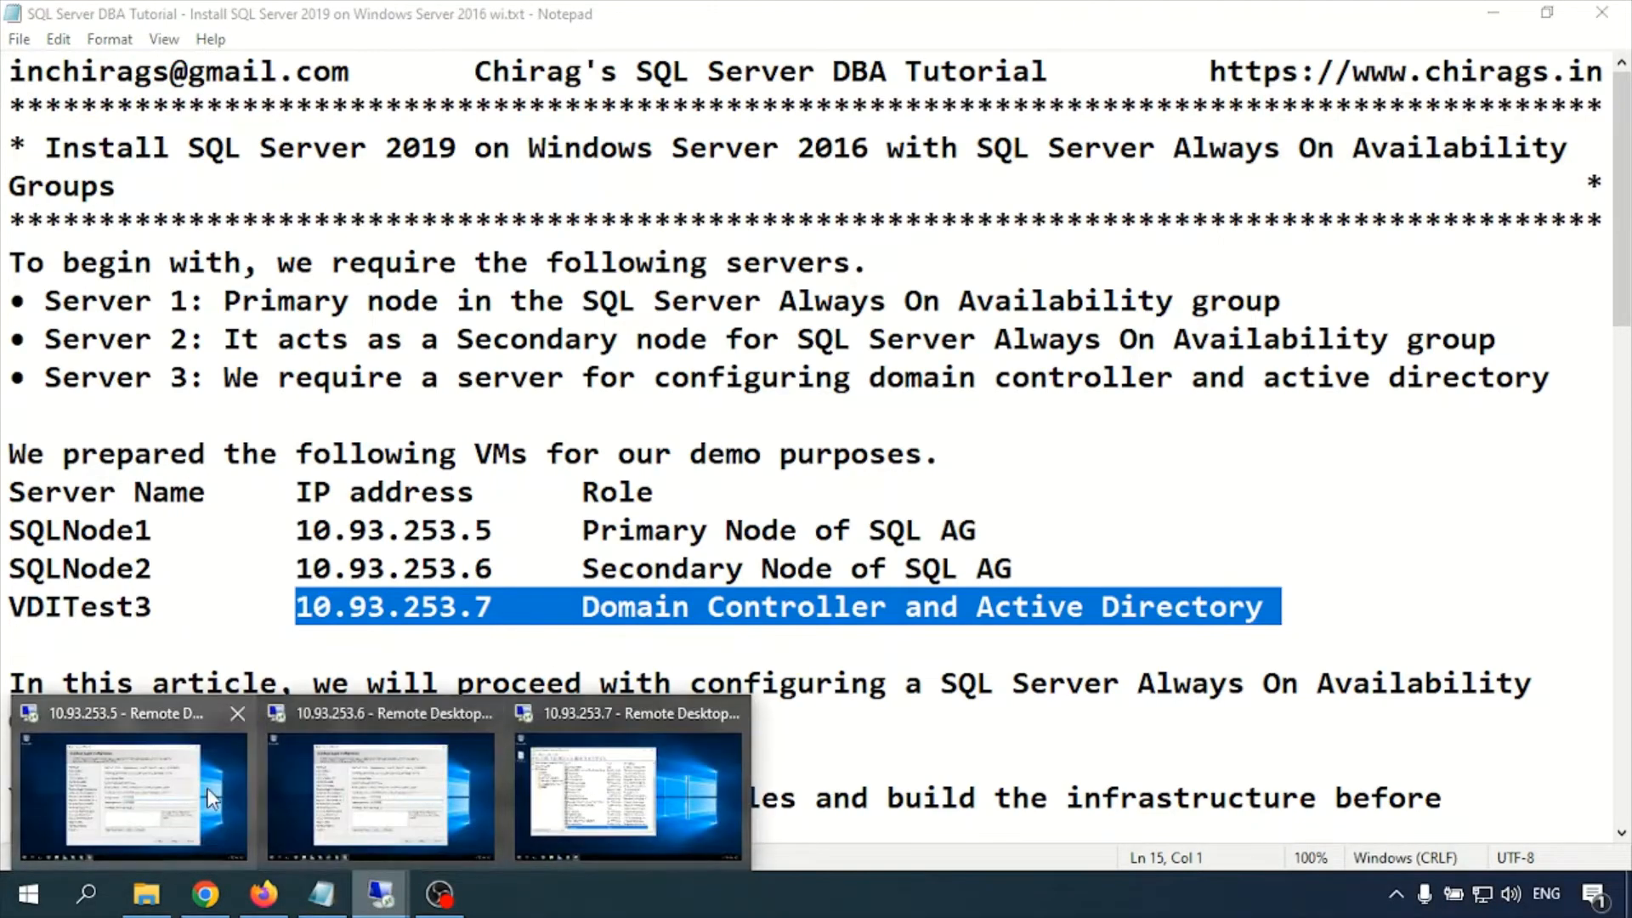
pyautogui.click(263, 763)
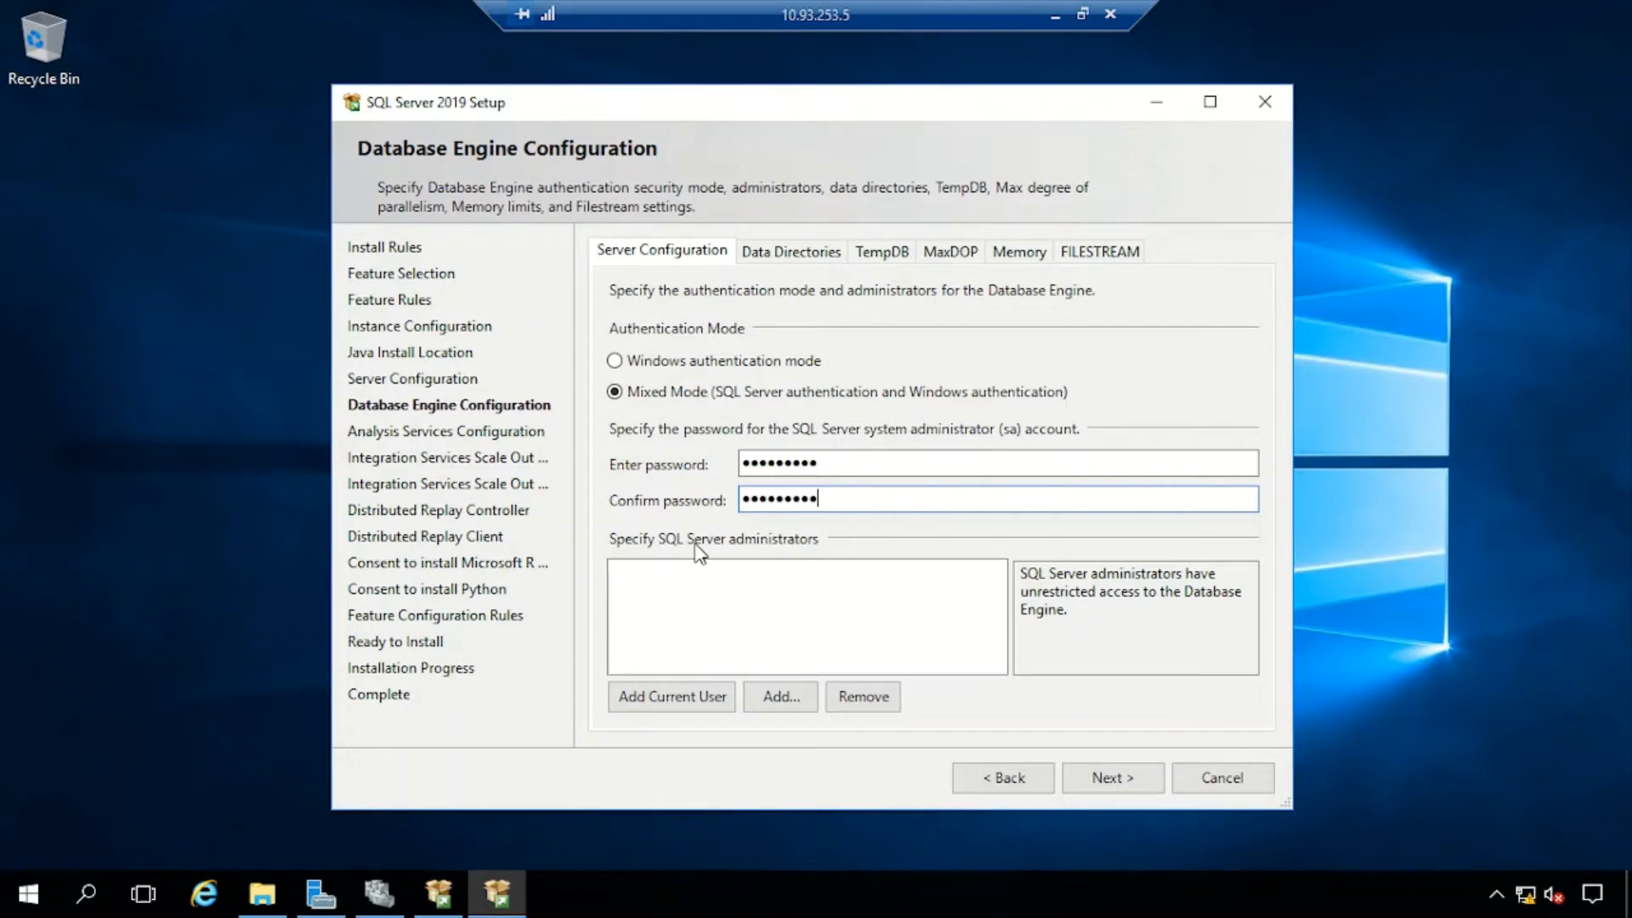
pyautogui.click(1007, 780)
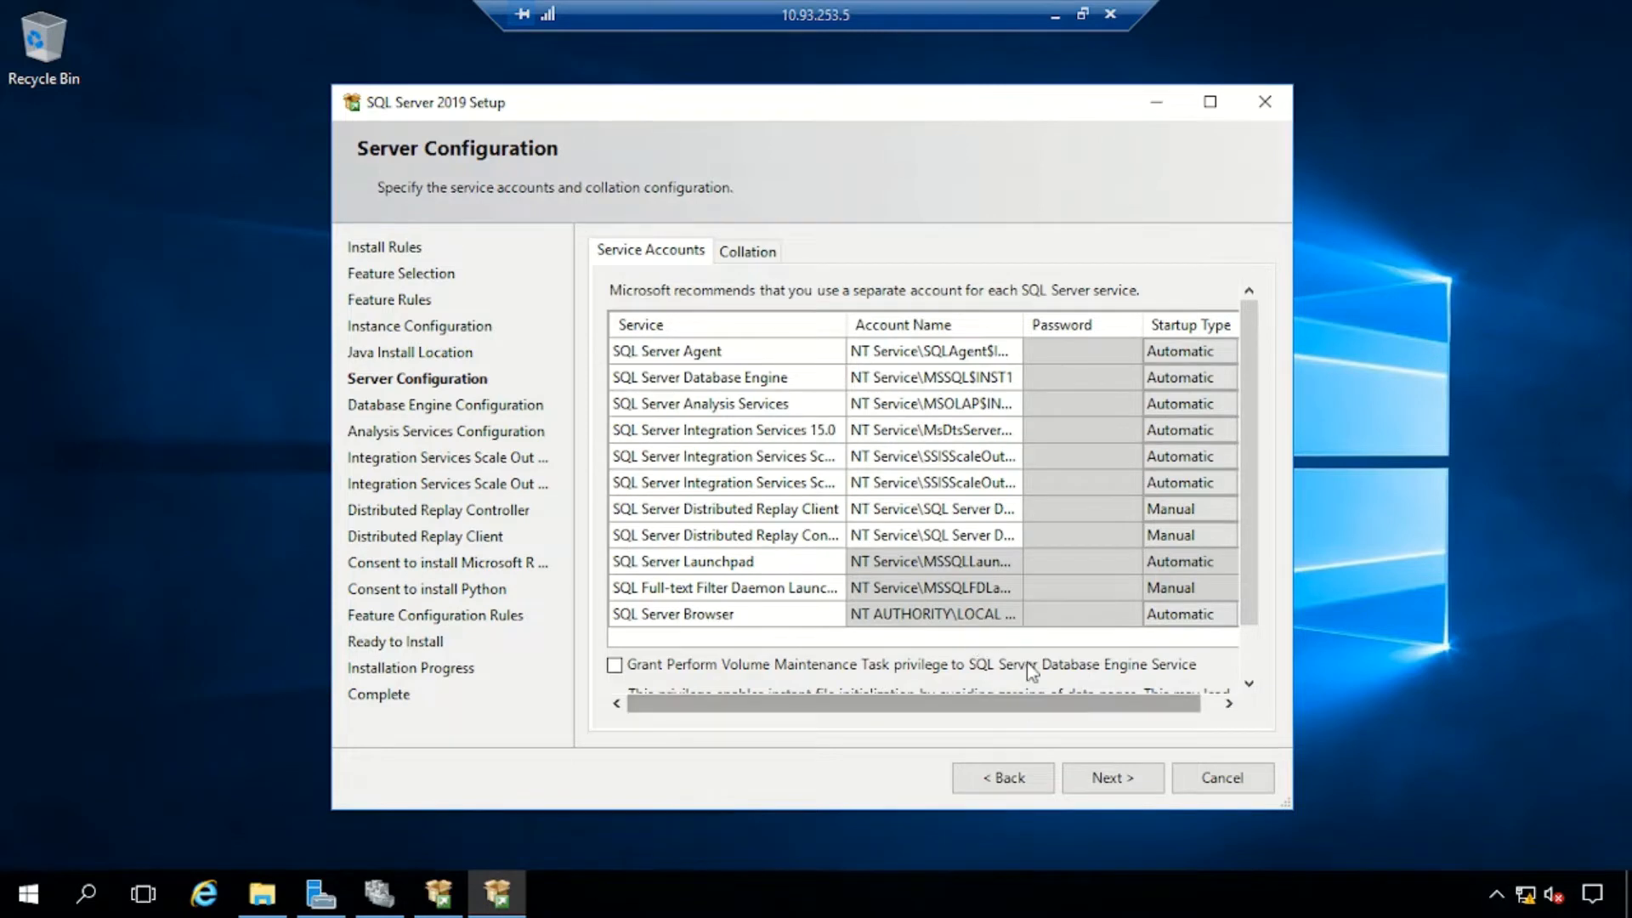
pyautogui.click(1097, 355)
pyautogui.click(973, 355)
pyautogui.click(946, 357)
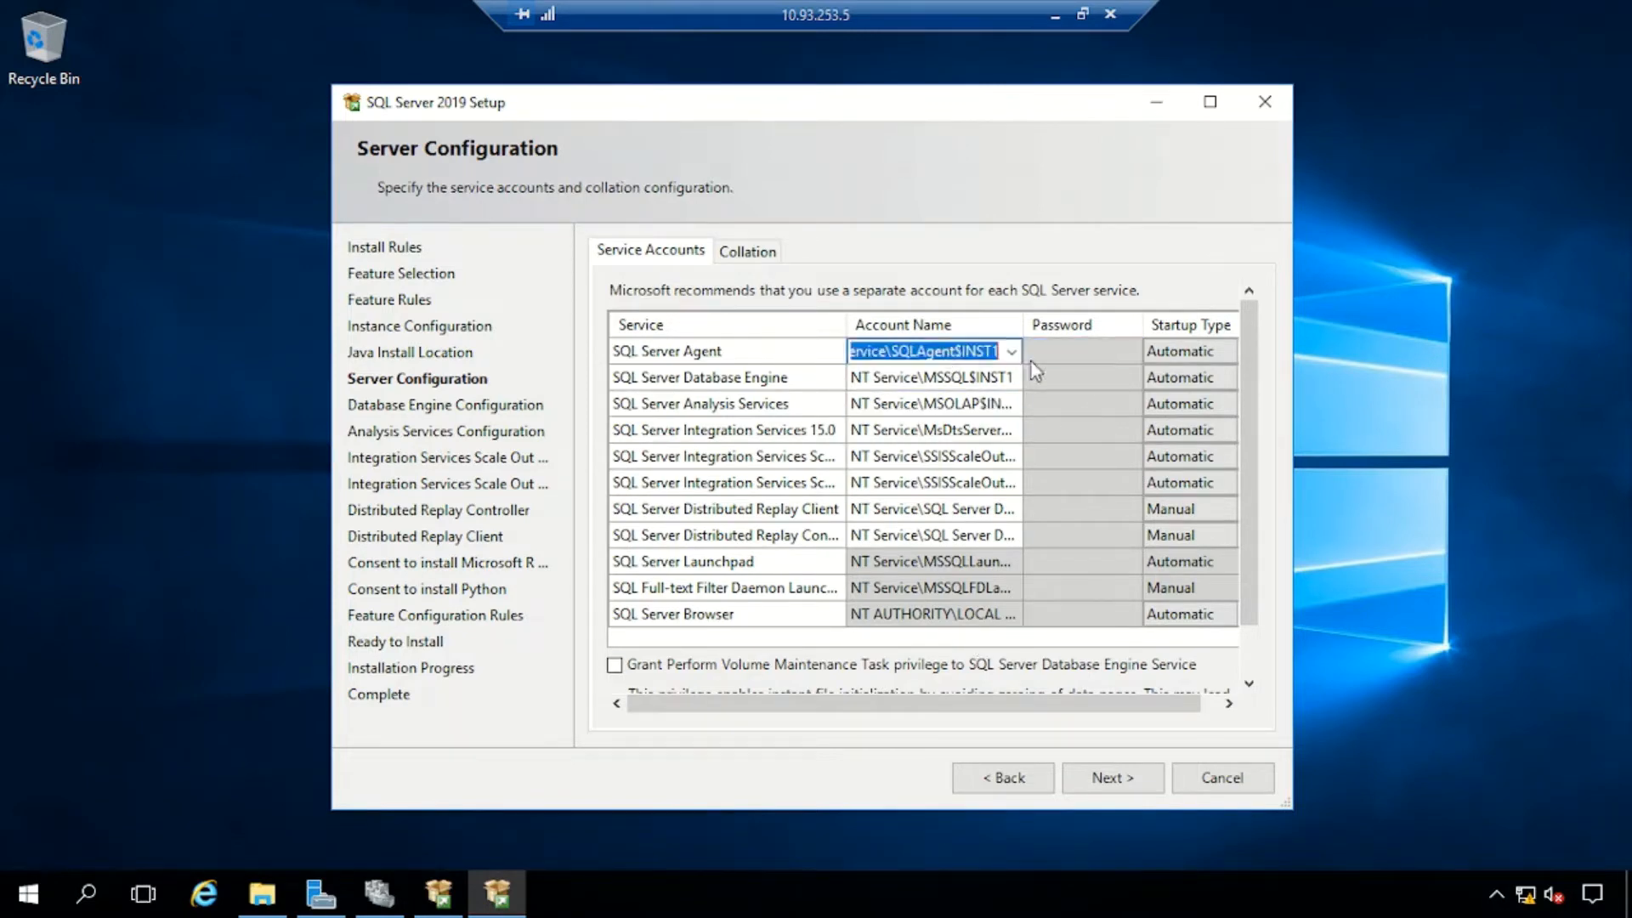
pyautogui.click(1014, 351)
pyautogui.click(927, 396)
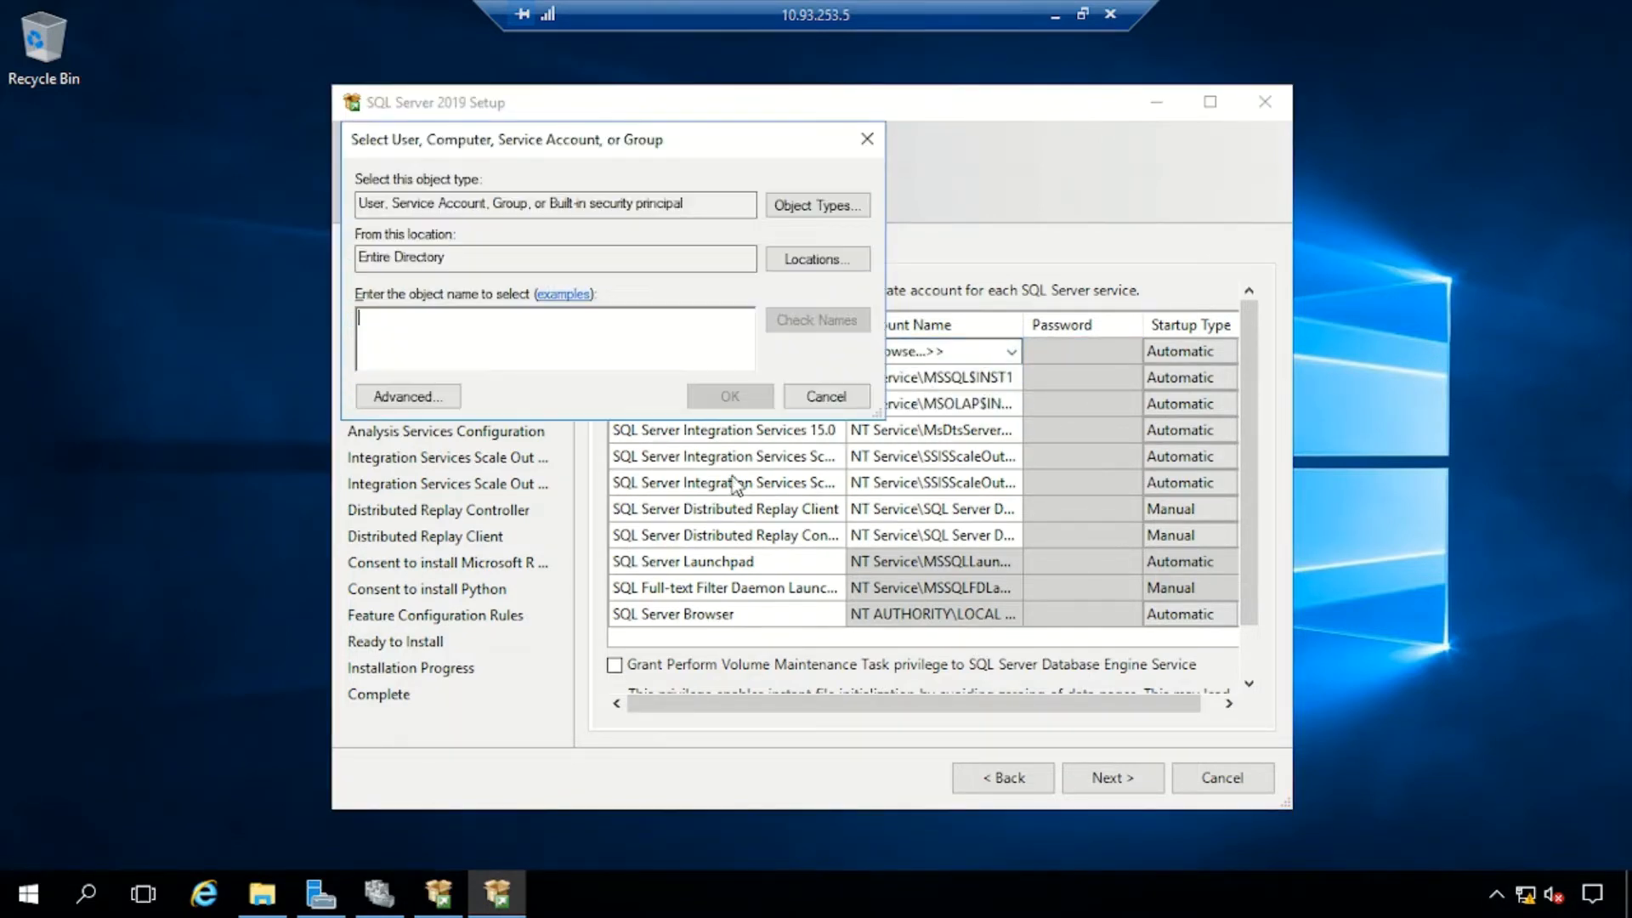
# Open the Advanced account search and submit domain administrator credentials.
pyautogui.click(418, 400)
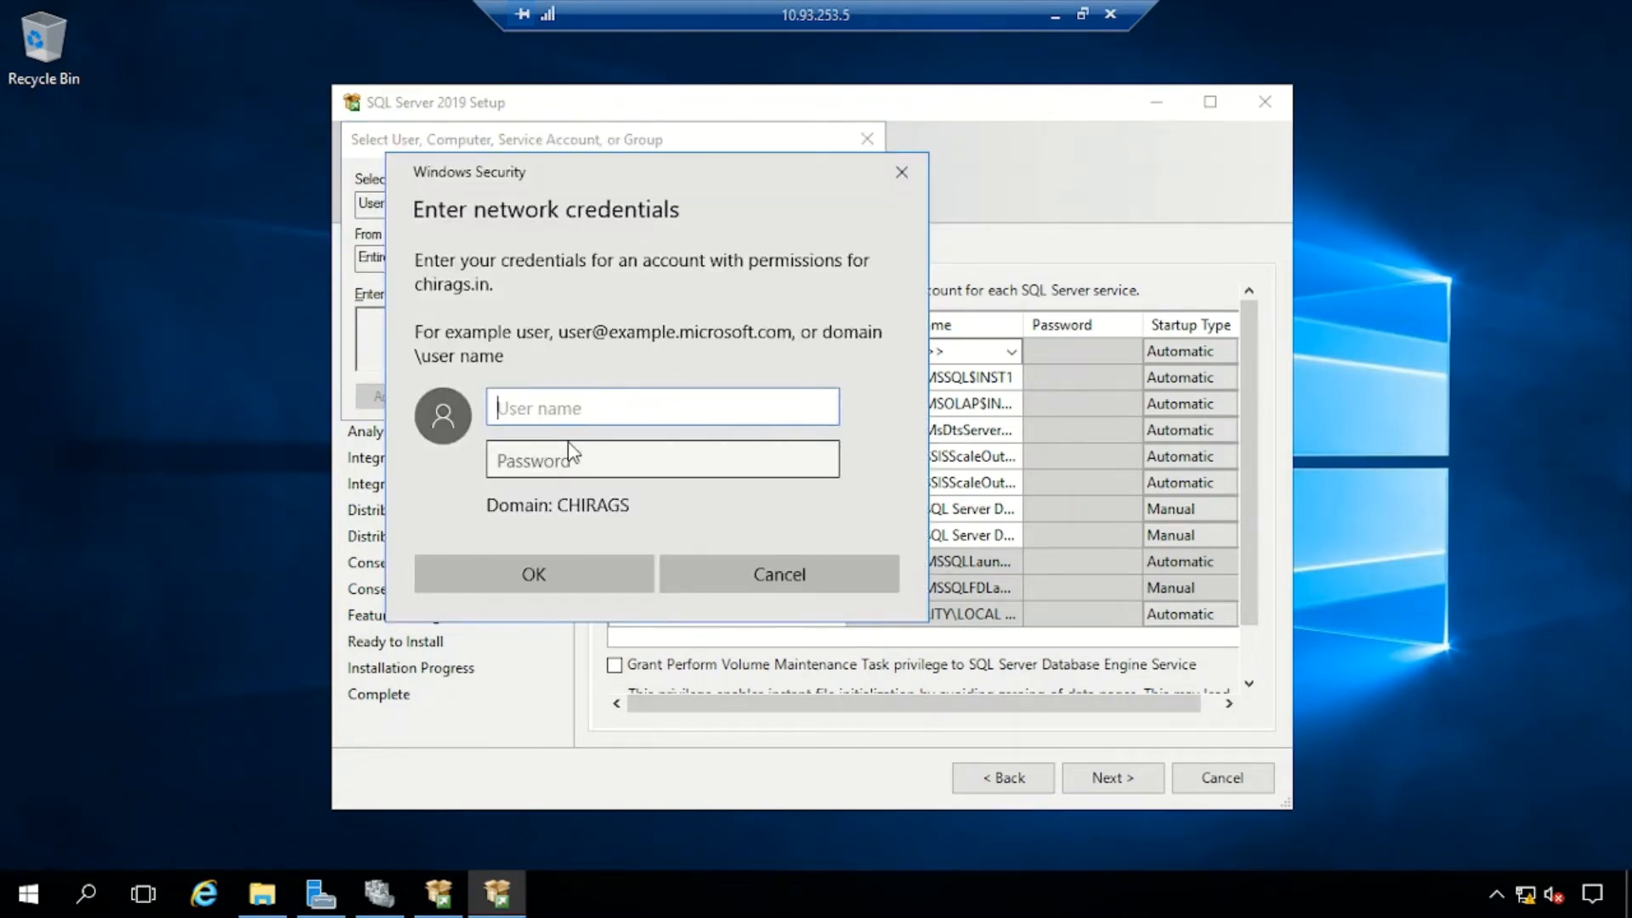
pyautogui.write('adadmin')
pyautogui.press('Tab')
pyautogui.write('**********')
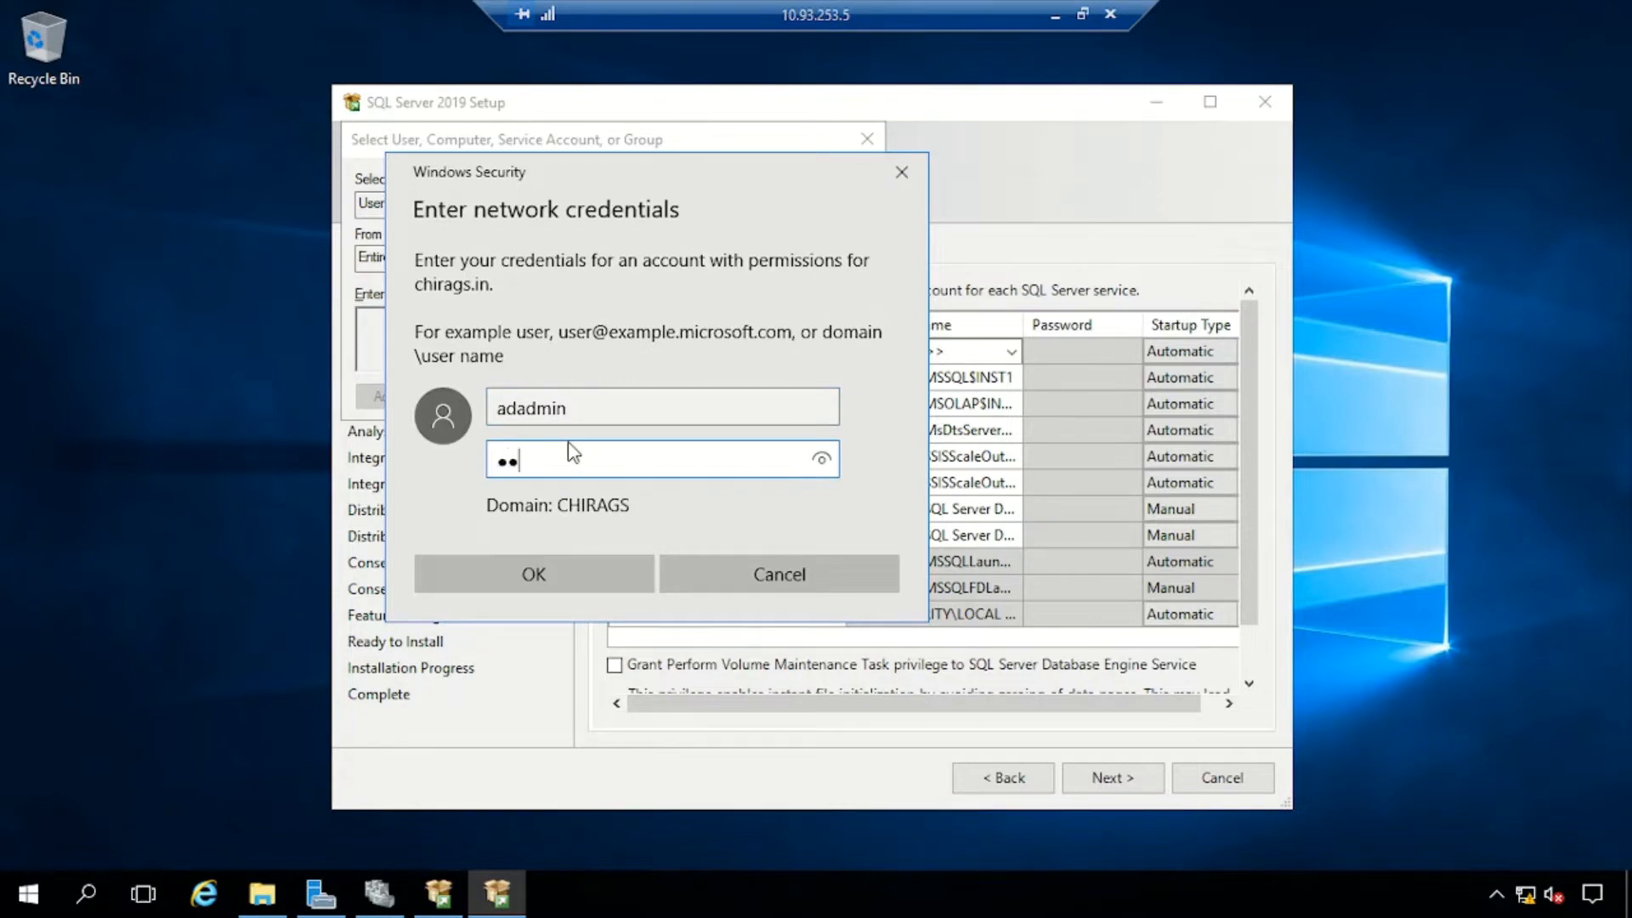
pyautogui.press('Return')
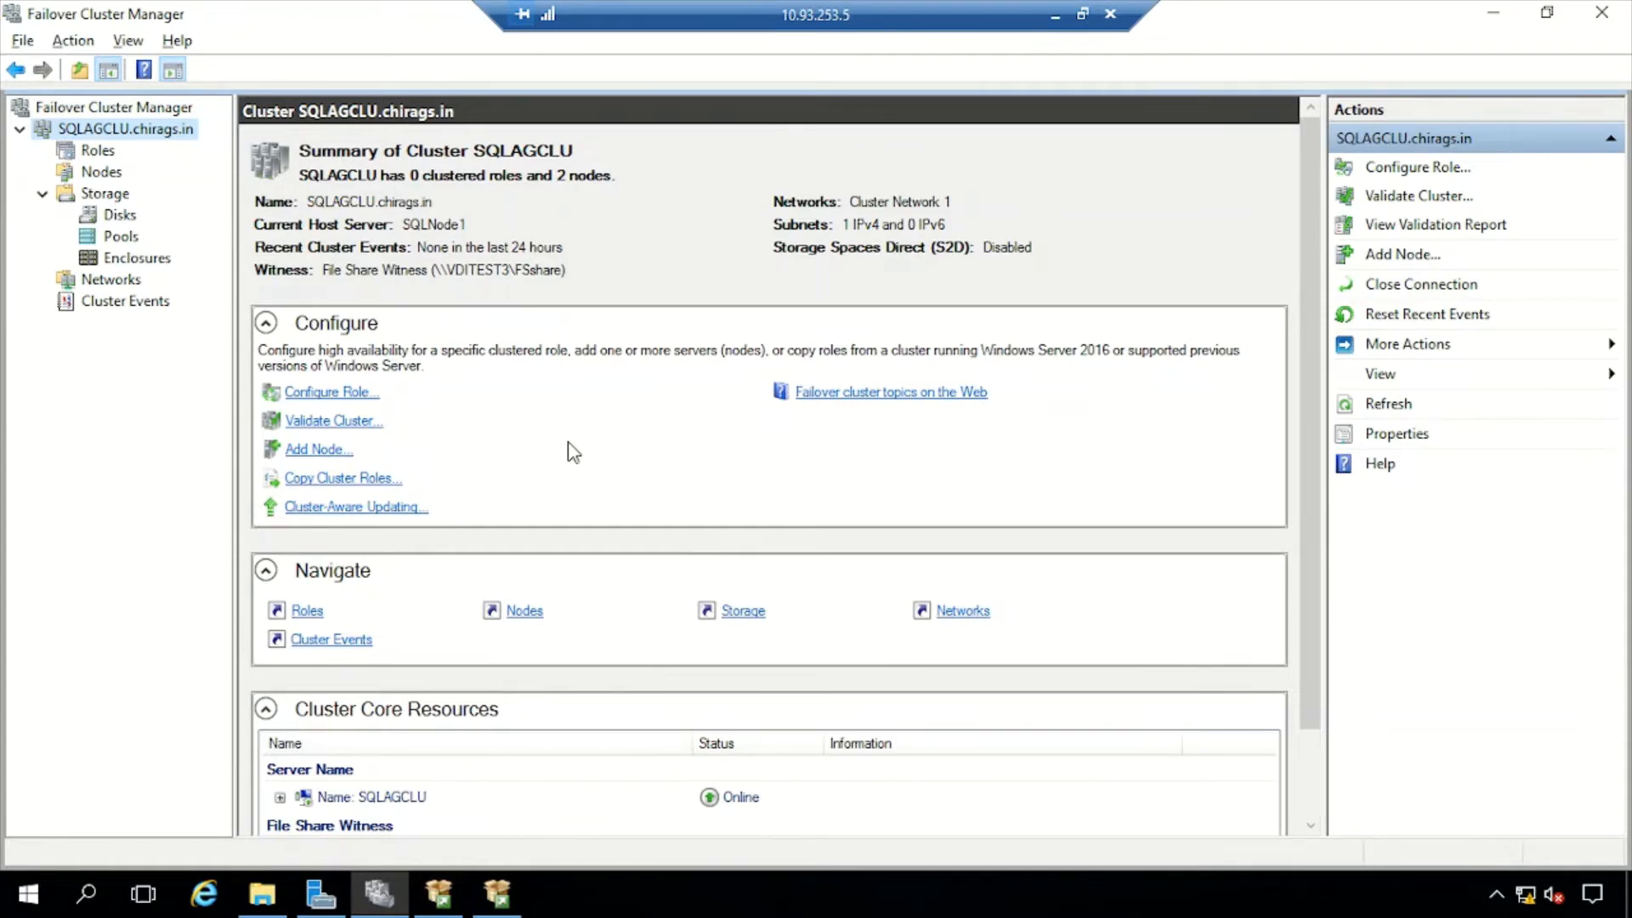
# Dismiss the credentials error and resubmit the domain administrator user name and password.
pyautogui.click(1493, 12)
pyautogui.click(629, 348)
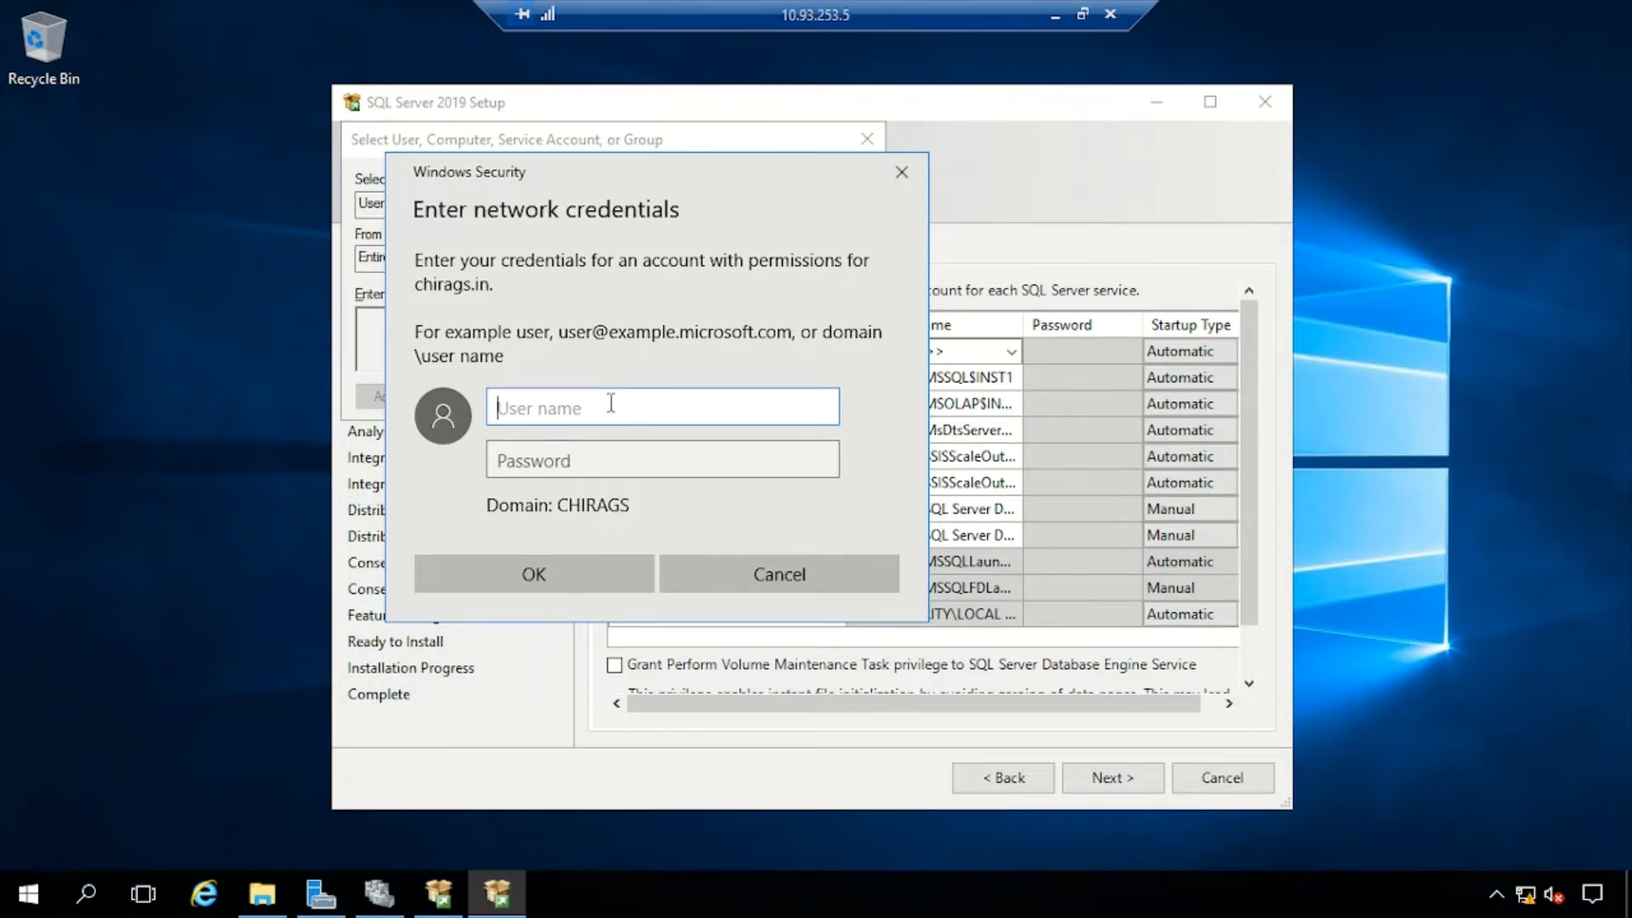
pyautogui.write('ADAdmin')
pyautogui.press('Tab')
pyautogui.write('******')
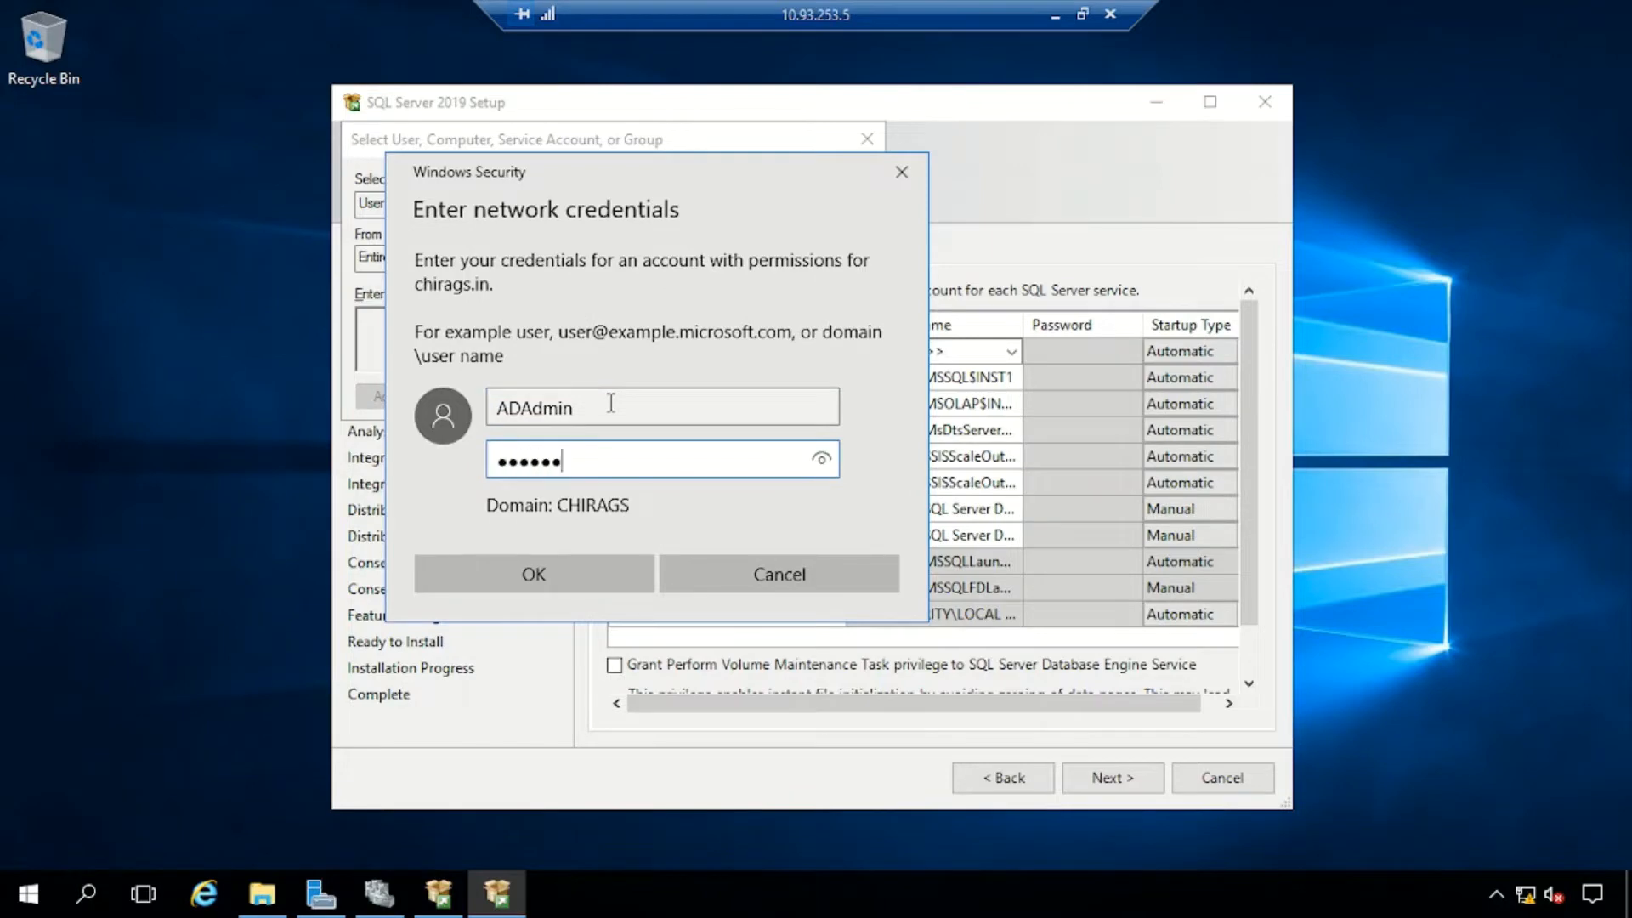
pyautogui.write('****')
pyautogui.press('Return')
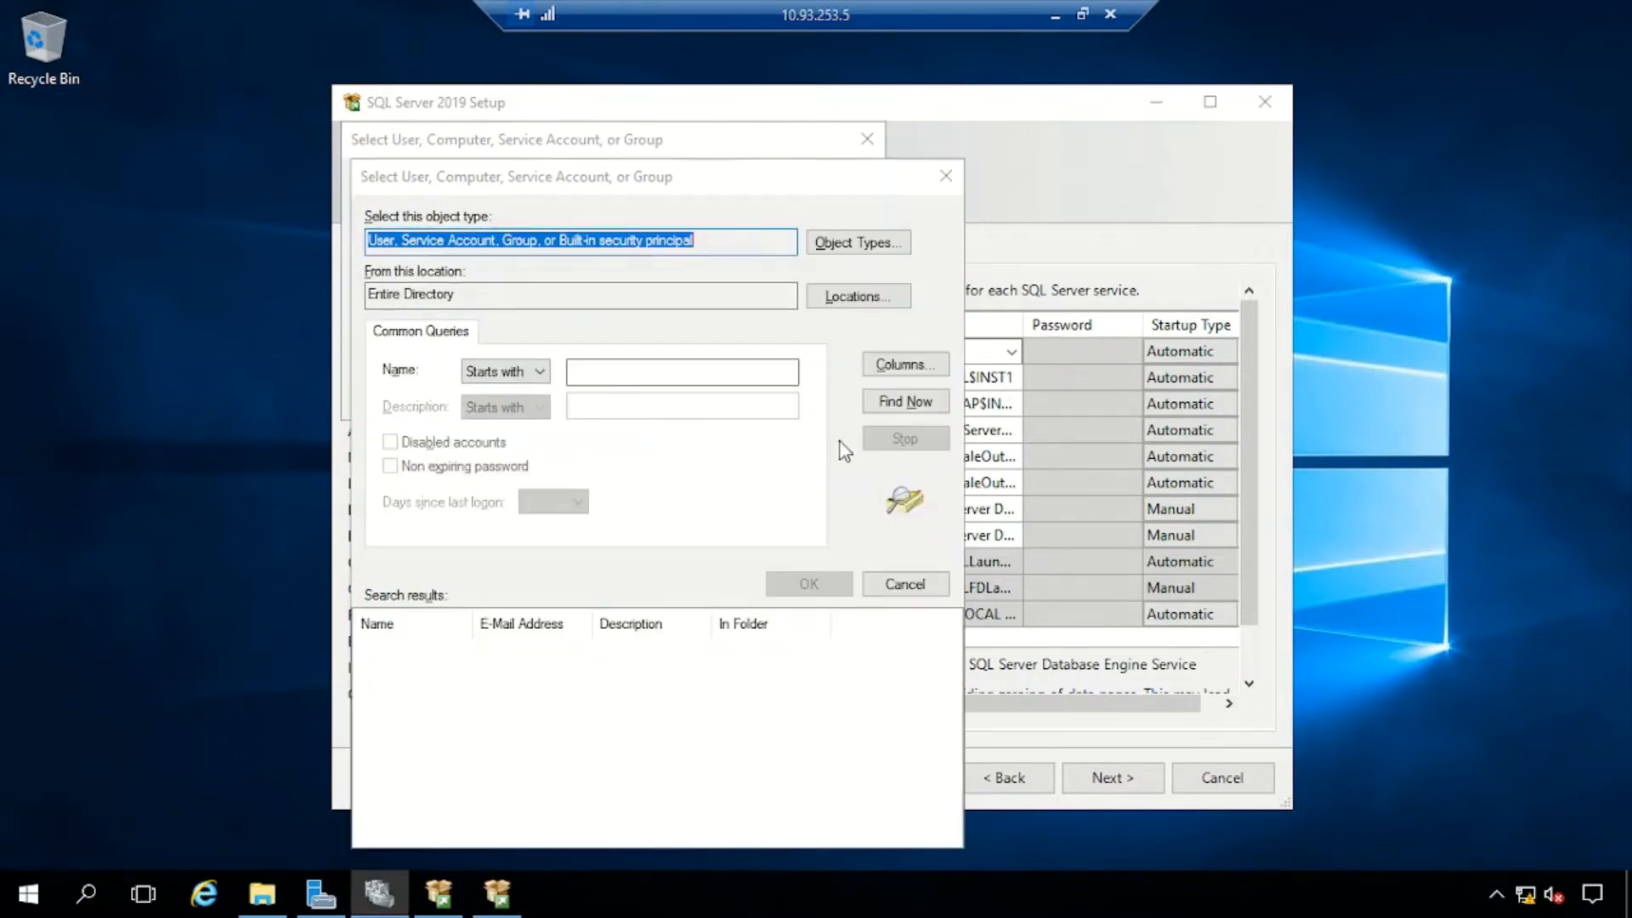
# List all directory accounts and pick sv-node1 from the search results.
pyautogui.click(924, 412)
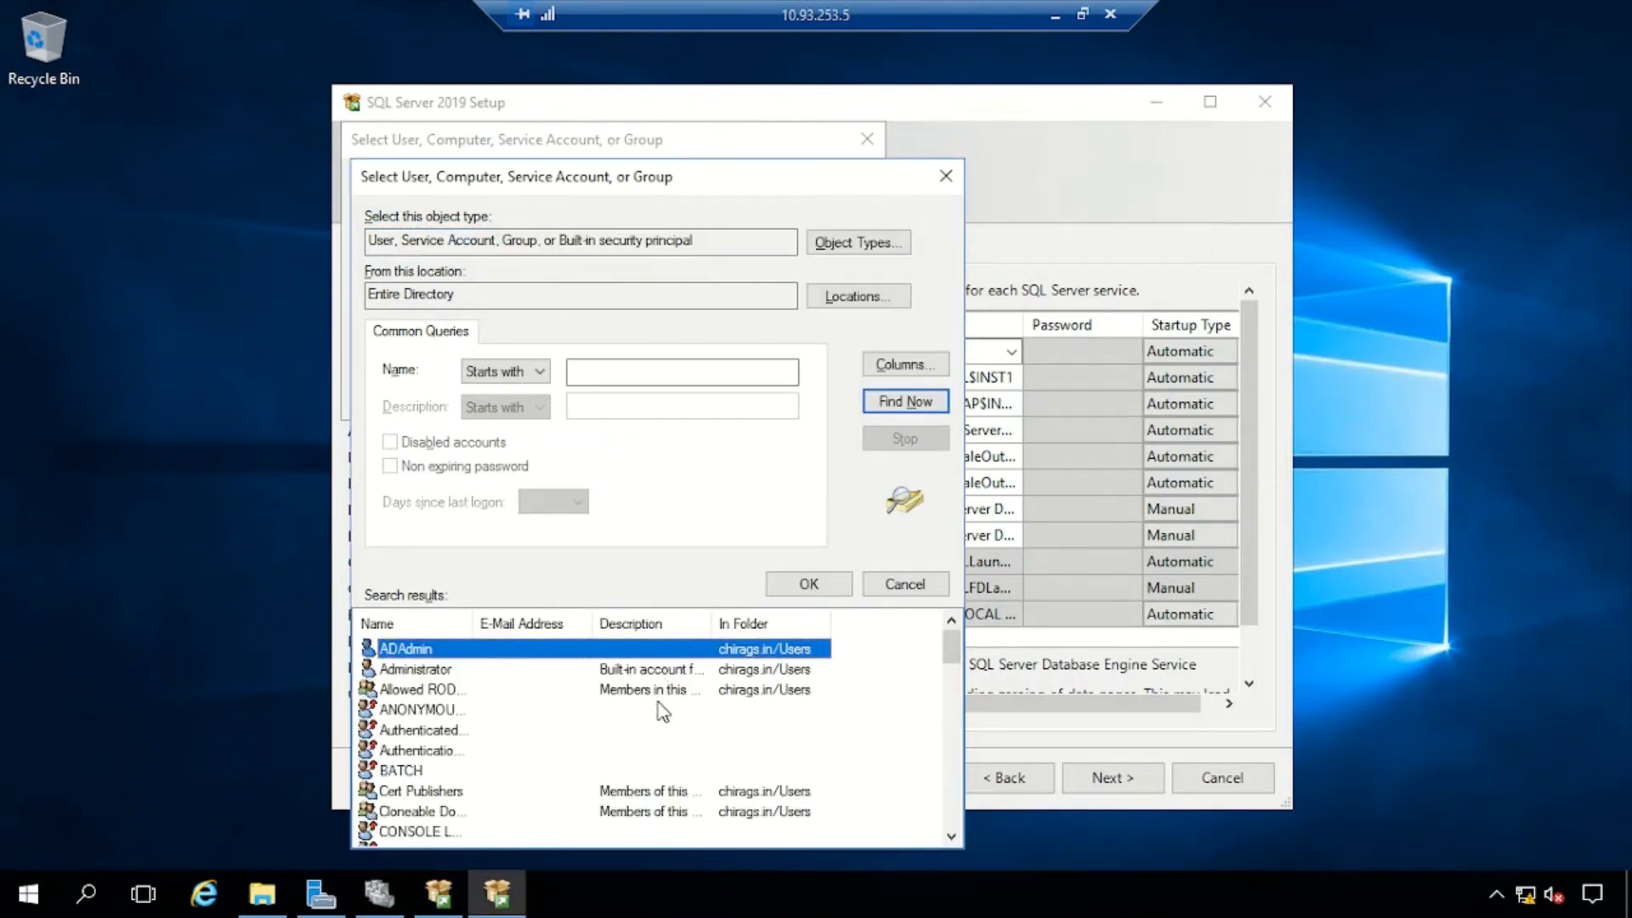
pyautogui.scroll(-10, 484, 710)
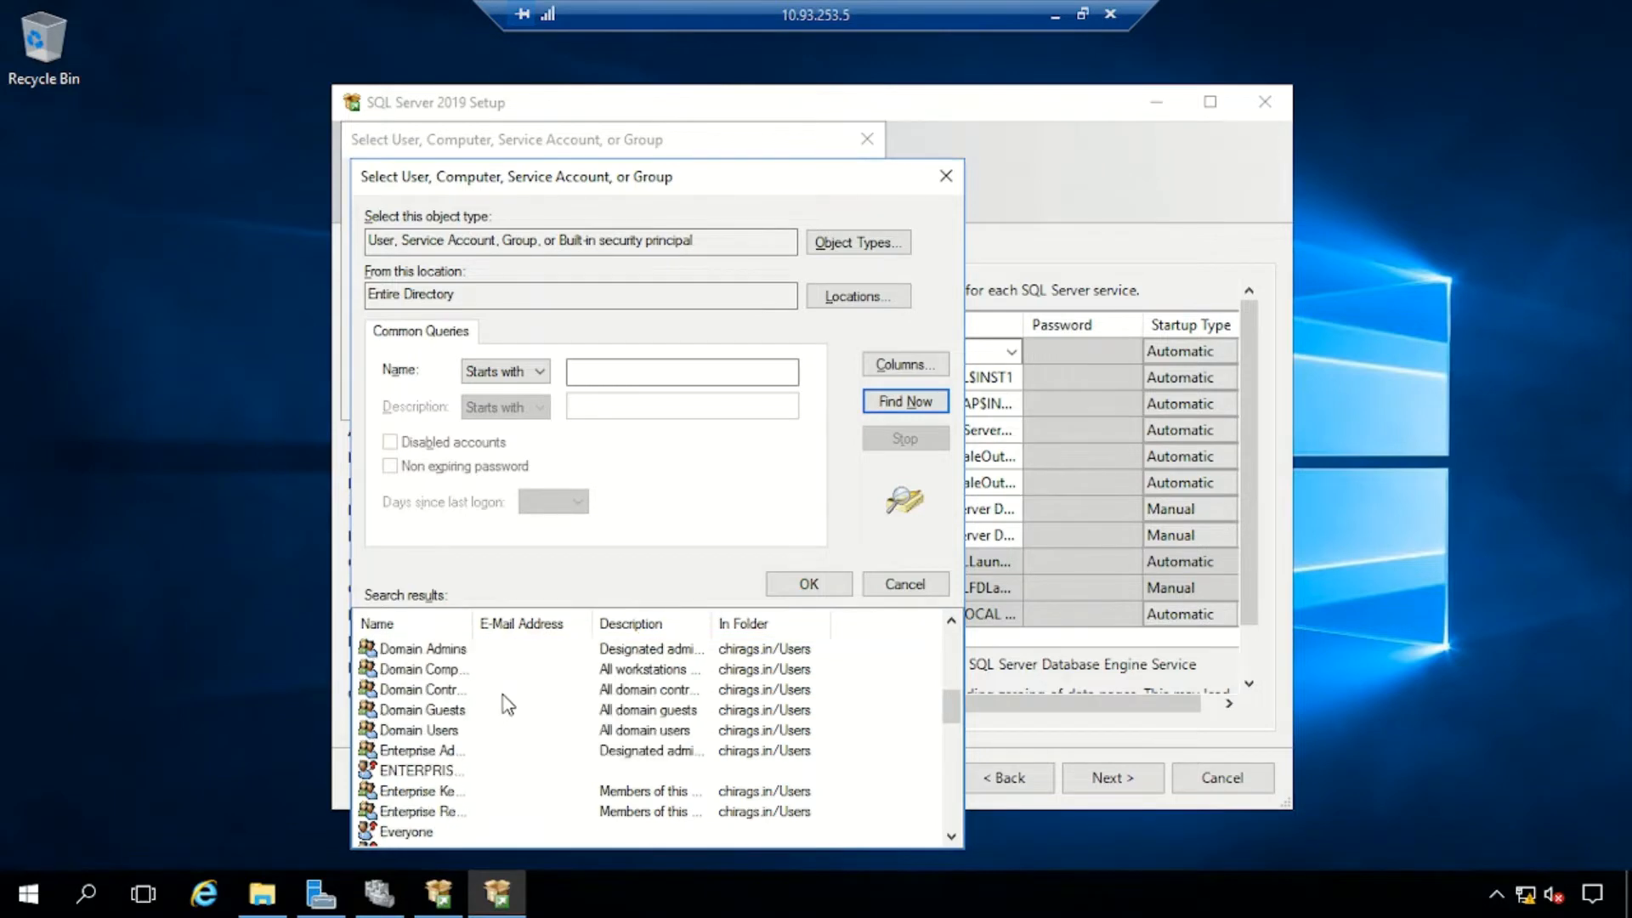
pyautogui.scroll(-5, 505, 727)
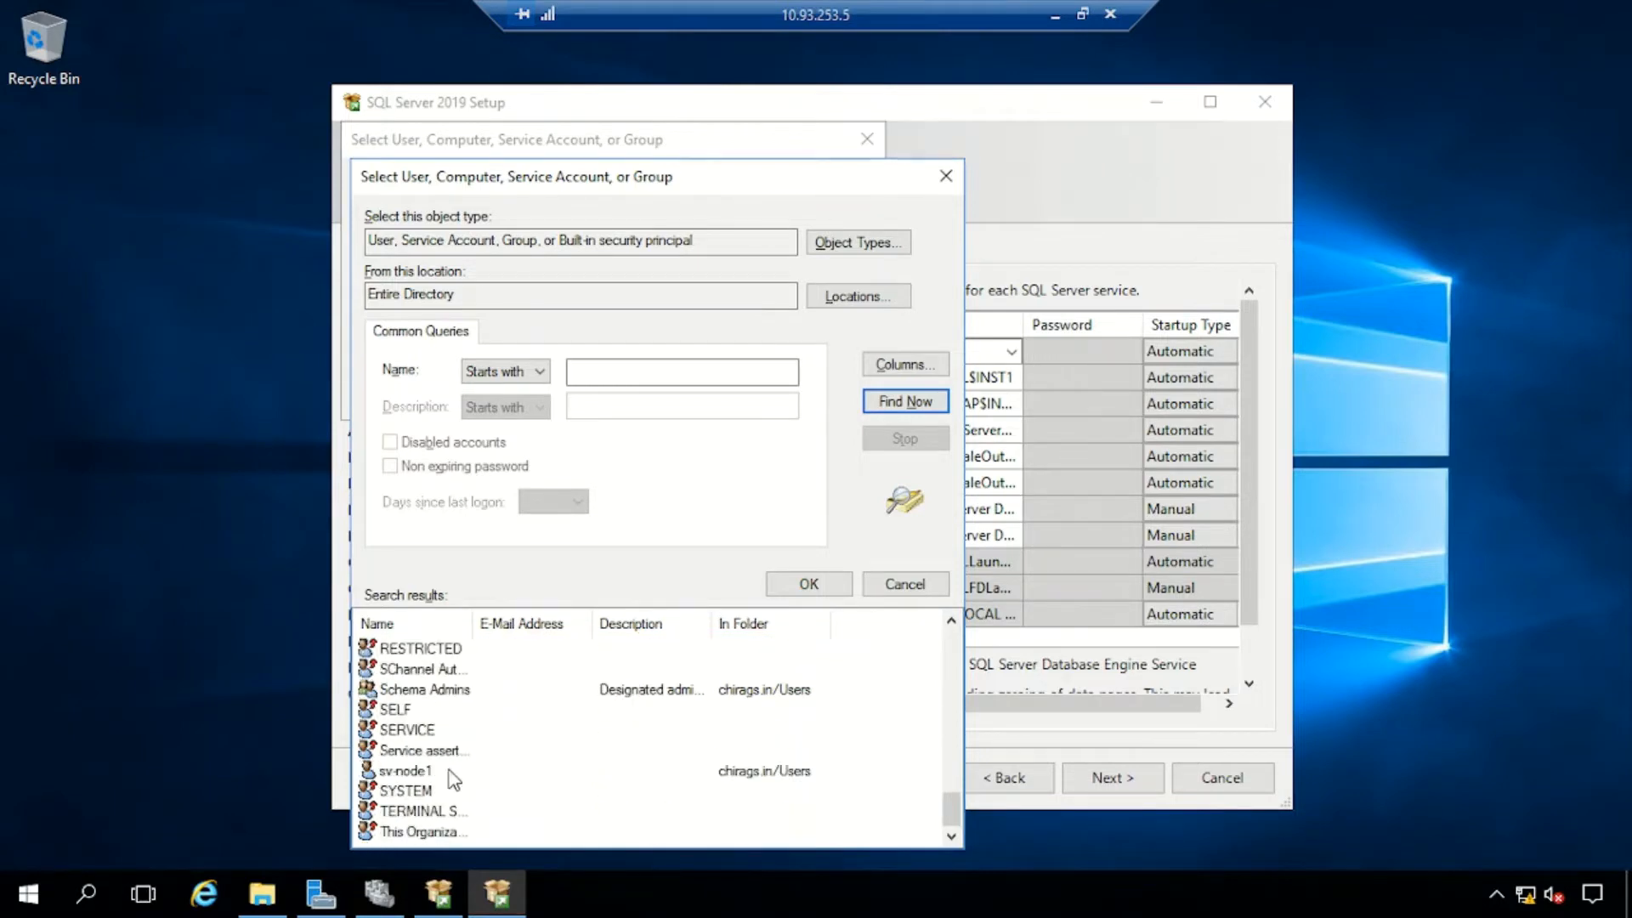
pyautogui.click(409, 771)
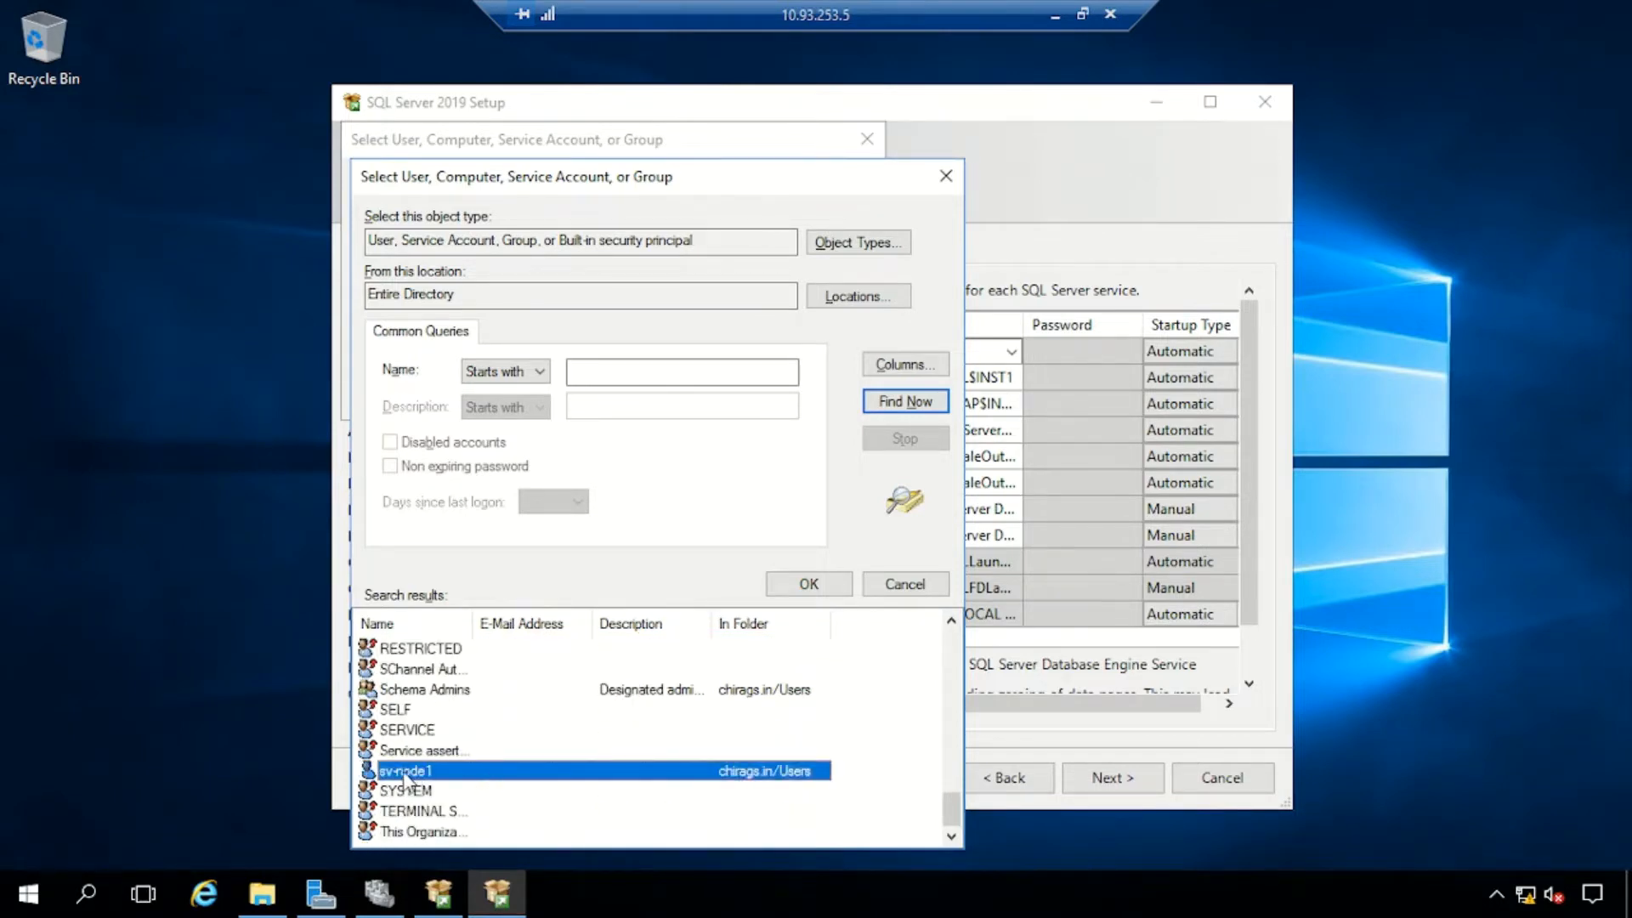
pyautogui.click(800, 593)
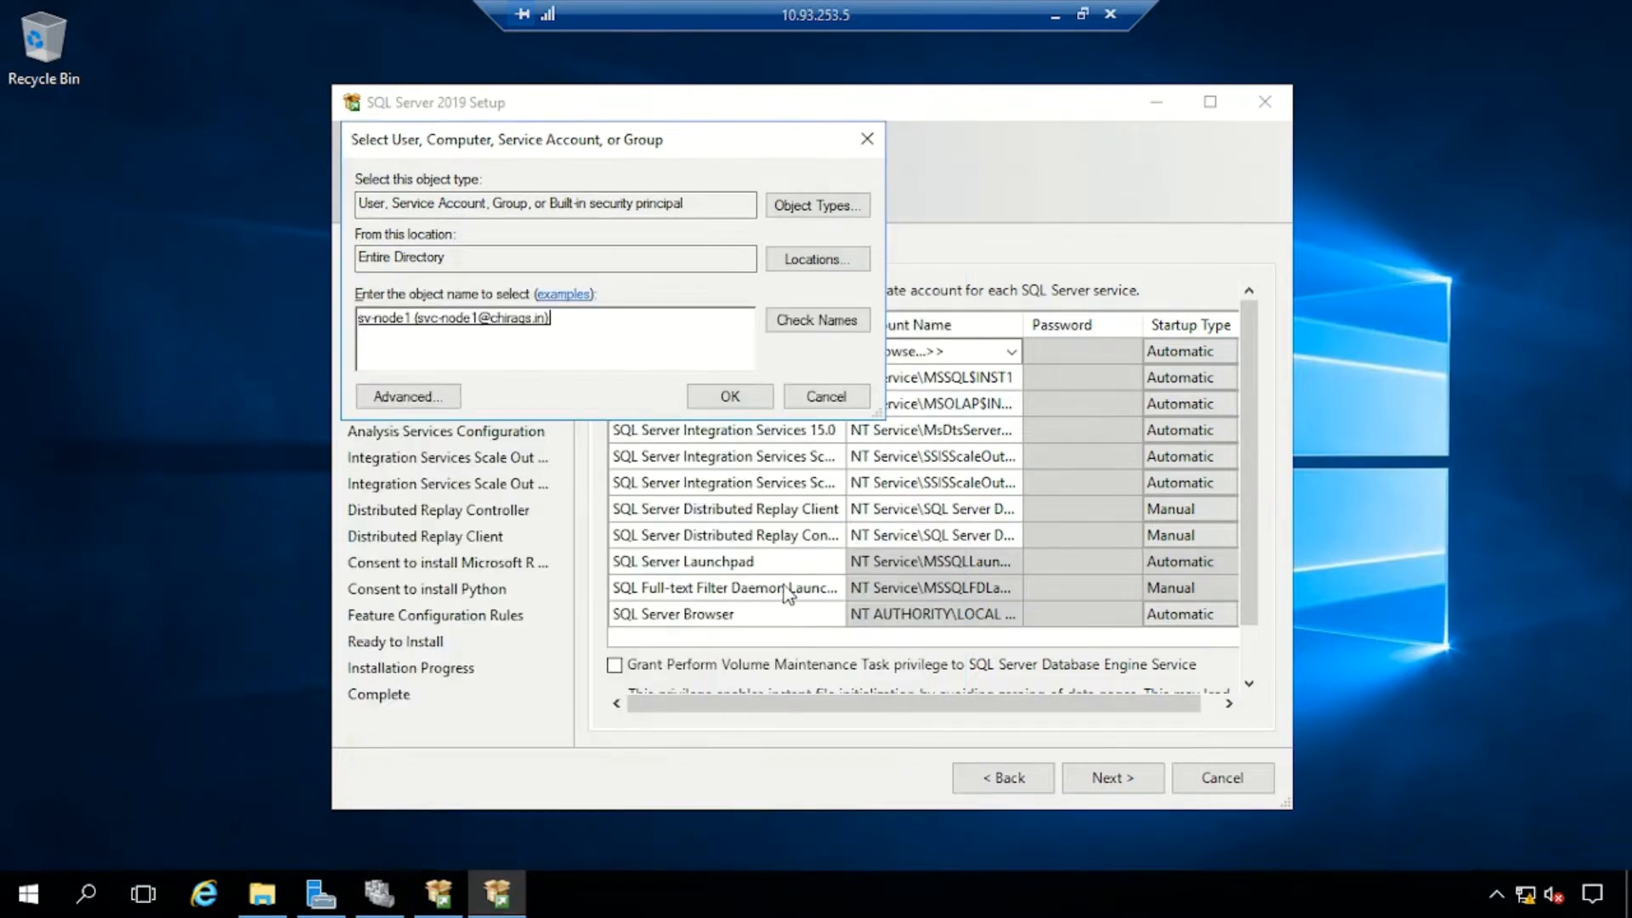
pyautogui.click(730, 396)
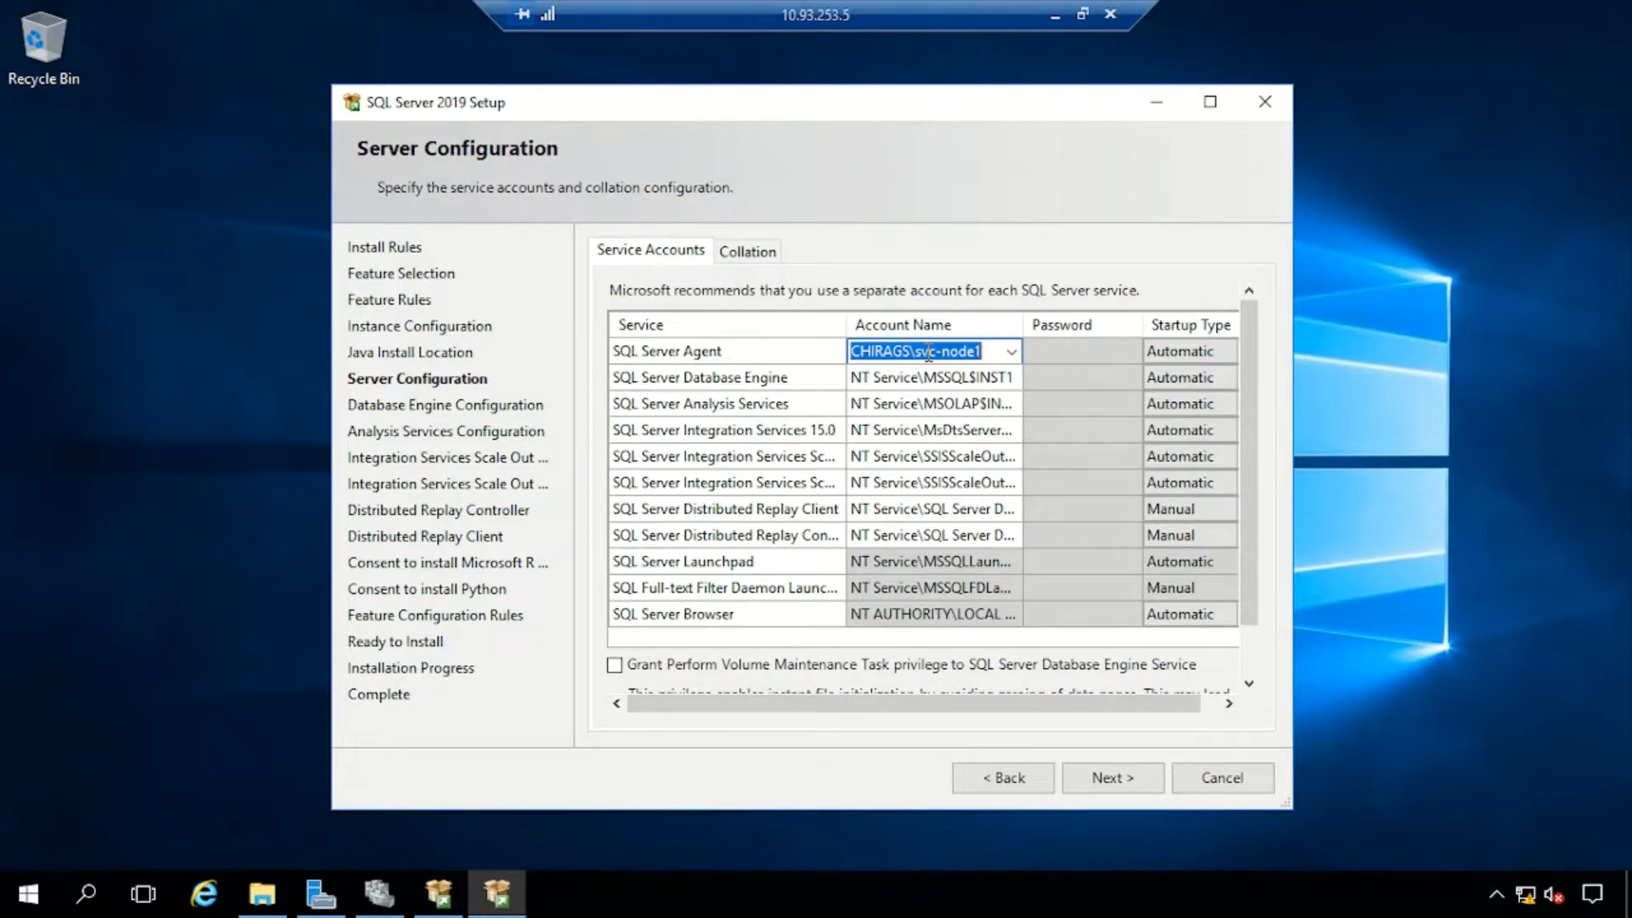
pyautogui.click(1070, 344)
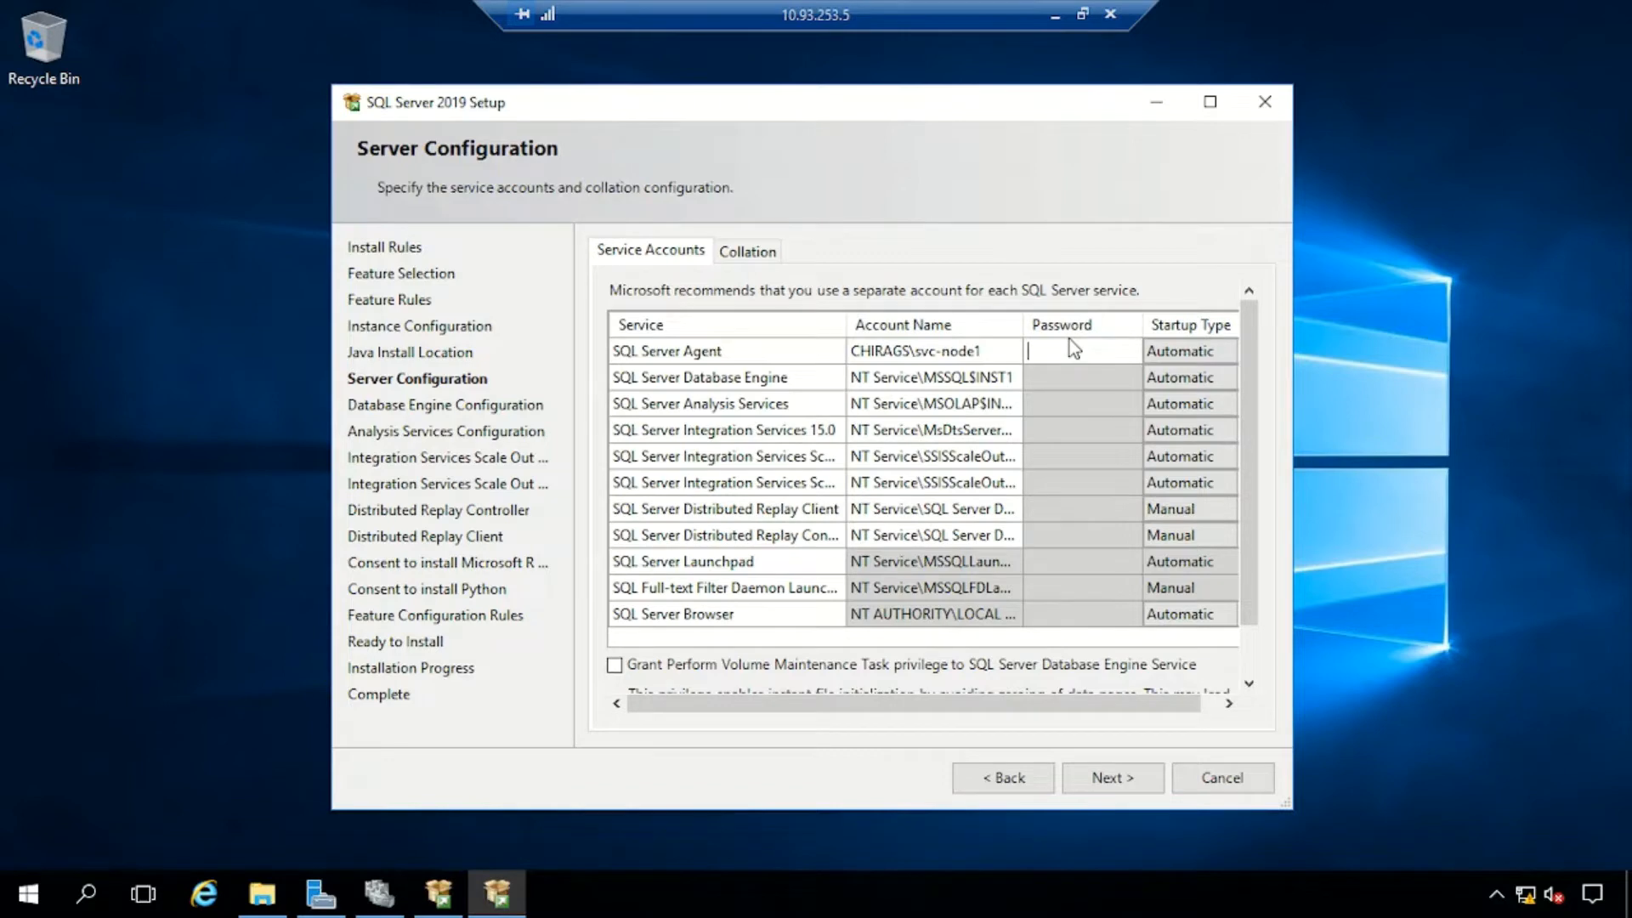
pyautogui.write('•••••••••••••')
pyautogui.press('super+r')
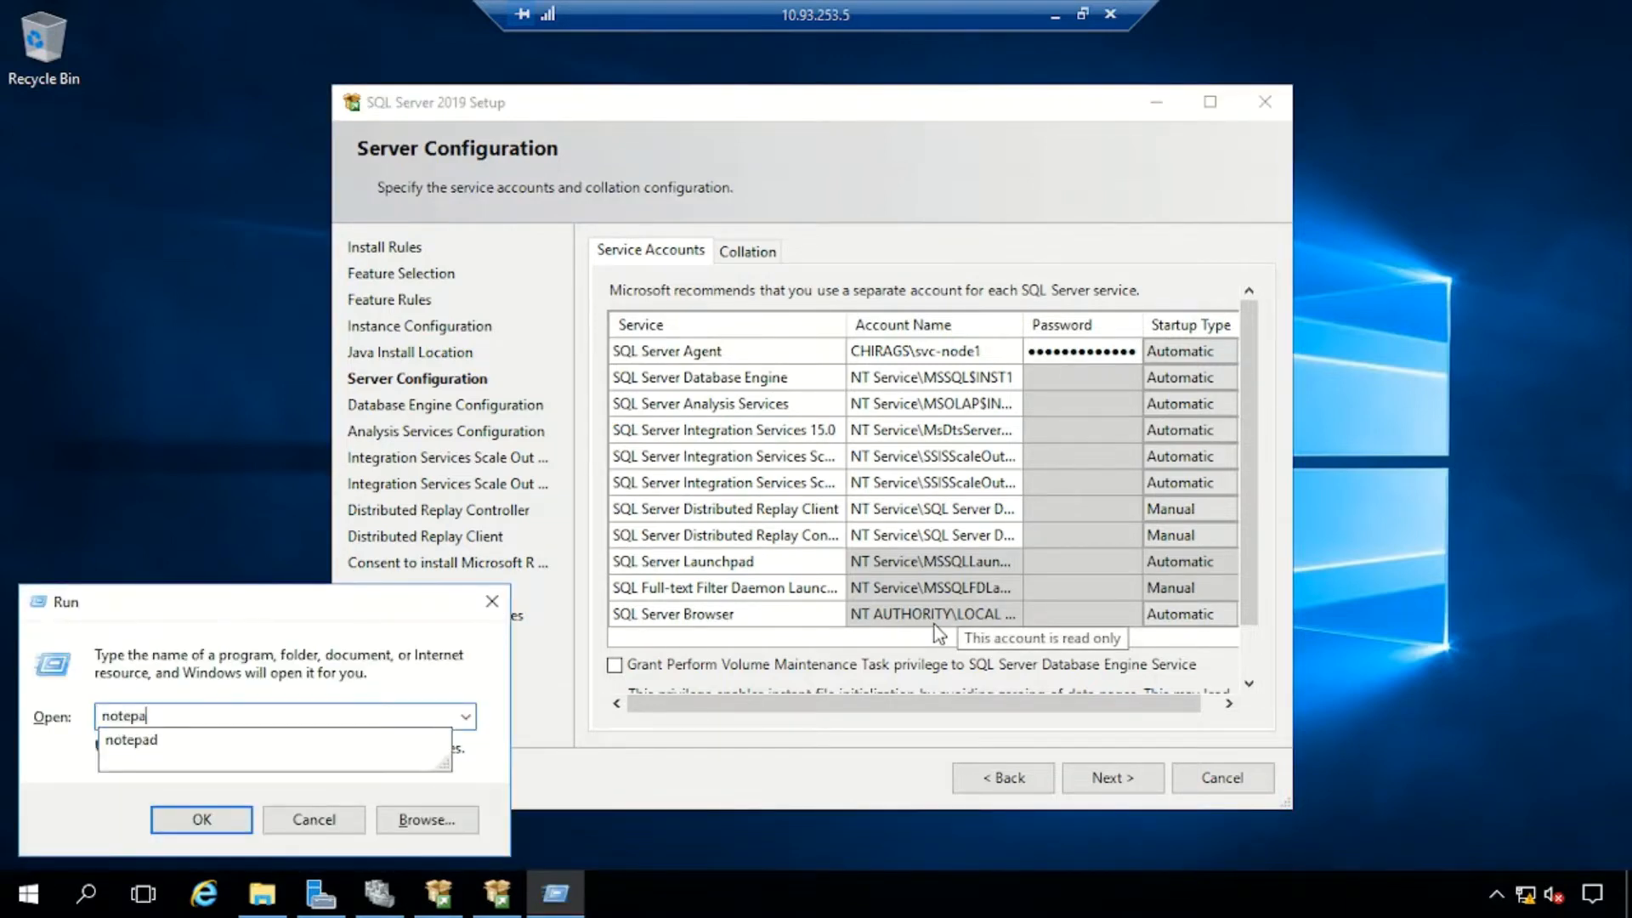
# Start Notepad, note the service account password, and move Notepad aside to reveal Server Configuration.
pyautogui.press('Return')
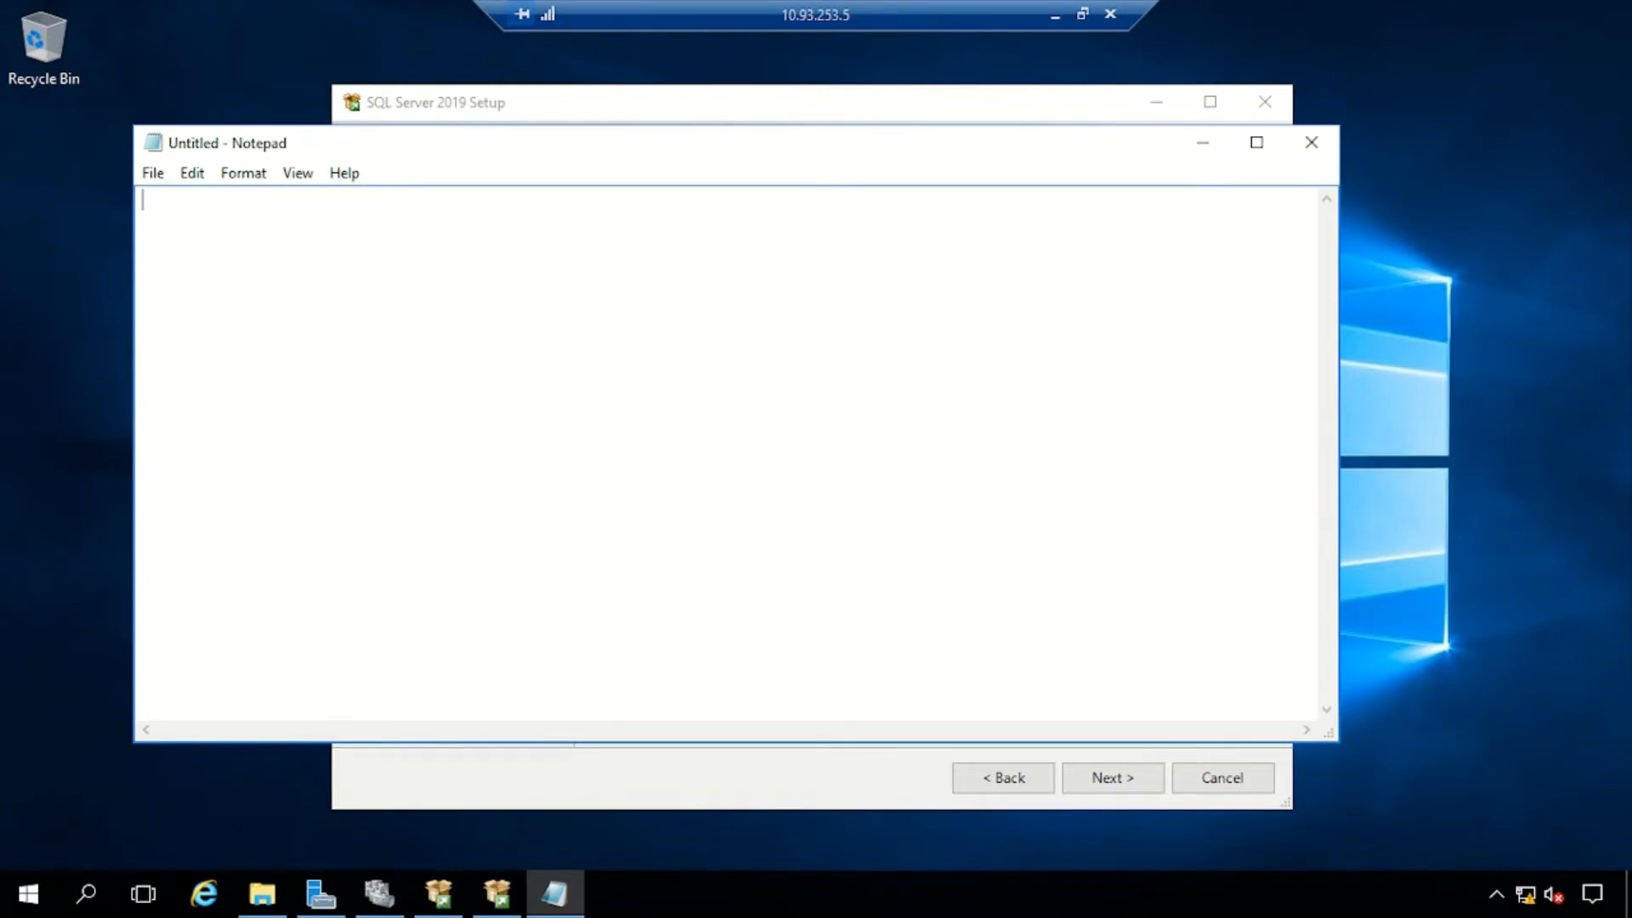
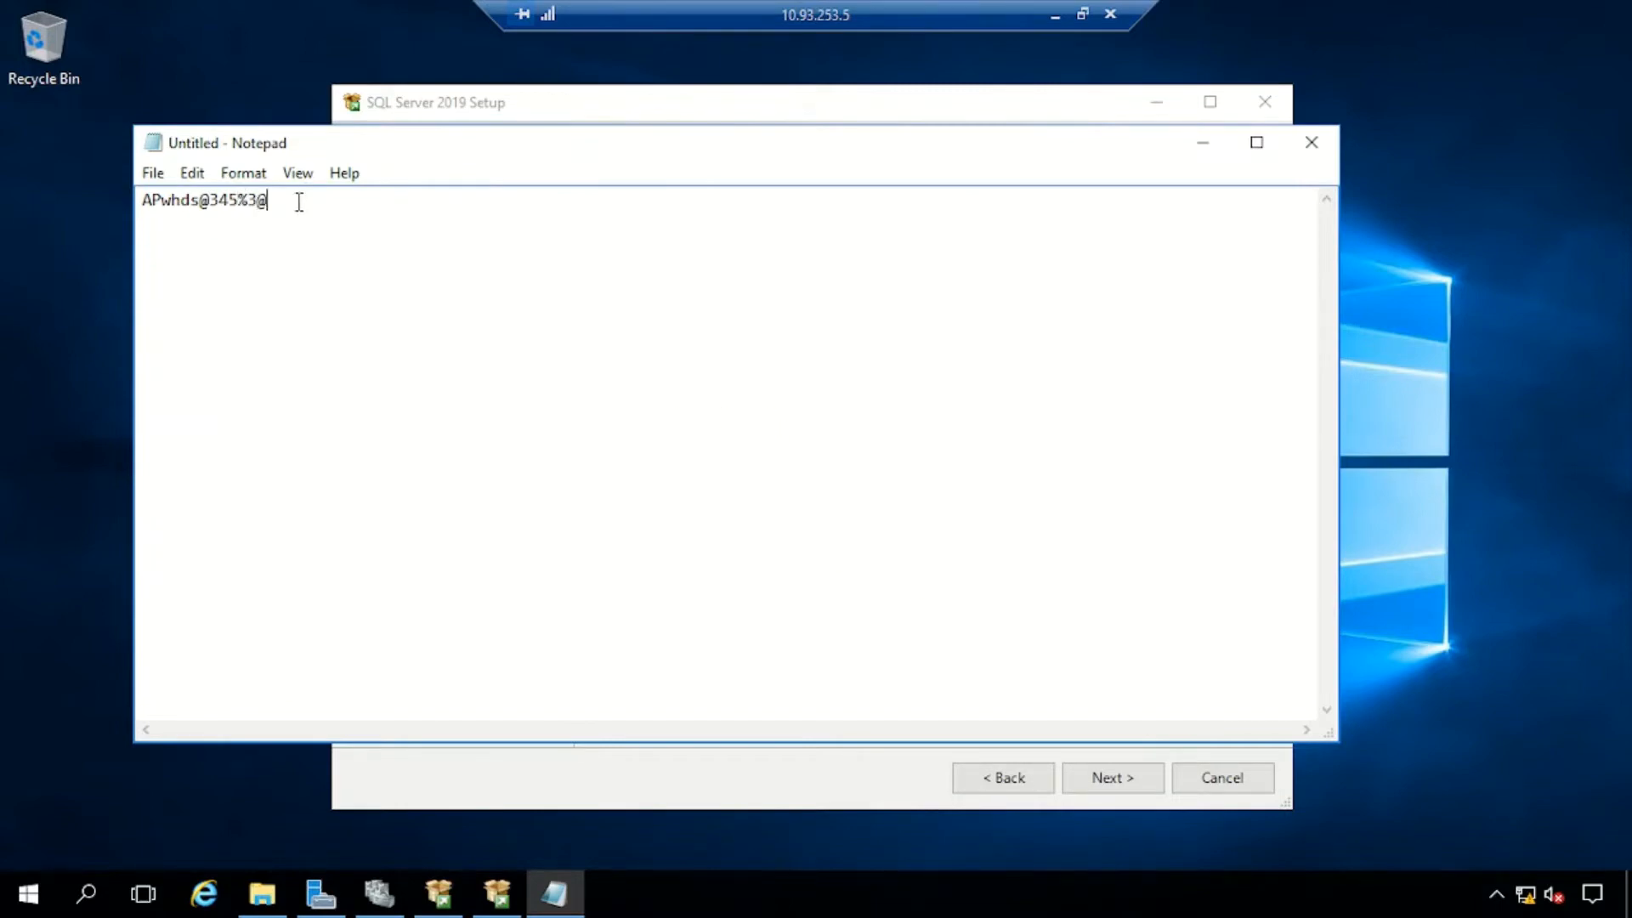
pyautogui.moveTo(299, 201); pyautogui.dragTo(3, 198)
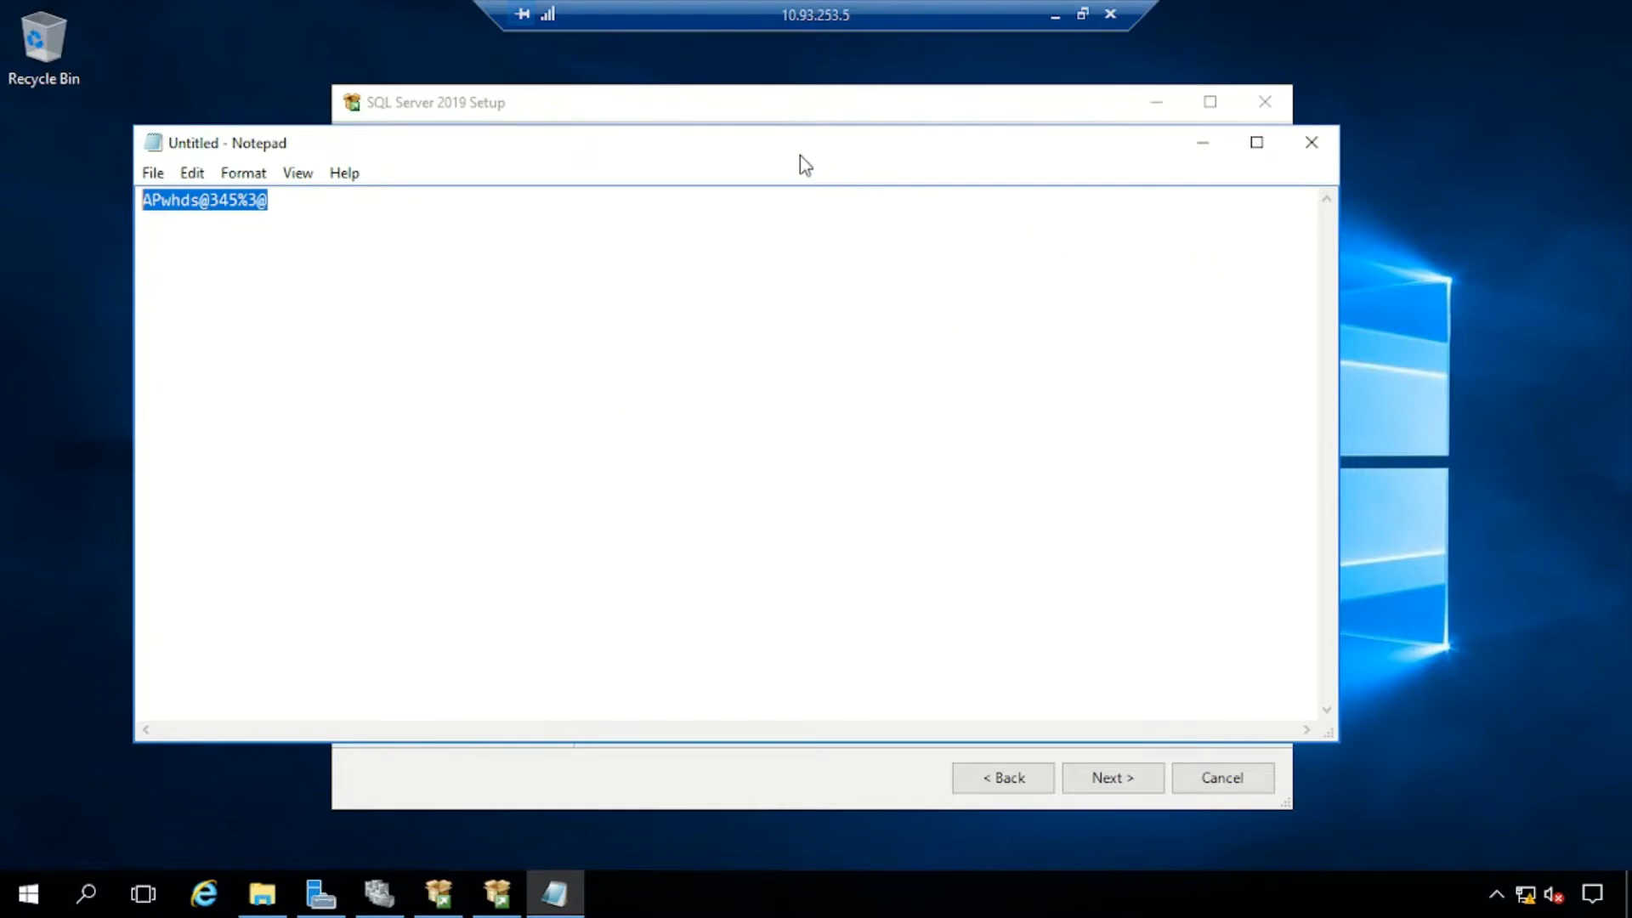
pyautogui.moveTo(676, 141); pyautogui.dragTo(1562, 275)
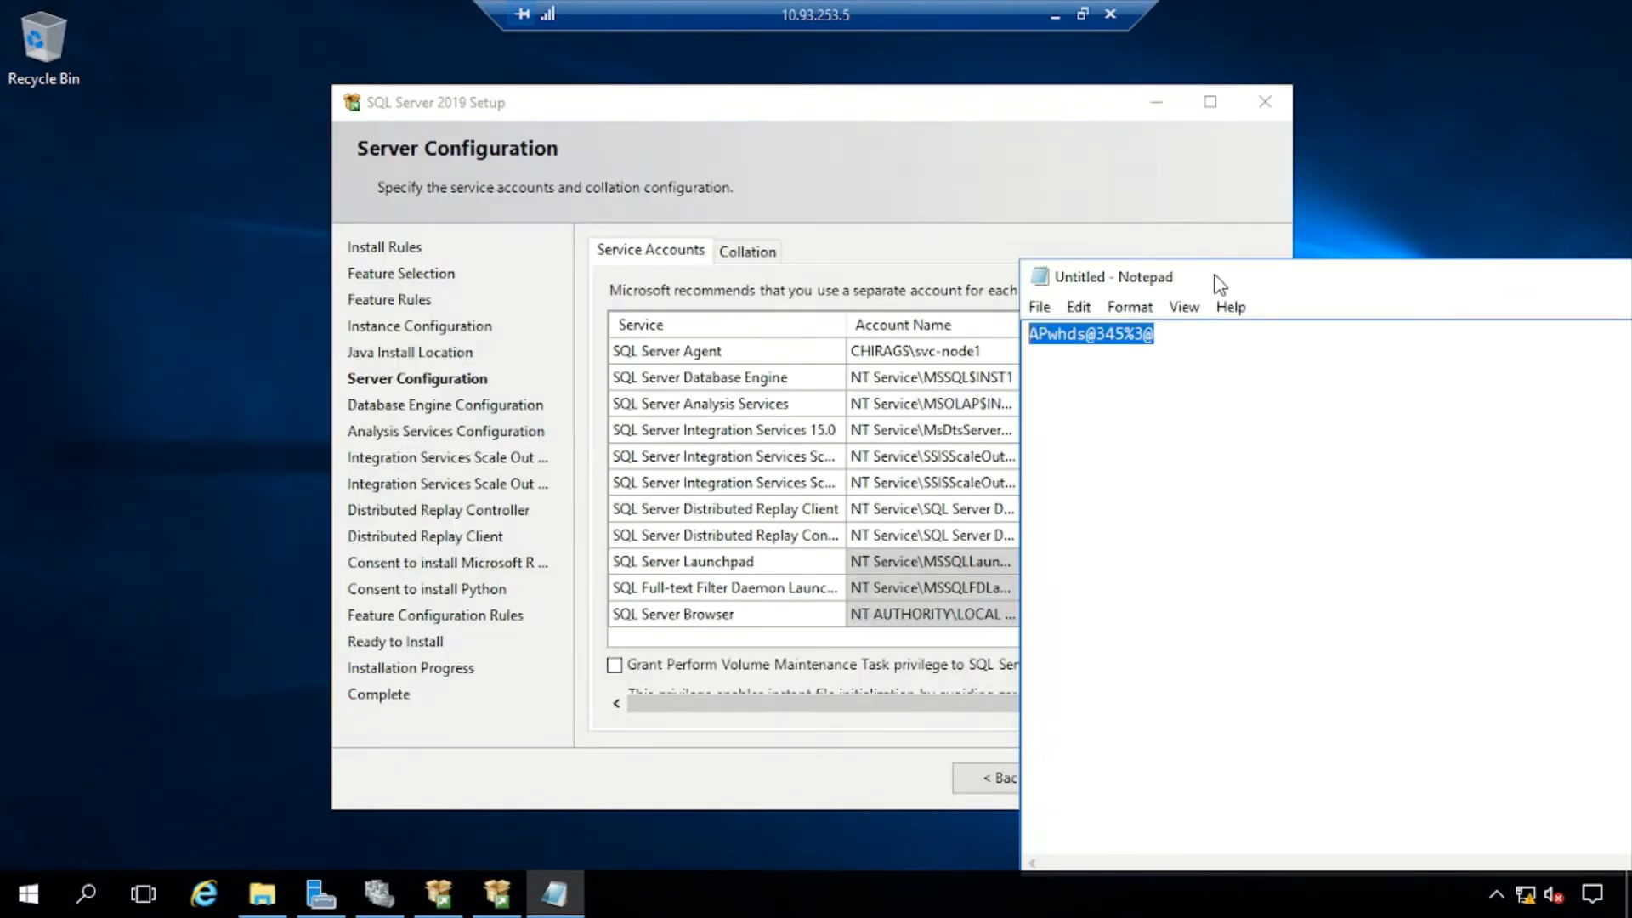
pyautogui.moveTo(1223, 281); pyautogui.dragTo(1381, 255)
pyautogui.click(916, 349)
pyautogui.hotkey('ctrl', 'c')
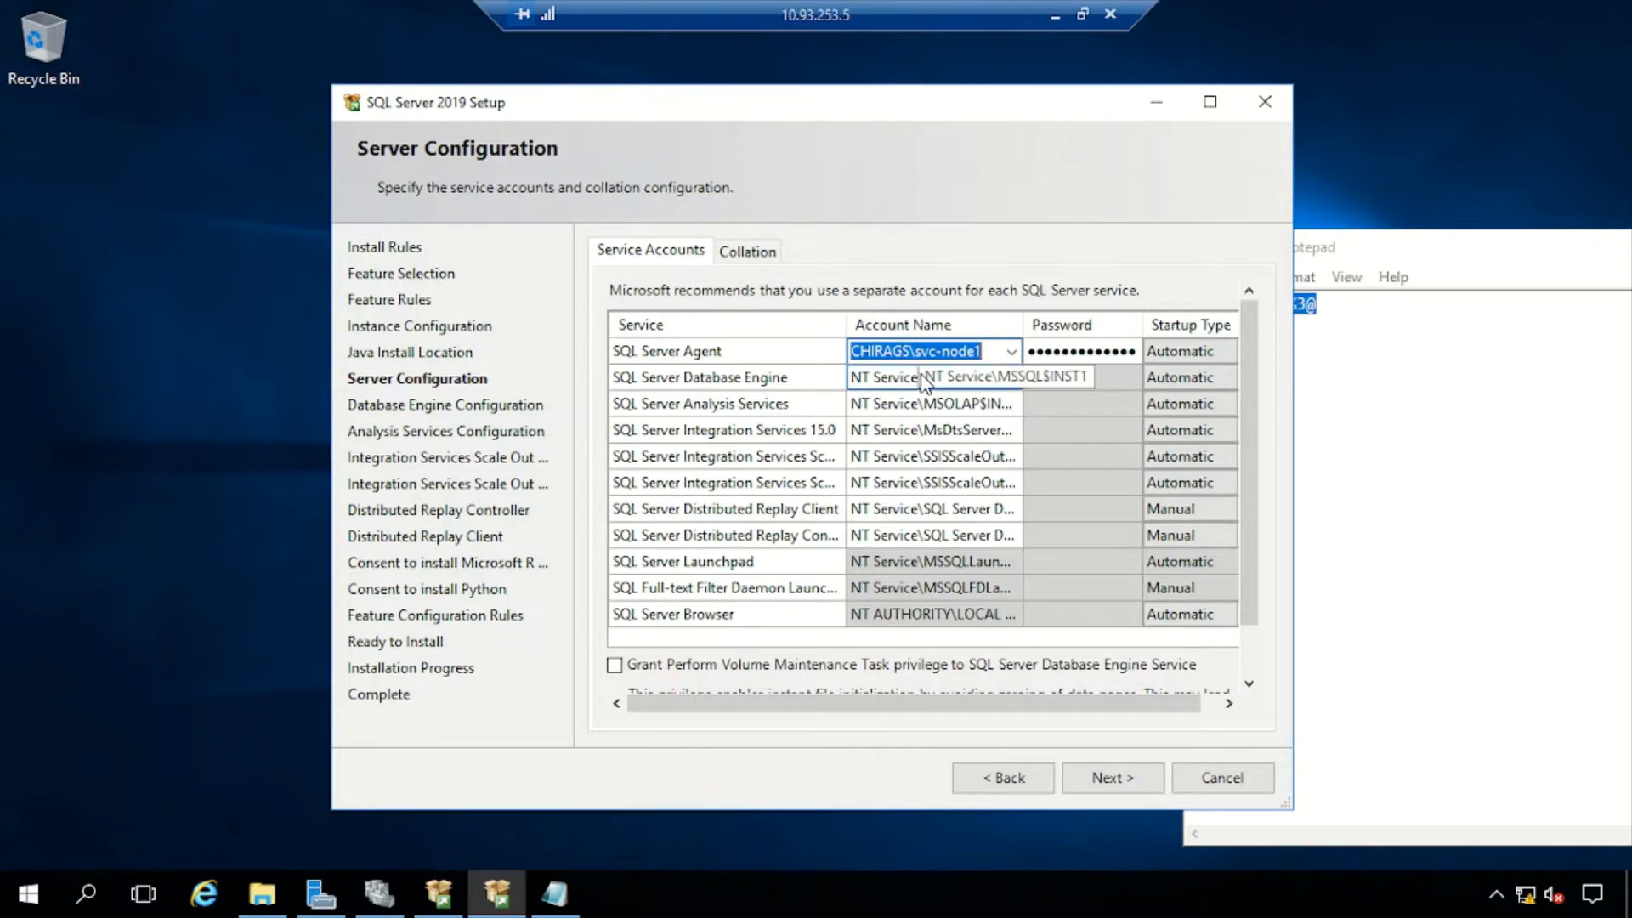
# Set the Database Engine service to the domain account svc-node1 and enter its password.
pyautogui.click(908, 384)
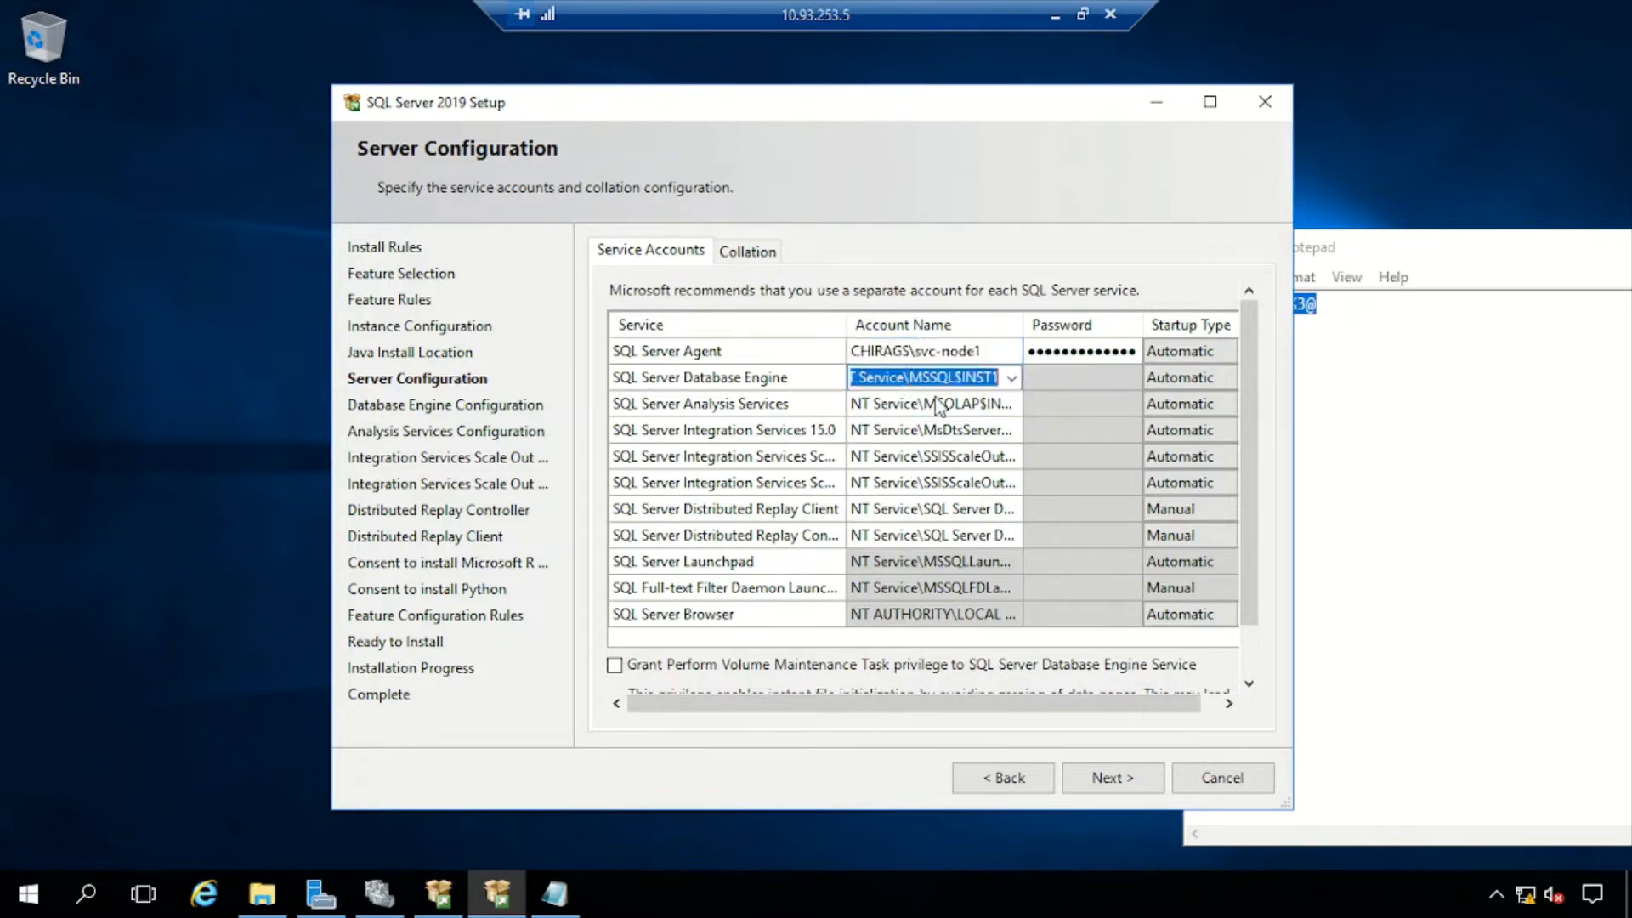
pyautogui.hotkey('ctrl', 'v')
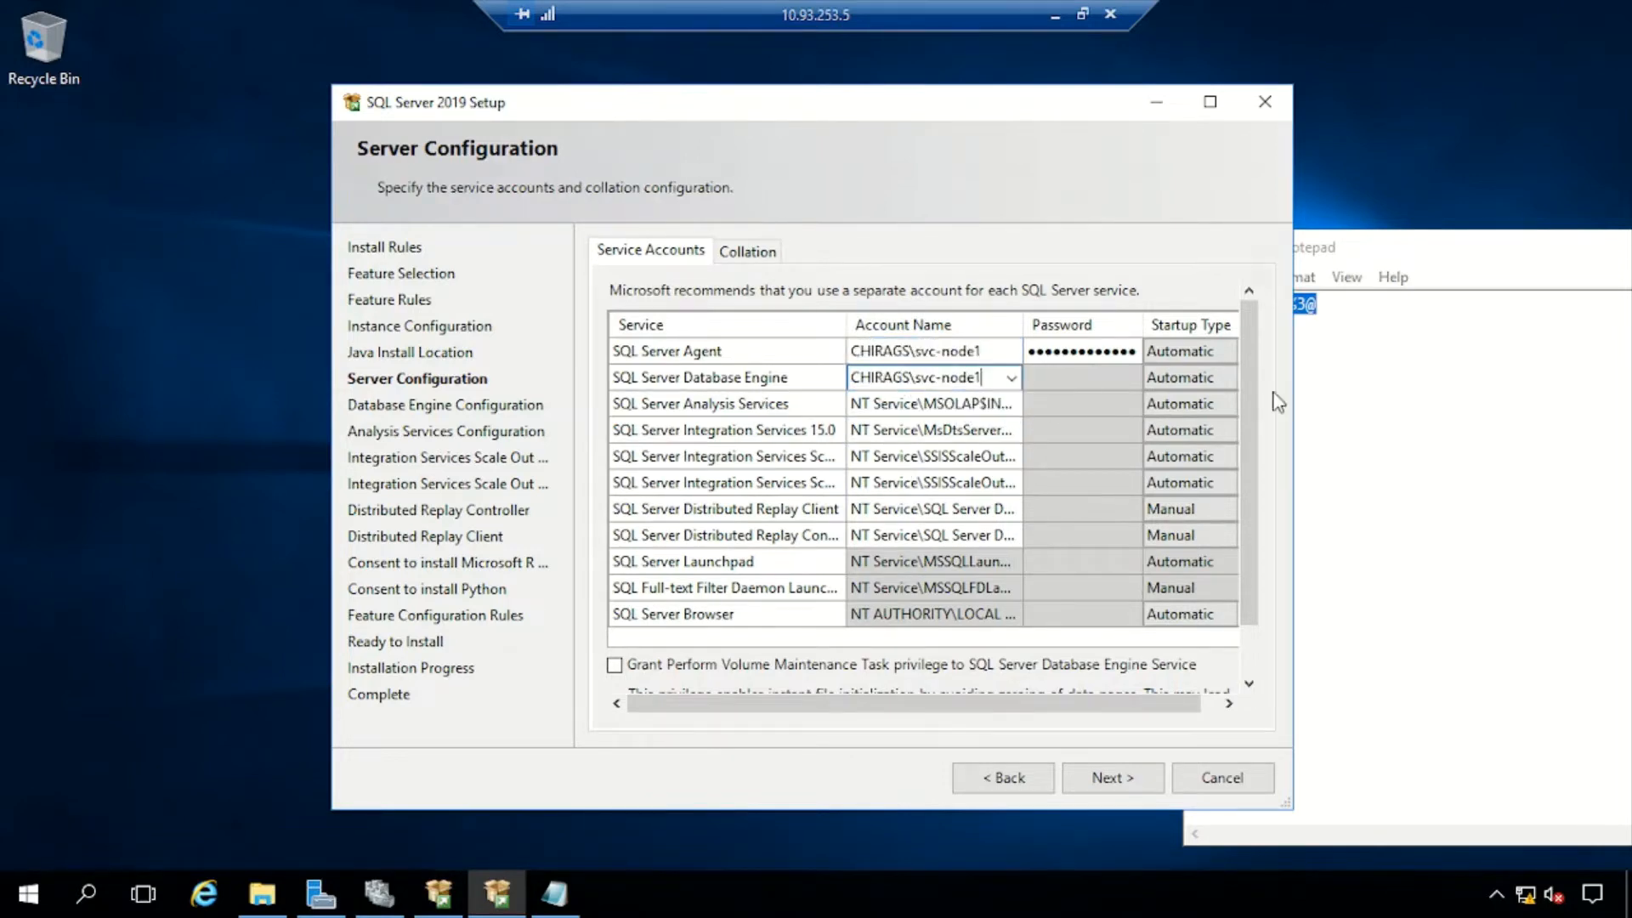
pyautogui.hotkey('alt', 'Tab')
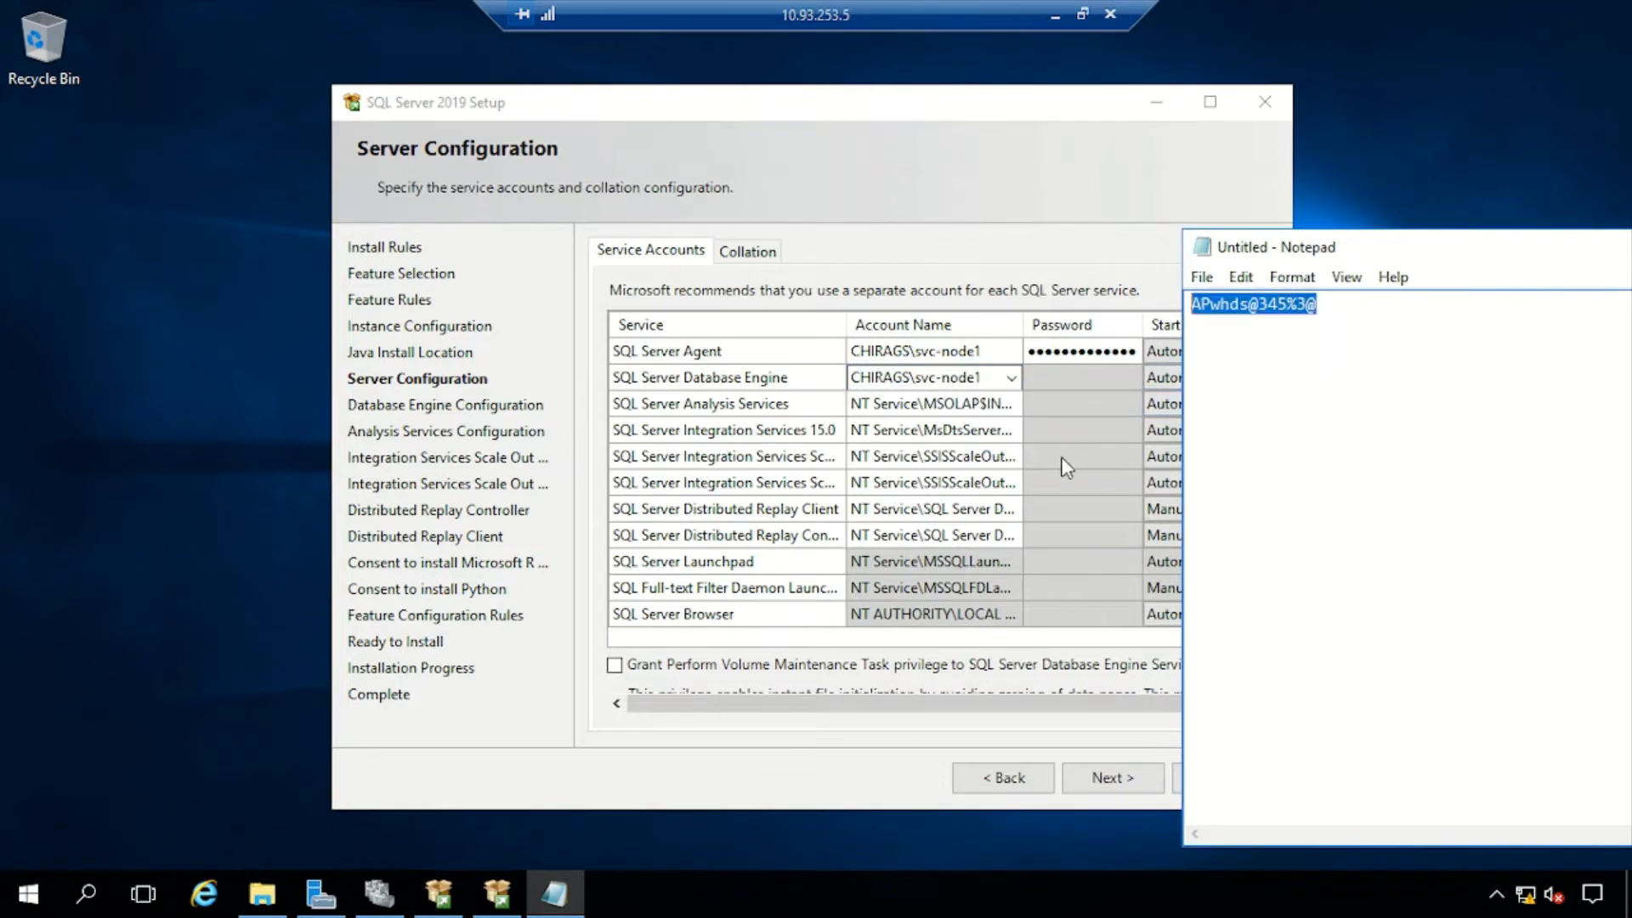
pyautogui.click(1080, 372)
pyautogui.hotkey('ctrl', 'v')
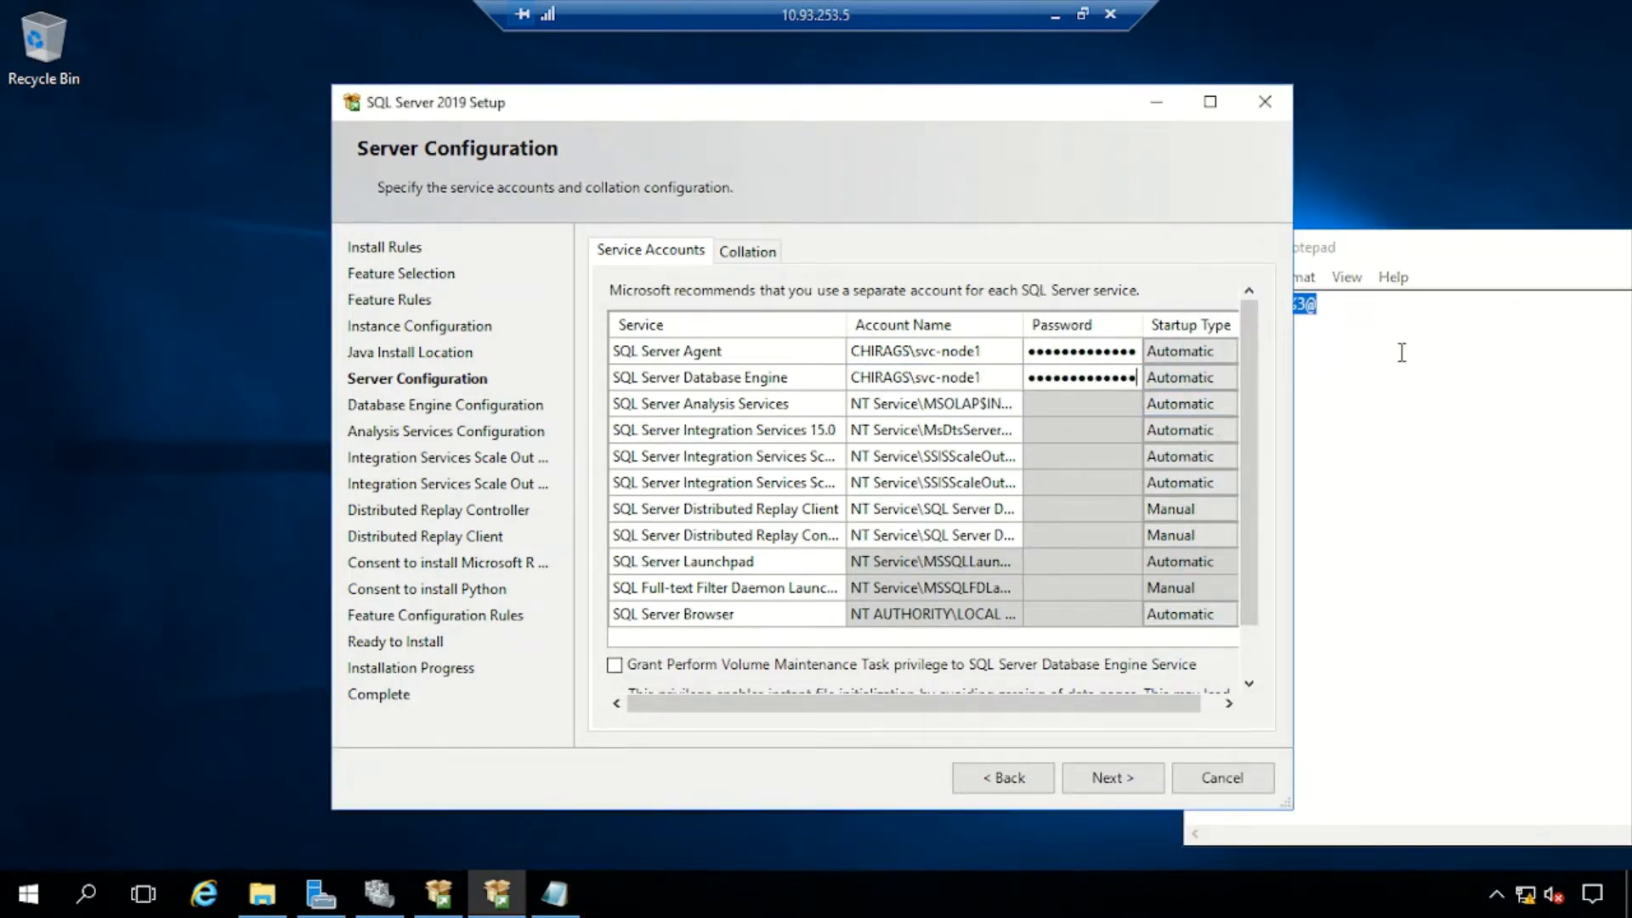
pyautogui.hotkey('alt', 'Tab')
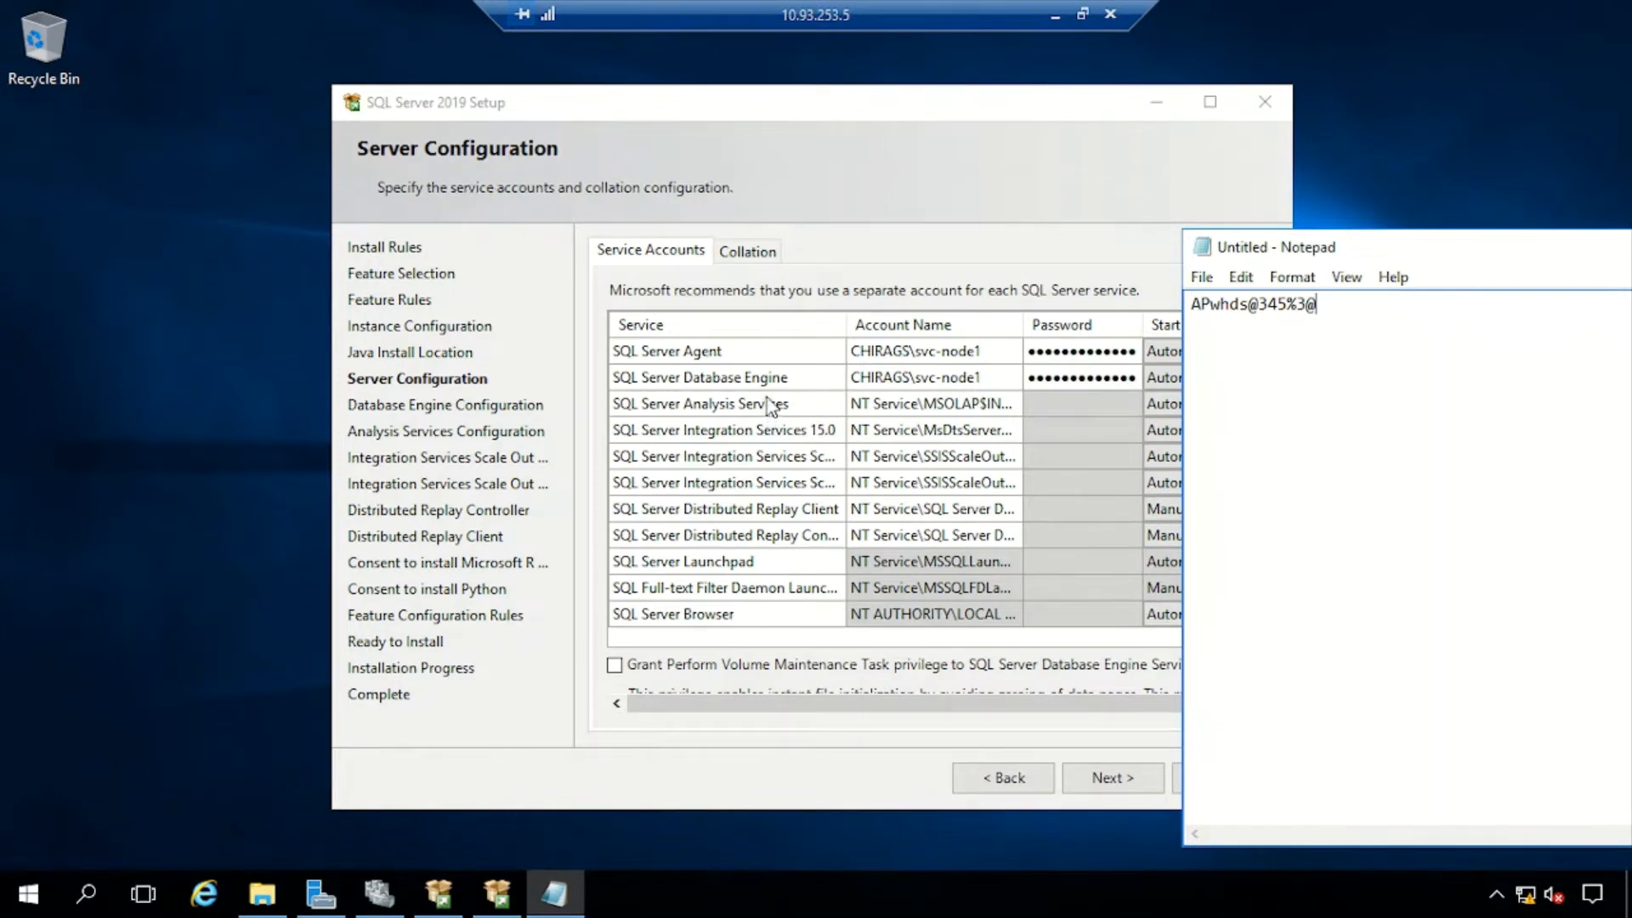
# Give Integration Services 15.0 the same domain account and password, then continue.
pyautogui.click(854, 430)
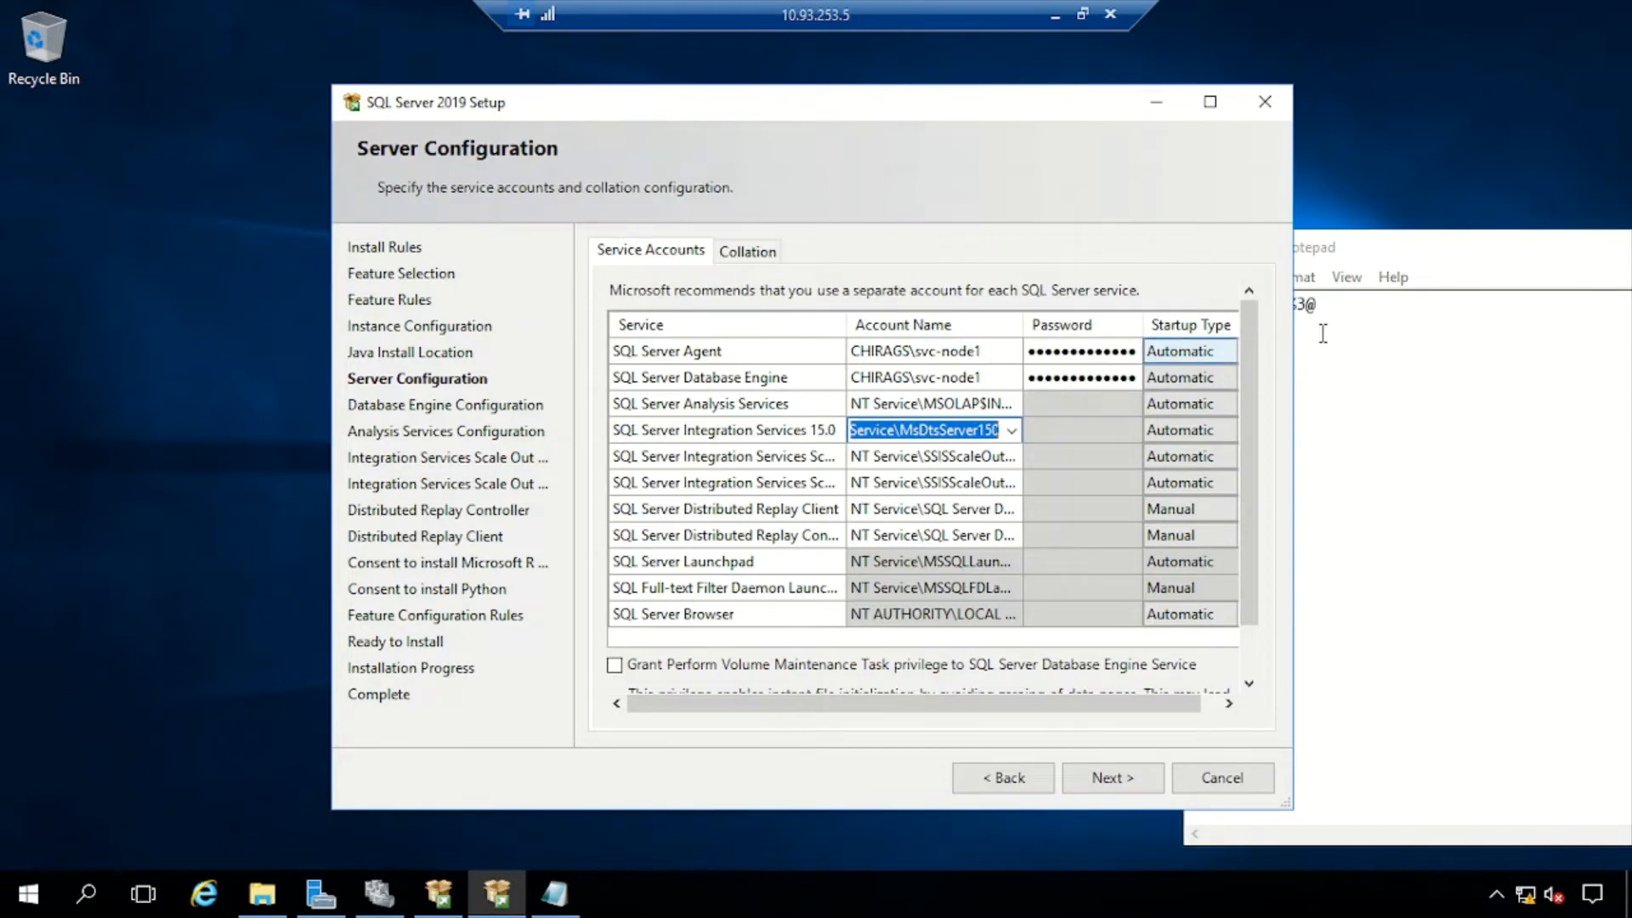
pyautogui.click(942, 378)
pyautogui.hotkey('ctrl', 'c')
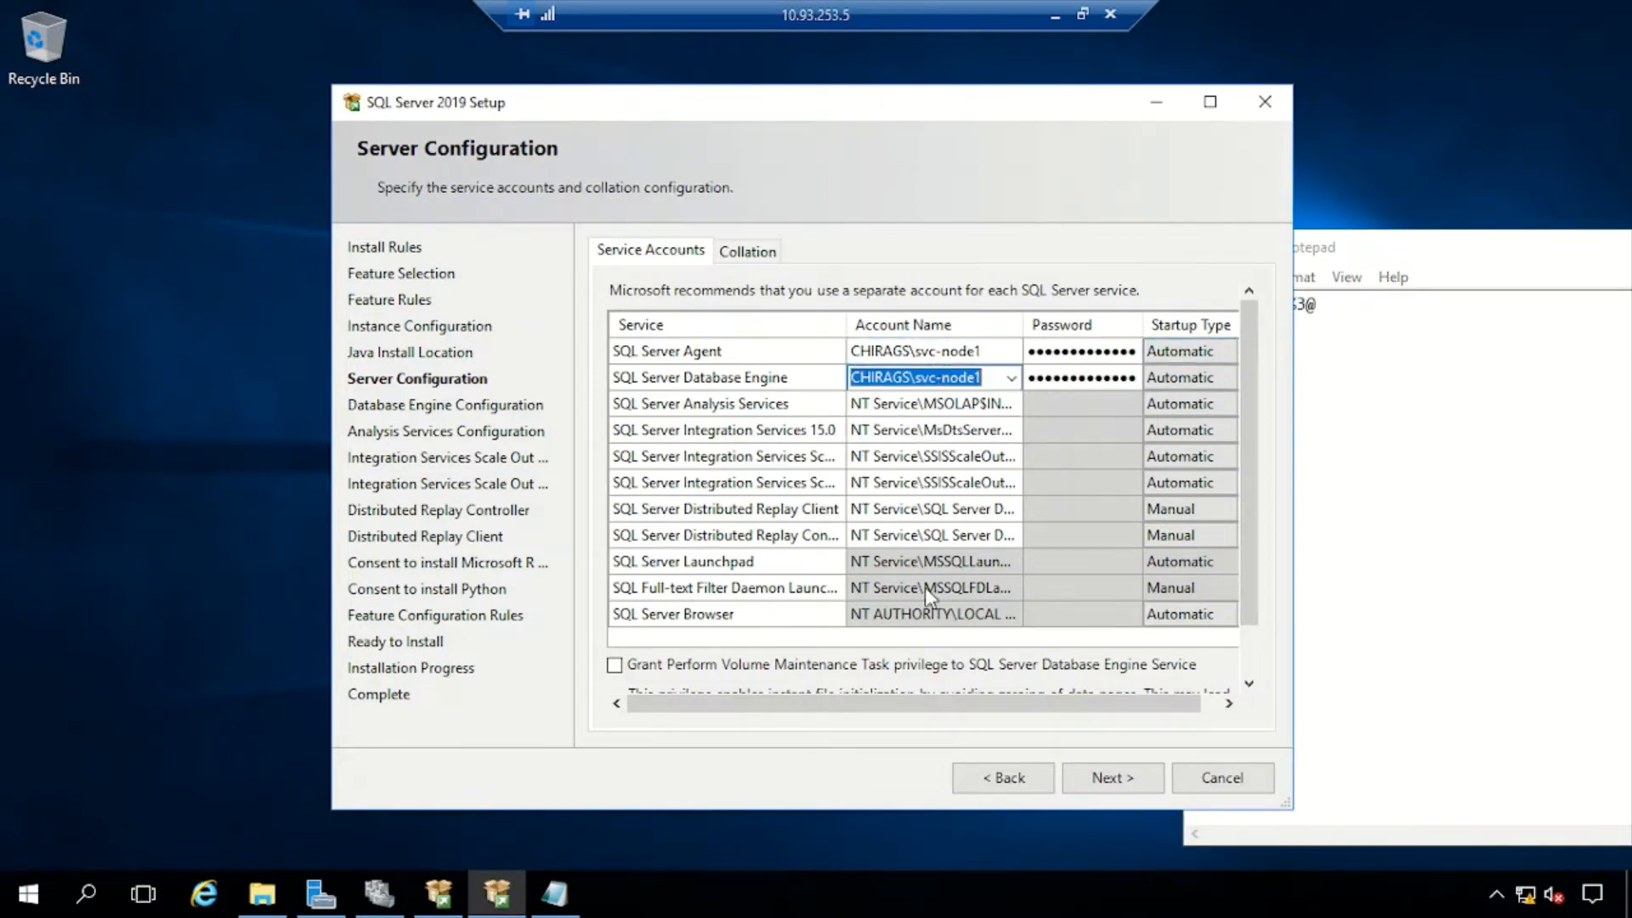
pyautogui.click(932, 430)
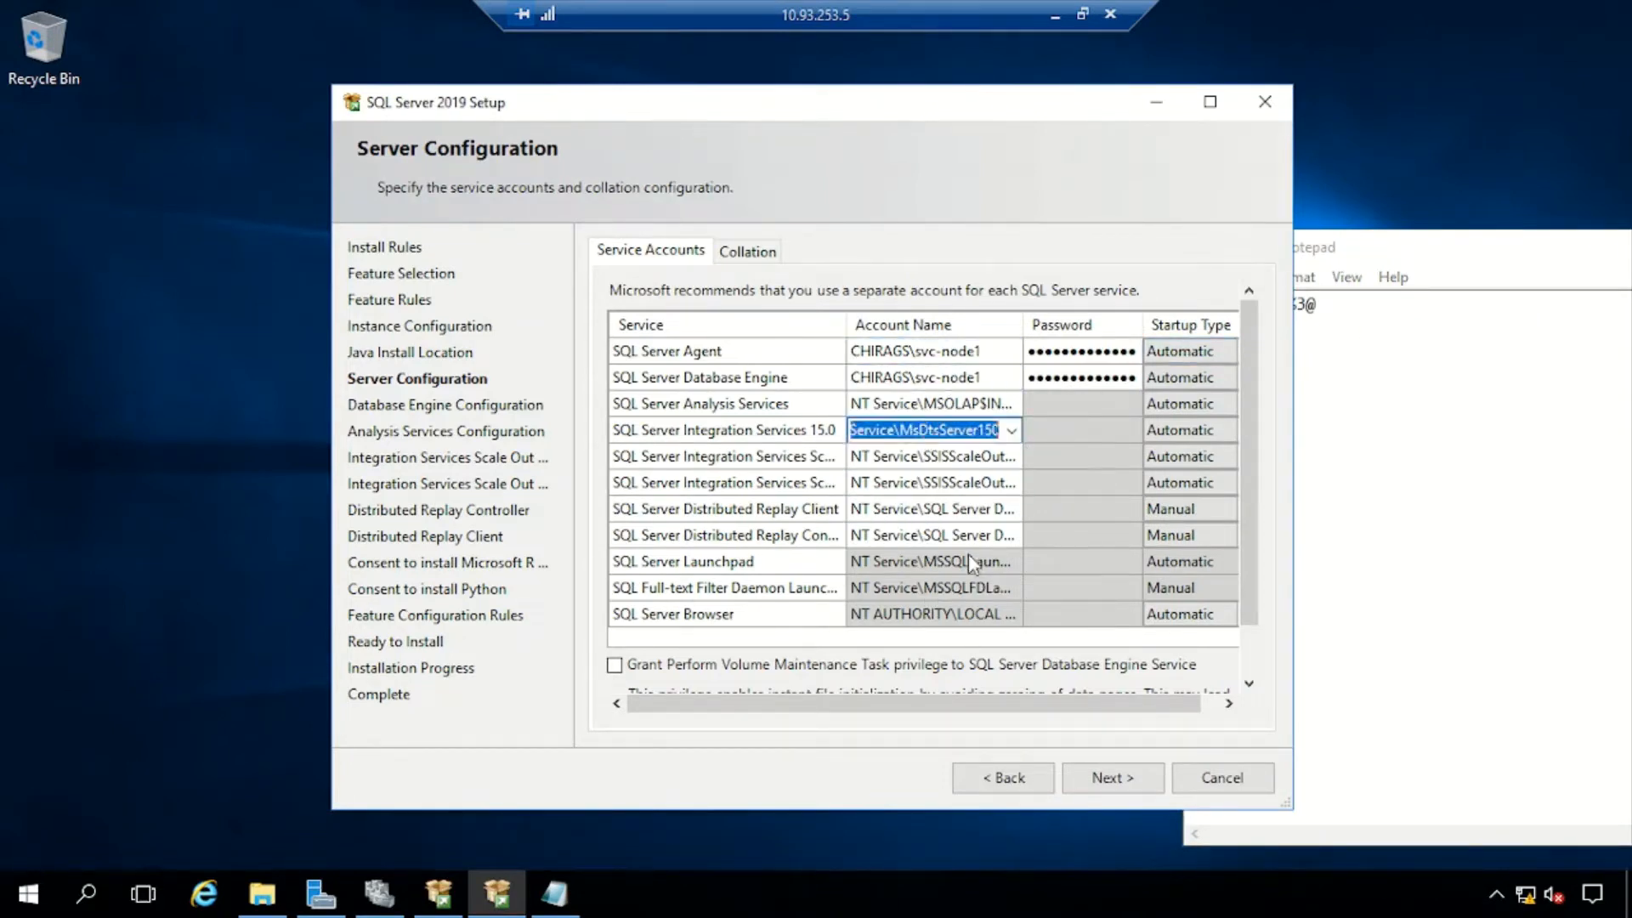
pyautogui.hotkey('ctrl', 'v')
pyautogui.click(1336, 338)
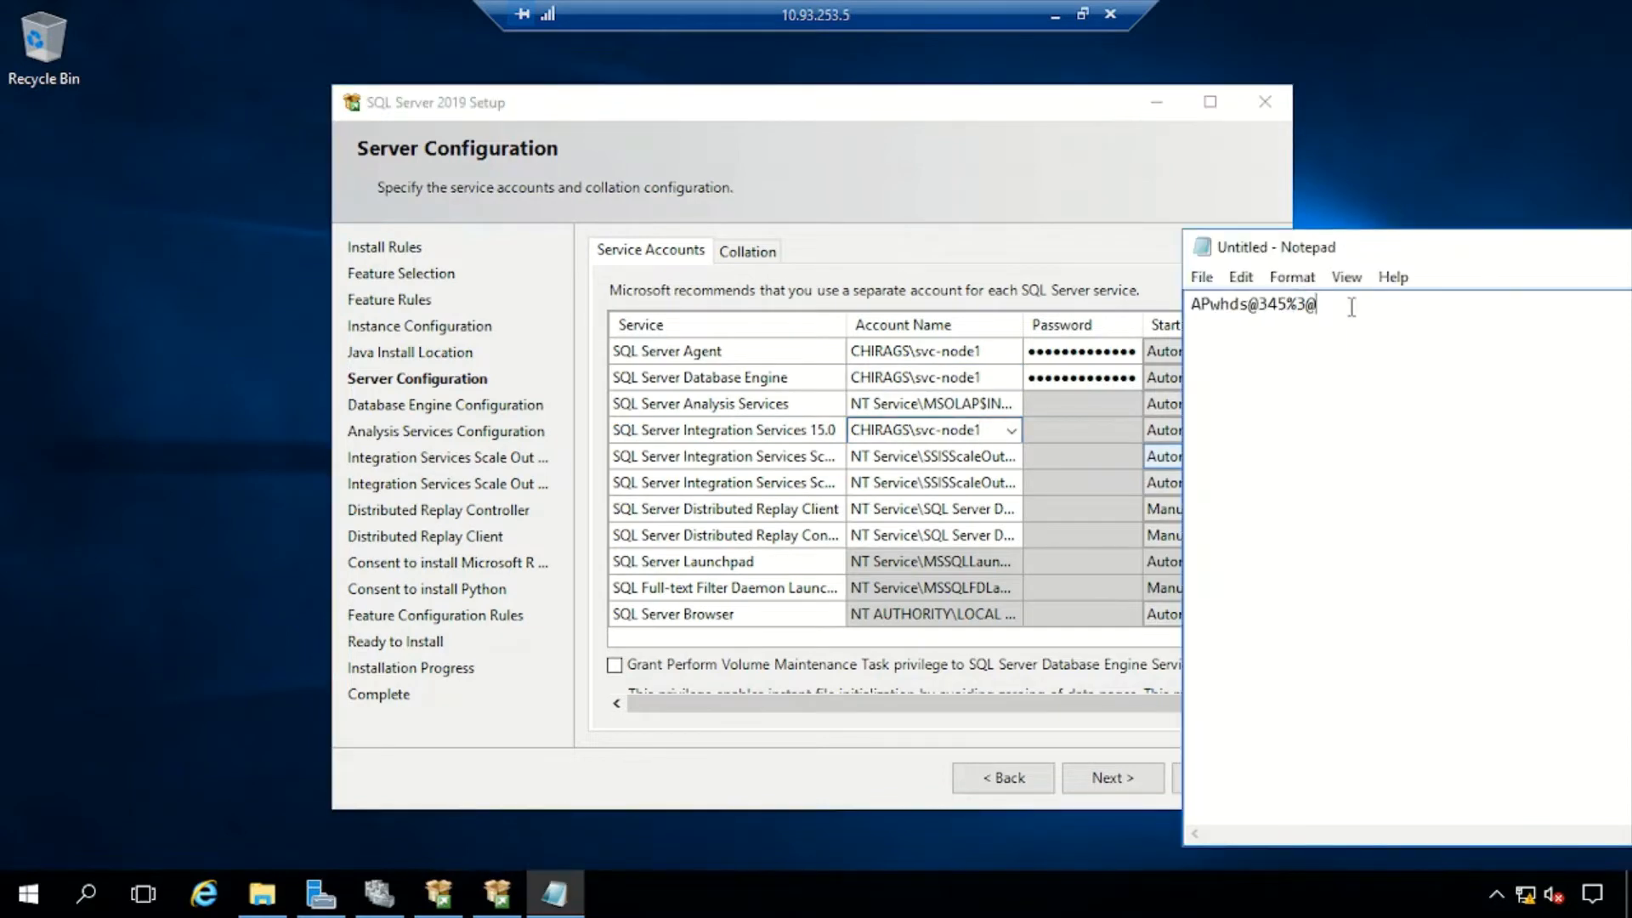
pyautogui.hotkey('ctrl', 'a')
pyautogui.click(1052, 402)
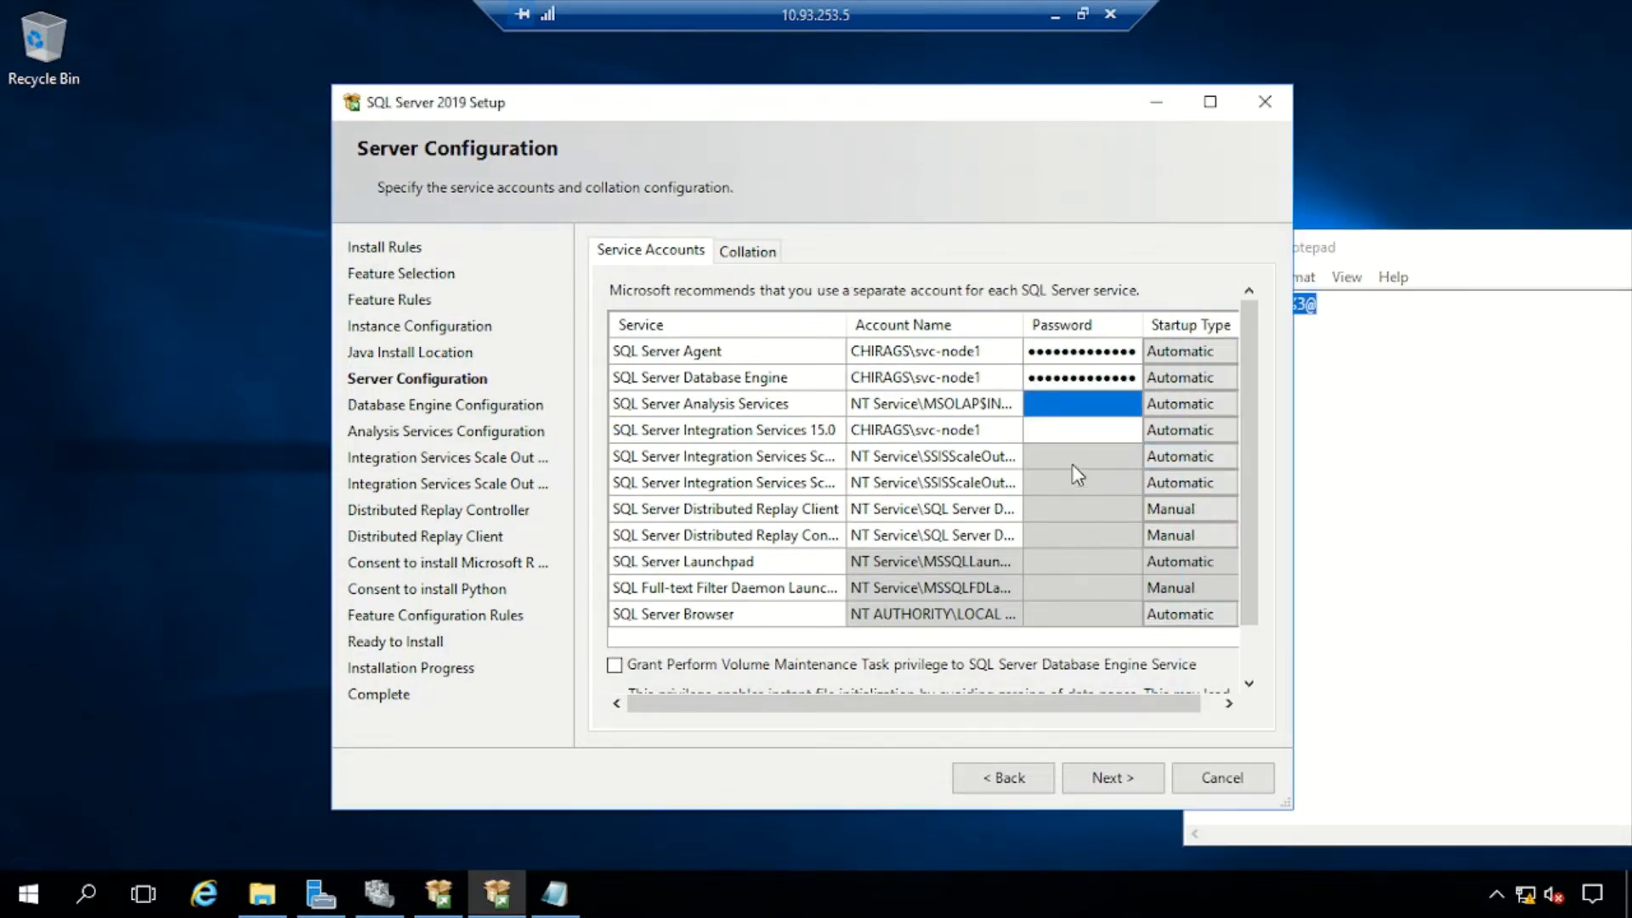
pyautogui.press('Down')
pyautogui.hotkey('ctrl', 'v')
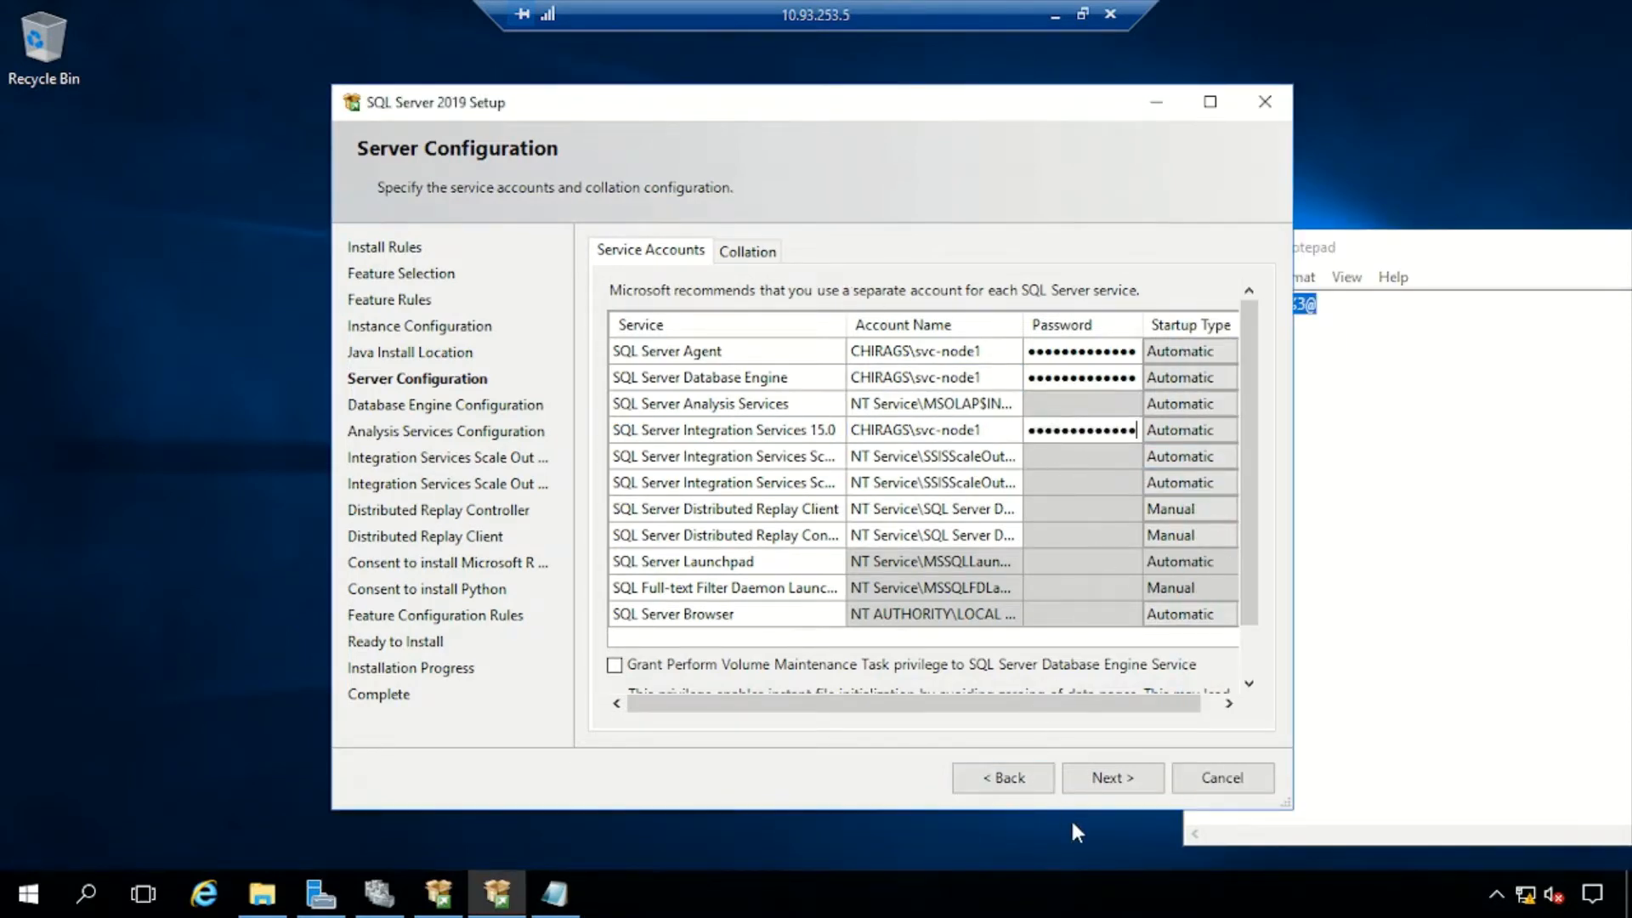
pyautogui.click(1127, 781)
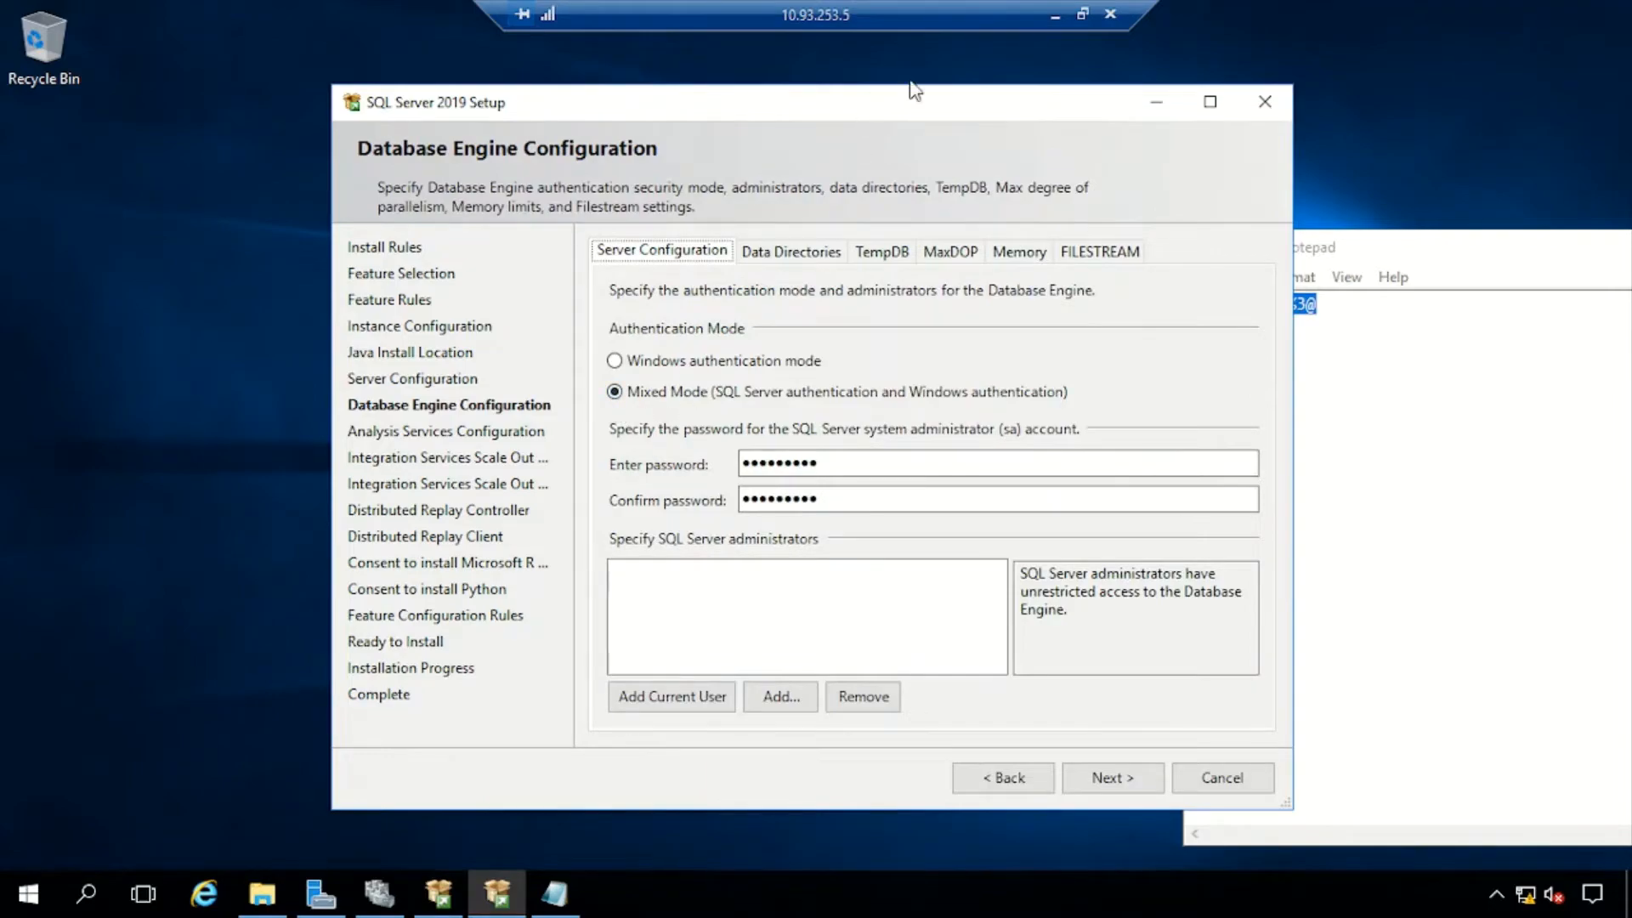
# Switch to the 10.93.253.6 node's session and go back to Server Configuration.
pyautogui.click(1054, 14)
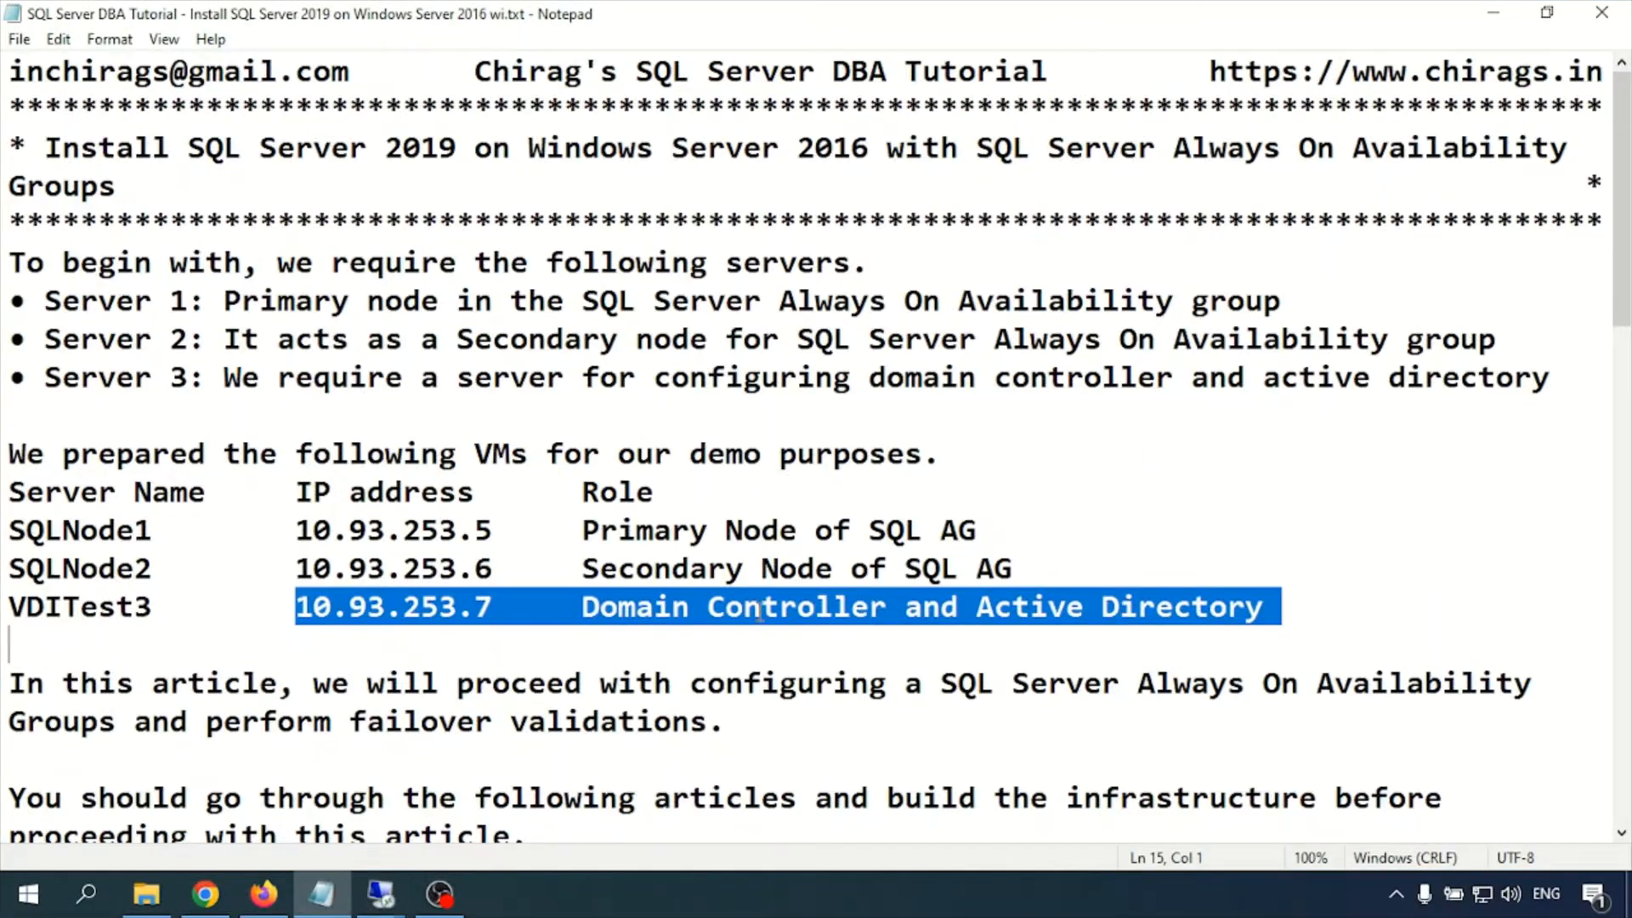
pyautogui.click(401, 903)
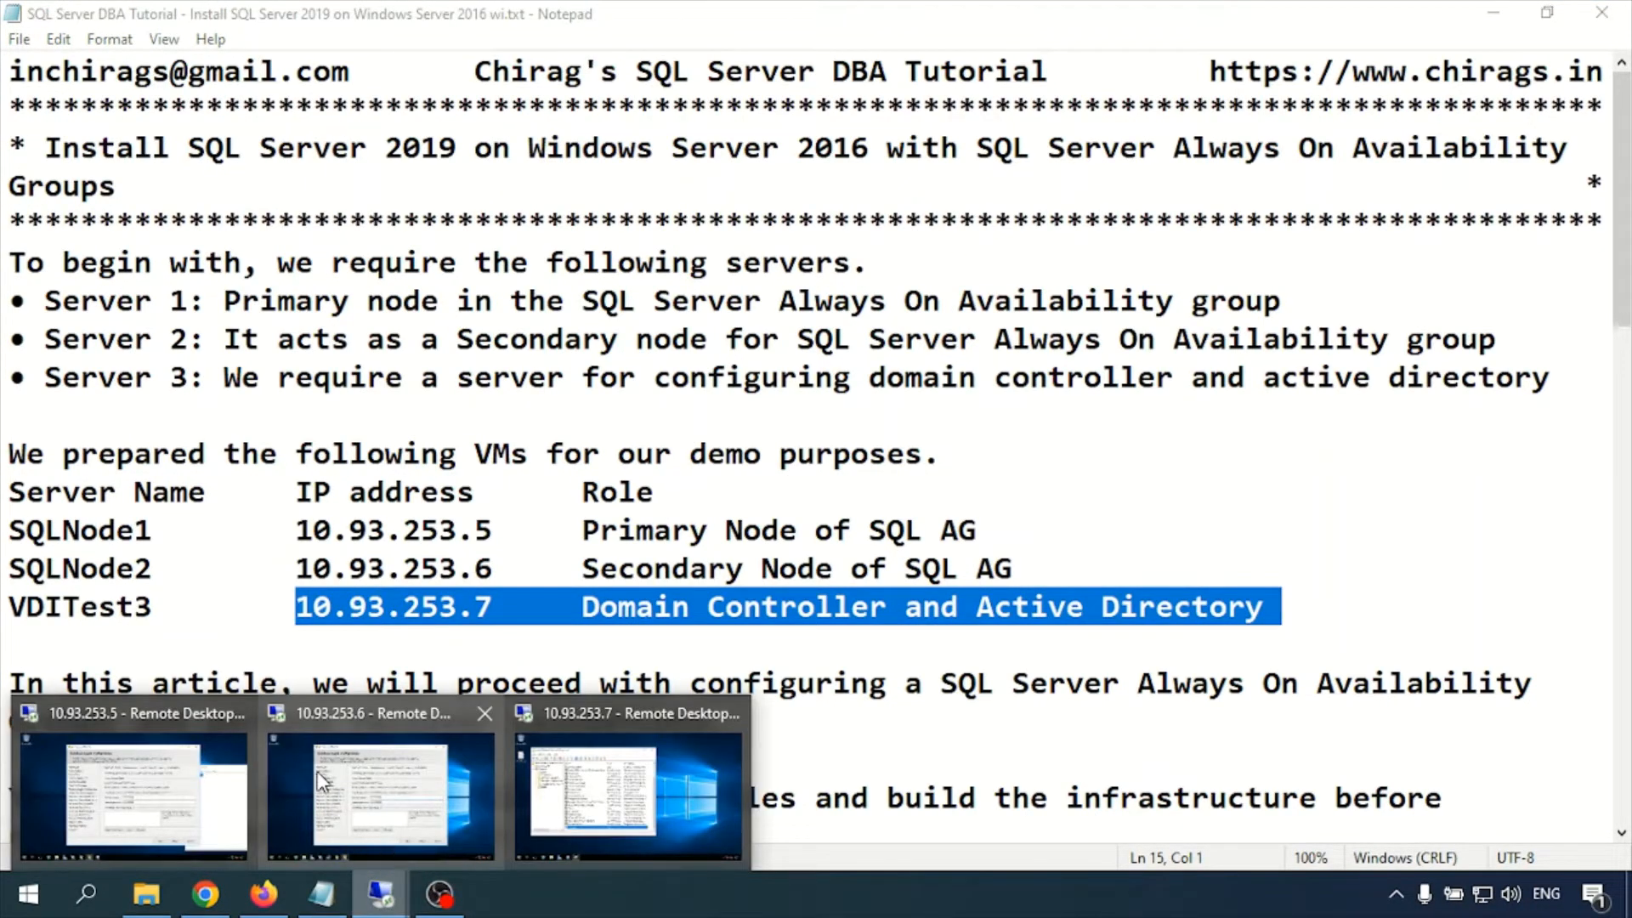
pyautogui.click(372, 804)
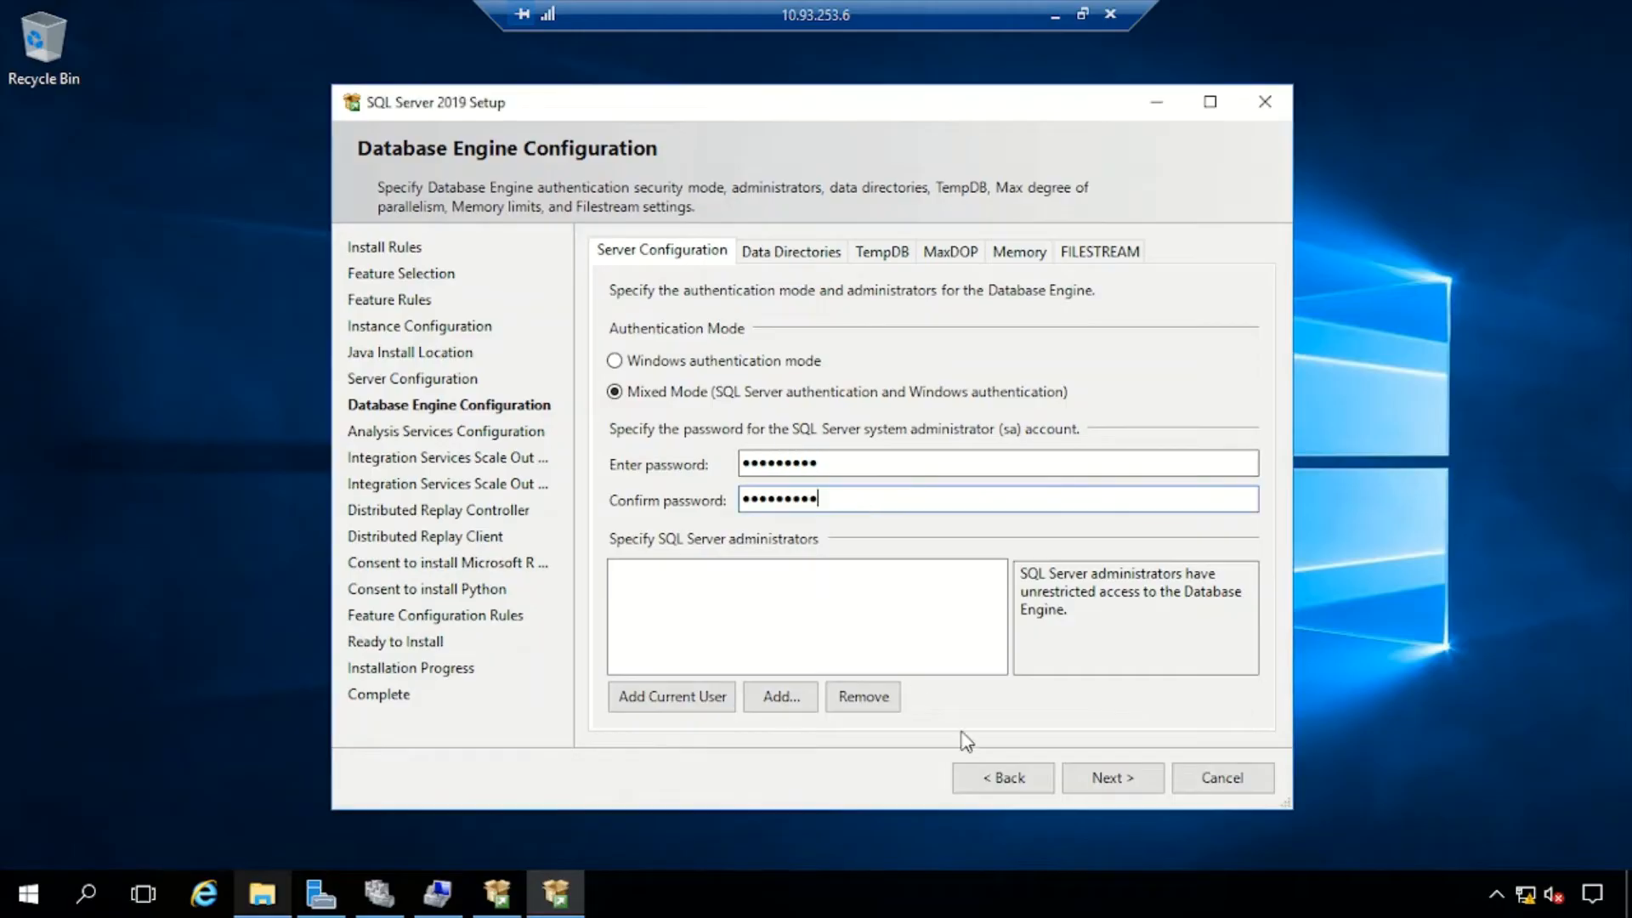
pyautogui.click(1006, 778)
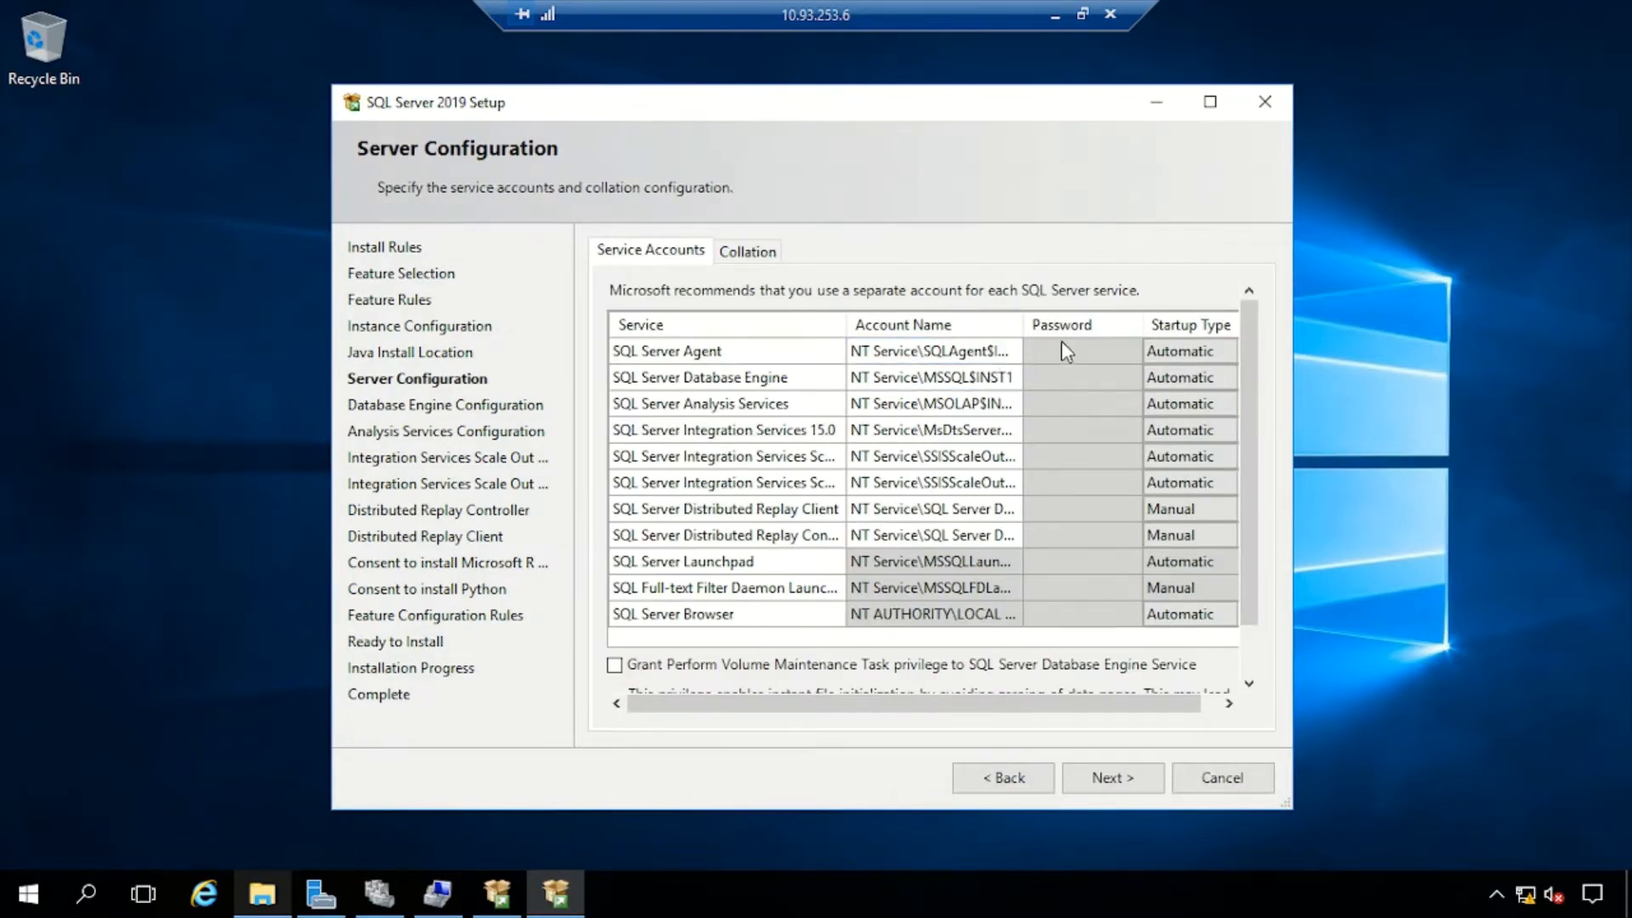
# Paste the domain account and password into SQL Server Agent's fields and list its account choices.
pyautogui.click(1070, 355)
pyautogui.click(986, 351)
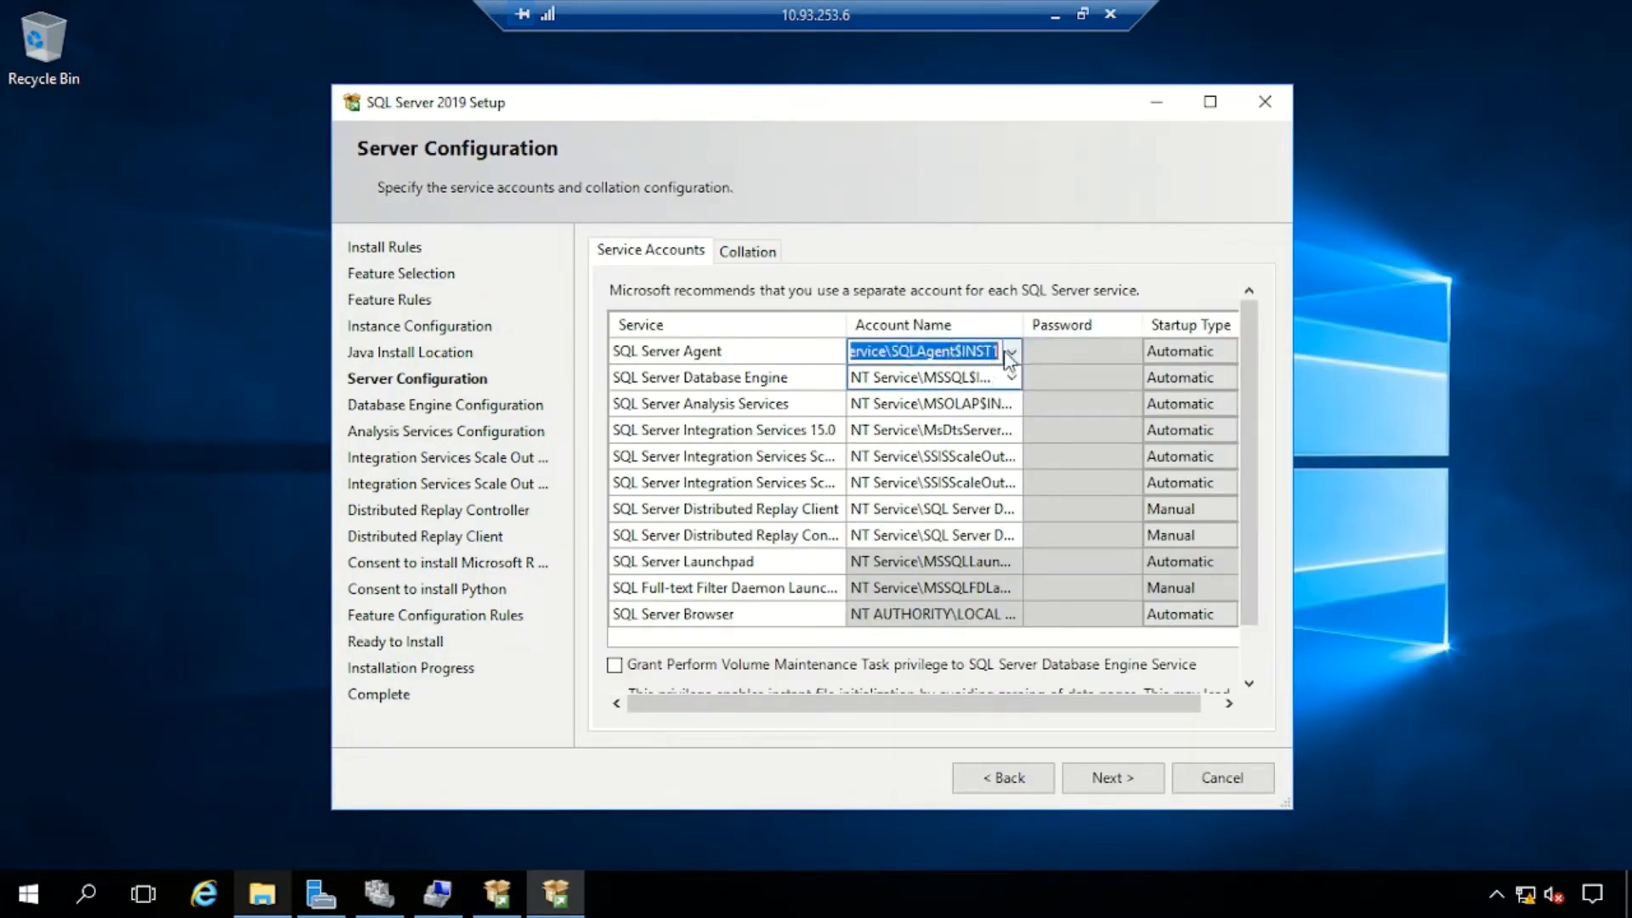
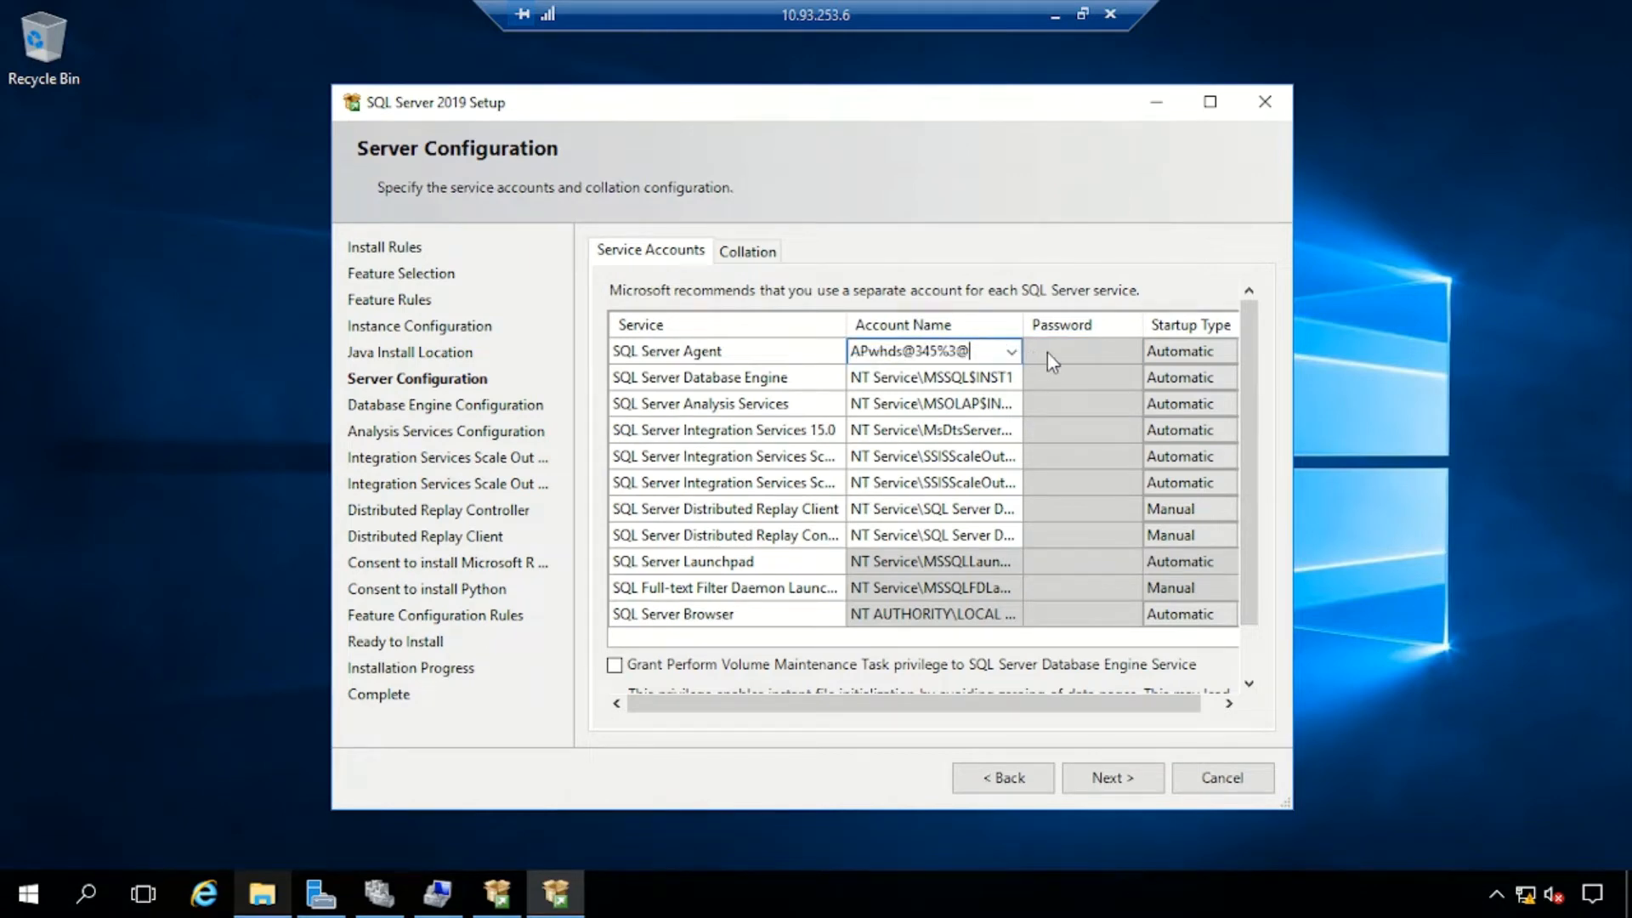
pyautogui.click(1052, 354)
pyautogui.hotkey('ctrl', 'v')
pyautogui.click(1012, 350)
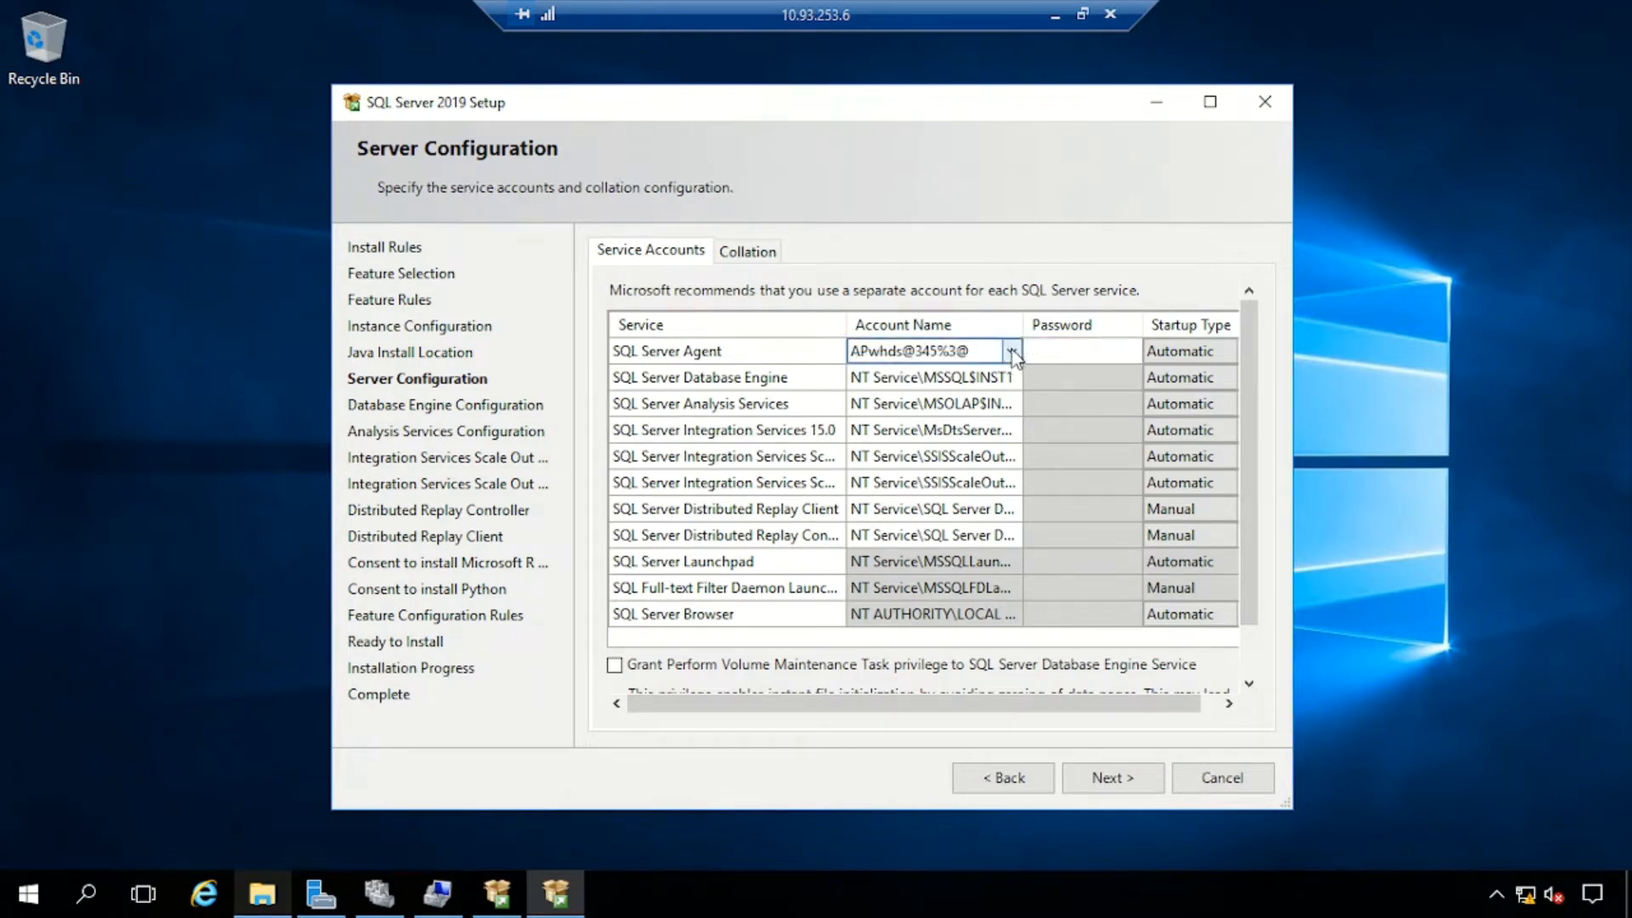
pyautogui.click(1011, 351)
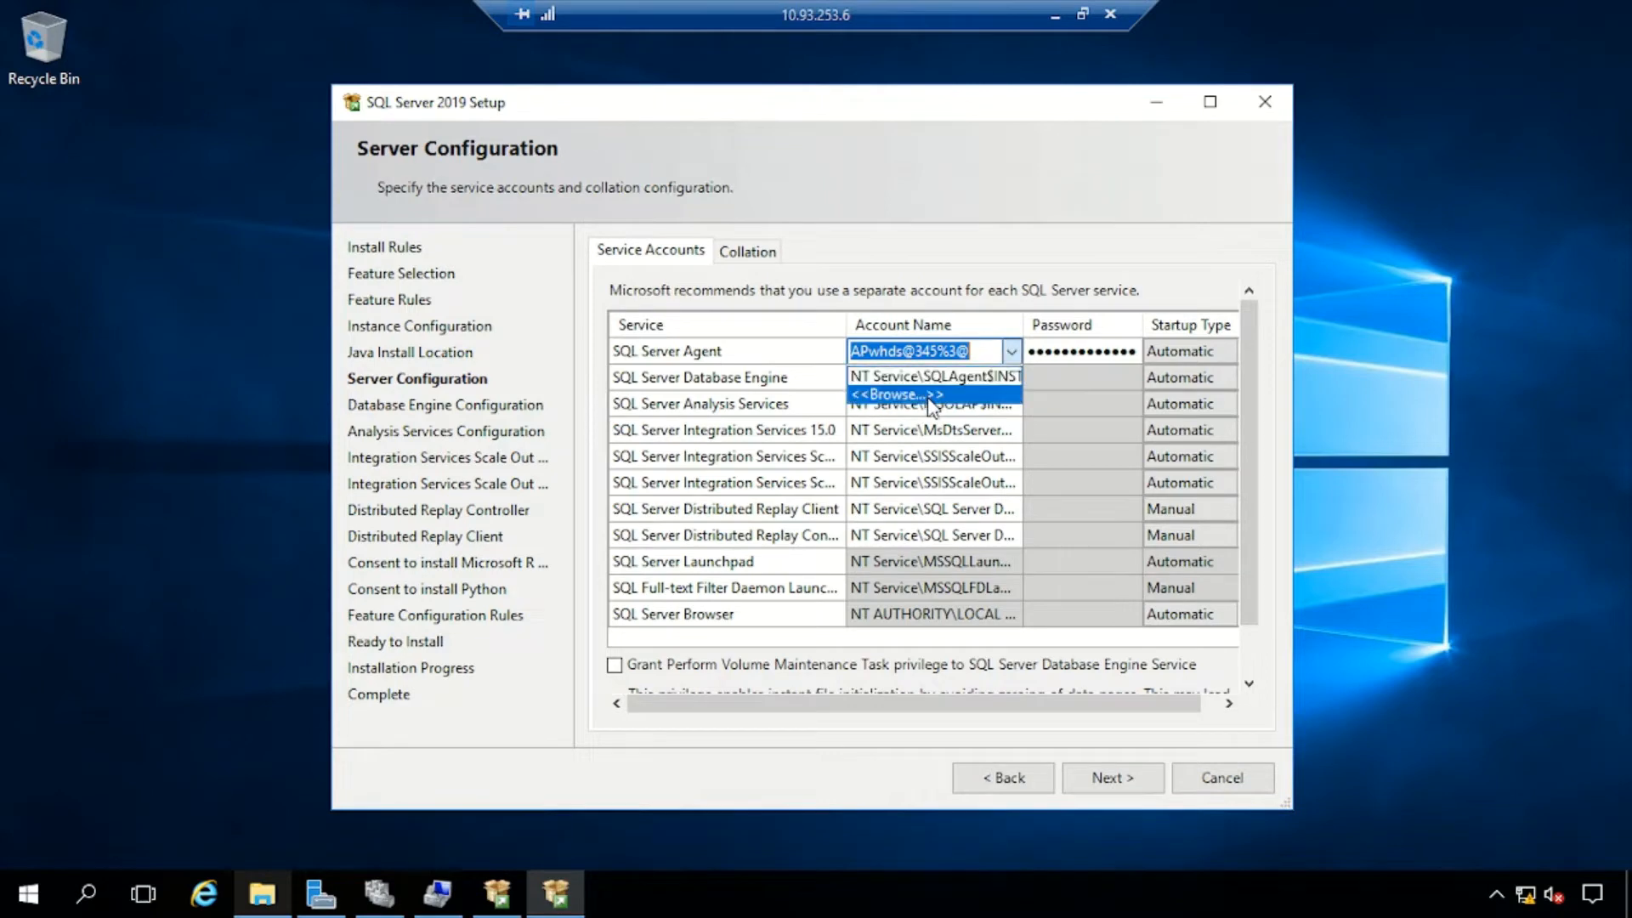
# Start an advanced directory search for the account, authenticating with the domain admin credentials.
pyautogui.click(931, 396)
pyautogui.click(399, 398)
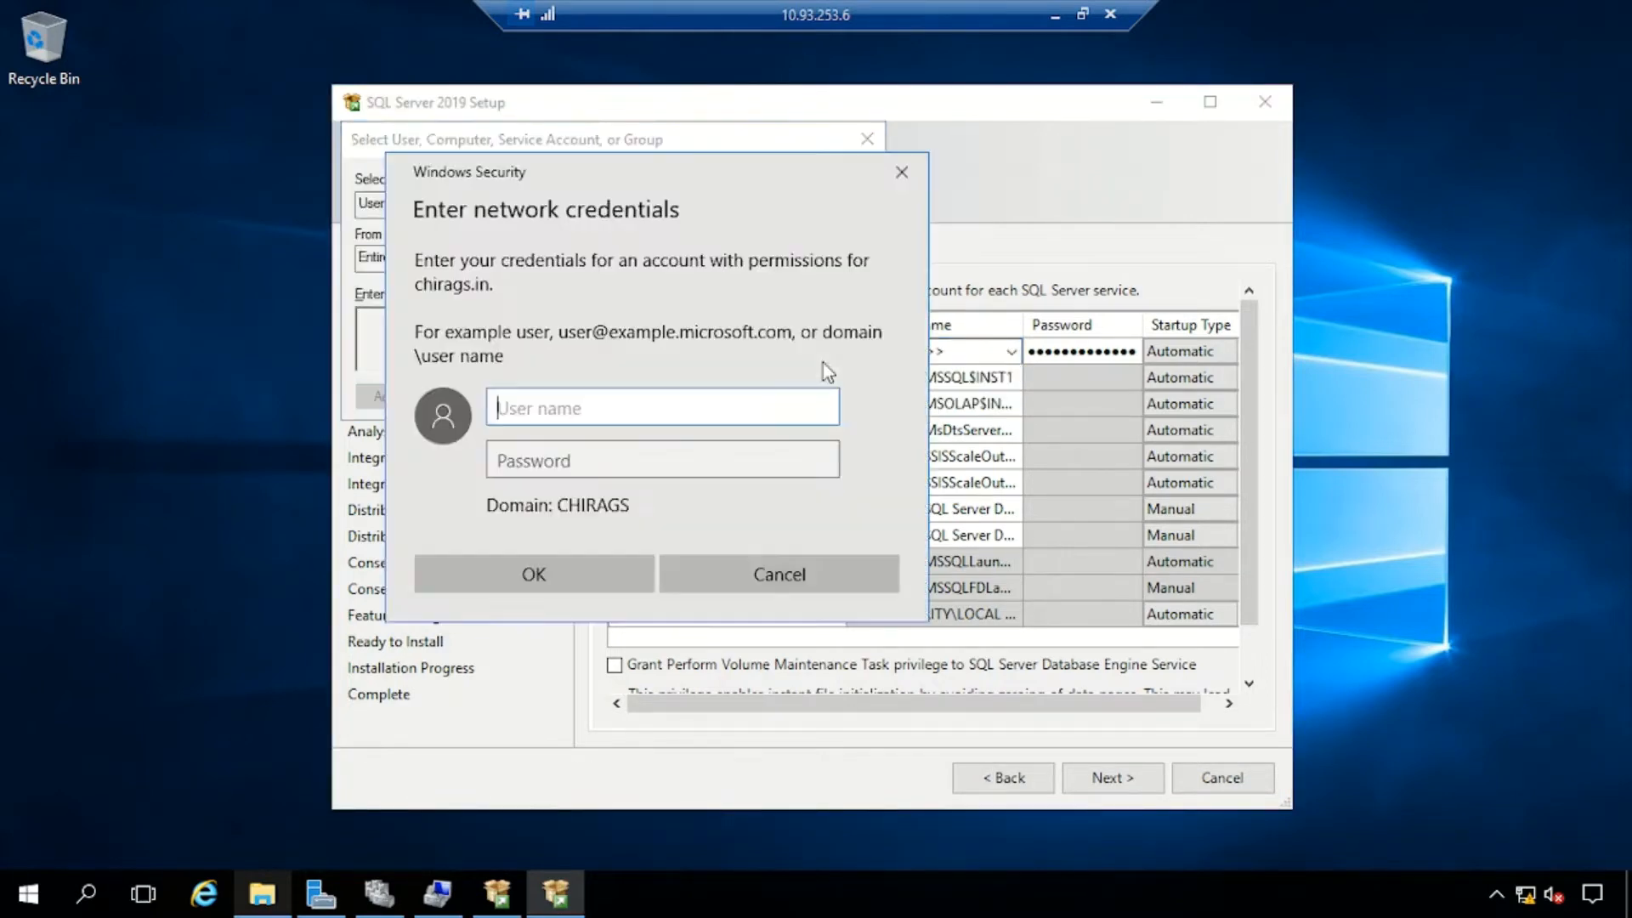
pyautogui.write('ADAdmin')
pyautogui.press('Tab')
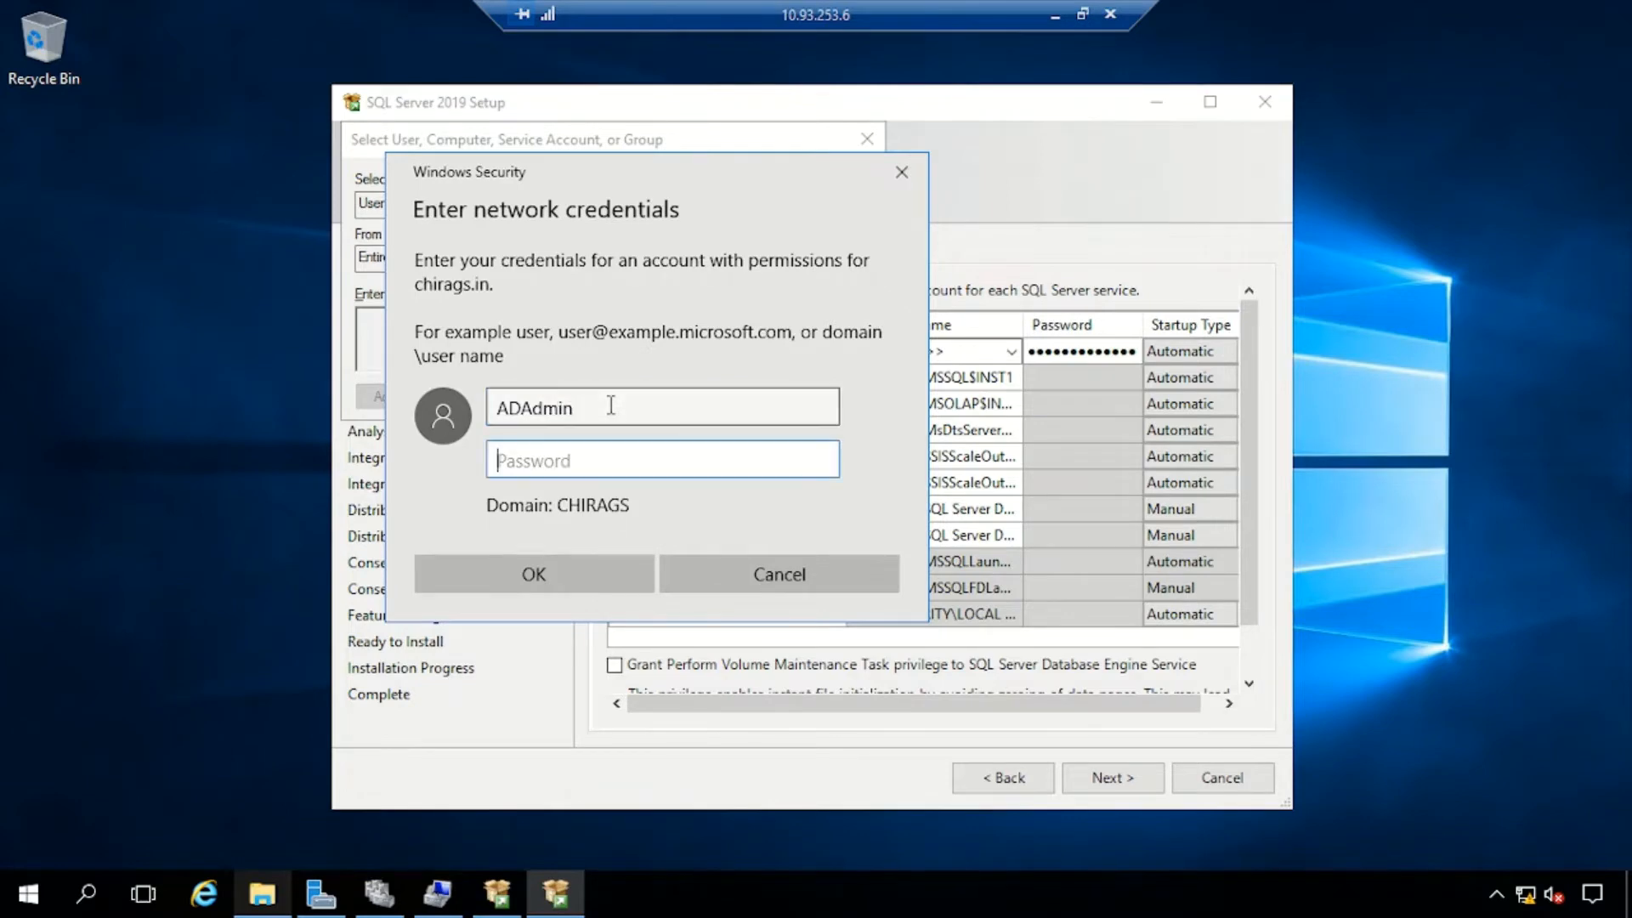
pyautogui.write('••••••••')
pyautogui.press('Return')
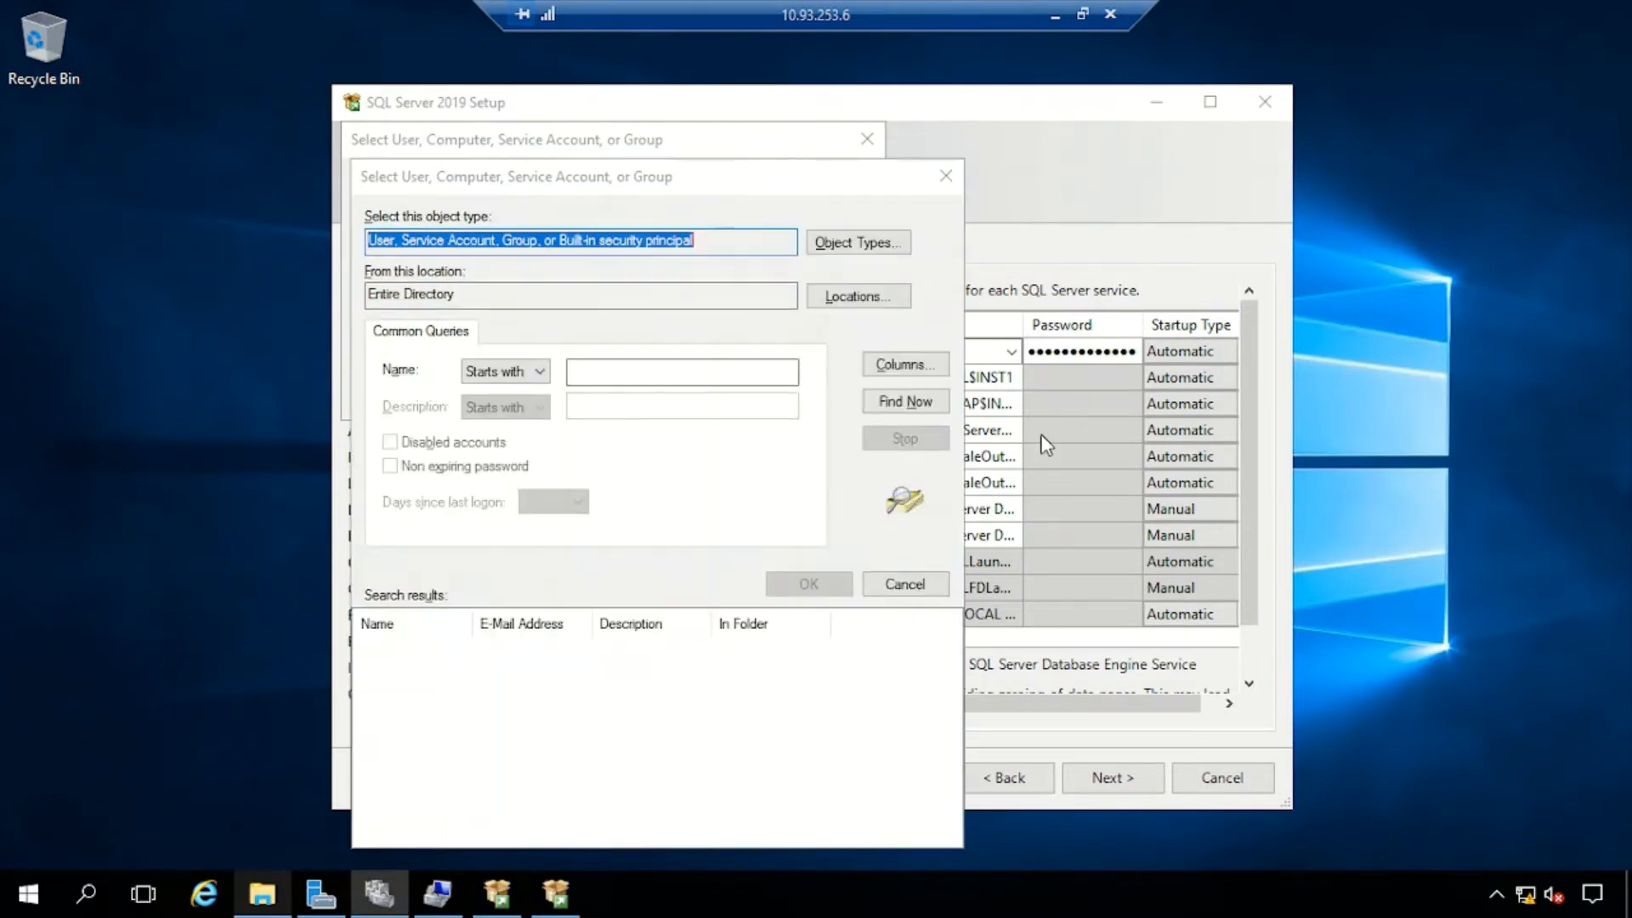
# Pick CHIRAGS\svc-node1 from the directory results and assign it to SQL Server Agent.
pyautogui.click(906, 401)
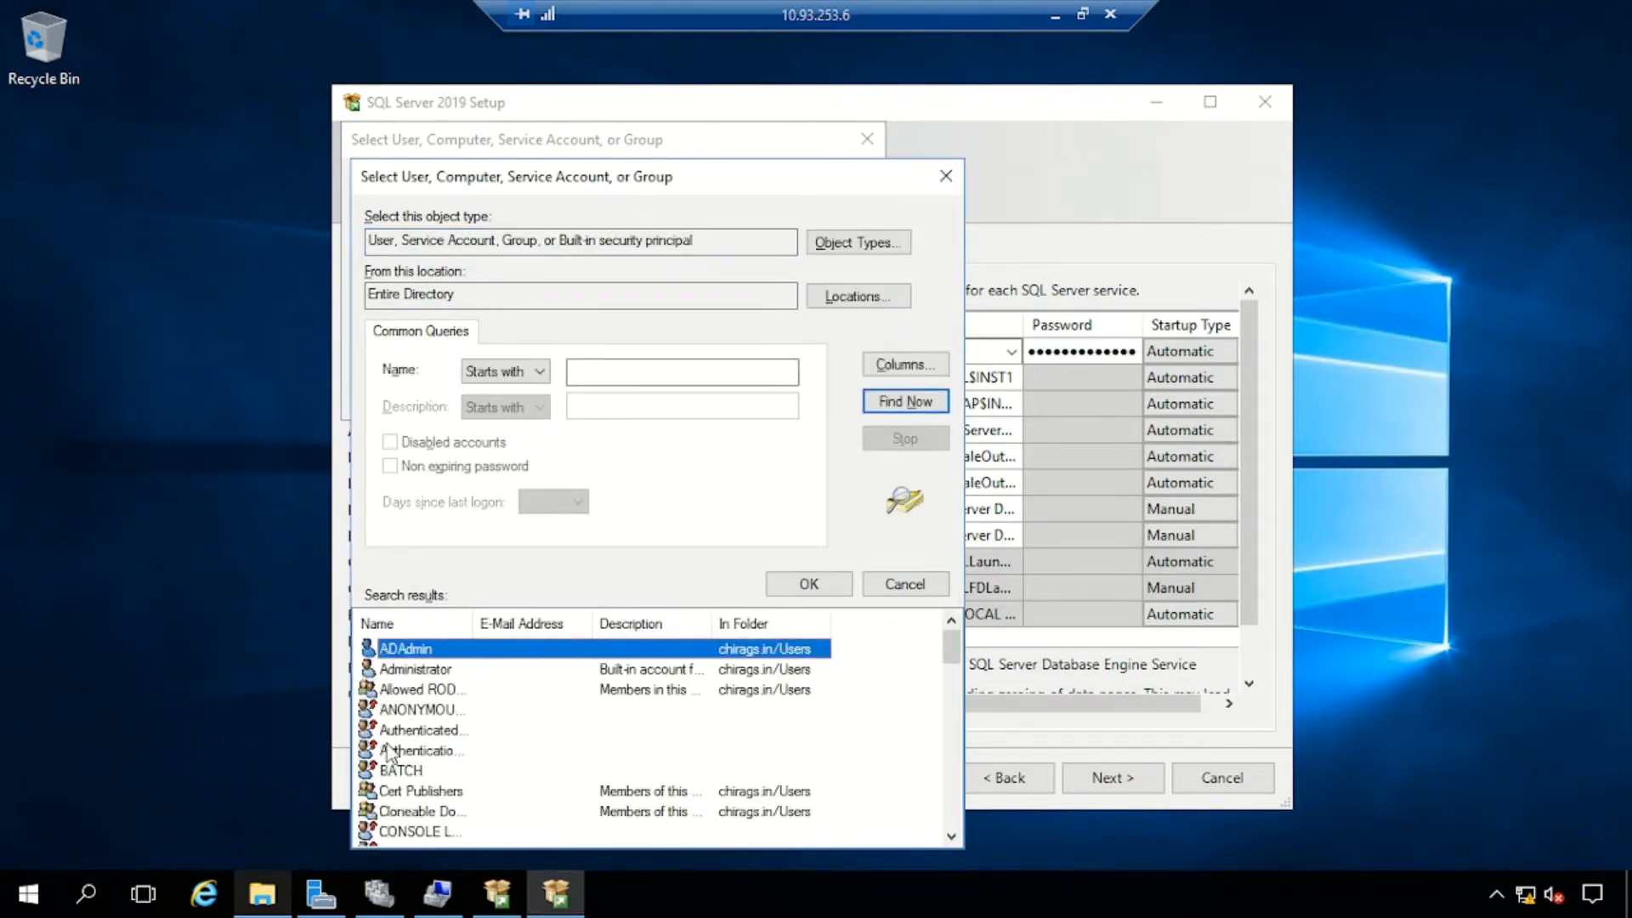
pyautogui.scroll(-5, 481, 743)
pyautogui.click(406, 771)
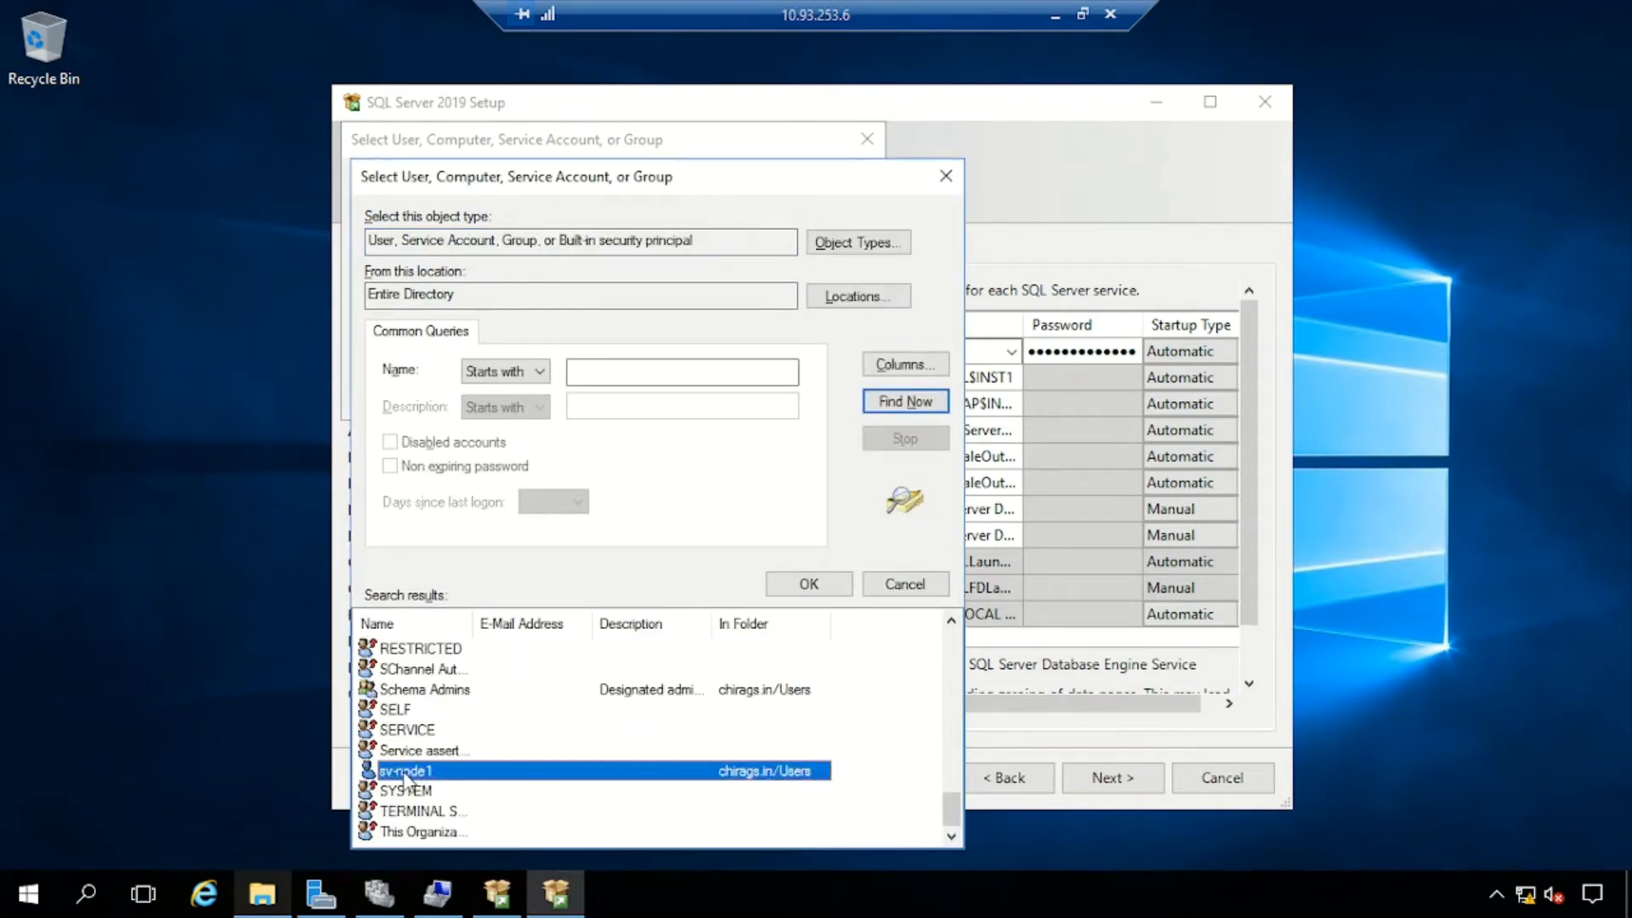
pyautogui.click(812, 583)
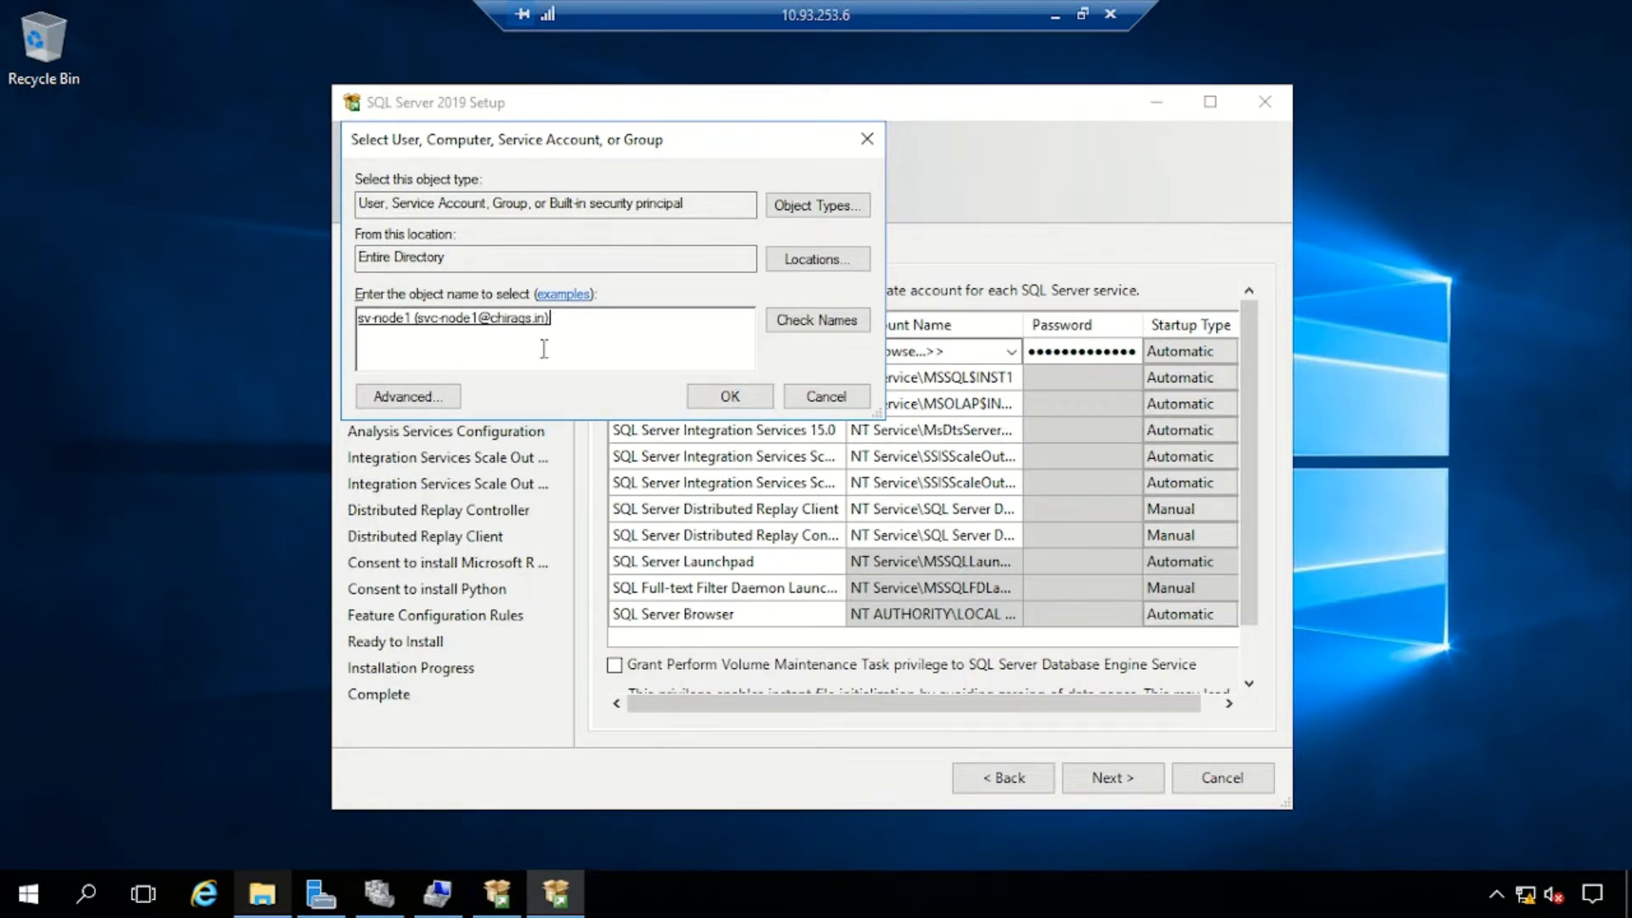
pyautogui.click(728, 397)
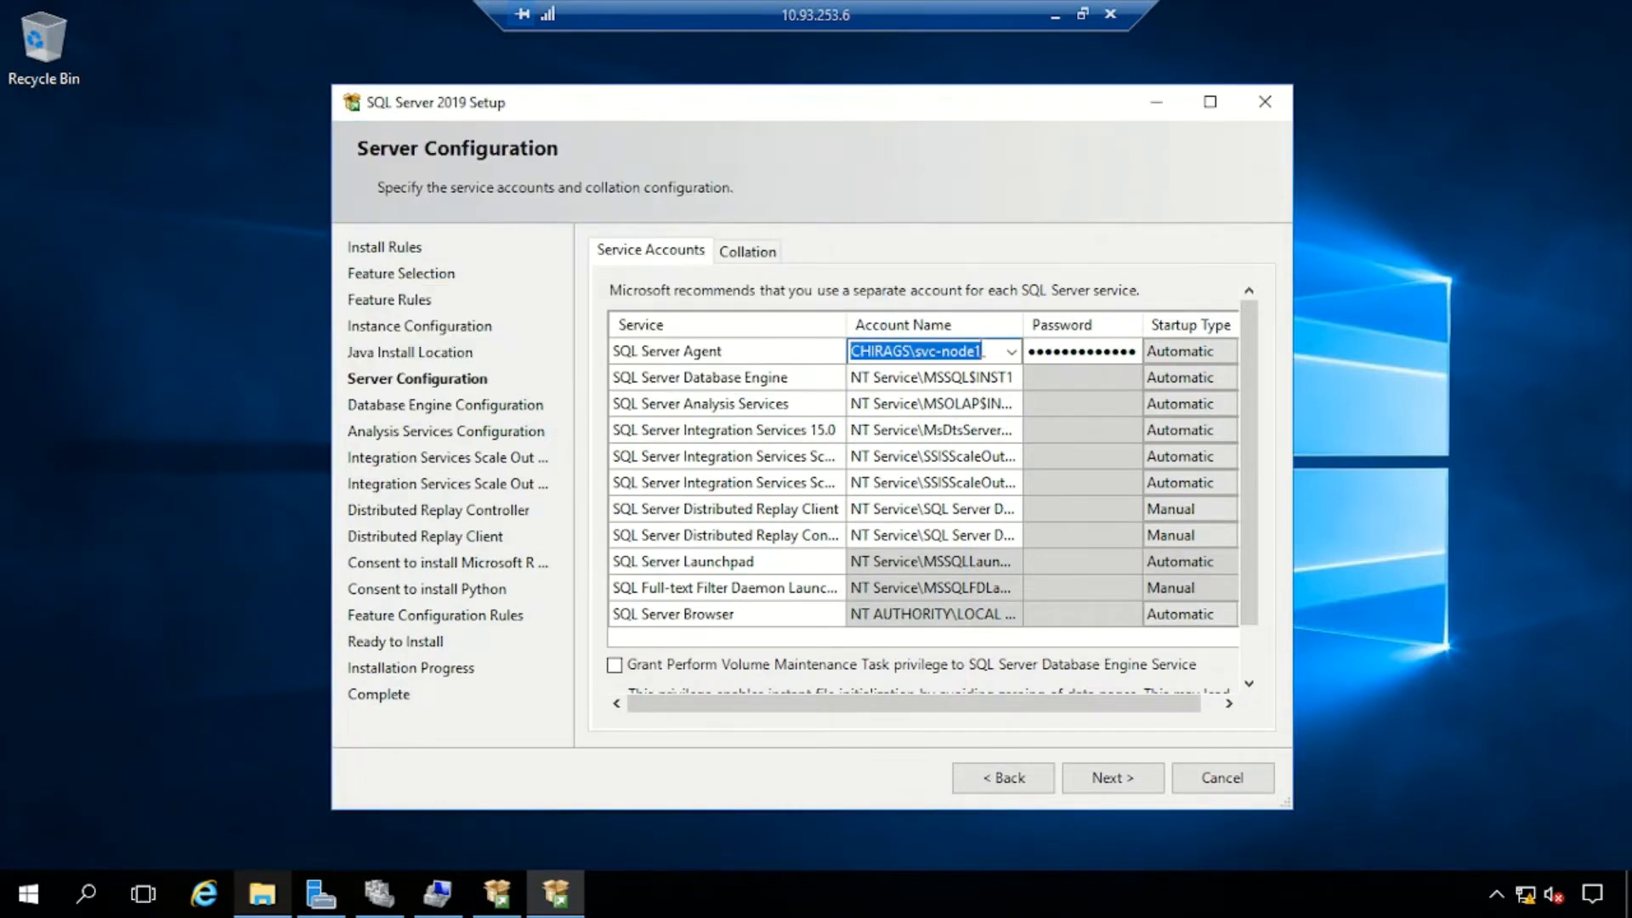
# Copy the Agent's domain account into the Database Engine and Integration Services account names.
pyautogui.click(1054, 406)
pyautogui.click(964, 410)
pyautogui.click(956, 352)
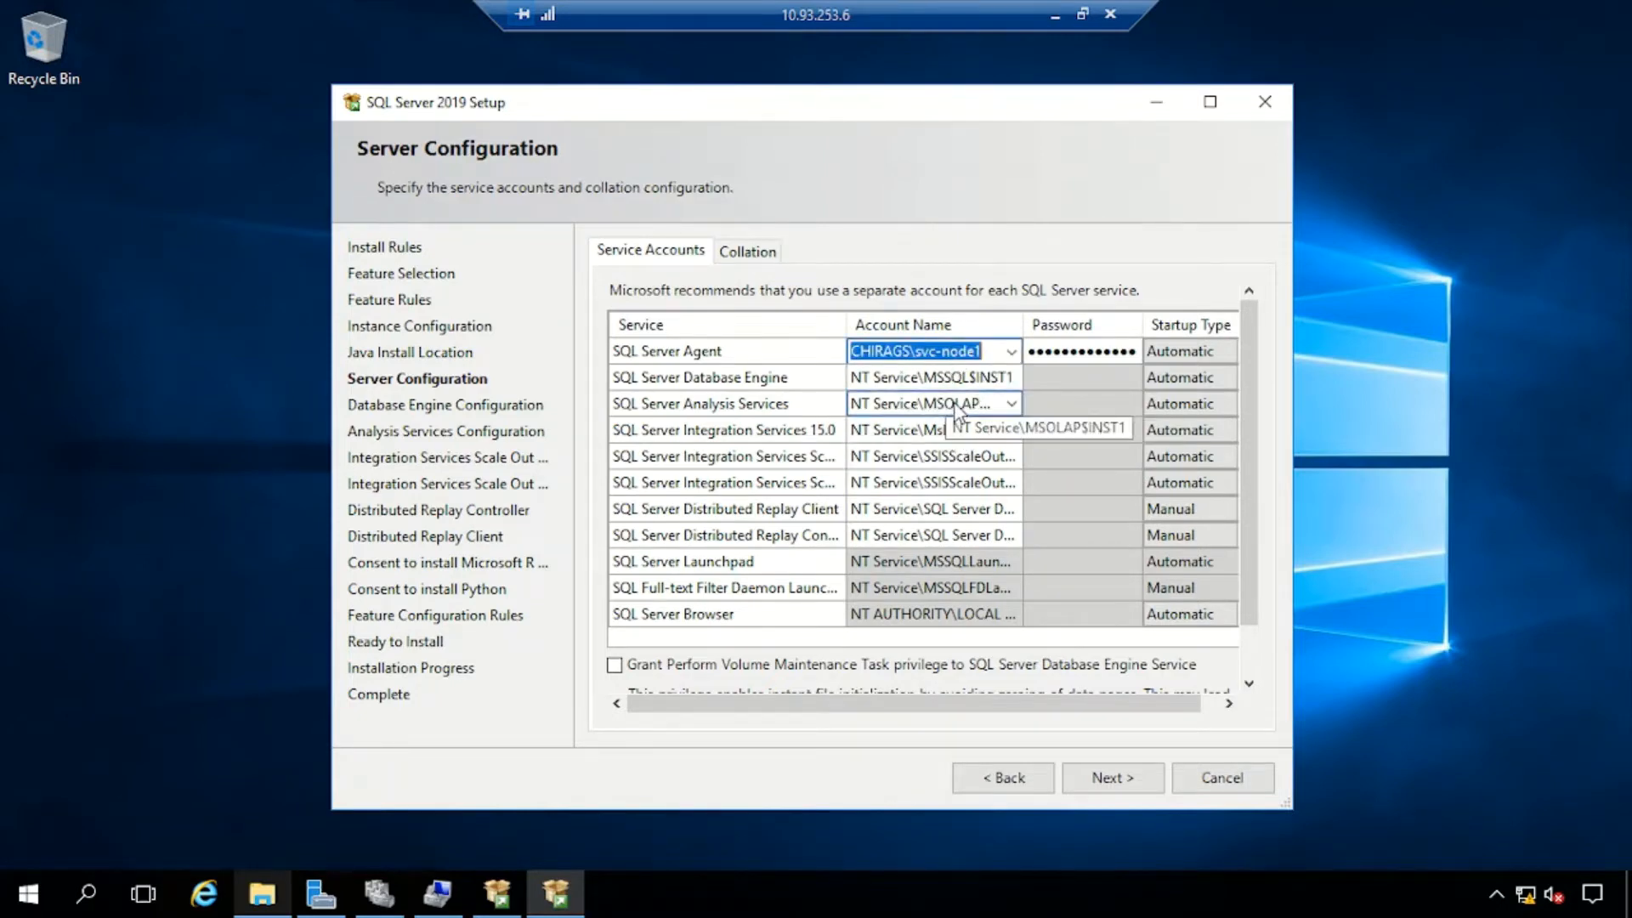
pyautogui.click(931, 377)
pyautogui.write('NT Service\\MsDtsServer150')
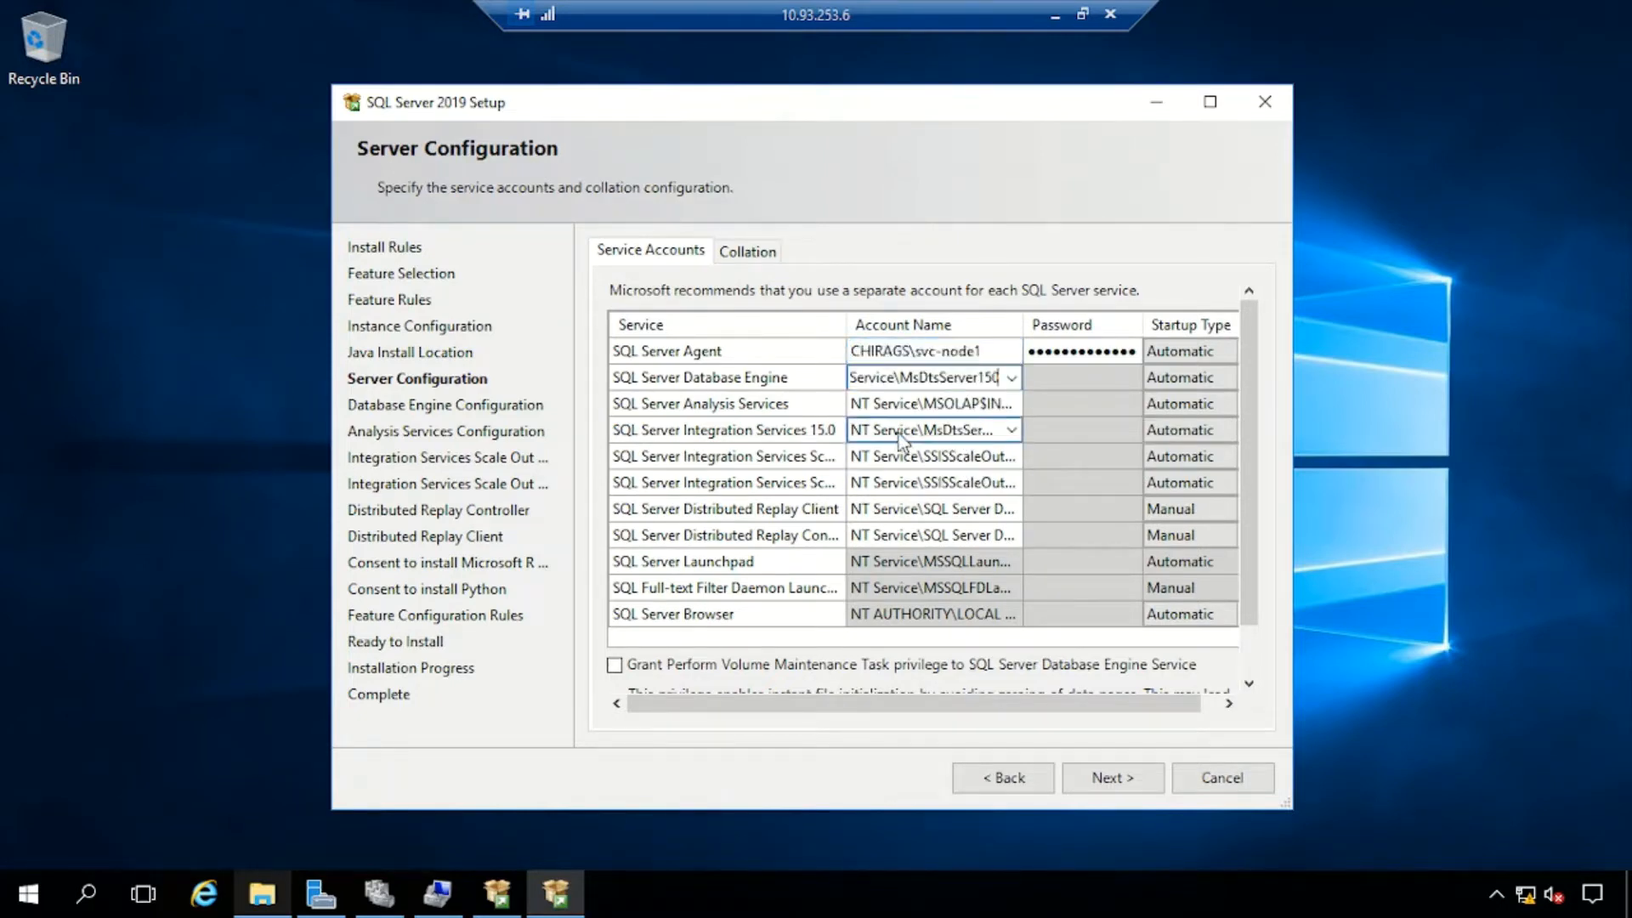
pyautogui.click(920, 432)
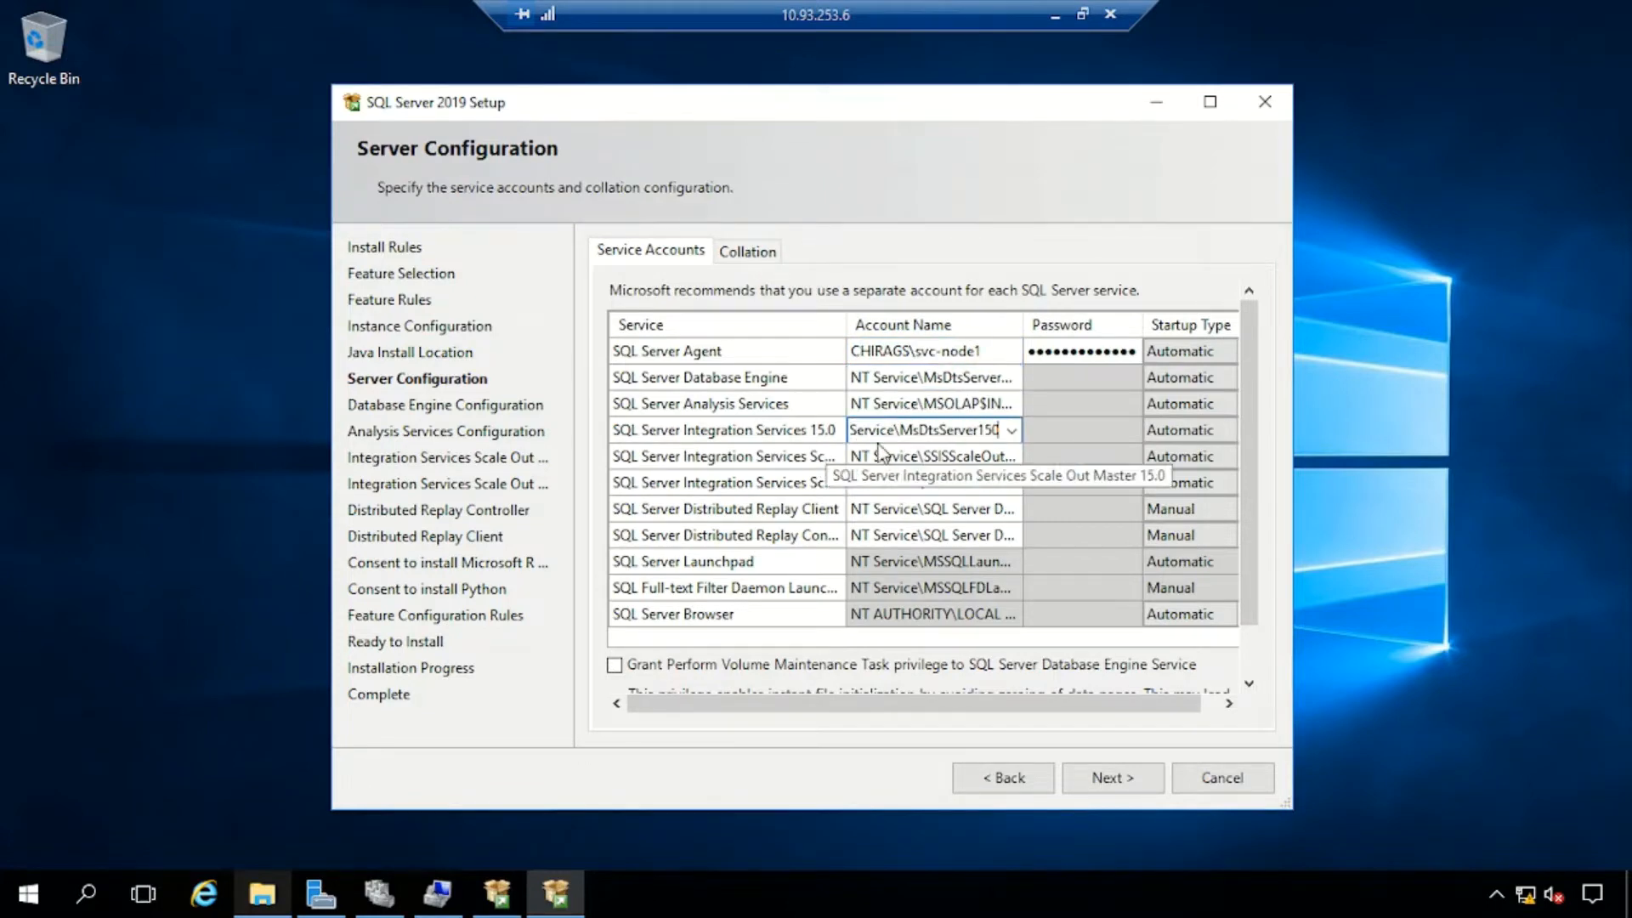
pyautogui.write('NT Service\\MsDtsServer150')
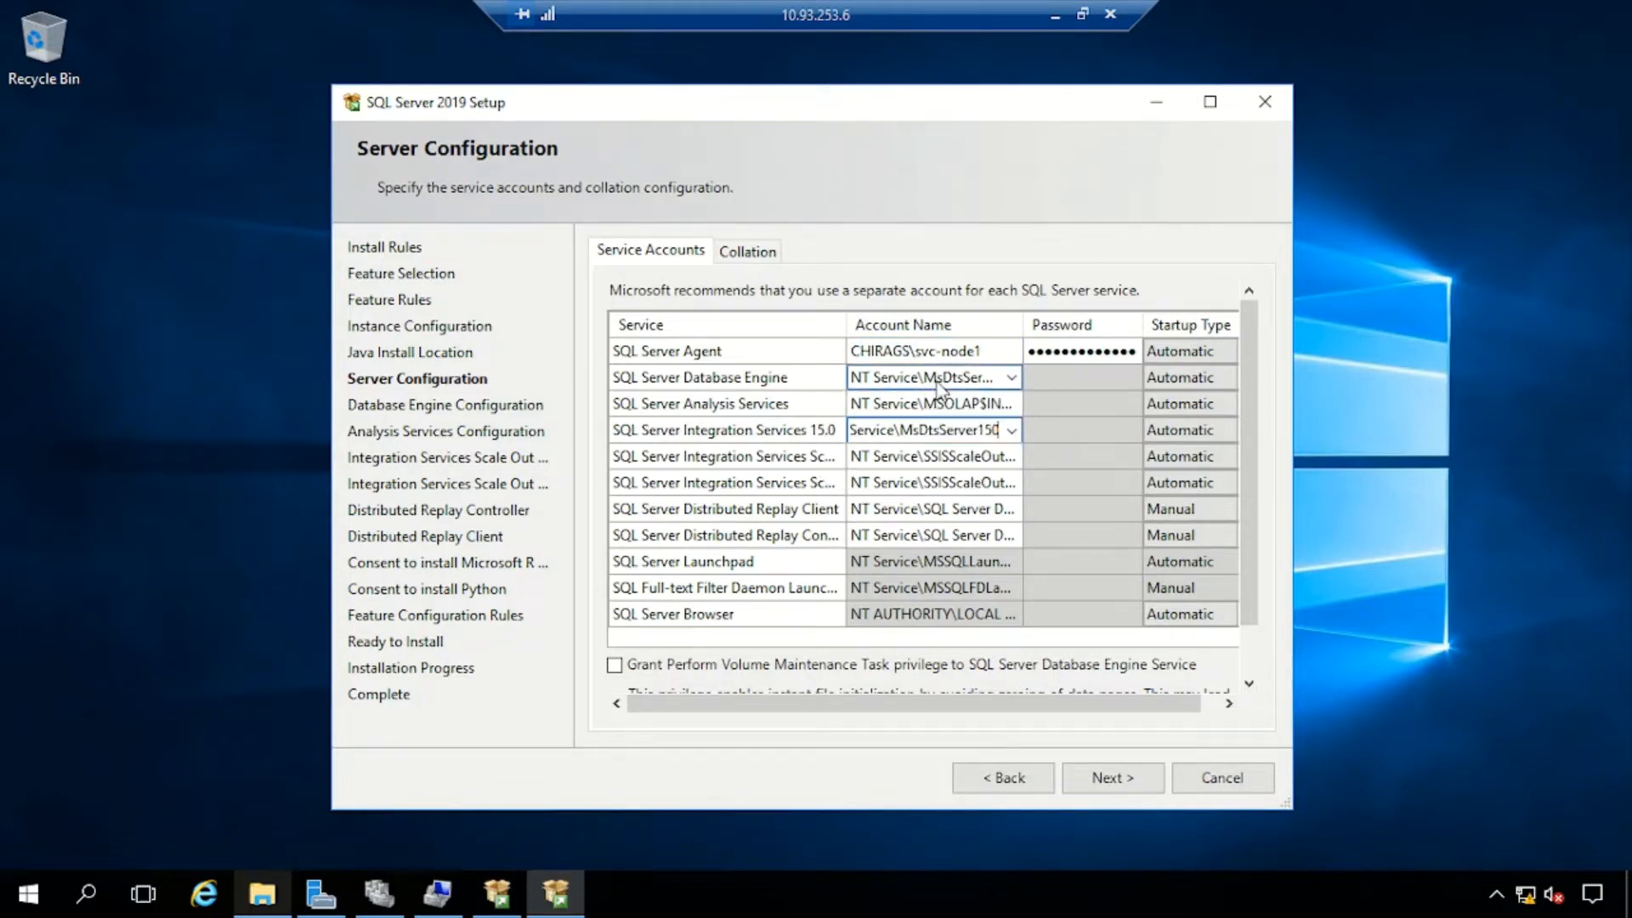
pyautogui.click(918, 355)
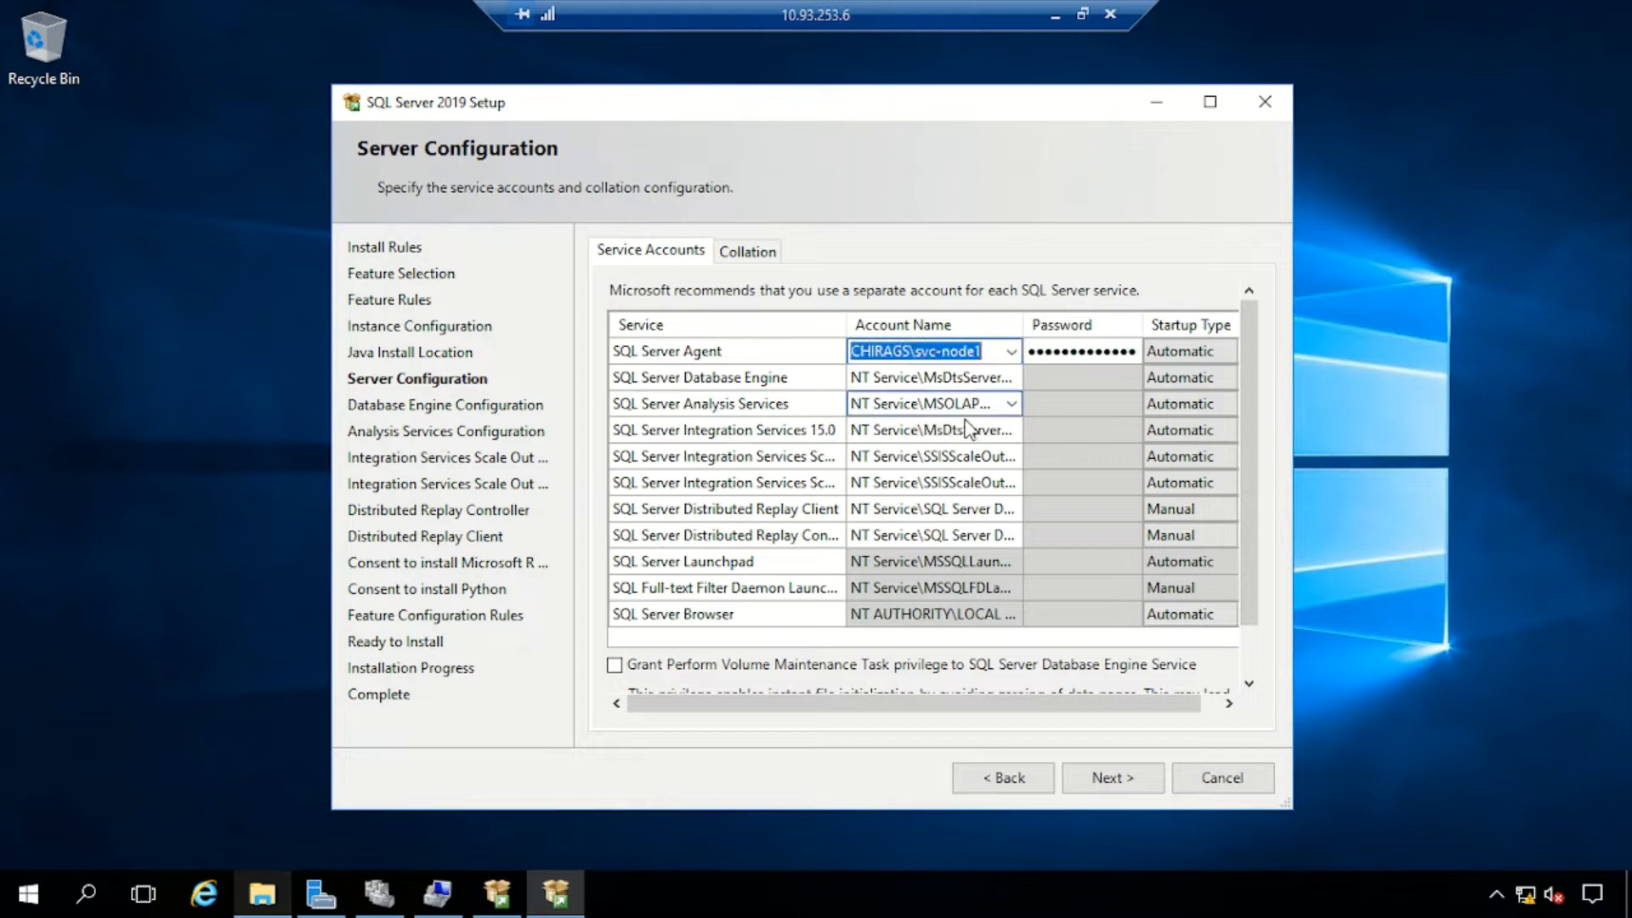
pyautogui.click(935, 377)
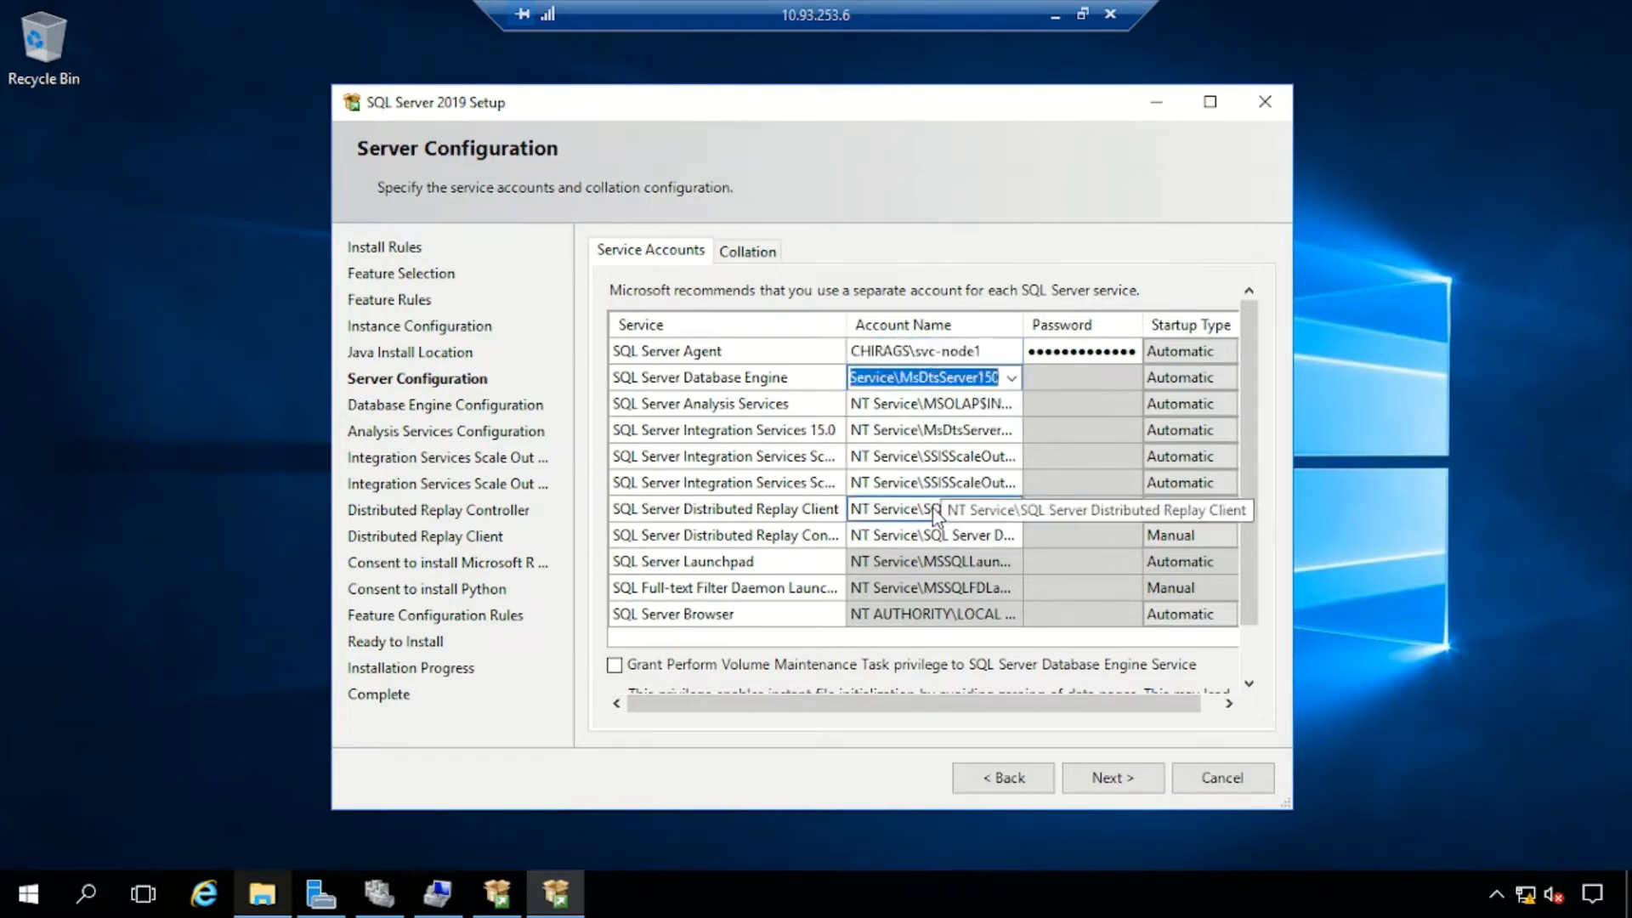
pyautogui.write('NT Service\\MsDtsServer150')
# Re-apply CHIRAGS\svc-node1 to Database Engine, SQL Server Agent and Integration Services, then minimise the session.
pyautogui.click(935, 351)
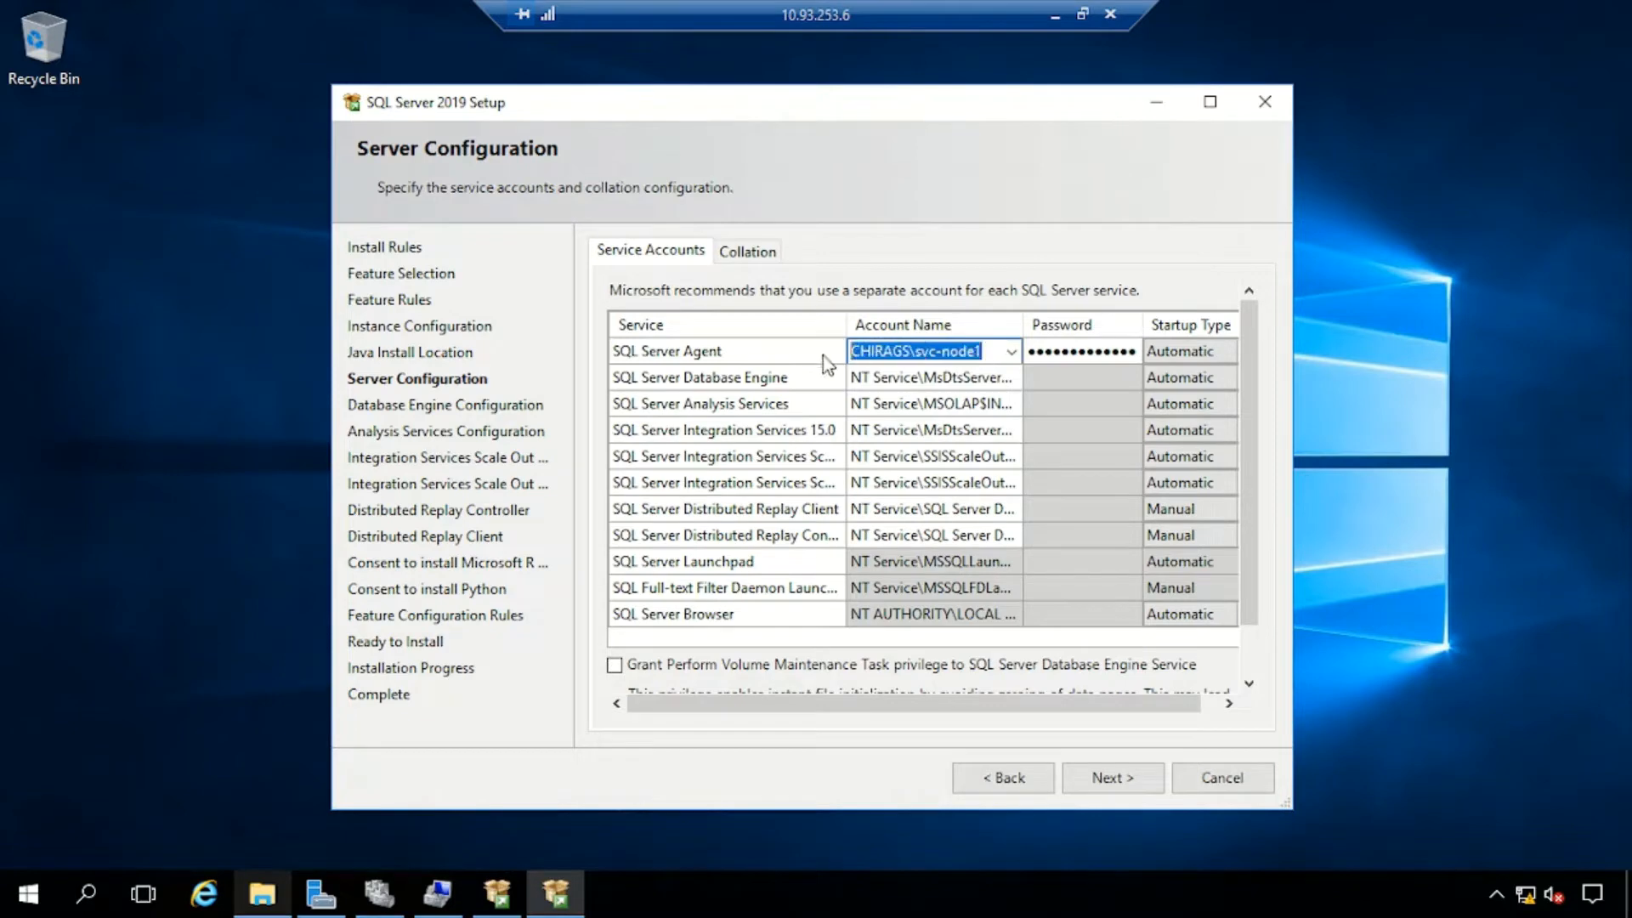
pyautogui.hotkey('ctrl', 'x')
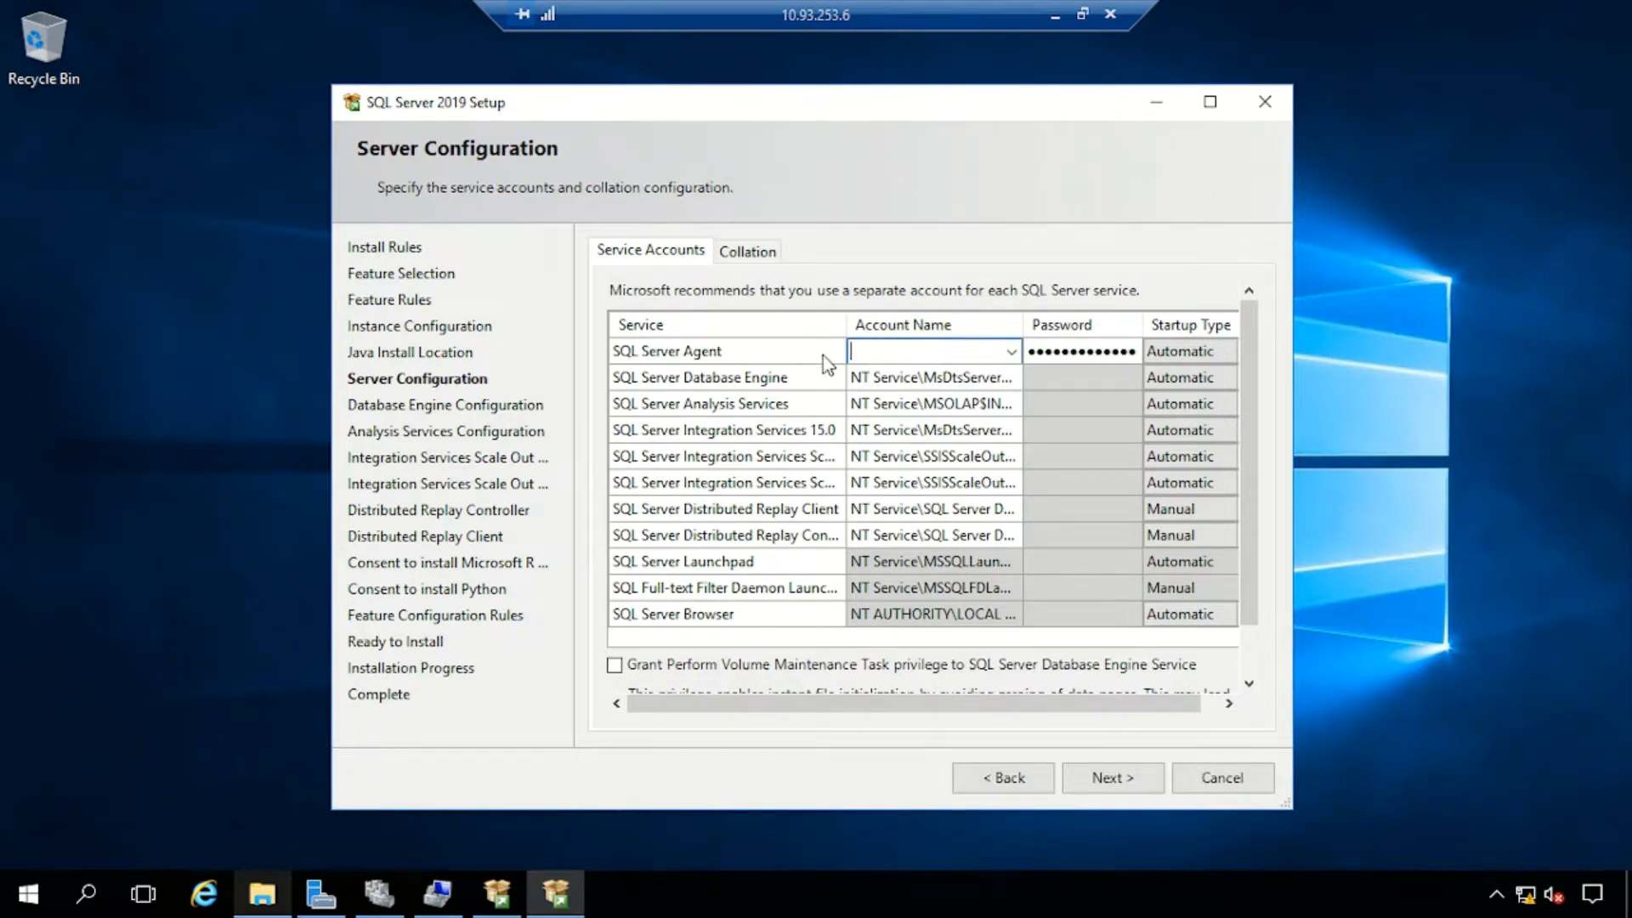
pyautogui.click(916, 377)
pyautogui.hotkey('ctrl', 'v')
pyautogui.click(935, 353)
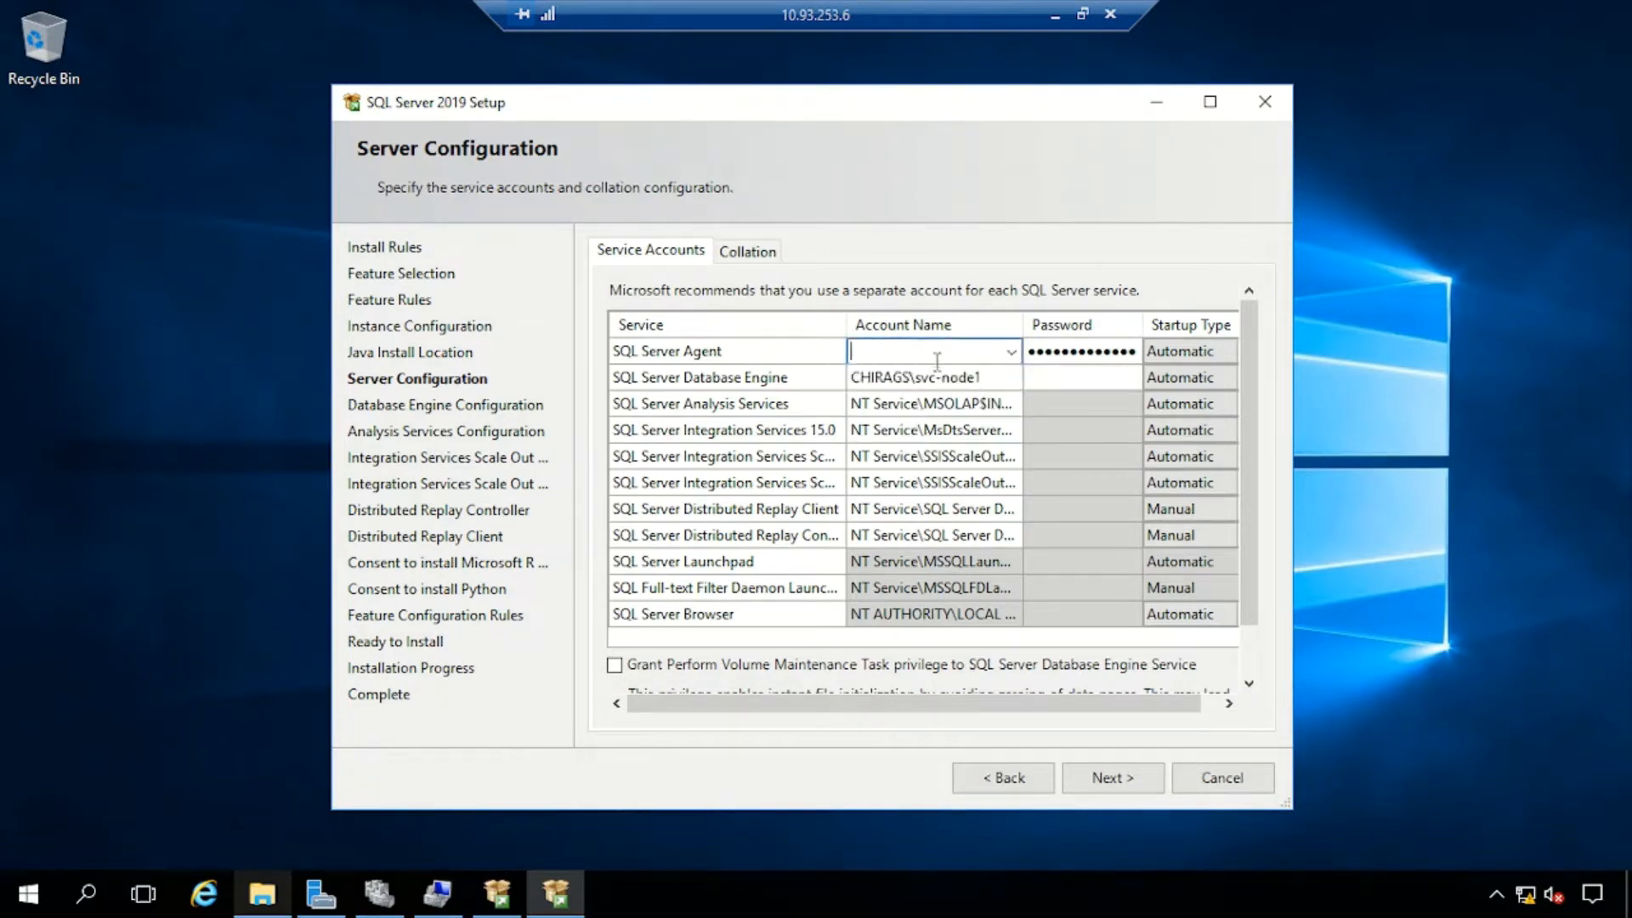
pyautogui.hotkey('ctrl', 'v')
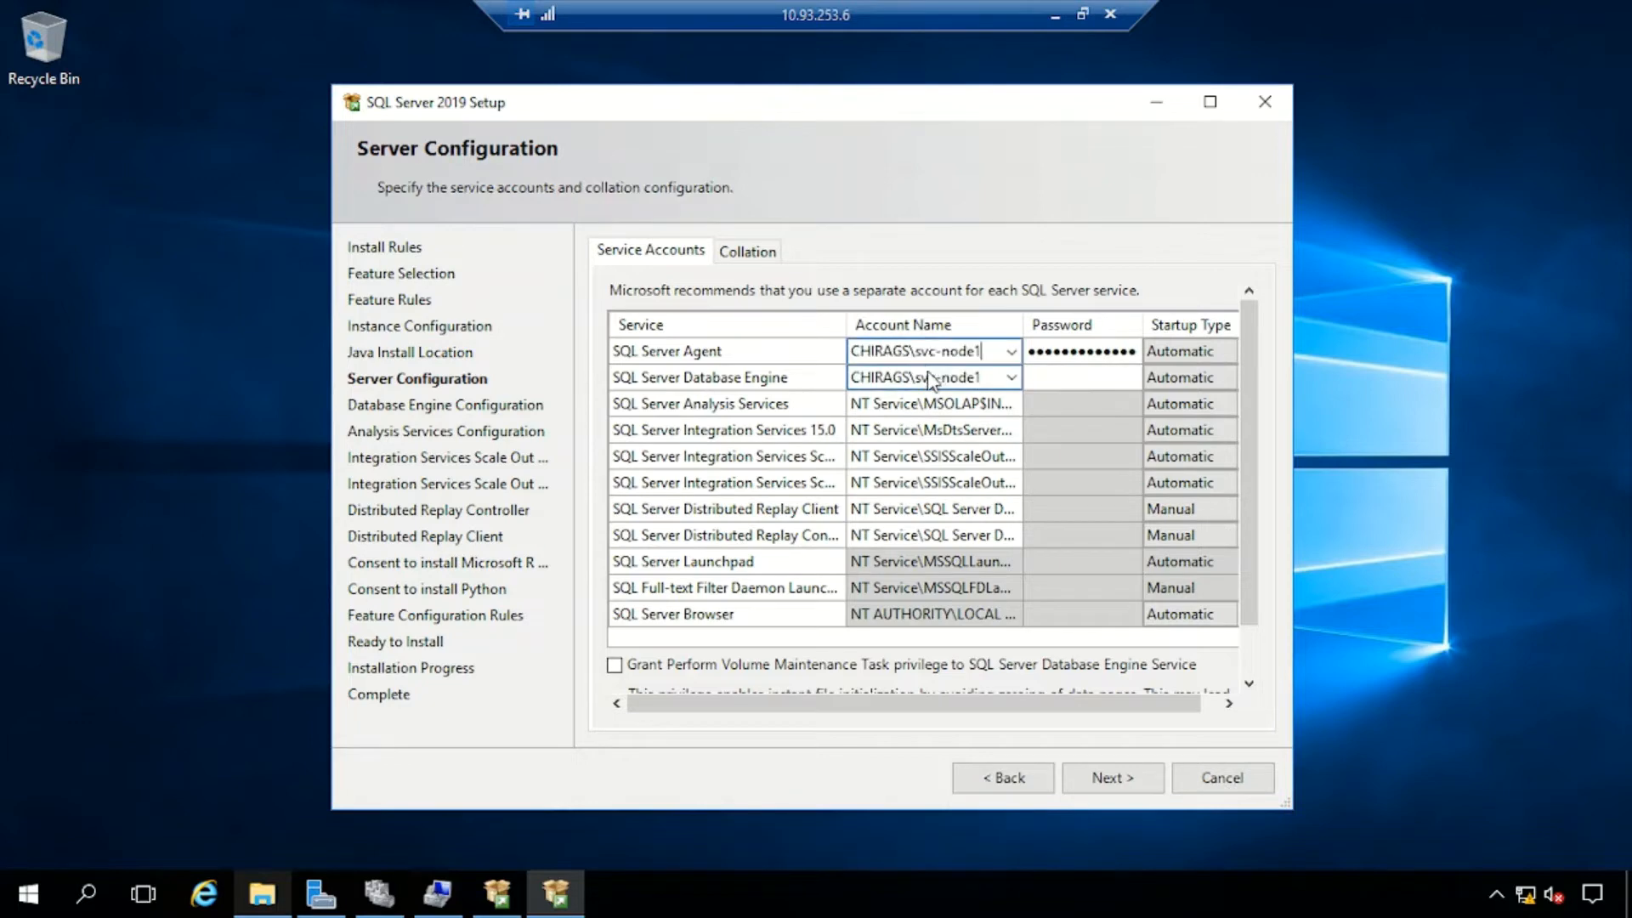
pyautogui.click(952, 435)
pyautogui.hotkey('ctrl', 'v')
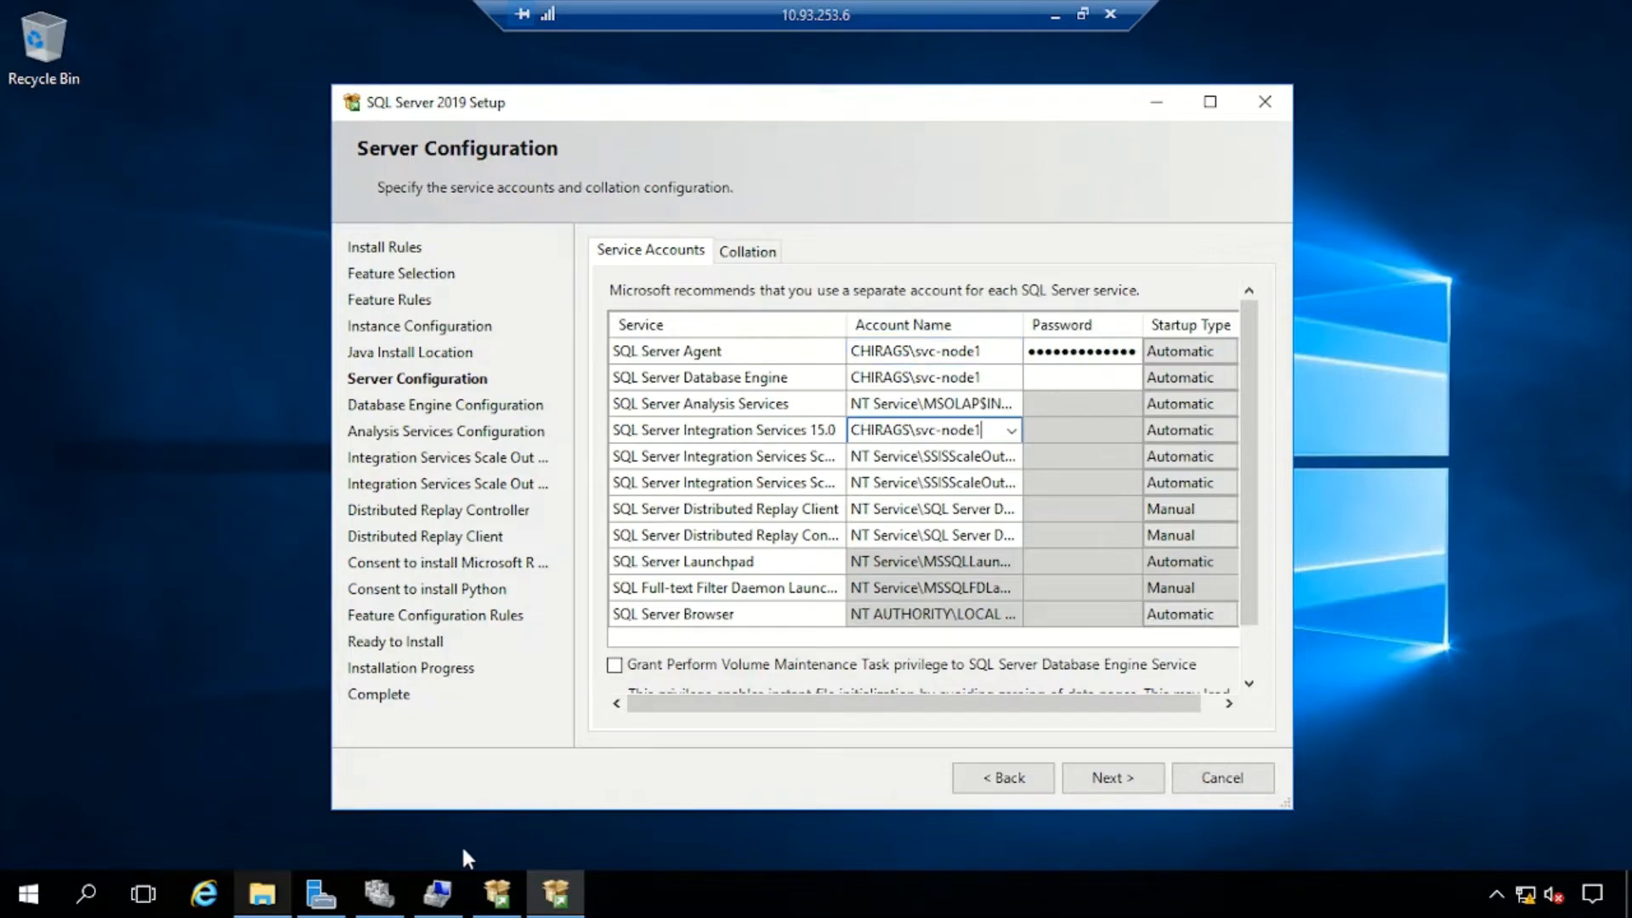
pyautogui.click(1054, 15)
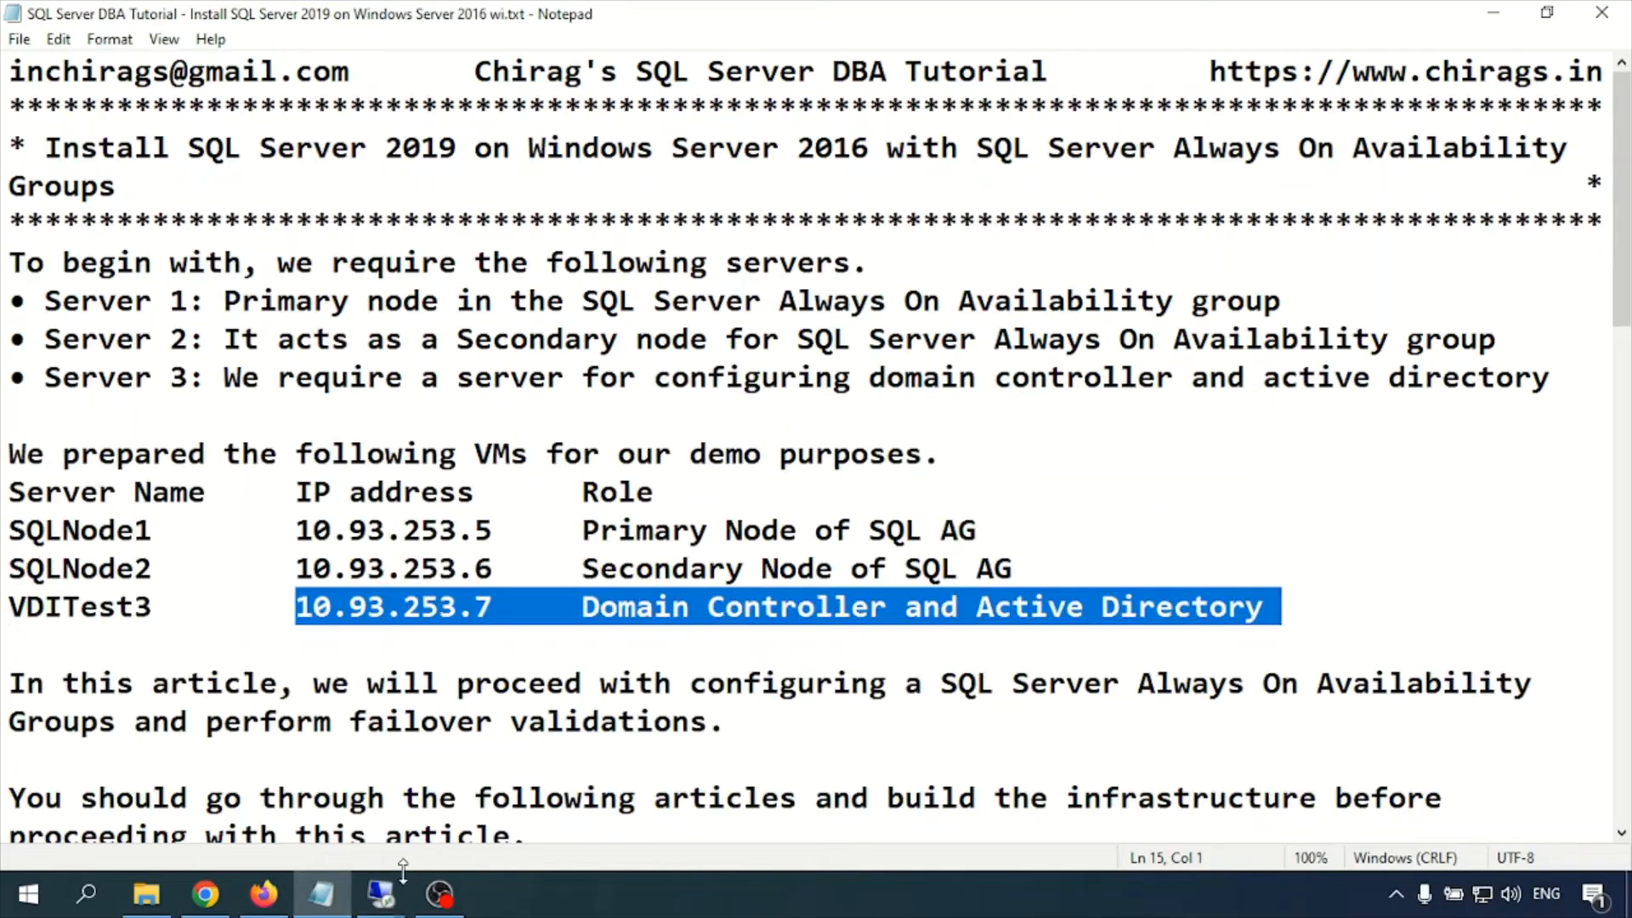
# Copy the saved service account password from Notepad in the first node's session.
pyautogui.moveTo(380, 893)
pyautogui.click(195, 784)
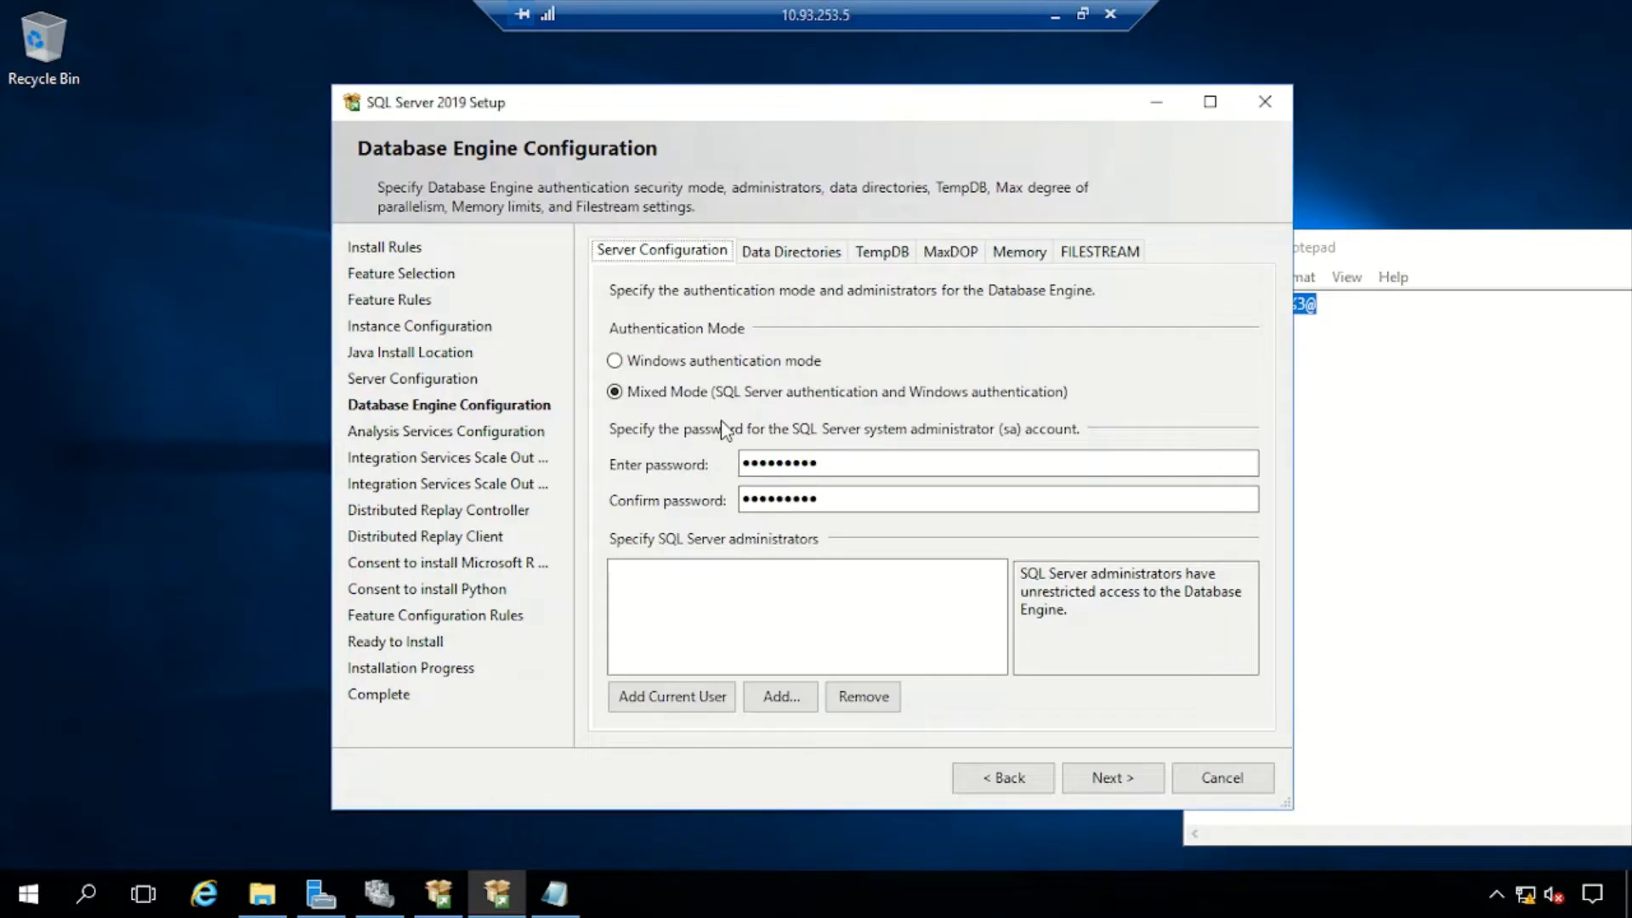
pyautogui.click(1497, 370)
pyautogui.moveTo(1397, 324); pyautogui.dragTo(952, 308)
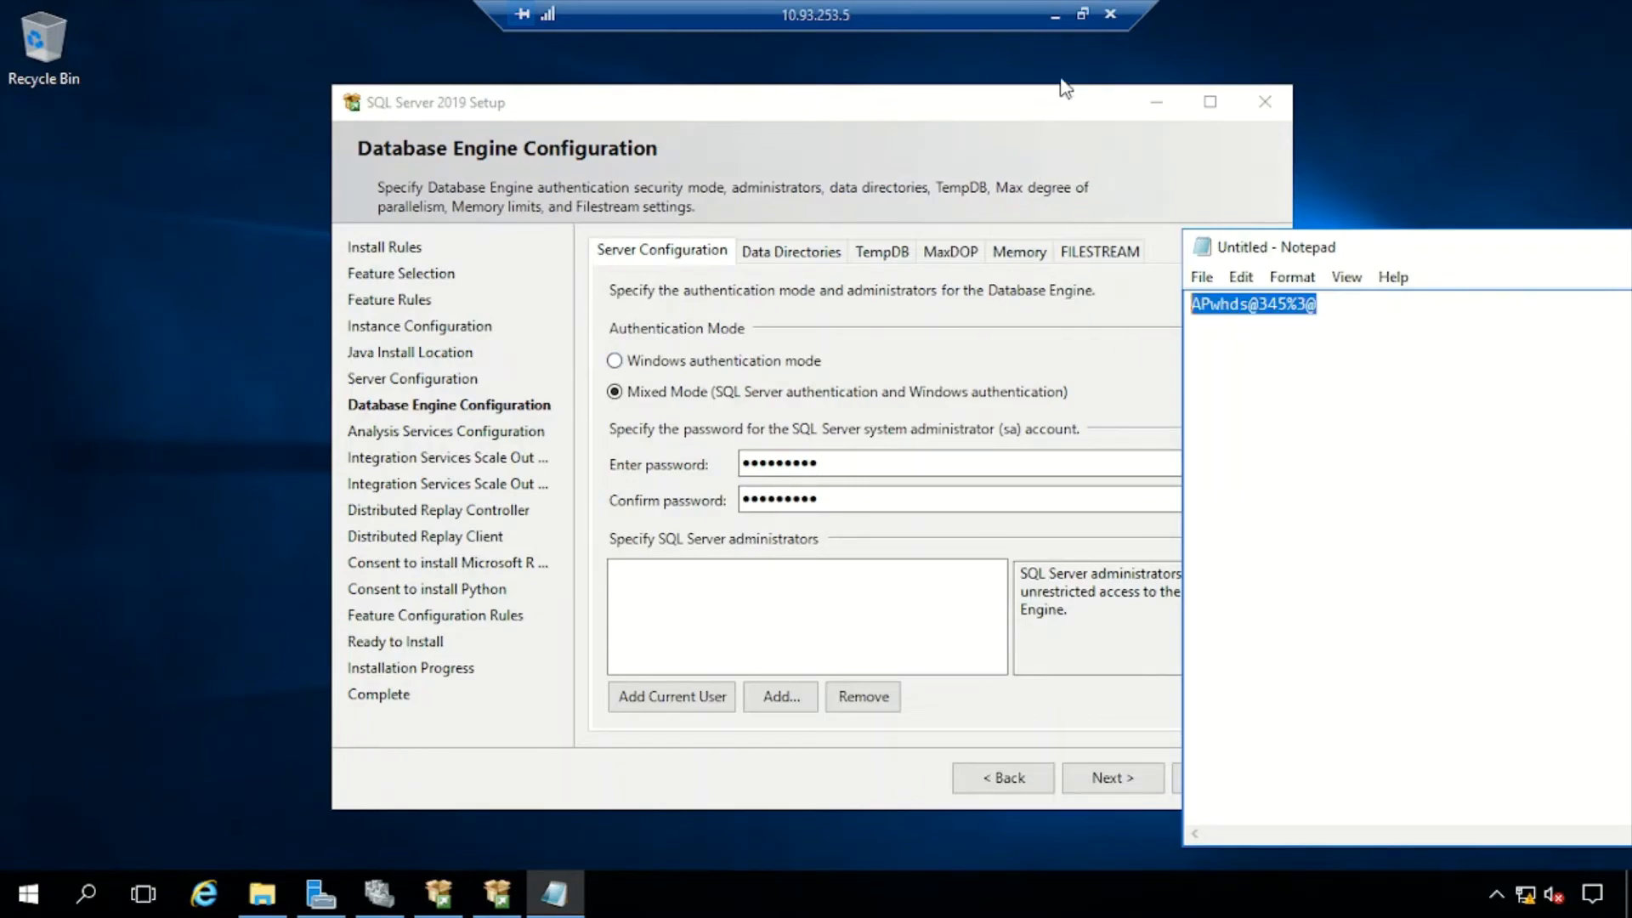
pyautogui.click(1054, 14)
# Enter that password for Database Engine and Integration Services on 10.93.253.6 and continue.
pyautogui.moveTo(380, 893)
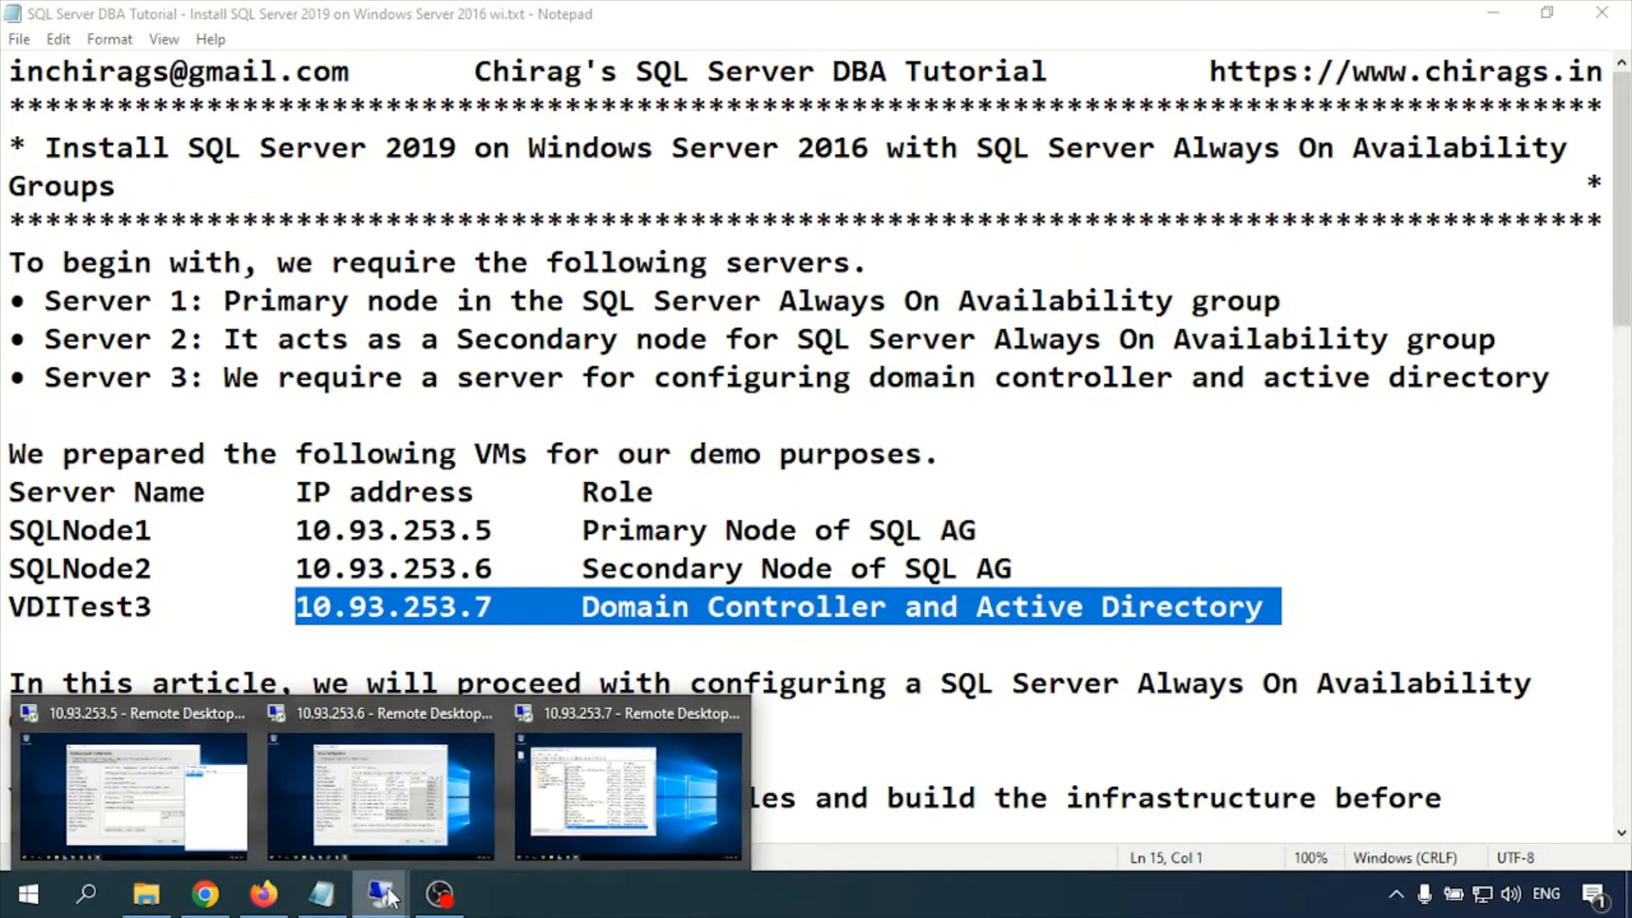
pyautogui.click(383, 795)
pyautogui.click(1064, 382)
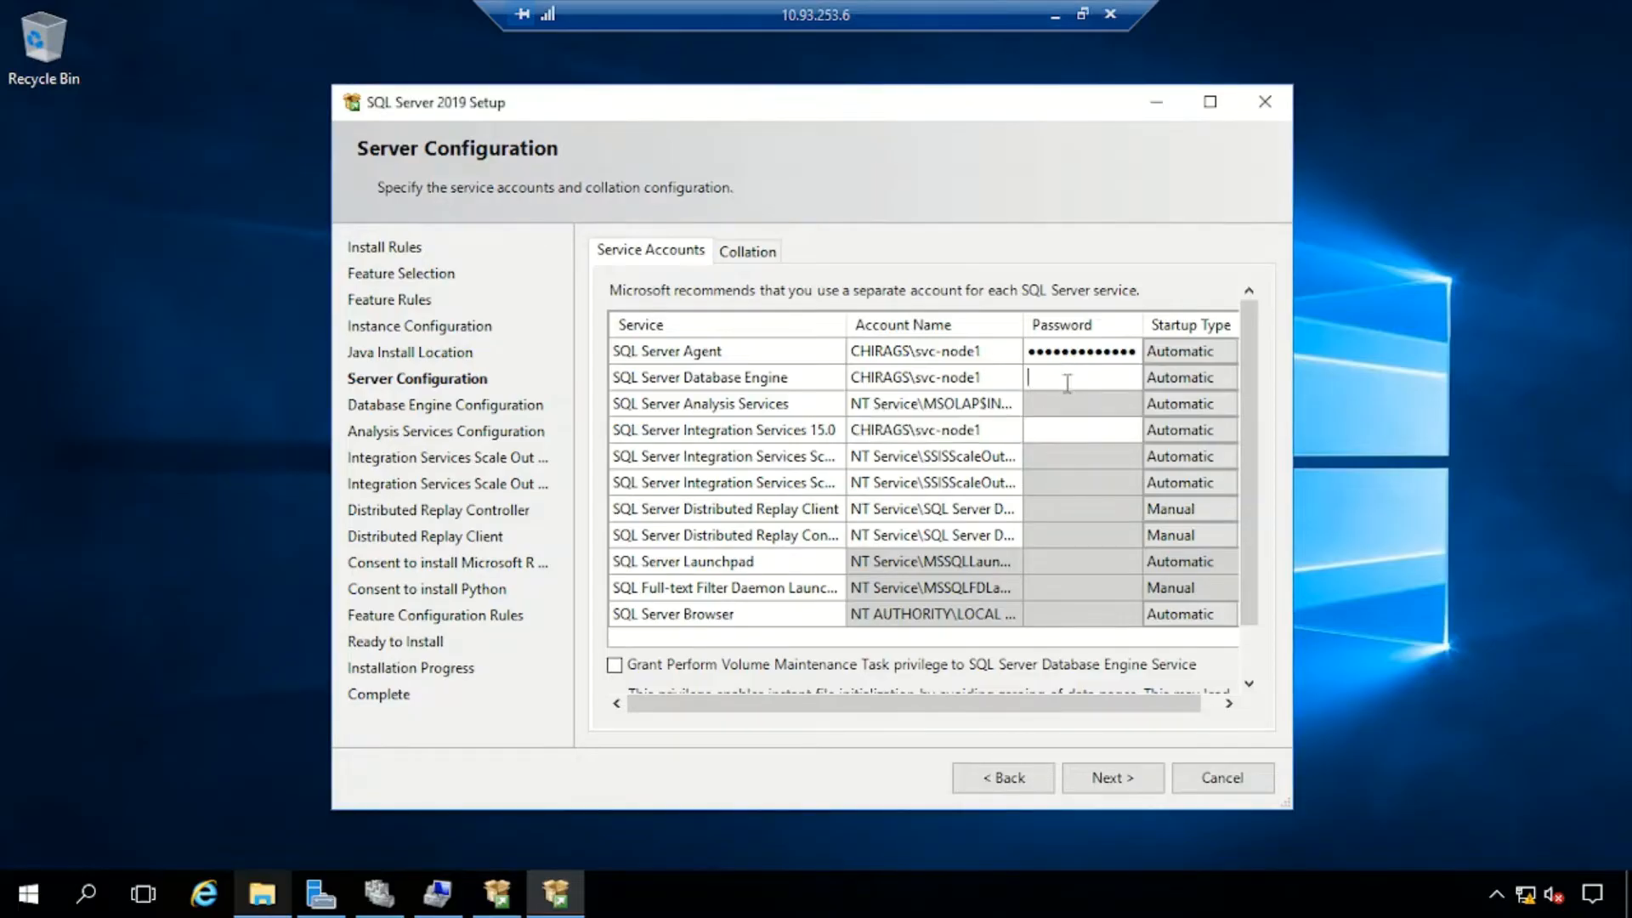
pyautogui.hotkey('ctrl', 'v')
pyautogui.click(1062, 430)
pyautogui.hotkey('ctrl', 'v')
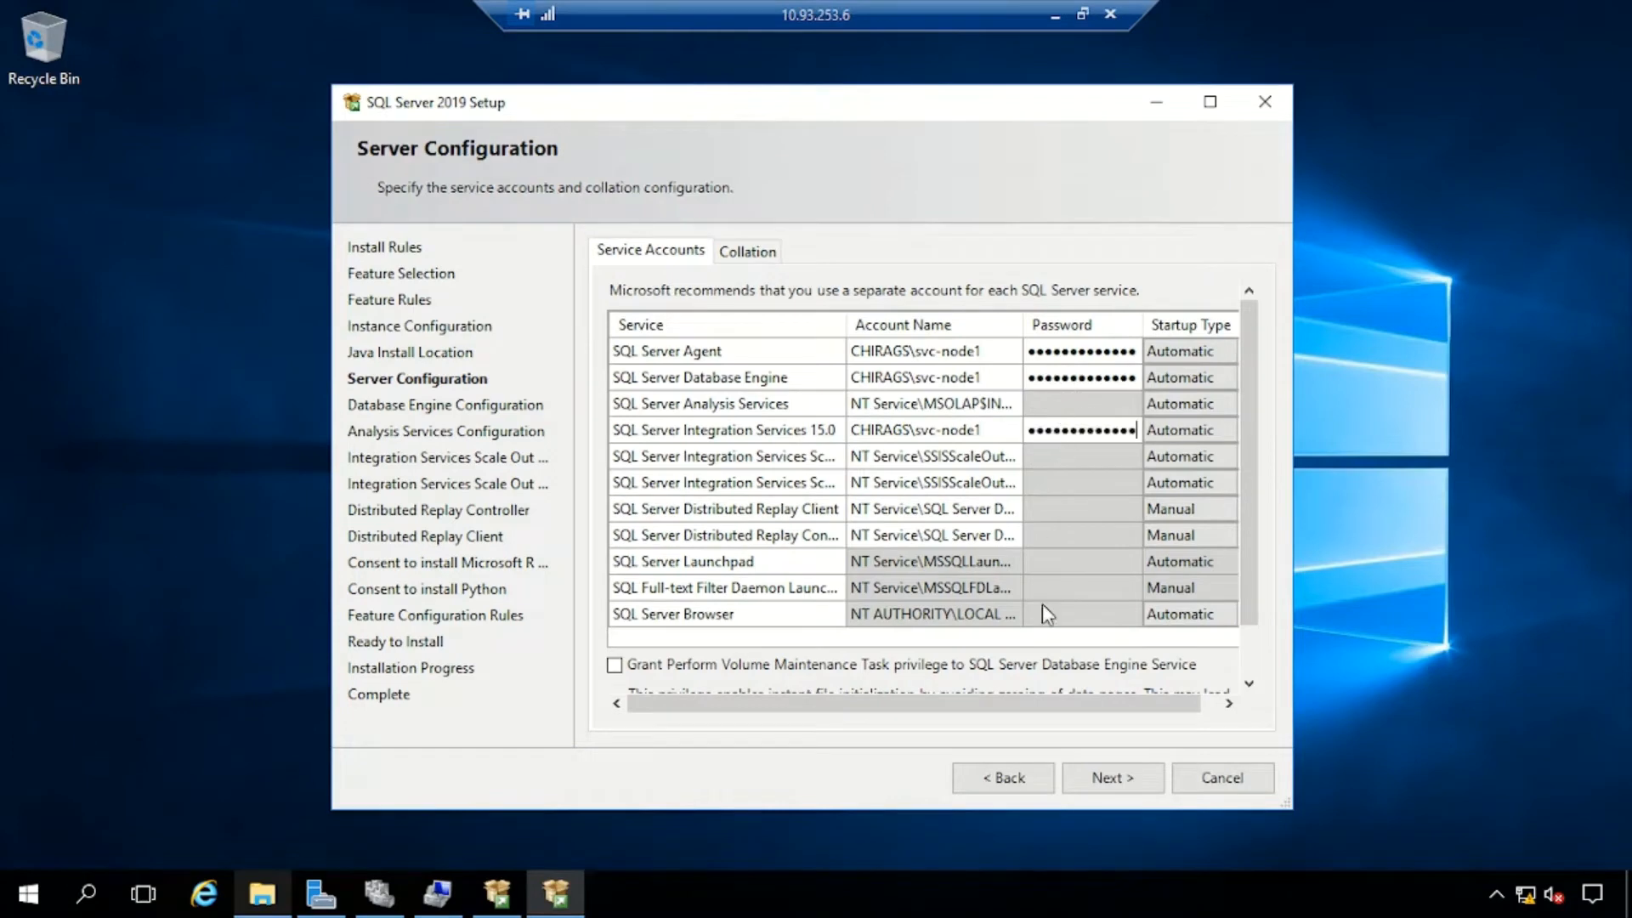
pyautogui.click(1112, 781)
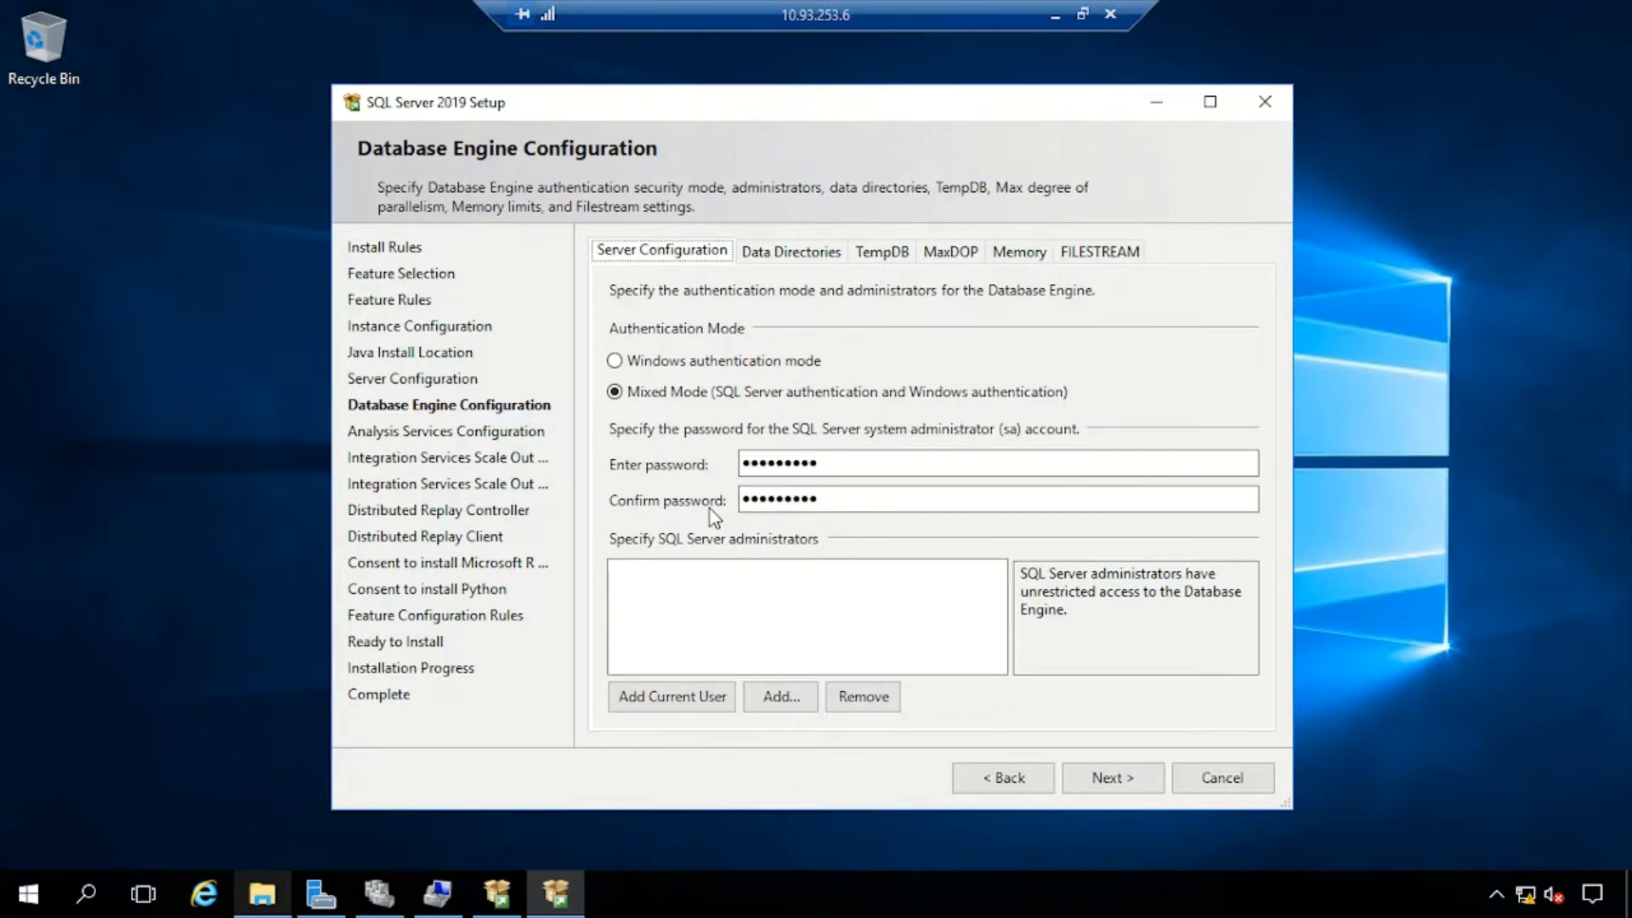
# On 10.93.253.5, add SQLNODE1\Administrator as a SQL Server administrator and move to Data Directories.
pyautogui.click(1054, 15)
pyautogui.moveTo(379, 893)
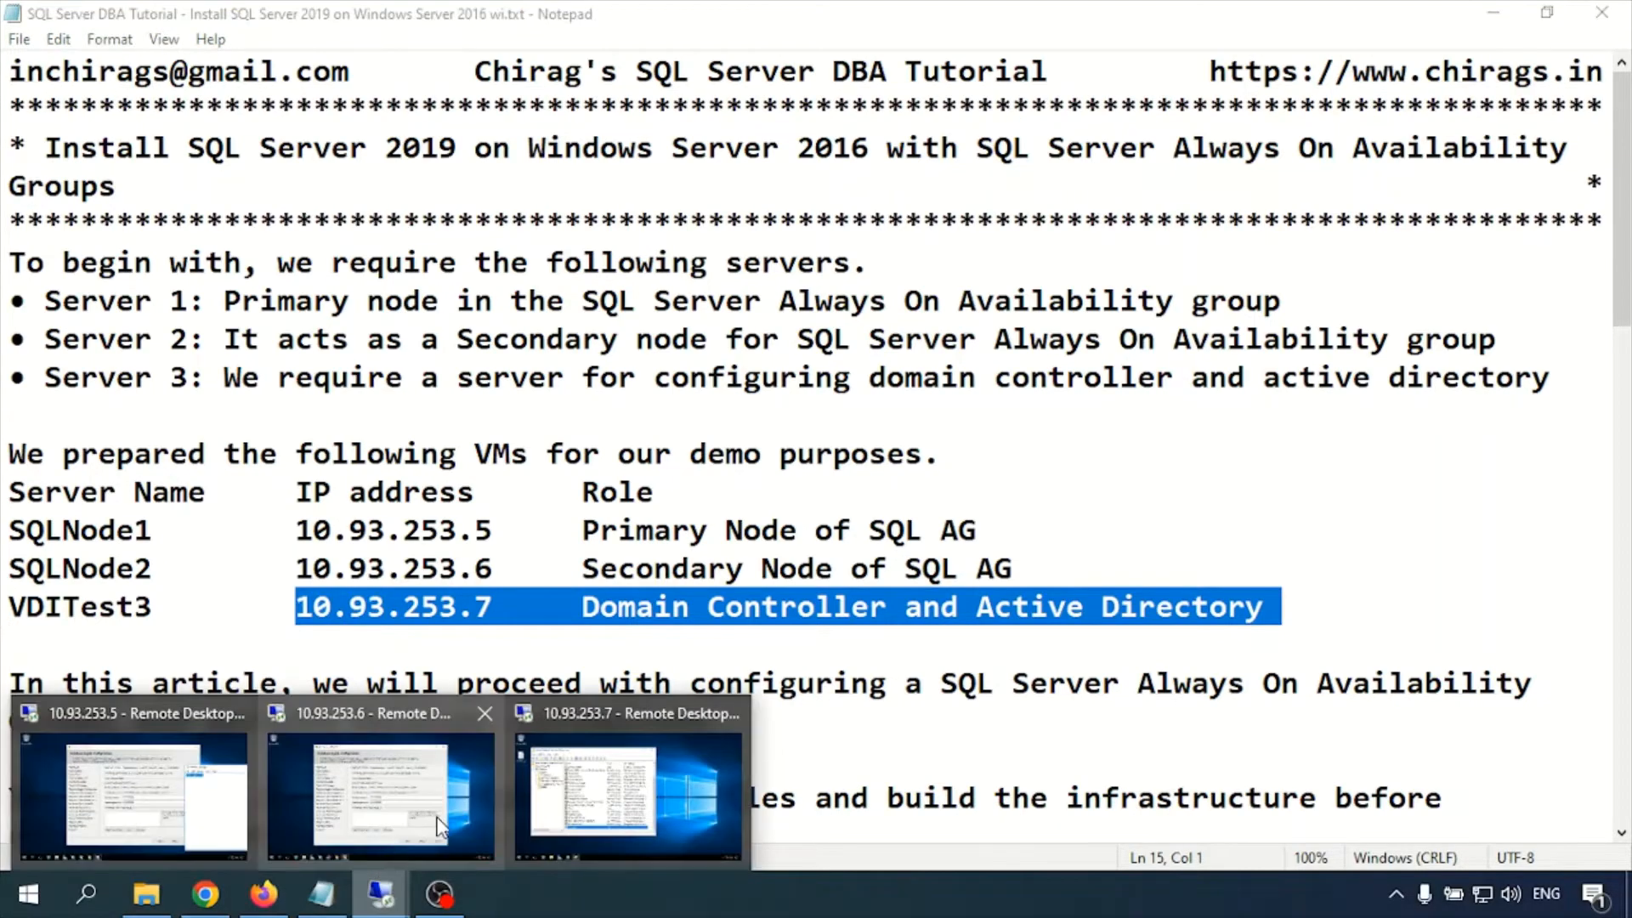
pyautogui.click(168, 771)
pyautogui.moveTo(1542, 245); pyautogui.dragTo(688, 219)
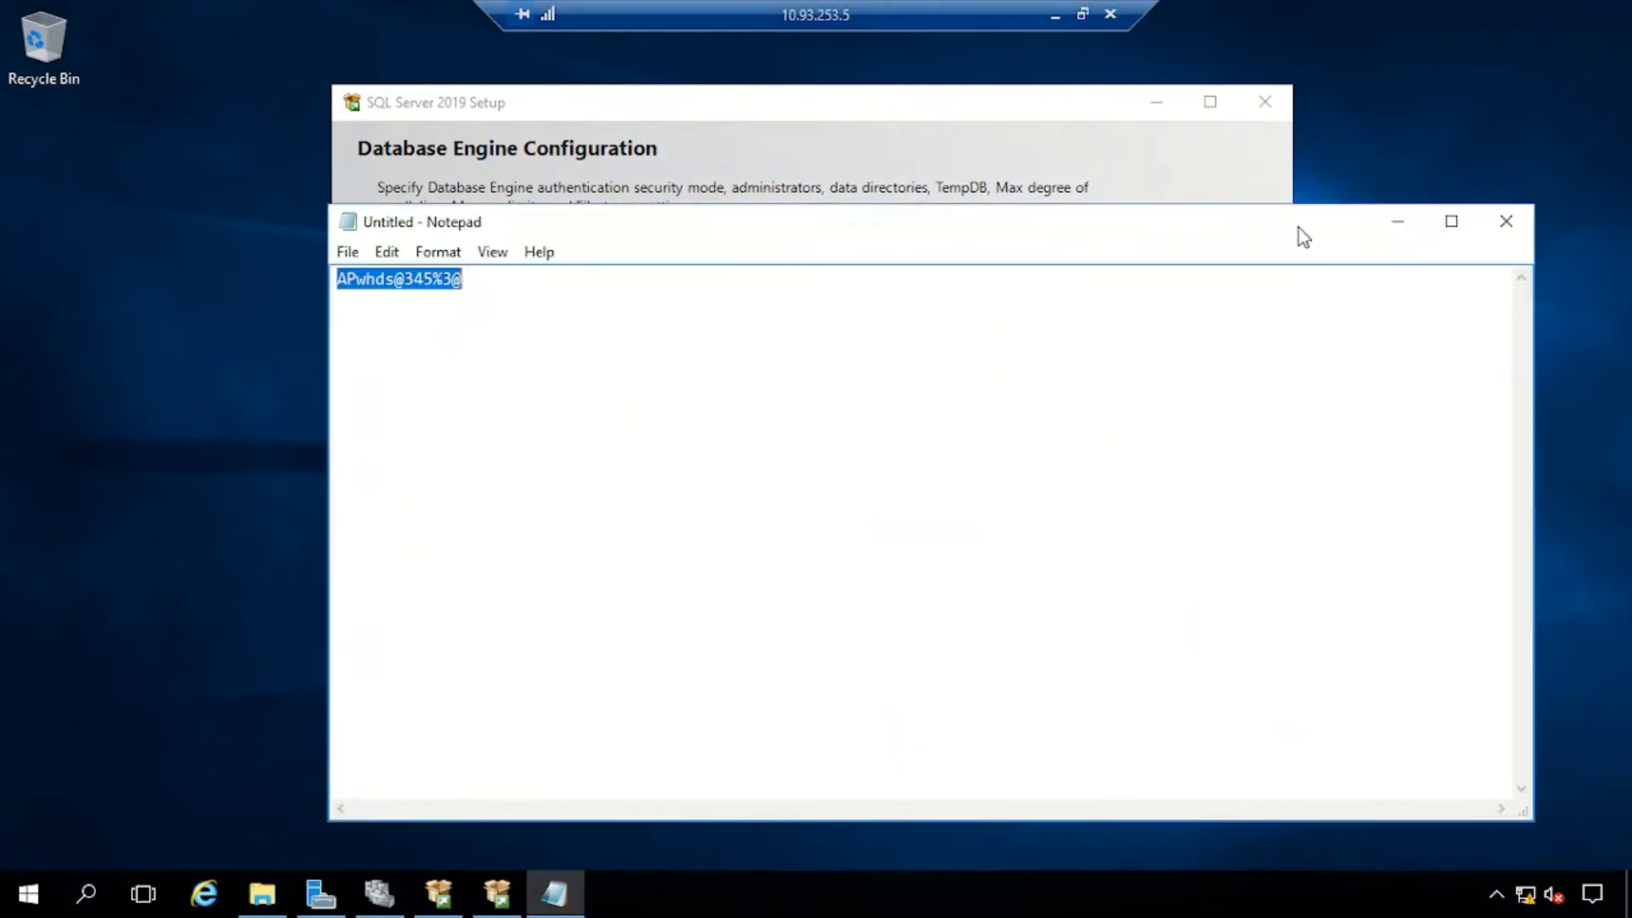
pyautogui.click(1397, 222)
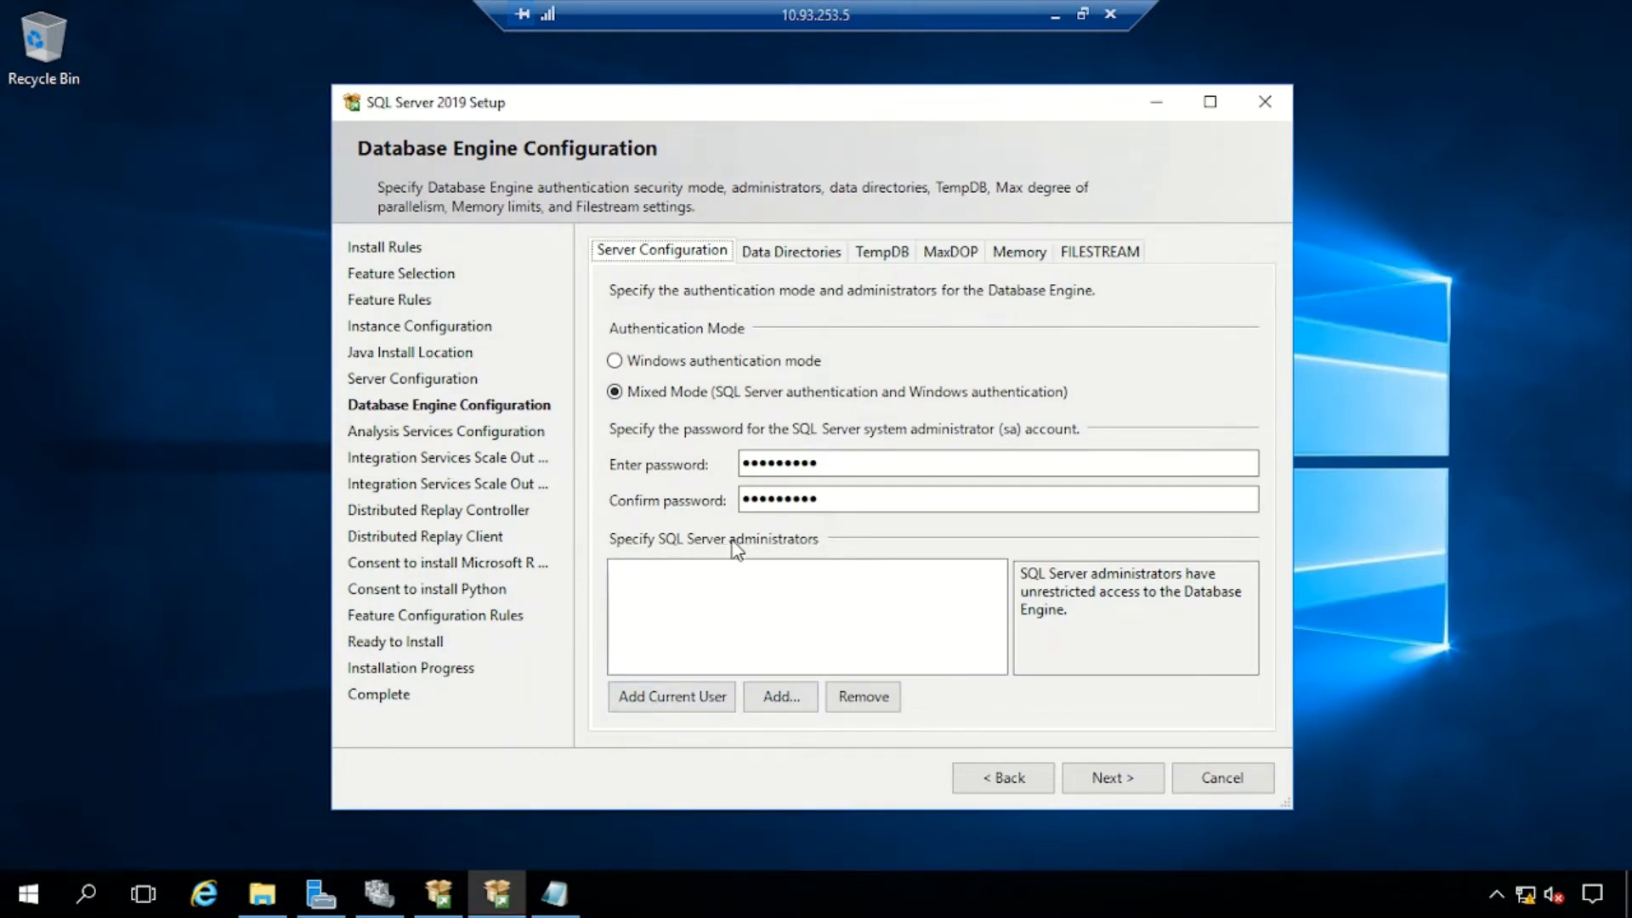
pyautogui.click(672, 701)
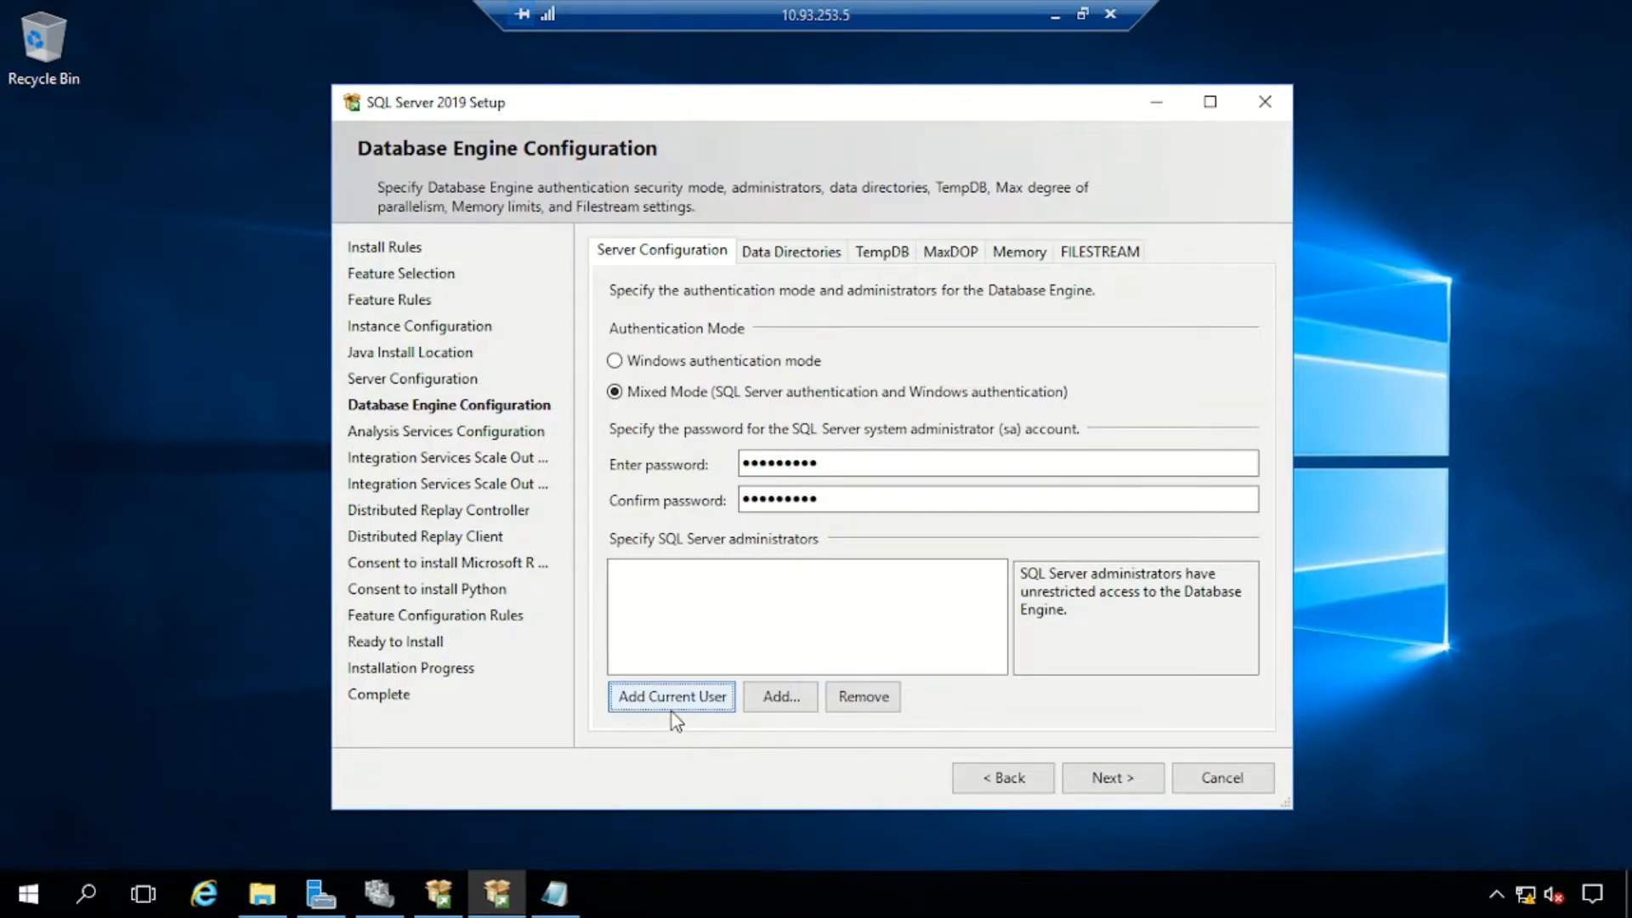
pyautogui.click(1110, 778)
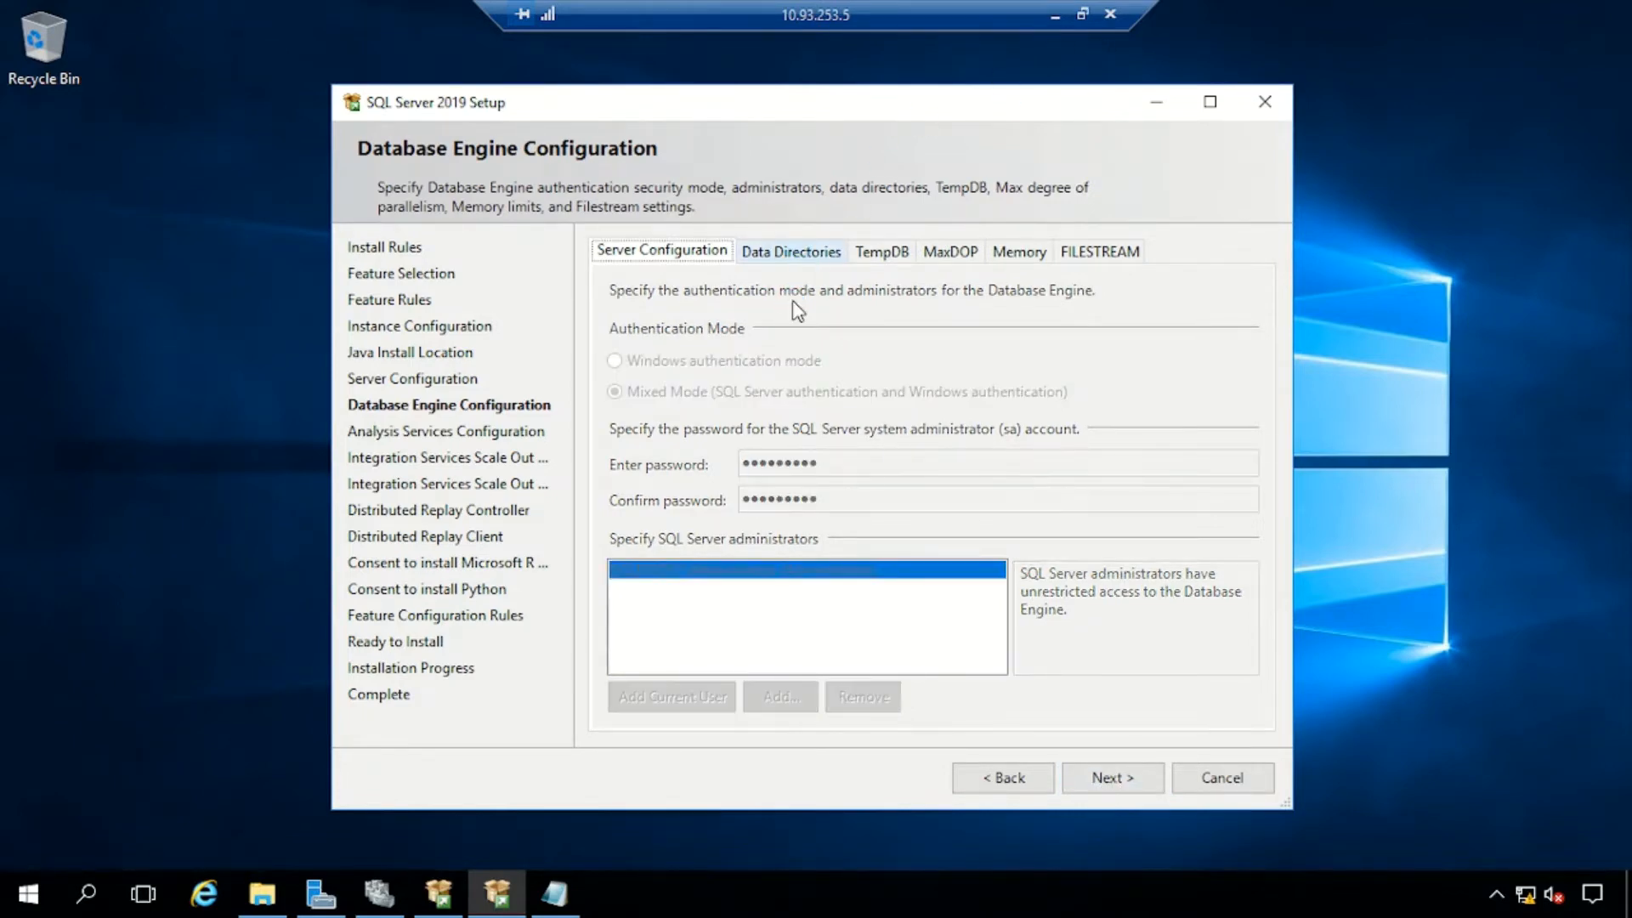
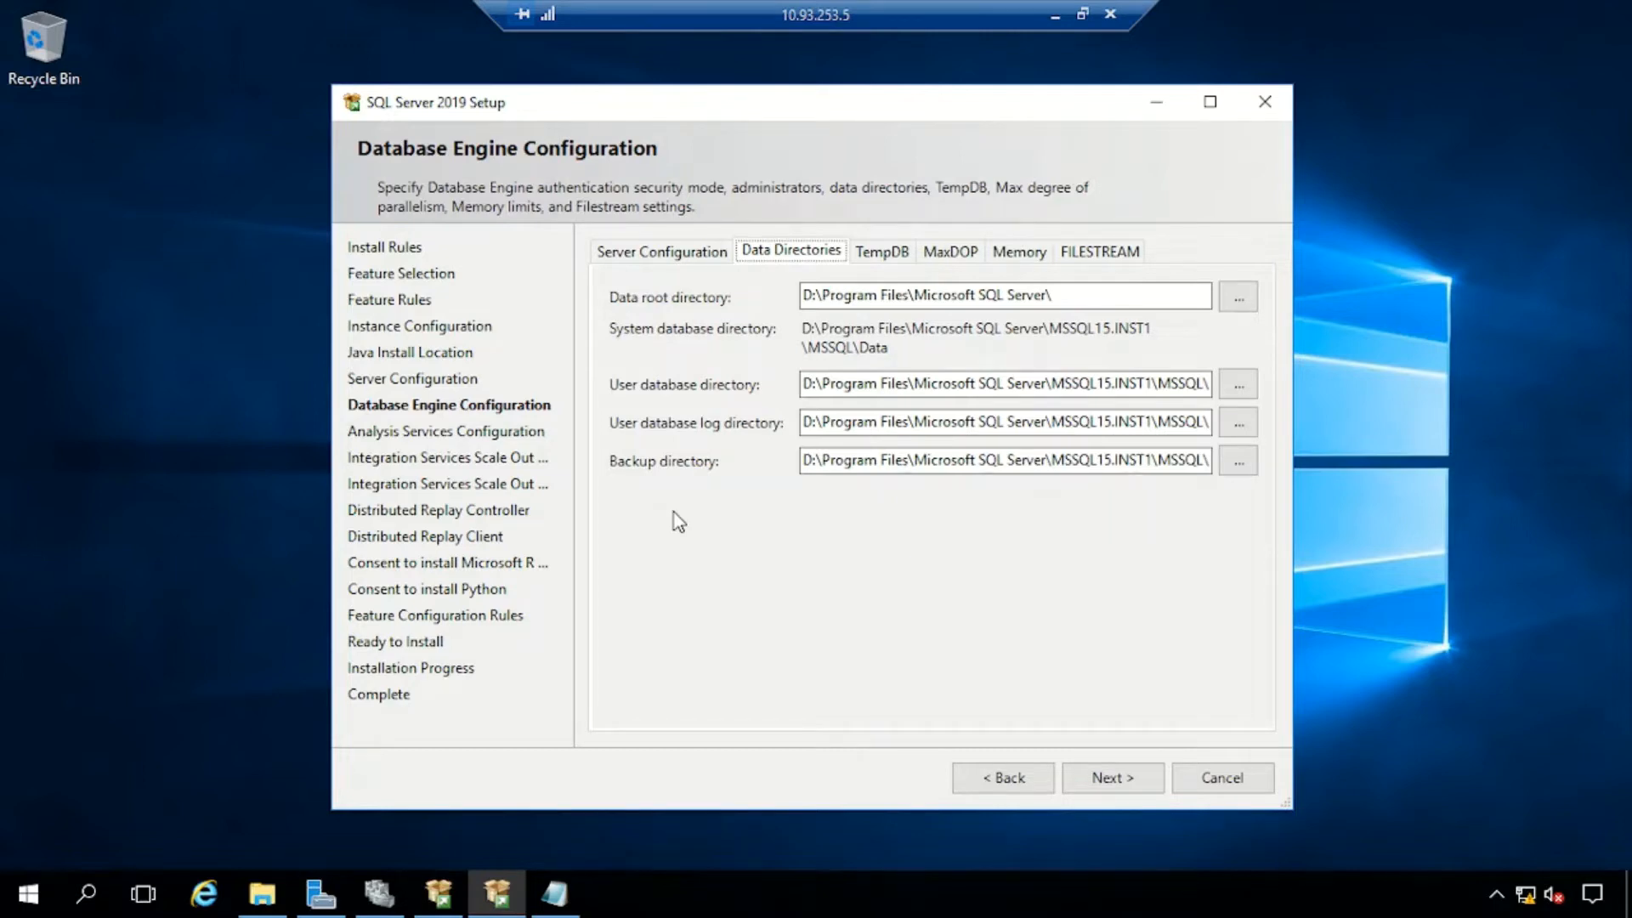
# Review SQLNode1's TempDB file settings, continue past Database Engine Configuration, and minimise the session.
pyautogui.click(883, 253)
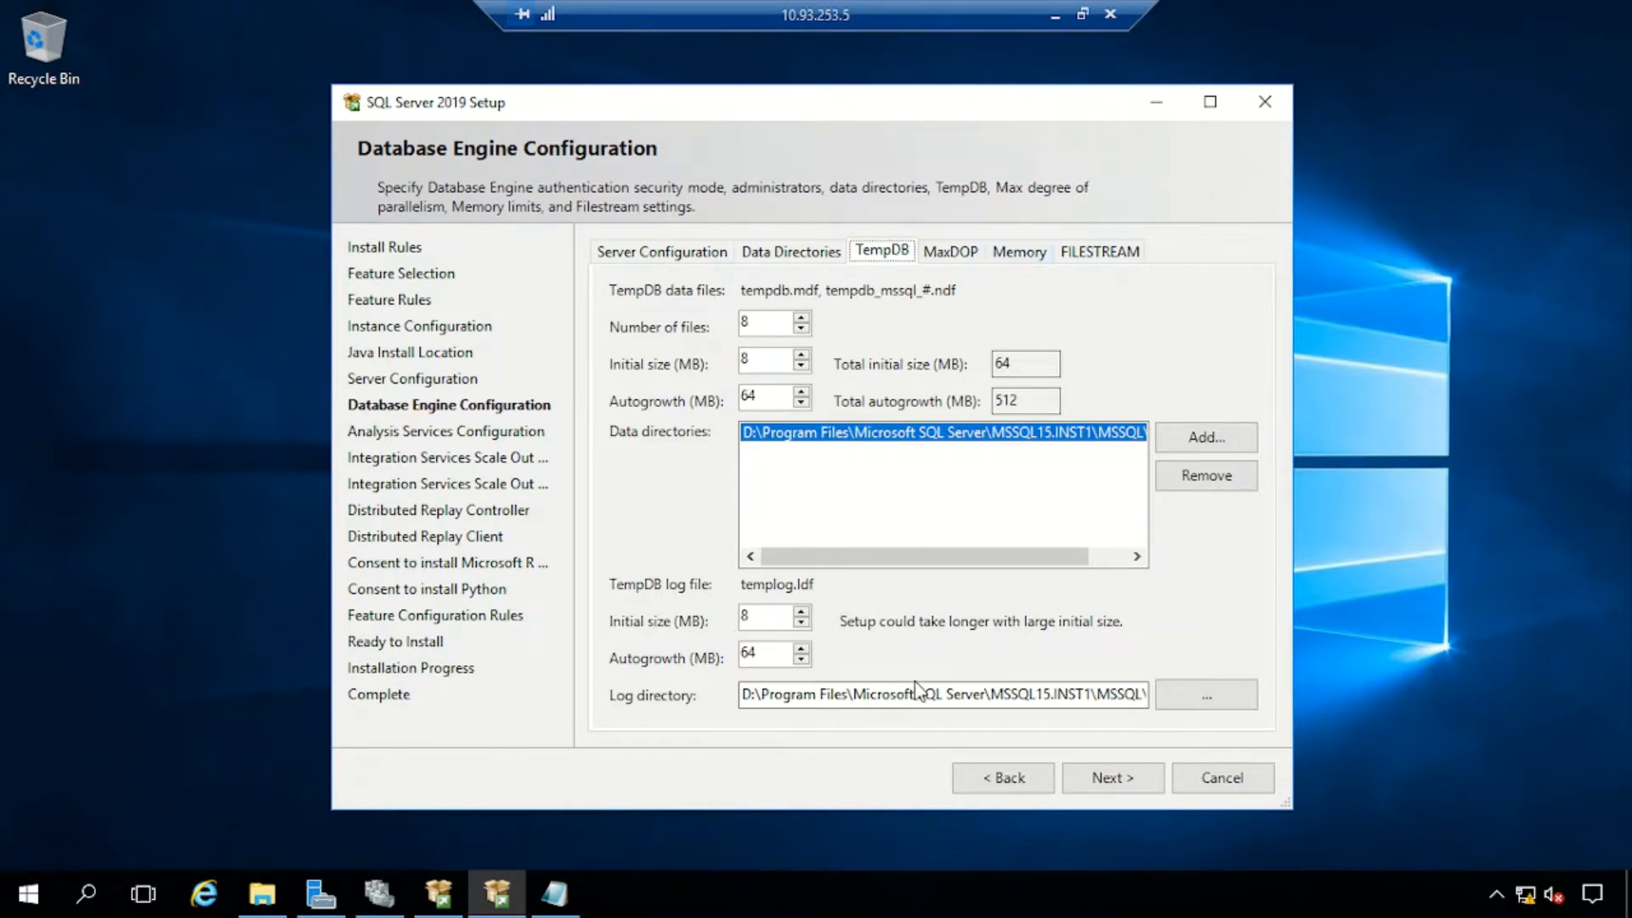
pyautogui.click(1102, 789)
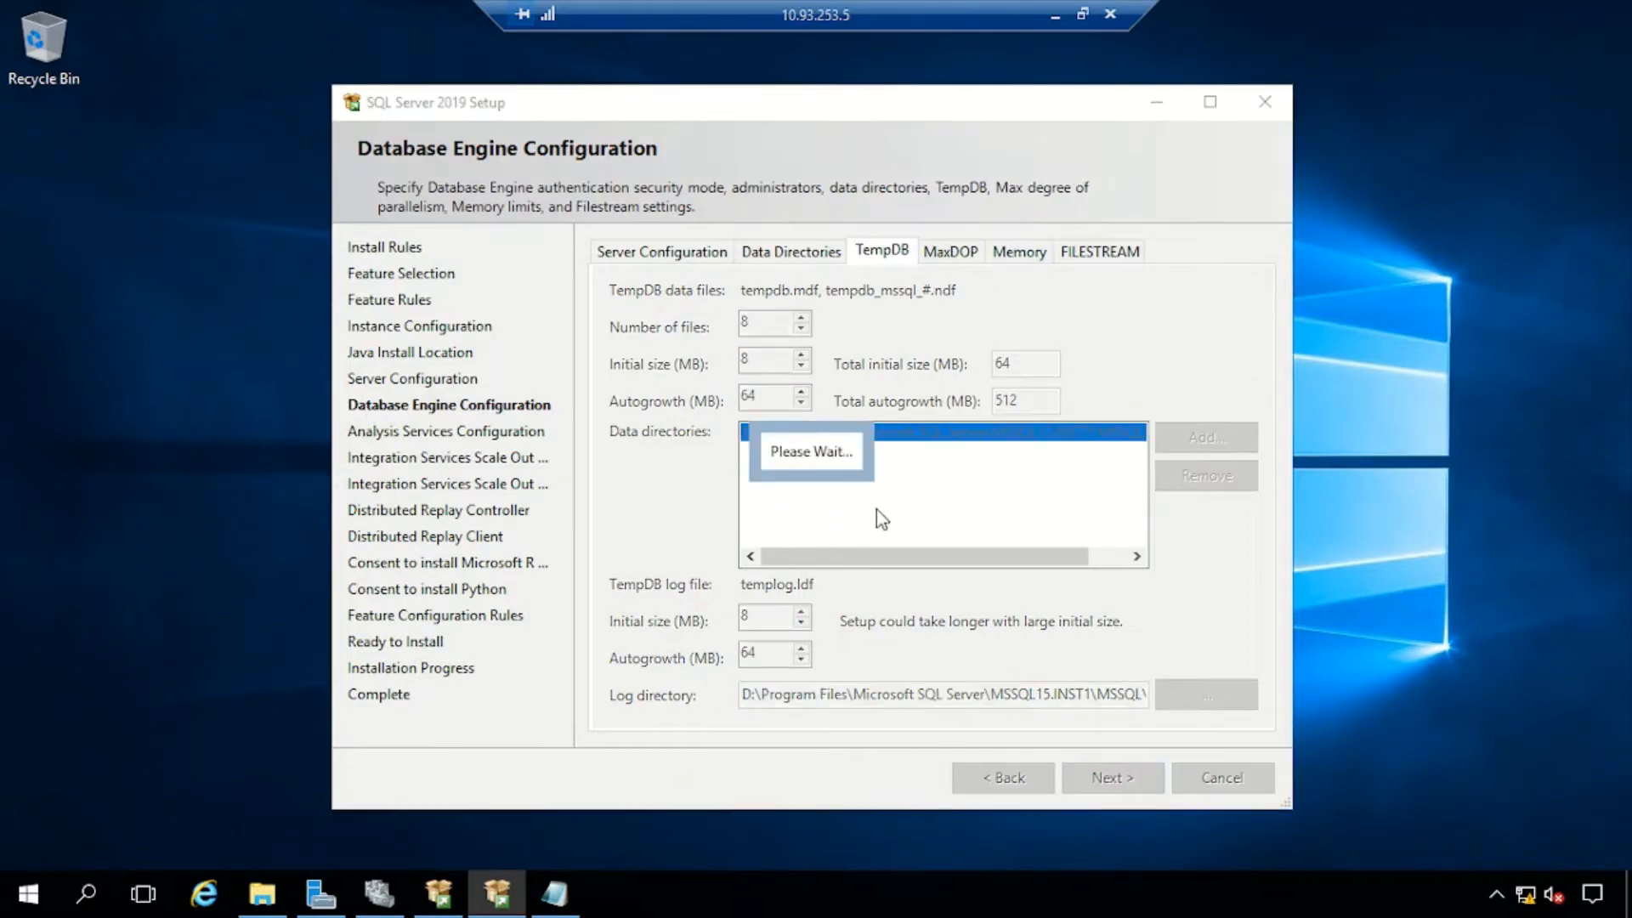
pyautogui.click(1055, 14)
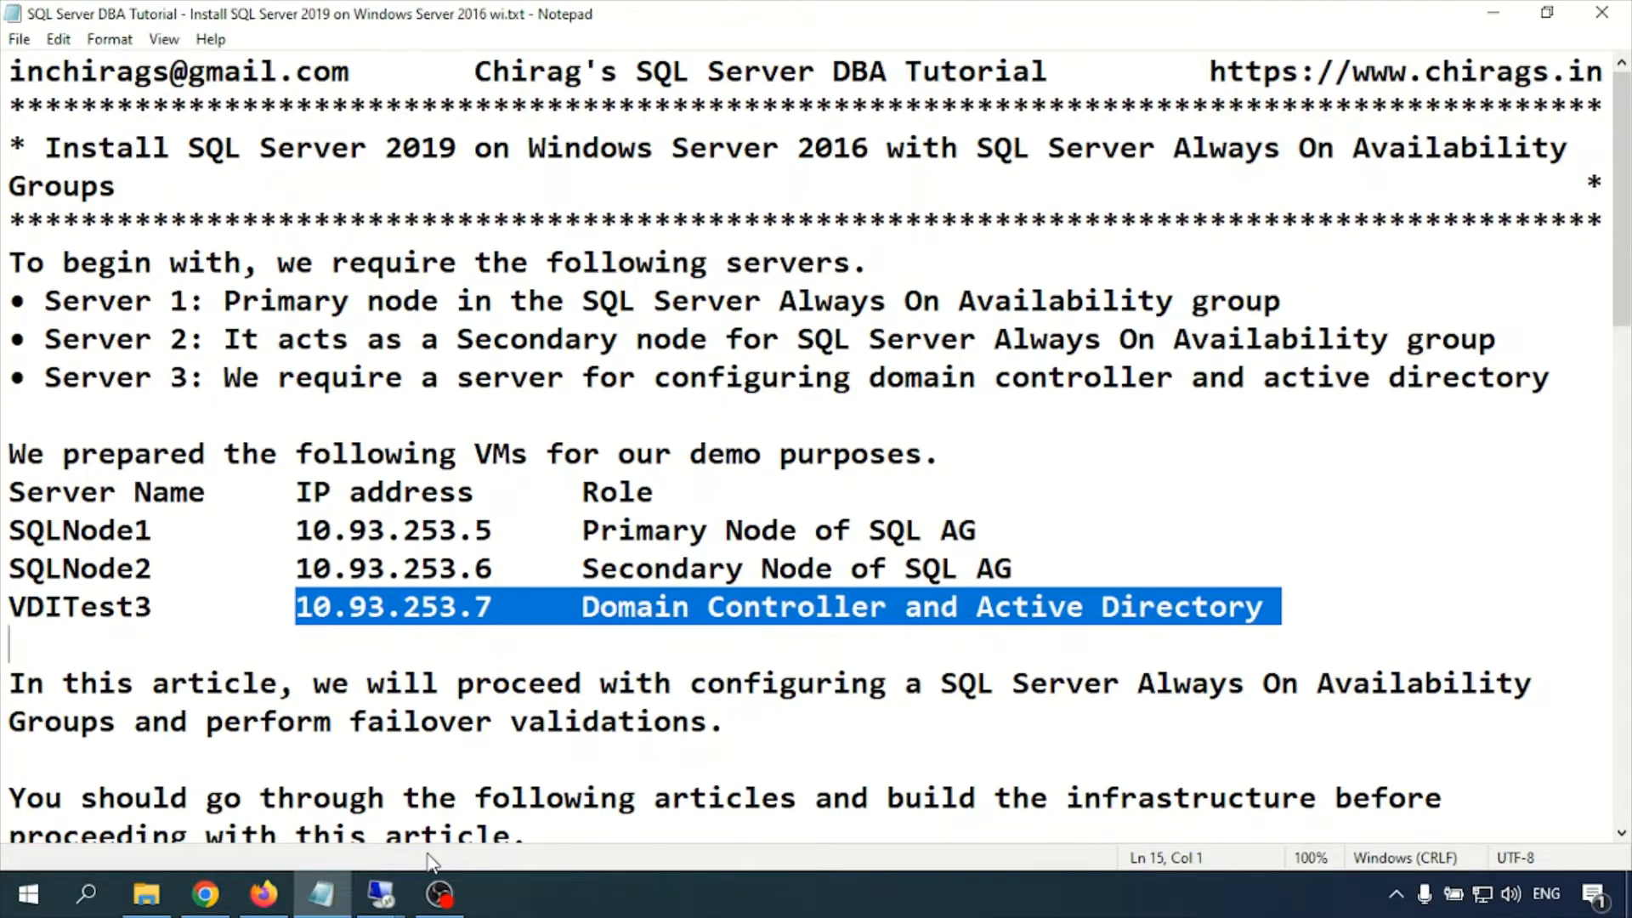
# On SQLNode2 (10.93.253.6), add the current Administrator as a SQL Server administrator.
pyautogui.click(380, 897)
pyautogui.click(340, 811)
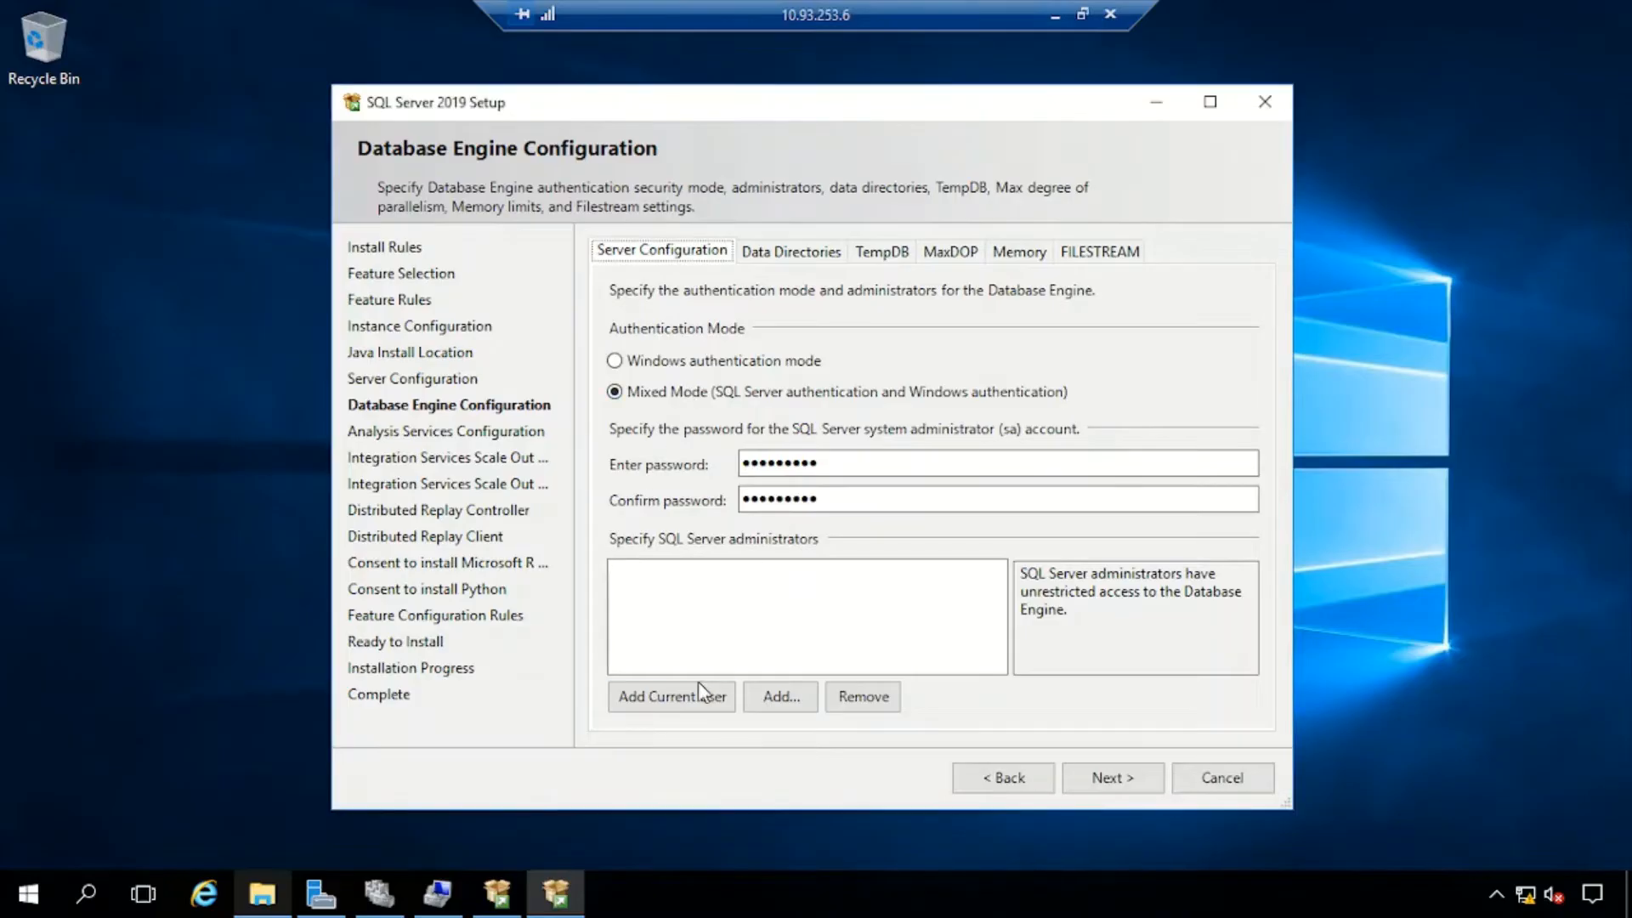
pyautogui.click(690, 704)
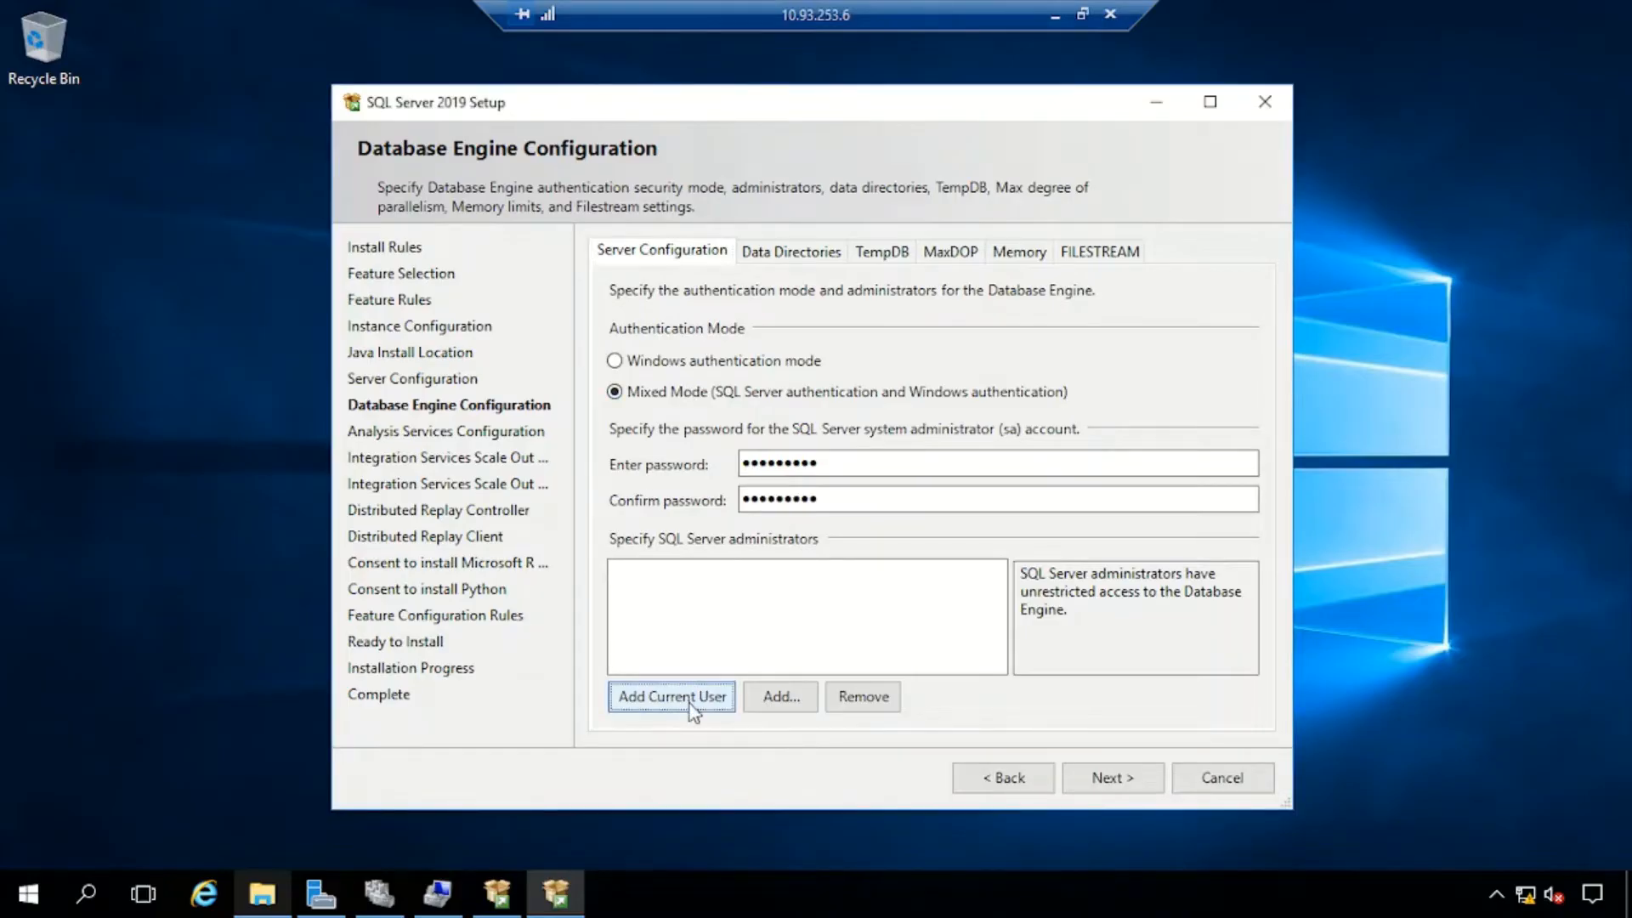
pyautogui.click(1134, 786)
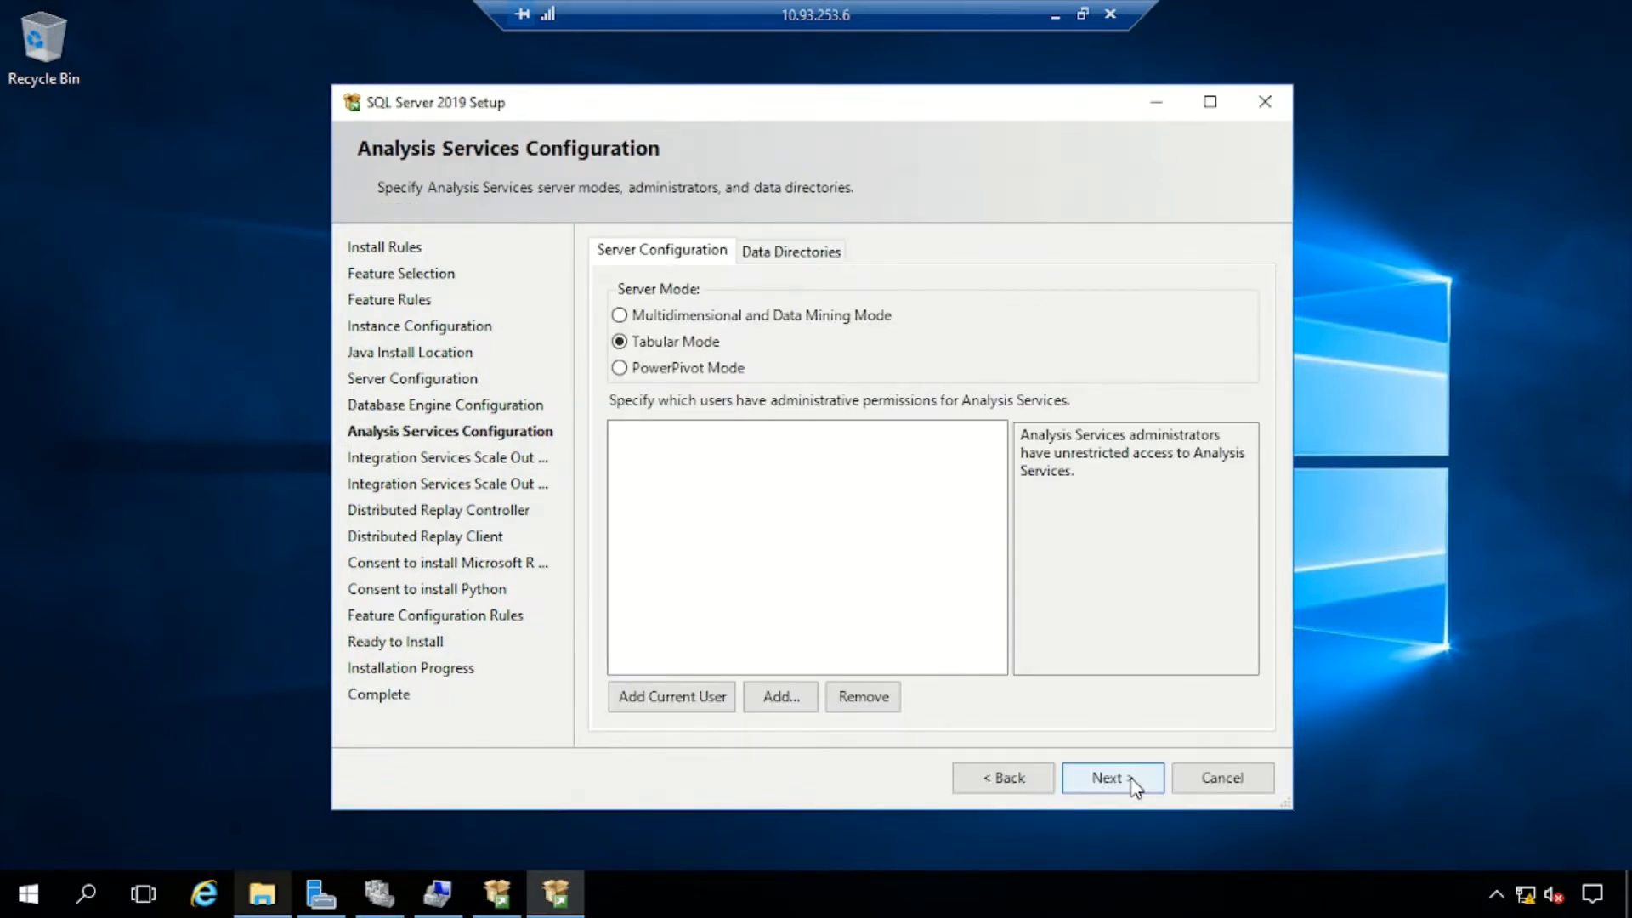
# Make Administrator an Analysis Services and Replay Controller admin, skipping the Scale Out pages.
pyautogui.click(690, 698)
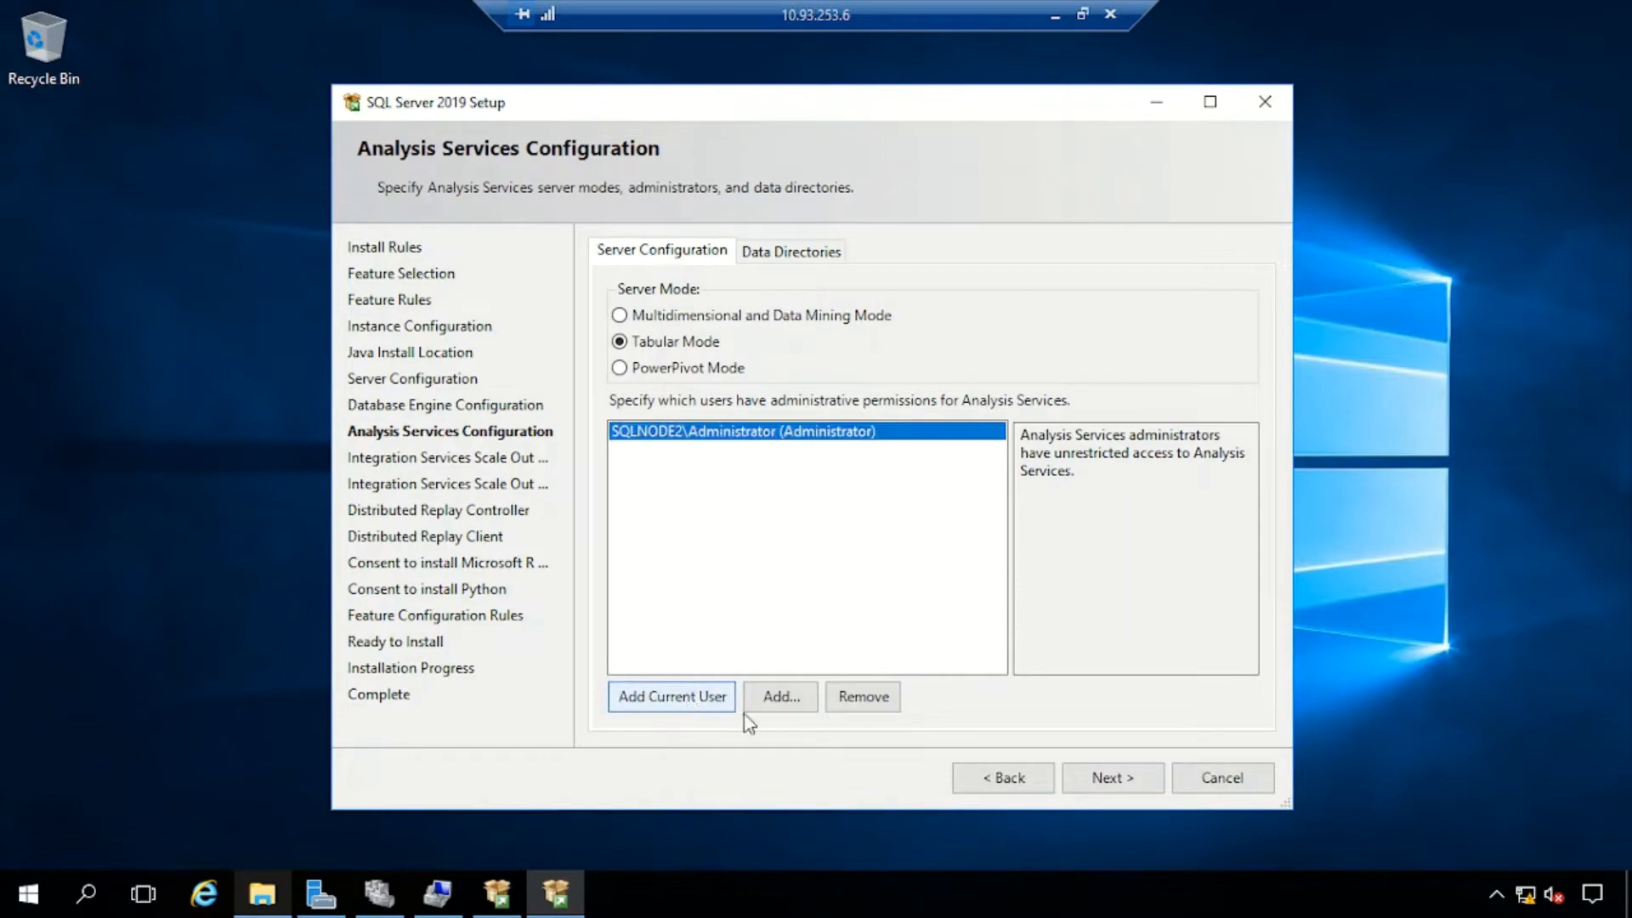
pyautogui.click(1124, 782)
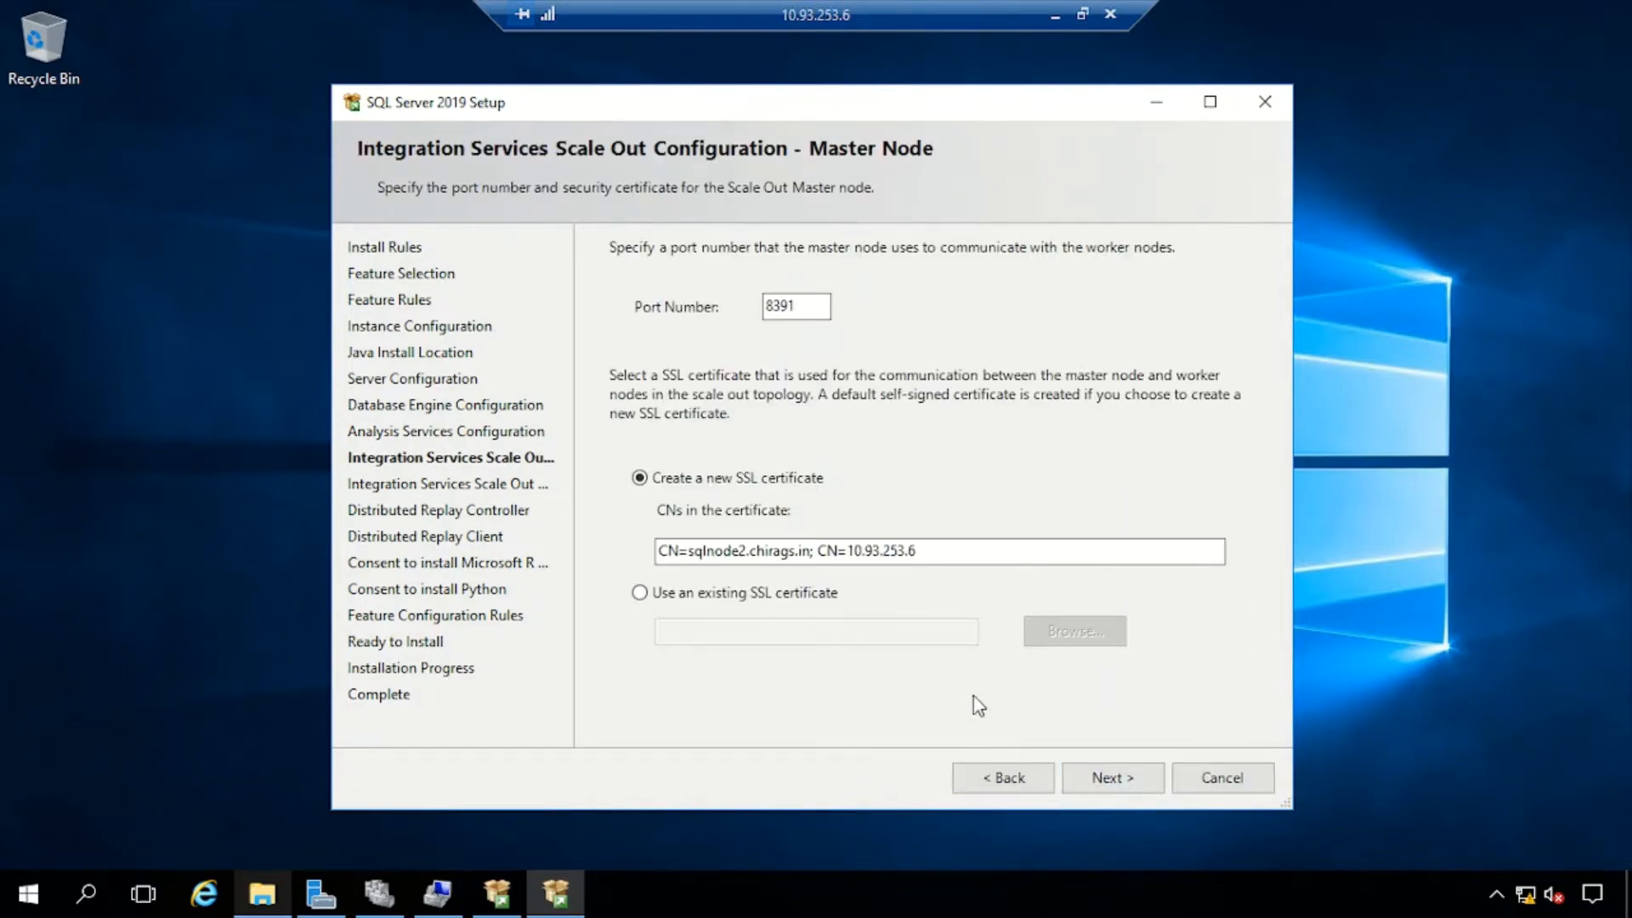
pyautogui.click(1116, 789)
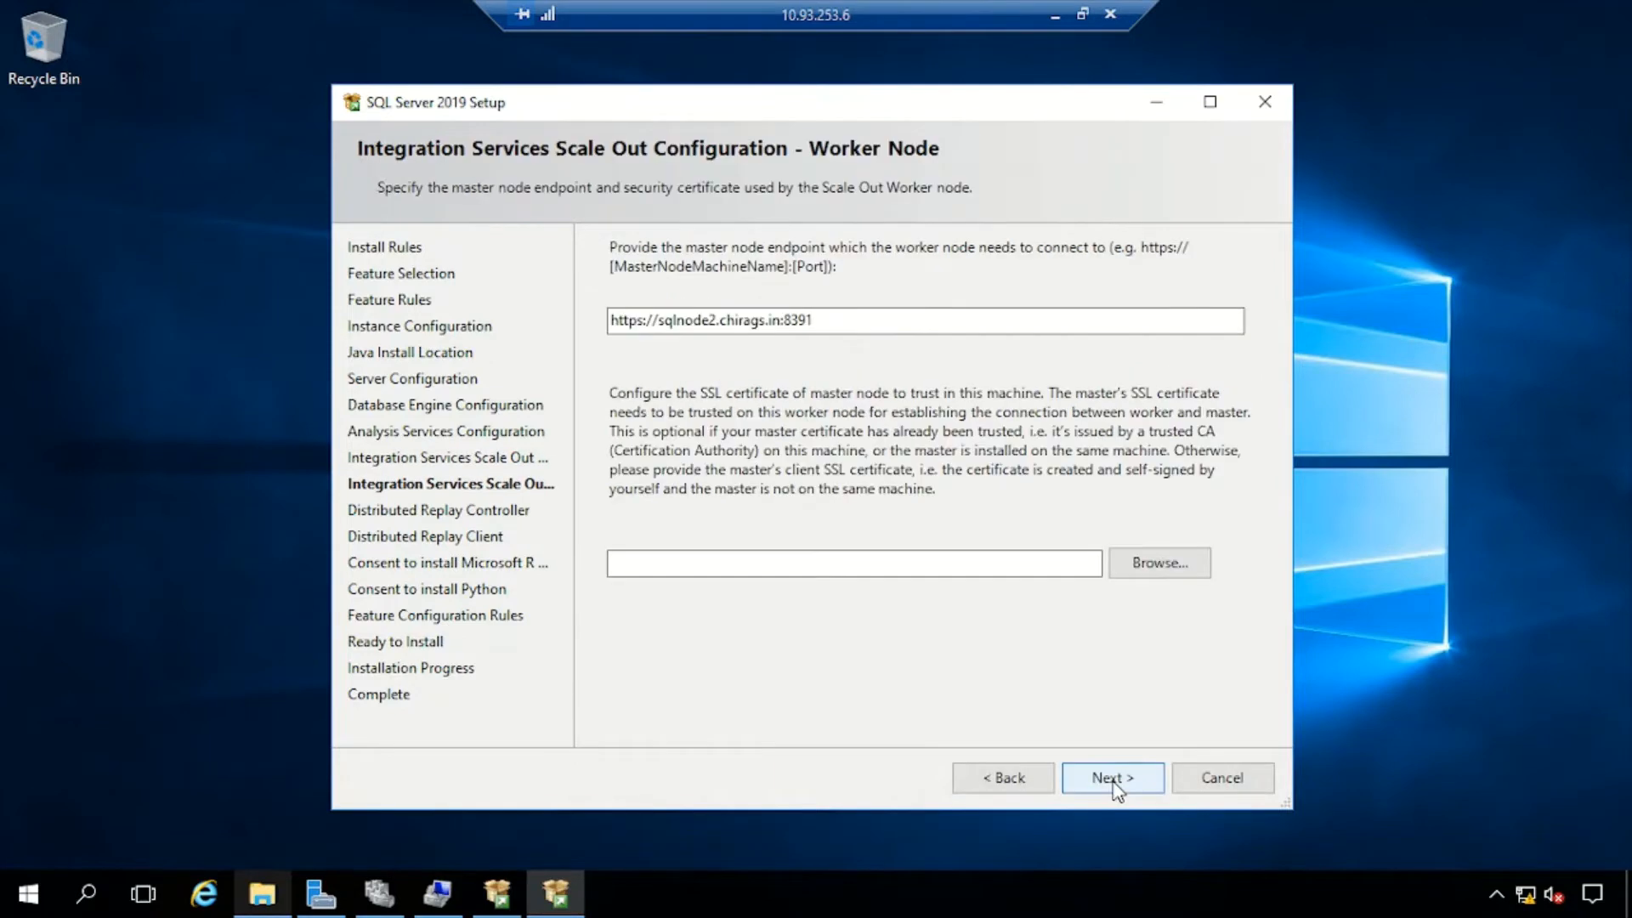
pyautogui.click(1113, 778)
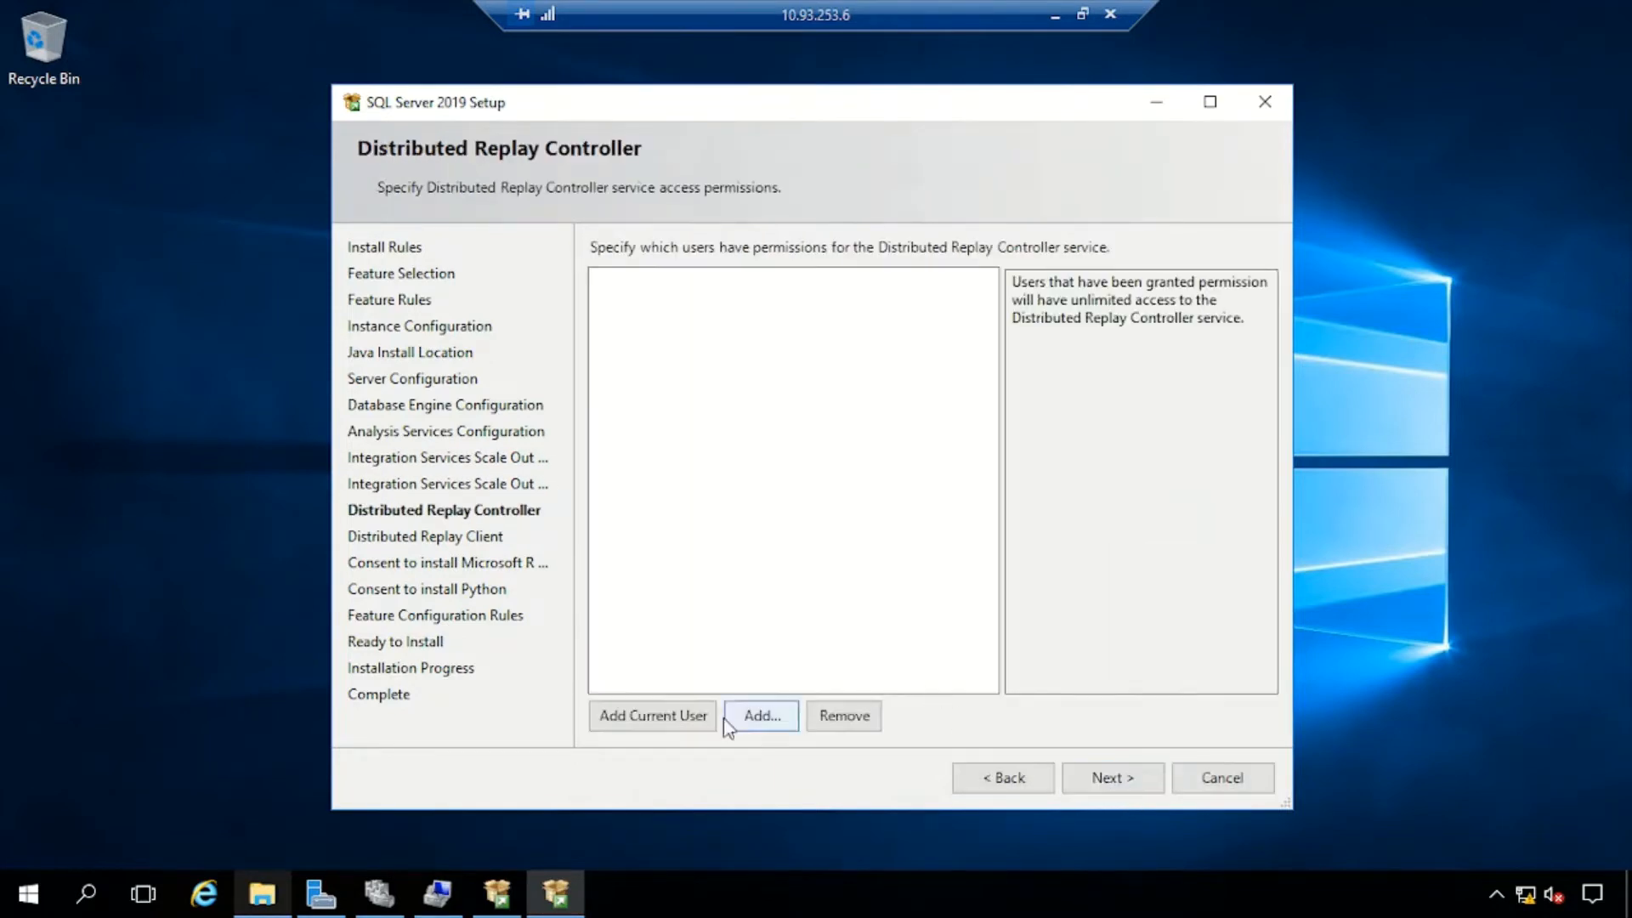
pyautogui.click(680, 718)
pyautogui.click(1109, 777)
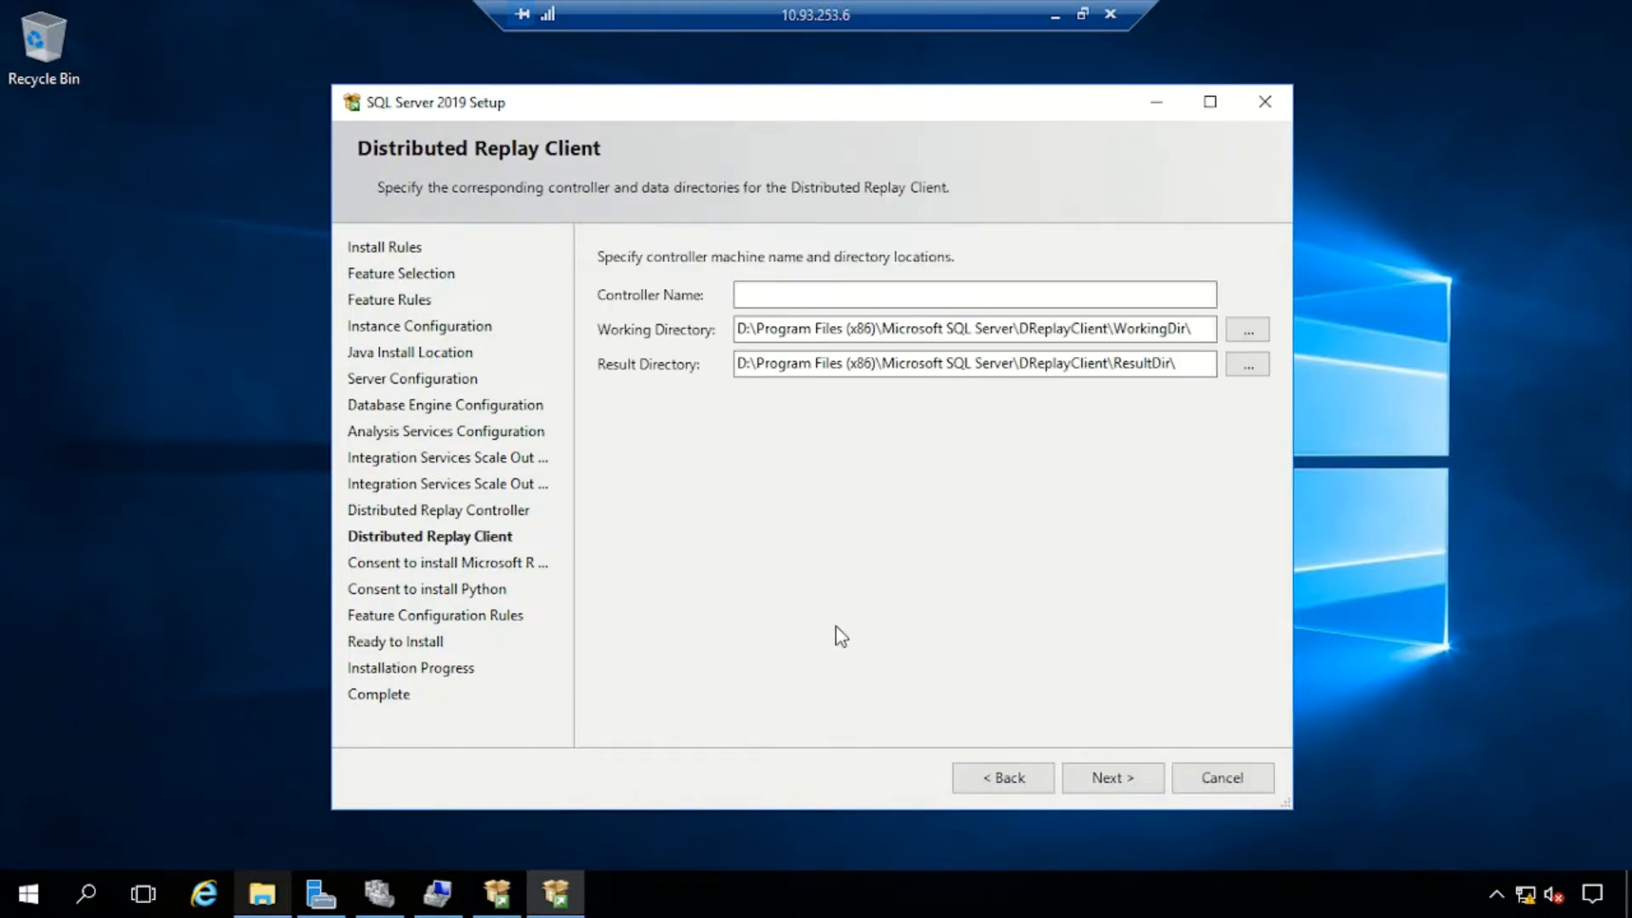
pyautogui.click(1057, 15)
# On SQLNode1 (10.93.253.5), make Administrator an Analysis Services admin and skip both Scale Out pages.
pyautogui.moveTo(381, 896)
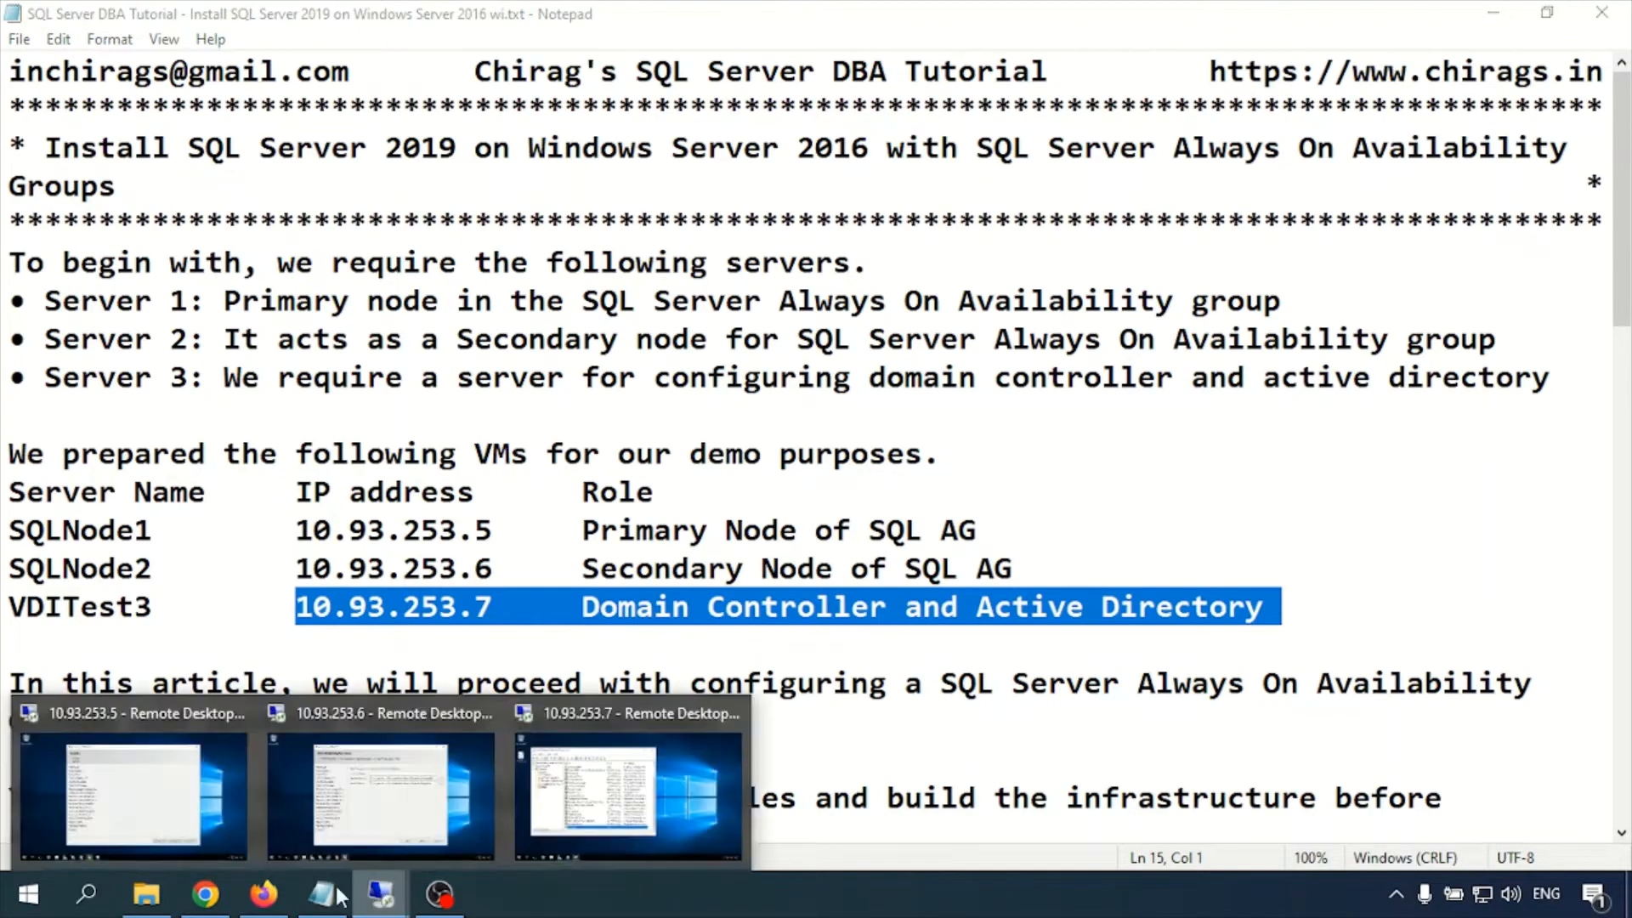
pyautogui.click(156, 820)
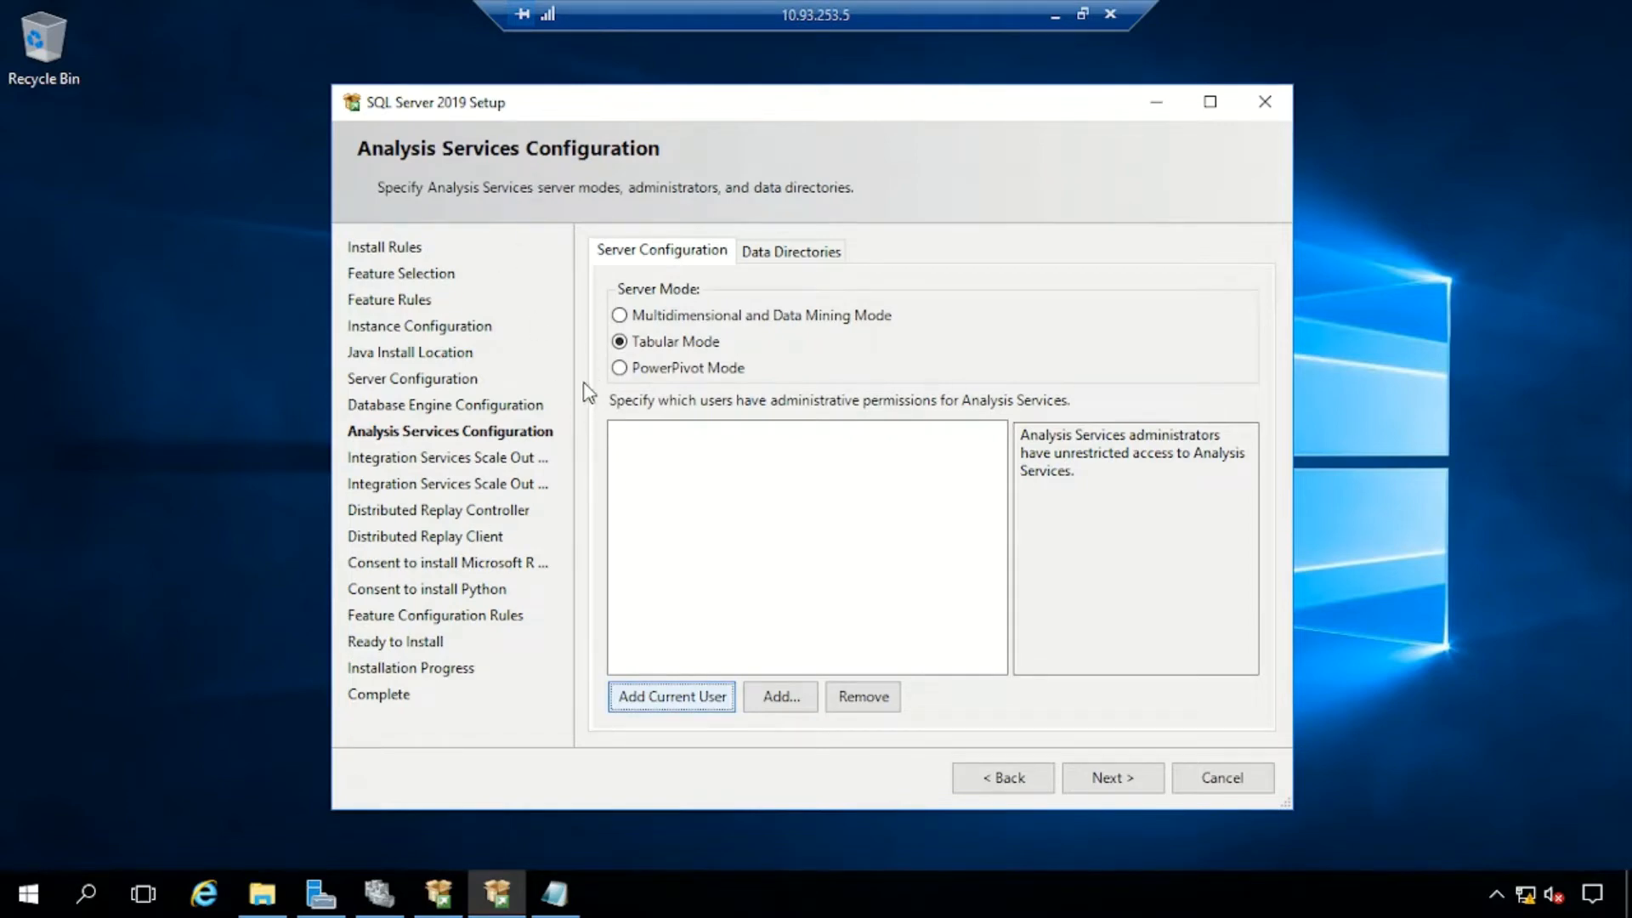
pyautogui.press('space')
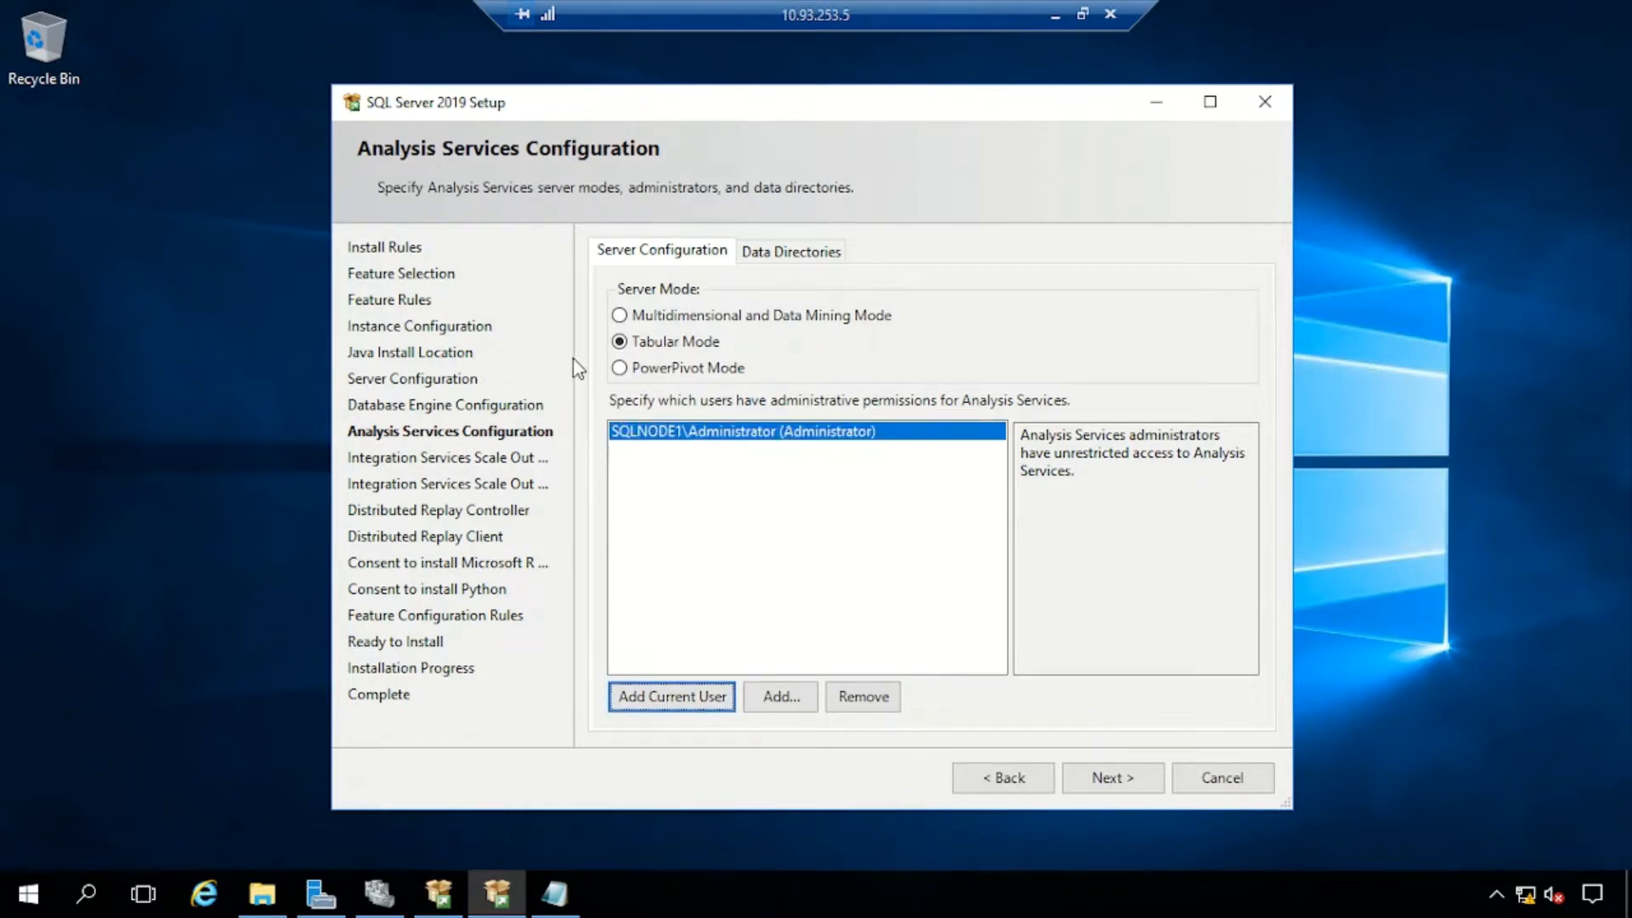
pyautogui.click(1113, 780)
pyautogui.click(1113, 780)
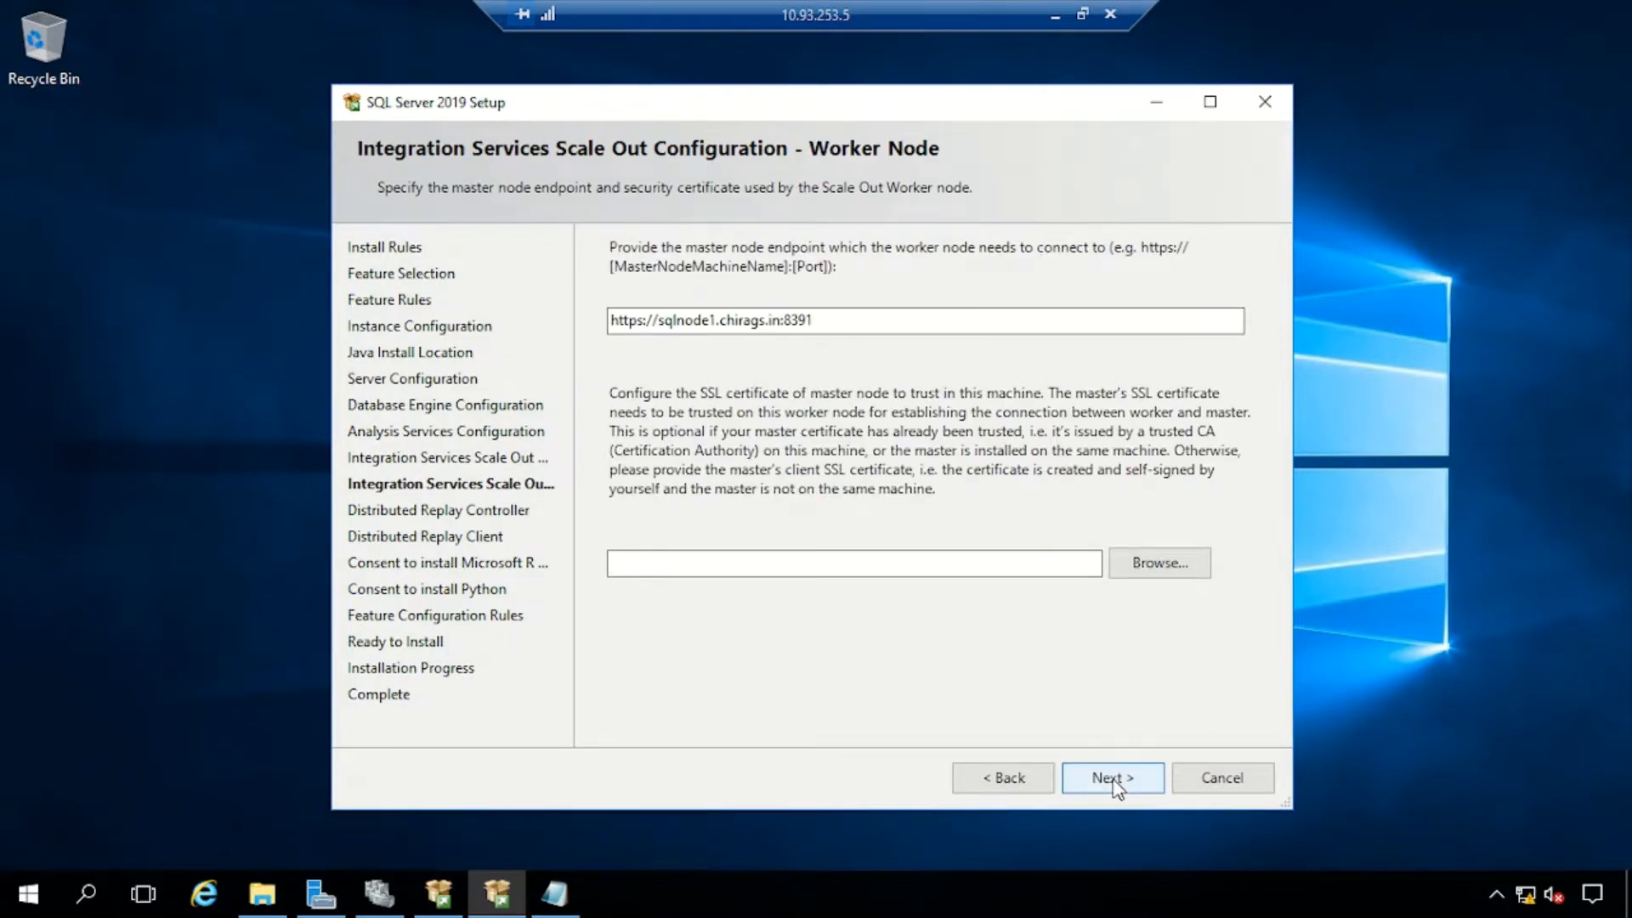
pyautogui.click(1113, 779)
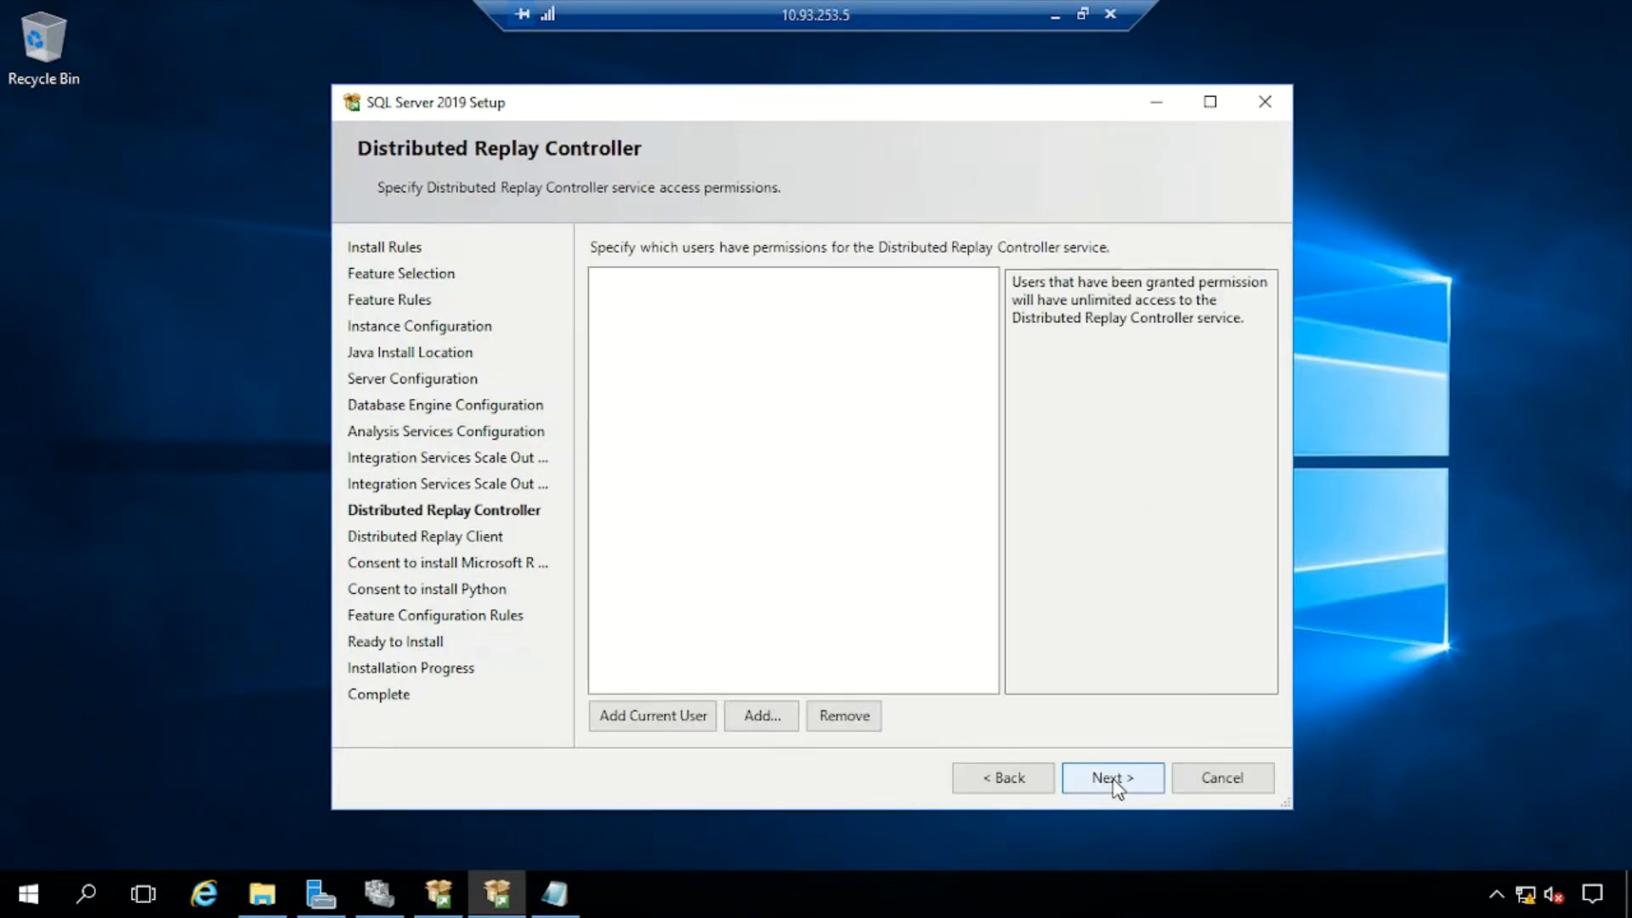
# Grant Administrator Replay Controller access and accept the Microsoft R Open download on SQLNode1.
pyautogui.click(639, 715)
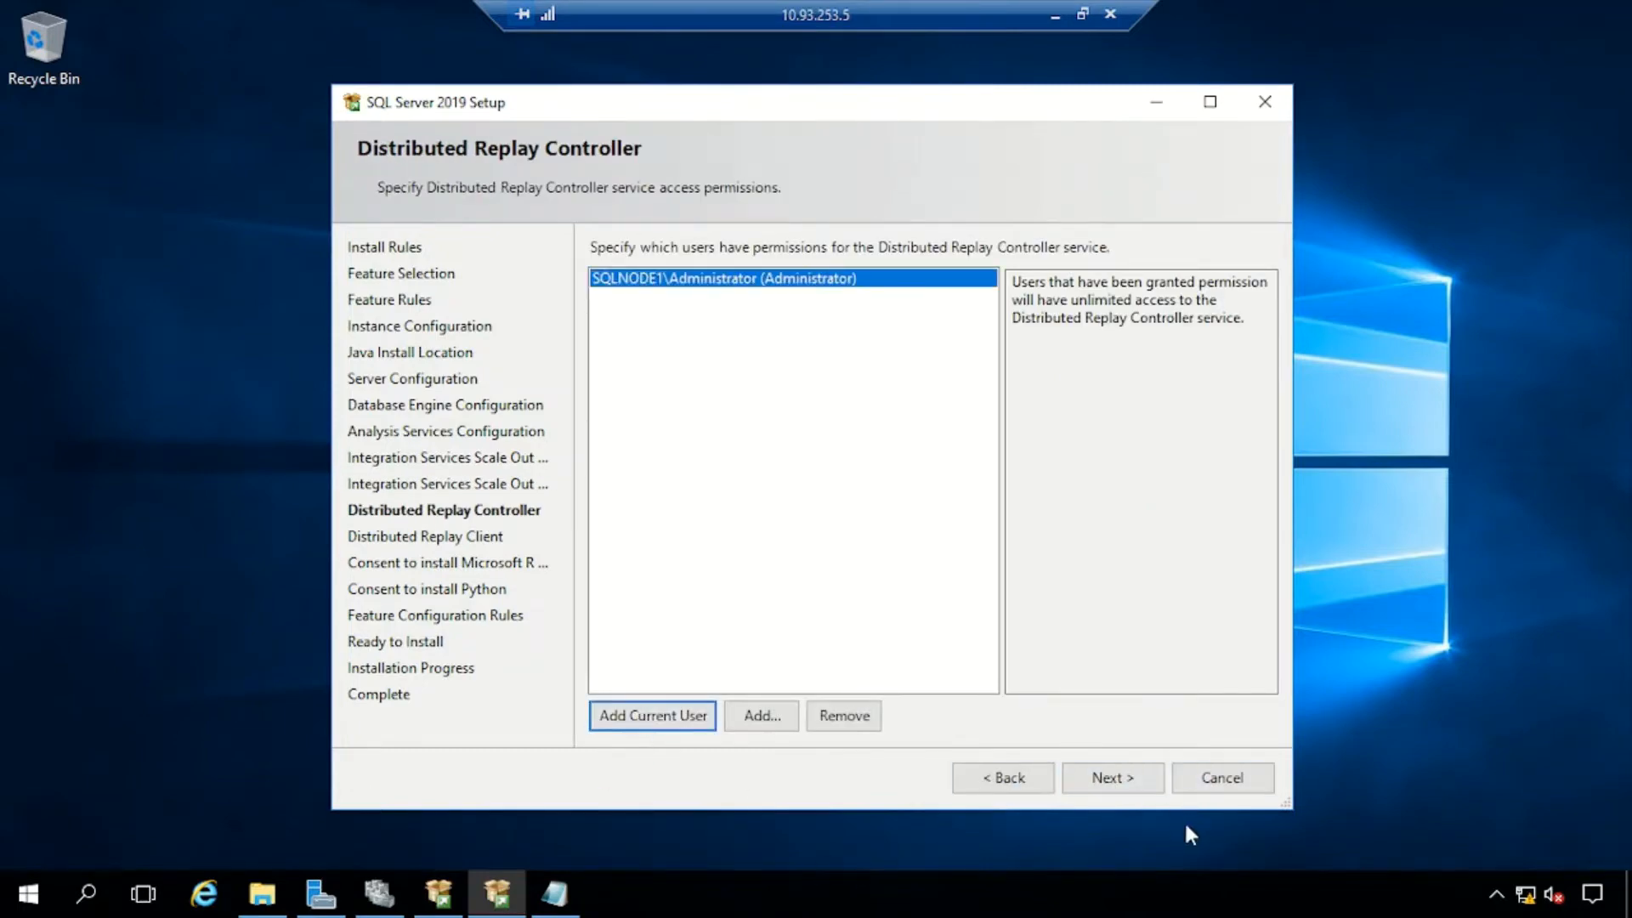
pyautogui.click(1113, 779)
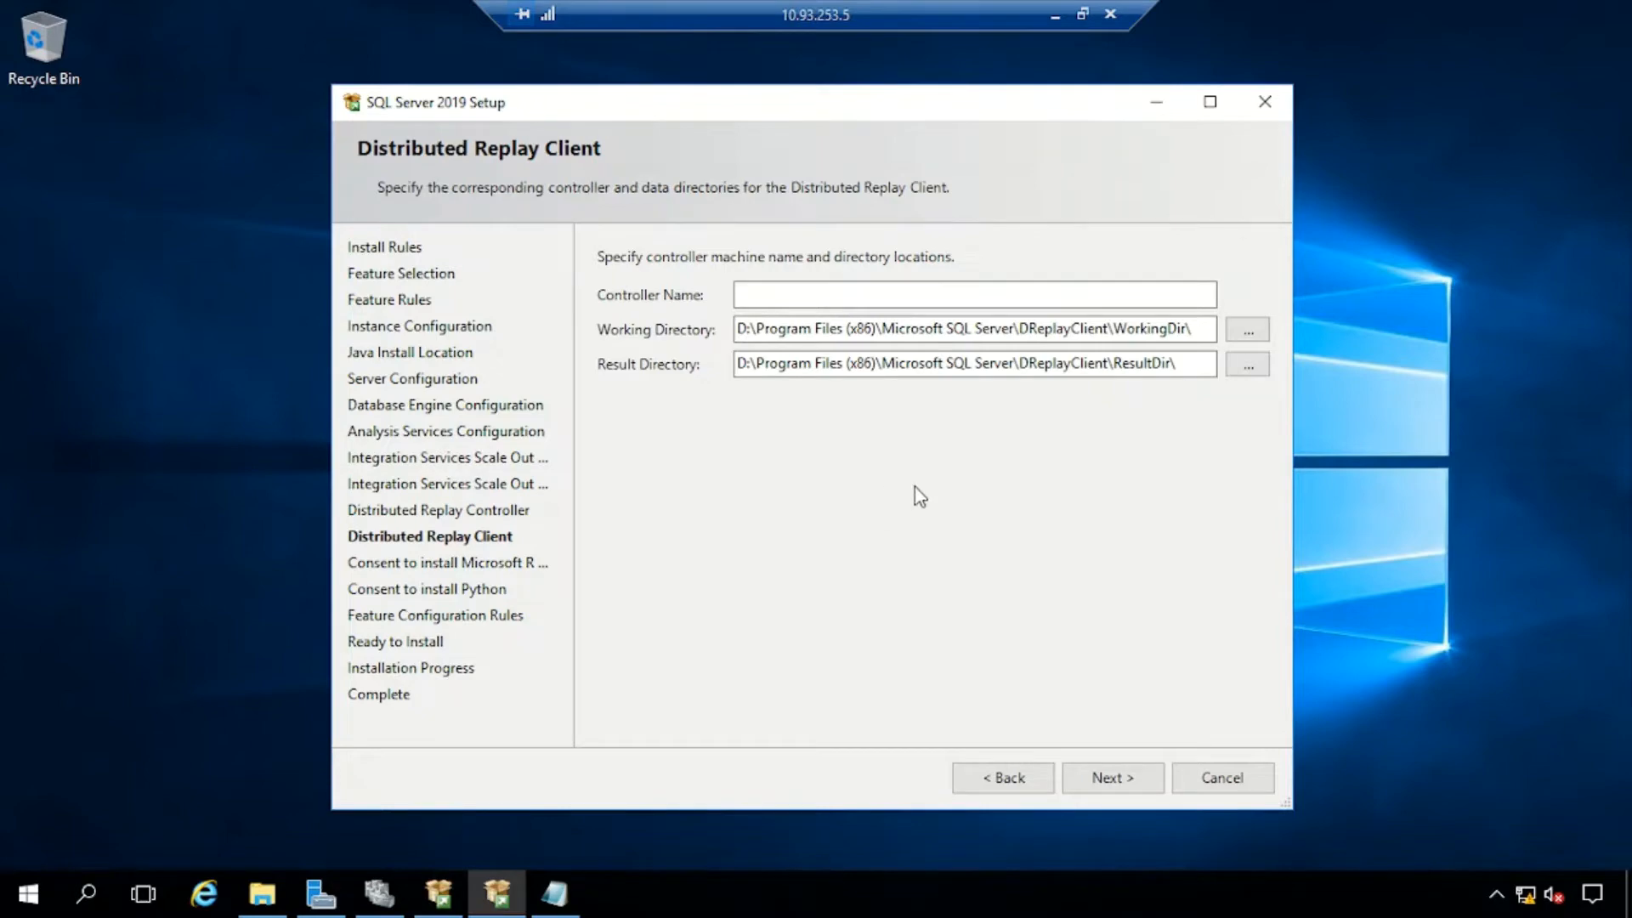
pyautogui.click(1096, 781)
pyautogui.click(666, 699)
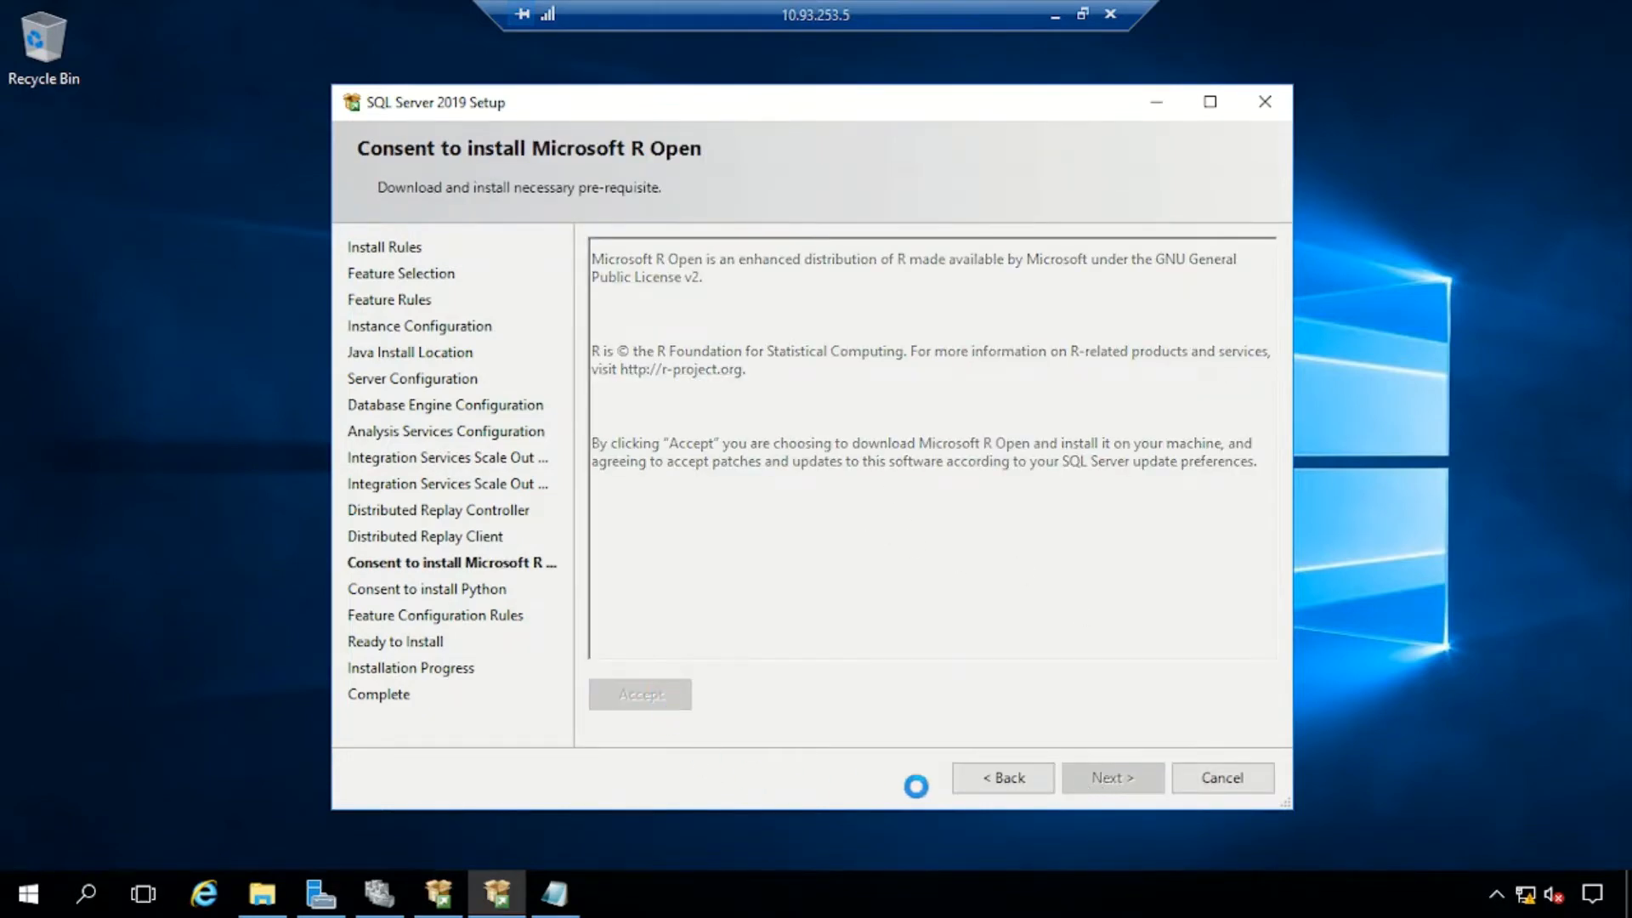
pyautogui.click(1054, 14)
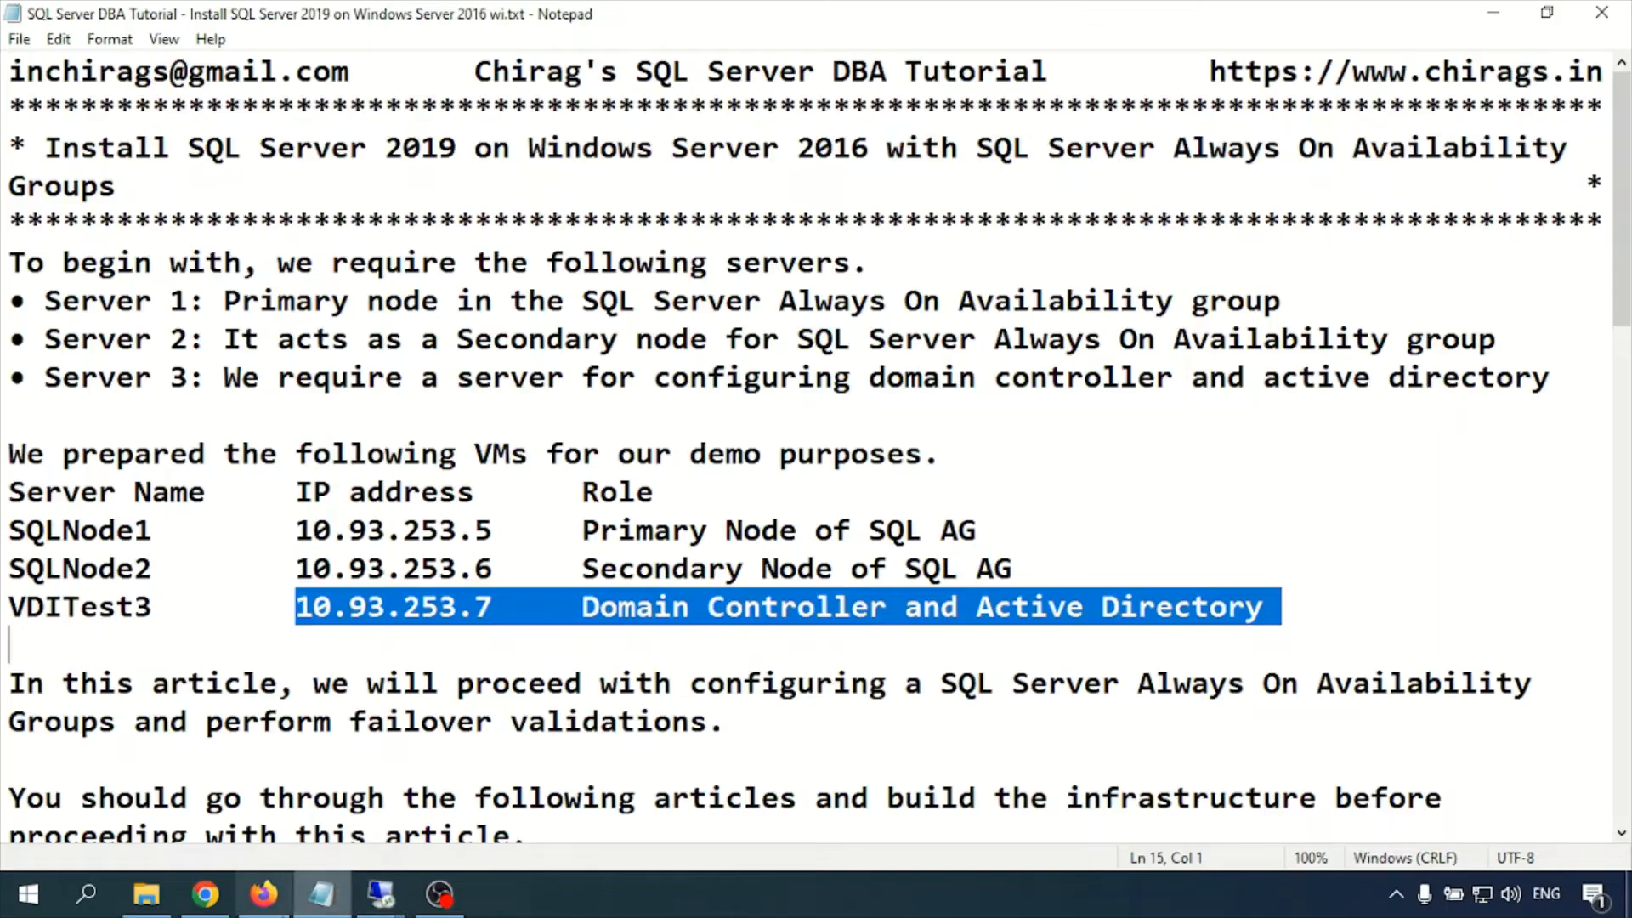
# On SQLNode2, pass Distributed Replay Client, accept the Microsoft R Open download, then return to SQLNode1.
pyautogui.moveTo(380, 893)
pyautogui.click(595, 808)
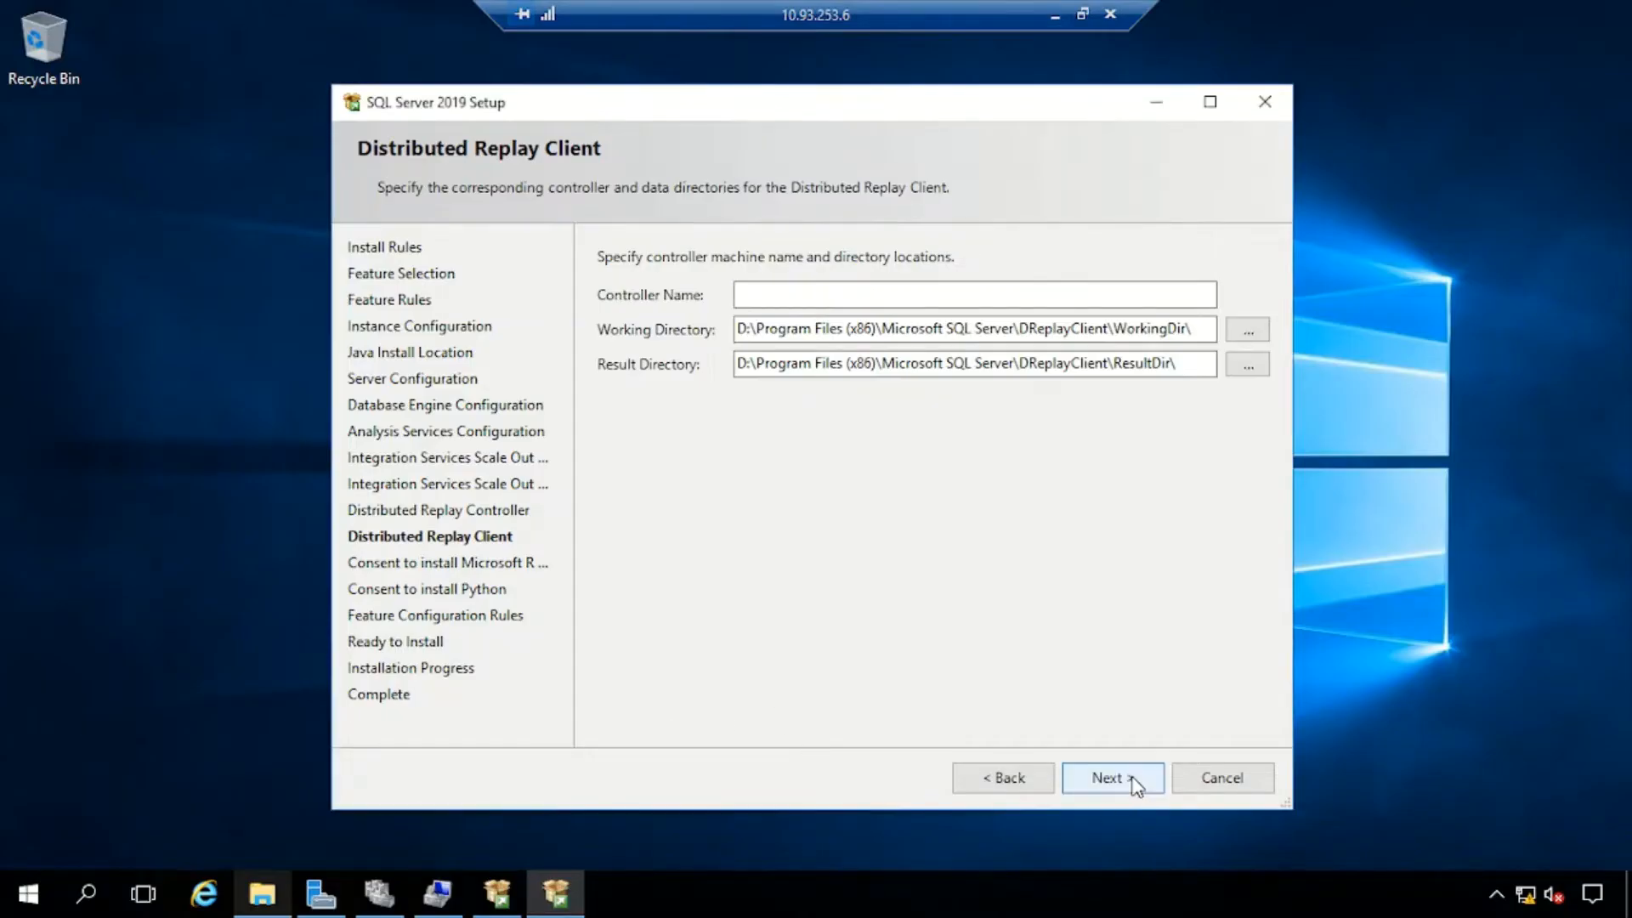
pyautogui.click(1105, 779)
pyautogui.click(636, 695)
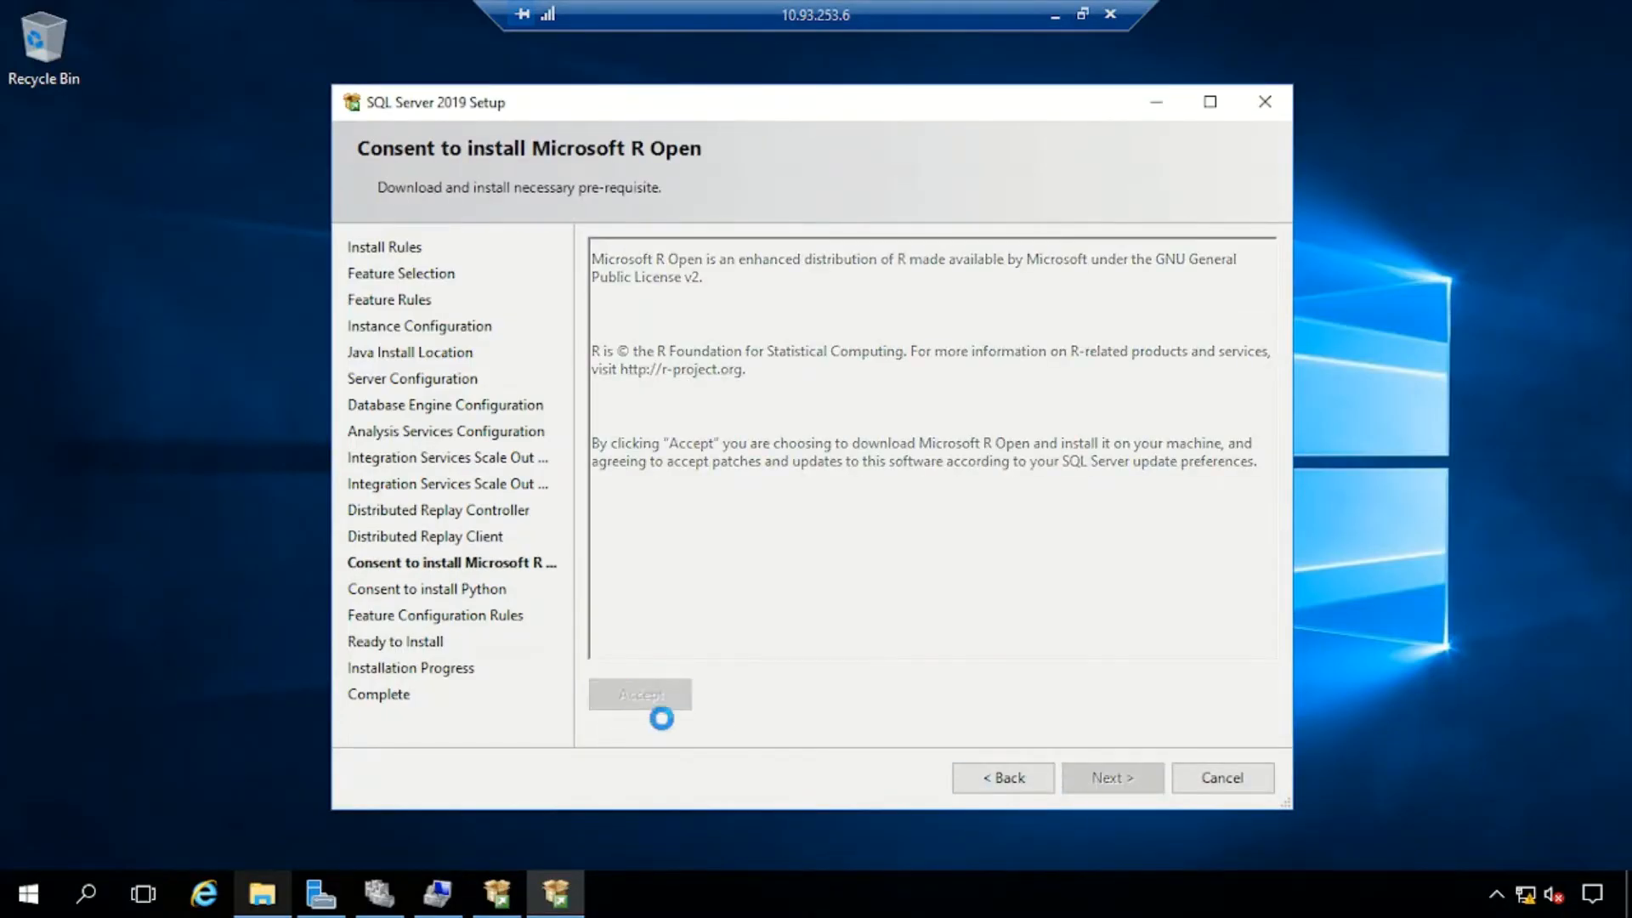
pyautogui.click(1054, 15)
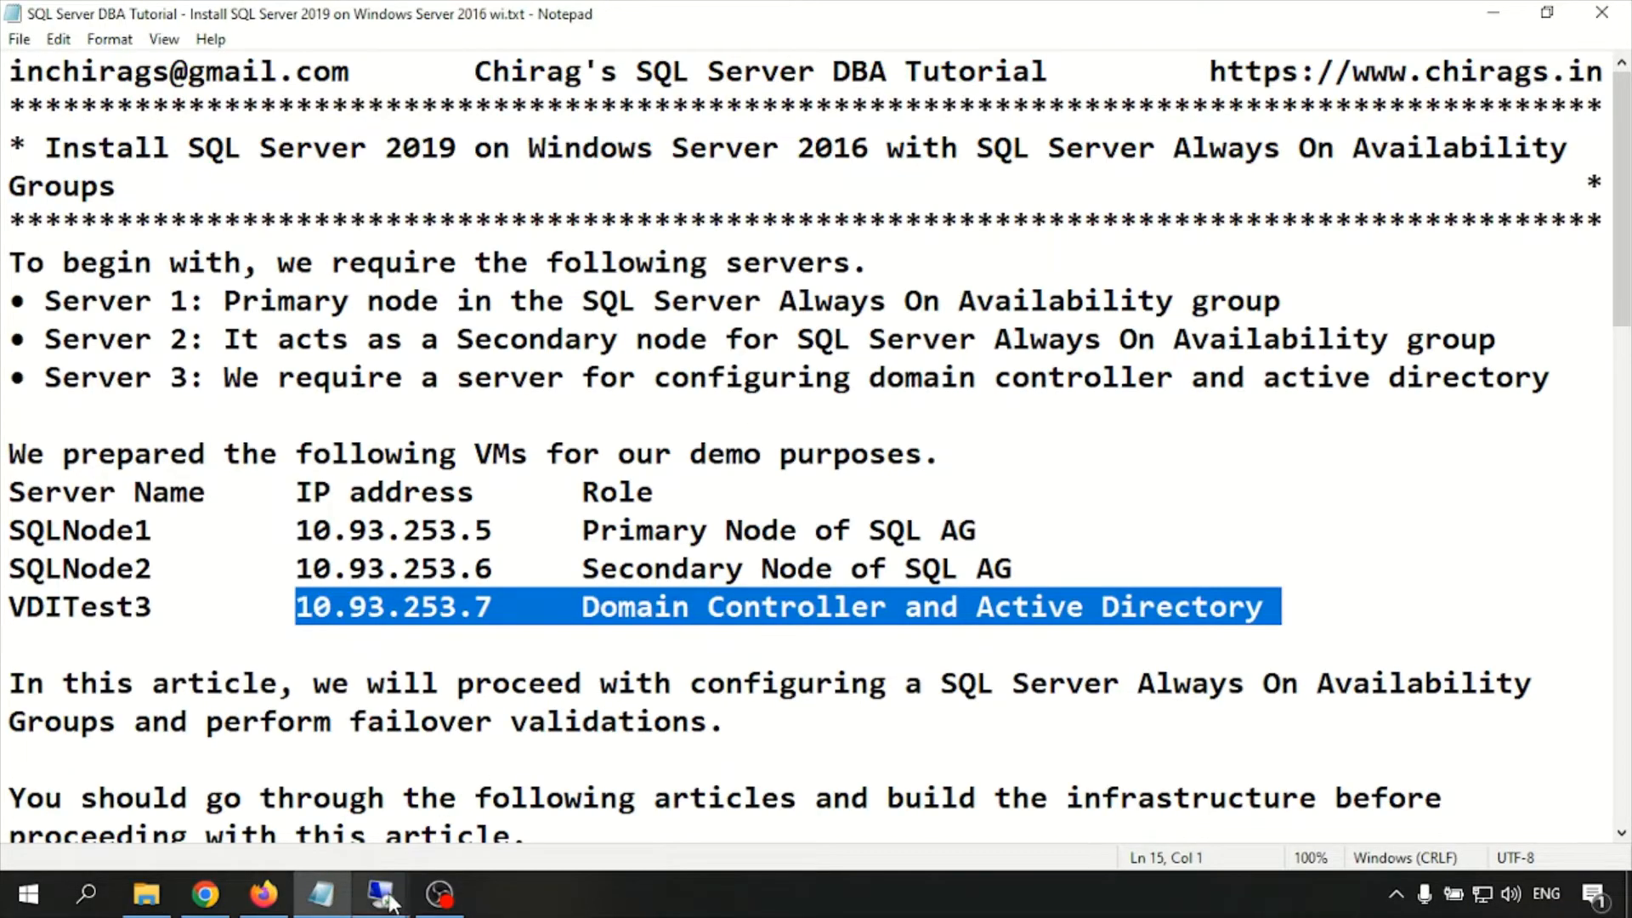
pyautogui.moveTo(388, 899)
pyautogui.click(170, 790)
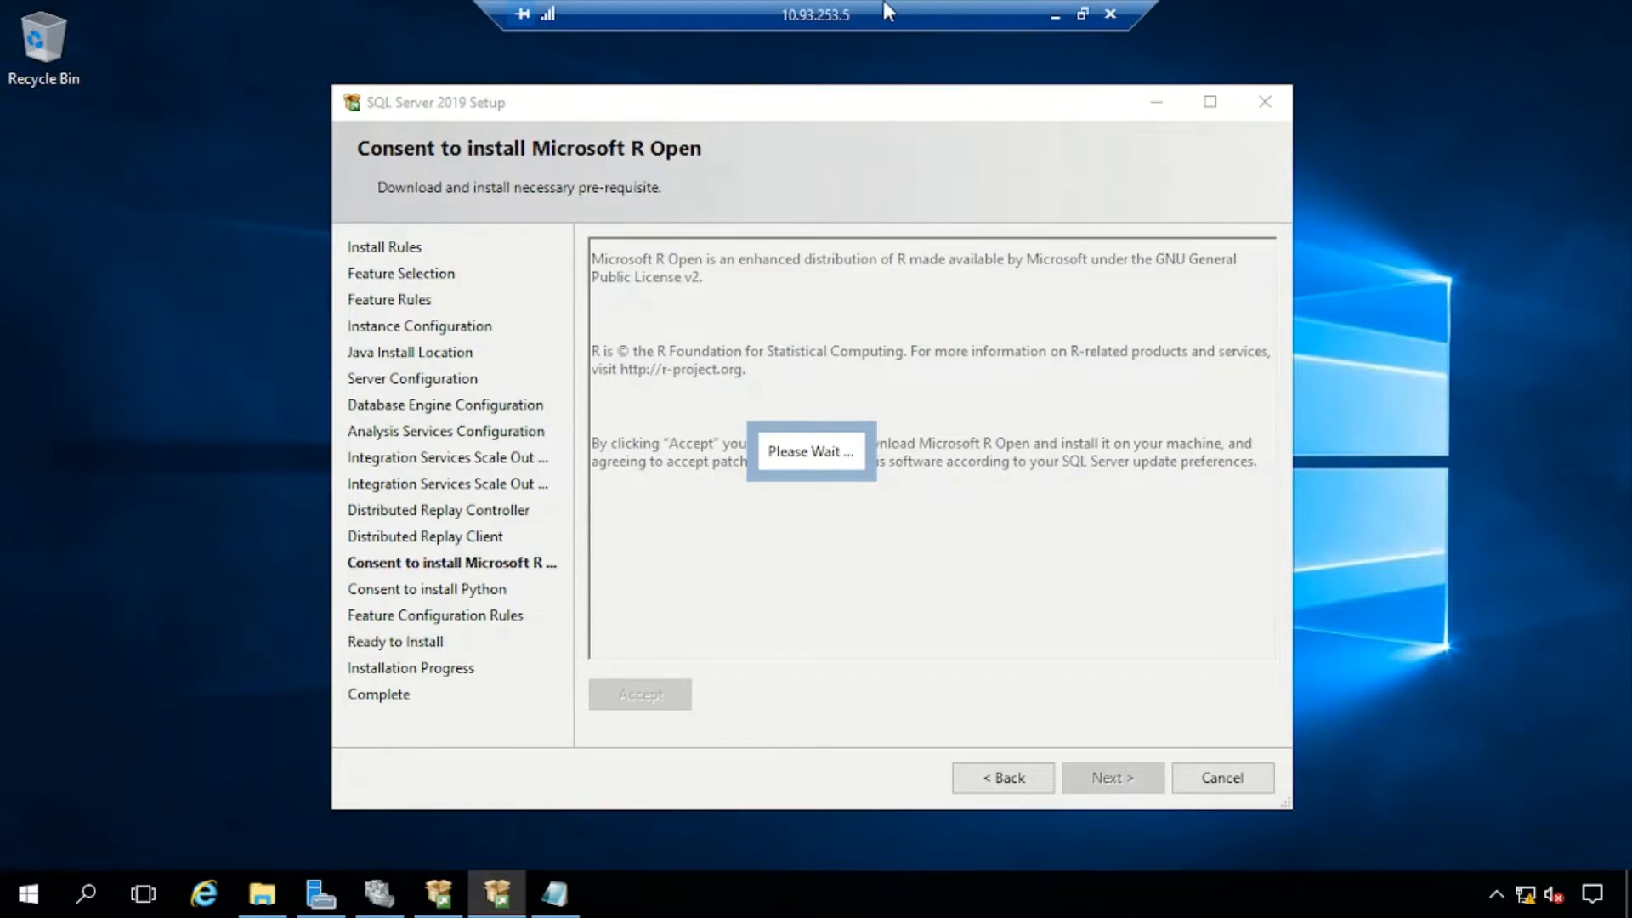
pyautogui.click(1055, 15)
pyautogui.click(381, 894)
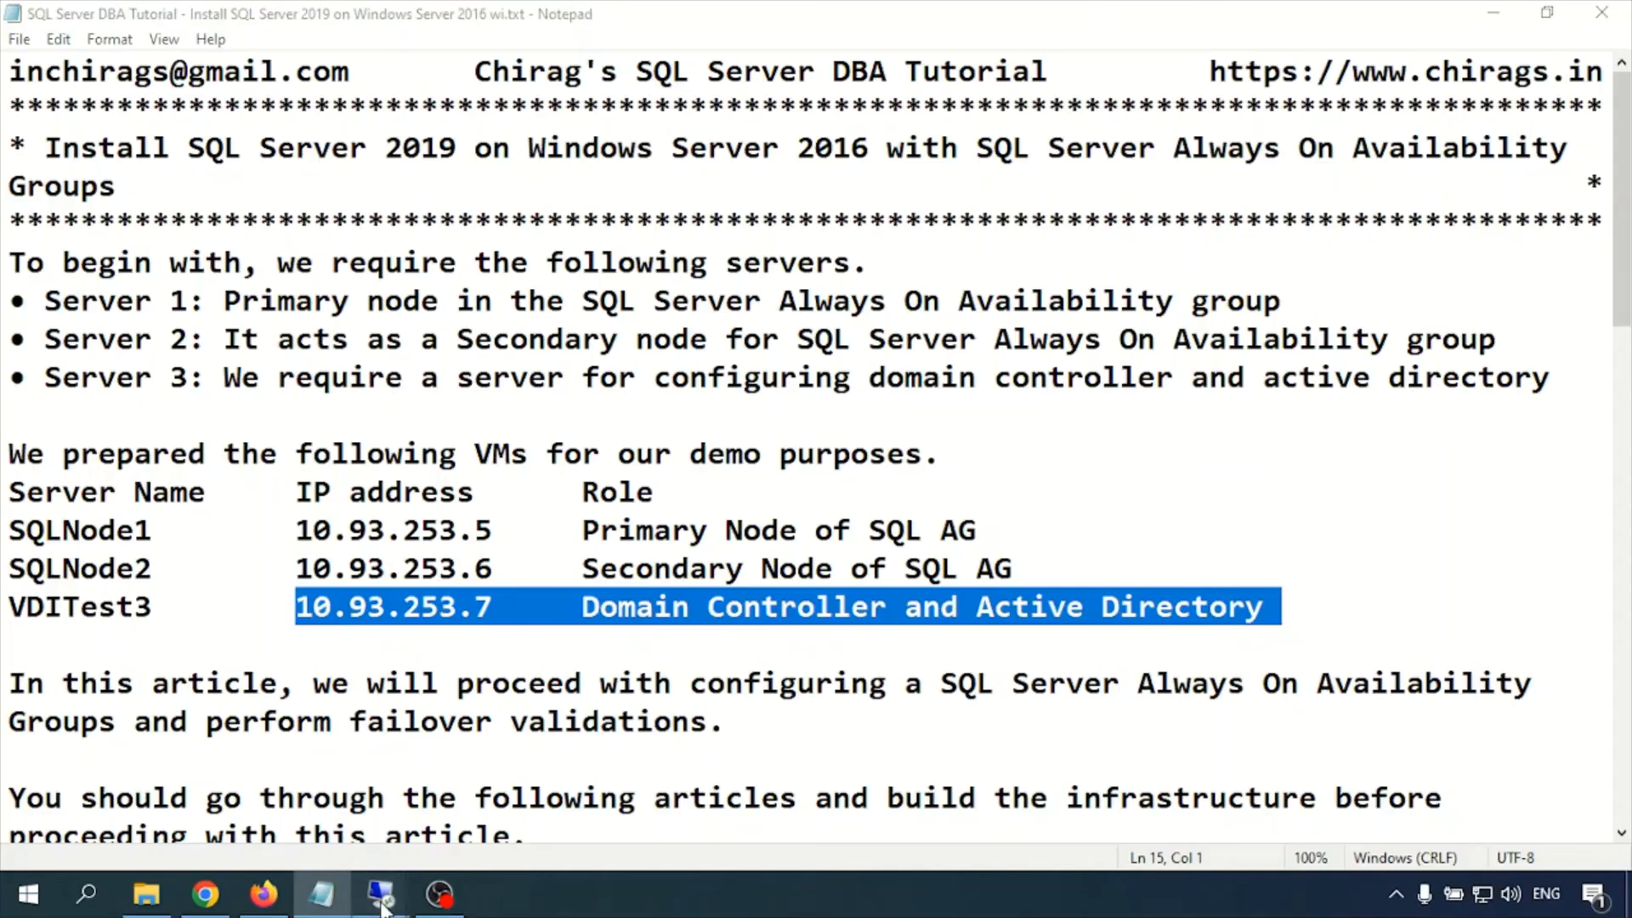
pyautogui.click(398, 770)
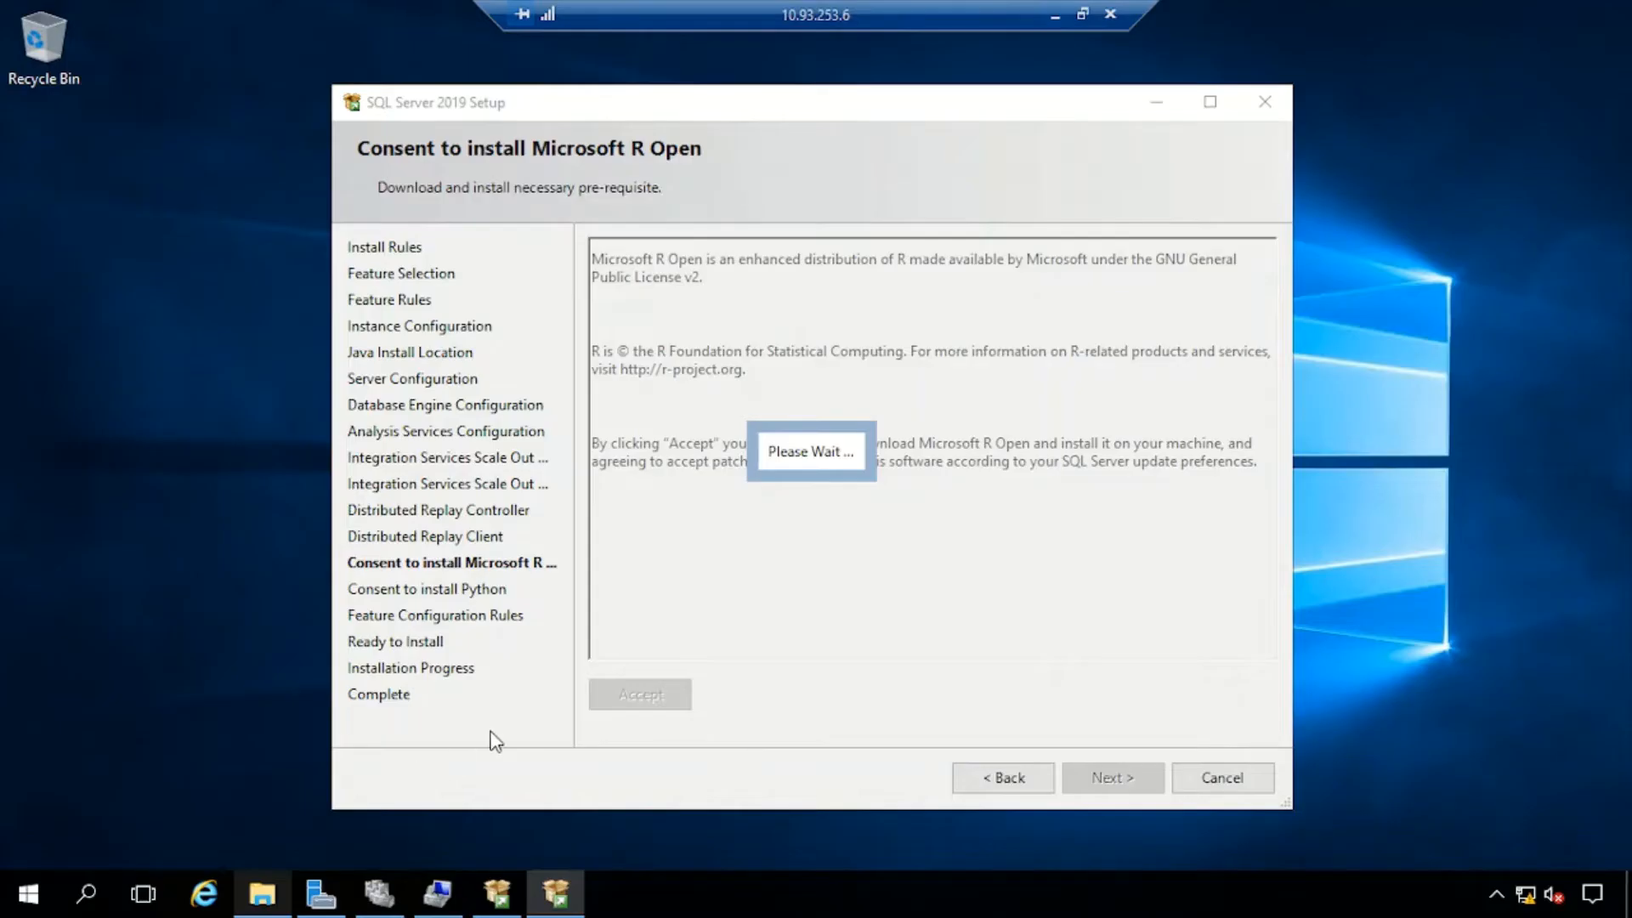
pyautogui.click(1055, 14)
pyautogui.click(381, 894)
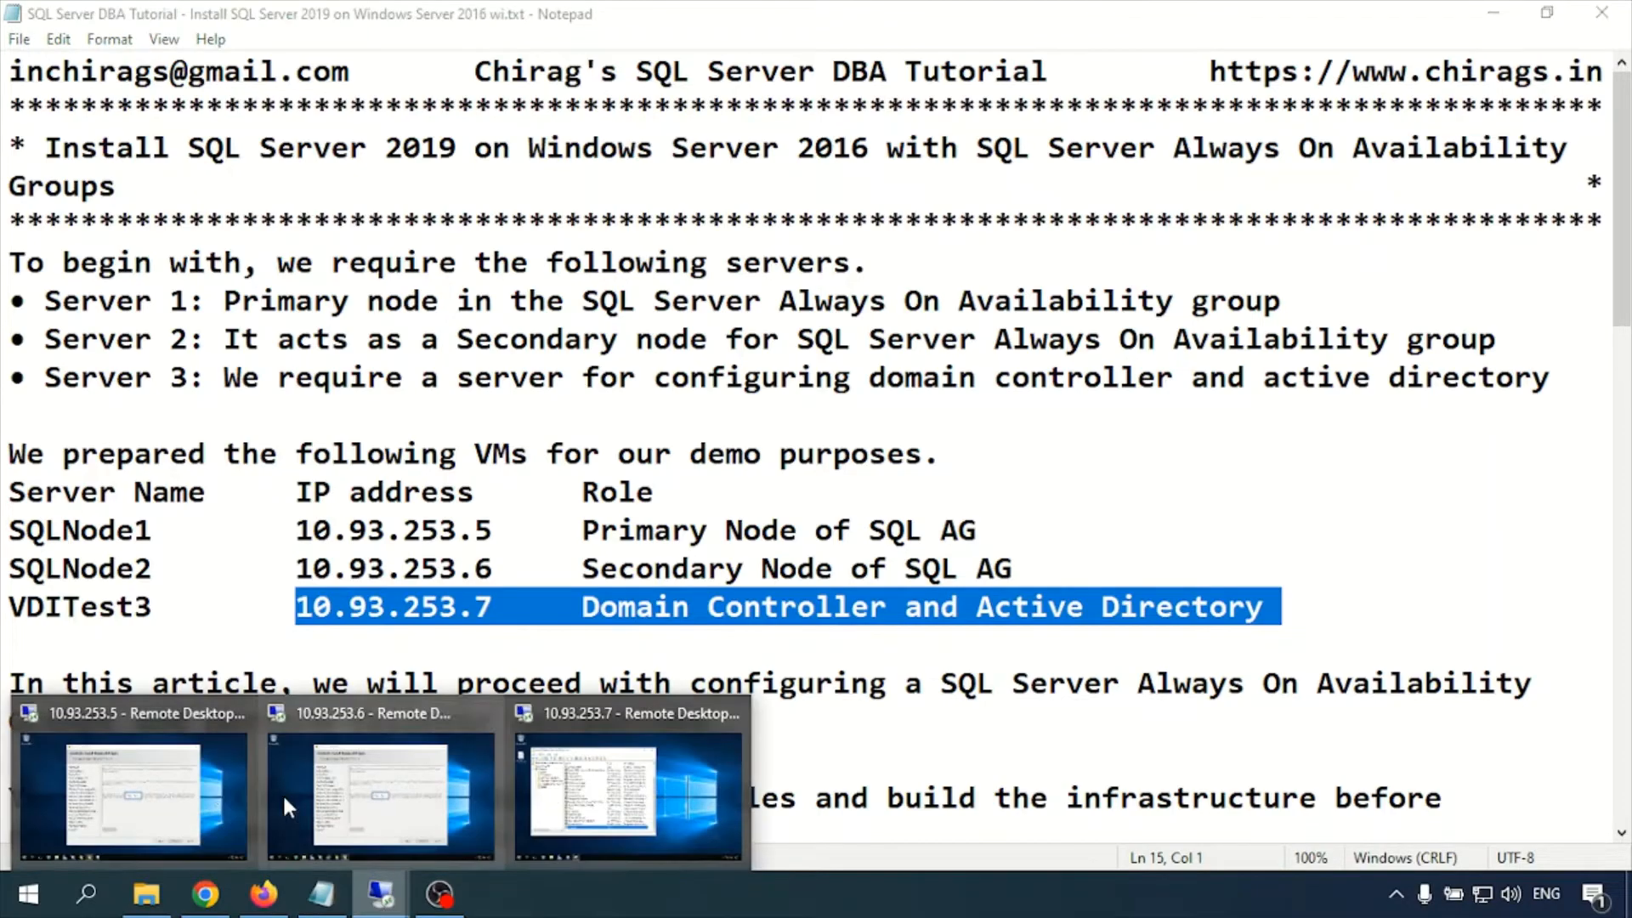
pyautogui.click(163, 795)
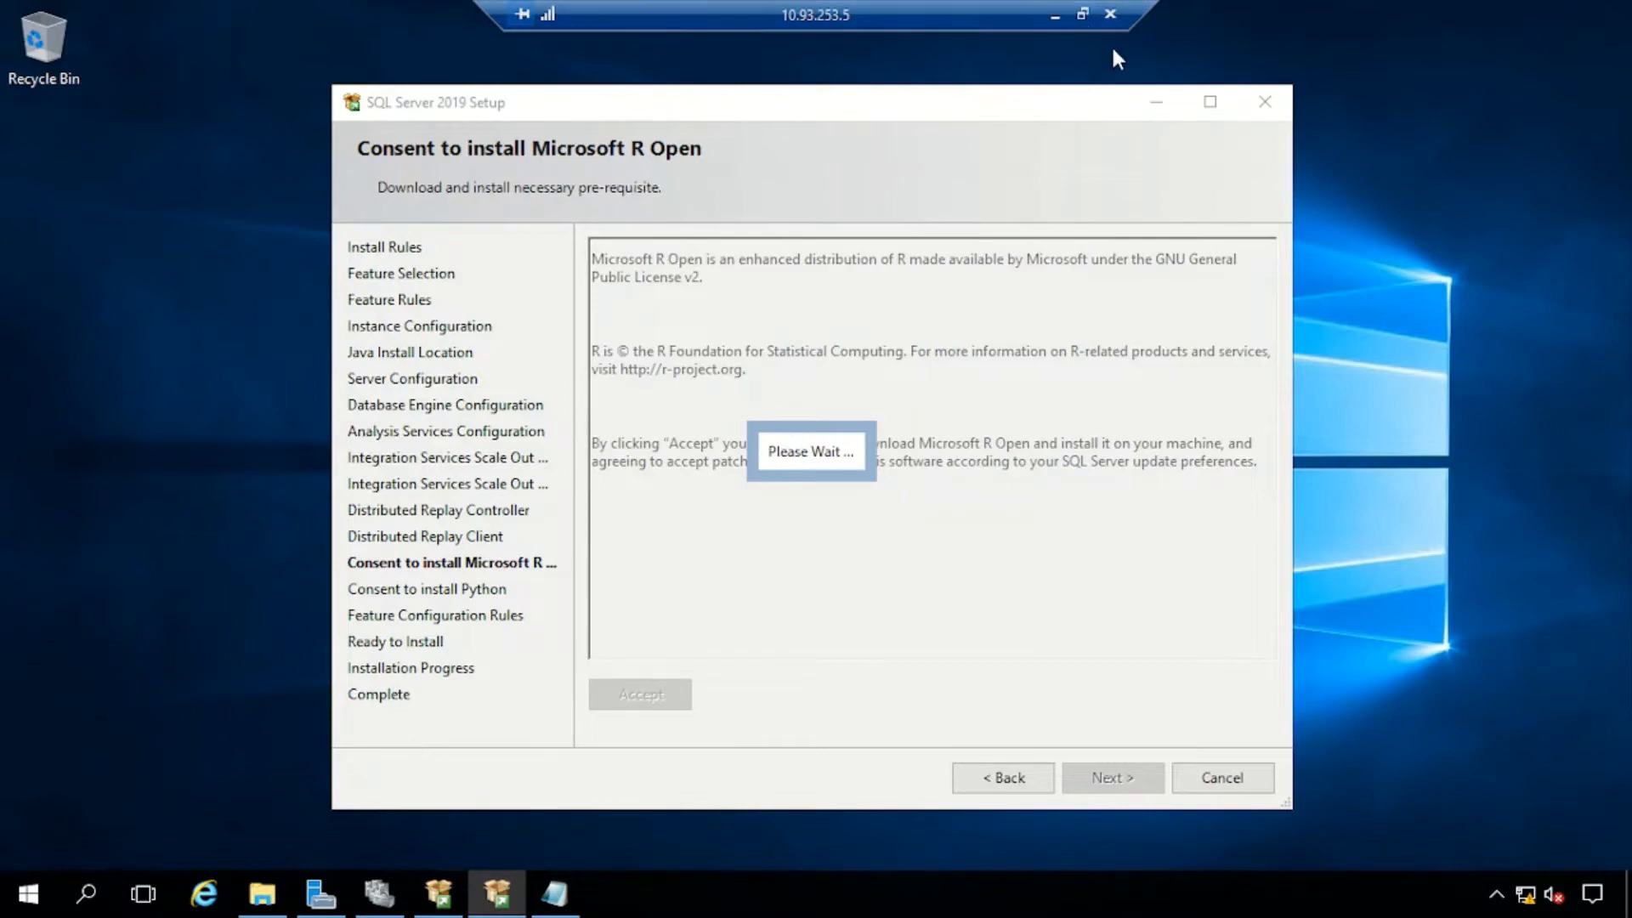
# Check whether the R Open consent page has loaded on SQLNode2 and SQLNode1.
pyautogui.click(1053, 14)
pyautogui.click(819, 480)
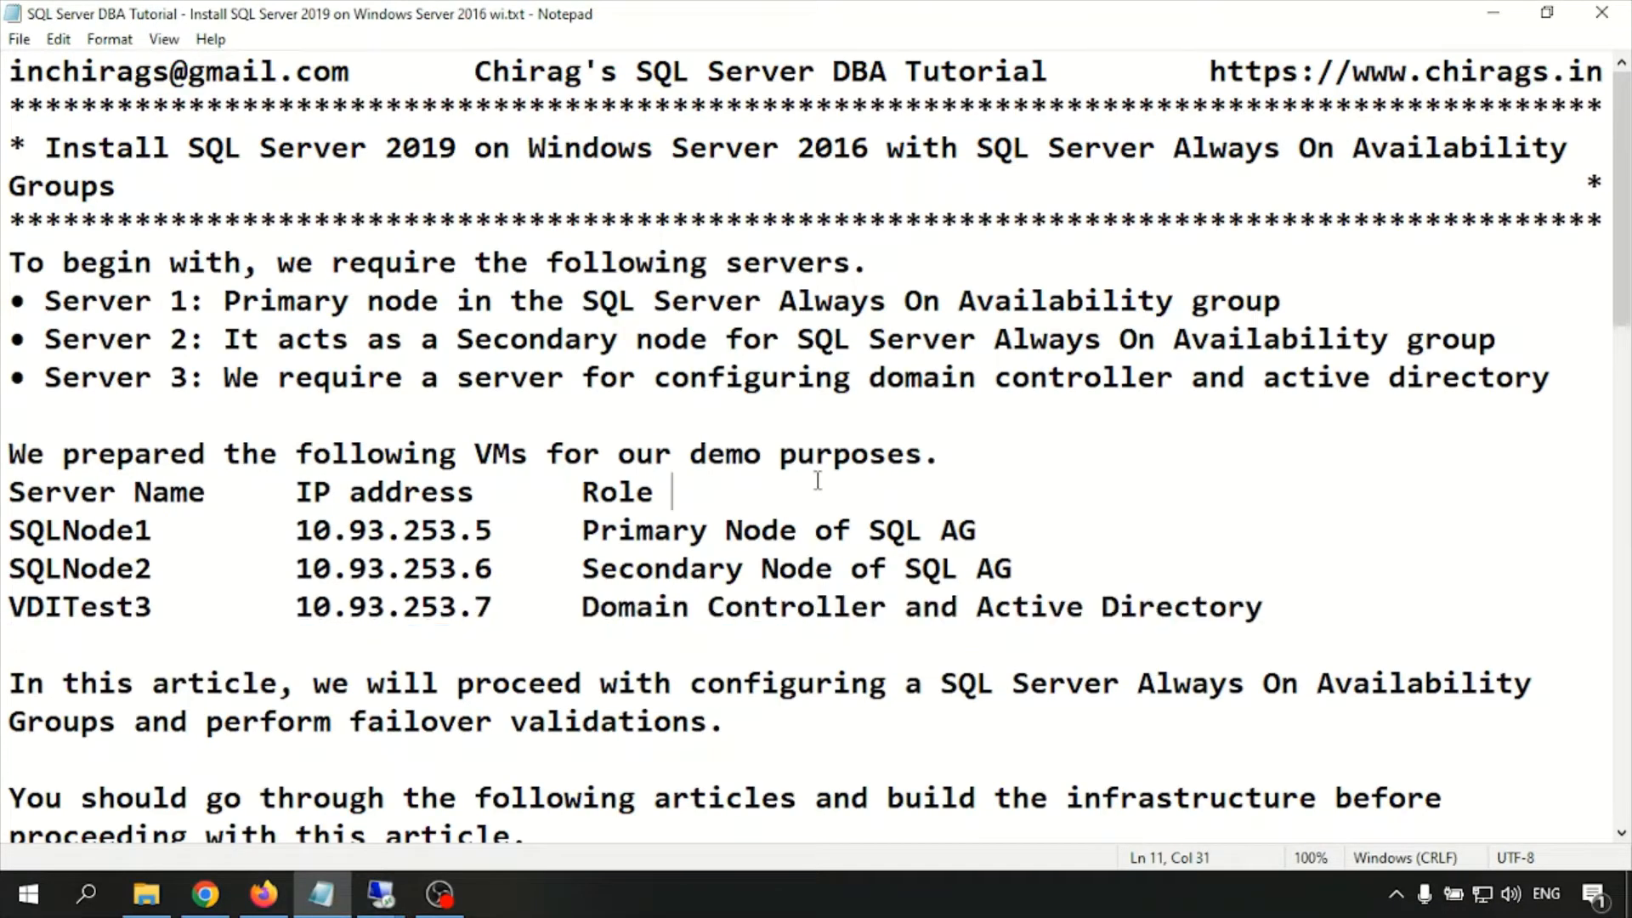
pyautogui.moveTo(380, 892)
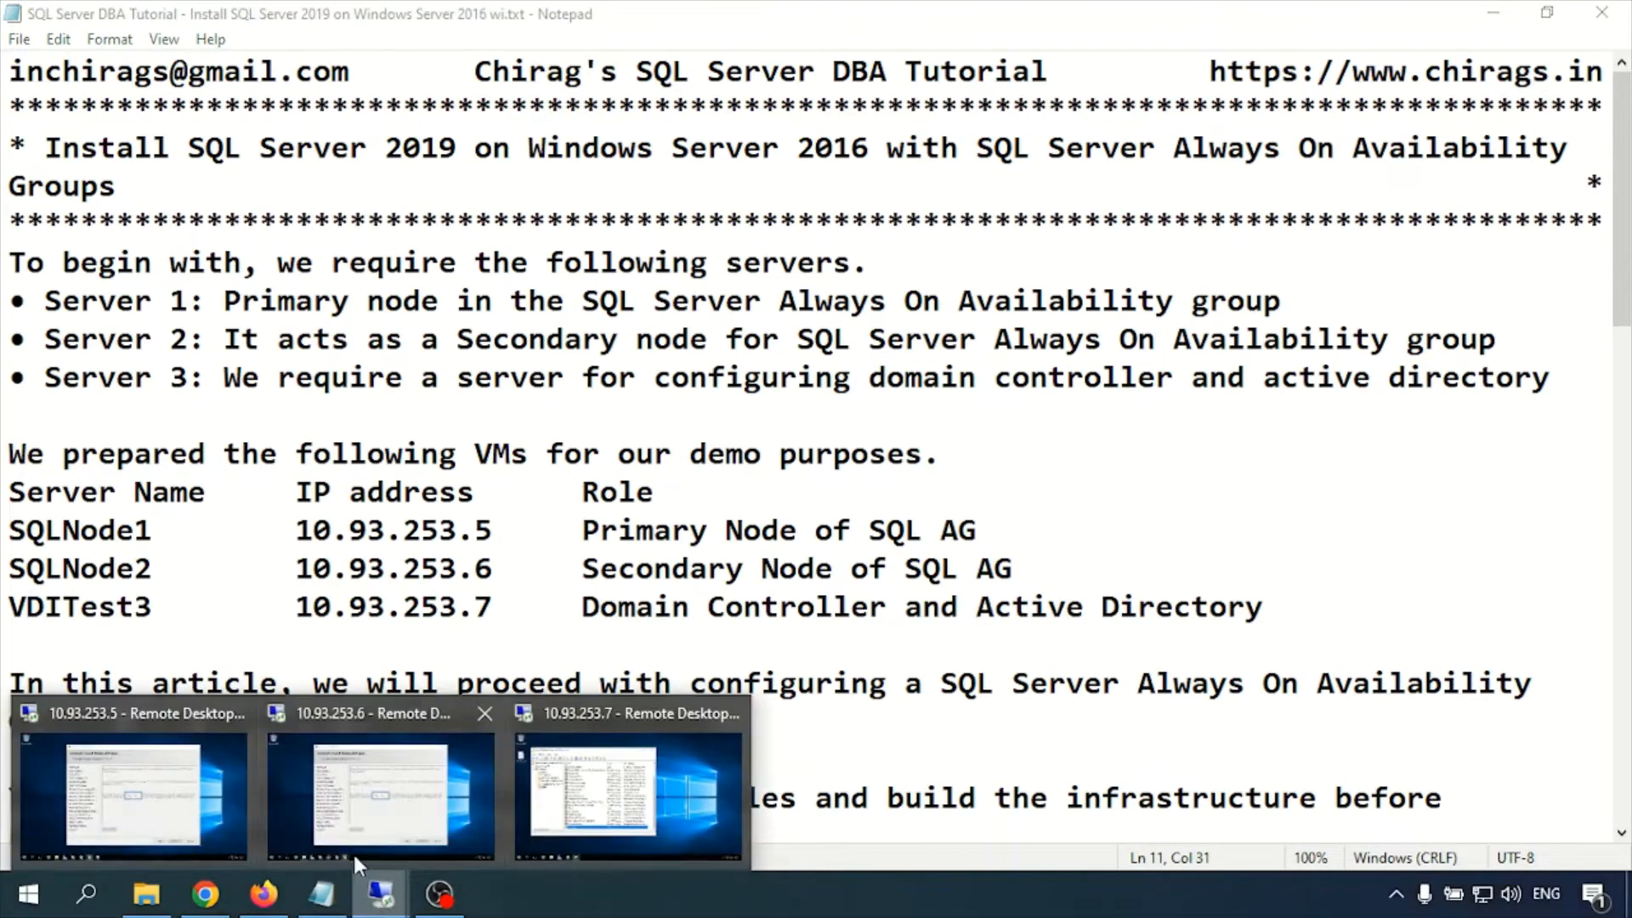
pyautogui.click(404, 797)
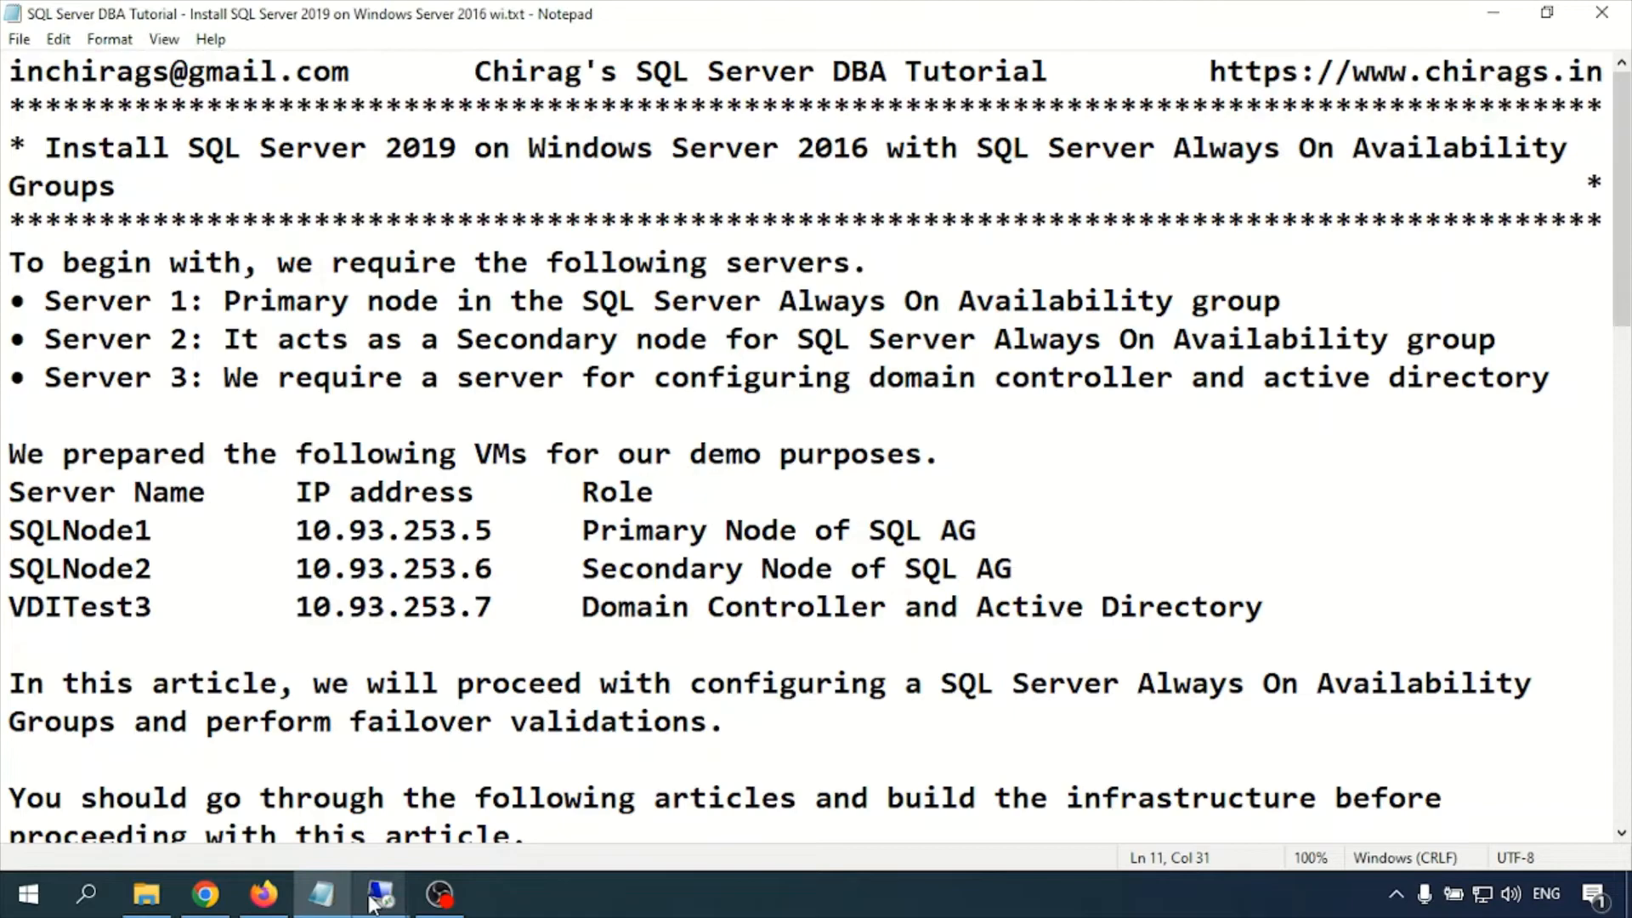
pyautogui.click(374, 899)
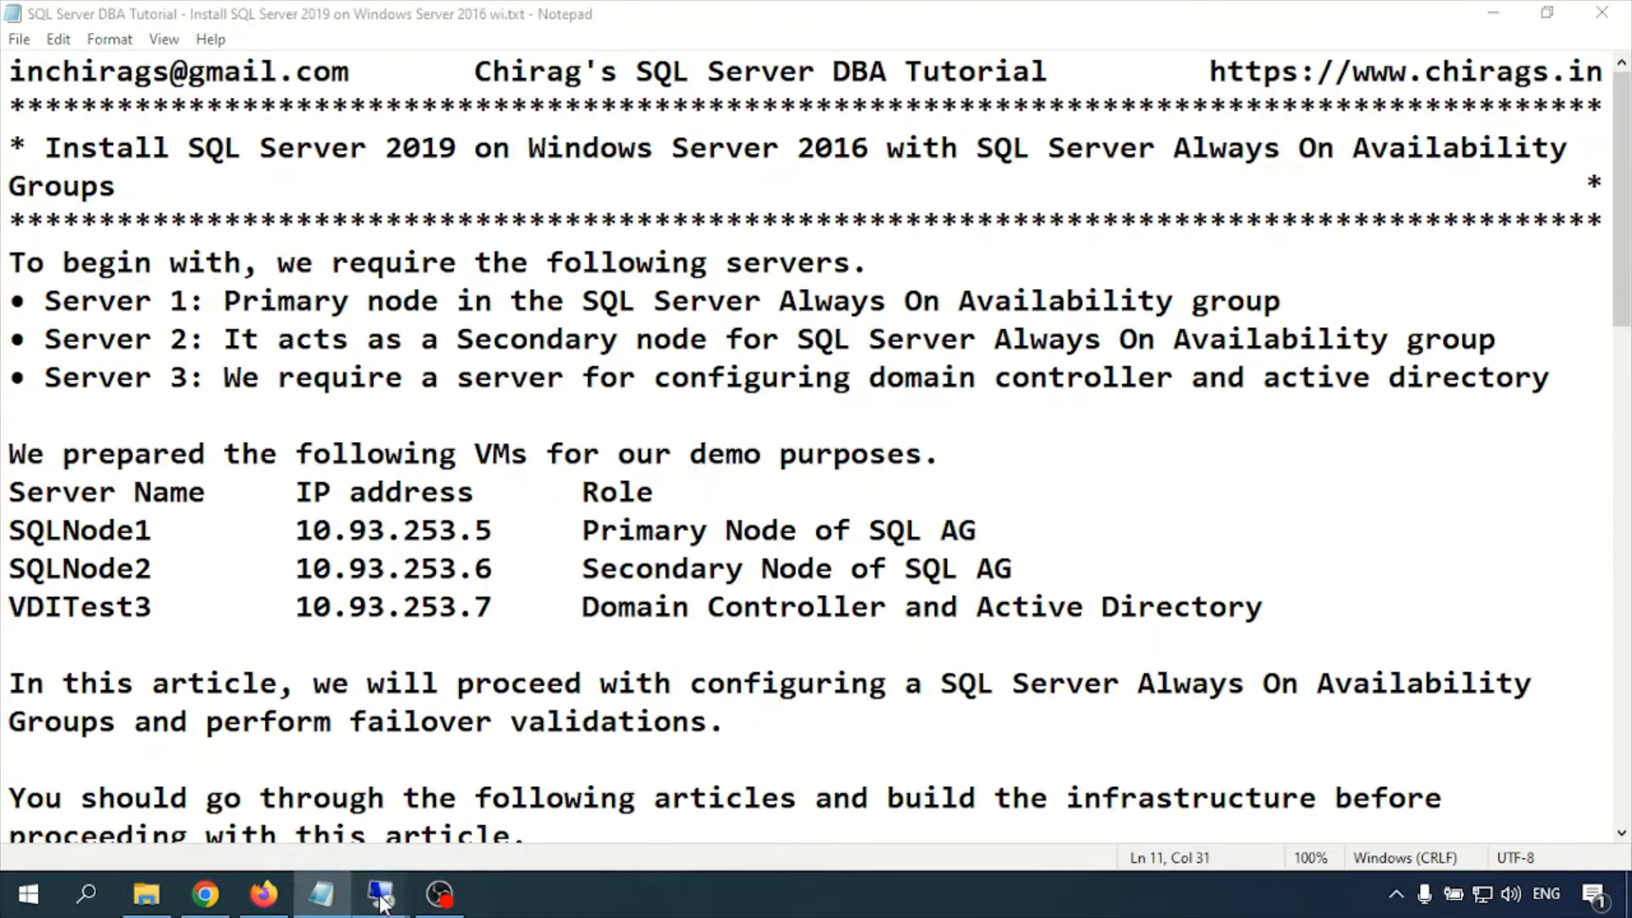
pyautogui.click(208, 774)
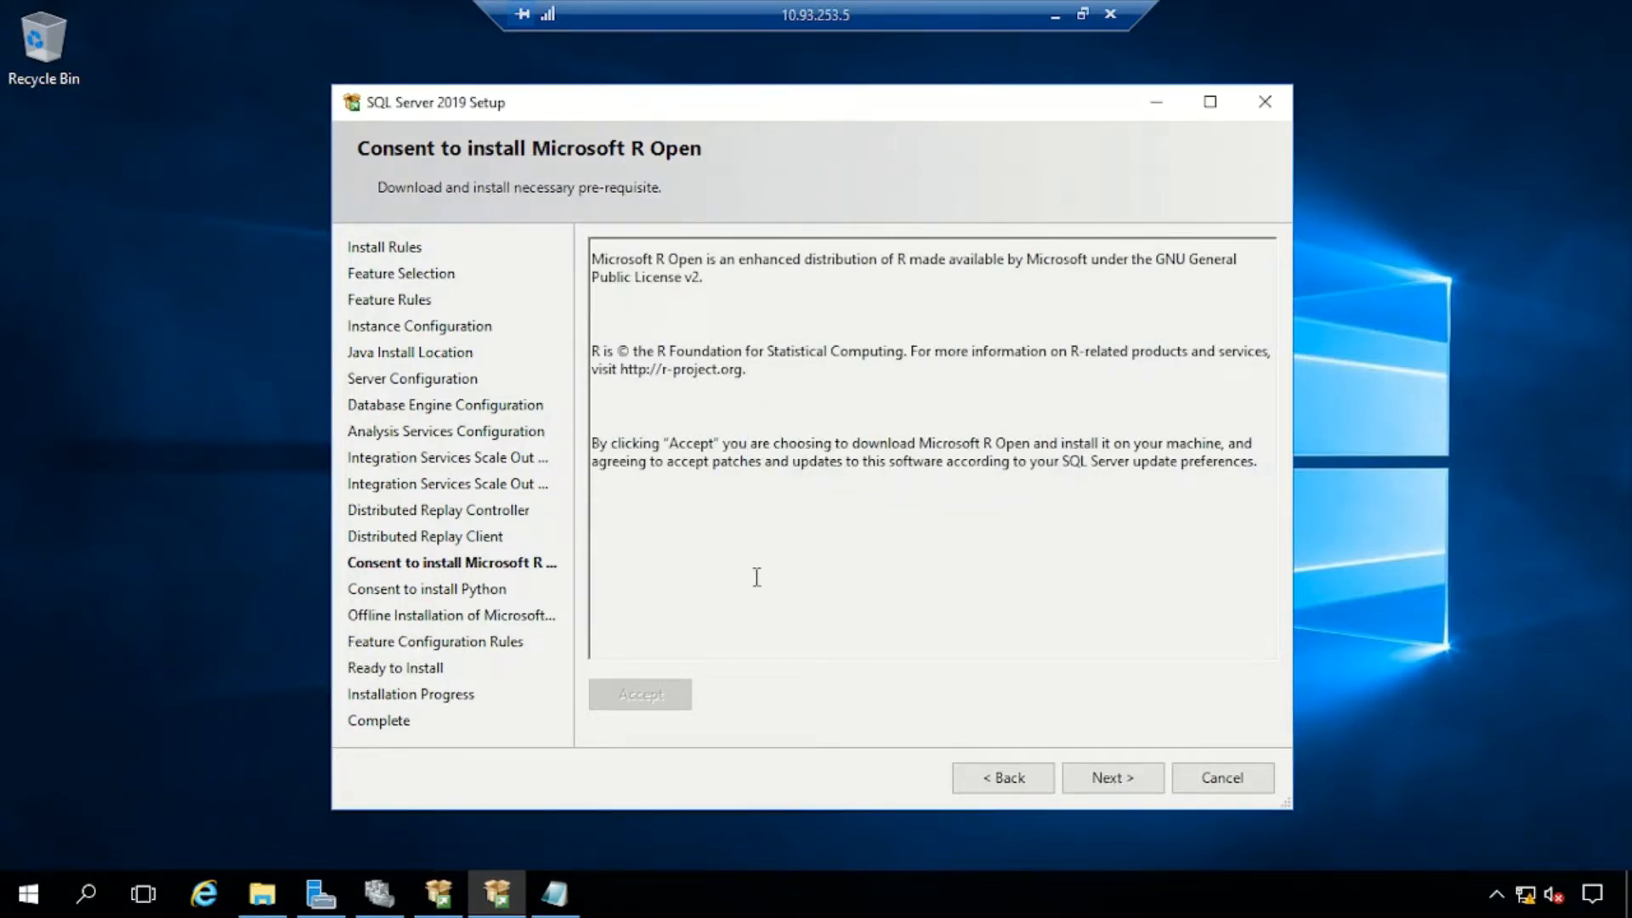
# Continue SQLNode1's setup past the Microsoft R Open consent, then check on SQLNode2.
pyautogui.click(1102, 777)
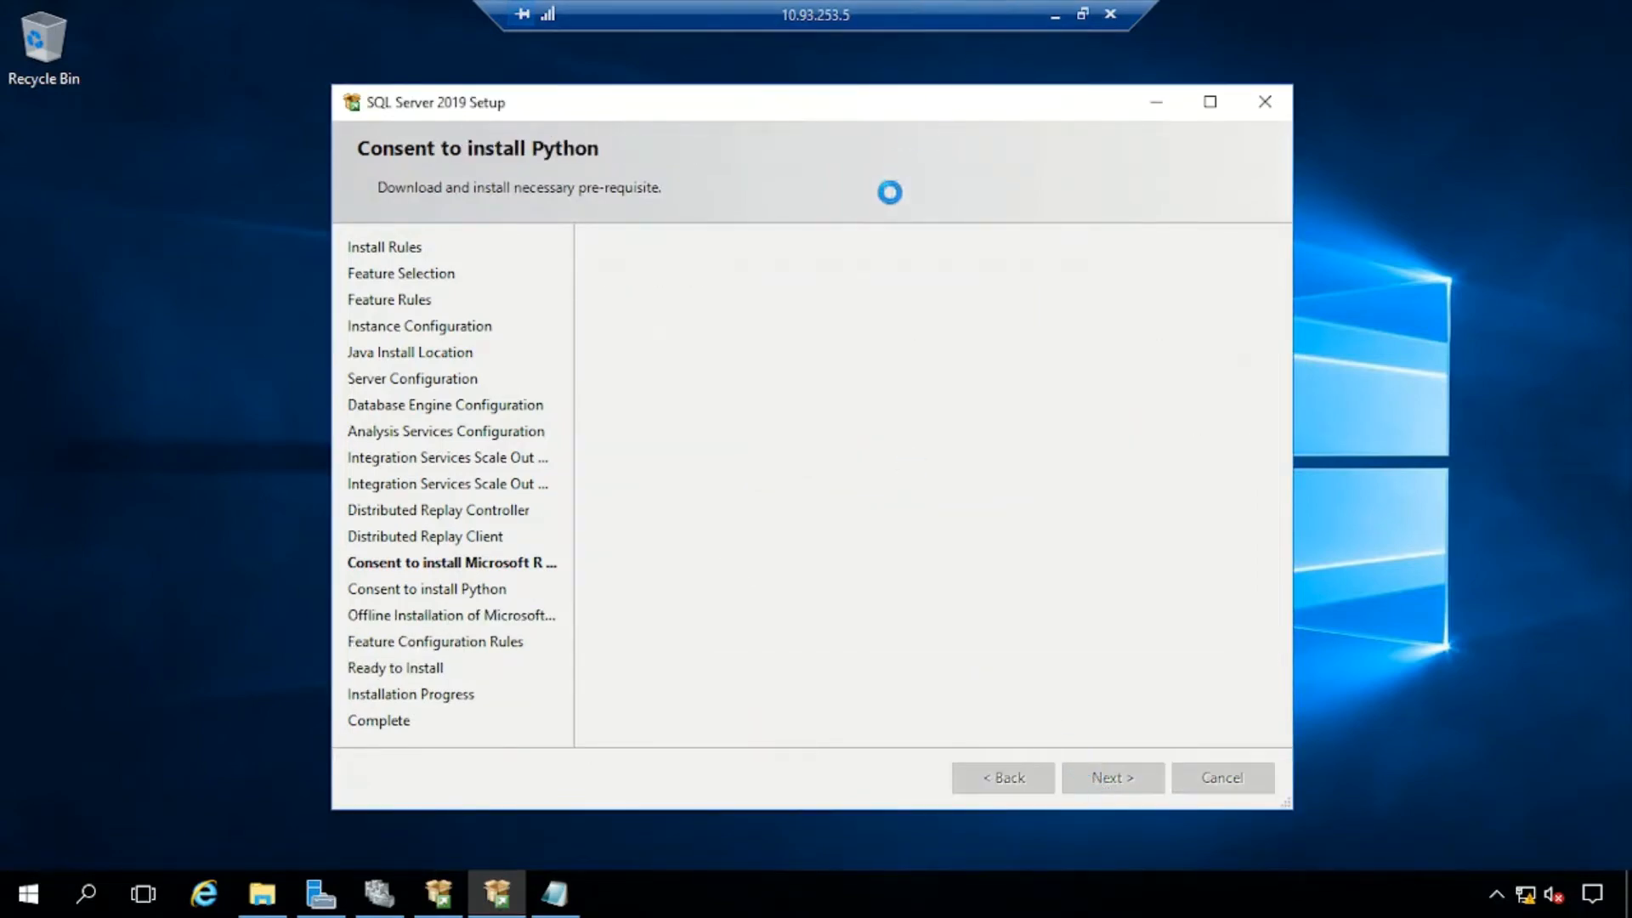
pyautogui.click(1054, 16)
pyautogui.moveTo(387, 908)
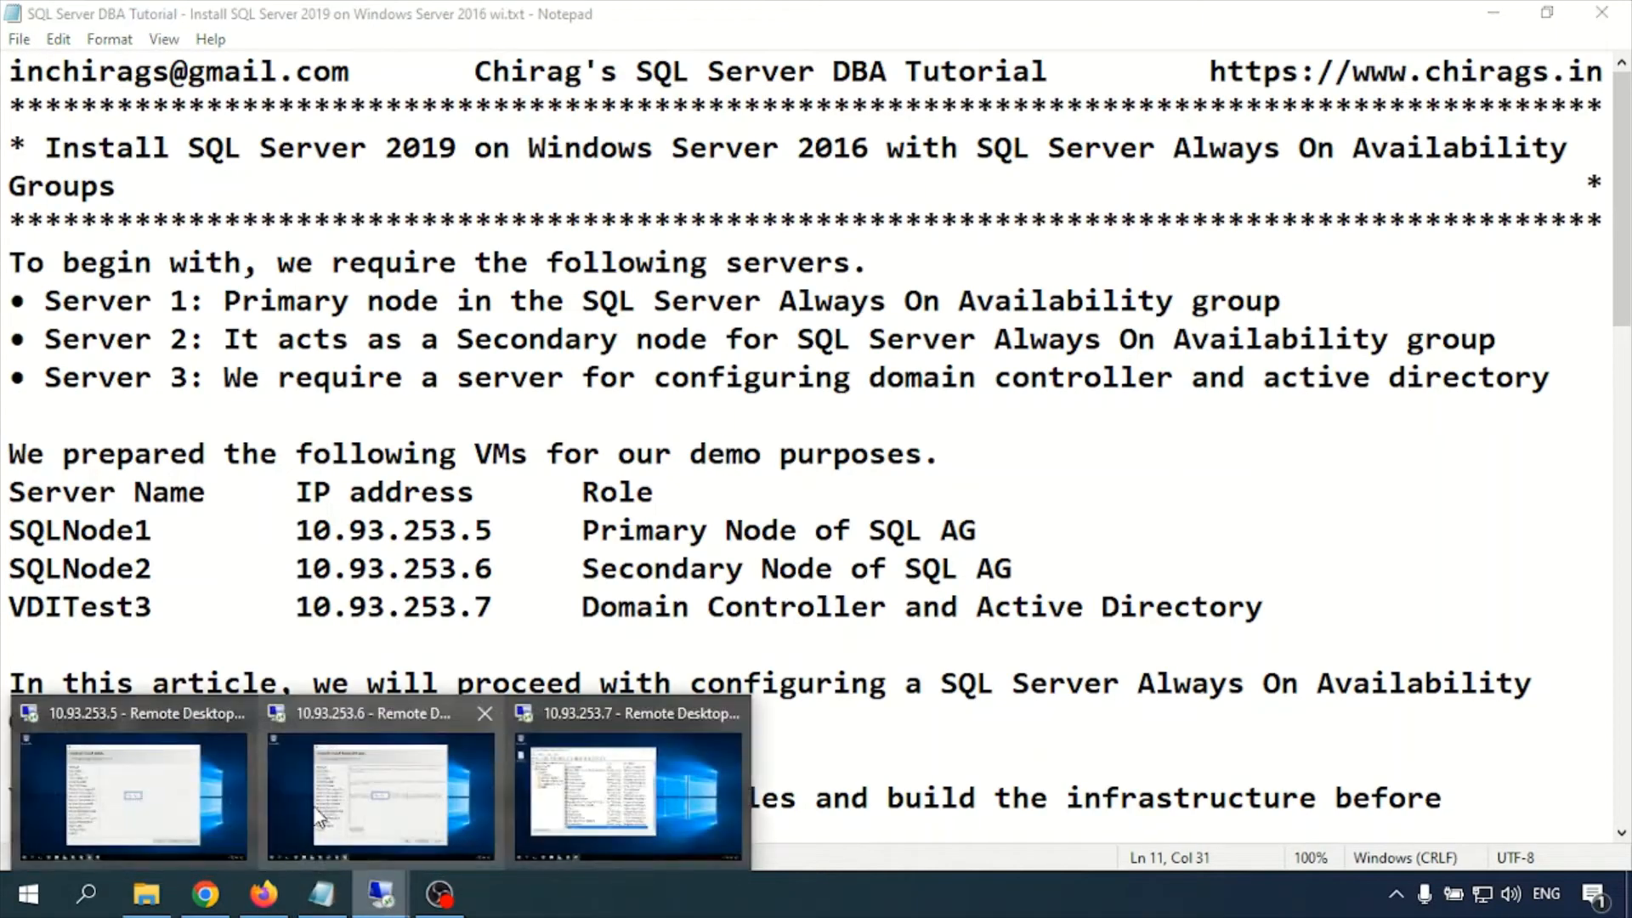
pyautogui.click(634, 754)
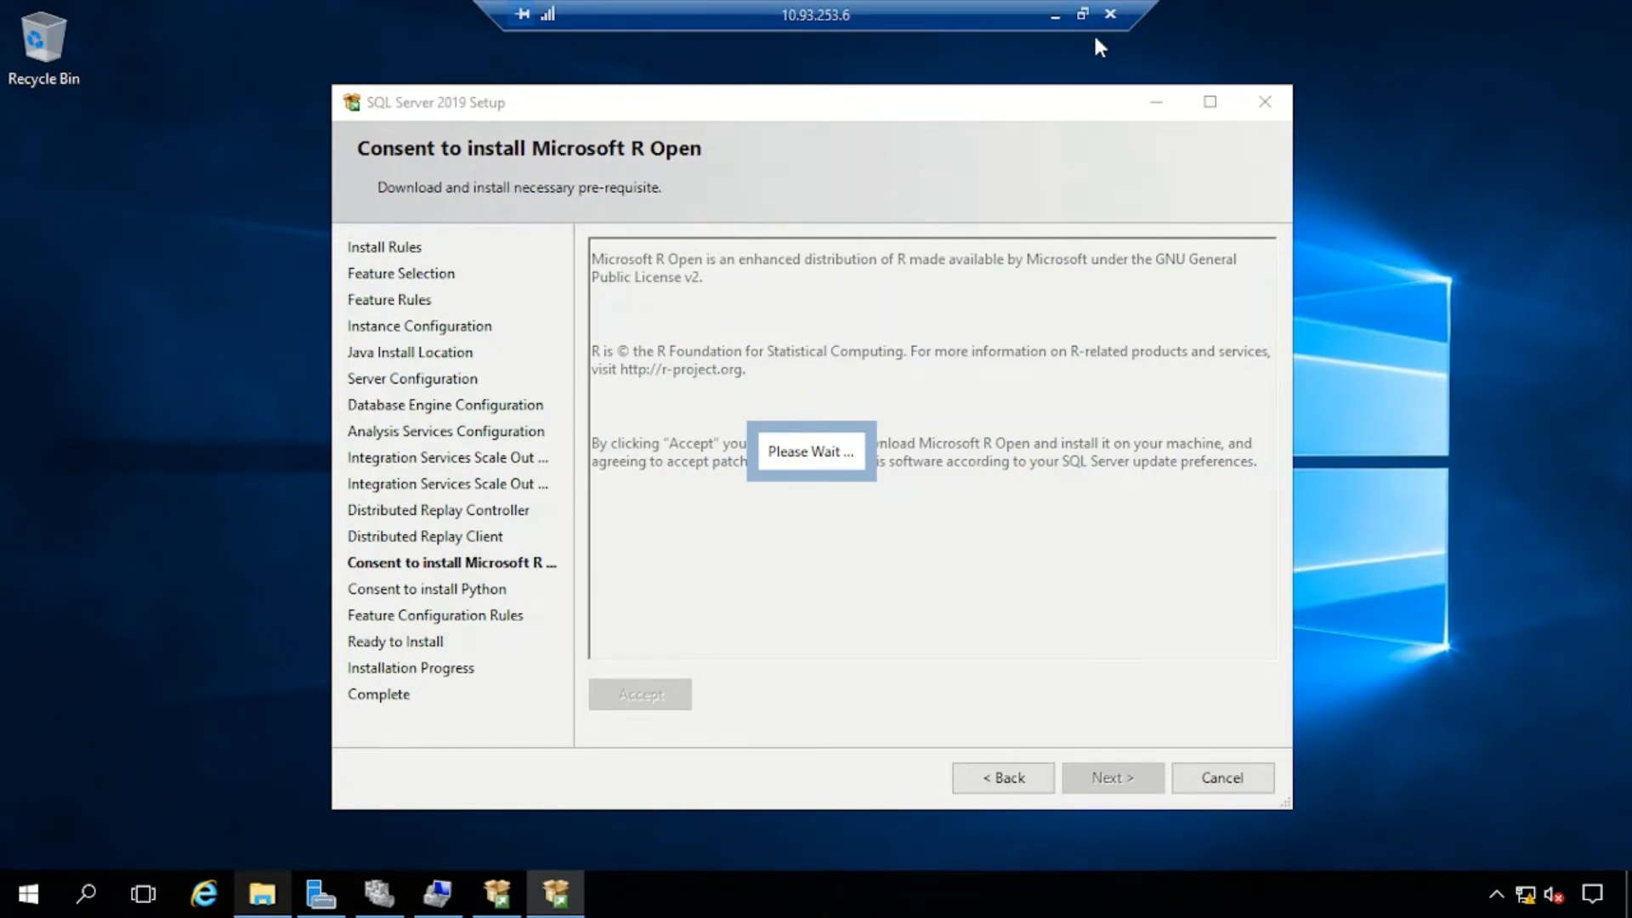
pyautogui.click(1055, 15)
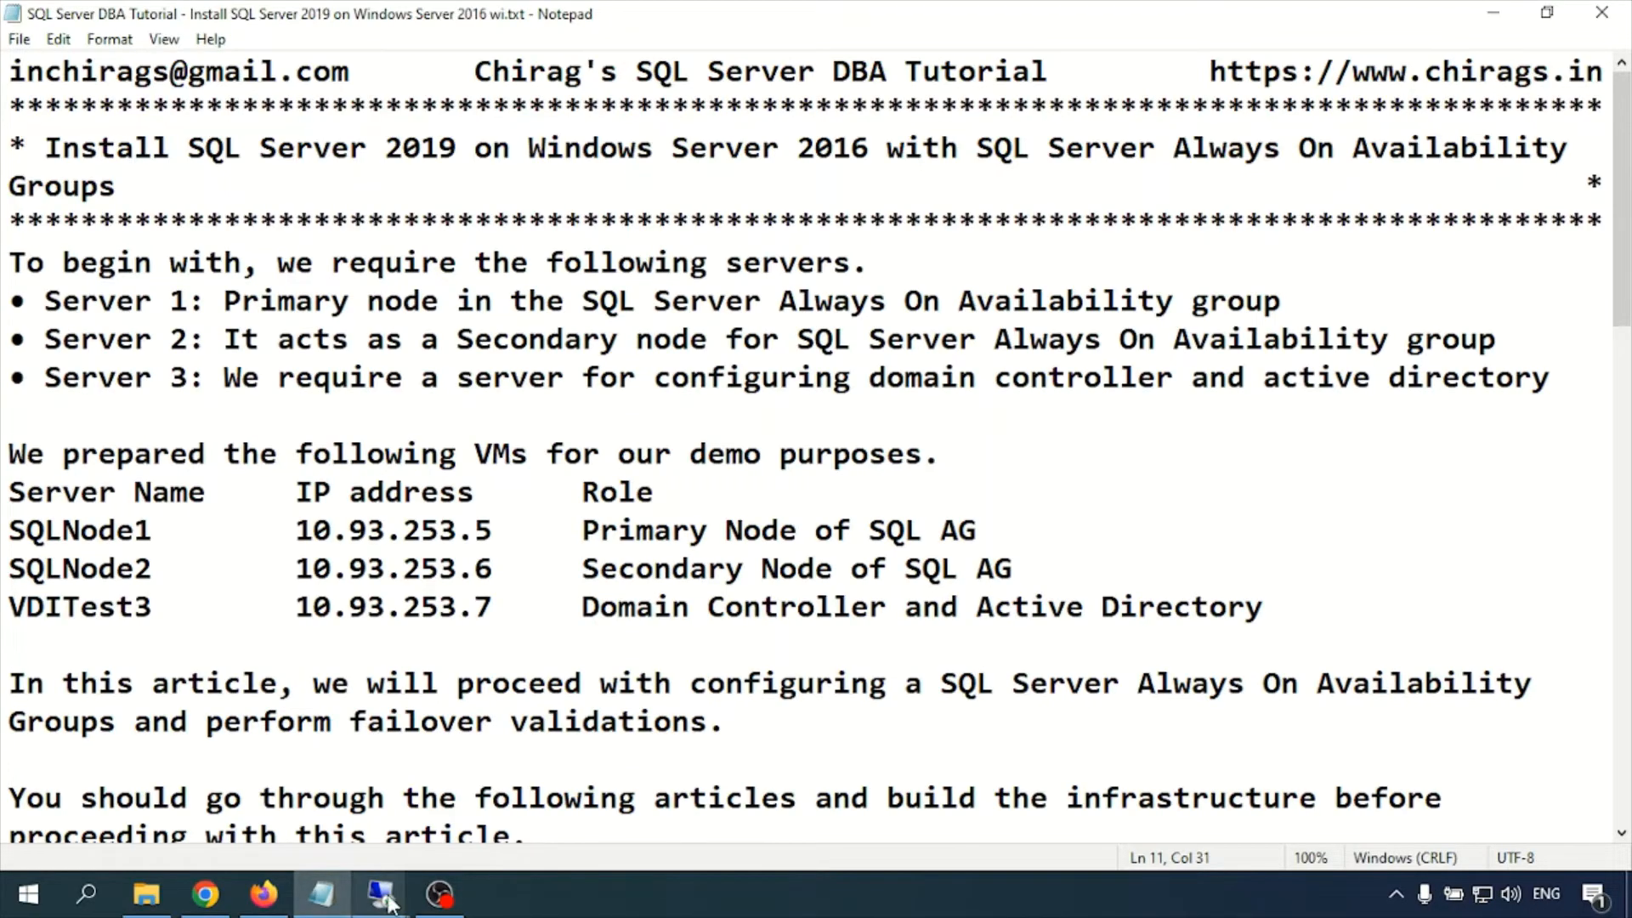
pyautogui.moveTo(380, 894)
pyautogui.click(206, 814)
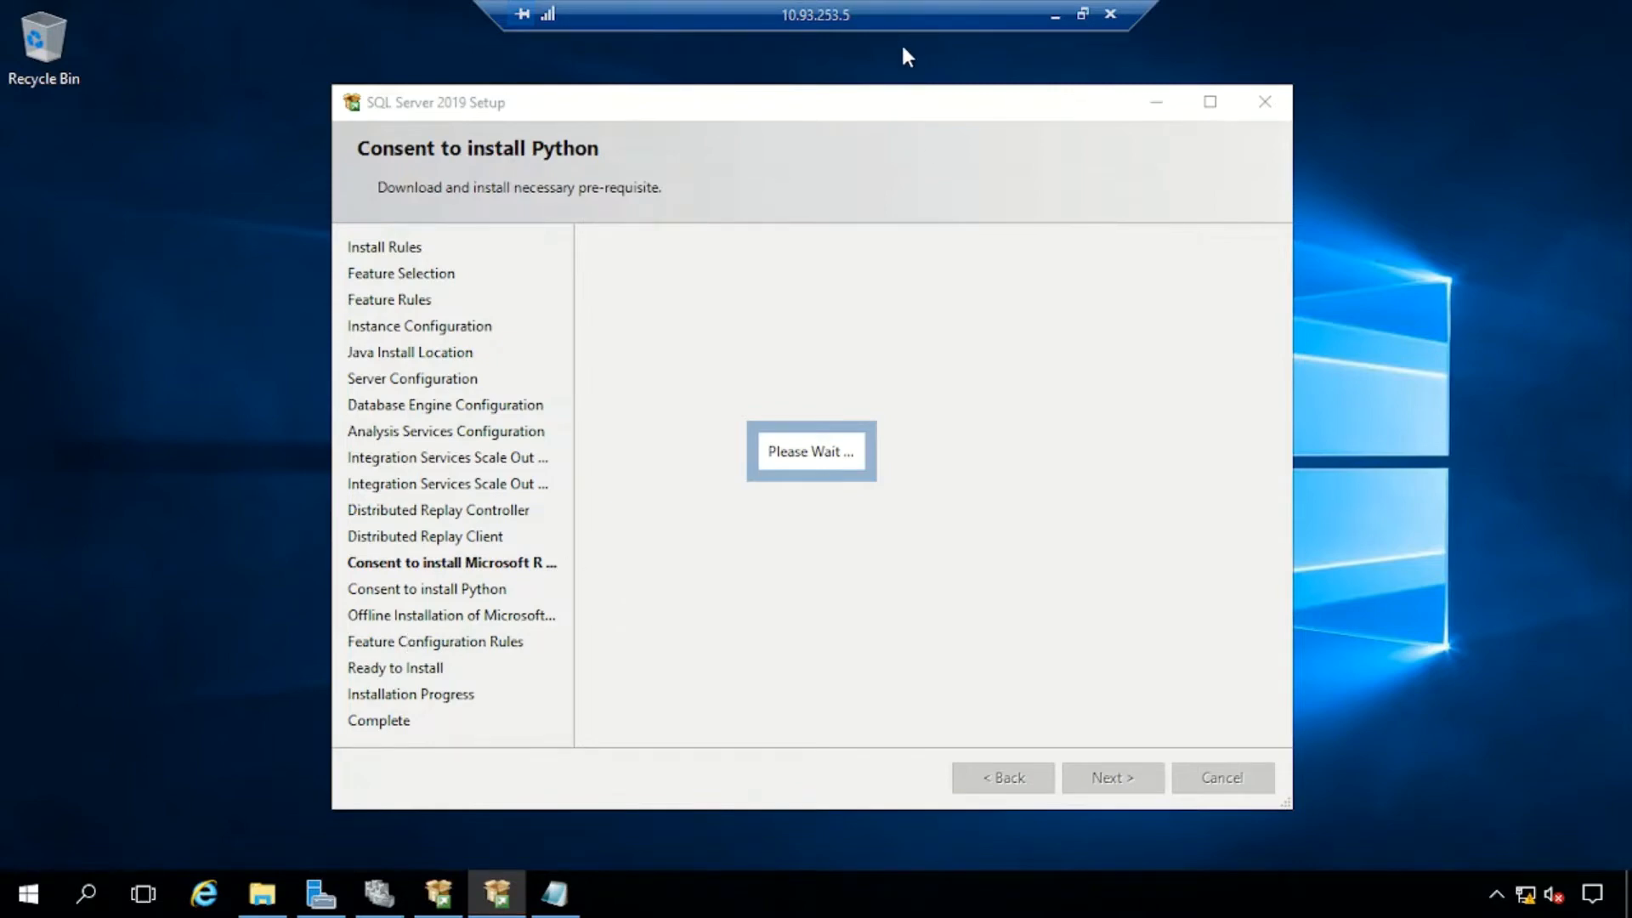
# Continue SQLNode2's setup past the Microsoft R Open consent and check SQLNode1 again.
pyautogui.click(1055, 15)
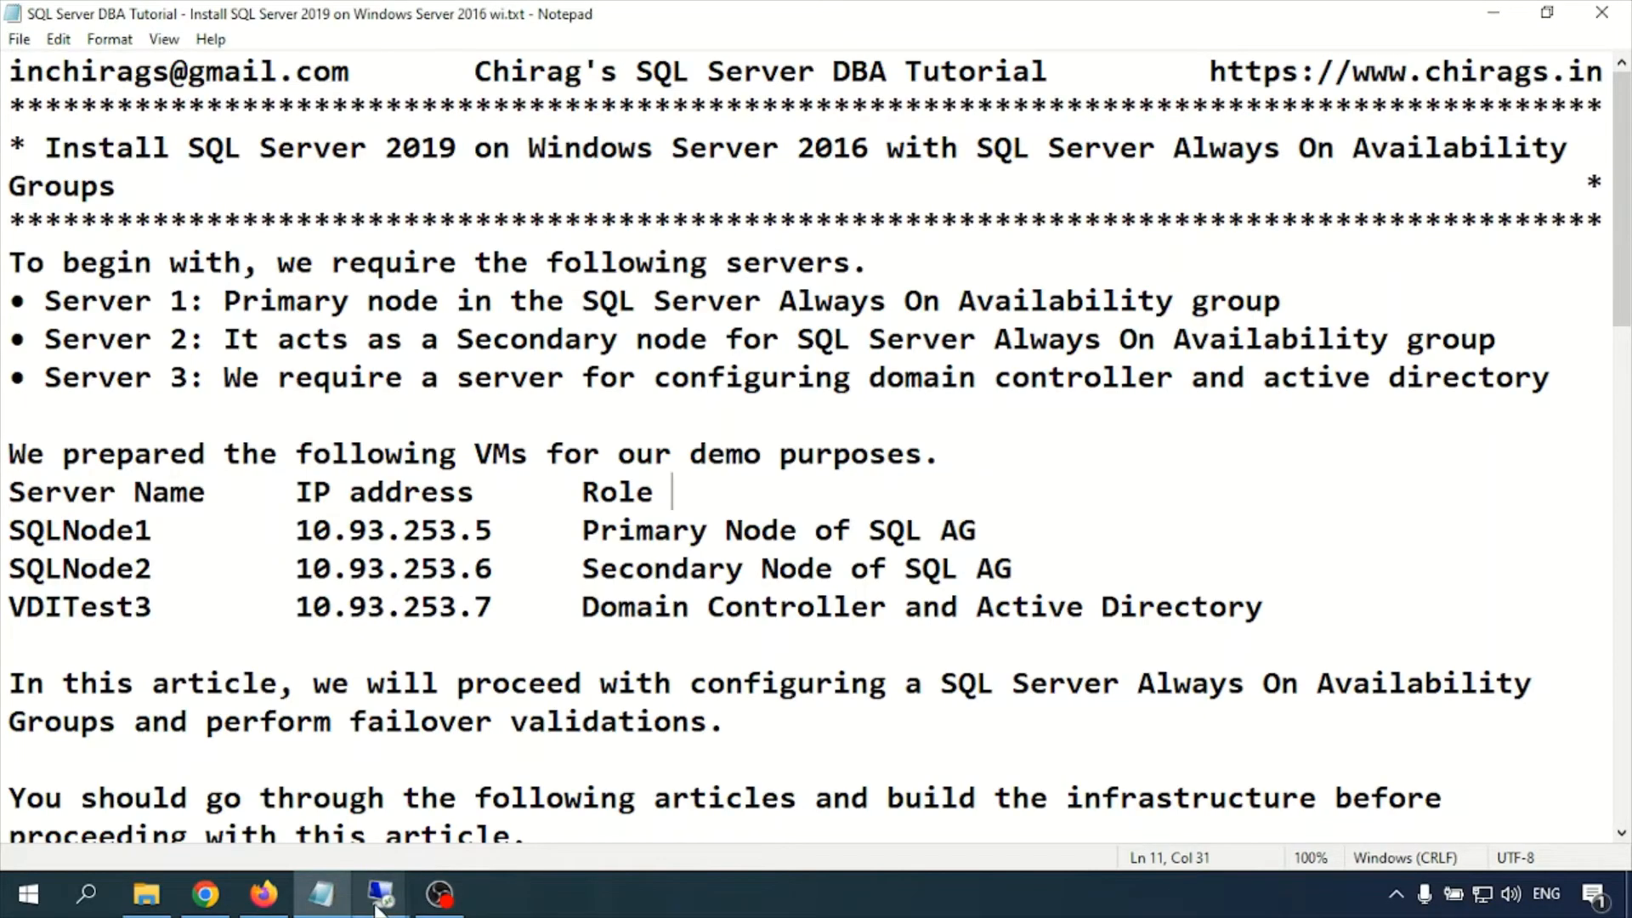
pyautogui.moveTo(379, 893)
pyautogui.click(353, 836)
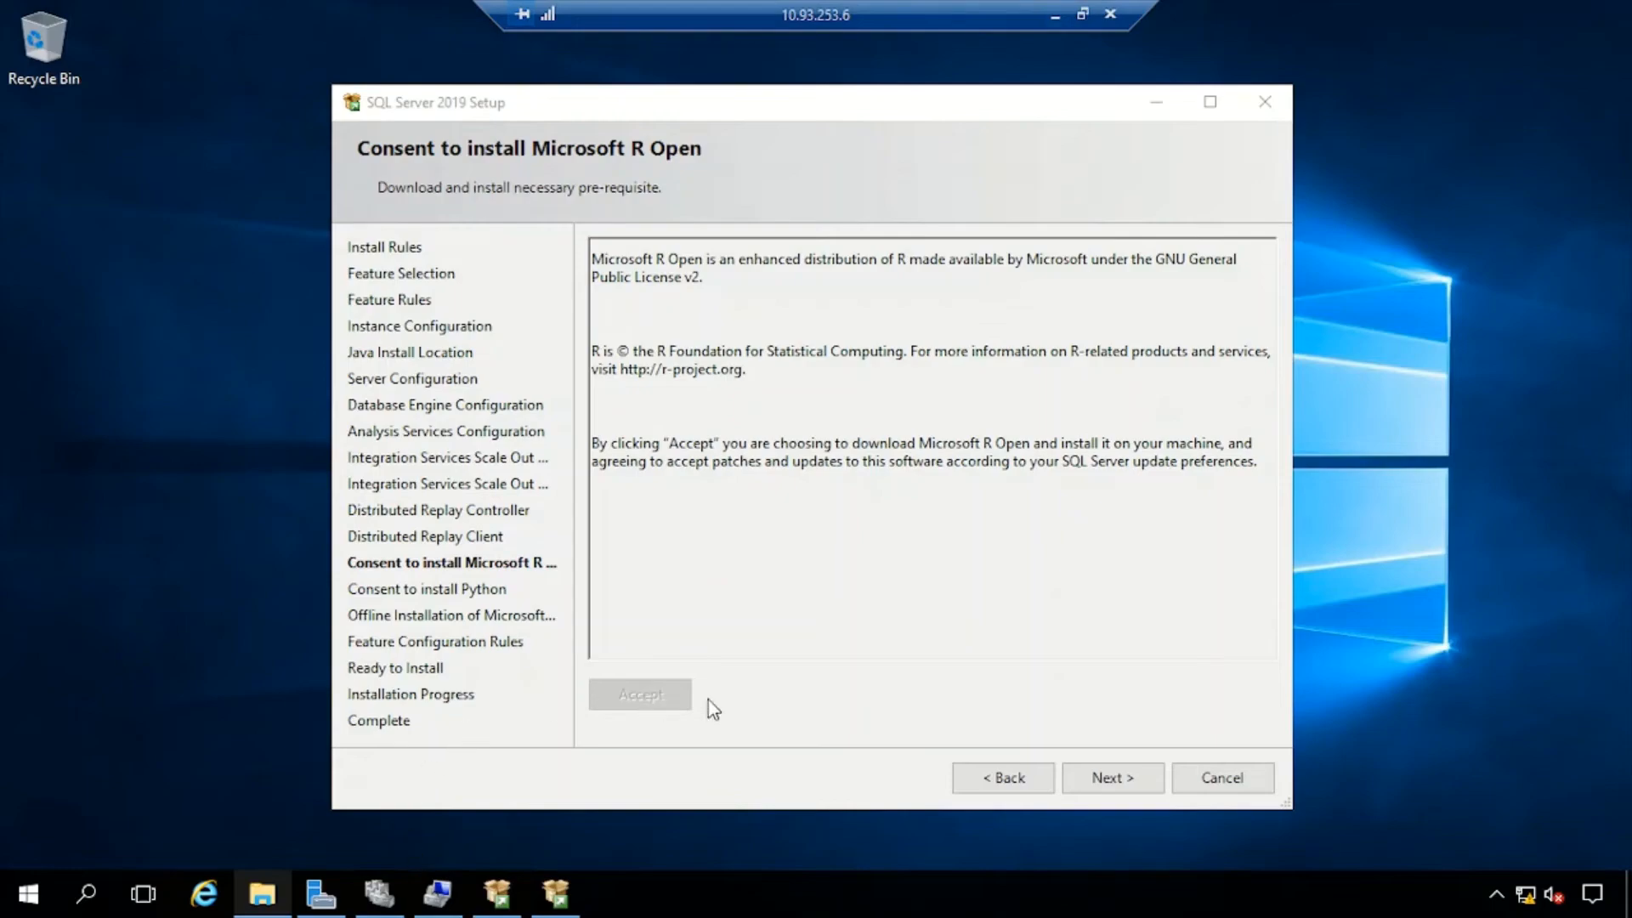
pyautogui.click(1131, 777)
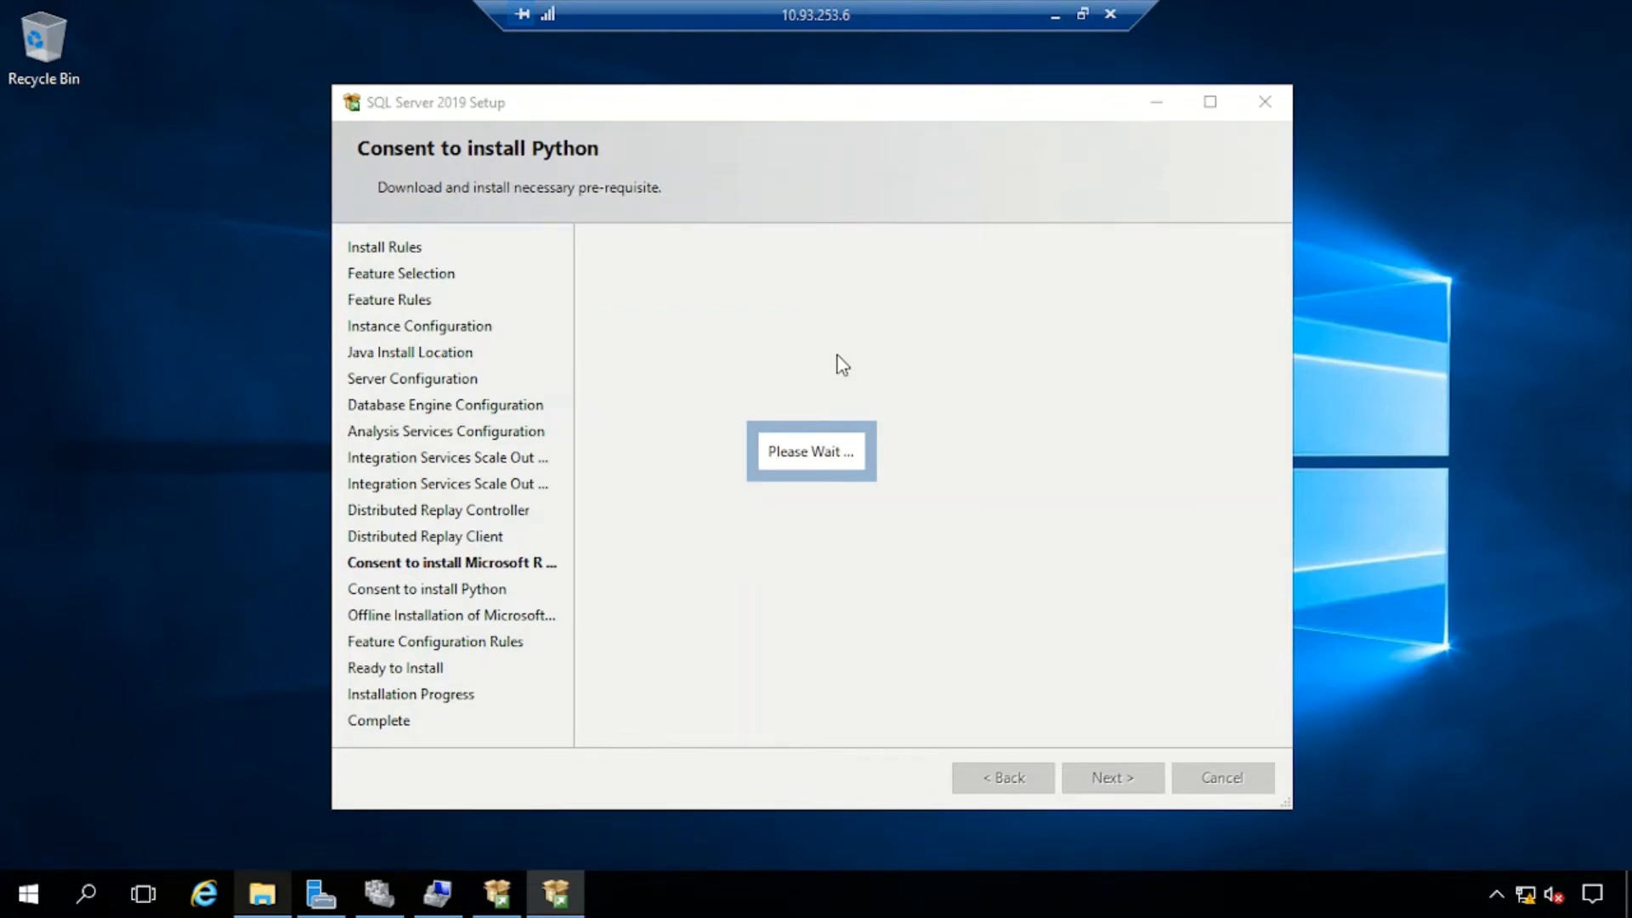
pyautogui.click(1055, 15)
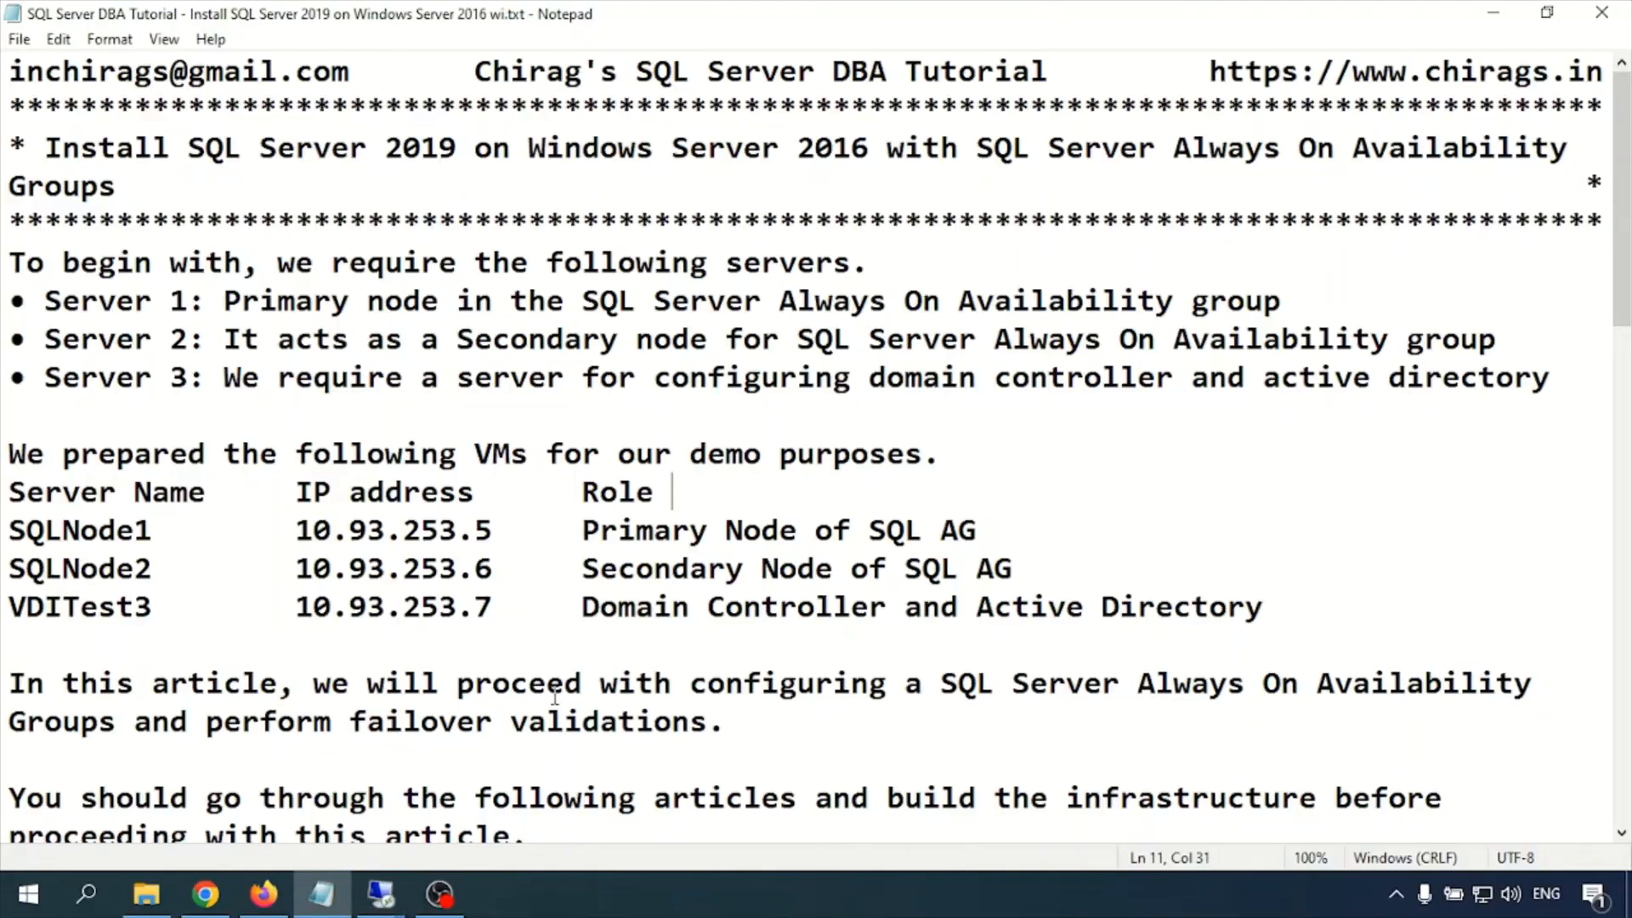
pyautogui.moveTo(381, 892)
pyautogui.click(153, 793)
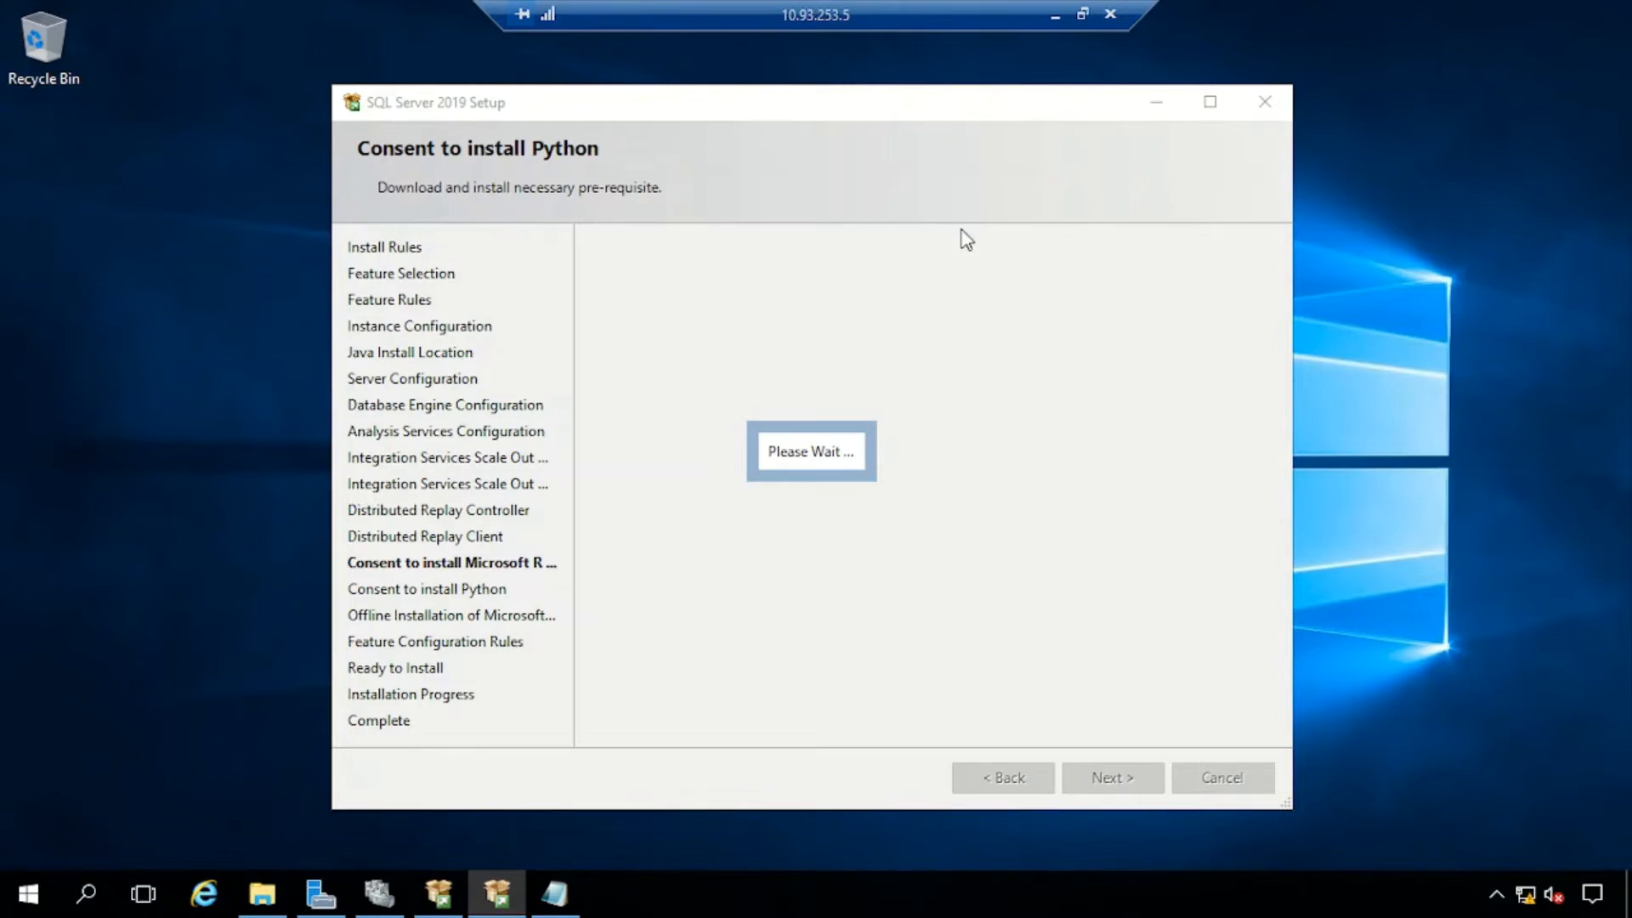
pyautogui.click(1055, 15)
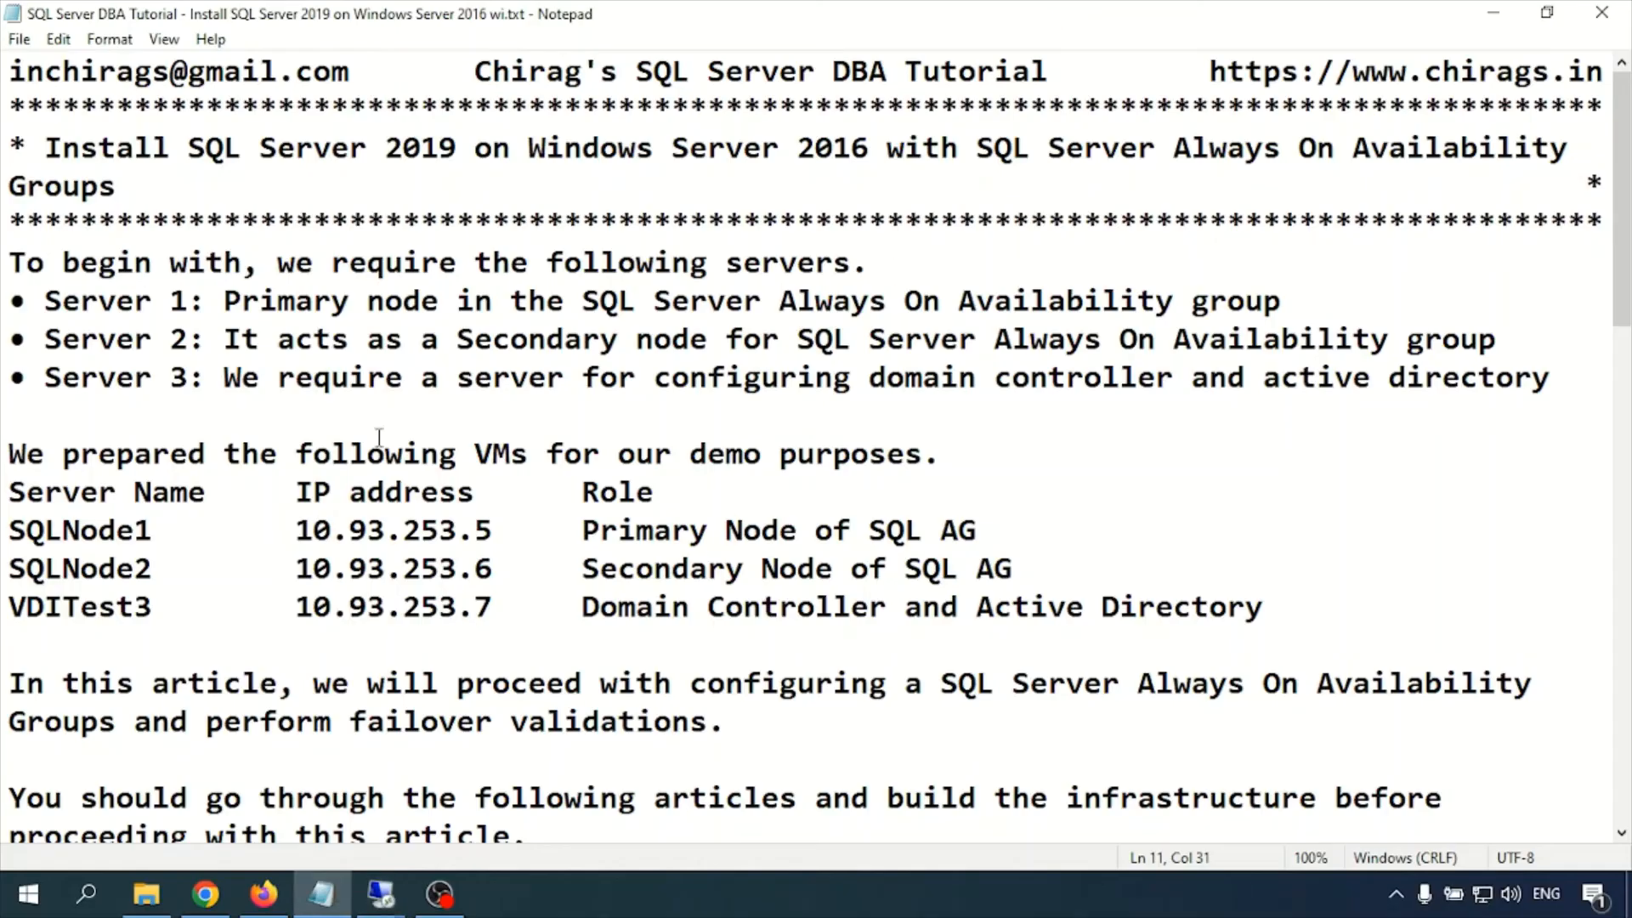
pyautogui.click(365, 409)
pyautogui.scroll(-3, 255, 609)
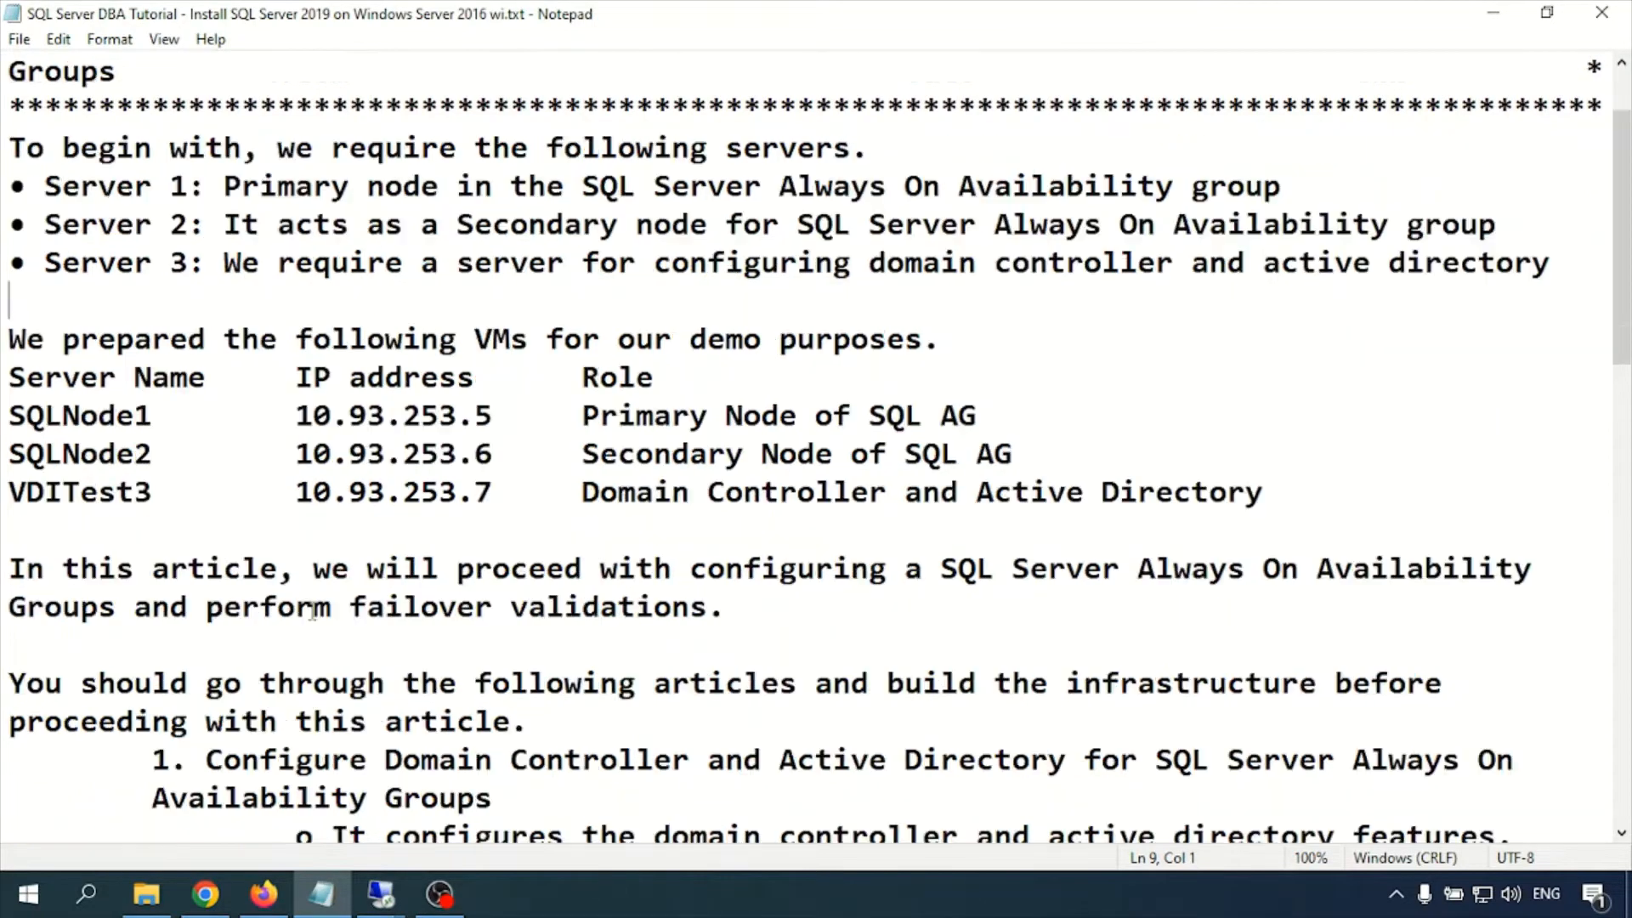
pyautogui.moveTo(211, 508); pyautogui.dragTo(564, 567)
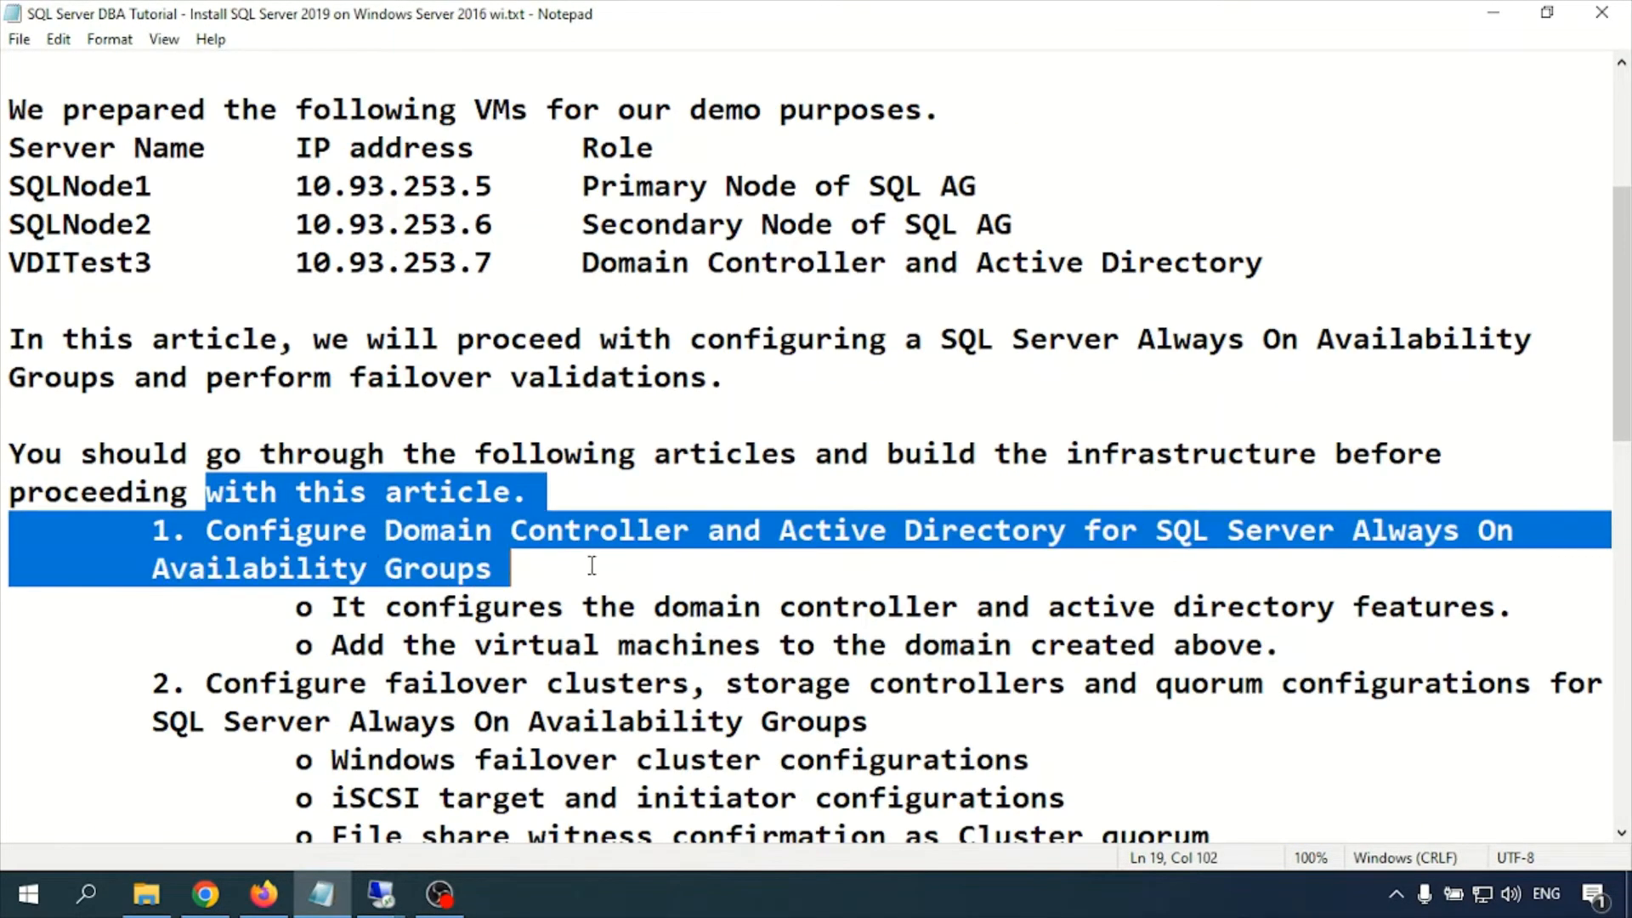
pyautogui.scroll(-1, 591, 565)
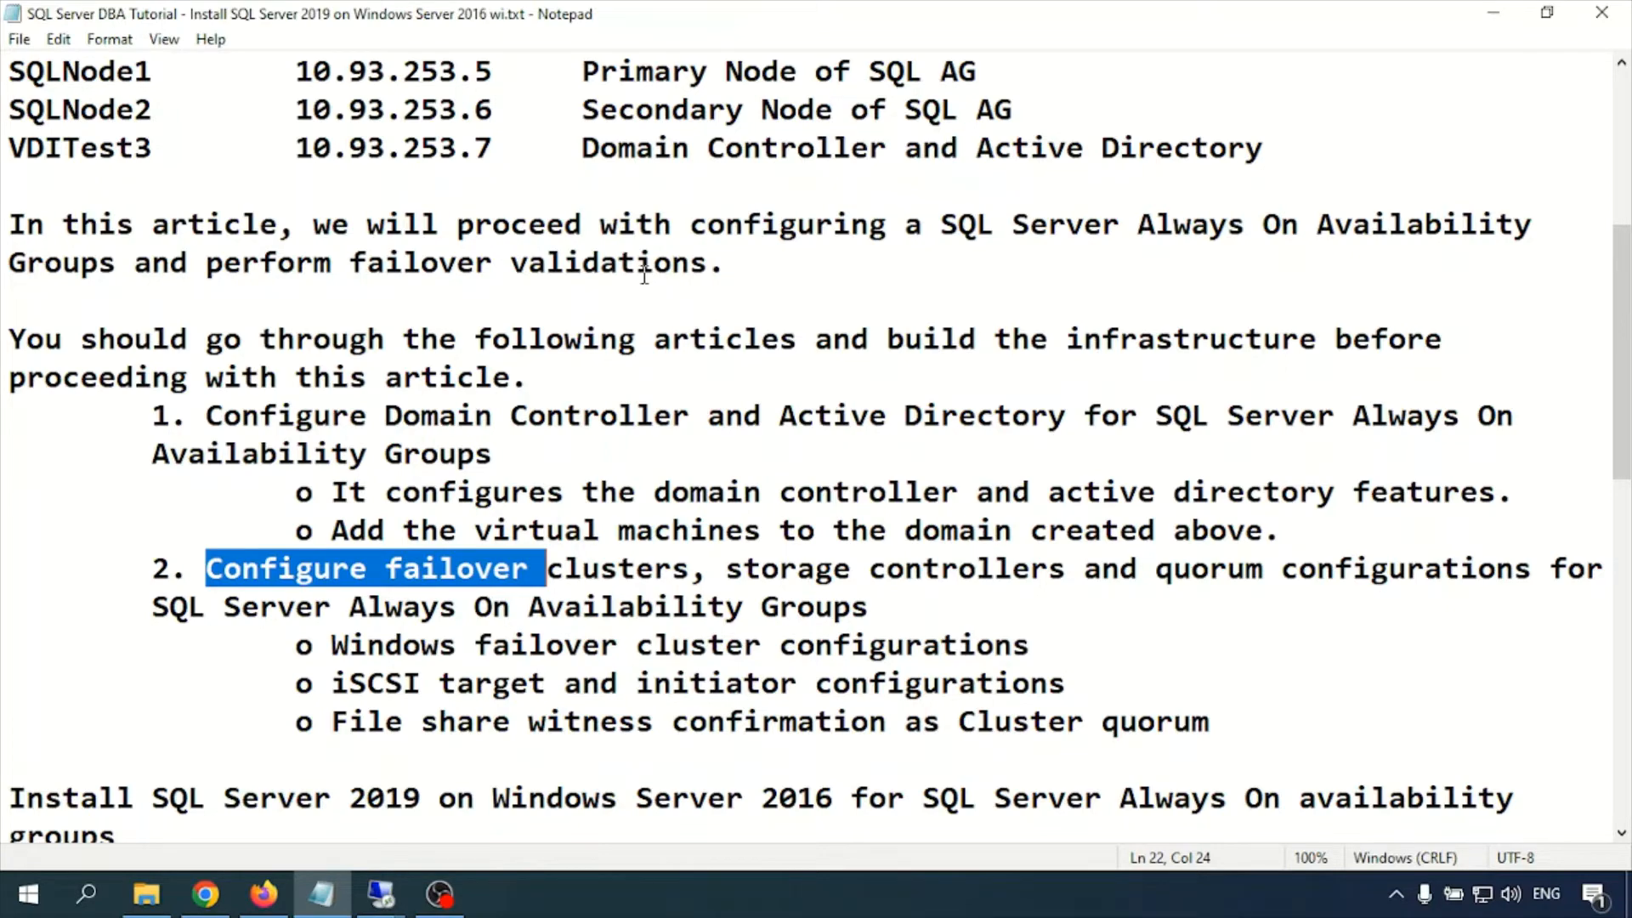
pyautogui.moveTo(206, 417); pyautogui.dragTo(348, 607)
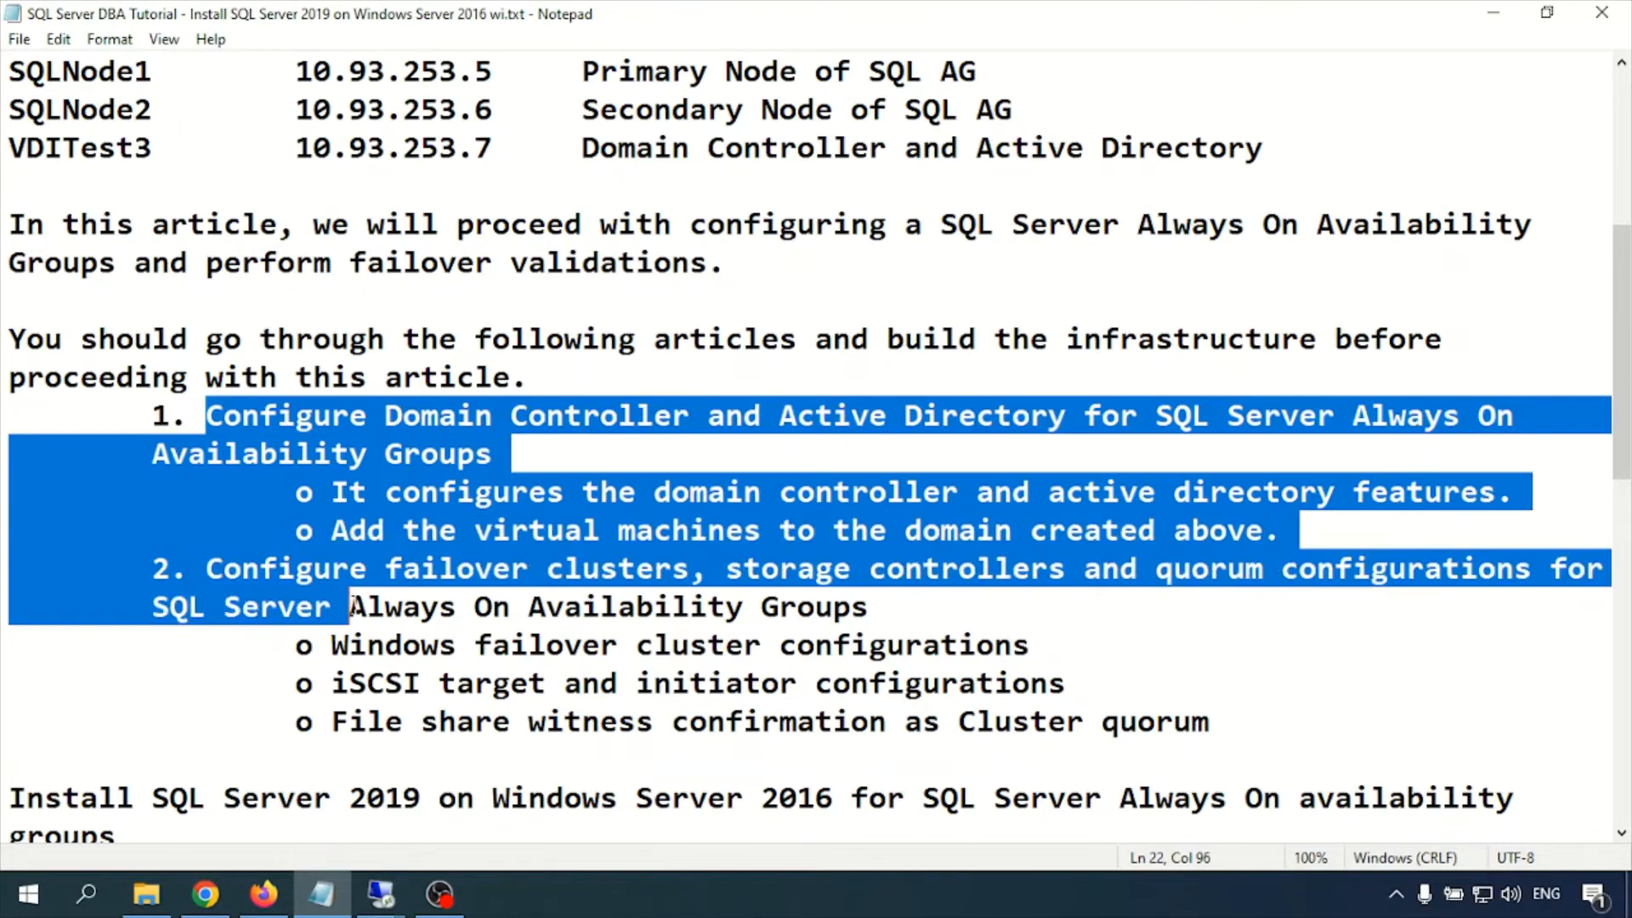
pyautogui.scroll(4, 432, 466)
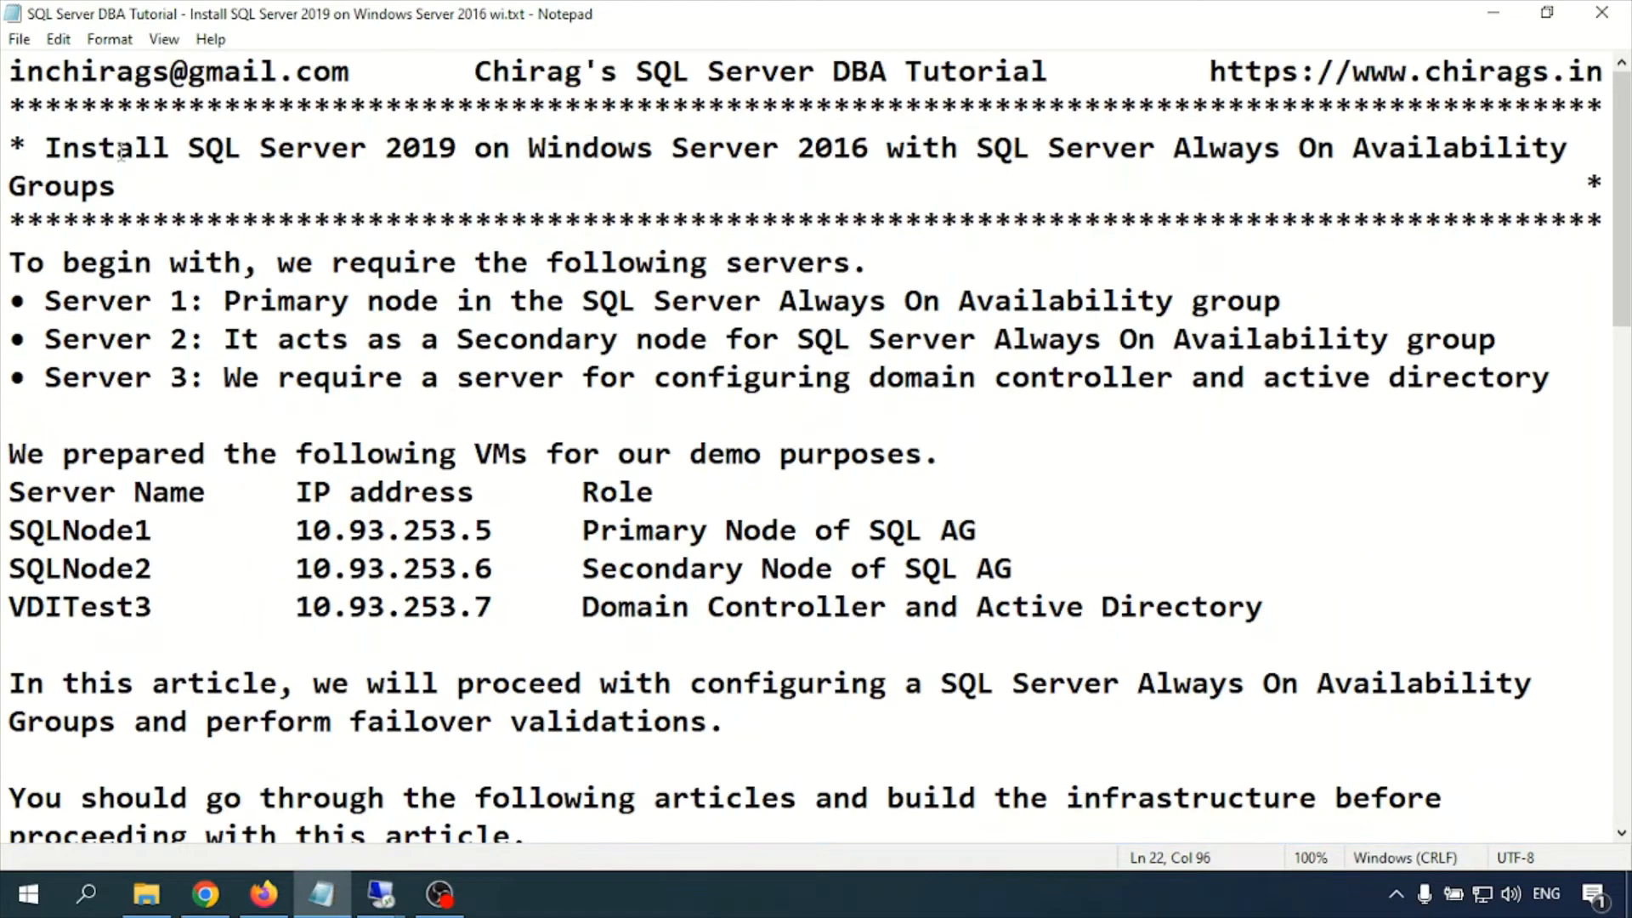
pyautogui.moveTo(46, 144); pyautogui.dragTo(790, 138)
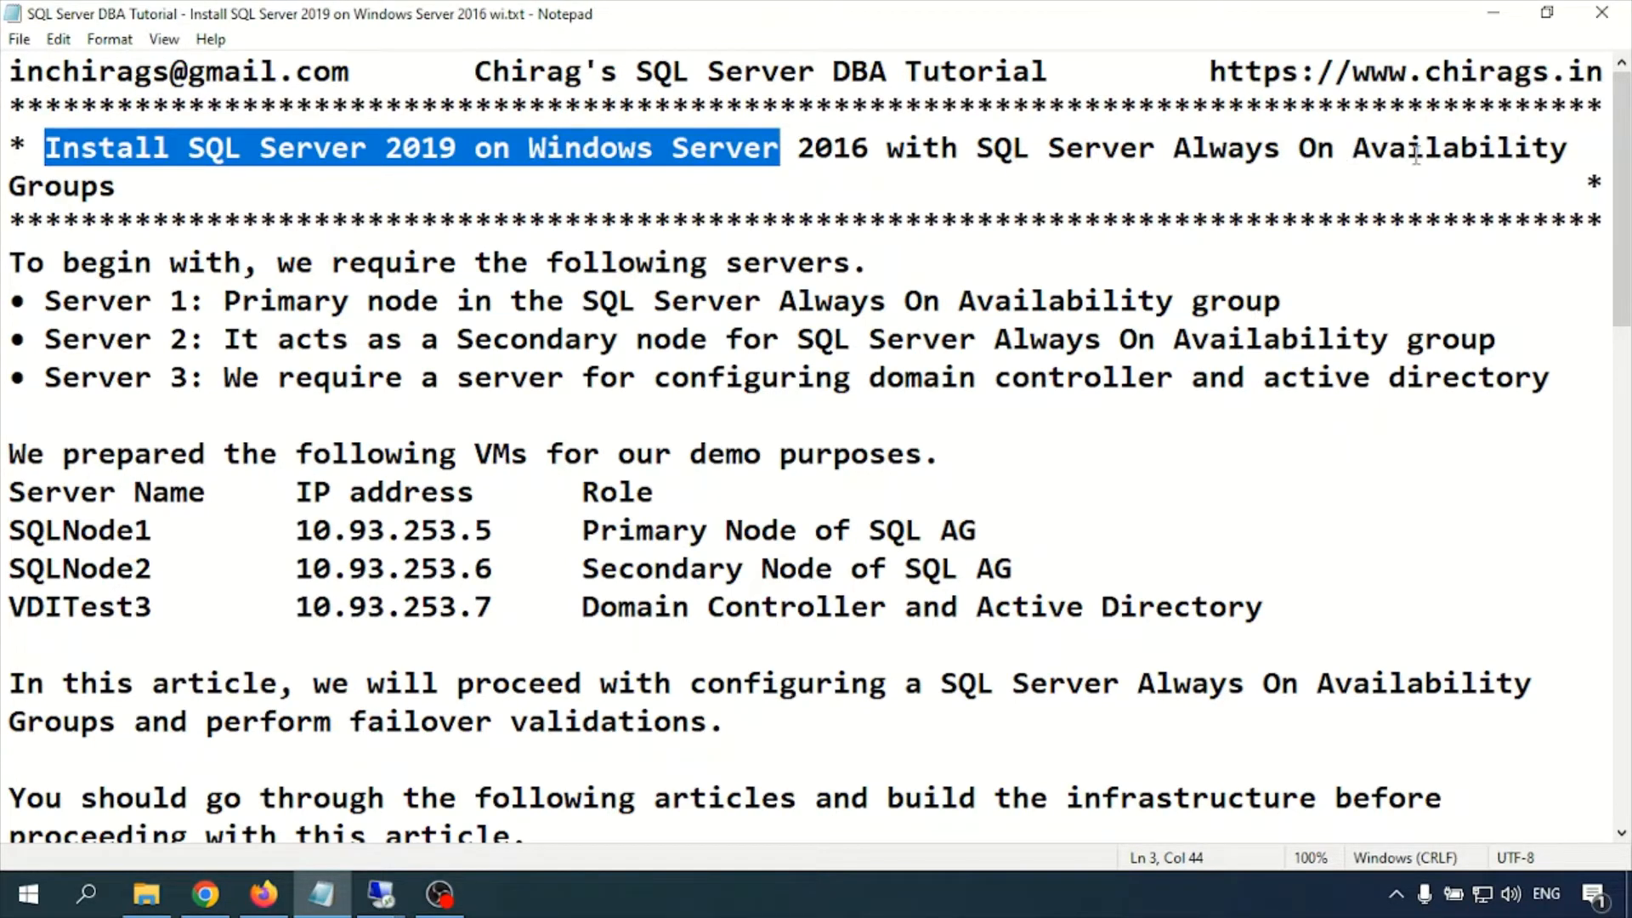
pyautogui.moveTo(379, 893)
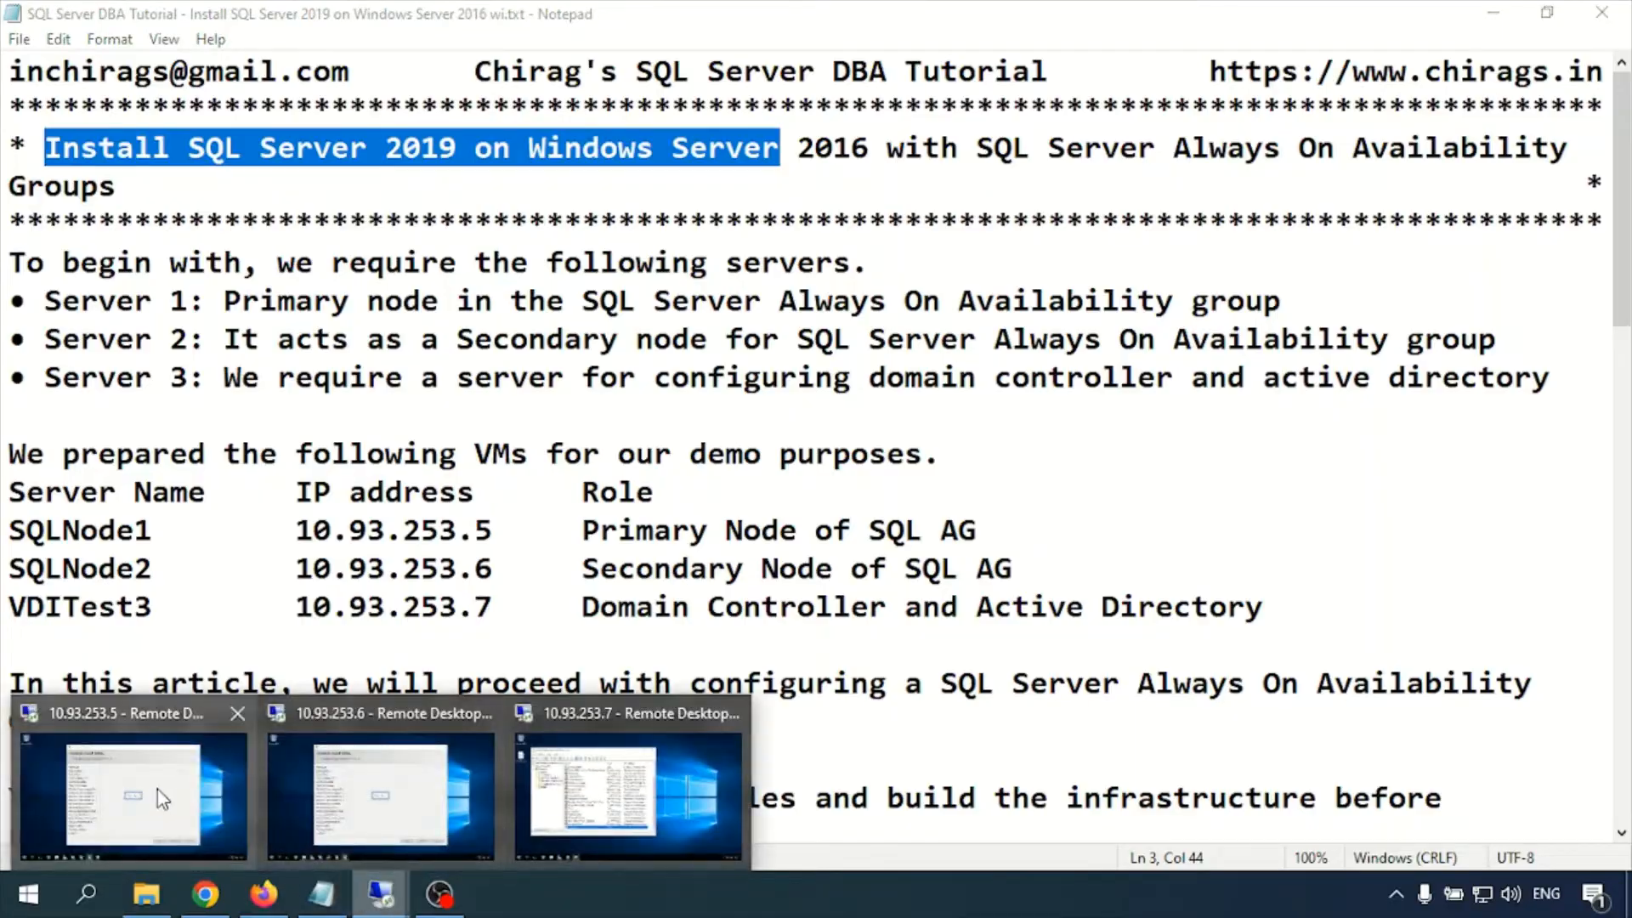
# Restore the 10.93.253.5 session to check SQLNode1's Python consent step.
pyautogui.click(204, 775)
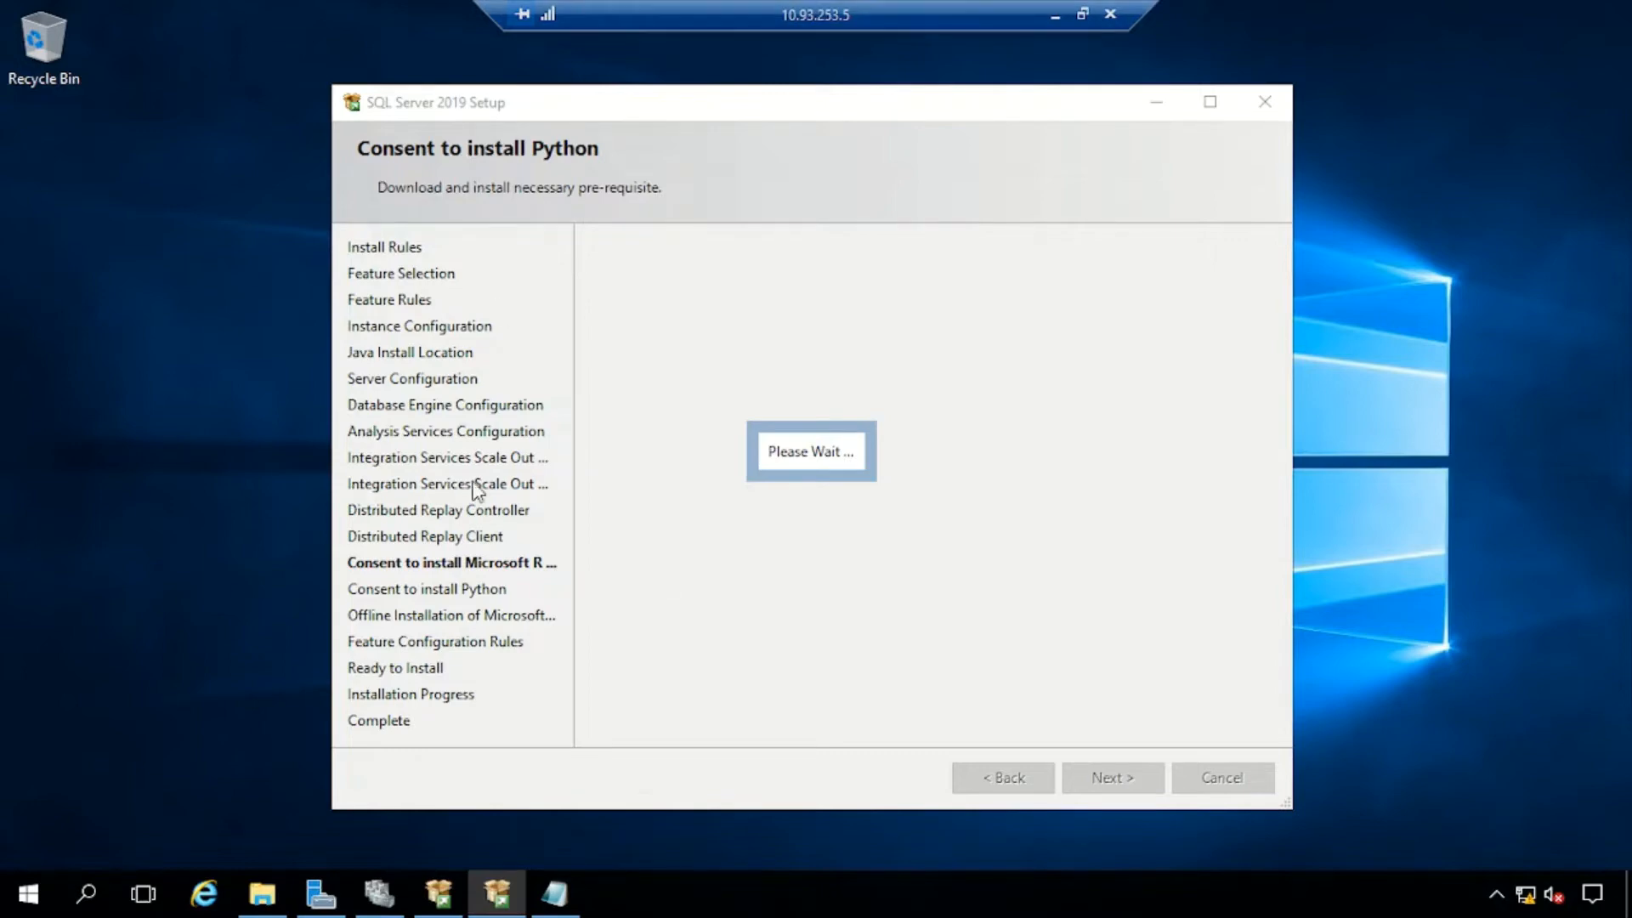
# Switch to the 10.93.253.6 session and let SQLNode2's setup reach the Consent to install Python page.
pyautogui.click(439, 894)
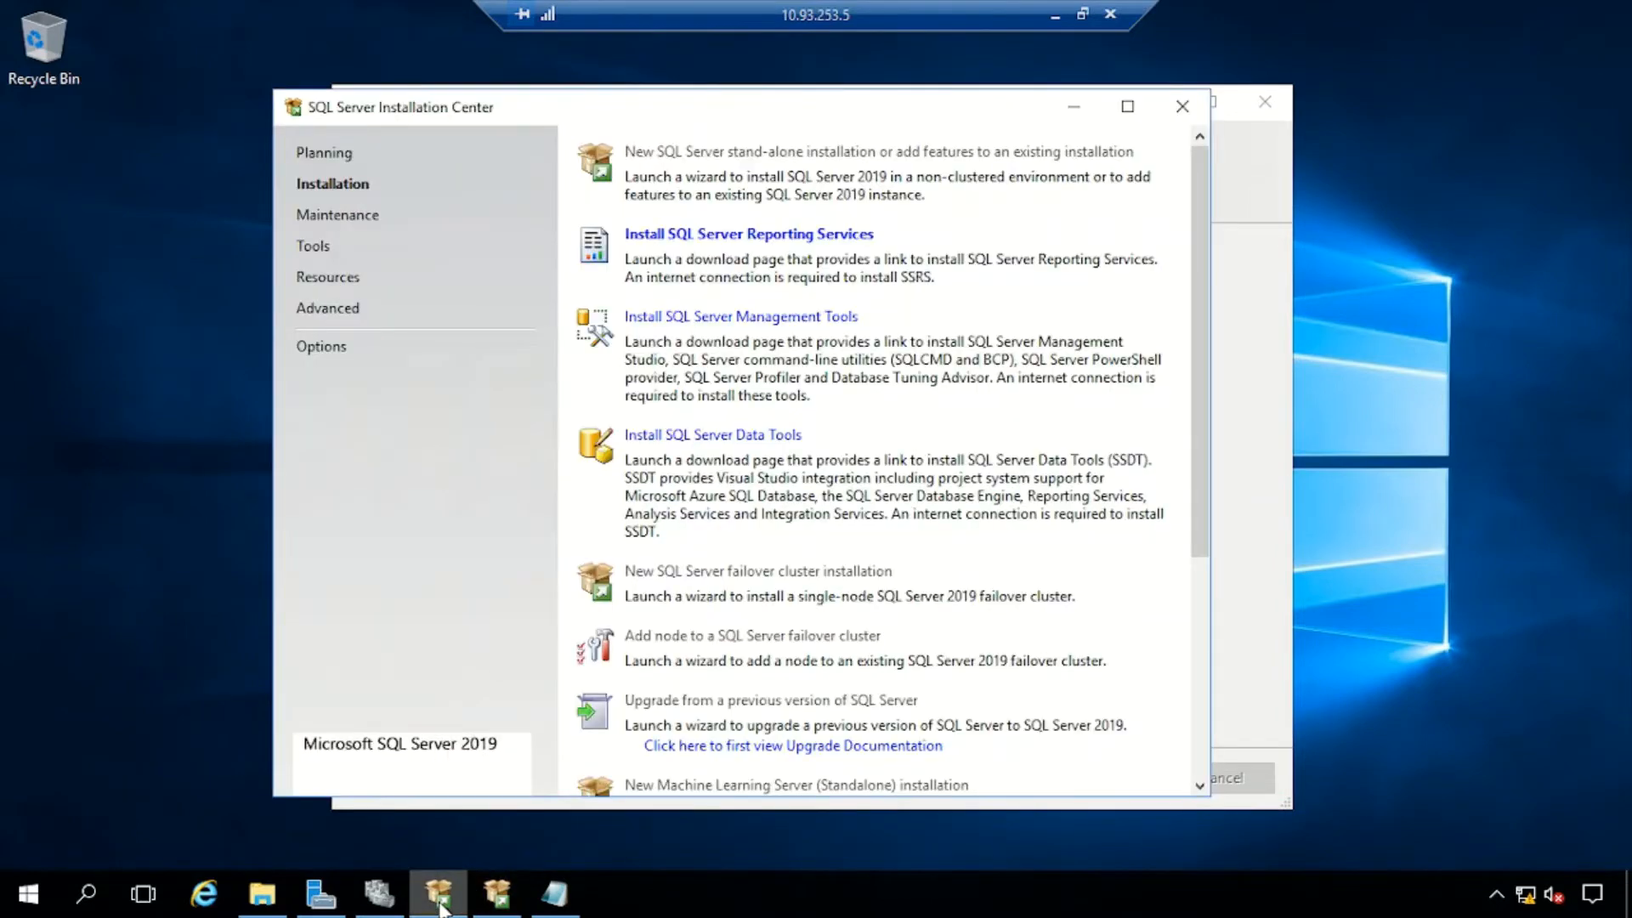
pyautogui.click(441, 903)
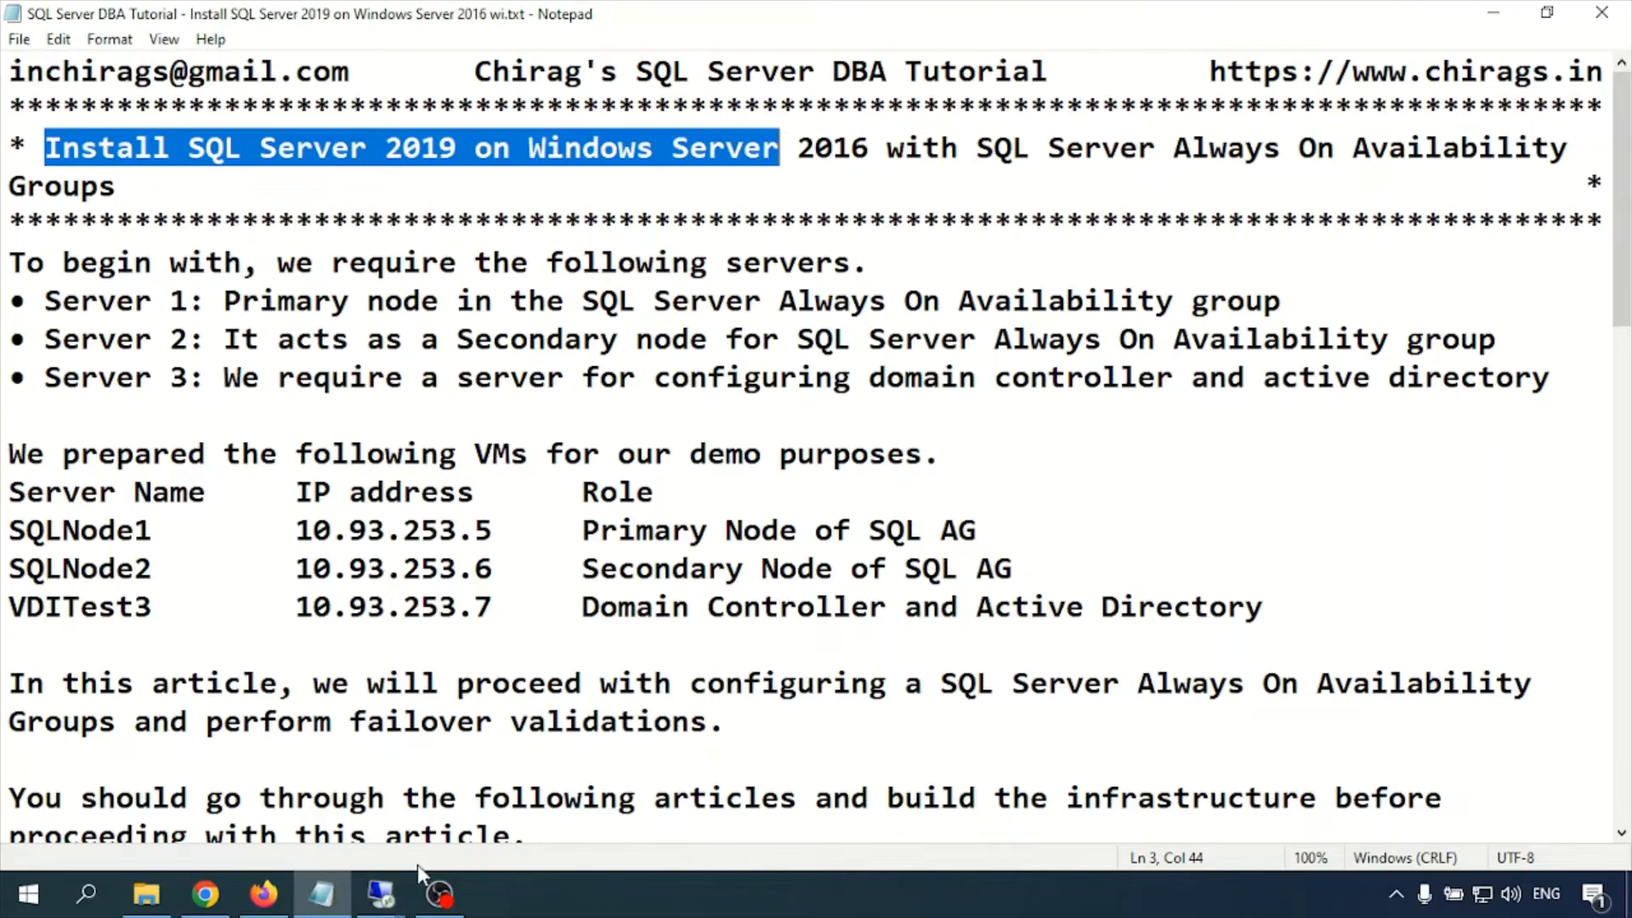
pyautogui.moveTo(378, 888)
pyautogui.click(447, 795)
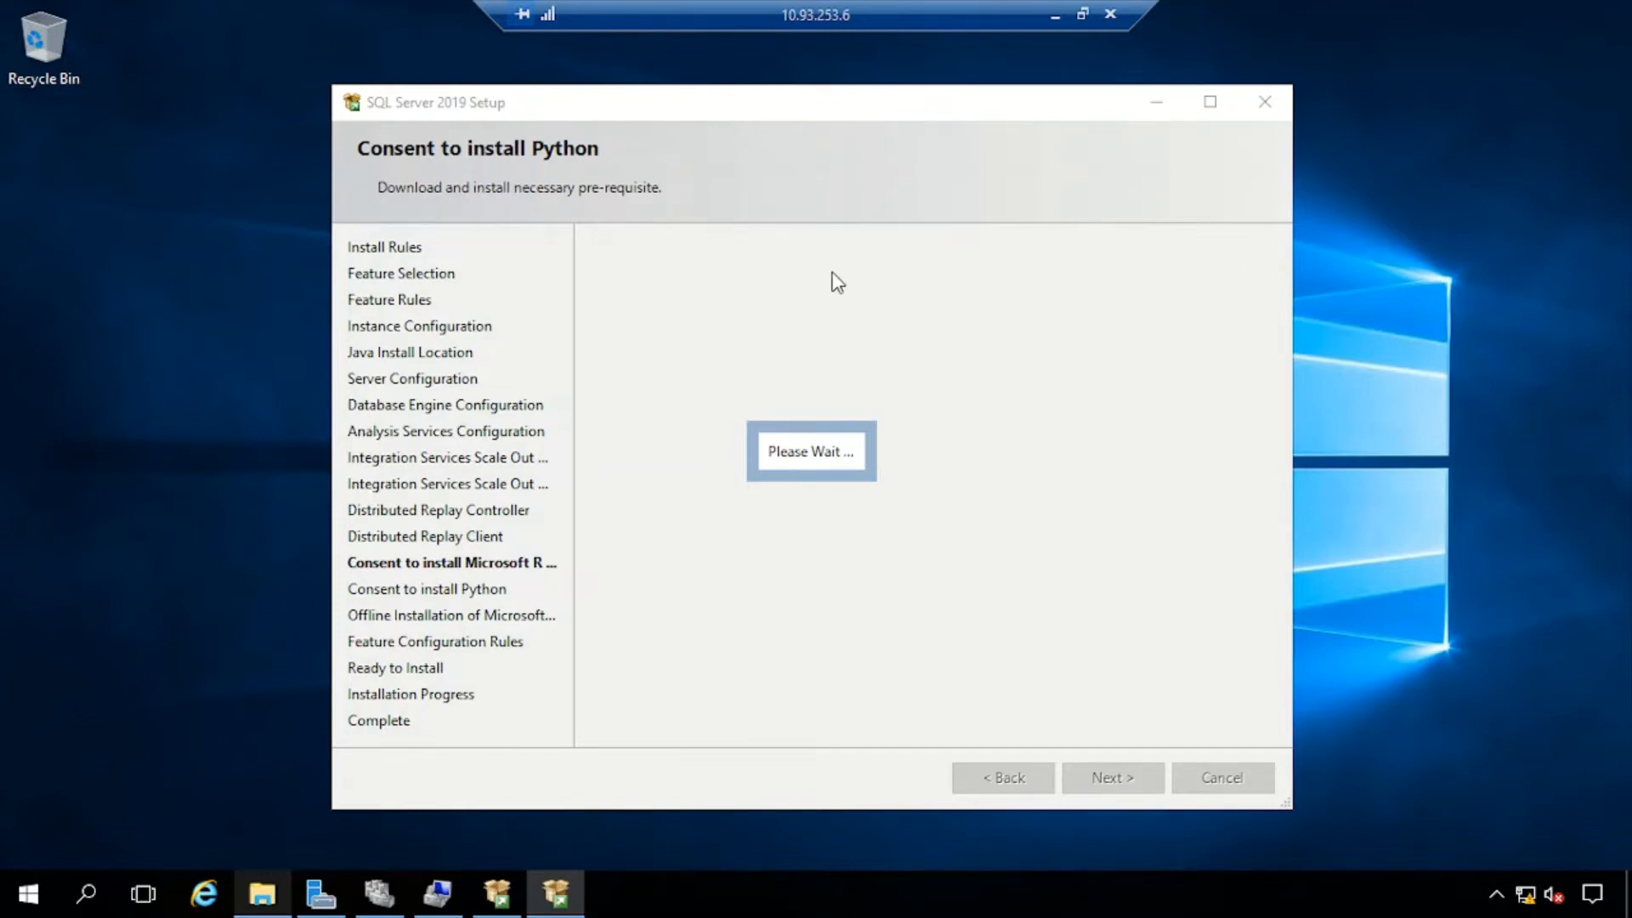
pyautogui.click(1055, 14)
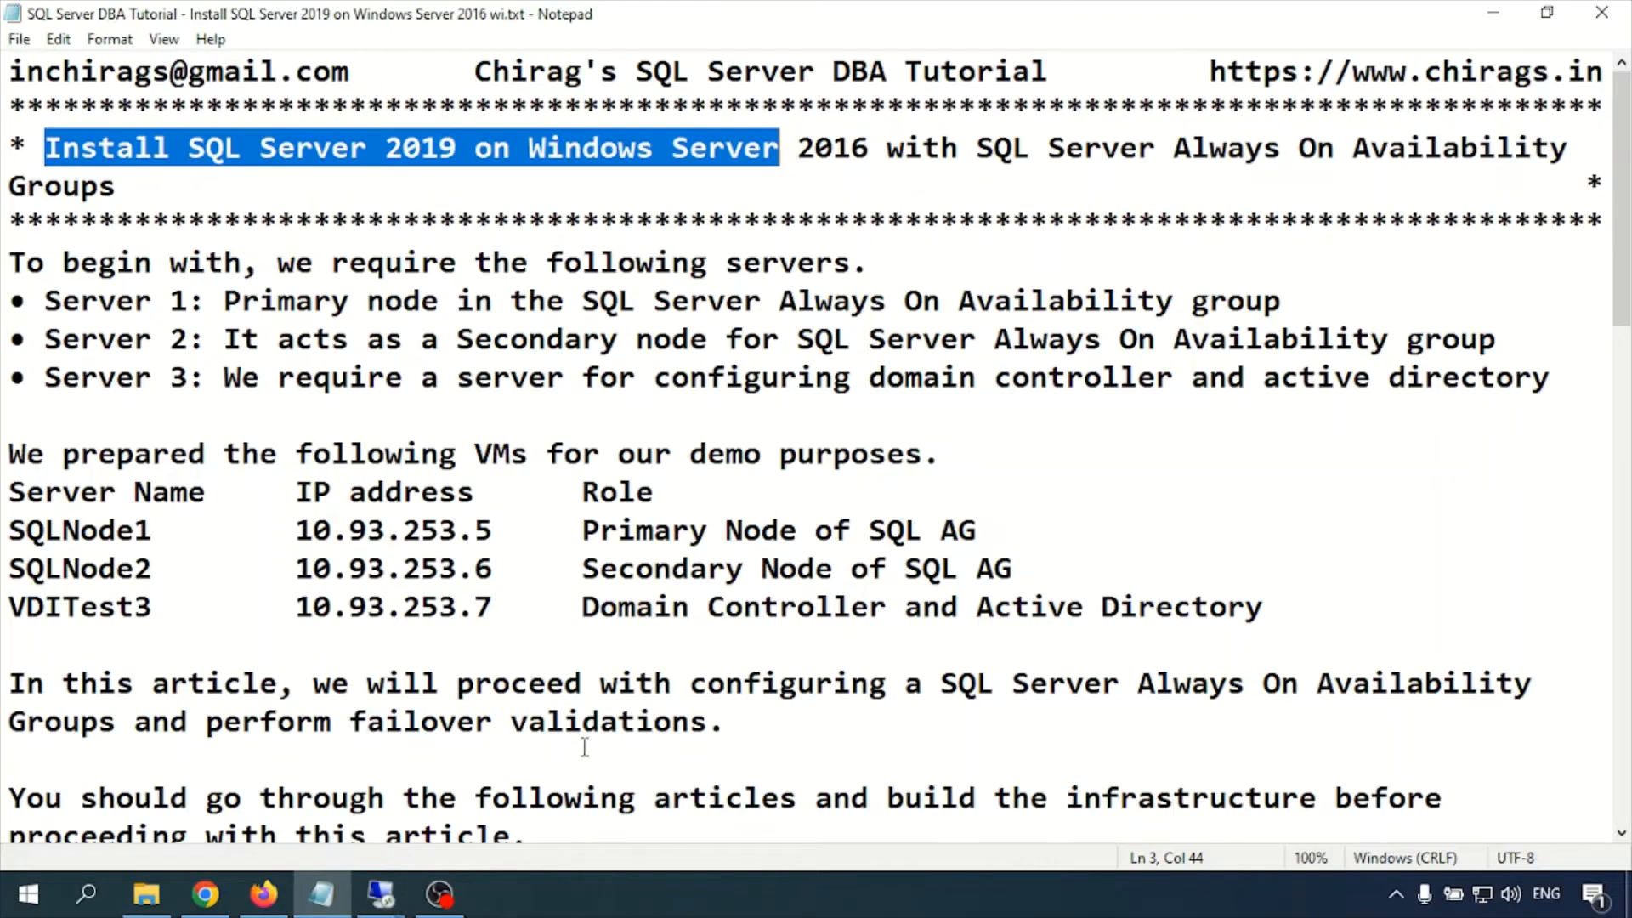
pyautogui.moveTo(382, 893)
pyautogui.click(338, 769)
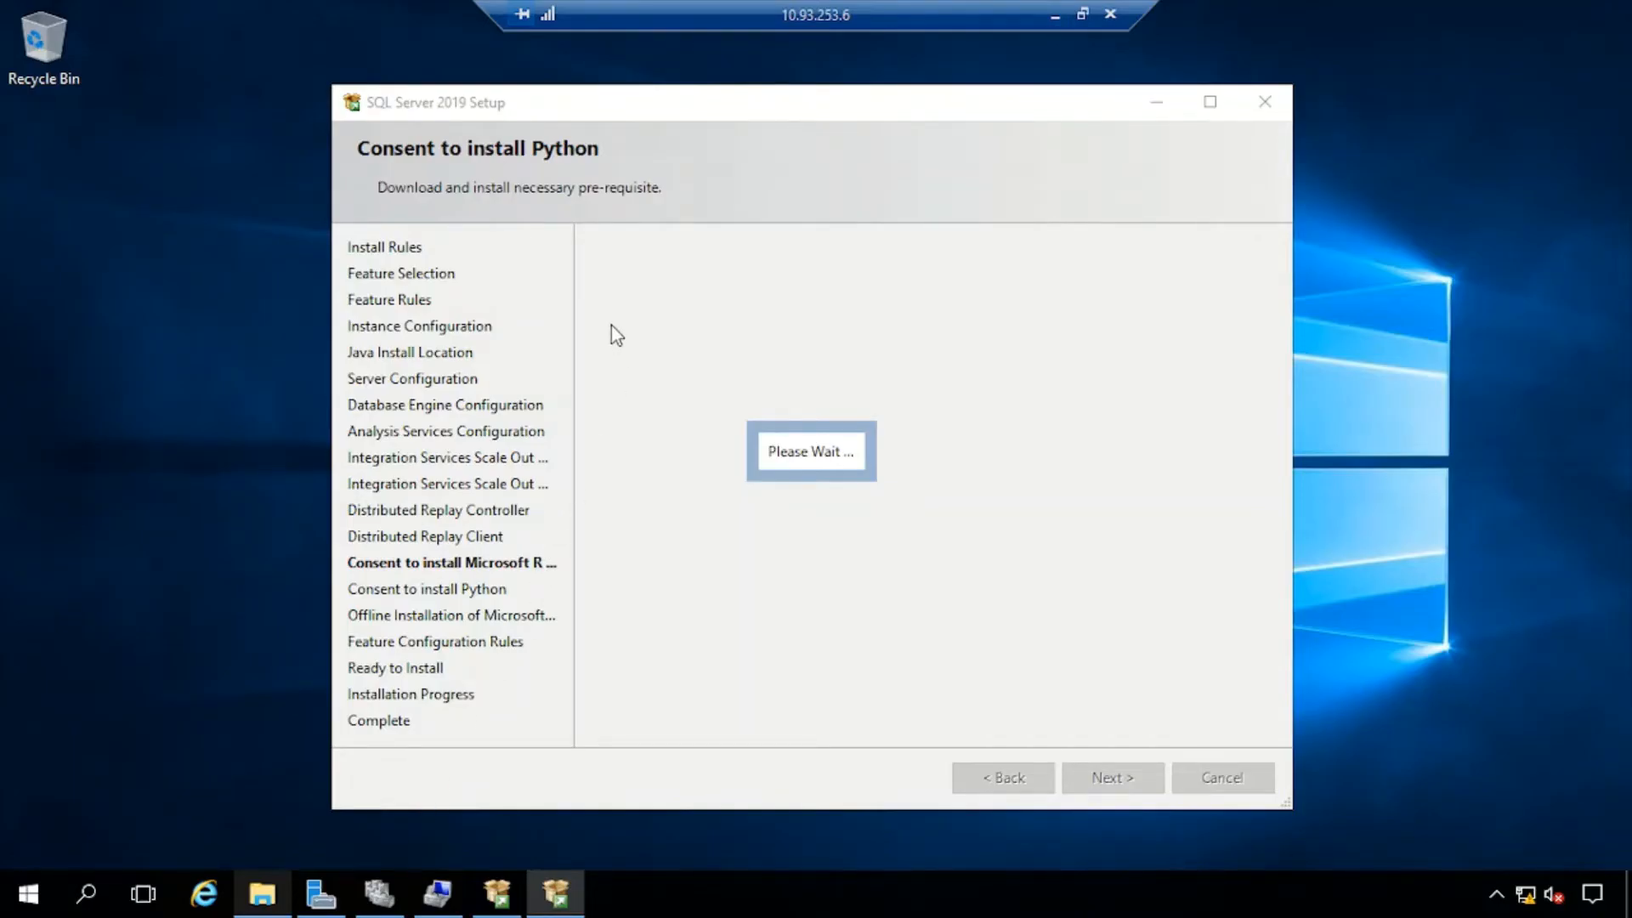
pyautogui.click(1054, 14)
# Accept the Python download terms on SQLNode1 (10.93.253.5).
pyautogui.moveTo(381, 893)
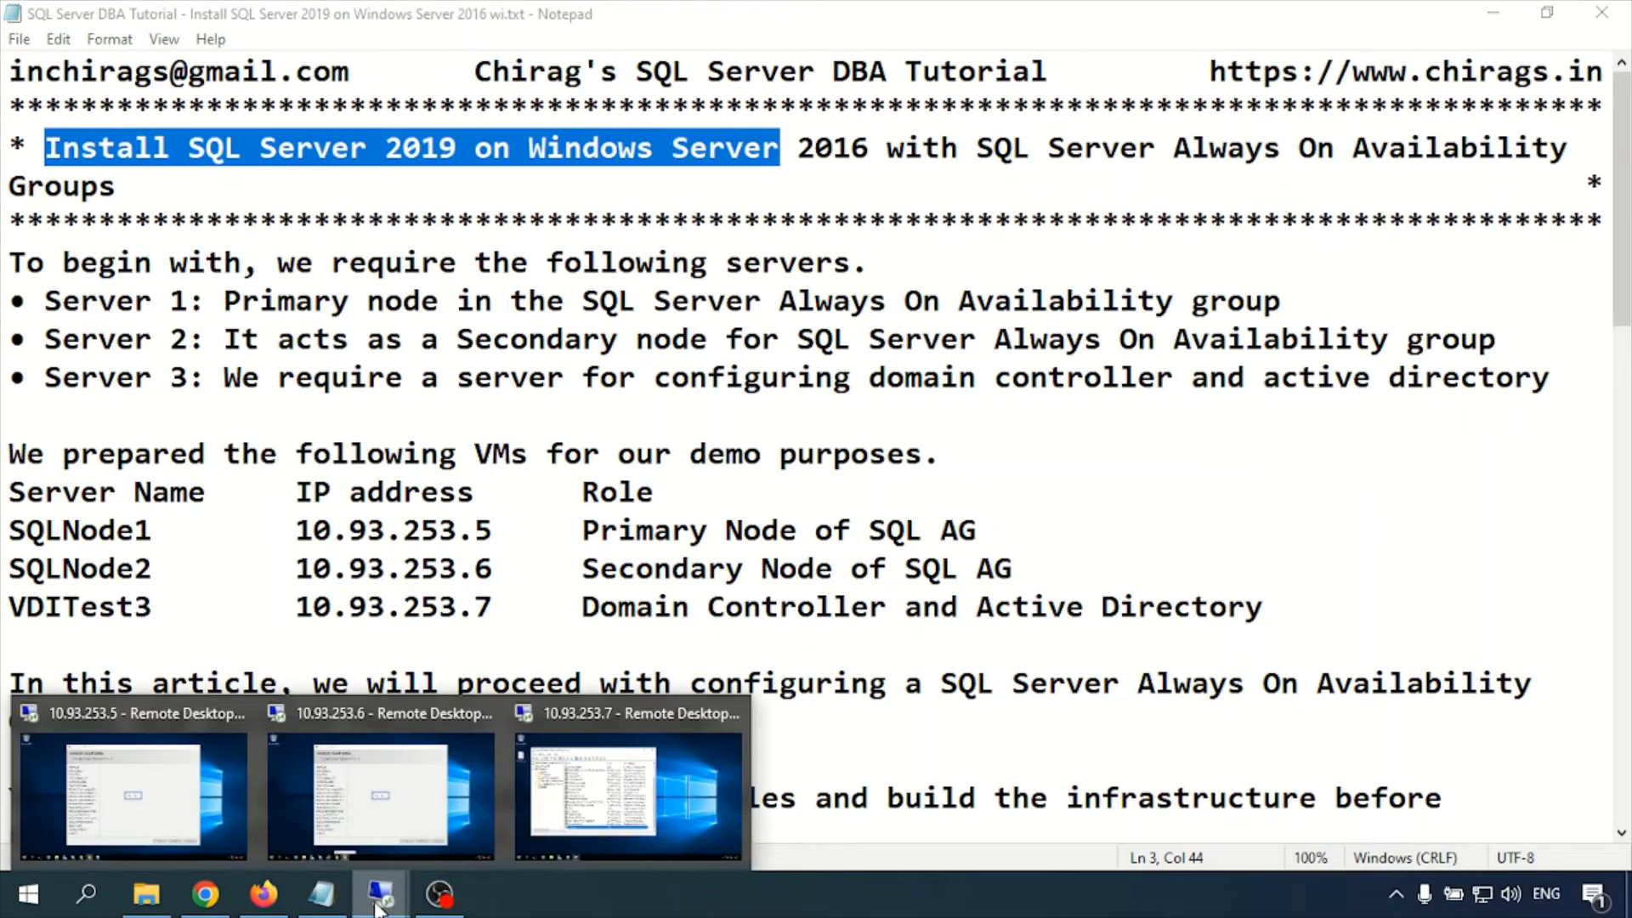
pyautogui.click(139, 814)
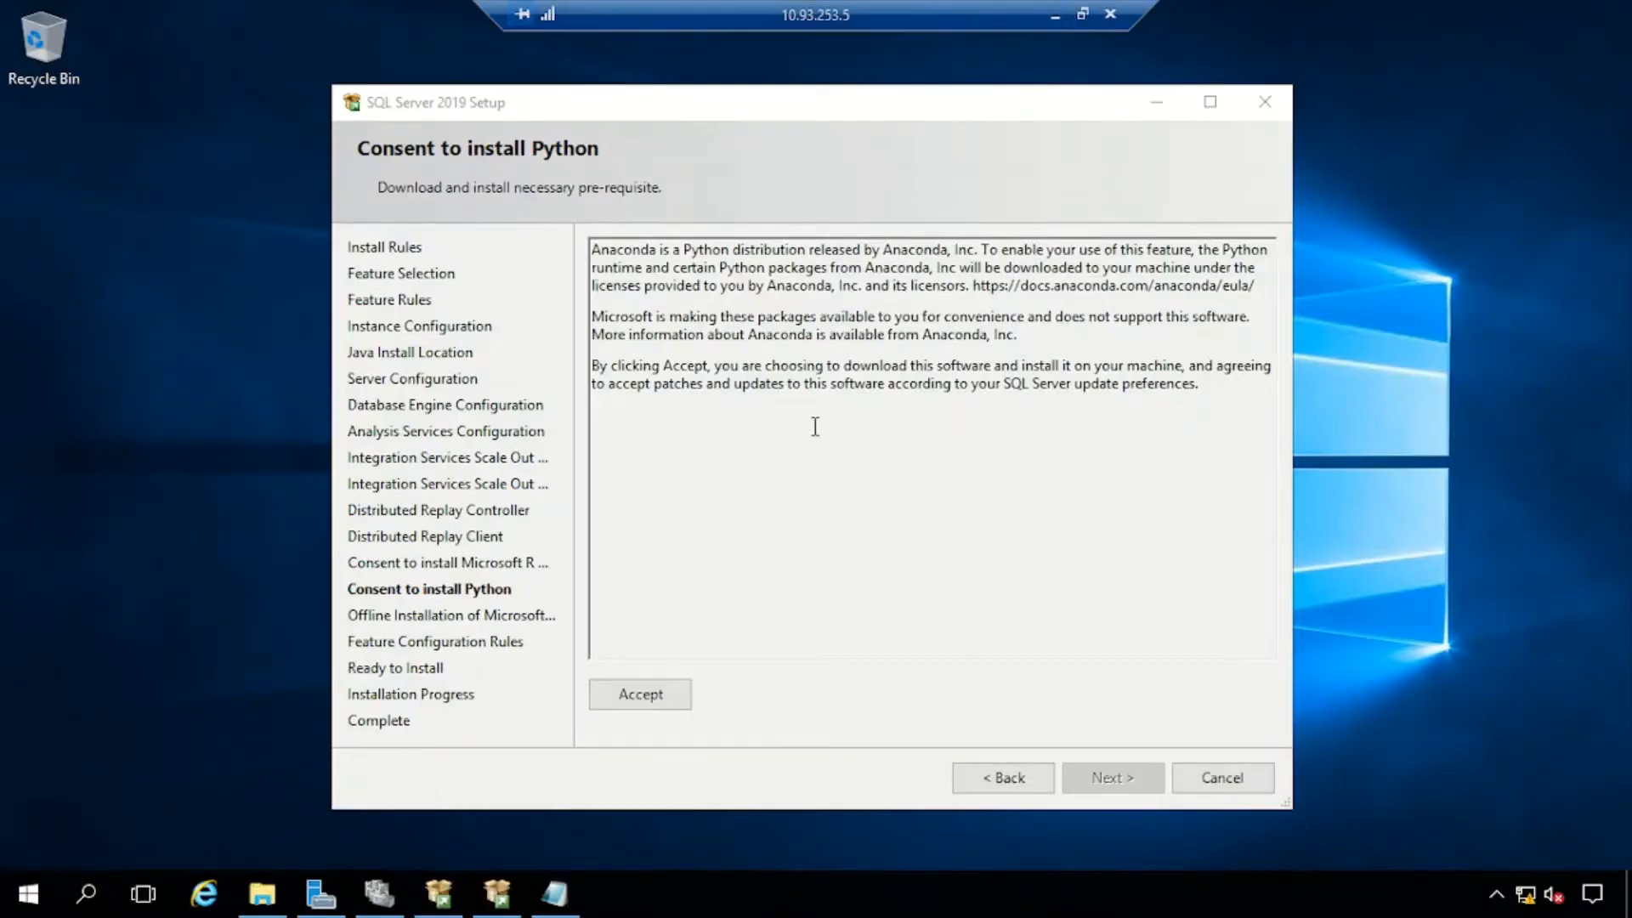
pyautogui.click(646, 697)
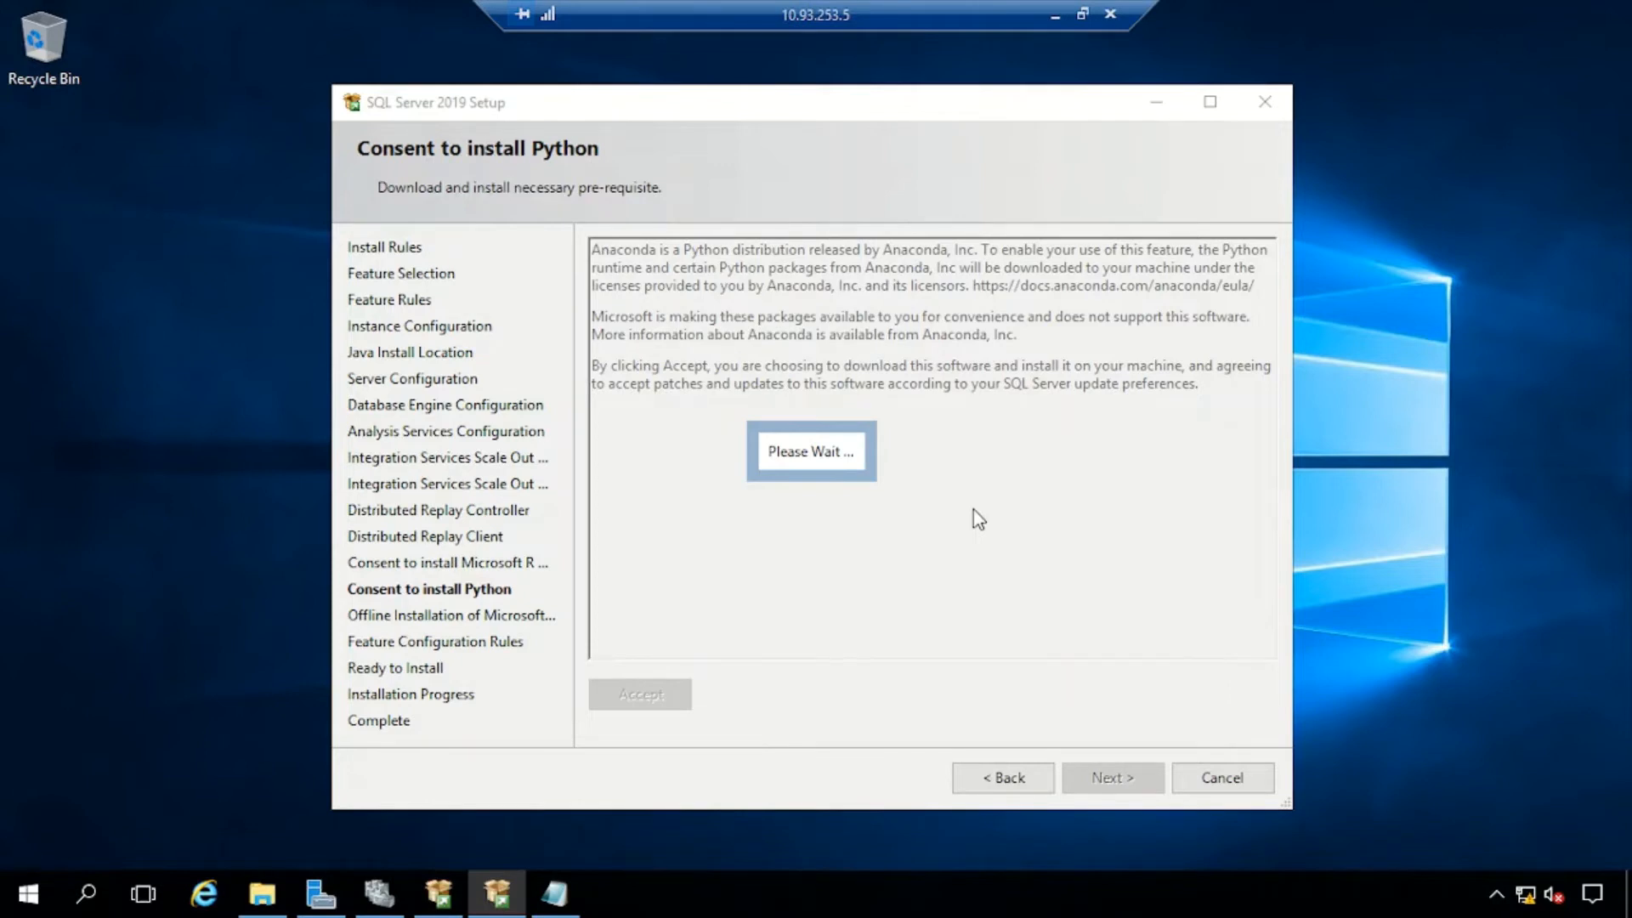
pyautogui.click(1054, 15)
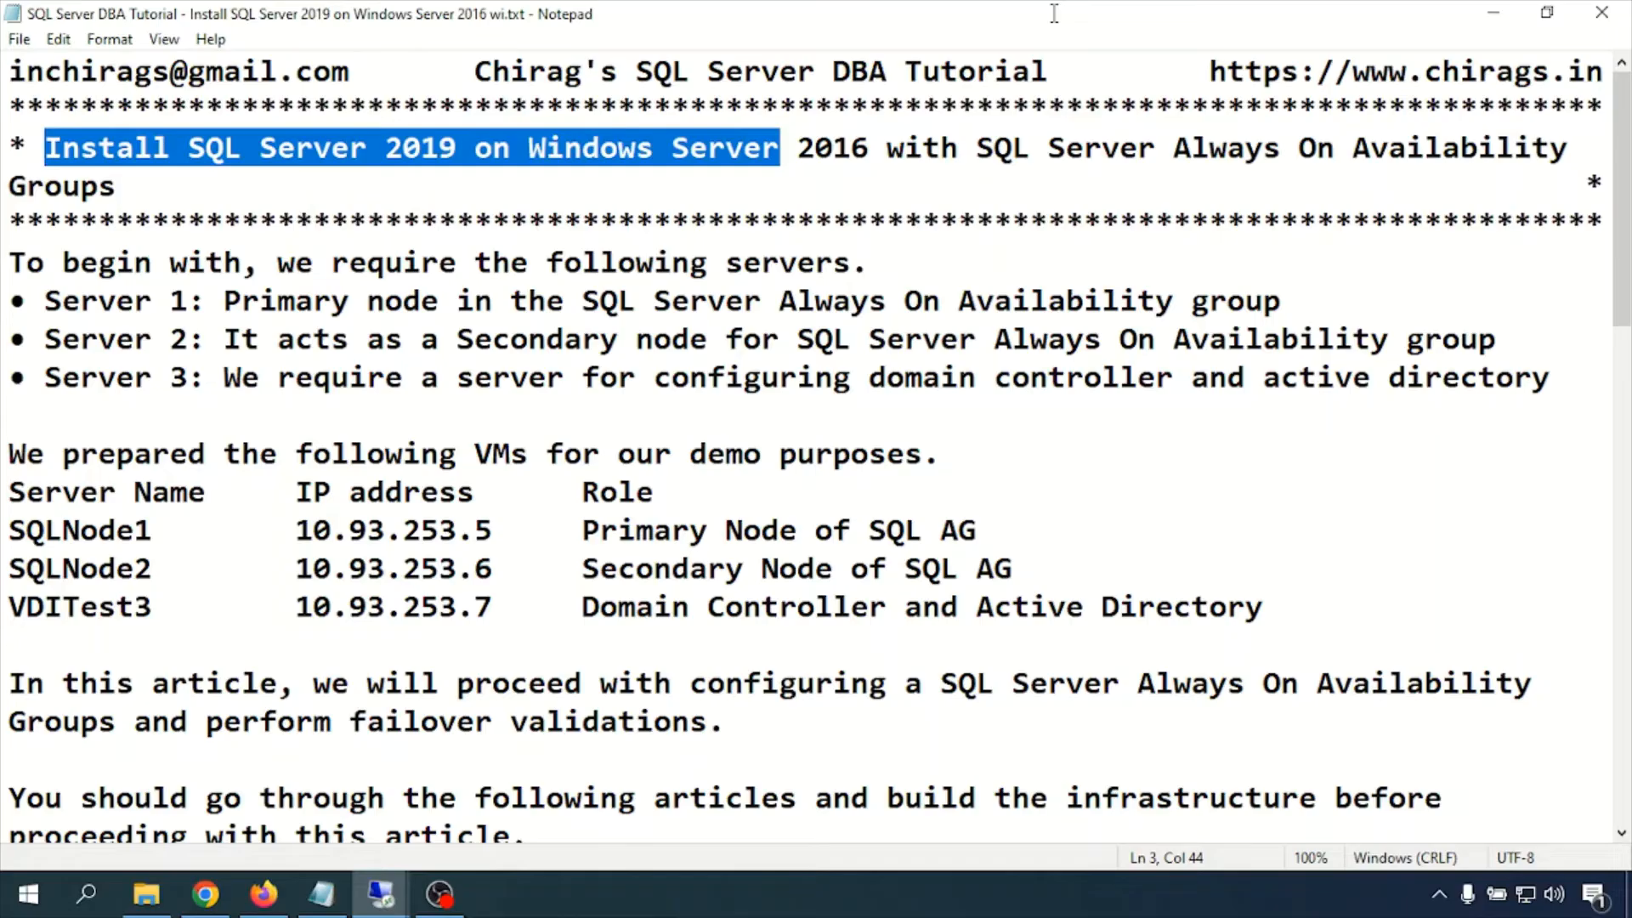
# Accept the Python download terms on SQLNode2 (10.93.253.6), then return to SQLNode1.
pyautogui.moveTo(380, 892)
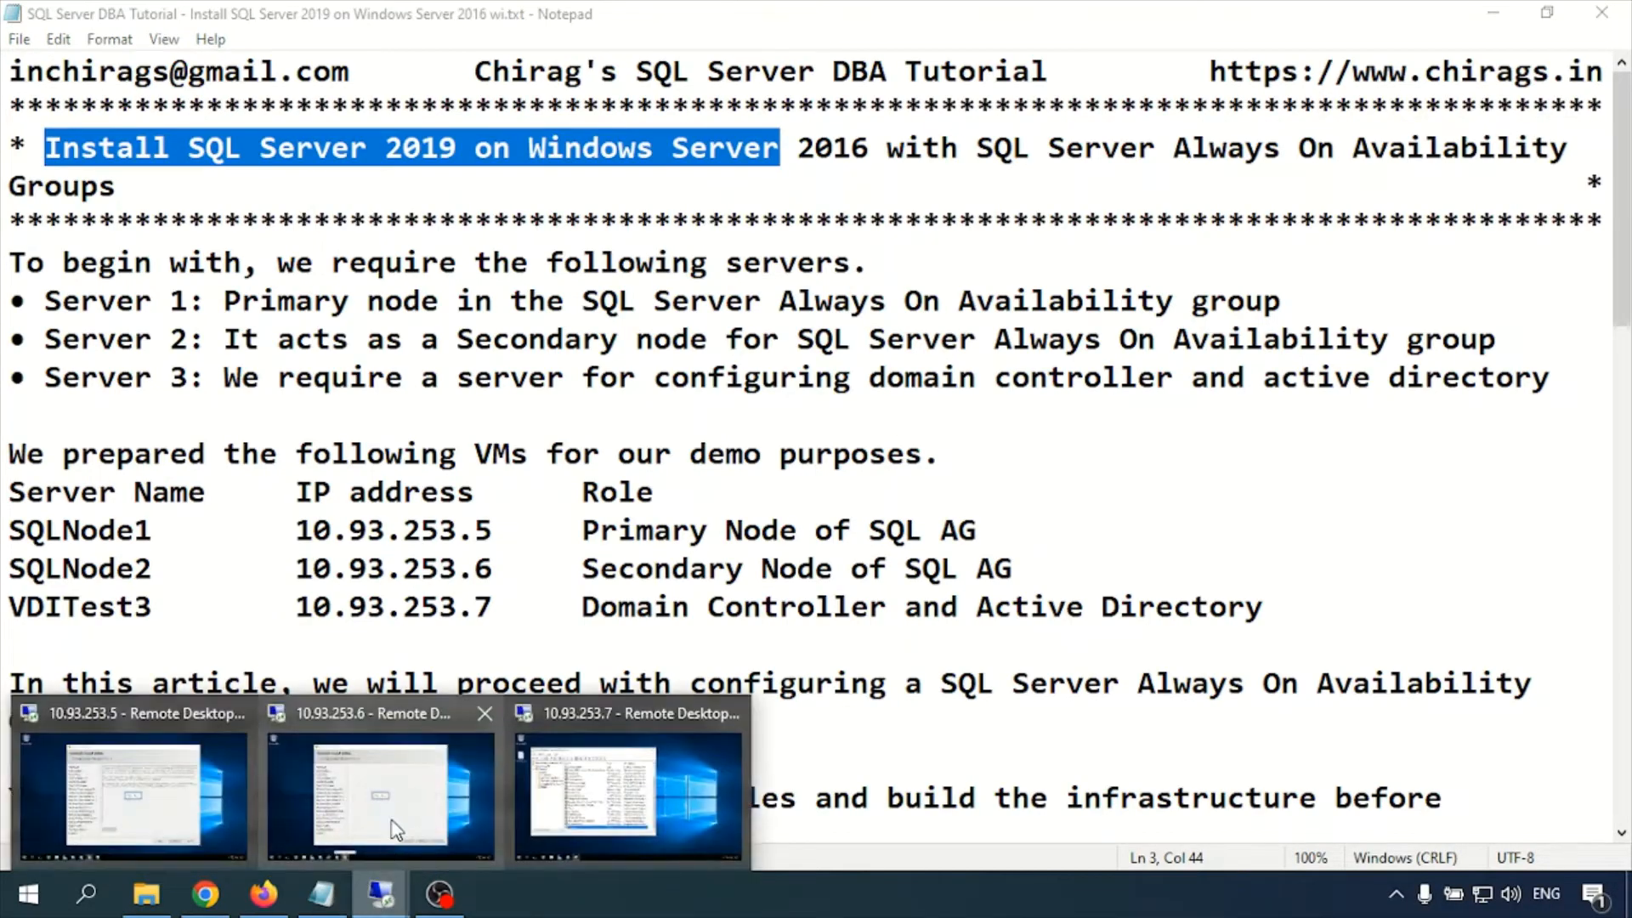
pyautogui.click(396, 817)
pyautogui.click(640, 694)
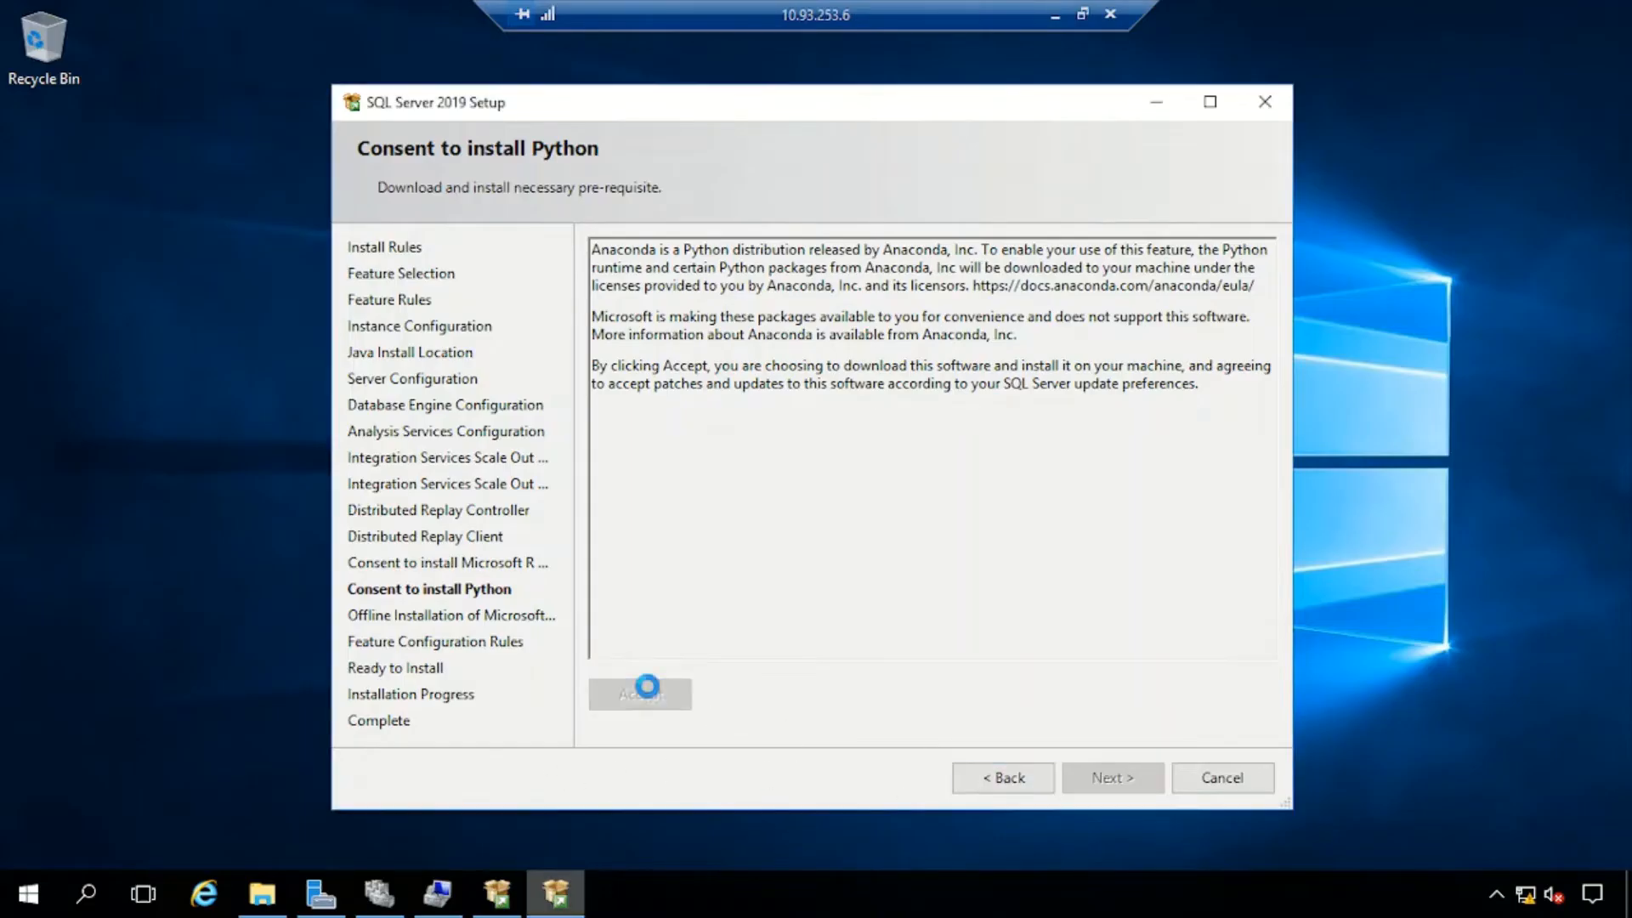
pyautogui.click(1054, 15)
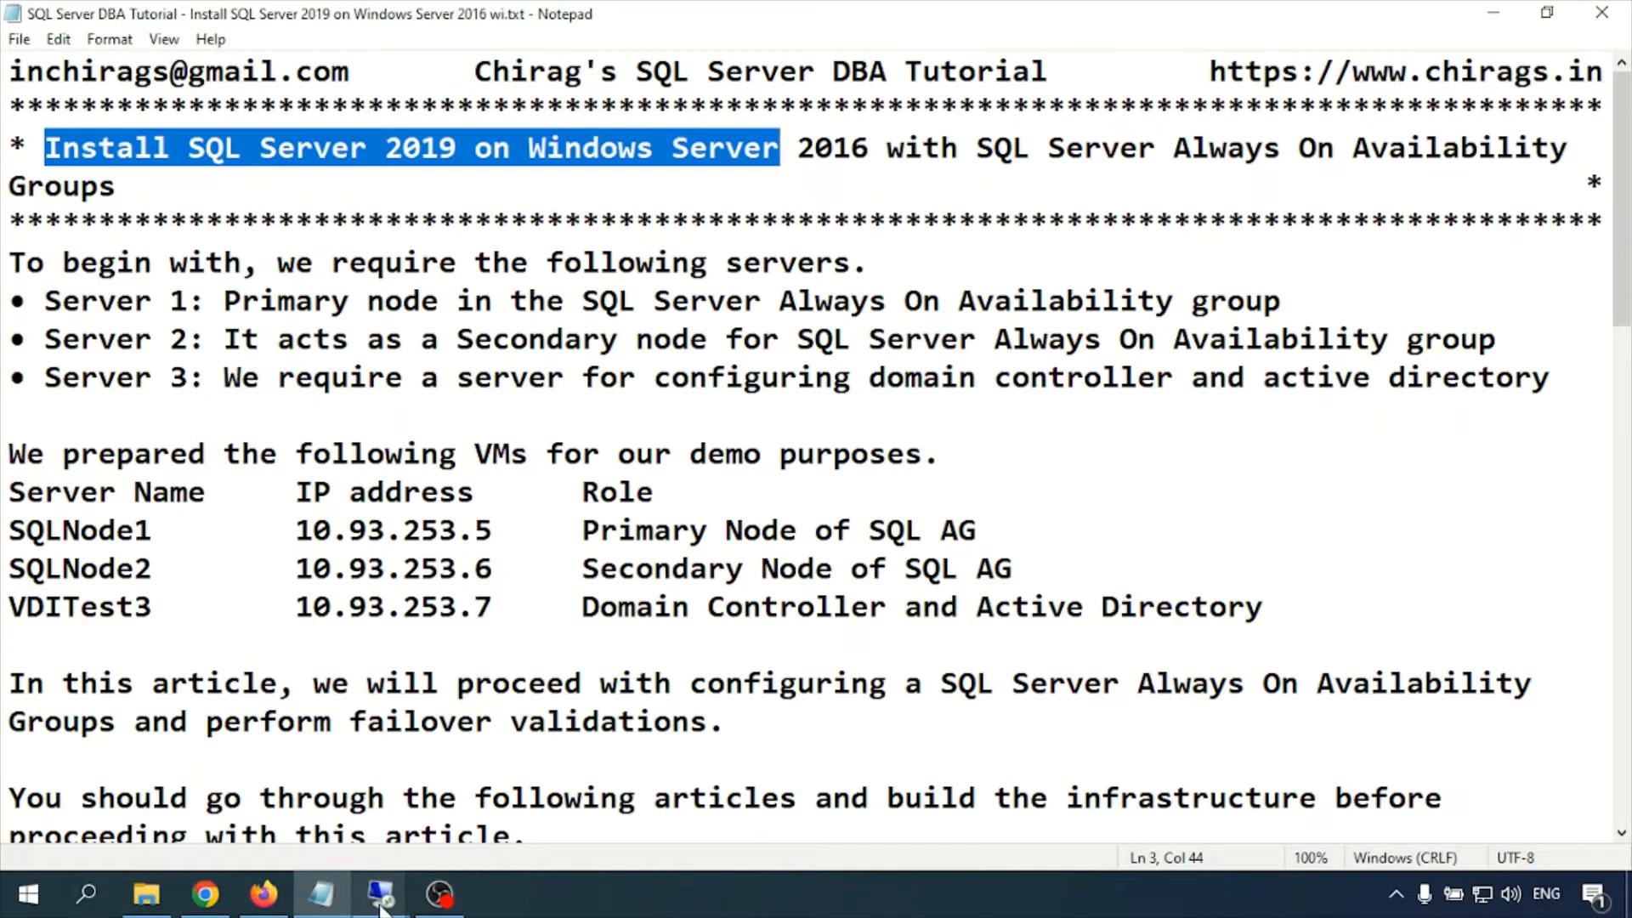
pyautogui.moveTo(380, 892)
pyautogui.click(189, 790)
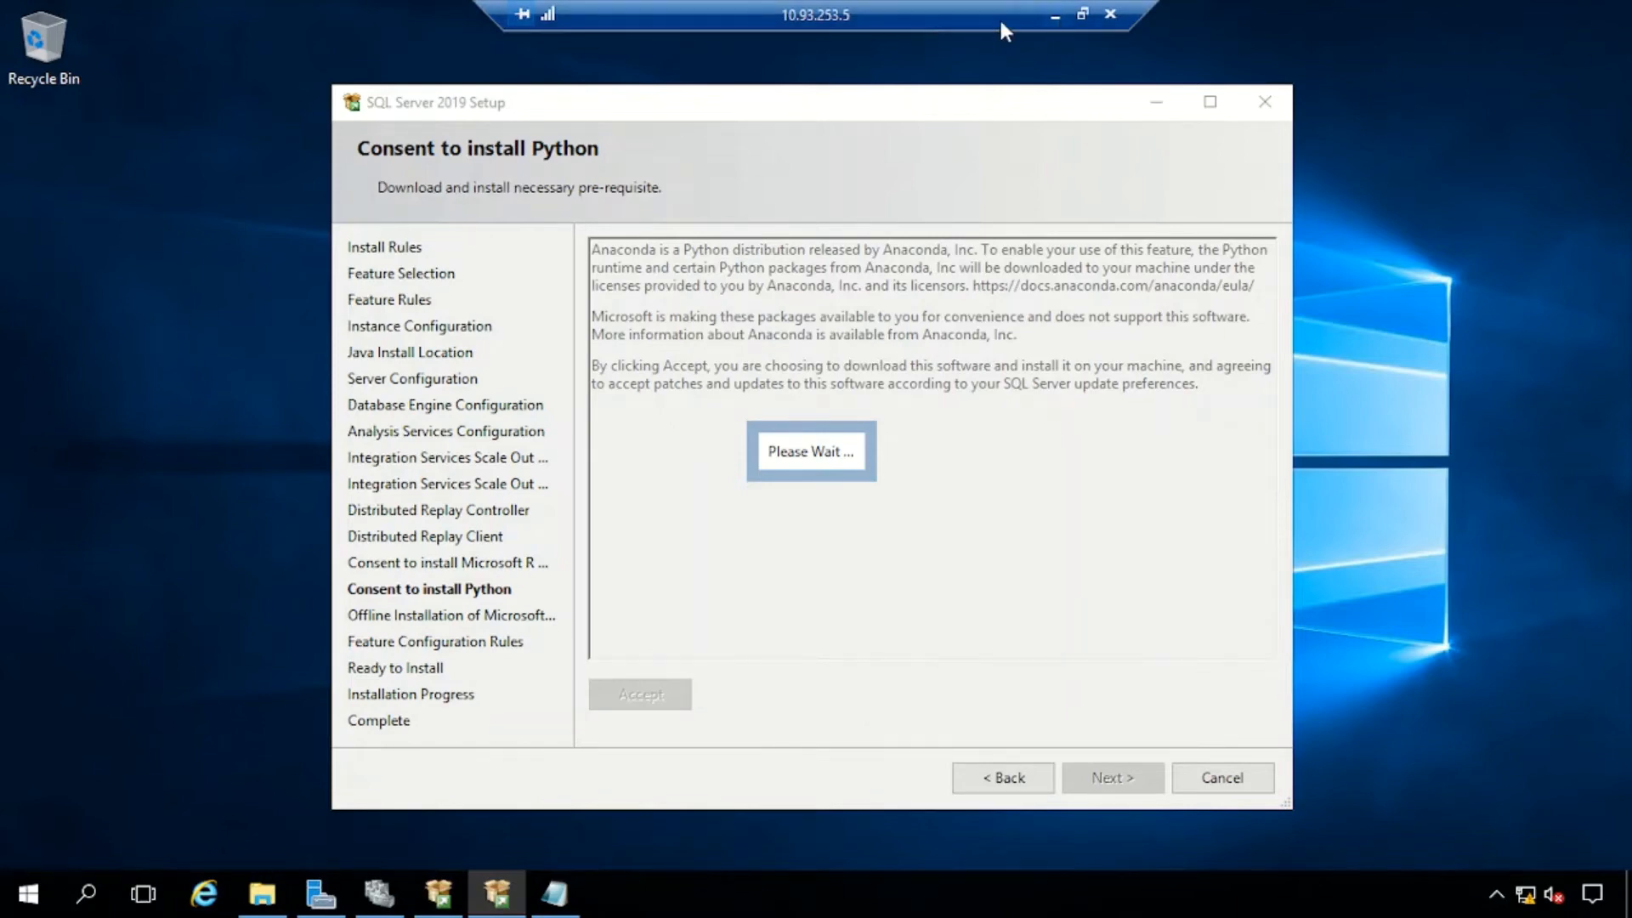
# Check SQLNode2's progress, then return to SQLNode1 until its Python download finishes.
pyautogui.click(1056, 14)
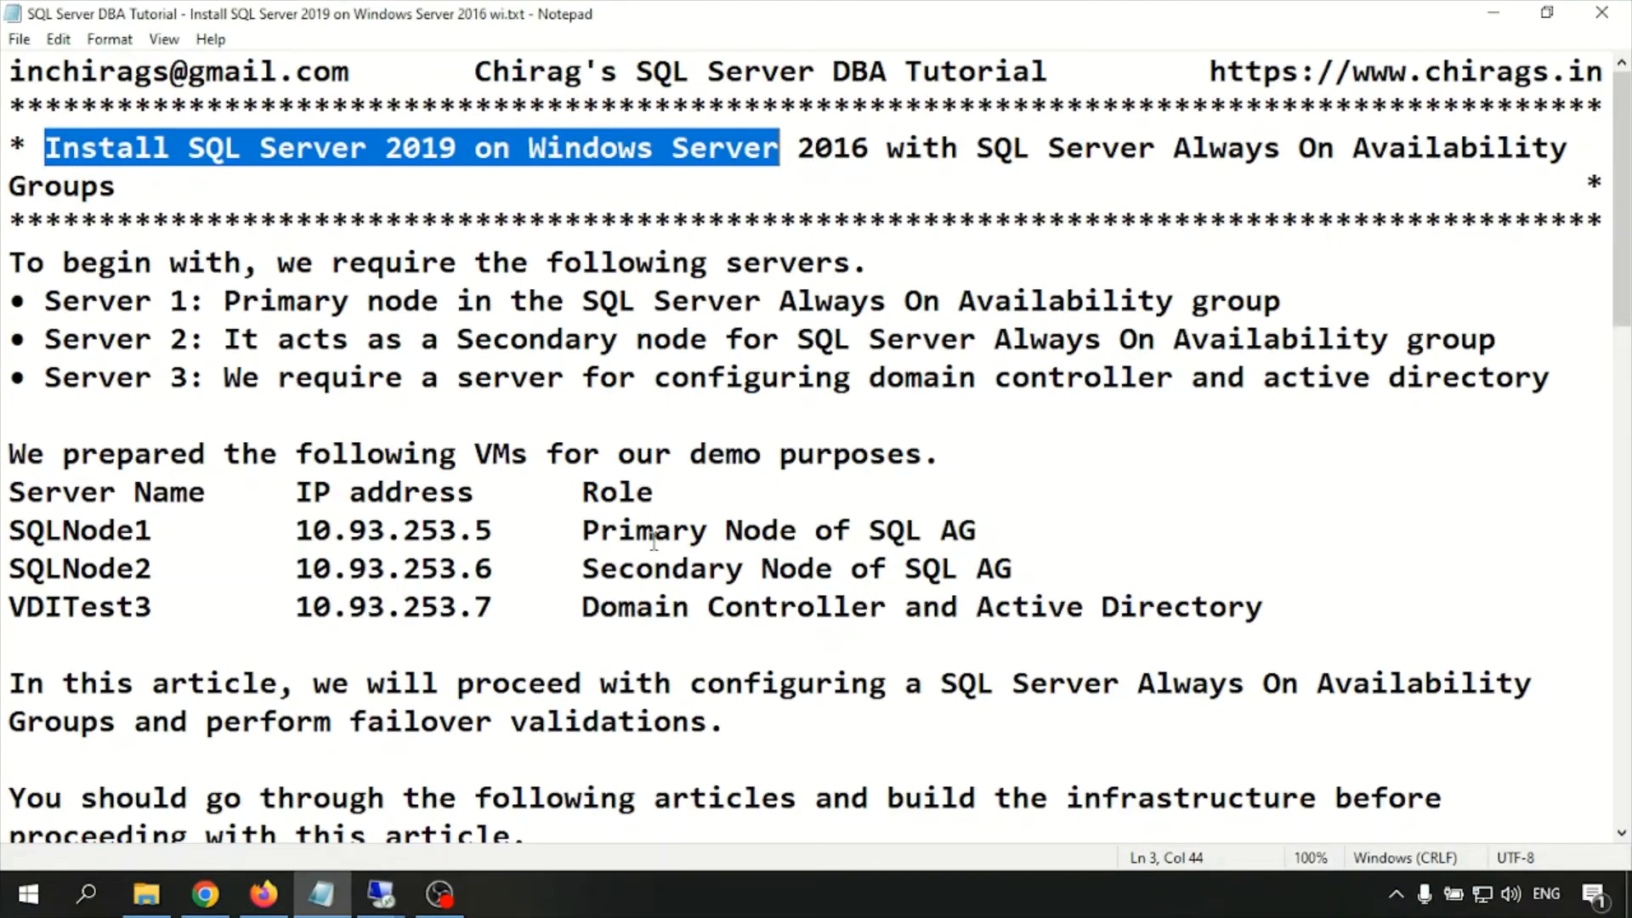
pyautogui.moveTo(387, 903)
pyautogui.click(374, 799)
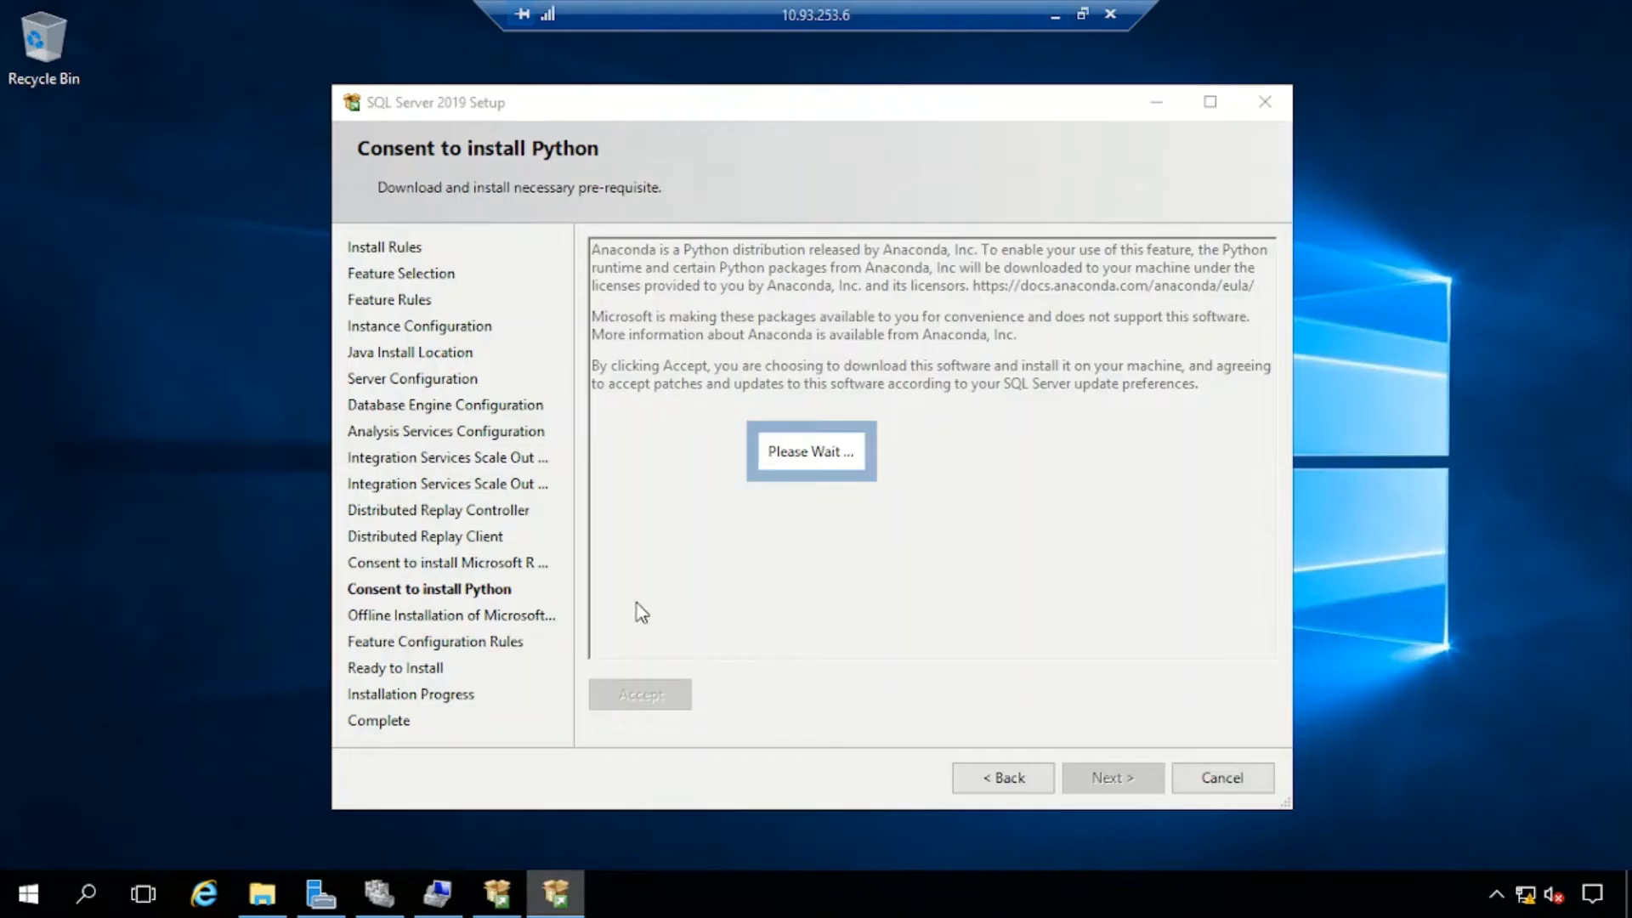
pyautogui.click(1054, 14)
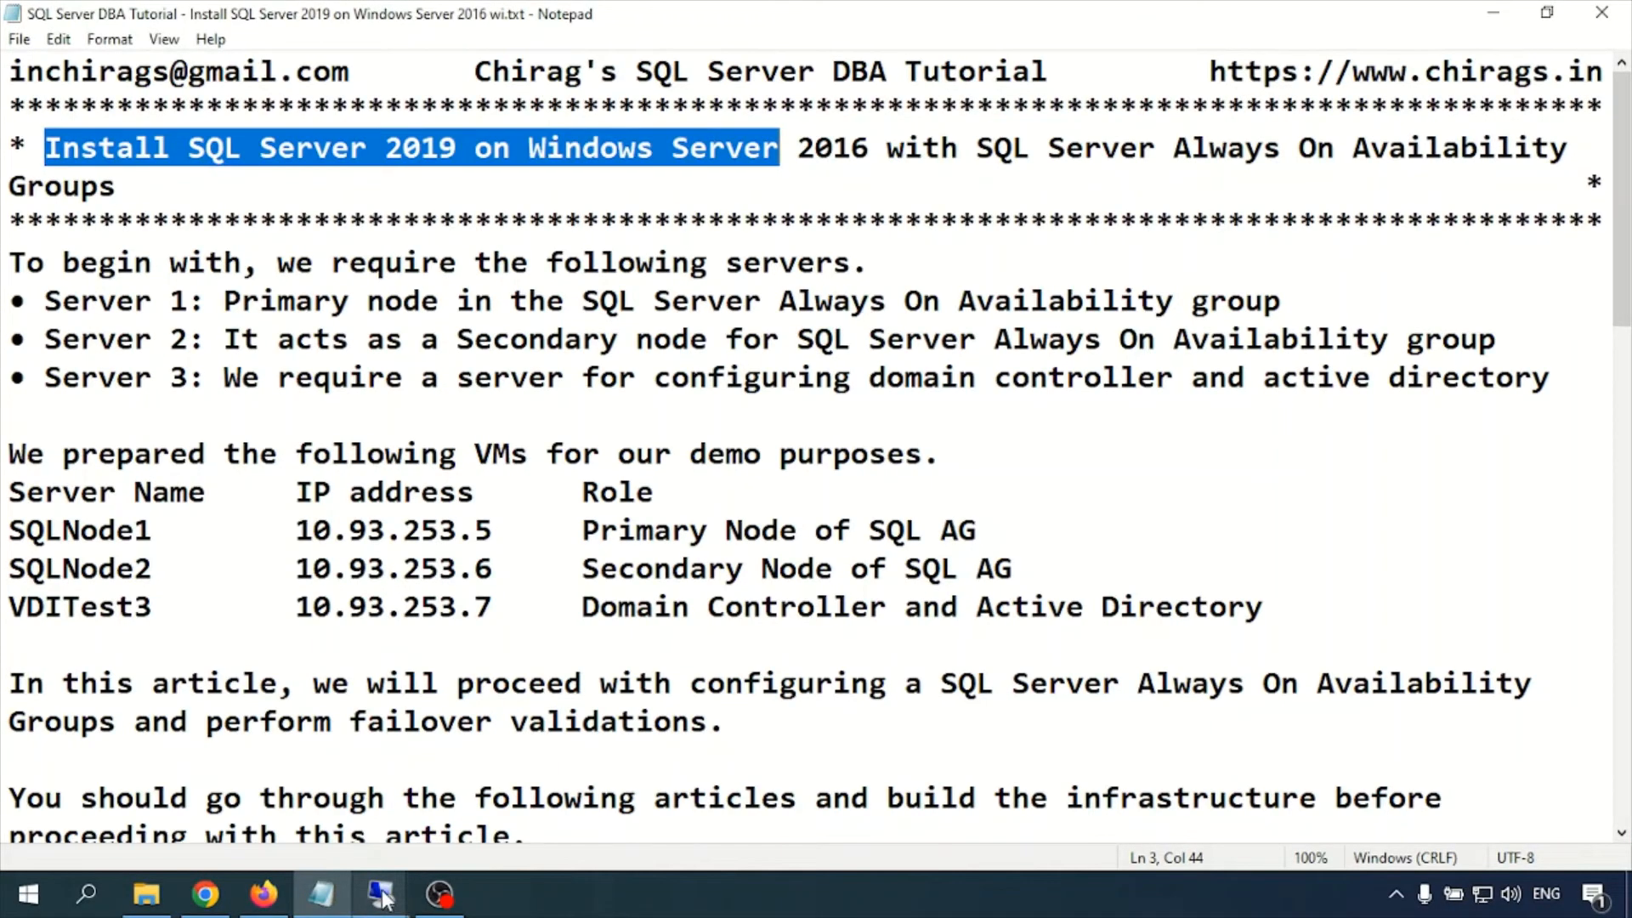
pyautogui.moveTo(387, 901)
pyautogui.click(181, 808)
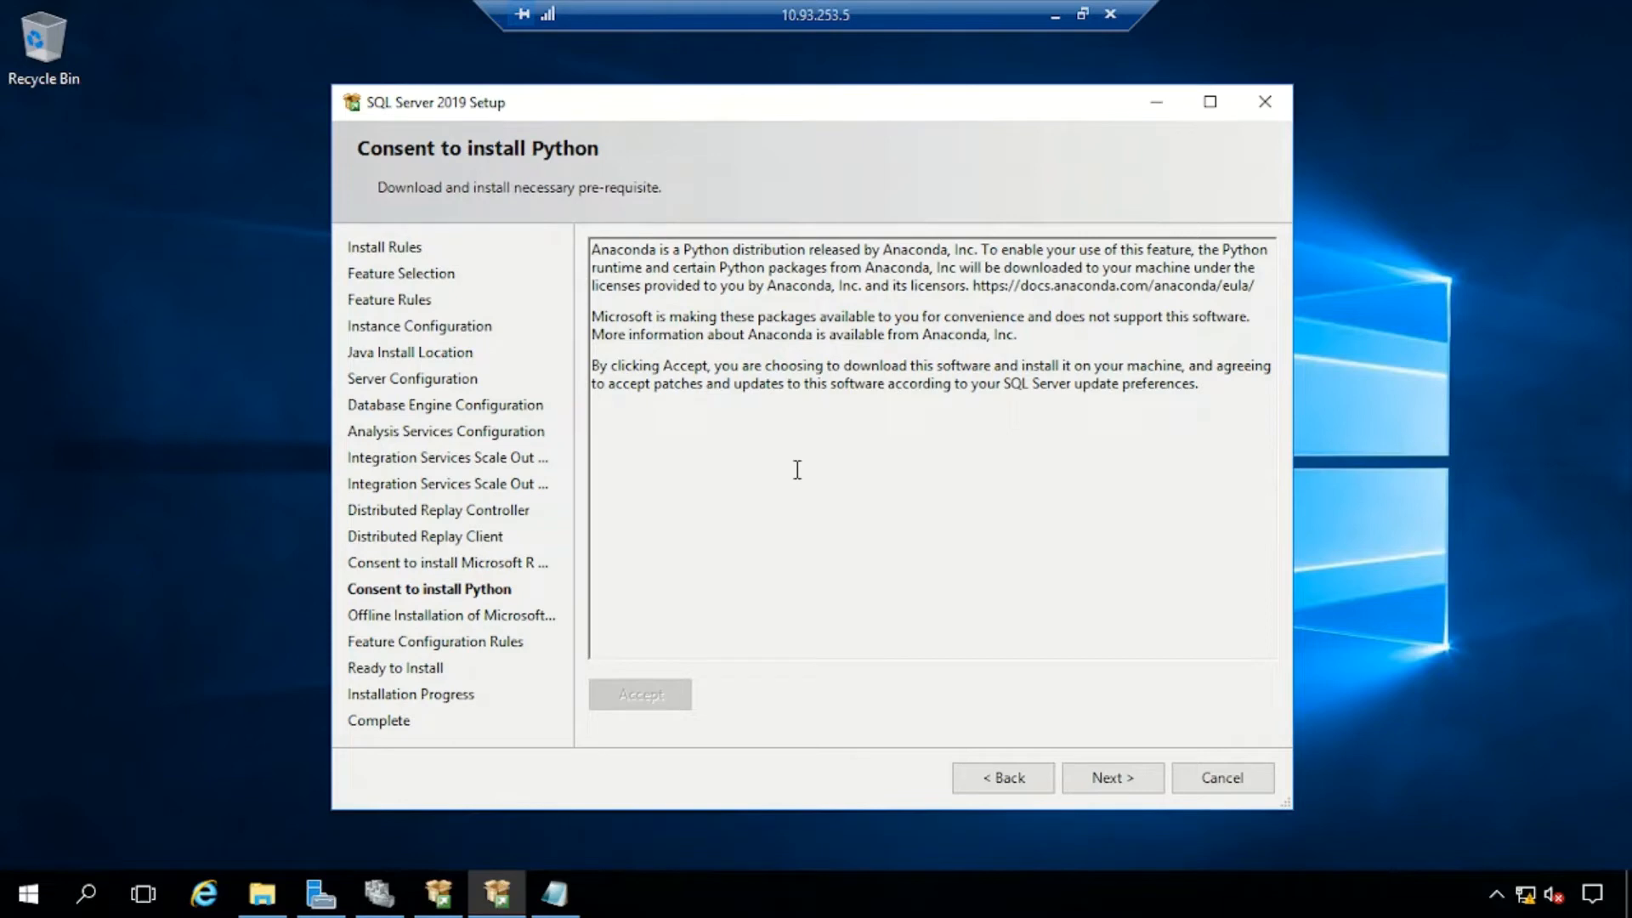
# Continue to the offline components step and locate the SPO, SPS, SRO and SRS cabinets on D:.
pyautogui.click(1115, 778)
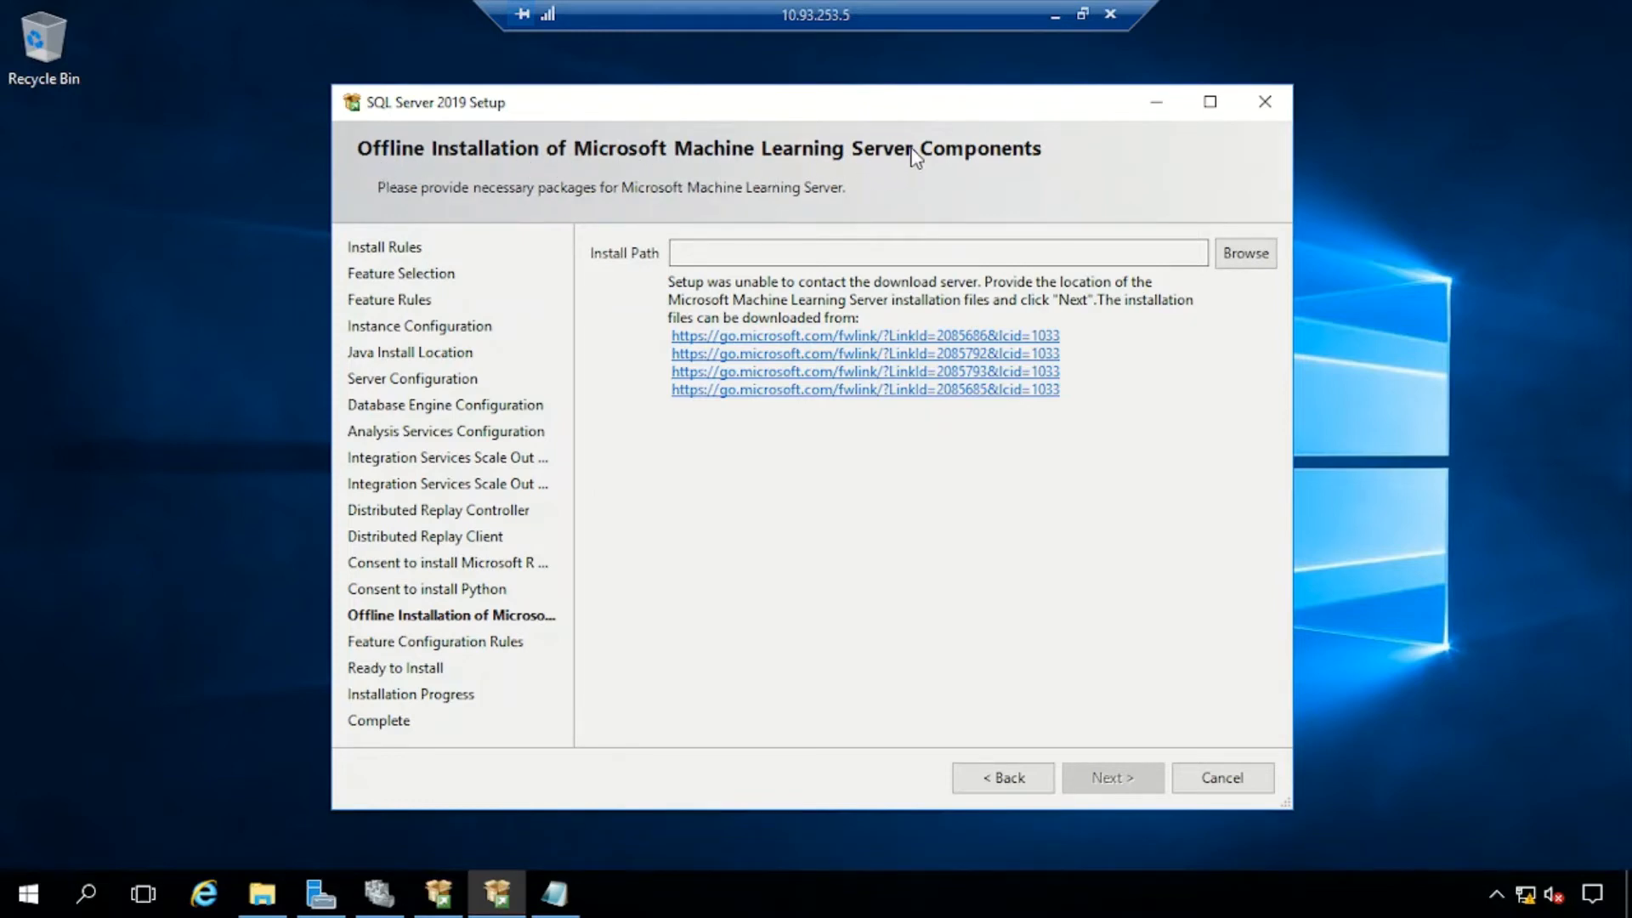
pyautogui.click(264, 894)
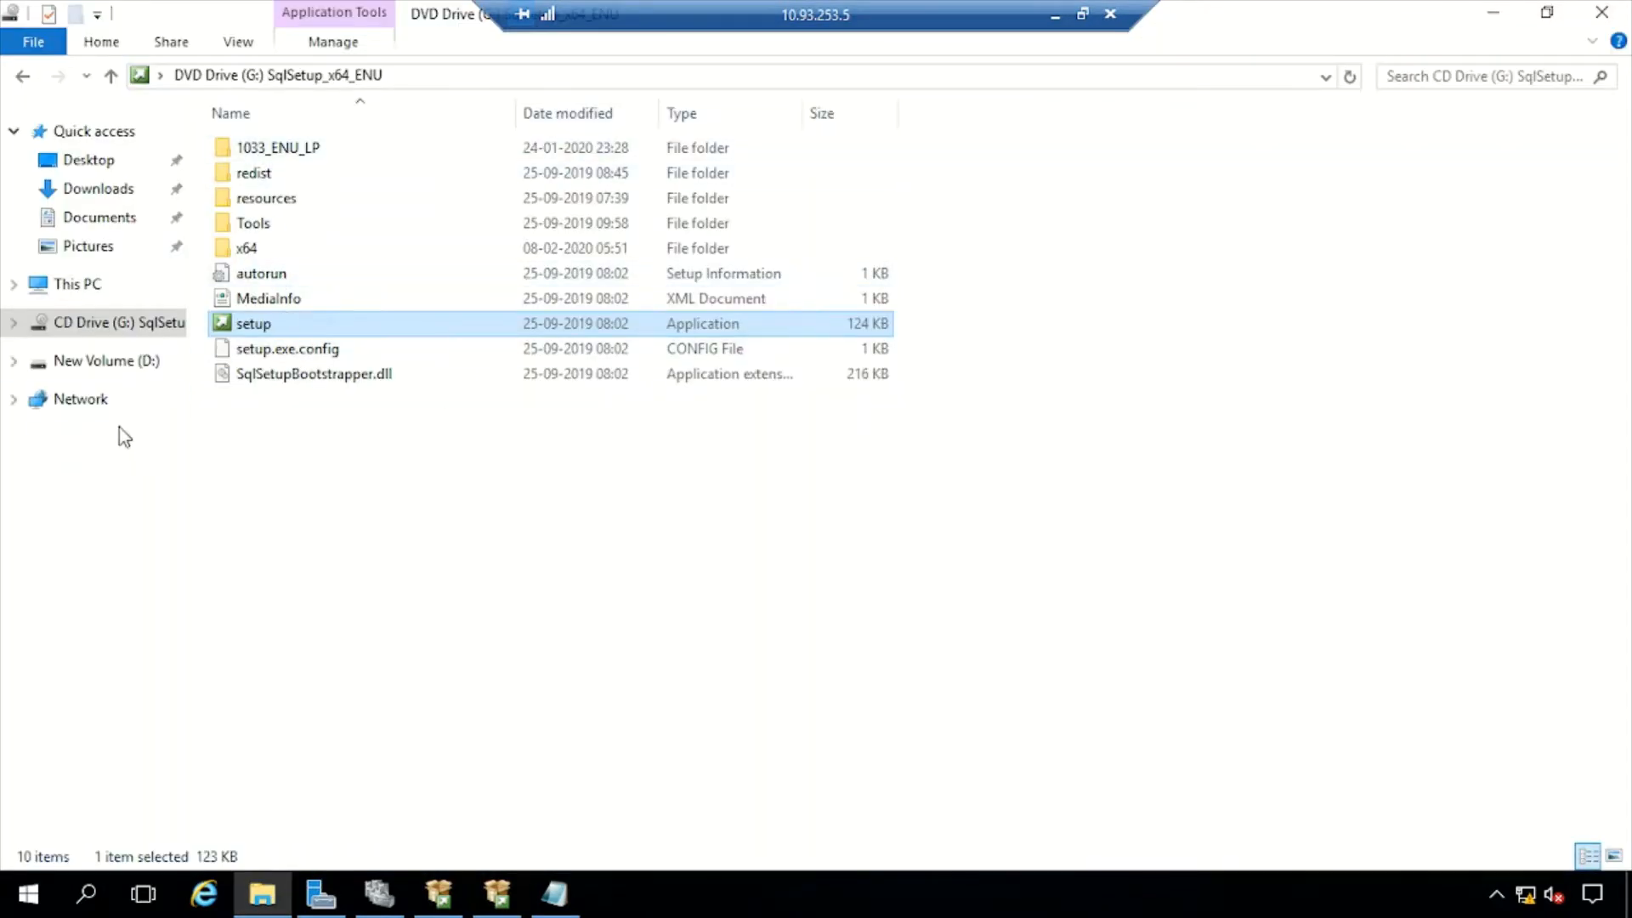
pyautogui.click(147, 363)
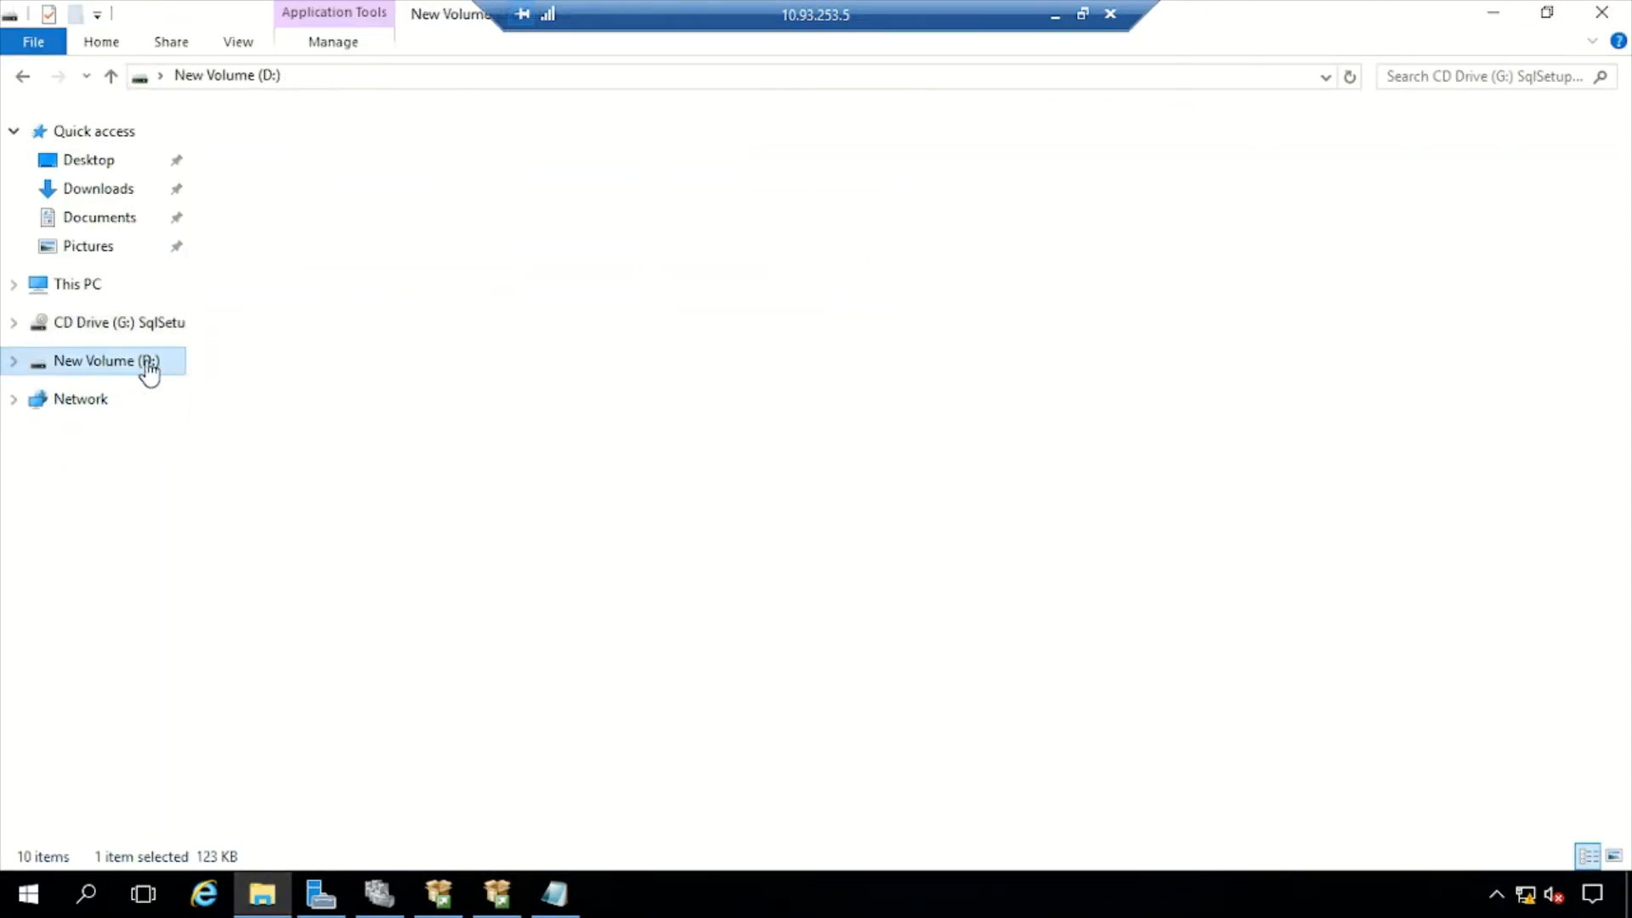
pyautogui.click(285, 178)
pyautogui.click(300, 199)
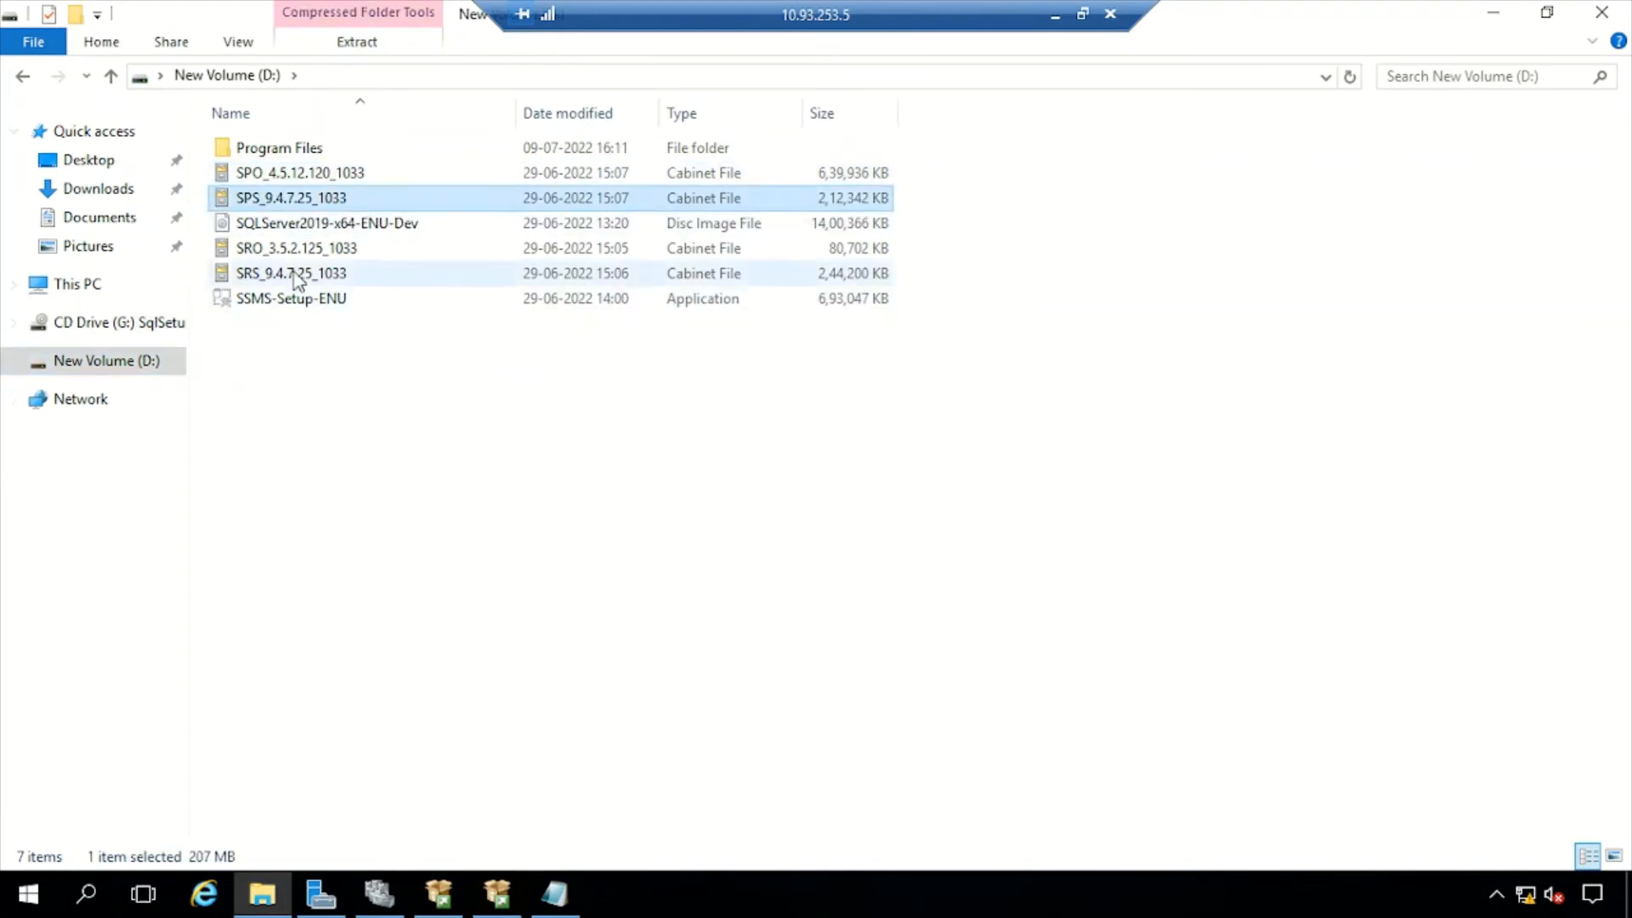
pyautogui.click(298, 247)
pyautogui.click(300, 273)
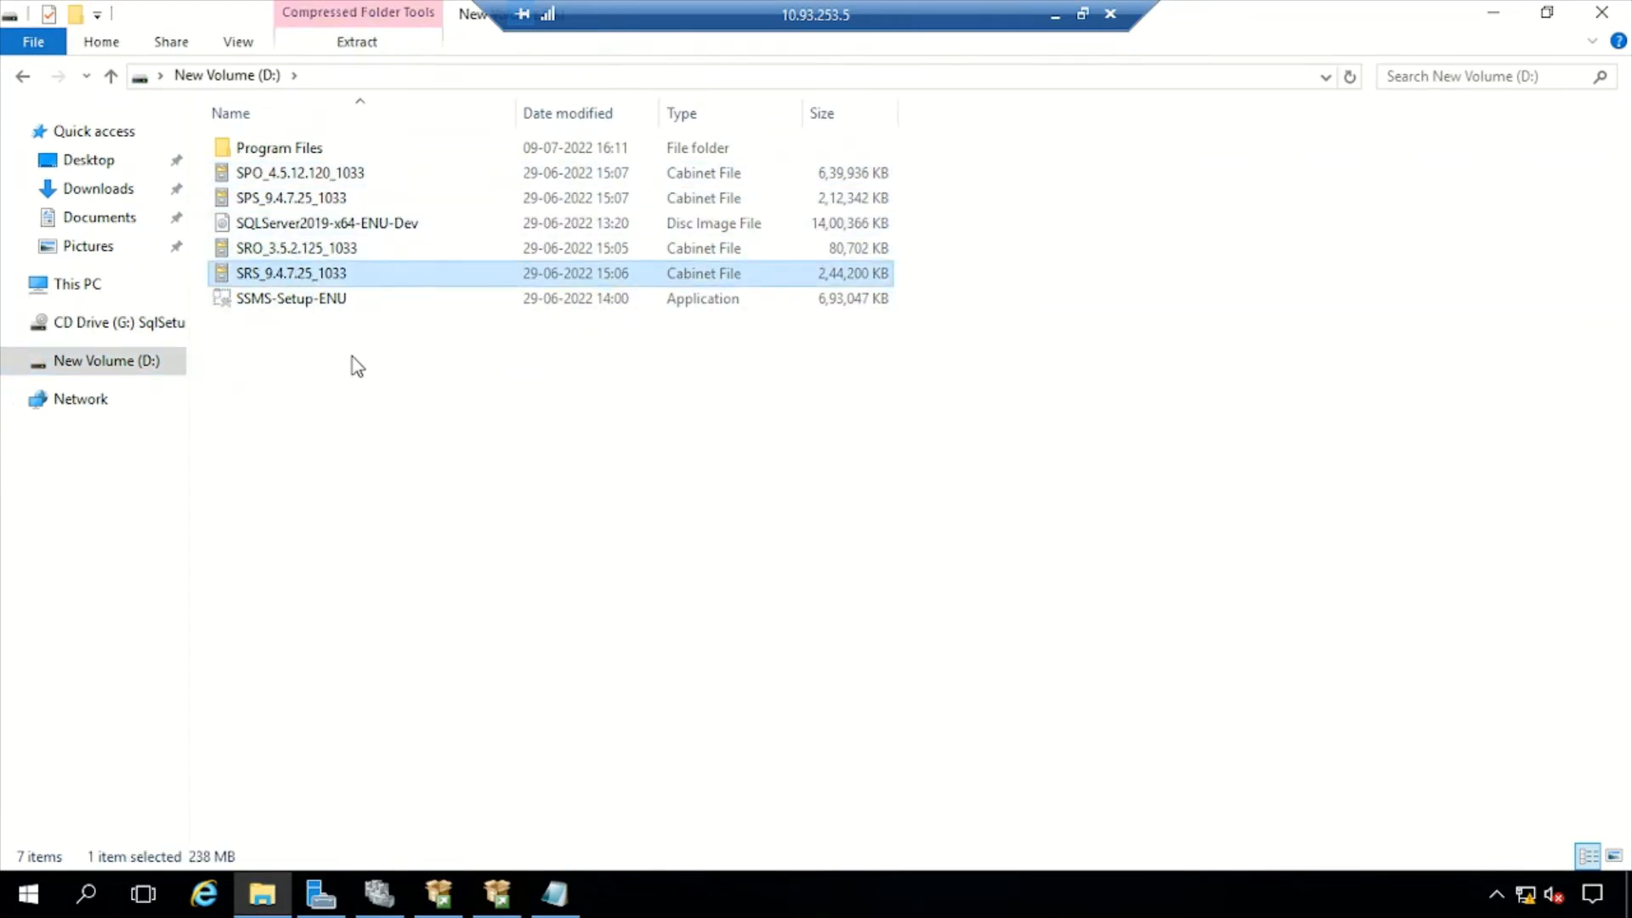
# On SQLNode1, browse to New Volume (D:) for the Machine Learning Server package folder.
pyautogui.click(496, 893)
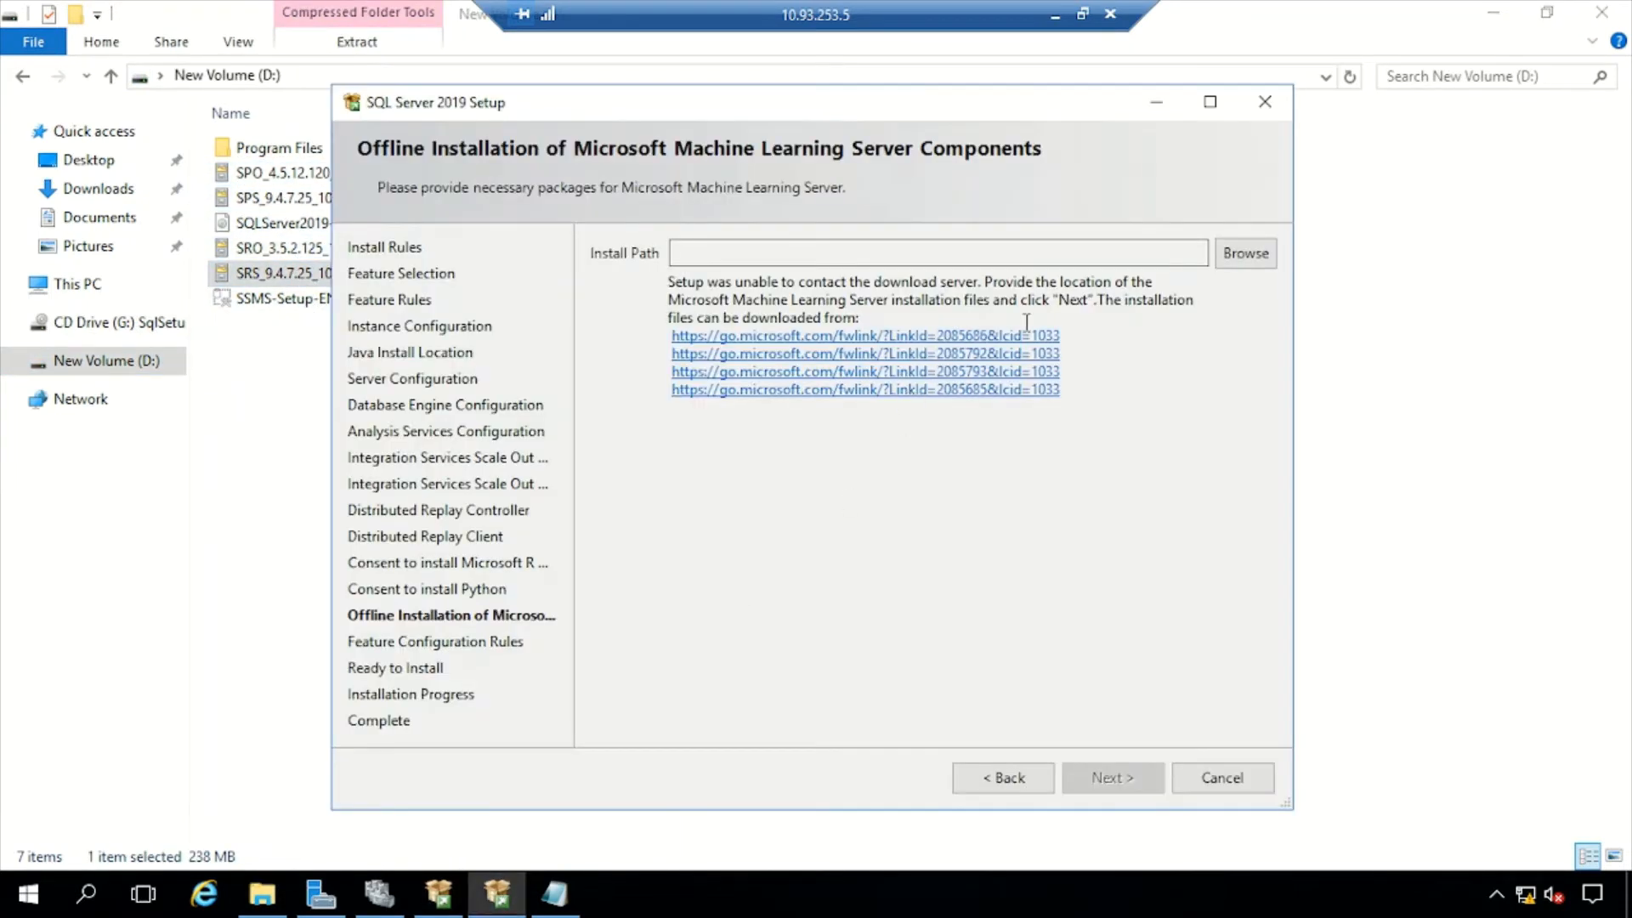
pyautogui.click(1246, 254)
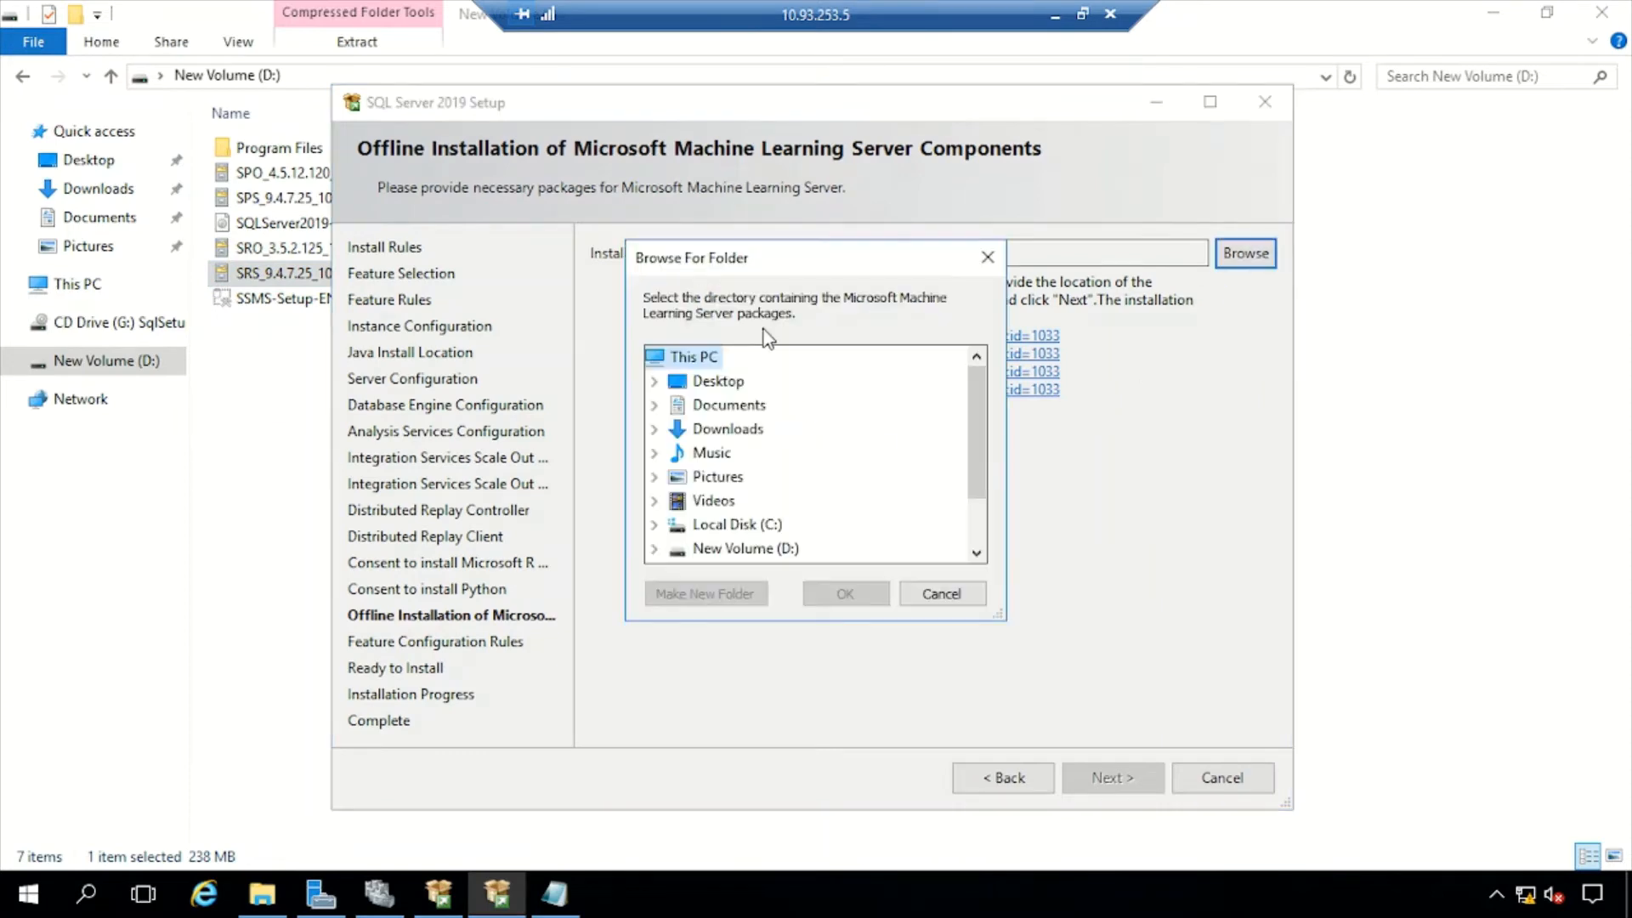
pyautogui.click(732, 548)
pyautogui.click(844, 594)
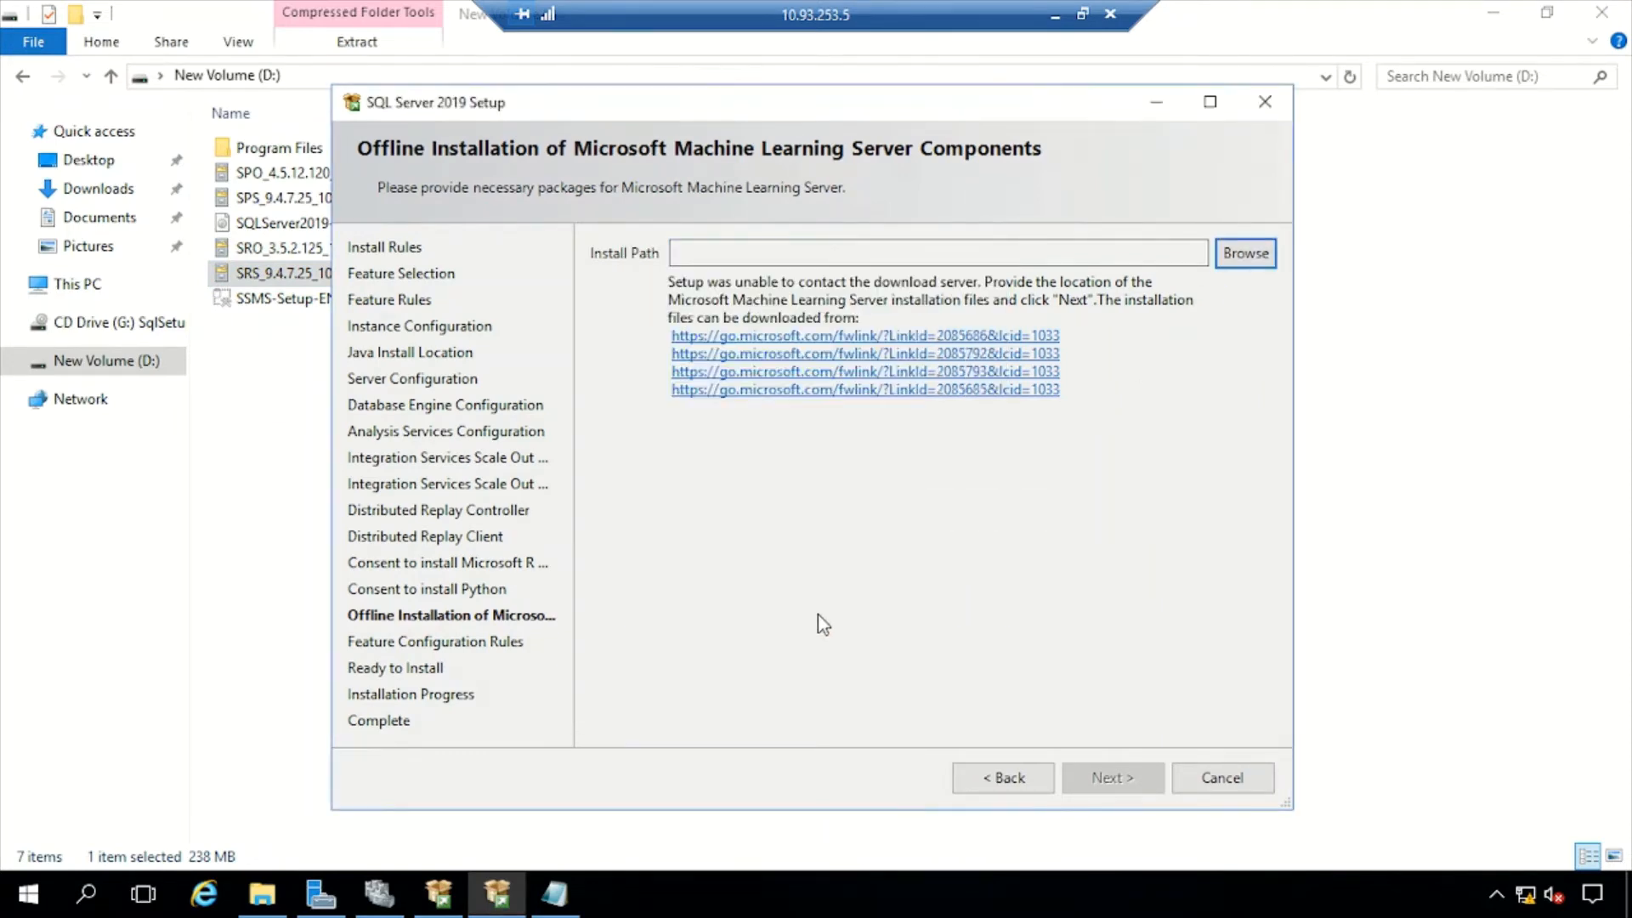
# On SQLNode2 (10.93.253.6), advance to the offline Machine Learning page and browse to New Volume (D:).
pyautogui.click(1057, 16)
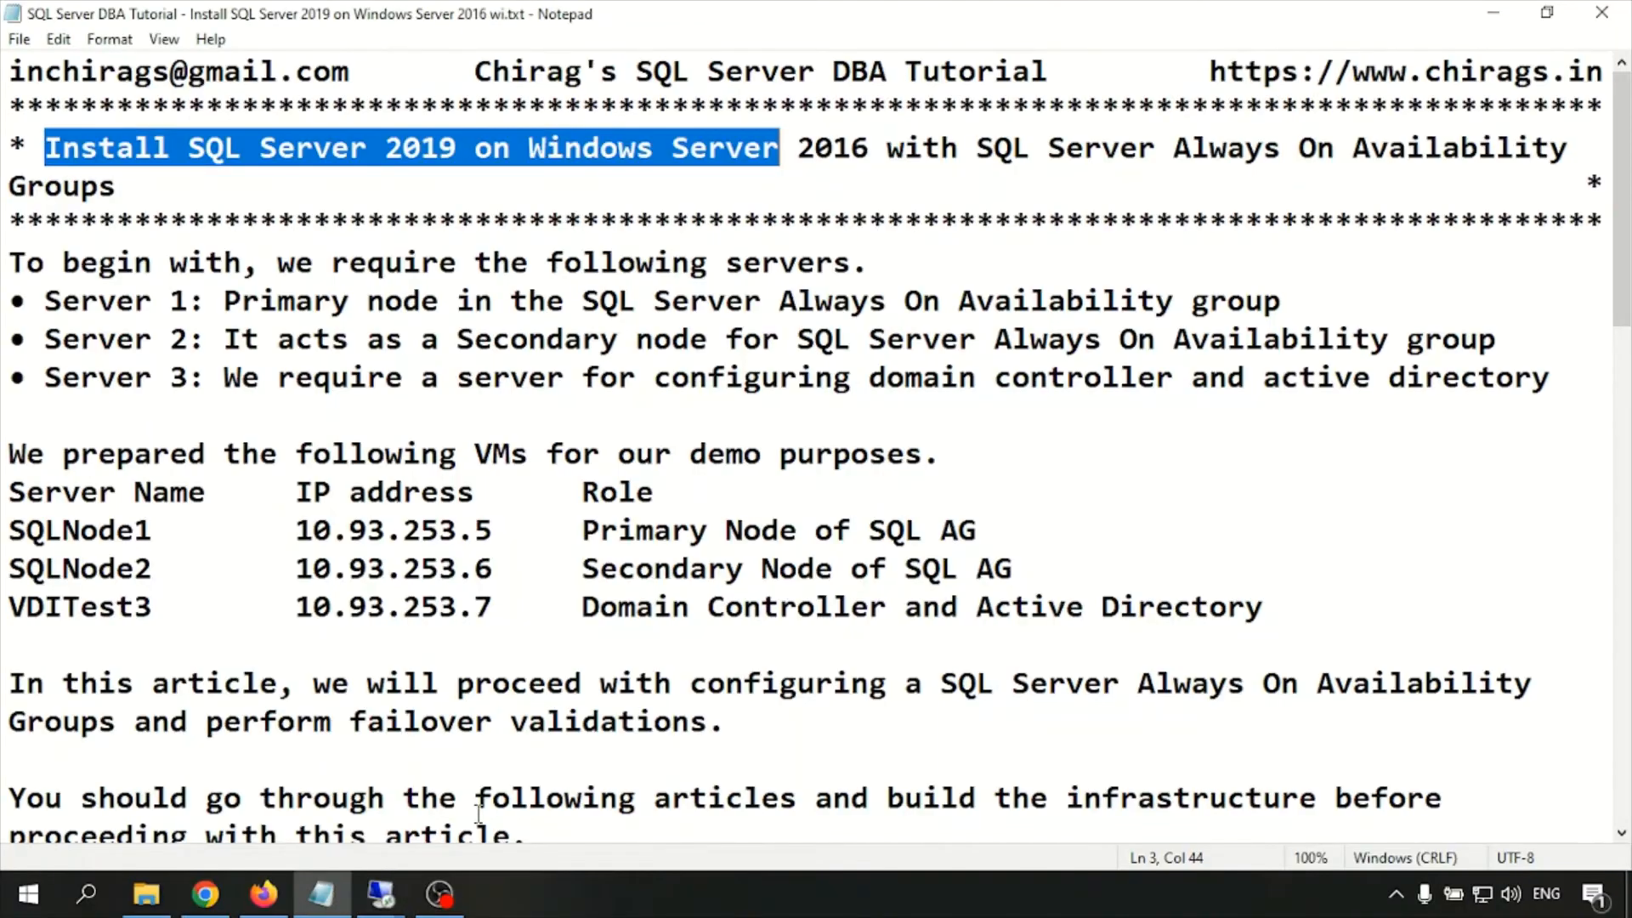
pyautogui.moveTo(381, 894)
pyautogui.click(371, 790)
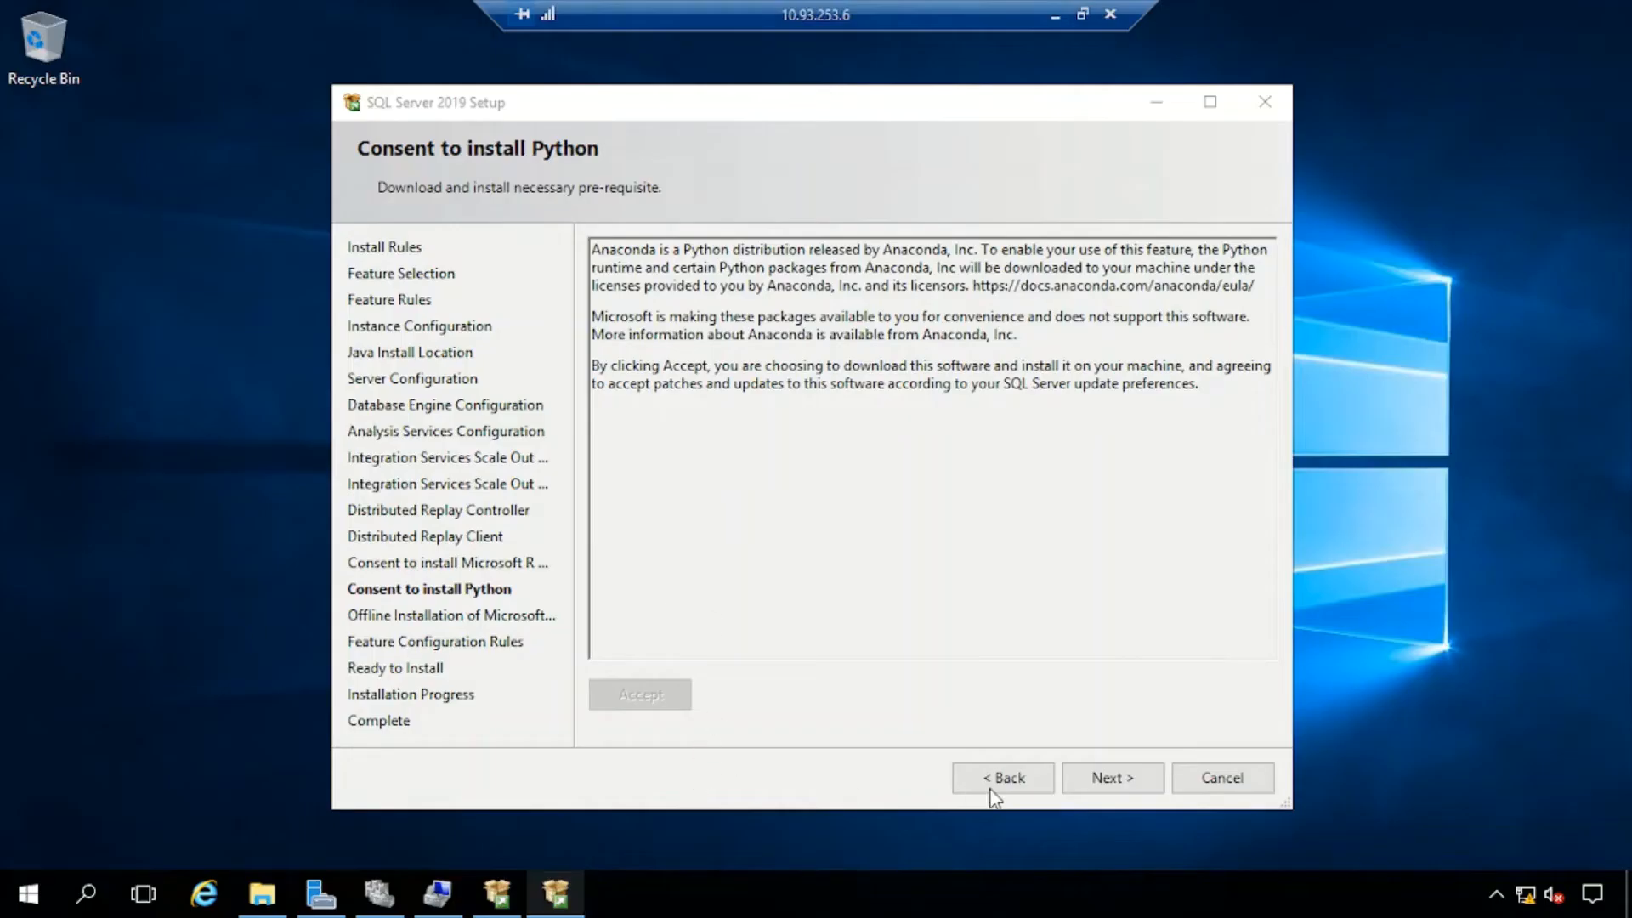
pyautogui.click(1111, 777)
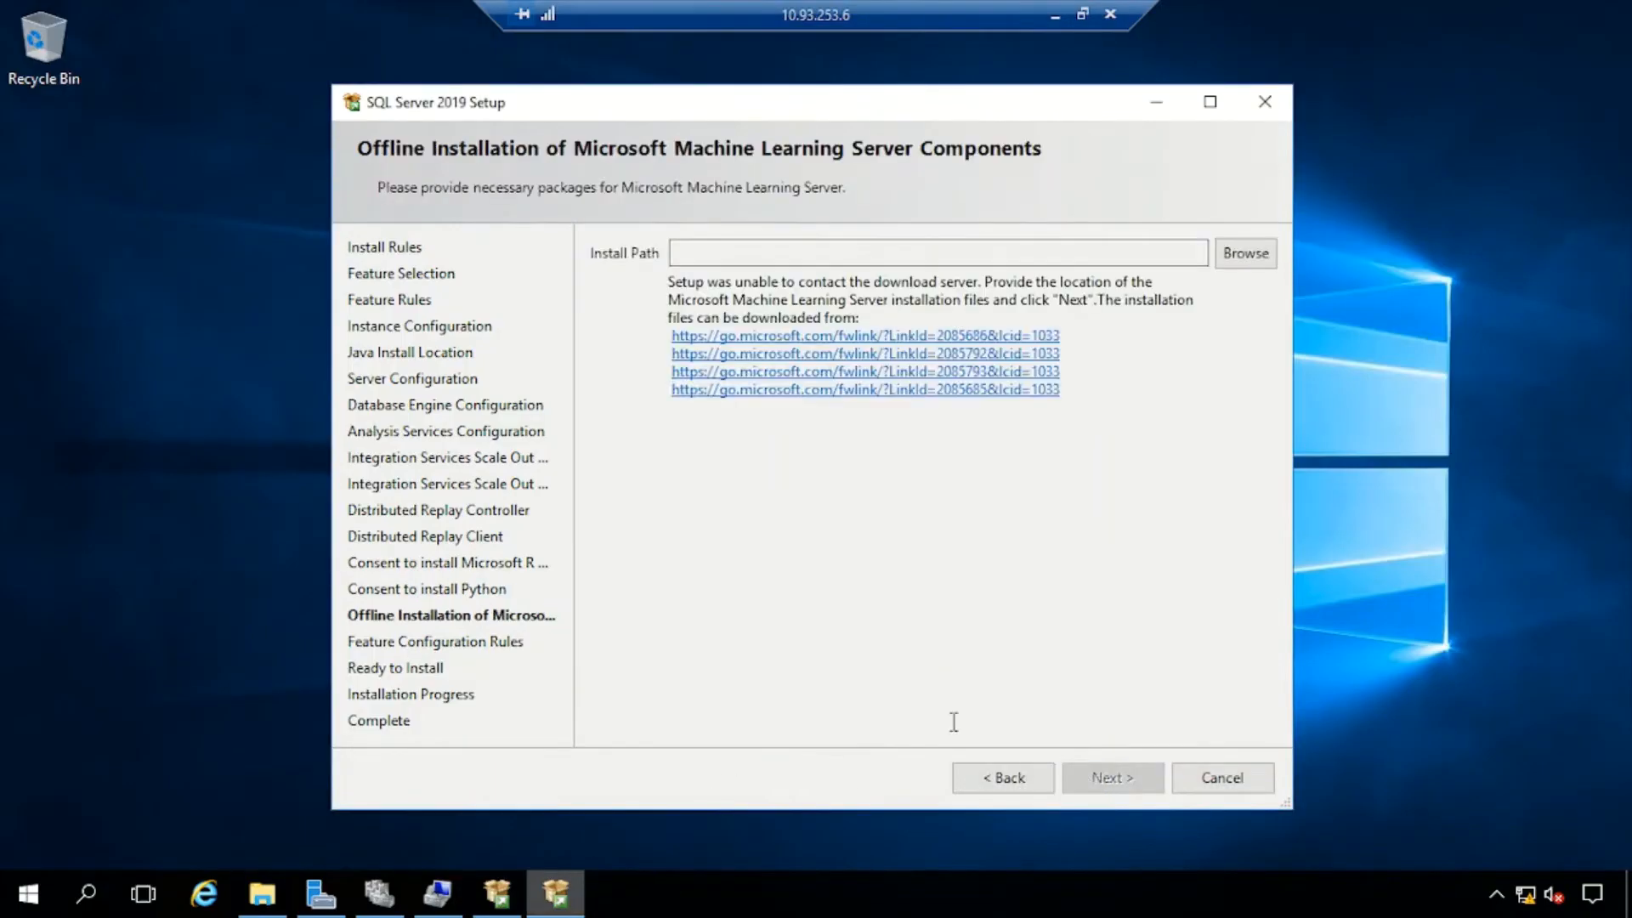
pyautogui.click(1246, 255)
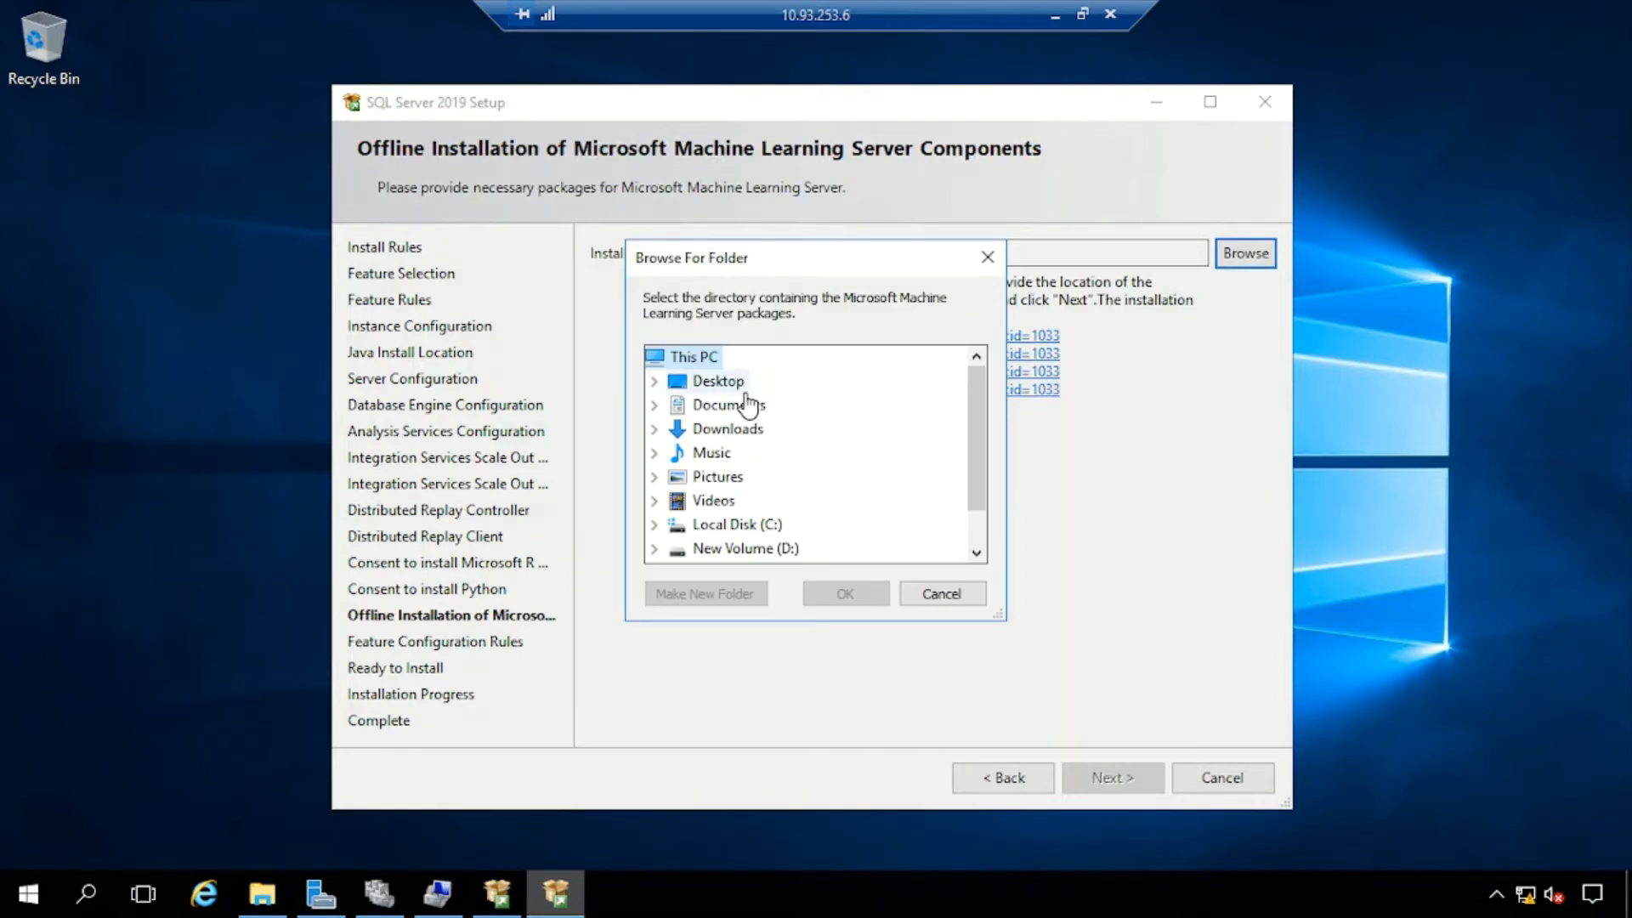
pyautogui.click(780, 552)
pyautogui.click(841, 593)
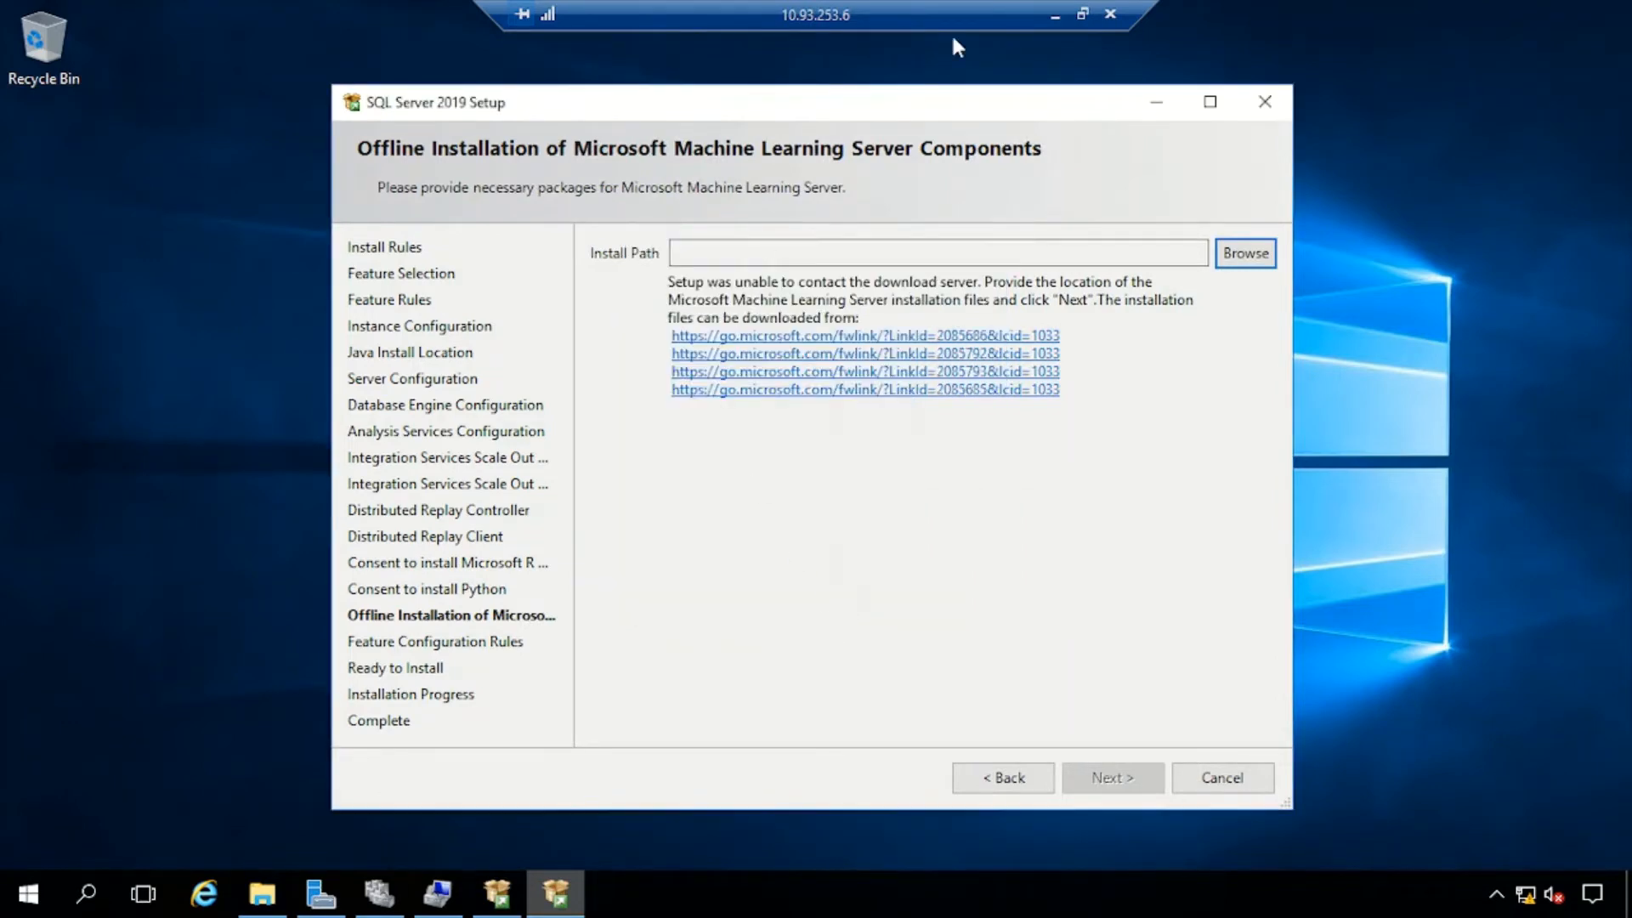
# Switch back to the SQLNode1 remote session at 10.93.253.5.
pyautogui.click(1055, 16)
pyautogui.moveTo(380, 892)
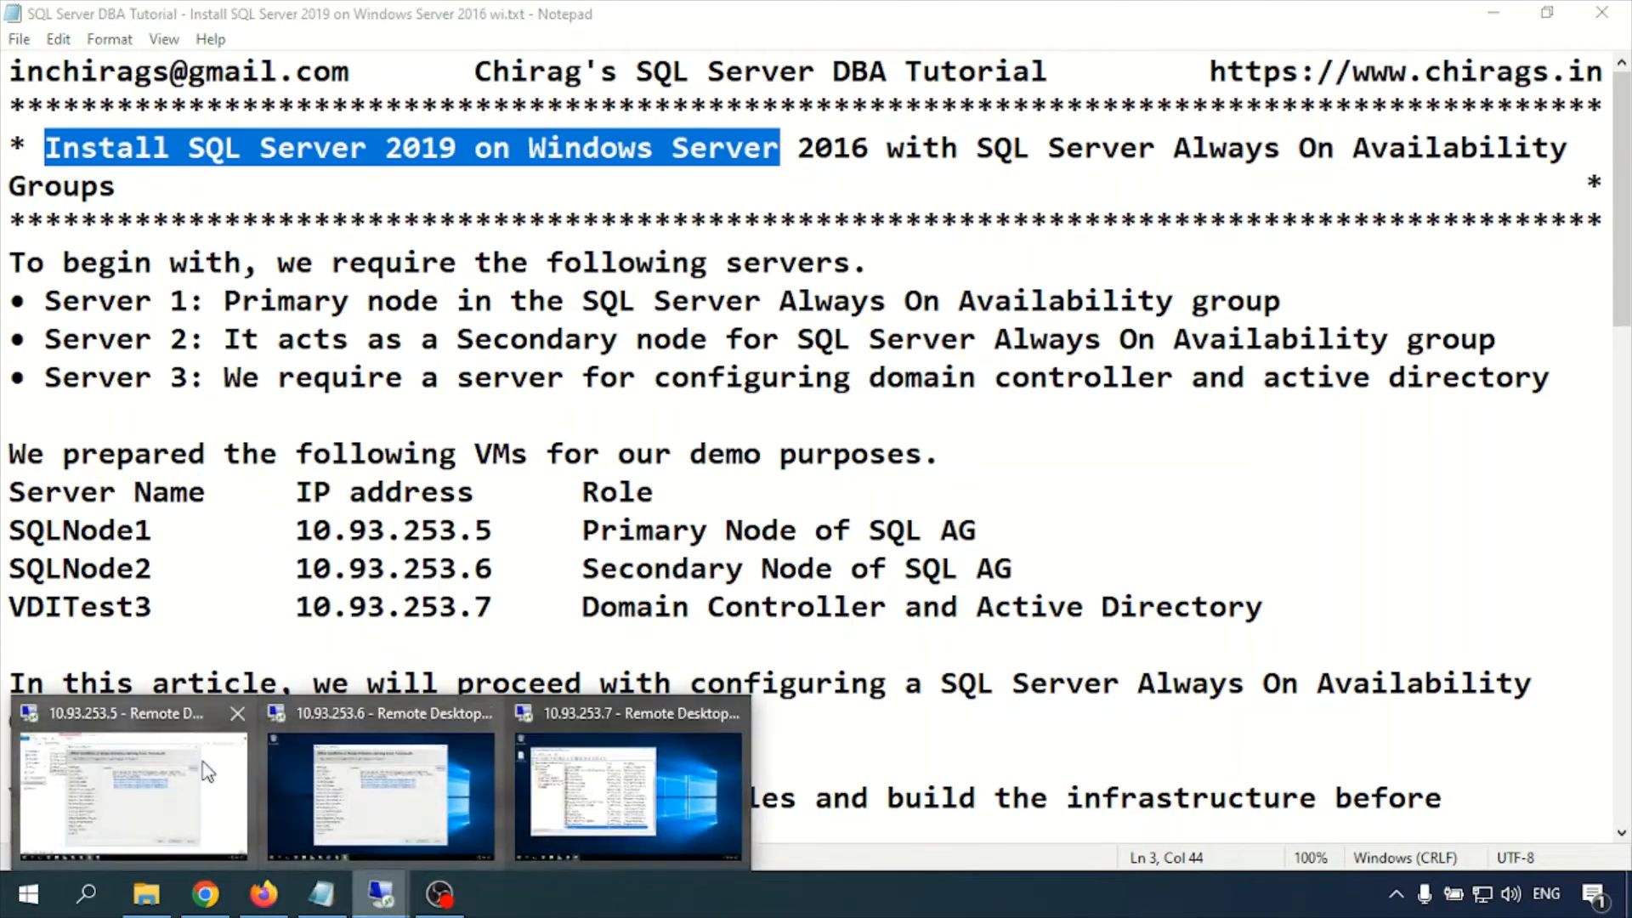
pyautogui.click(206, 771)
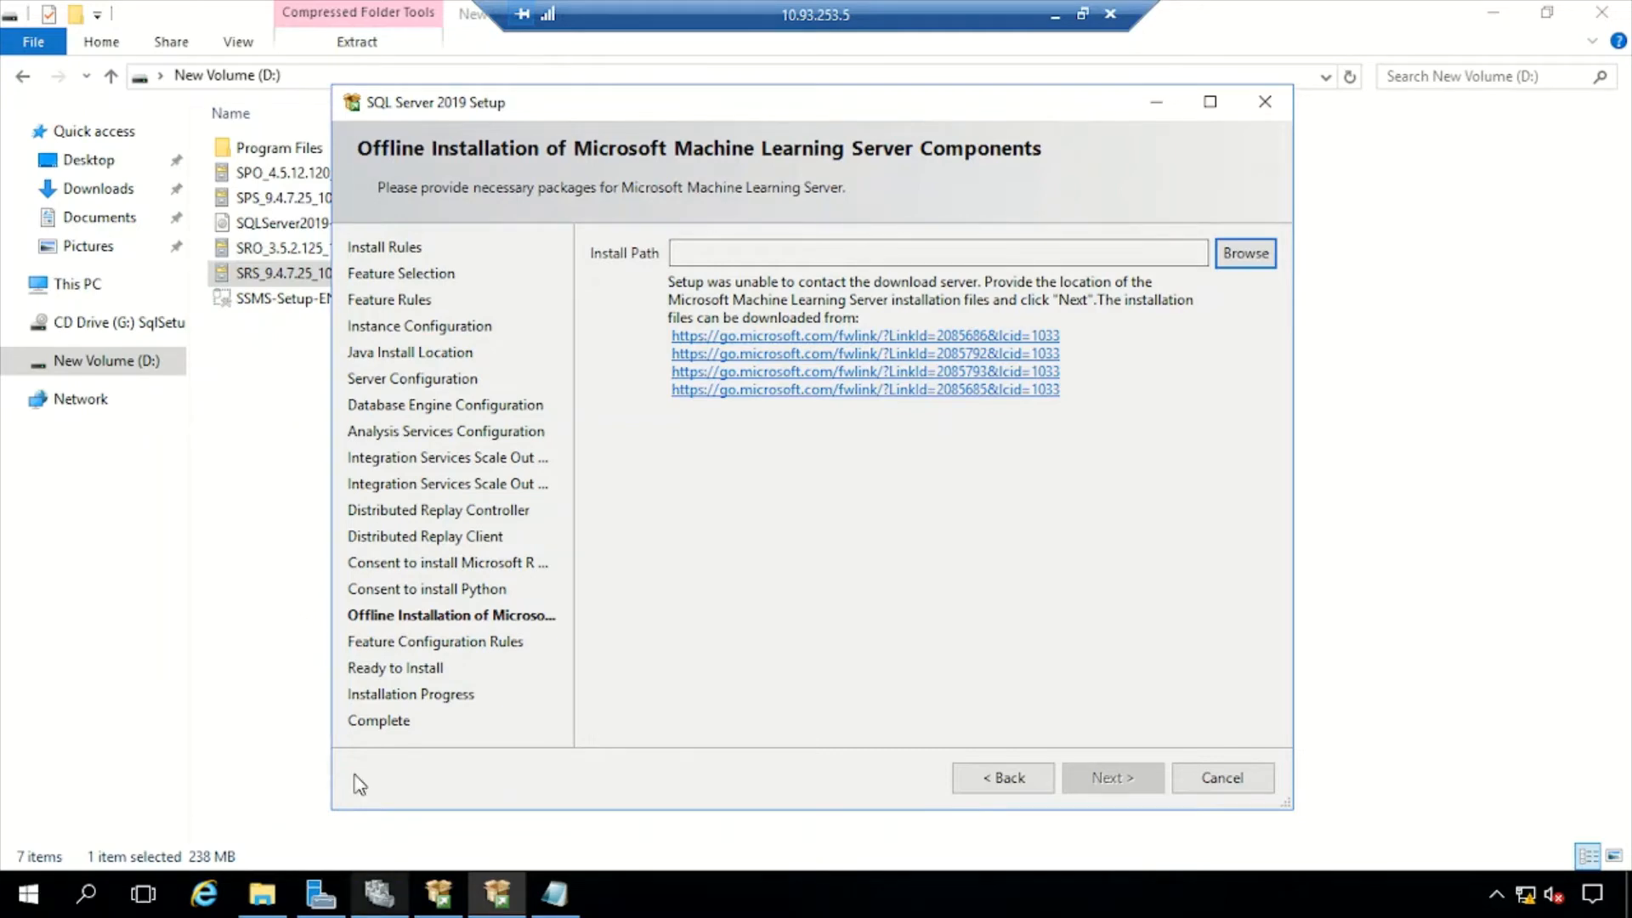
# Switch to the 10.93.253.6 session and refresh its remote desktop.
pyautogui.click(1052, 1)
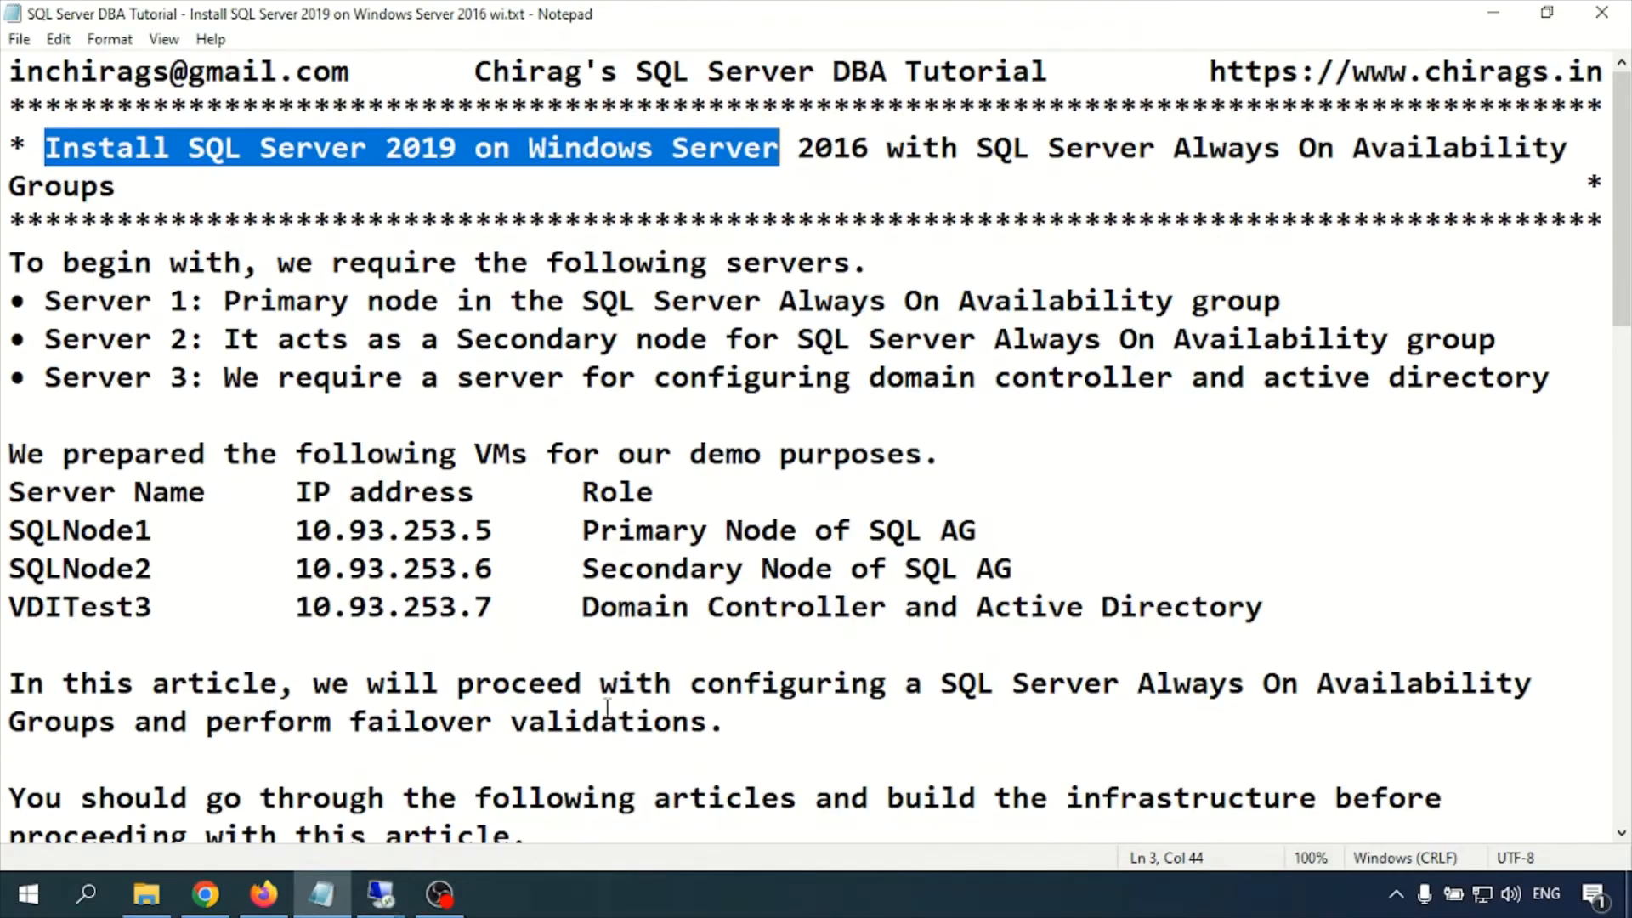
pyautogui.moveTo(380, 892)
pyautogui.click(380, 797)
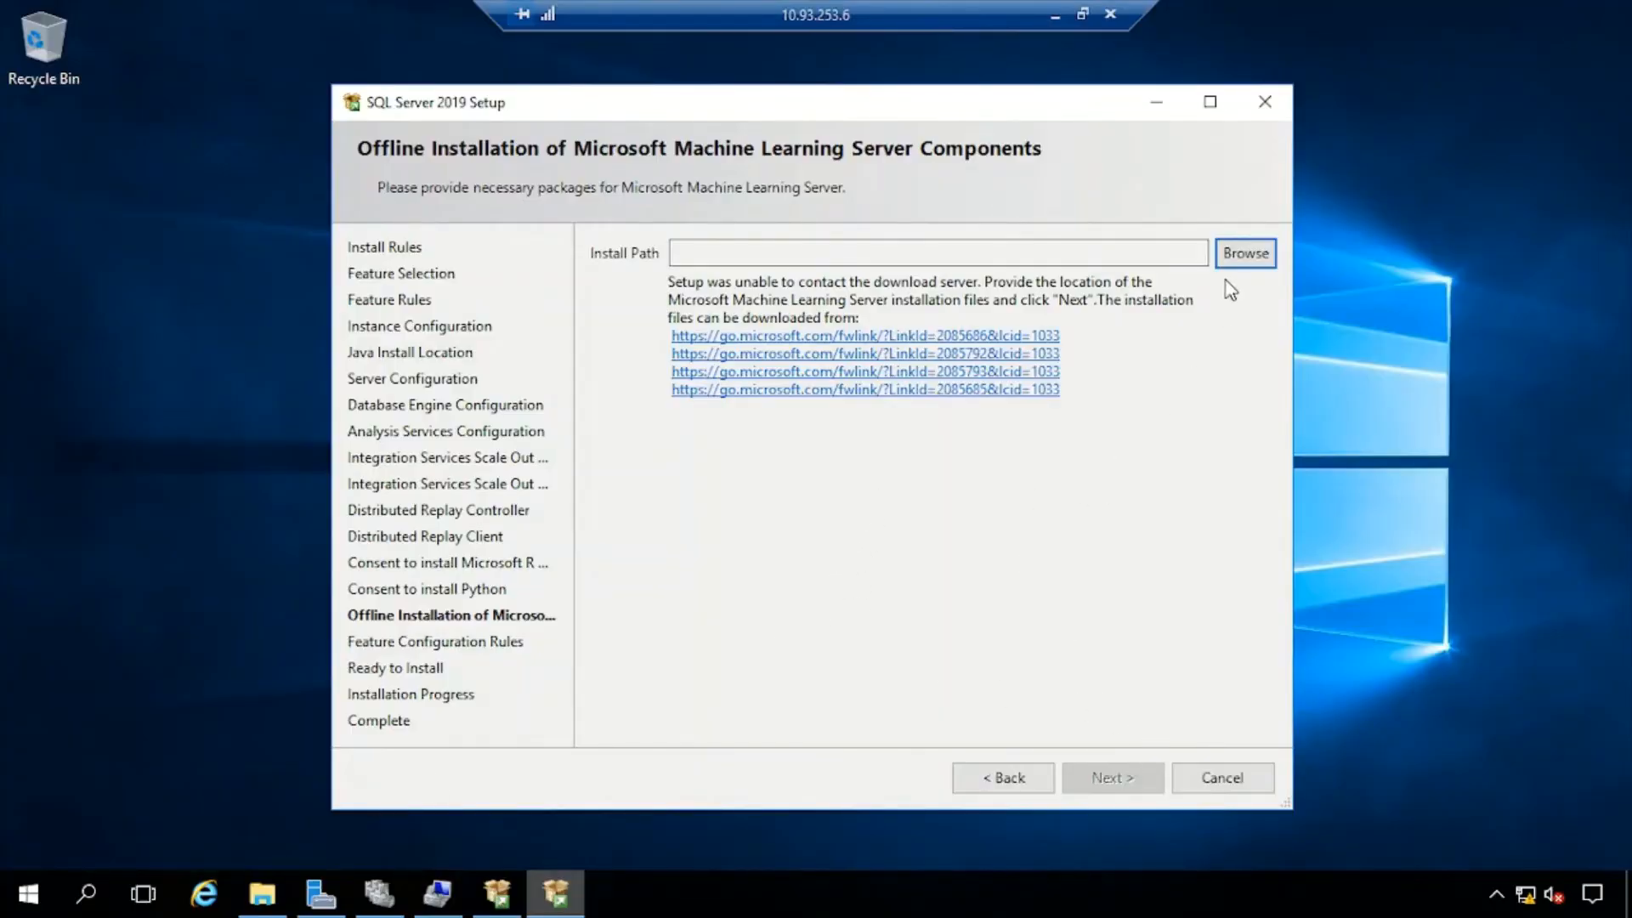
pyautogui.rightClick(1470, 296)
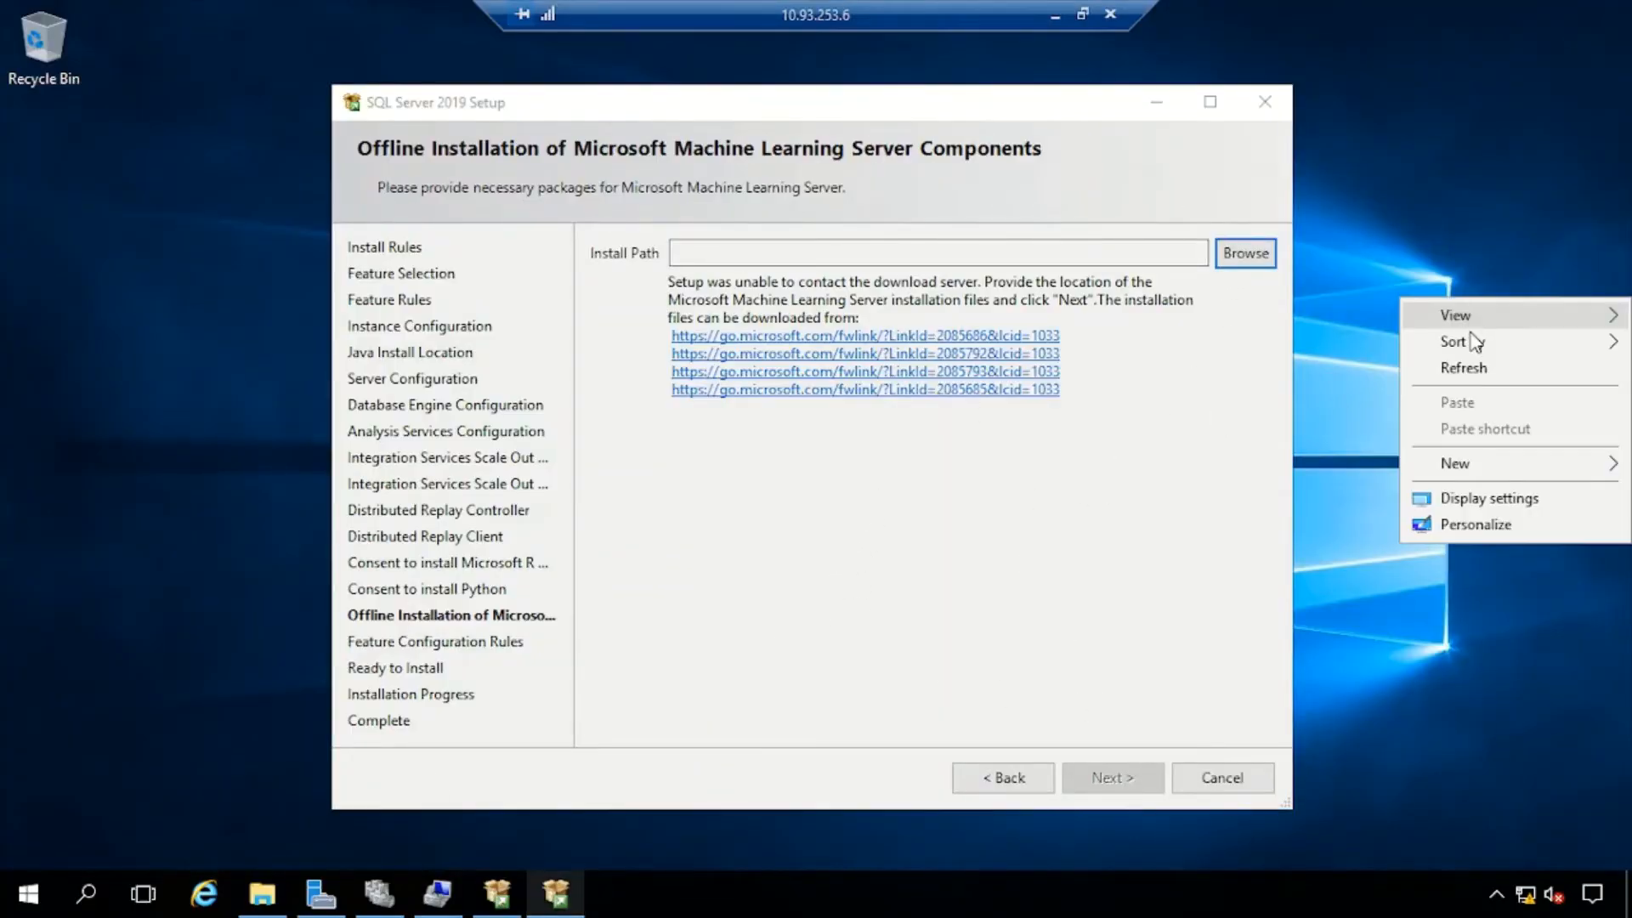
pyautogui.click(1477, 371)
# Minimize the tutorial notes and setup files folder, then refresh the local desktop.
pyautogui.click(1055, 14)
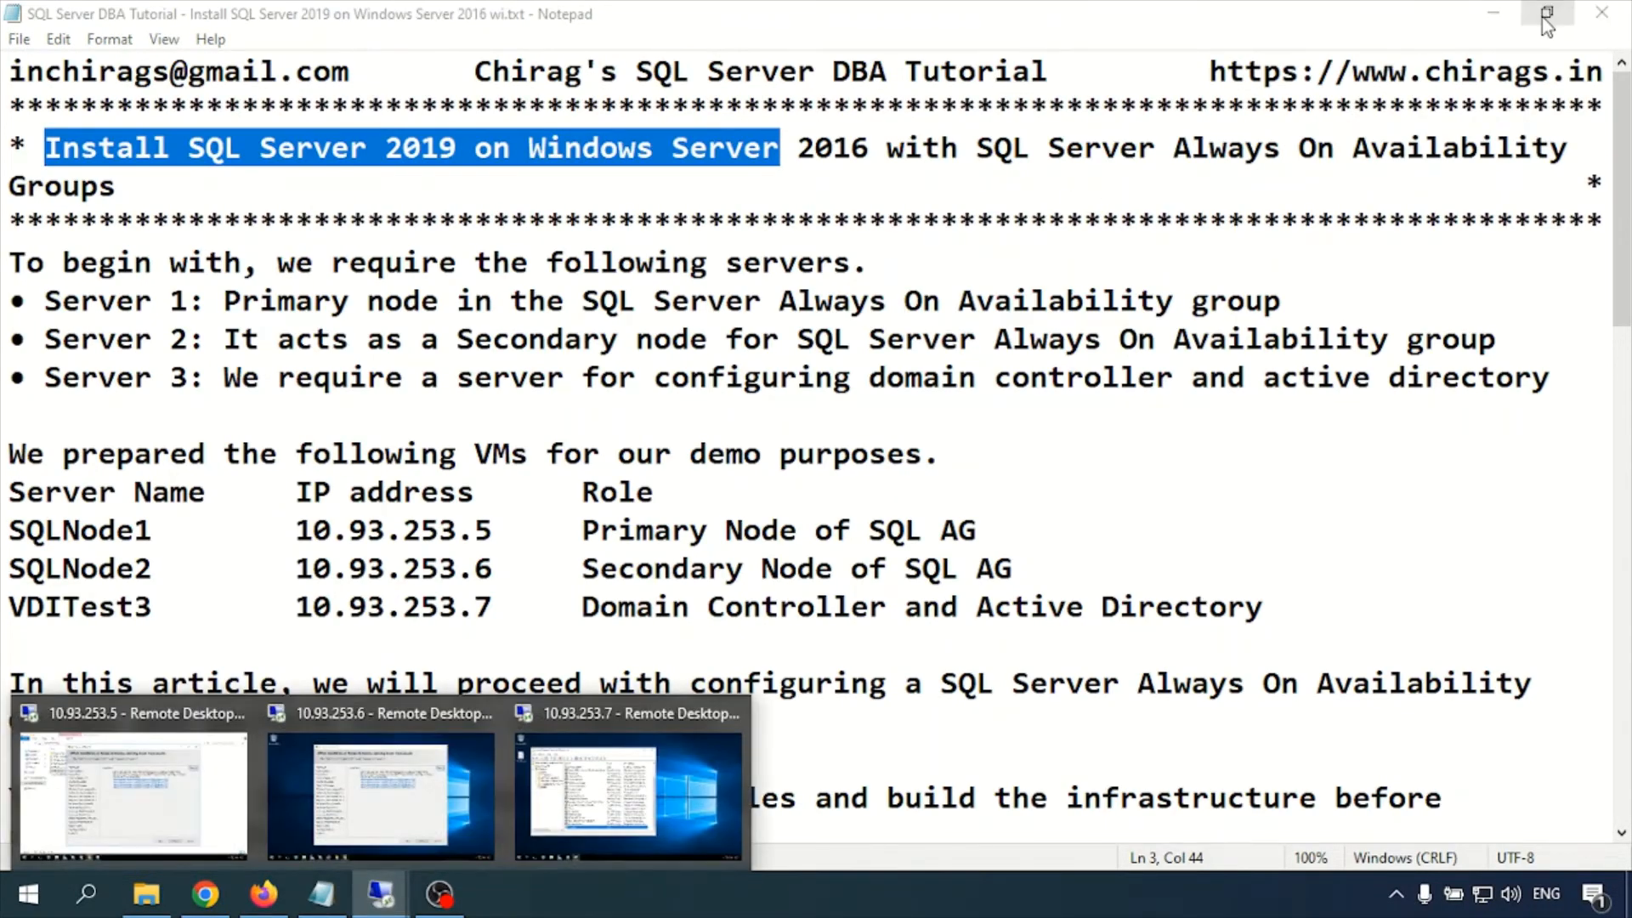
pyautogui.click(1496, 12)
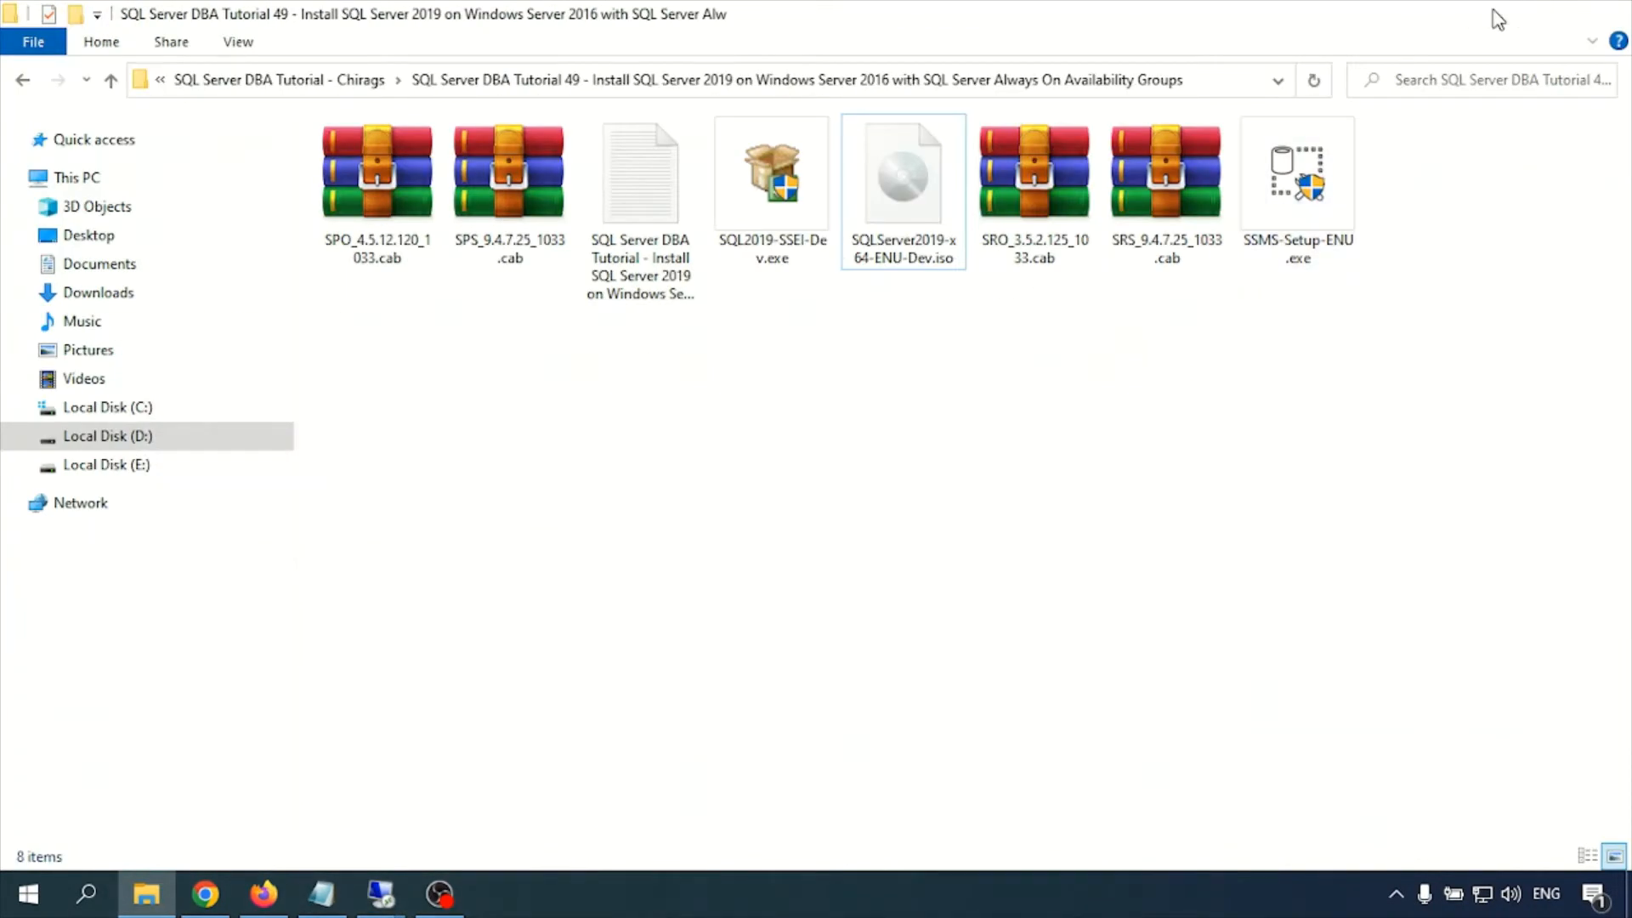
pyautogui.click(1493, 13)
pyautogui.rightClick(609, 354)
pyautogui.click(654, 423)
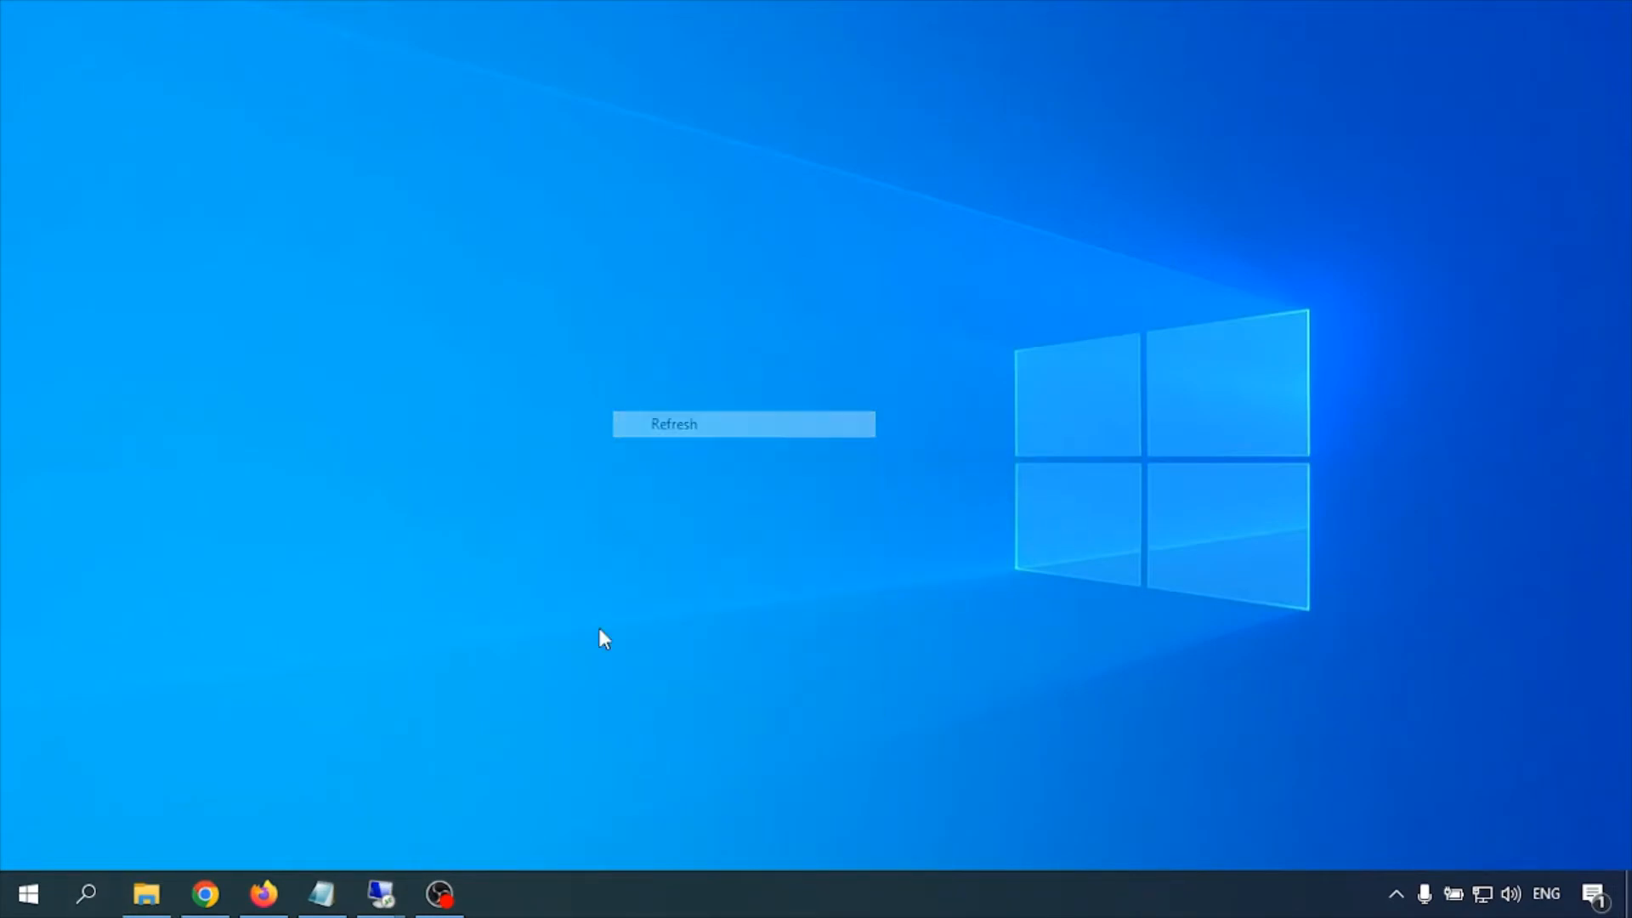
# On SQLNode1, set the Machine Learning package path to D:\ and run the feature configuration rules.
pyautogui.moveTo(383, 897)
pyautogui.click(193, 791)
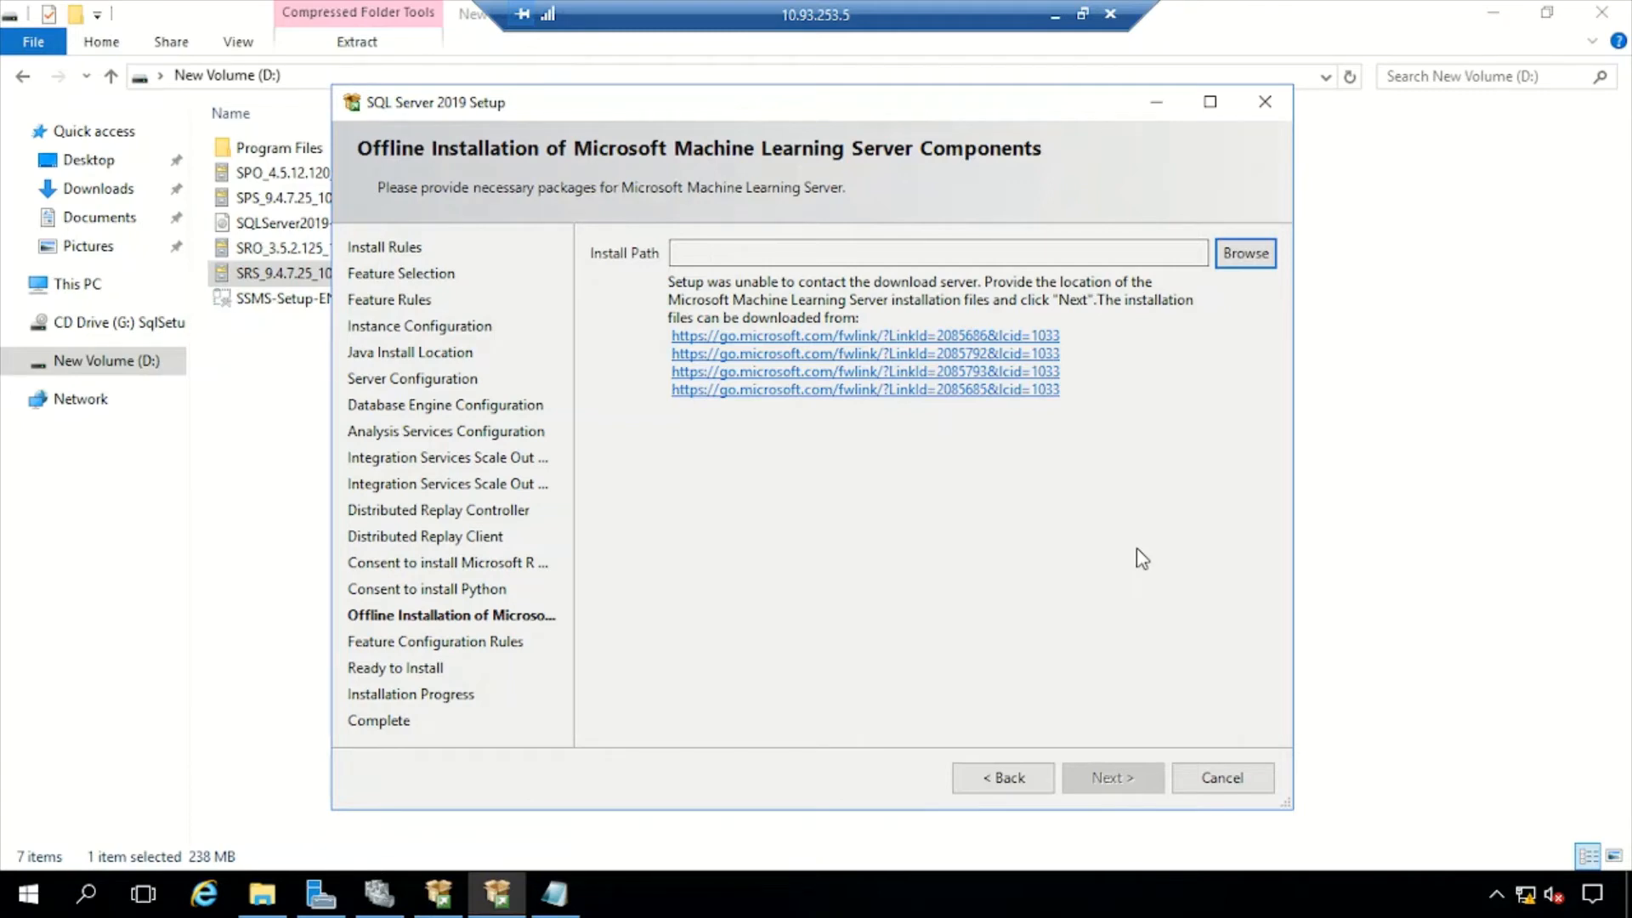
pyautogui.click(1139, 549)
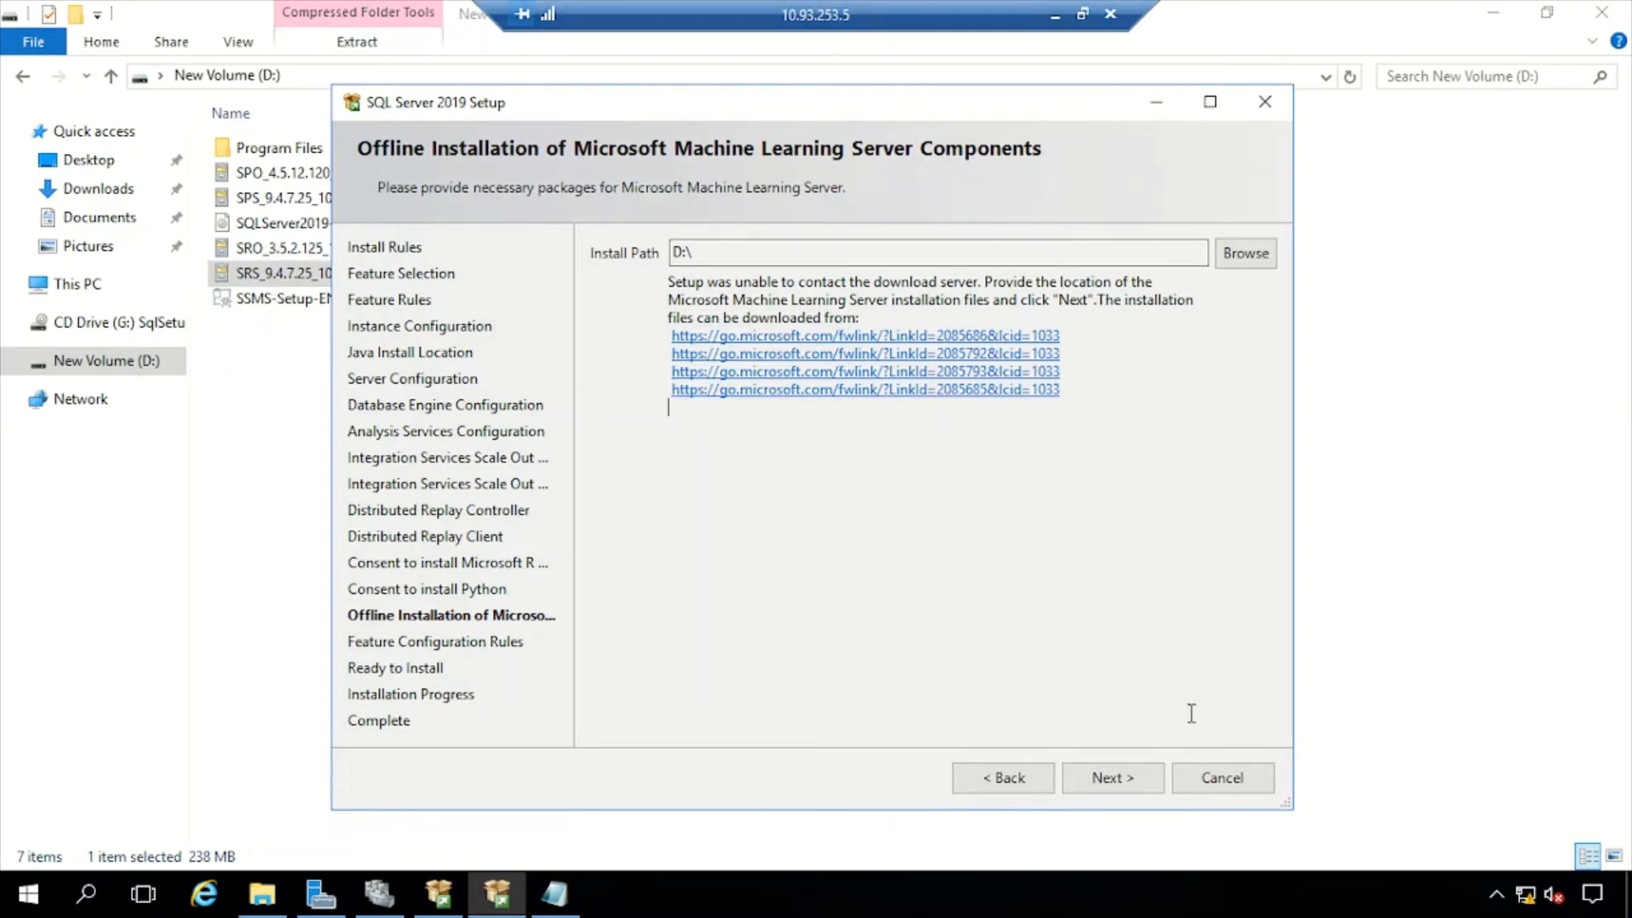
pyautogui.click(1113, 777)
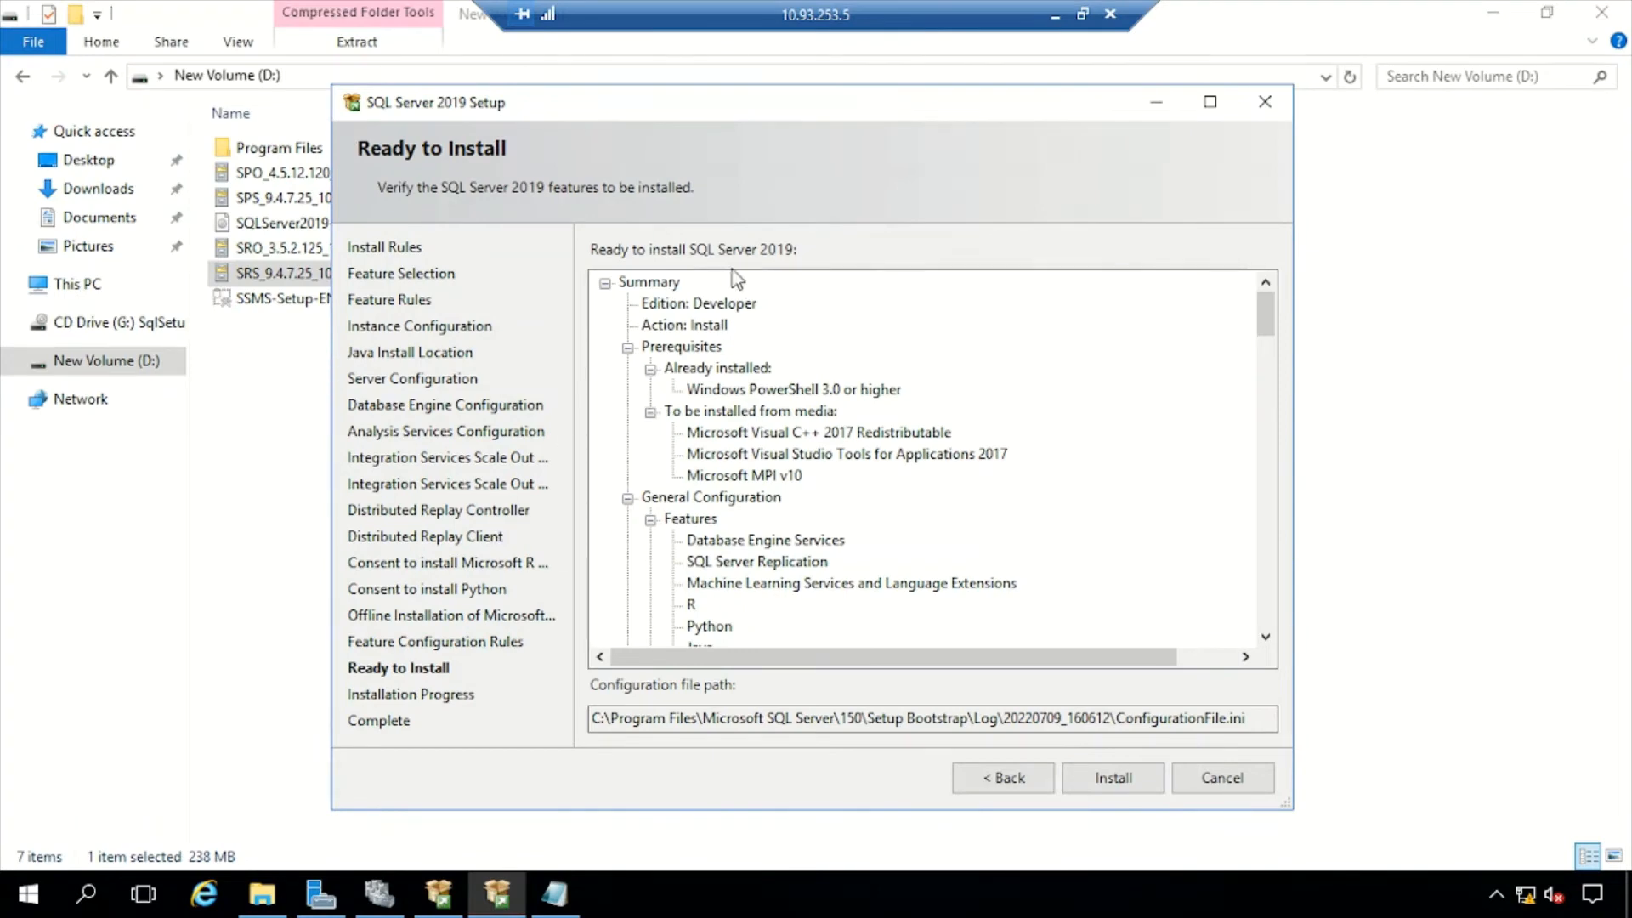
# Review the Ready to Install summary and start the SQL Server 2019 installation on SQLNode1.
pyautogui.scroll(-3, 793, 550)
pyautogui.scroll(3, 793, 550)
pyautogui.scroll(-3, 794, 548)
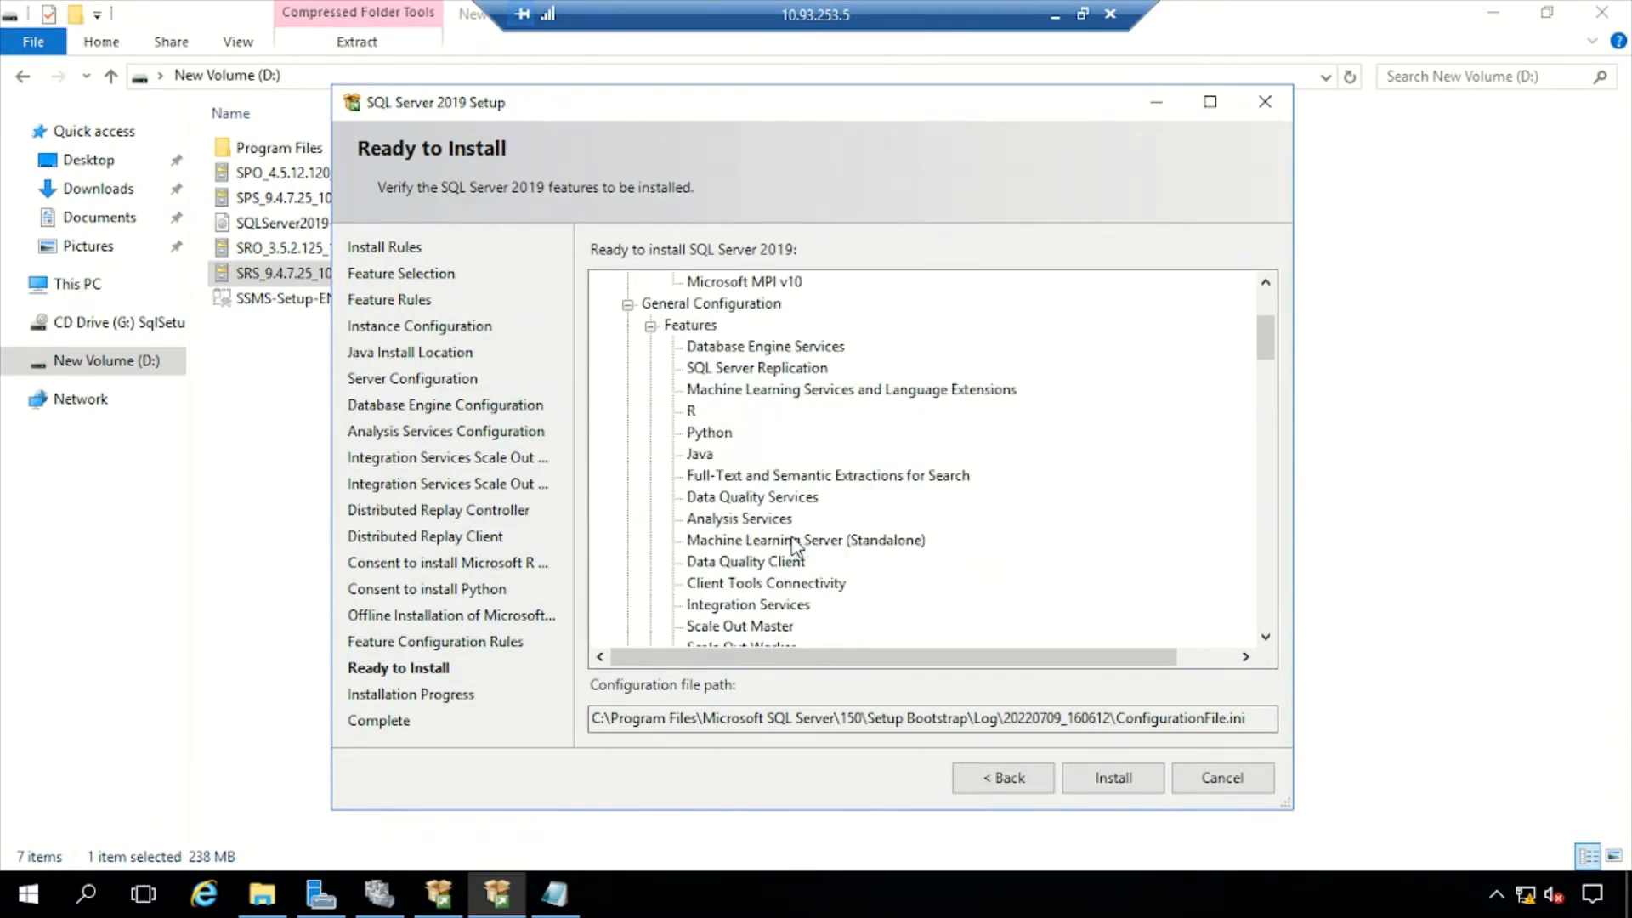
pyautogui.scroll(-2, 795, 549)
pyautogui.scroll(5, 794, 548)
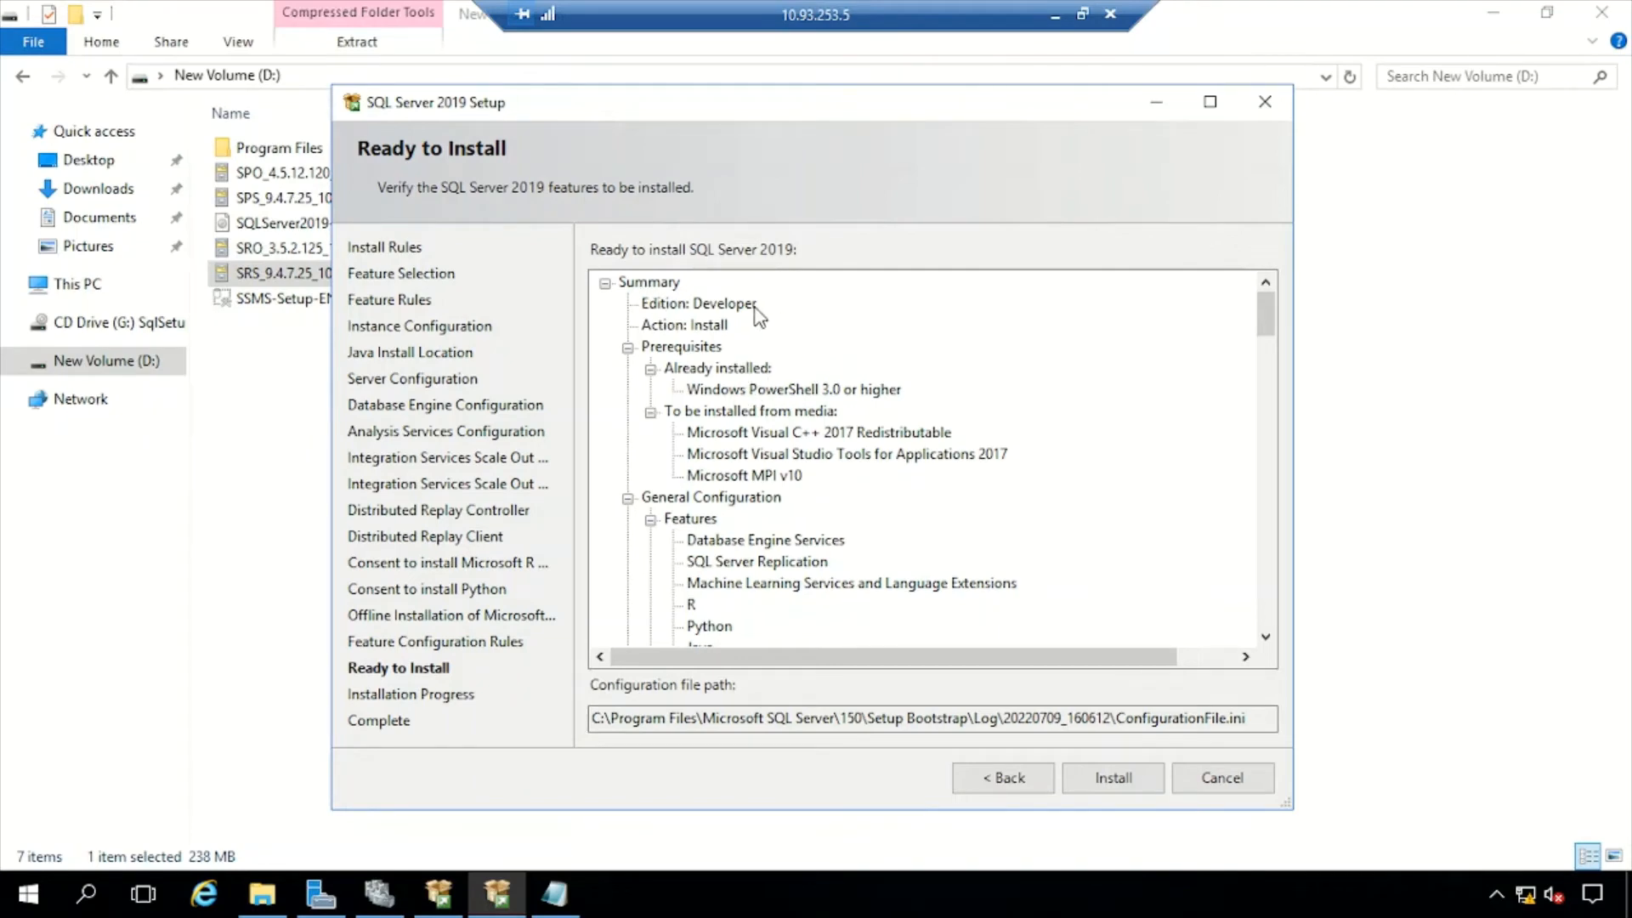
pyautogui.scroll(-15, 700, 451)
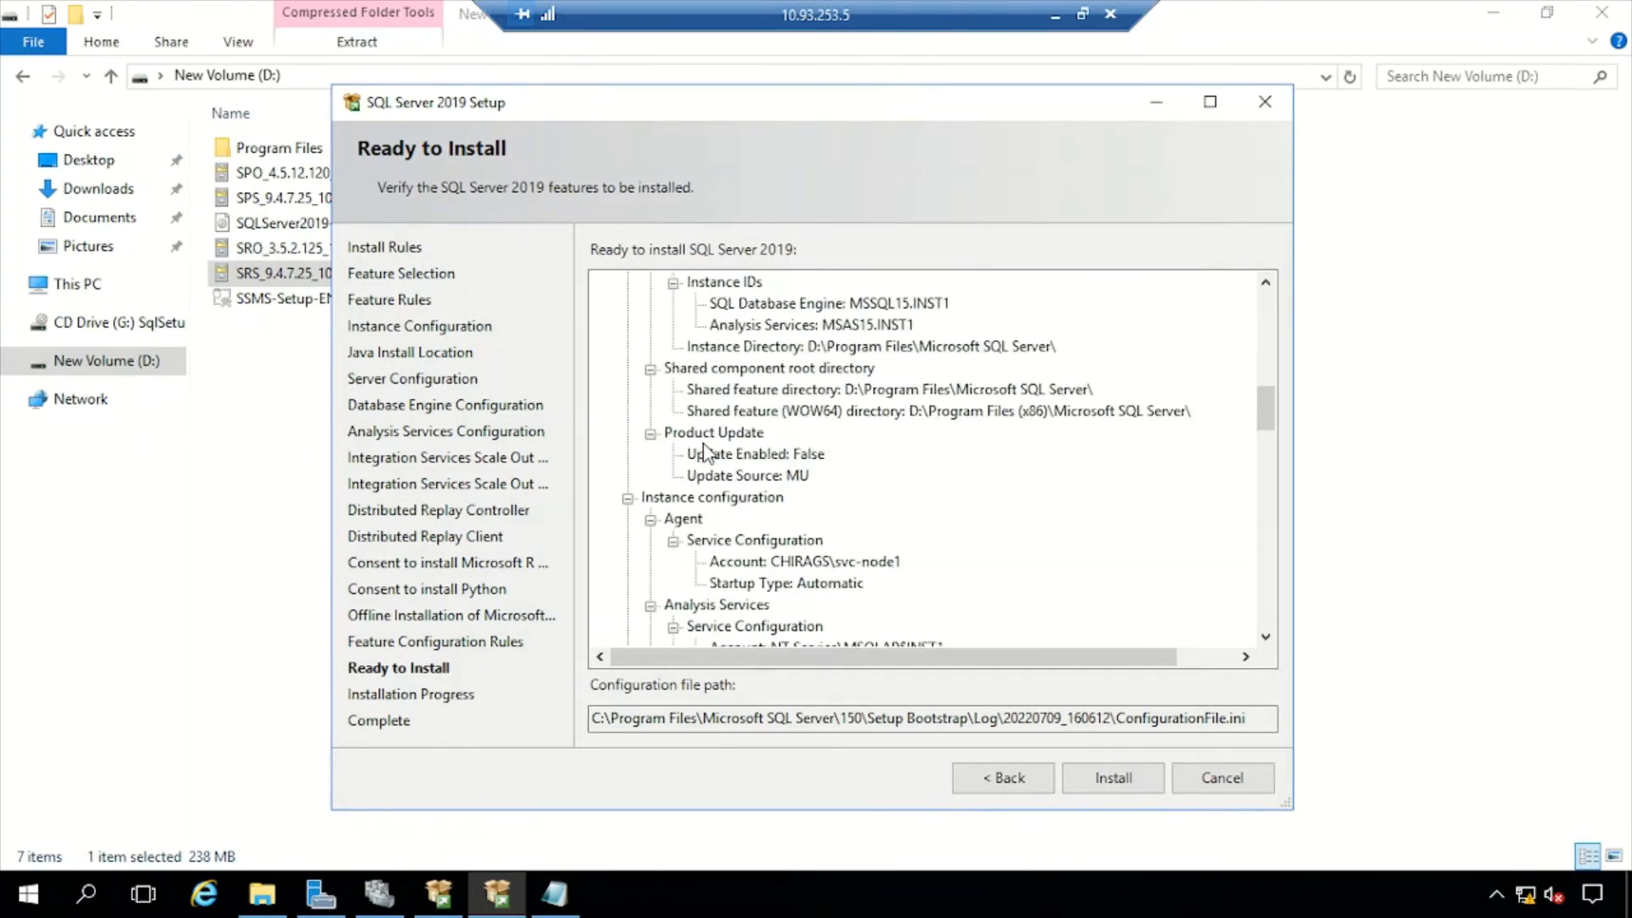
pyautogui.scroll(-3, 703, 452)
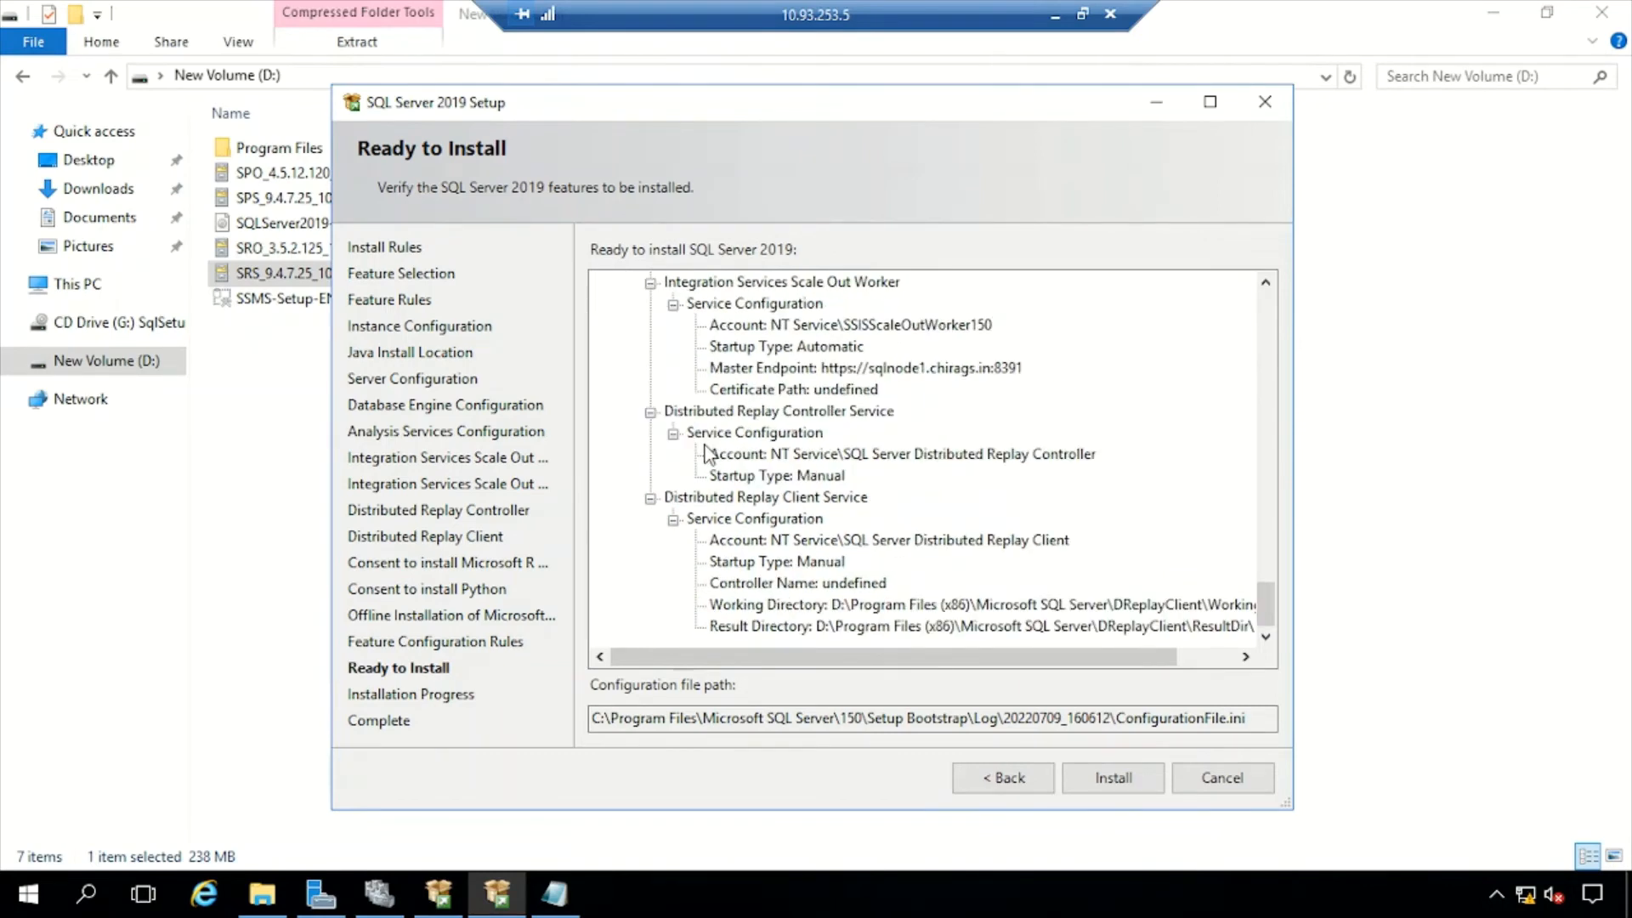
pyautogui.click(1113, 781)
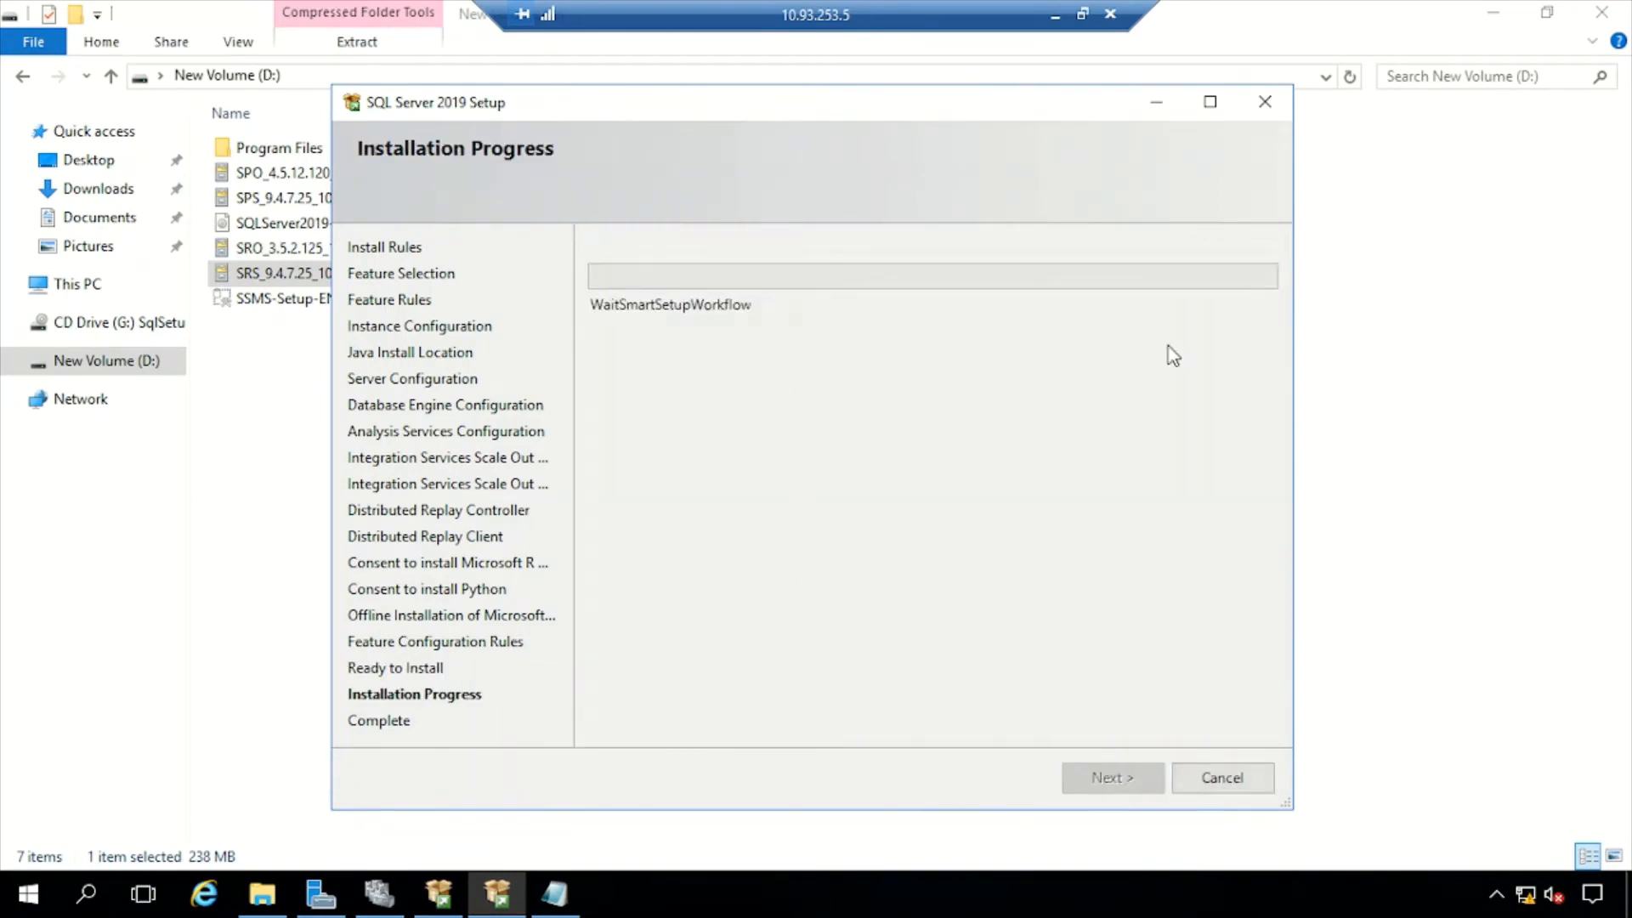
# On SQLNode2, continue past the offline packages step and start the installation.
pyautogui.click(1493, 12)
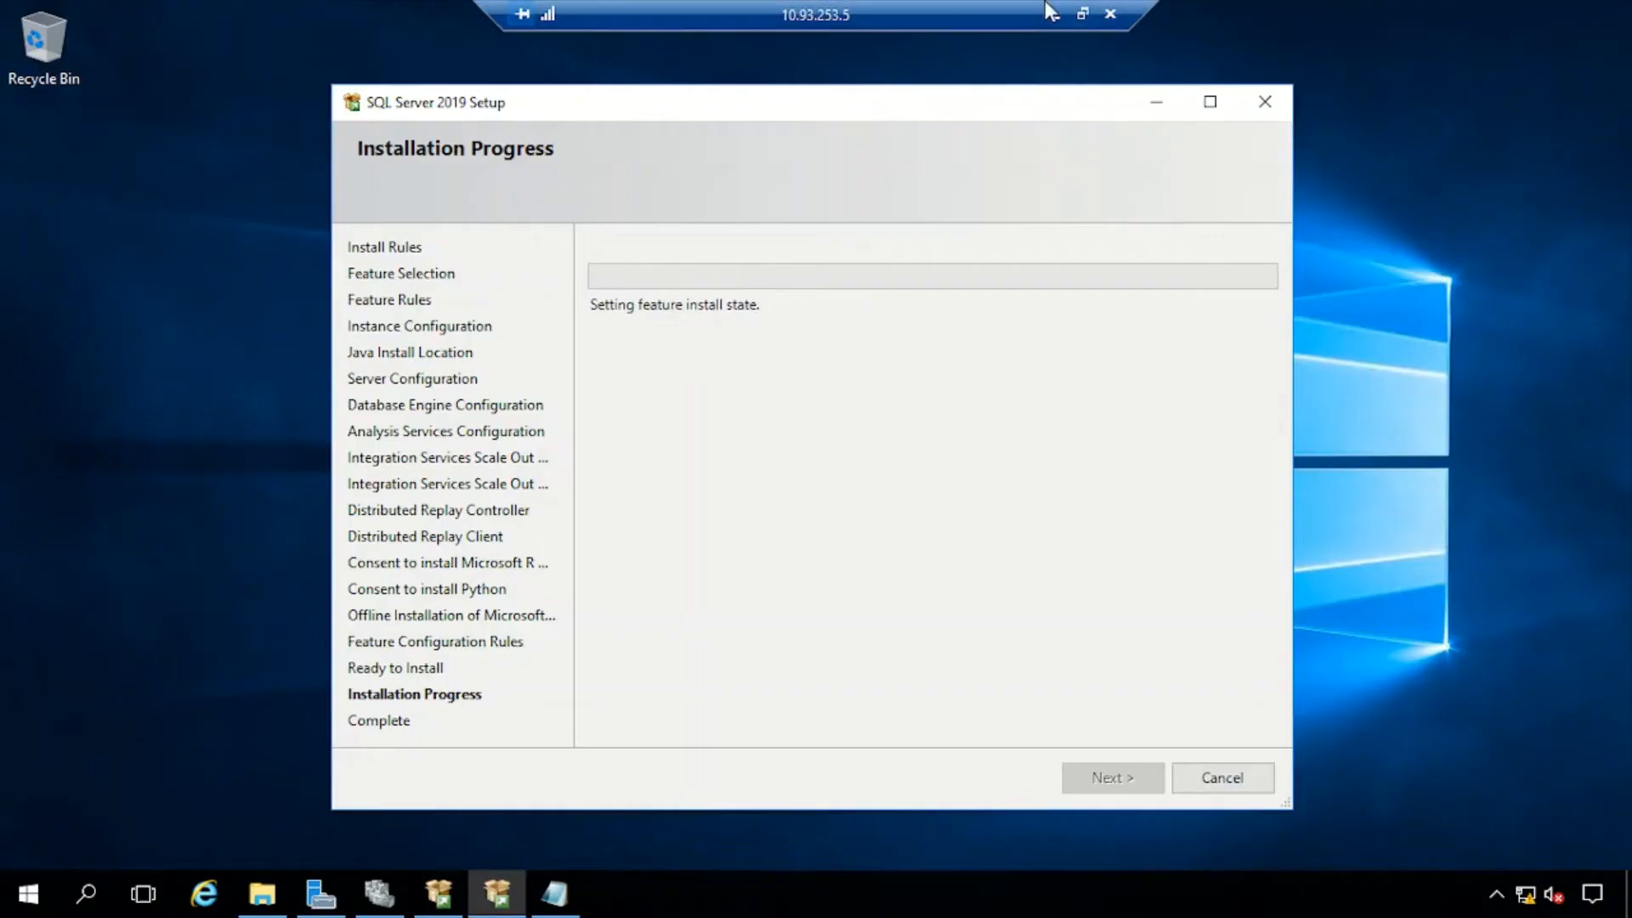
pyautogui.click(1055, 13)
pyautogui.moveTo(381, 892)
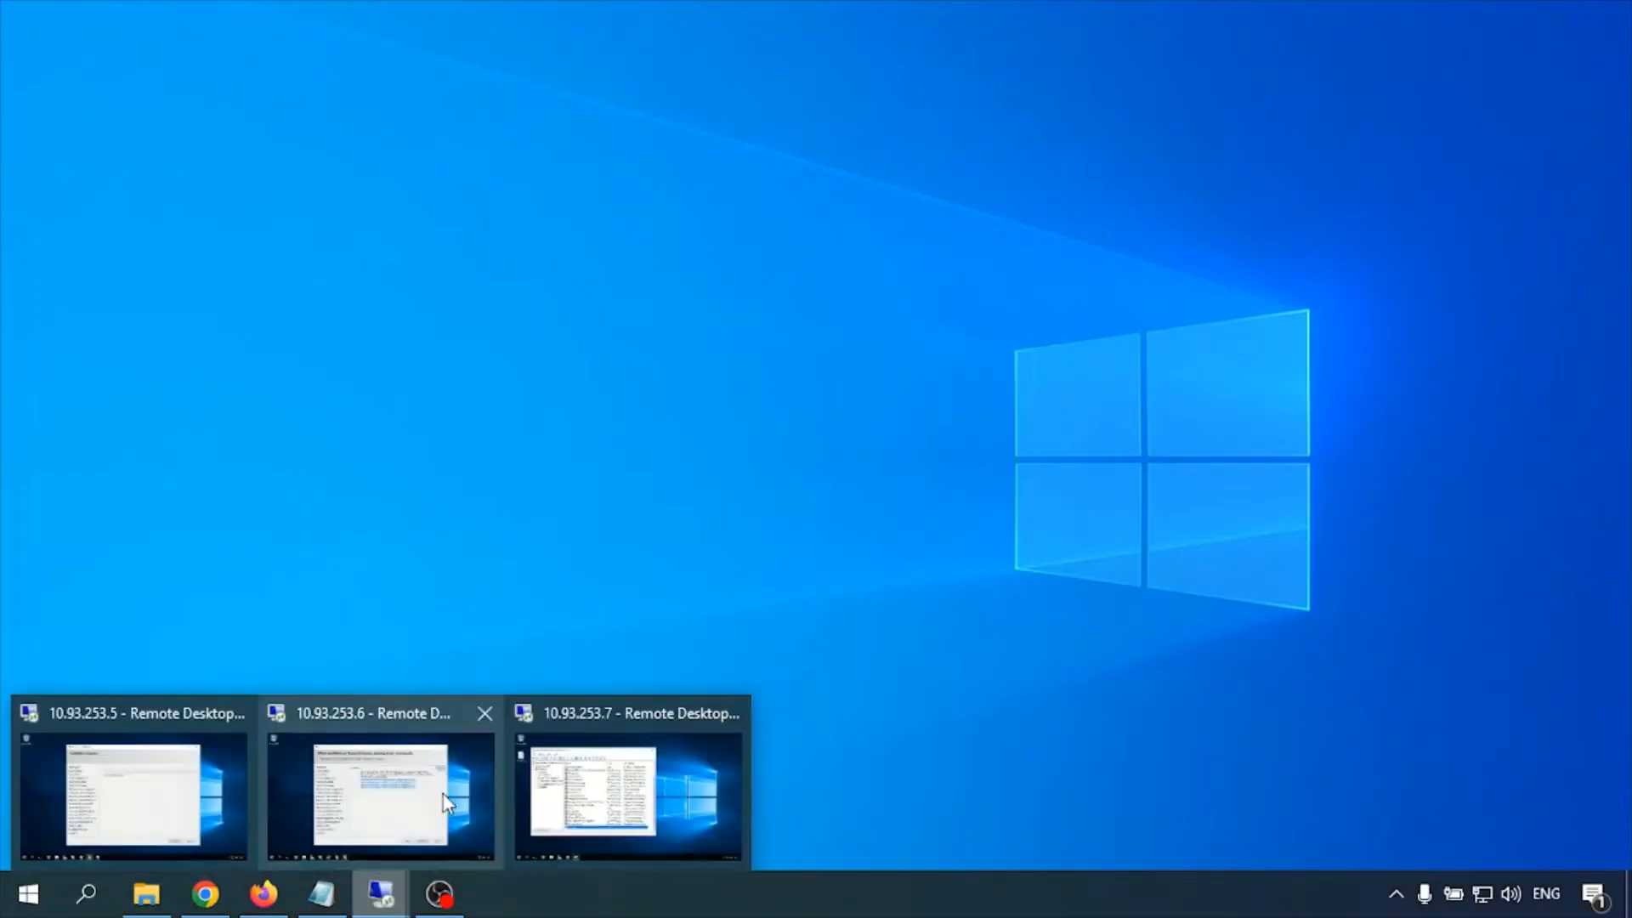
pyautogui.click(448, 803)
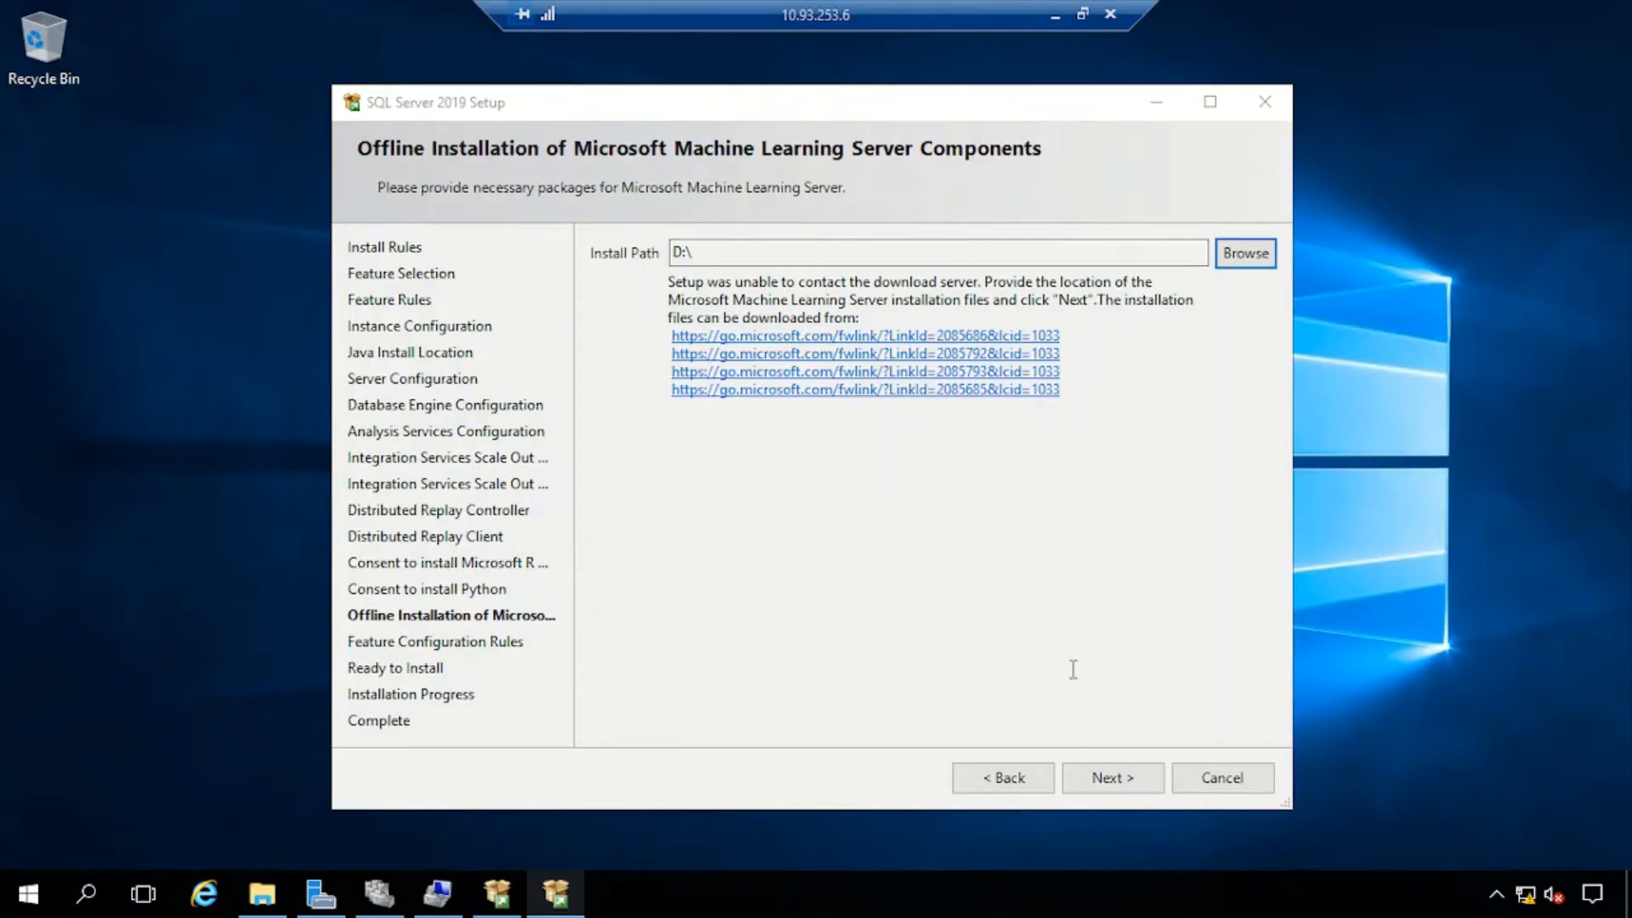
pyautogui.click(1111, 776)
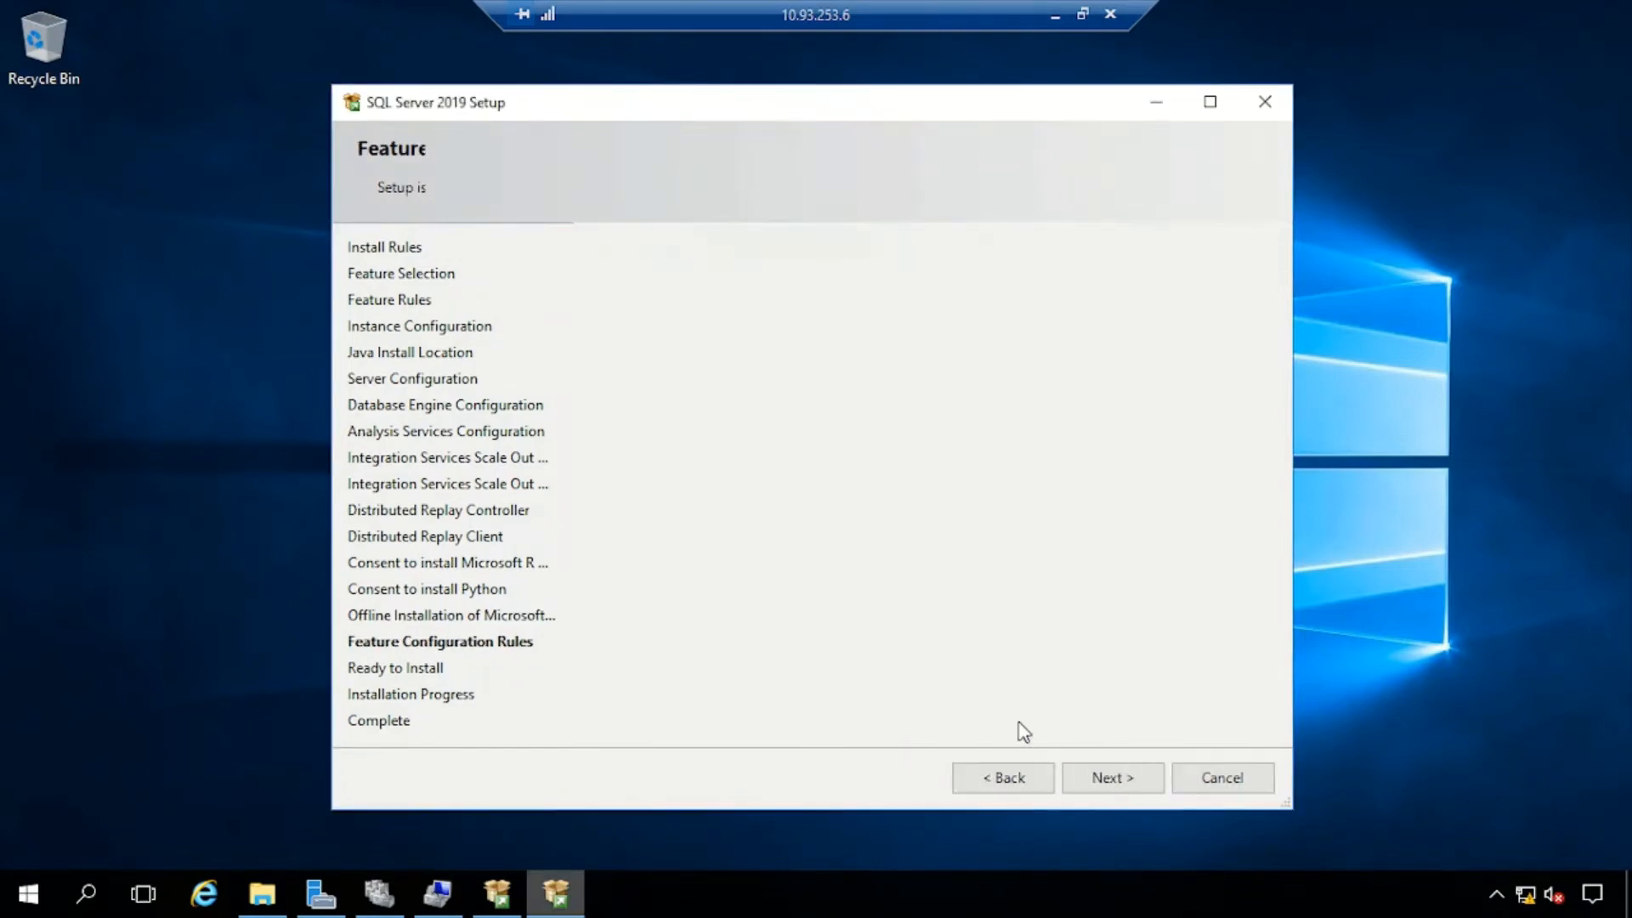
pyautogui.click(1109, 779)
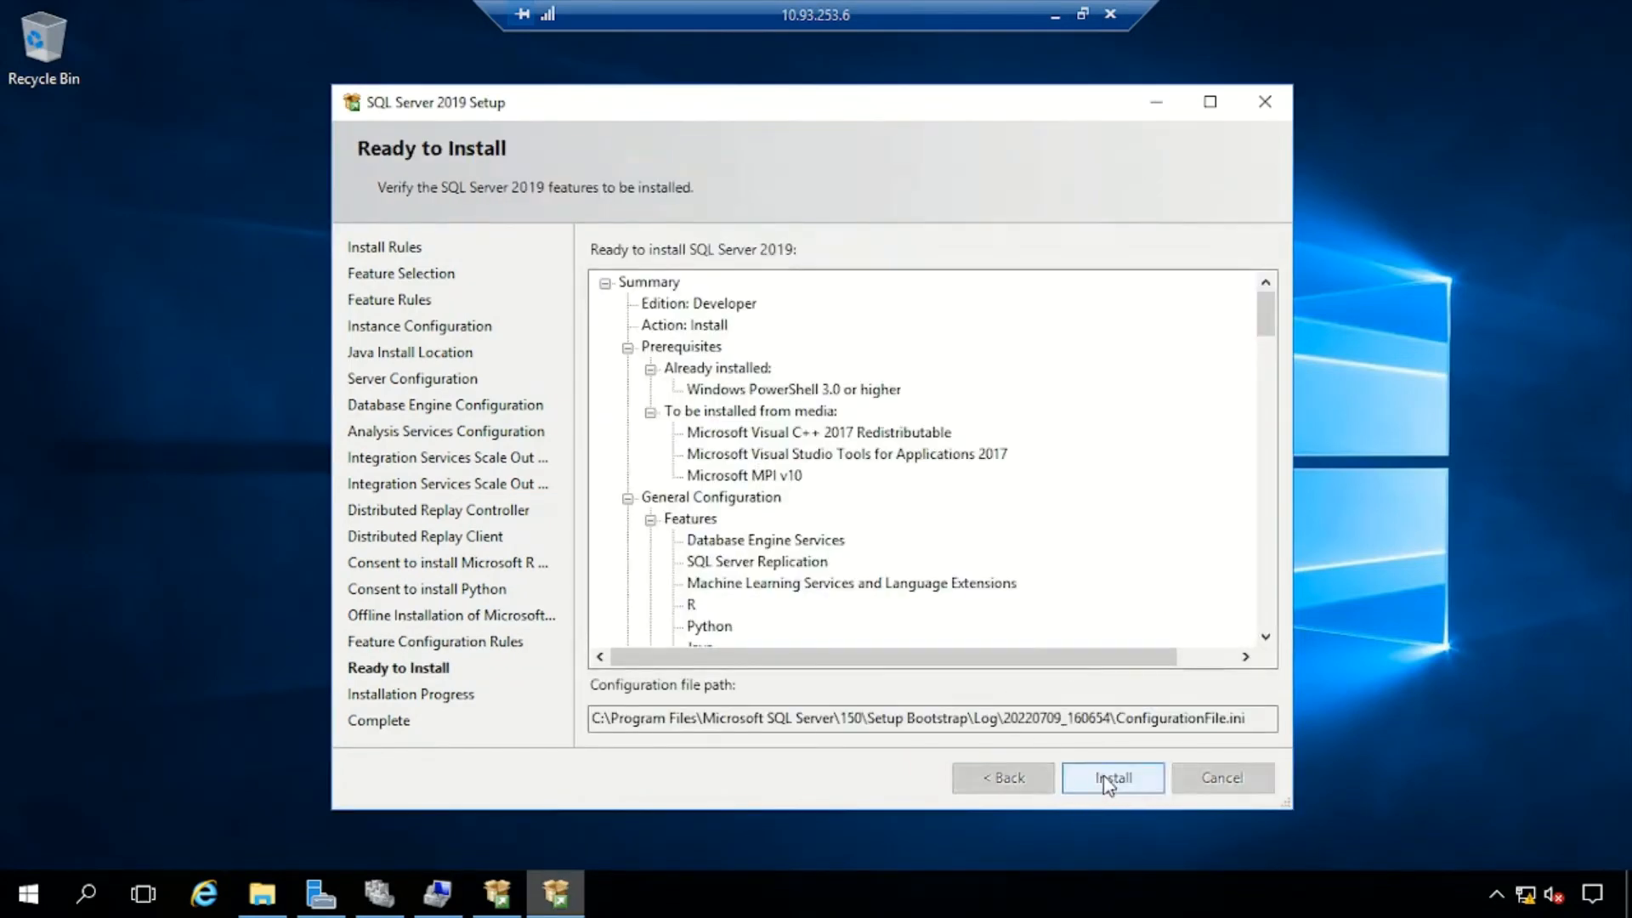
# Return to the SQLNode1 remote session at 10.93.253.5.
pyautogui.click(1055, 14)
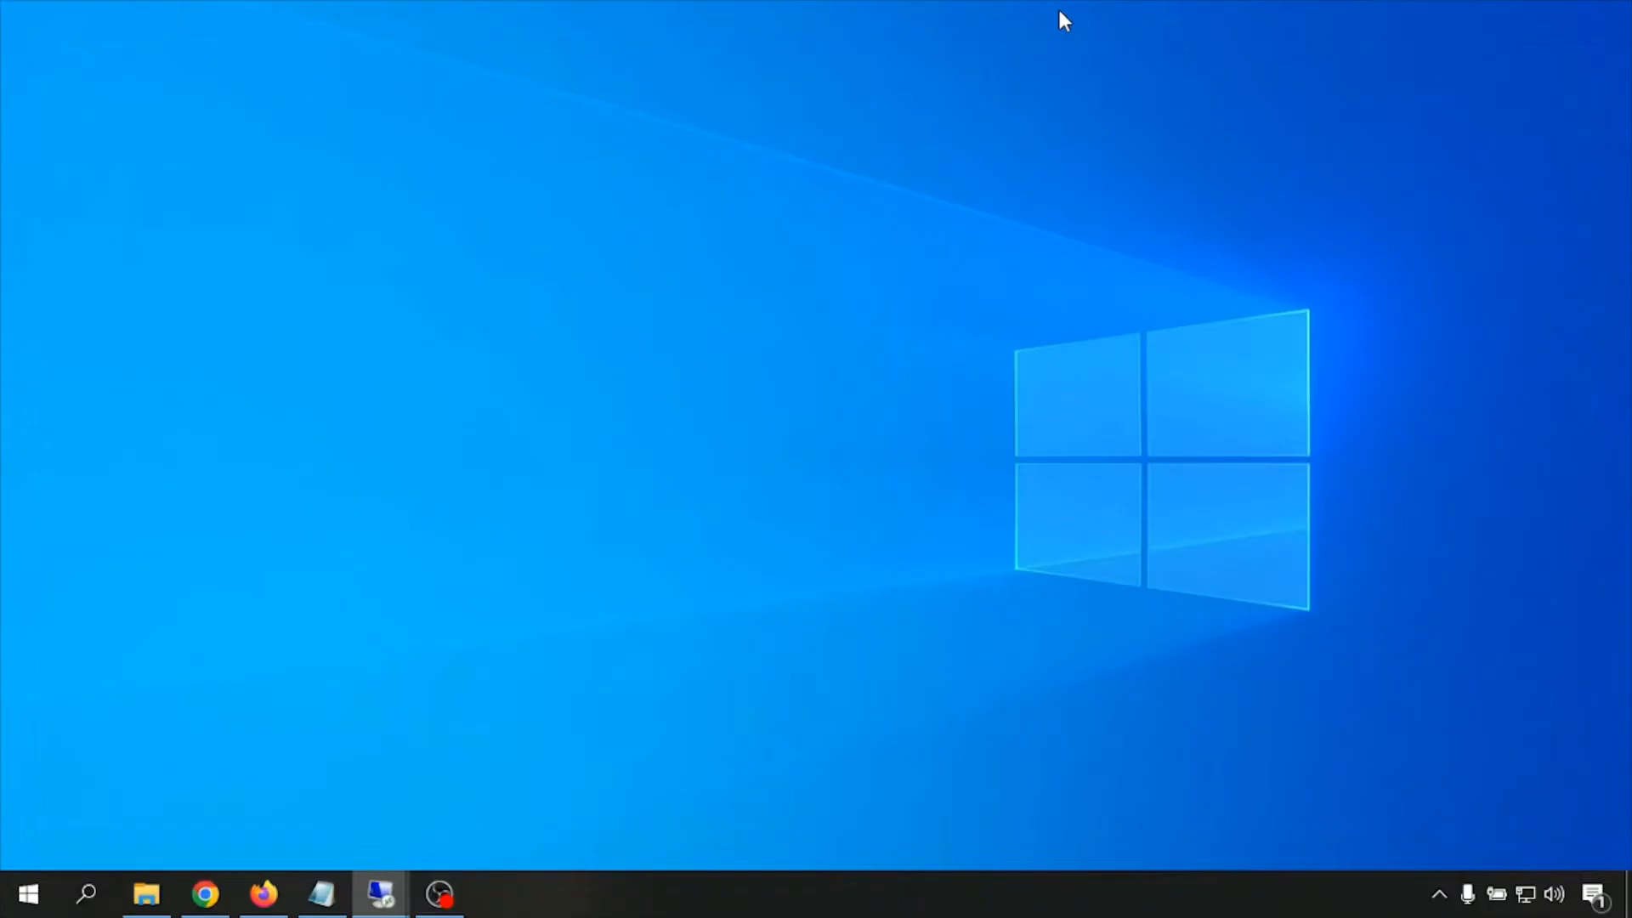
pyautogui.click(400, 905)
pyautogui.click(642, 765)
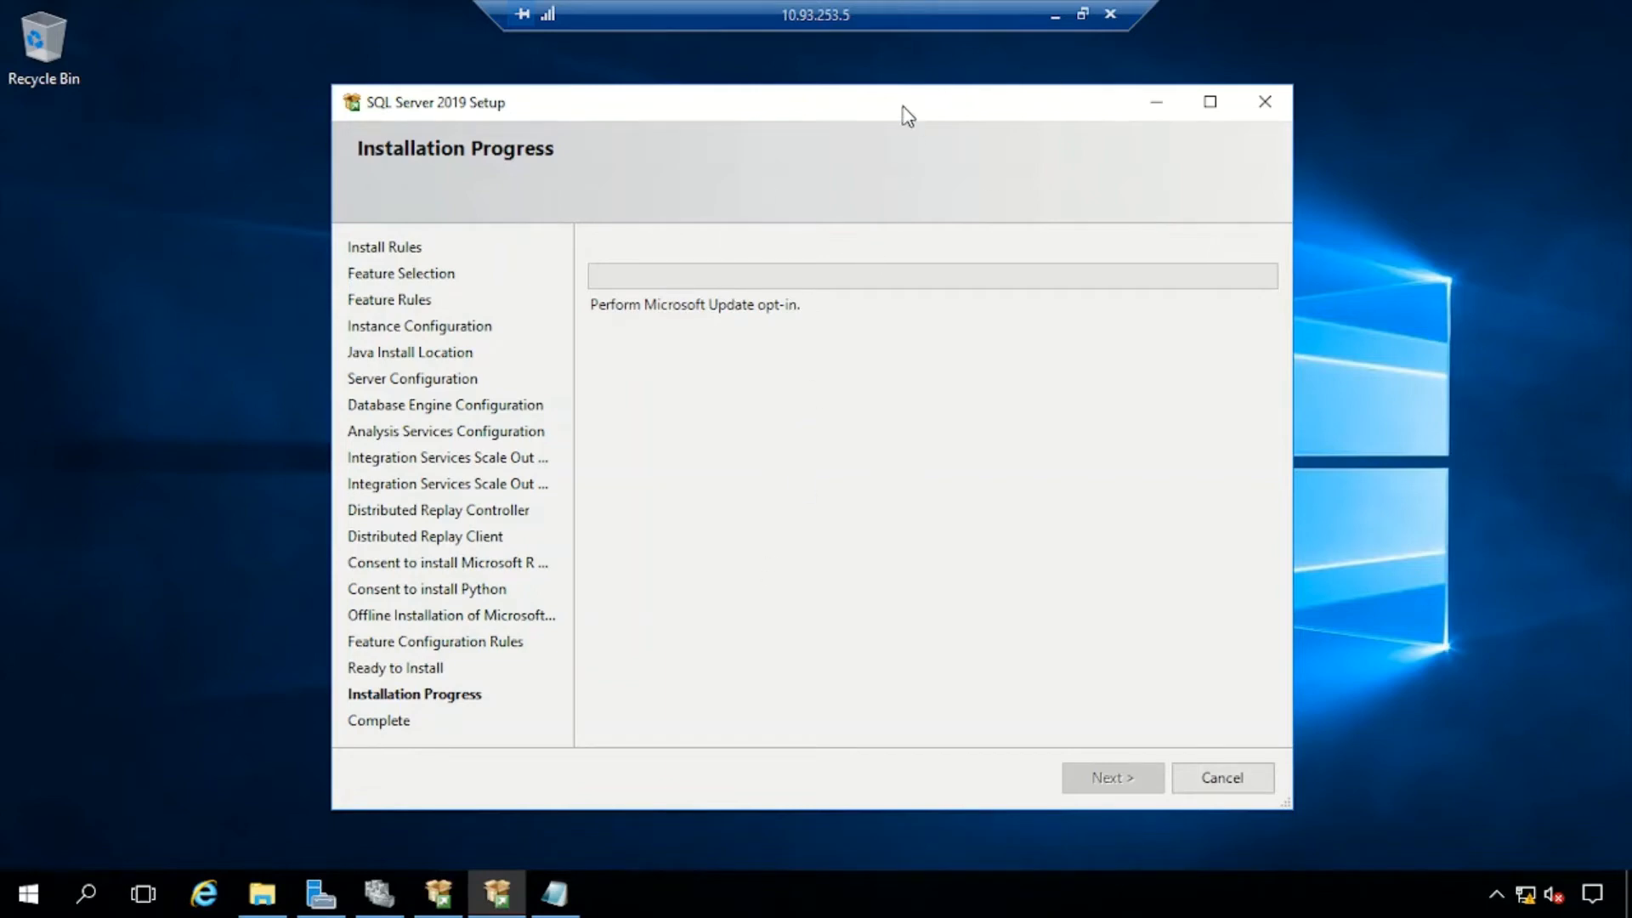
# Check the completed feature status list on SQLNode1.
pyautogui.click(1056, 16)
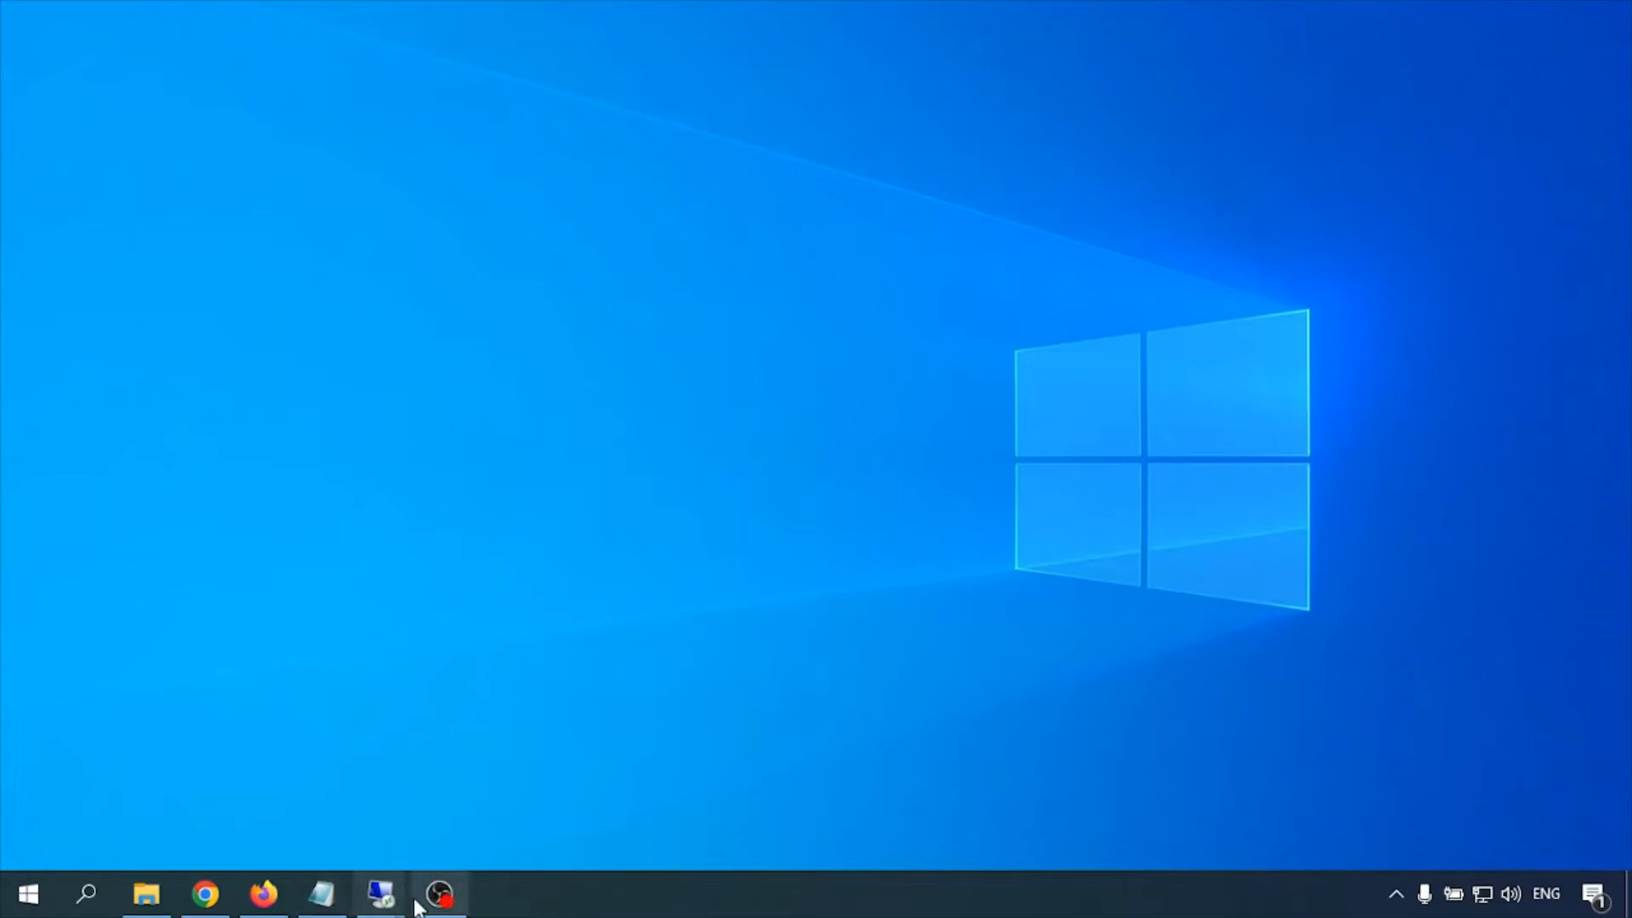
pyautogui.moveTo(385, 903)
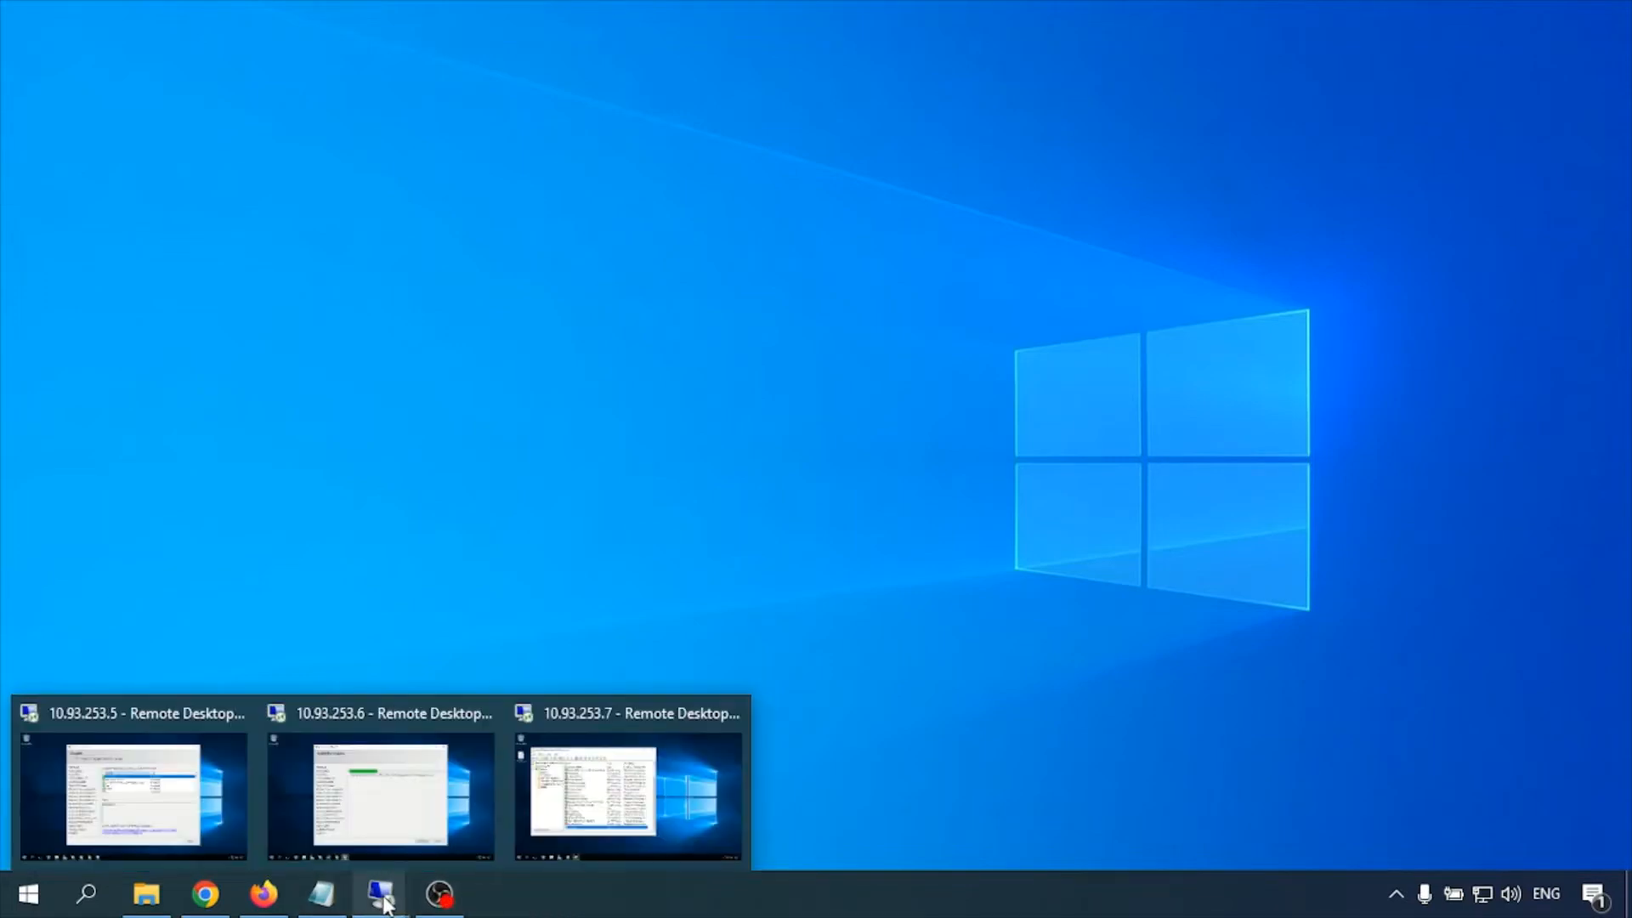
pyautogui.click(196, 794)
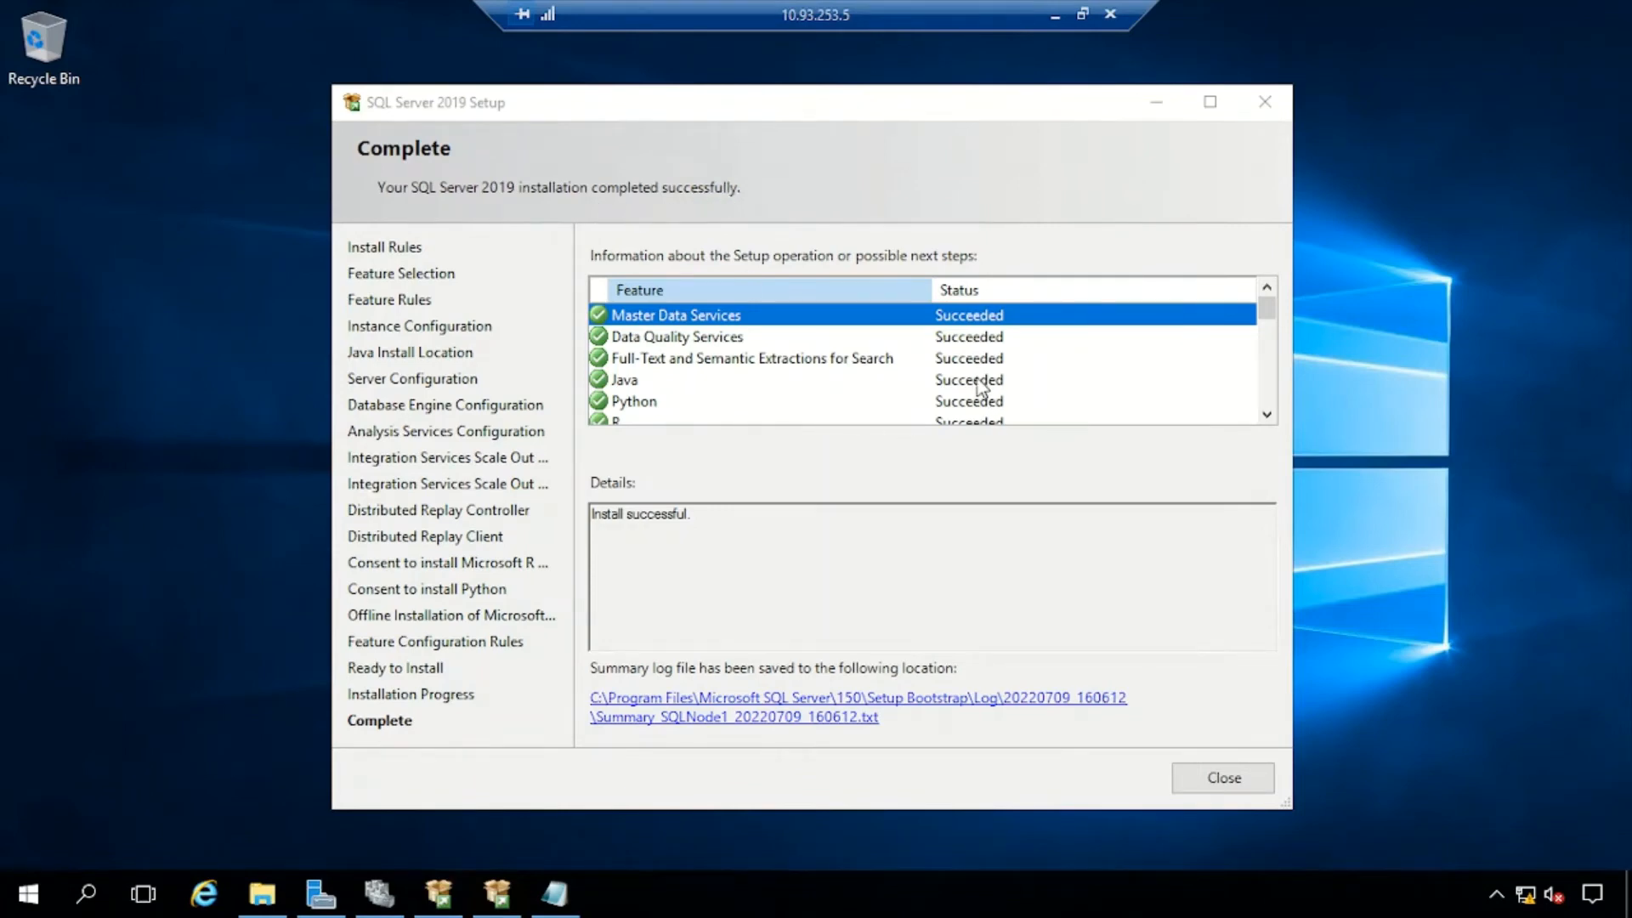
pyautogui.scroll(-5, 973, 357)
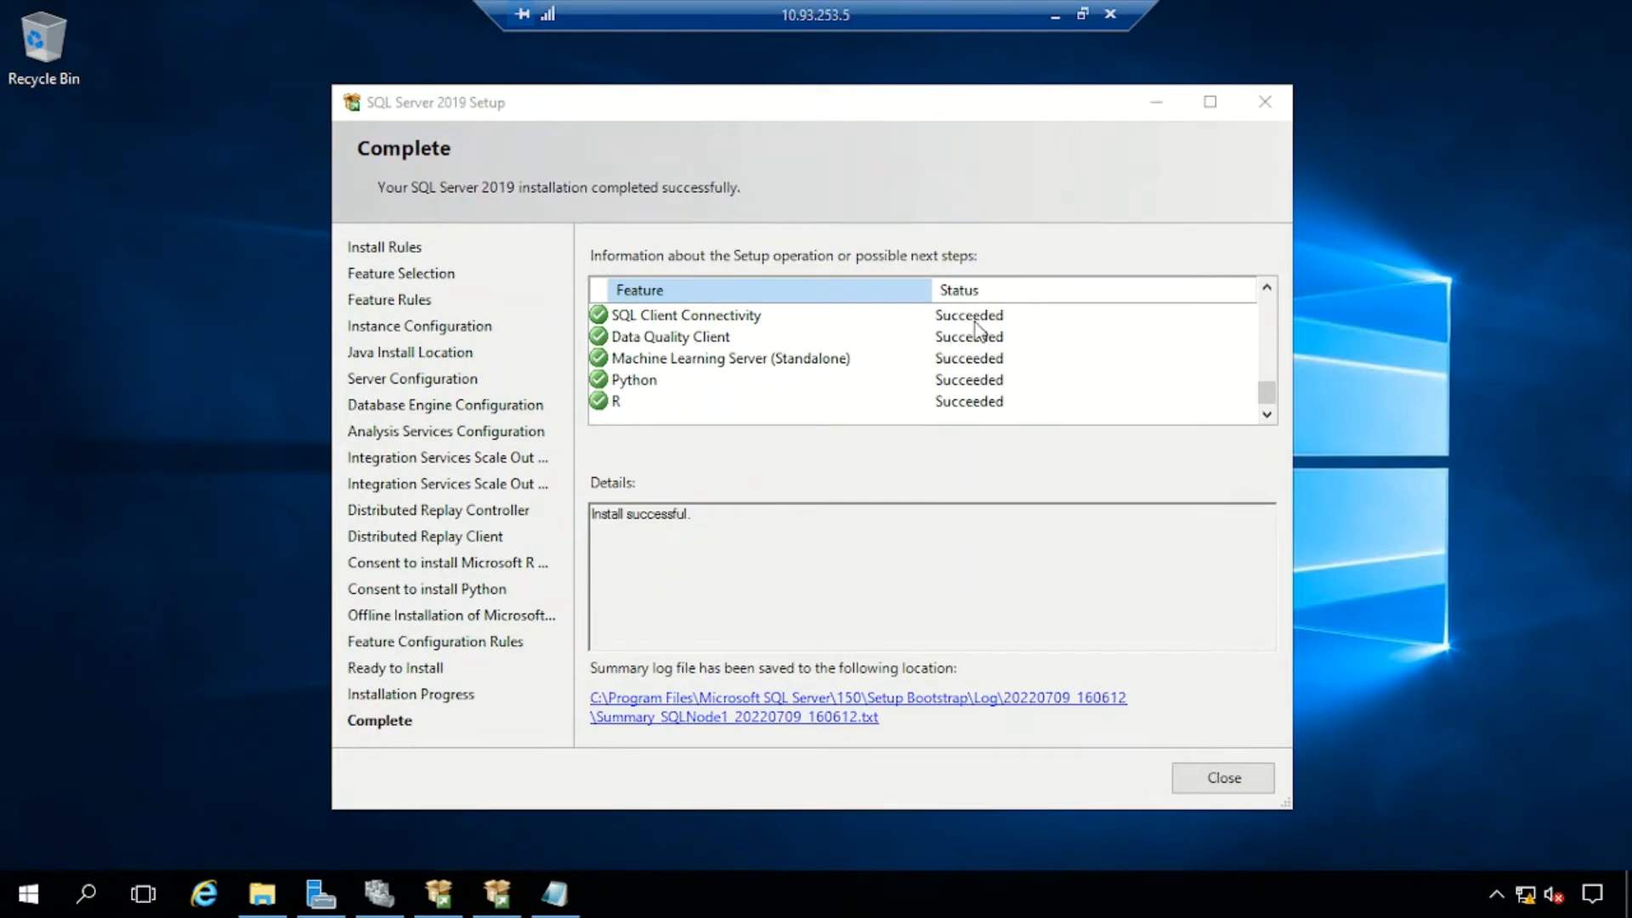
pyautogui.scroll(5, 823, 386)
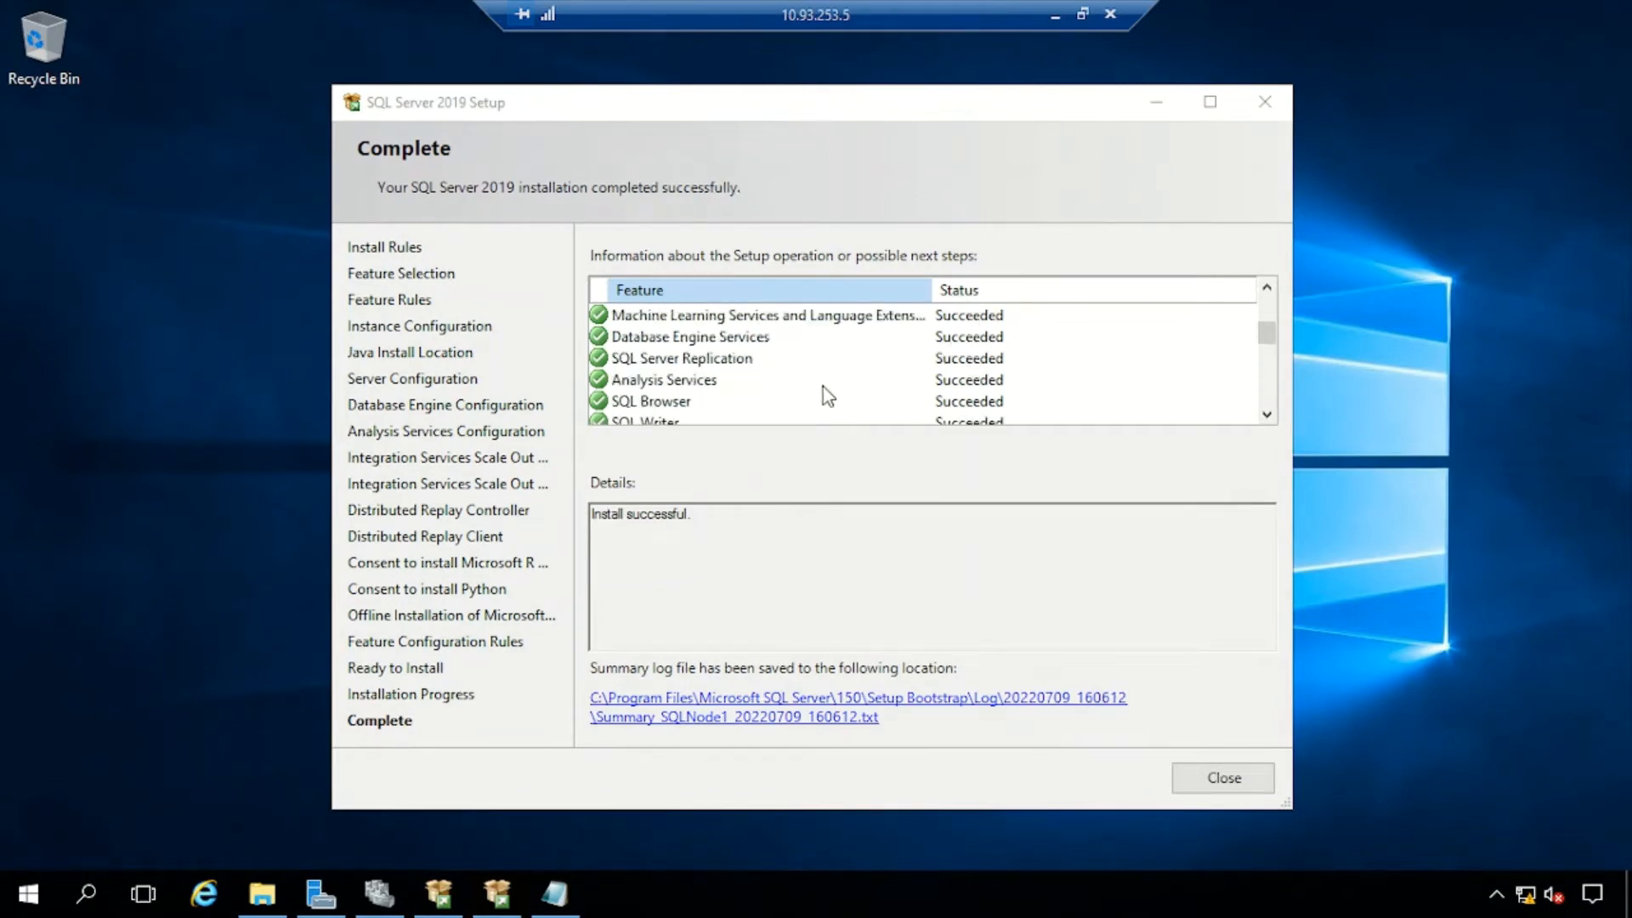
# On SQLNode2, confirm every feature Succeeded and close the completed setup.
pyautogui.click(1055, 15)
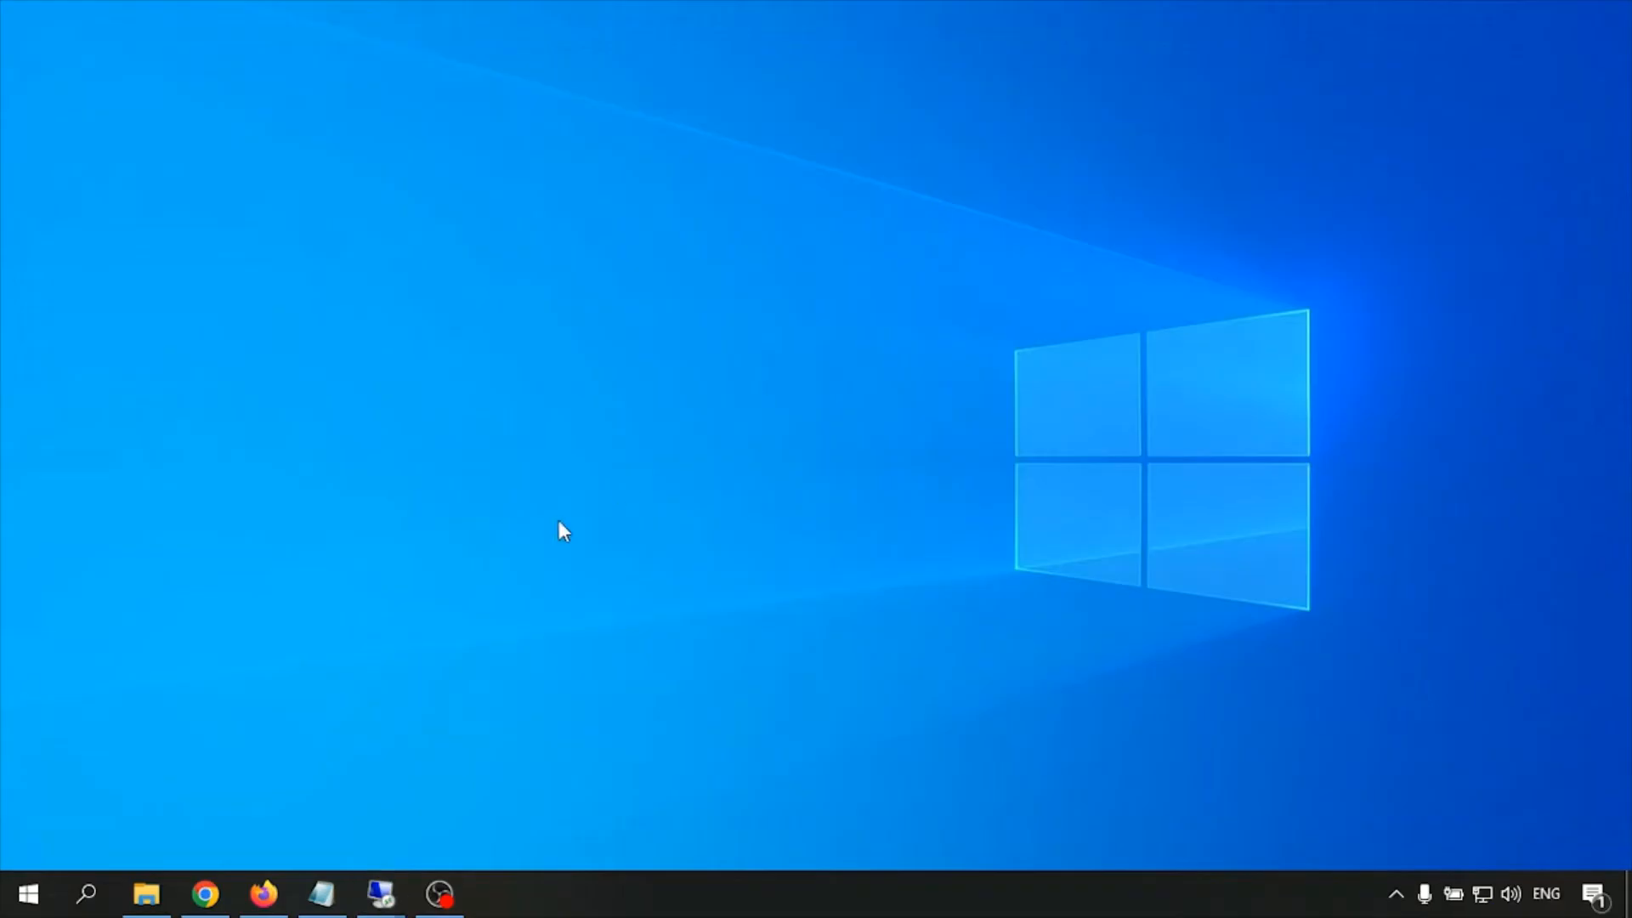
pyautogui.moveTo(381, 902)
pyautogui.click(397, 769)
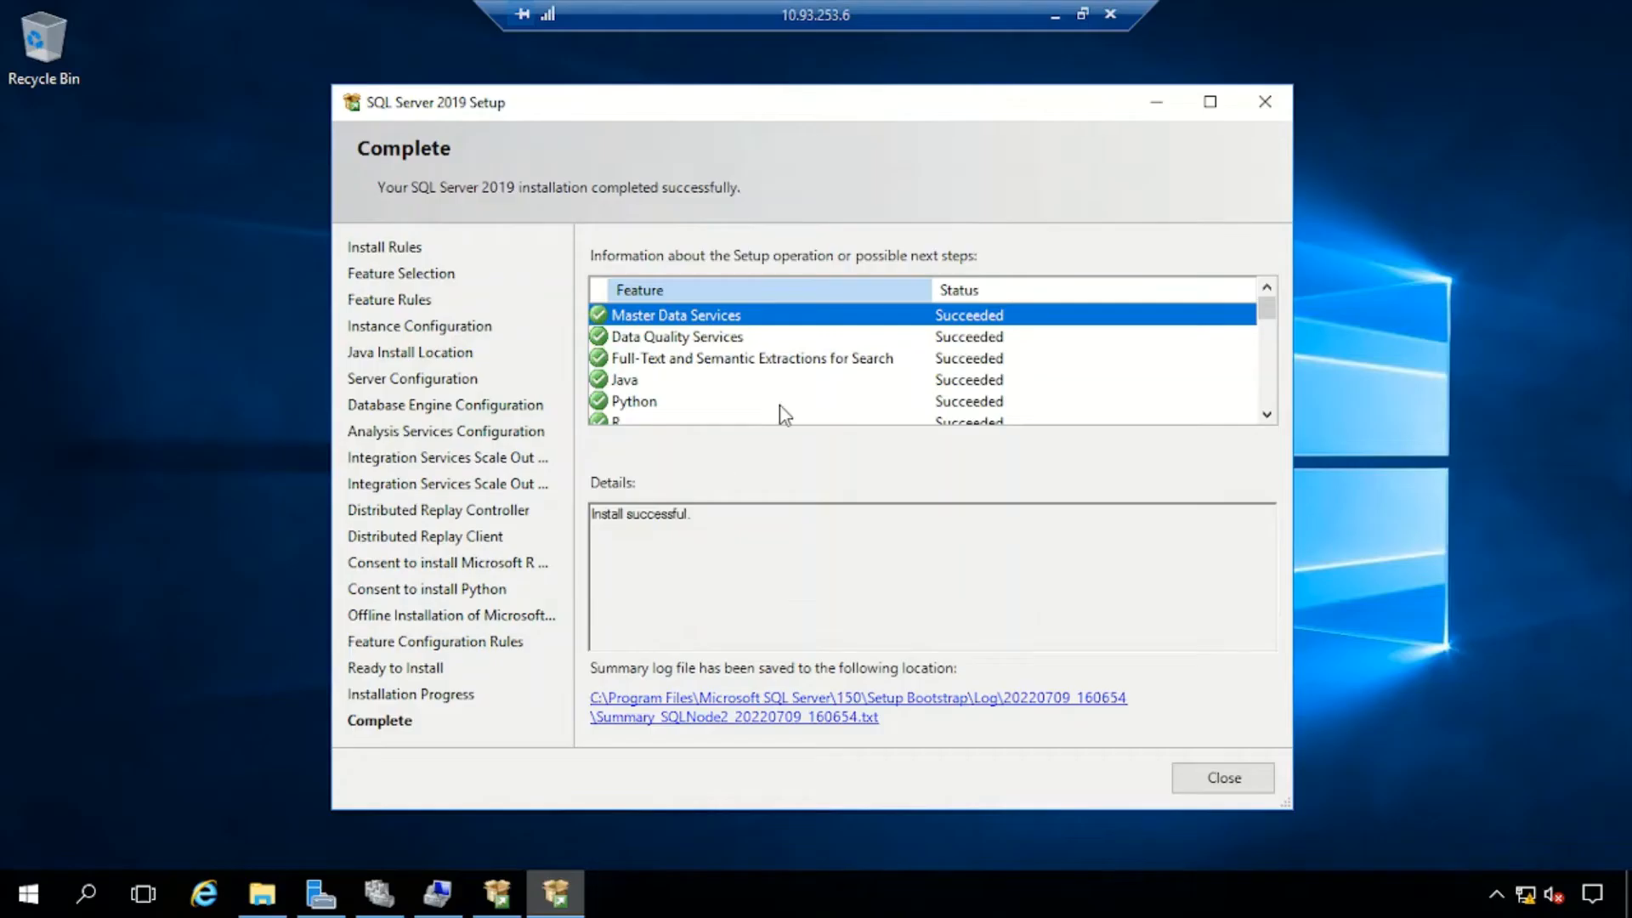
pyautogui.scroll(-3, 1086, 354)
pyautogui.scroll(-3, 1090, 363)
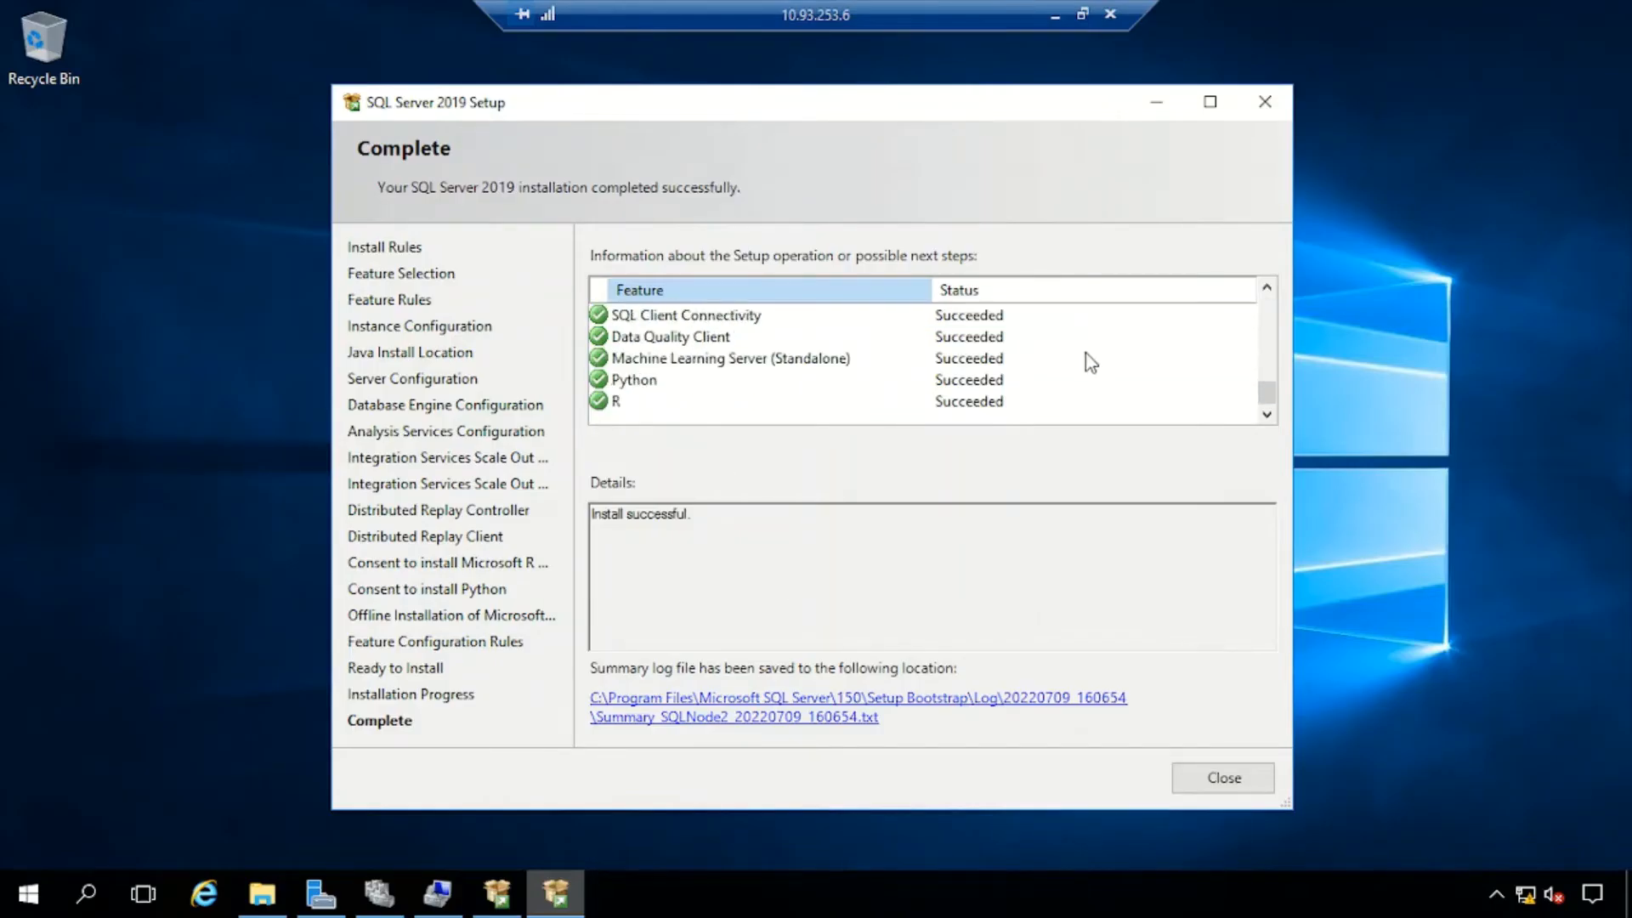
pyautogui.scroll(6, 1085, 354)
pyautogui.click(1224, 778)
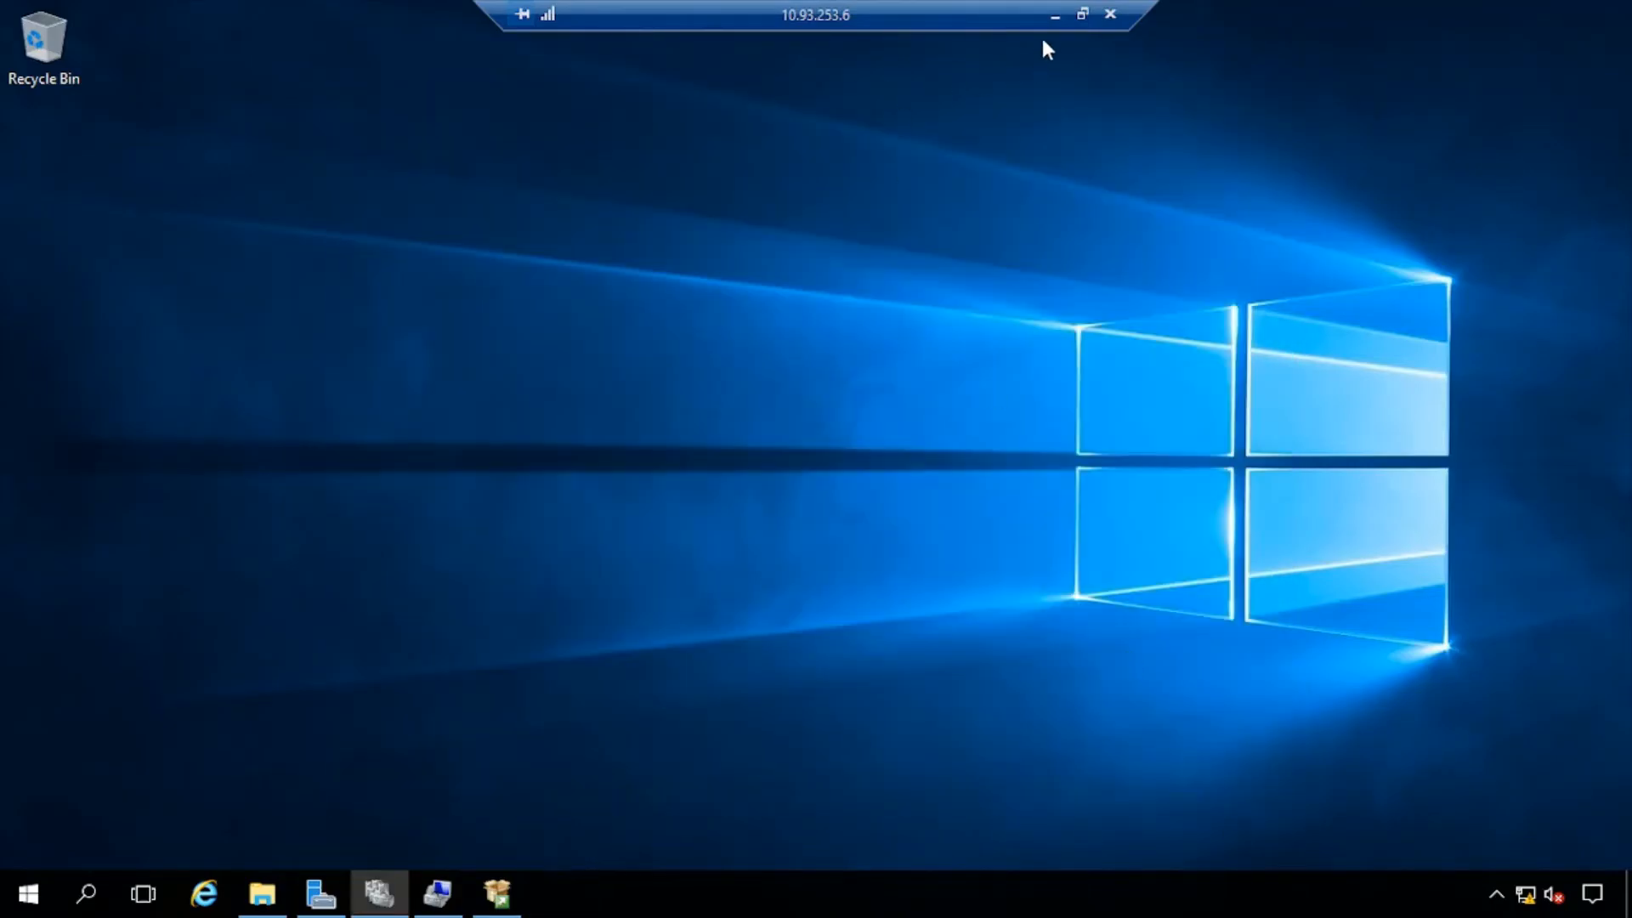
pyautogui.click(1055, 15)
# Close the finished SQL Server 2019 setup on 10.93.253.5.
pyautogui.moveTo(380, 894)
pyautogui.click(154, 809)
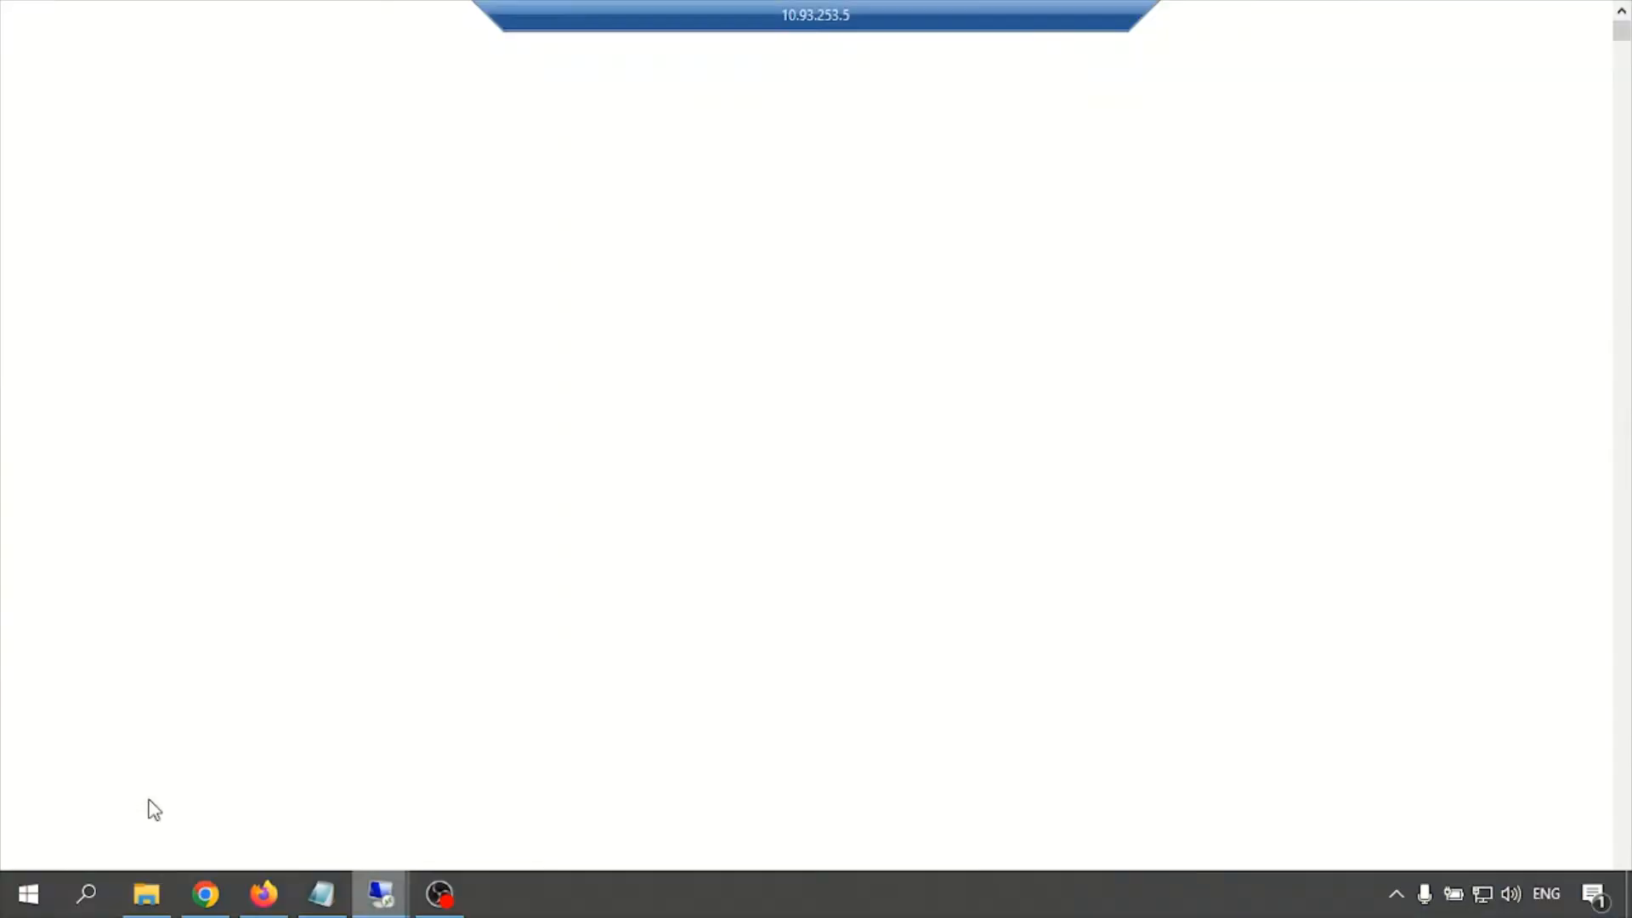
pyautogui.click(1245, 778)
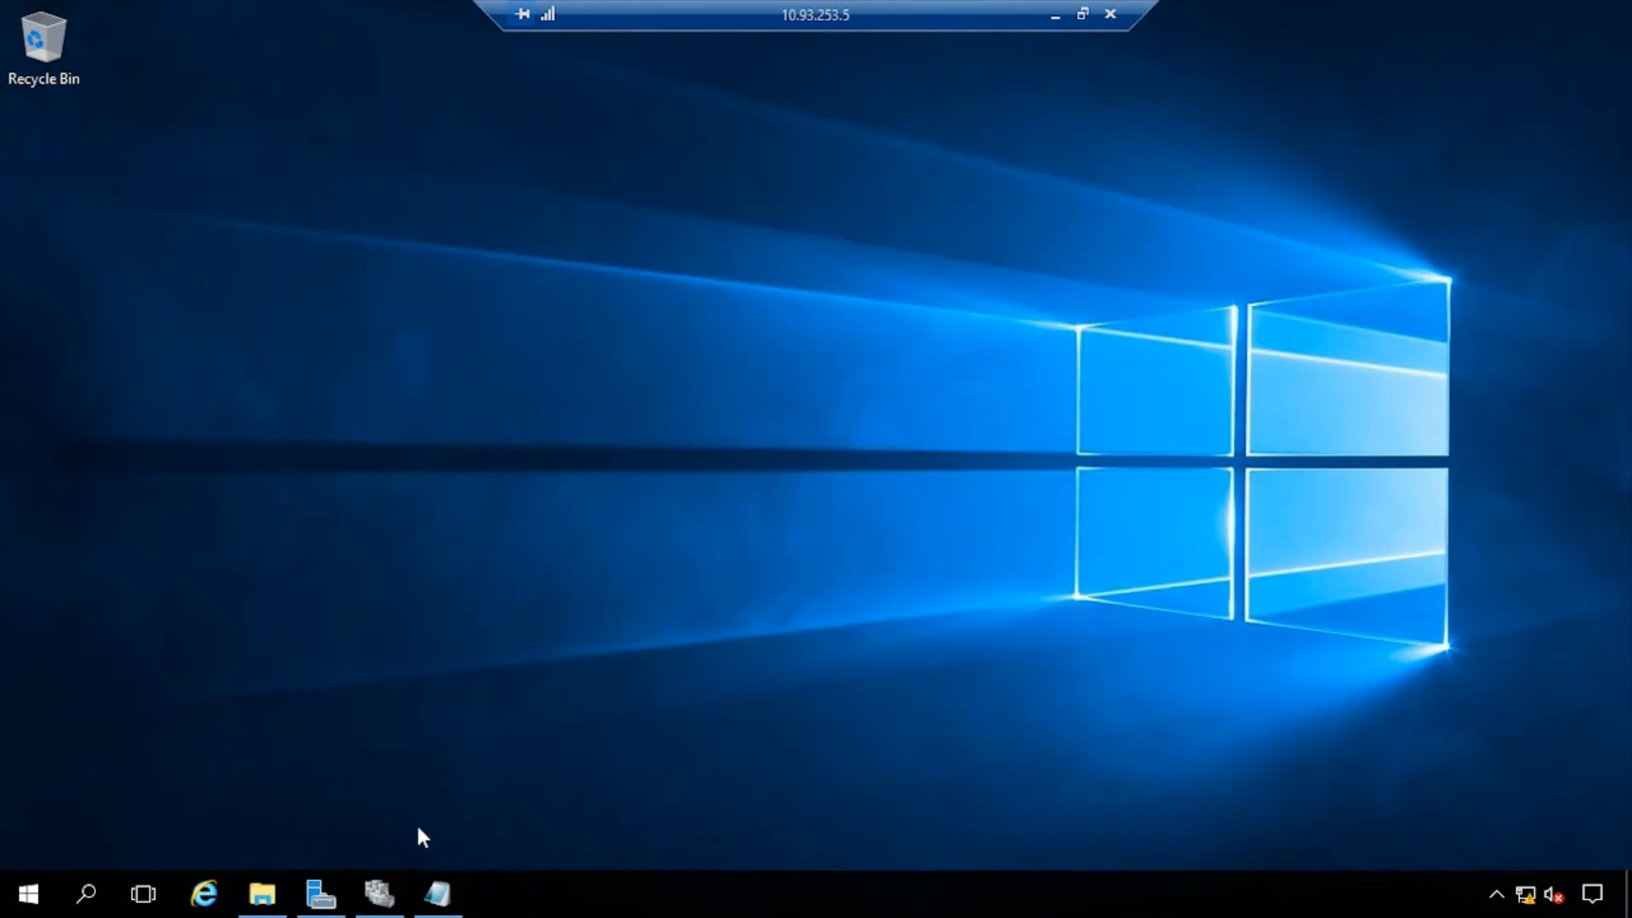
# Run SSMS-Setup-ENU from D: as administrator and install SSMS 18.12.1 to the default location.
pyautogui.click(262, 893)
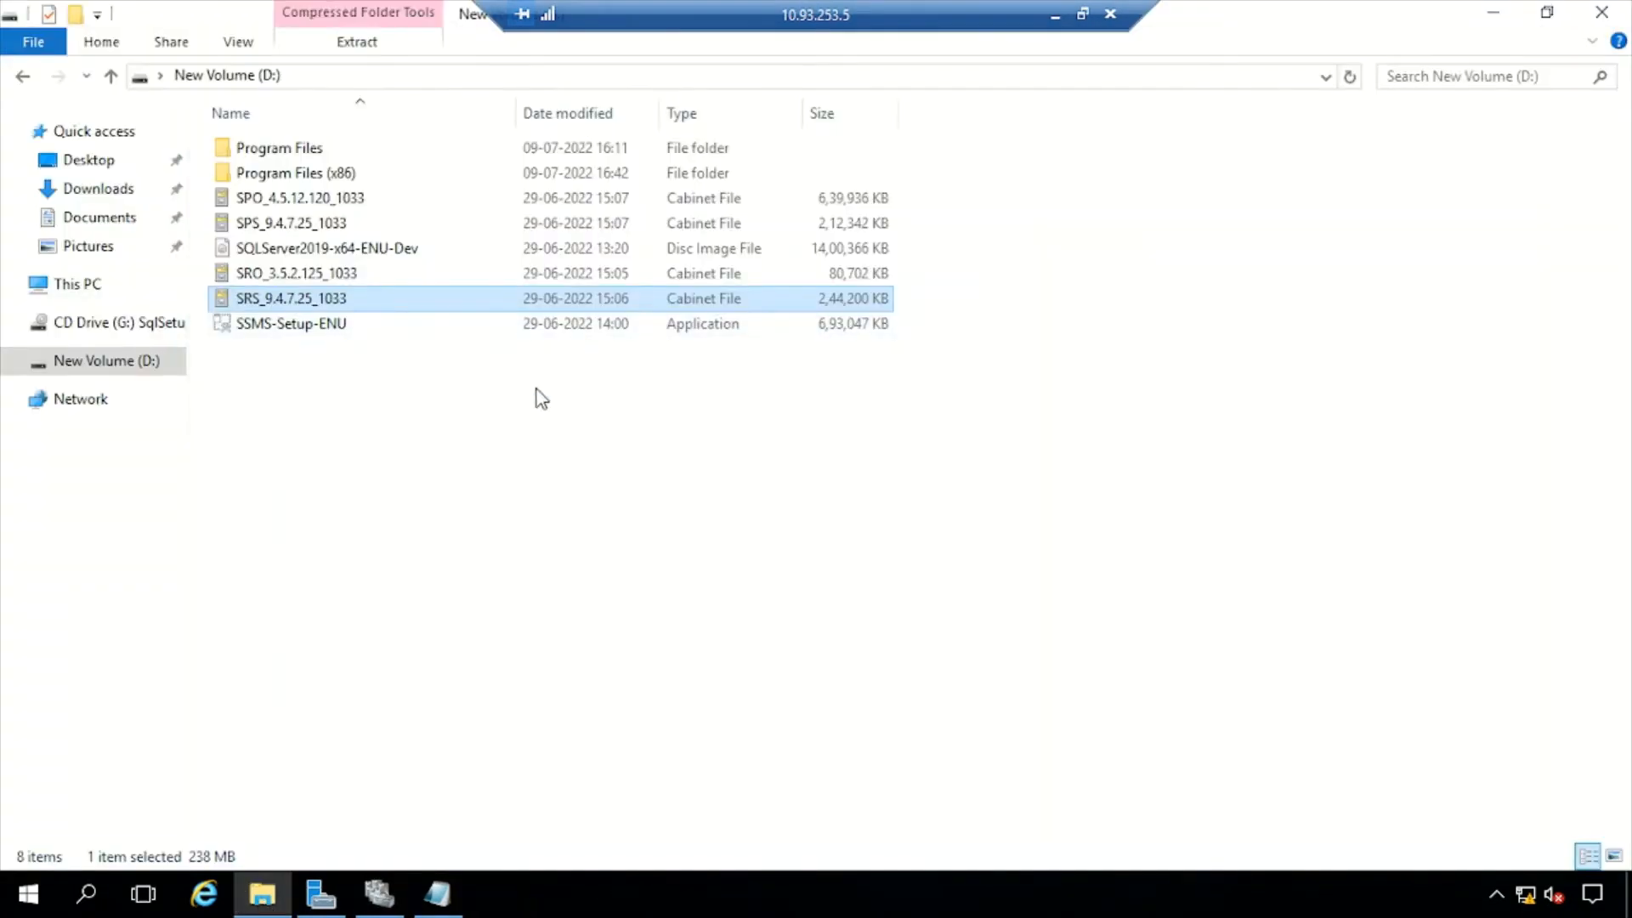
pyautogui.click(364, 375)
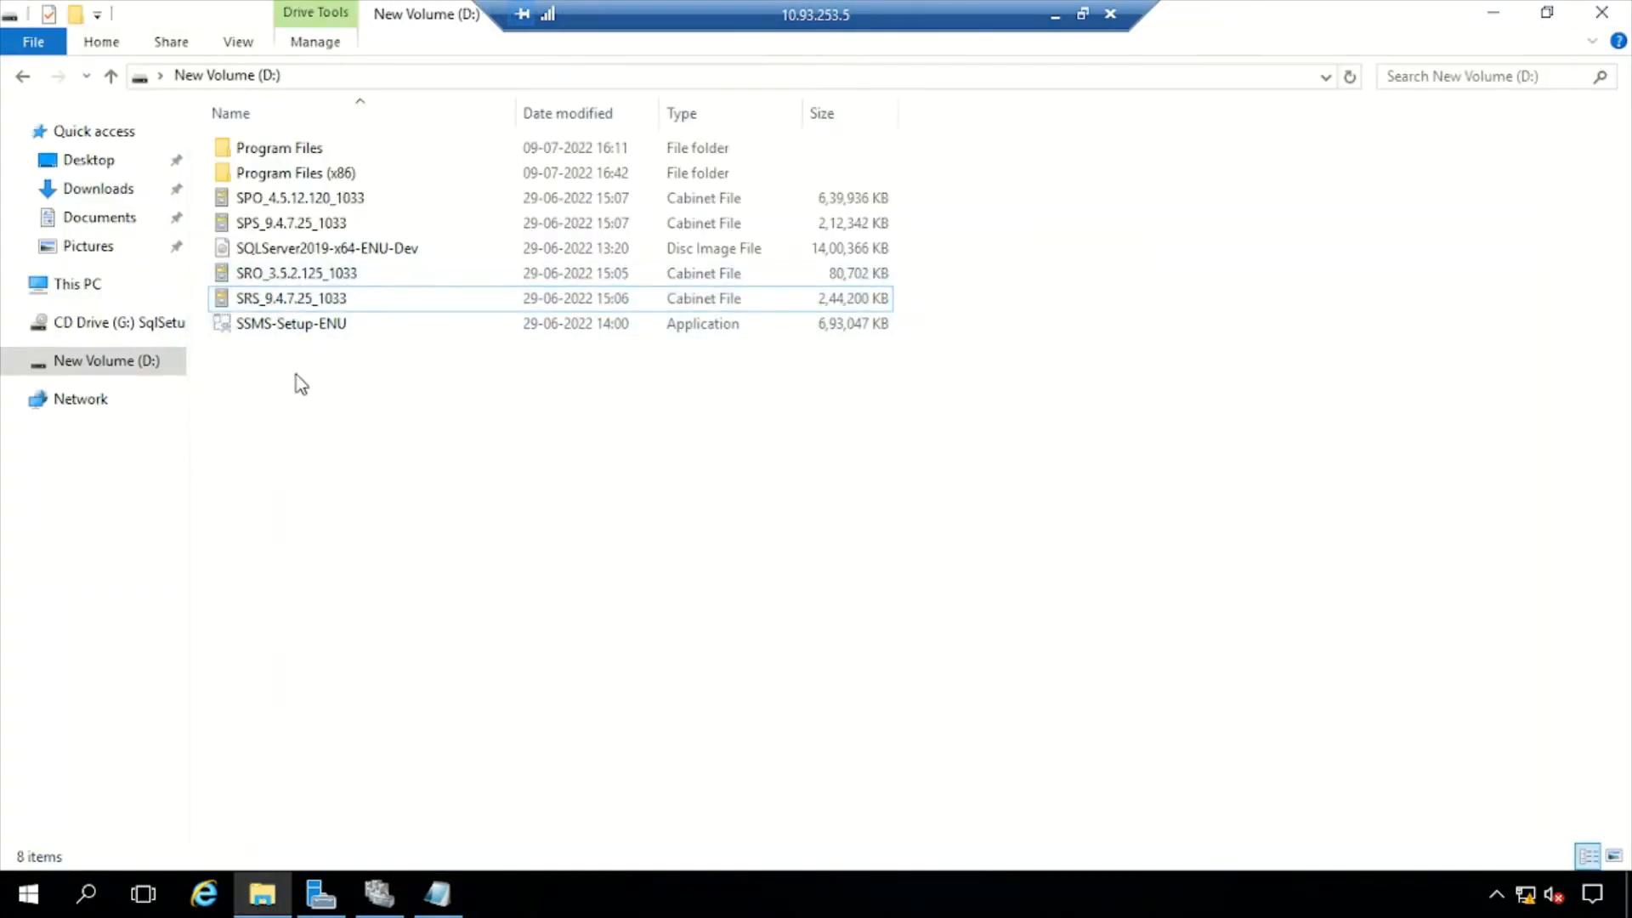
pyautogui.click(284, 331)
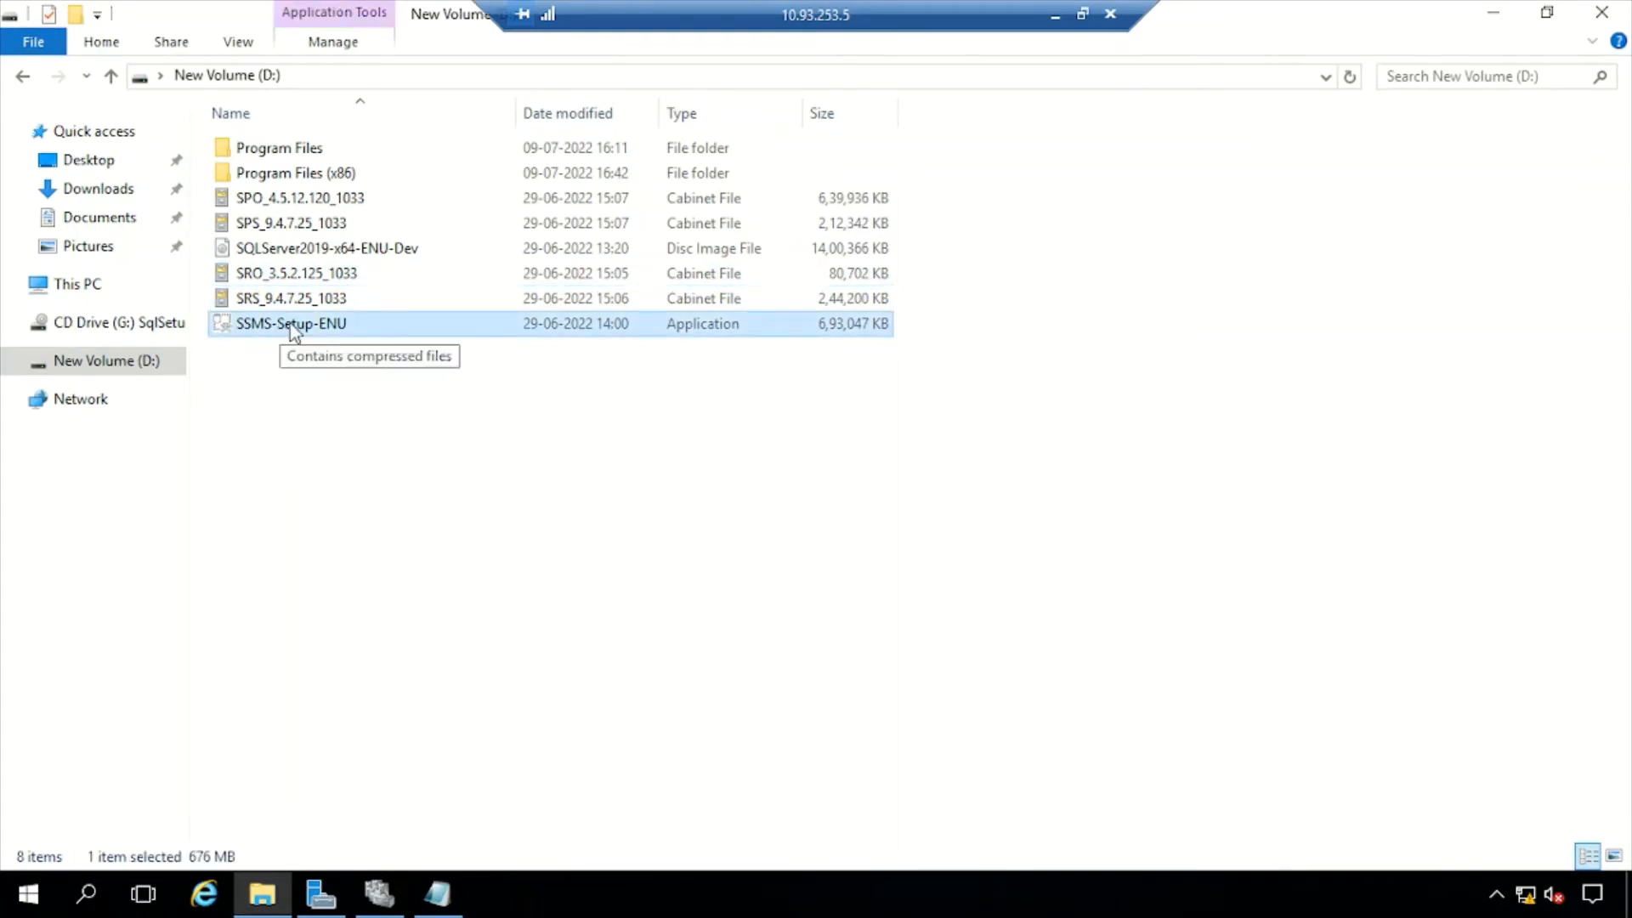
pyautogui.rightClick(318, 325)
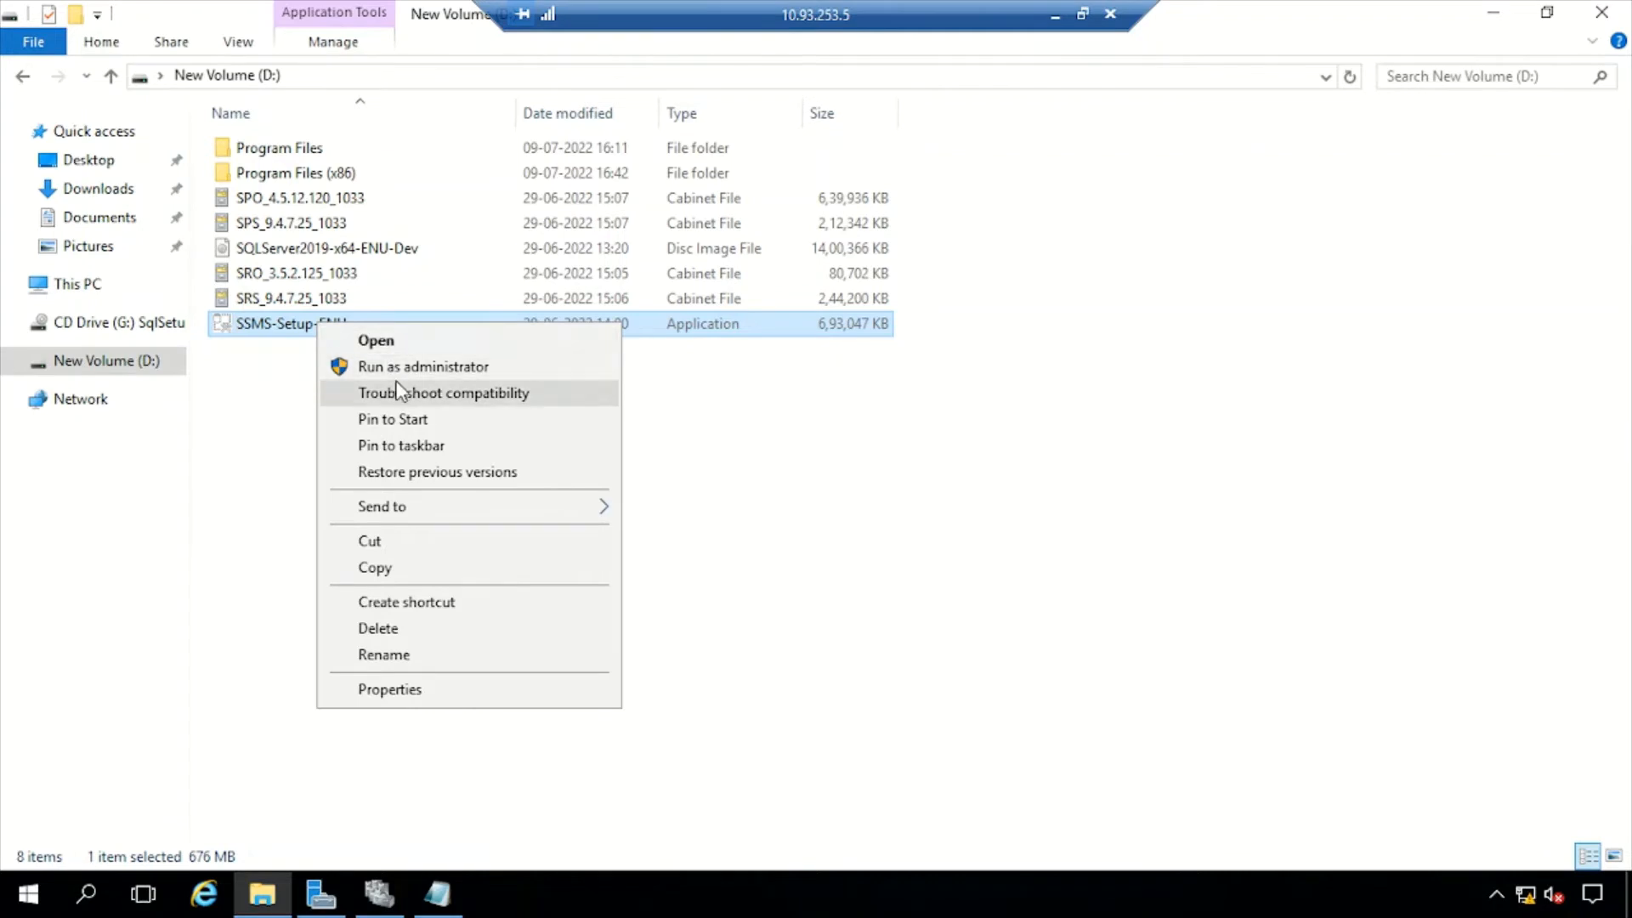
pyautogui.click(419, 367)
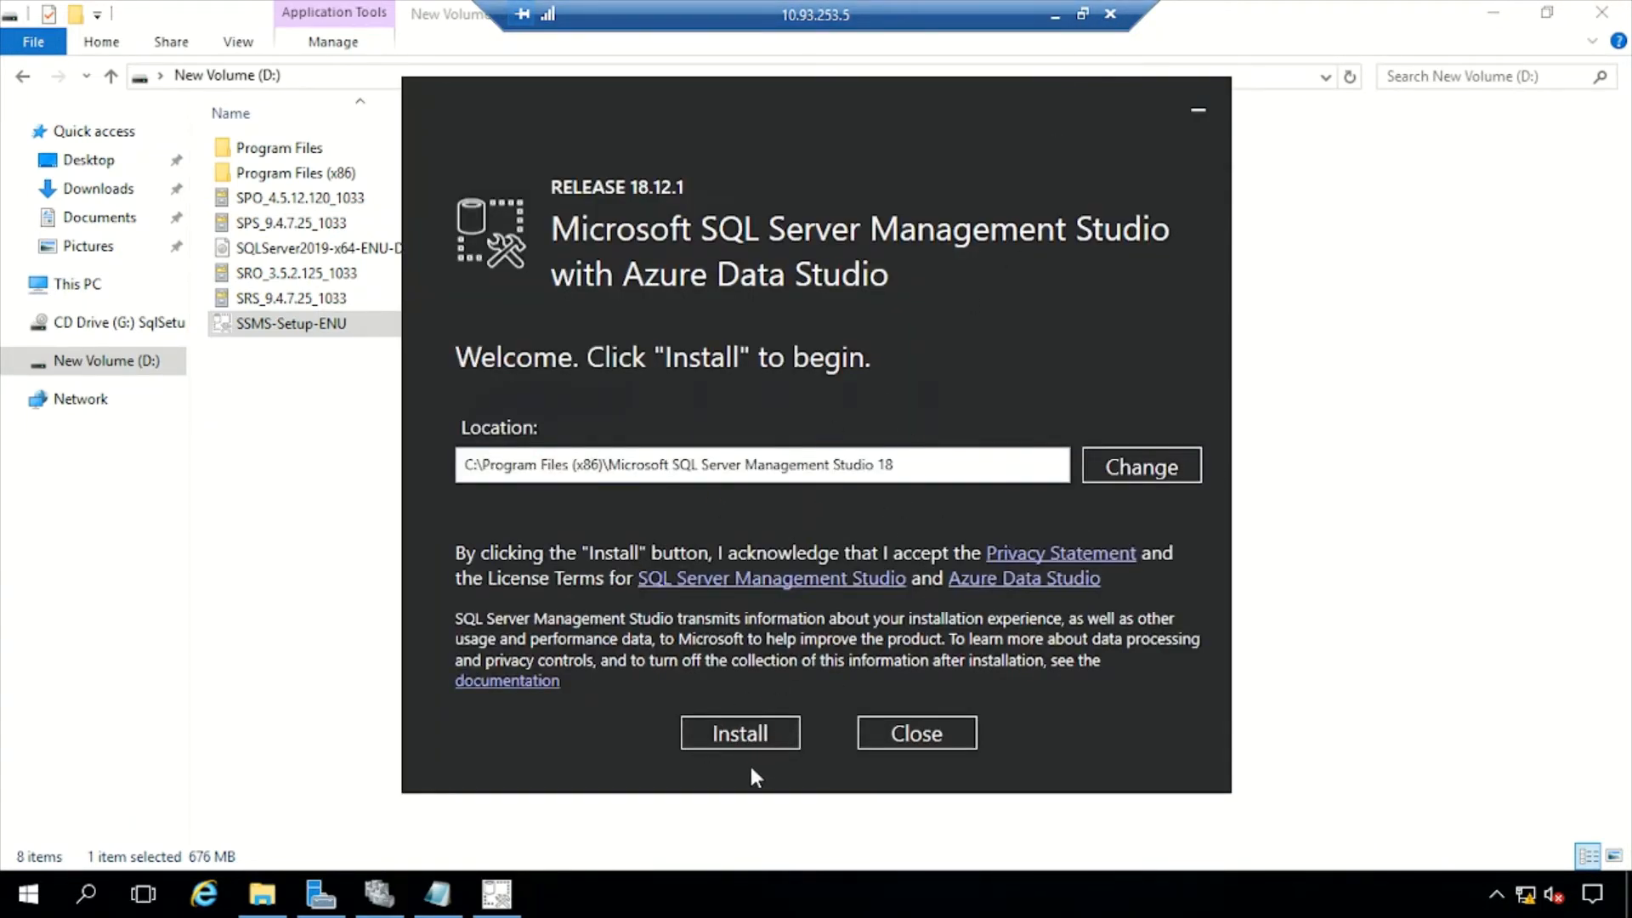
pyautogui.click(741, 731)
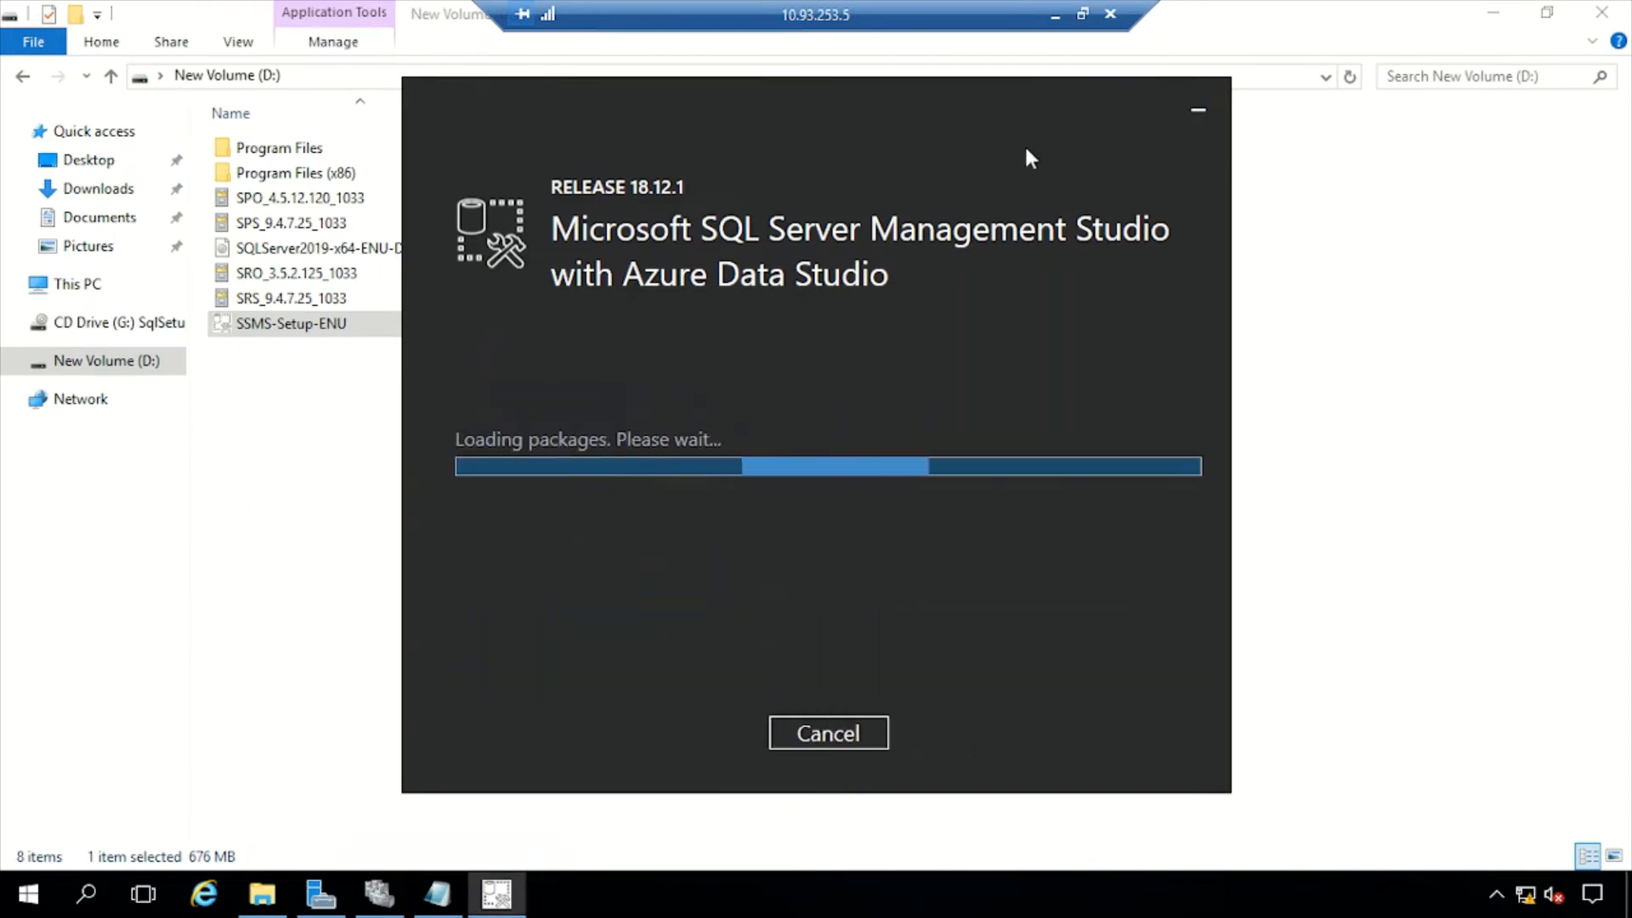
# Switch to the SQLNode2 remote session at 10.93.253.6.
pyautogui.click(1055, 15)
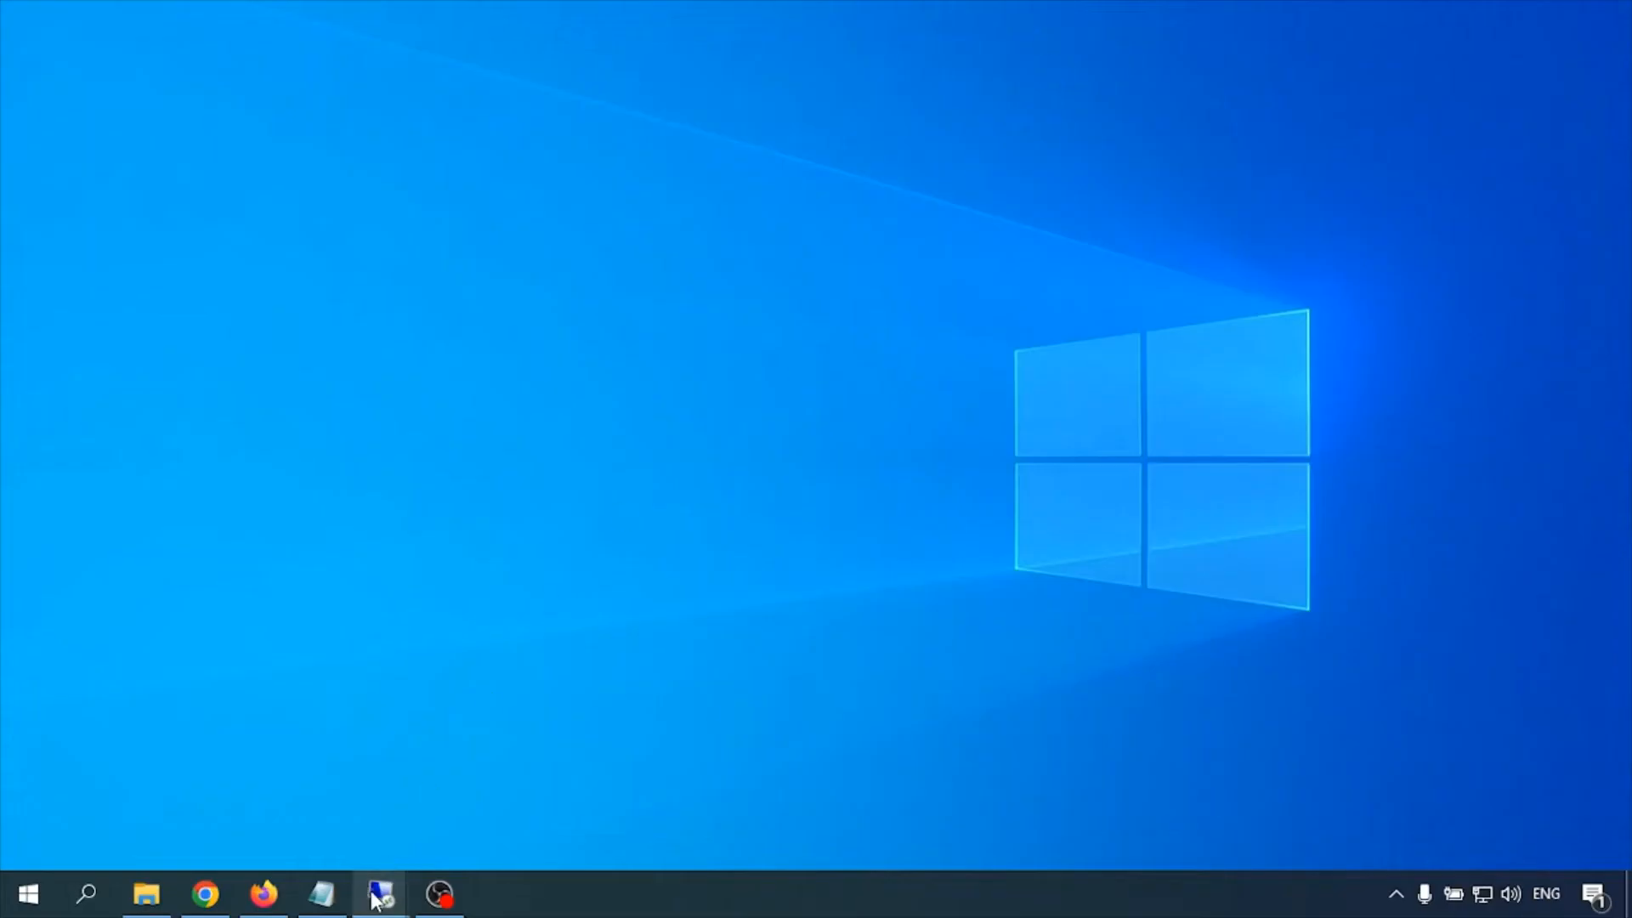
pyautogui.moveTo(378, 898)
pyautogui.click(423, 772)
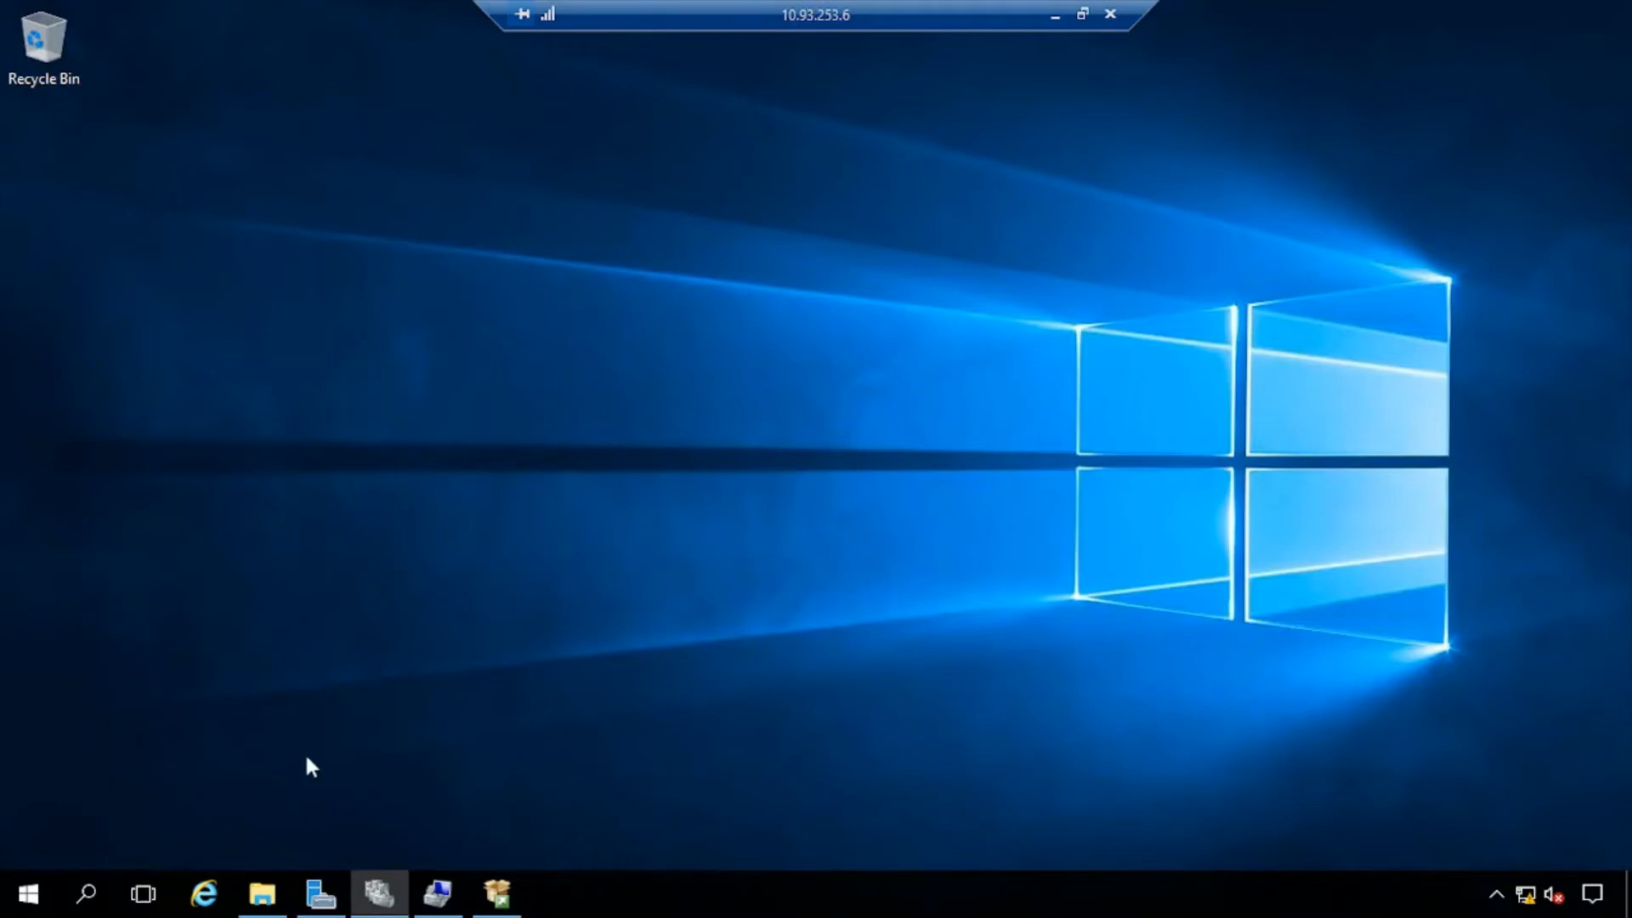
# Close SQL Server Installation Center and launch SSMS-Setup-ENU from New Volume (D:).
pyautogui.click(491, 905)
pyautogui.click(955, 95)
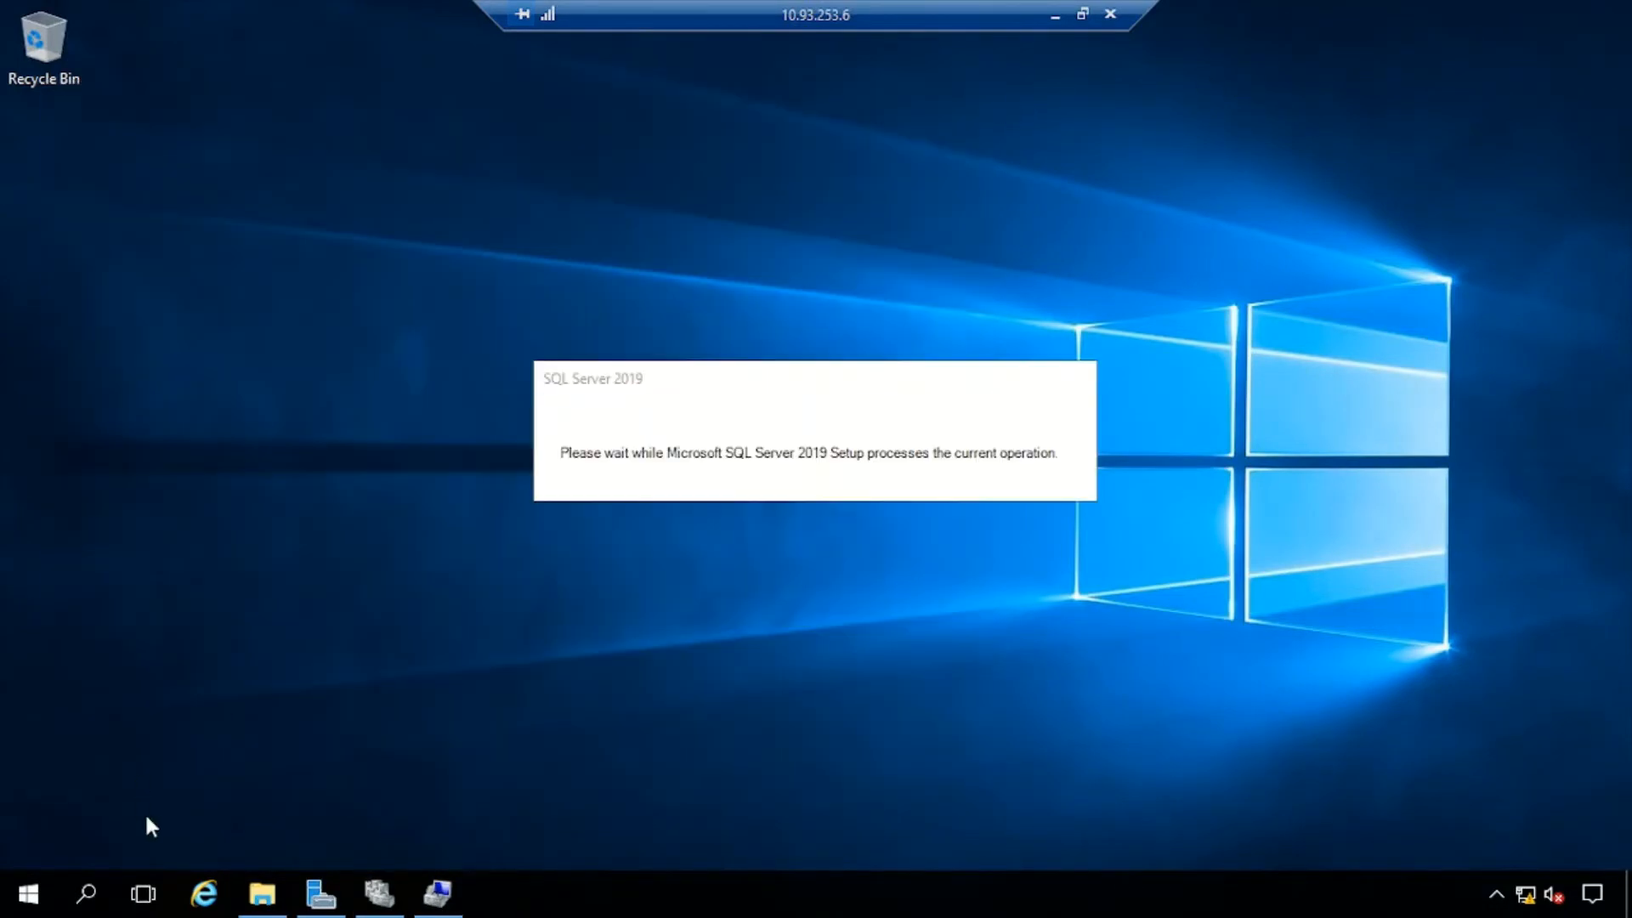
pyautogui.click(262, 892)
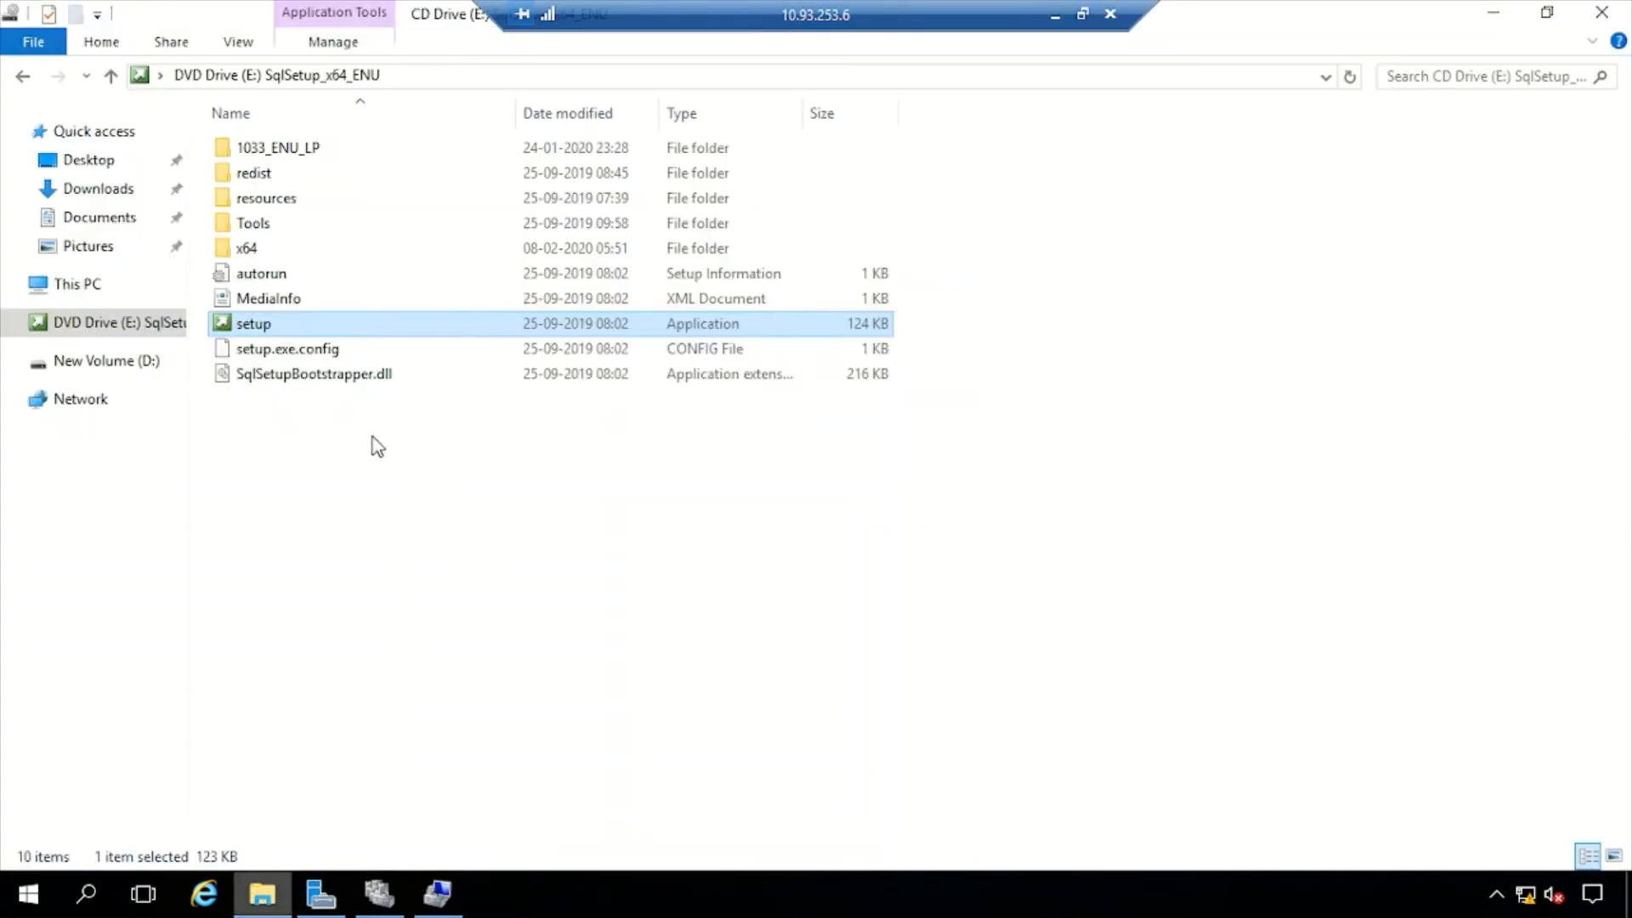
pyautogui.click(134, 364)
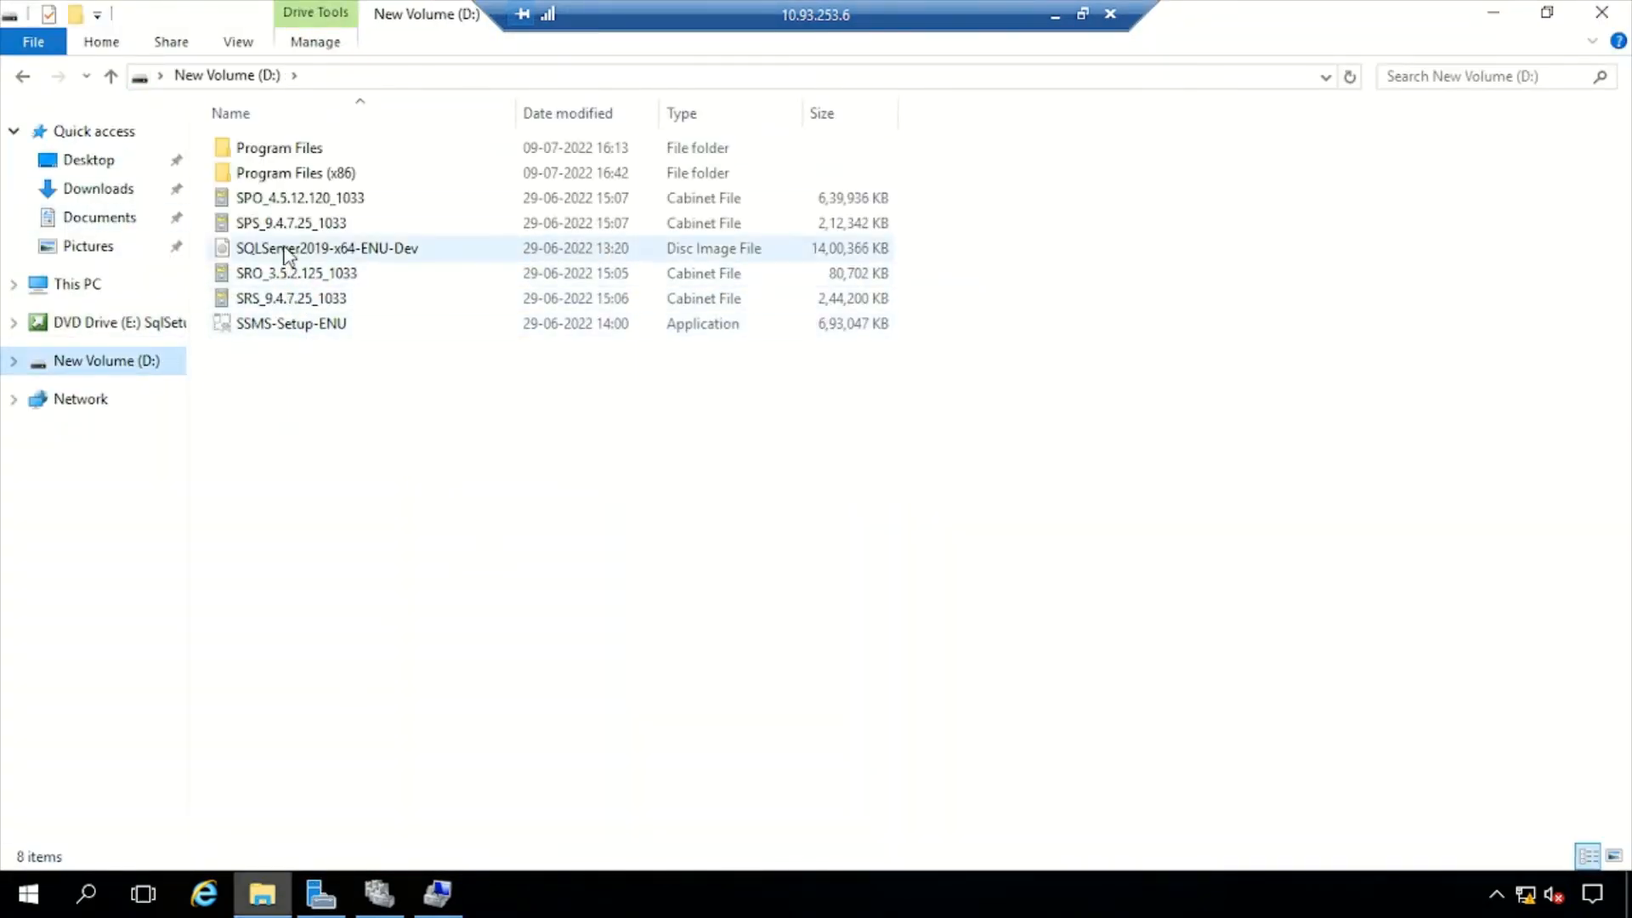
pyautogui.rightClick(279, 330)
pyautogui.click(357, 345)
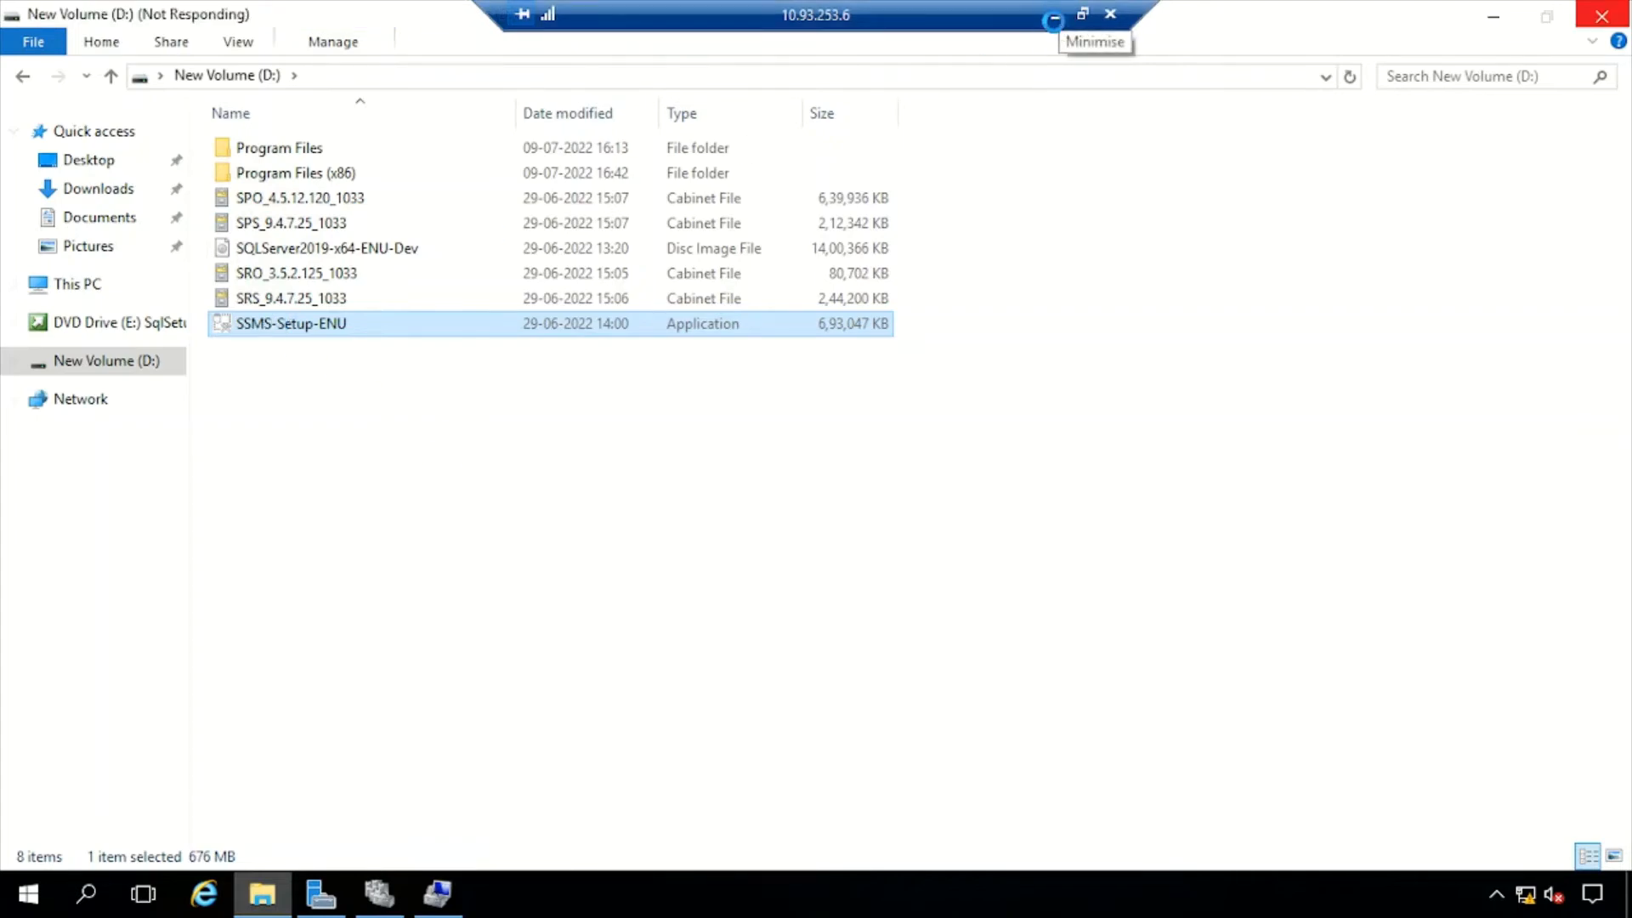
# Check SQLNode1's SSMS installer progress, then return to the 10.93.253.6 session.
pyautogui.click(1054, 15)
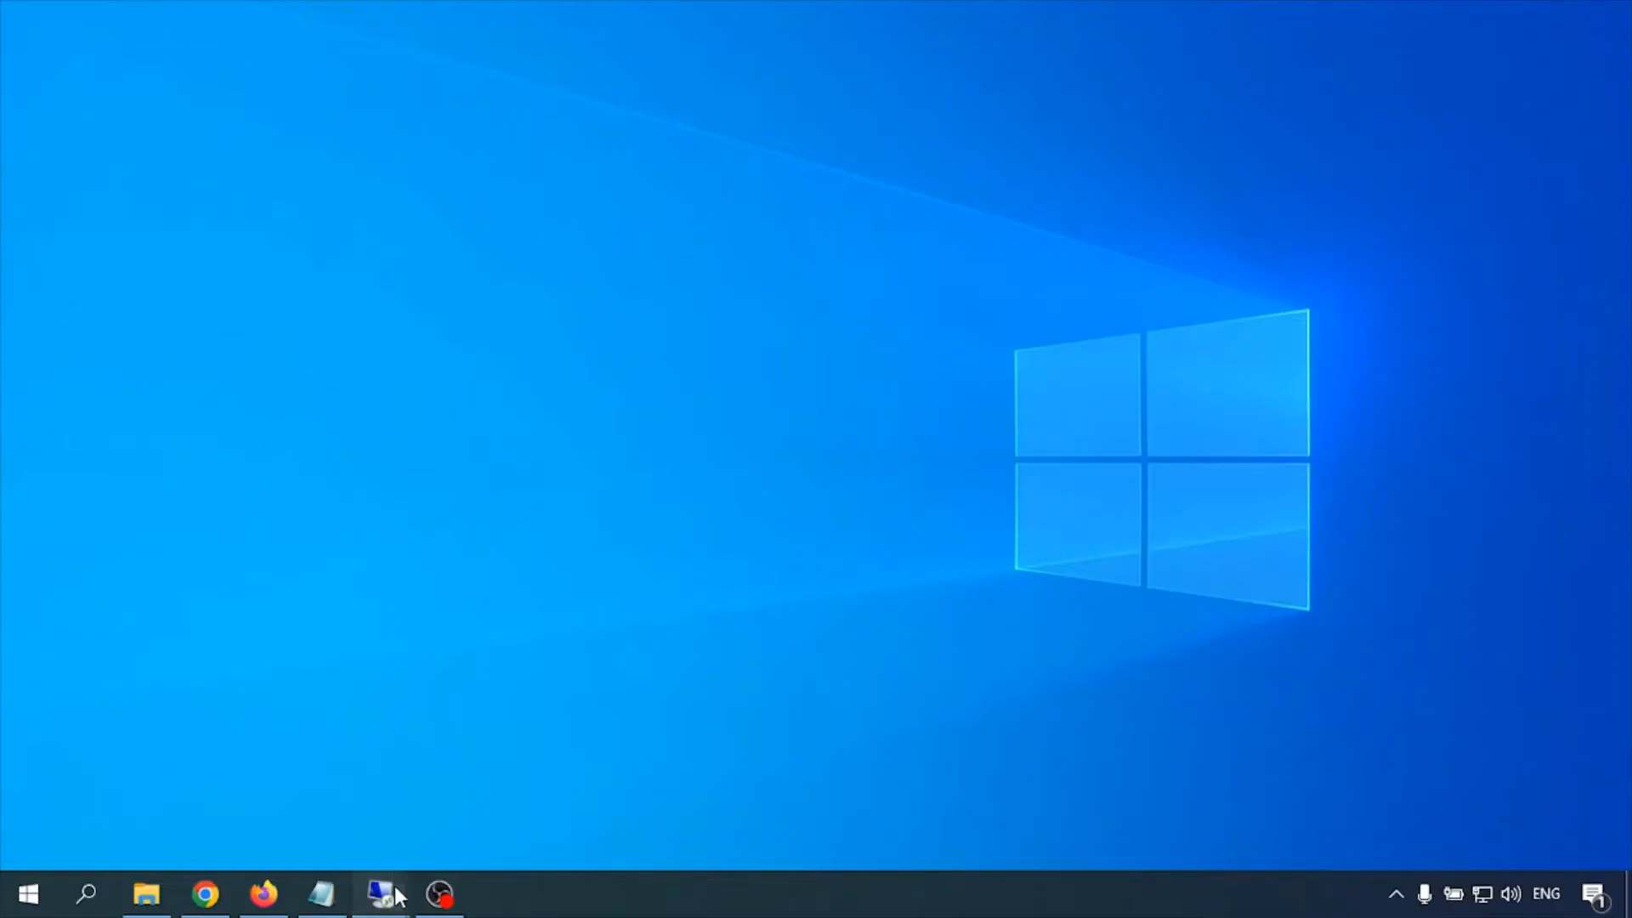
pyautogui.moveTo(394, 885)
pyautogui.click(629, 791)
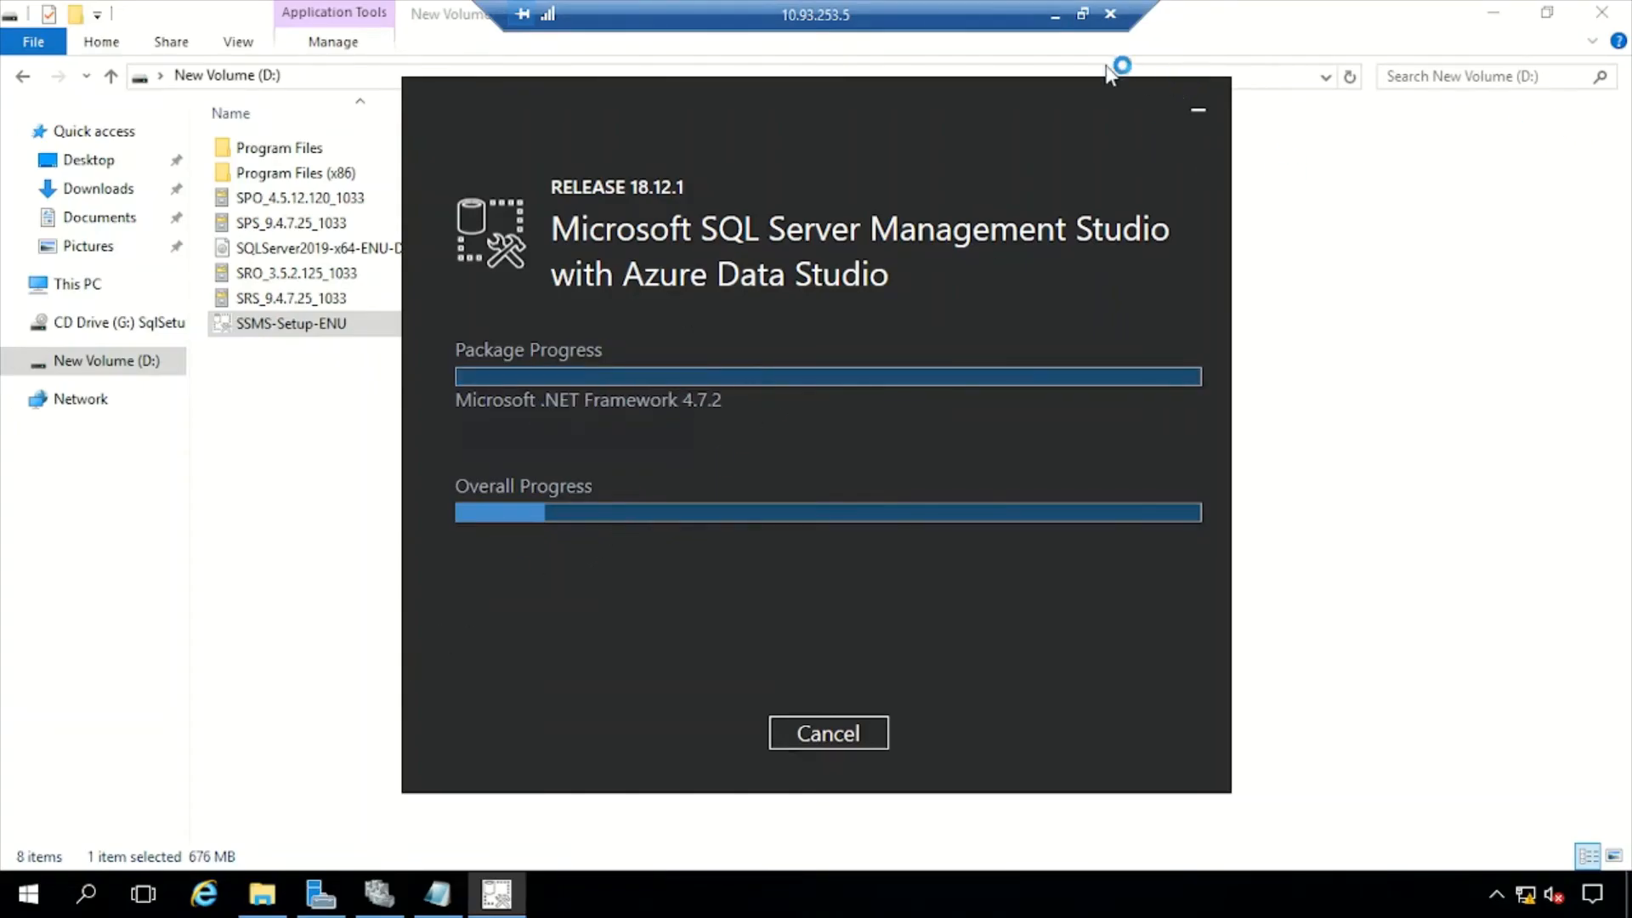
pyautogui.click(1055, 15)
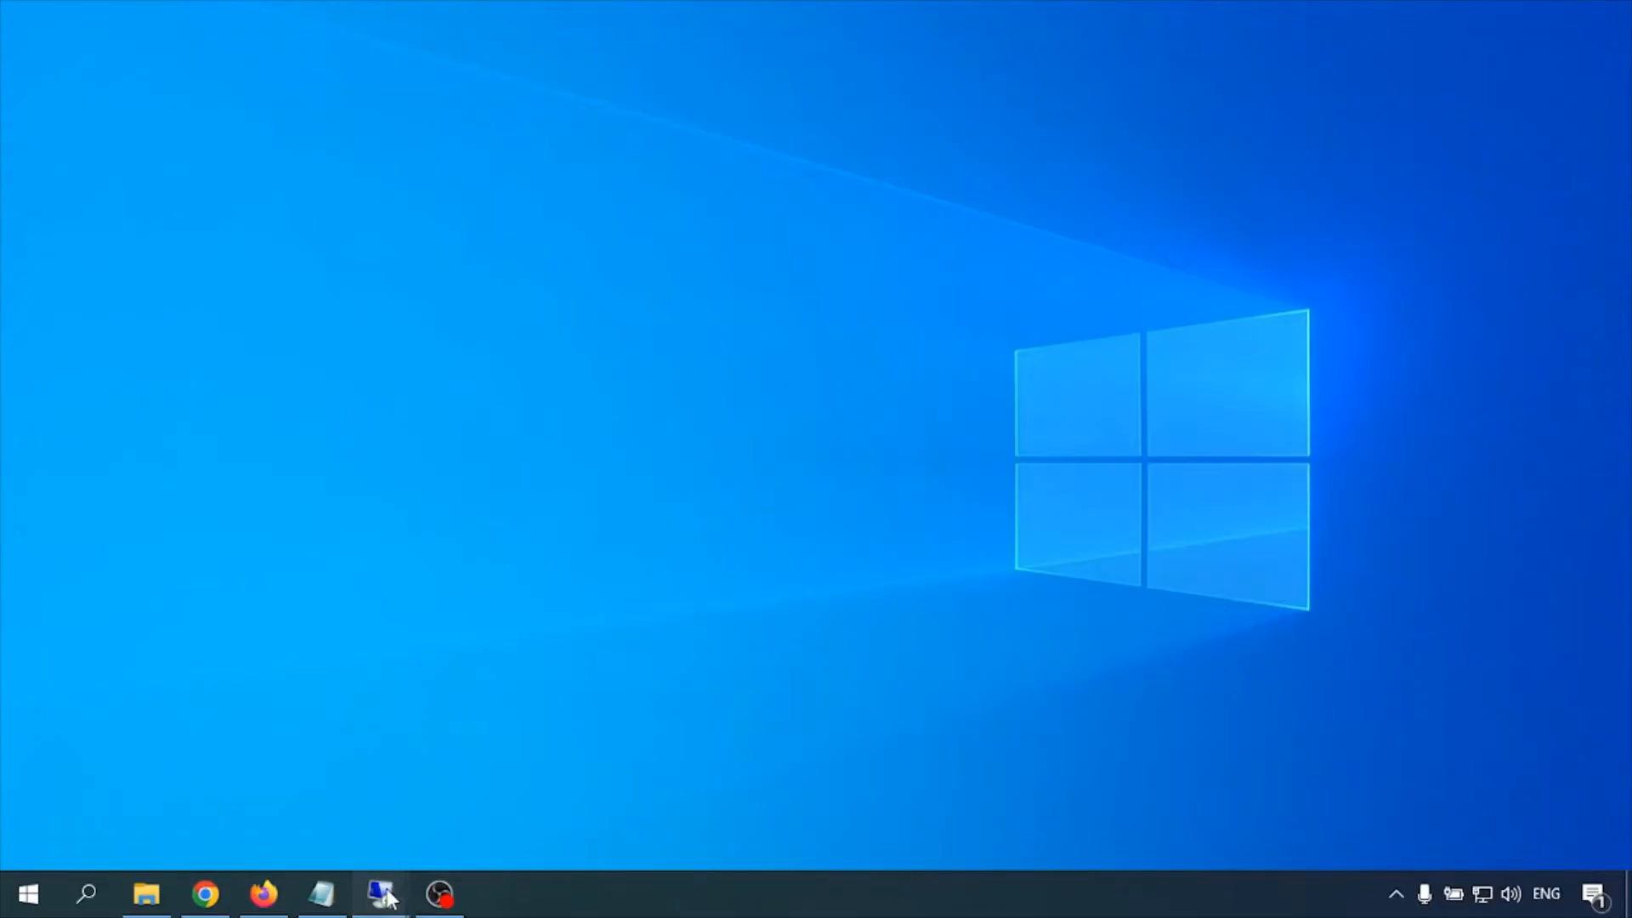
pyautogui.moveTo(381, 893)
pyautogui.click(470, 776)
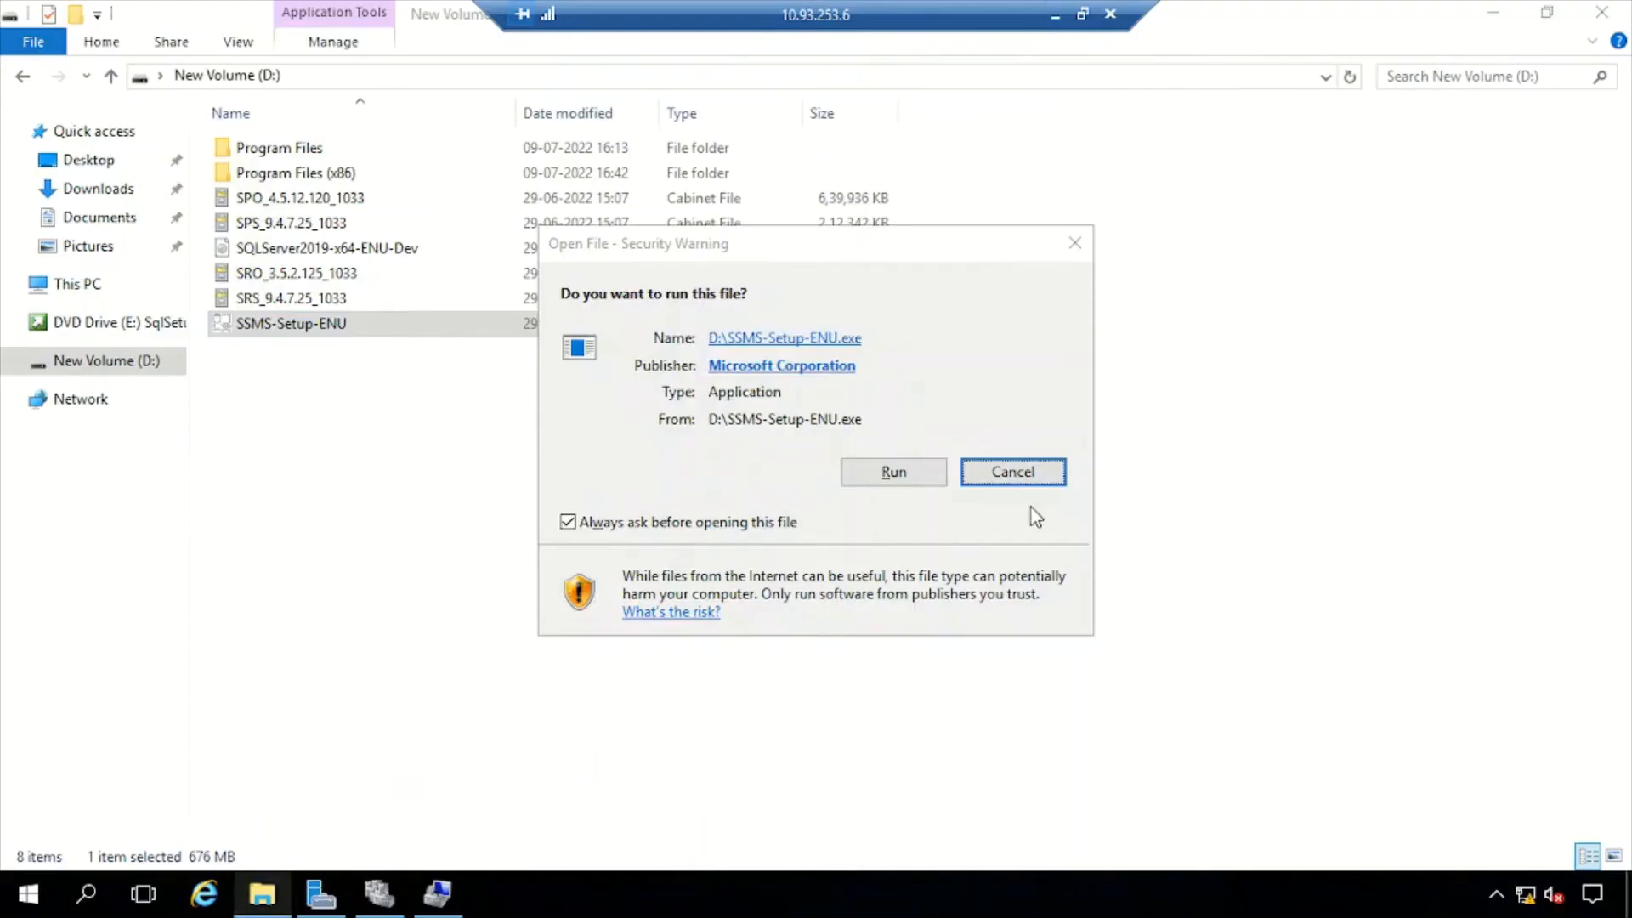
# Decline the security warning and run SSMS-Setup-ENU as administrator instead.
pyautogui.click(1023, 474)
pyautogui.rightClick(285, 332)
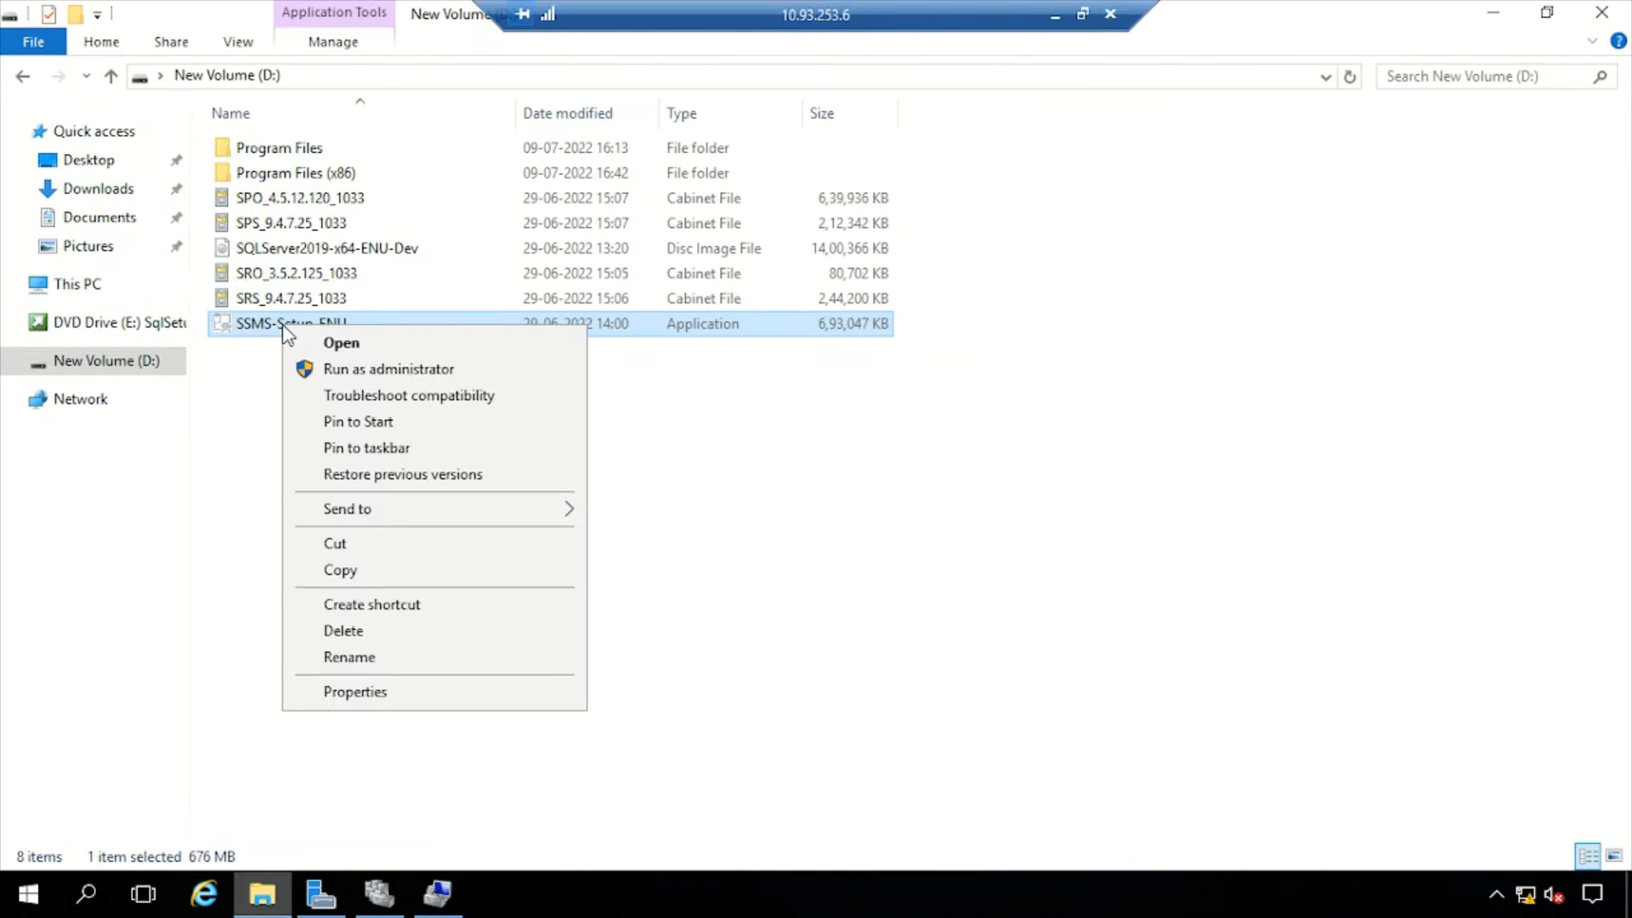
pyautogui.click(382, 369)
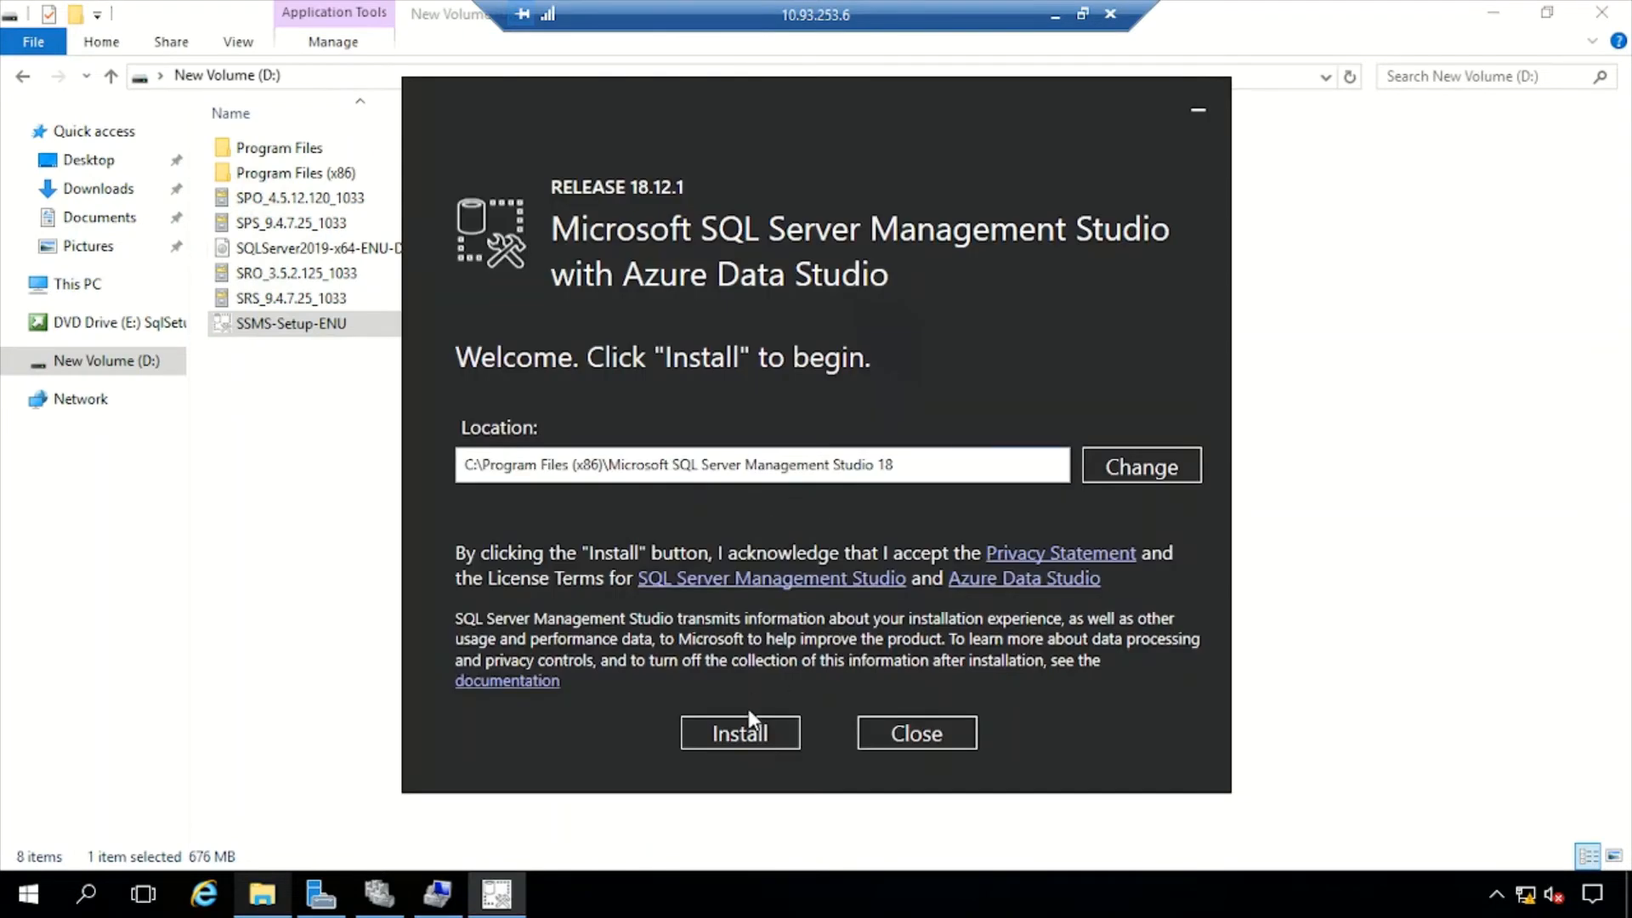
# Start the SSMS installation on SQLNode2, then switch over to the 10.93.253.5 session.
pyautogui.click(744, 726)
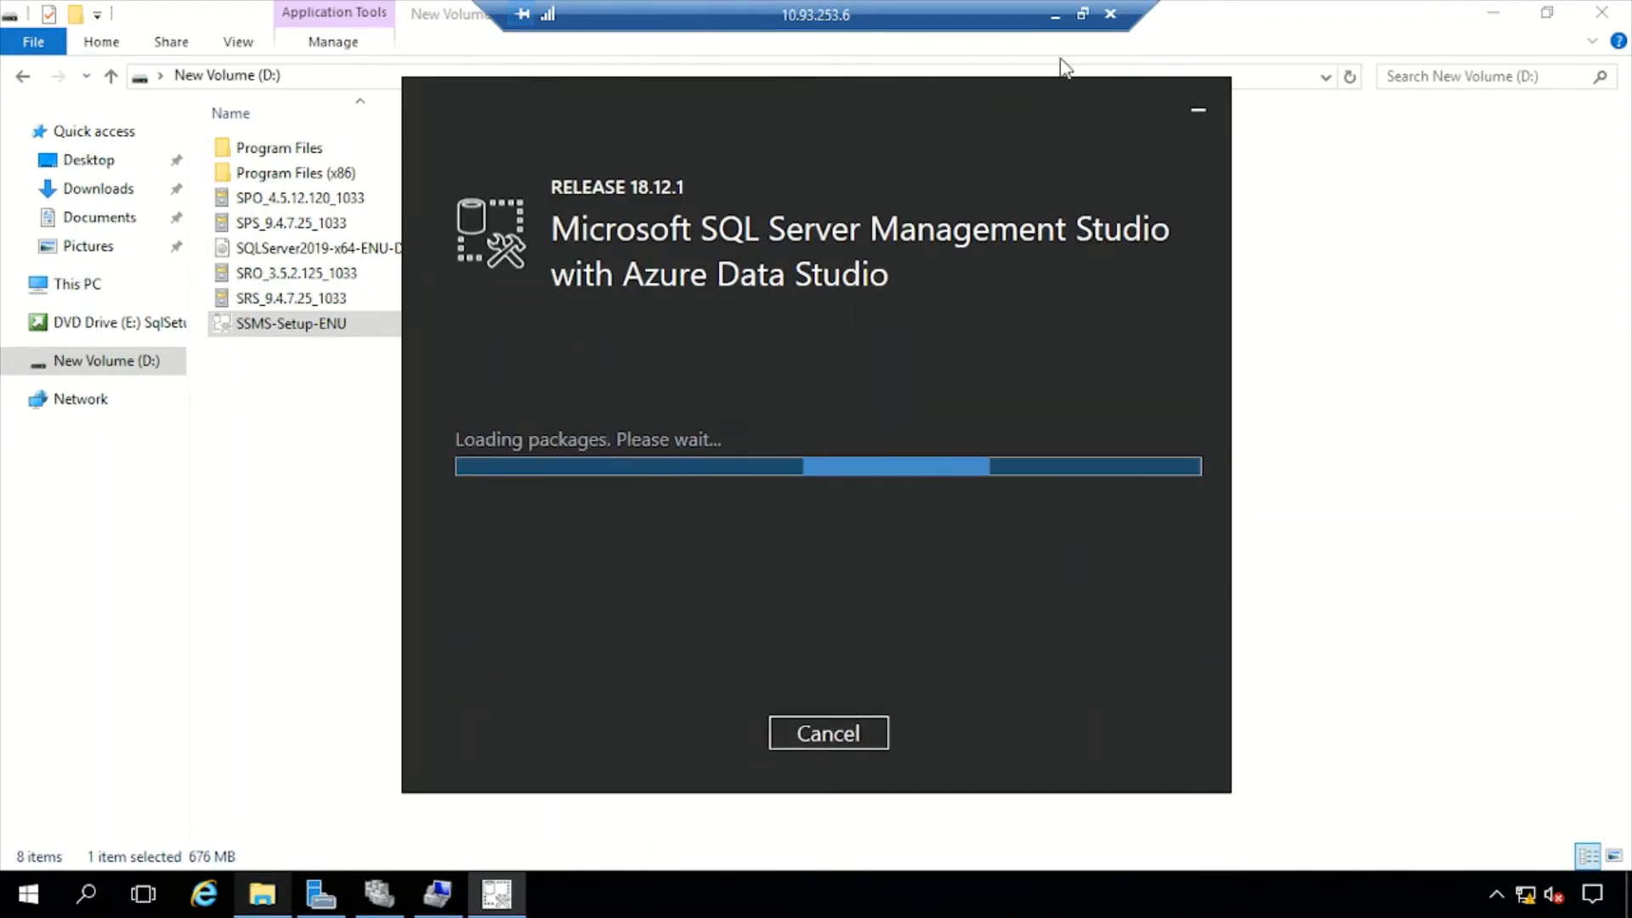
pyautogui.click(1054, 15)
pyautogui.moveTo(379, 893)
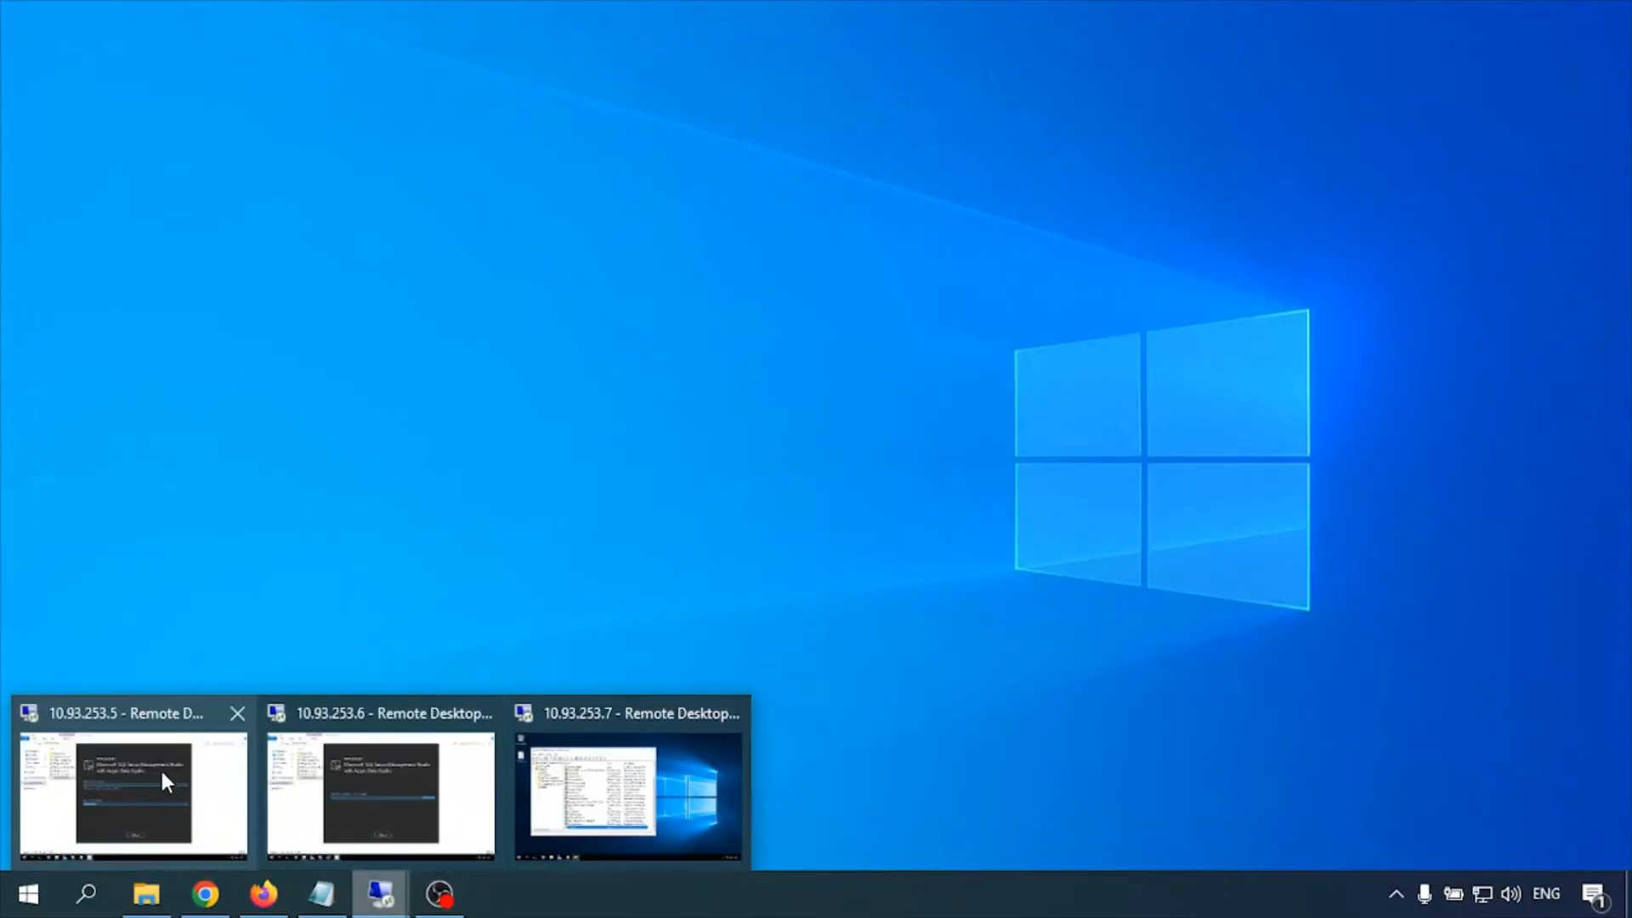
pyautogui.click(163, 775)
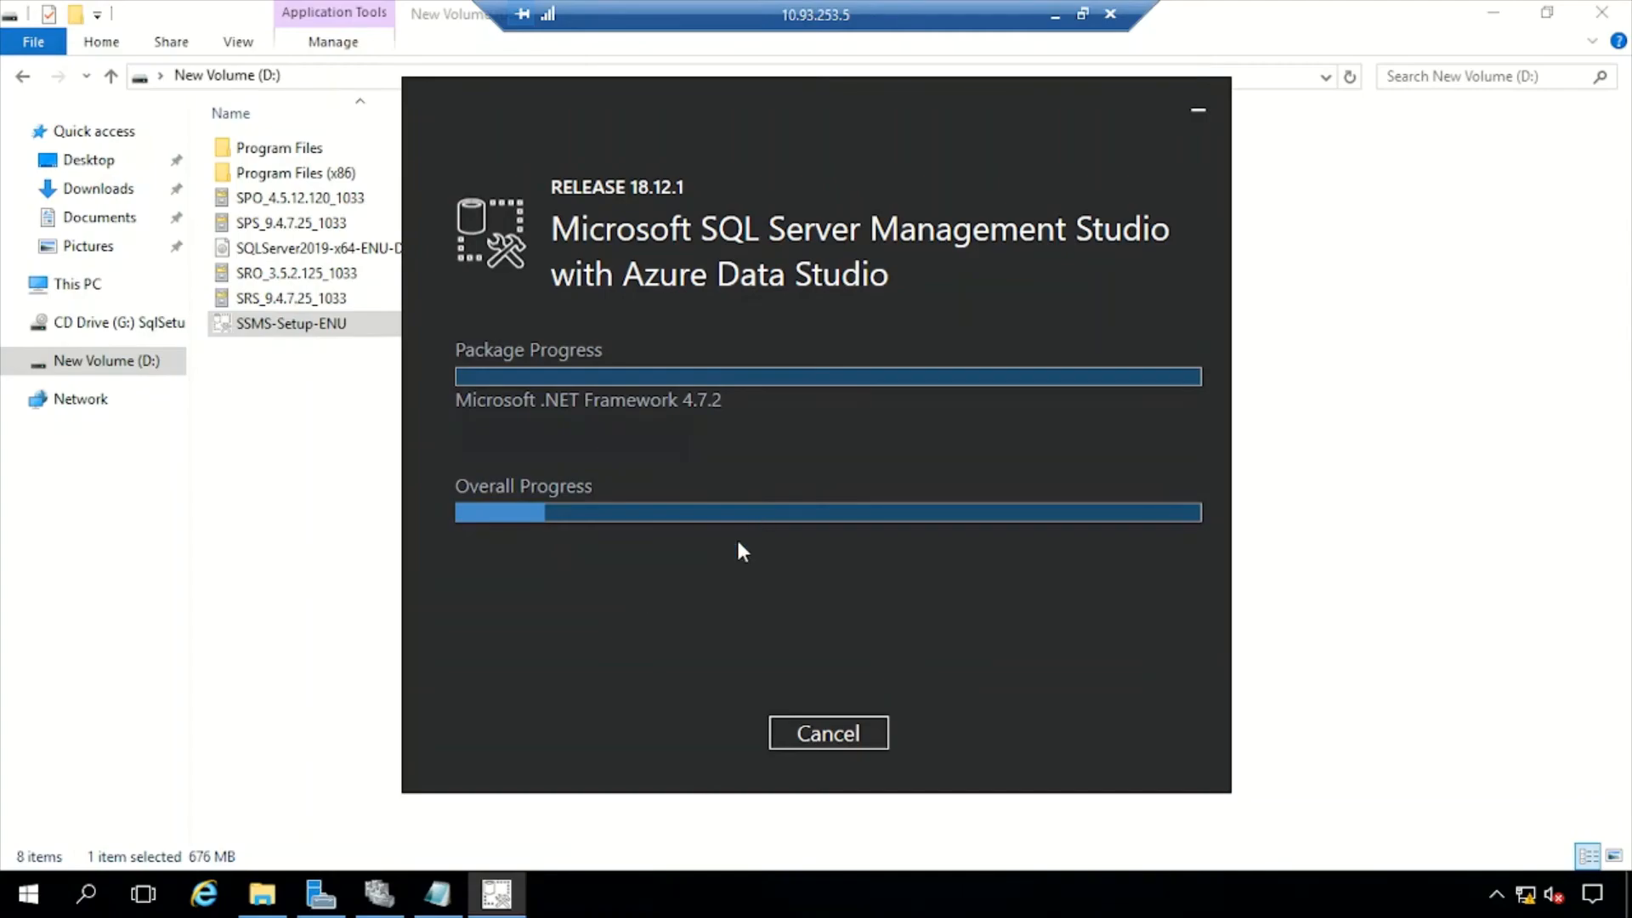
pyautogui.click(1493, 13)
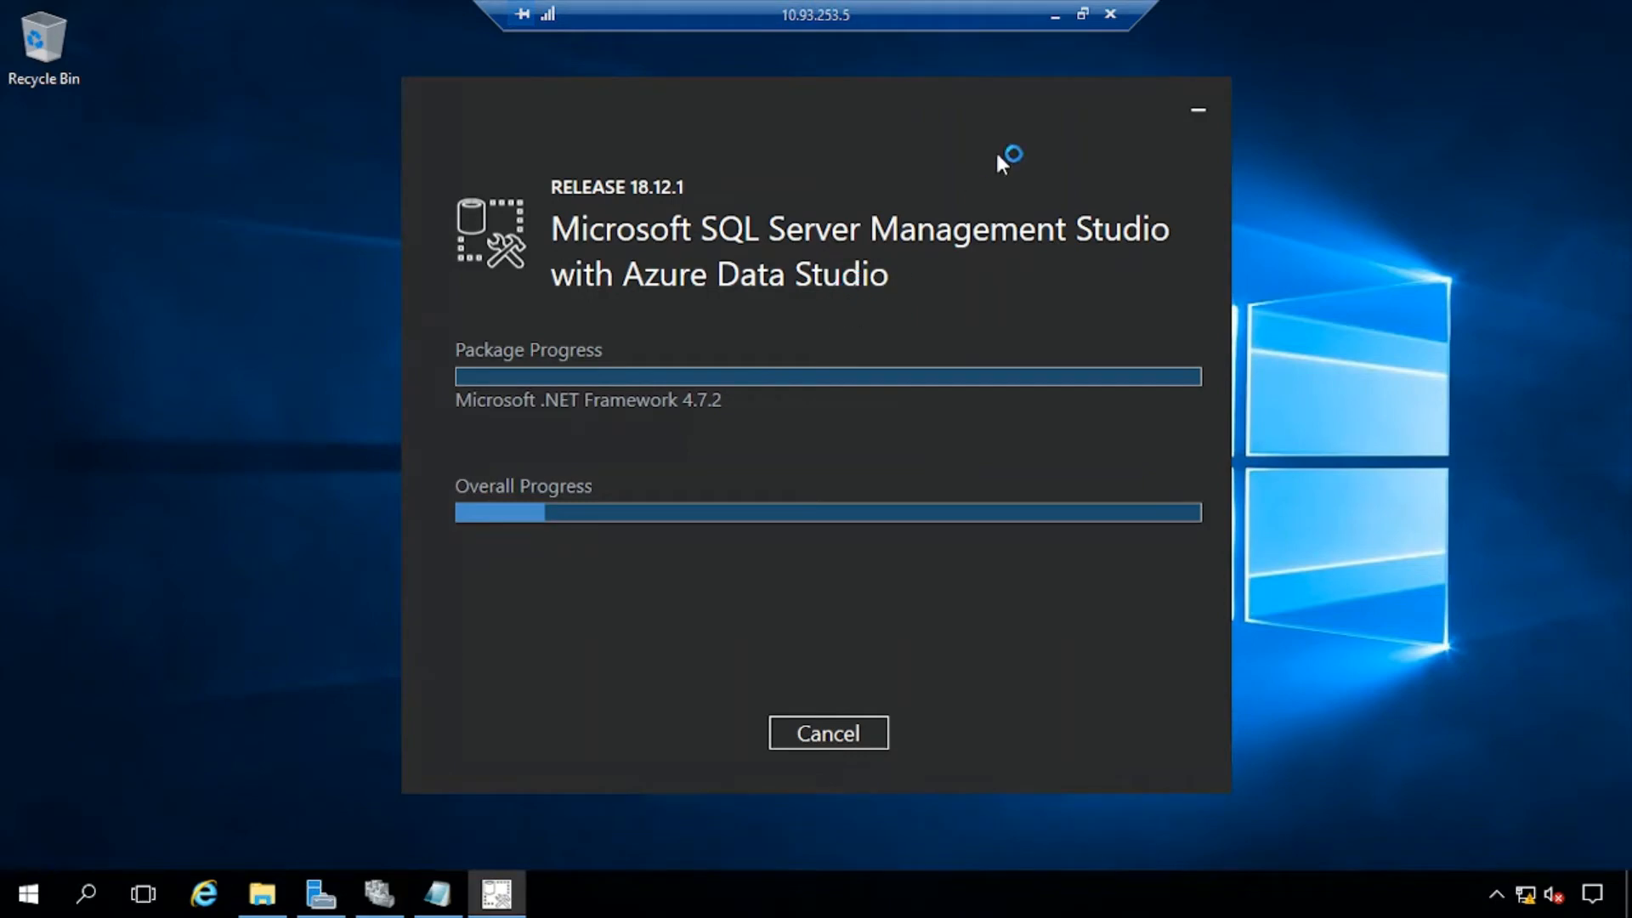
# Reopen the 10.93.253.5 session to see SSMS's restart-required prompt.
pyautogui.click(1055, 15)
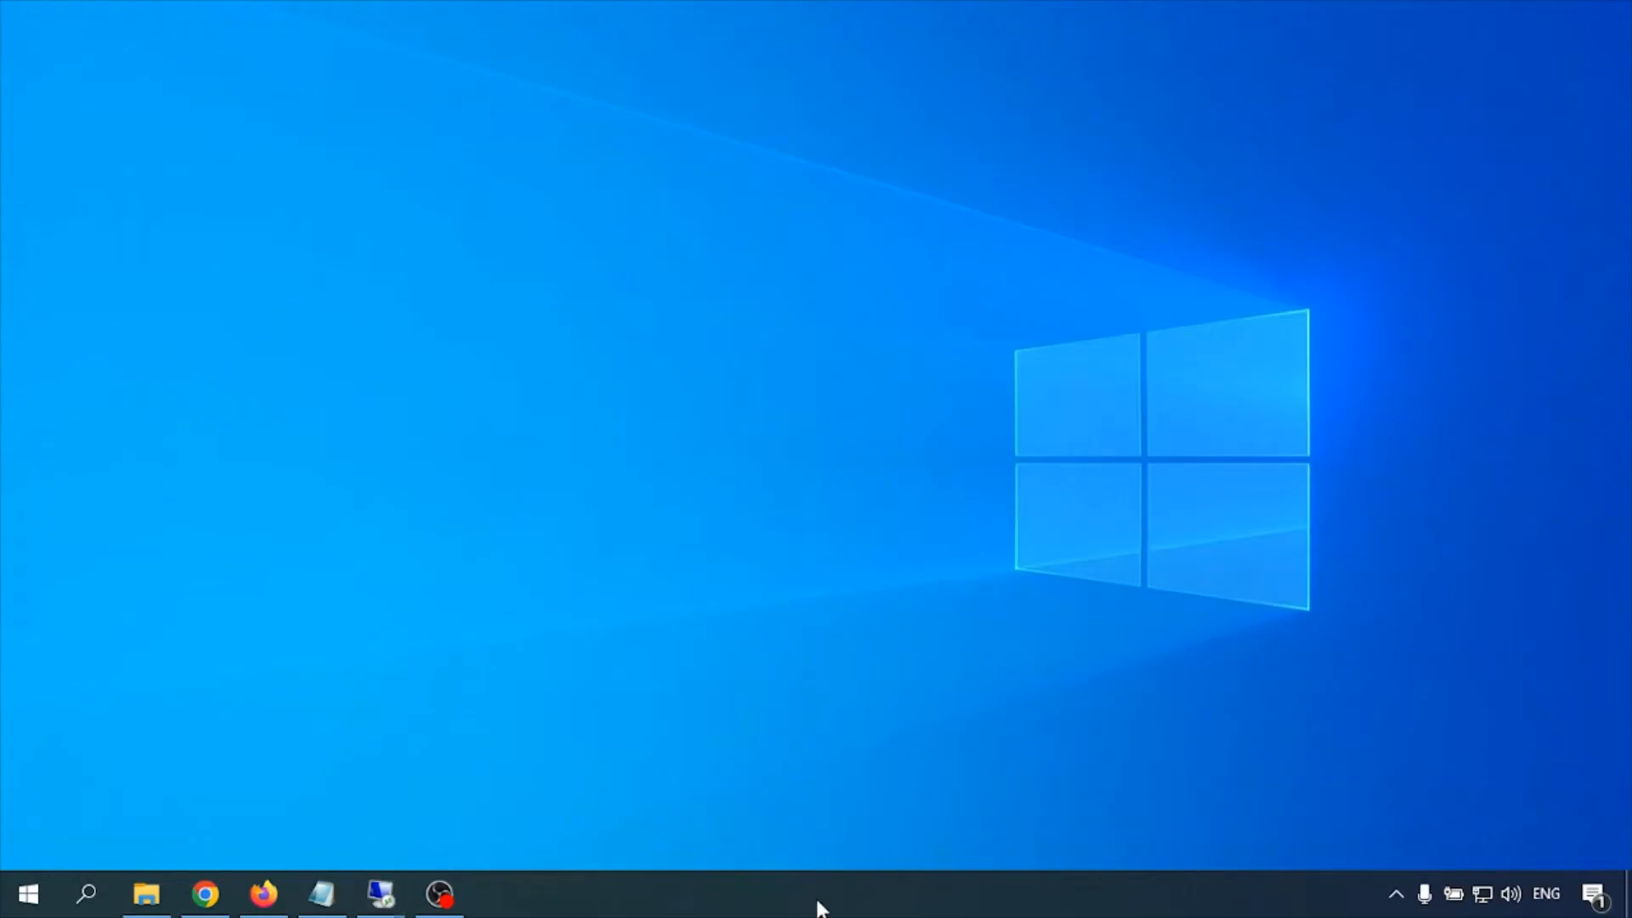
pyautogui.moveTo(374, 901)
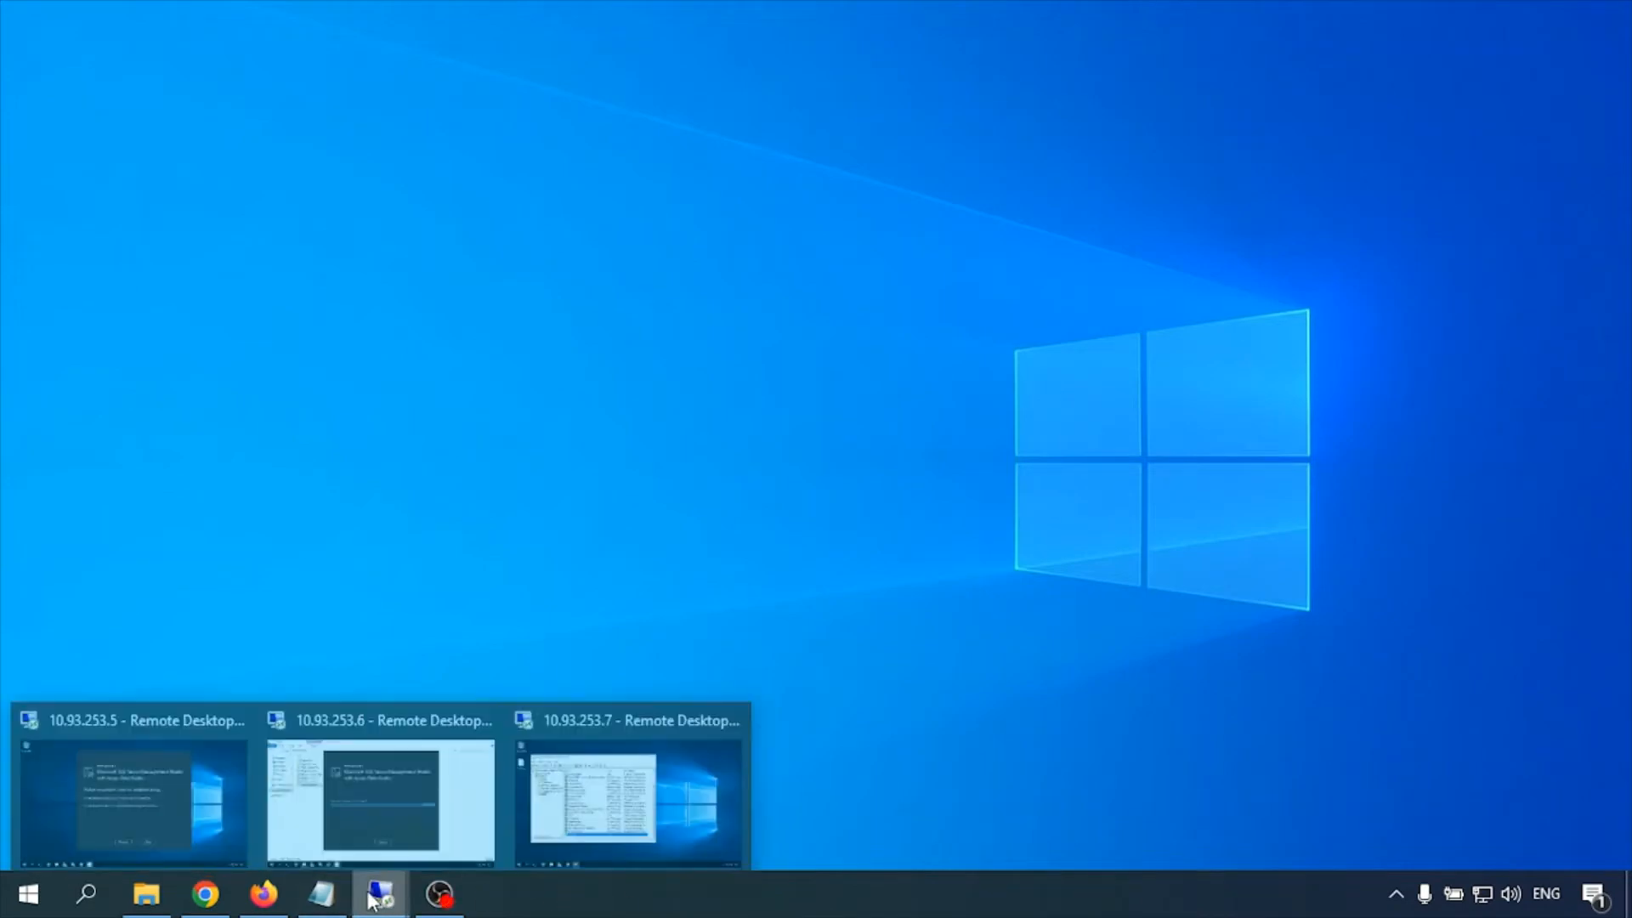
pyautogui.click(199, 816)
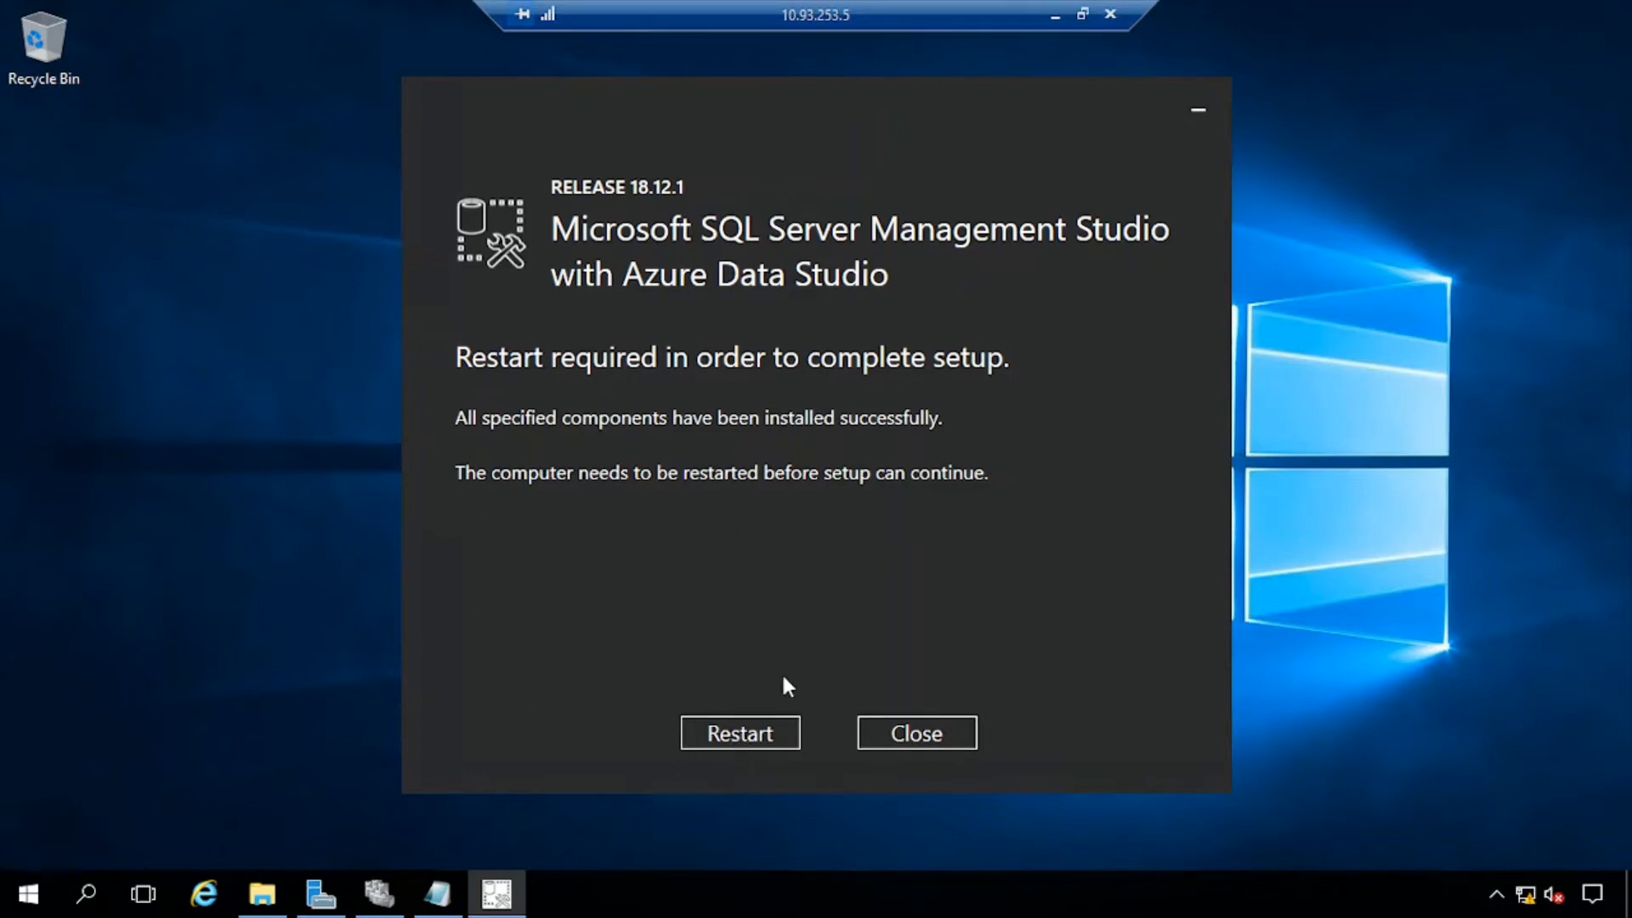
# Close SSMS setup on 10.93.253.5 without restarting, and restart 10.93.253.6 to finish its setup.
pyautogui.click(717, 736)
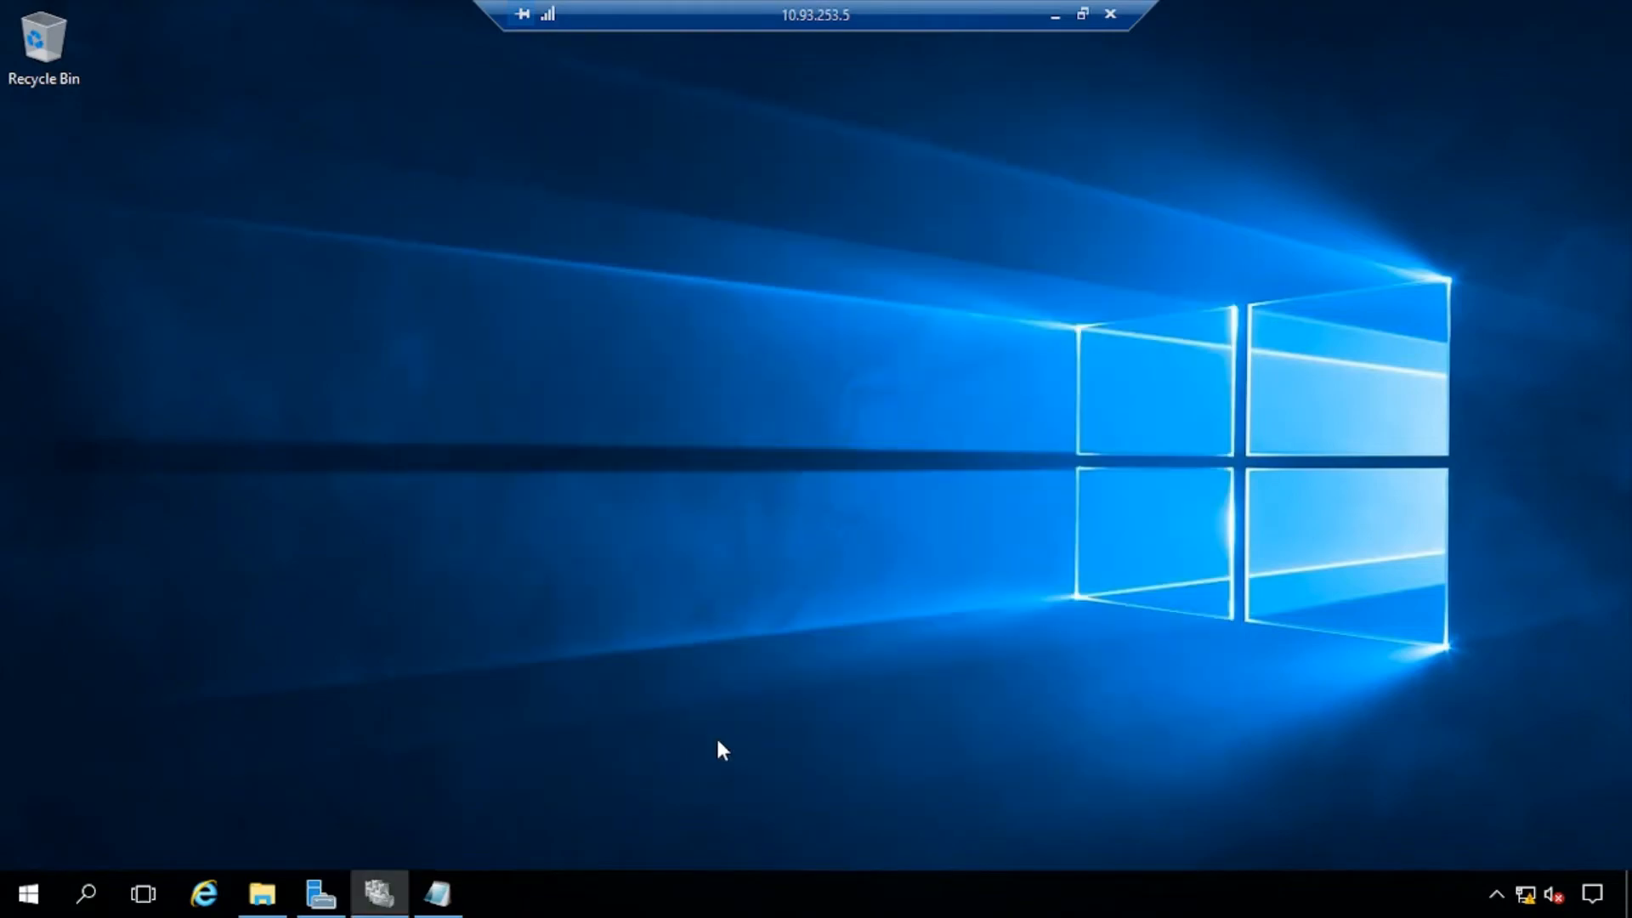
pyautogui.click(1054, 17)
pyautogui.moveTo(380, 892)
pyautogui.click(378, 795)
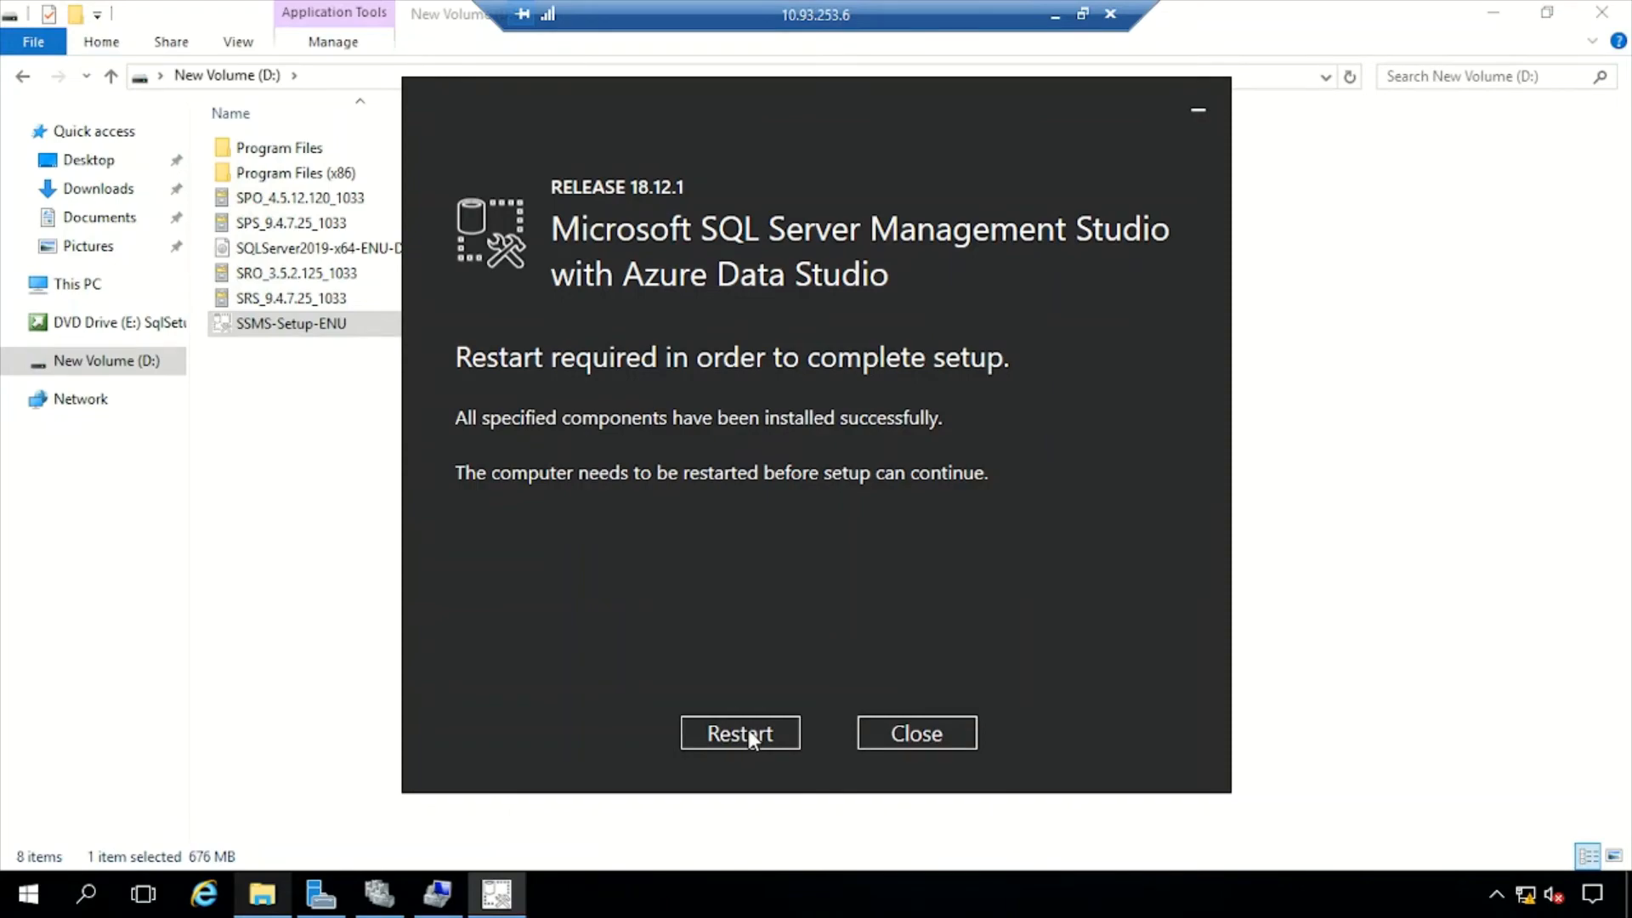
pyautogui.click(749, 732)
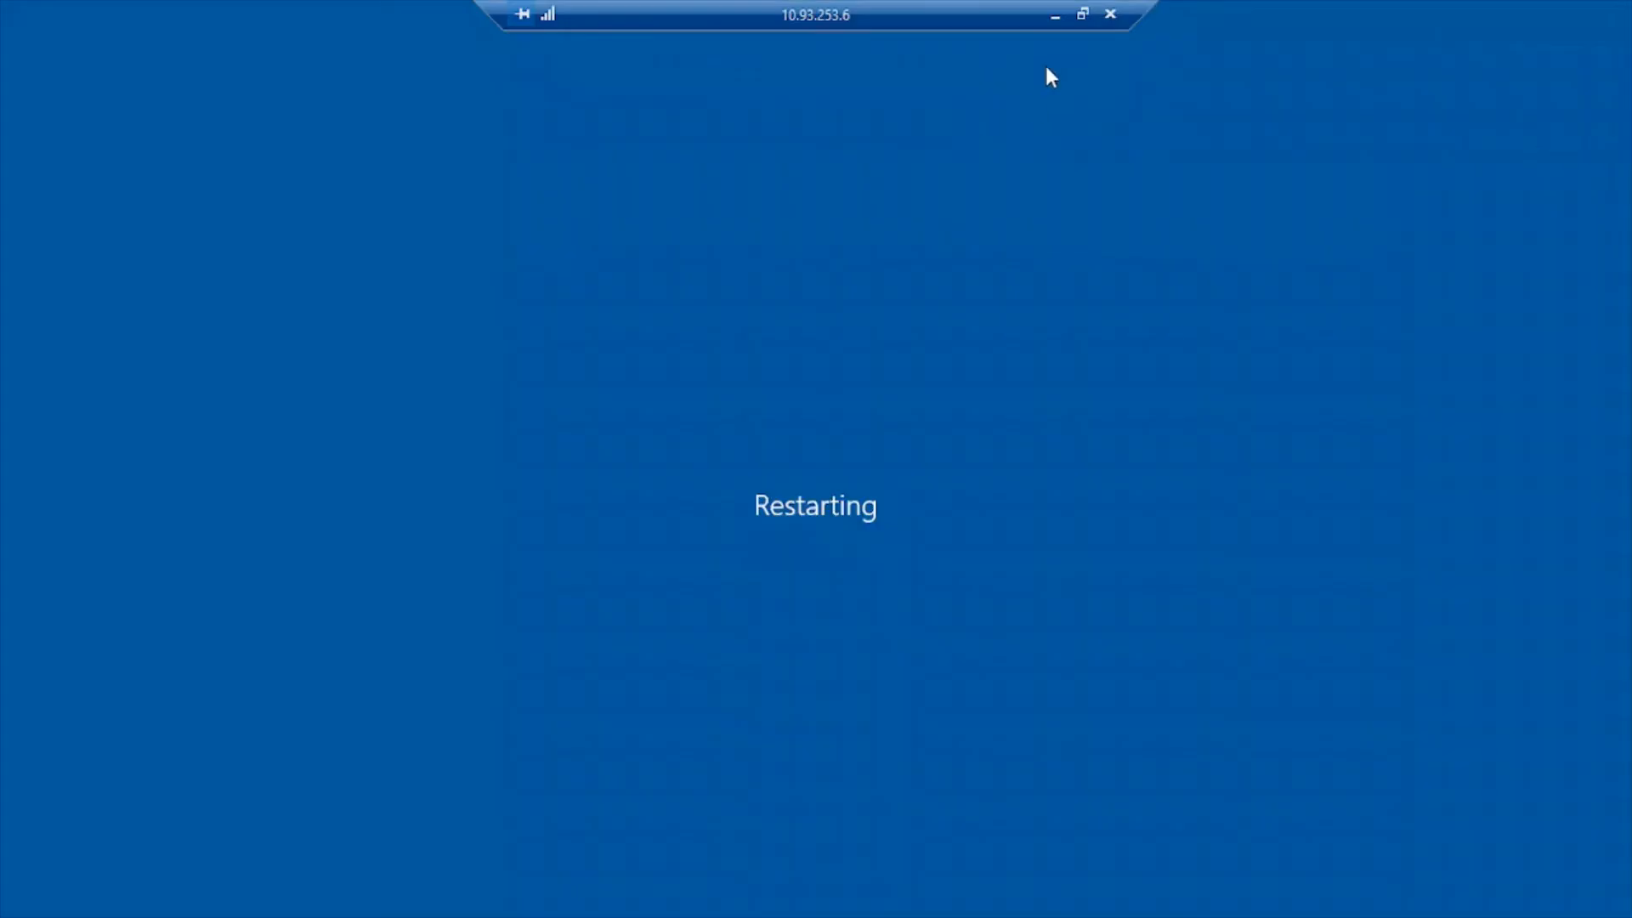
pyautogui.click(1054, 14)
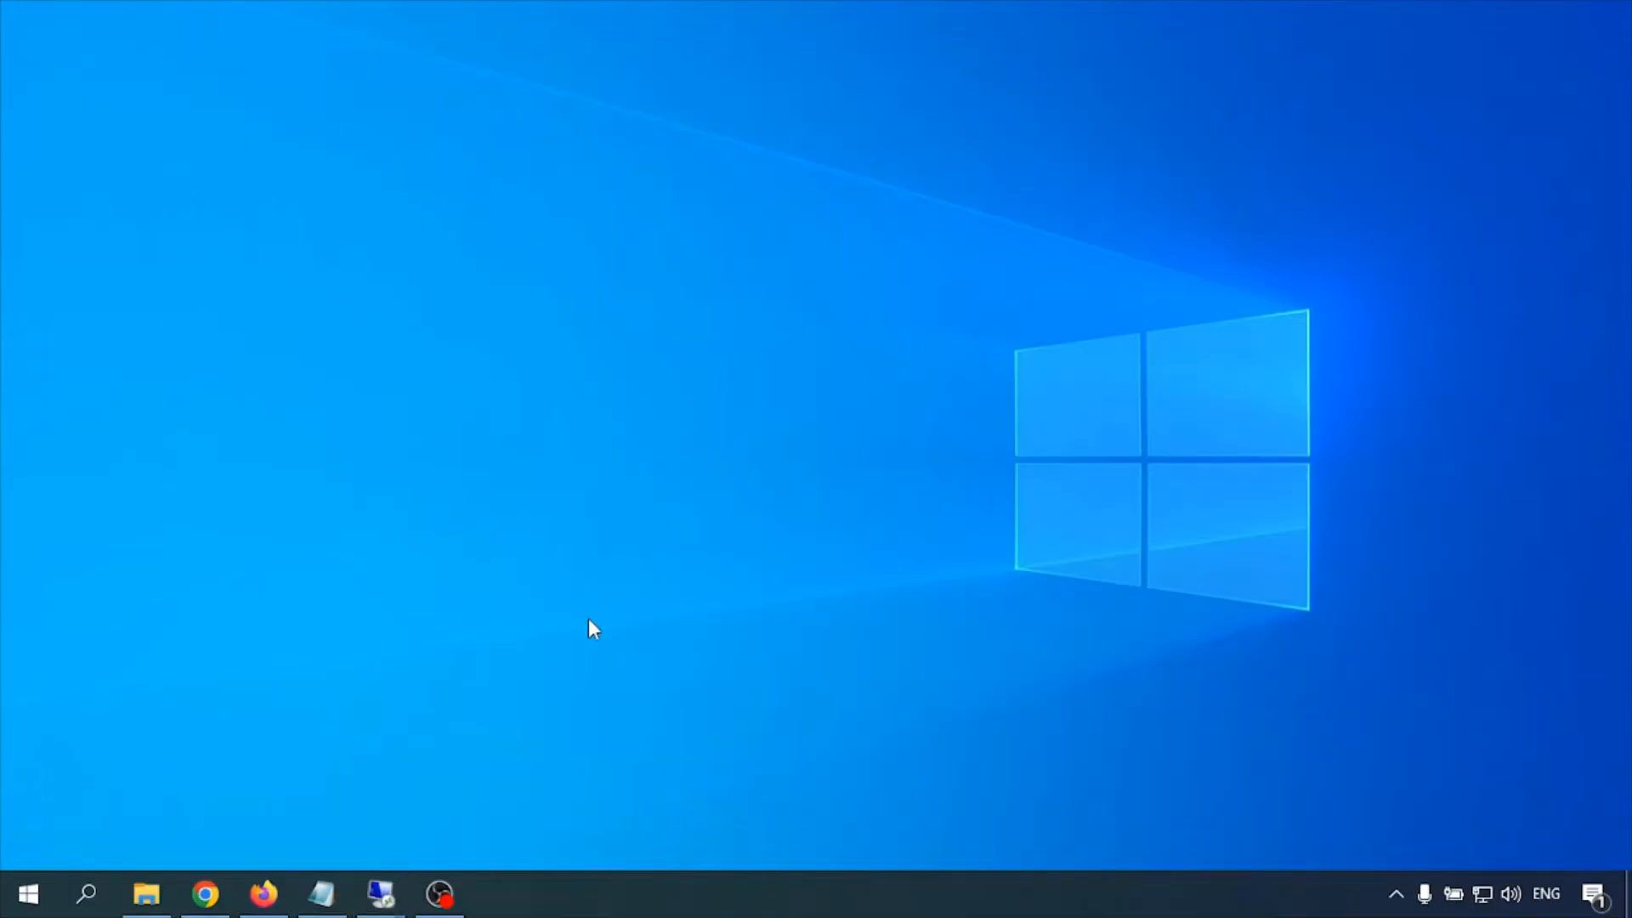
pyautogui.click(321, 893)
# Select the SQLNode1 and SQLNode2 rows in the notes and launch mstsc via Win+R.
pyautogui.click(314, 302)
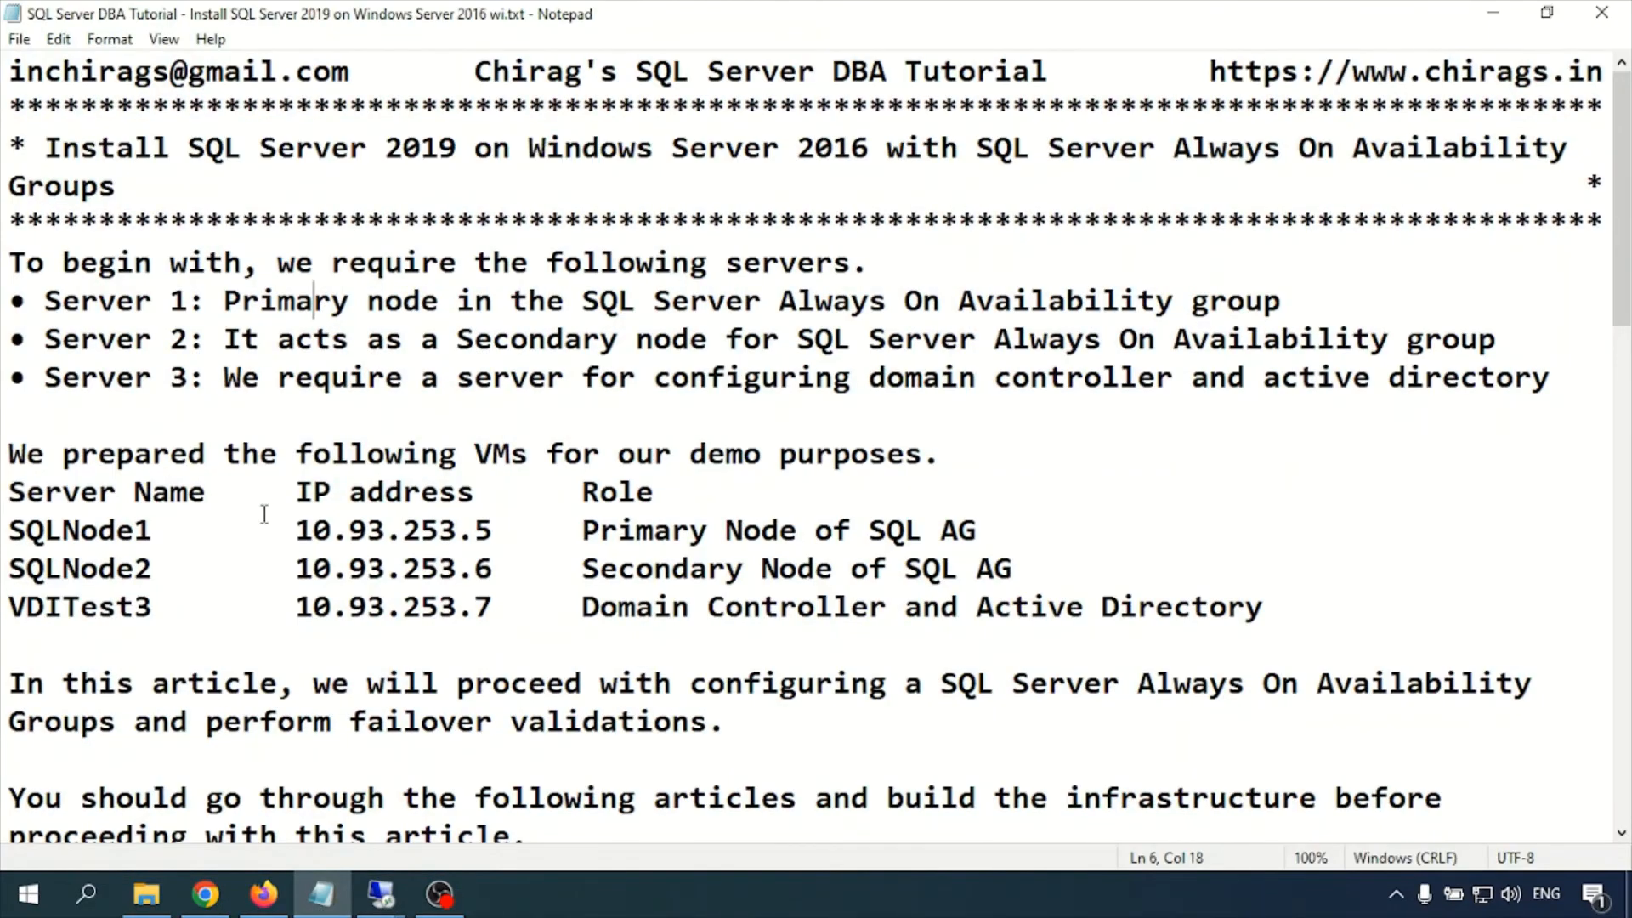
pyautogui.moveTo(7, 530); pyautogui.dragTo(495, 569)
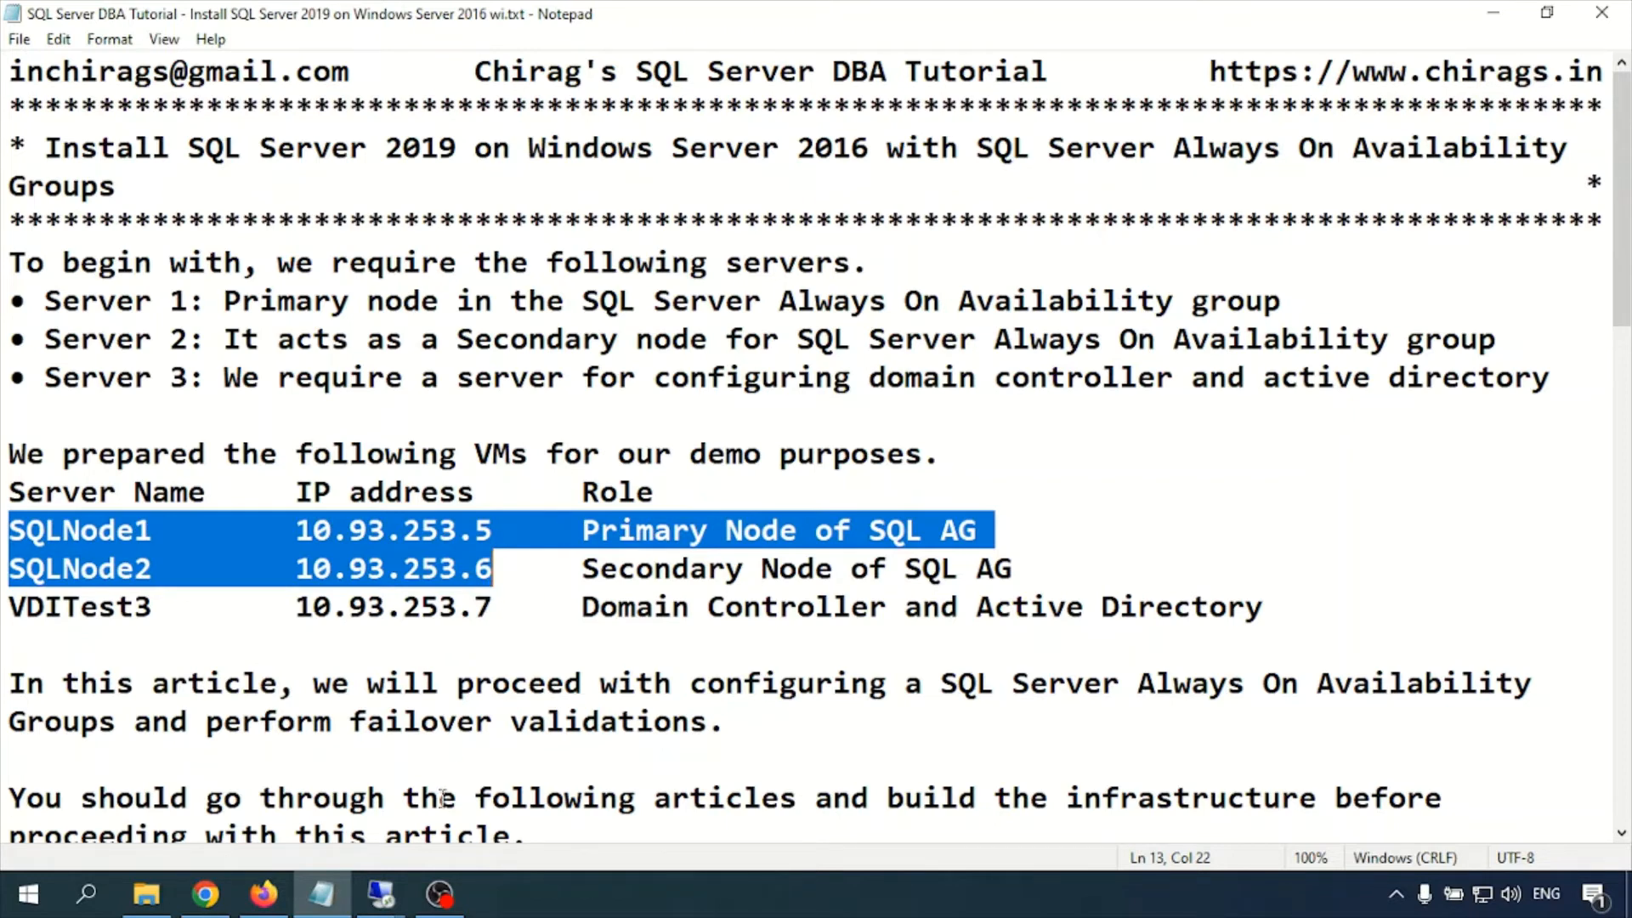
pyautogui.press('super+r')
pyautogui.press('Return')
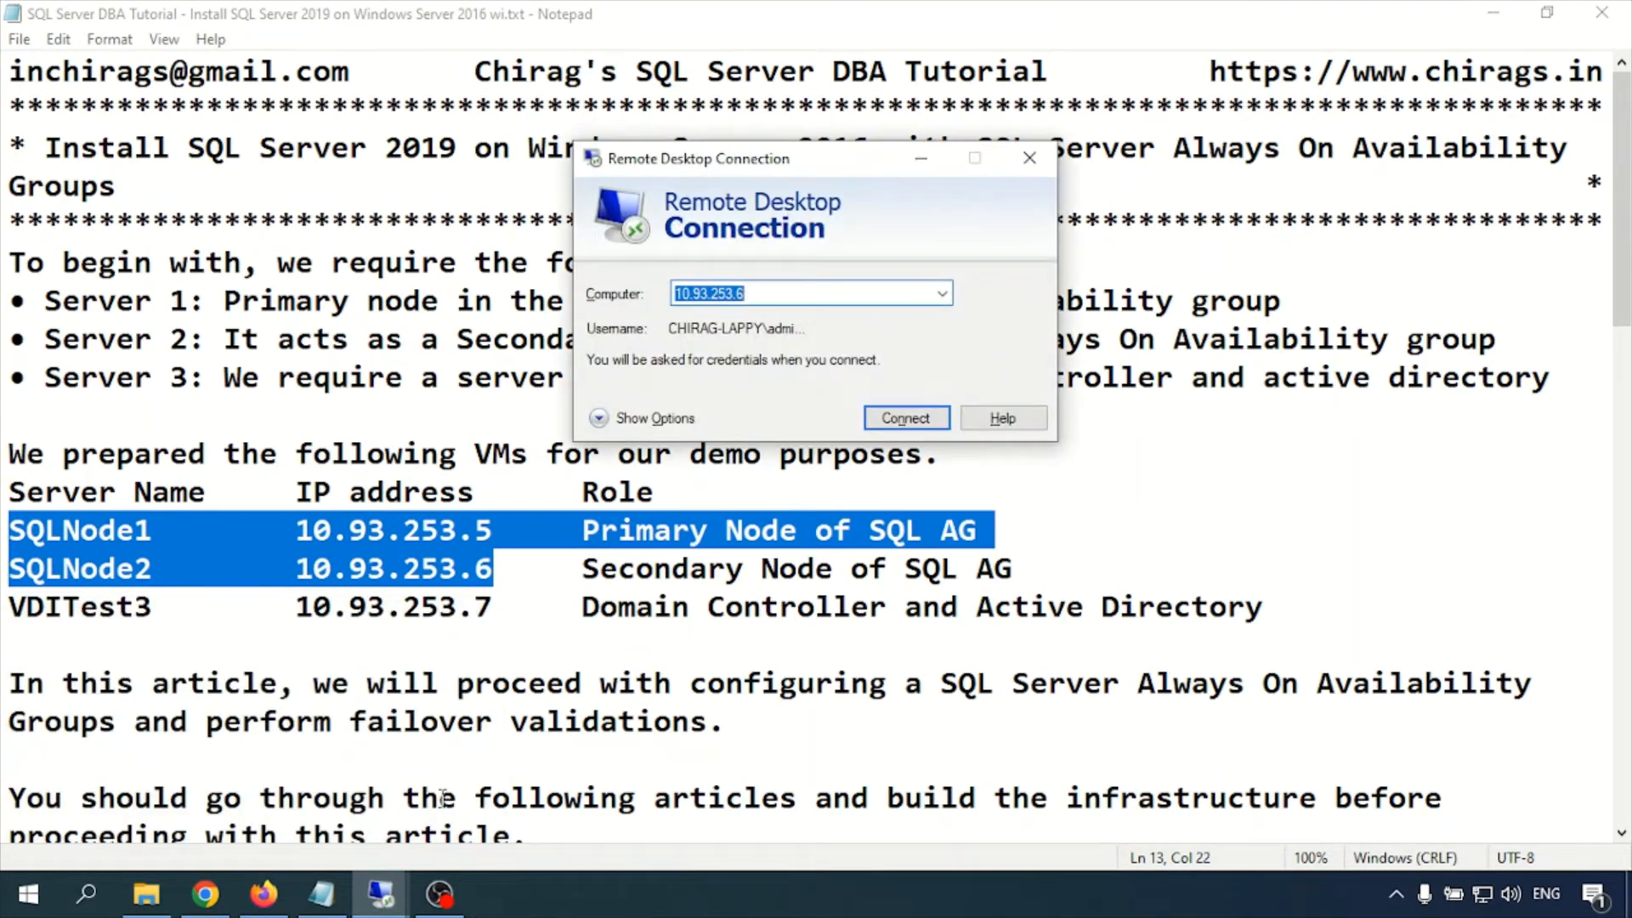
# Connect to 10.93.253.5 with the account password, accept the certificate, and restart anyway.
pyautogui.write('10.93.253.5')
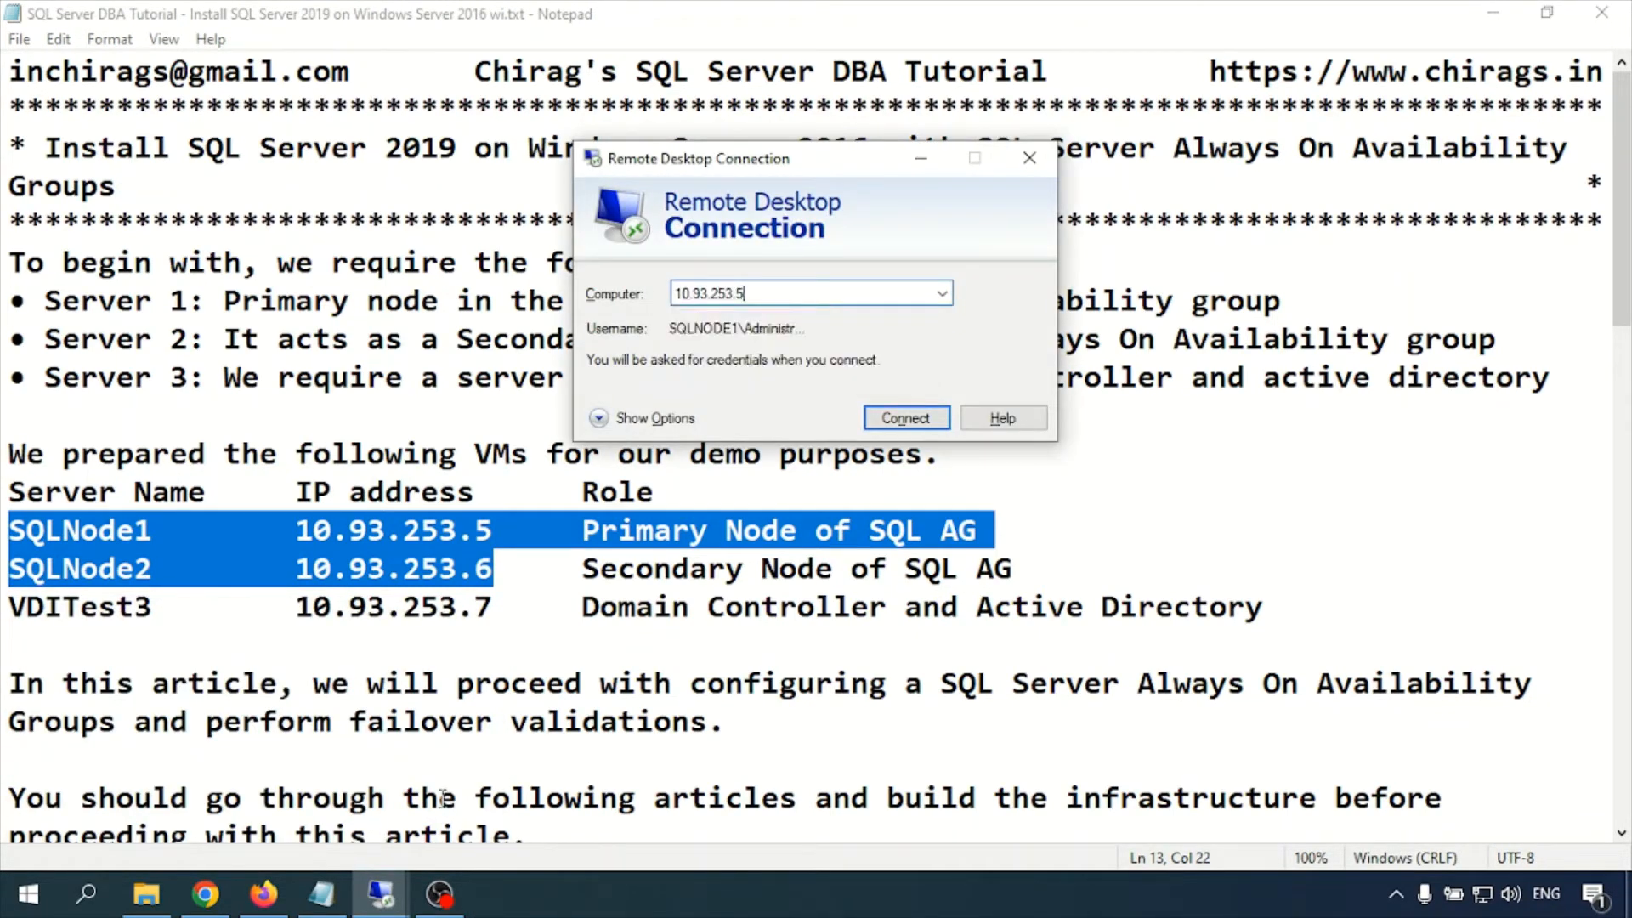
pyautogui.press('Return')
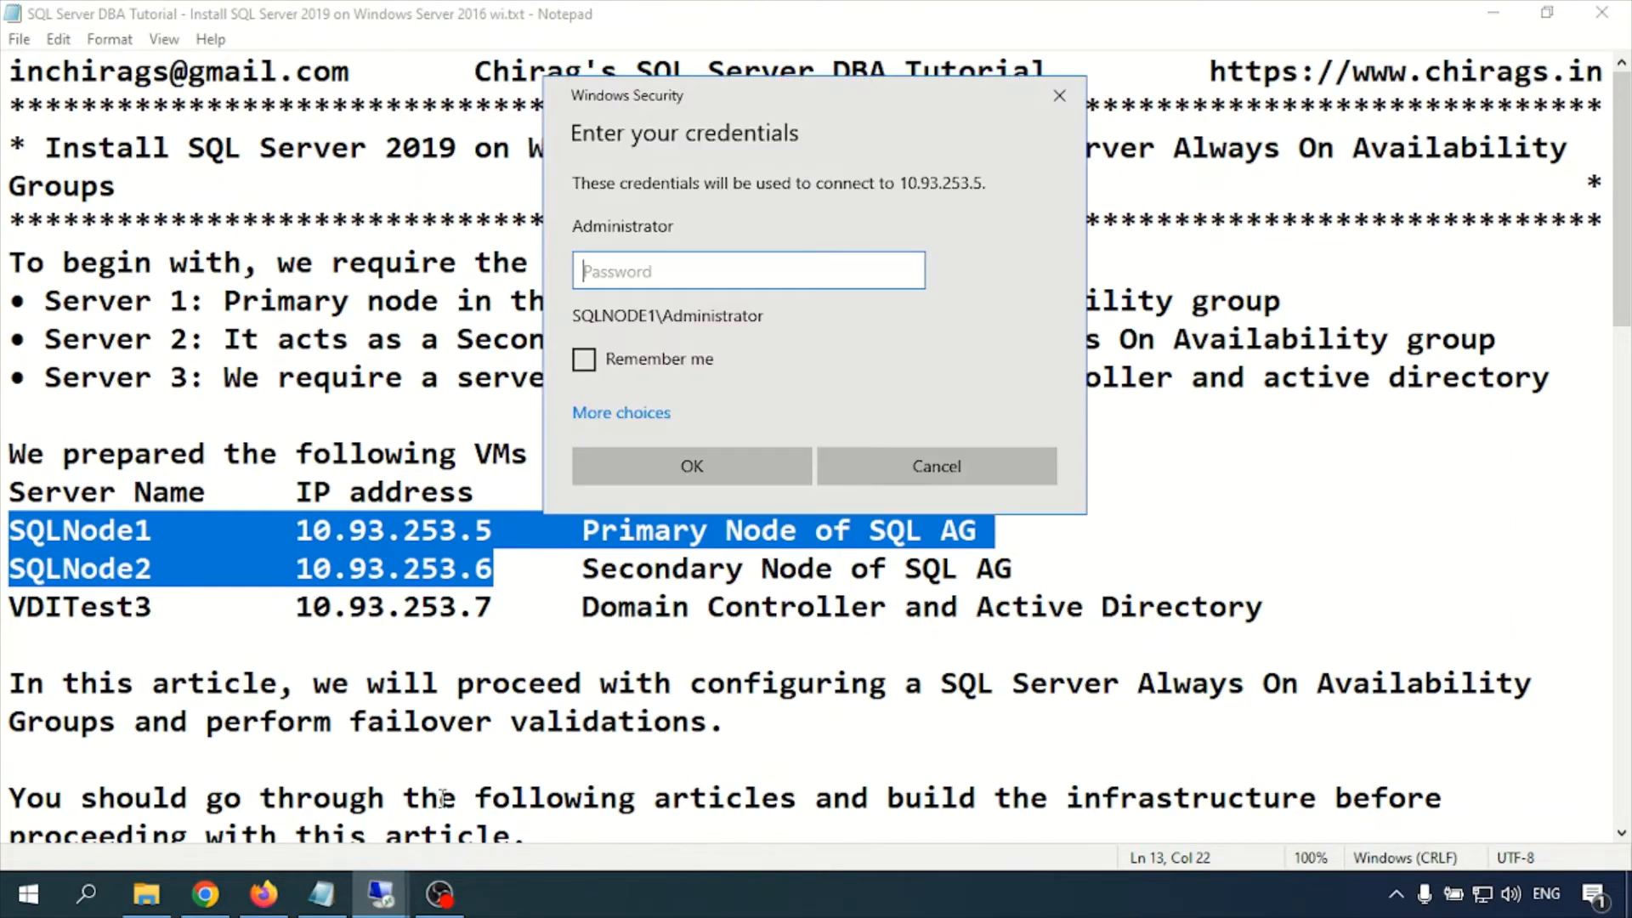
pyautogui.write('******')
pyautogui.press('Return')
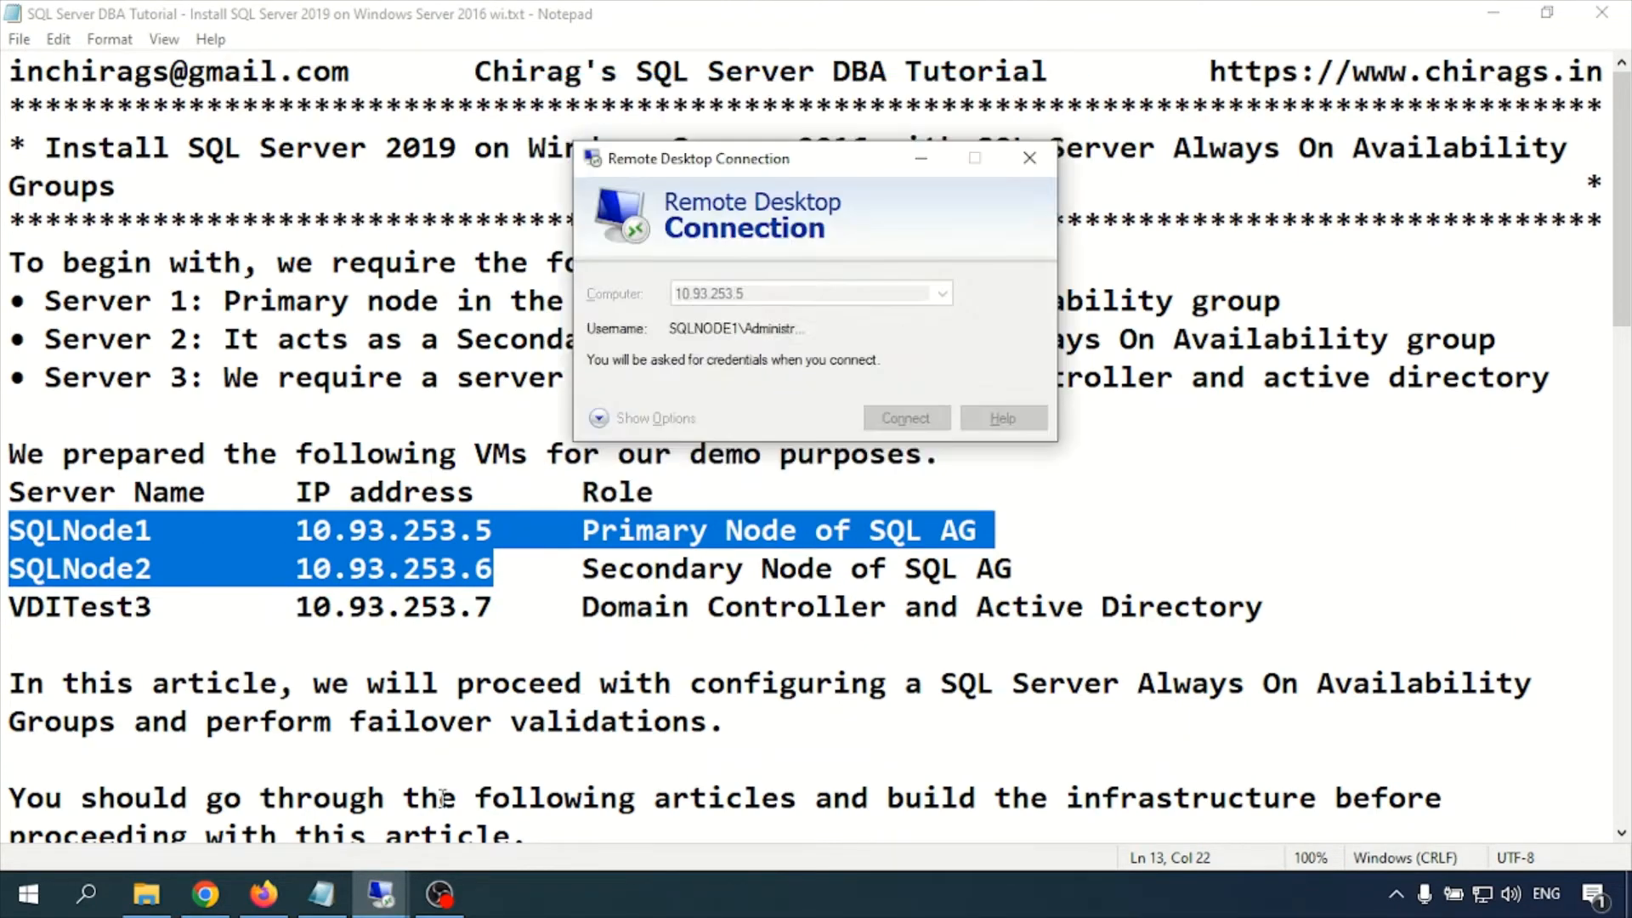
pyautogui.press('Return')
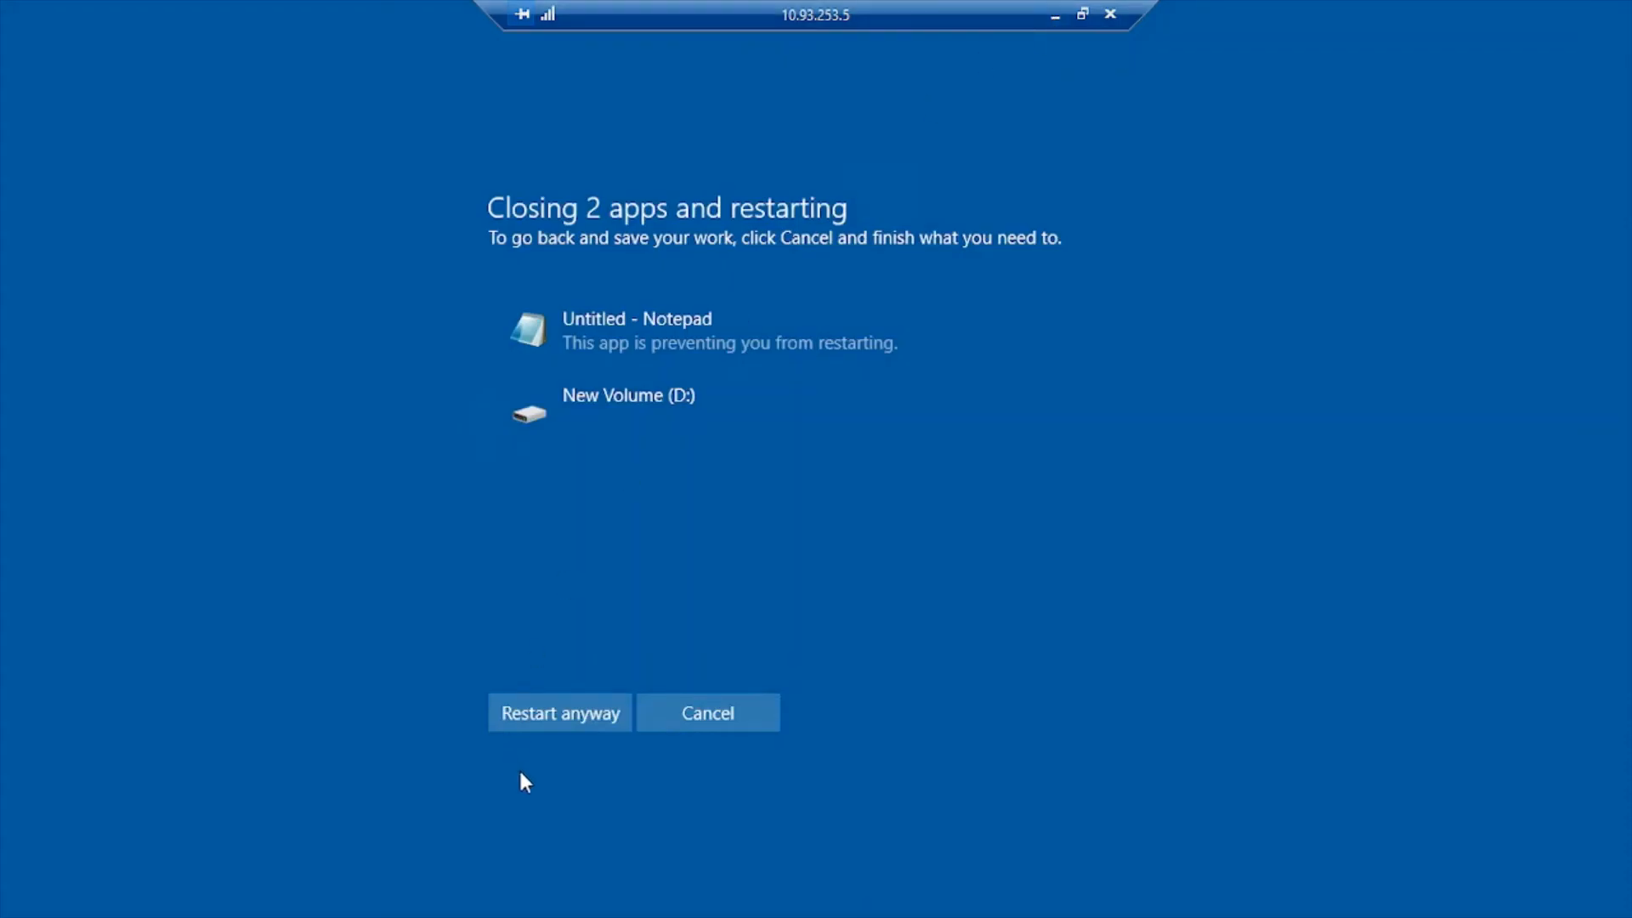
pyautogui.click(553, 712)
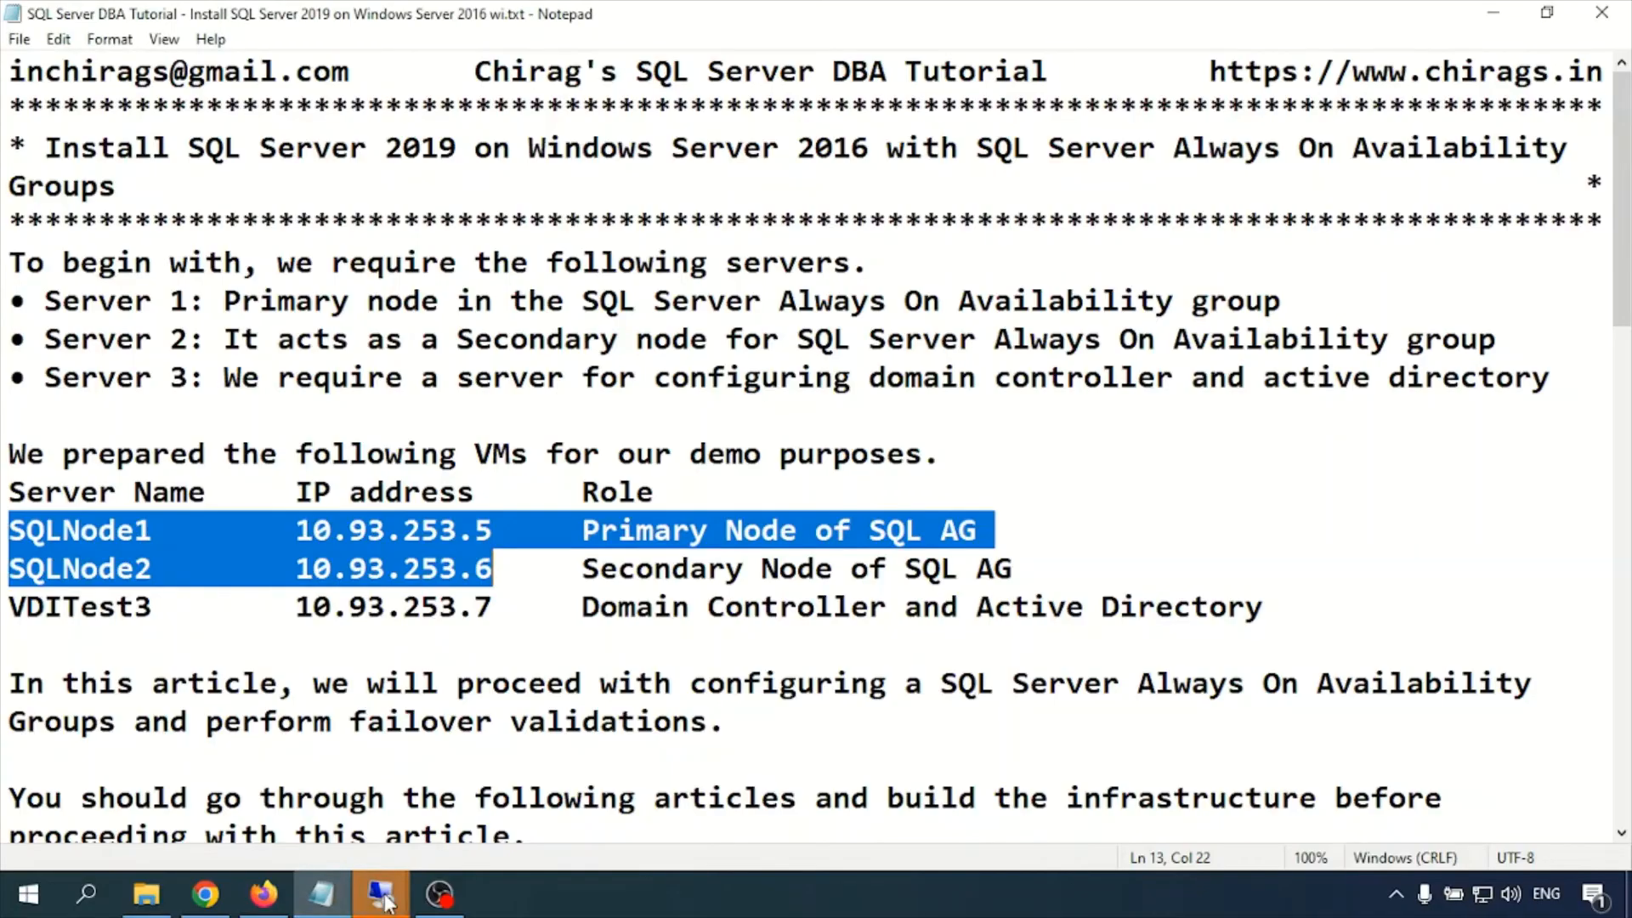
pyautogui.moveTo(384, 901)
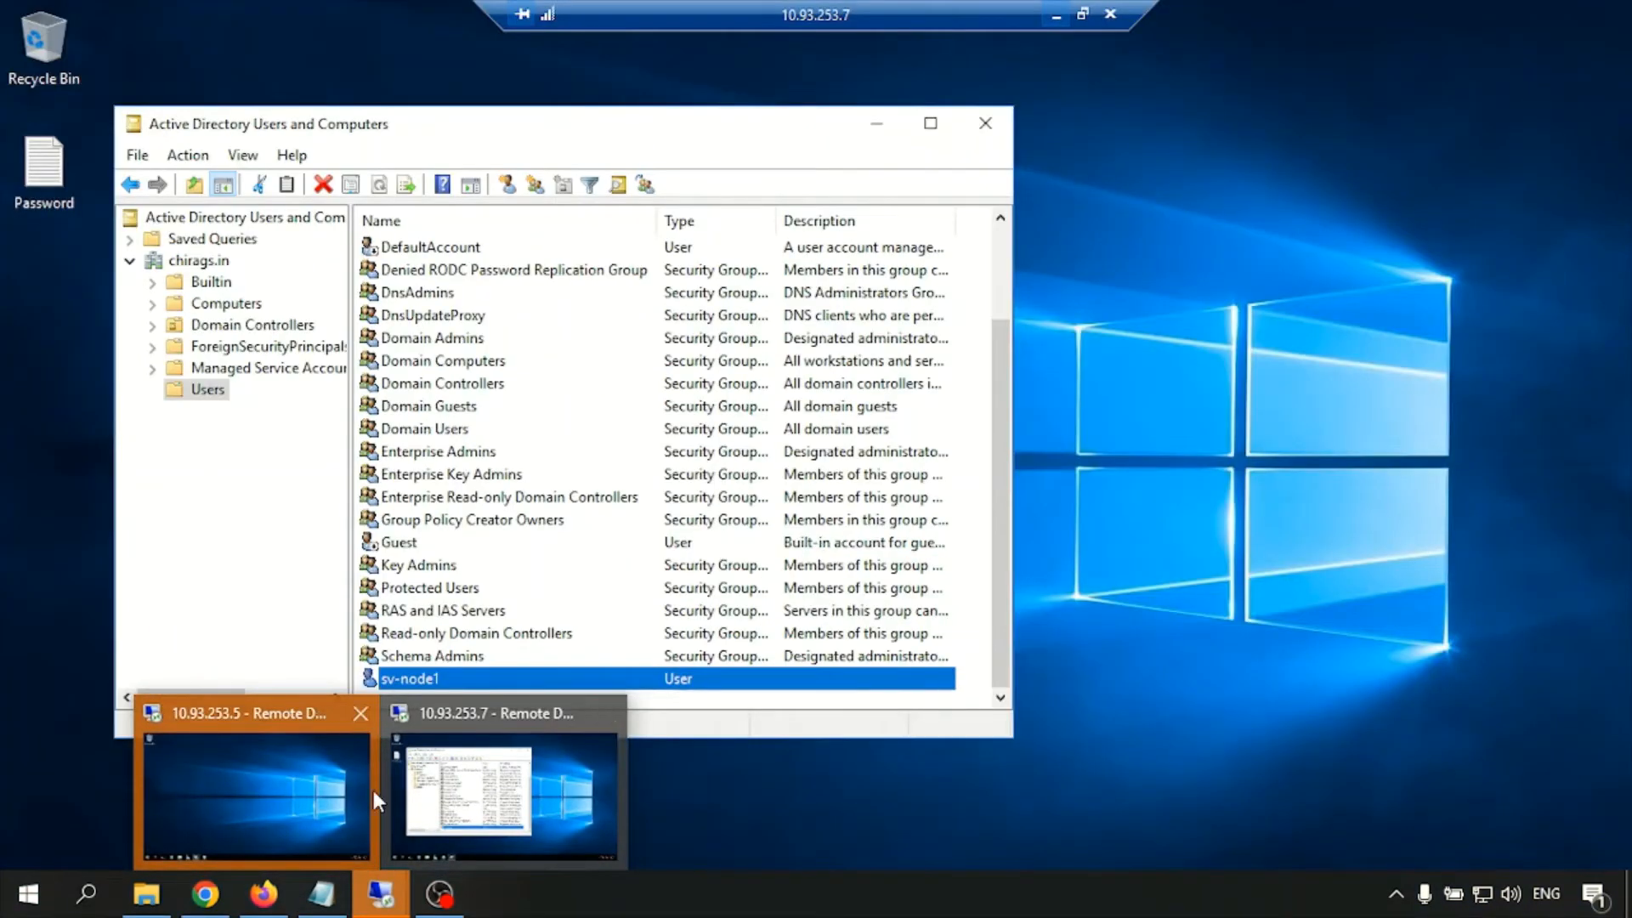
pyautogui.click(374, 791)
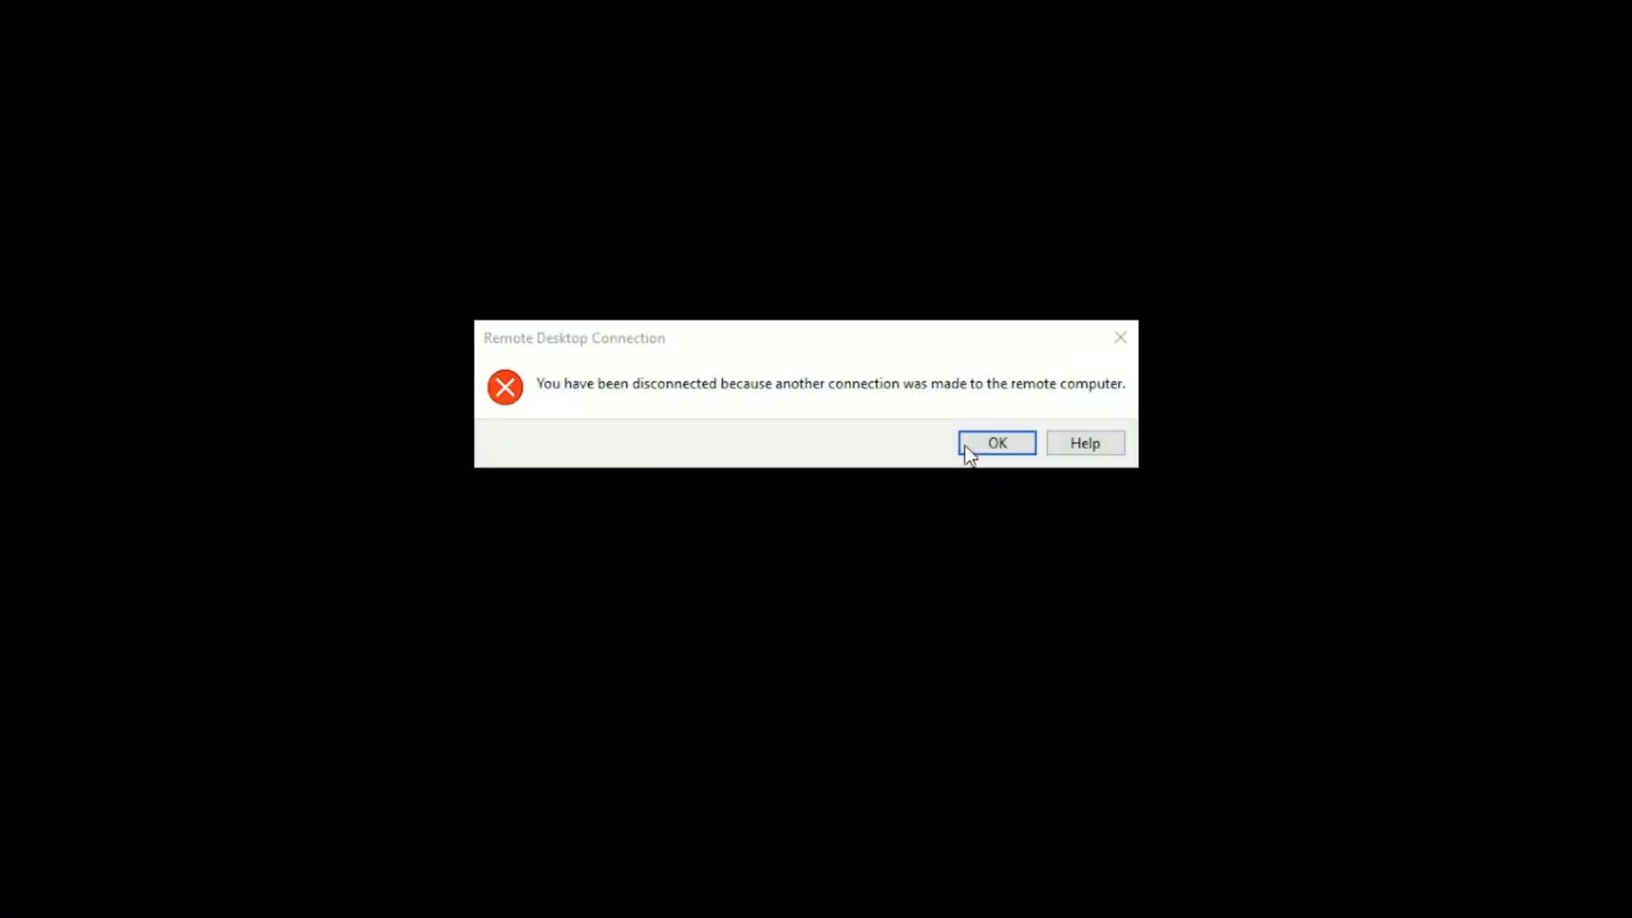
pyautogui.click(997, 444)
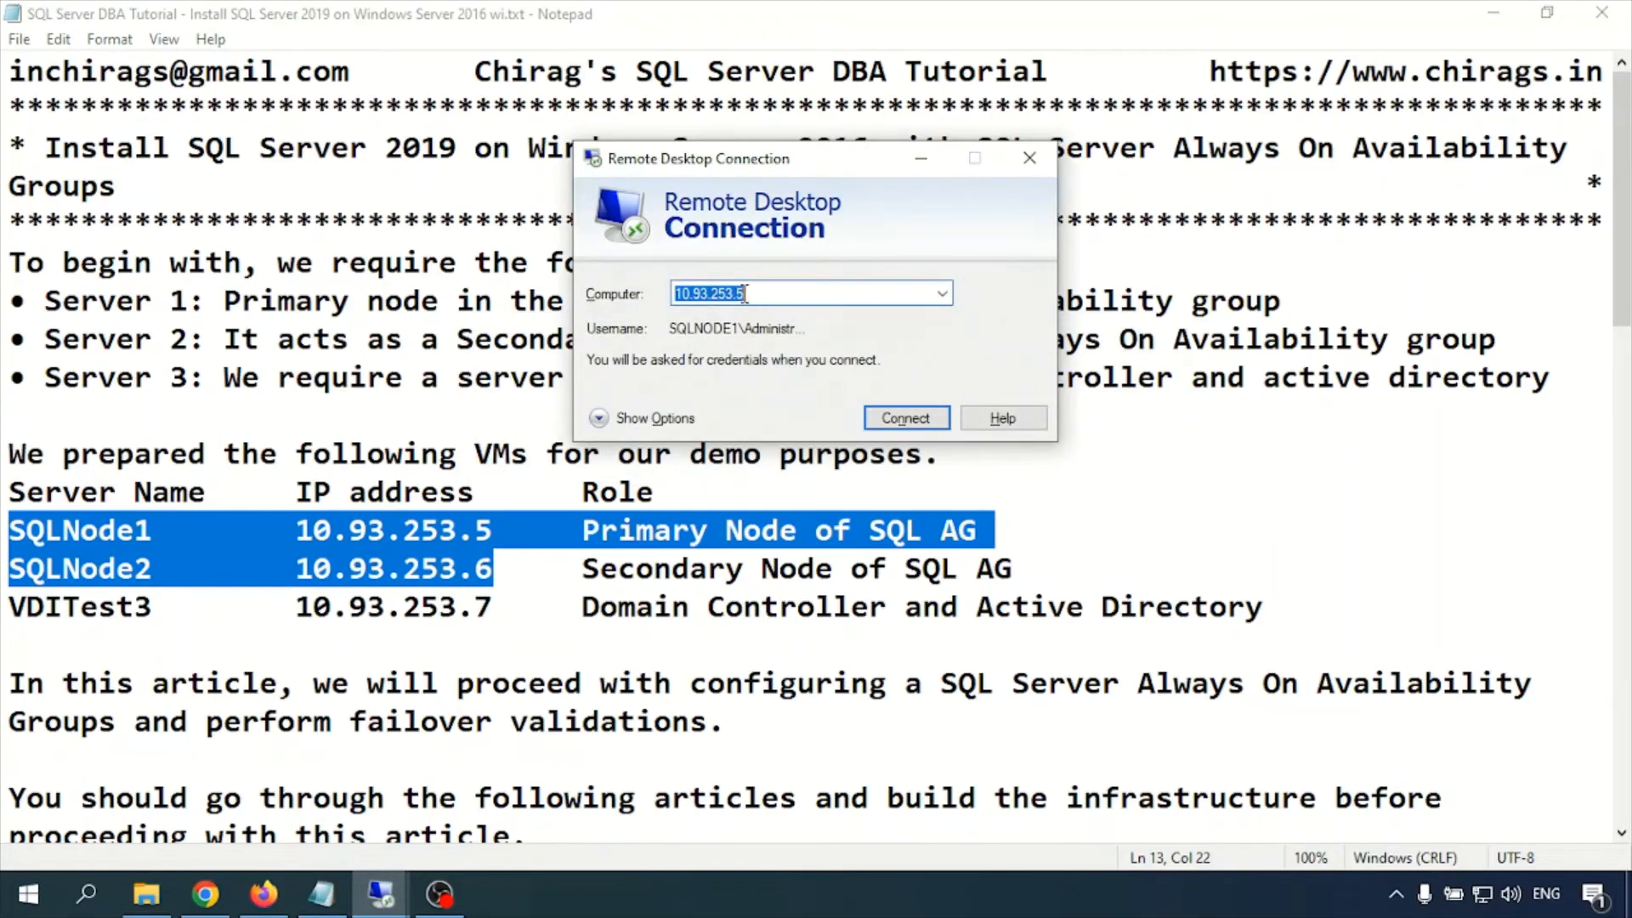
pyautogui.moveTo(745, 298); pyautogui.dragTo(737, 294)
pyautogui.write('6')
pyautogui.press('Return')
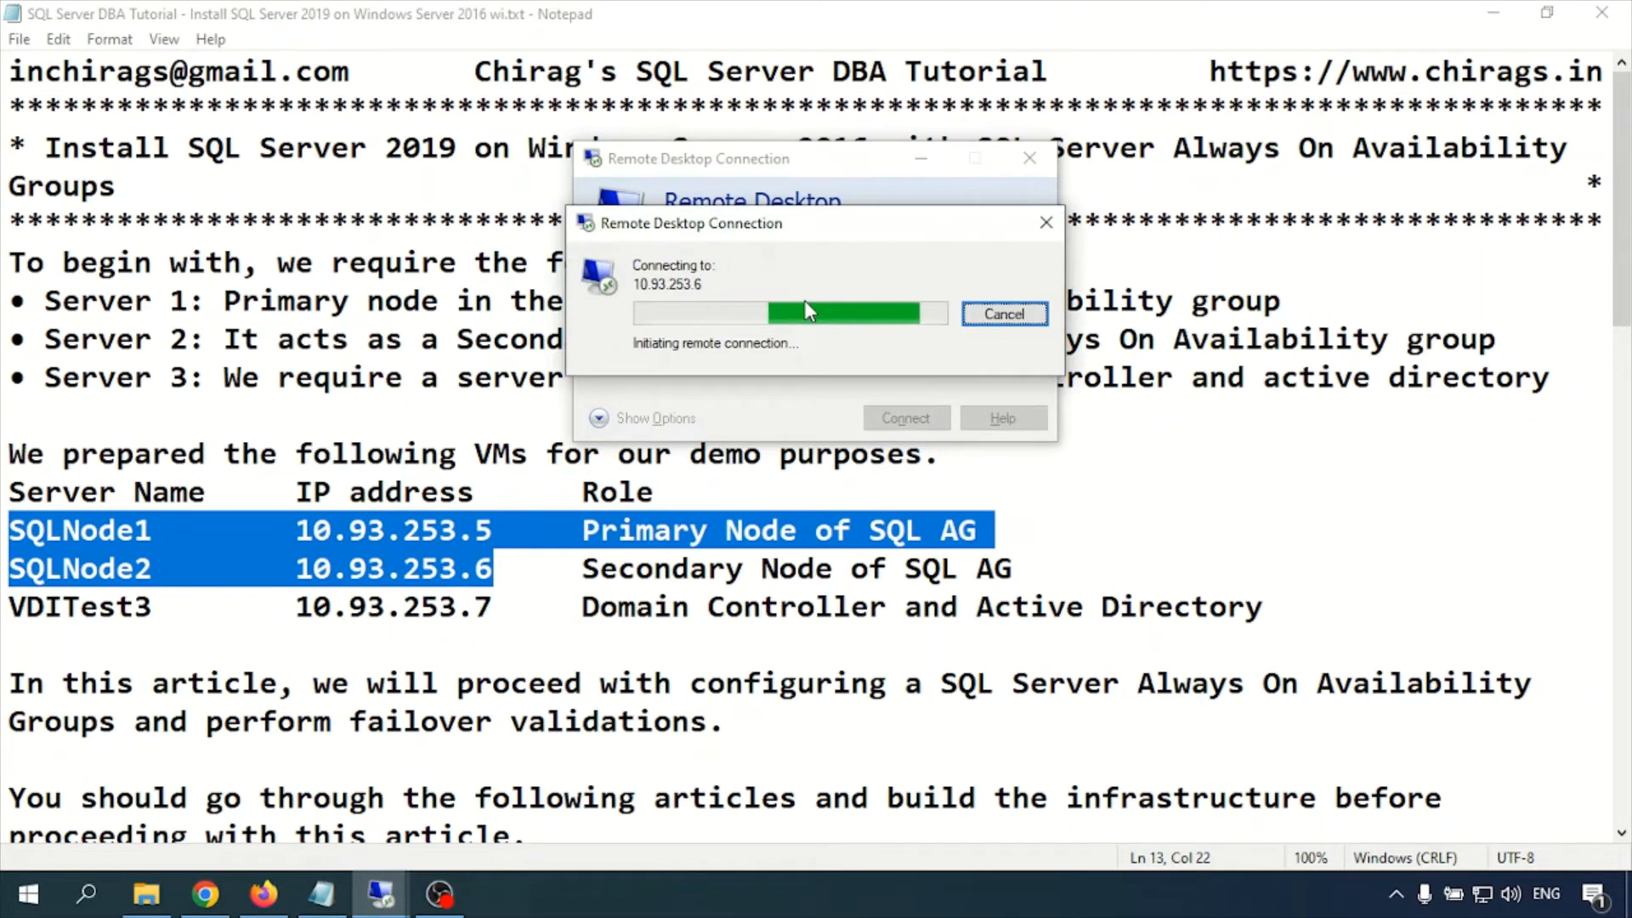
pyautogui.click(975, 317)
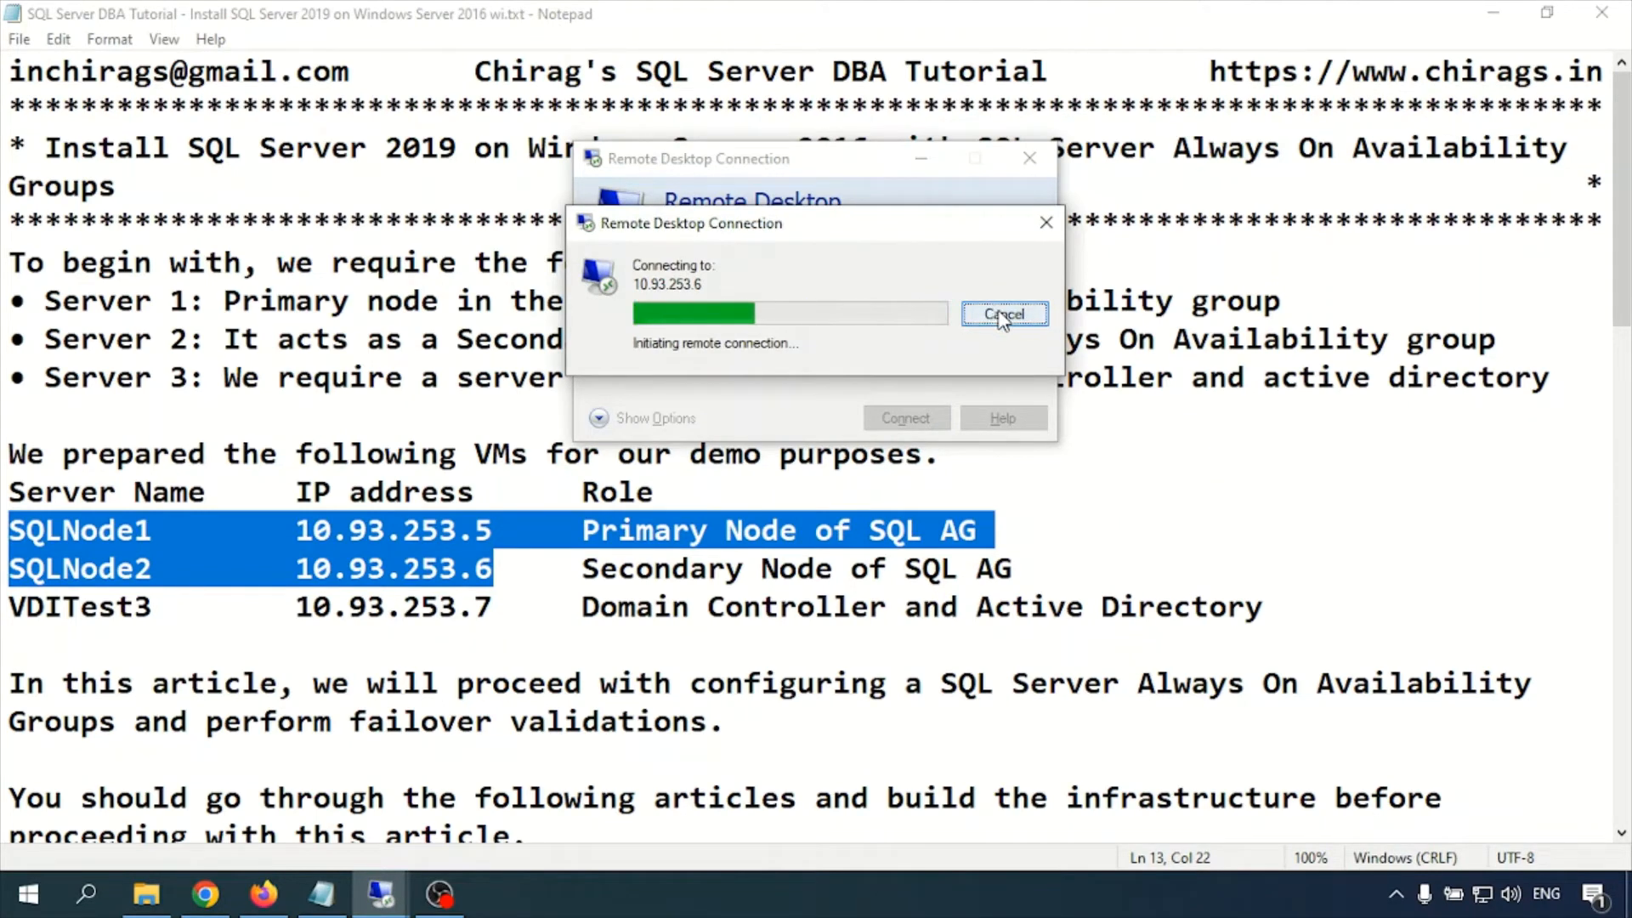
pyautogui.click(1030, 159)
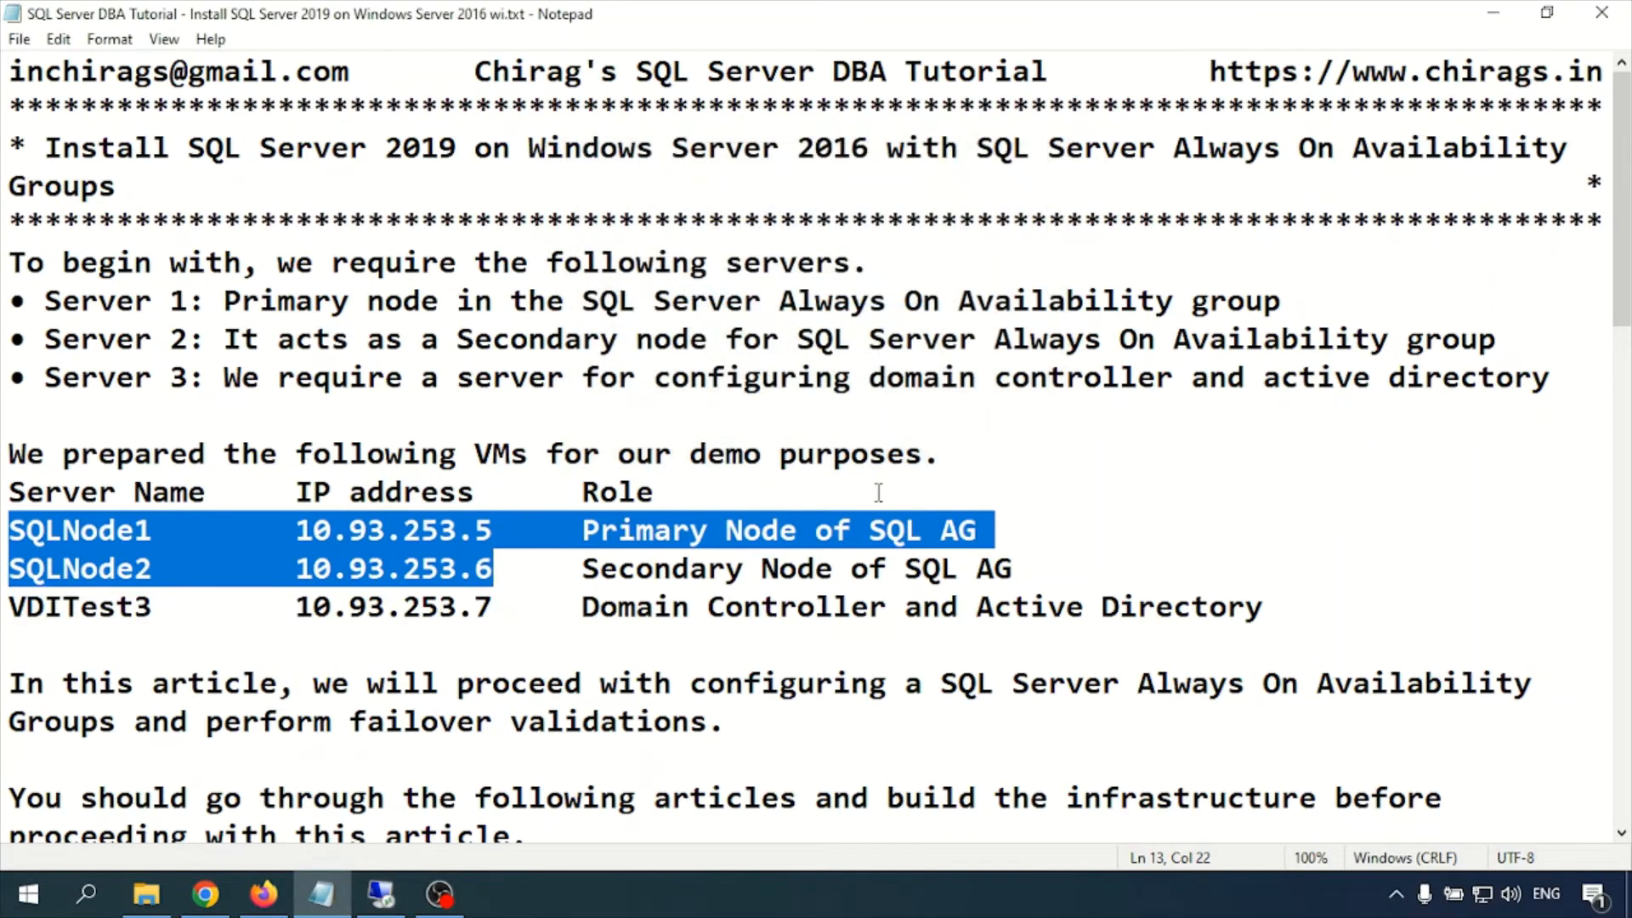
# Start a continuous ping of 10.93.253.5 (ping -t) in a Command Prompt window.
pyautogui.press('super+r')
pyautogui.write('cmd')
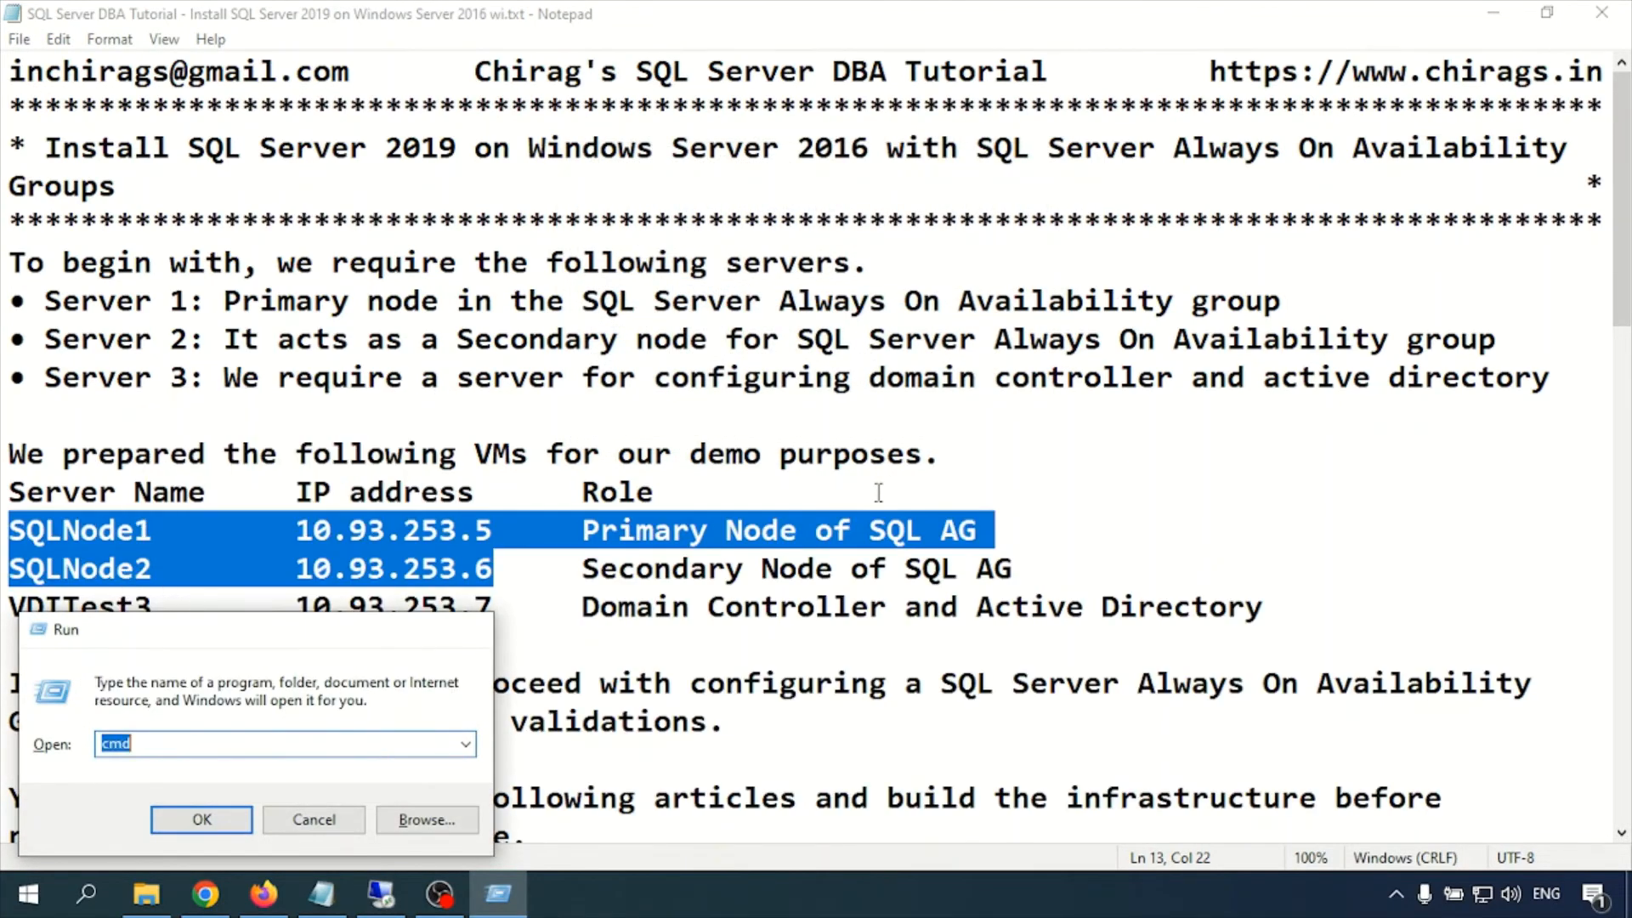
pyautogui.press('Return')
pyautogui.write('ping ')
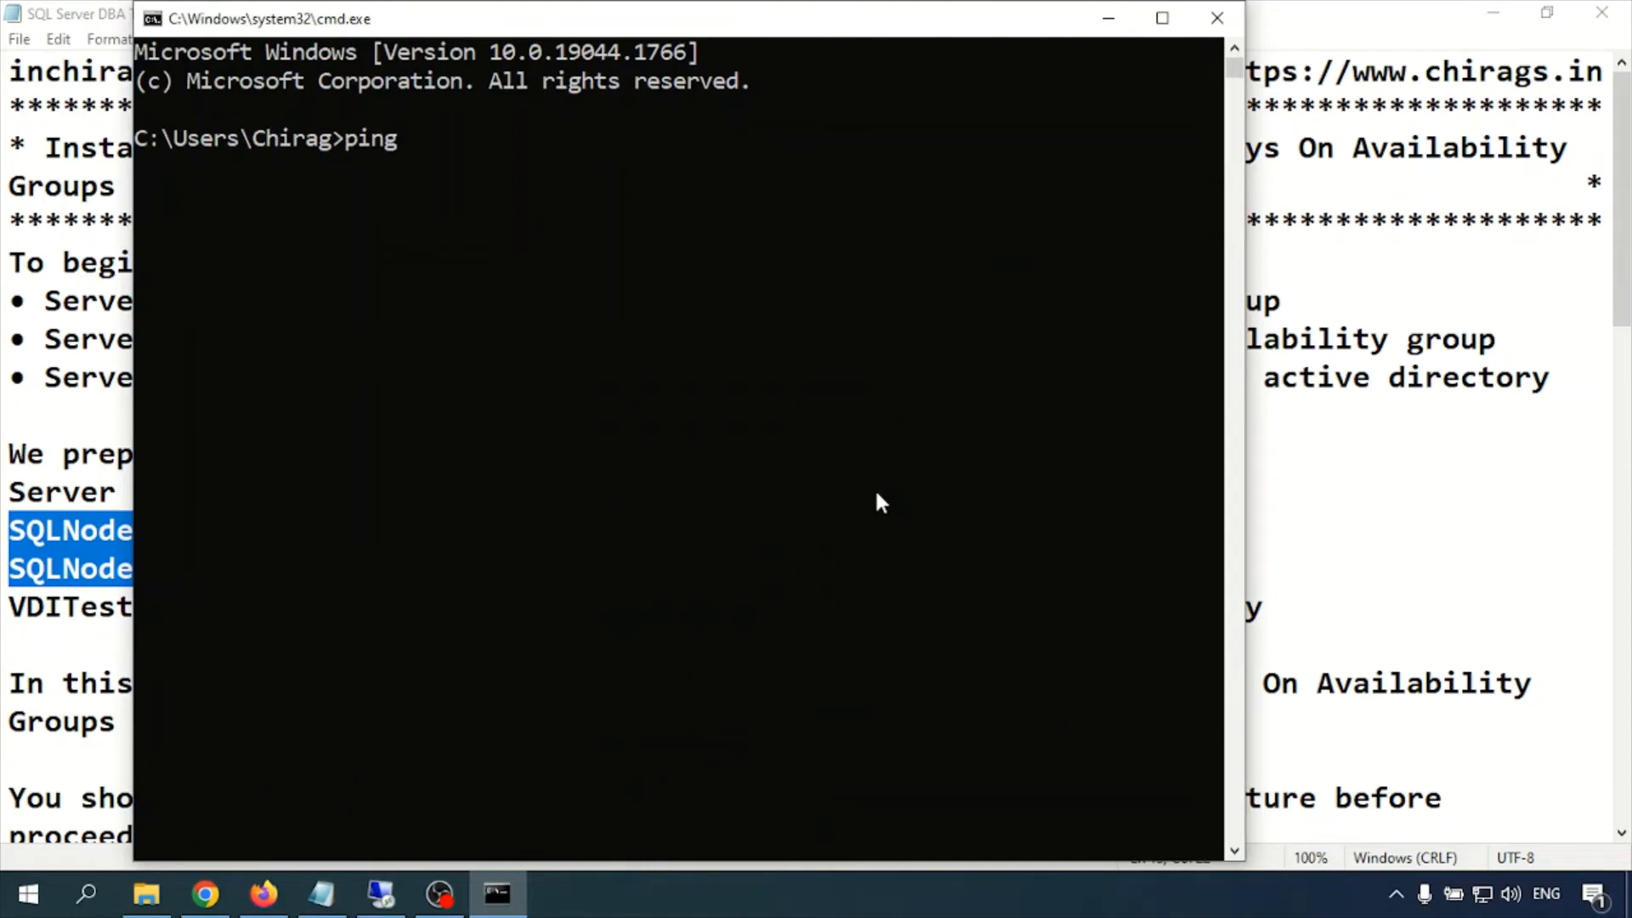
pyautogui.write('10.93.253.5 -t')
pyautogui.press('Return')
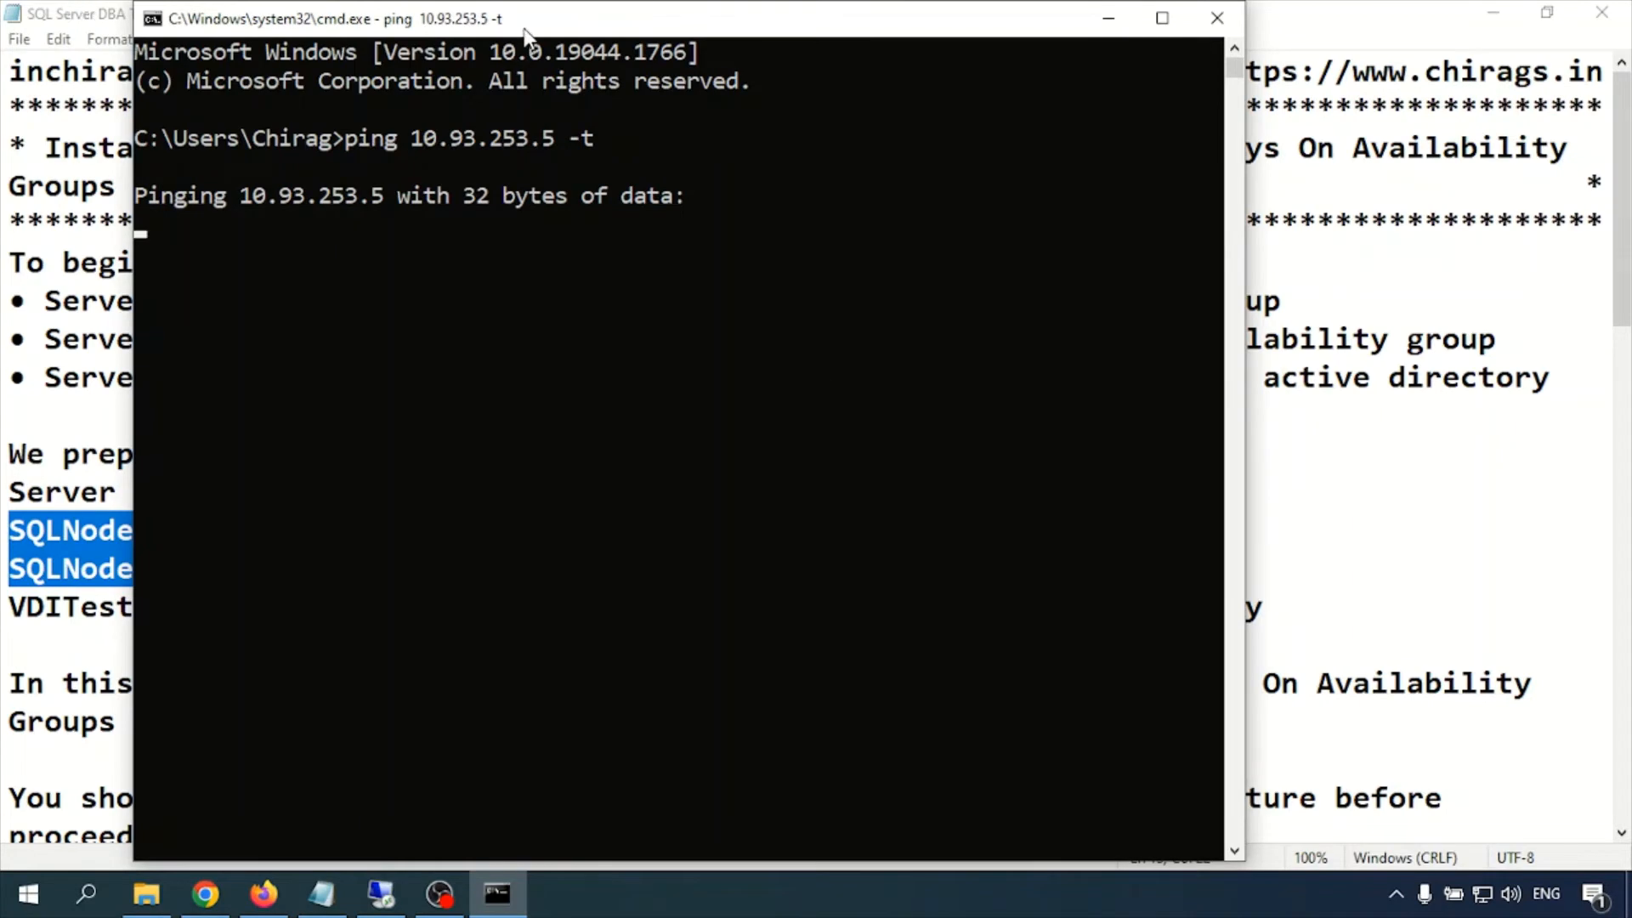
pyautogui.moveTo(525, 29); pyautogui.dragTo(1017, 119)
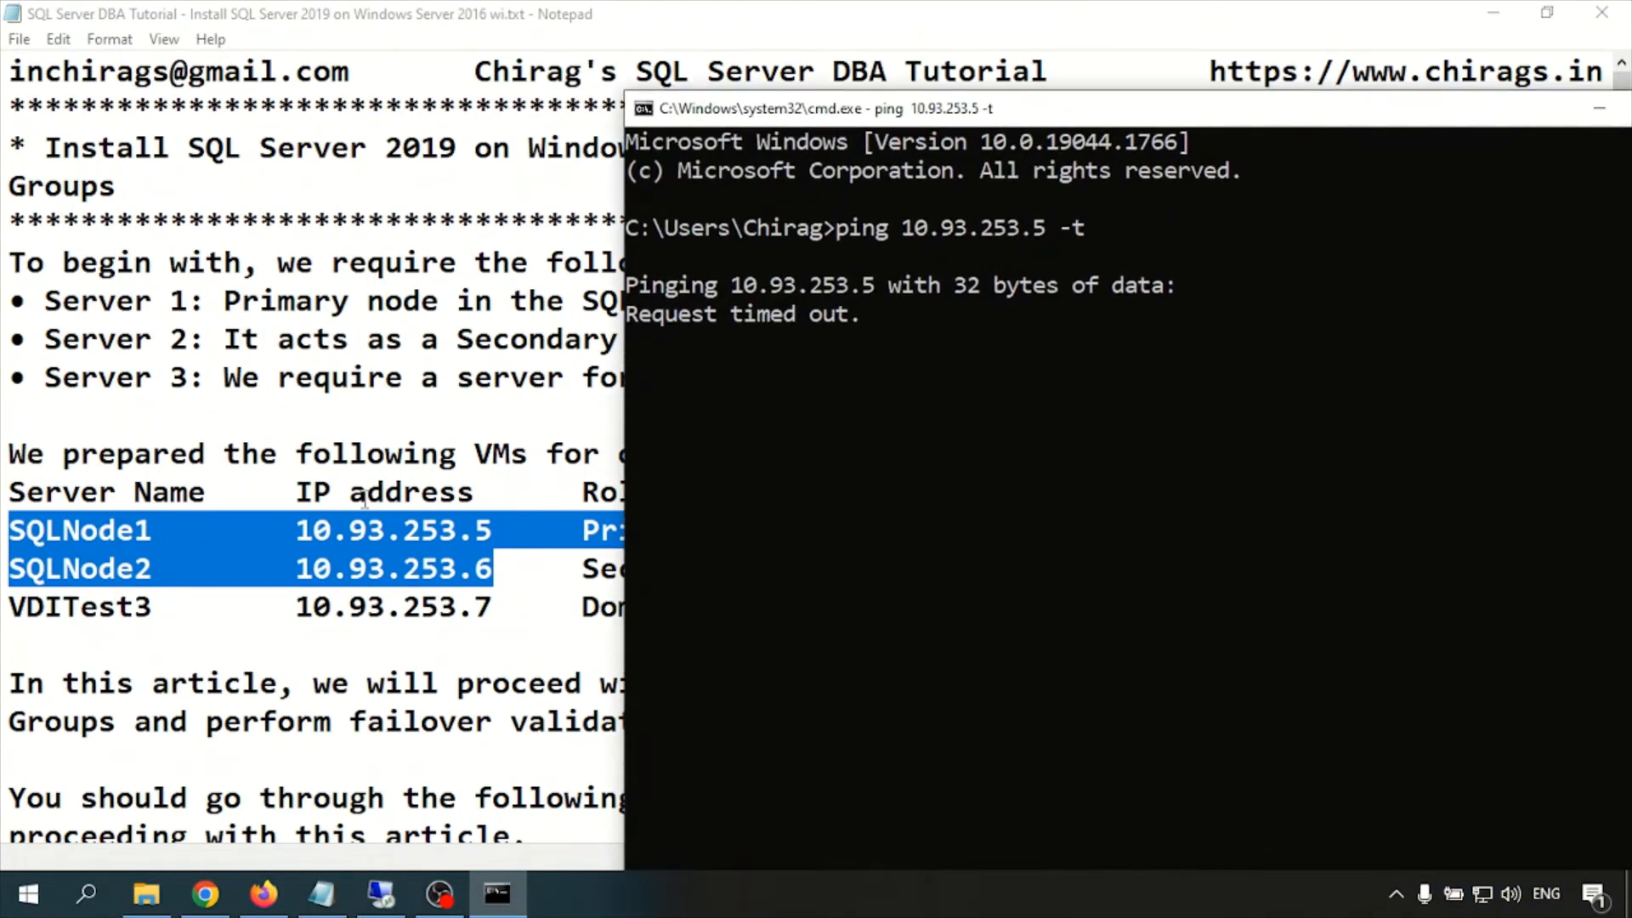
# Start a continuous ping of 10.93.253.6 in a second Command Prompt window below the first.
pyautogui.press('super+r')
pyautogui.press('Return')
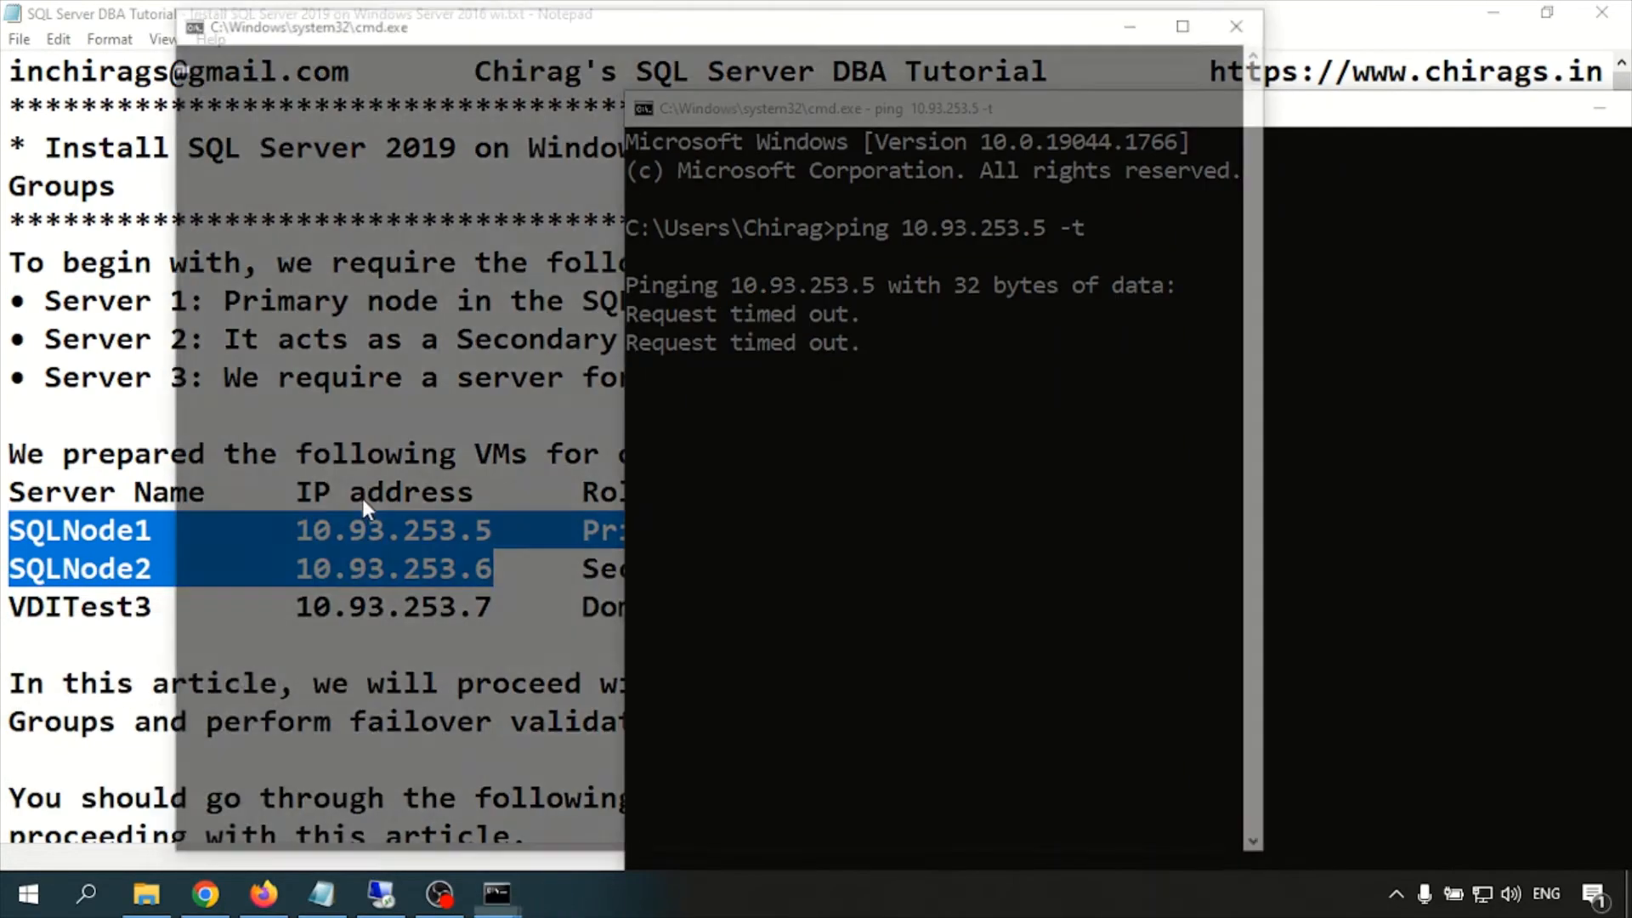
pyautogui.moveTo(413, 18); pyautogui.dragTo(815, 448)
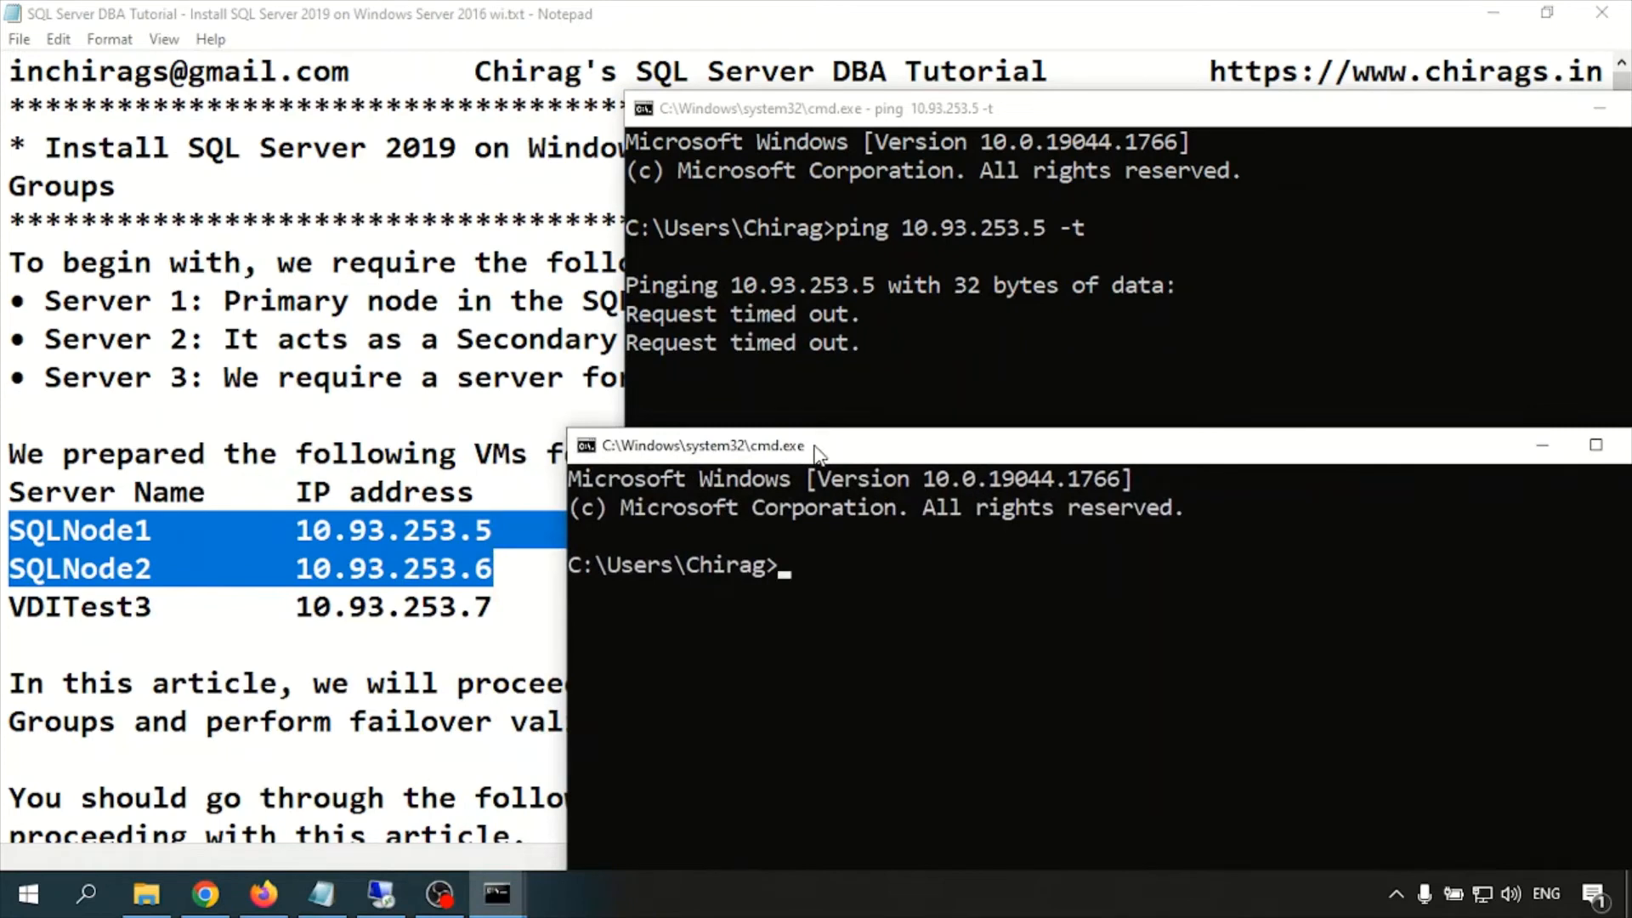
pyautogui.write('ping ')
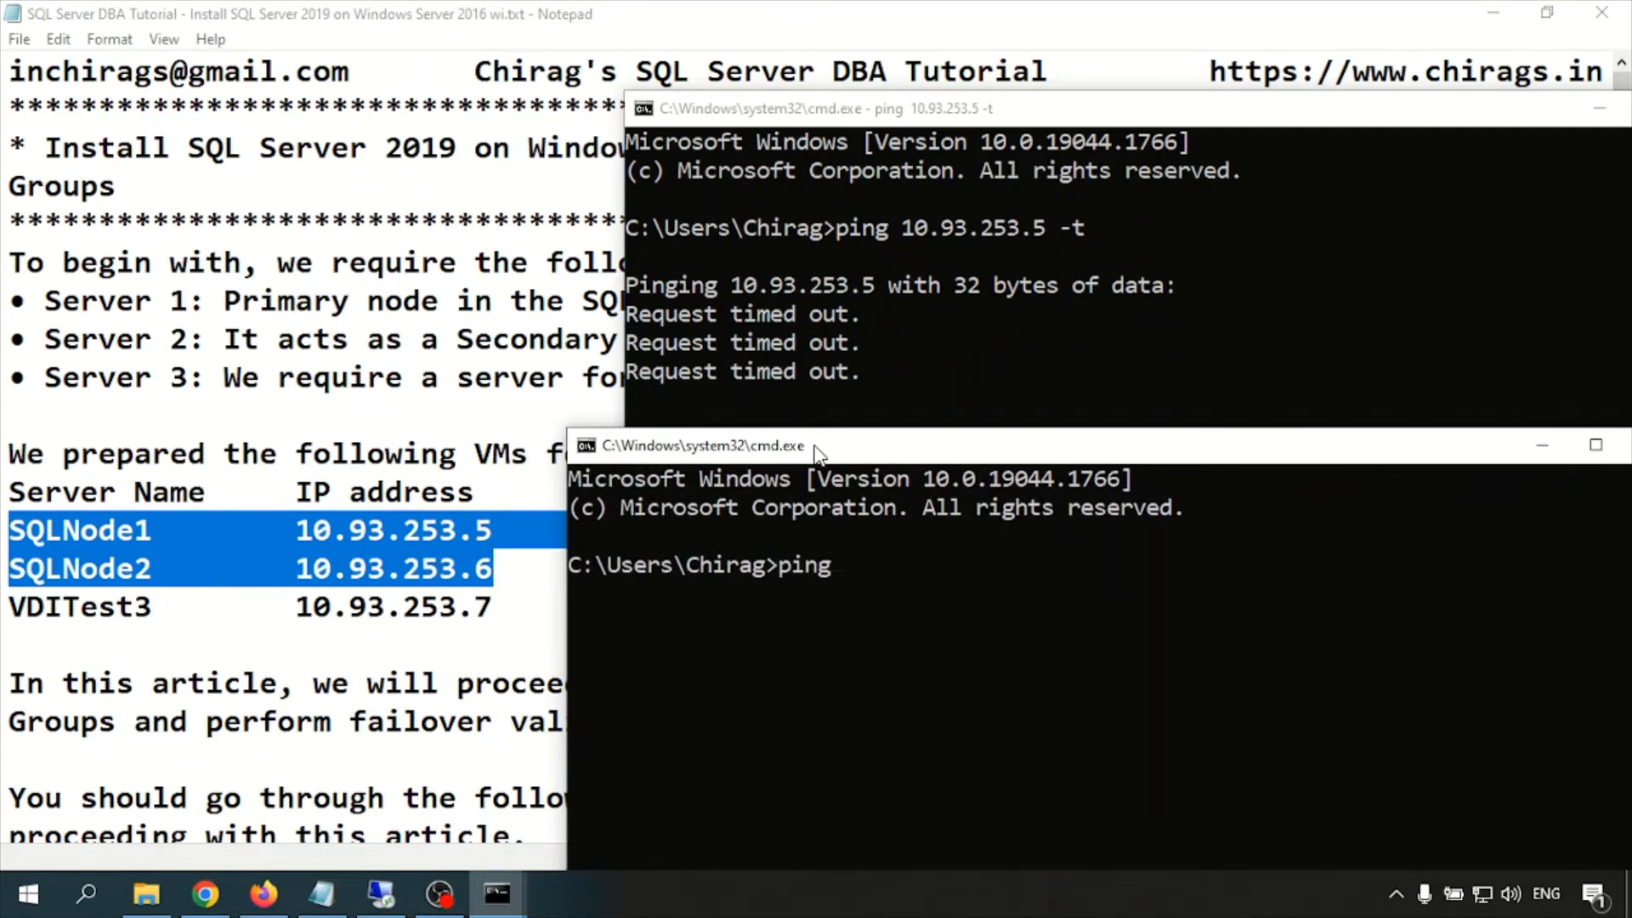
pyautogui.write('10.93.253.')
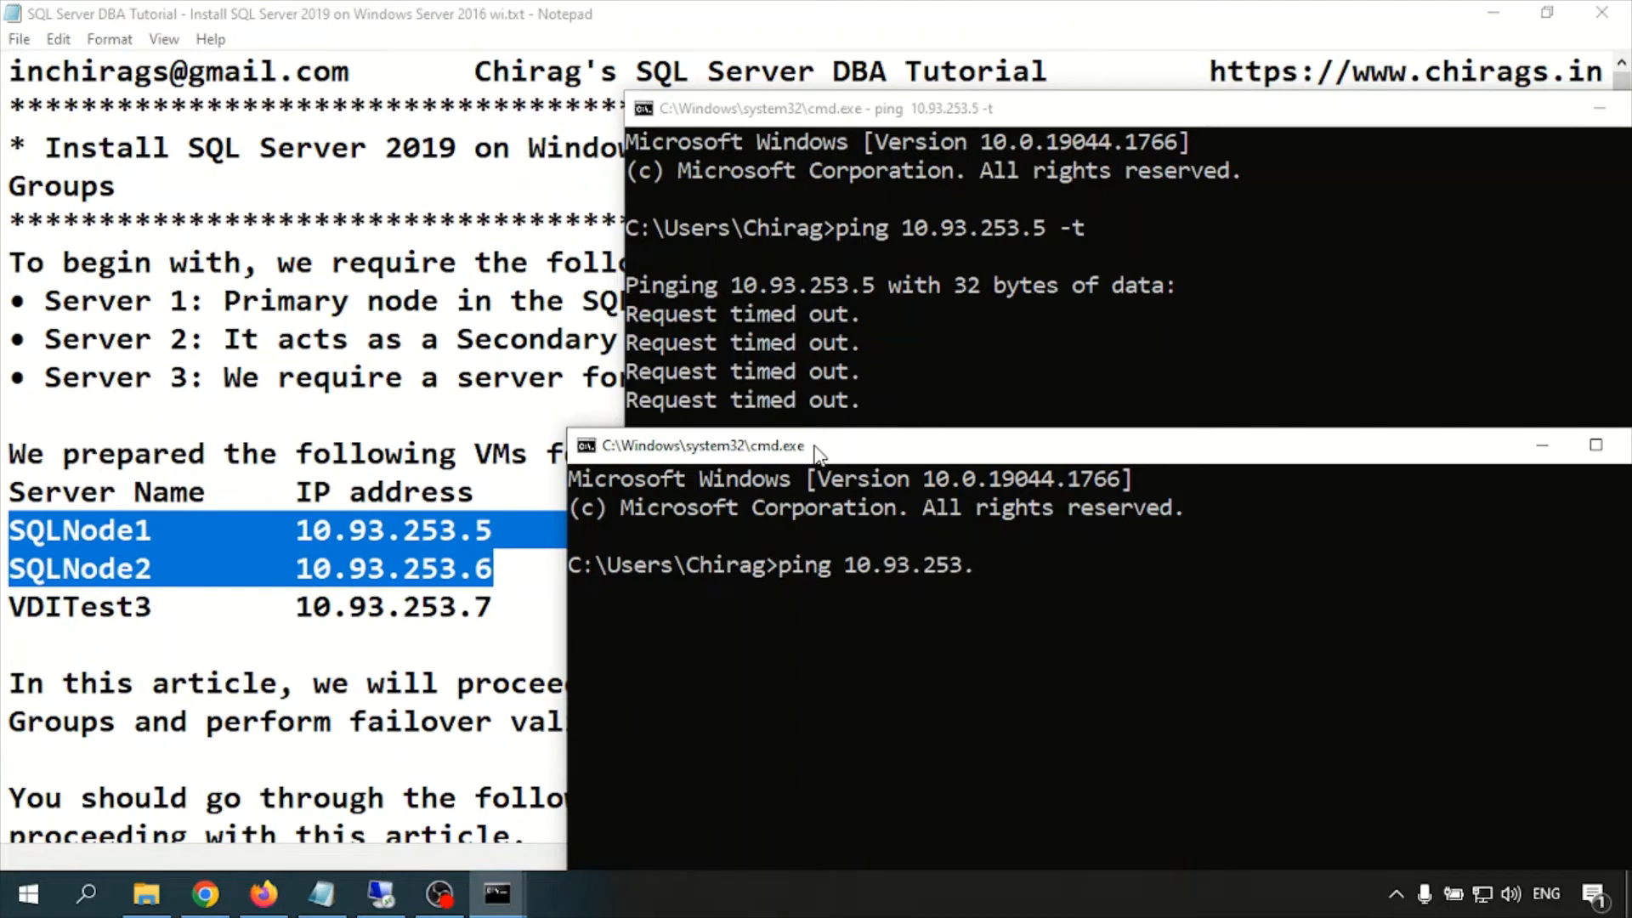
pyautogui.write('6 -t')
pyautogui.press('Return')
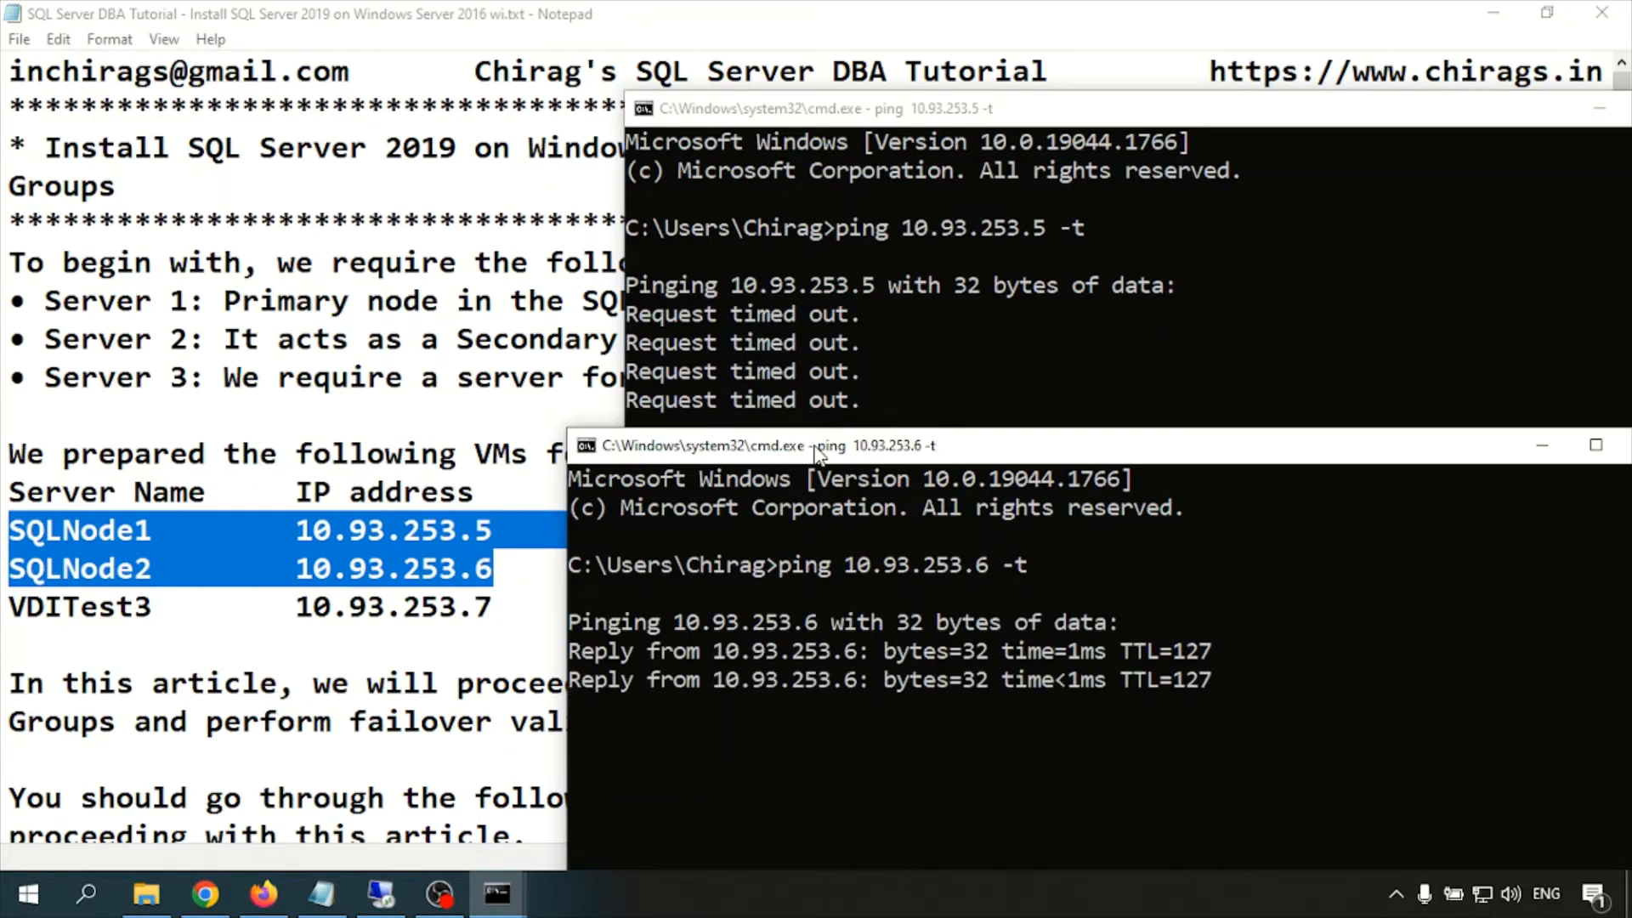
pyautogui.press('super+r')
# Open a Remote Desktop session to 10.93.253.6 with the administrator password, trusting its certificate.
pyautogui.write('mstsc')
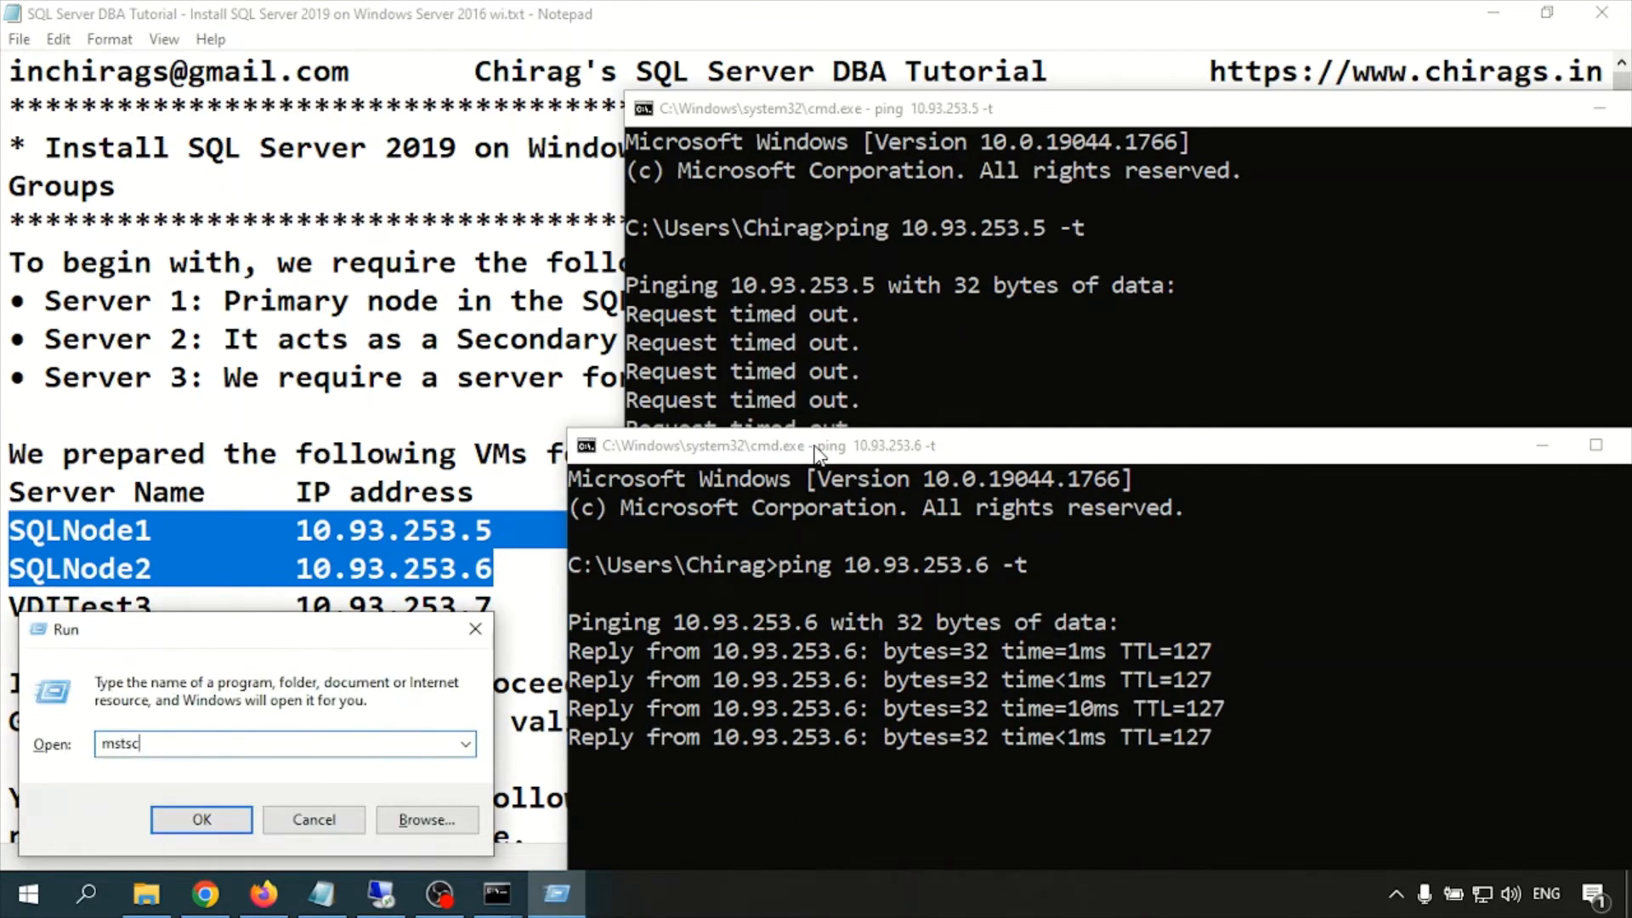
pyautogui.press('Return')
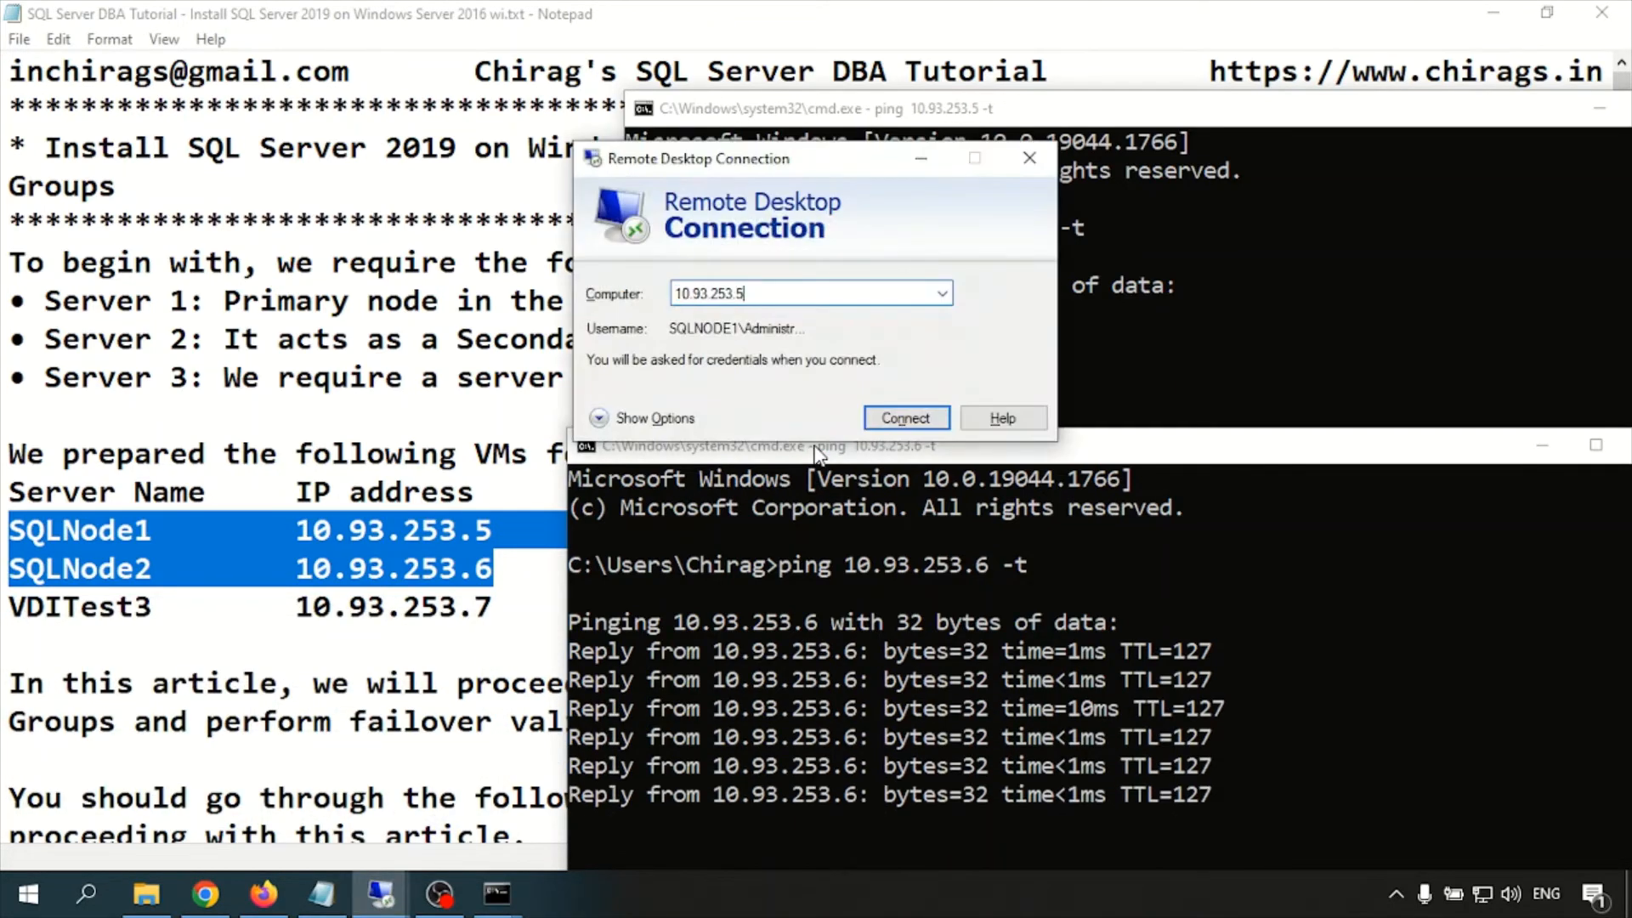
pyautogui.press('BackSpace')
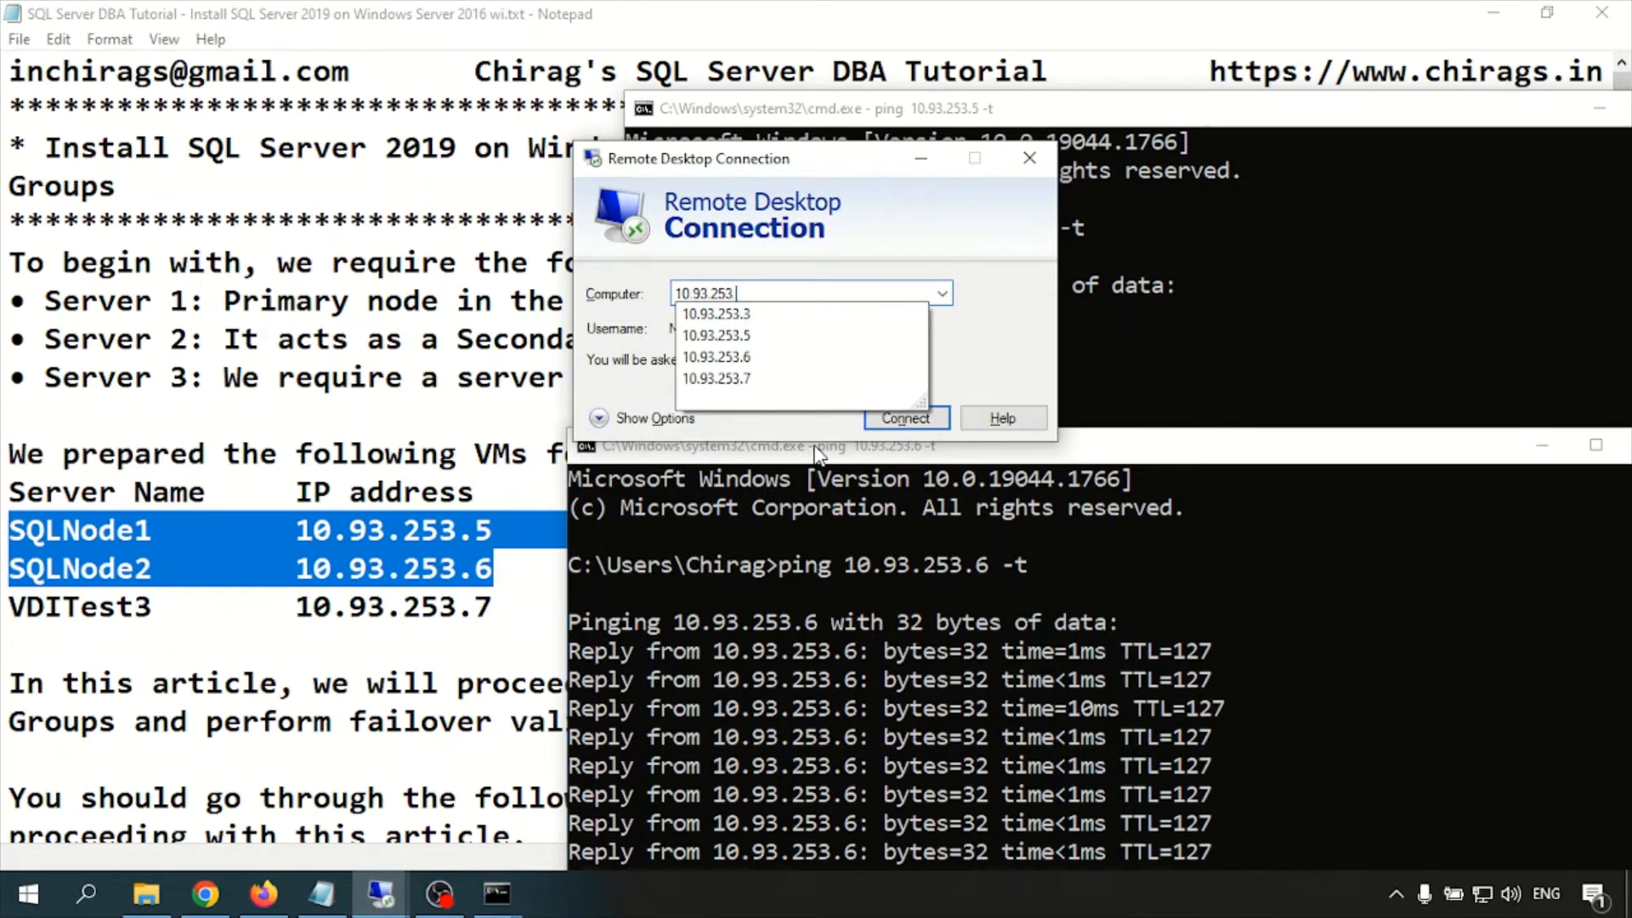
pyautogui.write('6')
pyautogui.press('Return')
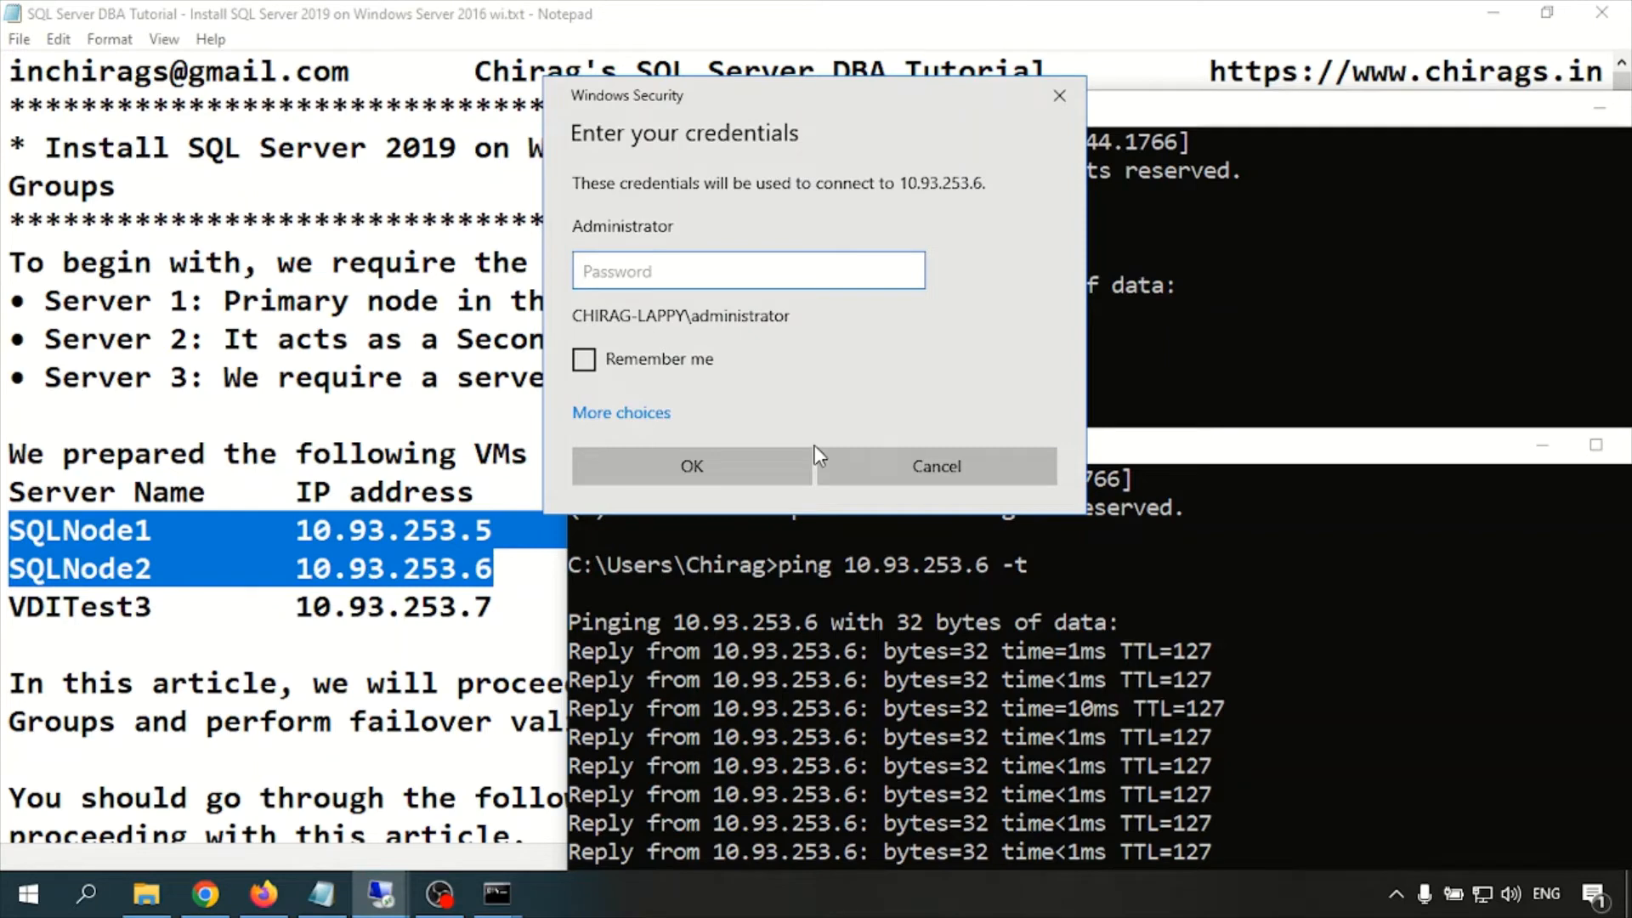
pyautogui.write('*********')
pyautogui.press('Return')
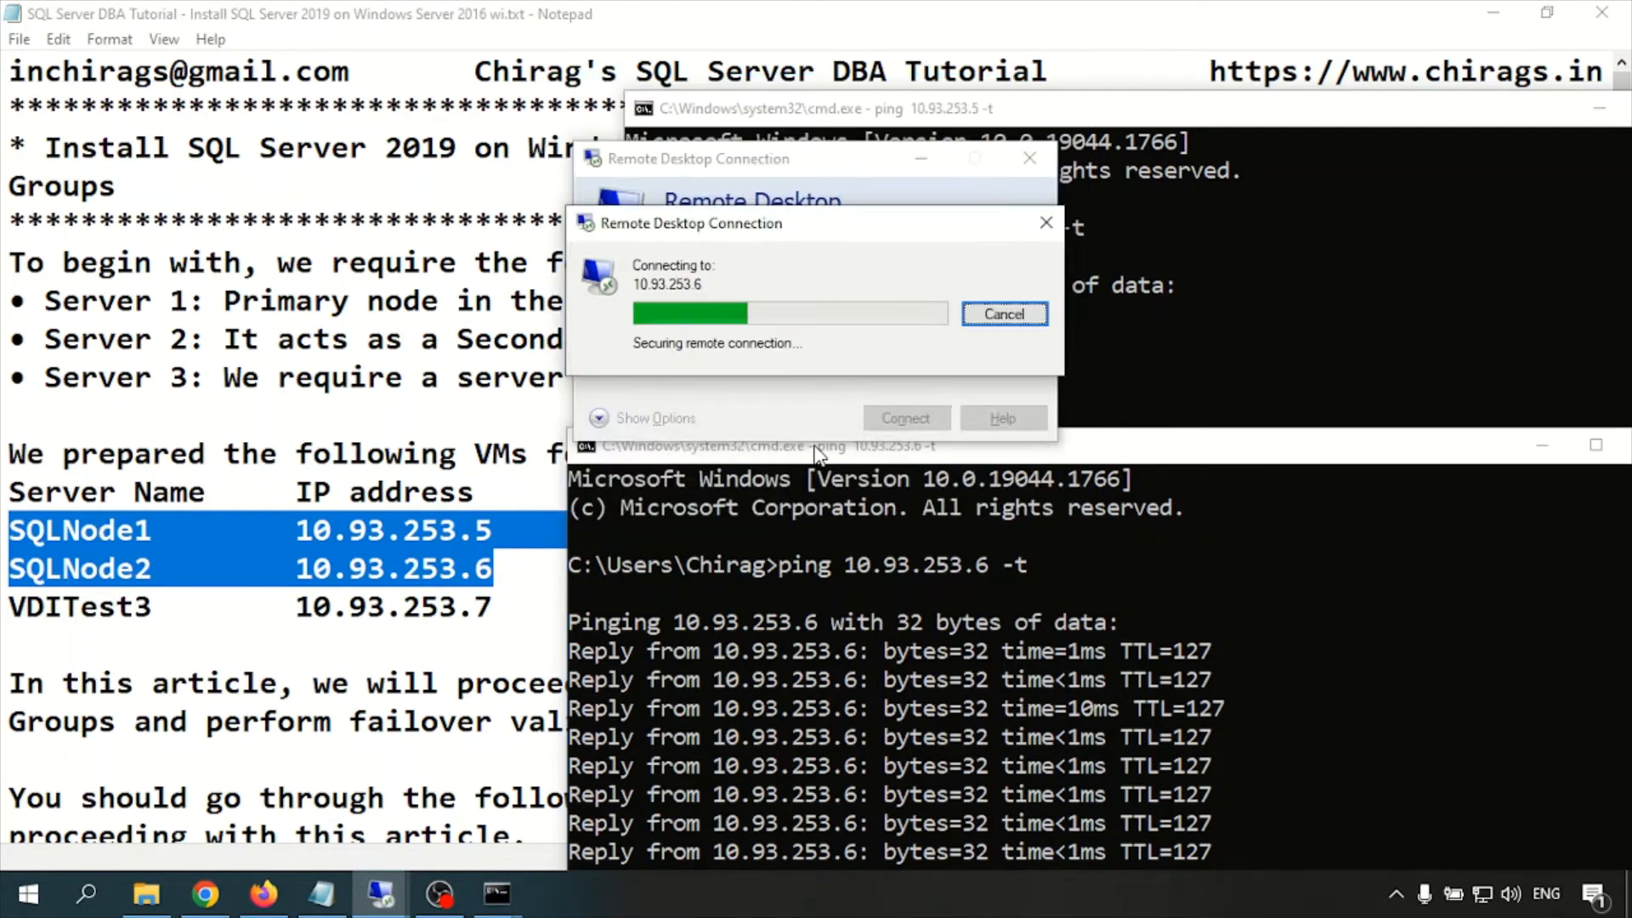
pyautogui.press('Left')
pyautogui.press('Return')
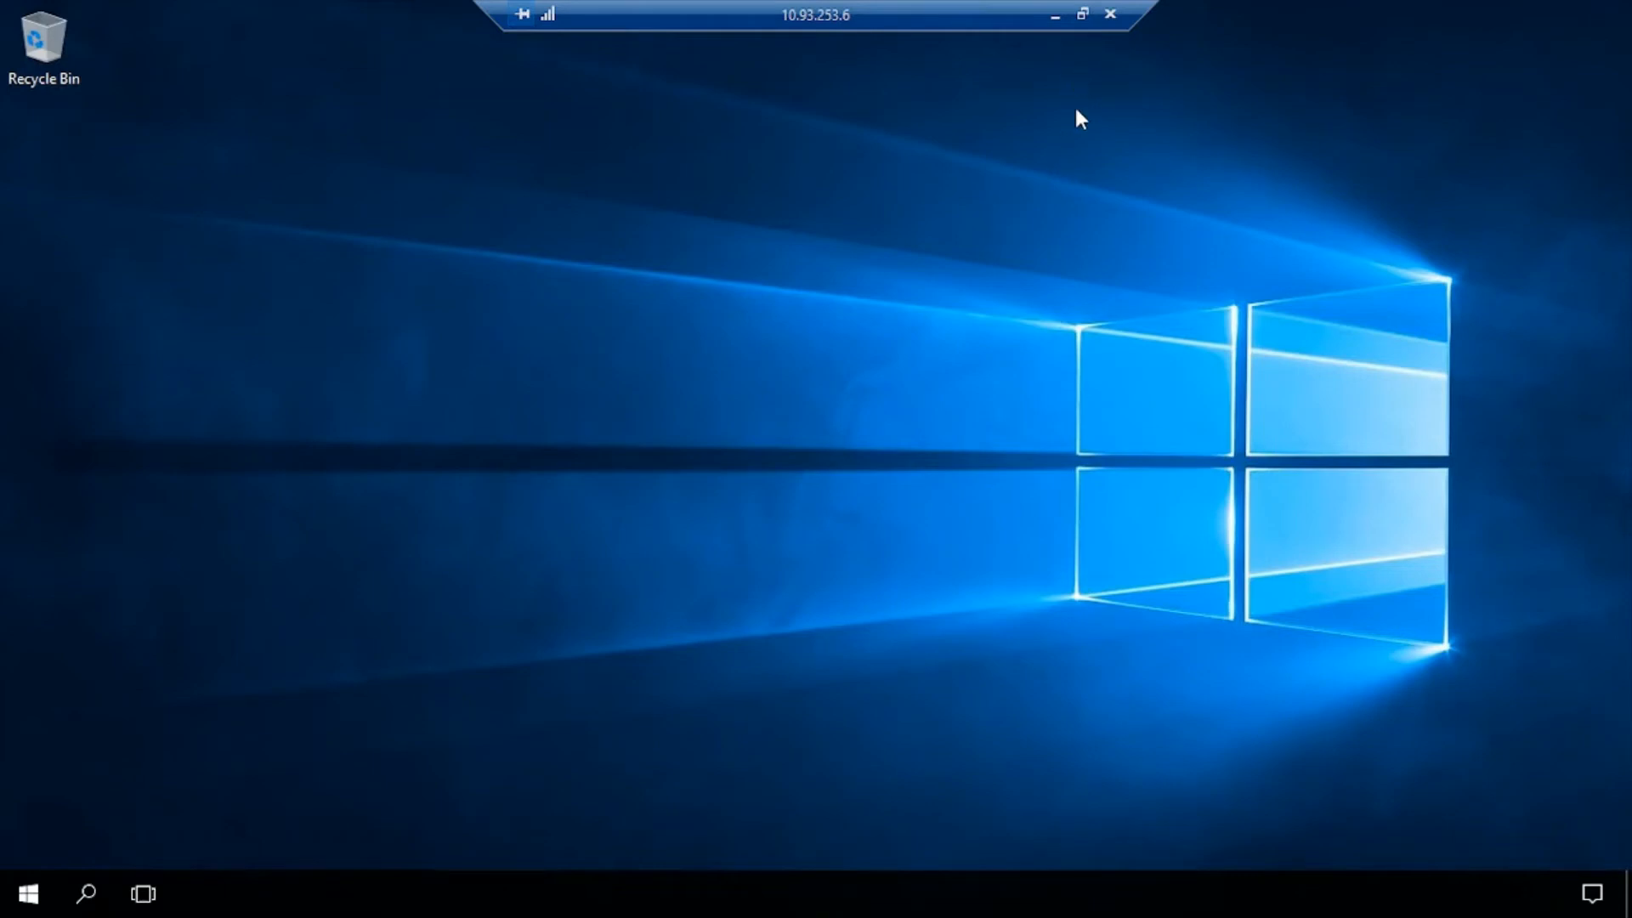
# Minimise the session, close both ping windows and relaunch Remote Desktop Connection with mstsc.
pyautogui.click(1055, 17)
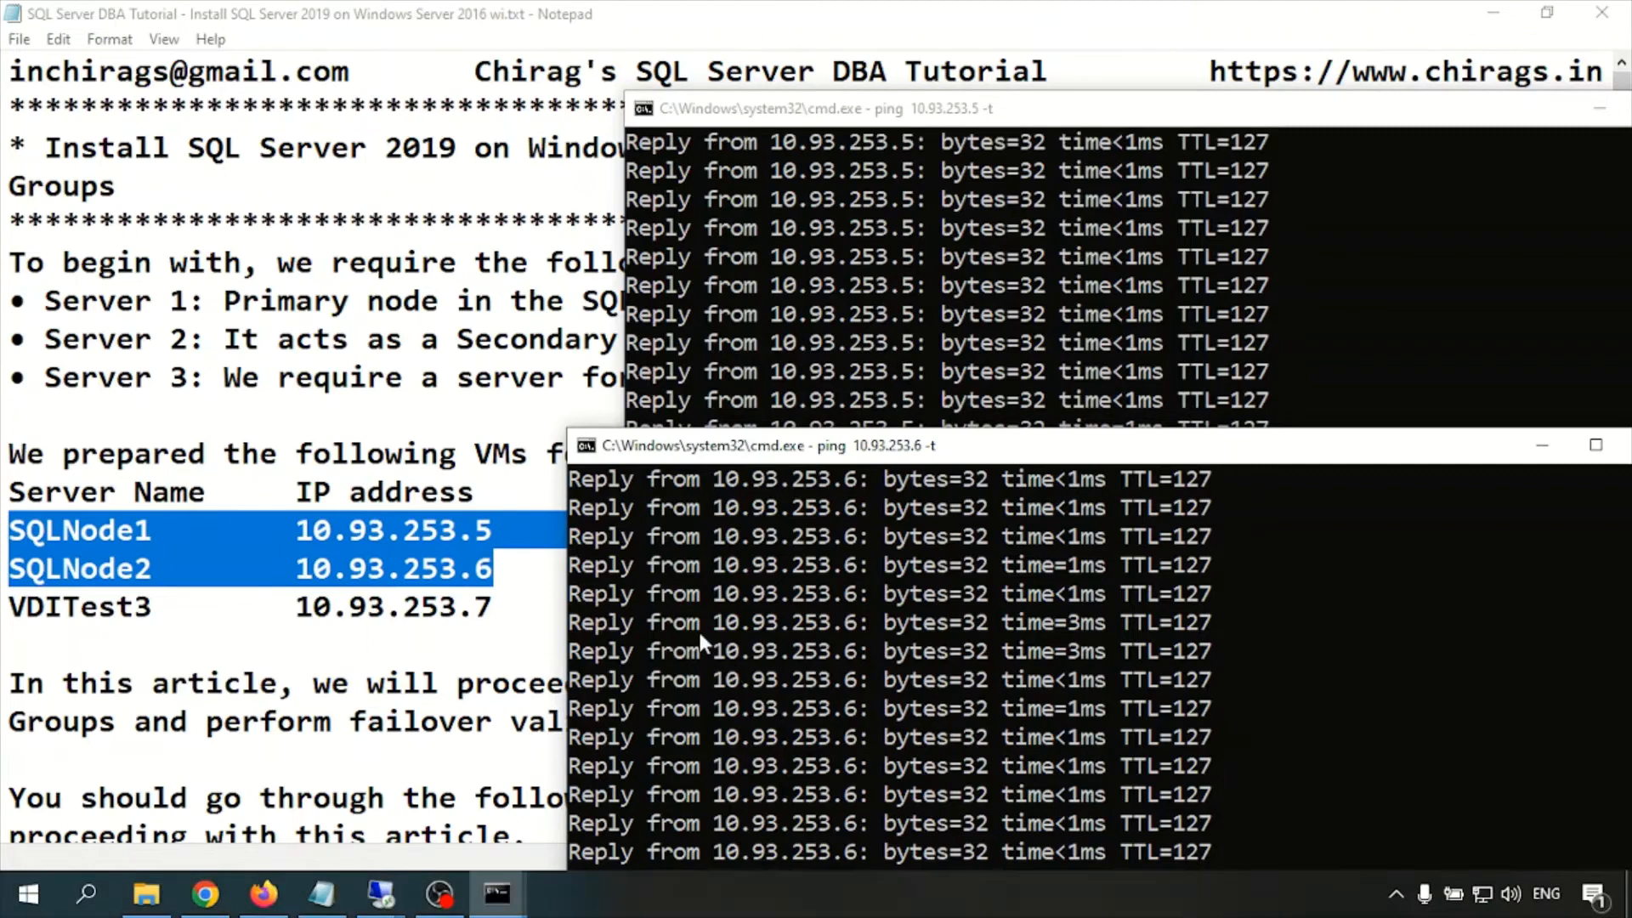
pyautogui.moveTo(850, 108); pyautogui.dragTo(450, 105)
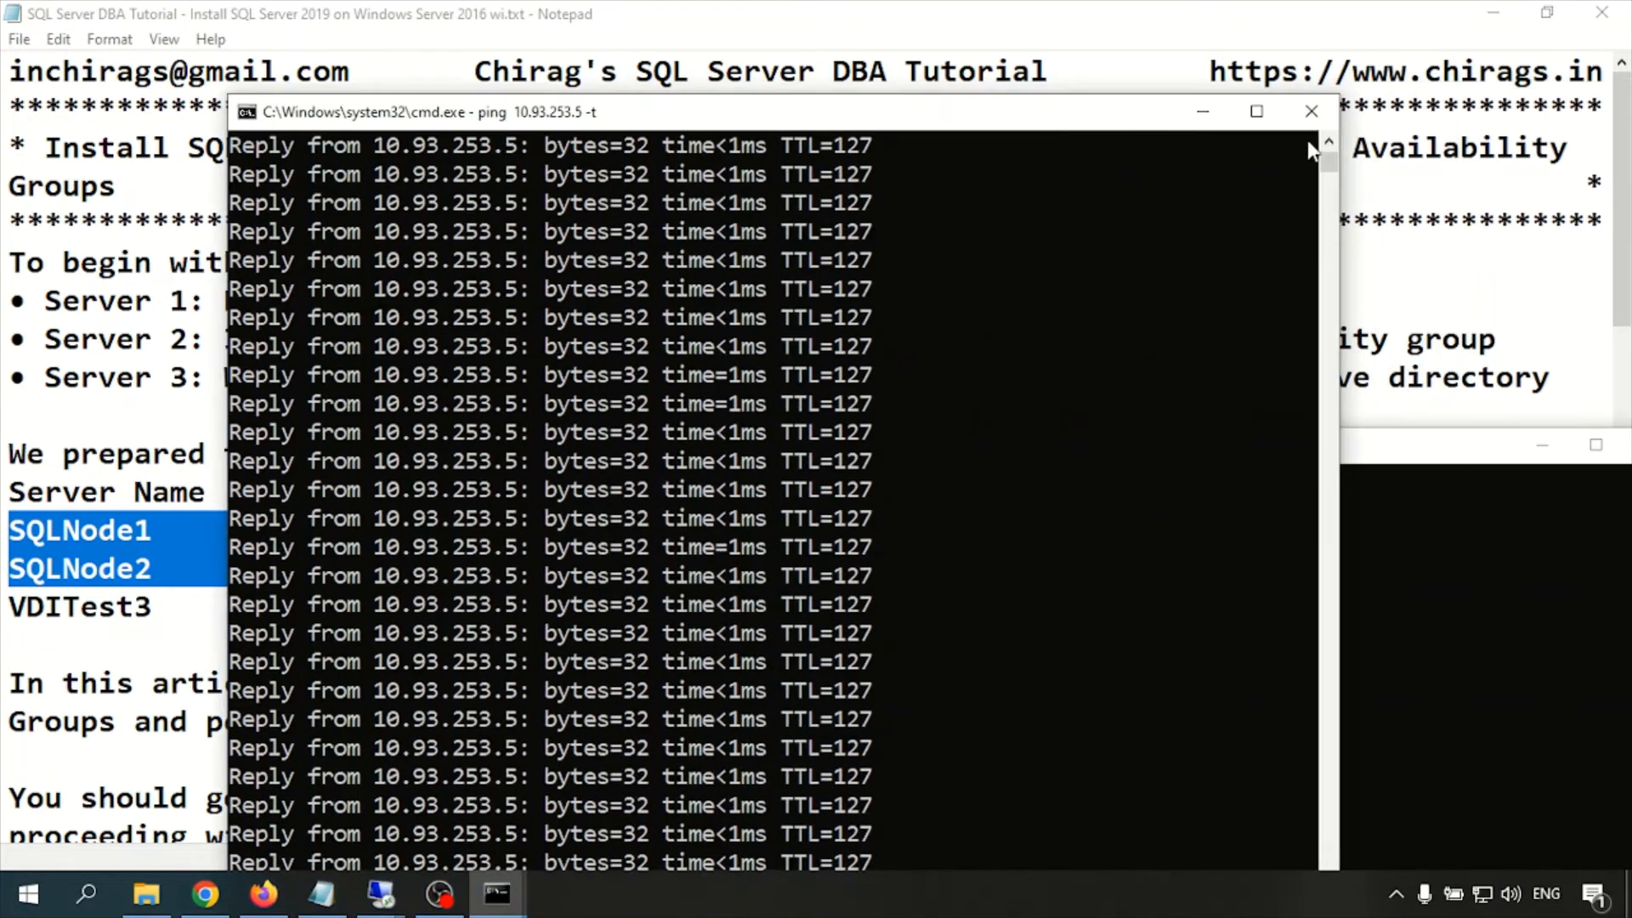
pyautogui.click(1310, 108)
pyautogui.moveTo(1352, 459); pyautogui.dragTo(878, 146)
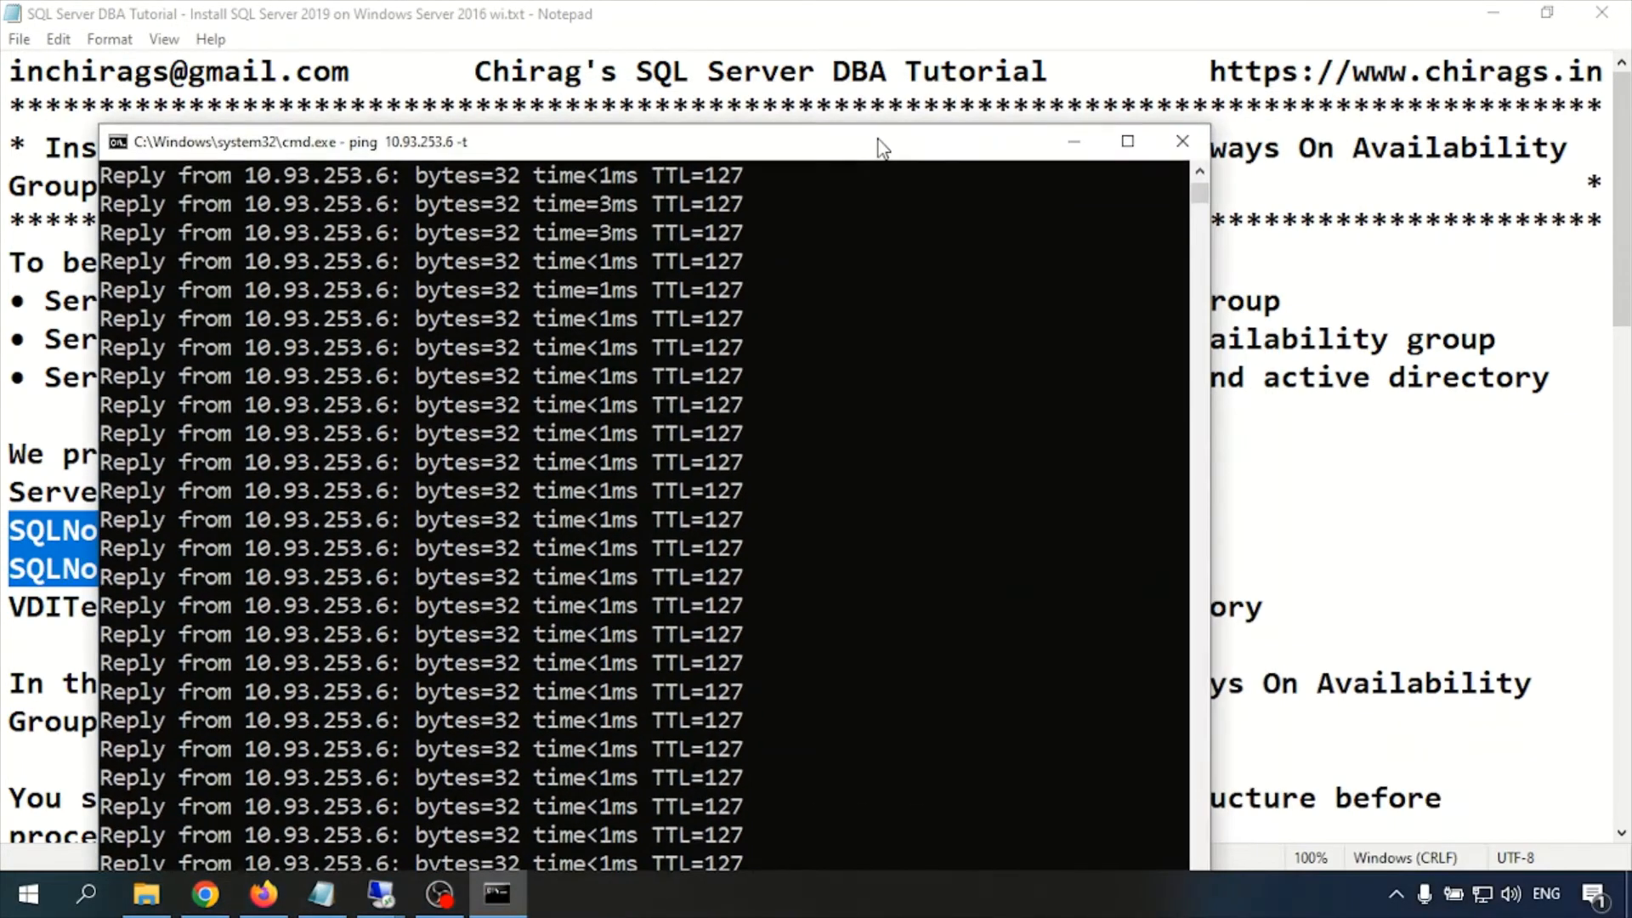
pyautogui.click(1188, 145)
pyautogui.press('super+r')
pyautogui.press('Return')
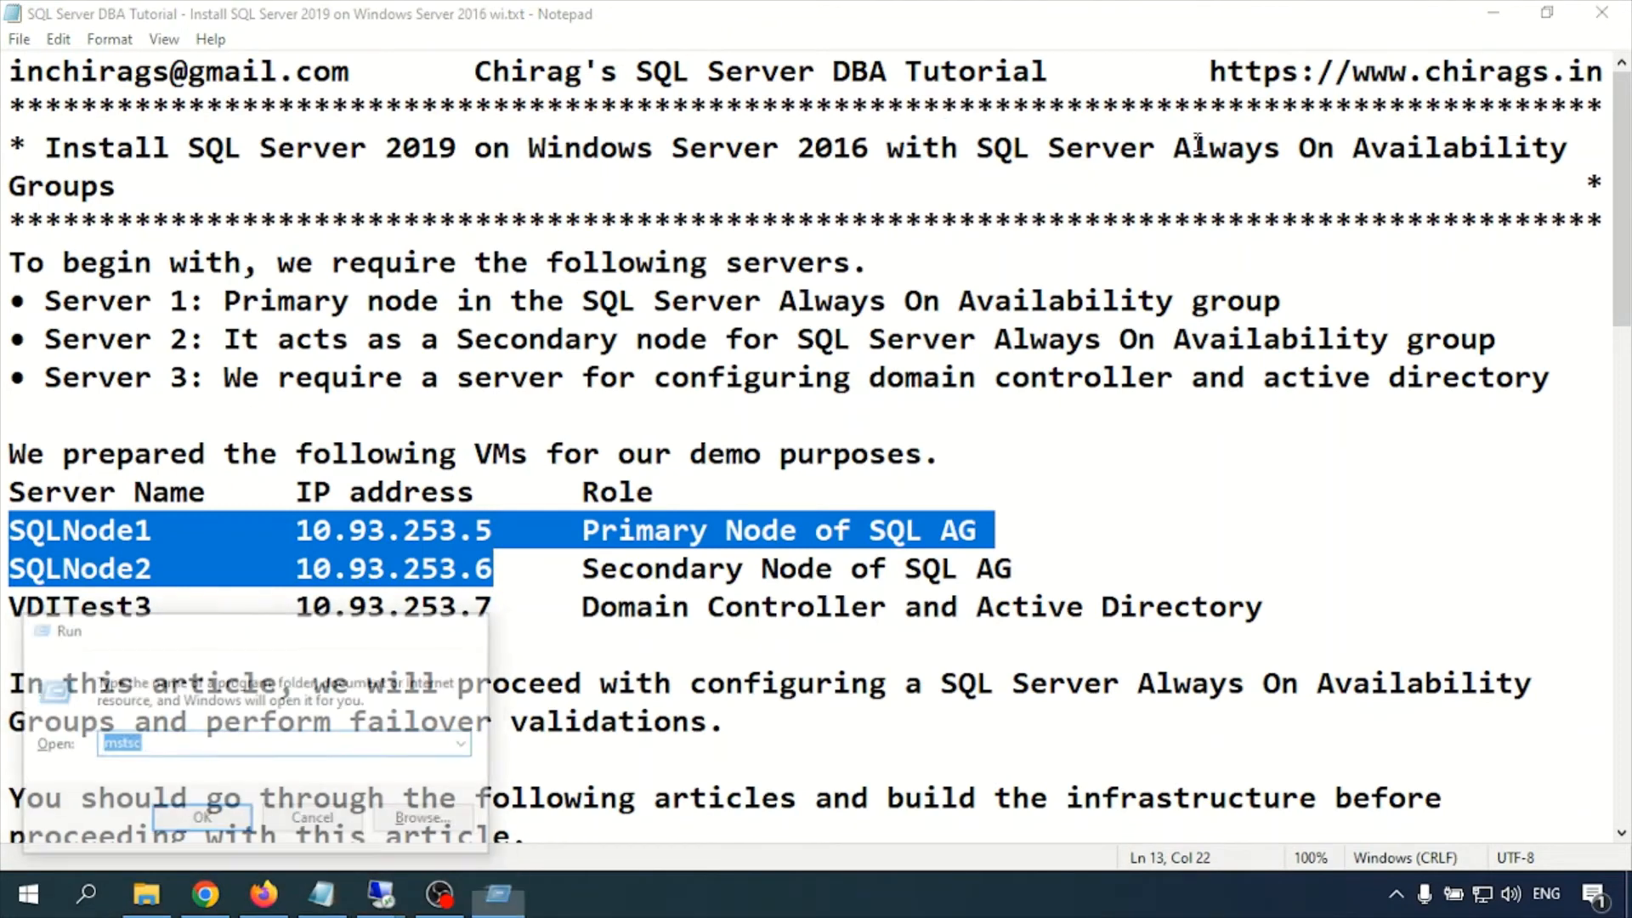
# Connect a Remote Desktop session to 10.93.253.5 with the administrator password.
pyautogui.press('Return')
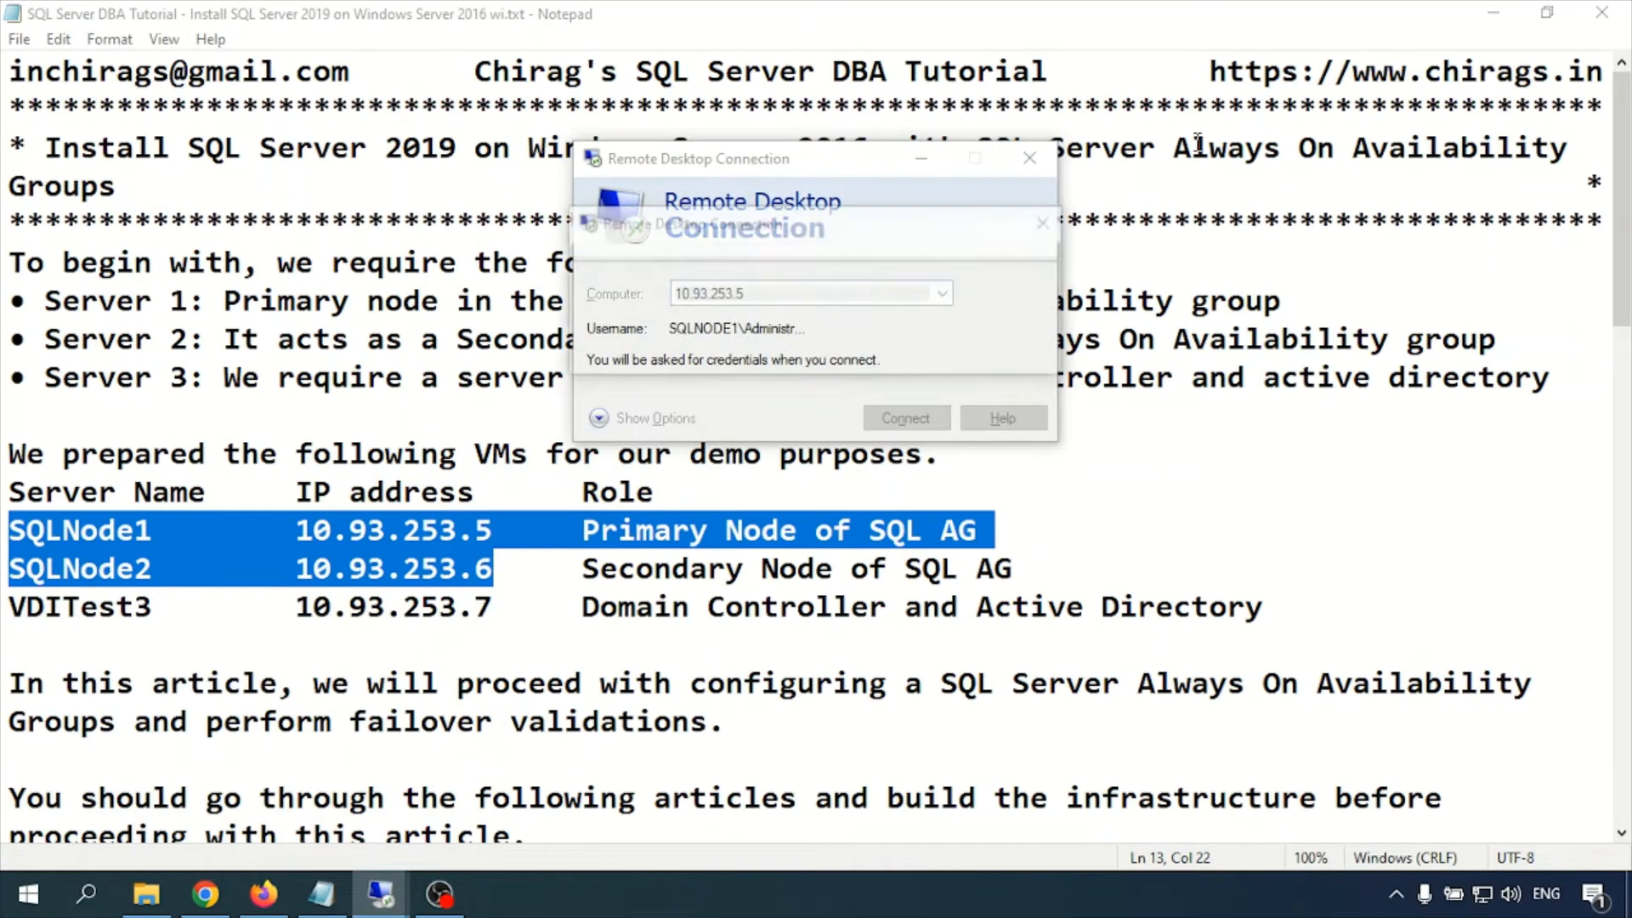
pyautogui.write('•••••••••')
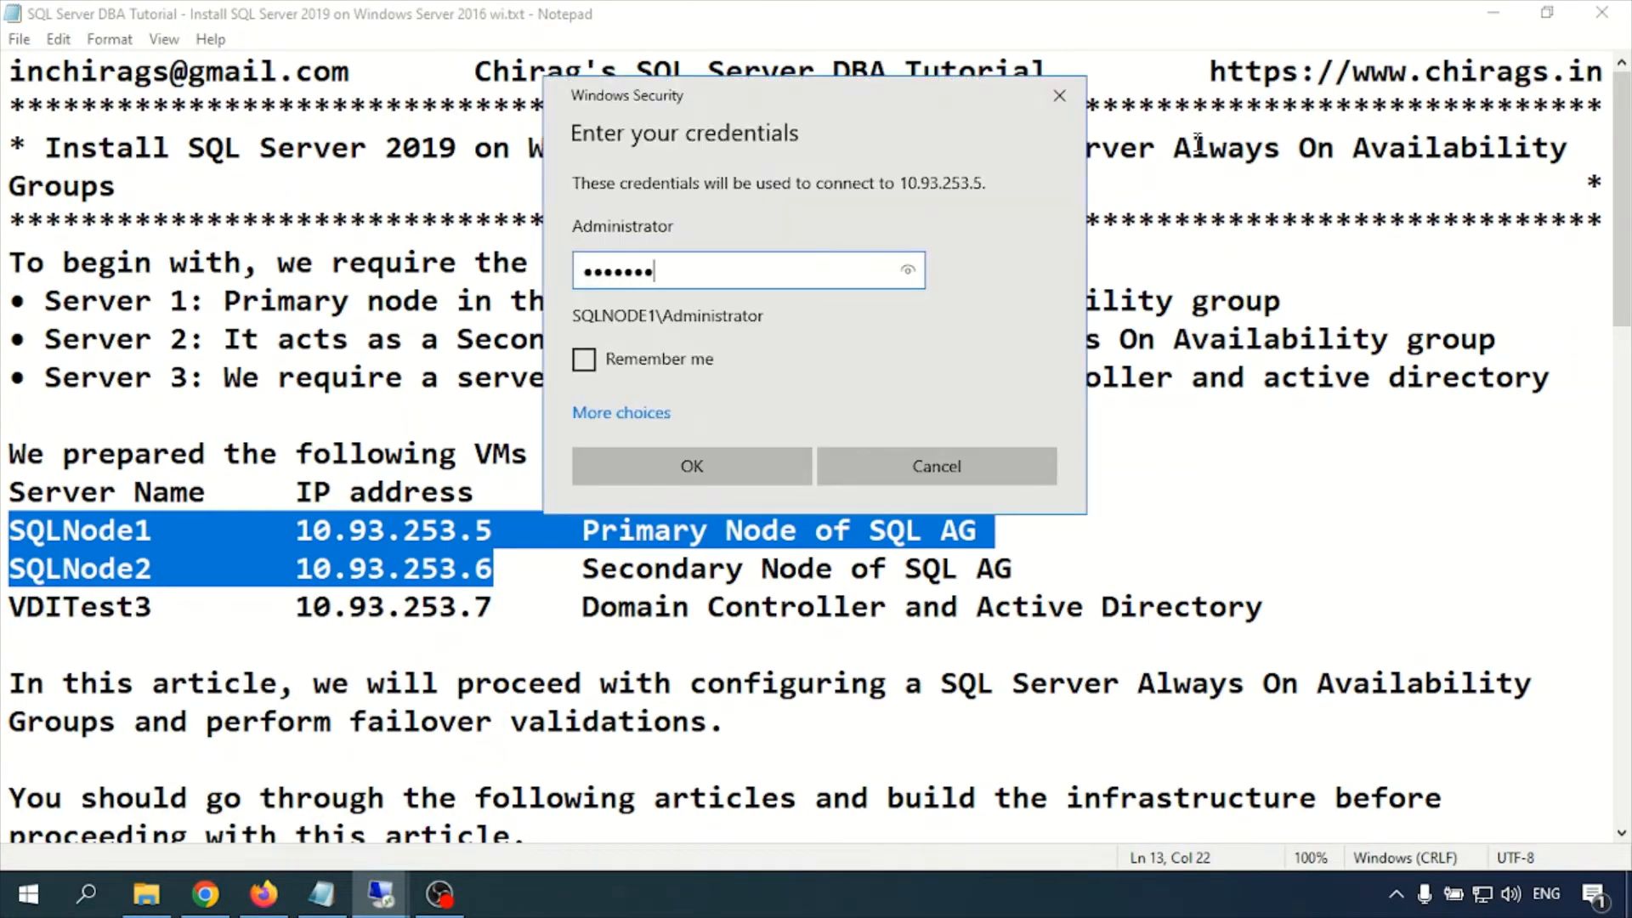
pyautogui.press('Return')
pyautogui.press('Return')
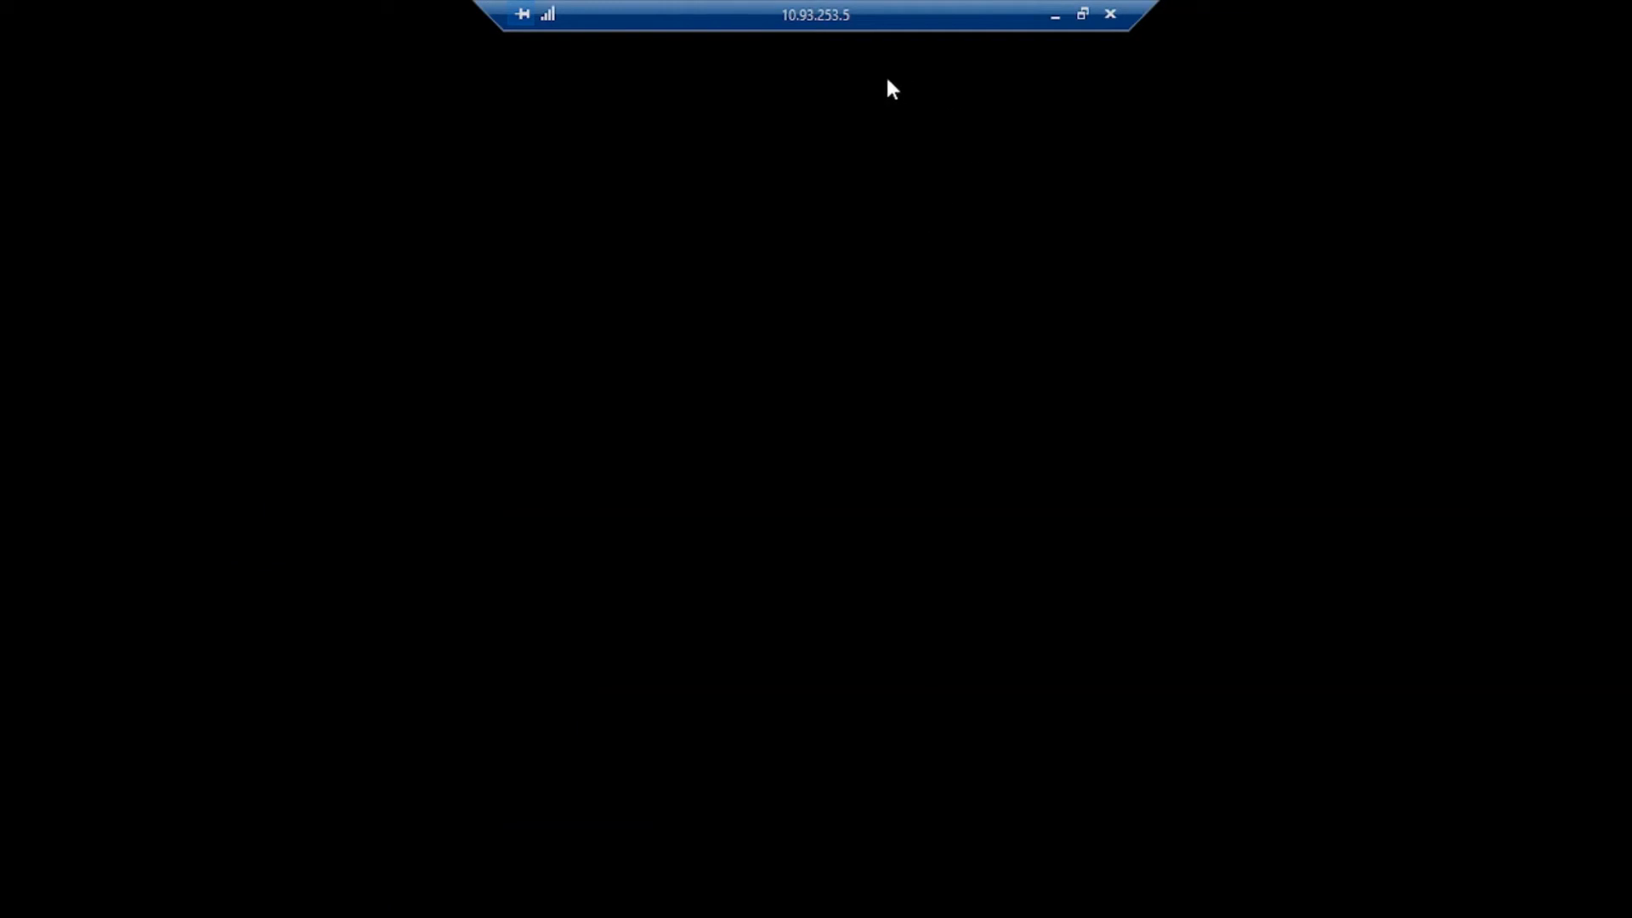
# Maximise Server Manager in the 10.93.253.6 session, then switch back to the 10.93.253.5 session.
pyautogui.click(1055, 15)
pyautogui.moveTo(382, 908)
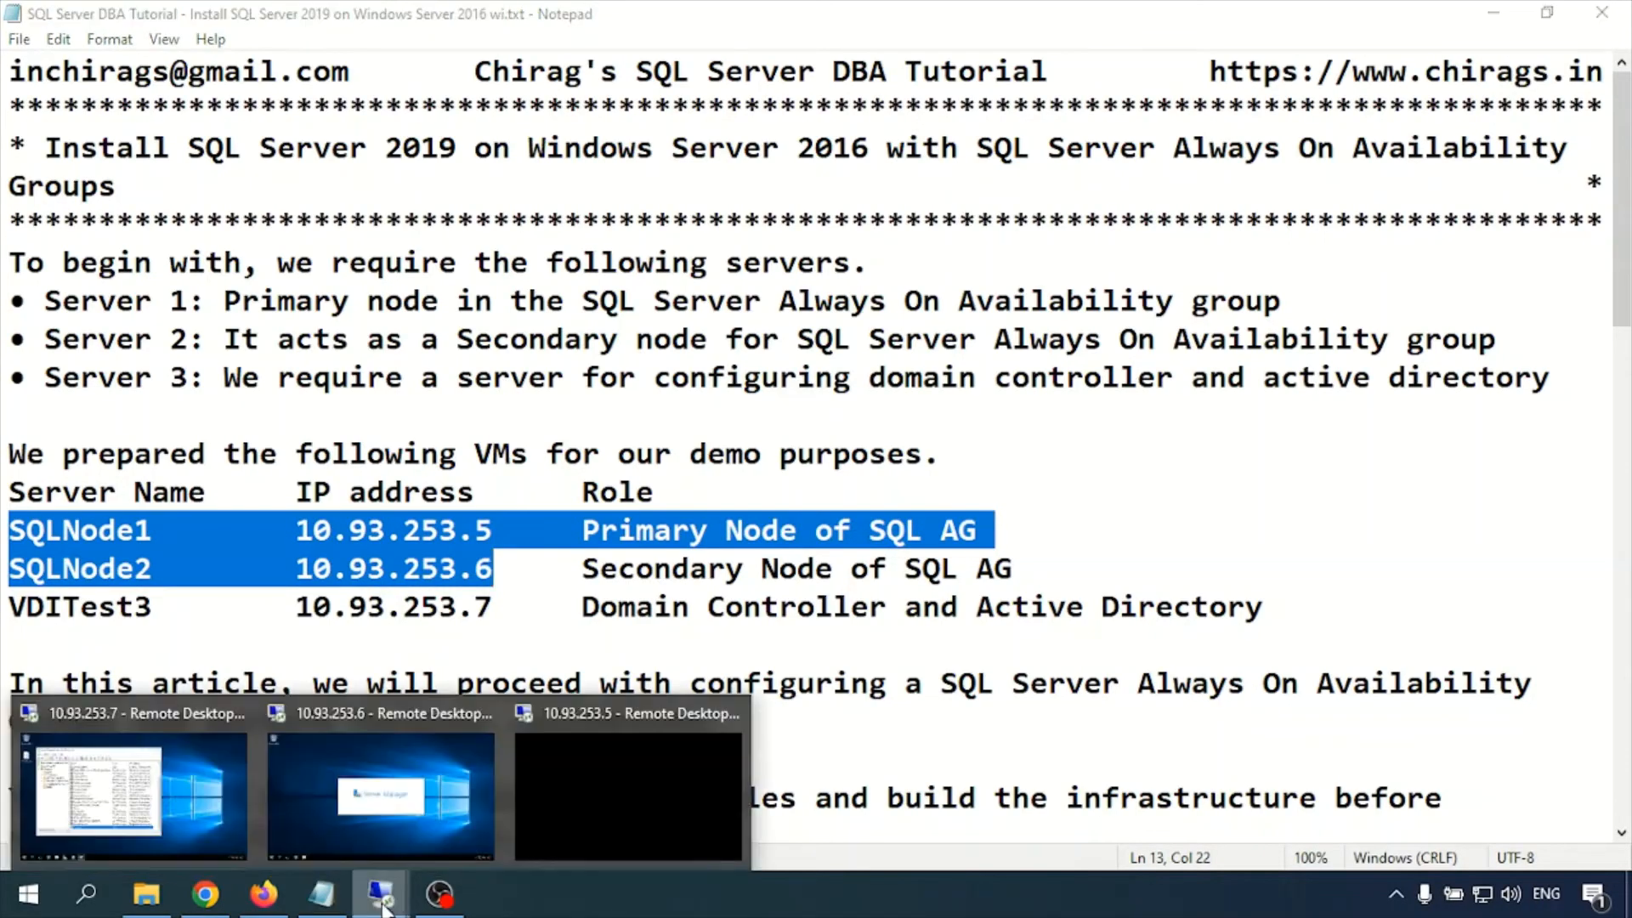
pyautogui.click(400, 803)
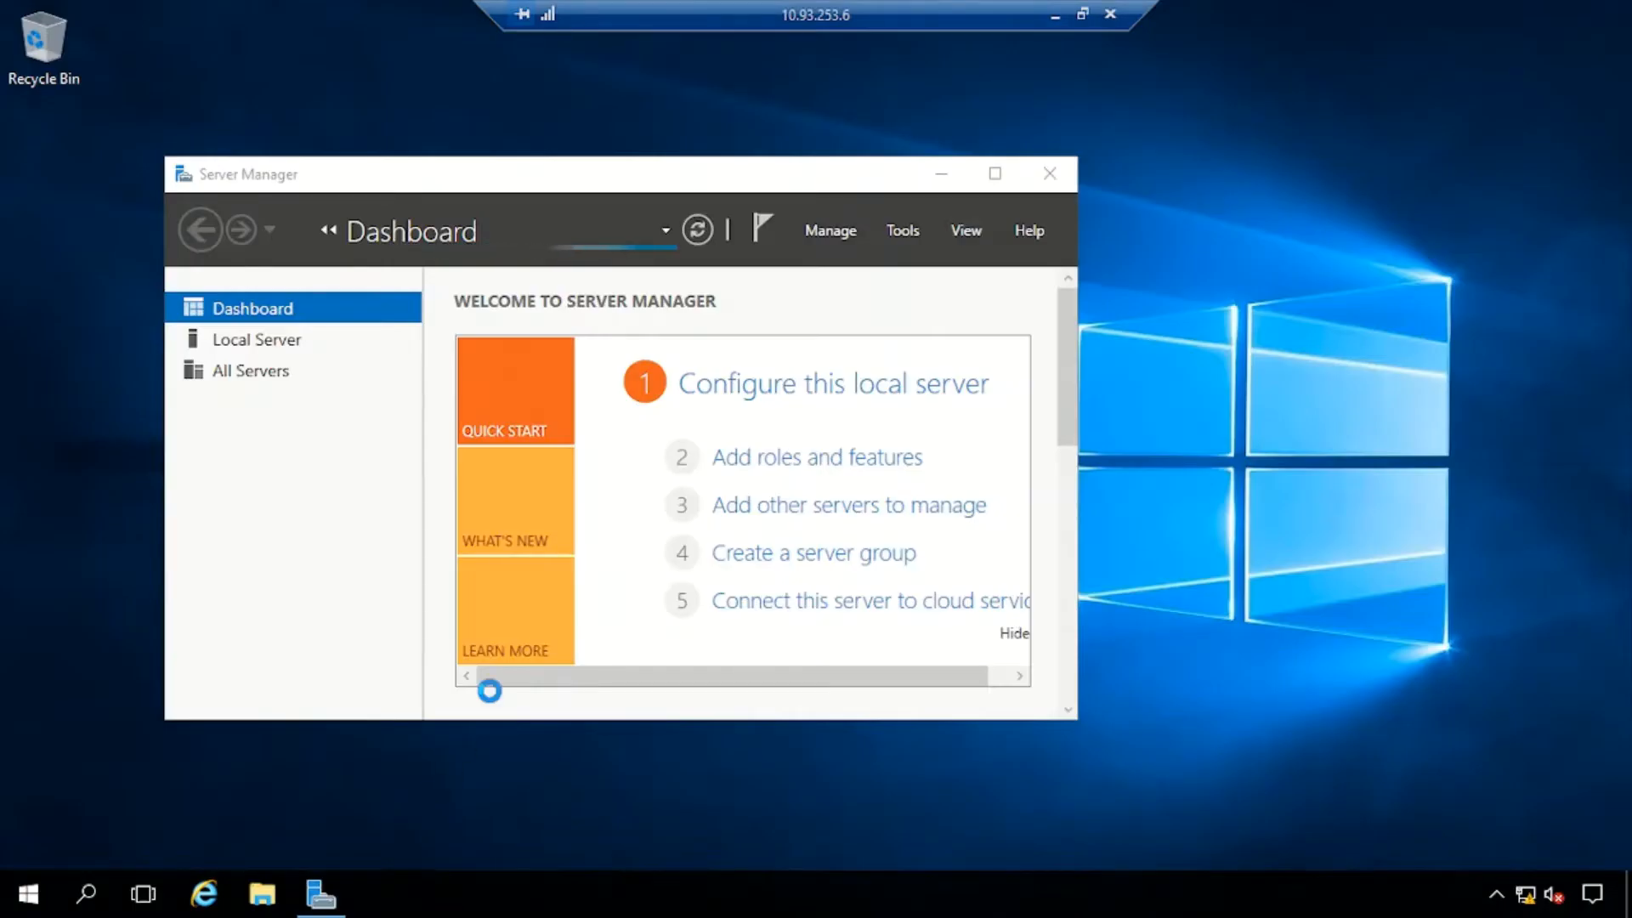
pyautogui.click(994, 173)
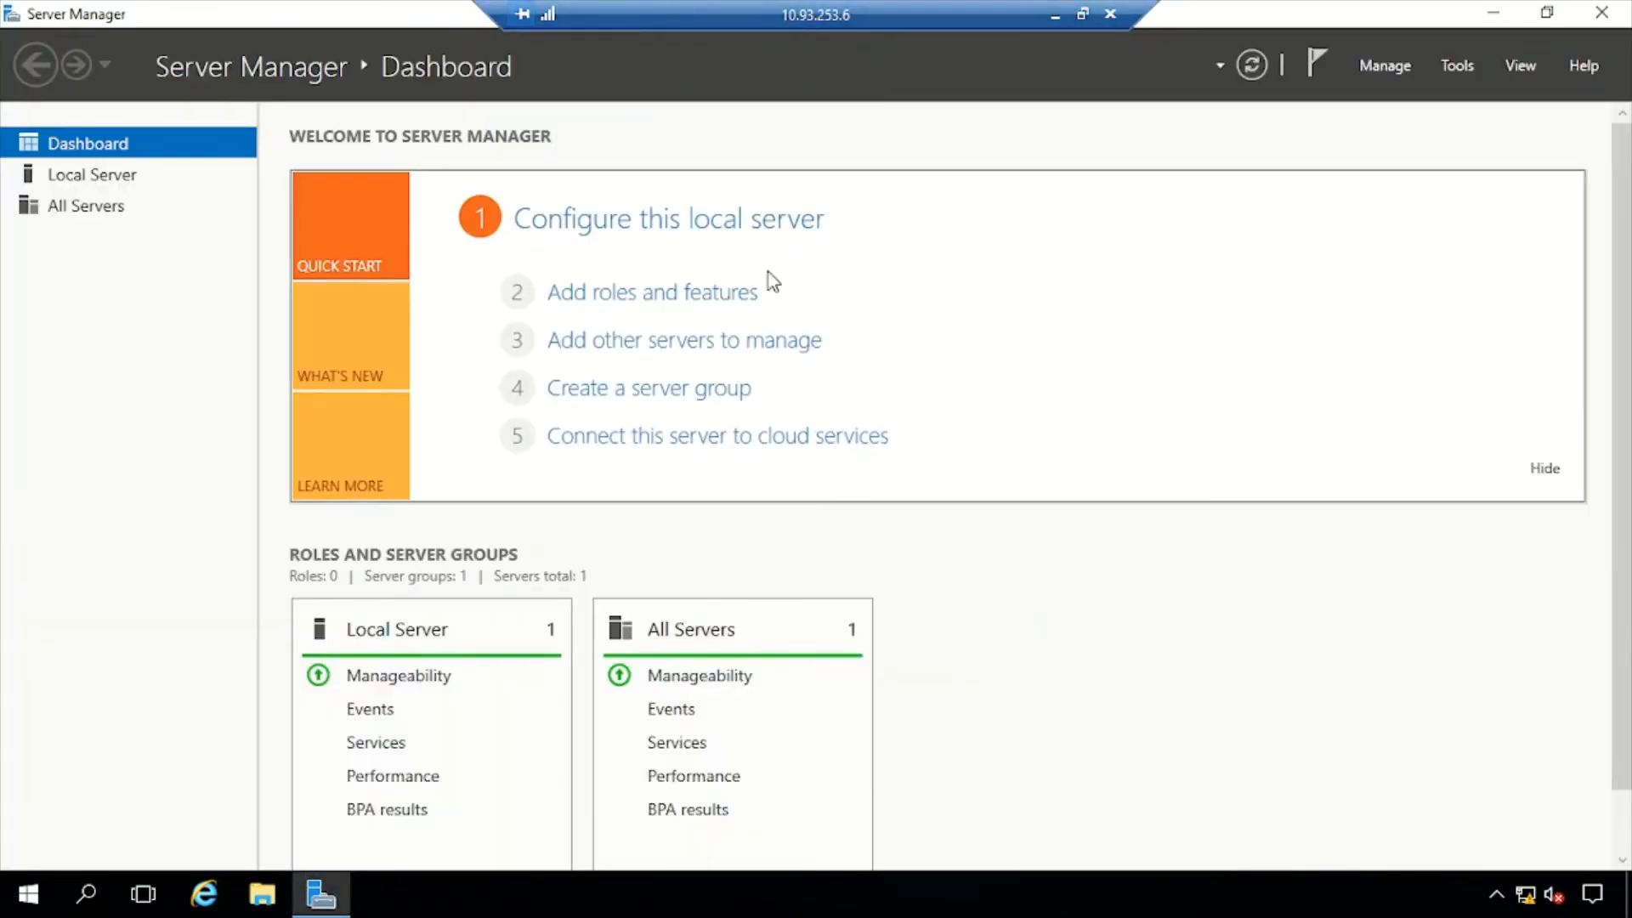
pyautogui.click(1054, 14)
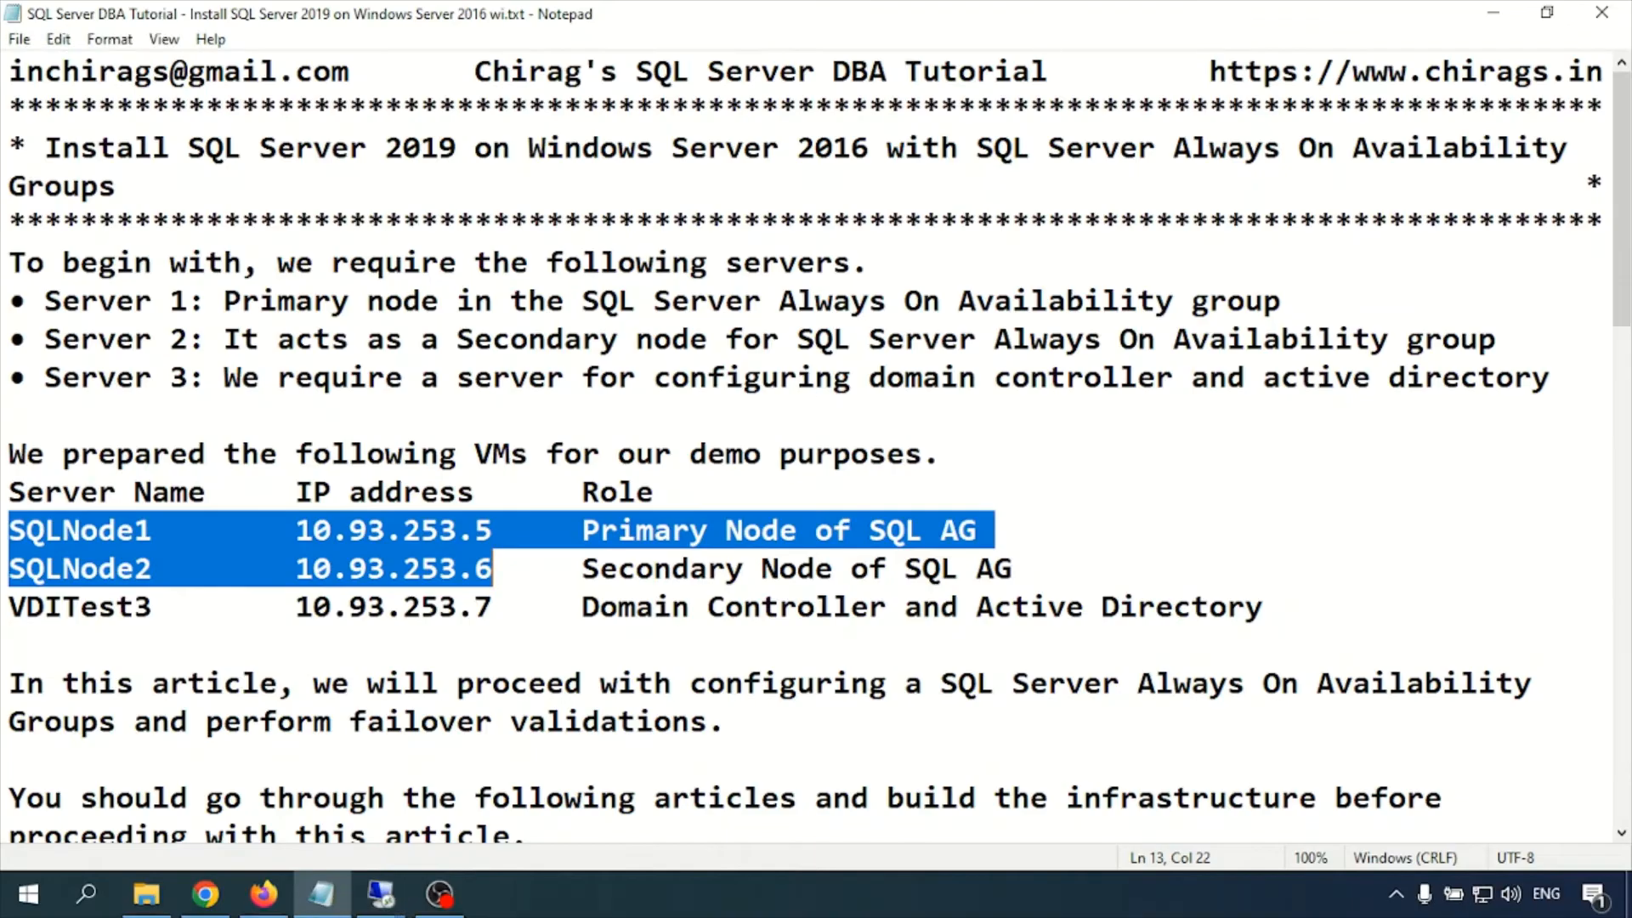
pyautogui.moveTo(380, 893)
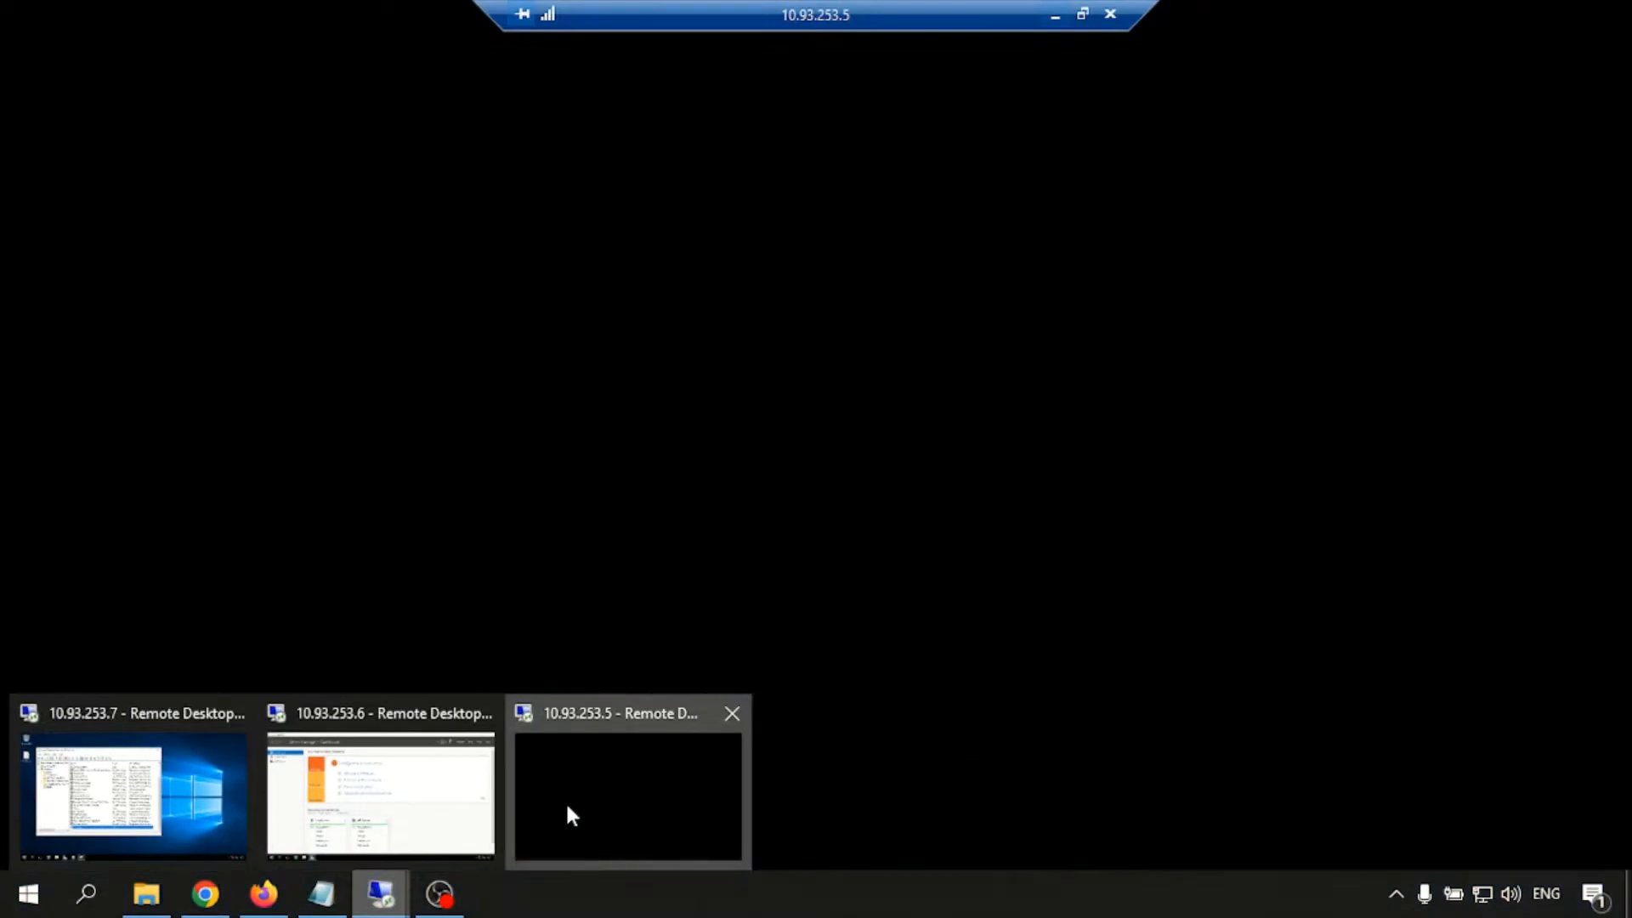
pyautogui.click(565, 803)
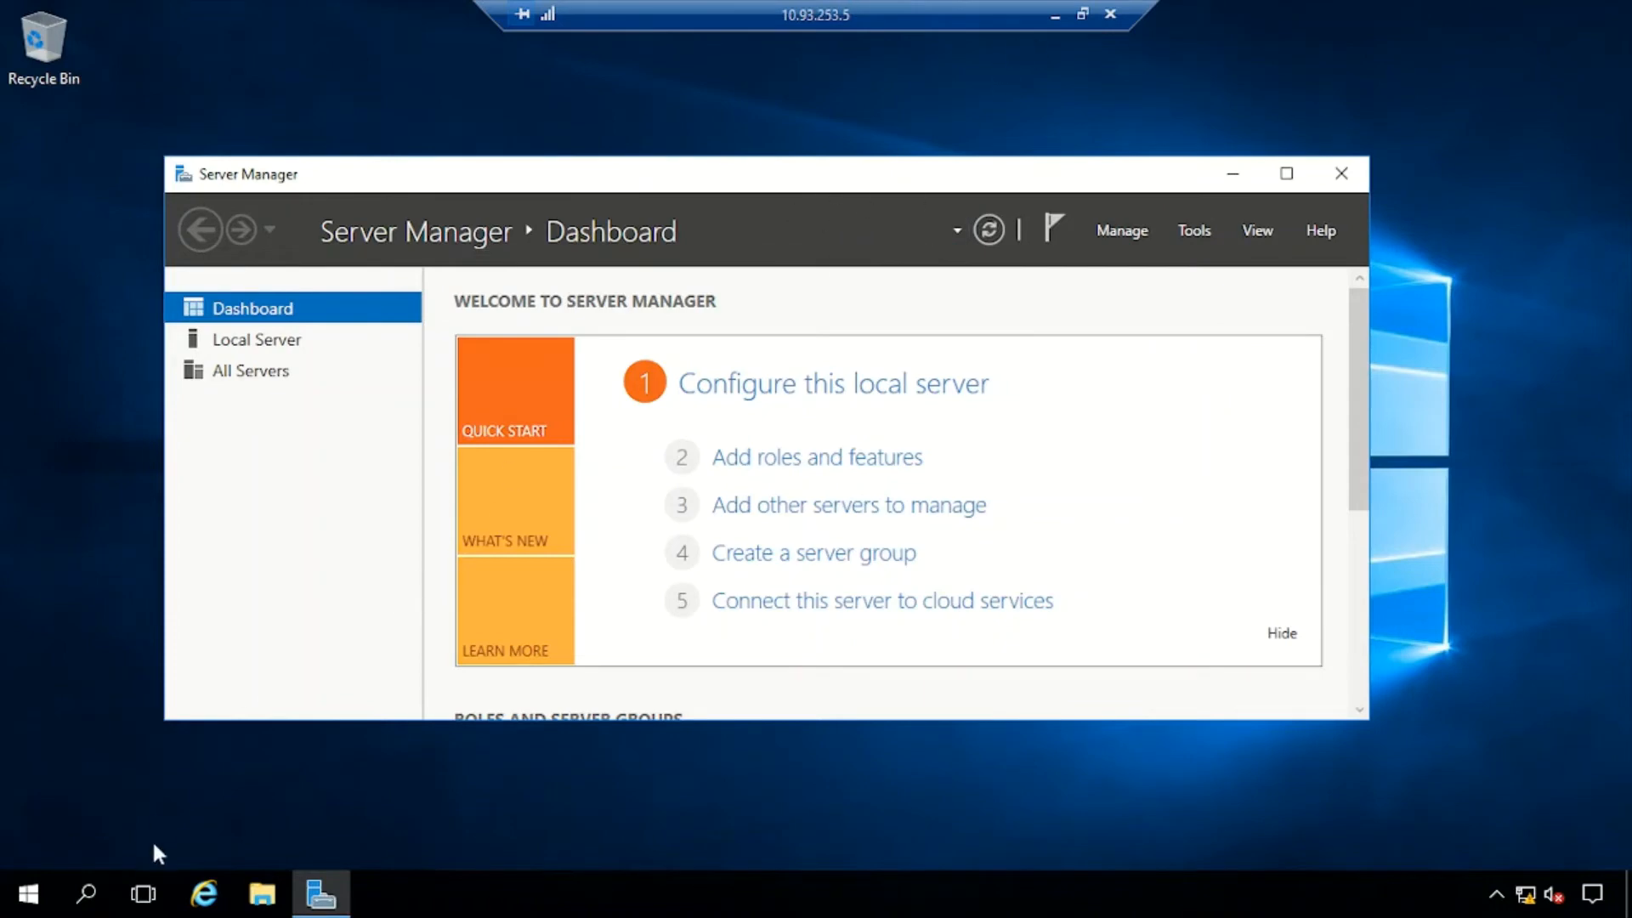
# Launch SQL Server Management Studio from the Microsoft SQL Server Tools 18 Start menu folder.
pyautogui.click(34, 897)
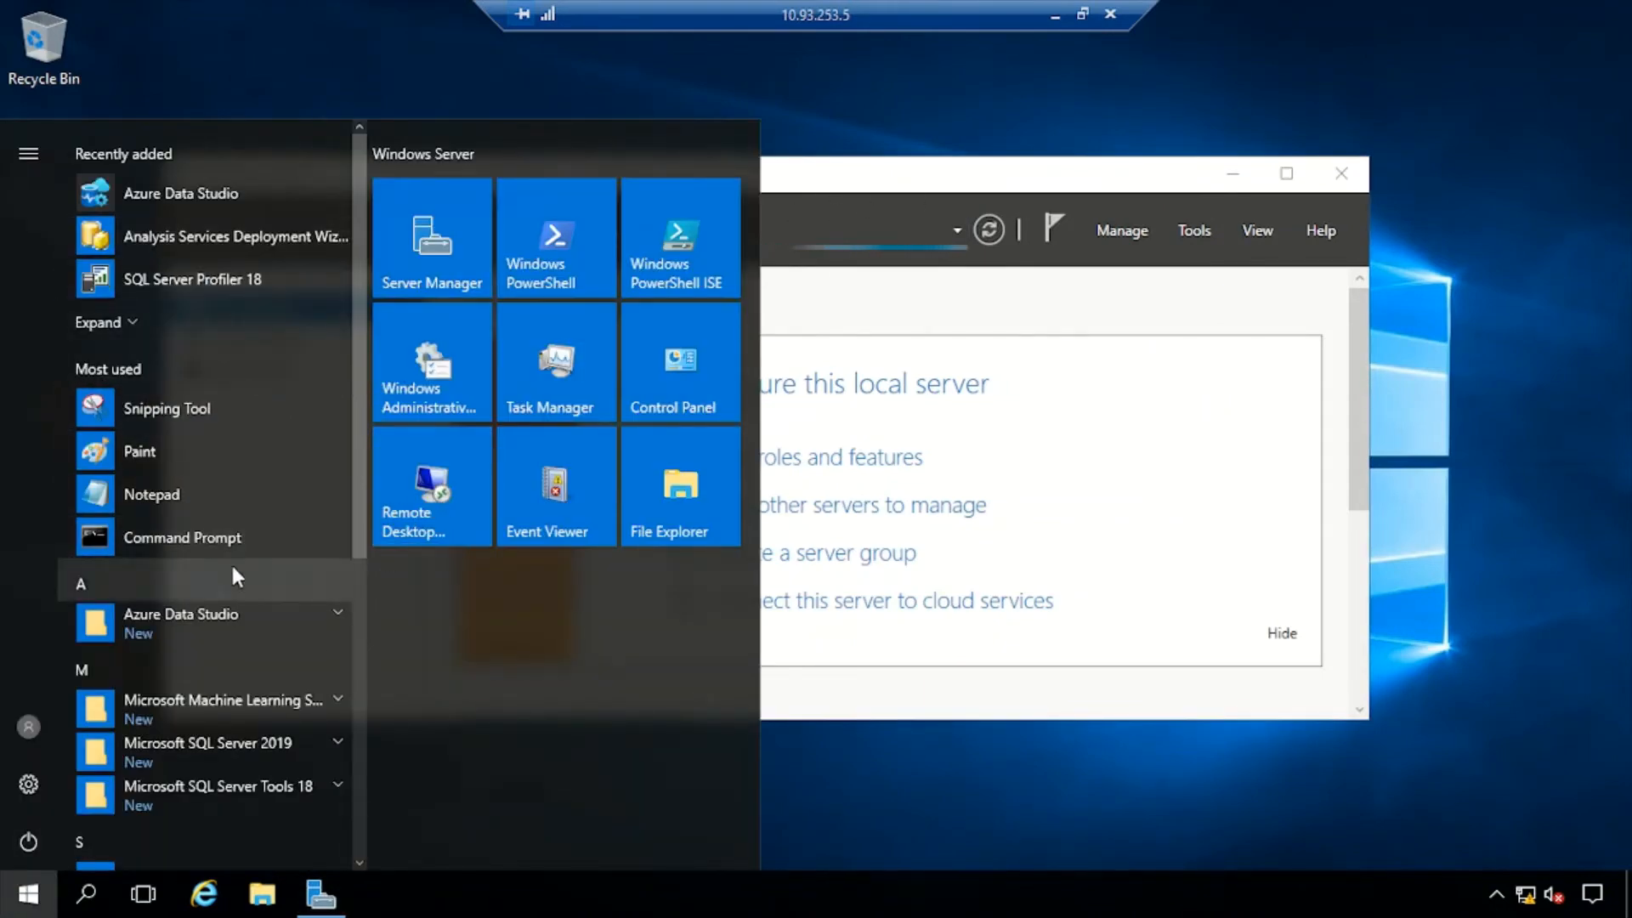
pyautogui.scroll(-5, 230, 570)
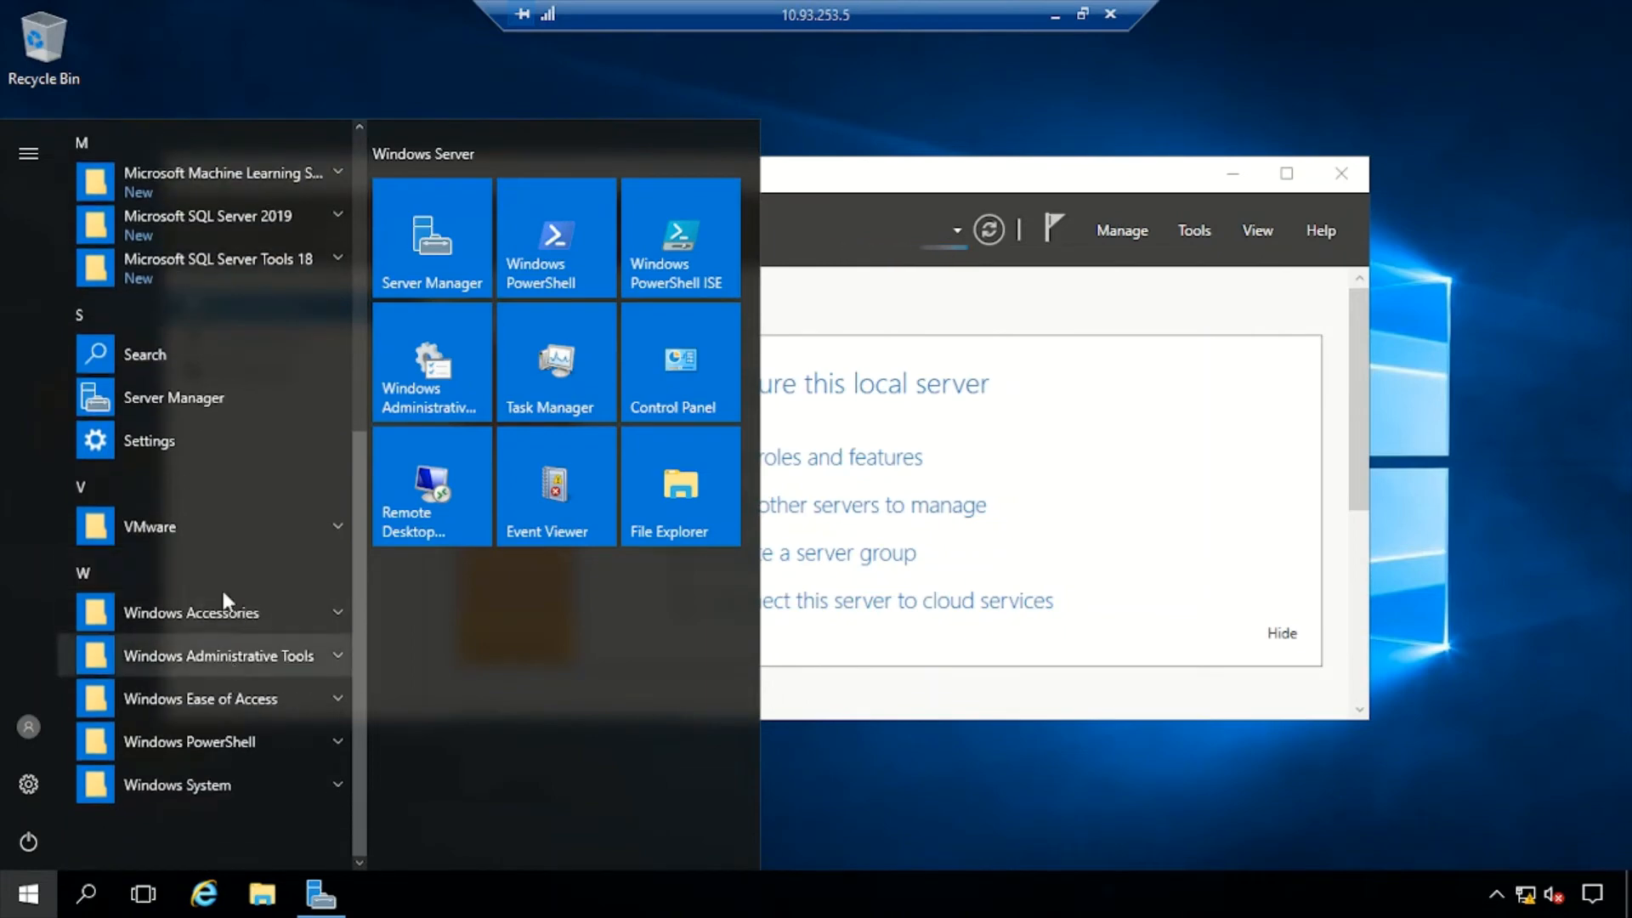
pyautogui.click(232, 262)
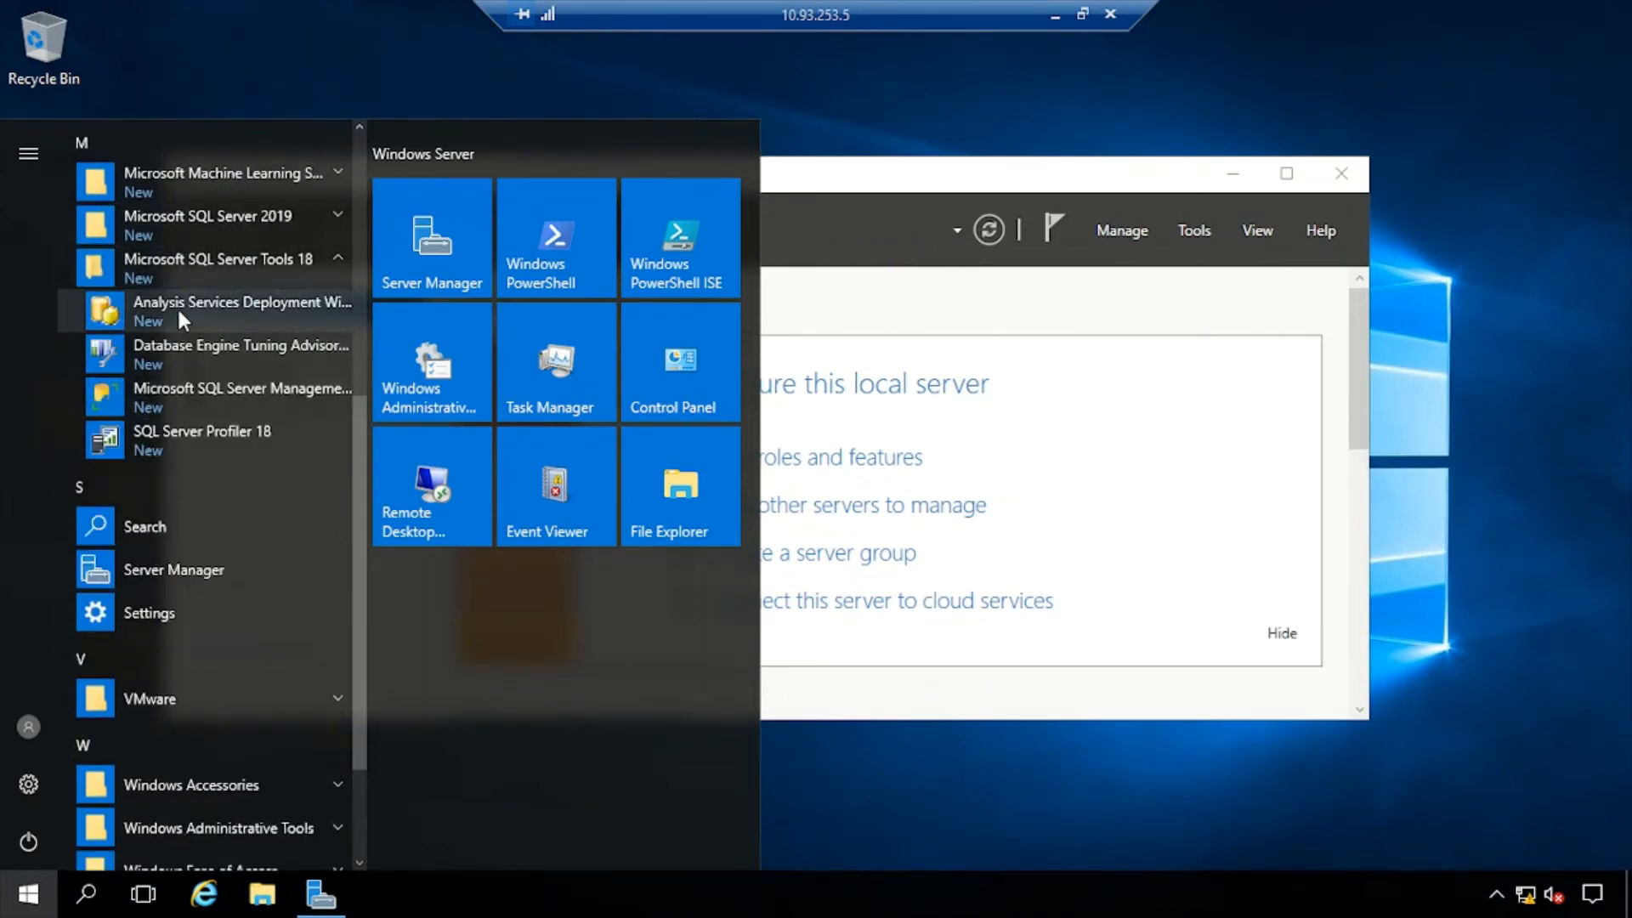
pyautogui.click(202, 393)
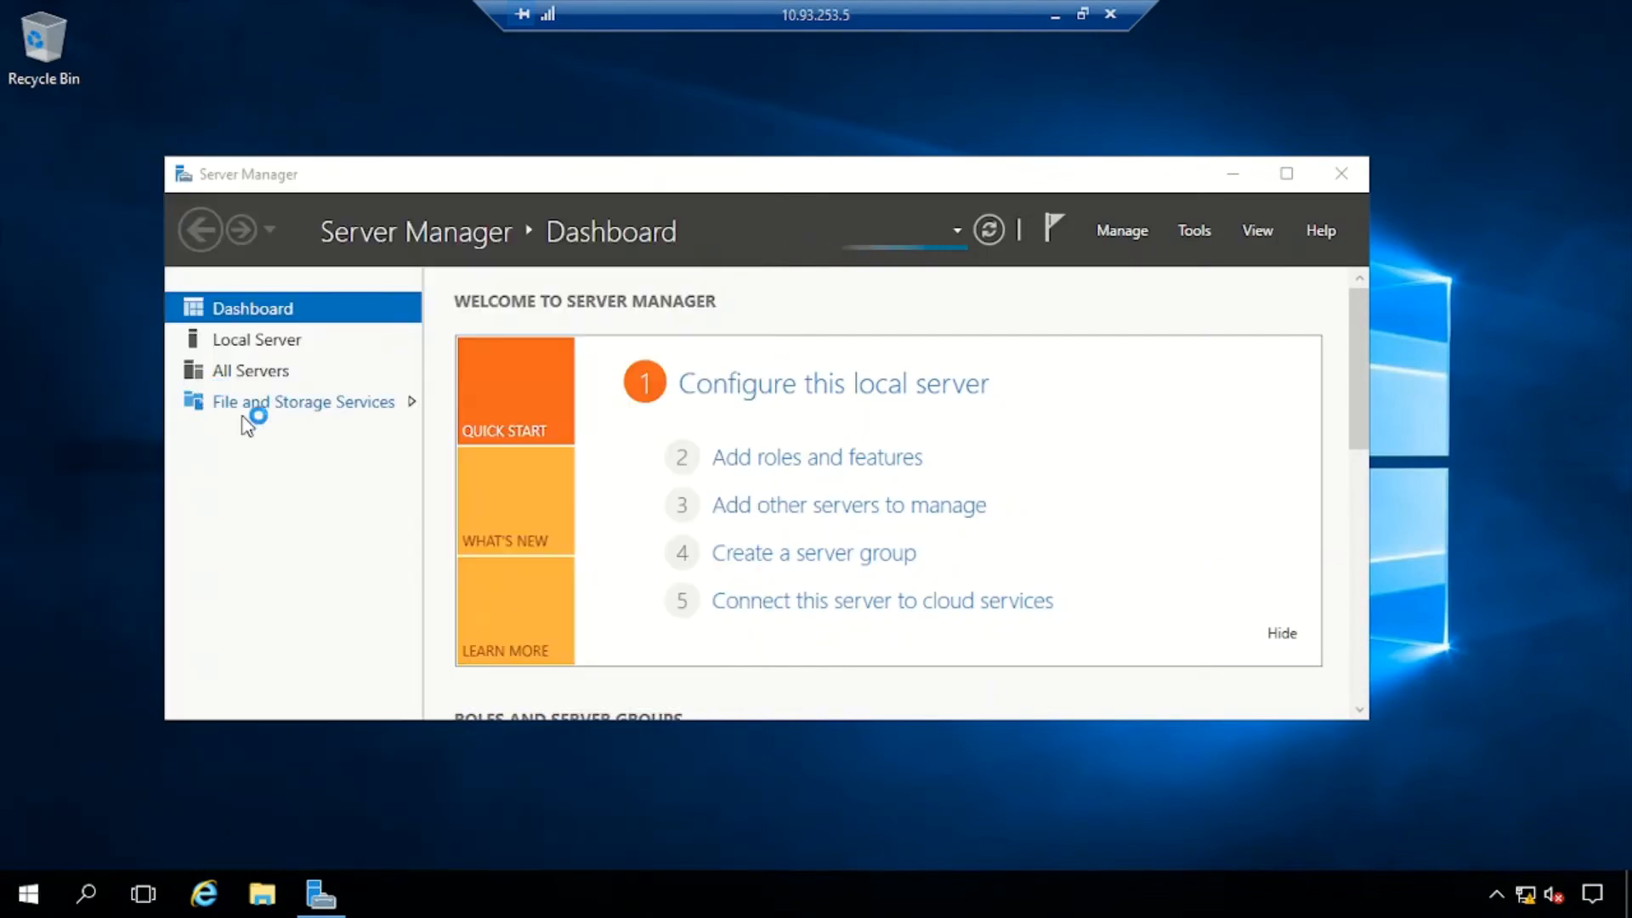
# Check the 10.93.253.6 session, then return the 10.93.253.5 session to full screen.
pyautogui.click(1054, 17)
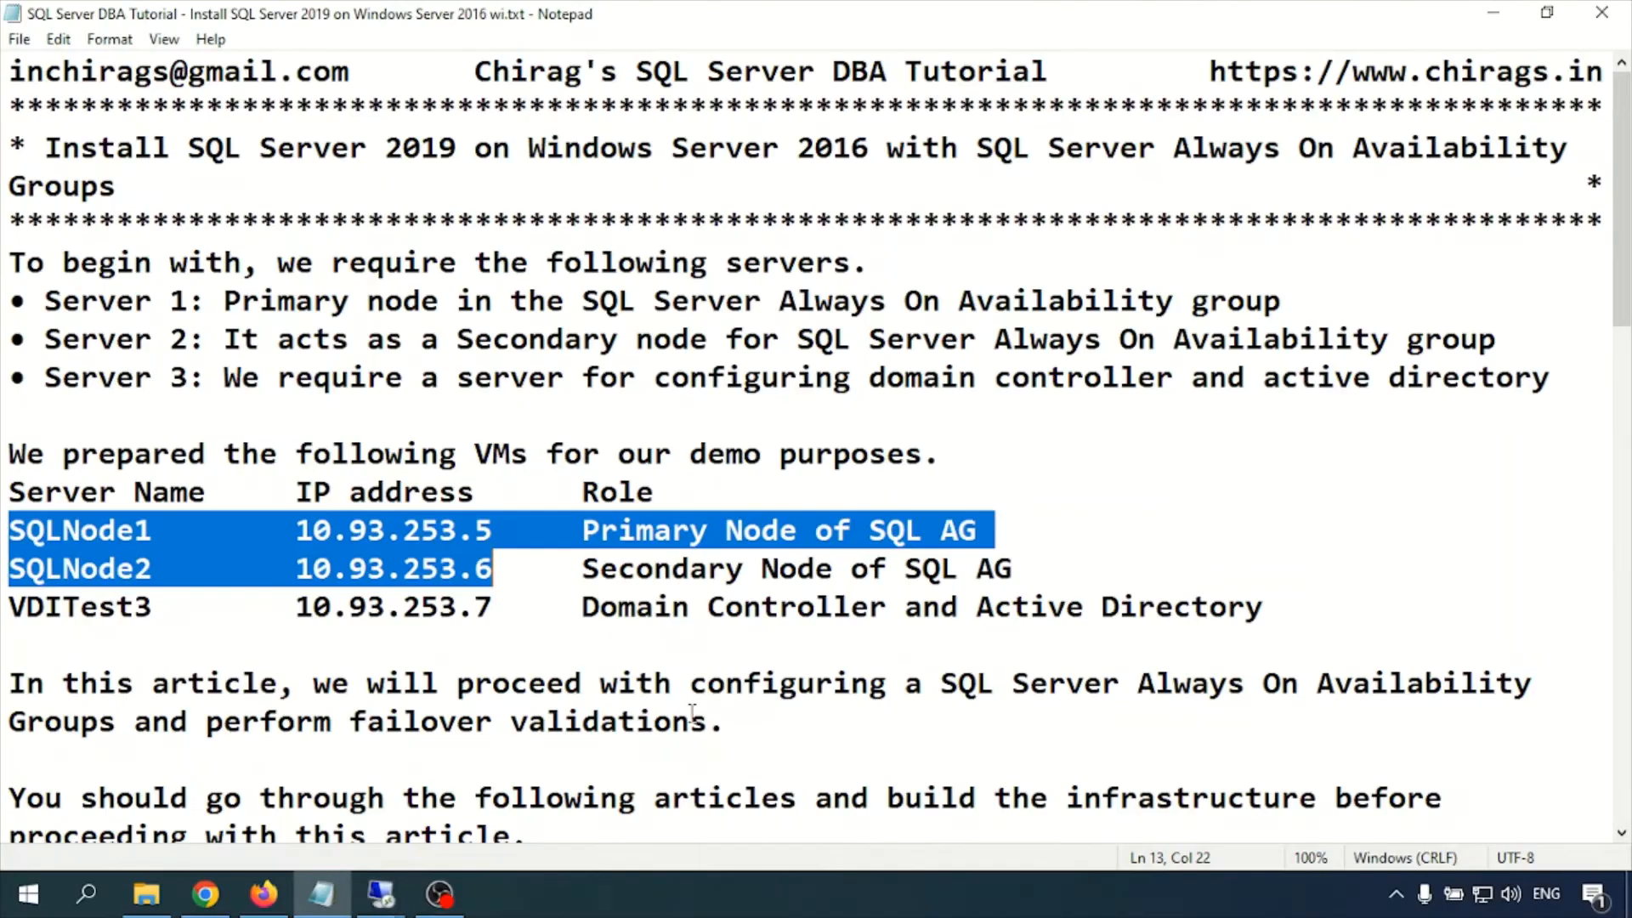
pyautogui.moveTo(381, 893)
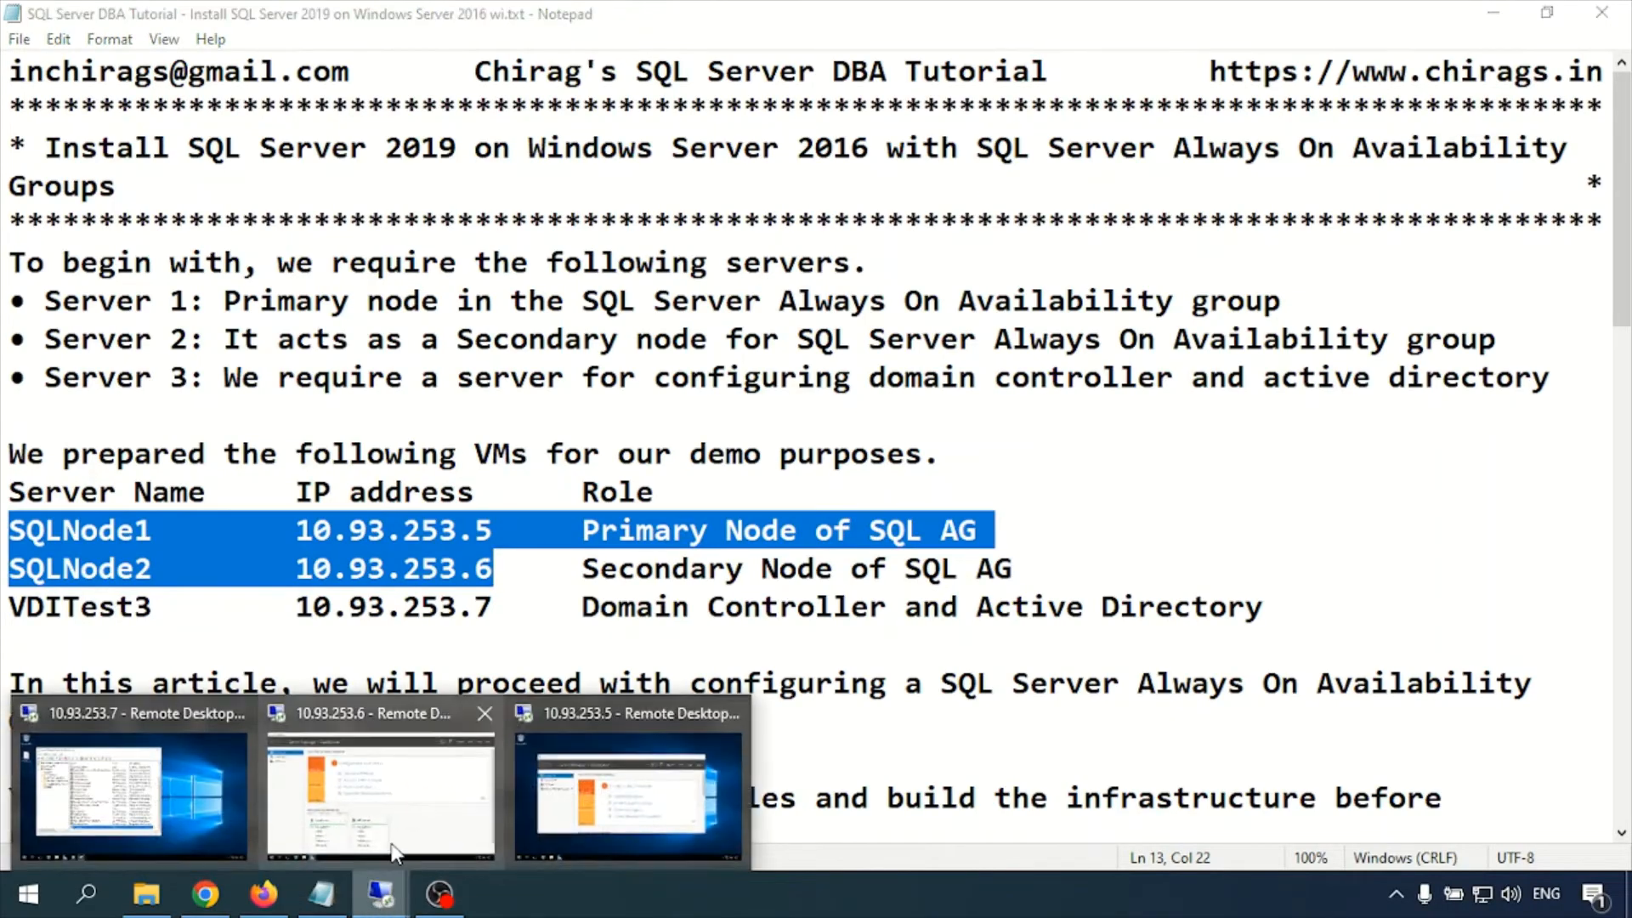
pyautogui.click(431, 823)
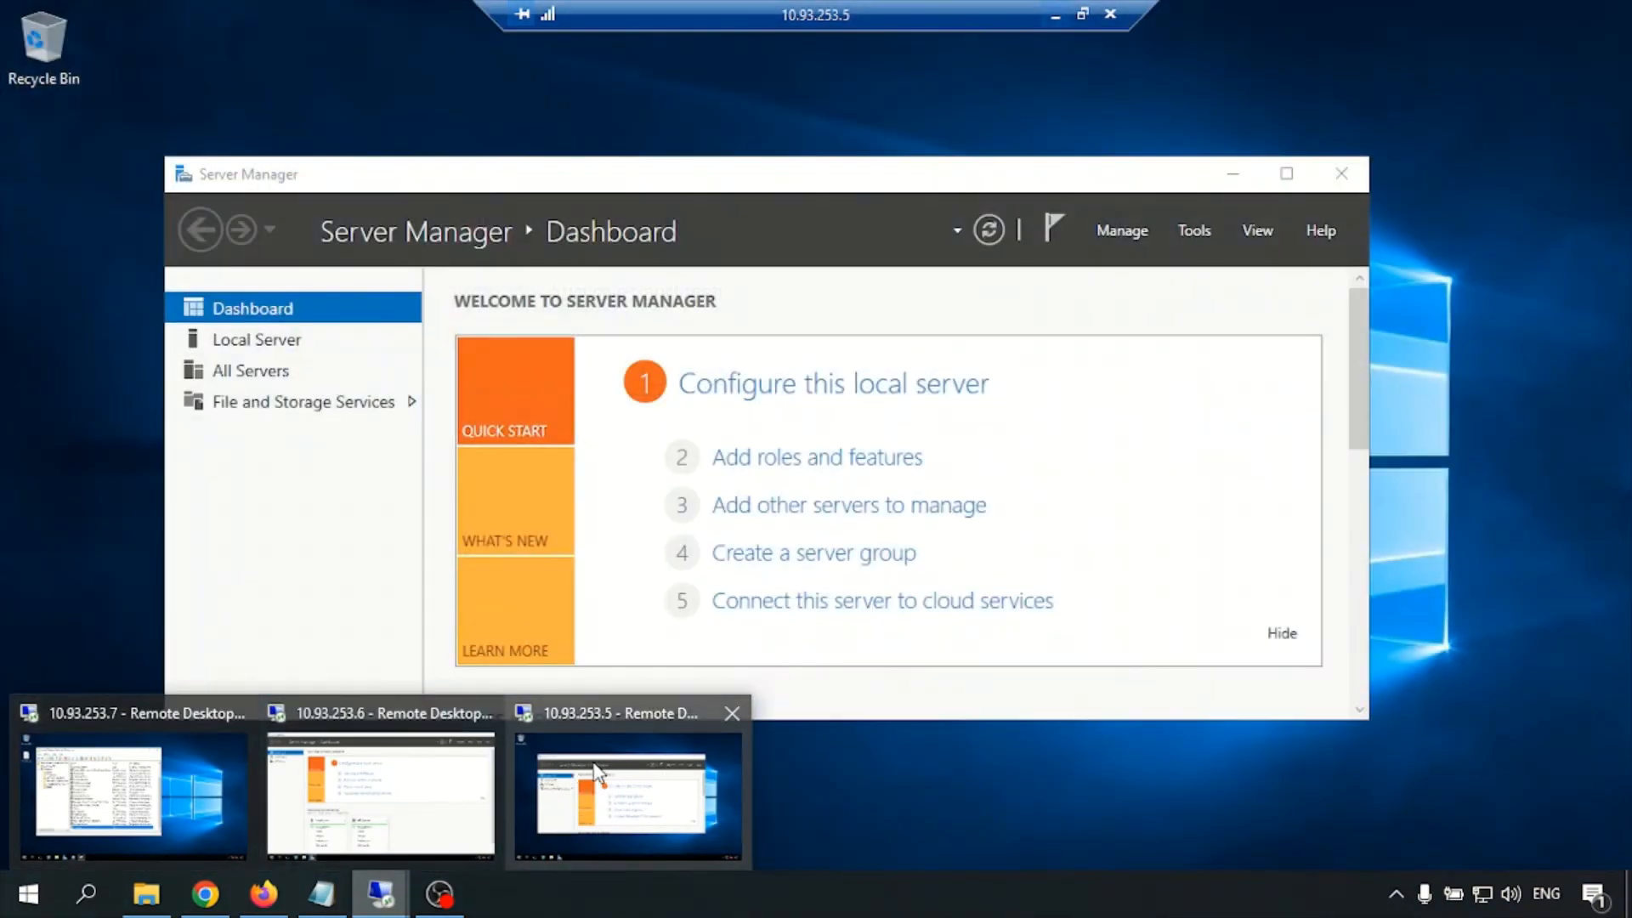
pyautogui.click(597, 774)
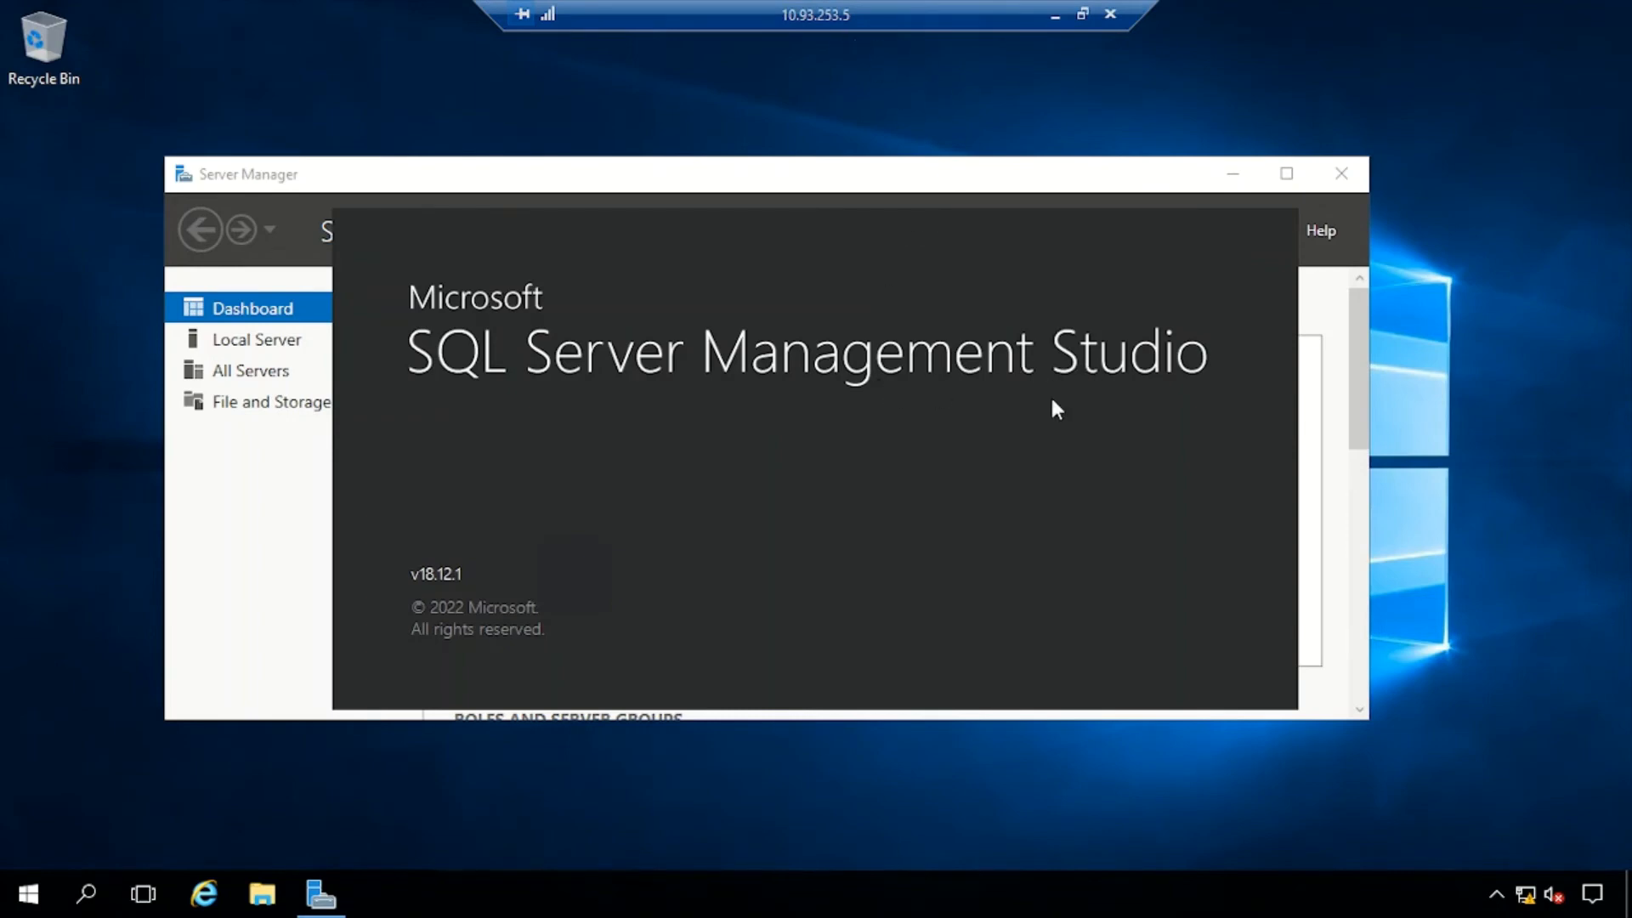
# Connect to SQLNODE1\INST1 using SQL Server Authentication with login sa and its password.
pyautogui.click(1231, 180)
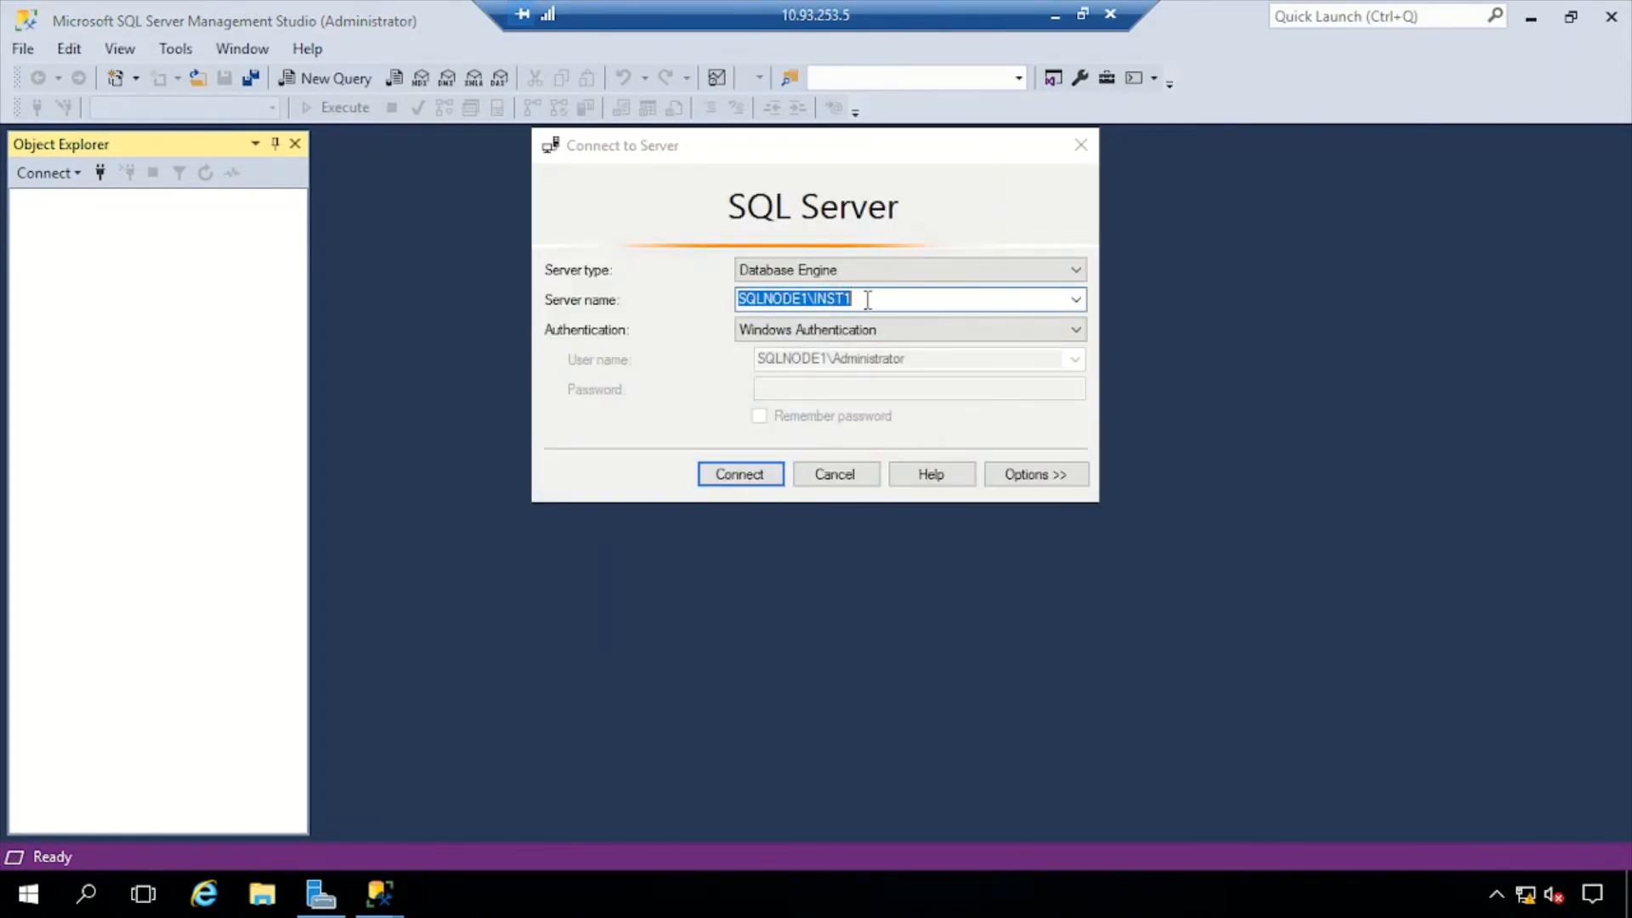
pyautogui.click(800, 333)
pyautogui.click(794, 364)
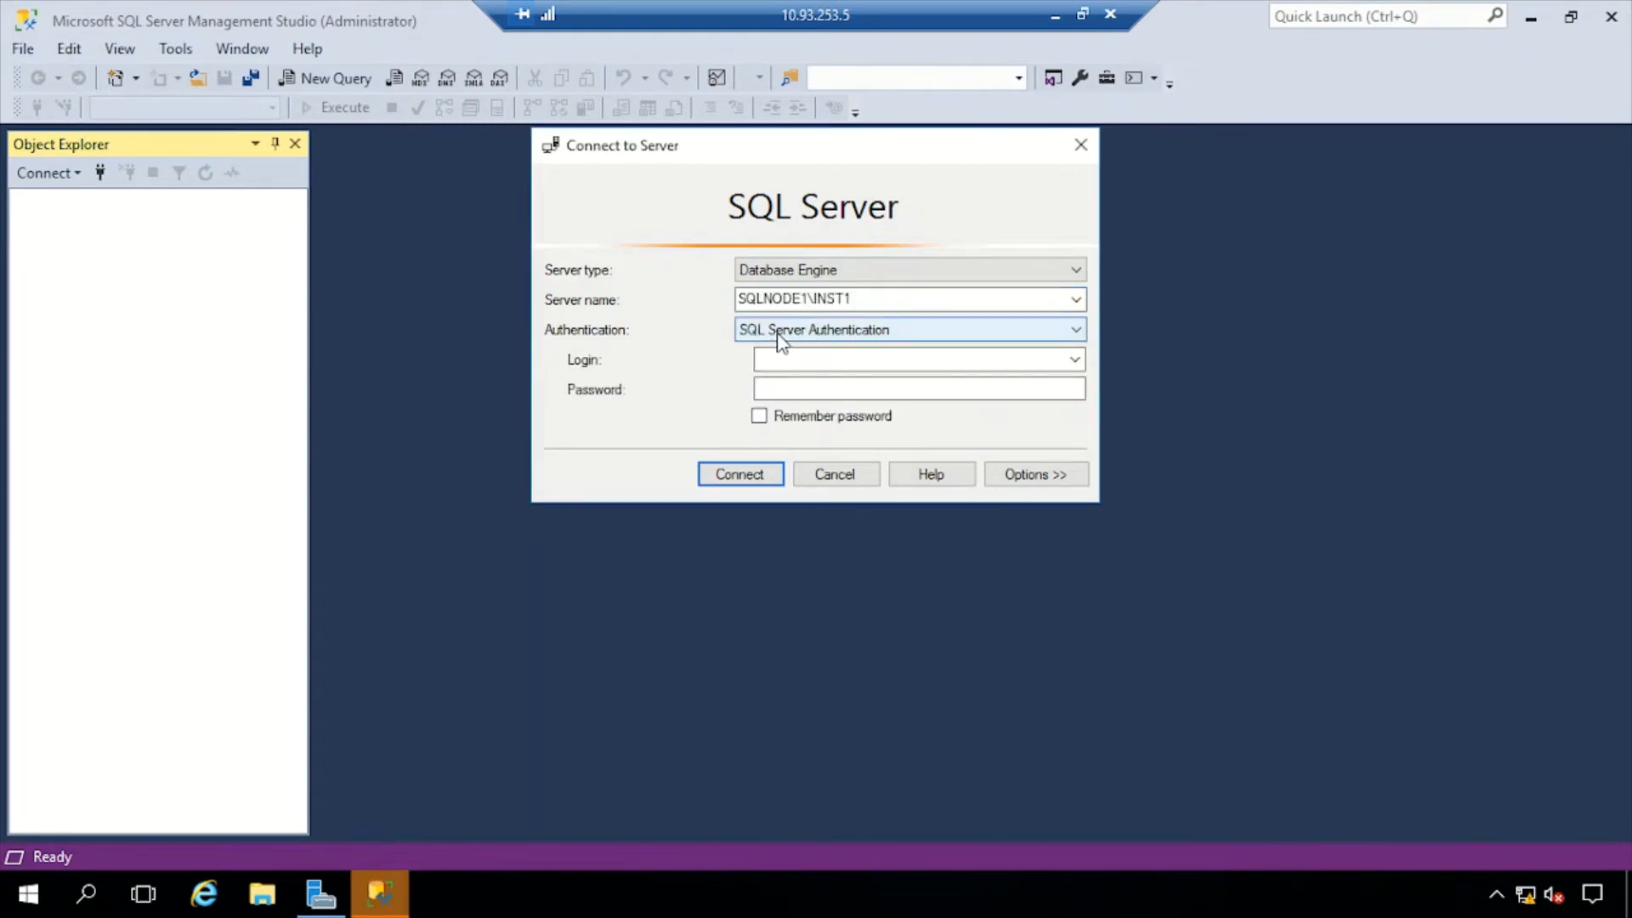
pyautogui.click(848, 356)
pyautogui.press('Tab')
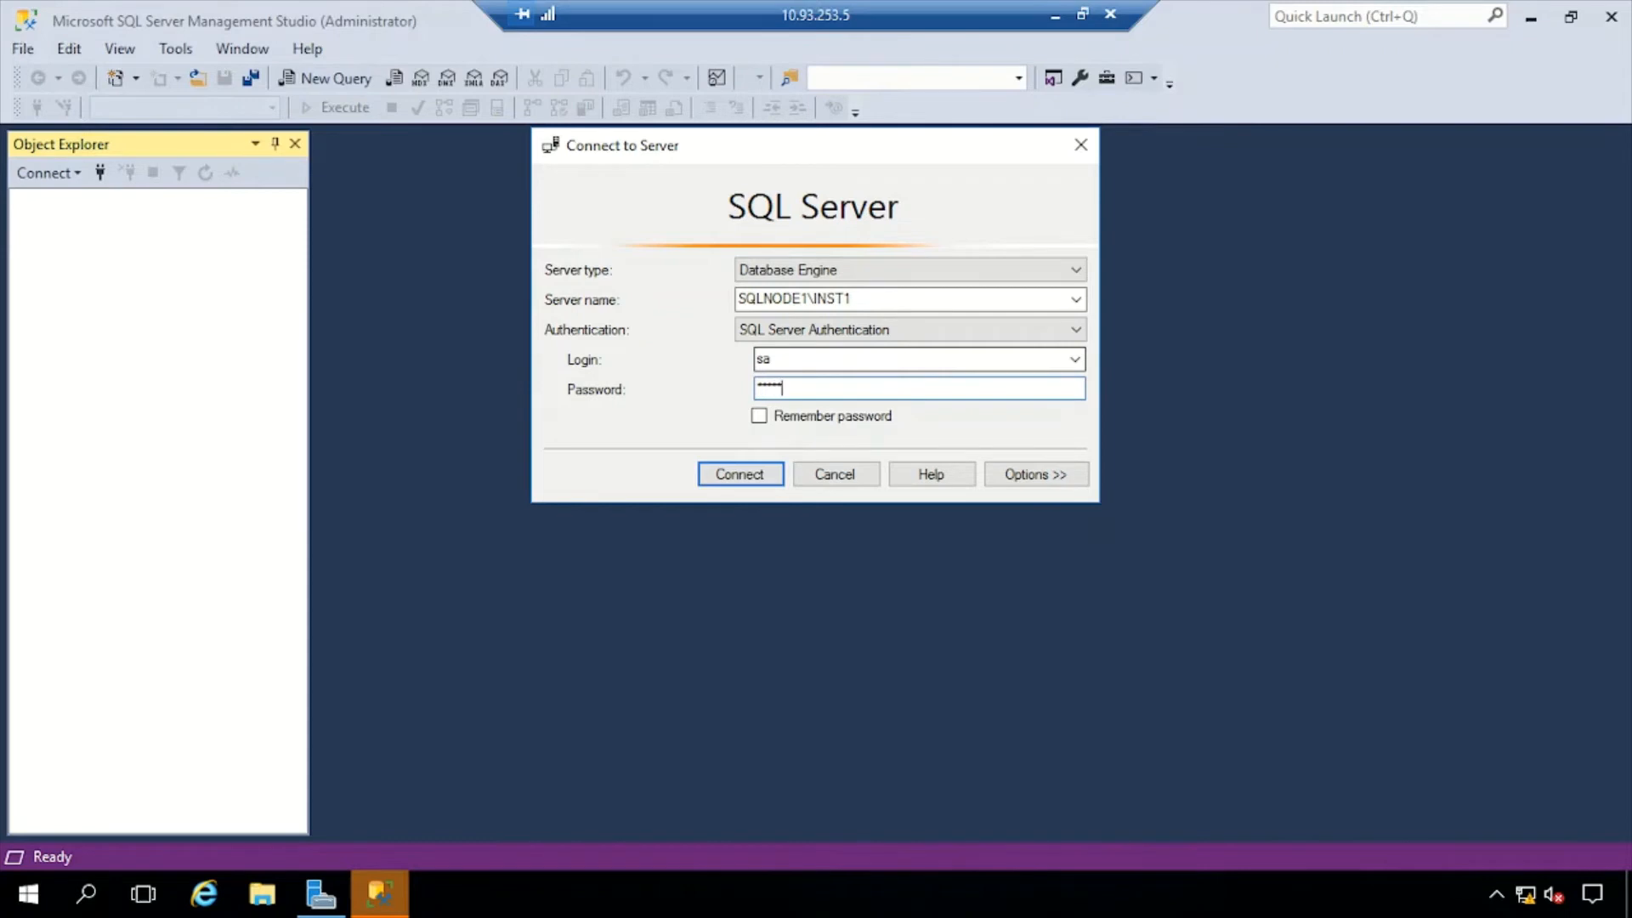
pyautogui.press('Return')
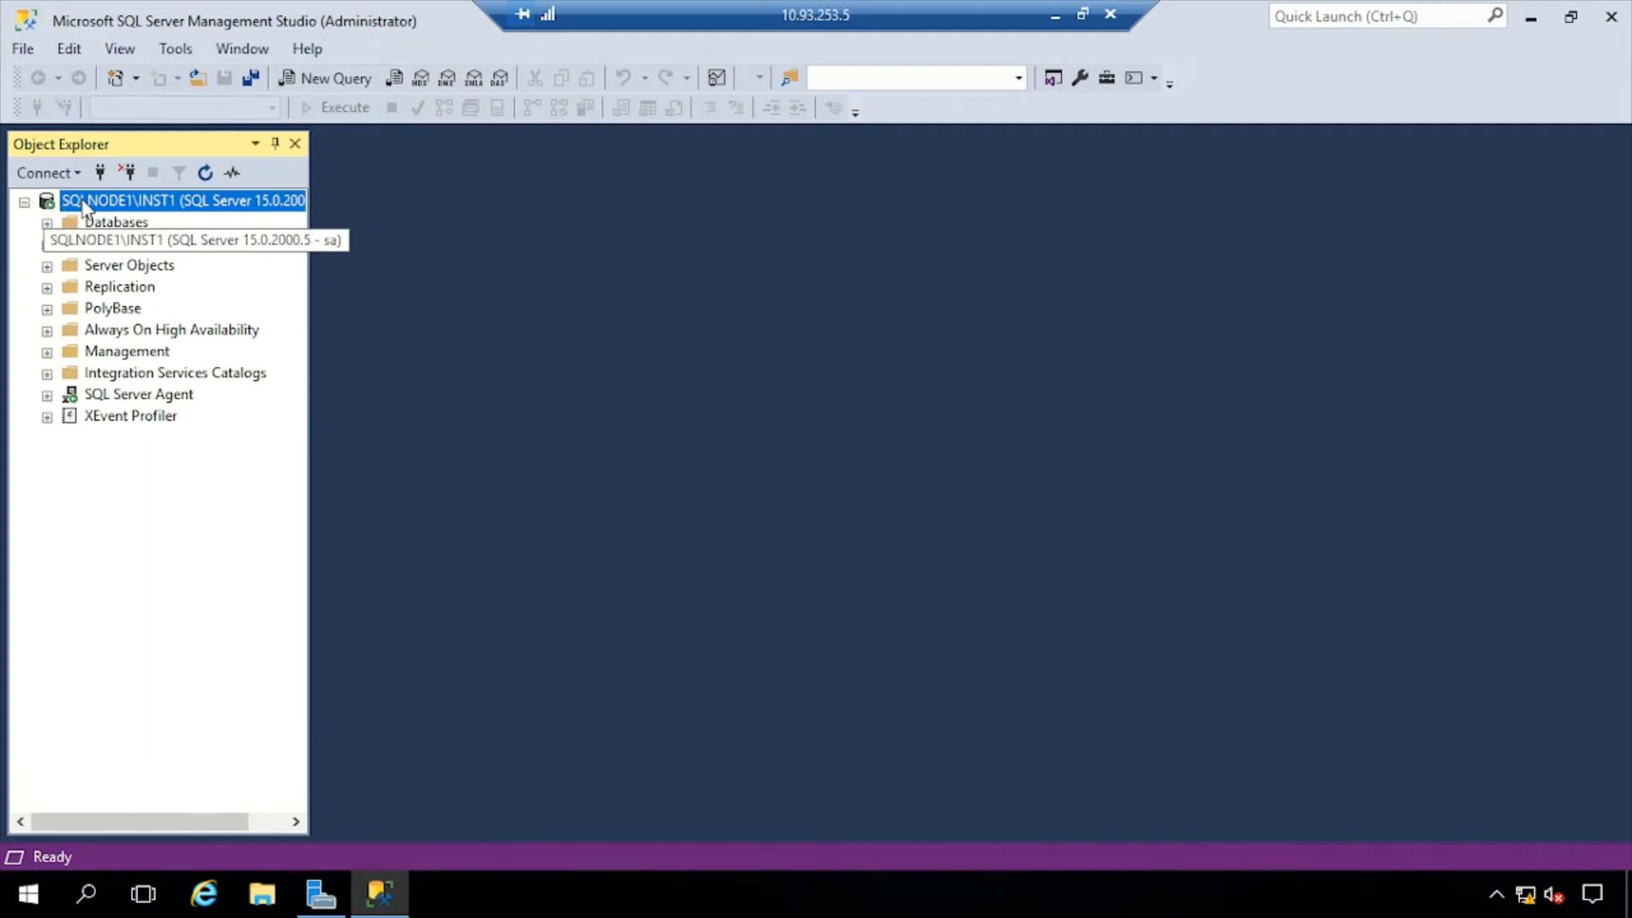
# Start a new Database Engine connection and browse for SQL Server instances on the network.
pyautogui.click(49, 174)
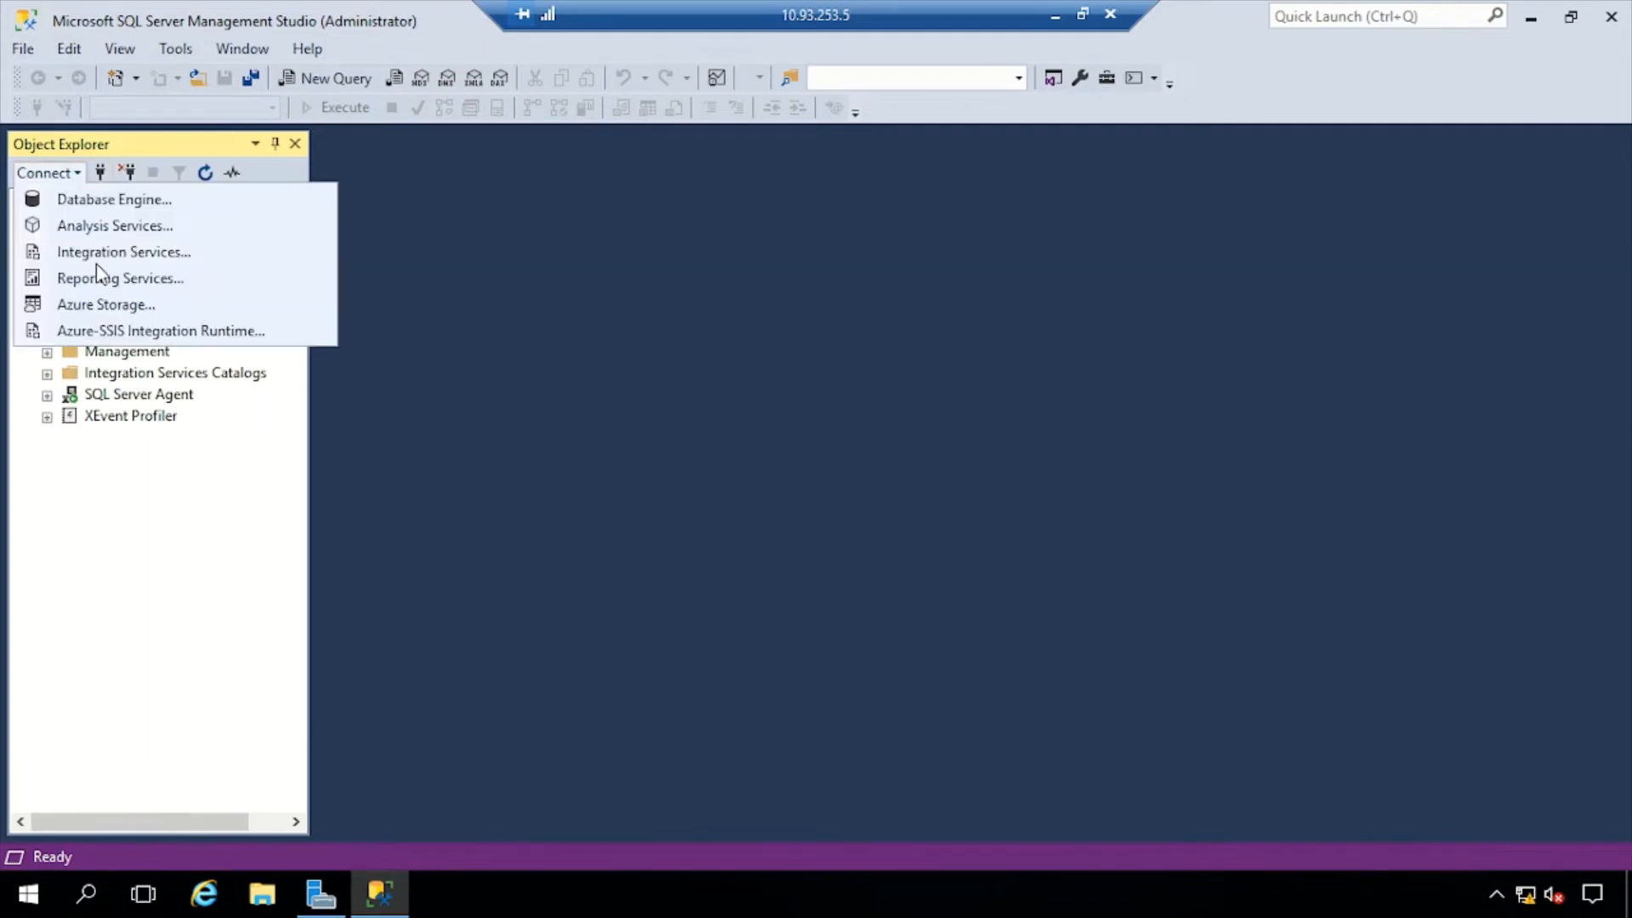
pyautogui.click(107, 199)
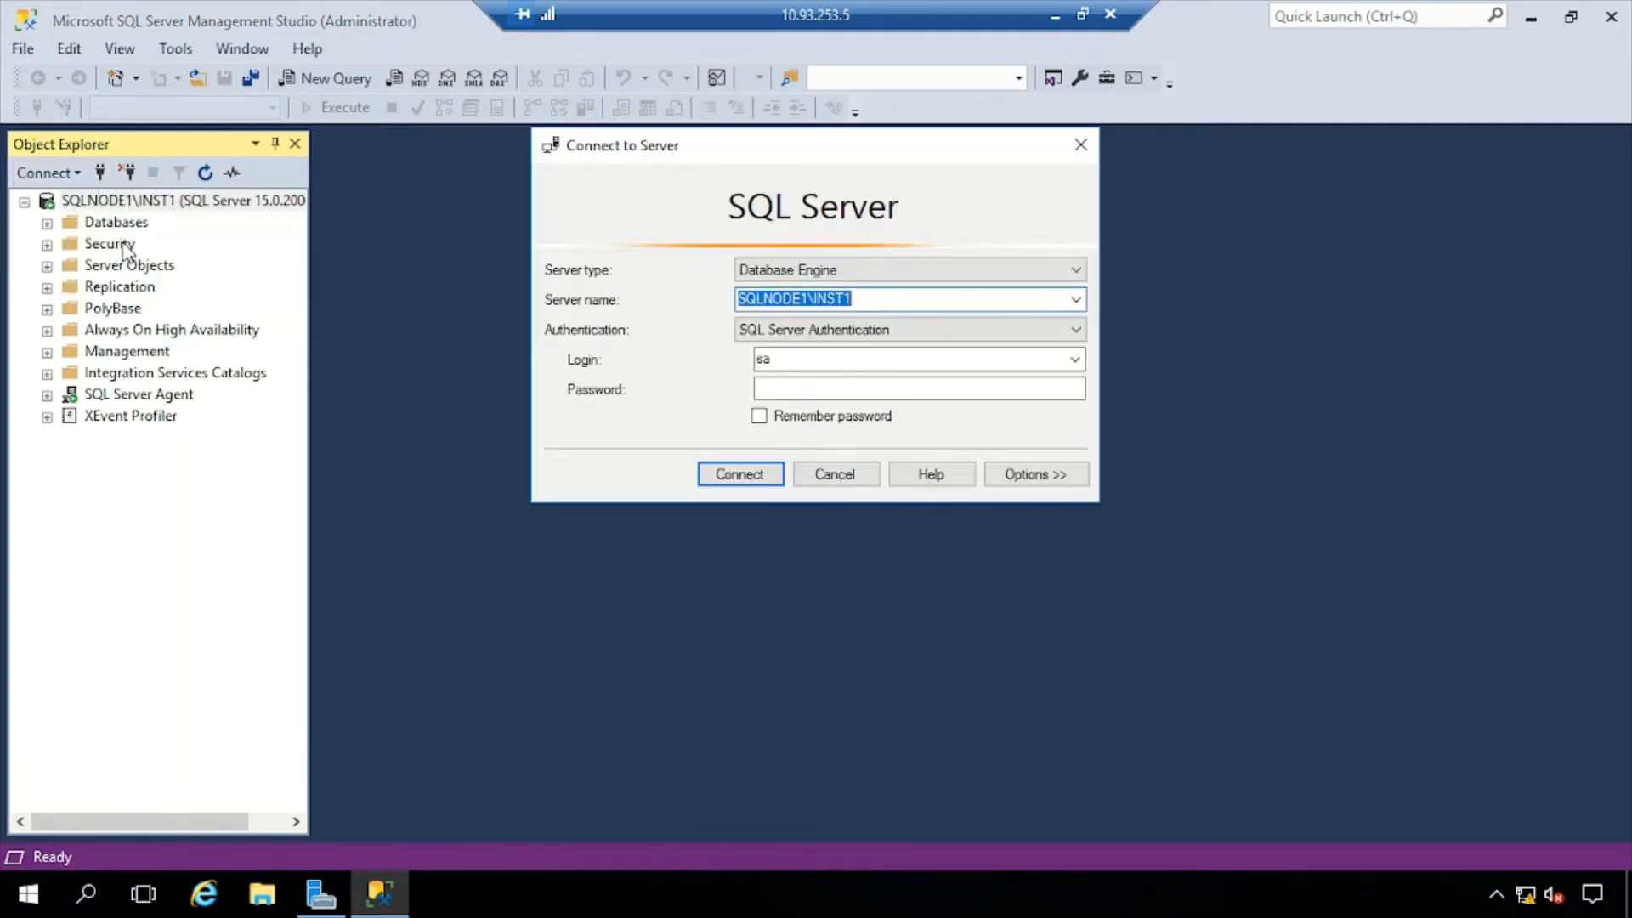
pyautogui.click(1076, 299)
pyautogui.click(794, 352)
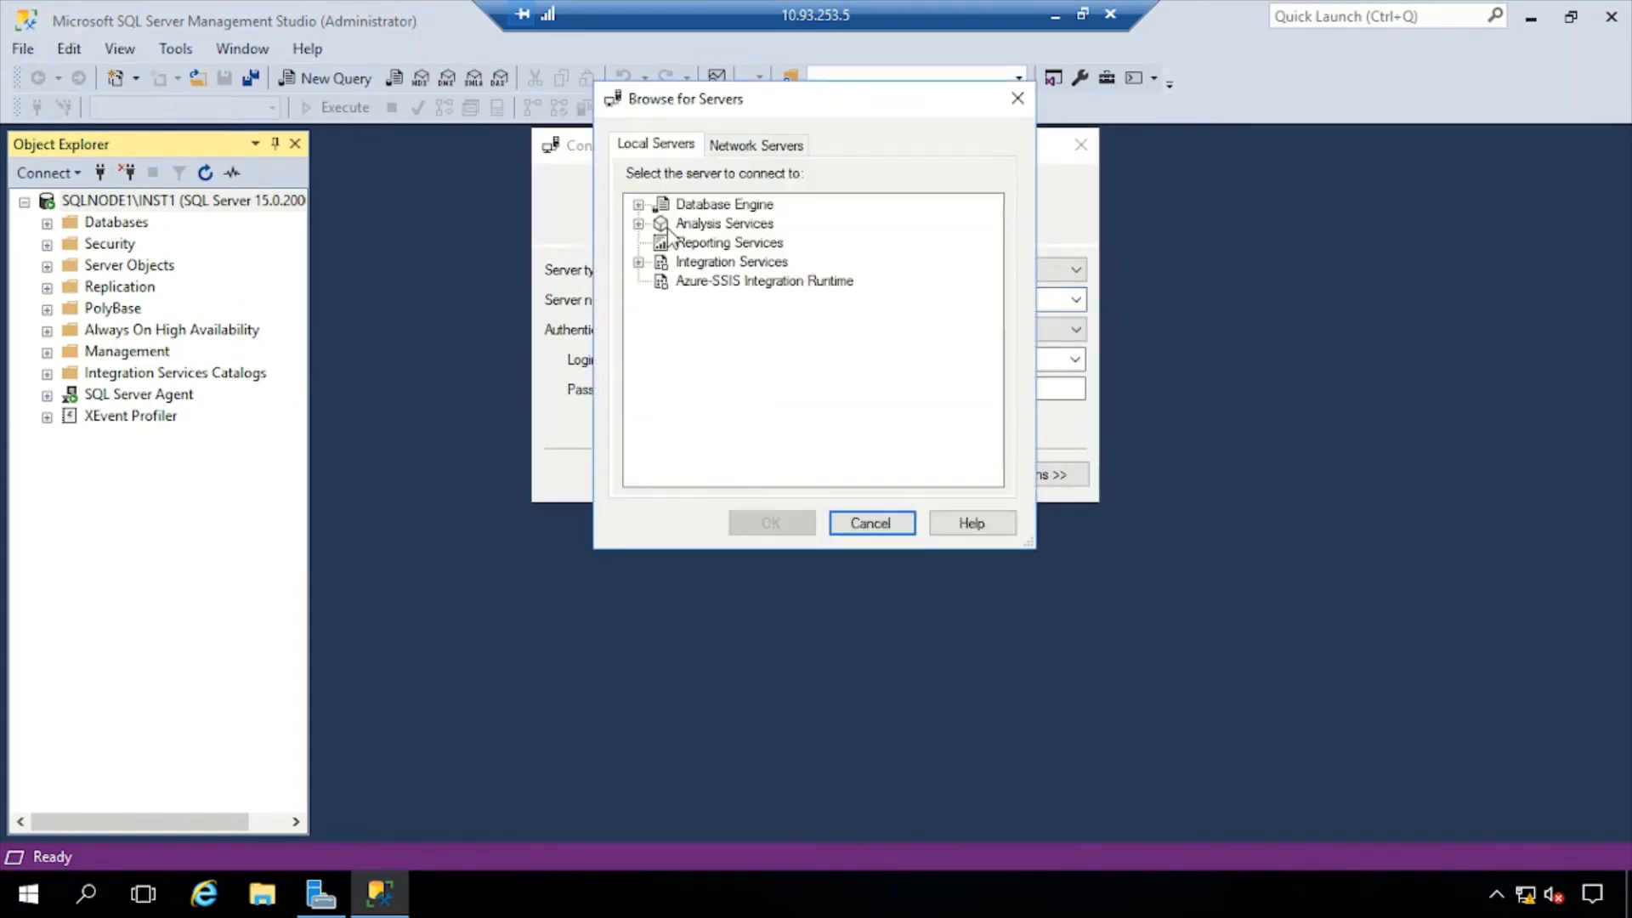
pyautogui.click(749, 148)
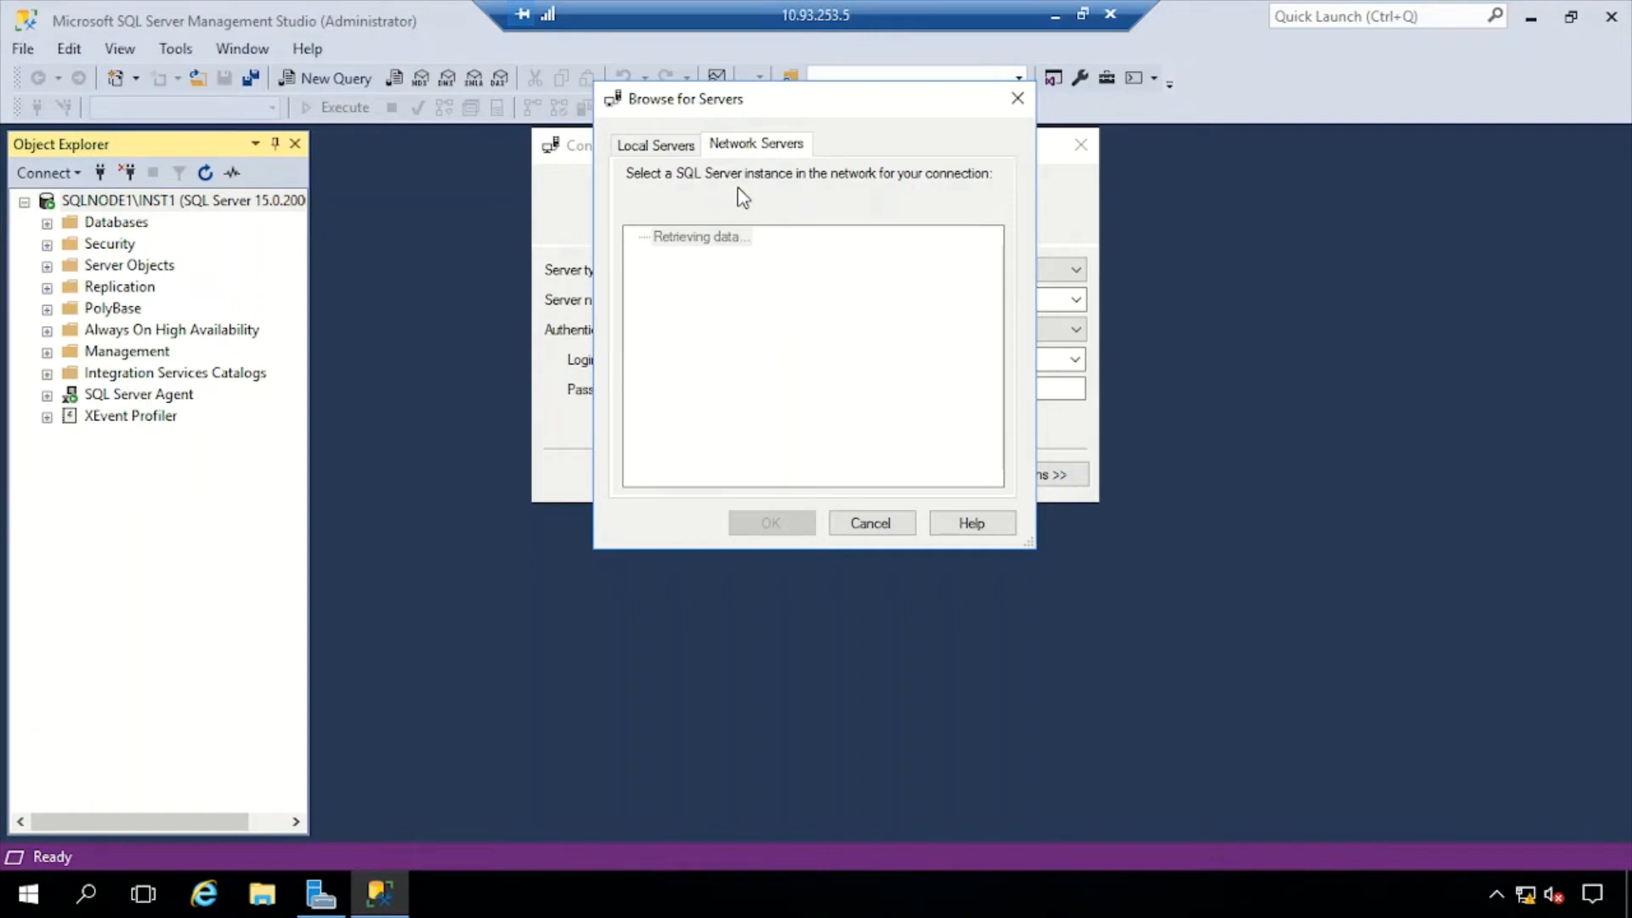
# On SQLNode2, open the Microsoft SQL Server 2019 Start menu group, then return to SQLNode1's SSMS.
pyautogui.click(1053, 17)
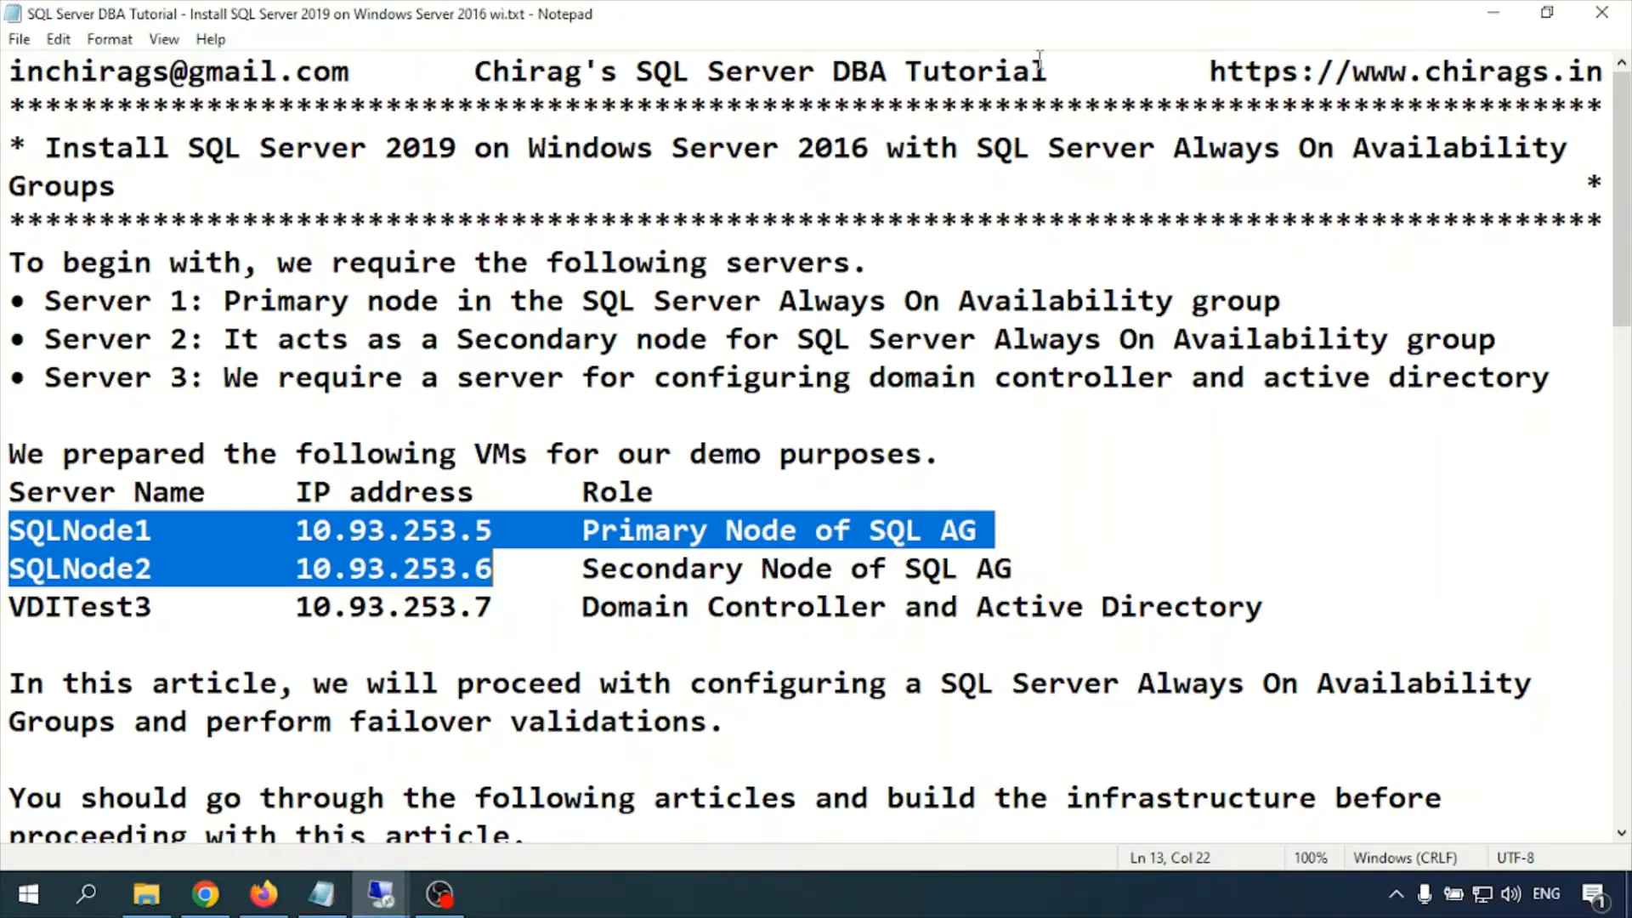
pyautogui.moveTo(381, 902)
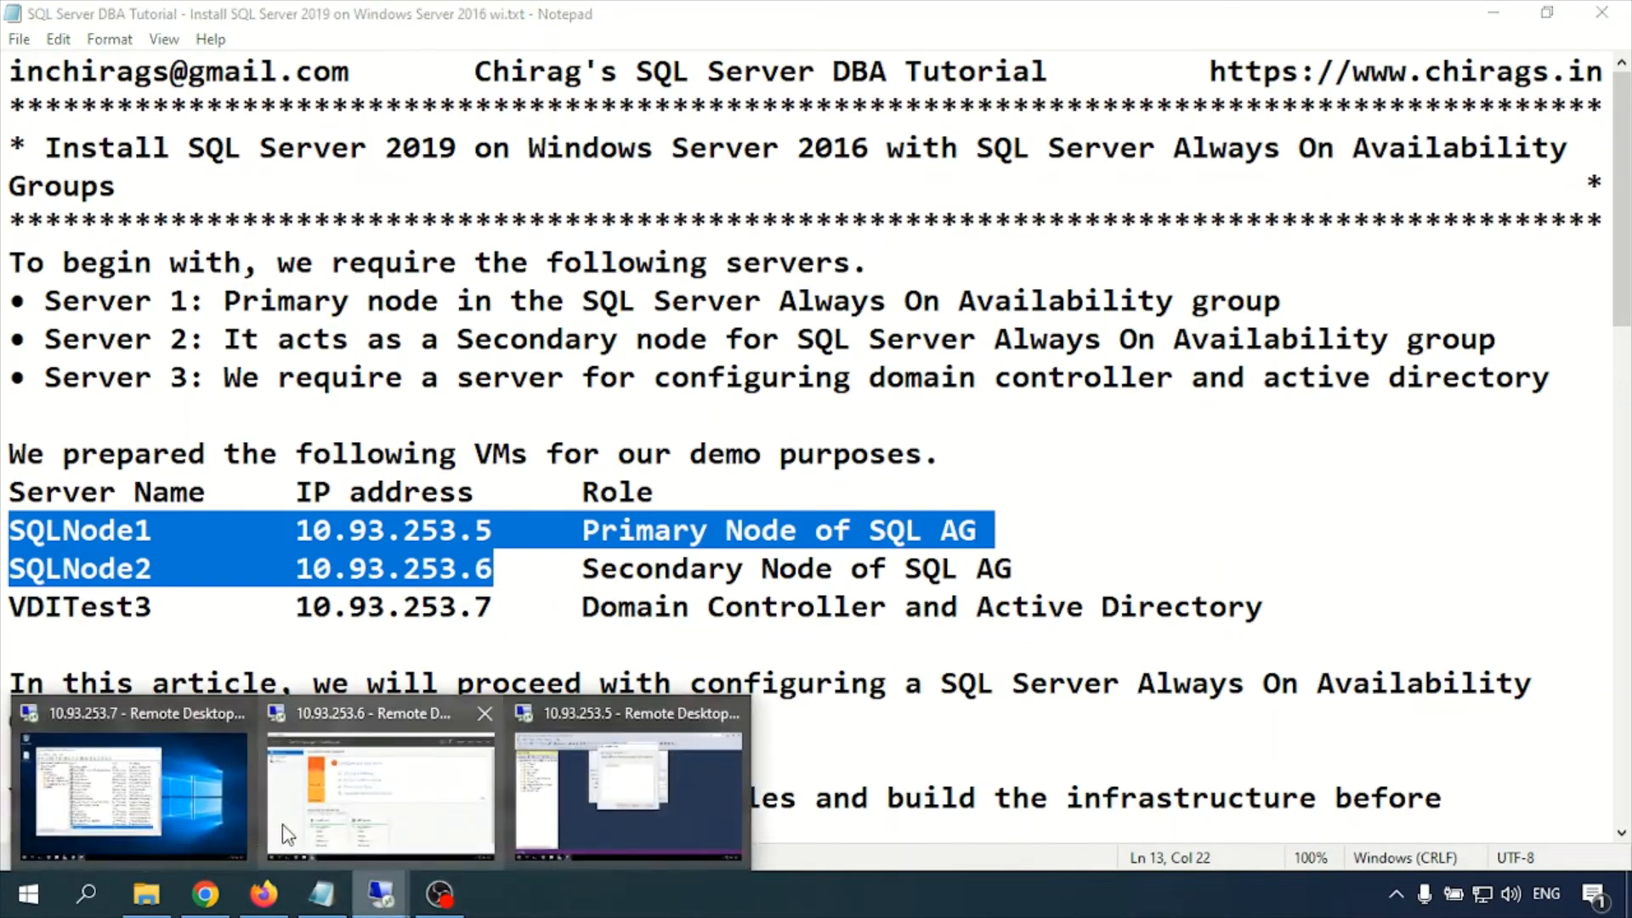
pyautogui.click(382, 791)
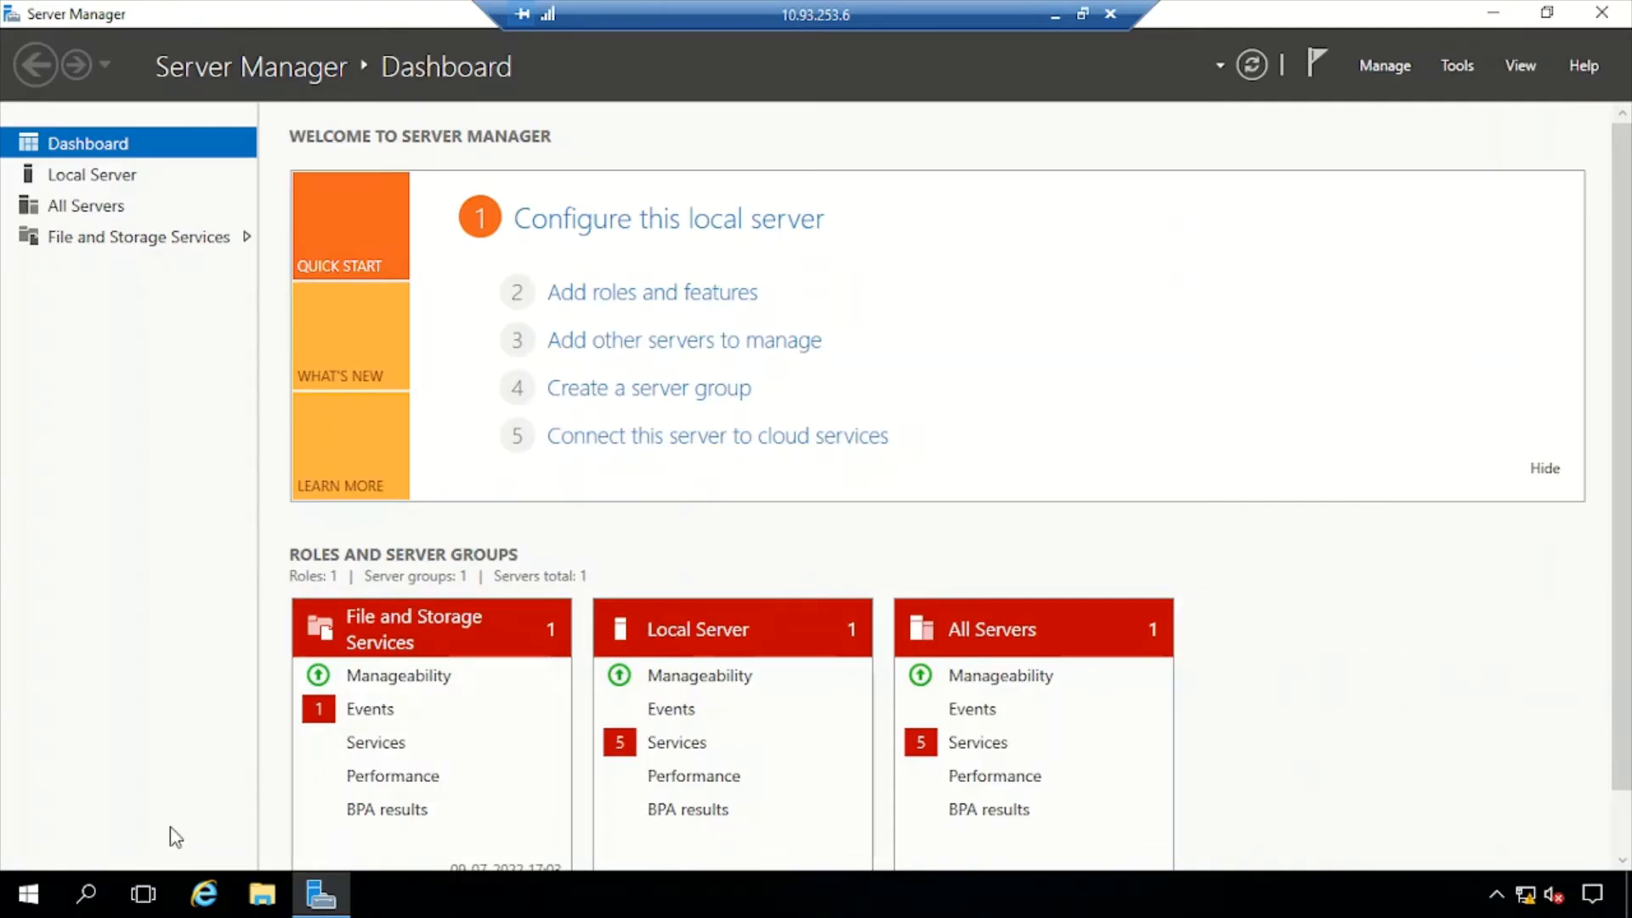
pyautogui.click(28, 893)
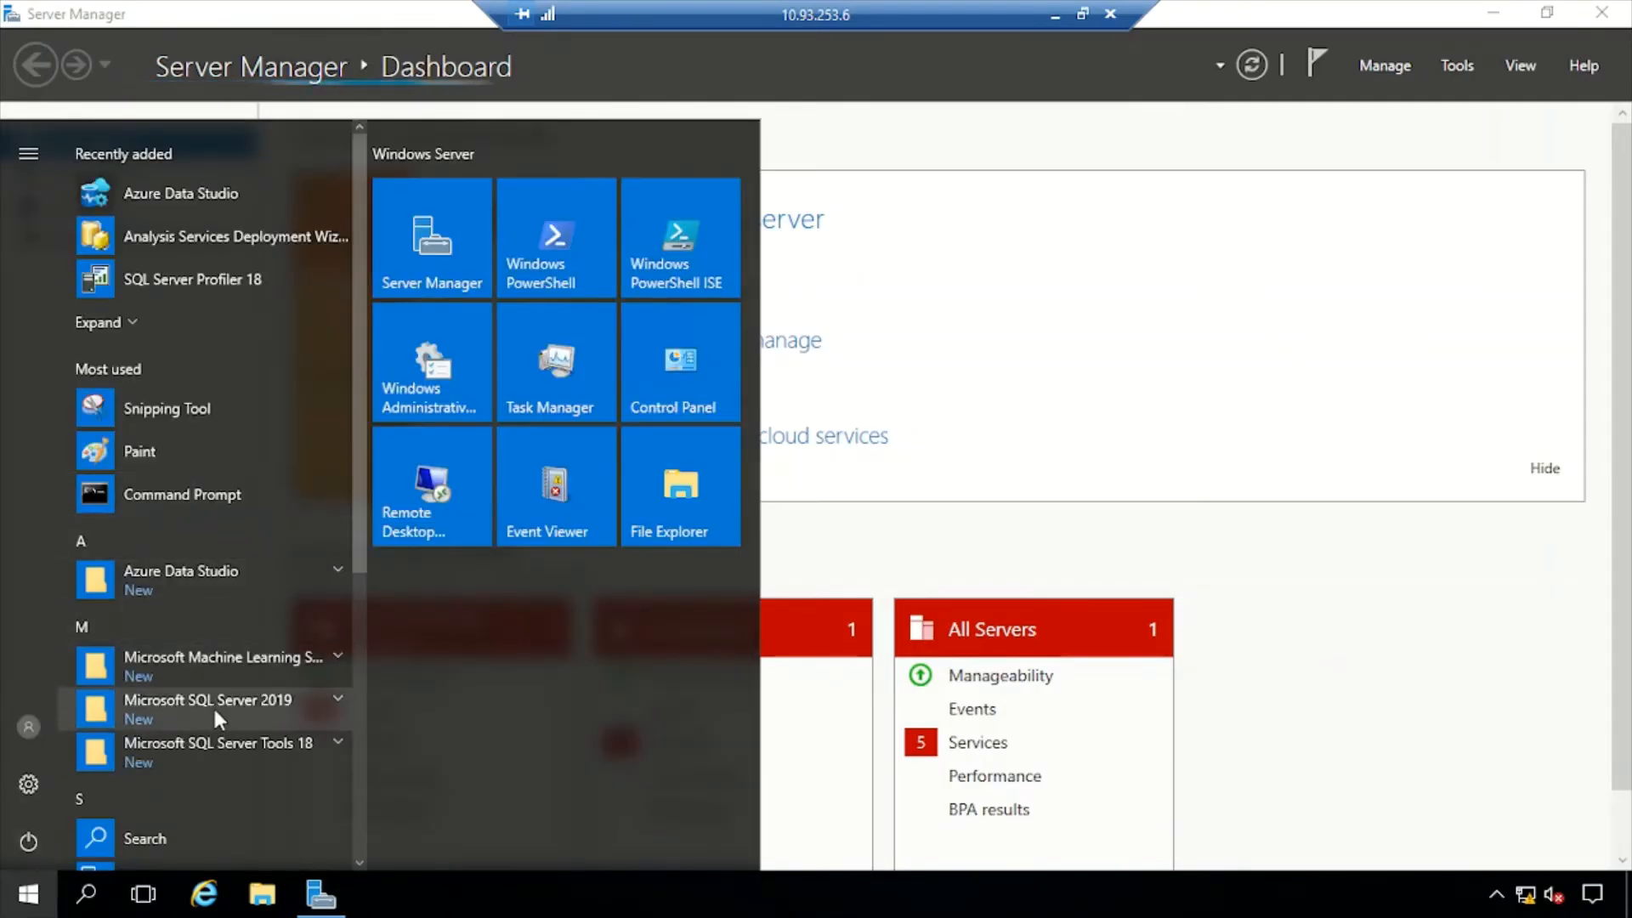
pyautogui.click(248, 702)
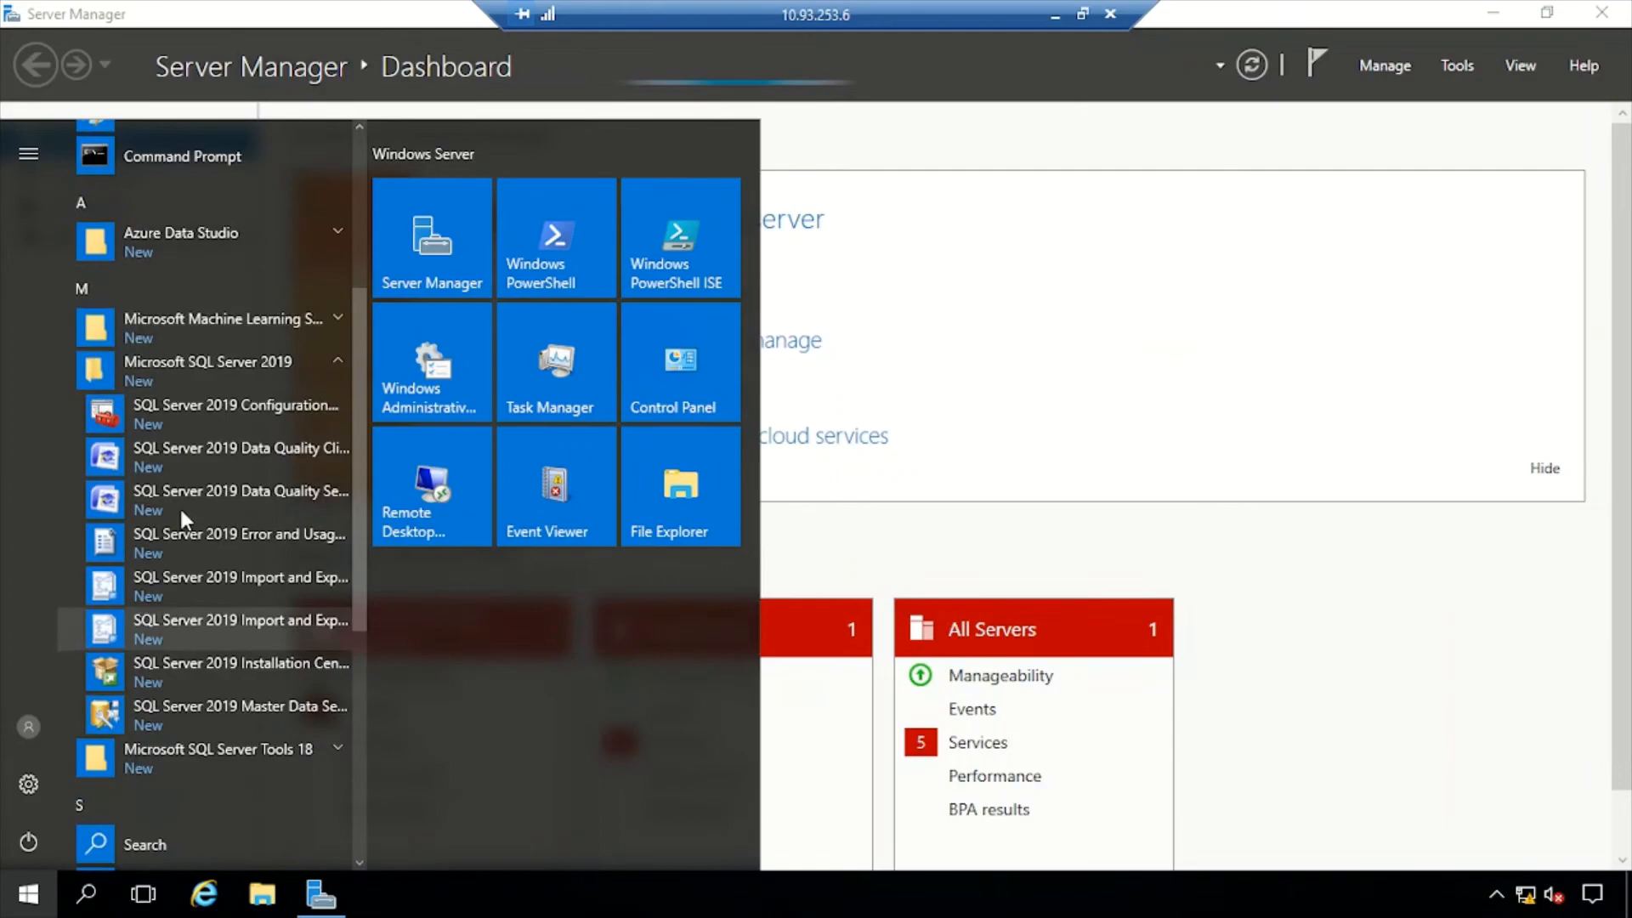
pyautogui.click(191, 405)
pyautogui.click(1054, 17)
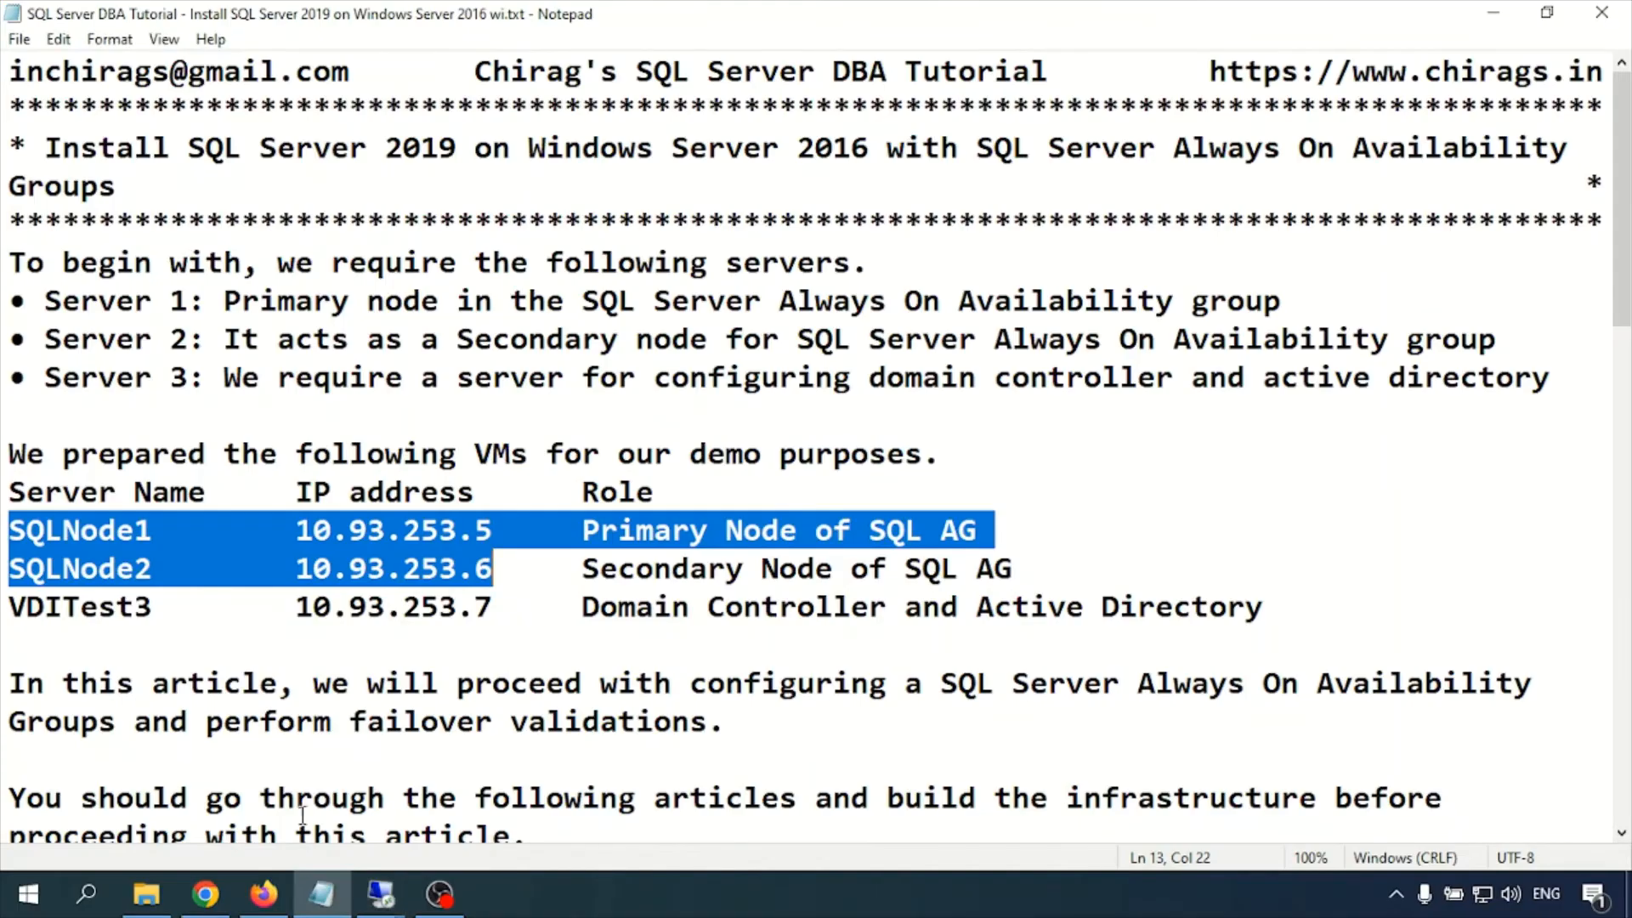
pyautogui.moveTo(378, 888)
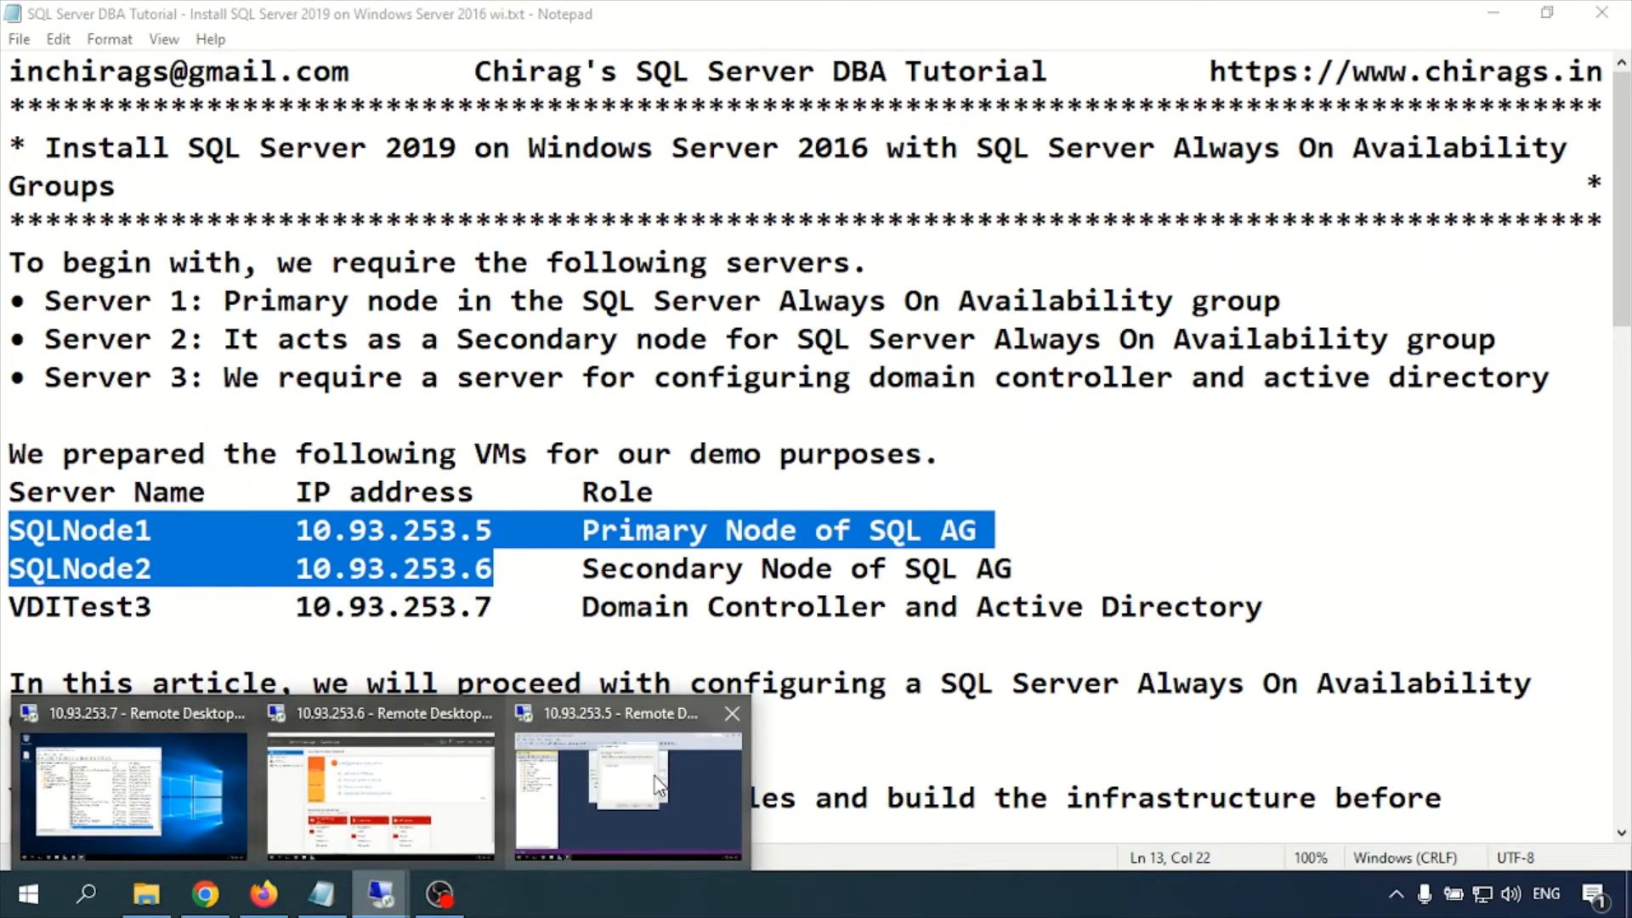
pyautogui.click(391, 790)
# Select SQLNODE2\INST1 from Network Servers and connect with SQL Server Authentication as sa.
pyautogui.click(637, 237)
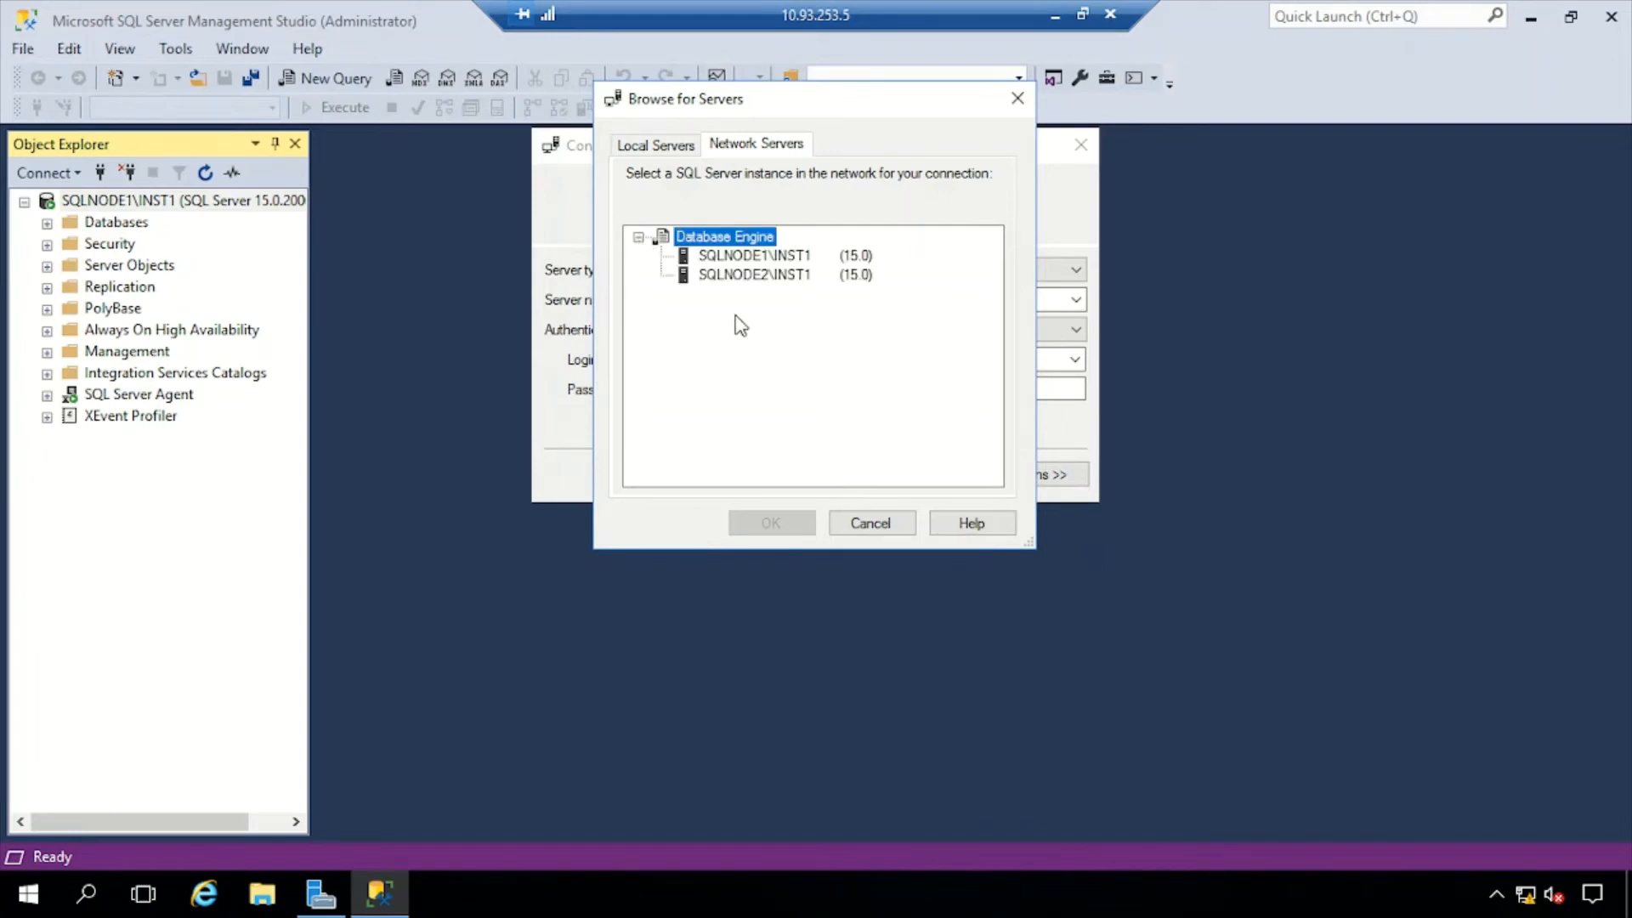
pyautogui.click(759, 275)
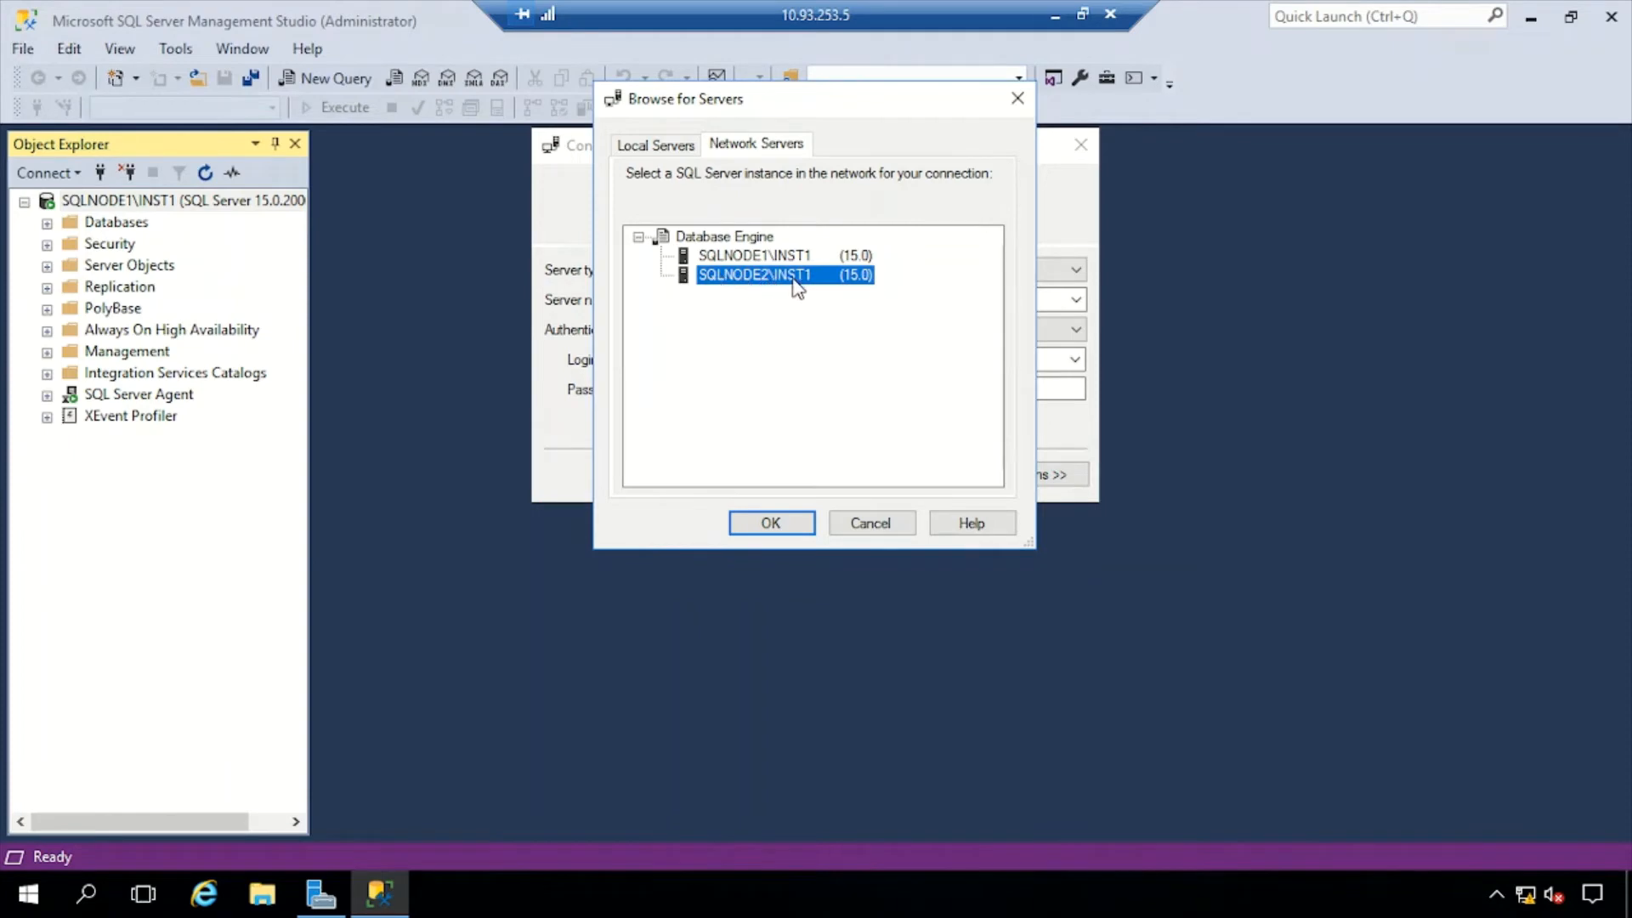
pyautogui.click(778, 523)
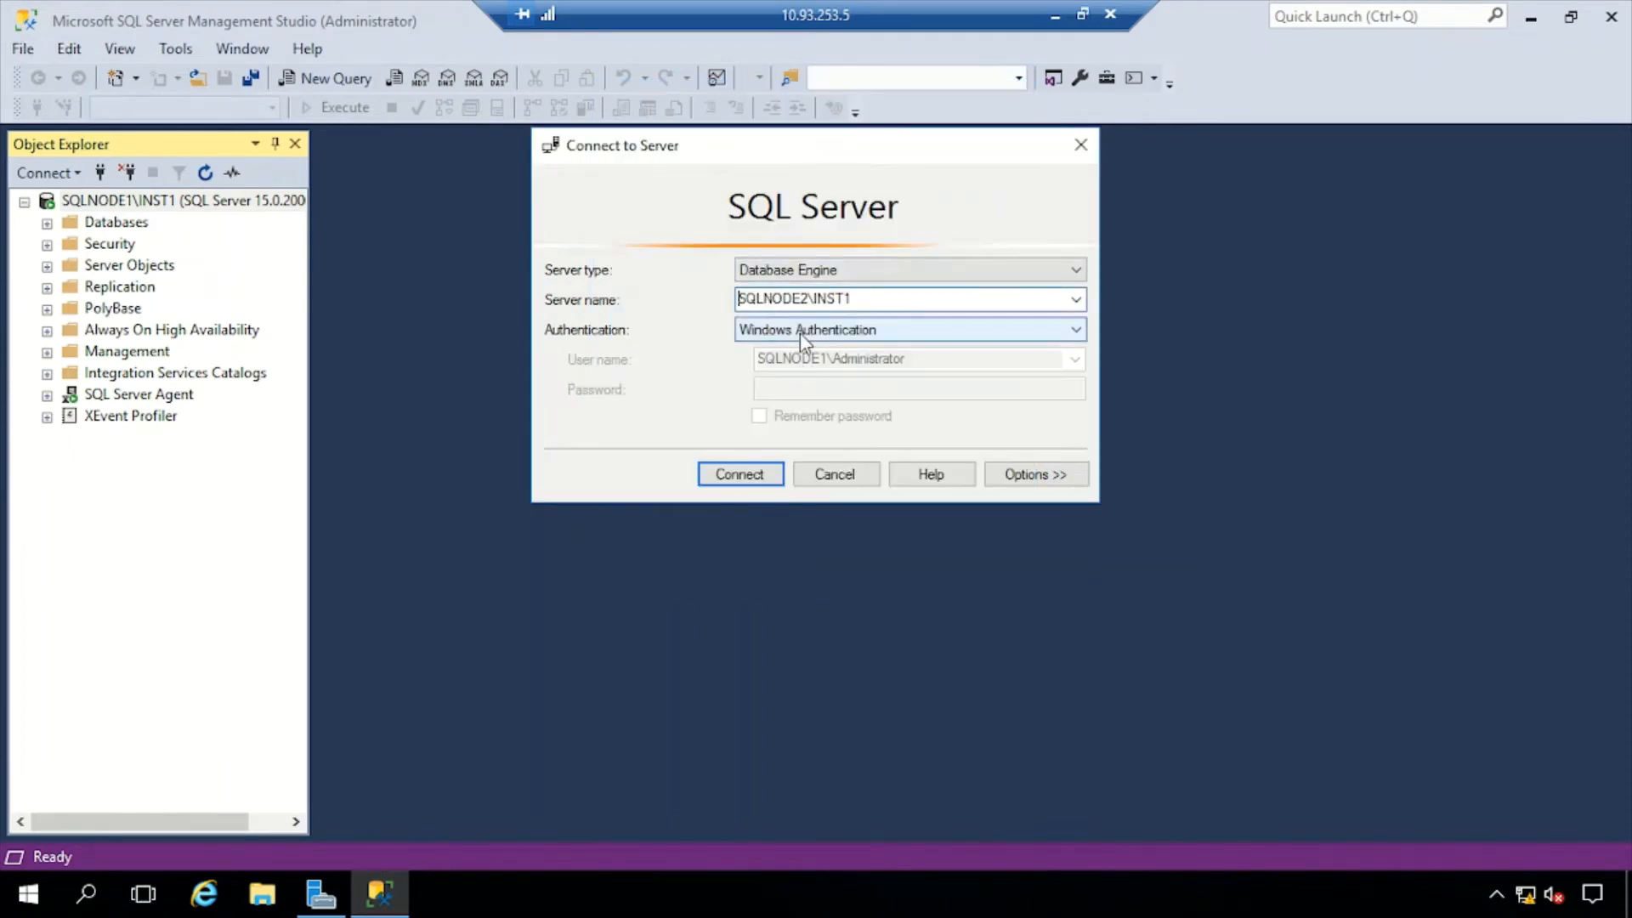
pyautogui.click(800, 333)
pyautogui.click(799, 353)
pyautogui.click(801, 332)
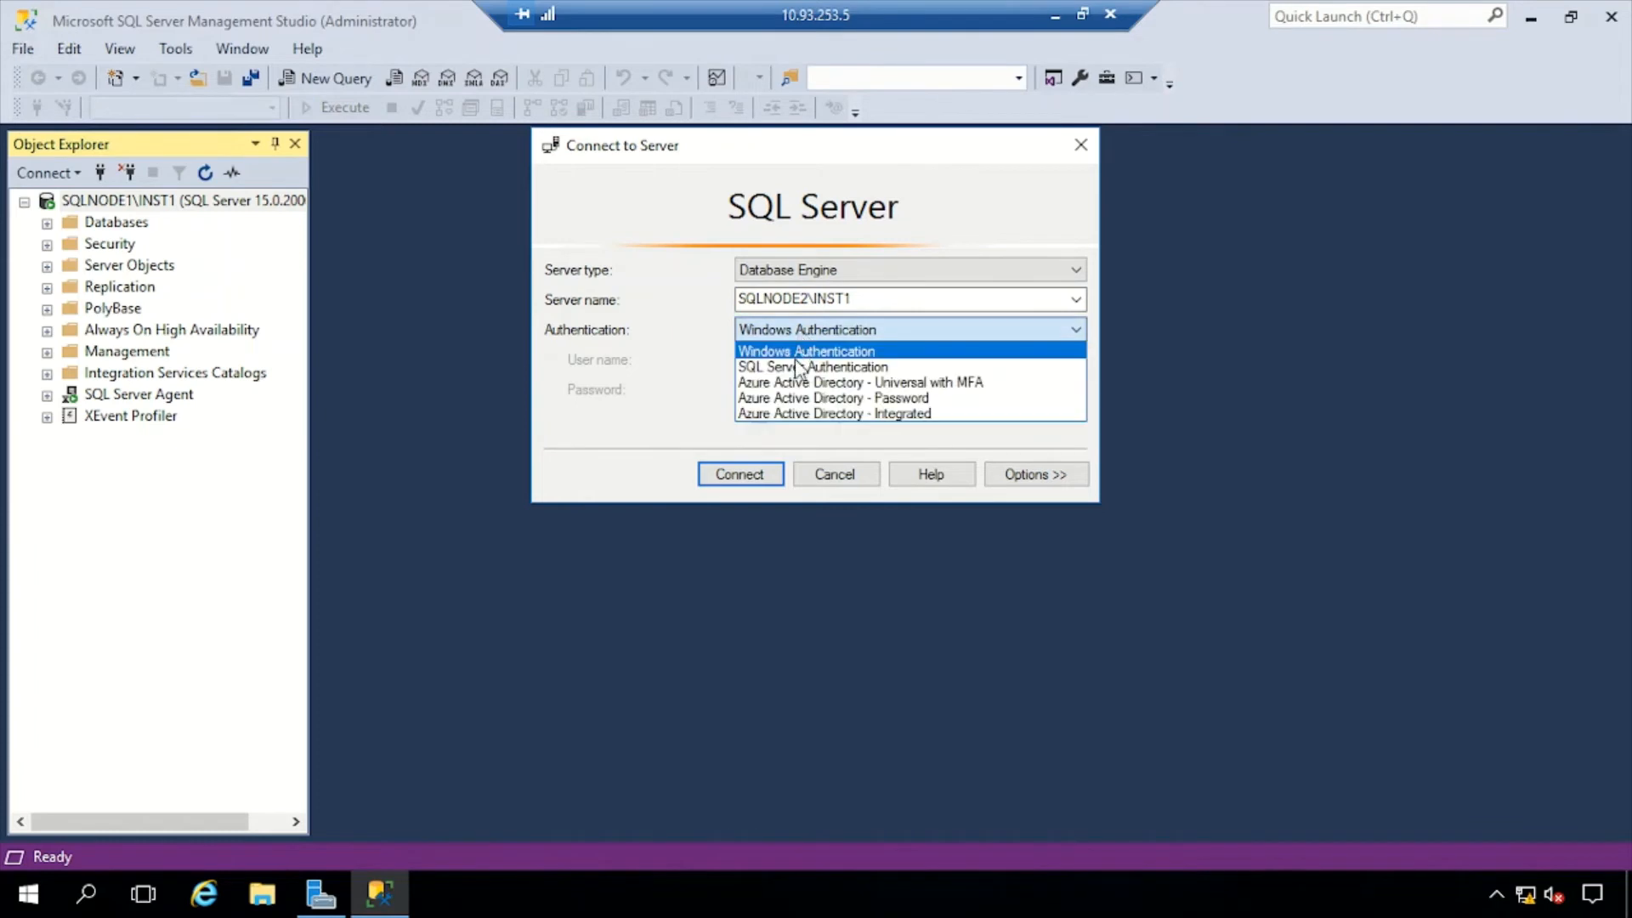
pyautogui.click(798, 367)
pyautogui.click(795, 360)
pyautogui.write('sa')
pyautogui.press('Tab')
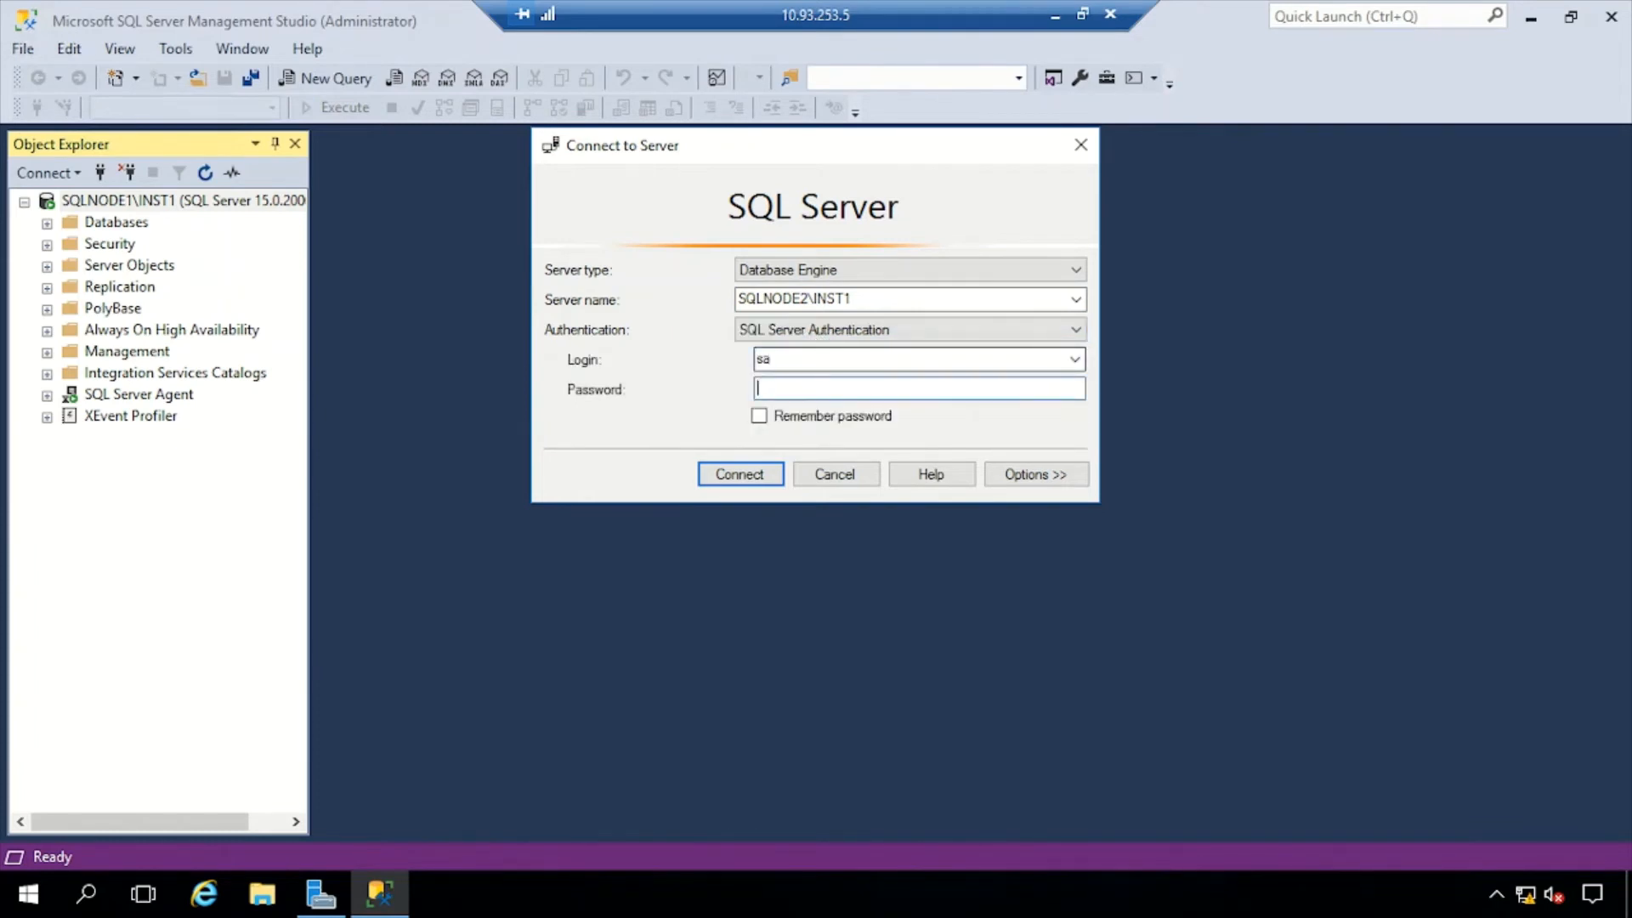
pyautogui.press('Return')
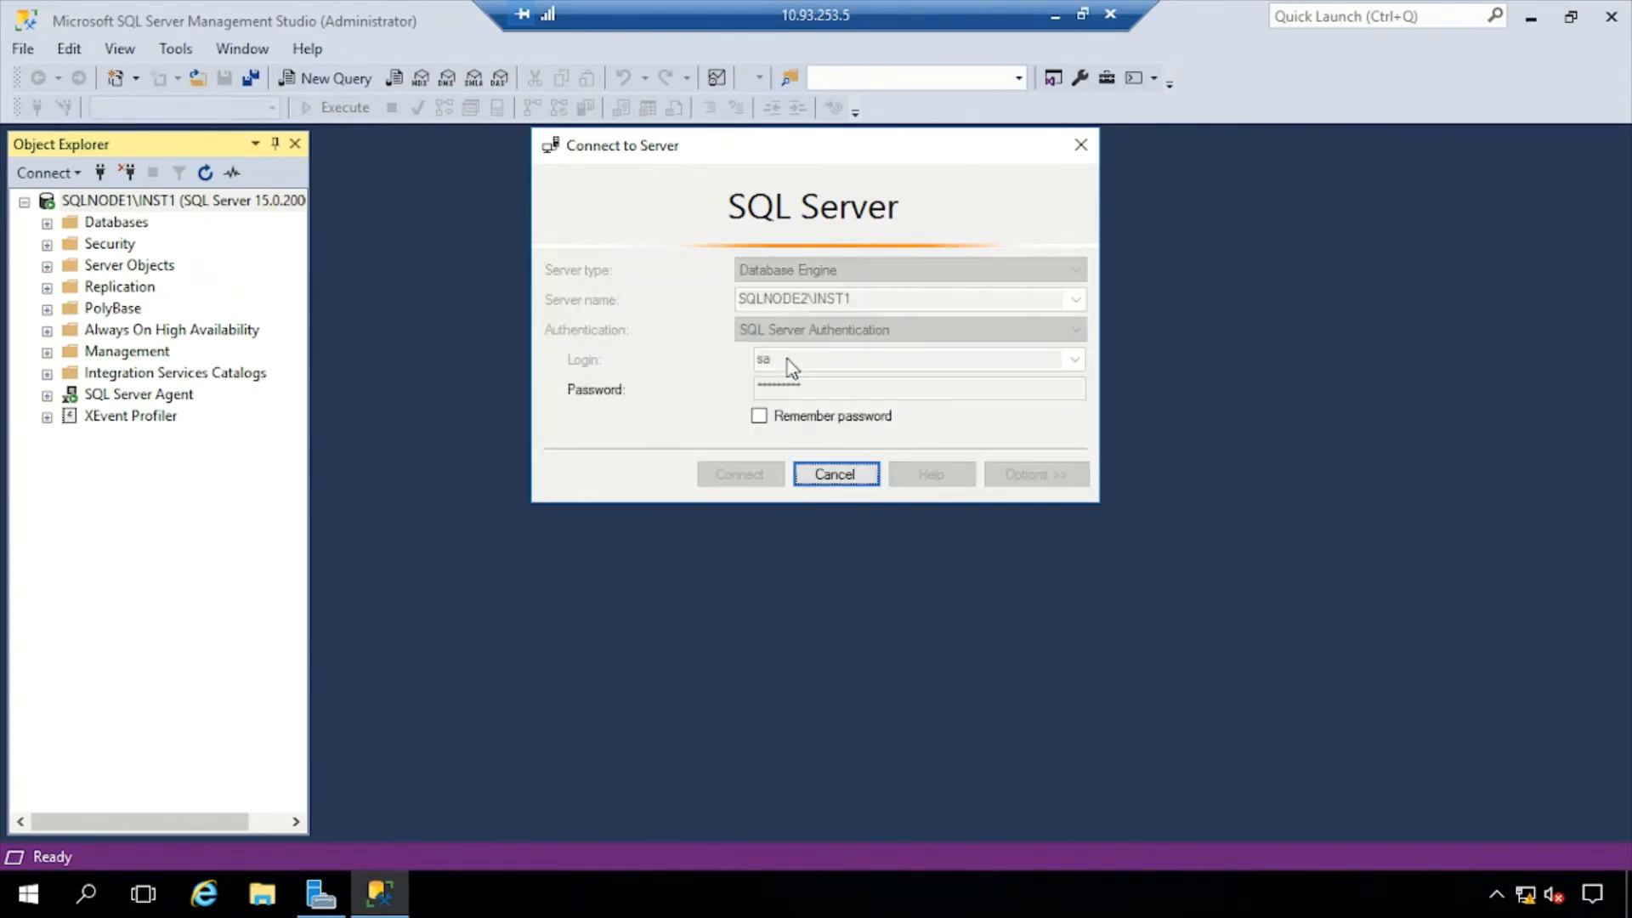
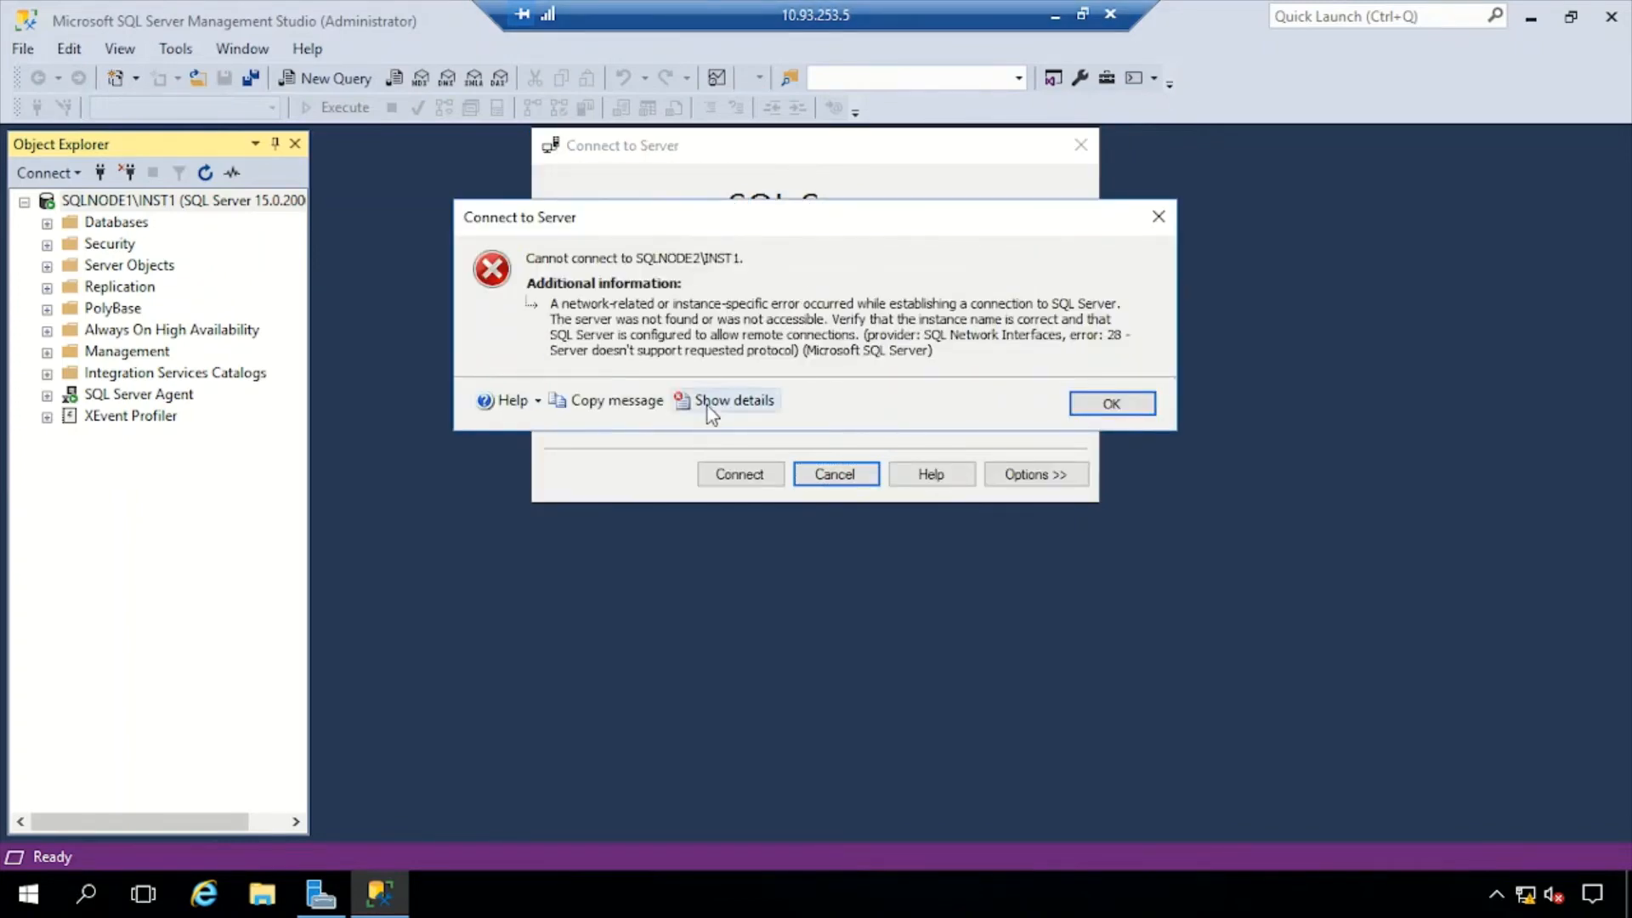
# Dismiss the SQLNODE2\INST1 network connection error and bring up the open remote desktop sessions.
pyautogui.click(1134, 406)
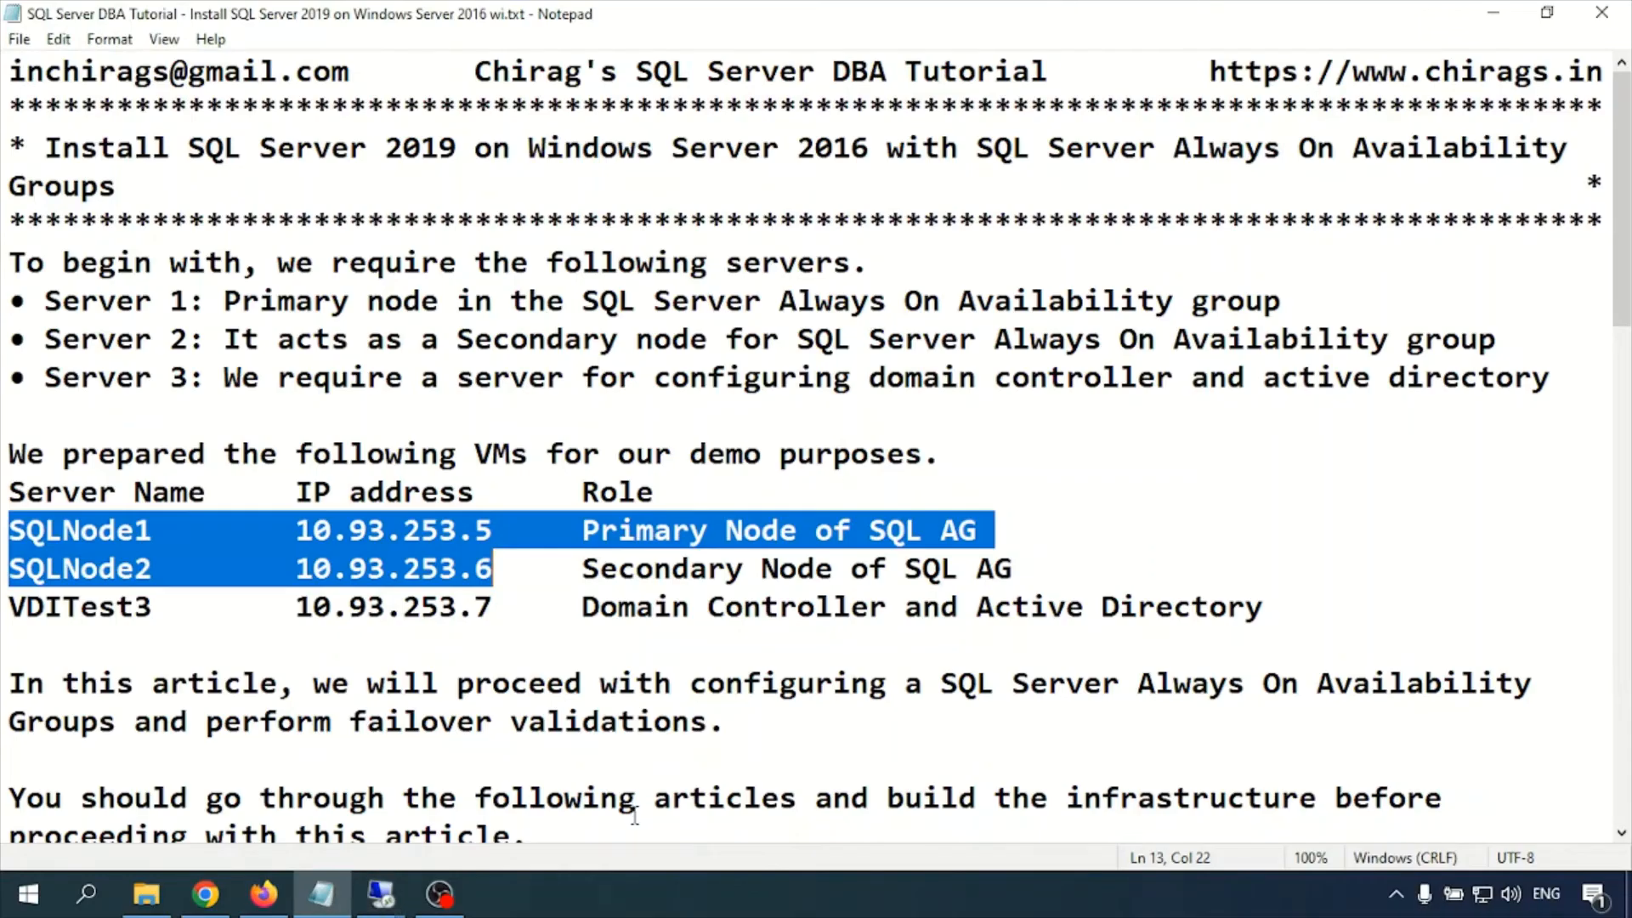
pyautogui.click(380, 893)
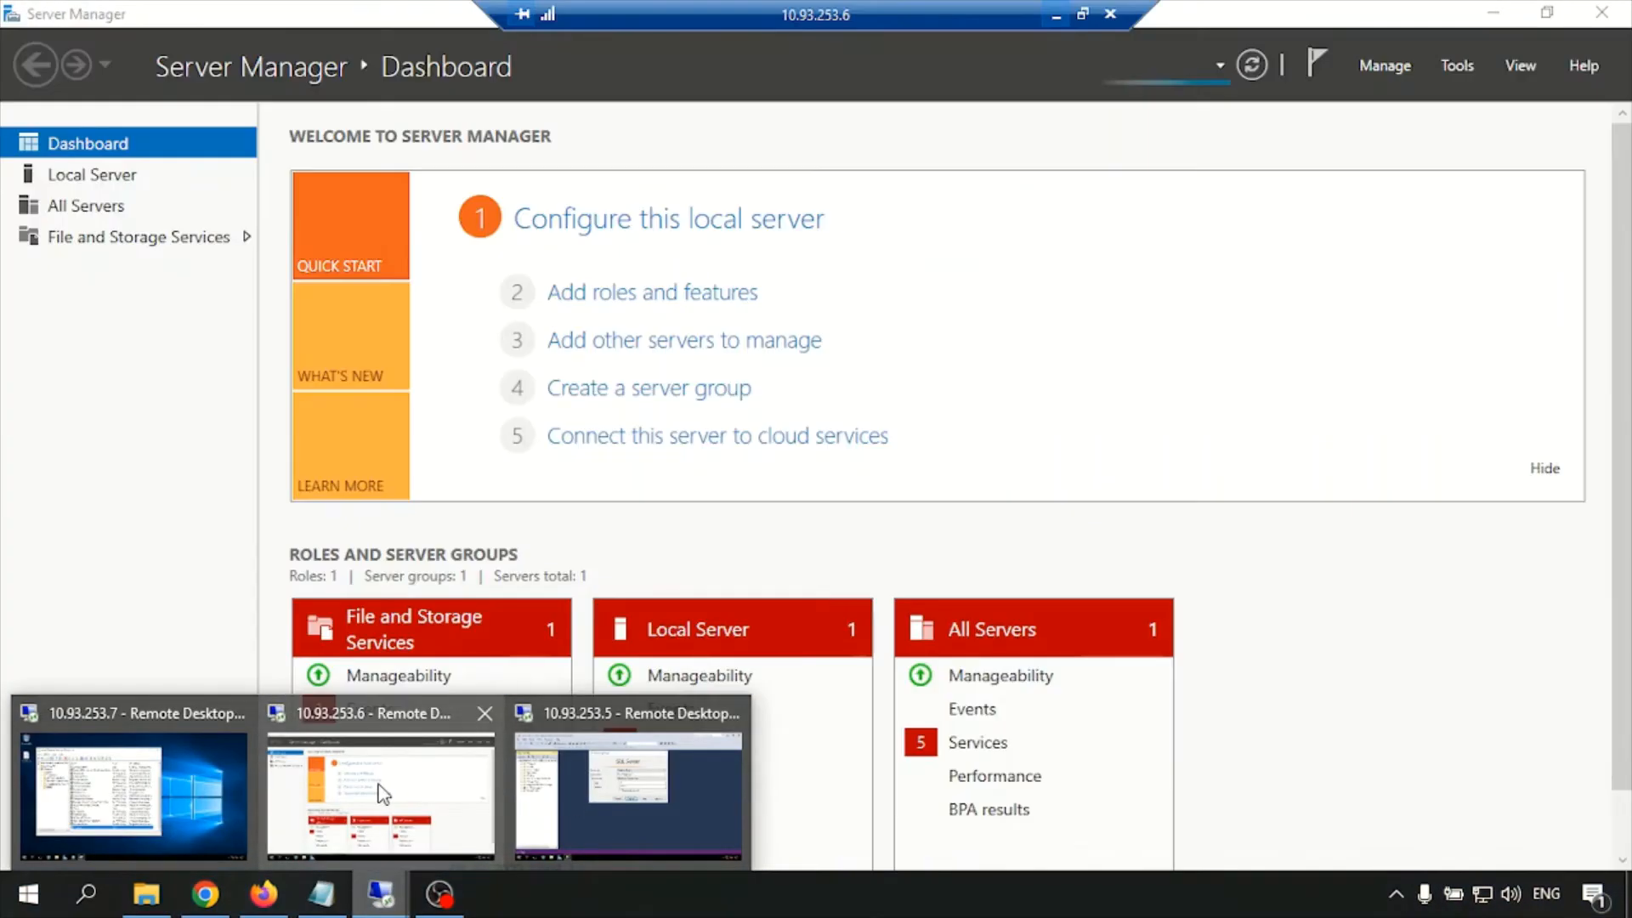
# On the 10.93.253.6 session, enable TCP/IP under Protocols for INST1, then show the services list.
pyautogui.click(380, 794)
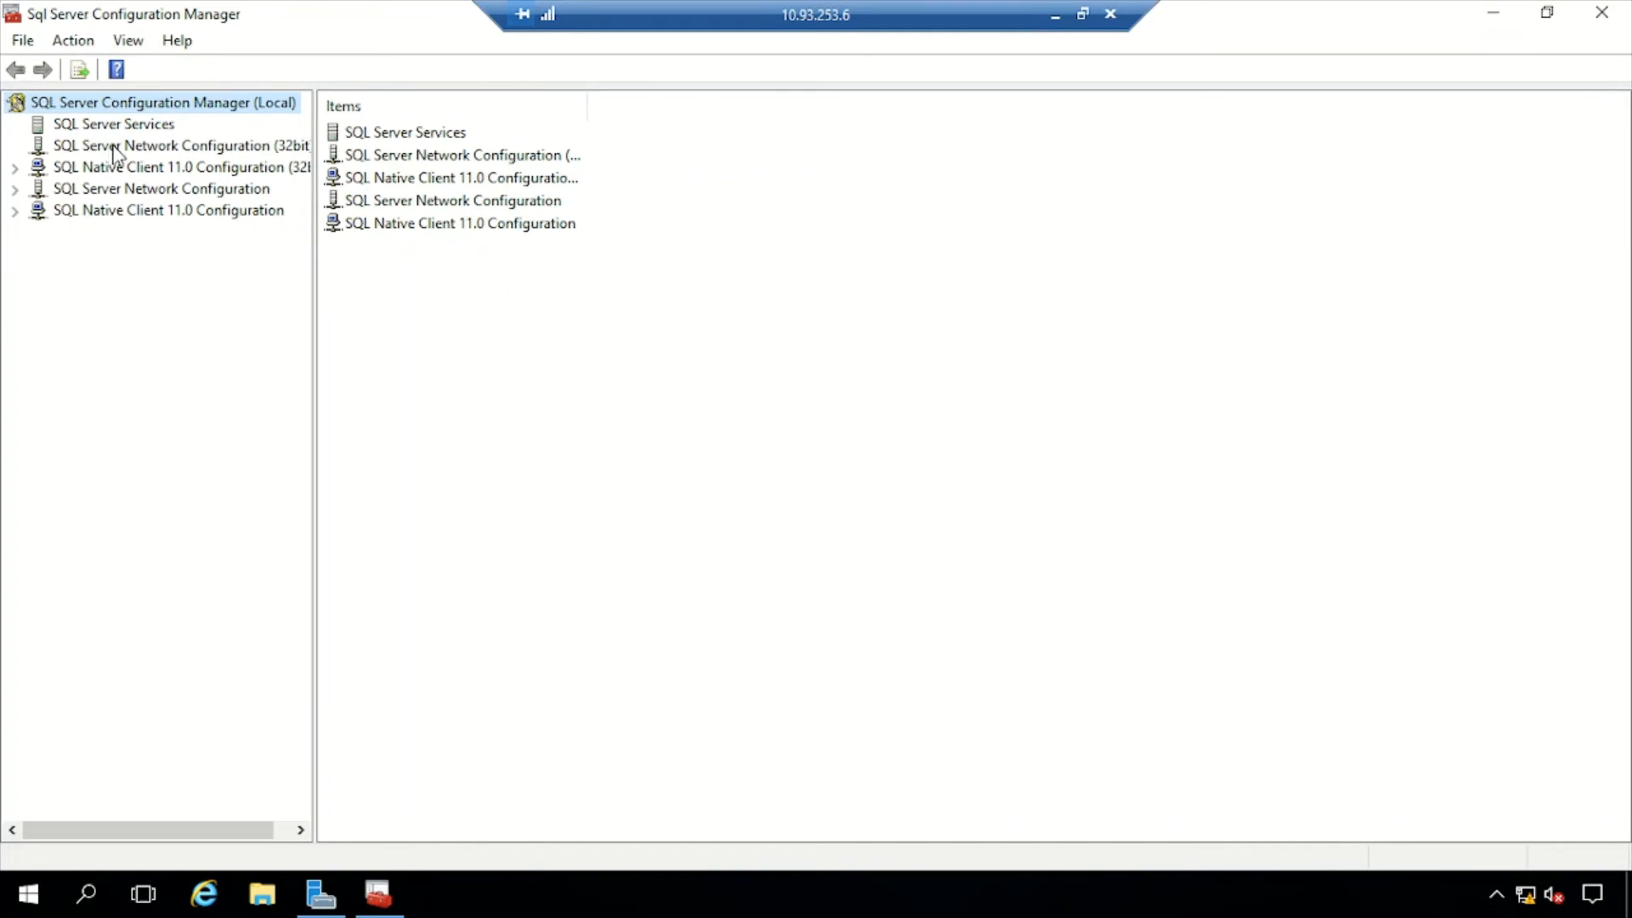
pyautogui.click(117, 149)
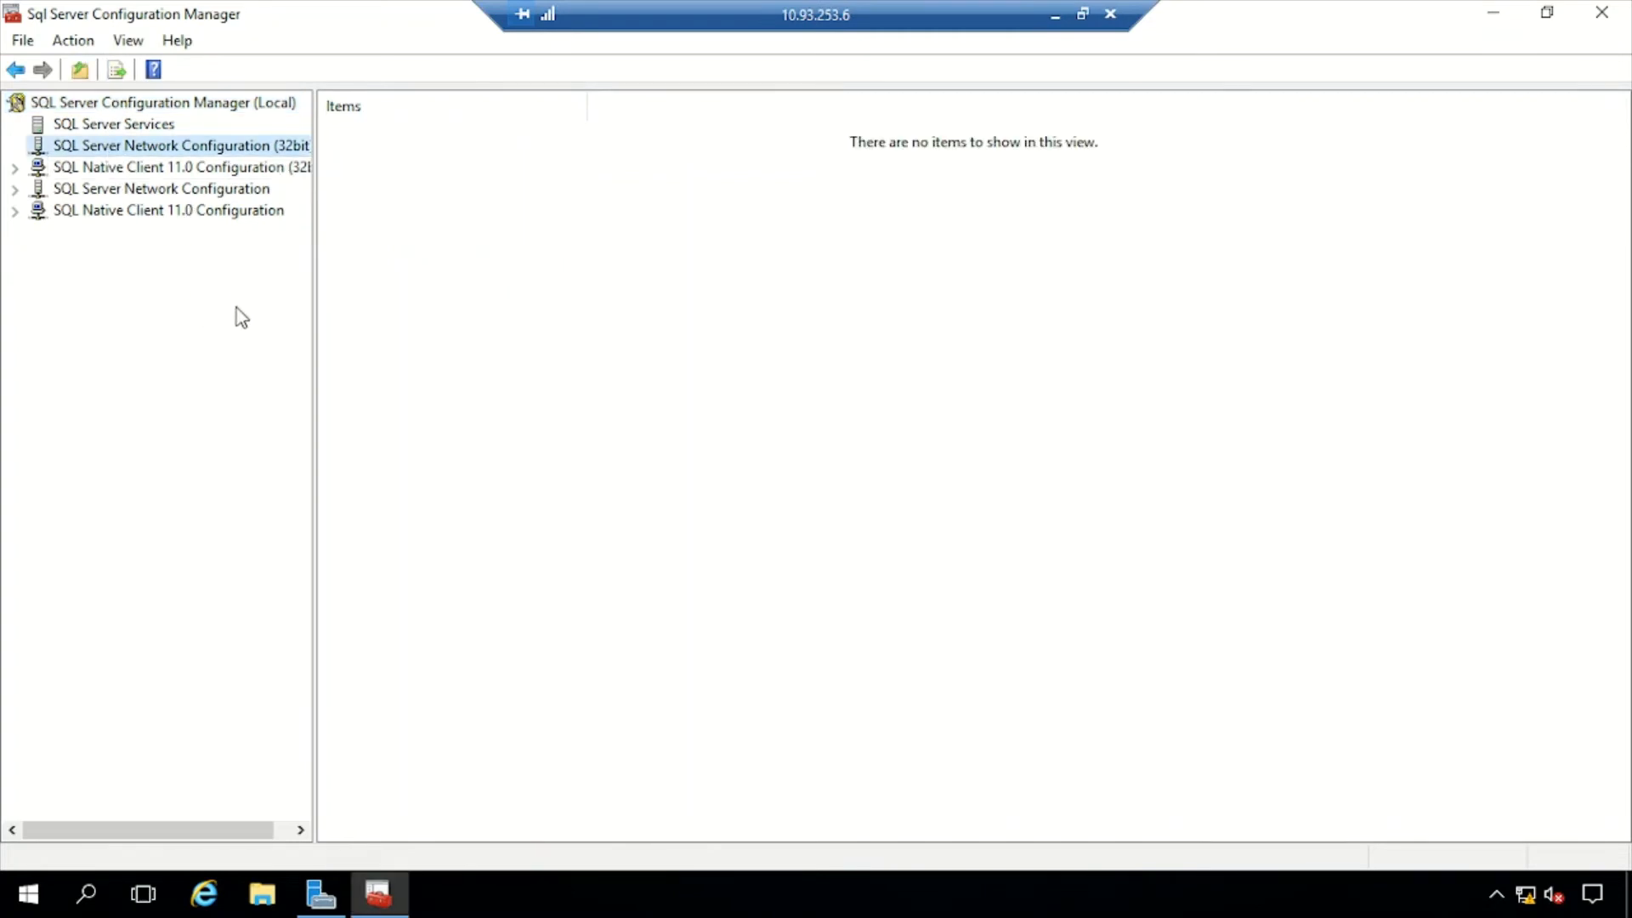
pyautogui.click(182, 190)
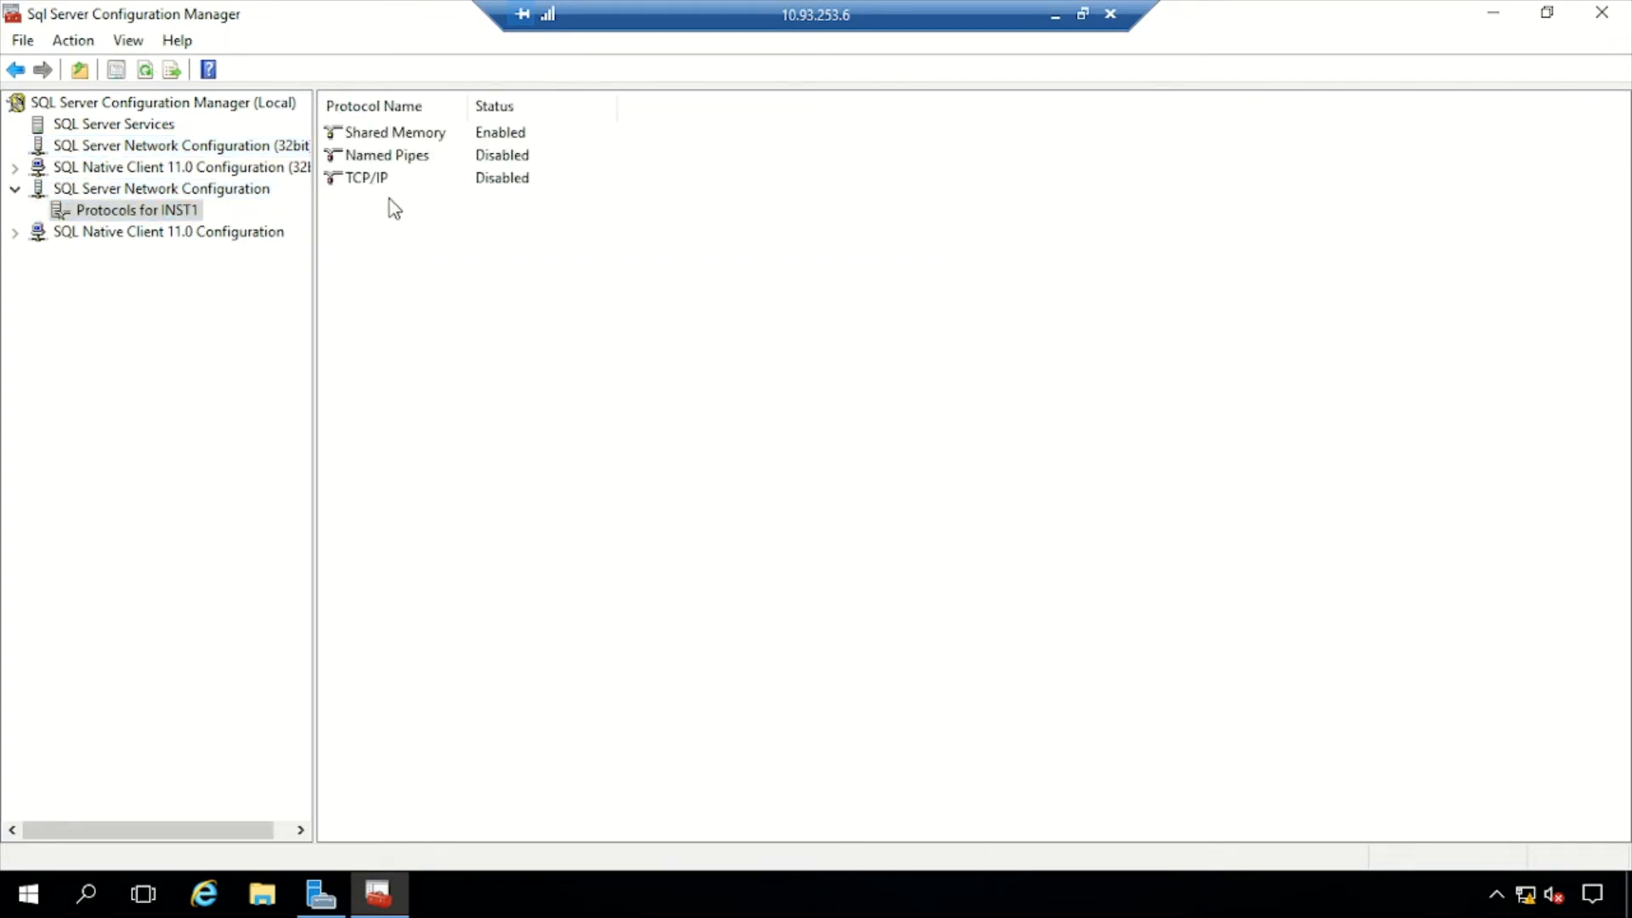
pyautogui.rightClick(369, 180)
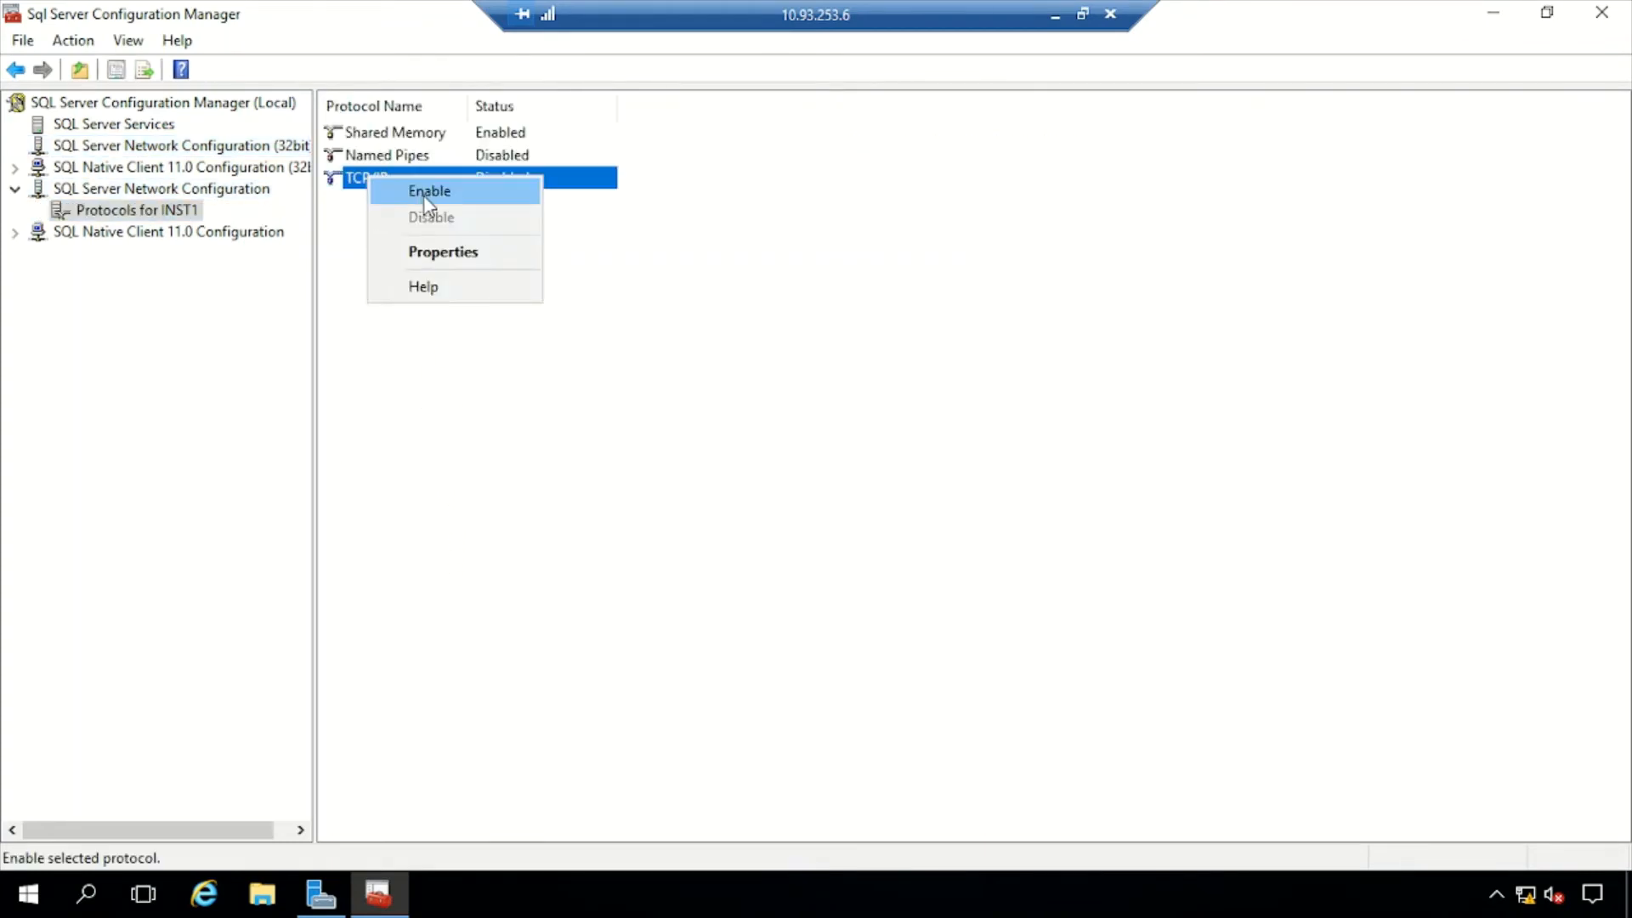
pyautogui.click(762, 253)
pyautogui.rightClick(368, 183)
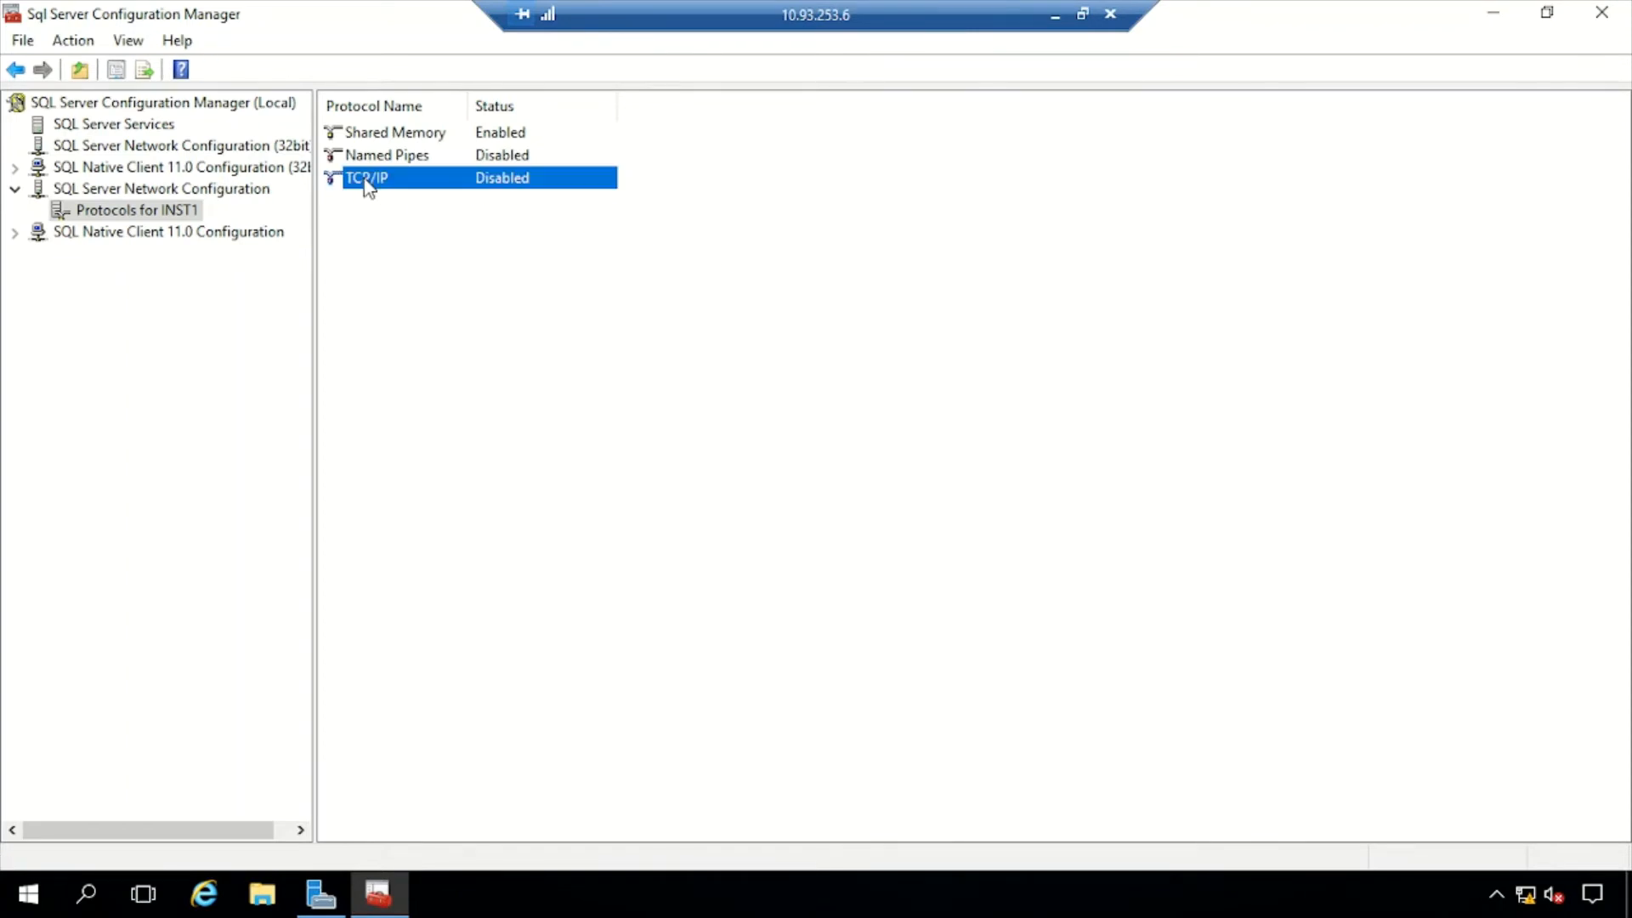
pyautogui.click(452, 197)
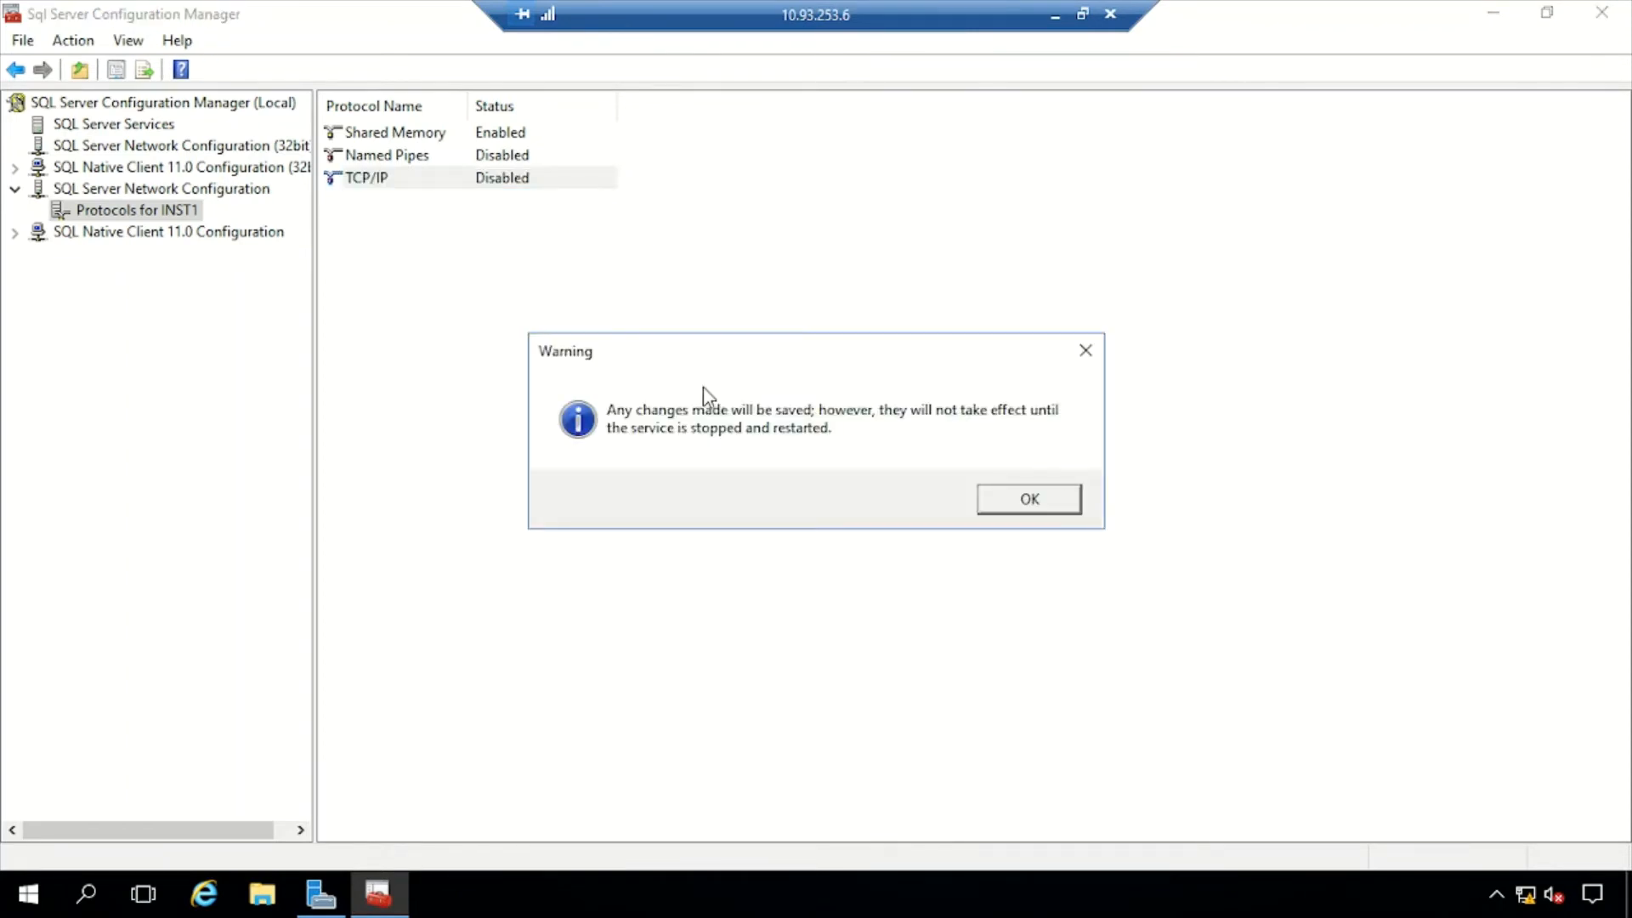
pyautogui.click(1020, 500)
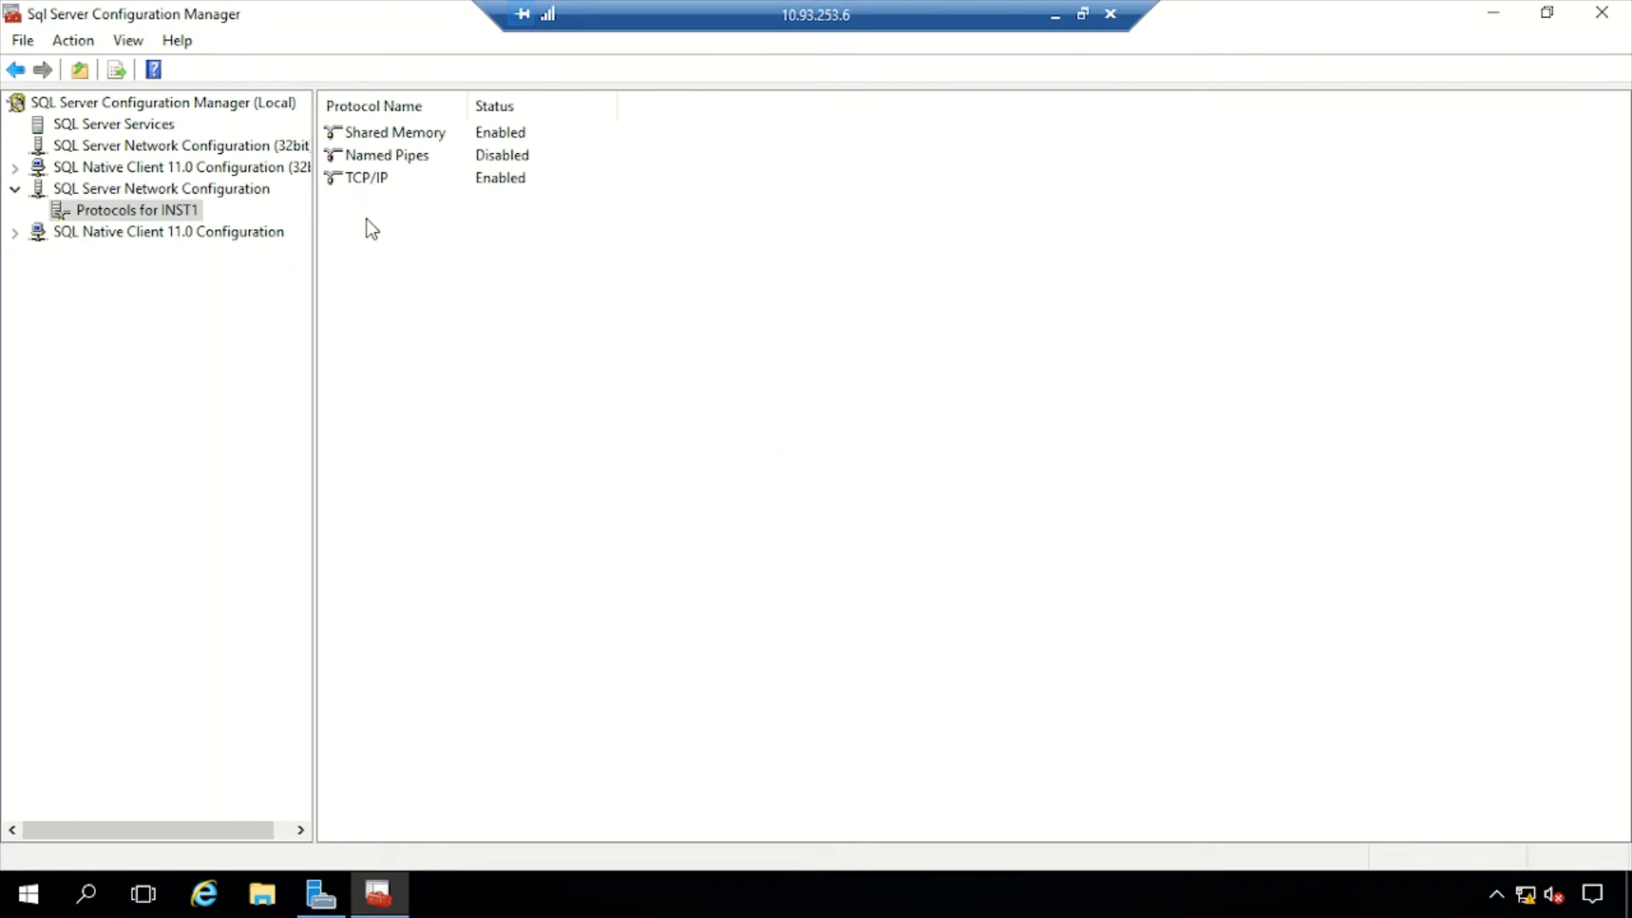
pyautogui.click(113, 124)
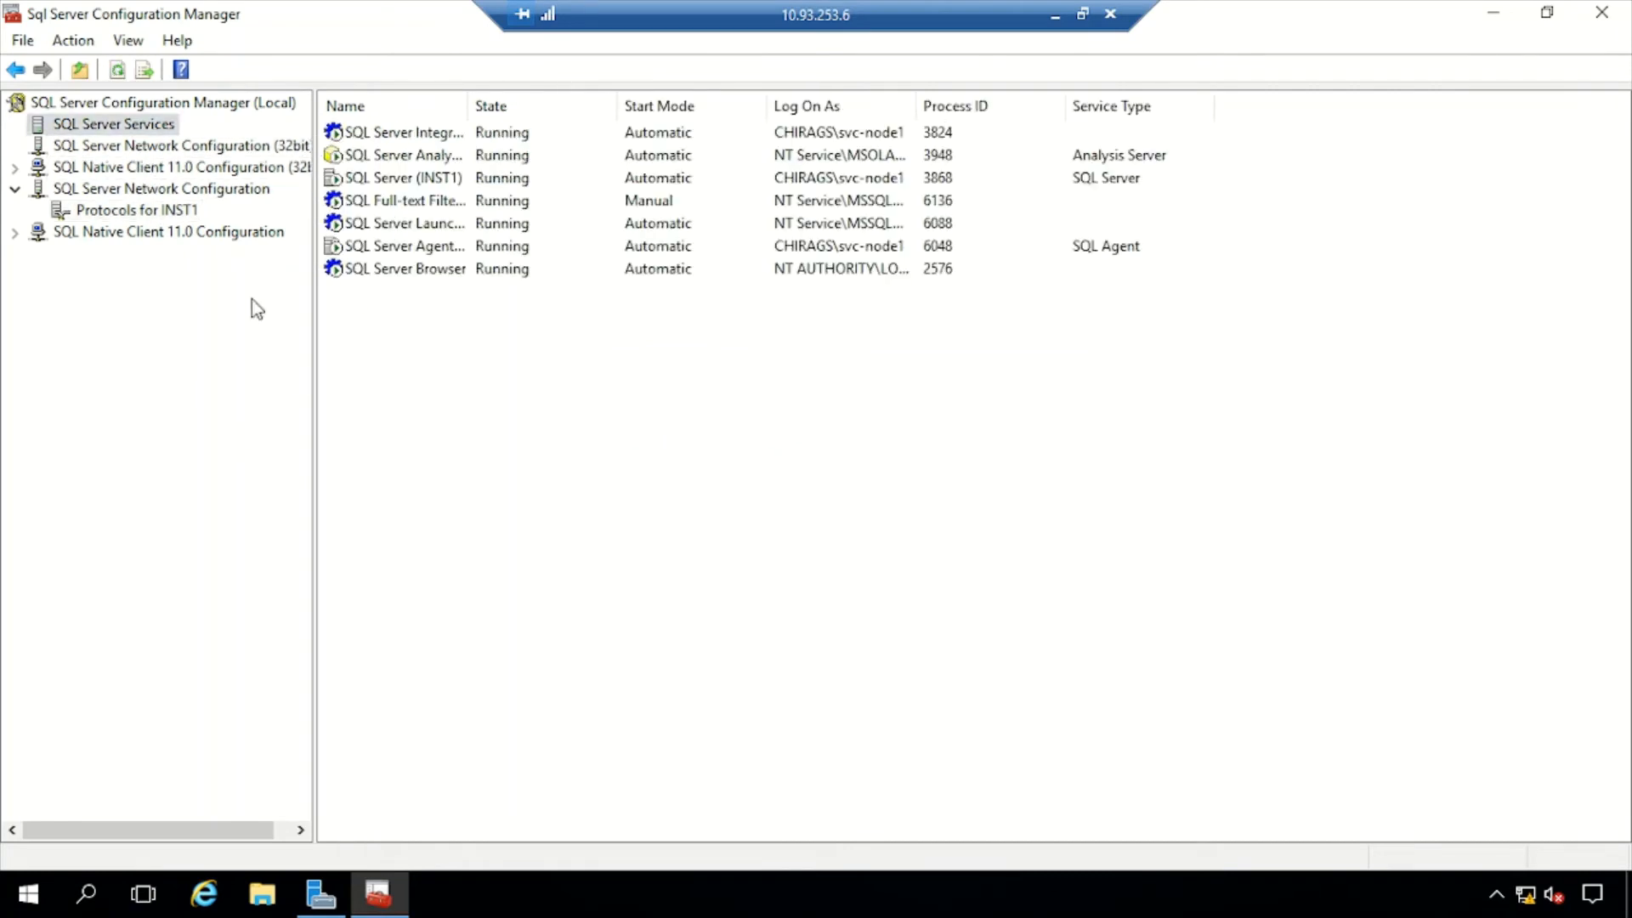
# Restart the SQL Server (INST1) service and refresh the services list until it shows running.
pyautogui.doubleClick(467, 105)
pyautogui.rightClick(438, 177)
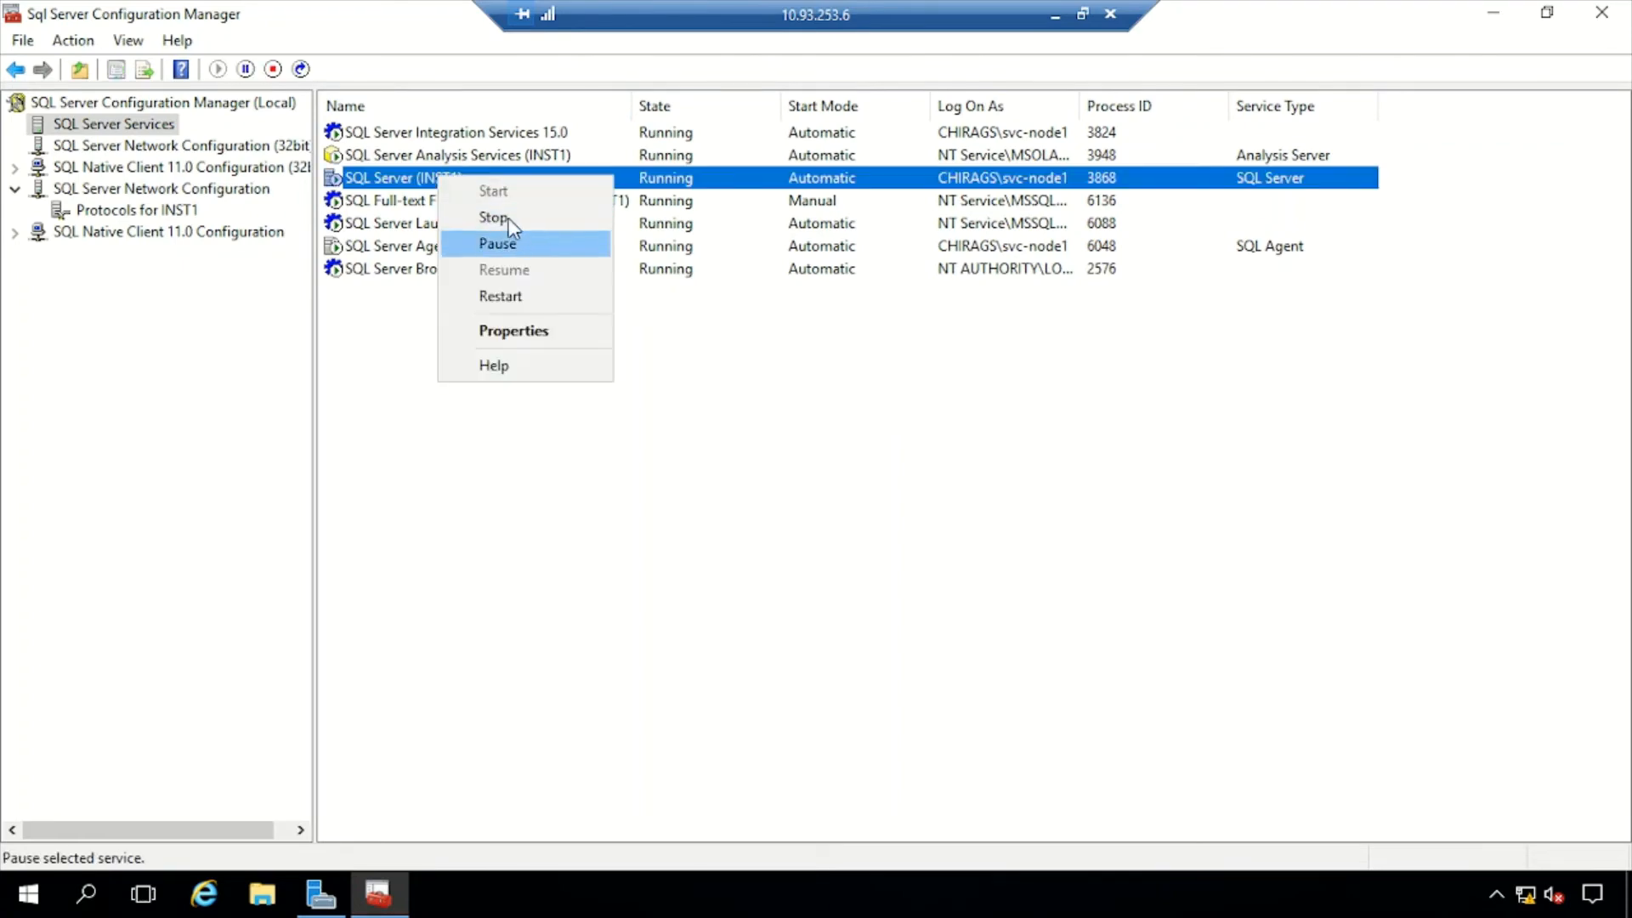
pyautogui.click(509, 296)
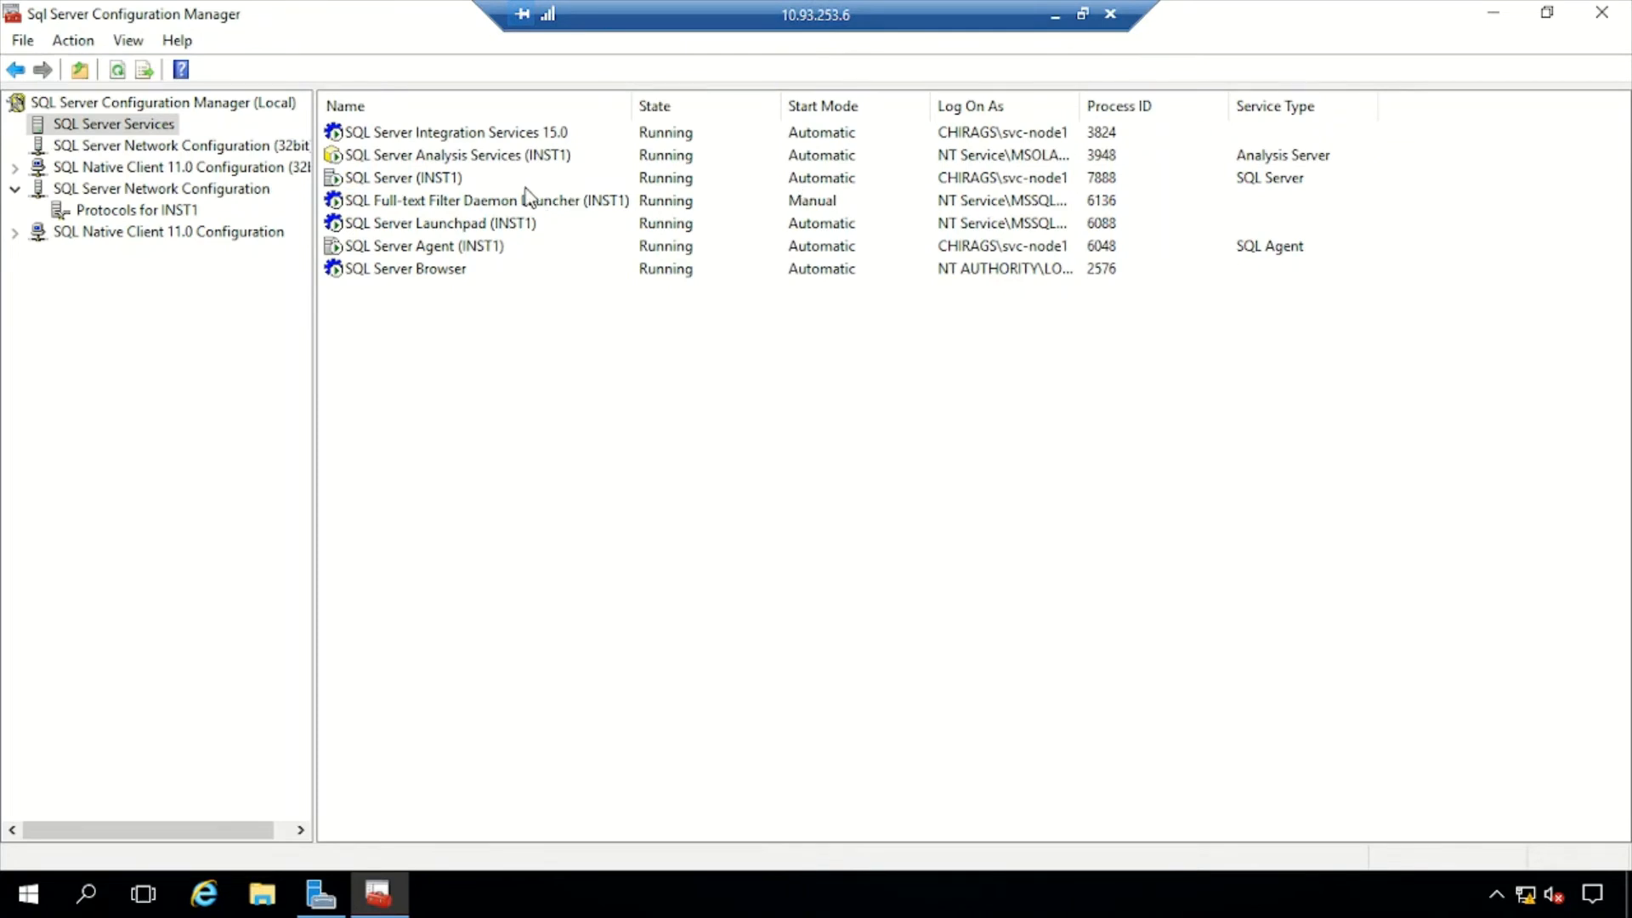
pyautogui.rightClick(581, 407)
pyautogui.click(650, 421)
pyautogui.rightClick(513, 351)
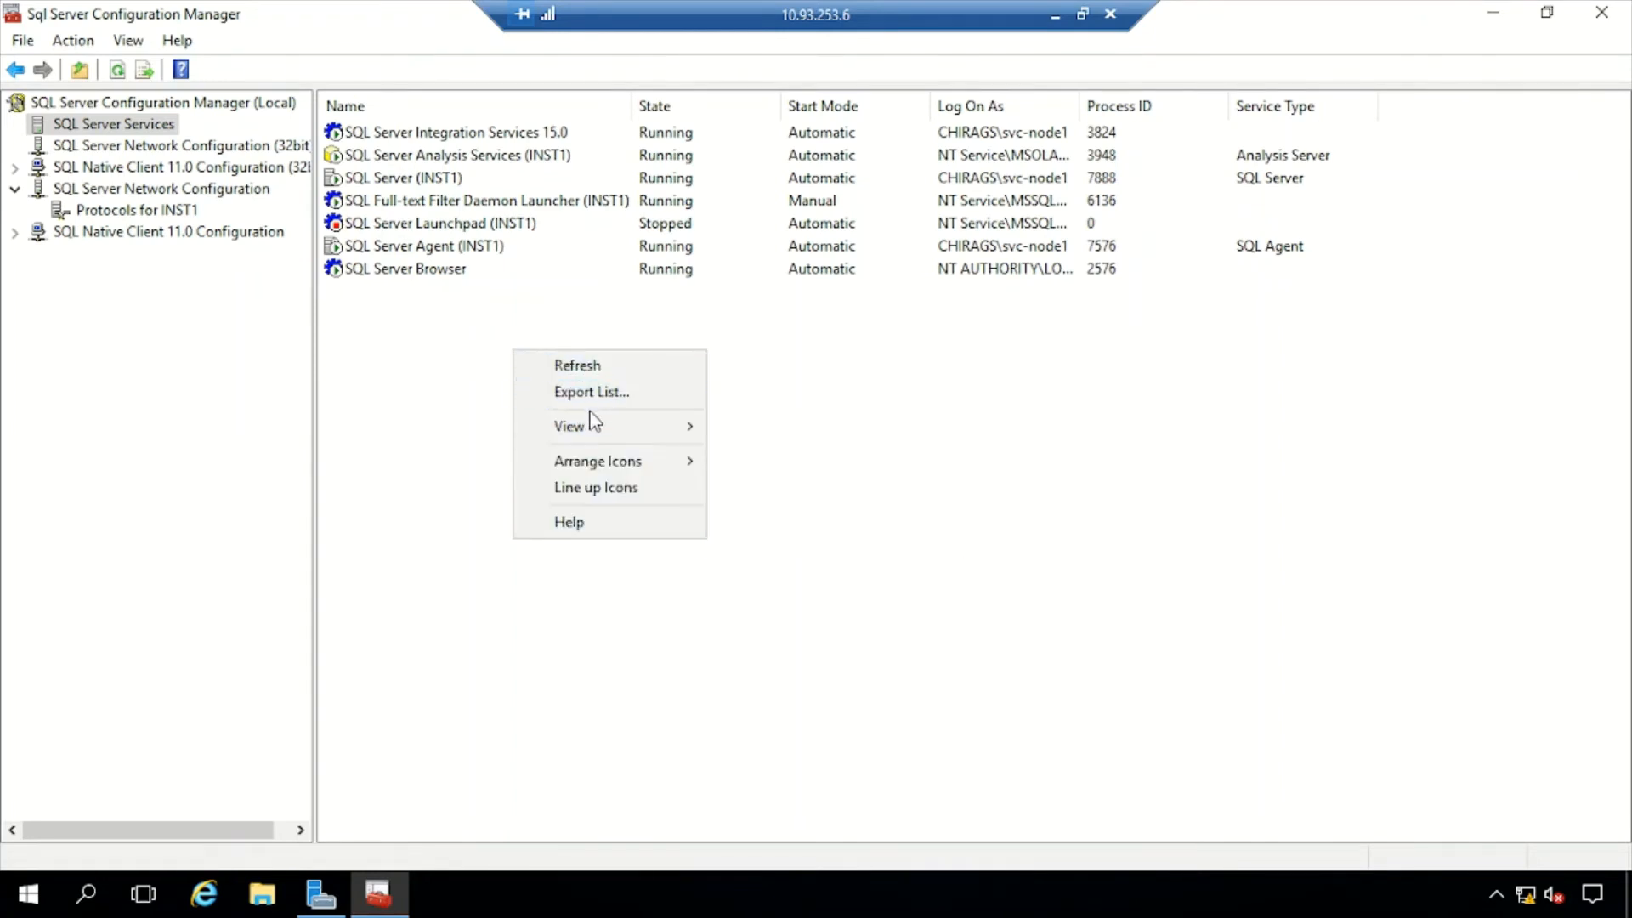
pyautogui.click(565, 365)
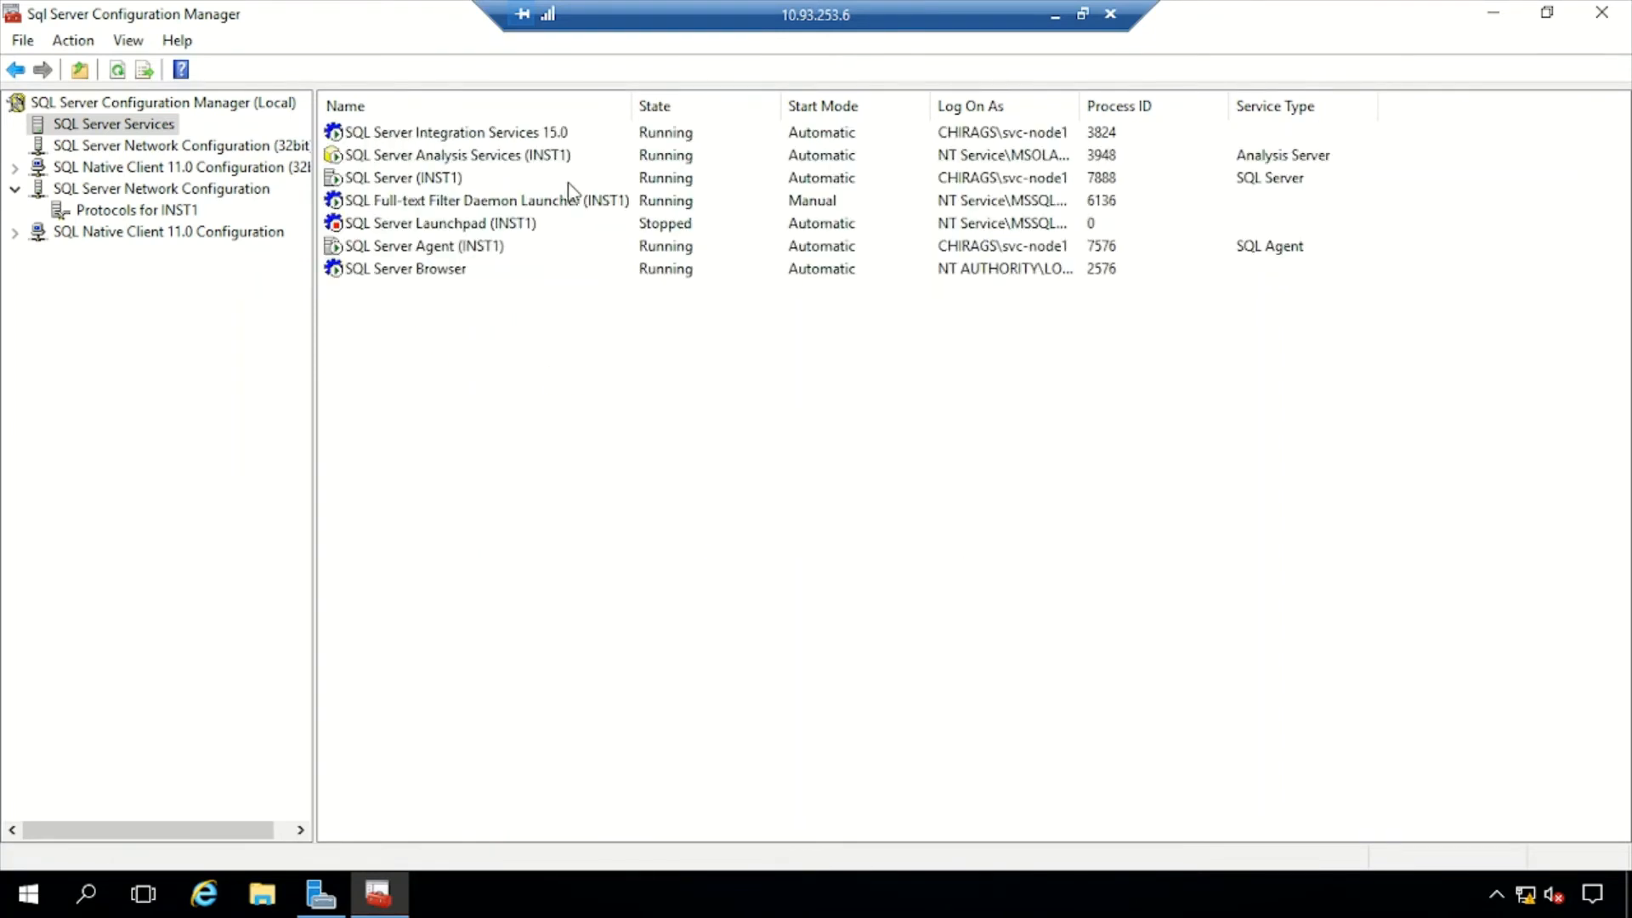
# Leave the 10.93.253.6 session and switch to the 10.93.253.5 remote session.
pyautogui.click(1055, 15)
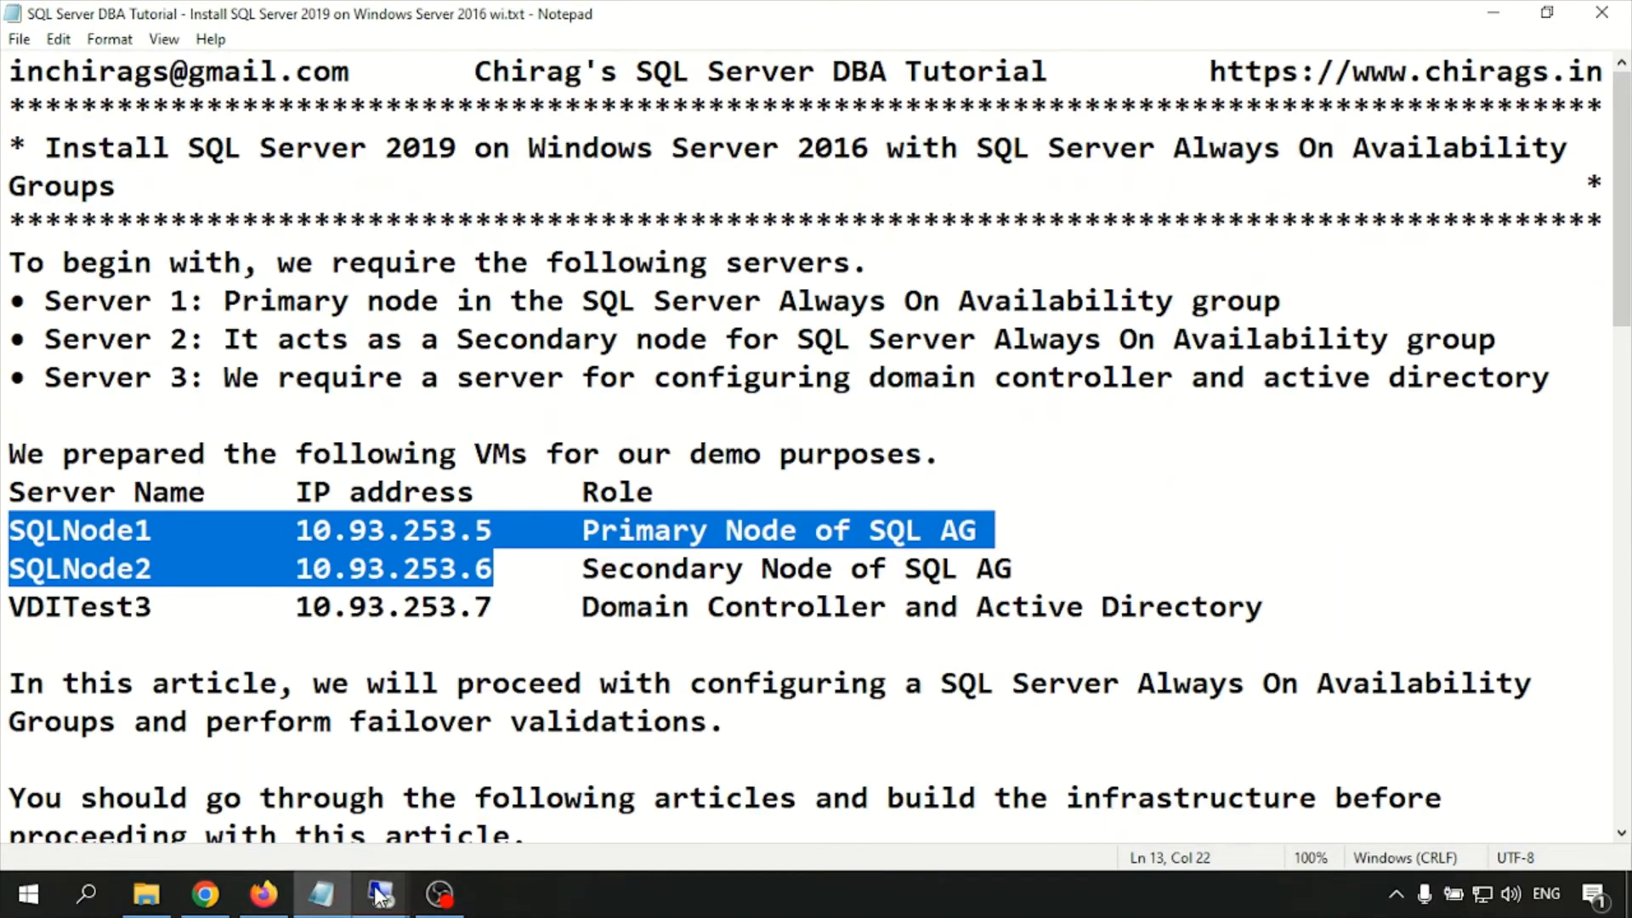
pyautogui.moveTo(380, 892)
pyautogui.click(625, 777)
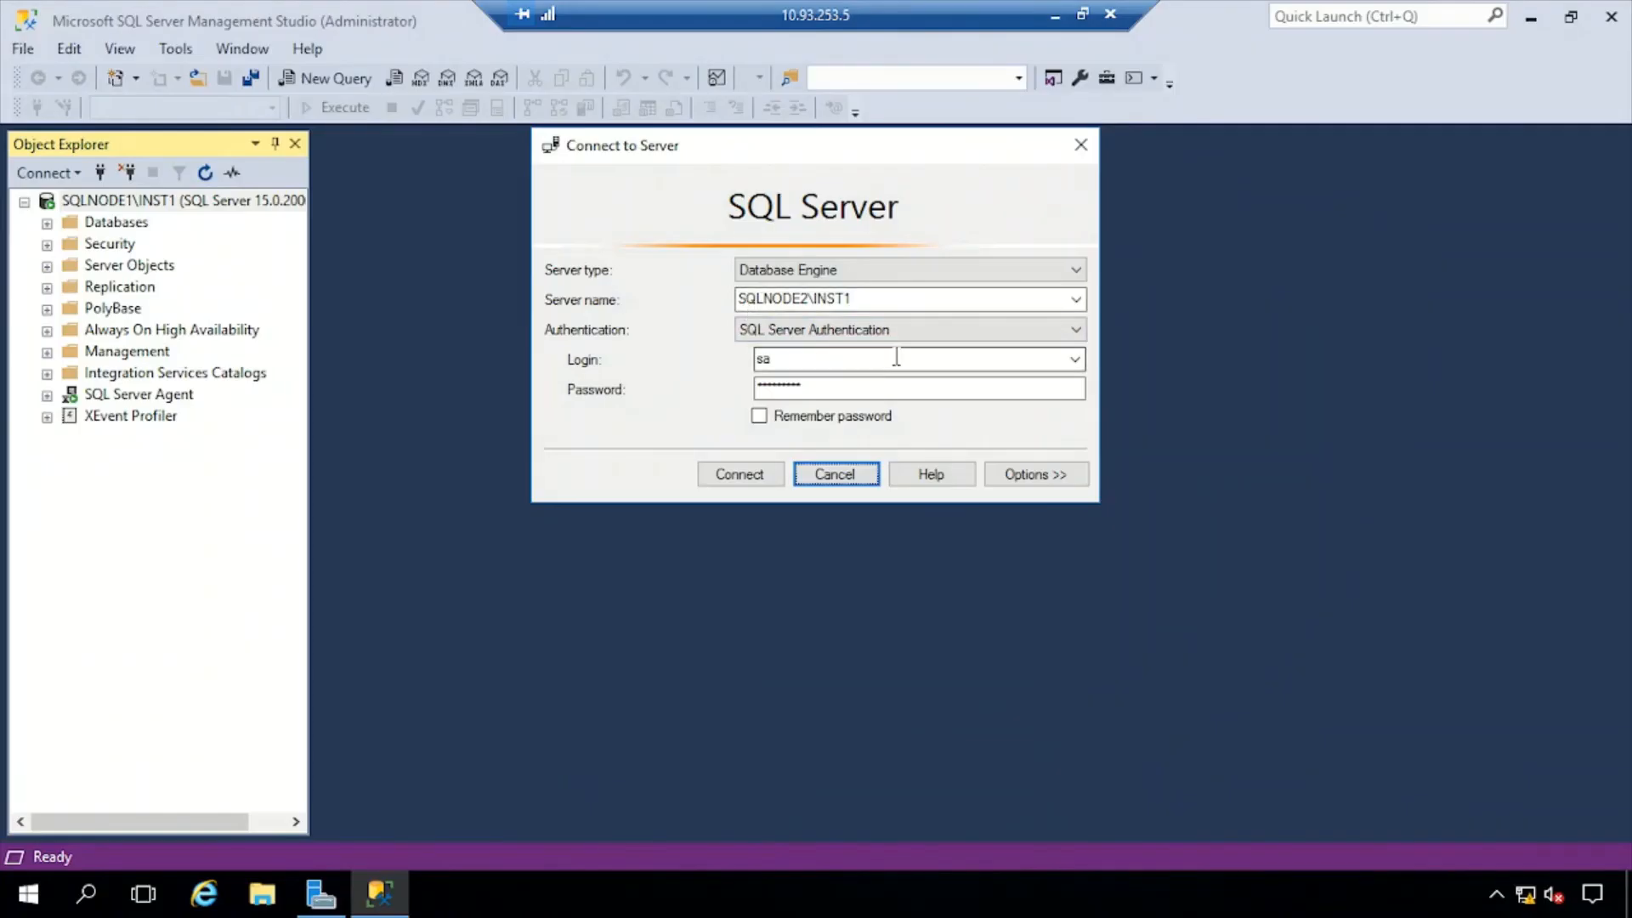
# Connect to SQLNODE2\INST1 and widen Object Explorer to show both SQLNODE1\INST1 and SQLNODE2\INST1.
pyautogui.click(740, 473)
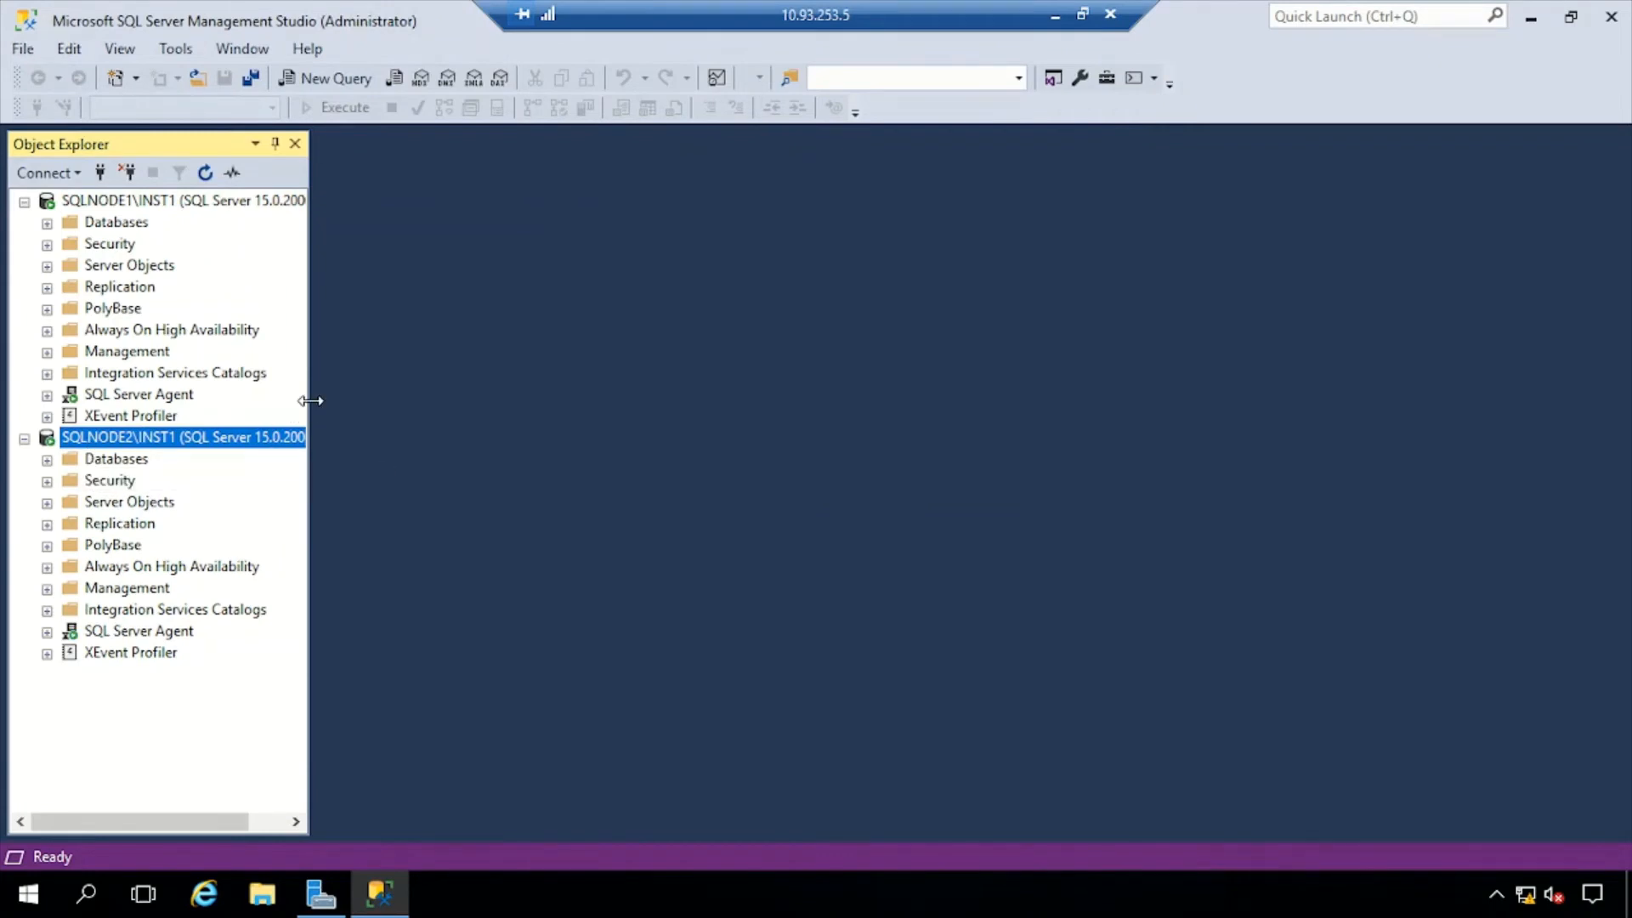
pyautogui.moveTo(309, 401); pyautogui.dragTo(392, 401)
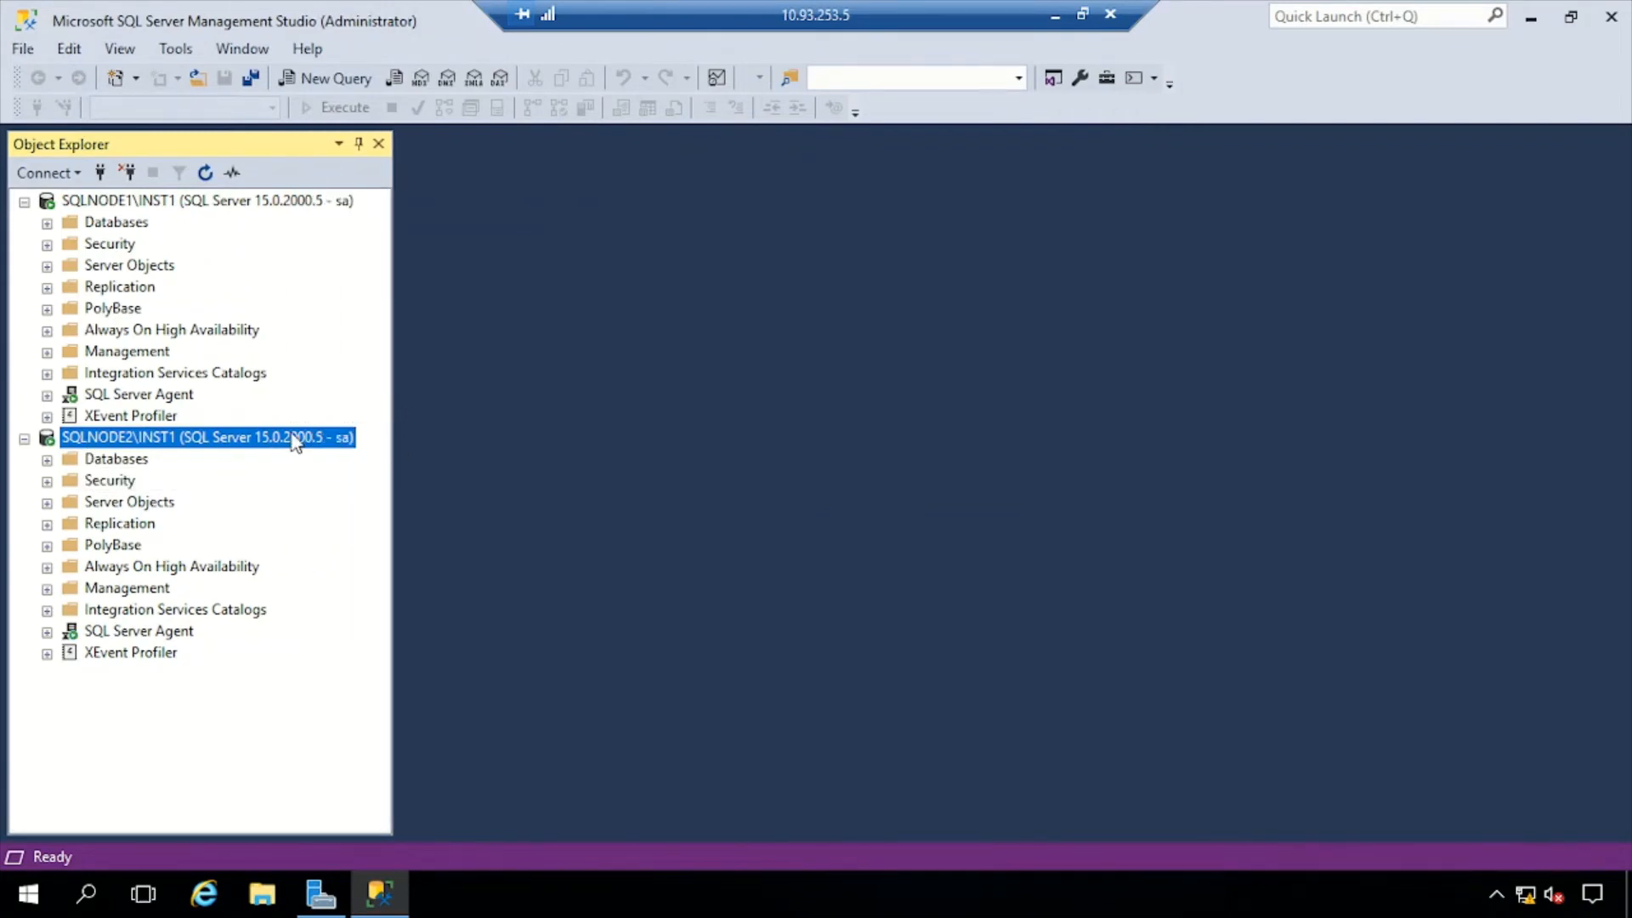
pyautogui.click(75, 203)
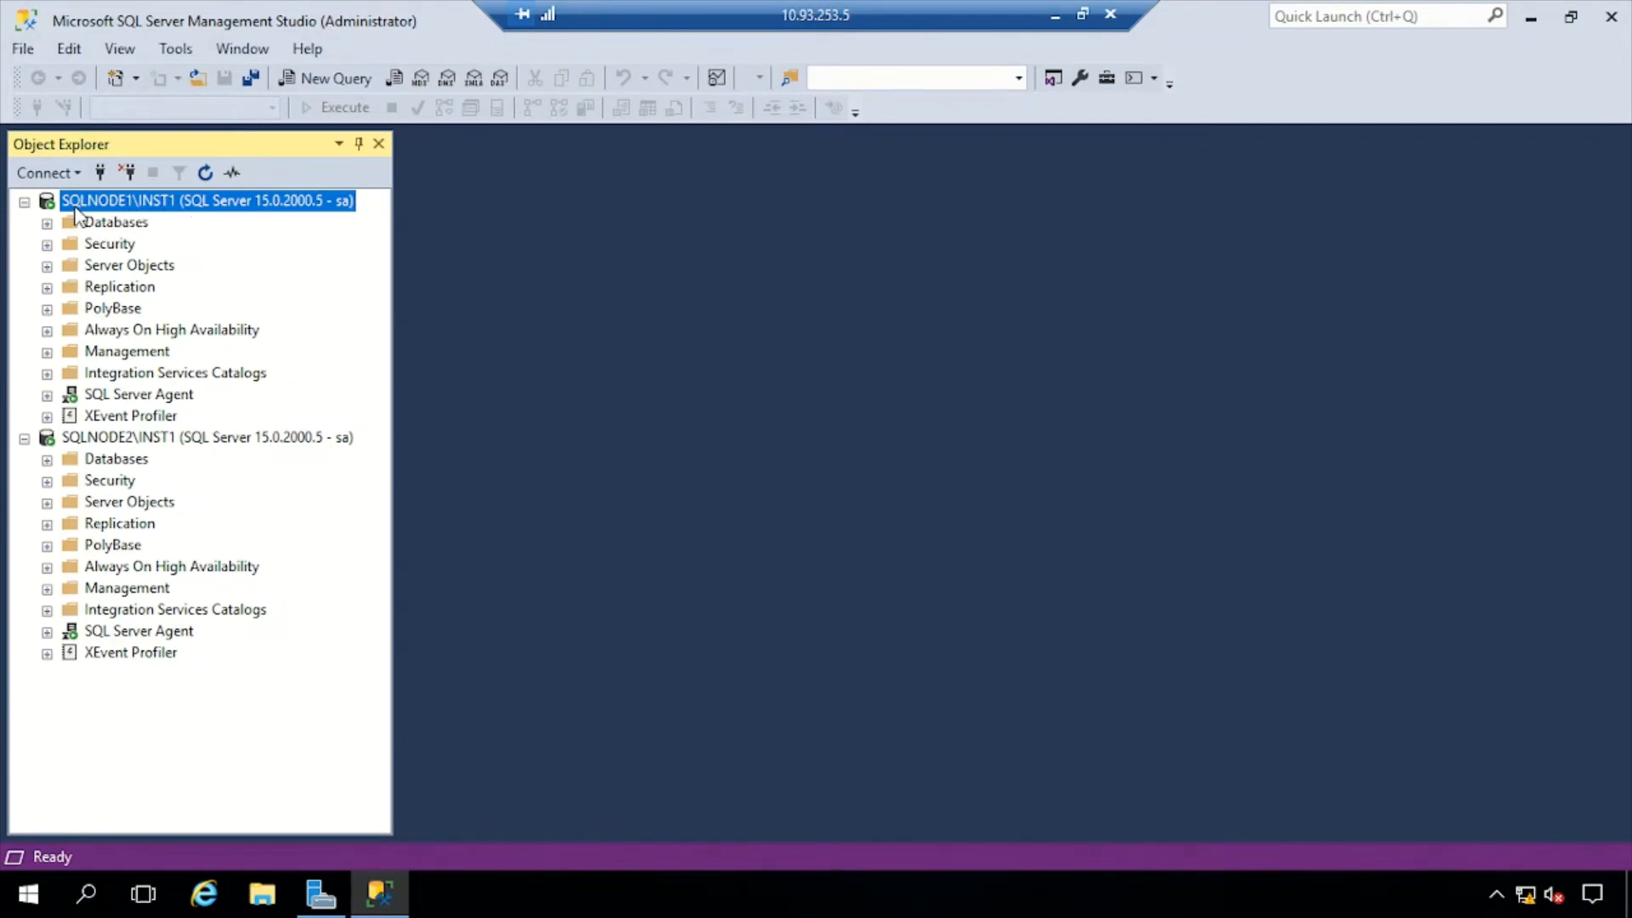
pyautogui.click(113, 439)
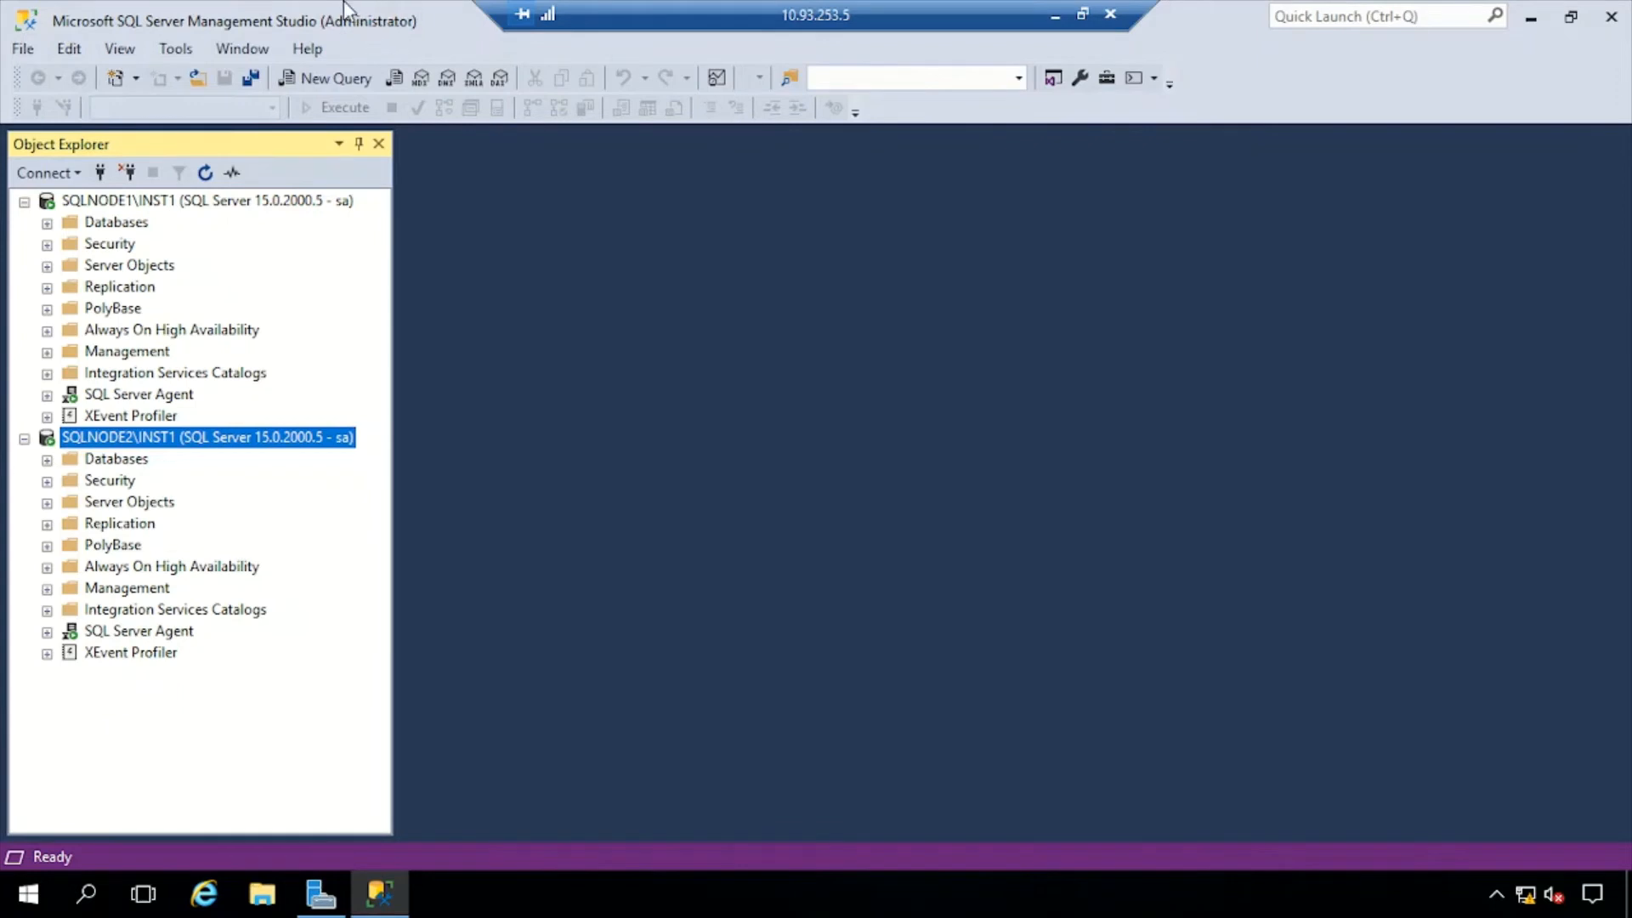
pyautogui.click(47, 331)
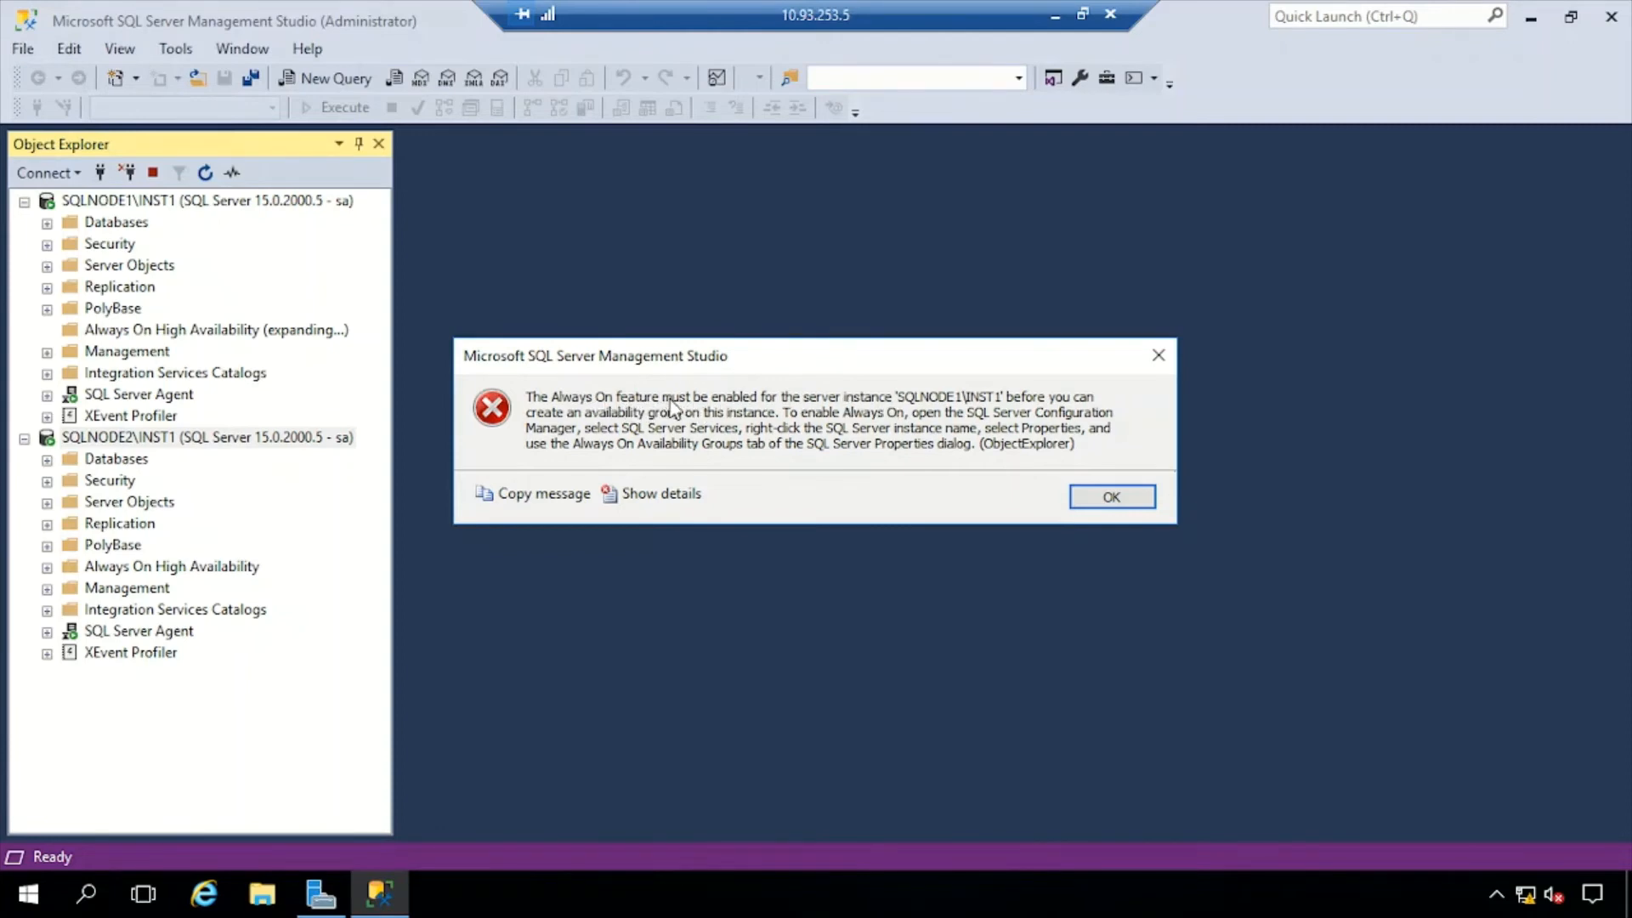
pyautogui.click(1096, 496)
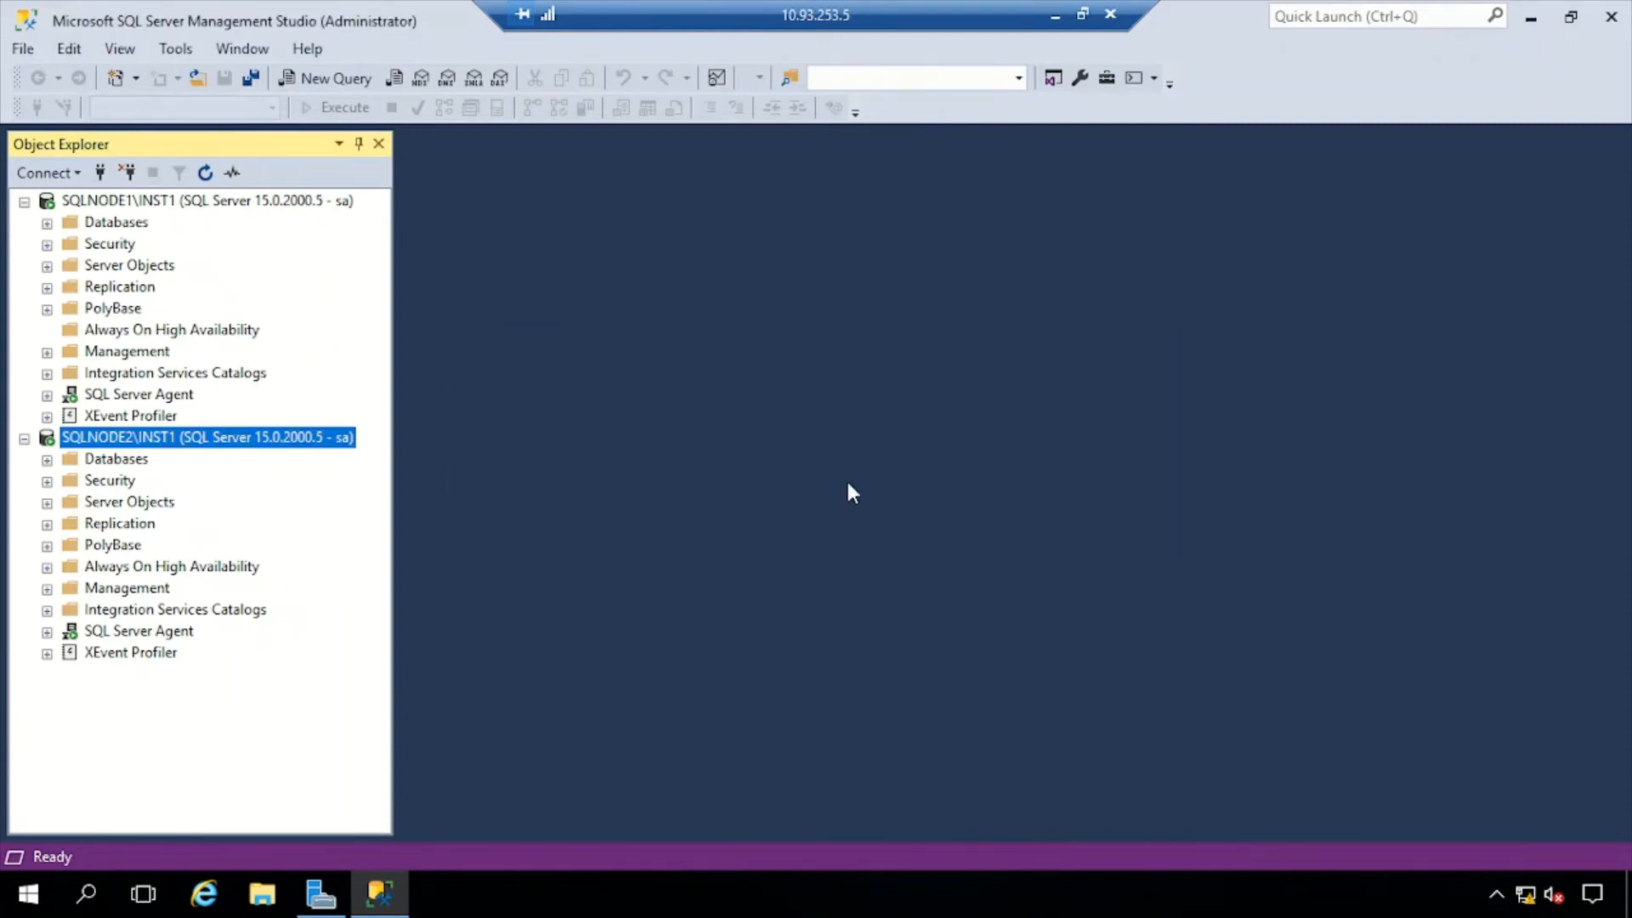
pyautogui.rightClick(119, 334)
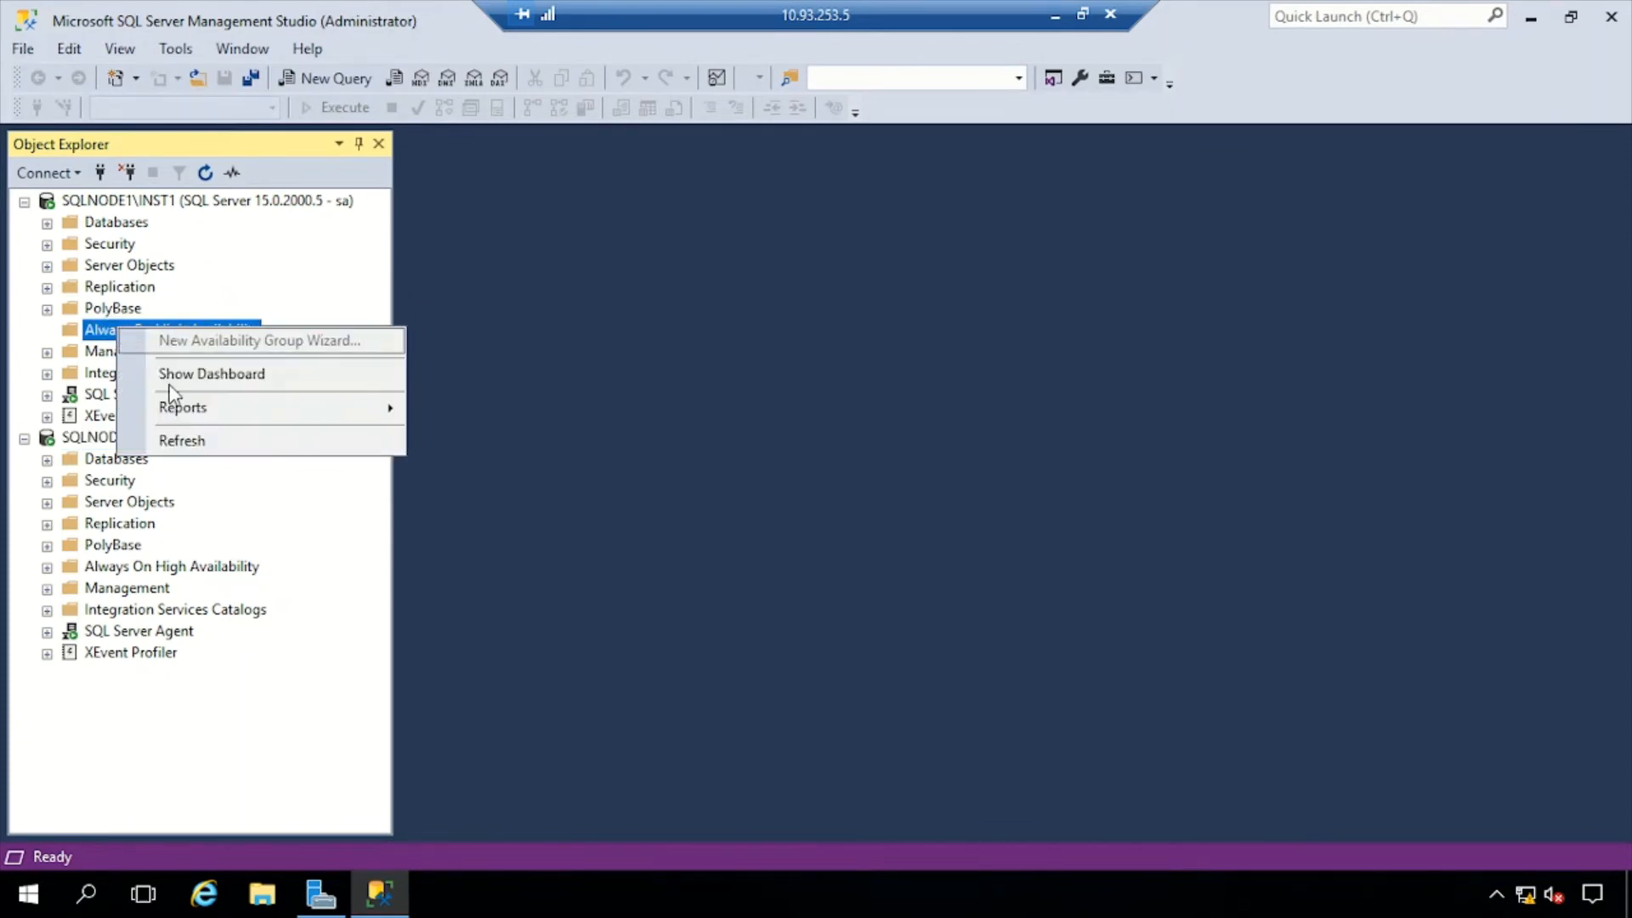
pyautogui.rightClick(107, 201)
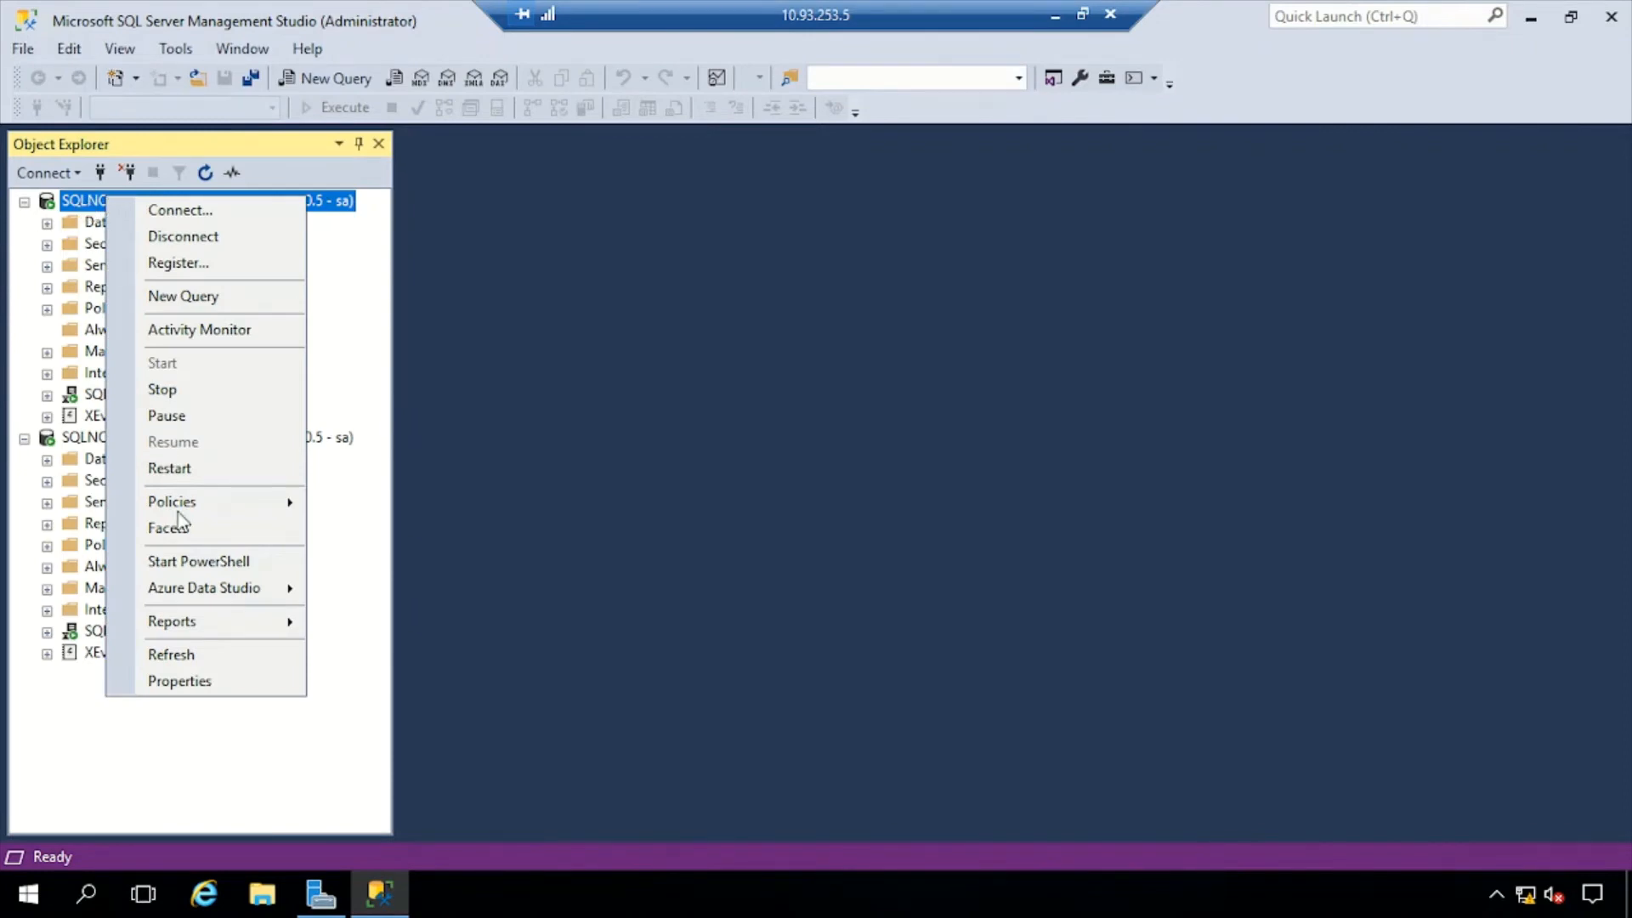
pyautogui.click(197, 684)
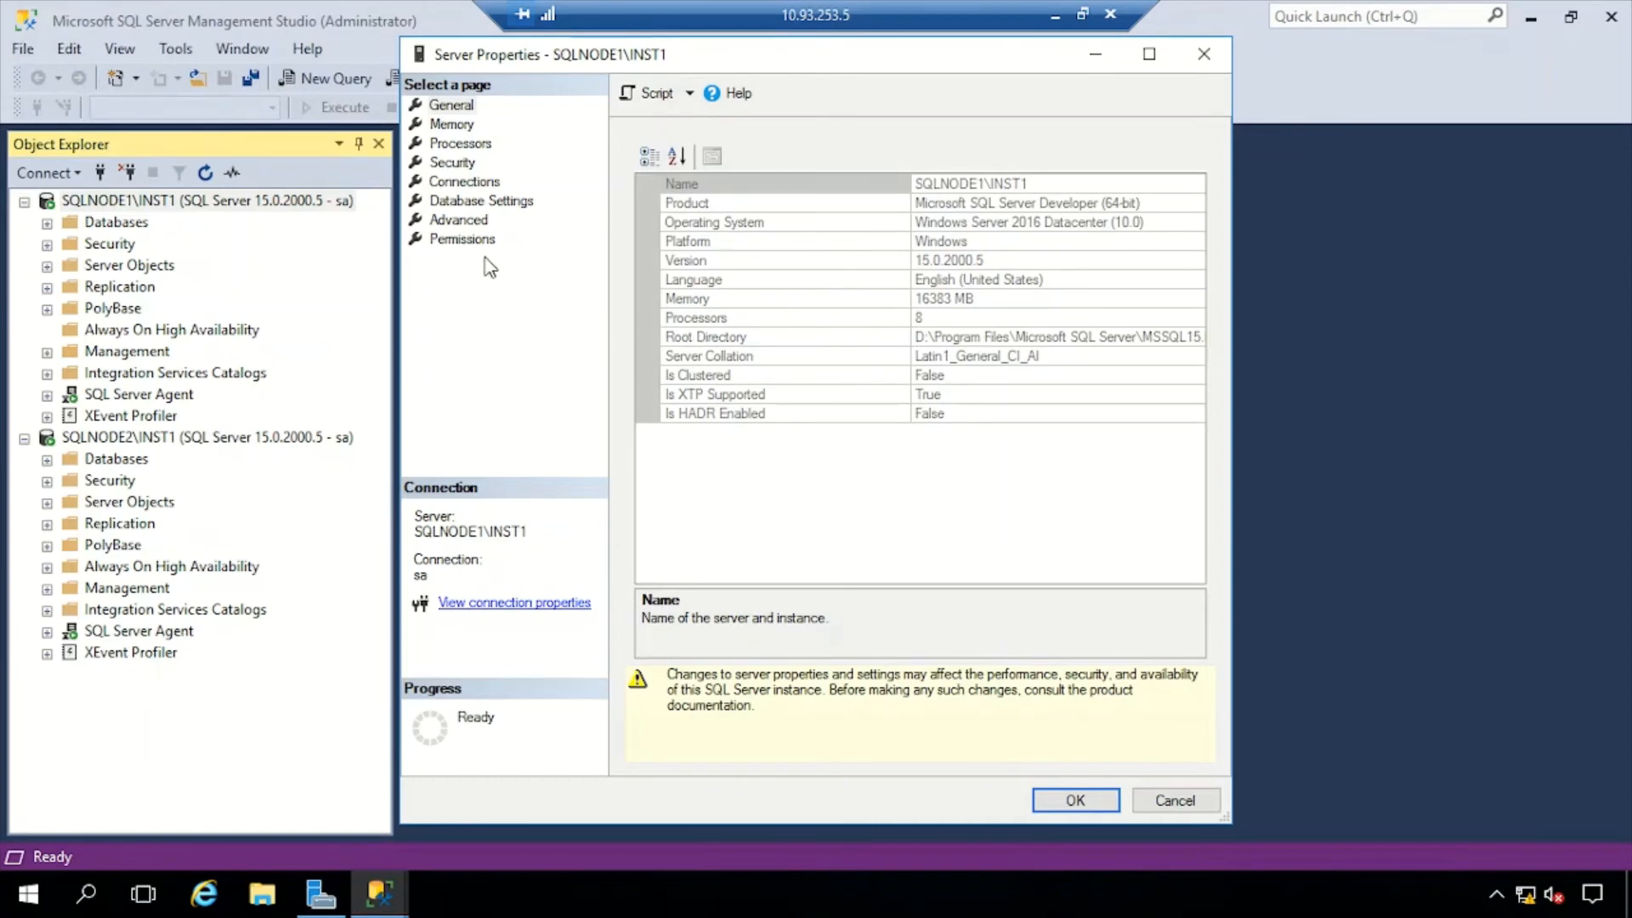
pyautogui.click(457, 219)
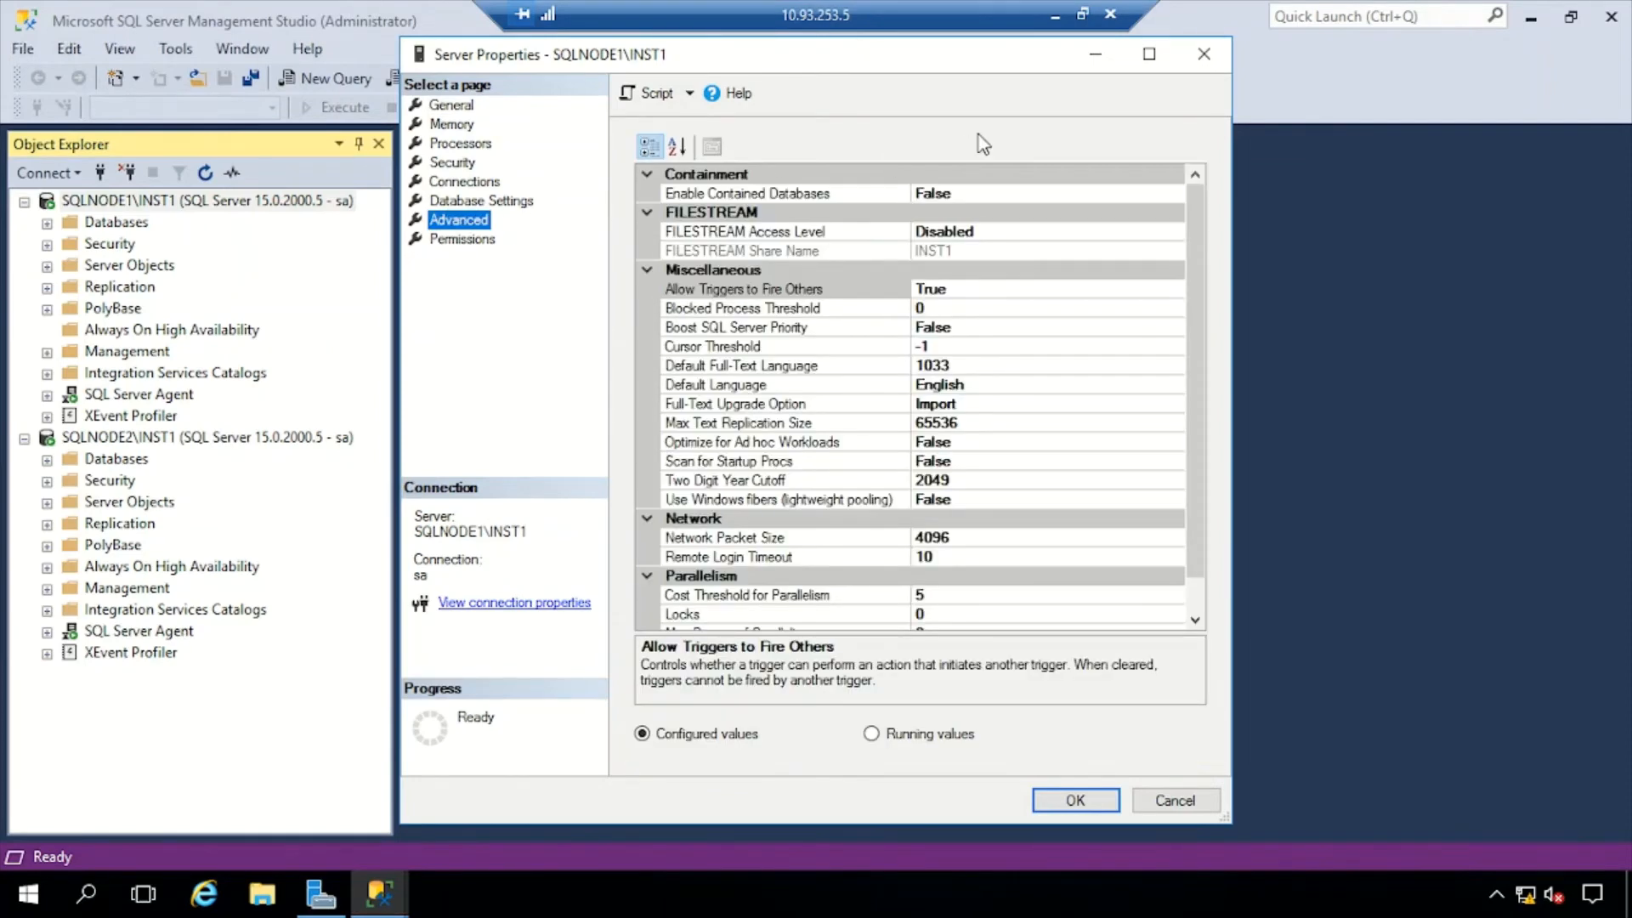
pyautogui.click(1203, 56)
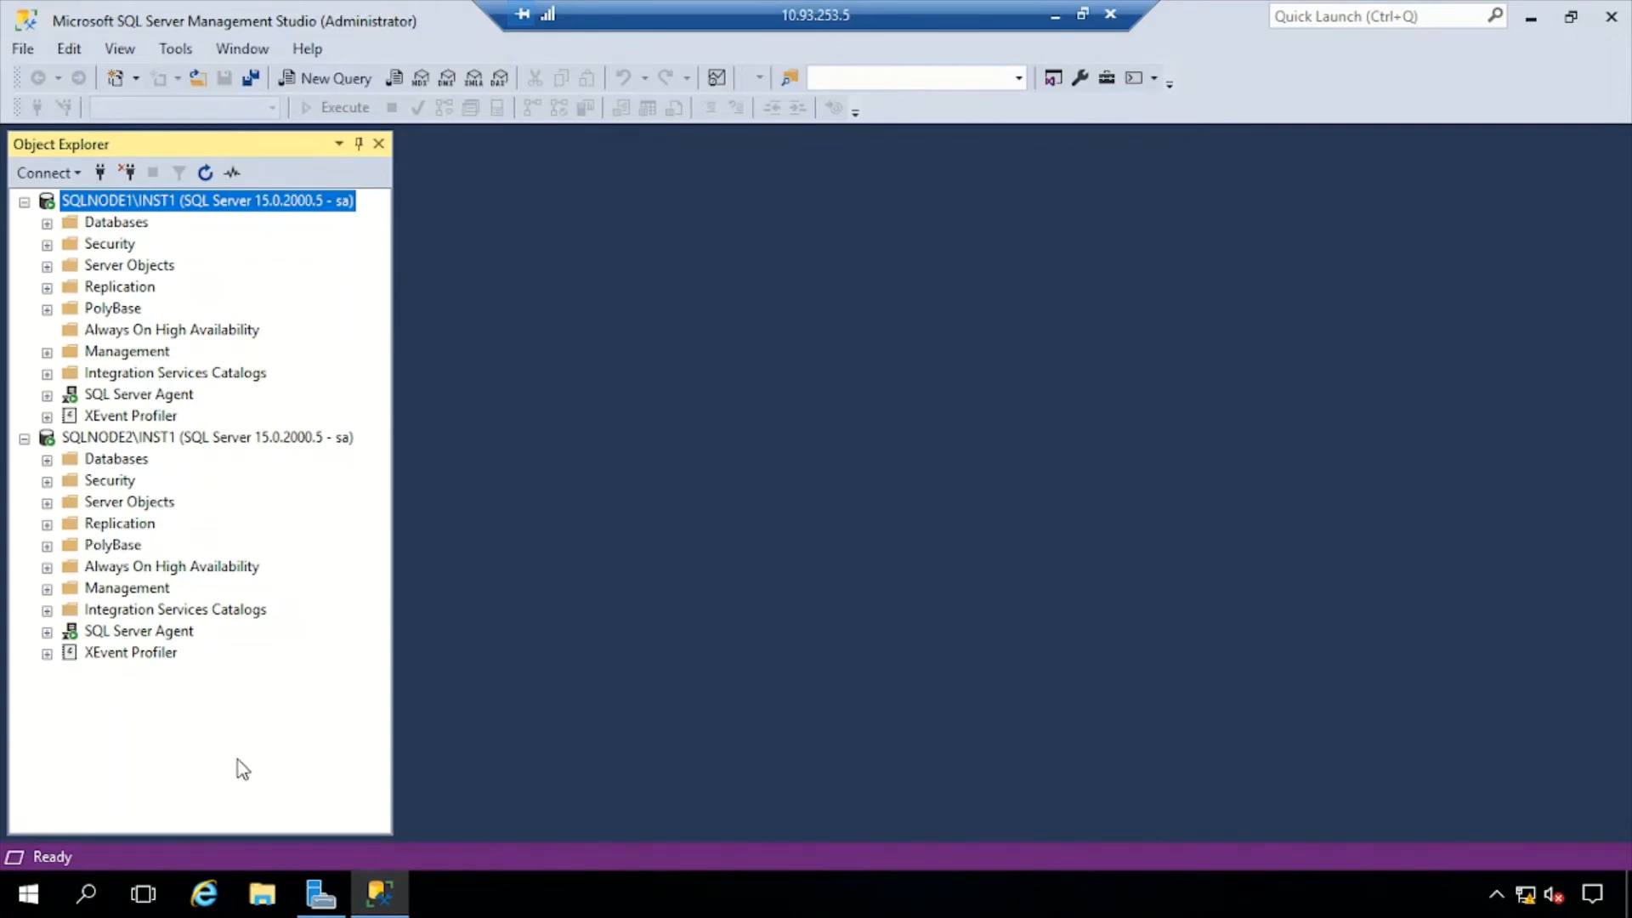
# Launch SQL Server 2019 Configuration Manager from the Microsoft SQL Server 2019 Start menu folder.
pyautogui.click(33, 903)
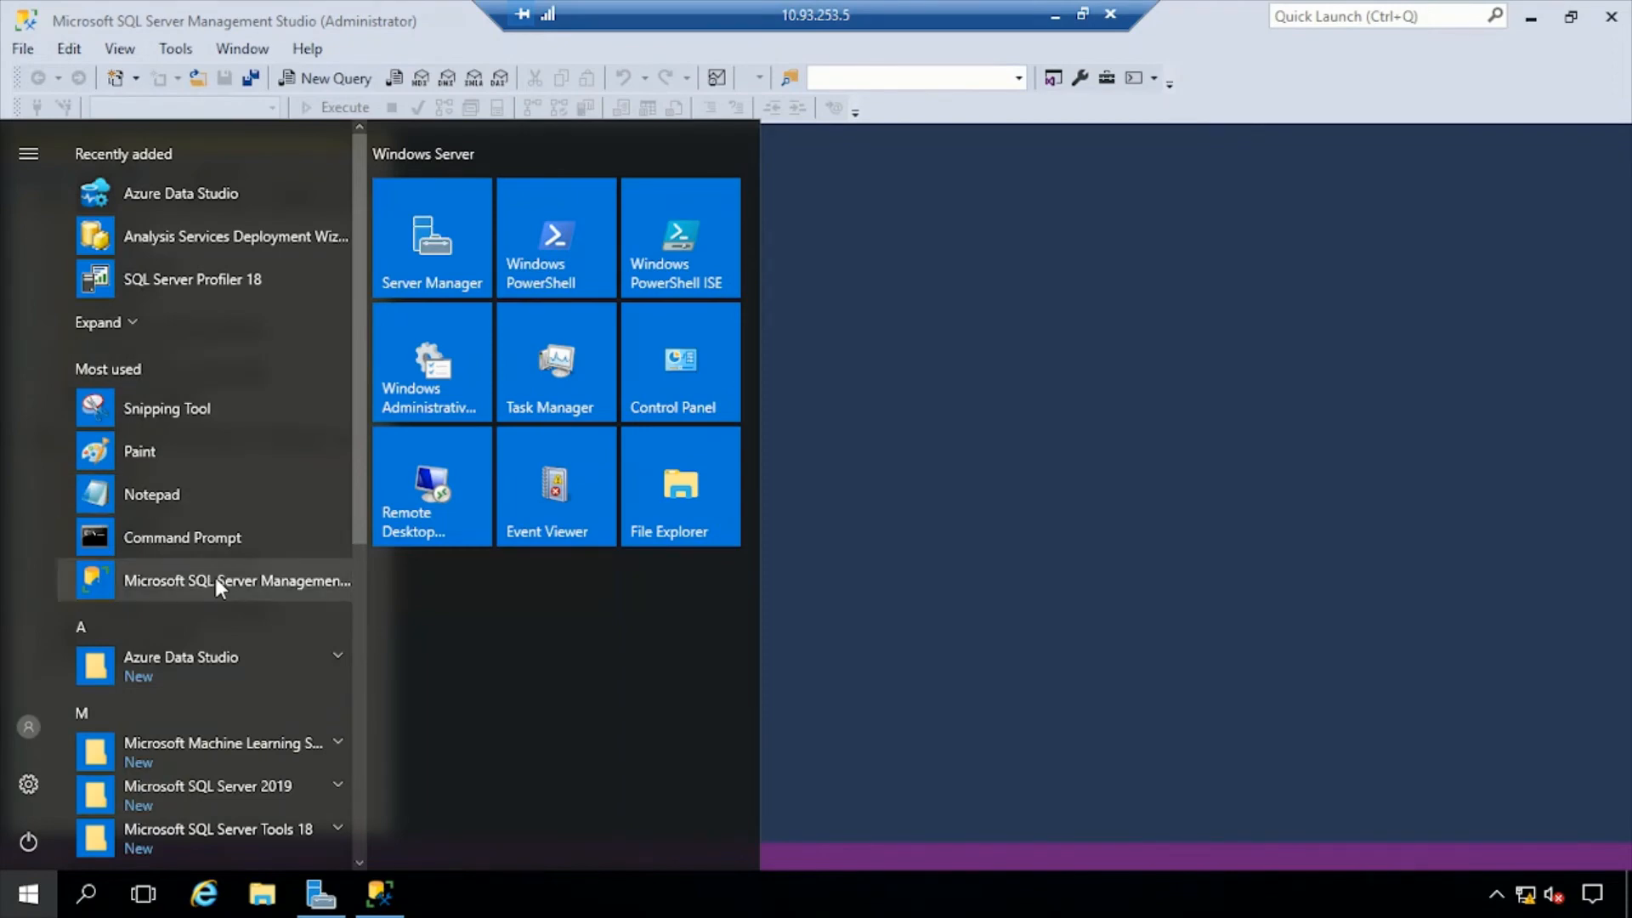
pyautogui.scroll(-3, 217, 582)
pyautogui.scroll(-3, 212, 573)
pyautogui.scroll(6, 212, 574)
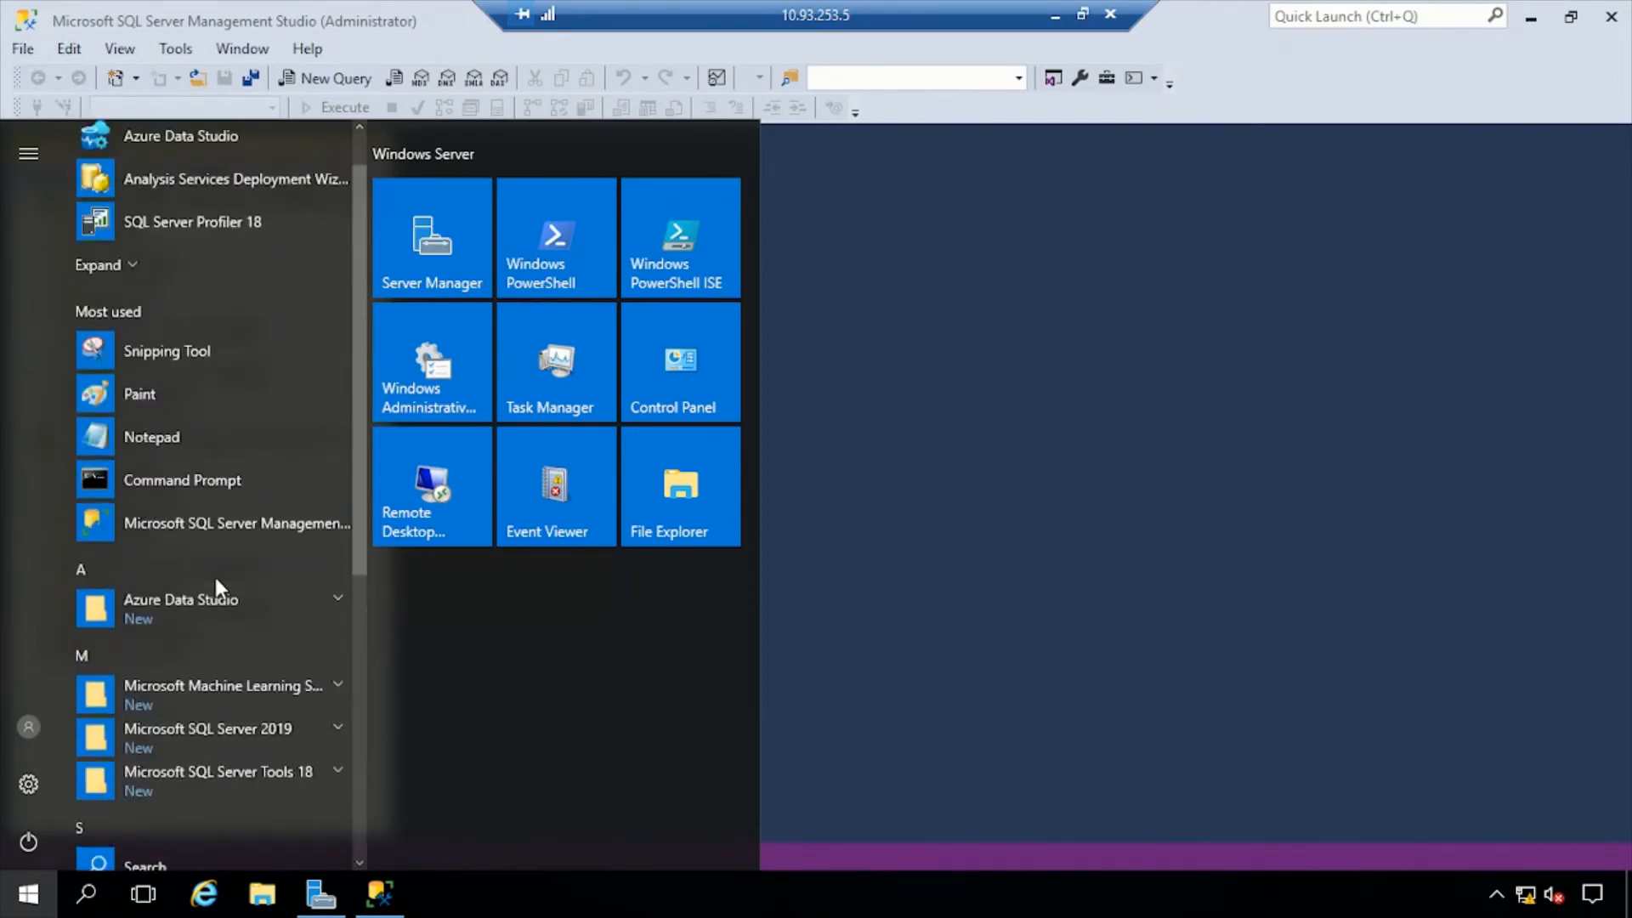
pyautogui.scroll(-3, 216, 578)
pyautogui.click(252, 439)
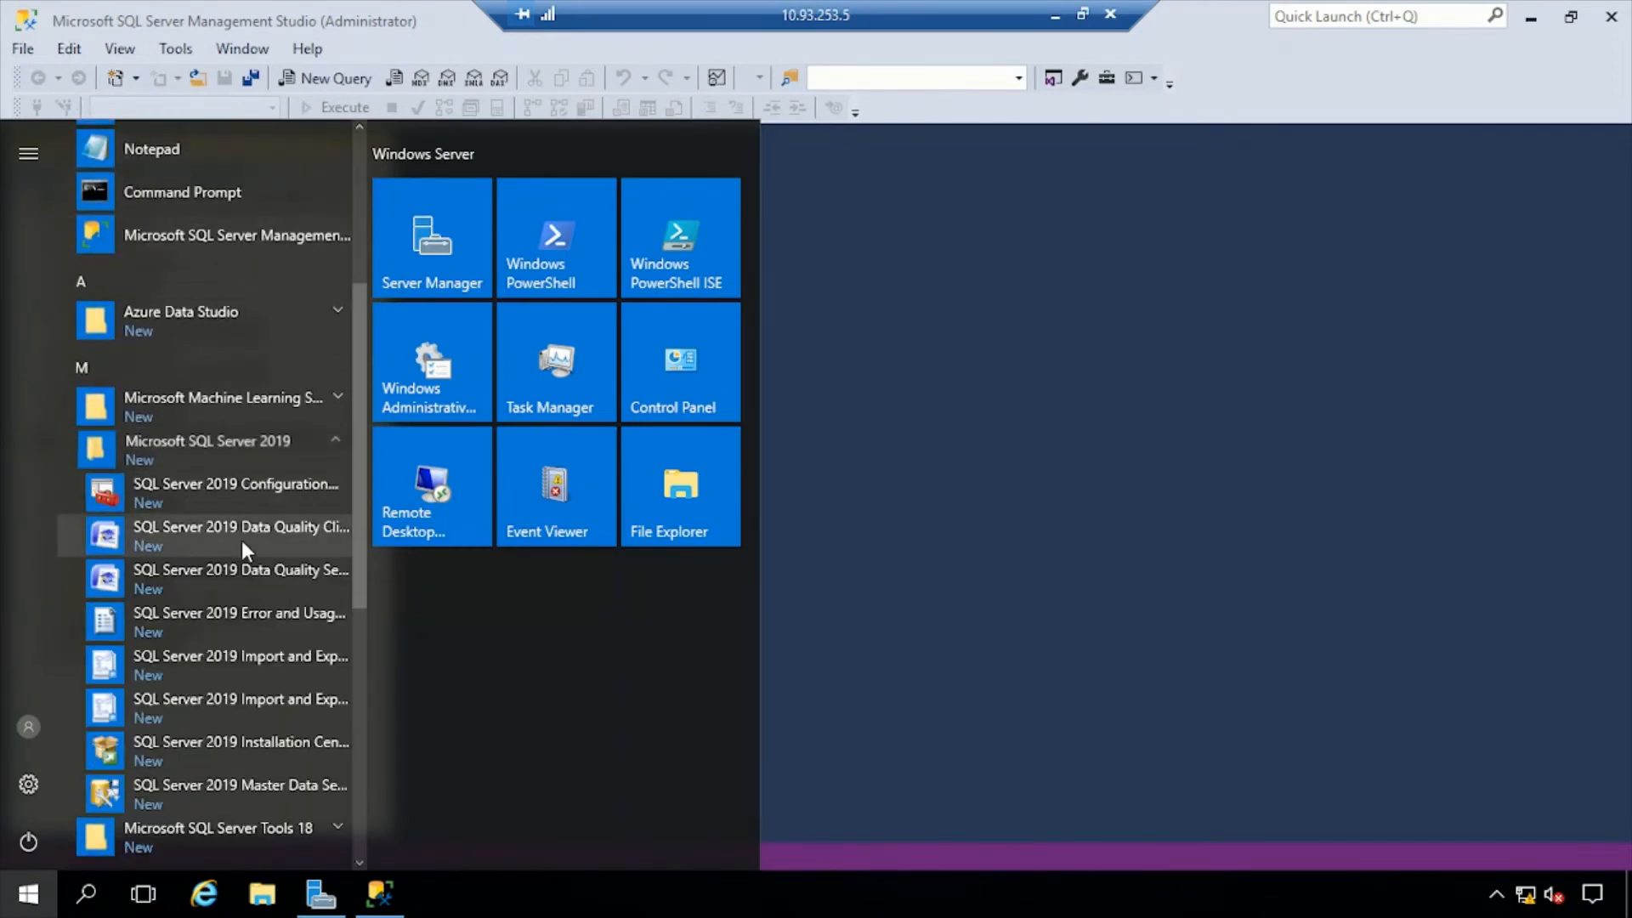
pyautogui.click(192, 493)
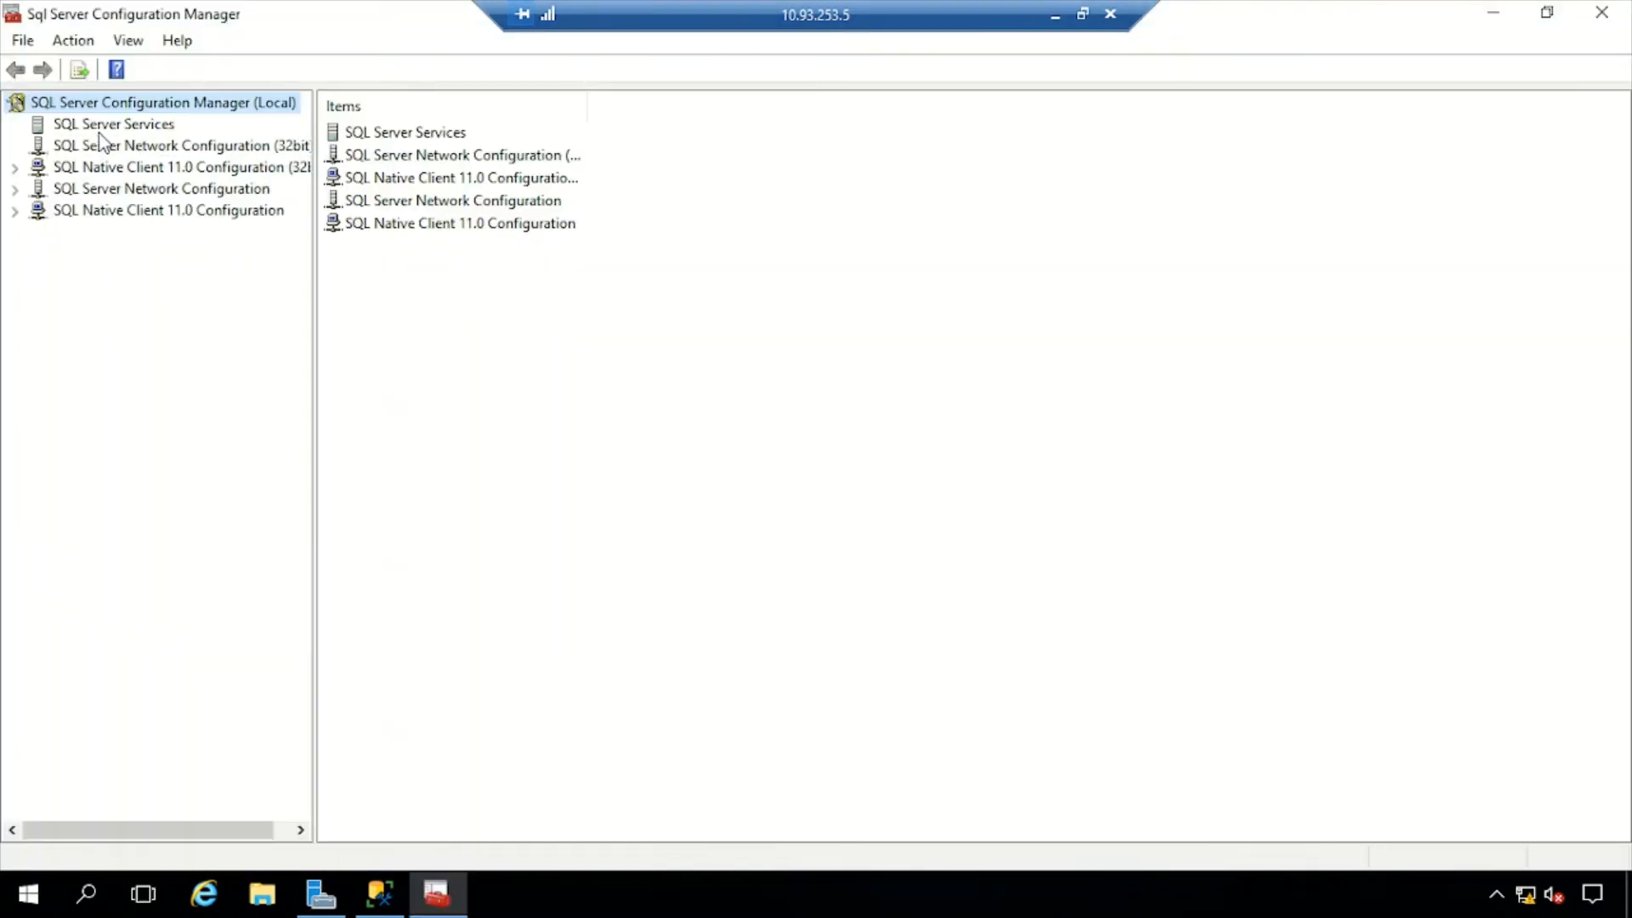
# Show the SQL Server services list and look at SQL Server (INST1) properties without changes.
pyautogui.rightClick(105, 103)
pyautogui.click(125, 300)
pyautogui.rightClick(105, 129)
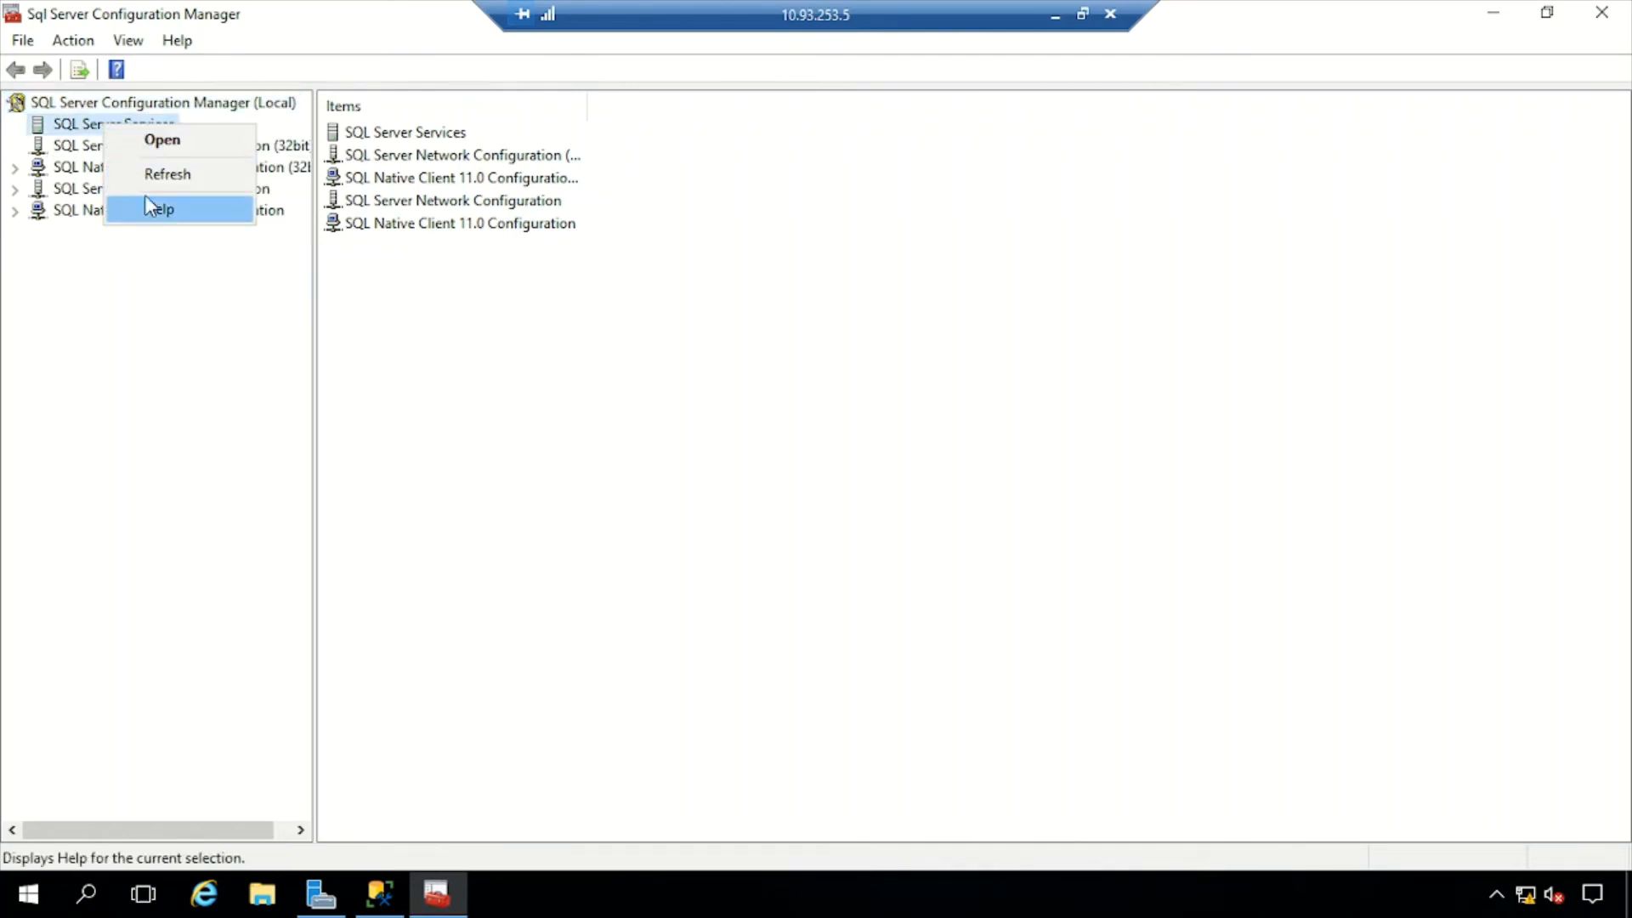
pyautogui.click(117, 289)
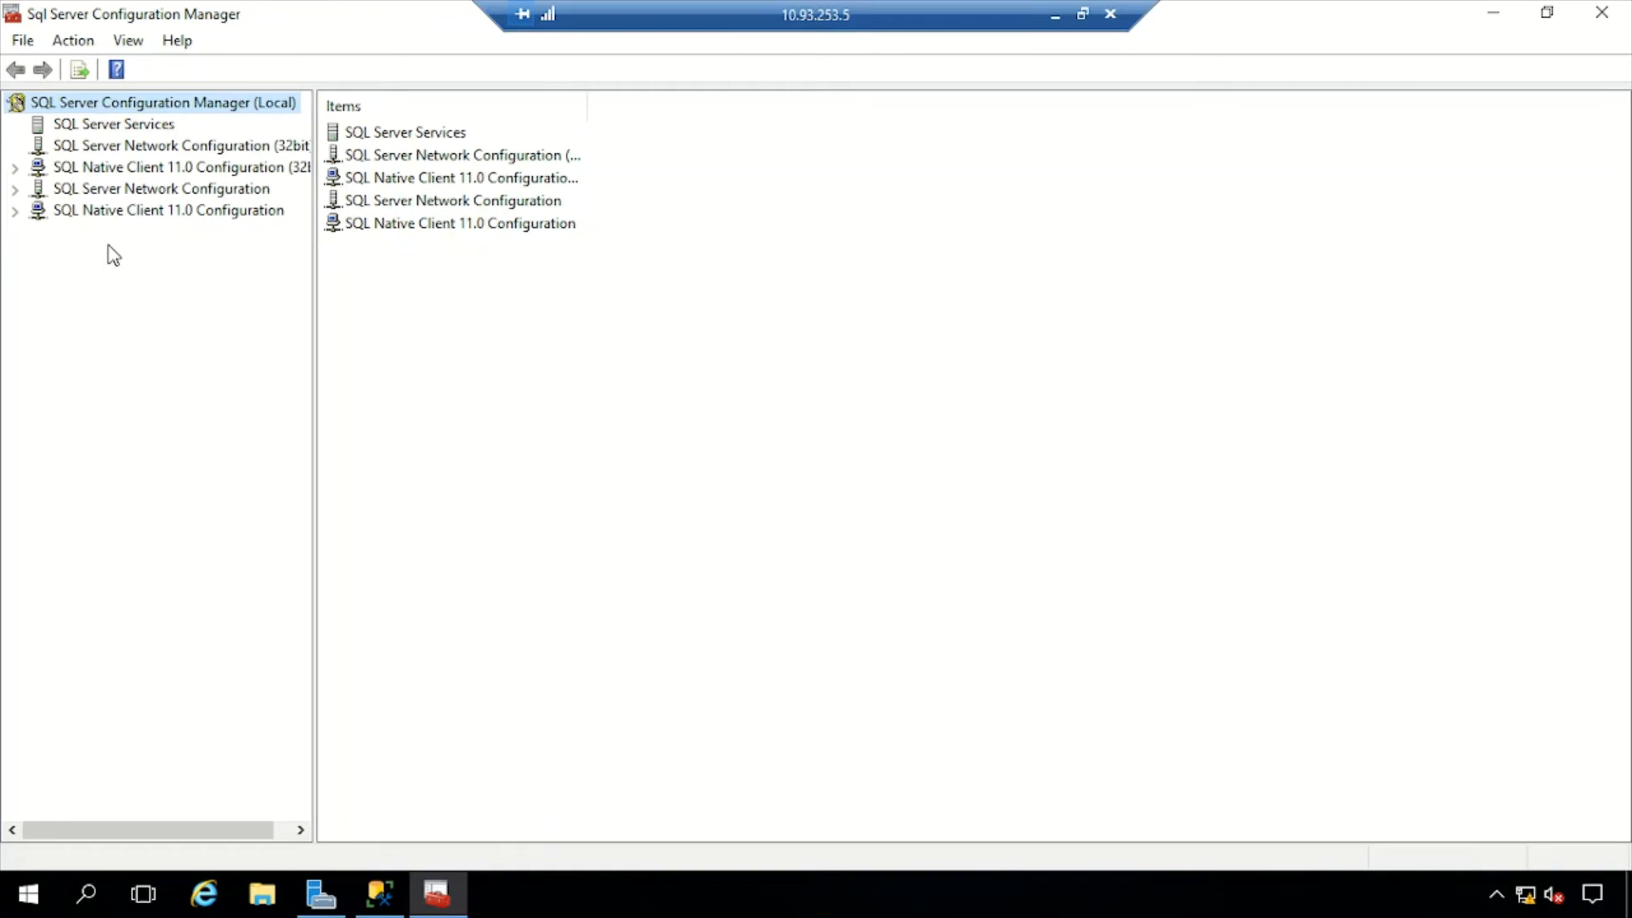
pyautogui.click(108, 126)
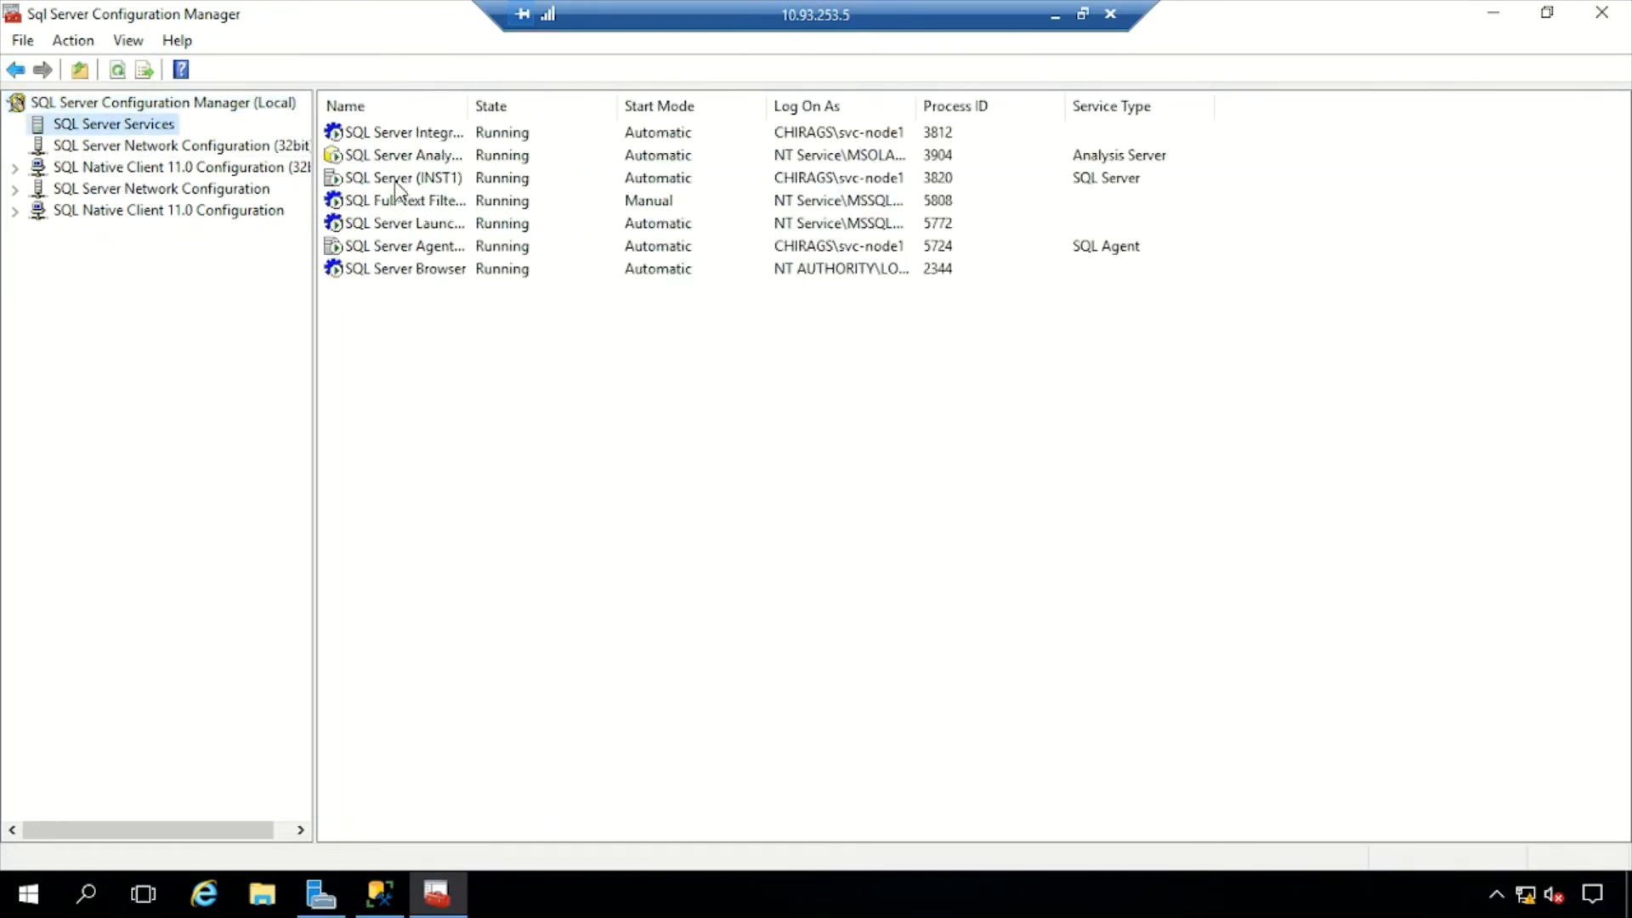
pyautogui.rightClick(395, 180)
pyautogui.click(482, 332)
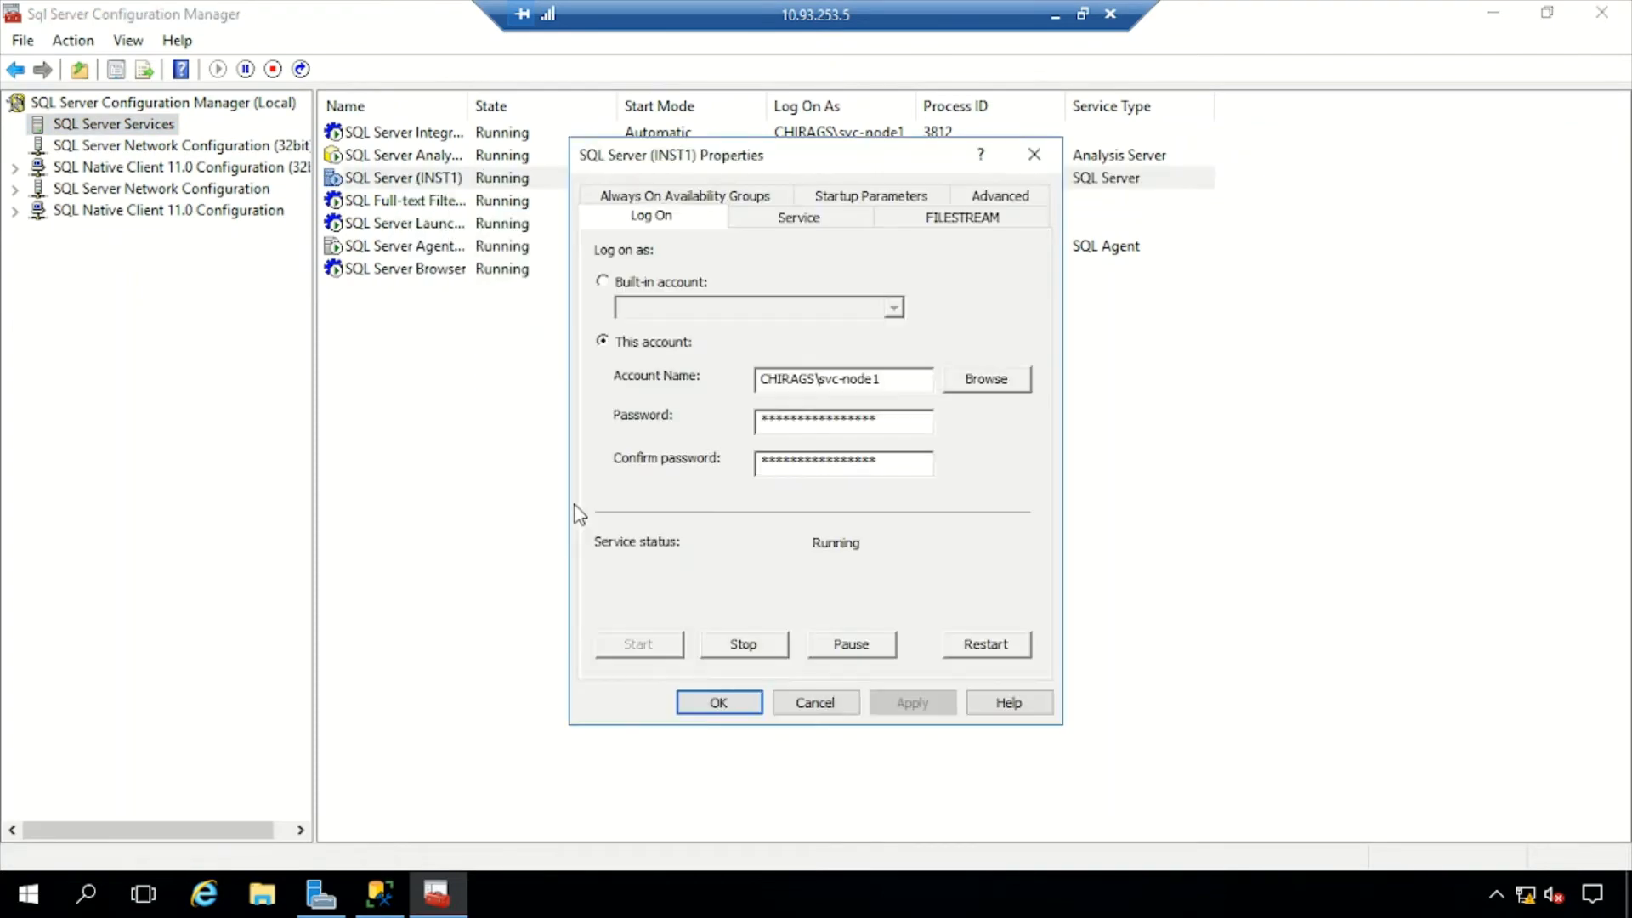
pyautogui.click(823, 703)
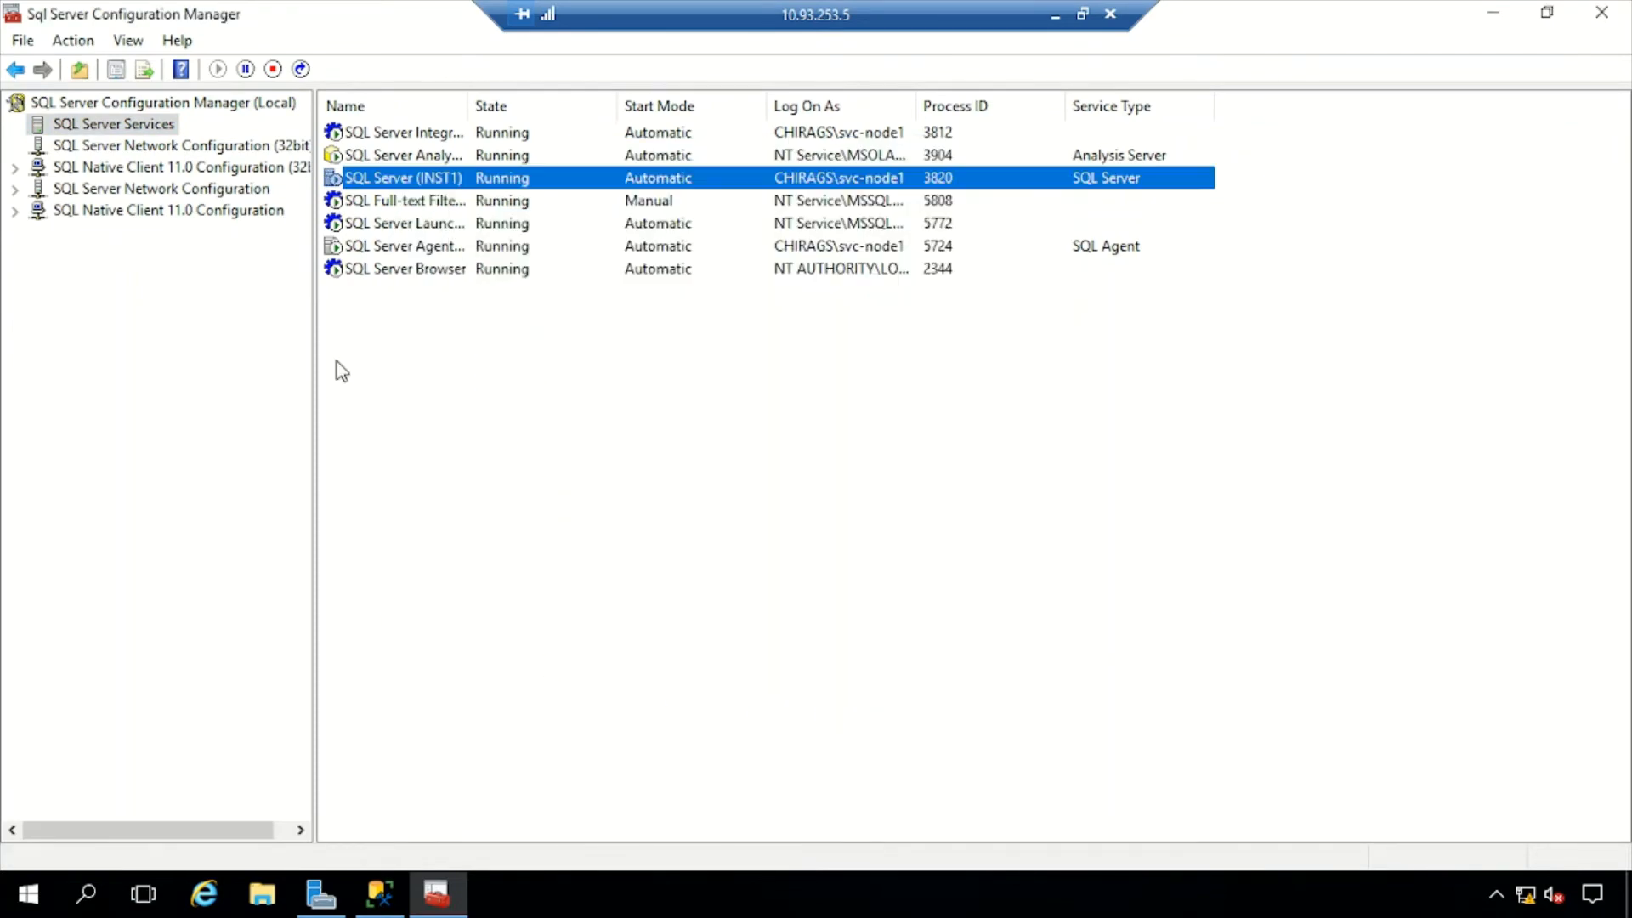
pyautogui.click(174, 451)
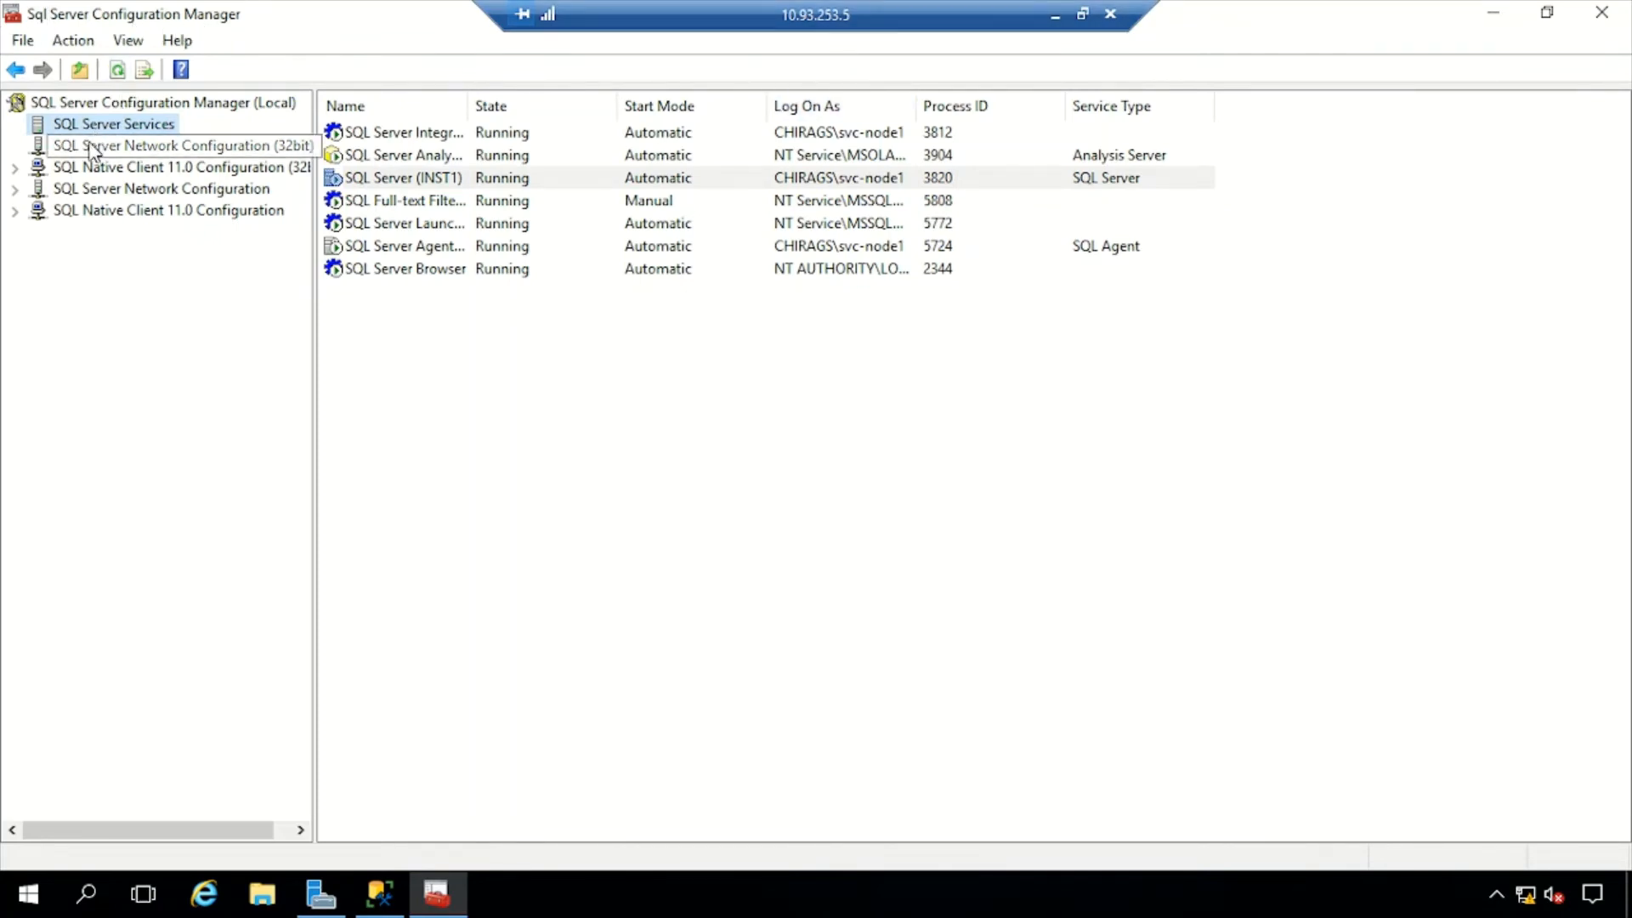
# Check the network configuration, then return to services and widen the Name column to full names.
pyautogui.click(100, 190)
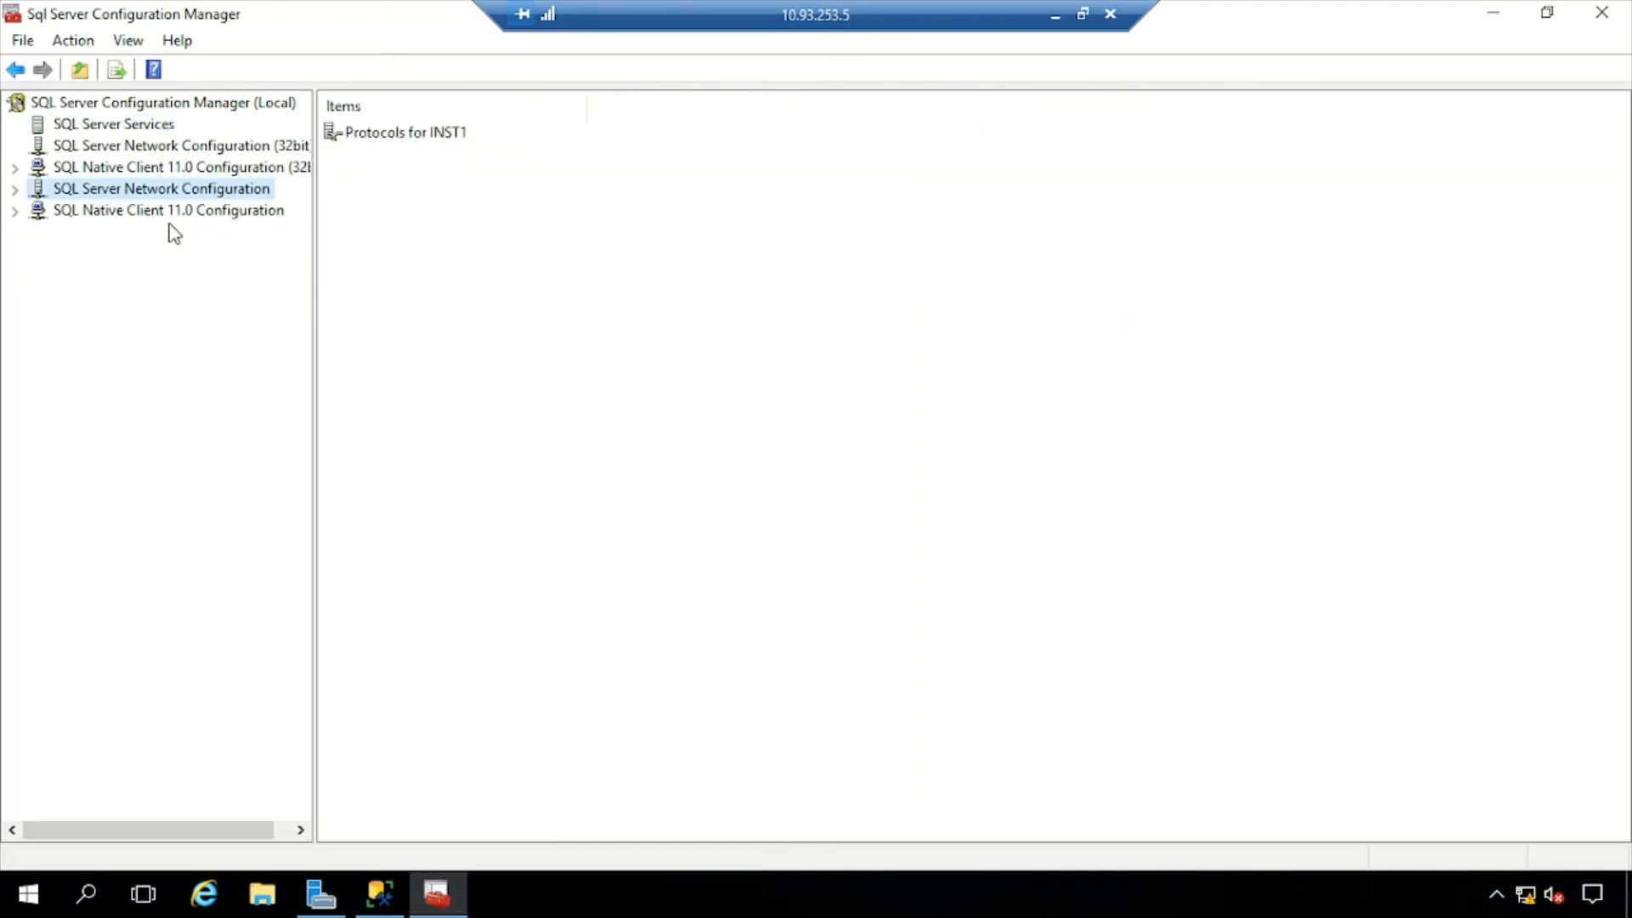
pyautogui.click(106, 127)
pyautogui.rightClick(95, 127)
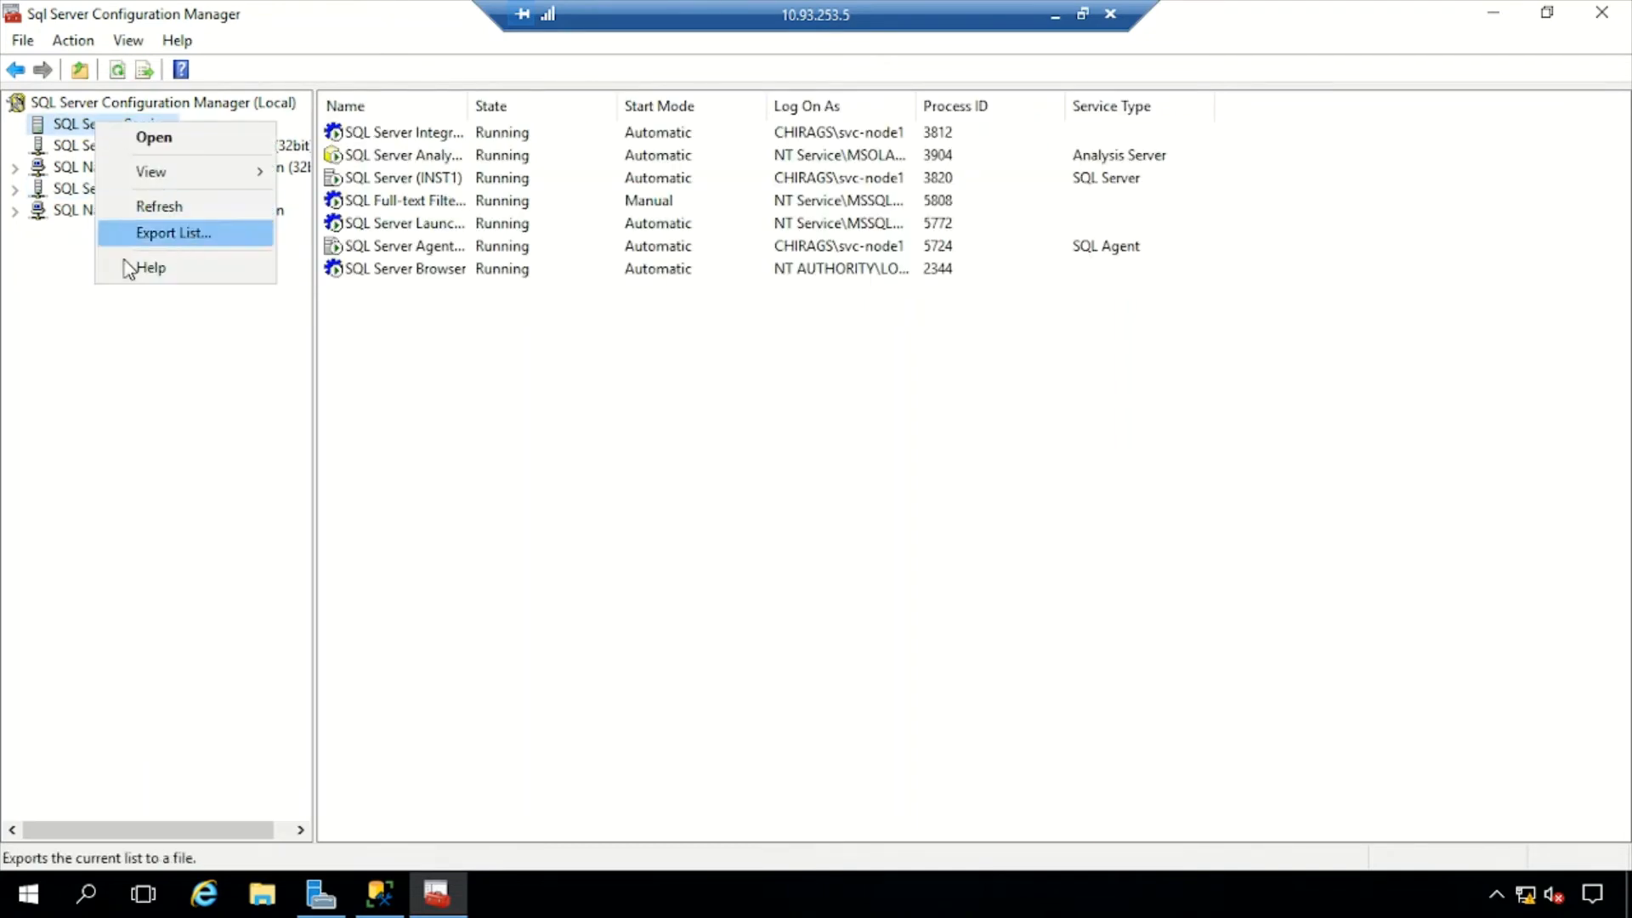
pyautogui.click(131, 365)
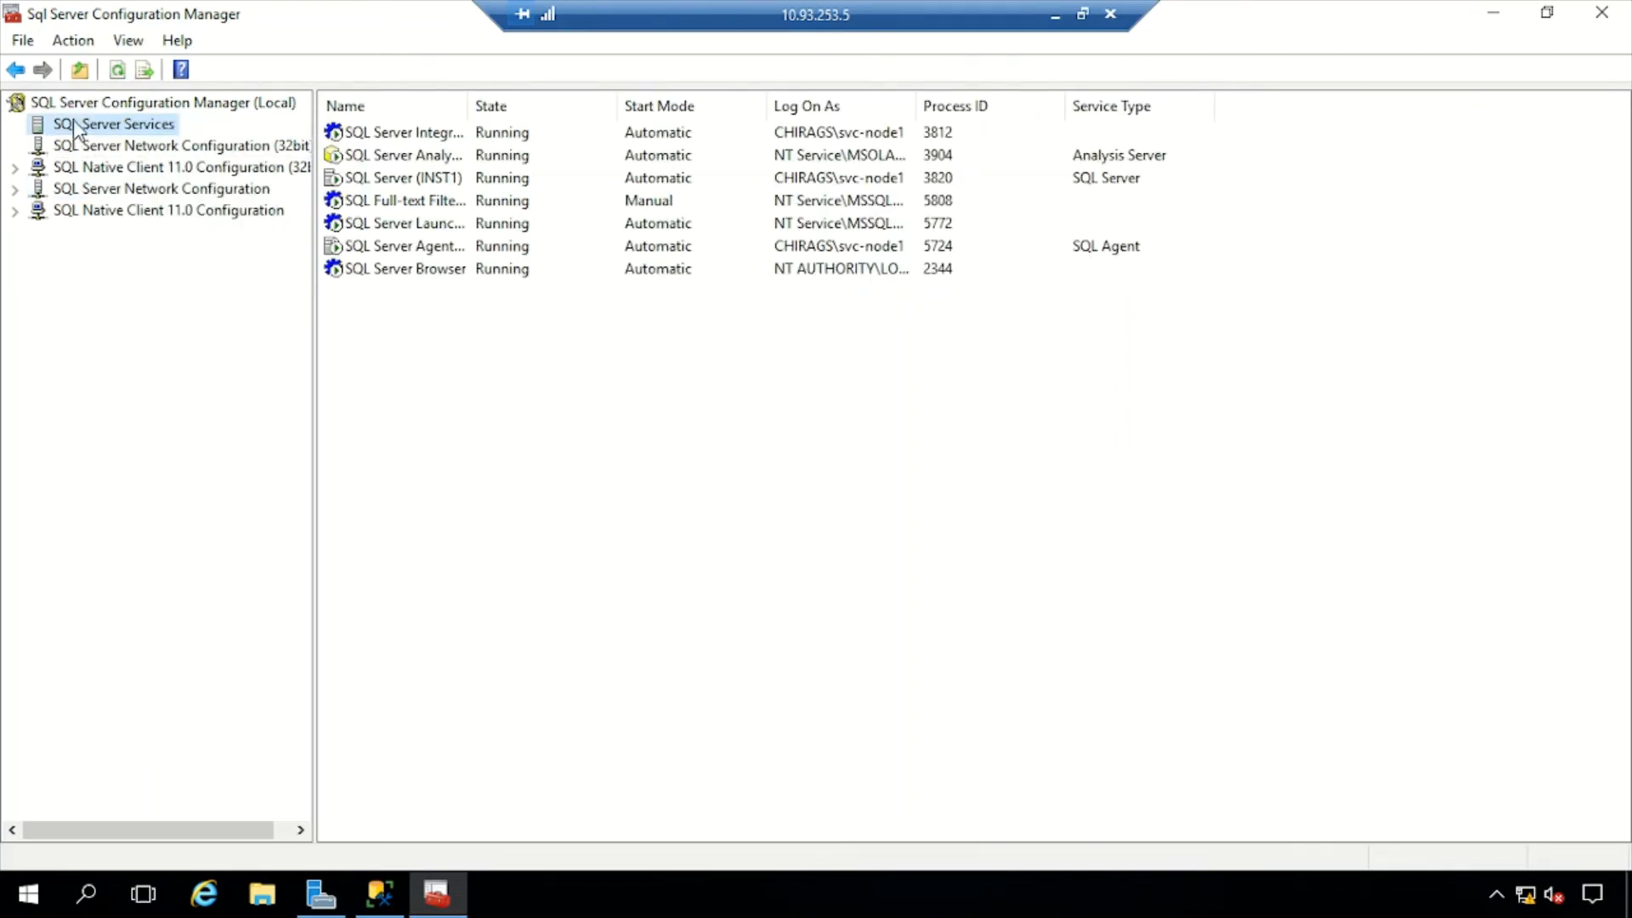
pyautogui.doubleClick(467, 103)
pyautogui.click(406, 180)
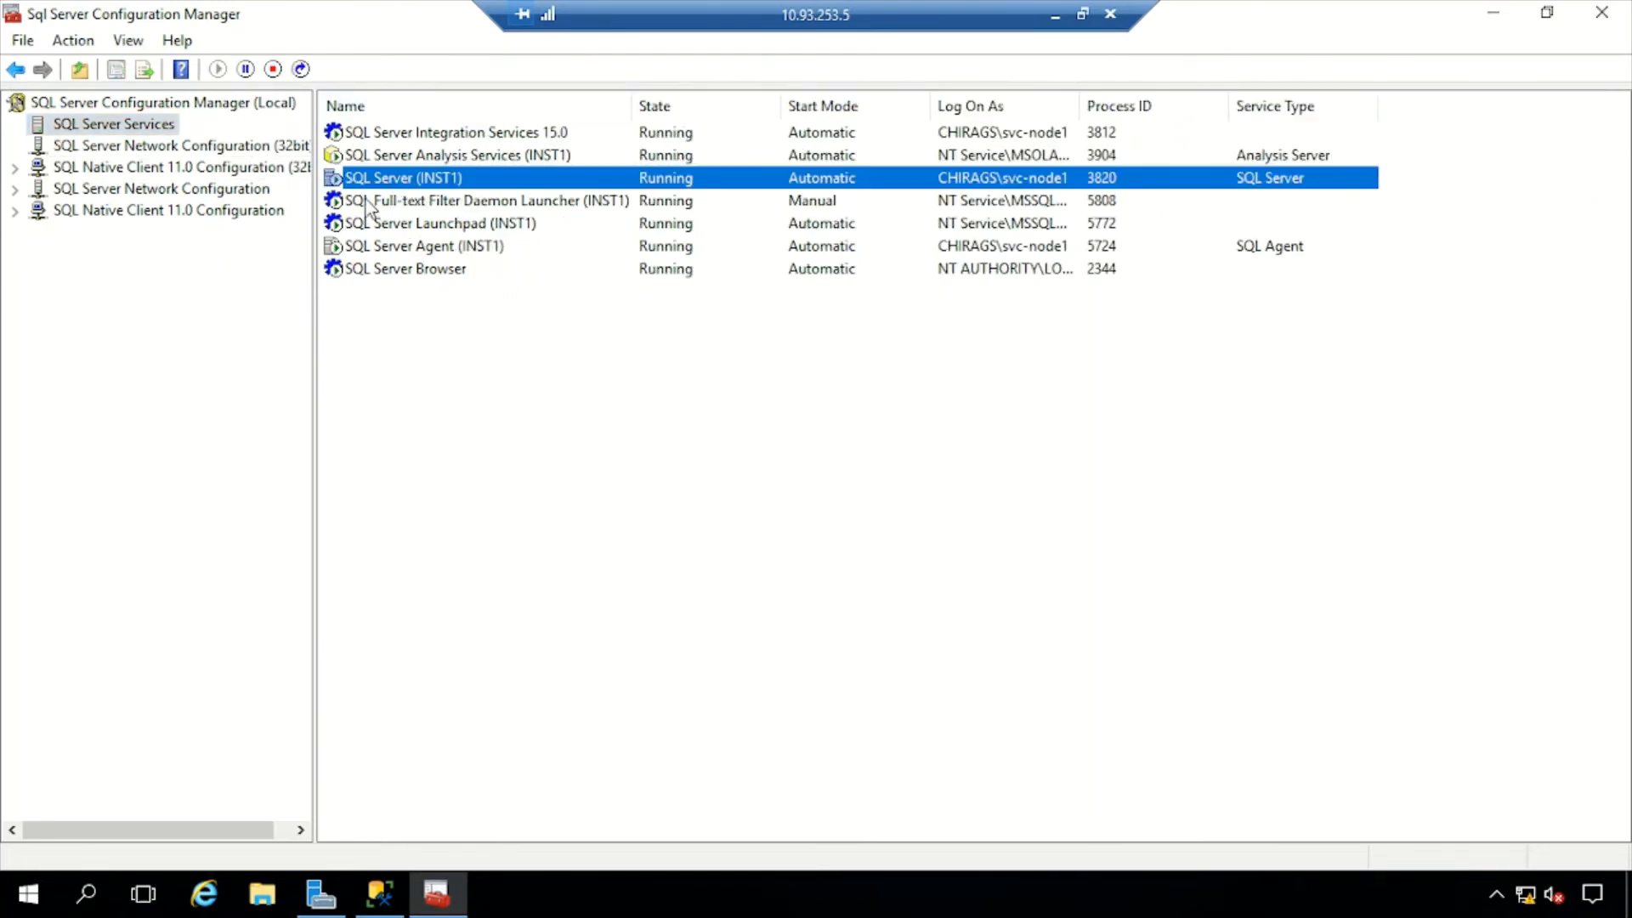
# Turn on Always On Availability Groups in the SQL Server (INST1) properties and apply it.
pyautogui.rightClick(374, 183)
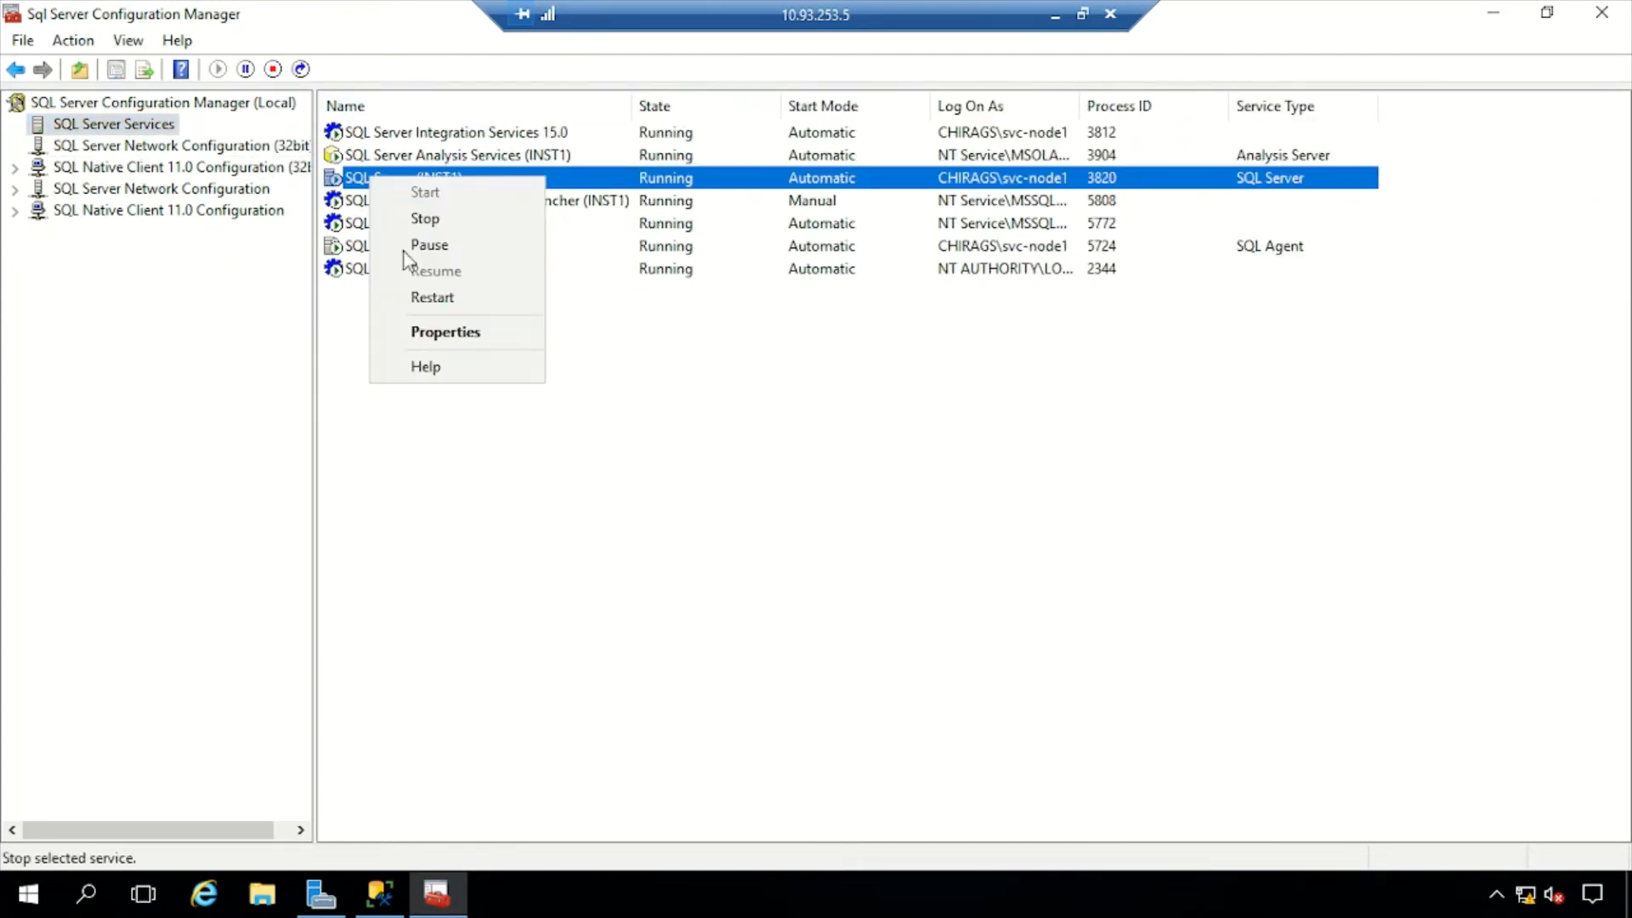
pyautogui.click(445, 332)
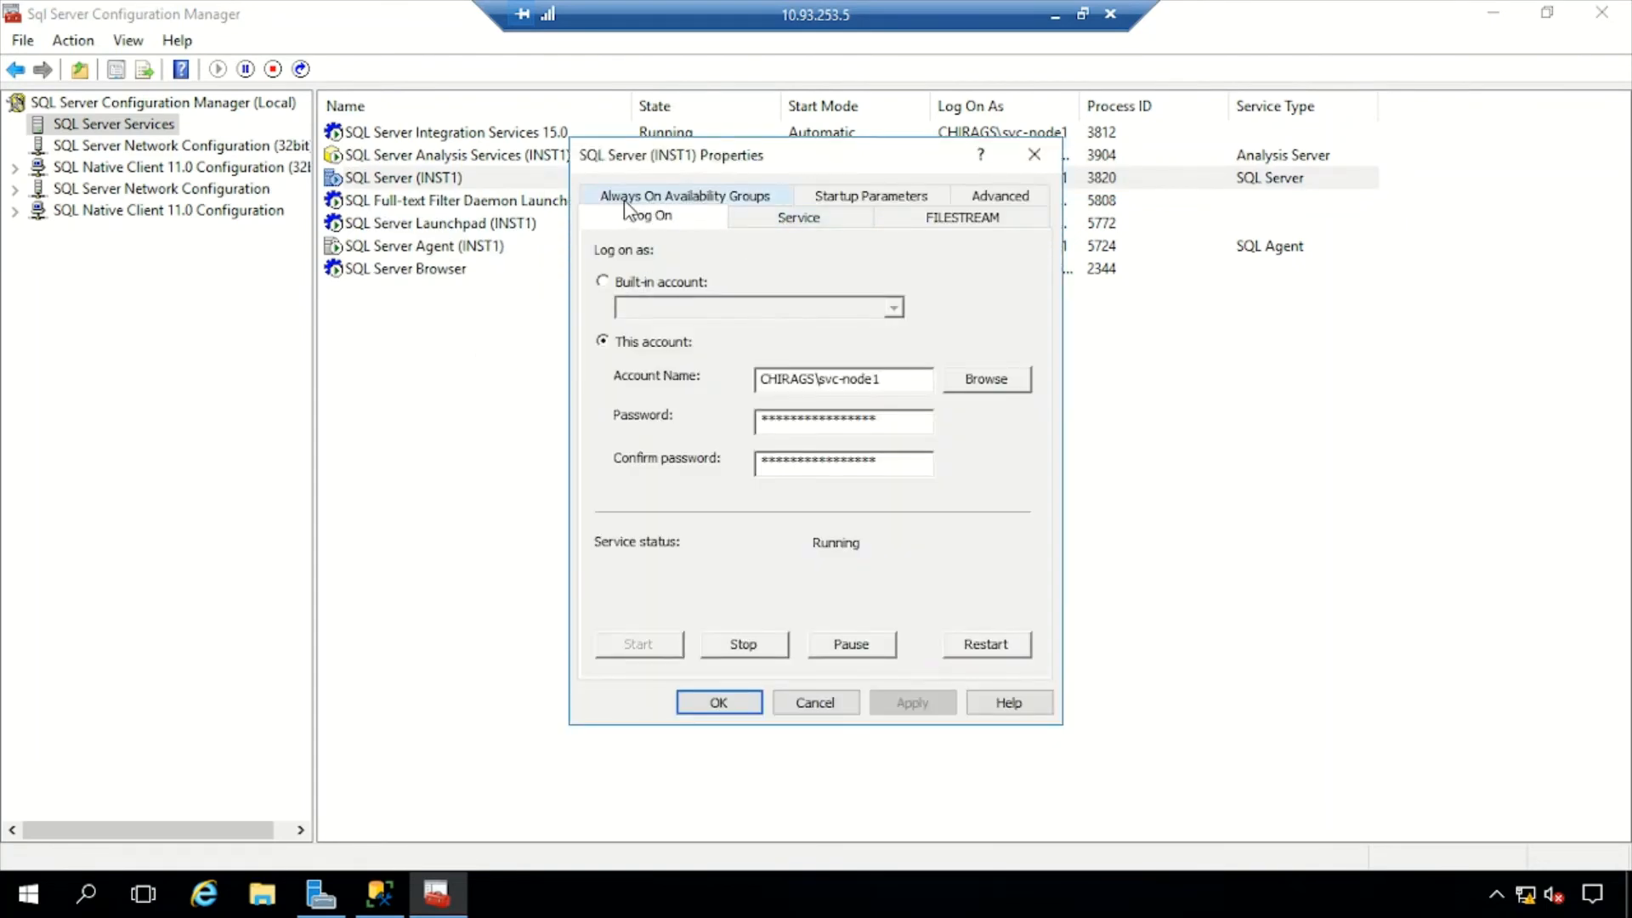
pyautogui.click(710, 198)
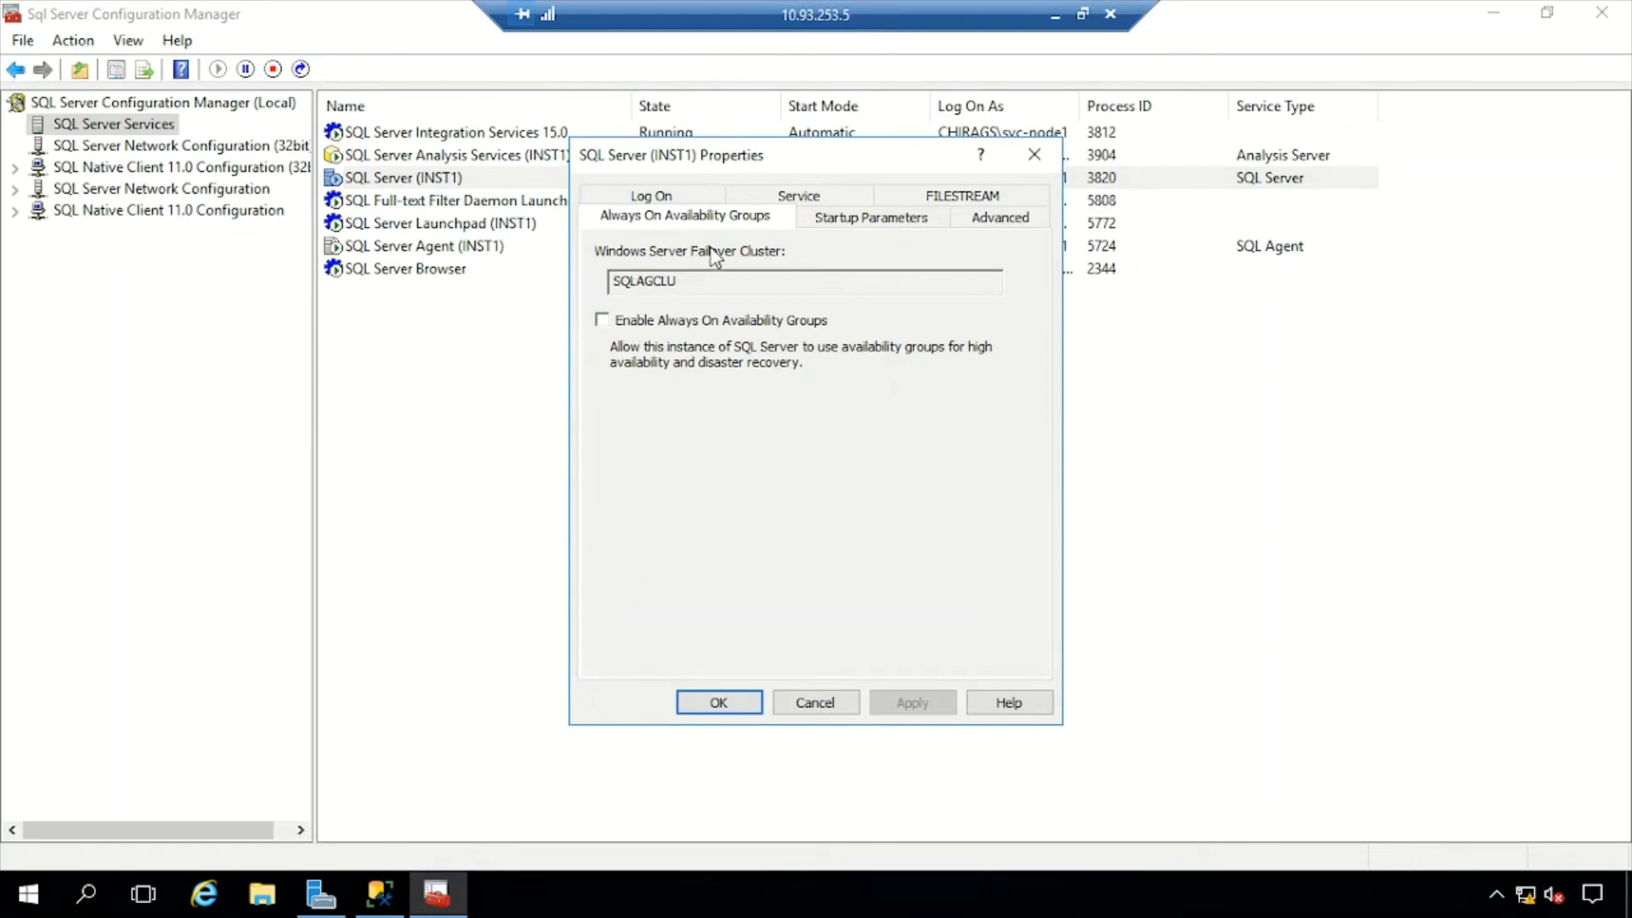
pyautogui.doubleClick(625, 280)
pyautogui.click(695, 279)
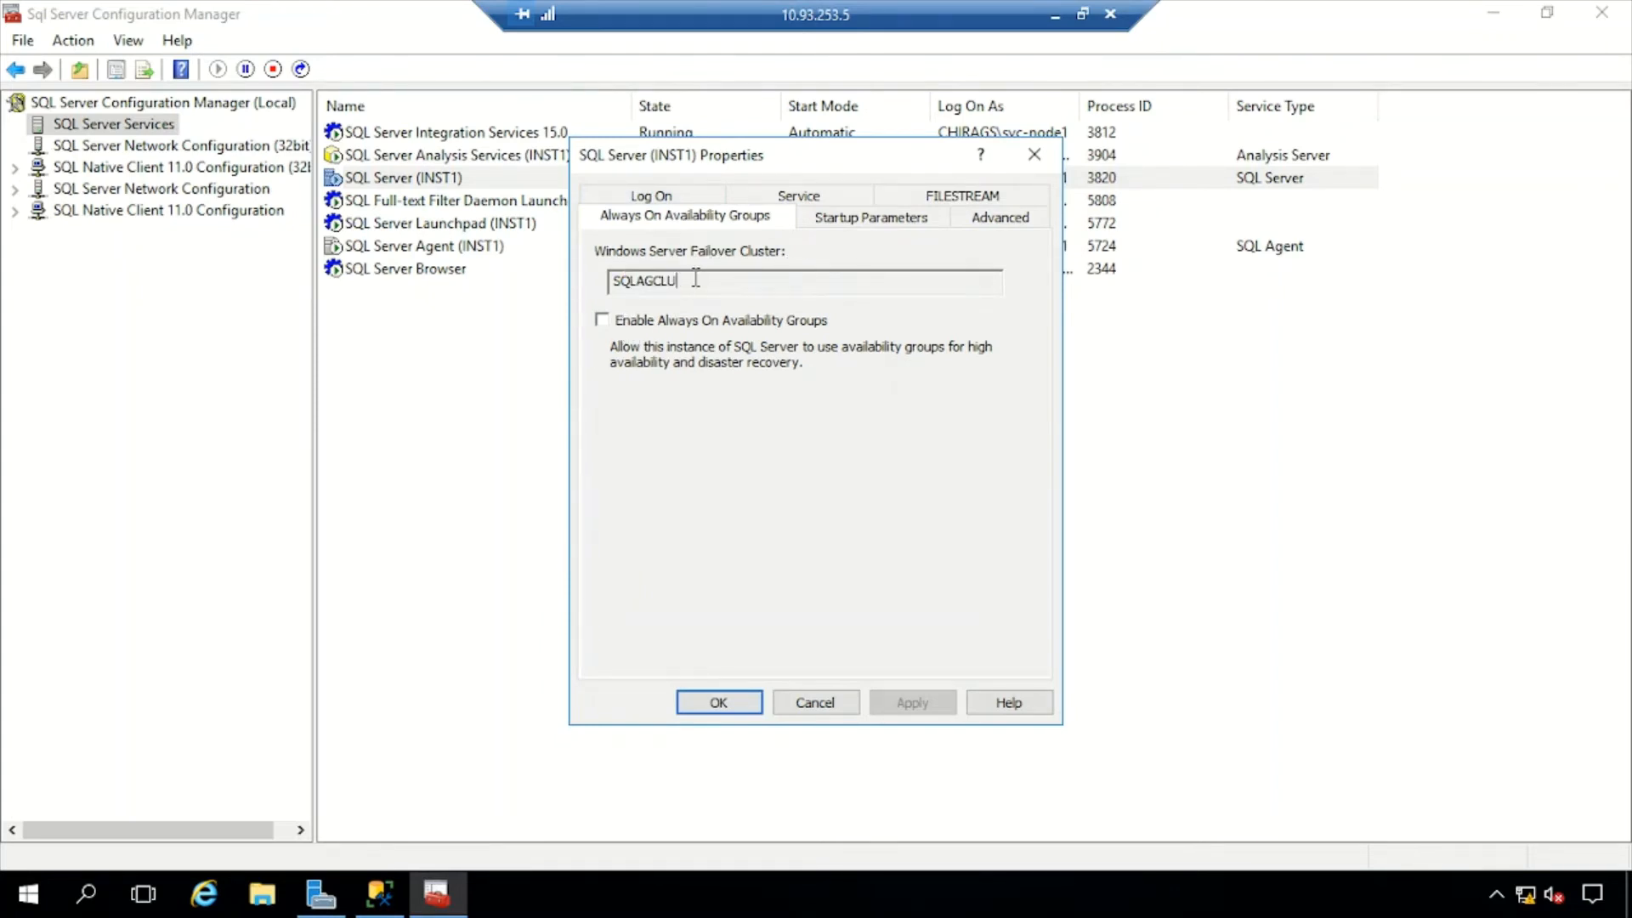
pyautogui.click(602, 321)
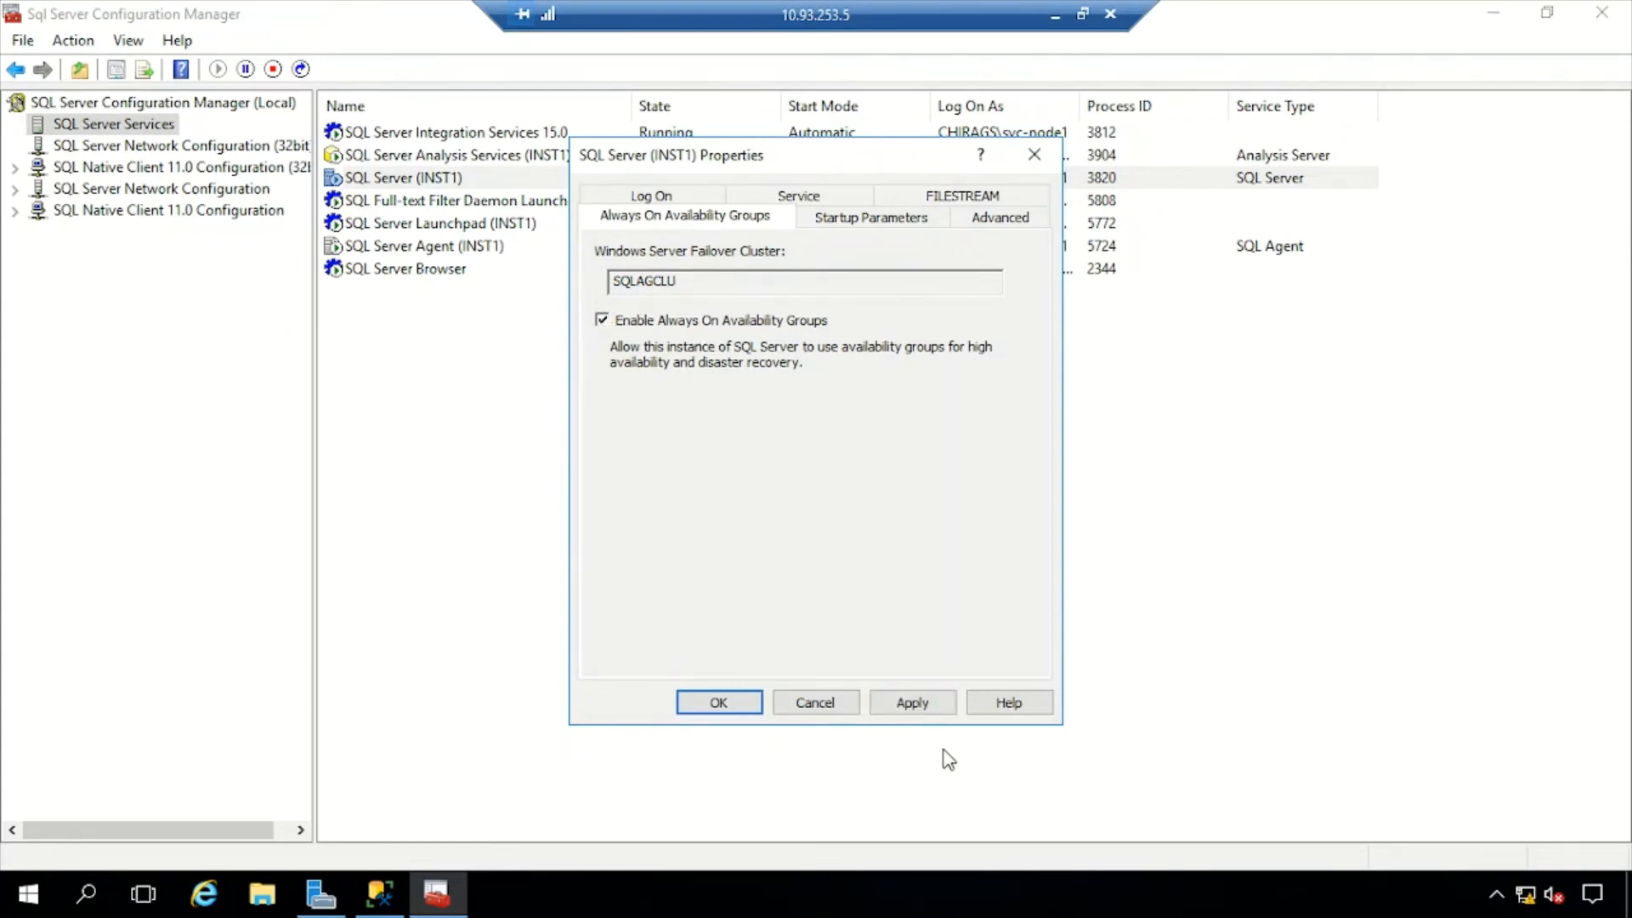
pyautogui.click(914, 704)
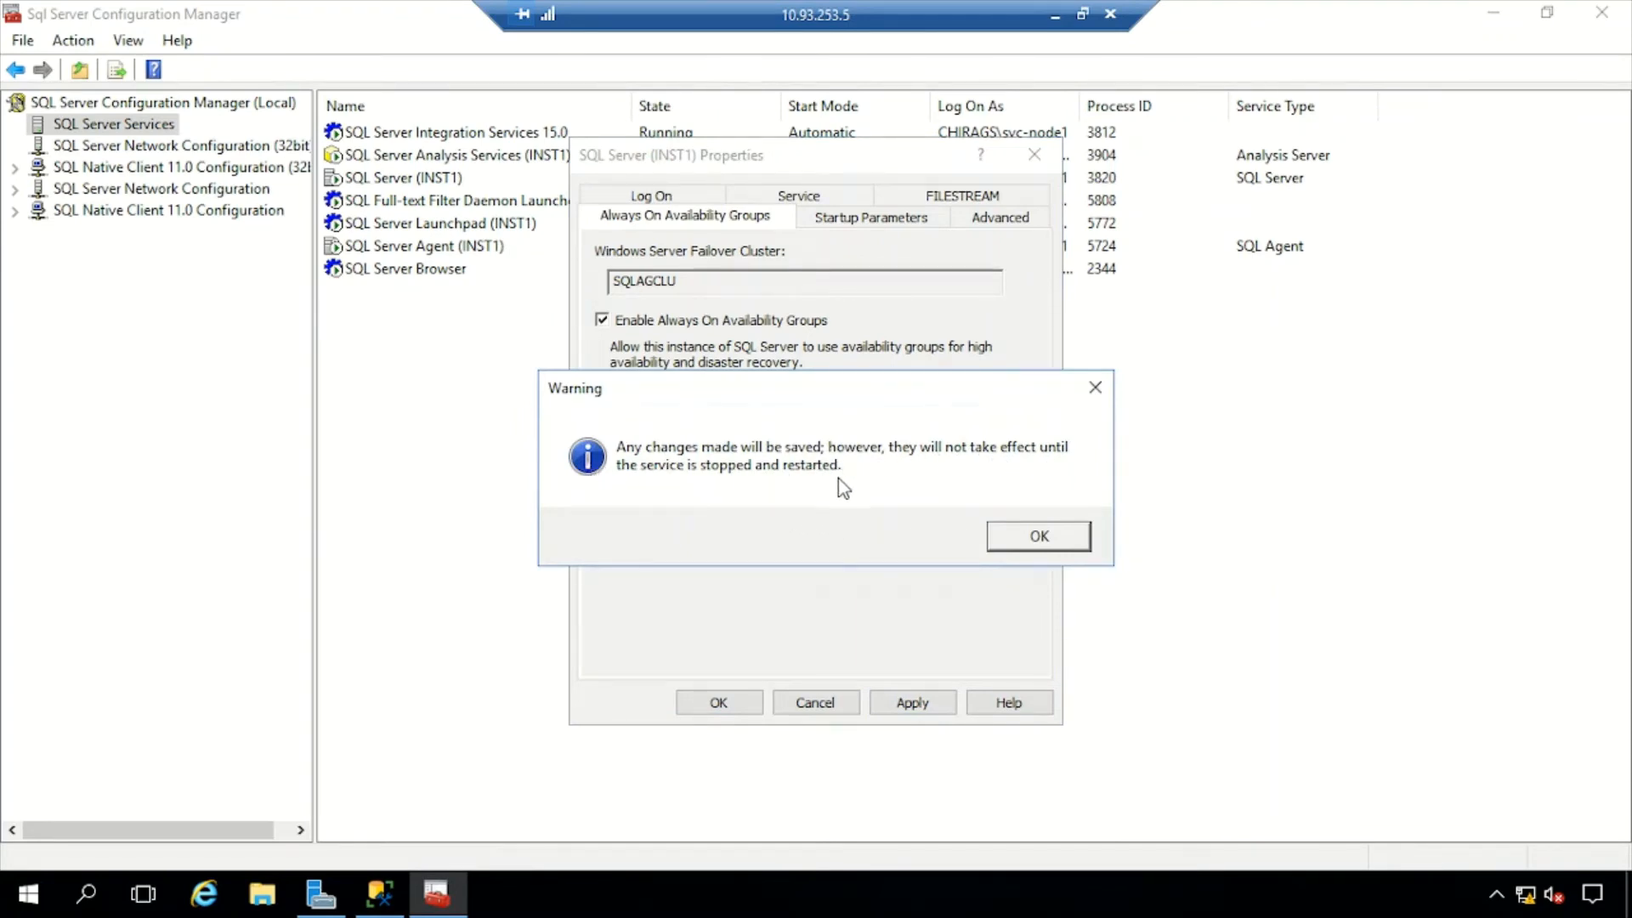
pyautogui.click(1052, 542)
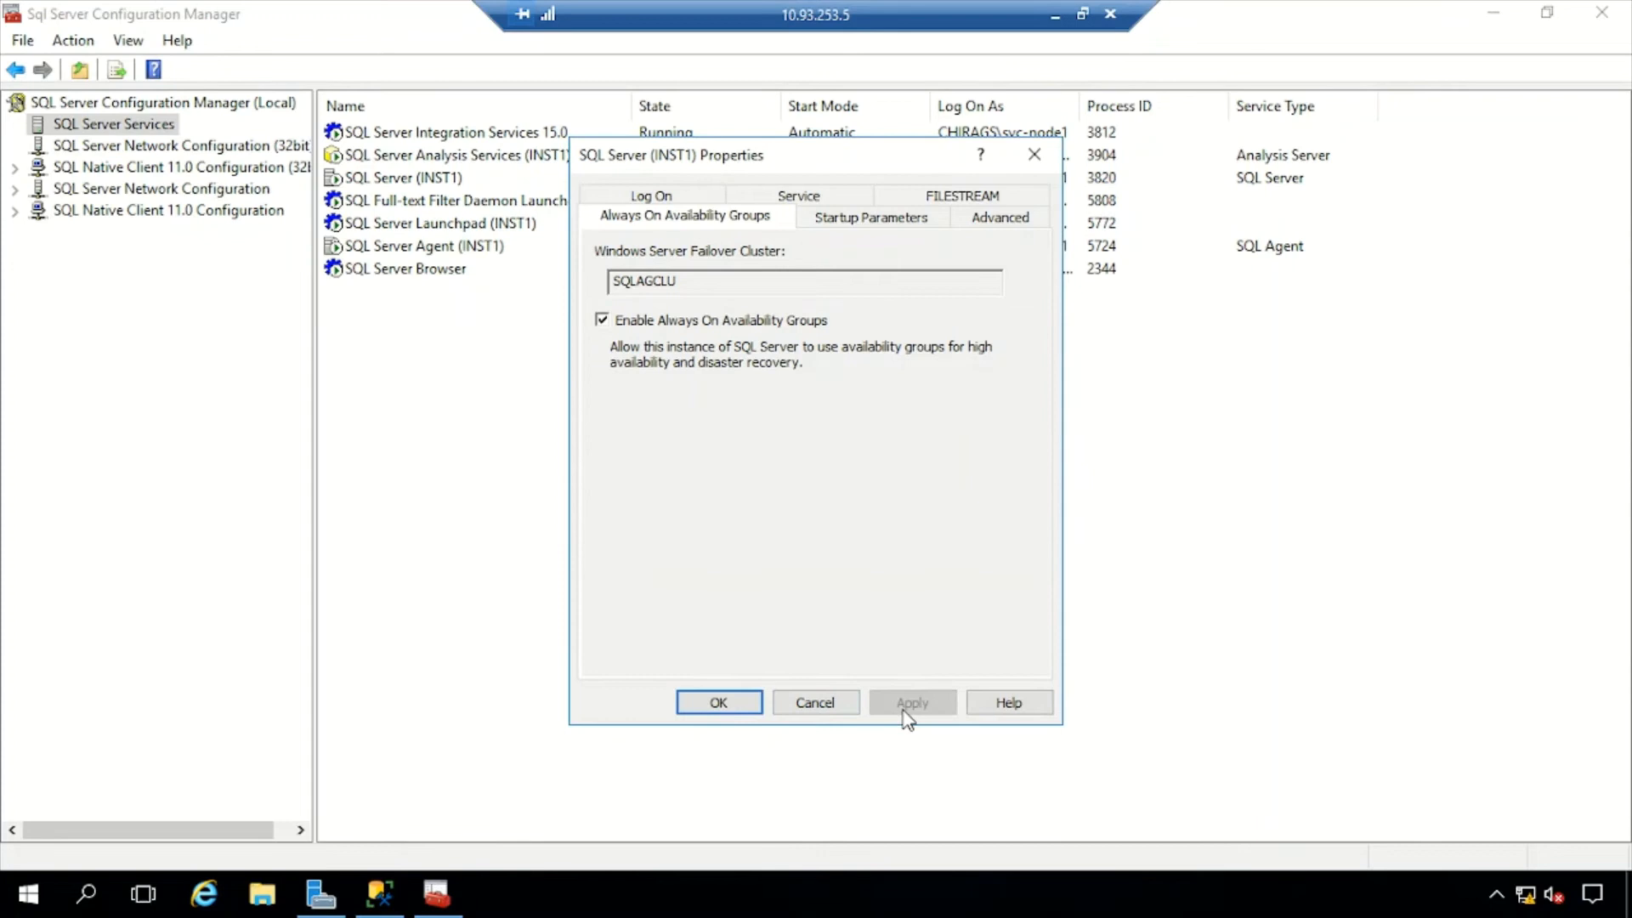
pyautogui.click(722, 704)
# Enable the TCP/IP protocol under Protocols for INST1.
pyautogui.click(134, 188)
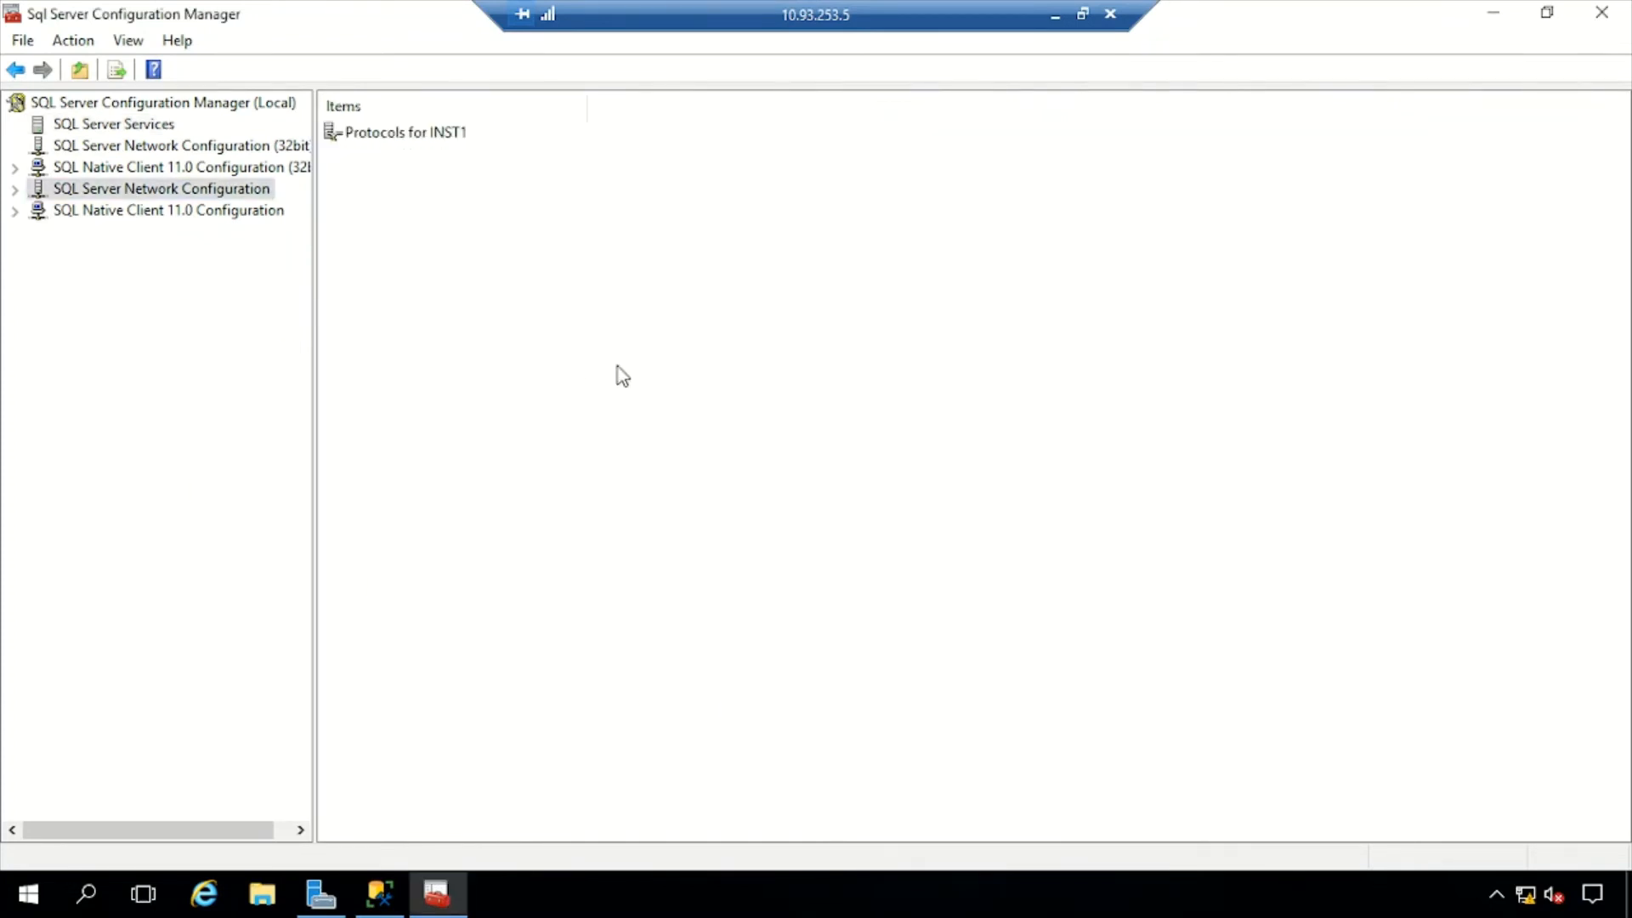
pyautogui.click(382, 136)
pyautogui.doubleClick(382, 136)
pyautogui.click(381, 179)
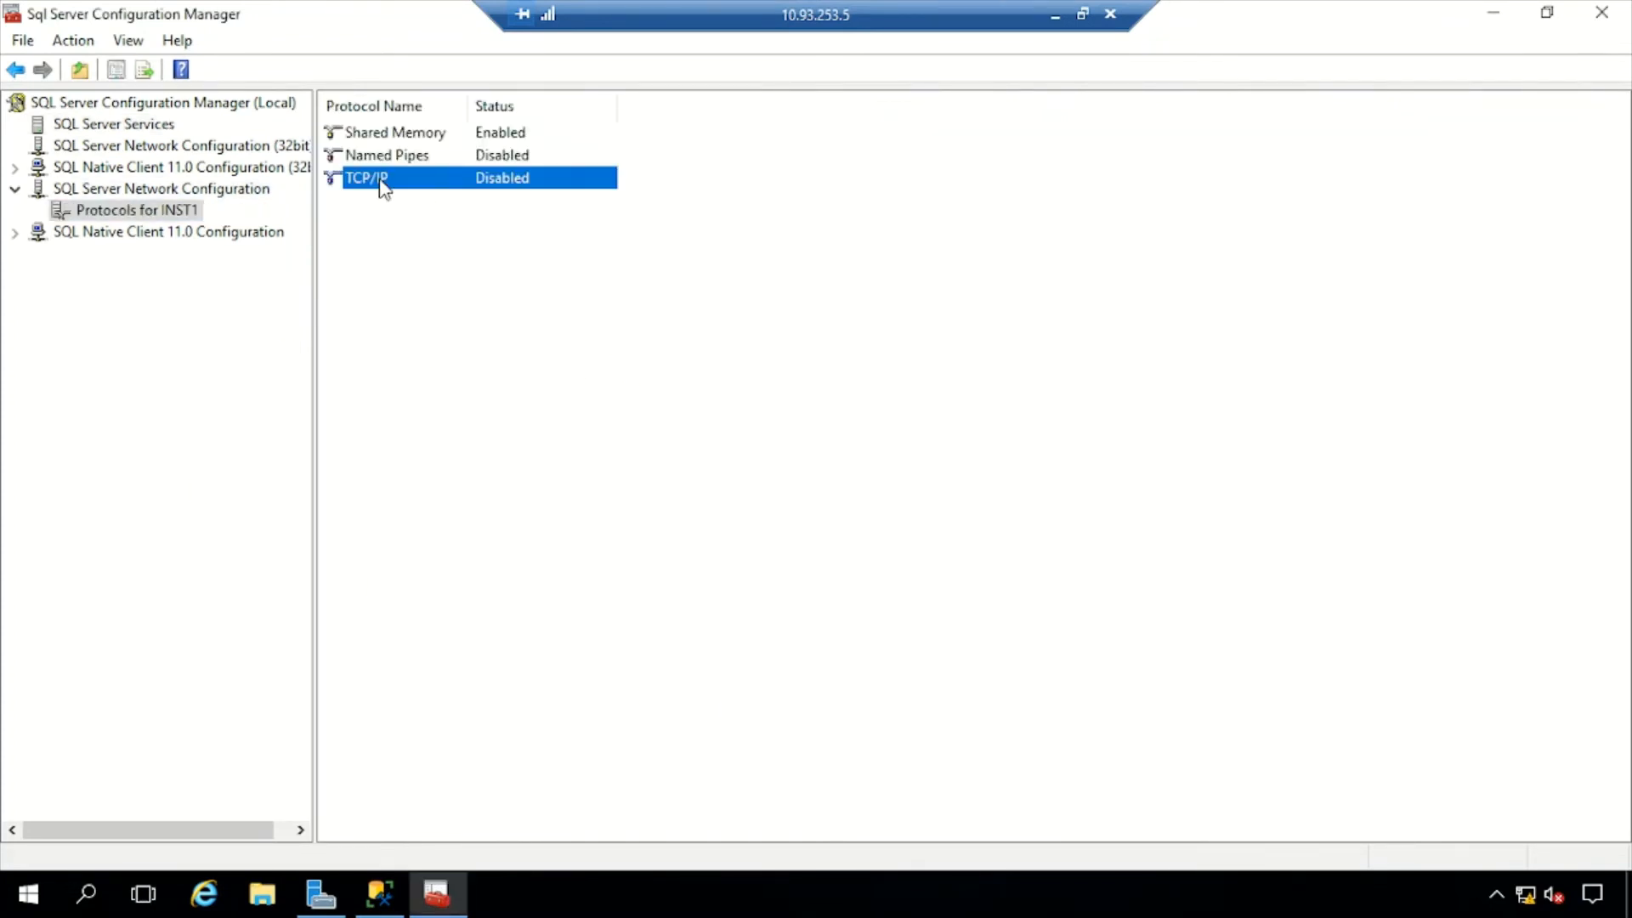
pyautogui.rightClick(380, 178)
pyautogui.click(452, 198)
pyautogui.click(1051, 508)
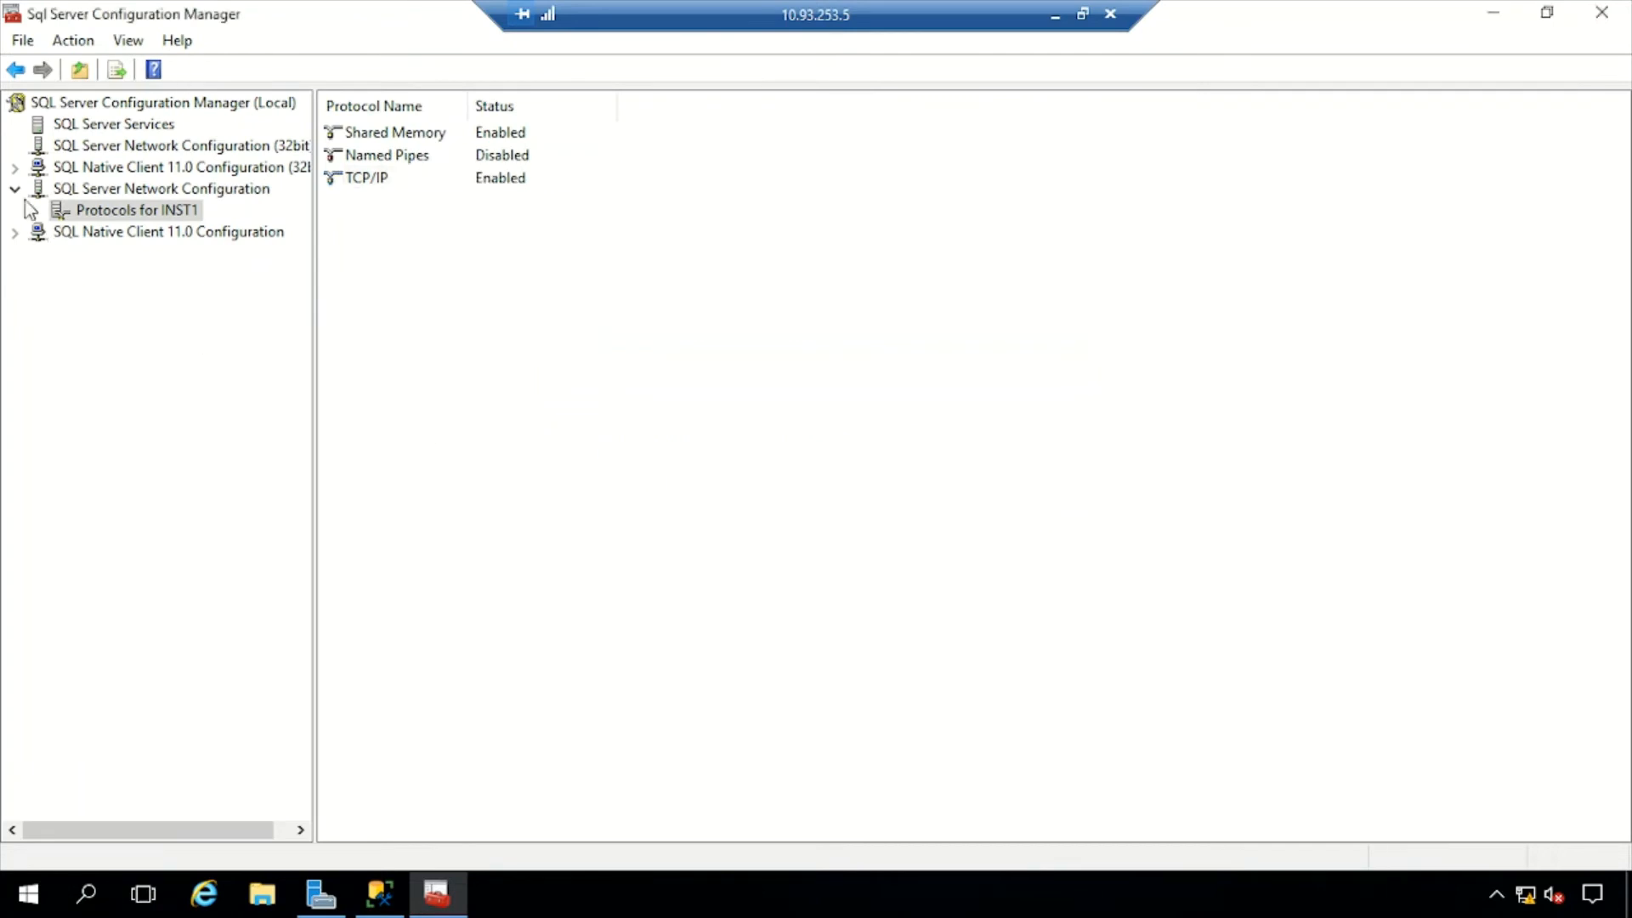
# Restart the SQL Server (INST1) service and minimize the remote session.
pyautogui.click(121, 127)
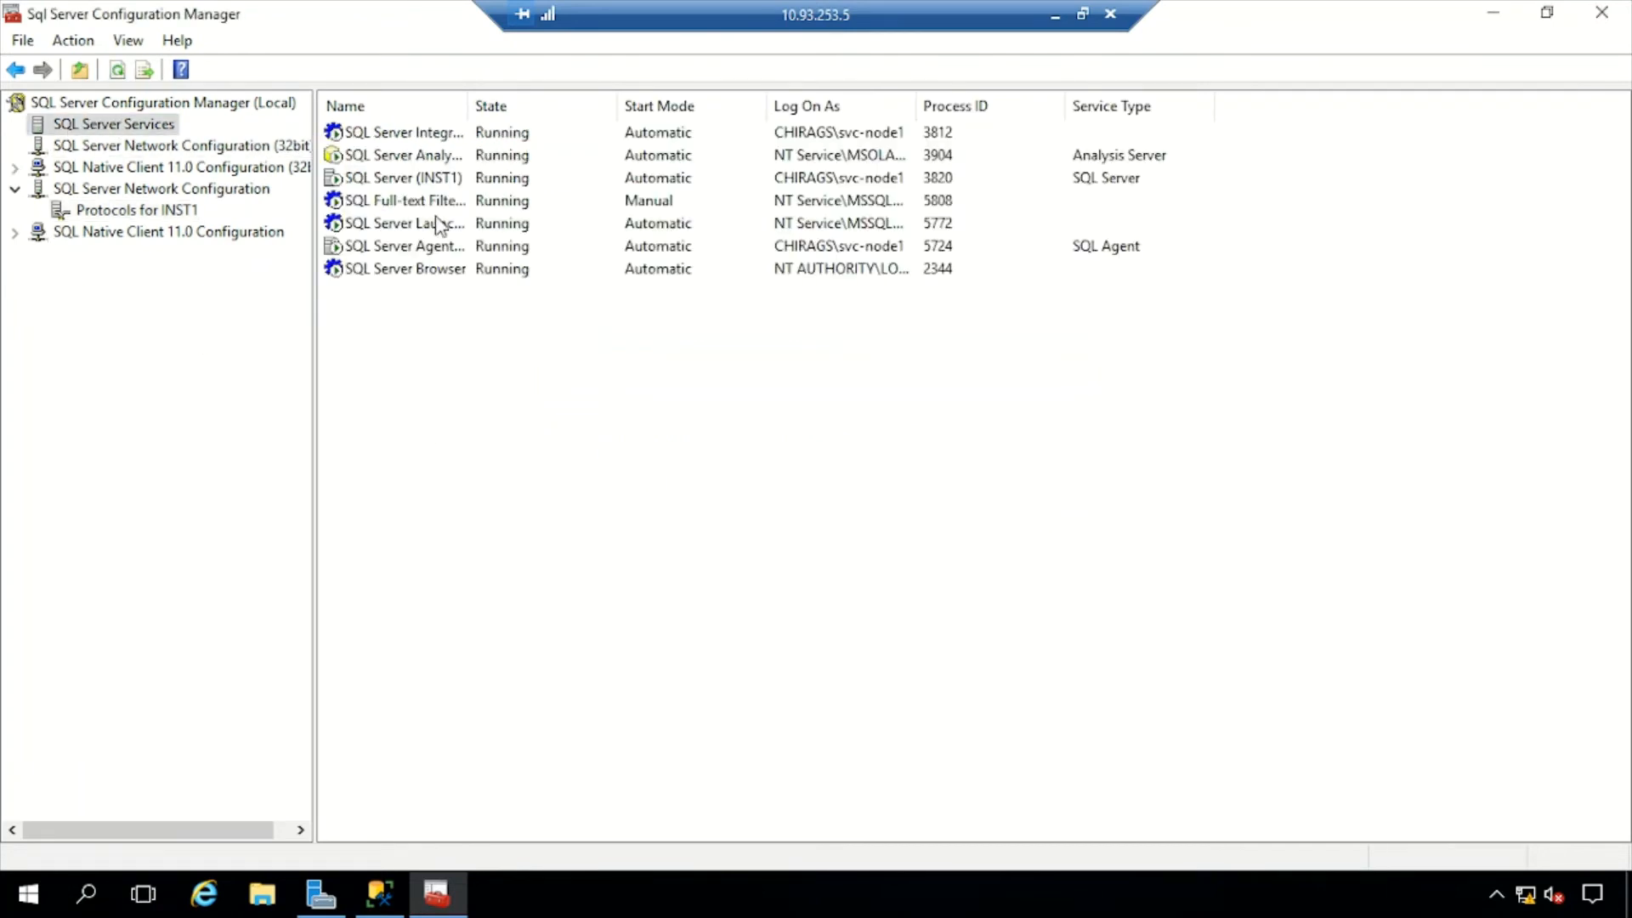
pyautogui.rightClick(392, 179)
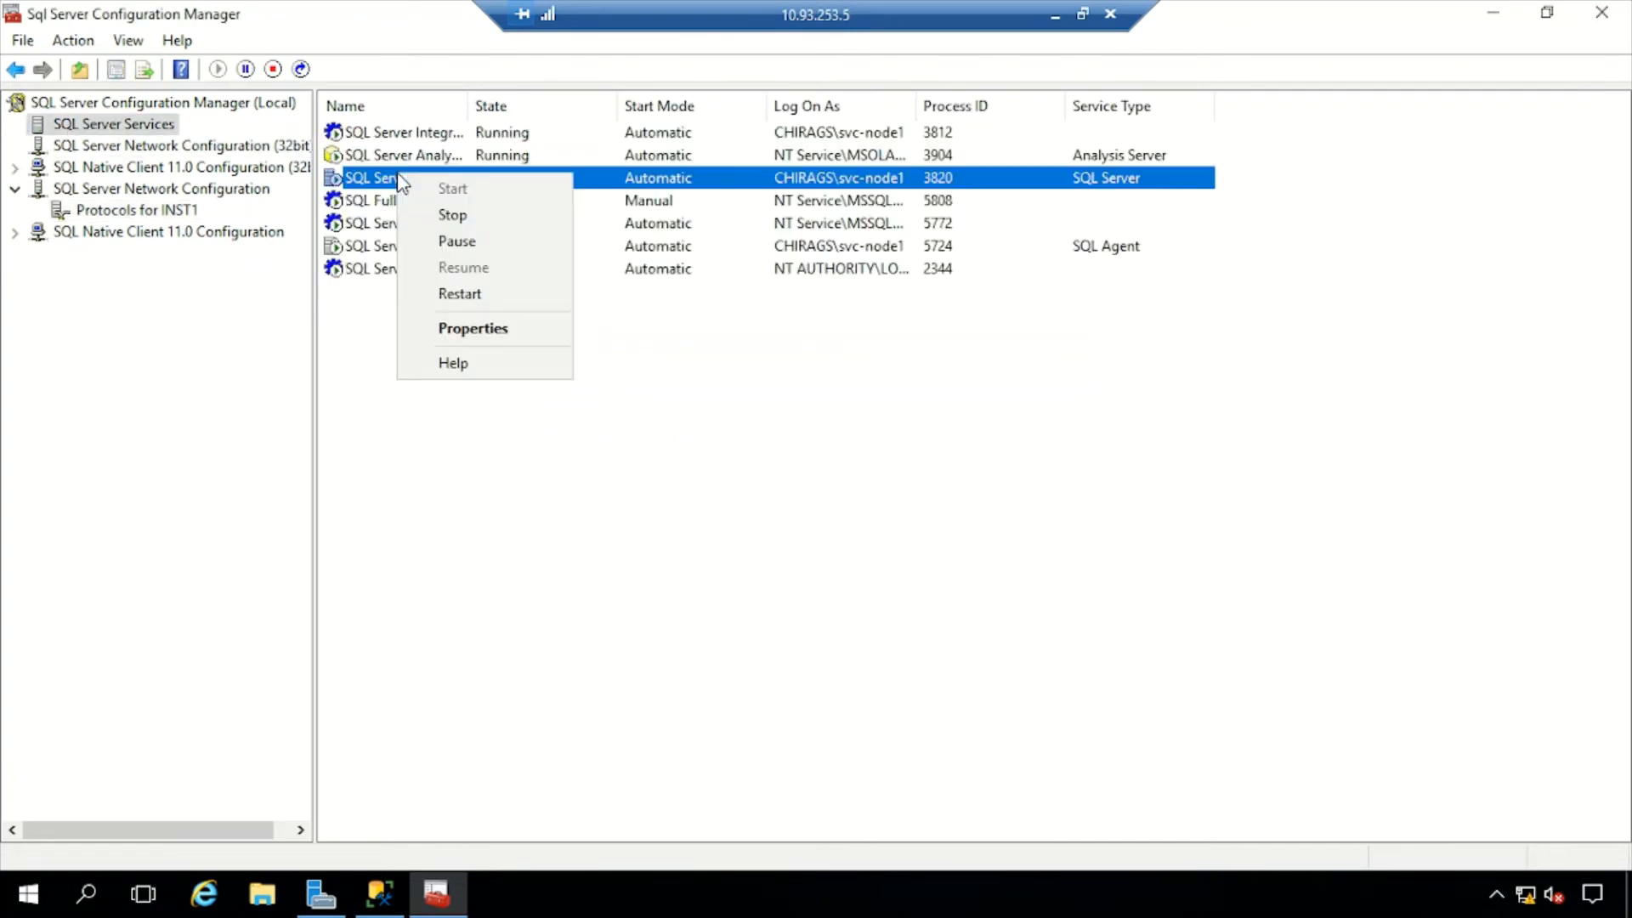
pyautogui.click(470, 295)
pyautogui.click(1055, 14)
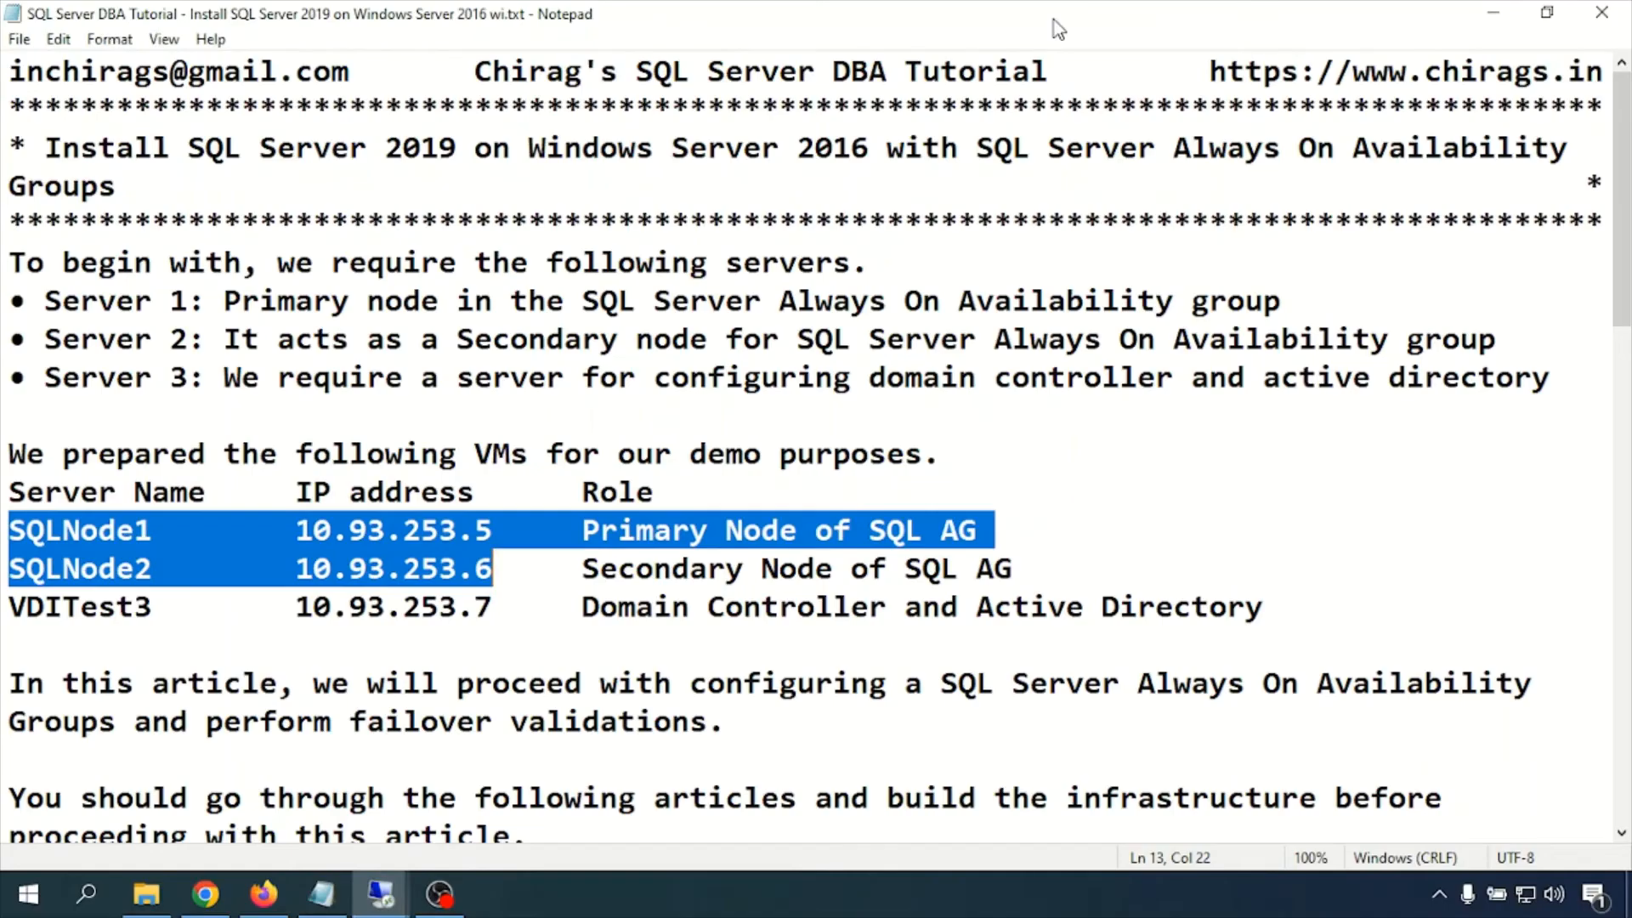
# On the 10.93.253.6 session, enable Always On Availability Groups in the SQL Server (INST1) properties.
pyautogui.click(380, 894)
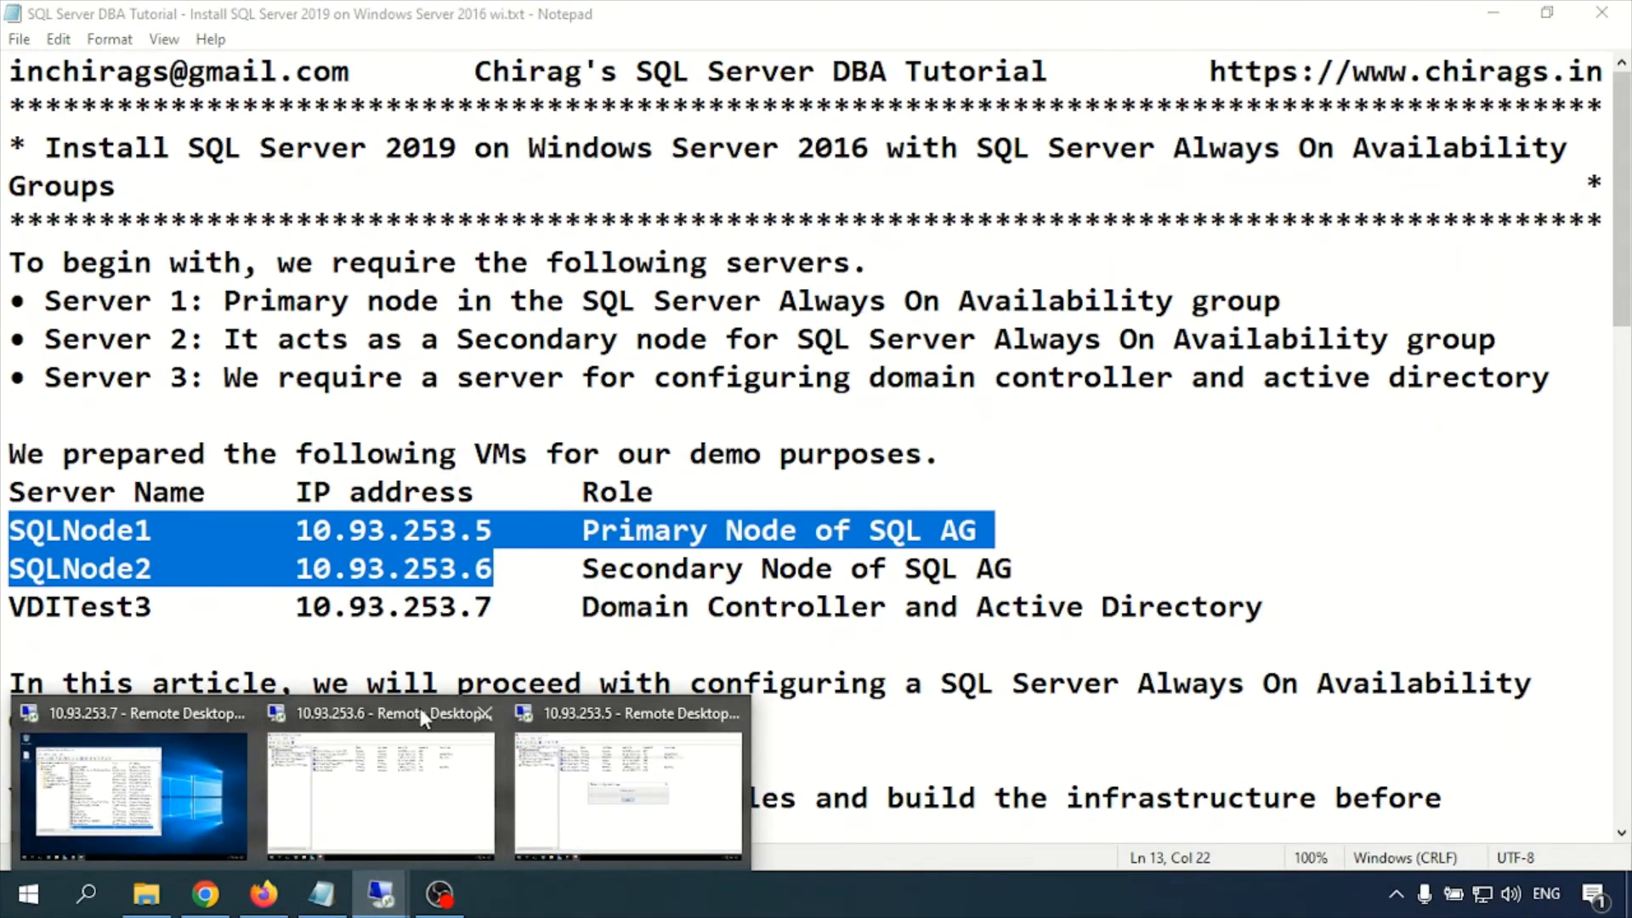
pyautogui.click(383, 799)
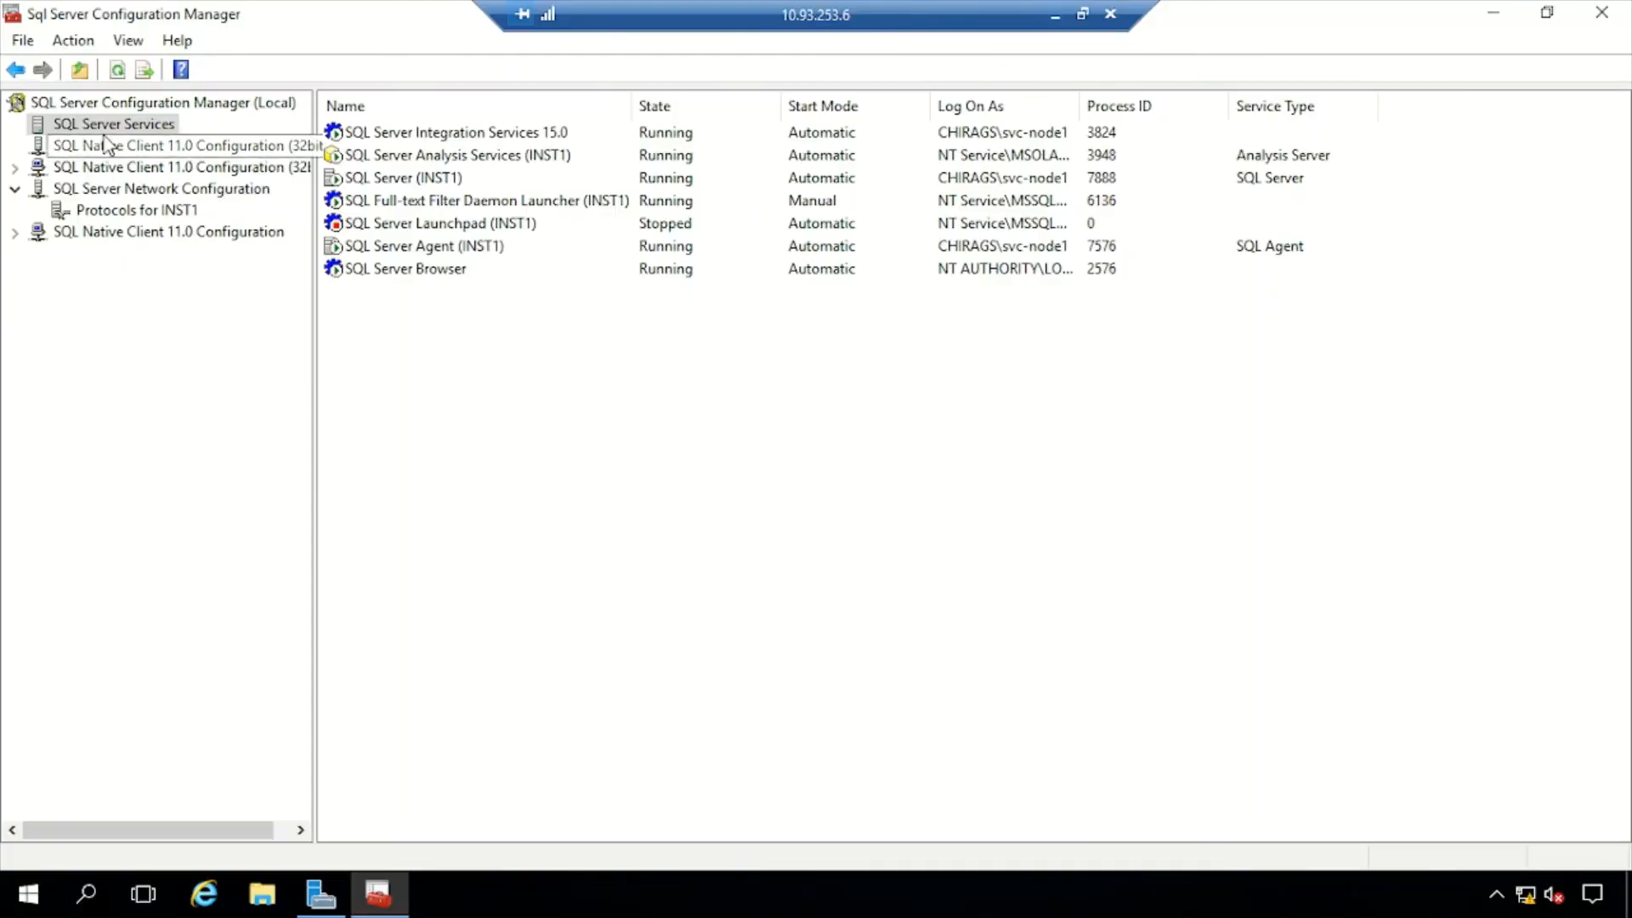
pyautogui.rightClick(379, 177)
pyautogui.click(450, 331)
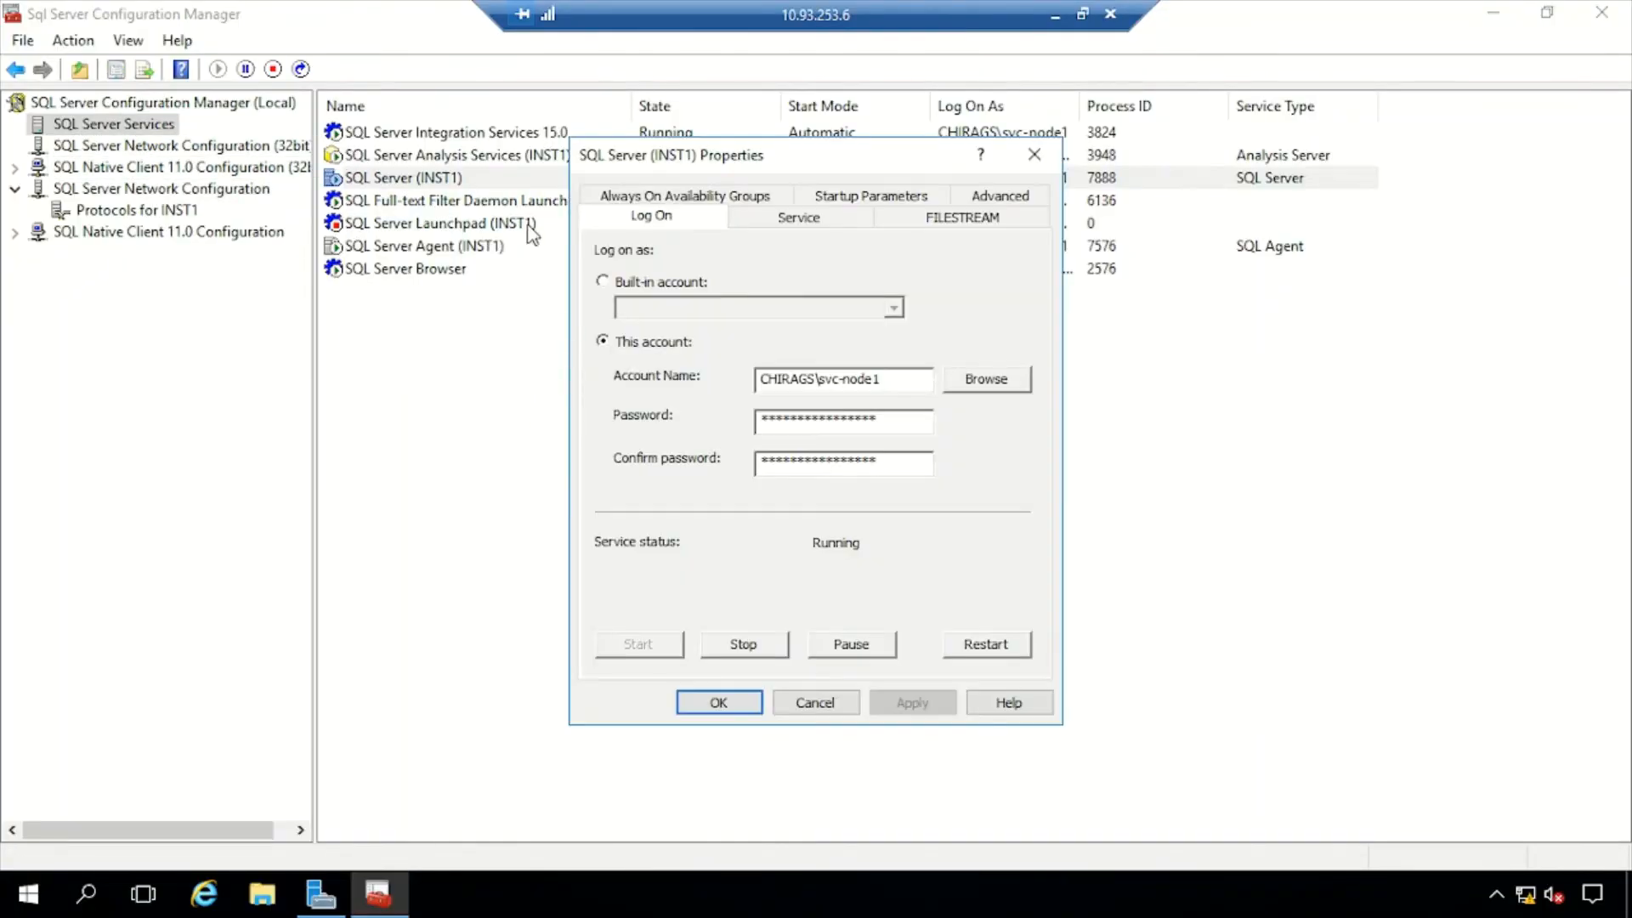
pyautogui.click(707, 199)
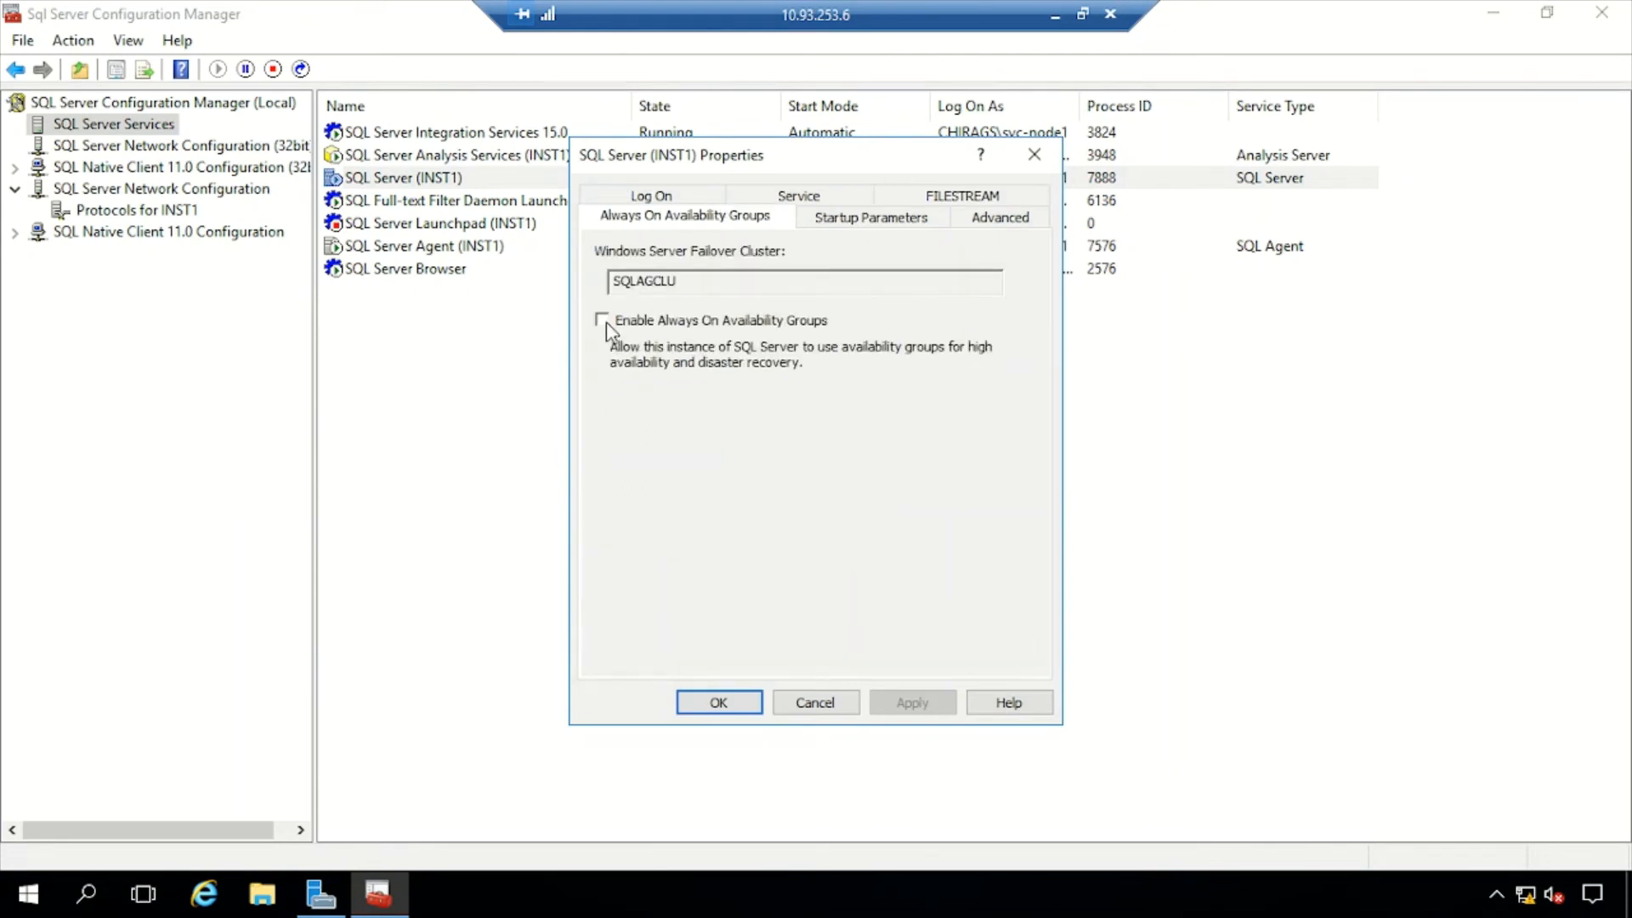
pyautogui.click(602, 319)
pyautogui.click(718, 703)
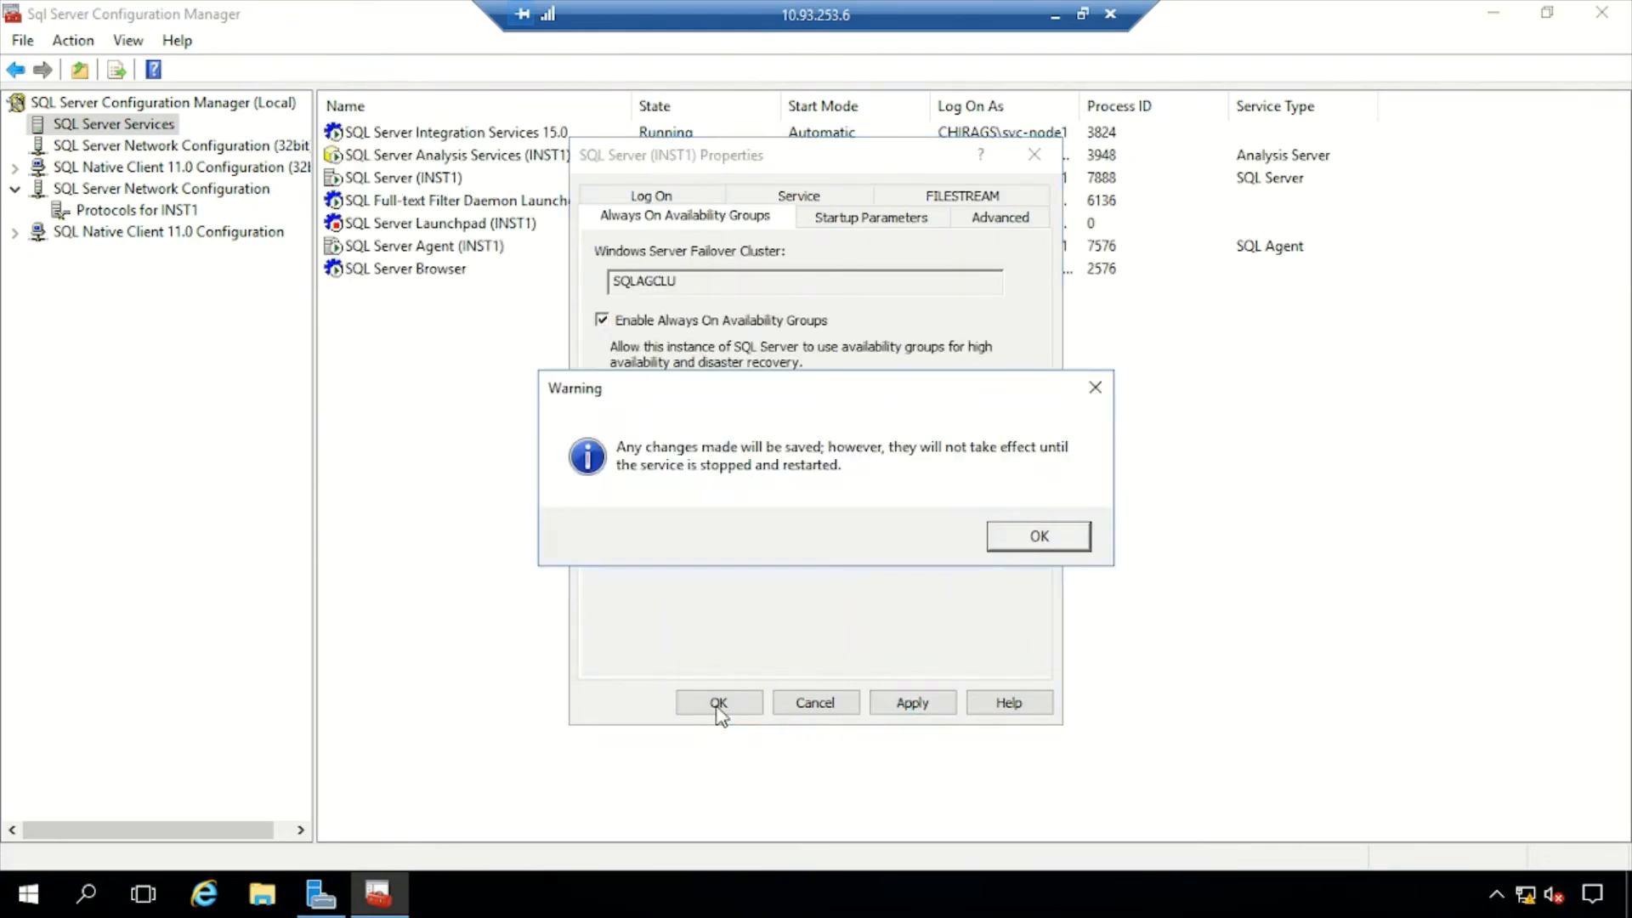
pyautogui.click(1047, 537)
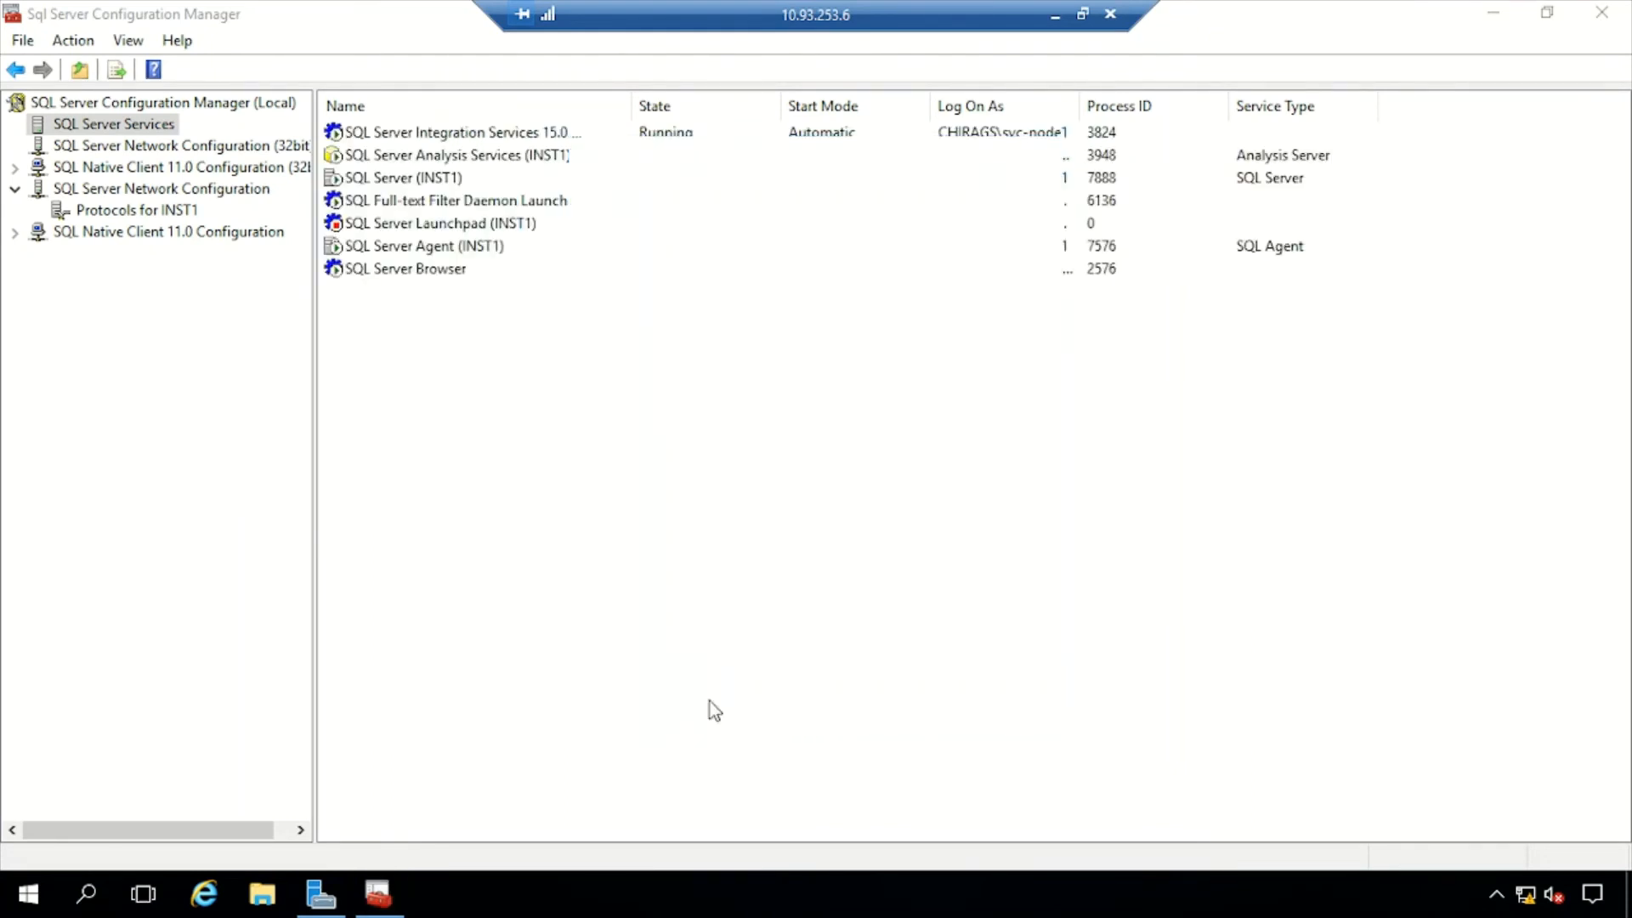
# Restart the SQL Server (INST1) service and minimize the remote session.
pyautogui.rightClick(403, 183)
pyautogui.click(473, 295)
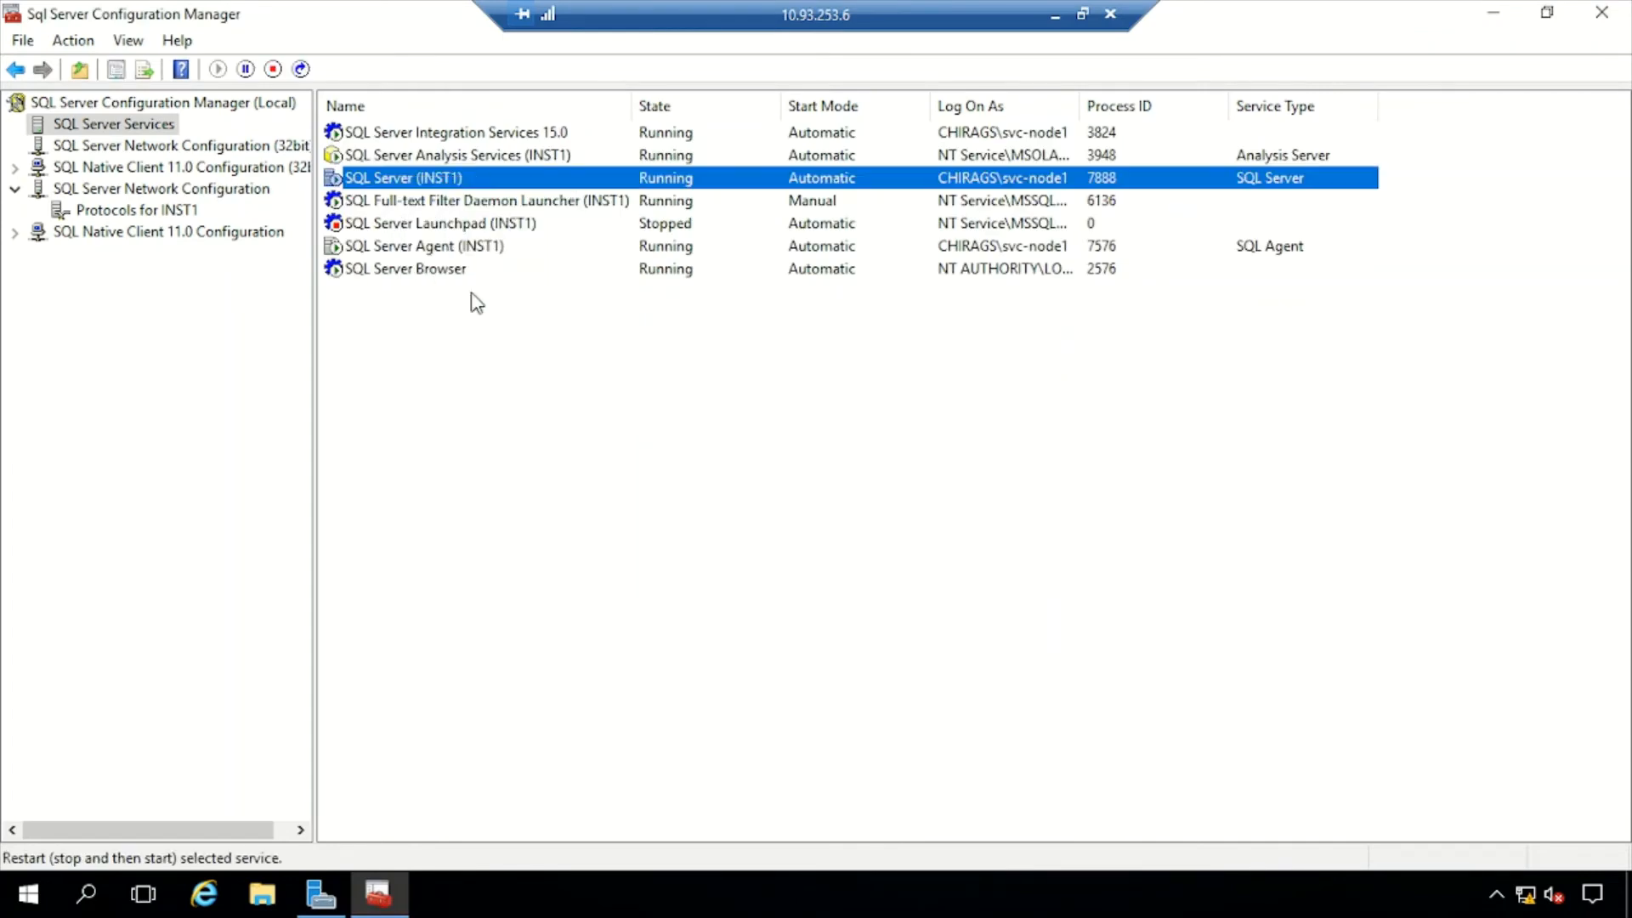
pyautogui.click(1054, 15)
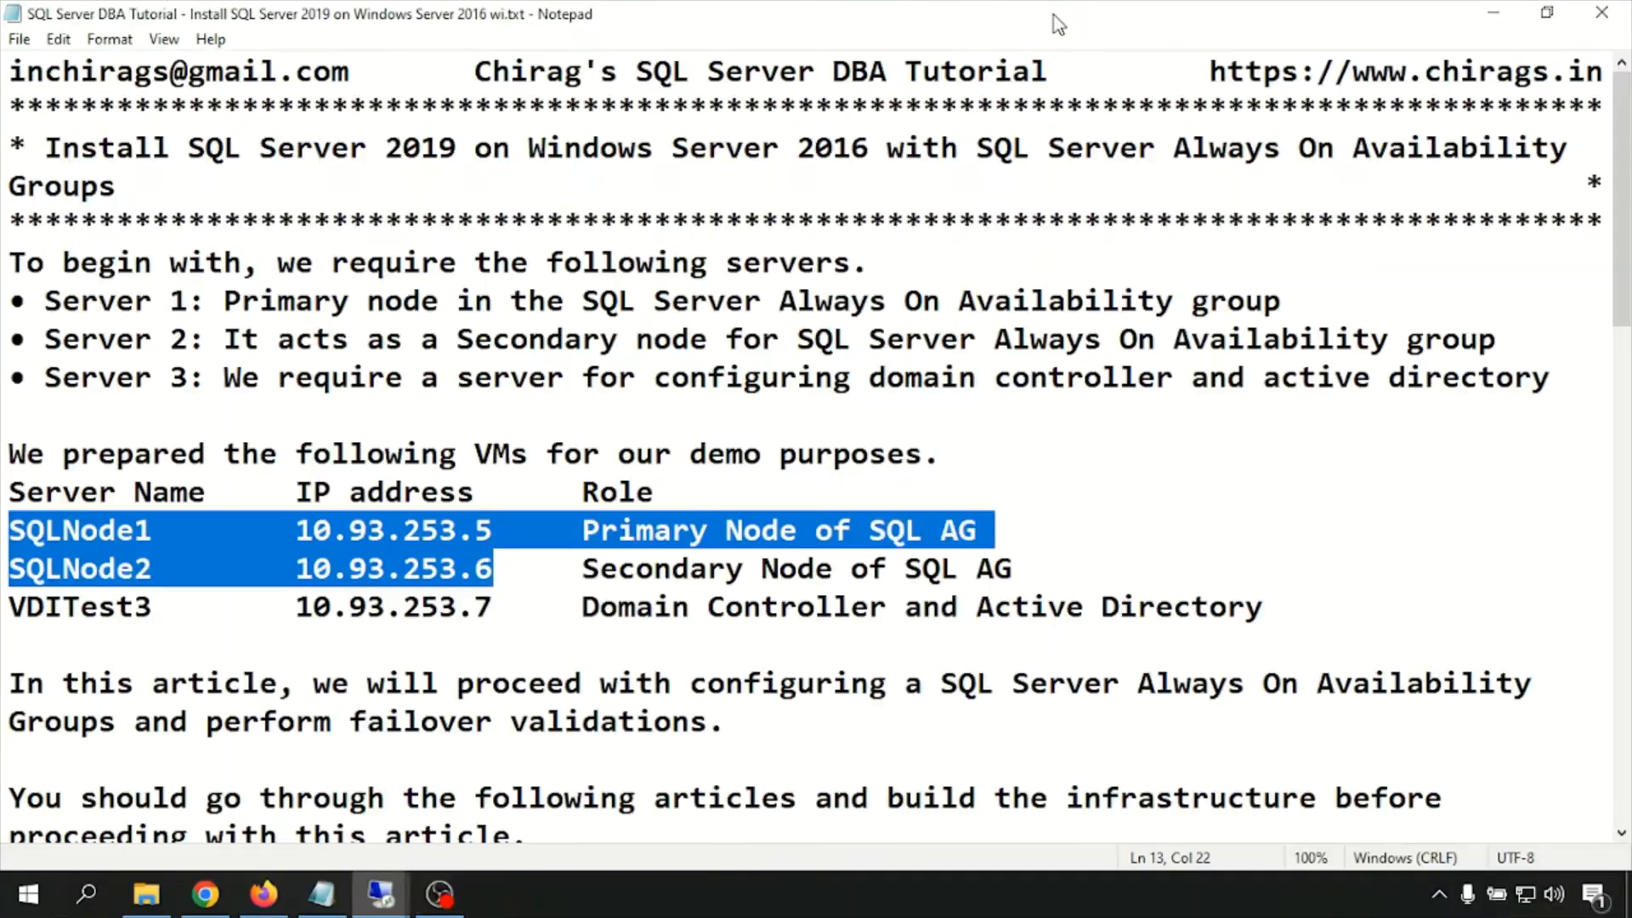
# Review the server notes, then minimize Notepad and open the 10.93.253.5 remote session.
pyautogui.moveTo(382, 894)
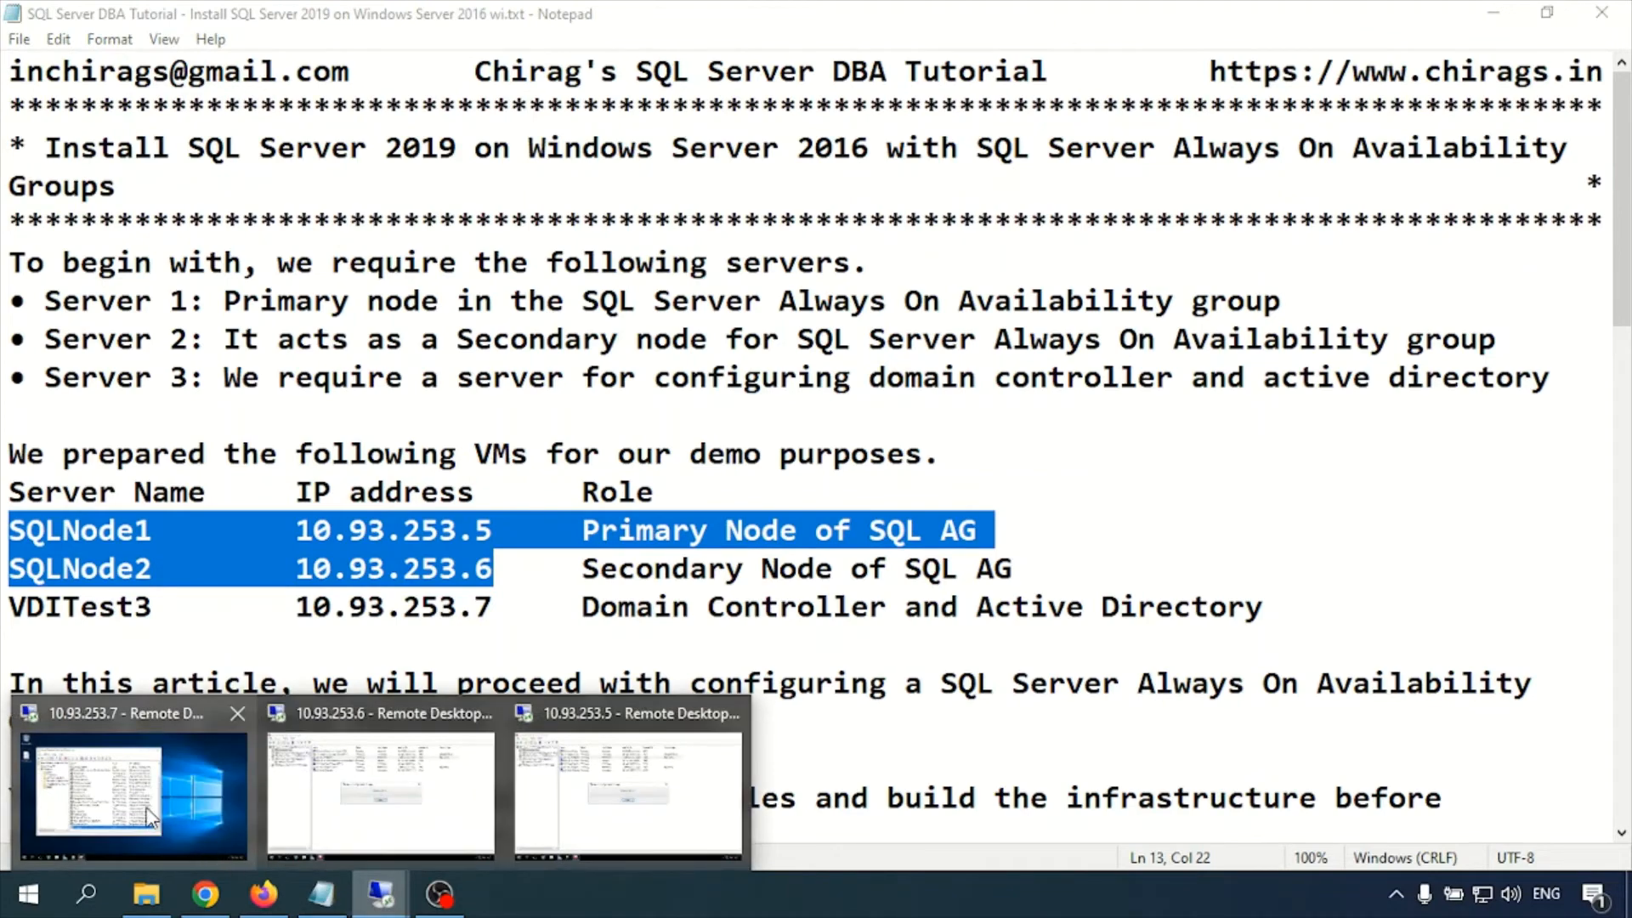
pyautogui.click(145, 803)
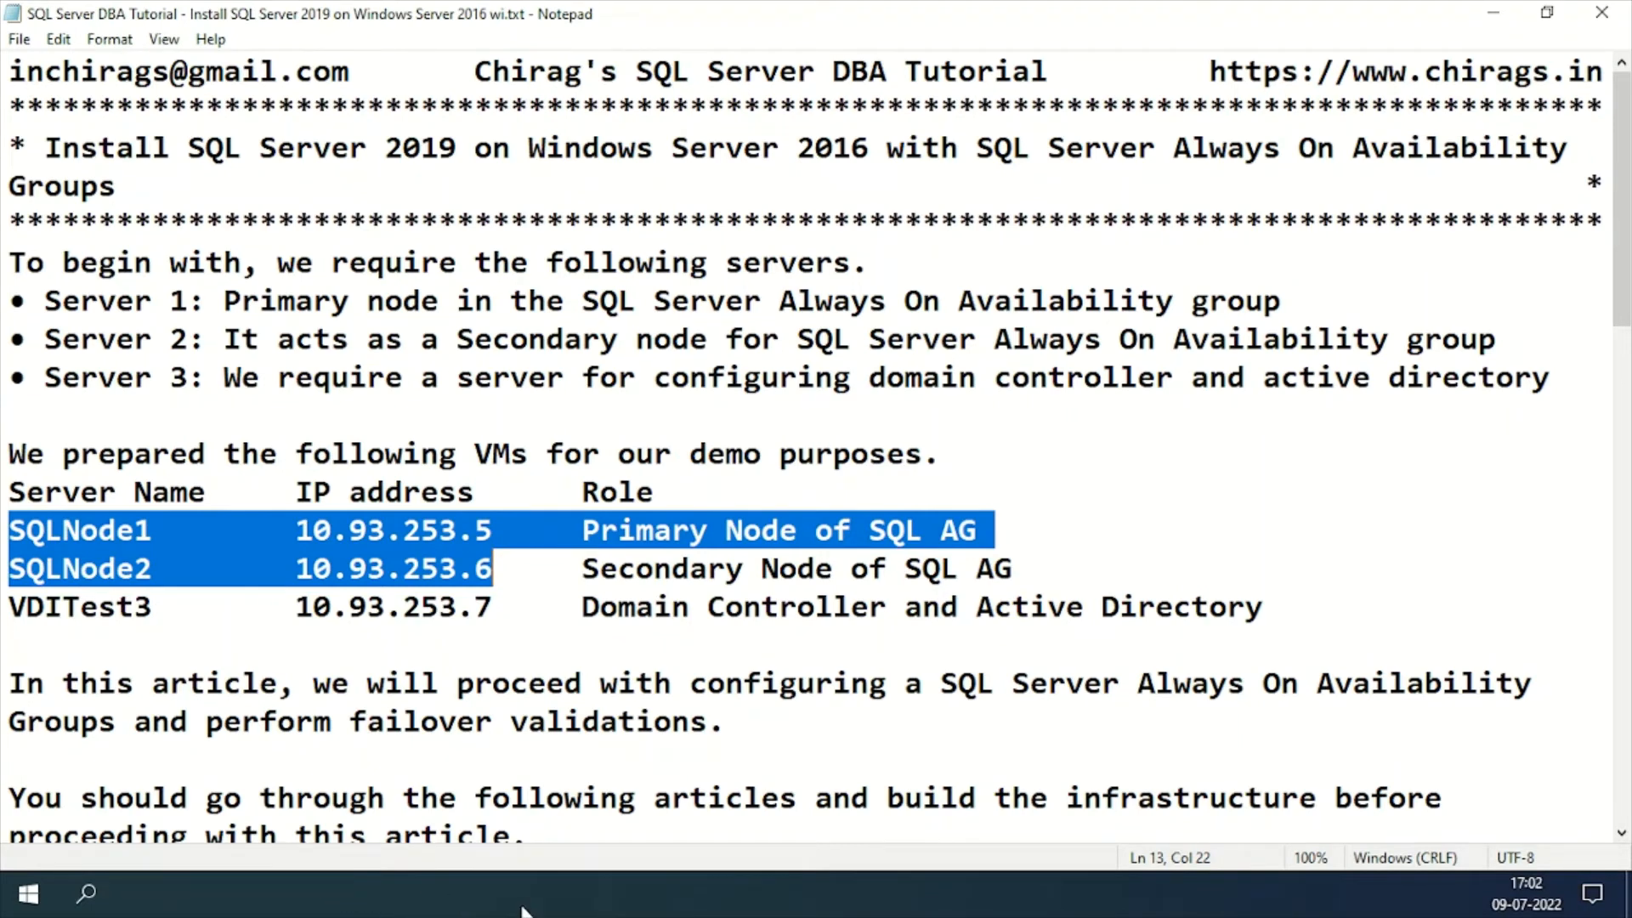
pyautogui.click(798, 606)
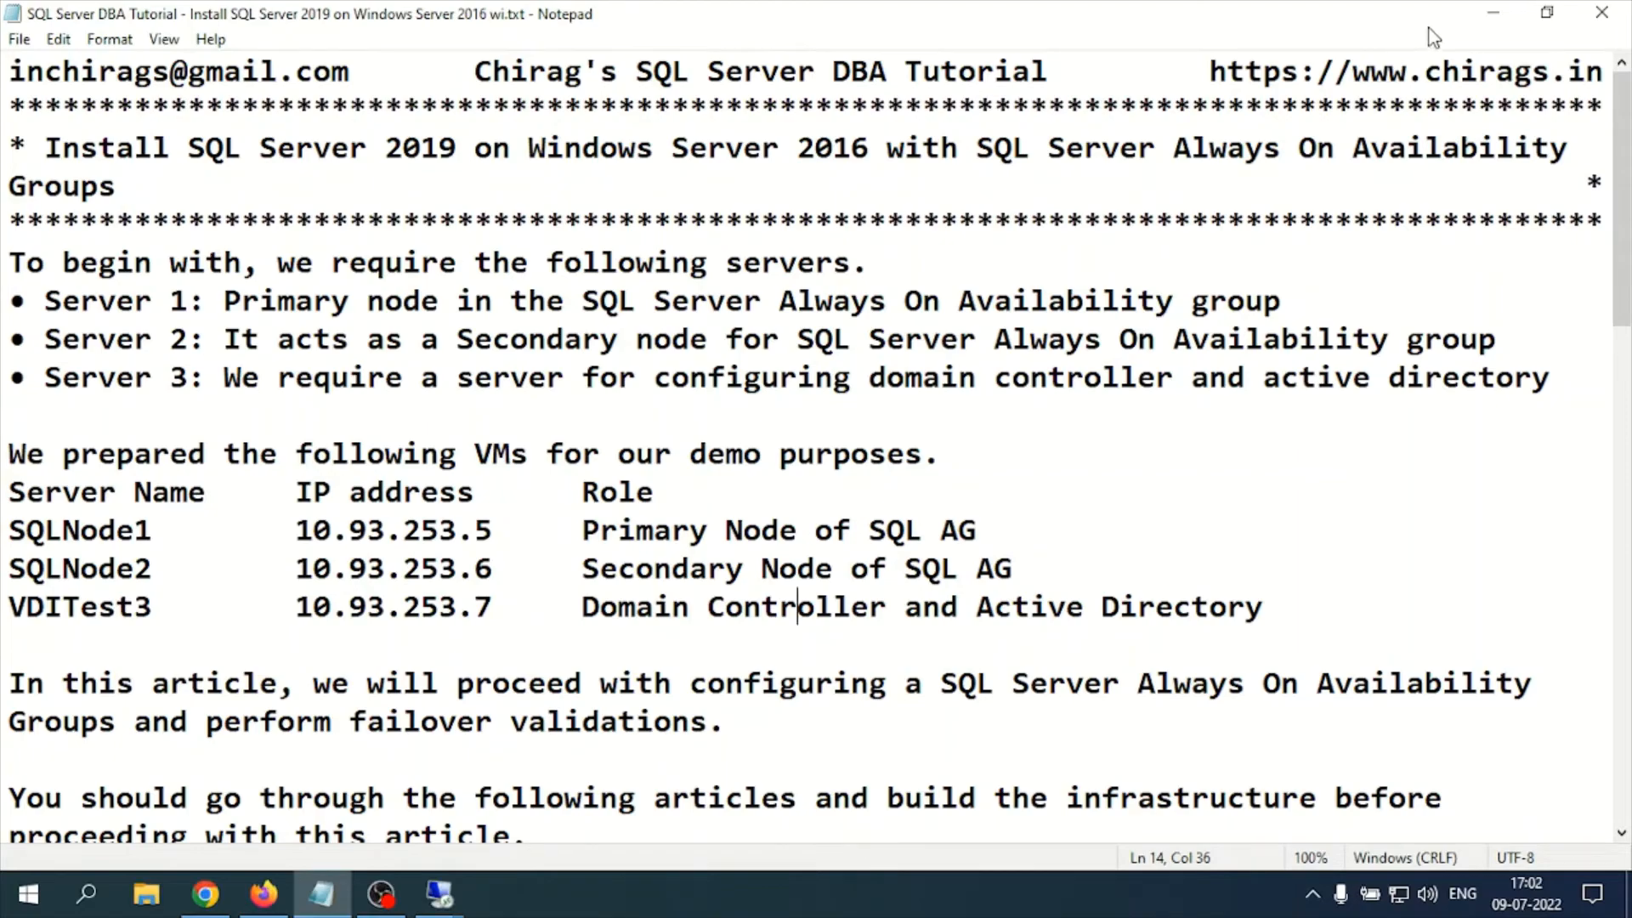
pyautogui.click(1496, 17)
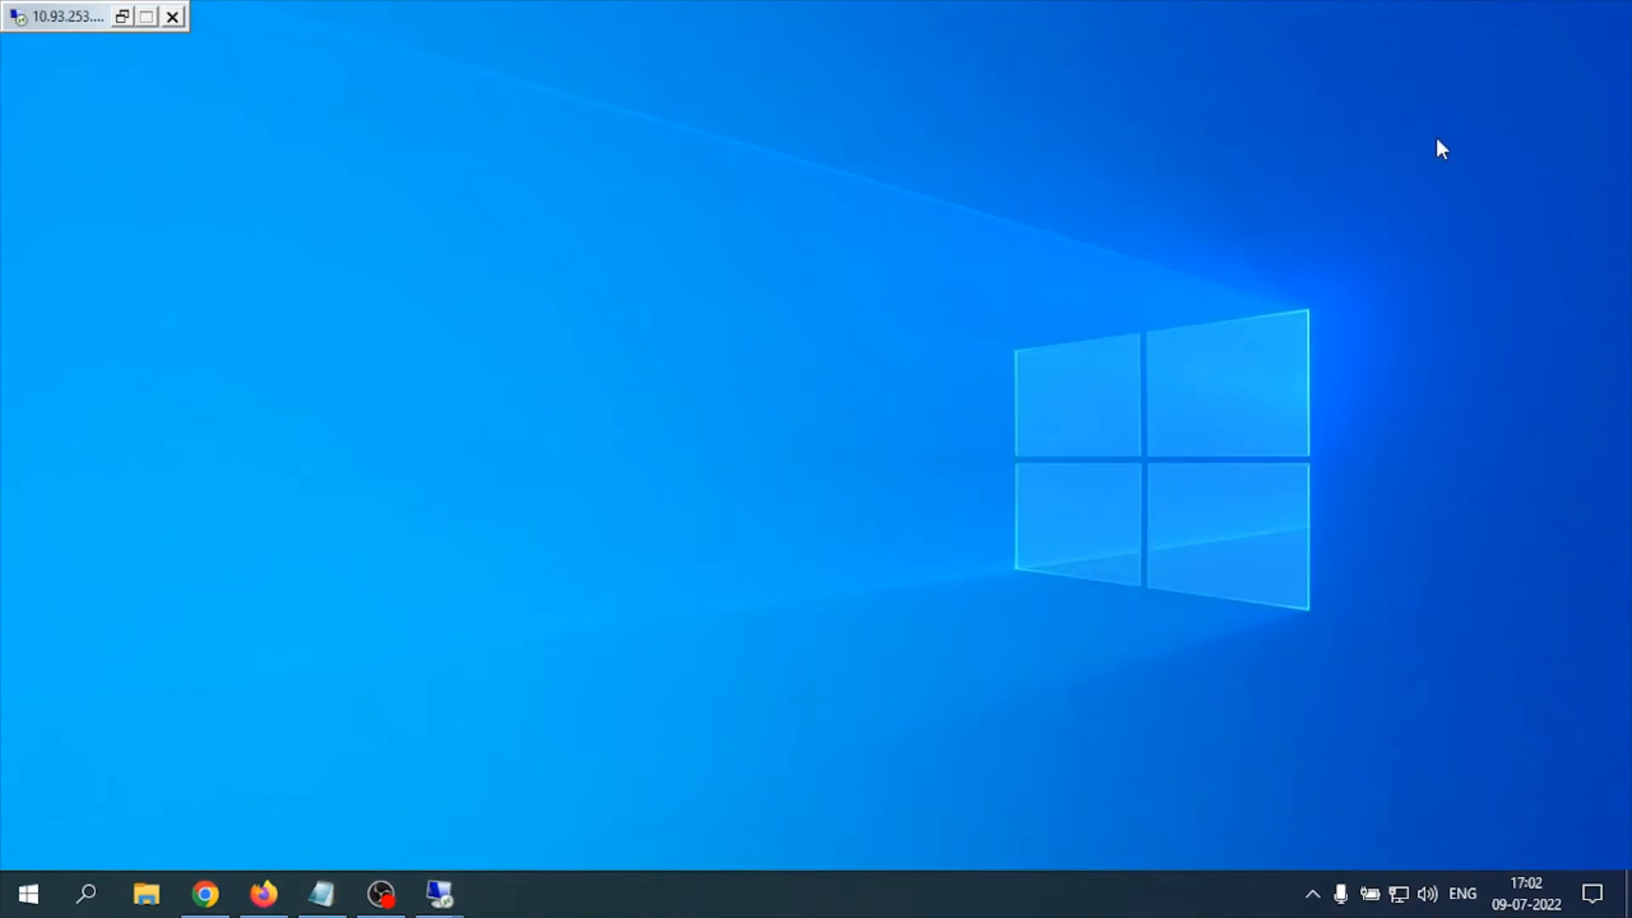
pyautogui.moveTo(444, 904)
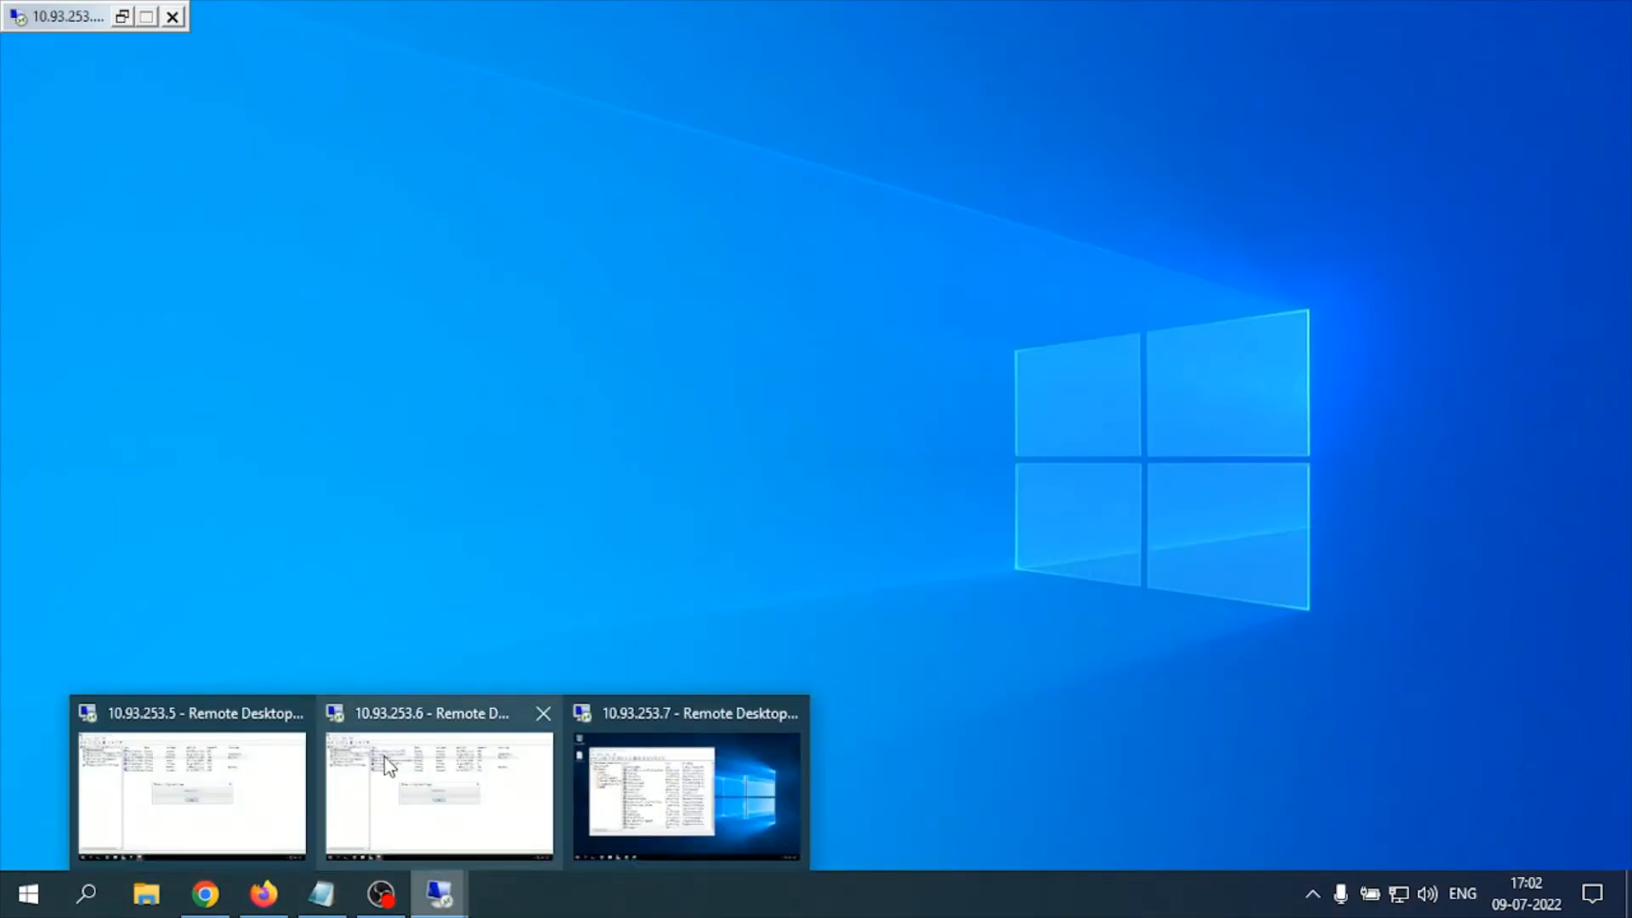
pyautogui.click(210, 787)
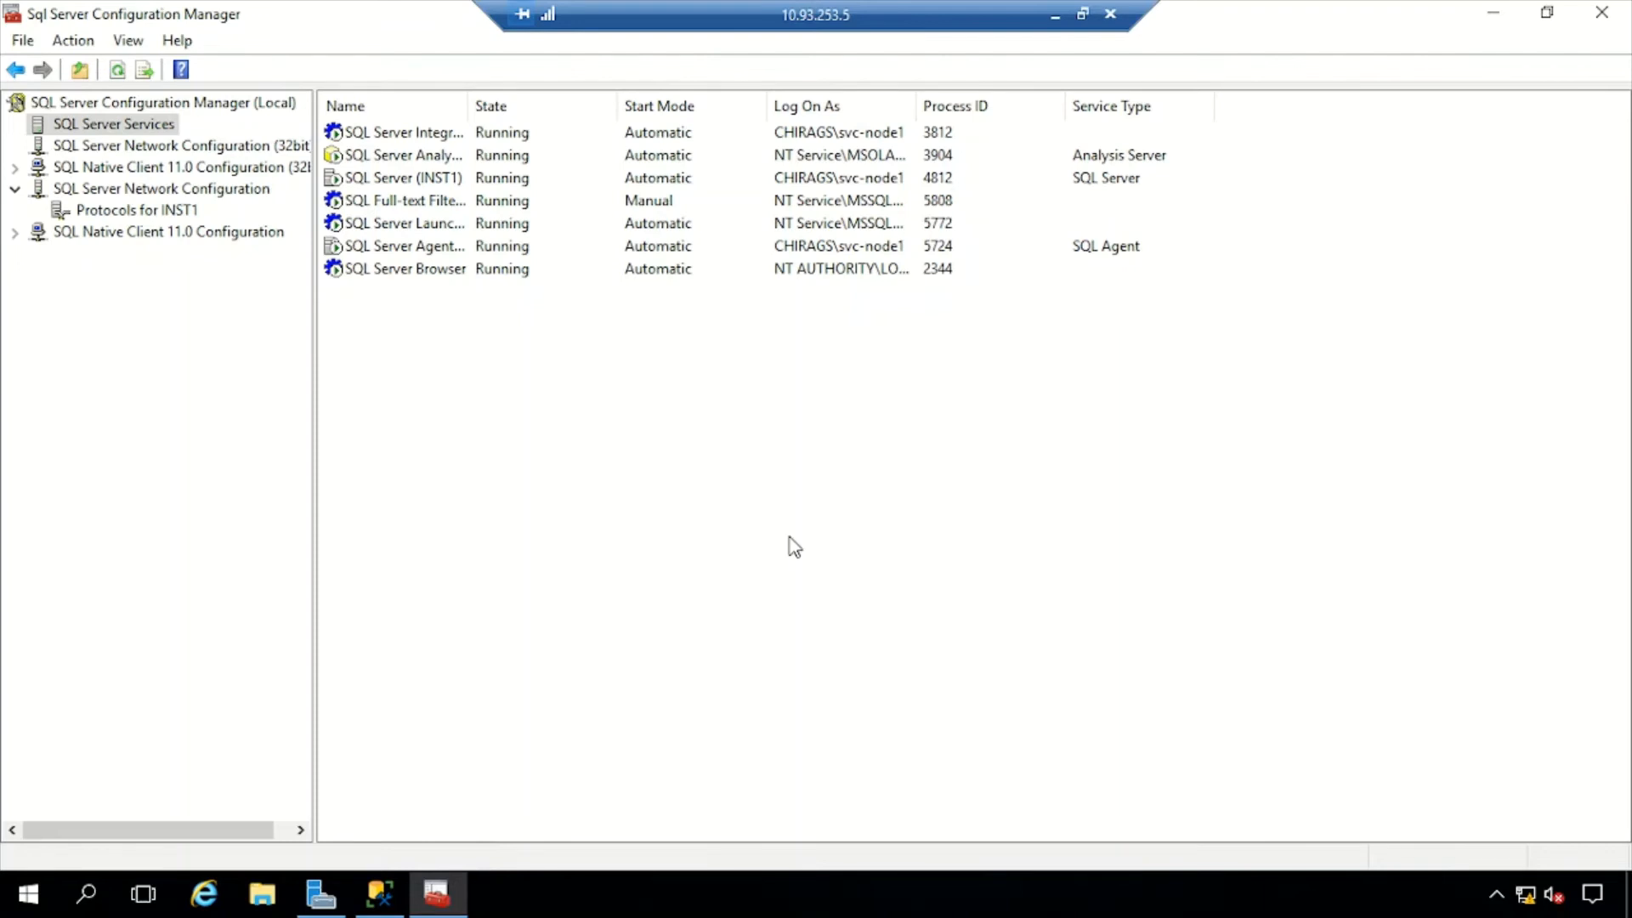
# Close Configuration Manager and create a new database named Chirags on SQLNODE1\INST1.
pyautogui.click(1601, 12)
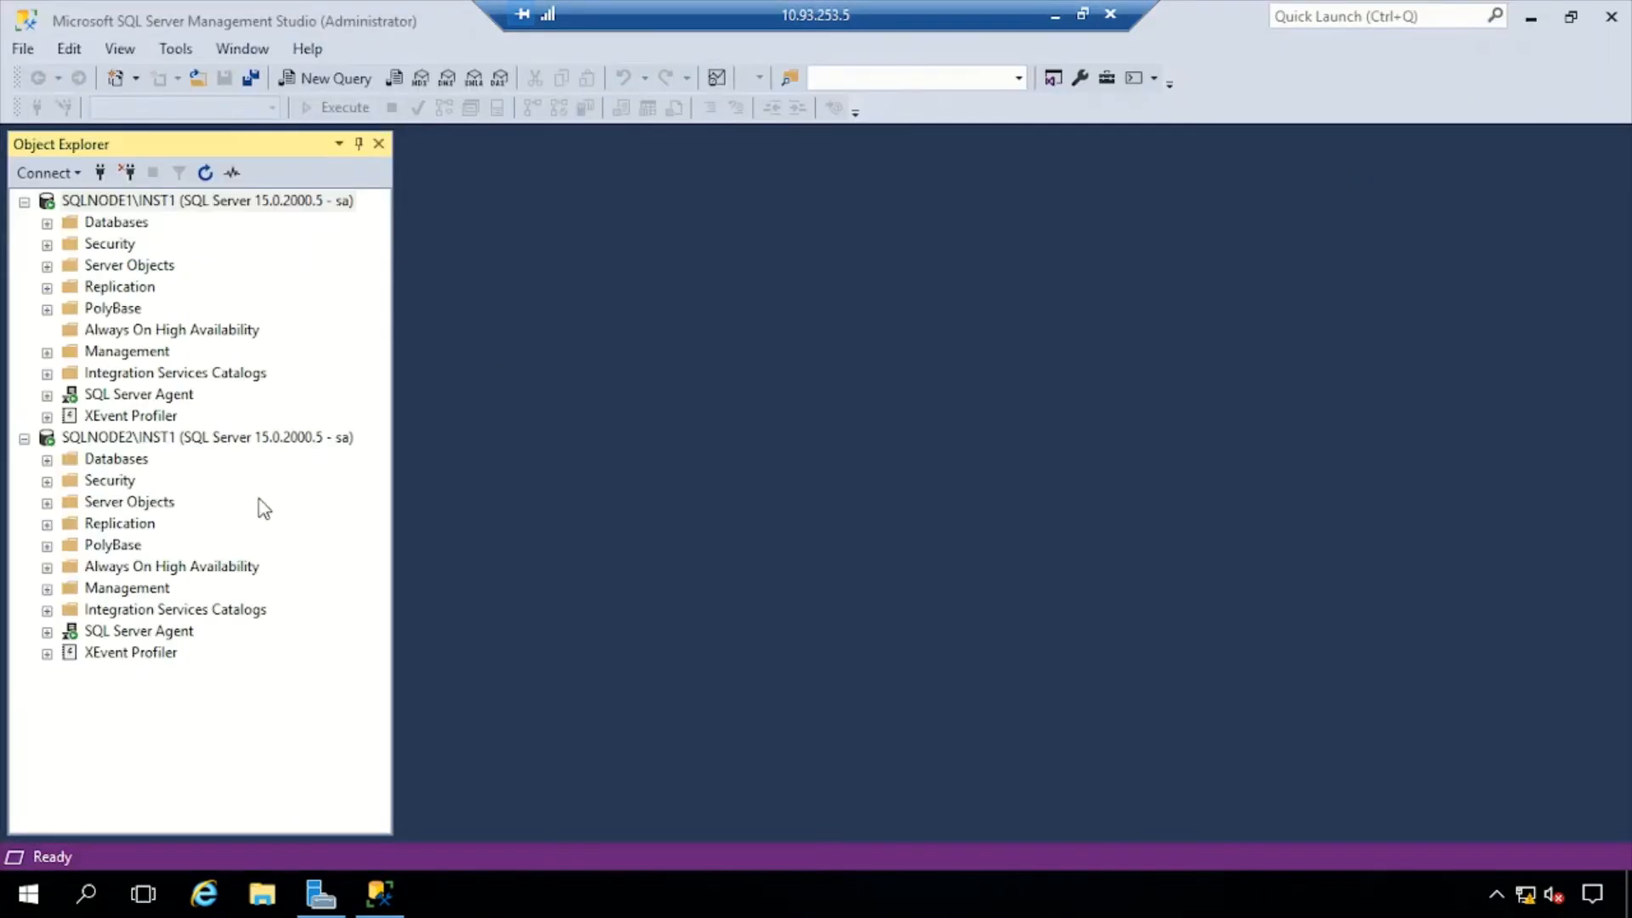
pyautogui.click(100, 204)
pyautogui.click(47, 222)
pyautogui.click(123, 223)
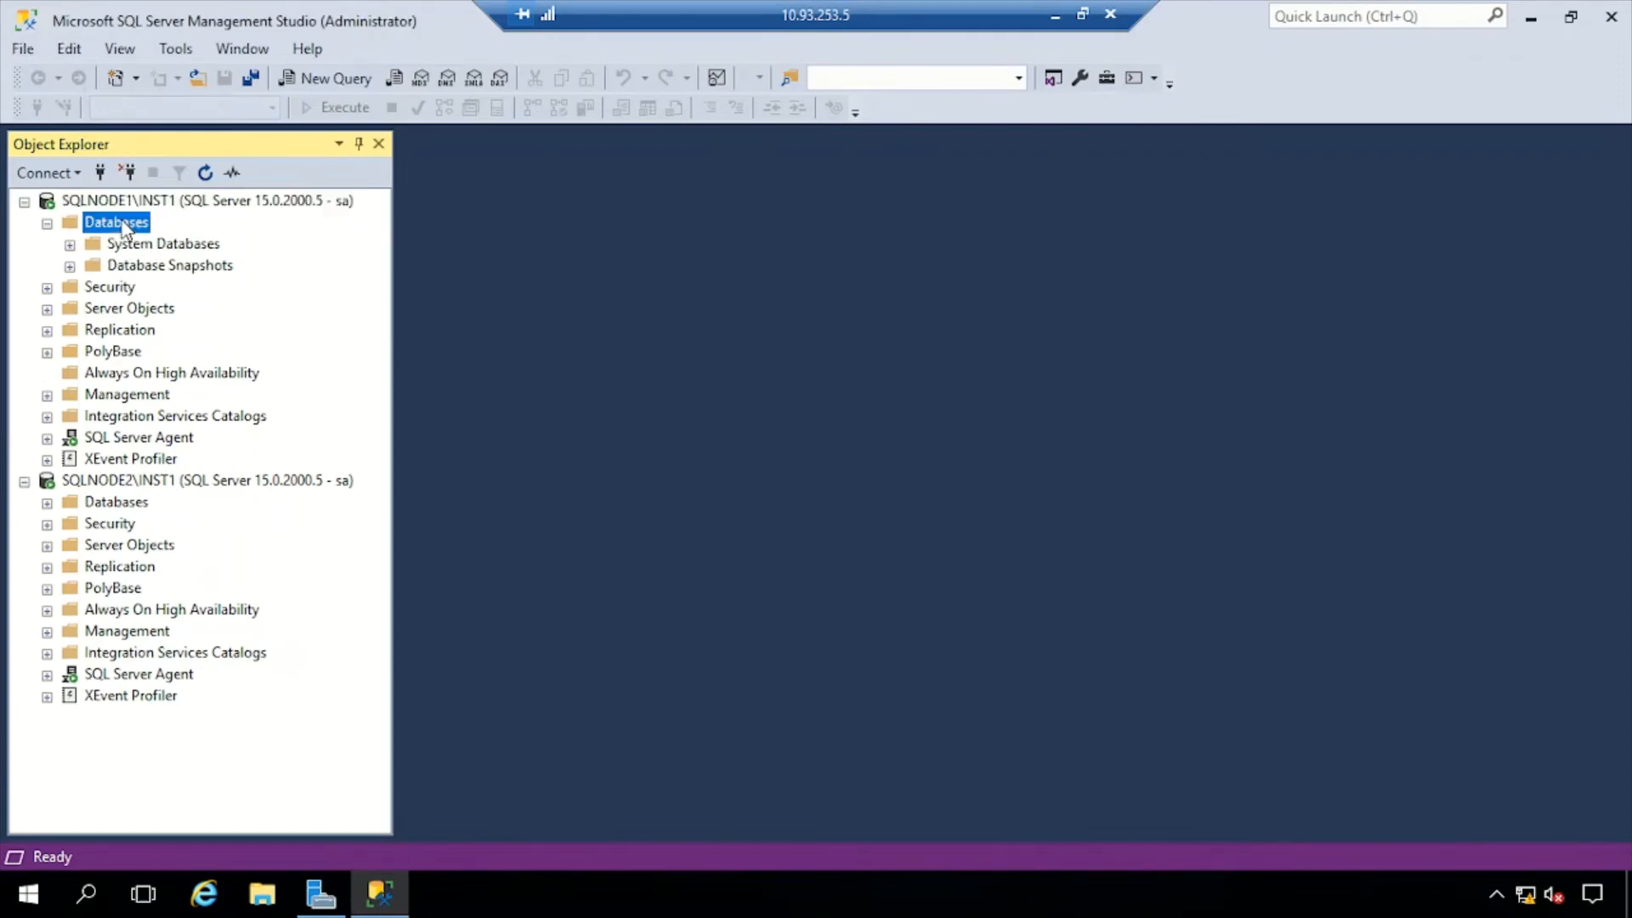
pyautogui.rightClick(123, 224)
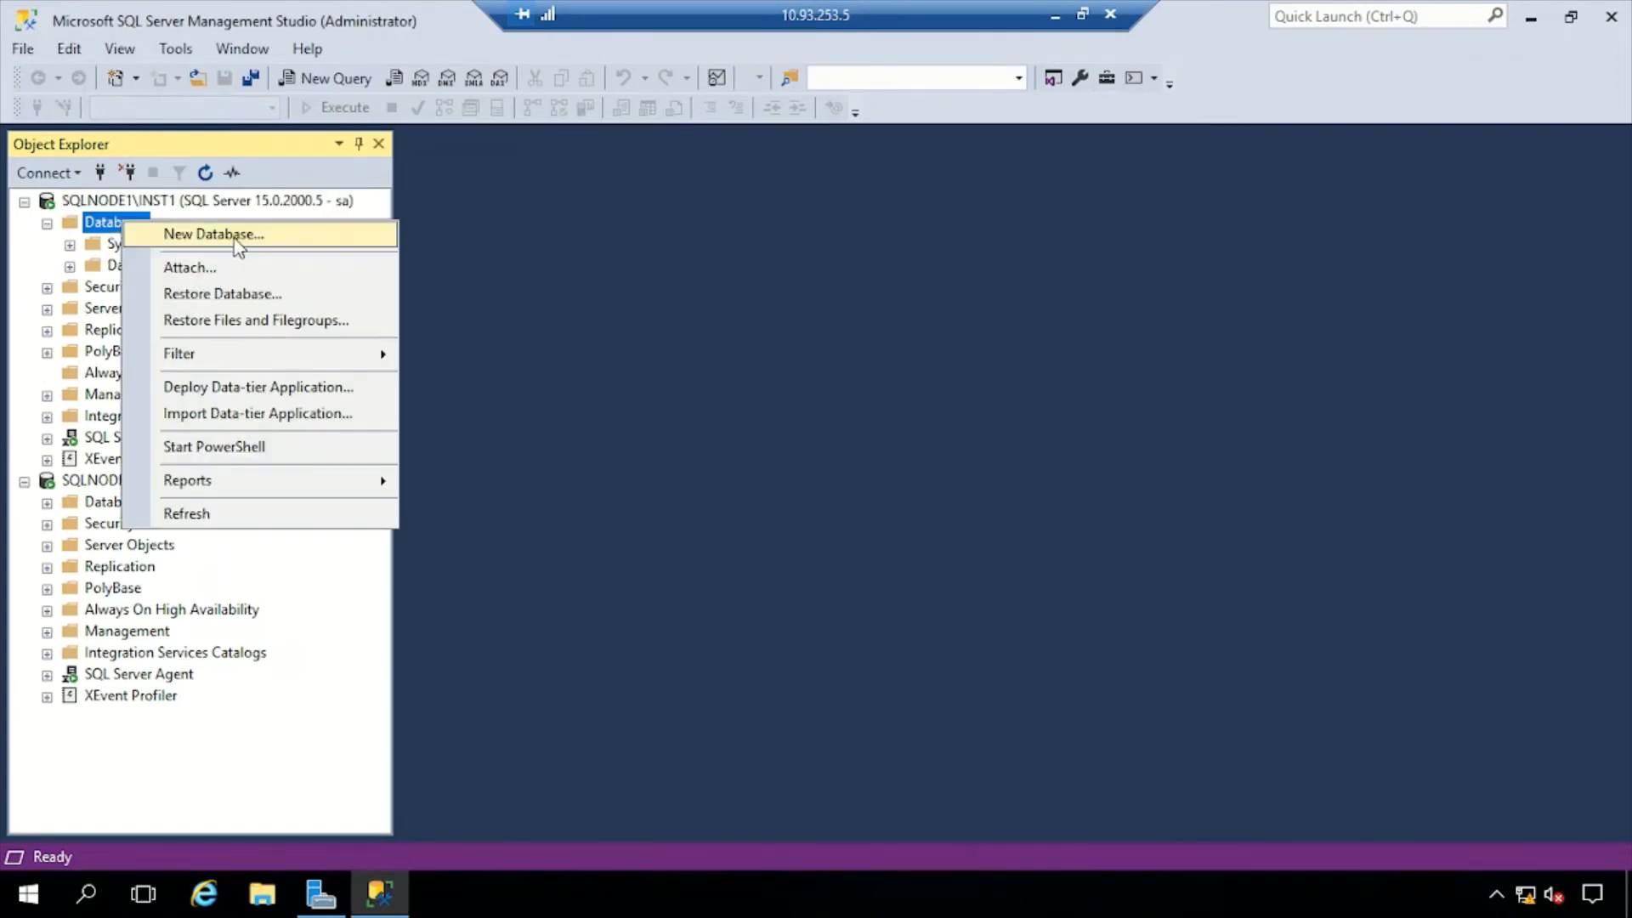
pyautogui.click(220, 239)
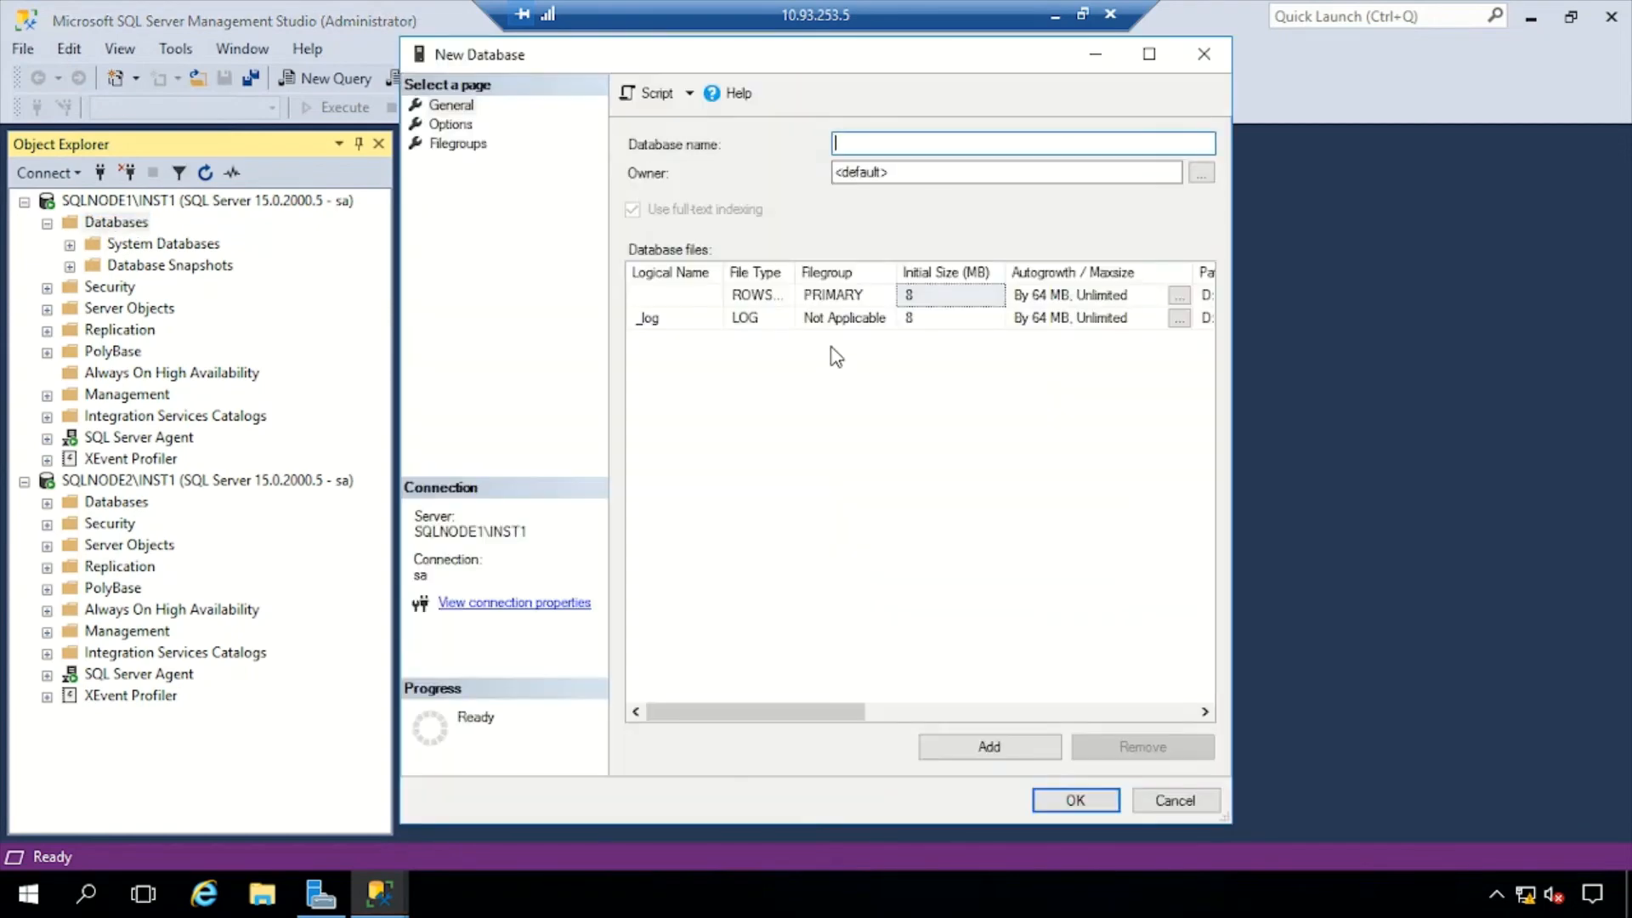
pyautogui.write('Chirags')
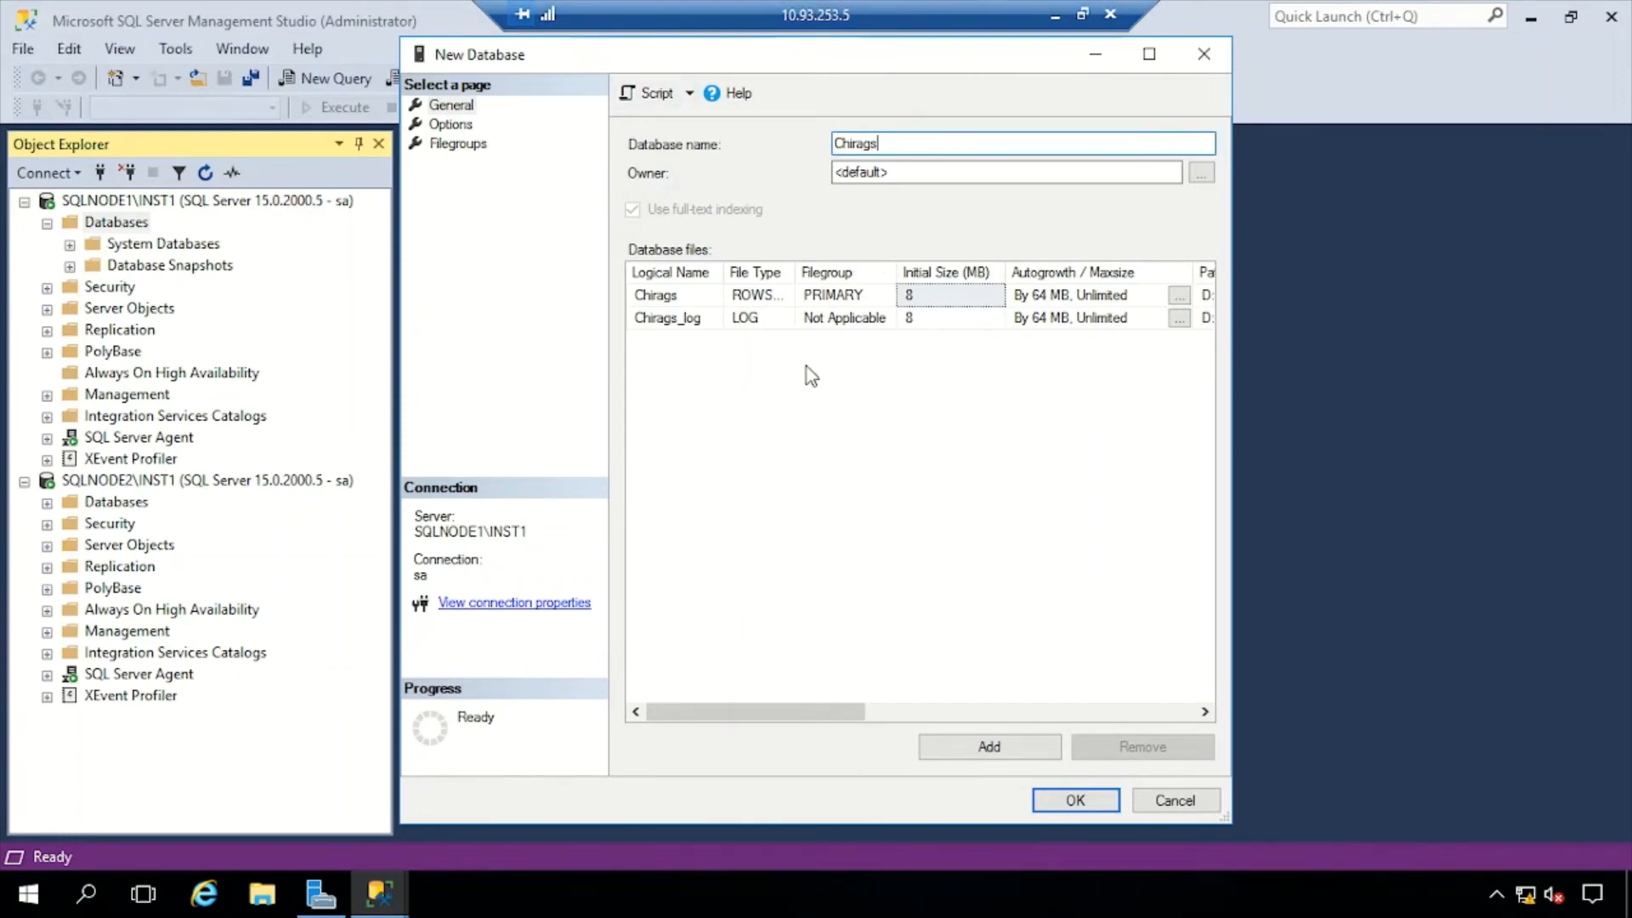
pyautogui.click(1054, 807)
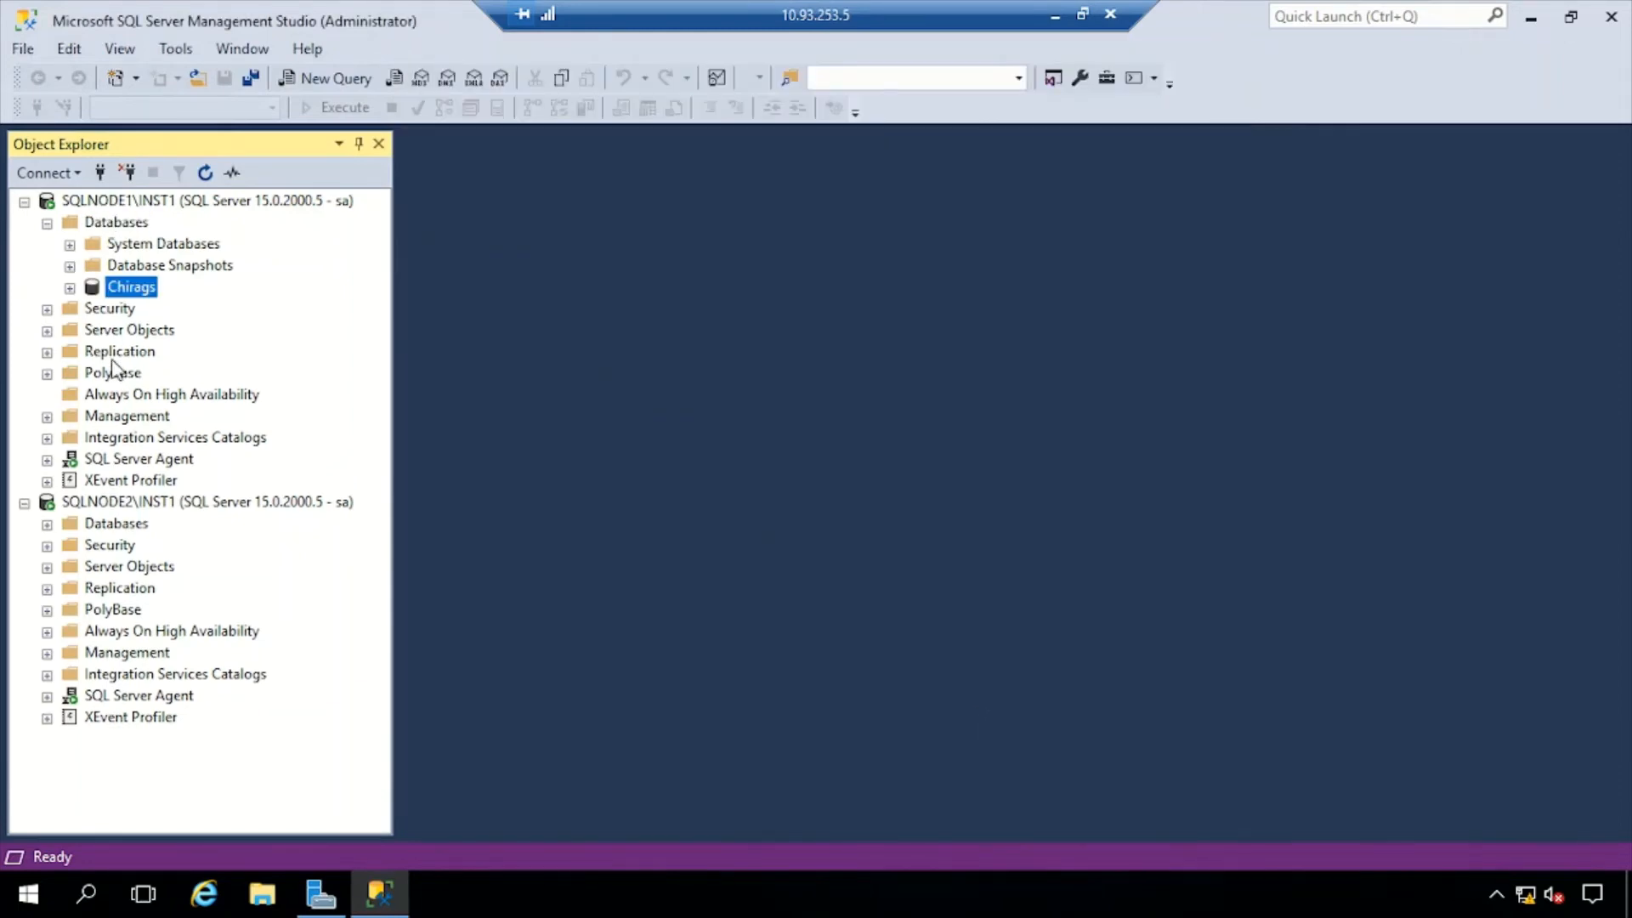
# Start a new table design in the Chirags database's Tables folder.
pyautogui.click(69, 288)
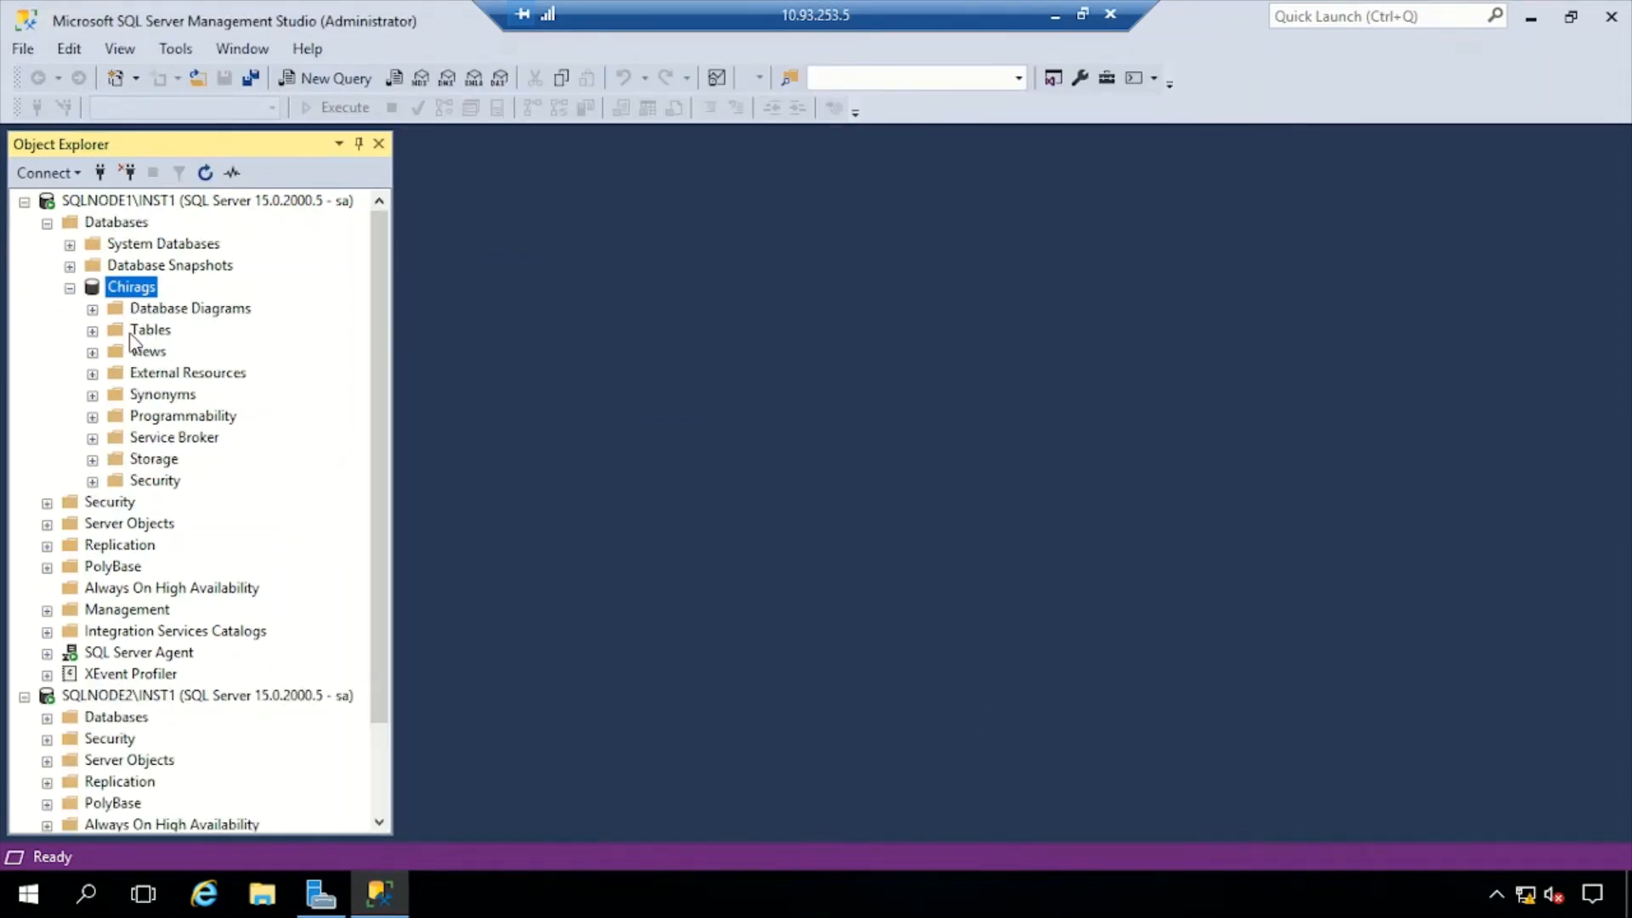
pyautogui.rightClick(136, 332)
pyautogui.moveTo(213, 345)
pyautogui.click(396, 345)
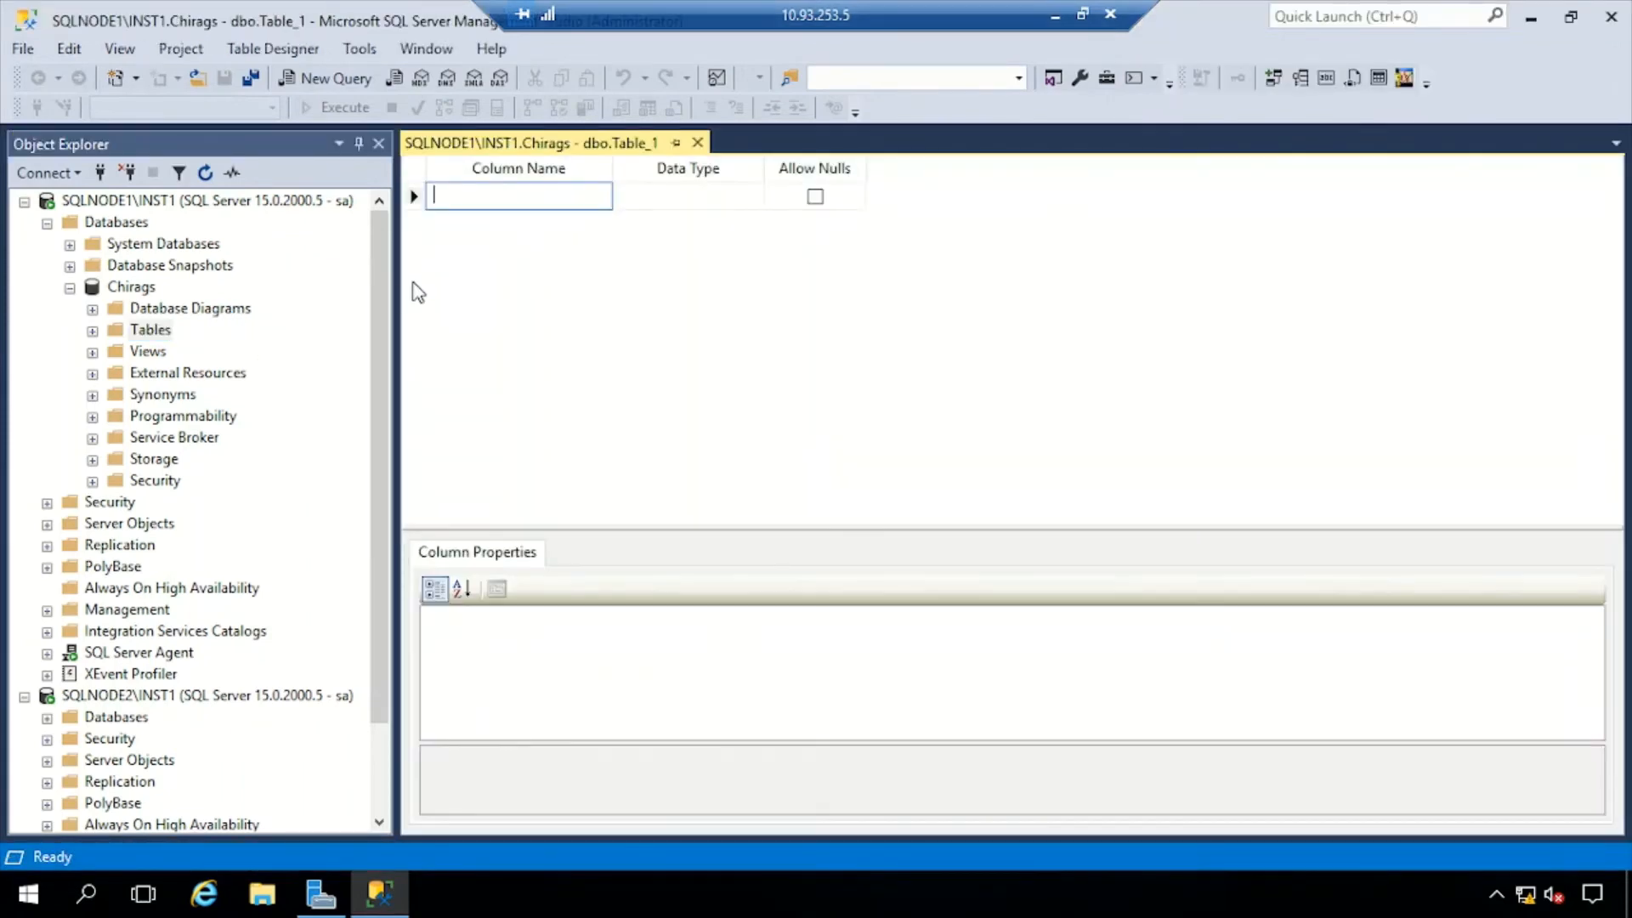
# Add columns user_id int and name nvarchar(50) in the table designer.
pyautogui.write('user_id')
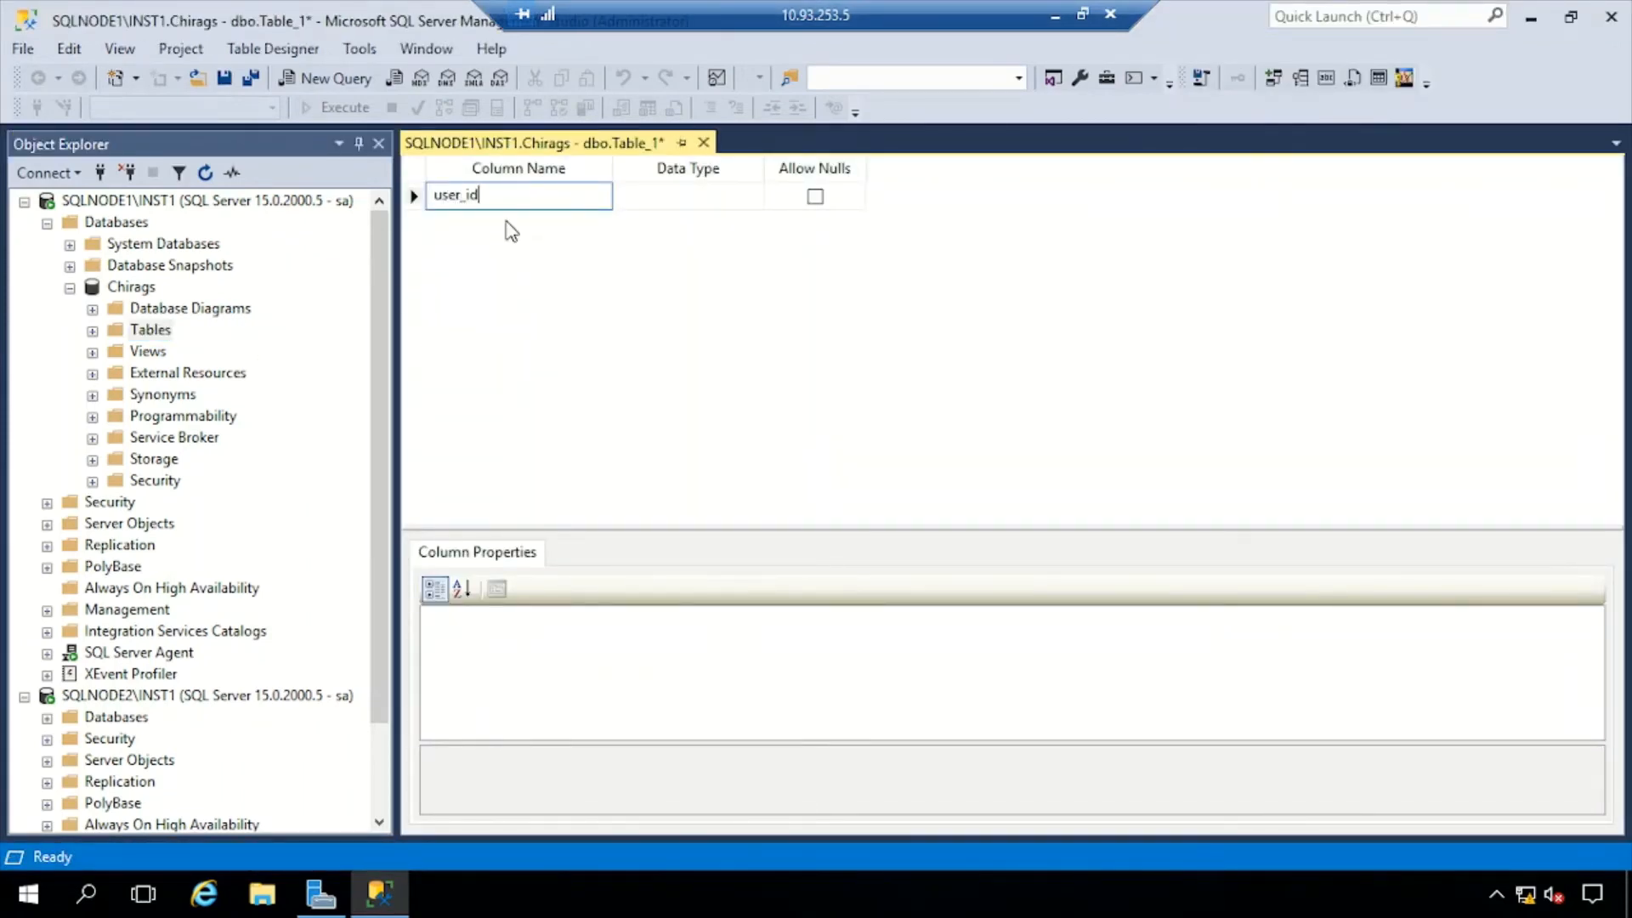
pyautogui.press('Tab')
pyautogui.write('in')
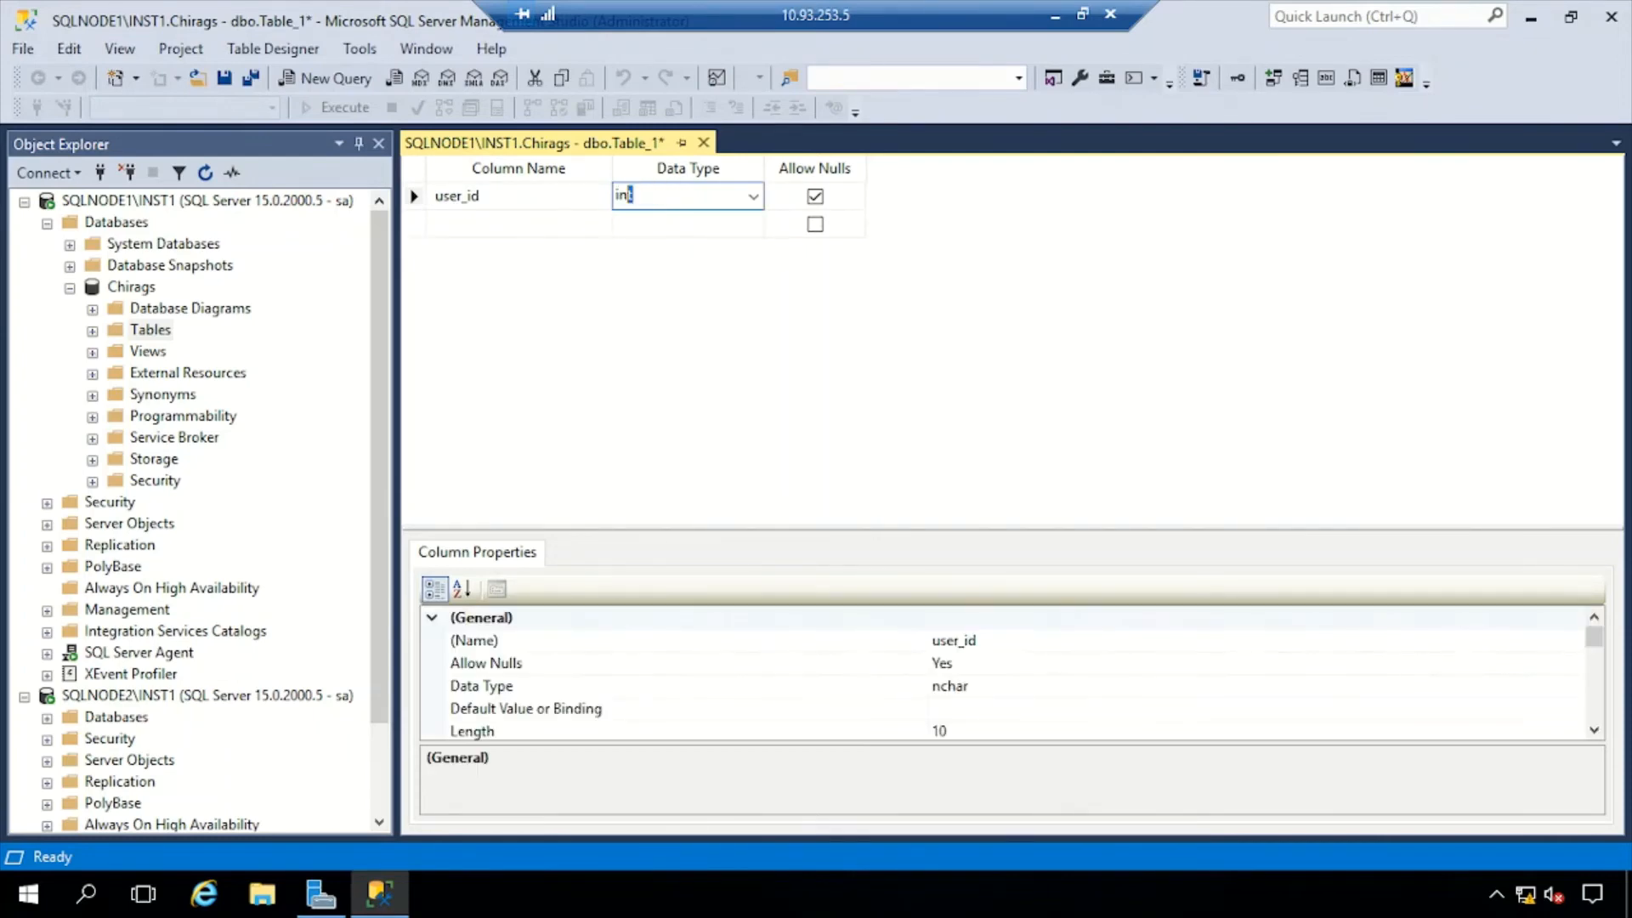
pyautogui.click(508, 221)
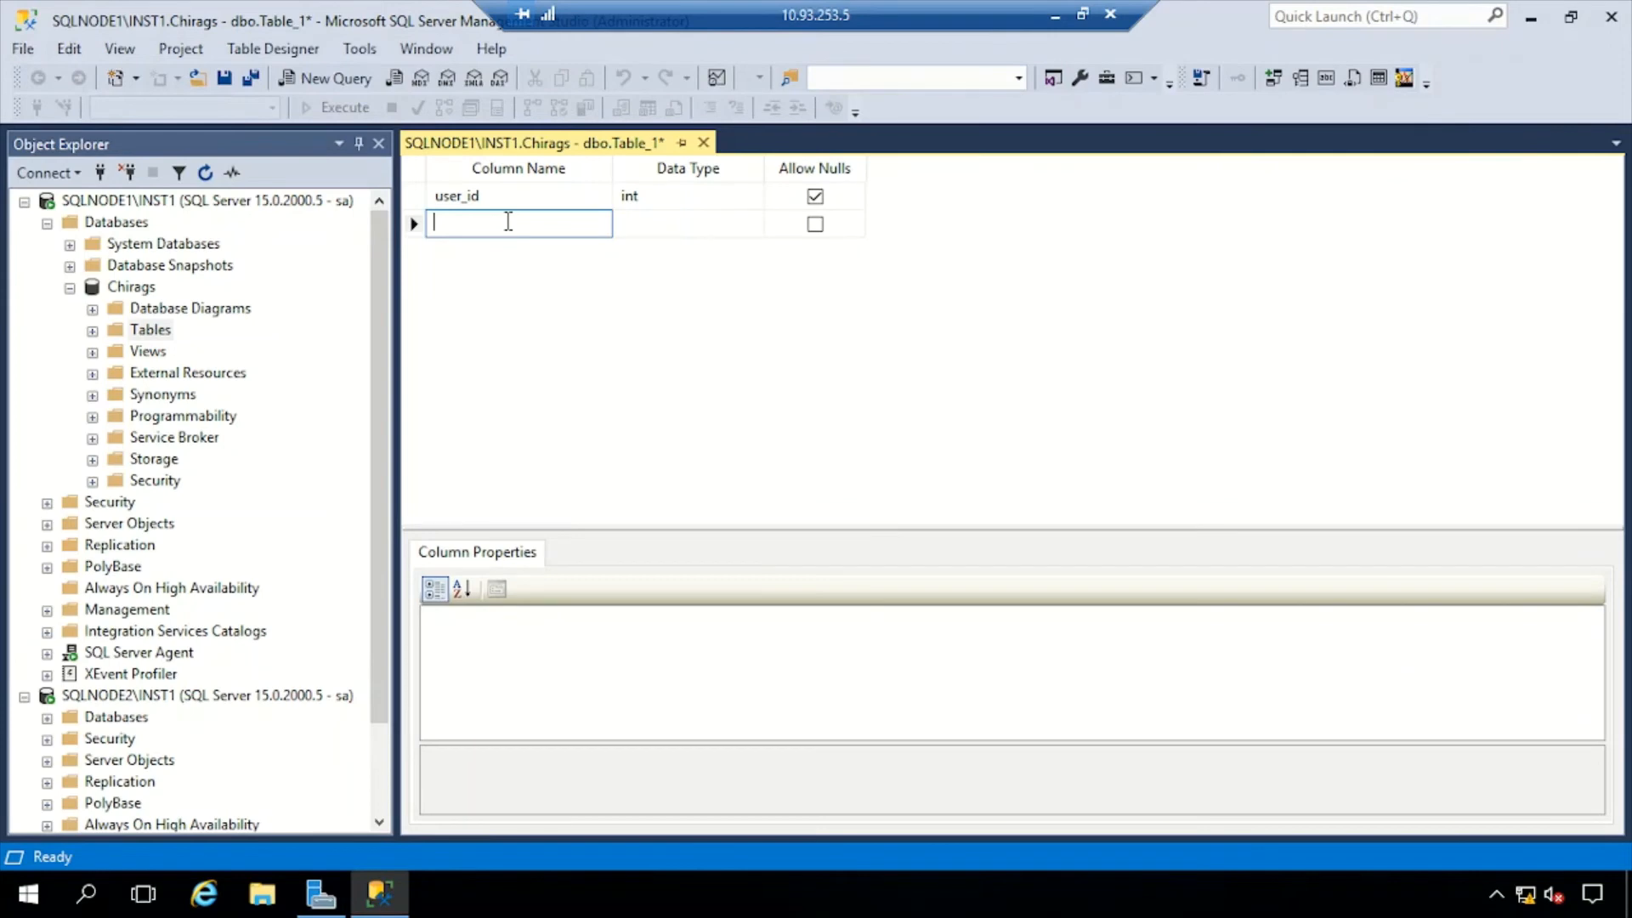
pyautogui.write('nmname')
pyautogui.press('Tab')
pyautogui.write('nv')
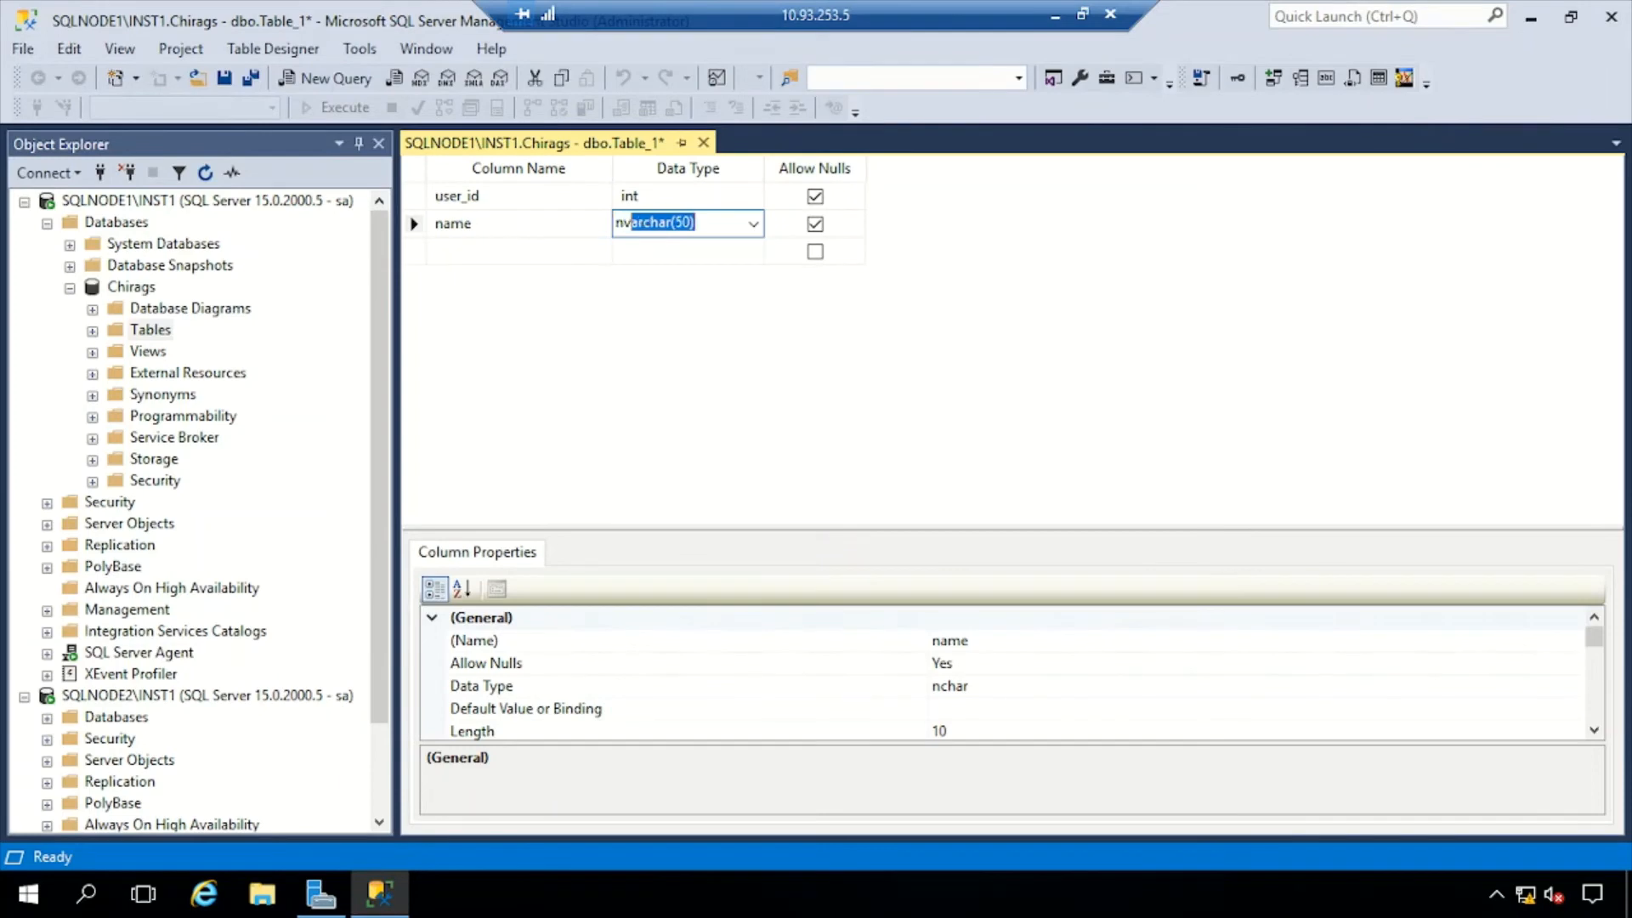
# Make user_id the primary key and set its Is Identity property to Yes.
pyautogui.rightClick(413, 197)
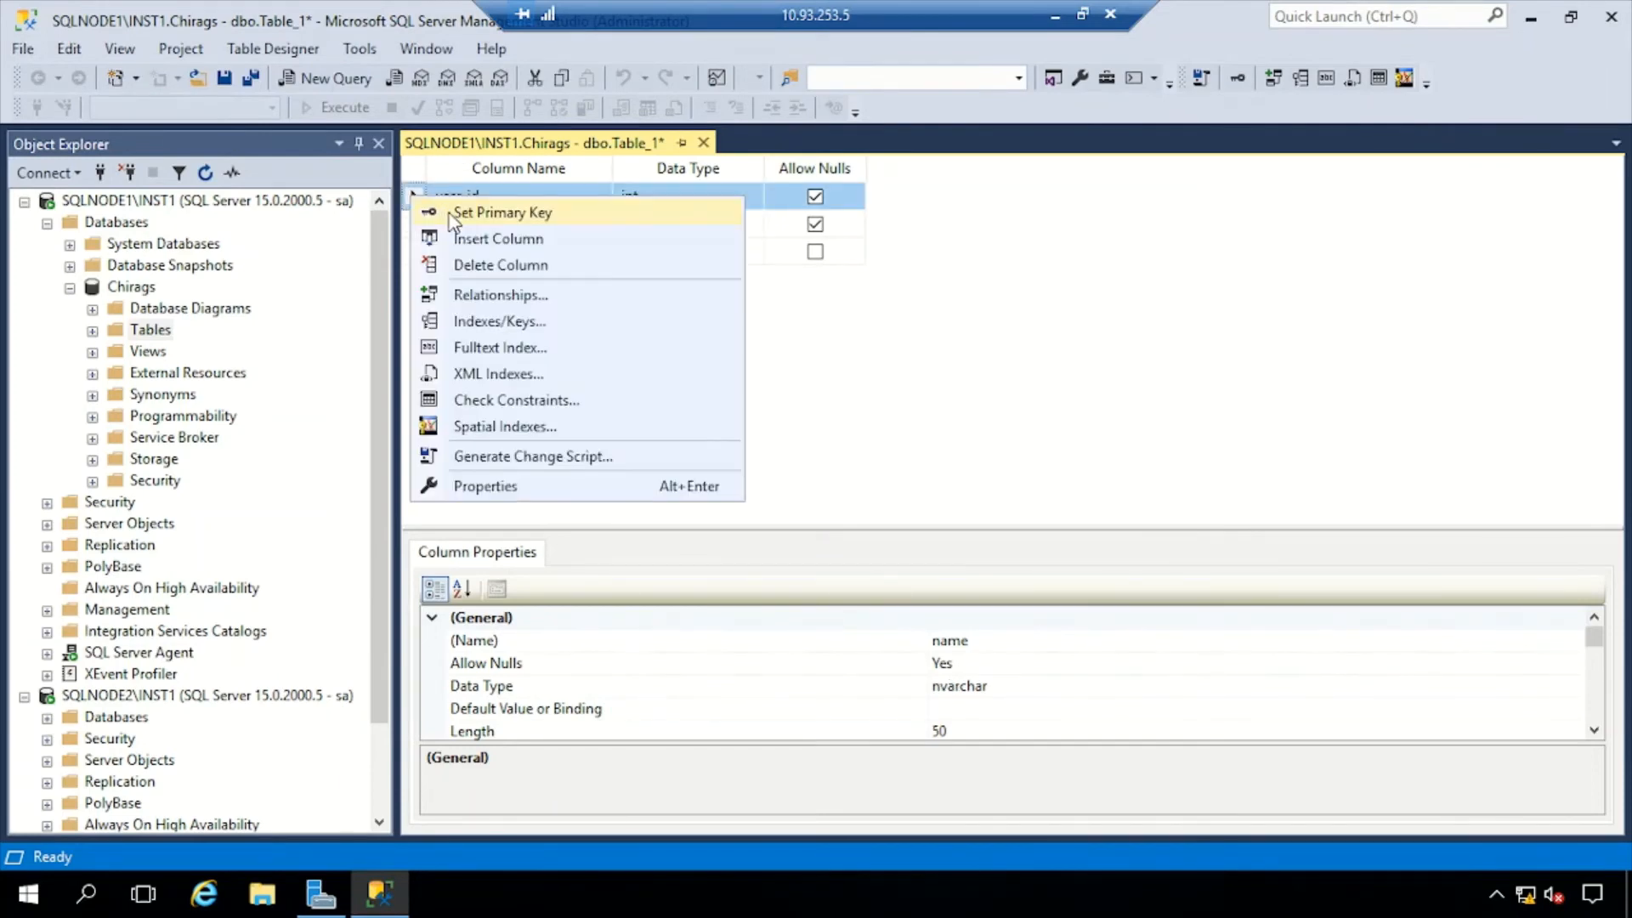
pyautogui.click(451, 212)
pyautogui.rightClick(422, 197)
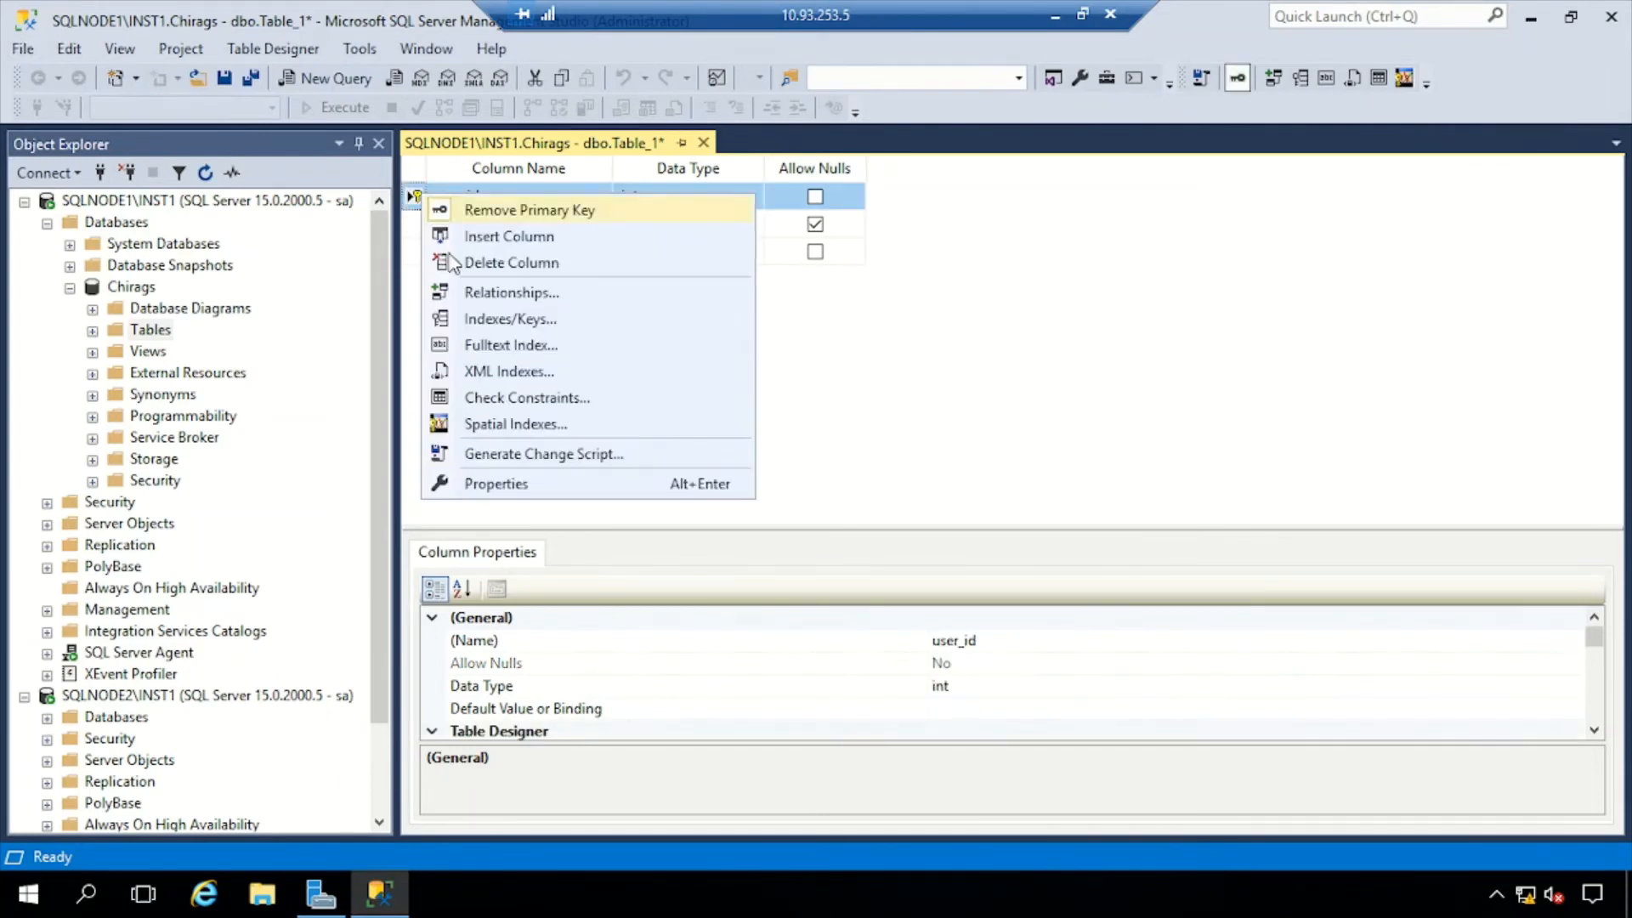
pyautogui.click(493, 484)
pyautogui.scroll(-4, 561, 671)
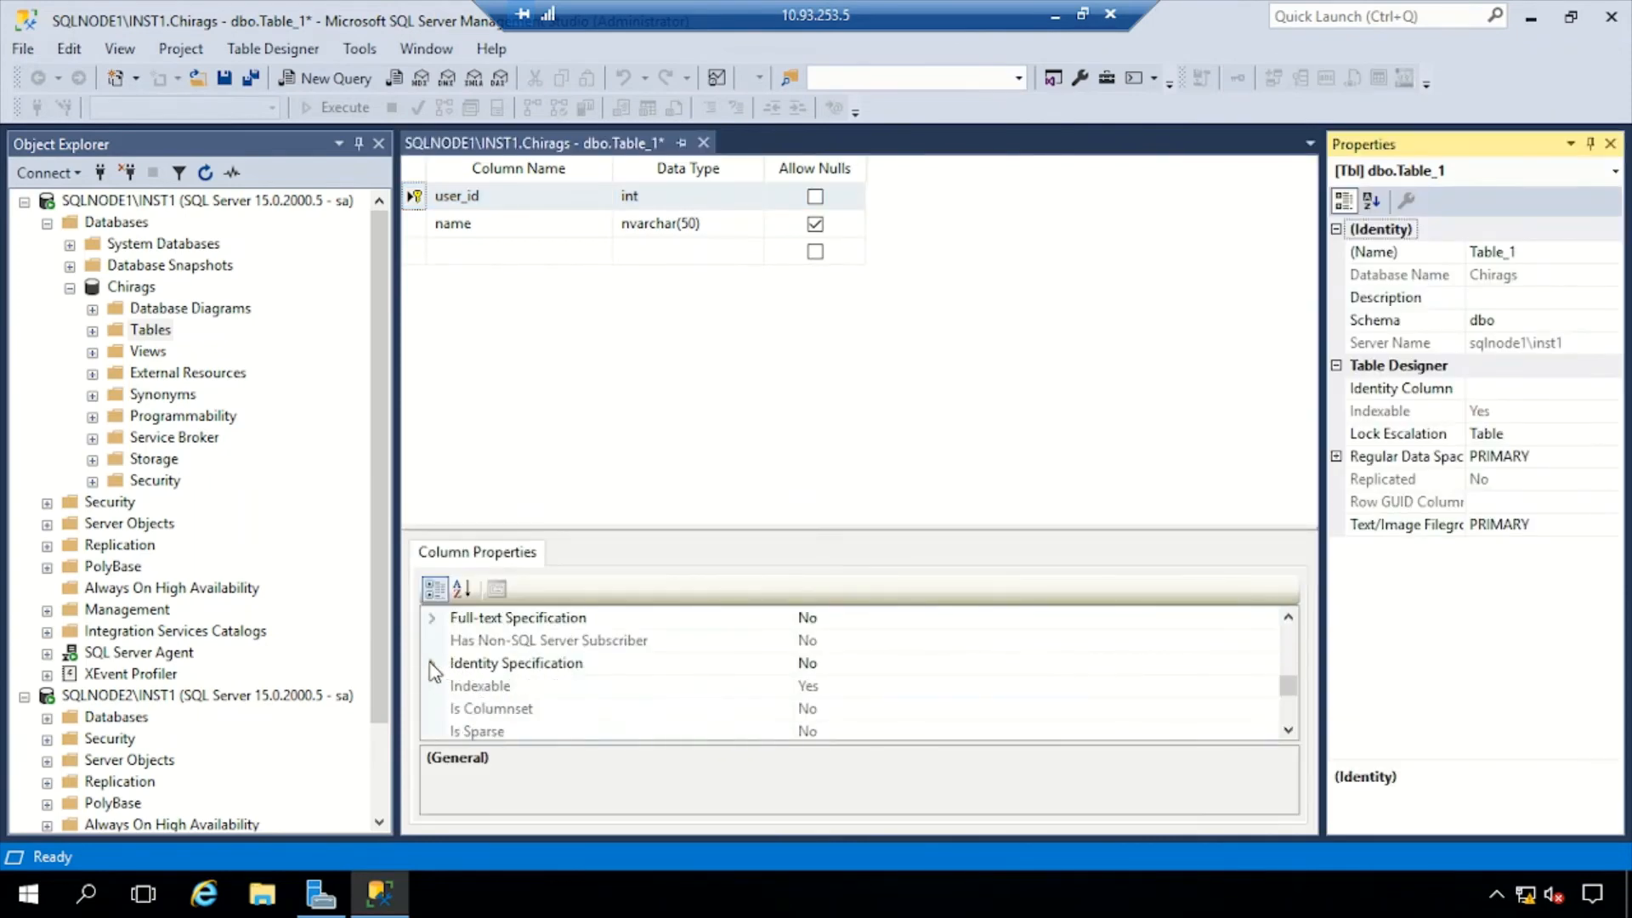
pyautogui.click(432, 664)
pyautogui.click(877, 686)
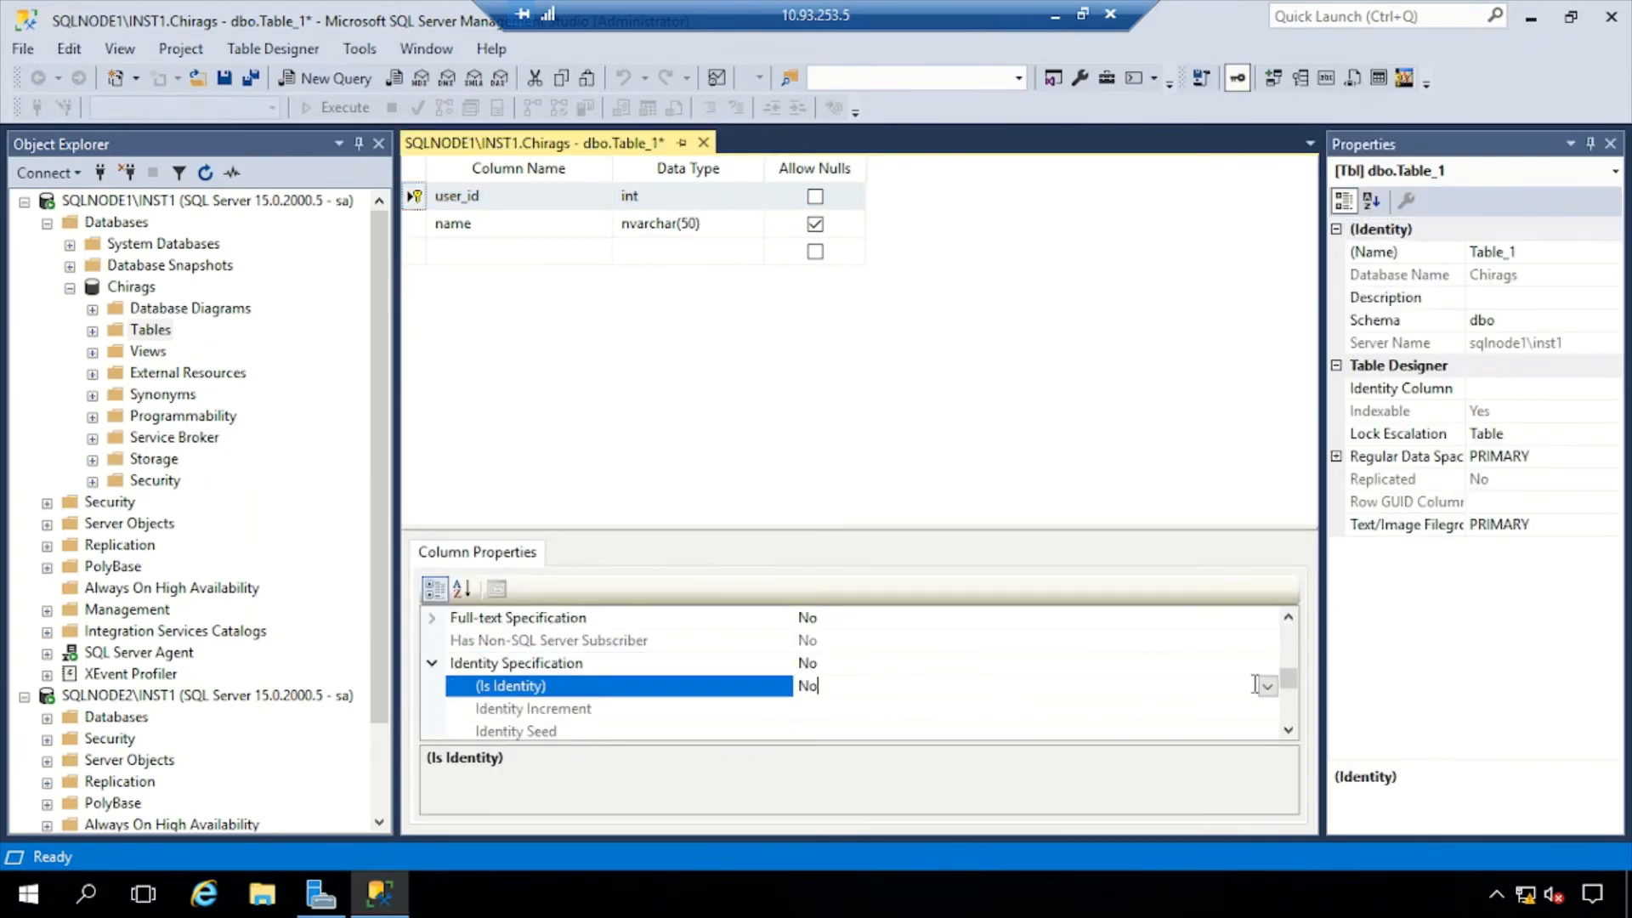
pyautogui.click(1267, 686)
pyautogui.click(994, 710)
pyautogui.click(776, 476)
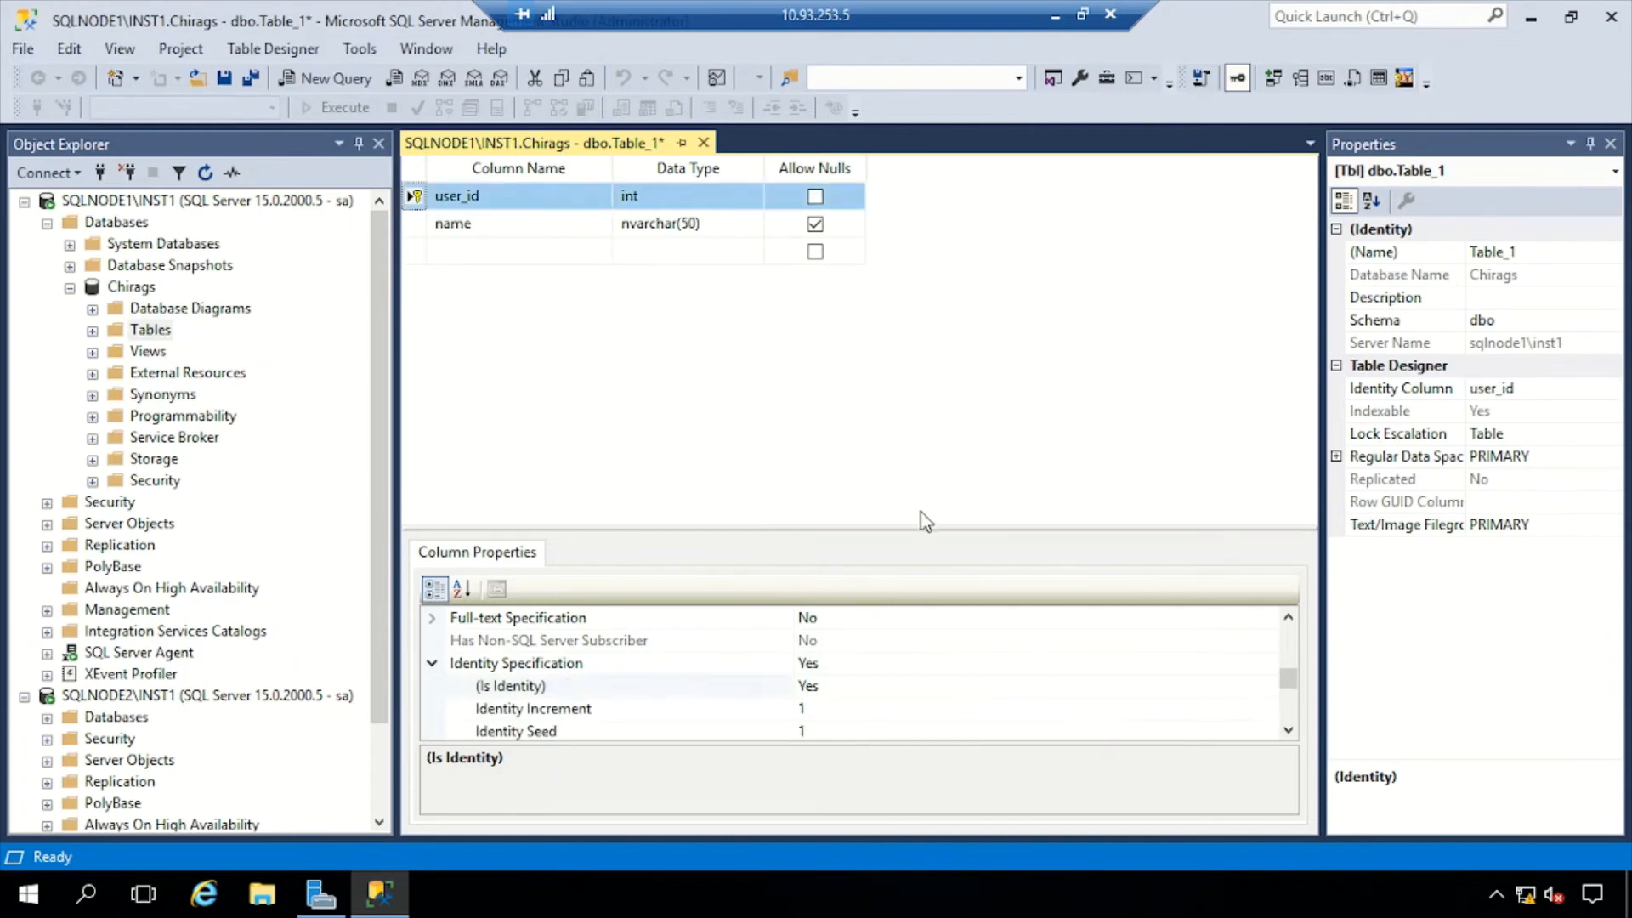
# Save the table as userinfo.
pyautogui.hotkey('ctrl', 's')
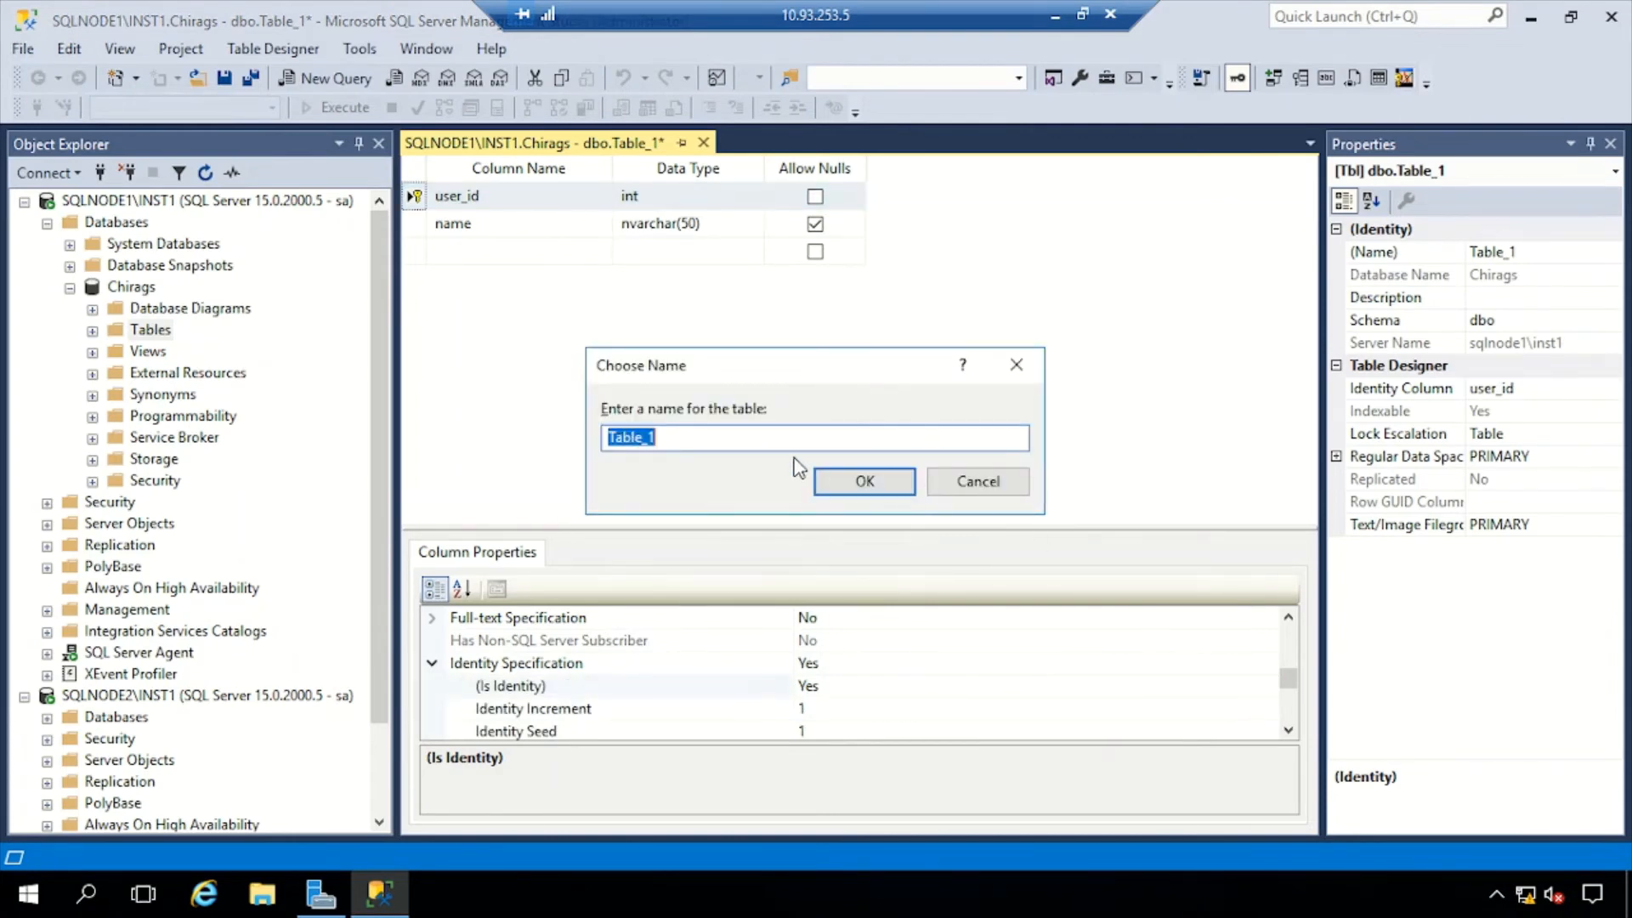
pyautogui.write('userinfo')
pyautogui.click(820, 481)
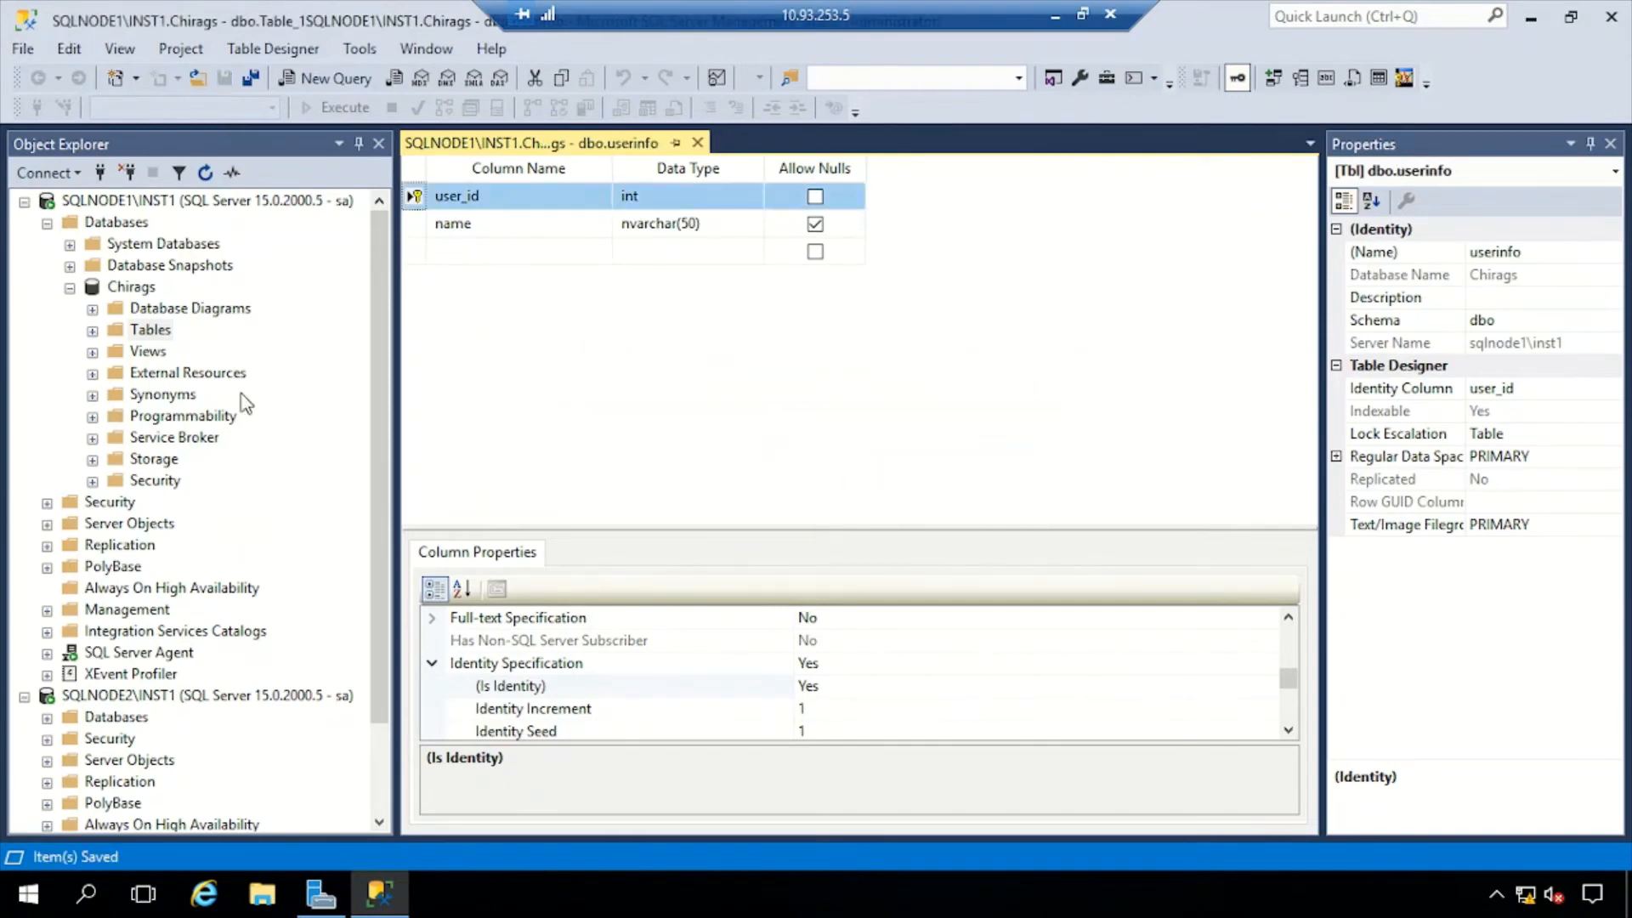
# Run a full backup of the Chirags database to Chirags.bak and acknowledge the success message.
pyautogui.click(69, 287)
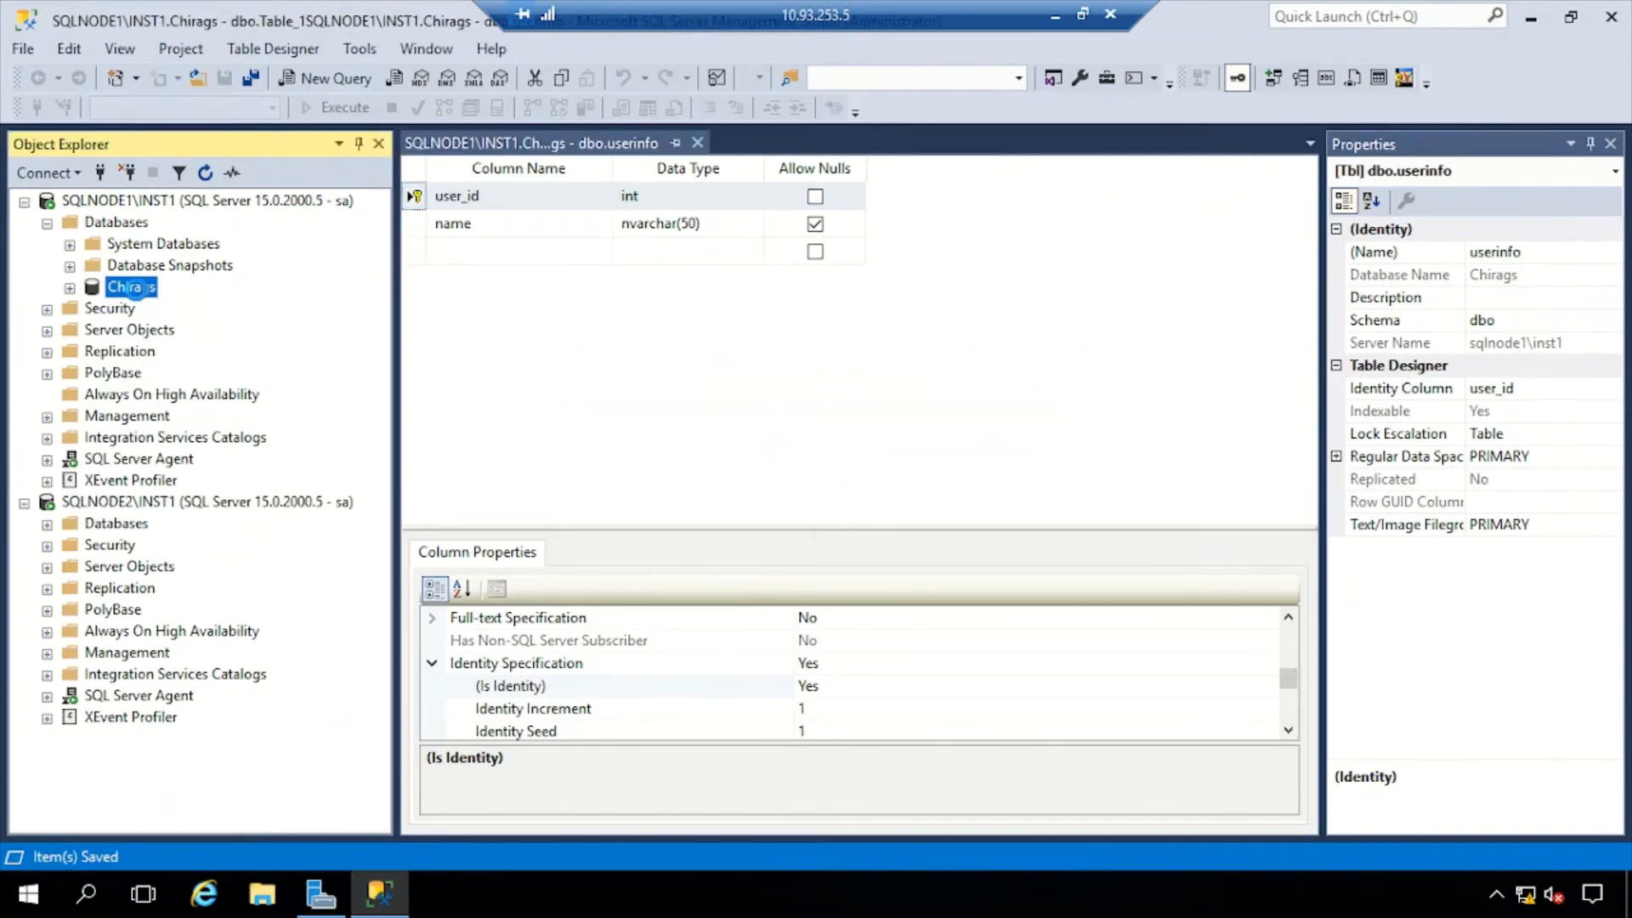
pyautogui.rightClick(136, 290)
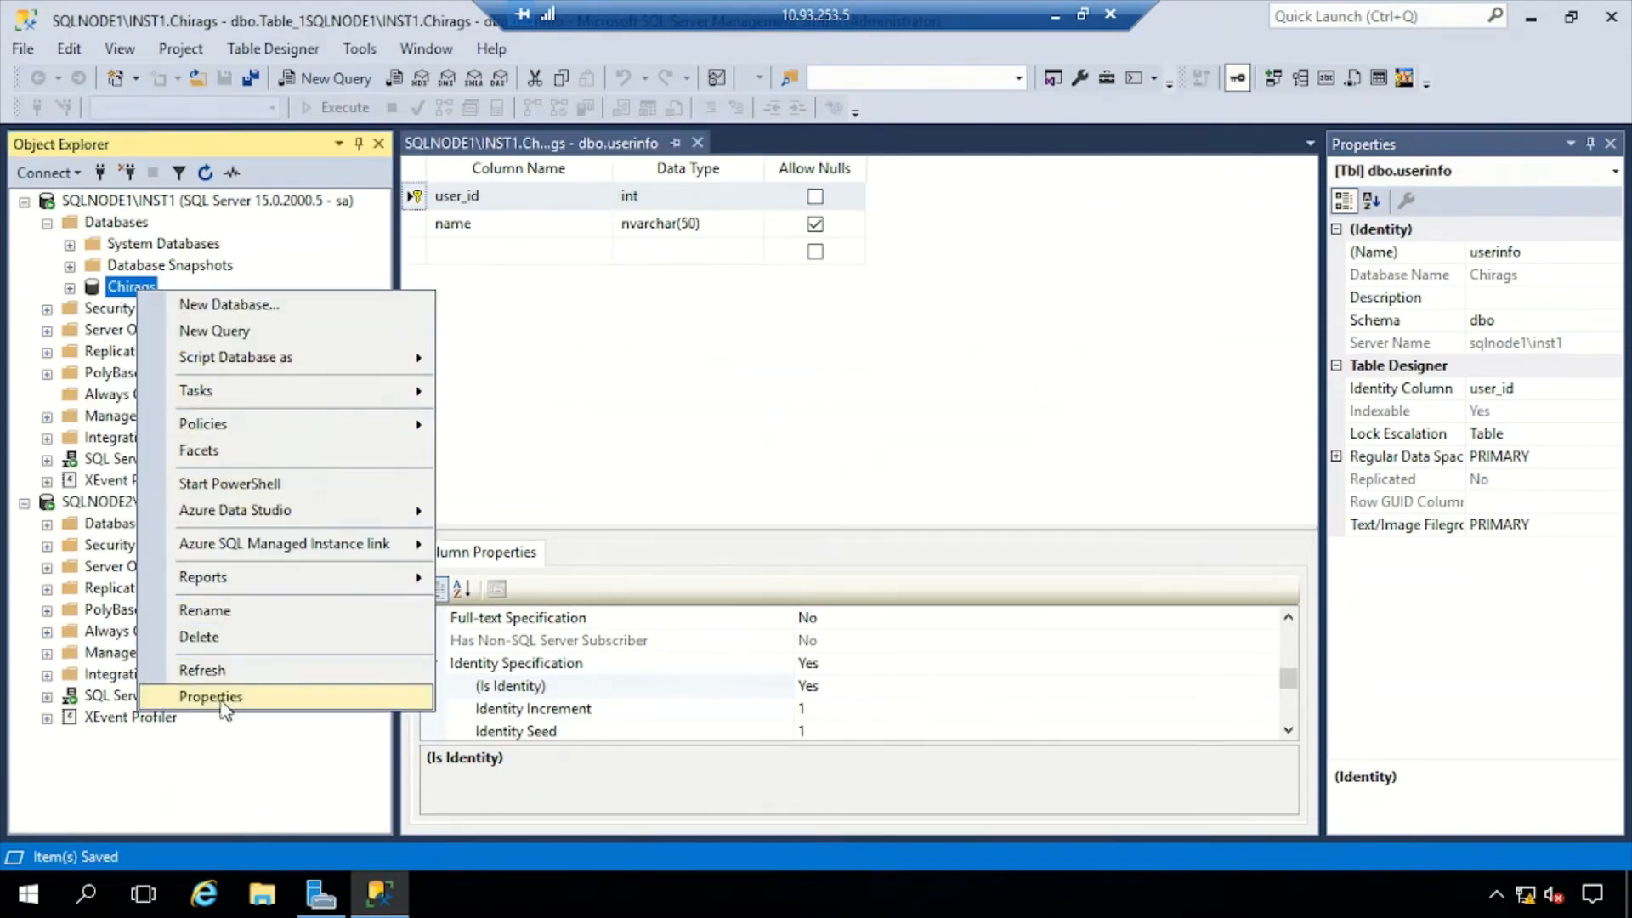
pyautogui.click(226, 671)
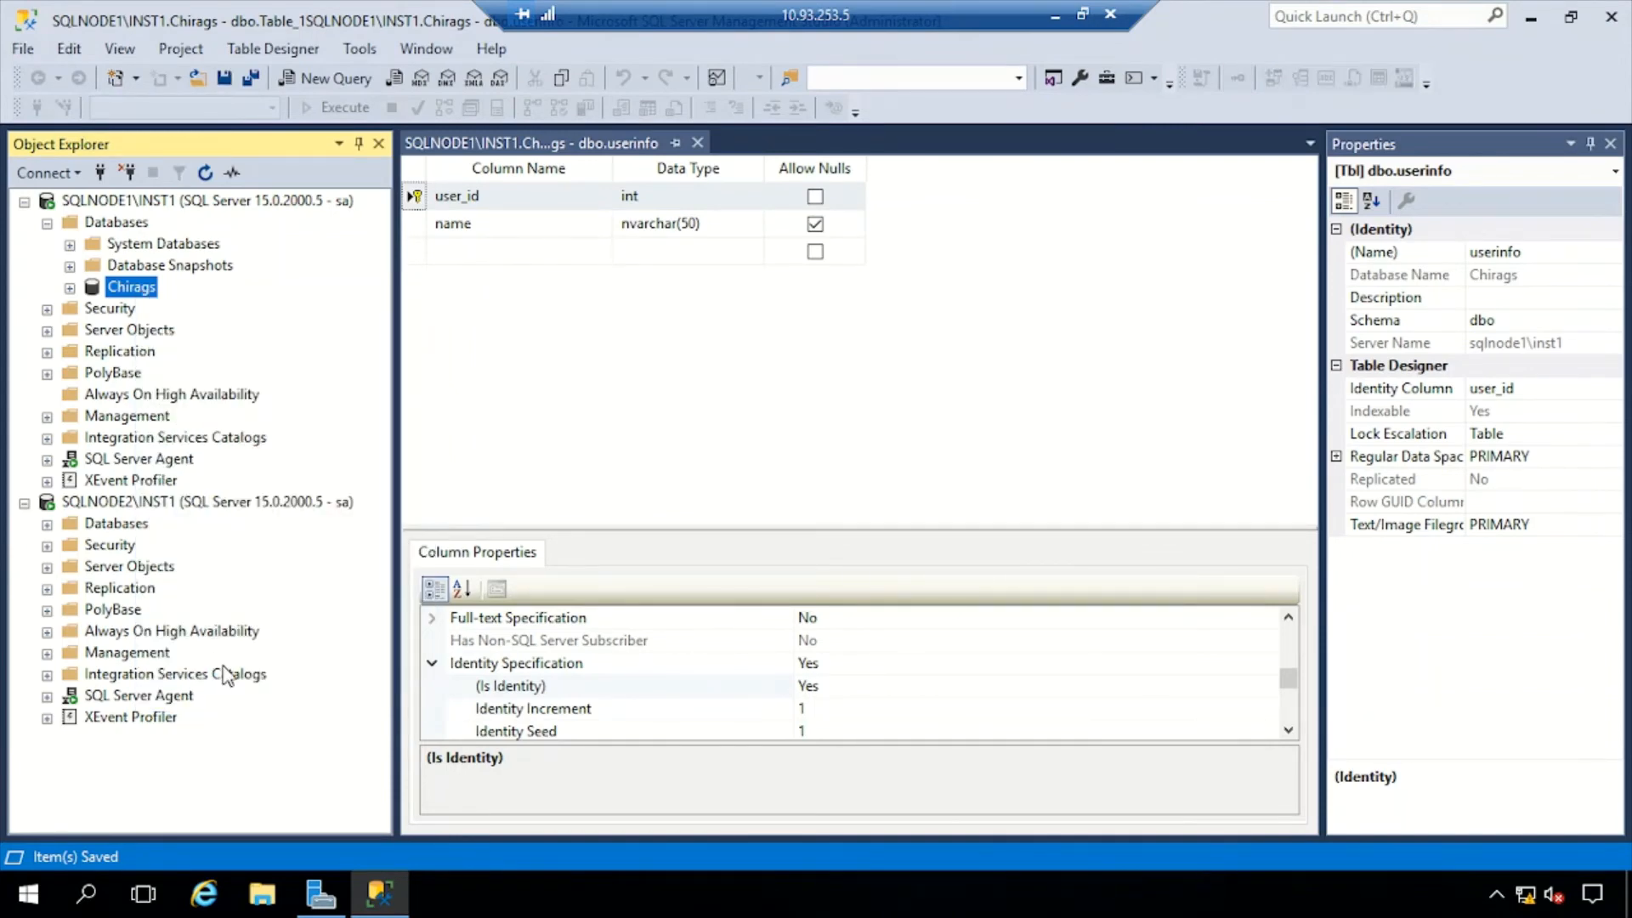
pyautogui.rightClick(117, 289)
pyautogui.moveTo(287, 393)
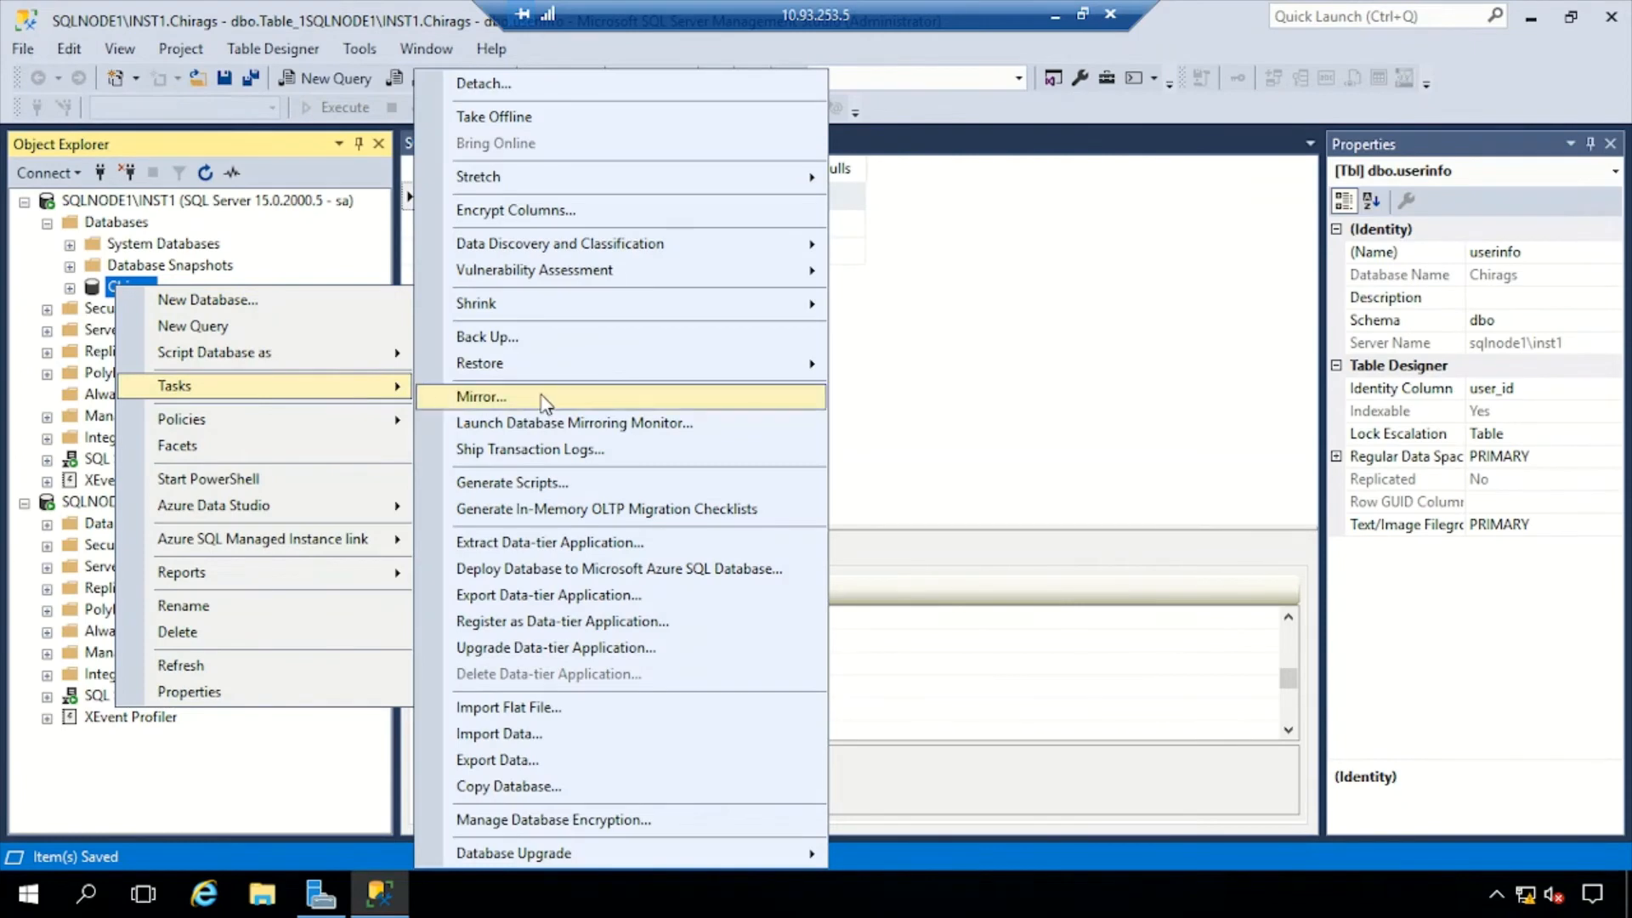
pyautogui.click(536, 337)
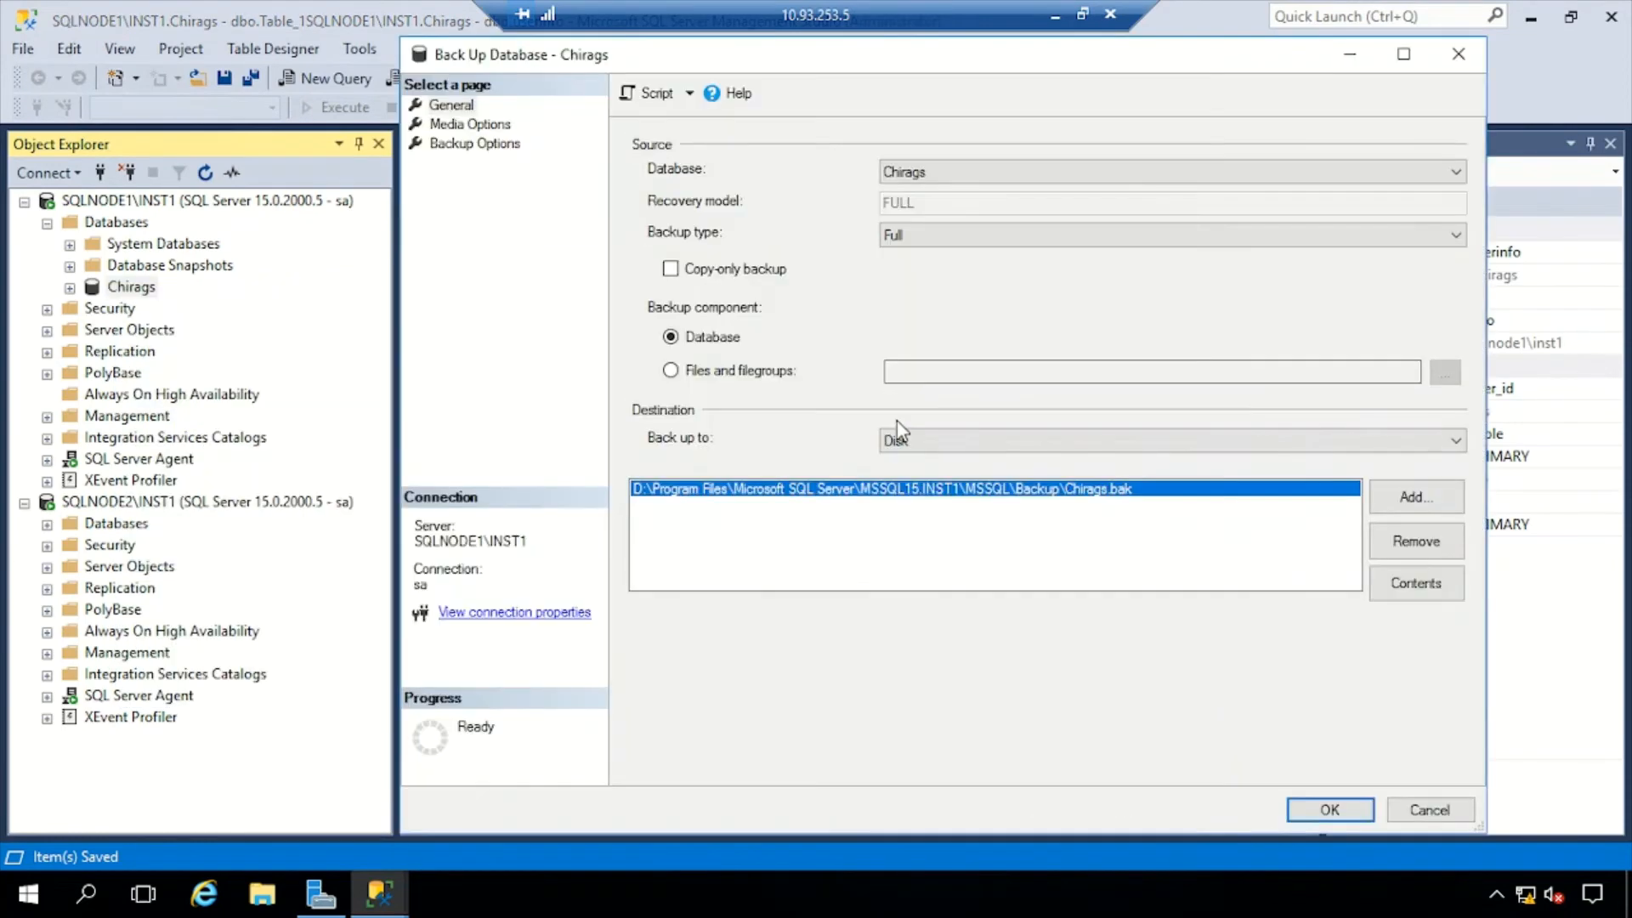
pyautogui.click(1331, 810)
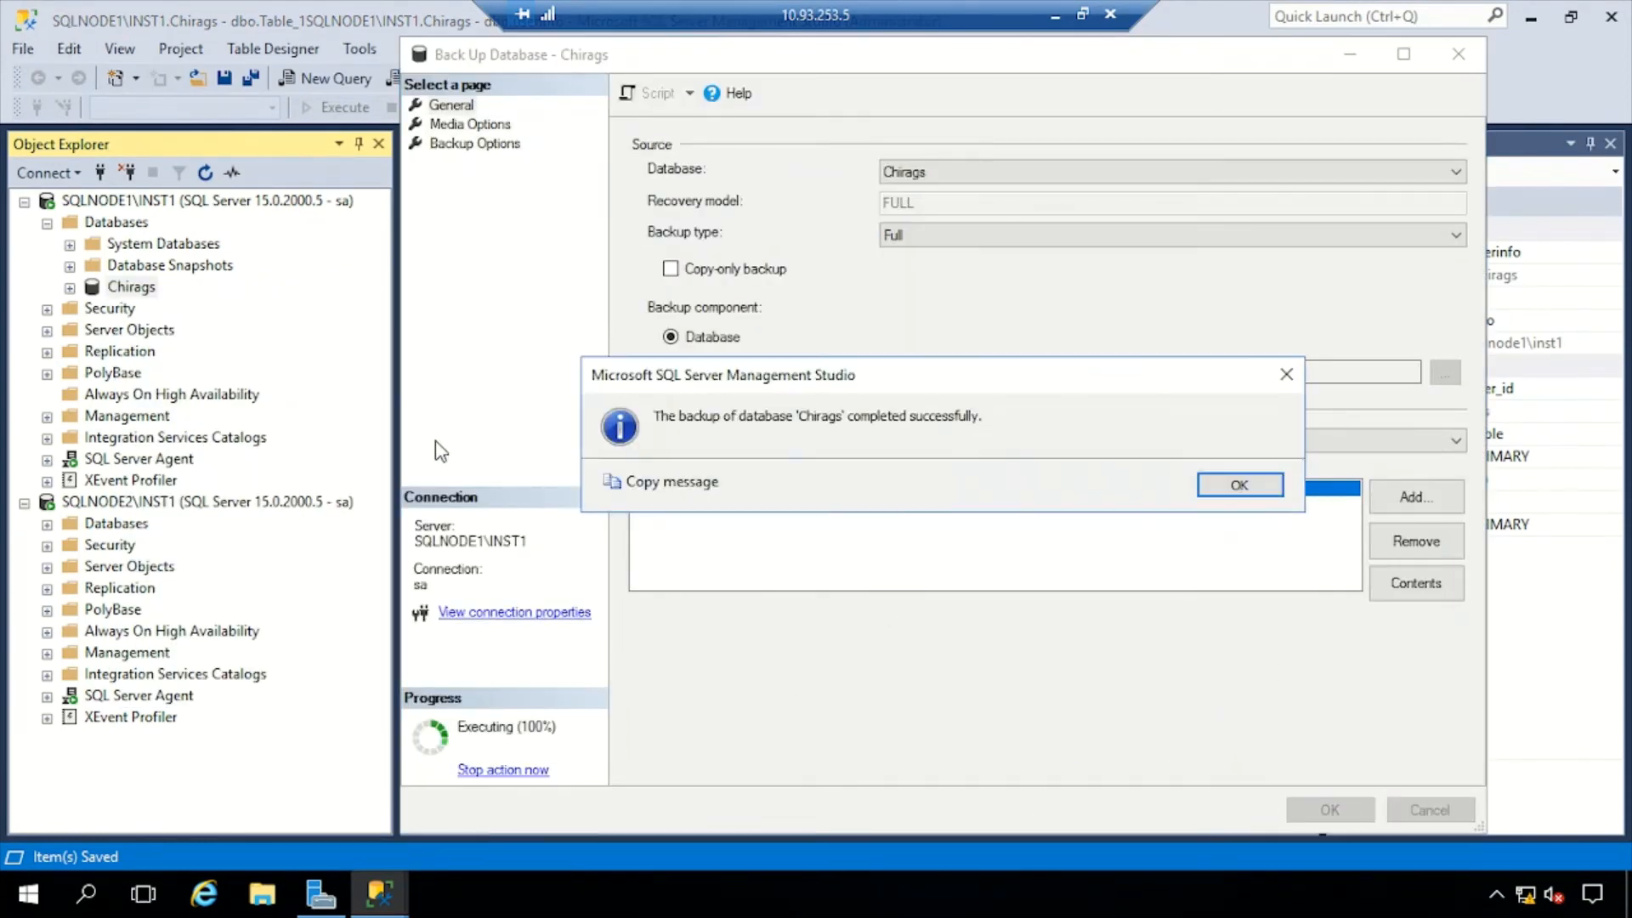
pyautogui.click(1264, 489)
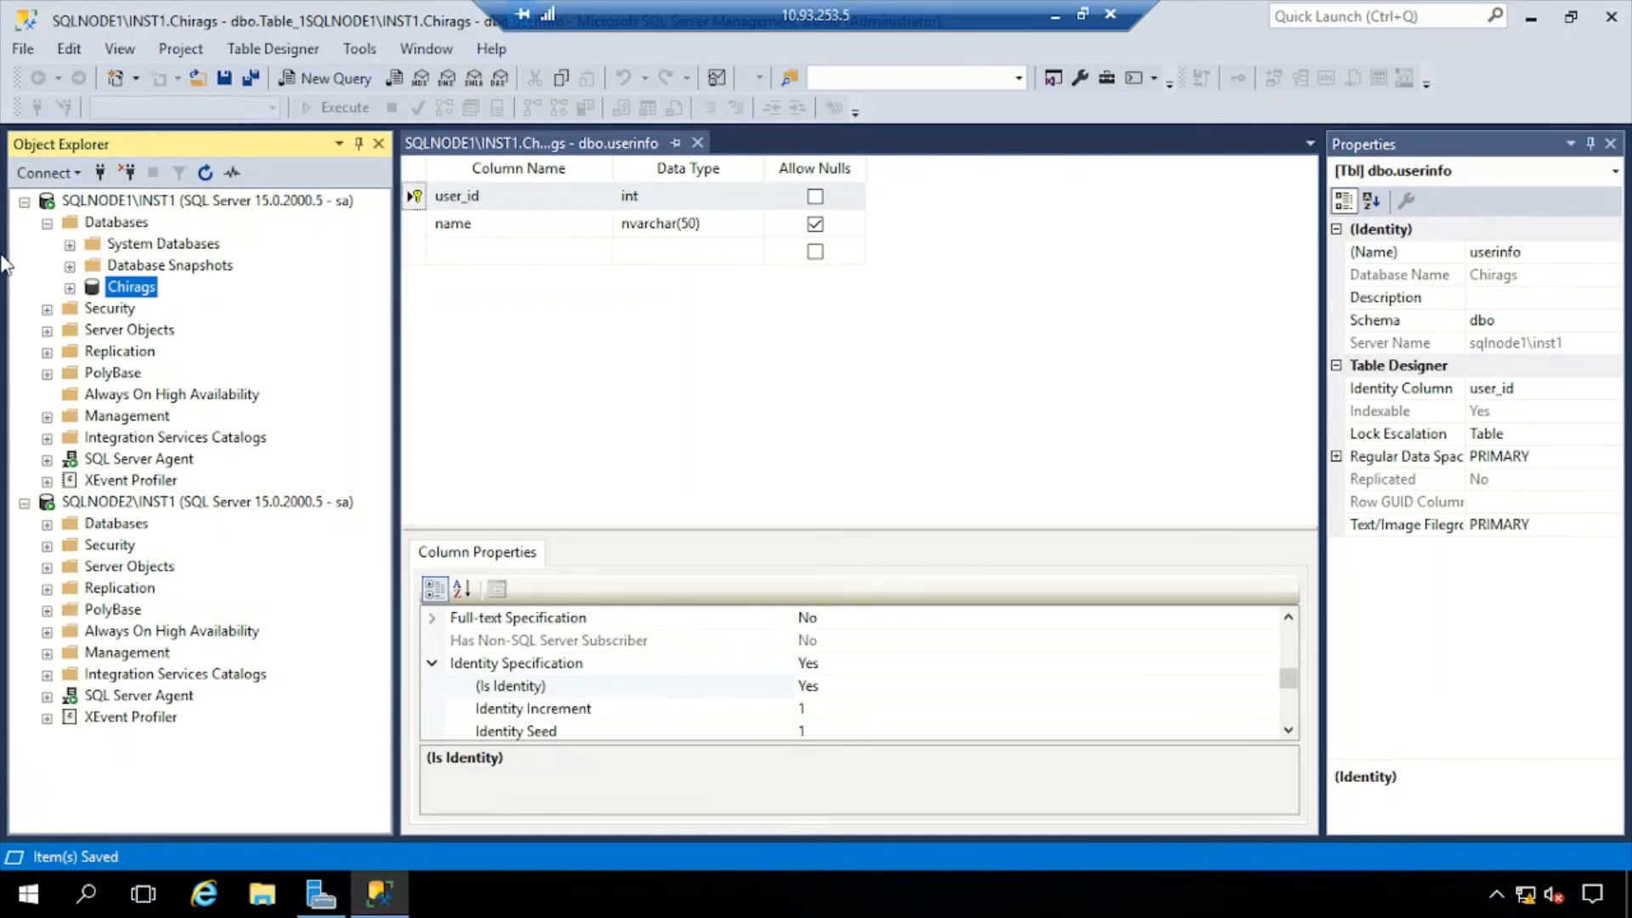
# Refresh and expand Always On High Availability to show the Availability Groups node.
pyautogui.click(117, 396)
pyautogui.rightClick(117, 396)
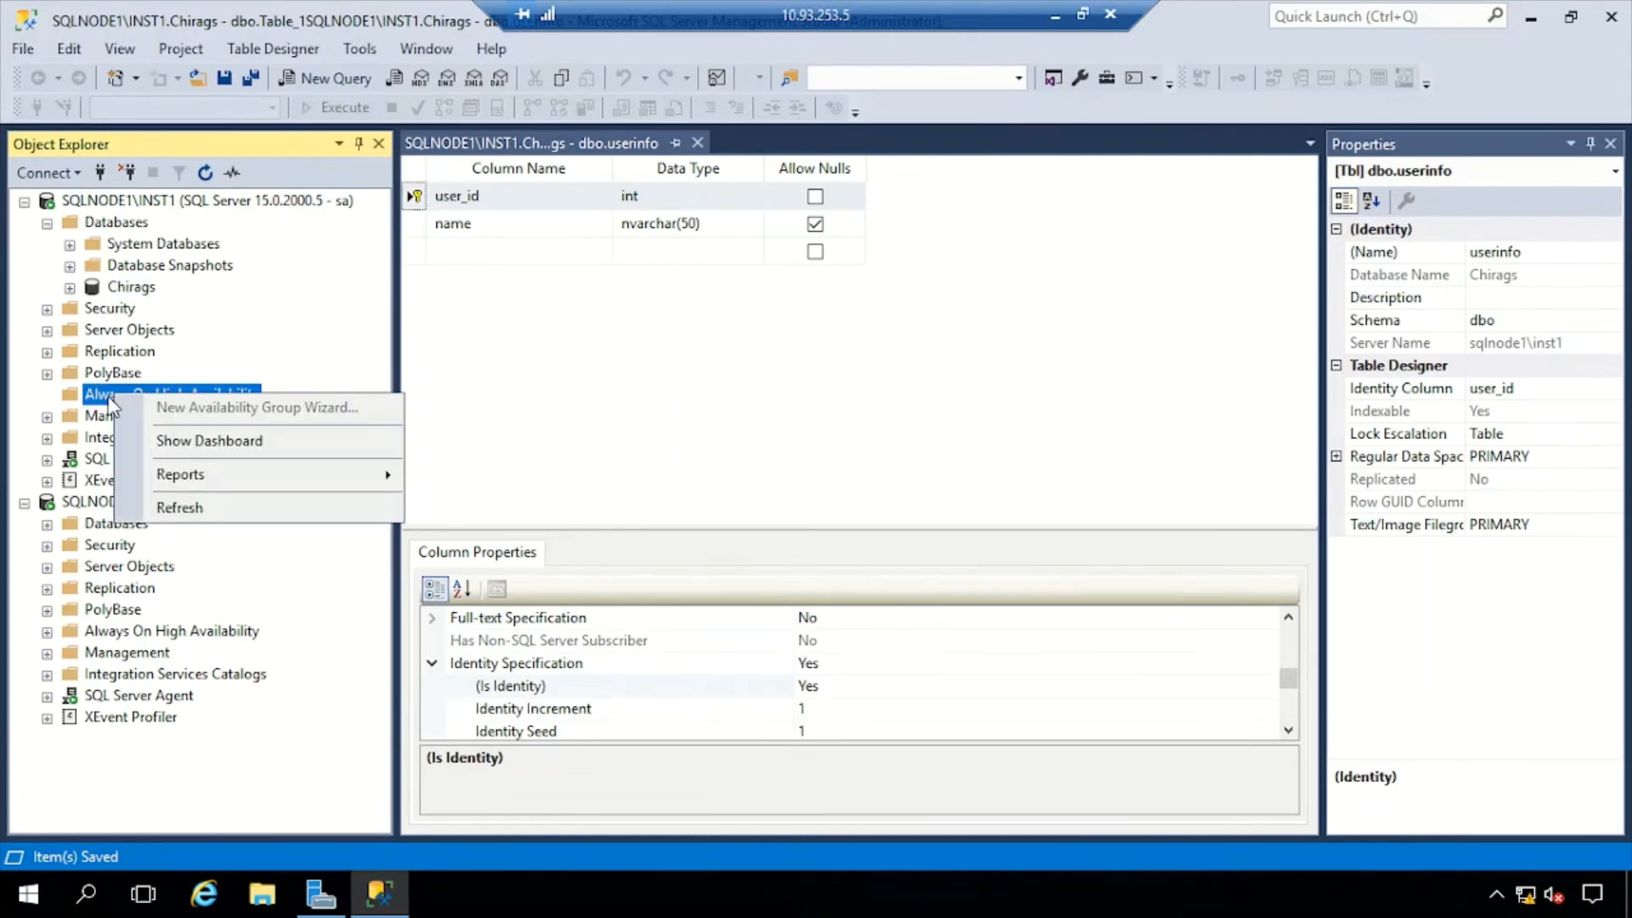
pyautogui.click(660, 426)
pyautogui.rightClick(162, 395)
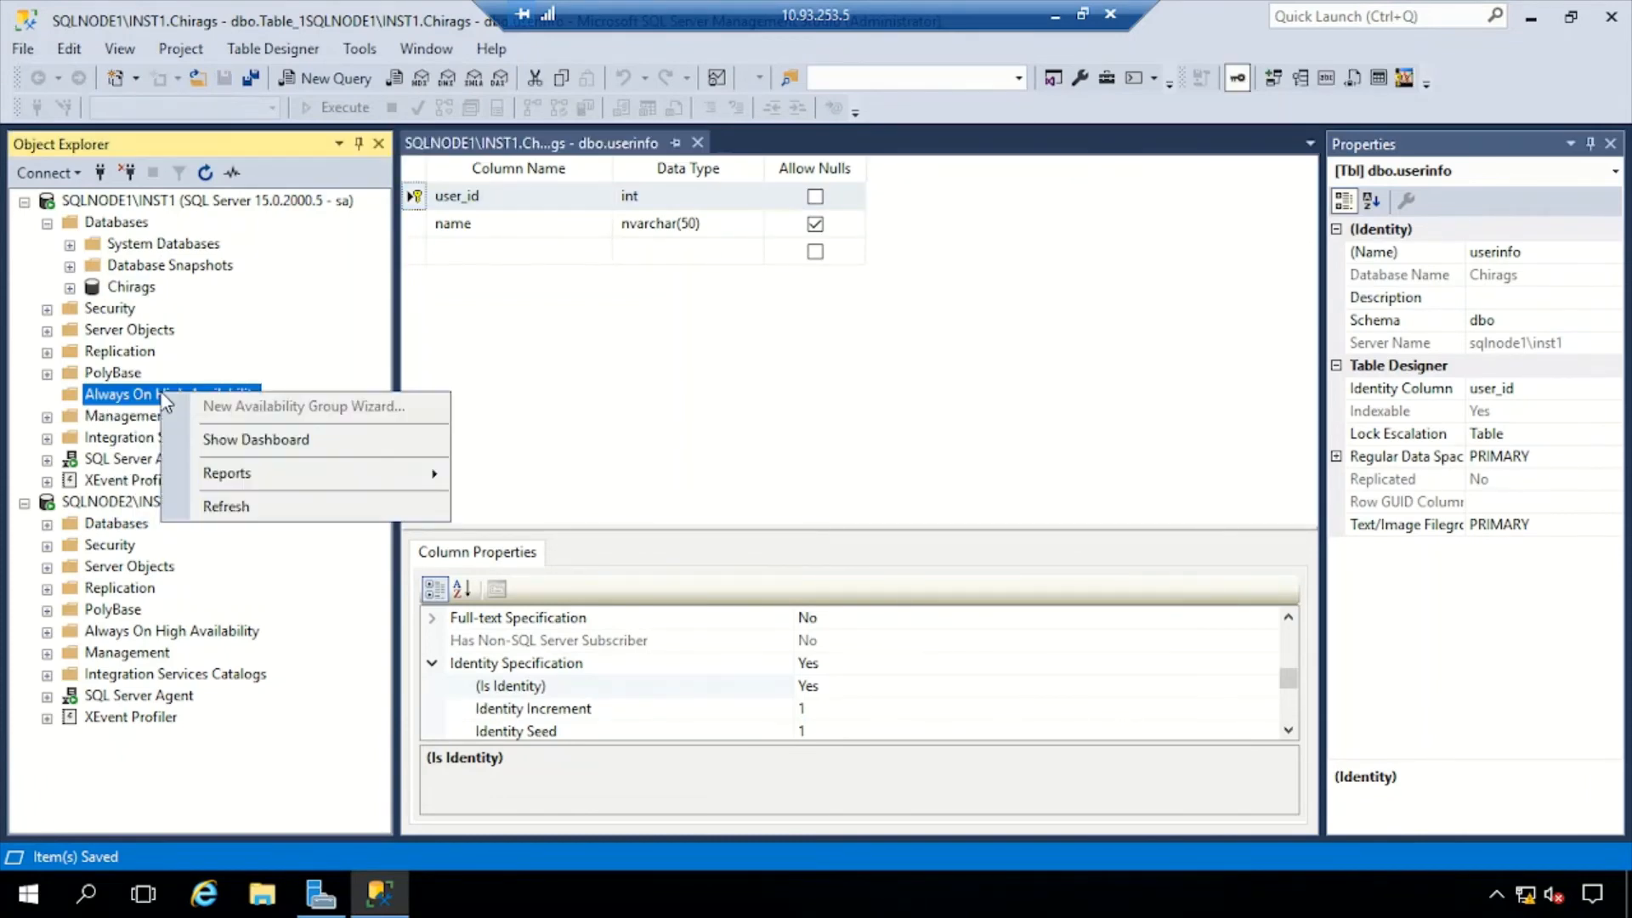
pyautogui.click(235, 508)
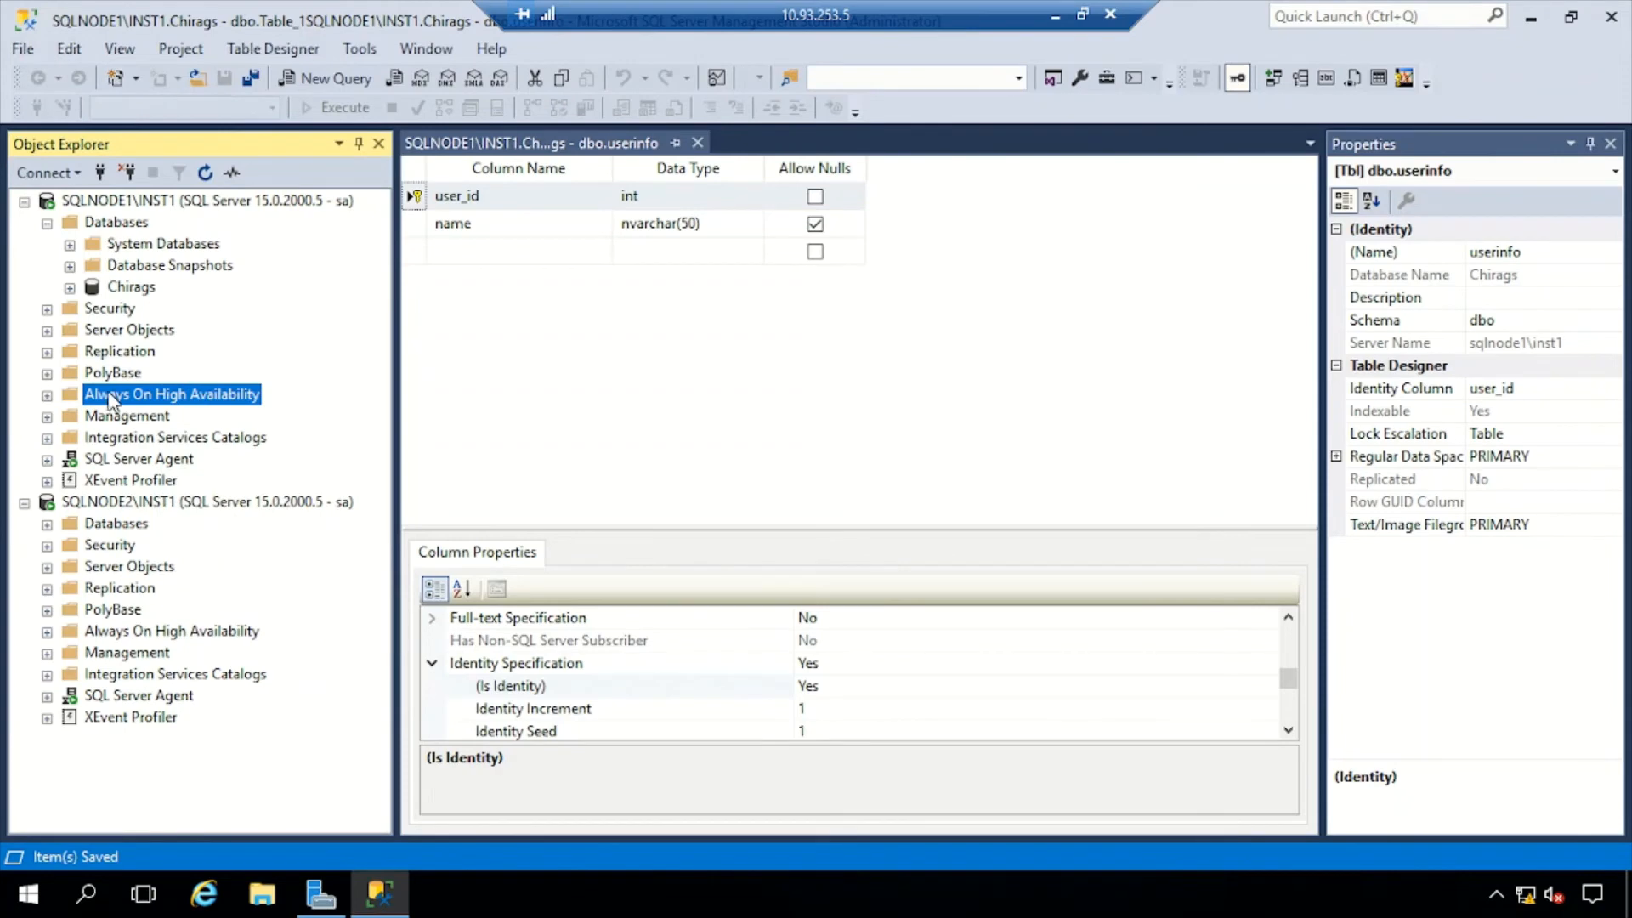
pyautogui.doubleClick(166, 396)
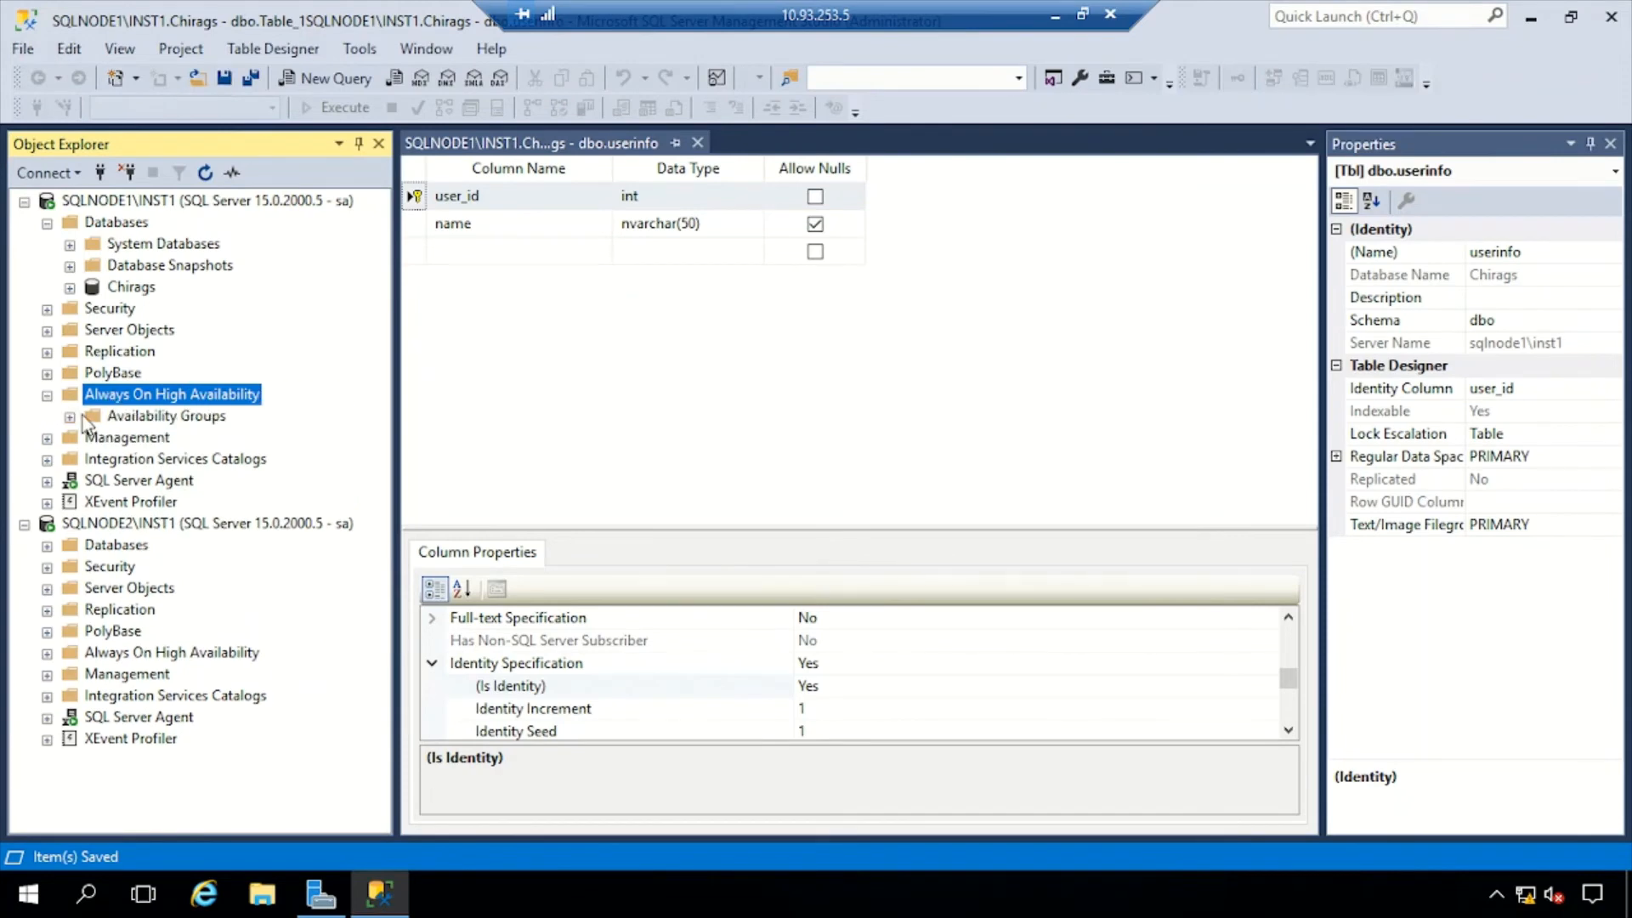
# Launch the New Availability Group Wizard from the Always On High Availability node.
pyautogui.rightClick(150, 391)
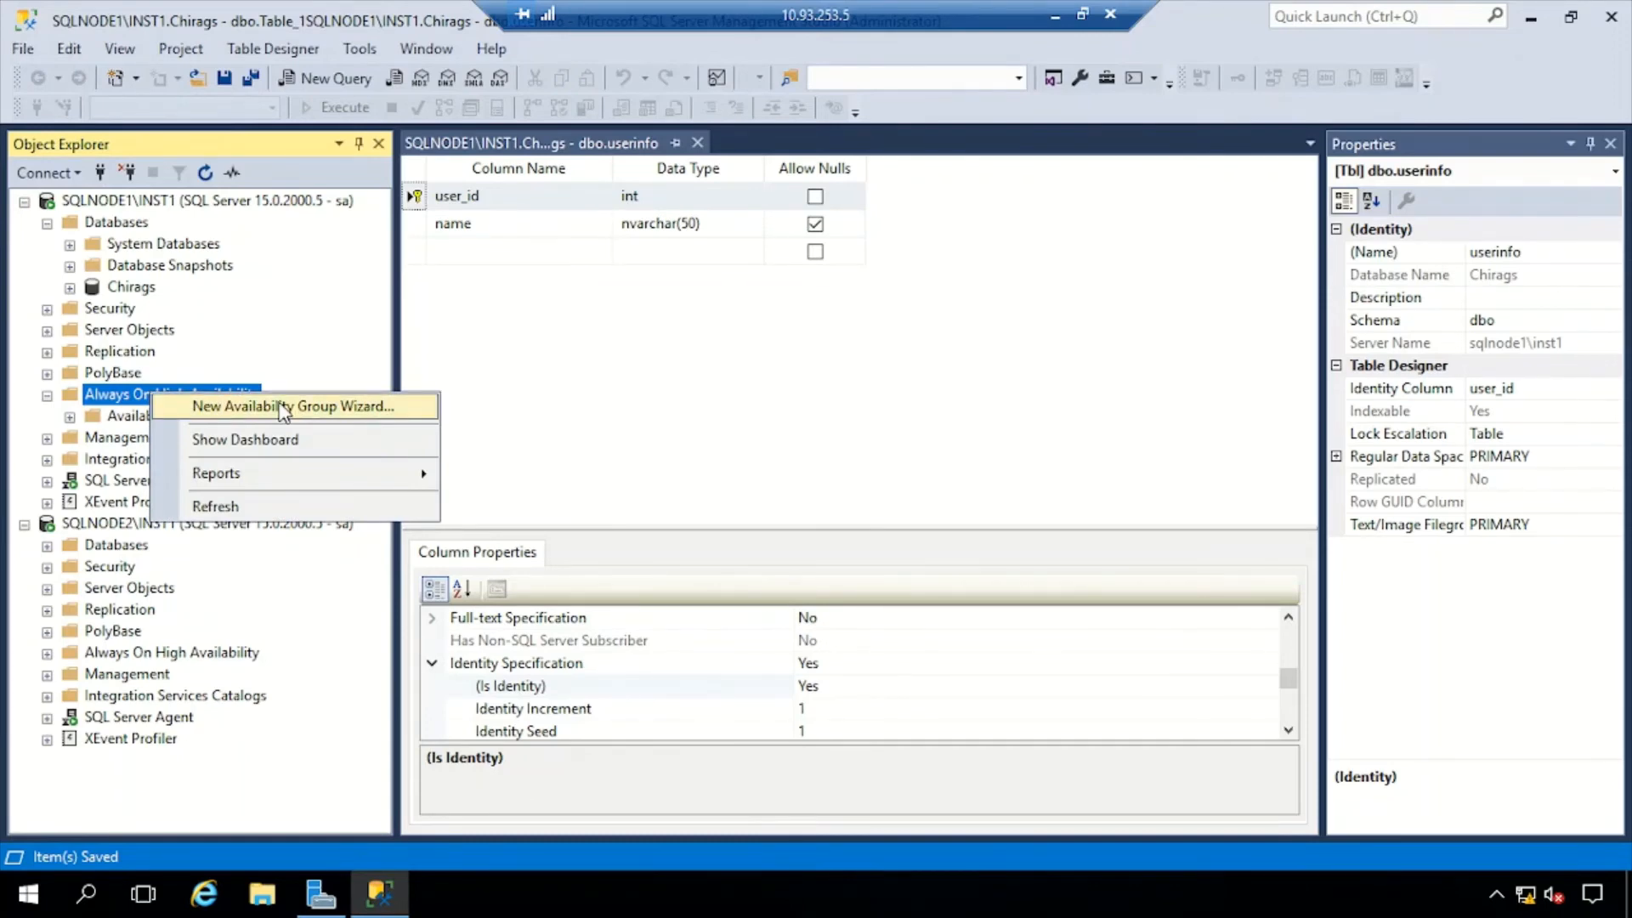
pyautogui.click(564, 429)
pyautogui.rightClick(146, 415)
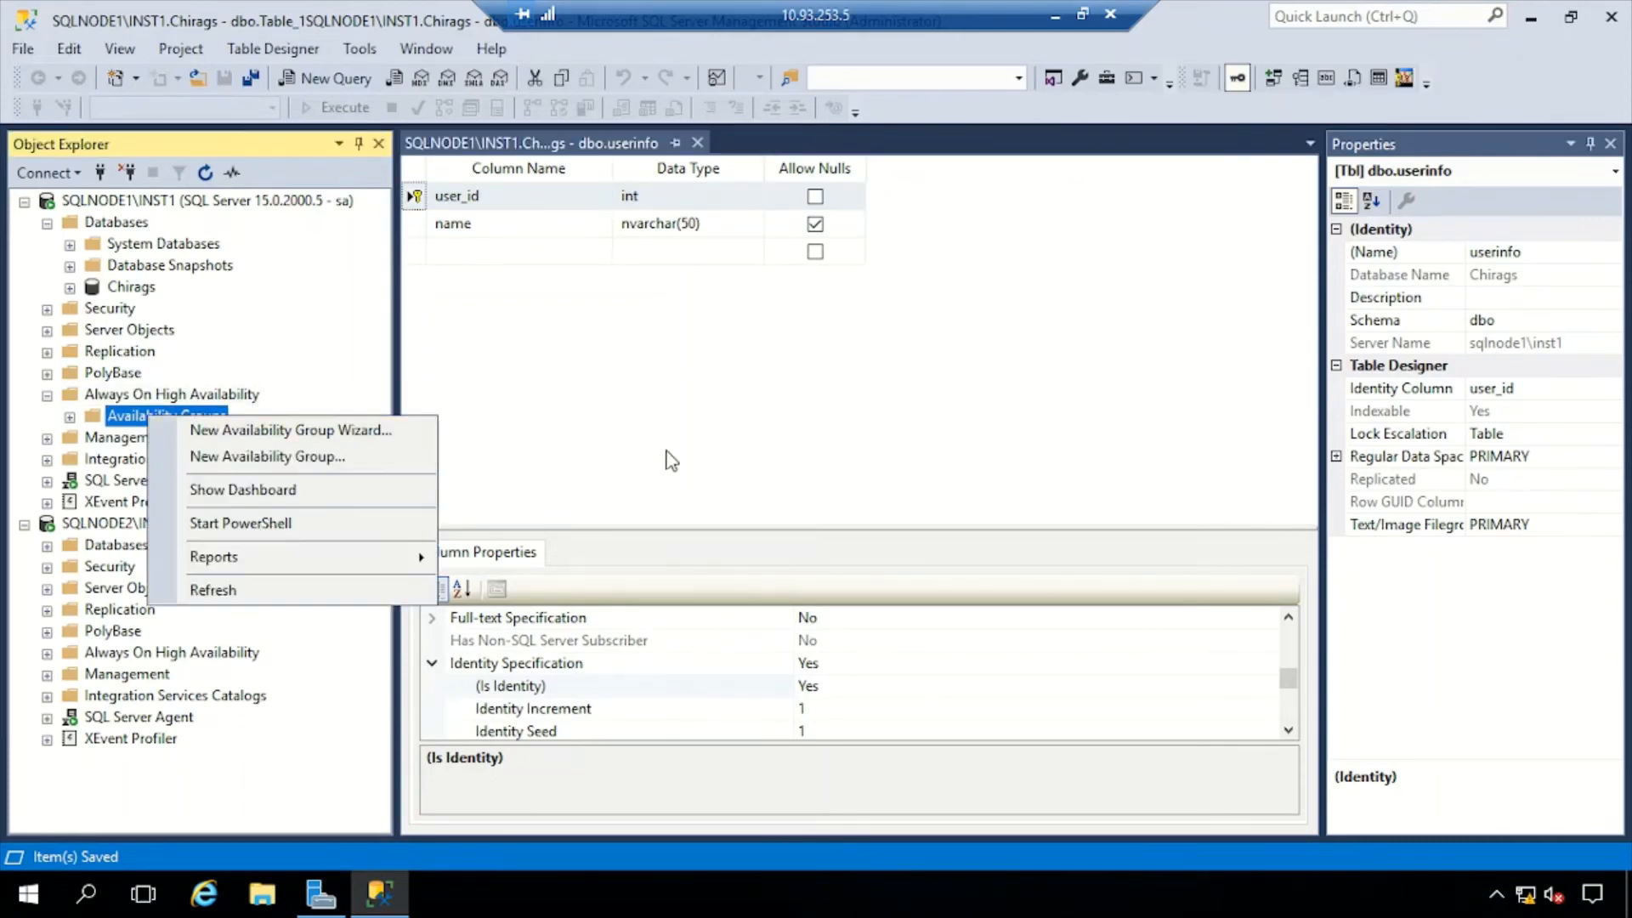
pyautogui.click(667, 459)
pyautogui.rightClick(154, 417)
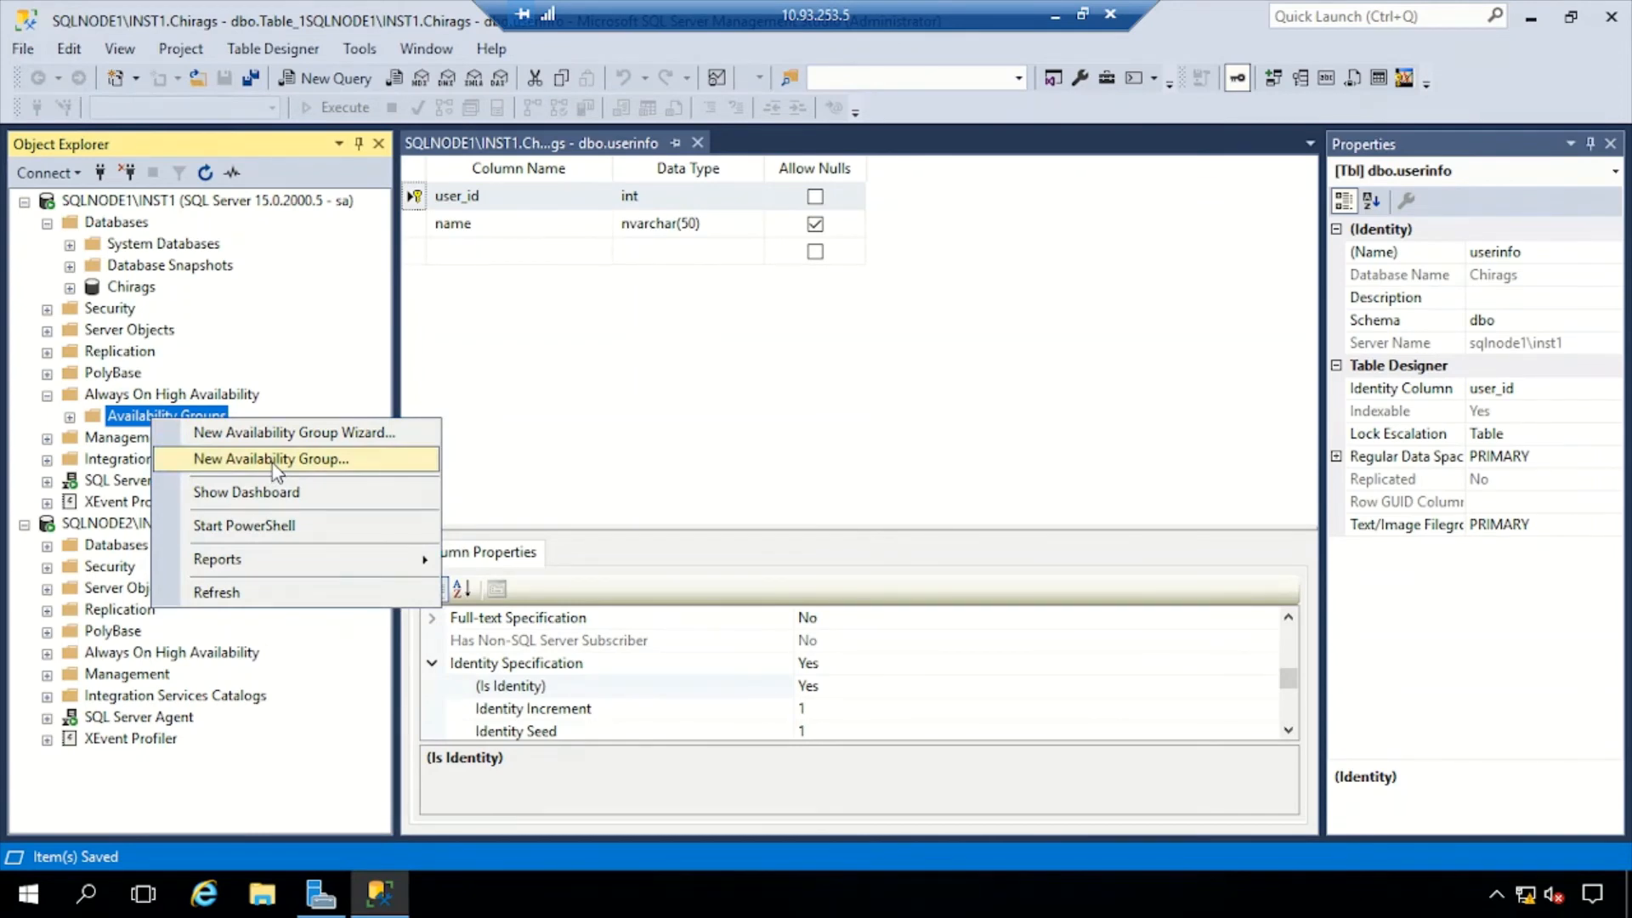
pyautogui.rightClick(220, 397)
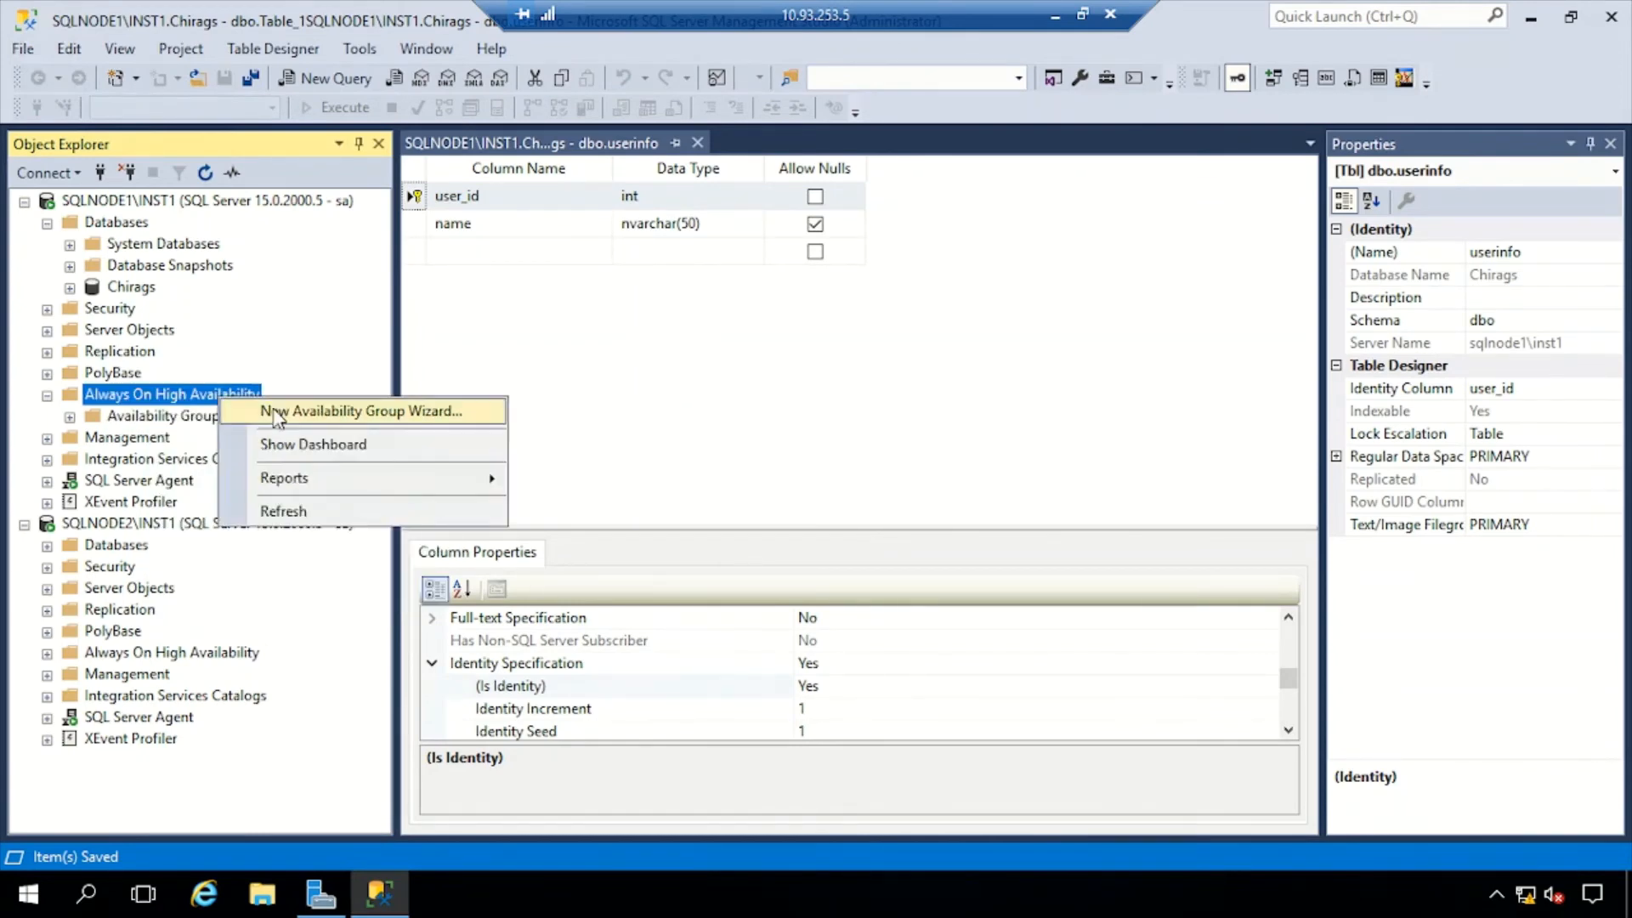
pyautogui.click(327, 413)
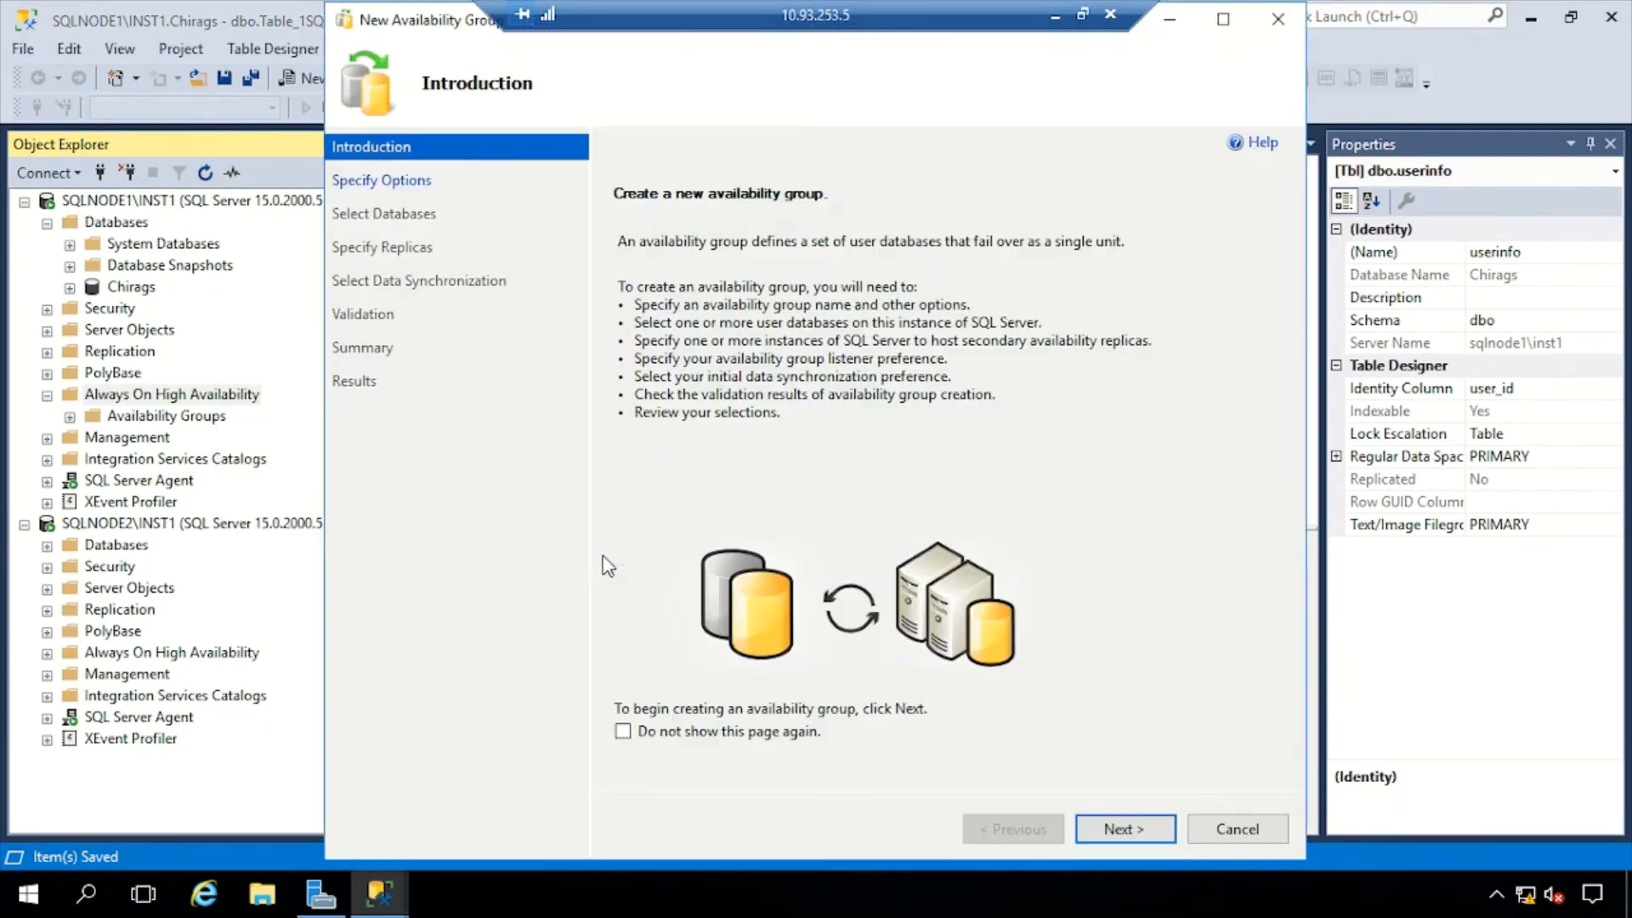
# Reposition the wizard window and move past the Introduction page.
pyautogui.moveTo(433, 21); pyautogui.dragTo(418, 108)
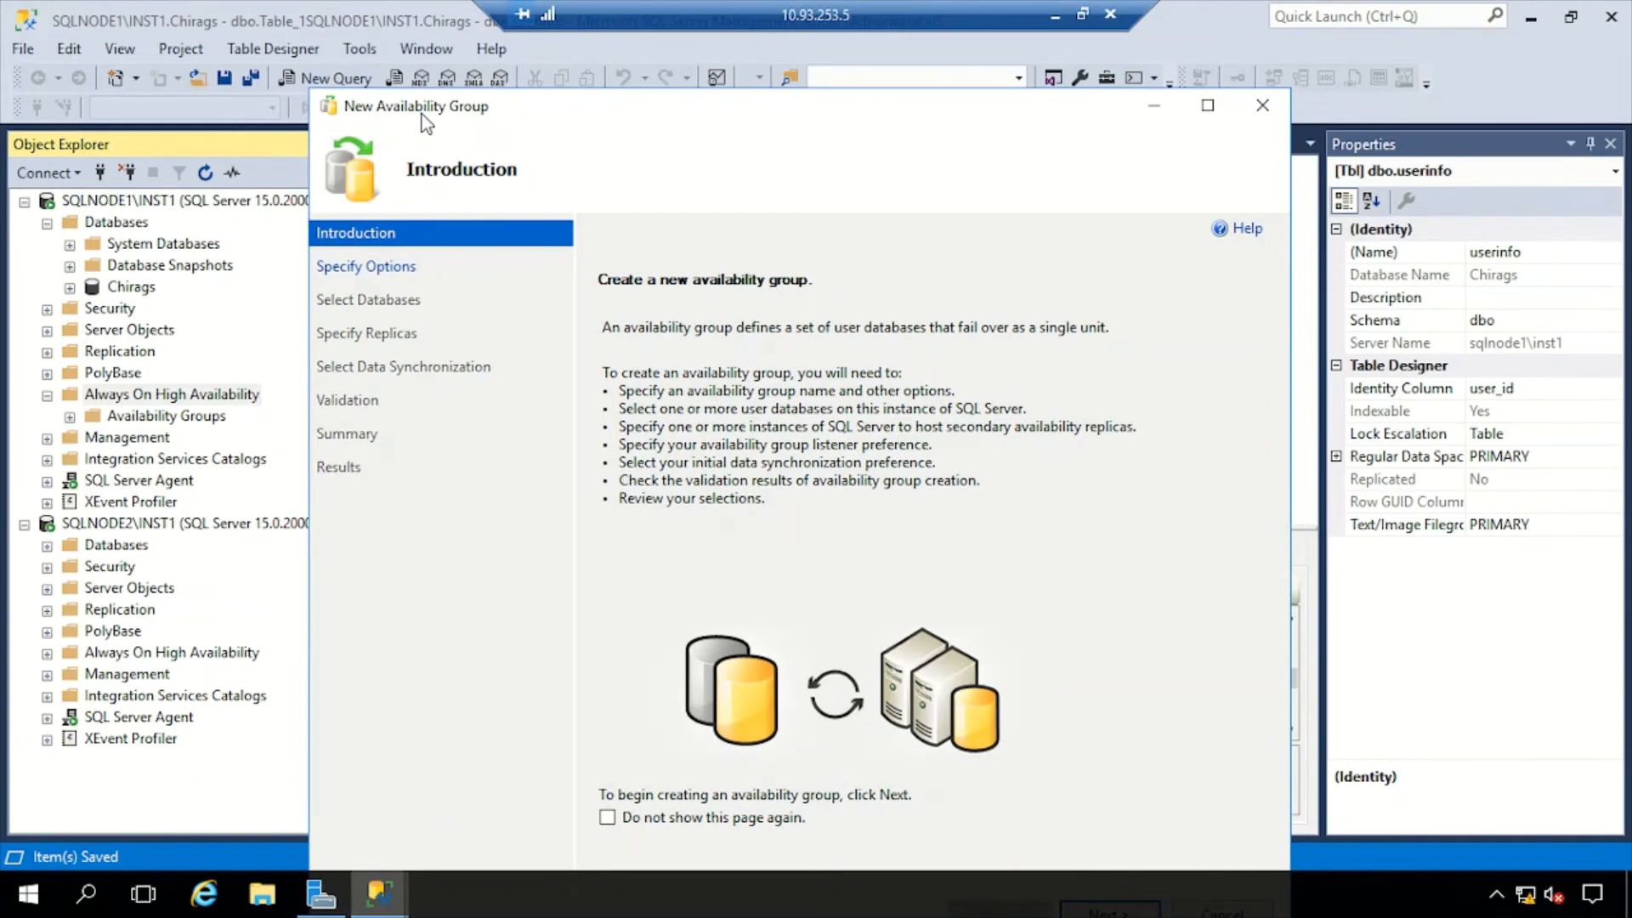
pyautogui.moveTo(724, 120); pyautogui.dragTo(719, 74)
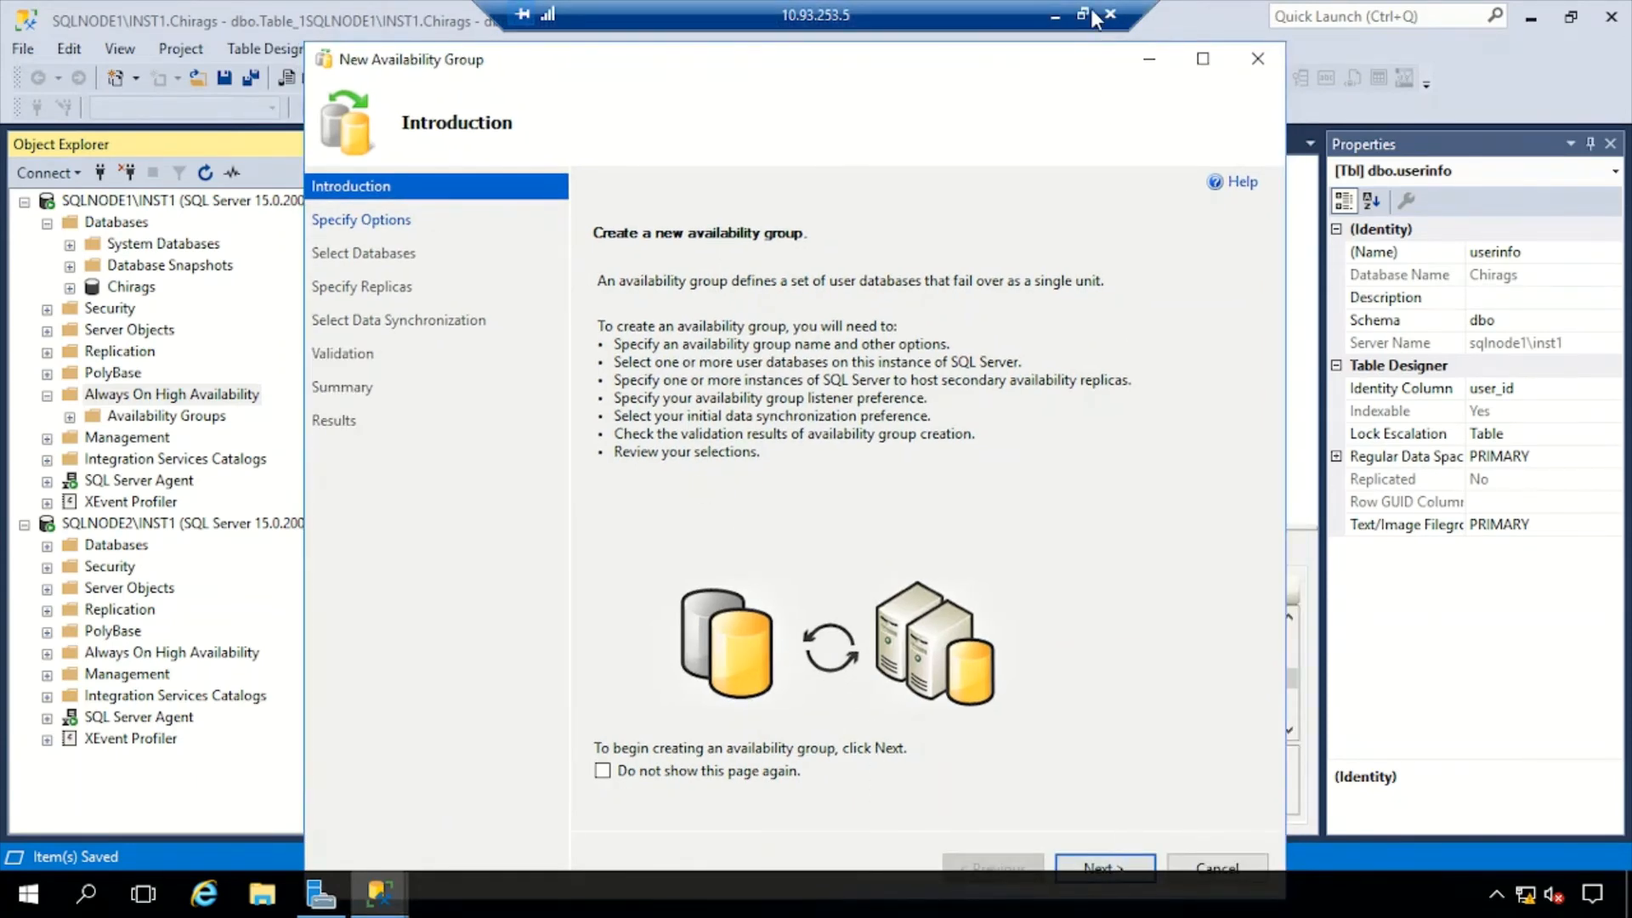
pyautogui.moveTo(1082, 72); pyautogui.dragTo(1084, 63)
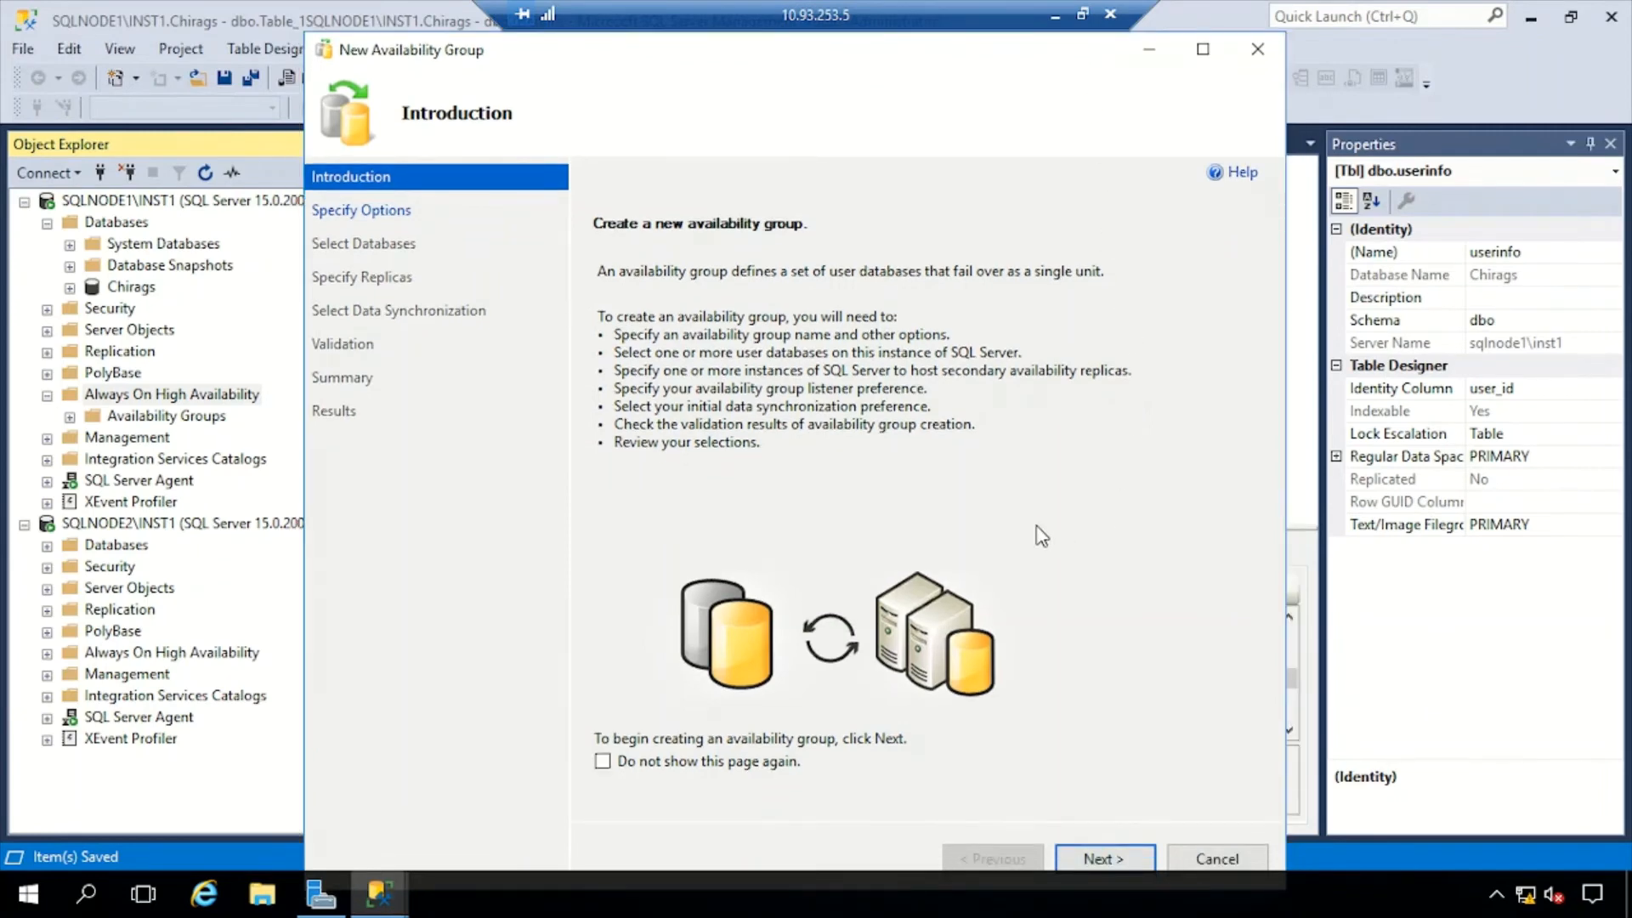
pyautogui.click(1105, 860)
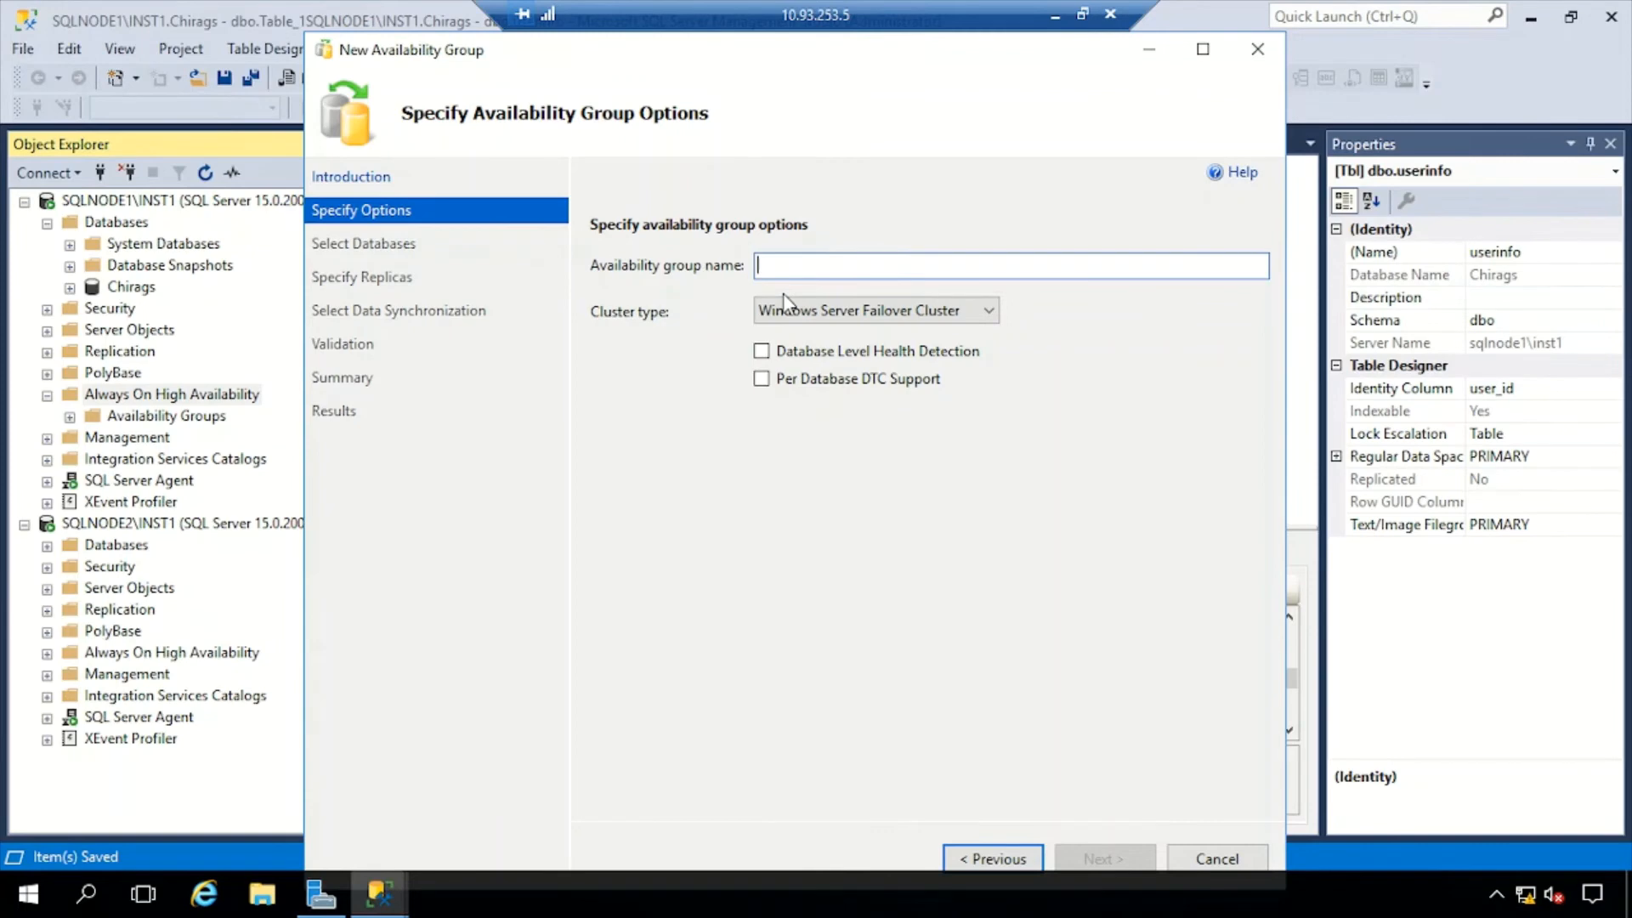
# Name the availability group SQLAG2019, keeping Windows Server Failover Cluster, and continue.
pyautogui.write('SQL')
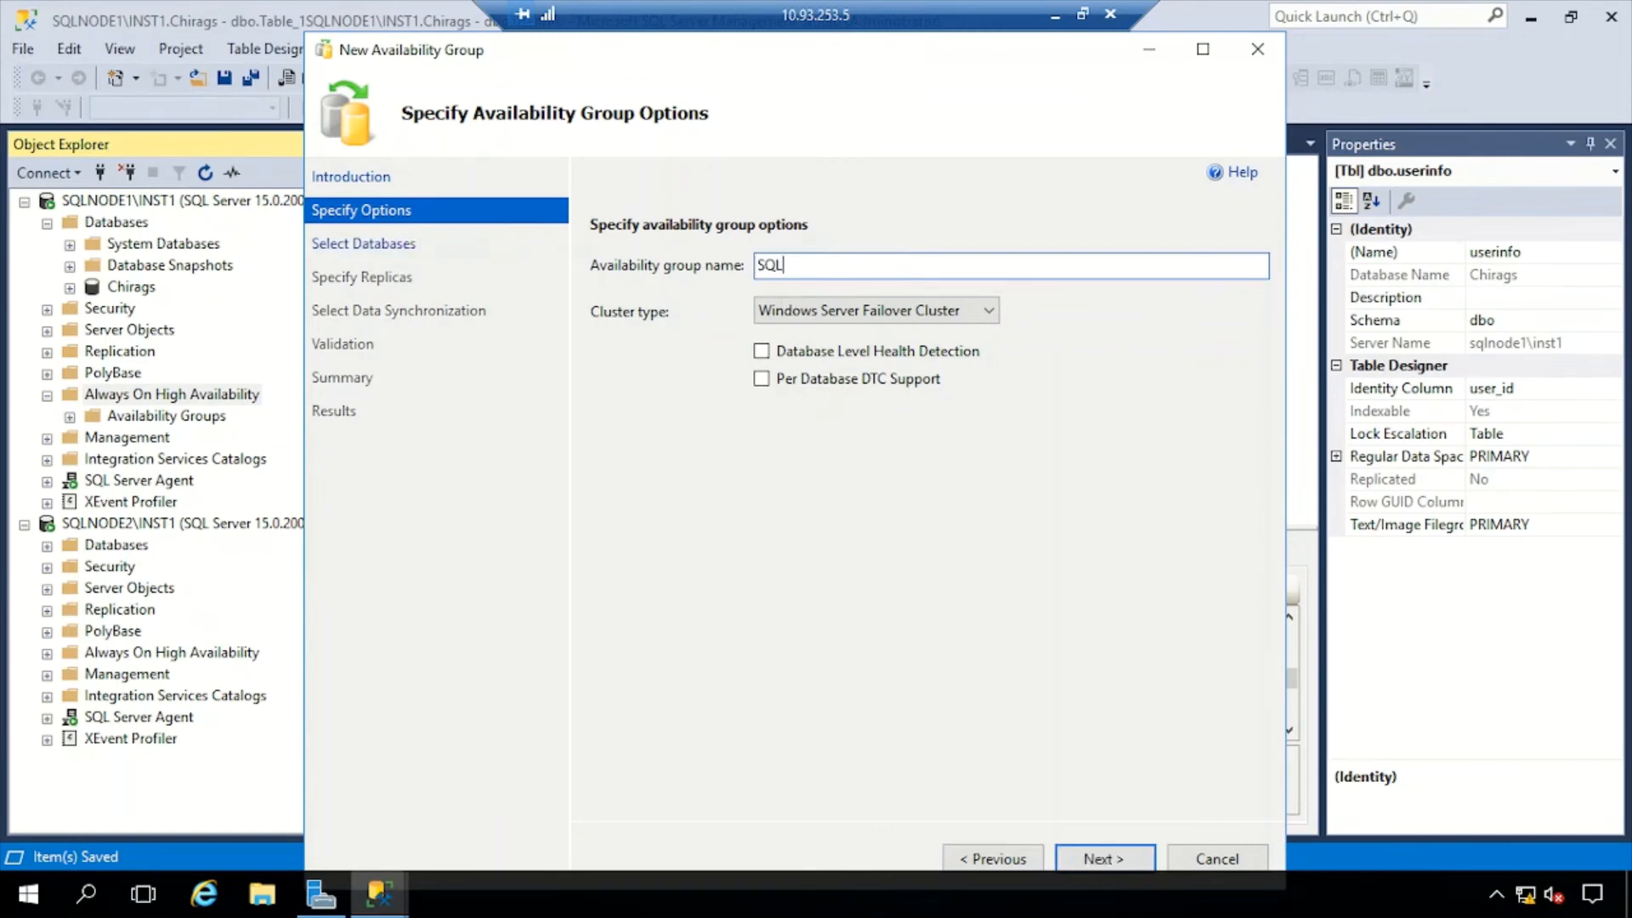
pyautogui.write('AG2019')
pyautogui.moveTo(854, 325)
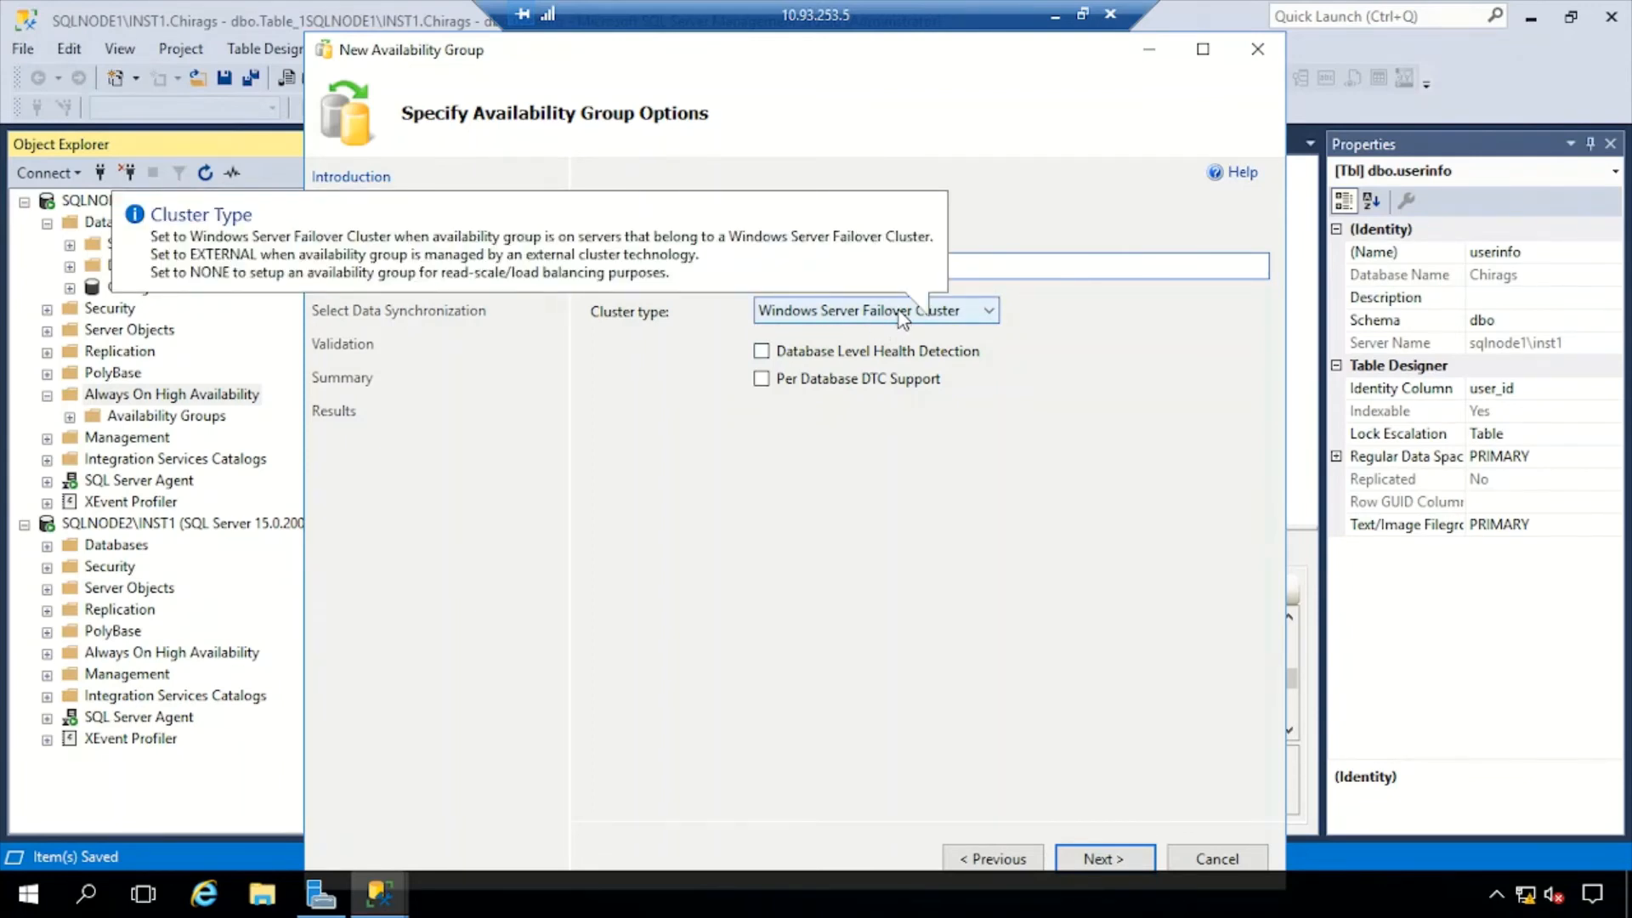
pyautogui.click(1096, 861)
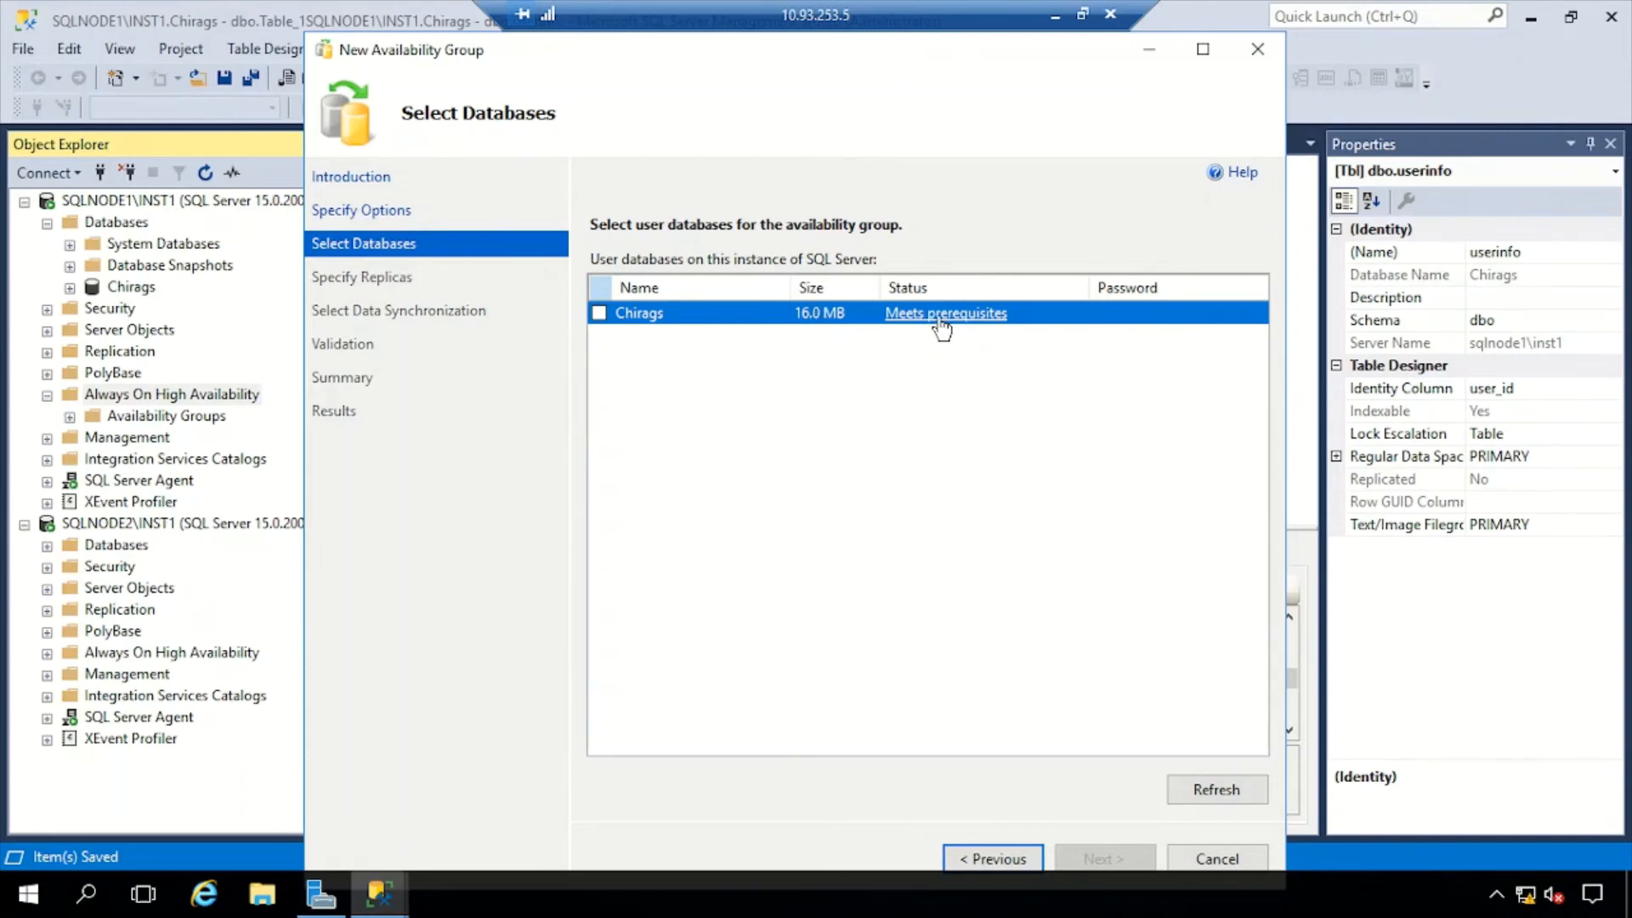
# Select the Chirags database for the group and continue to the replicas page.
pyautogui.click(600, 313)
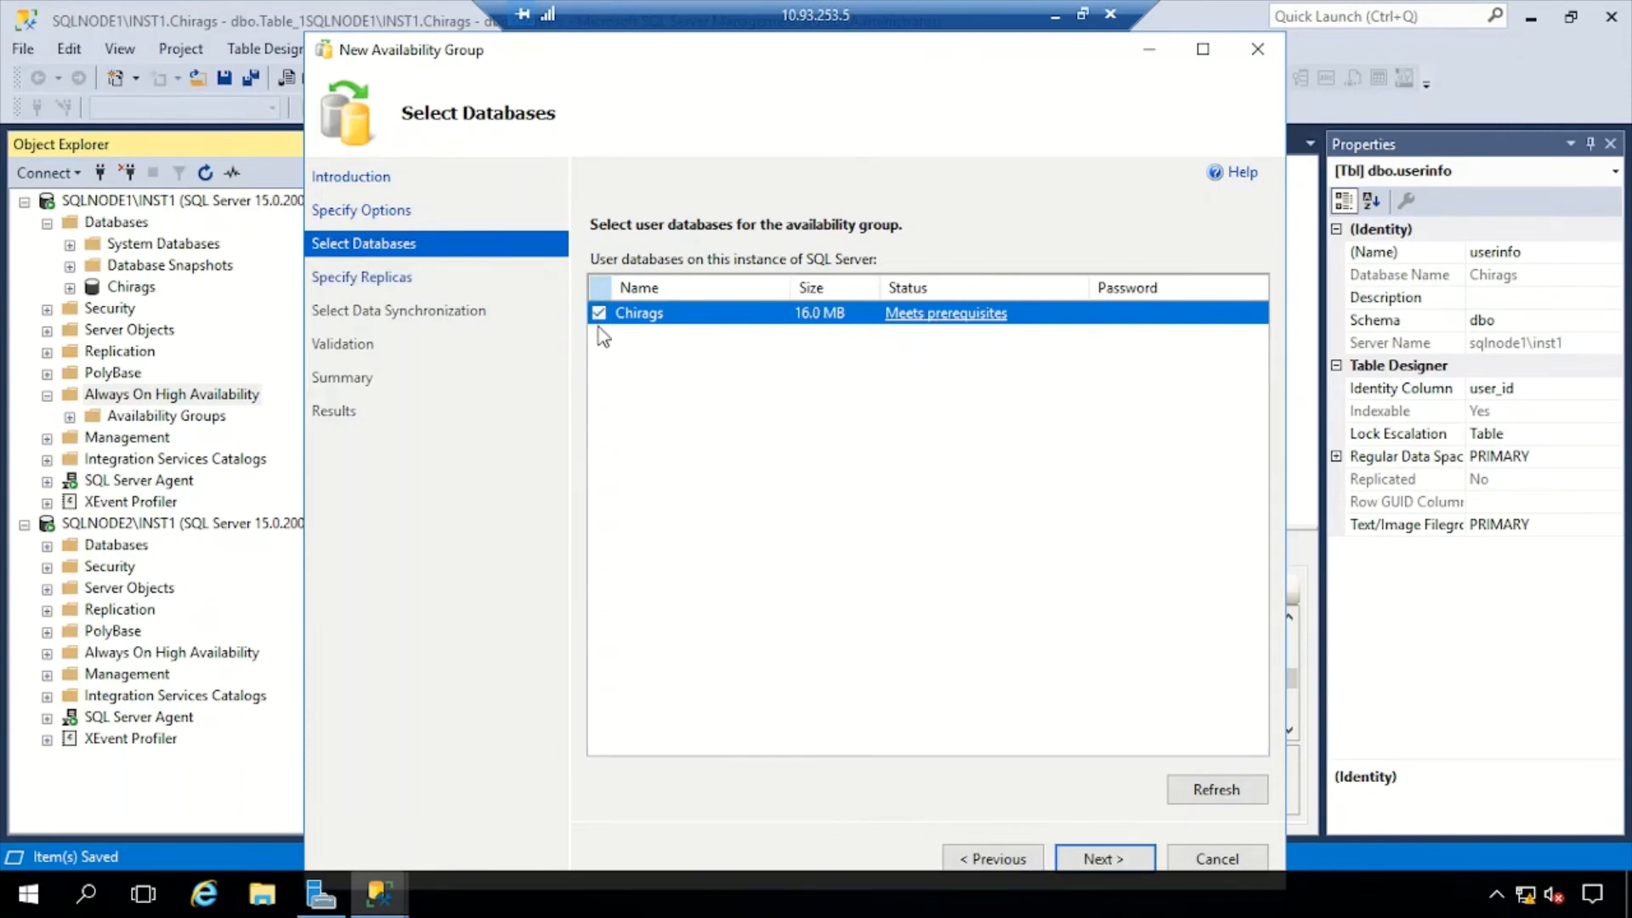
pyautogui.click(1105, 860)
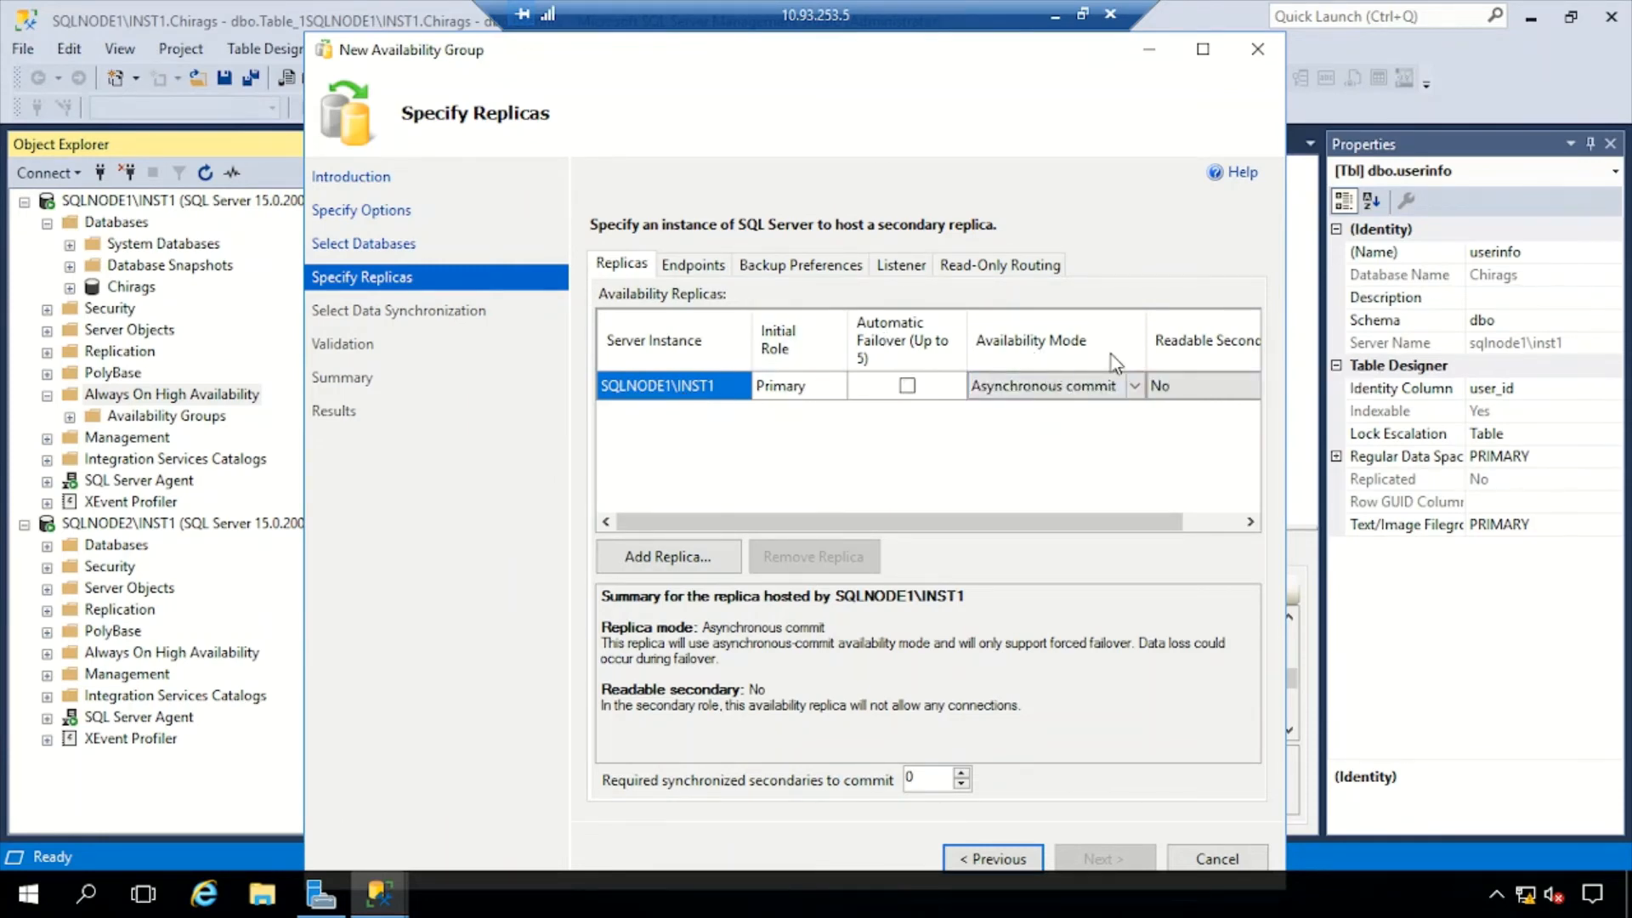
# Set the primary replica SQLNODE1\INST1 to Synchronous commit.
pyautogui.click(1083, 387)
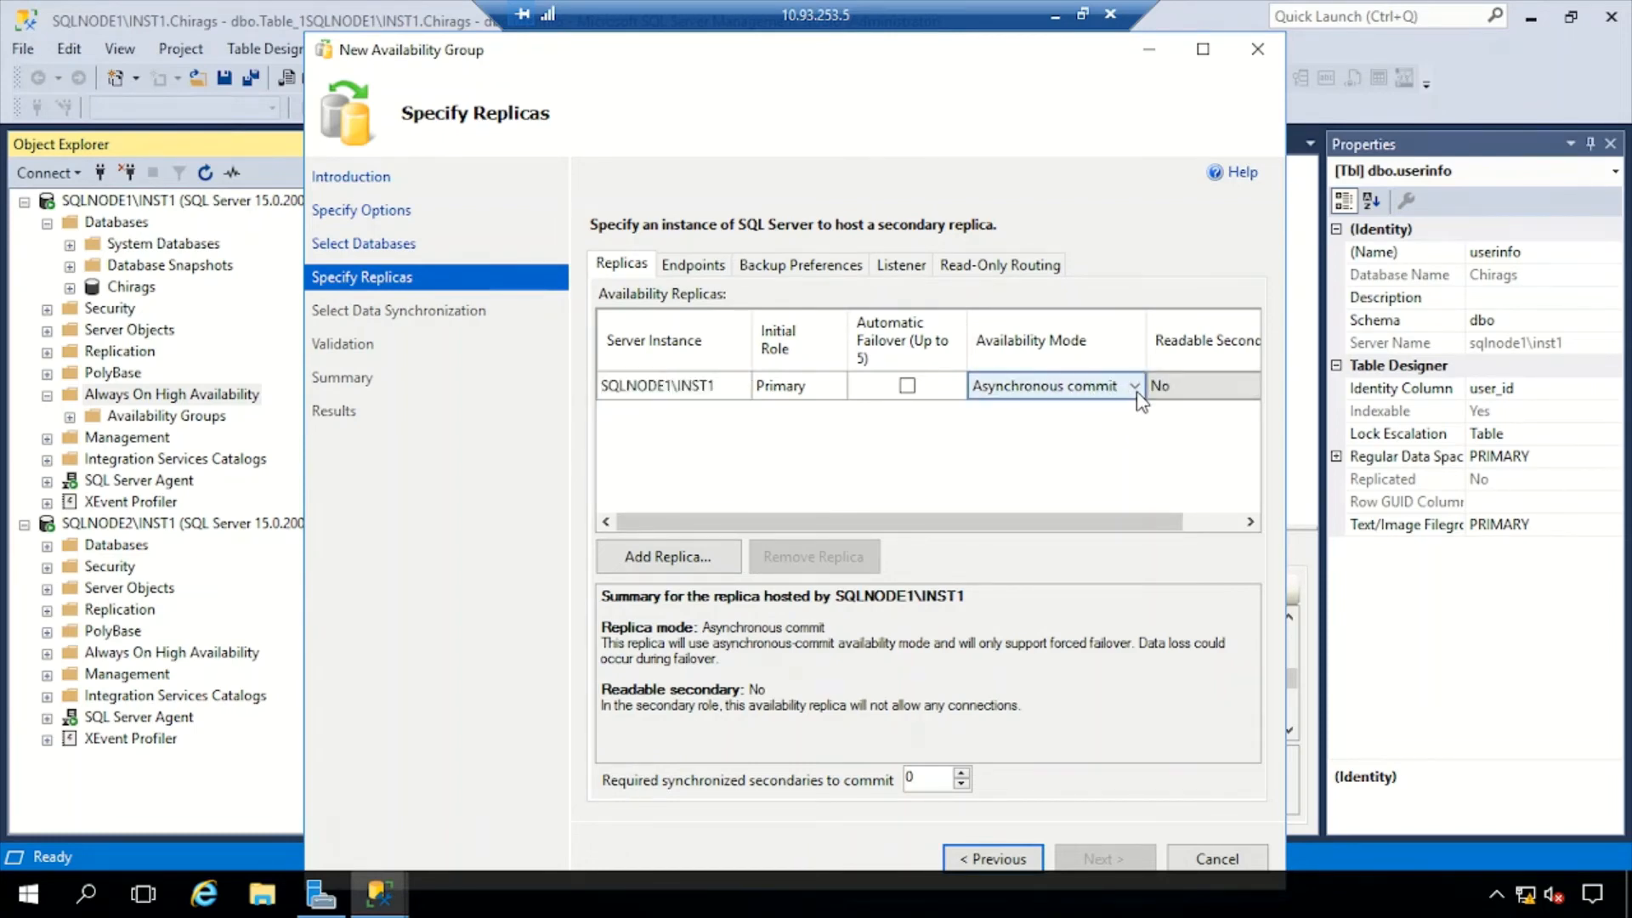
pyautogui.click(1135, 387)
pyautogui.click(1040, 430)
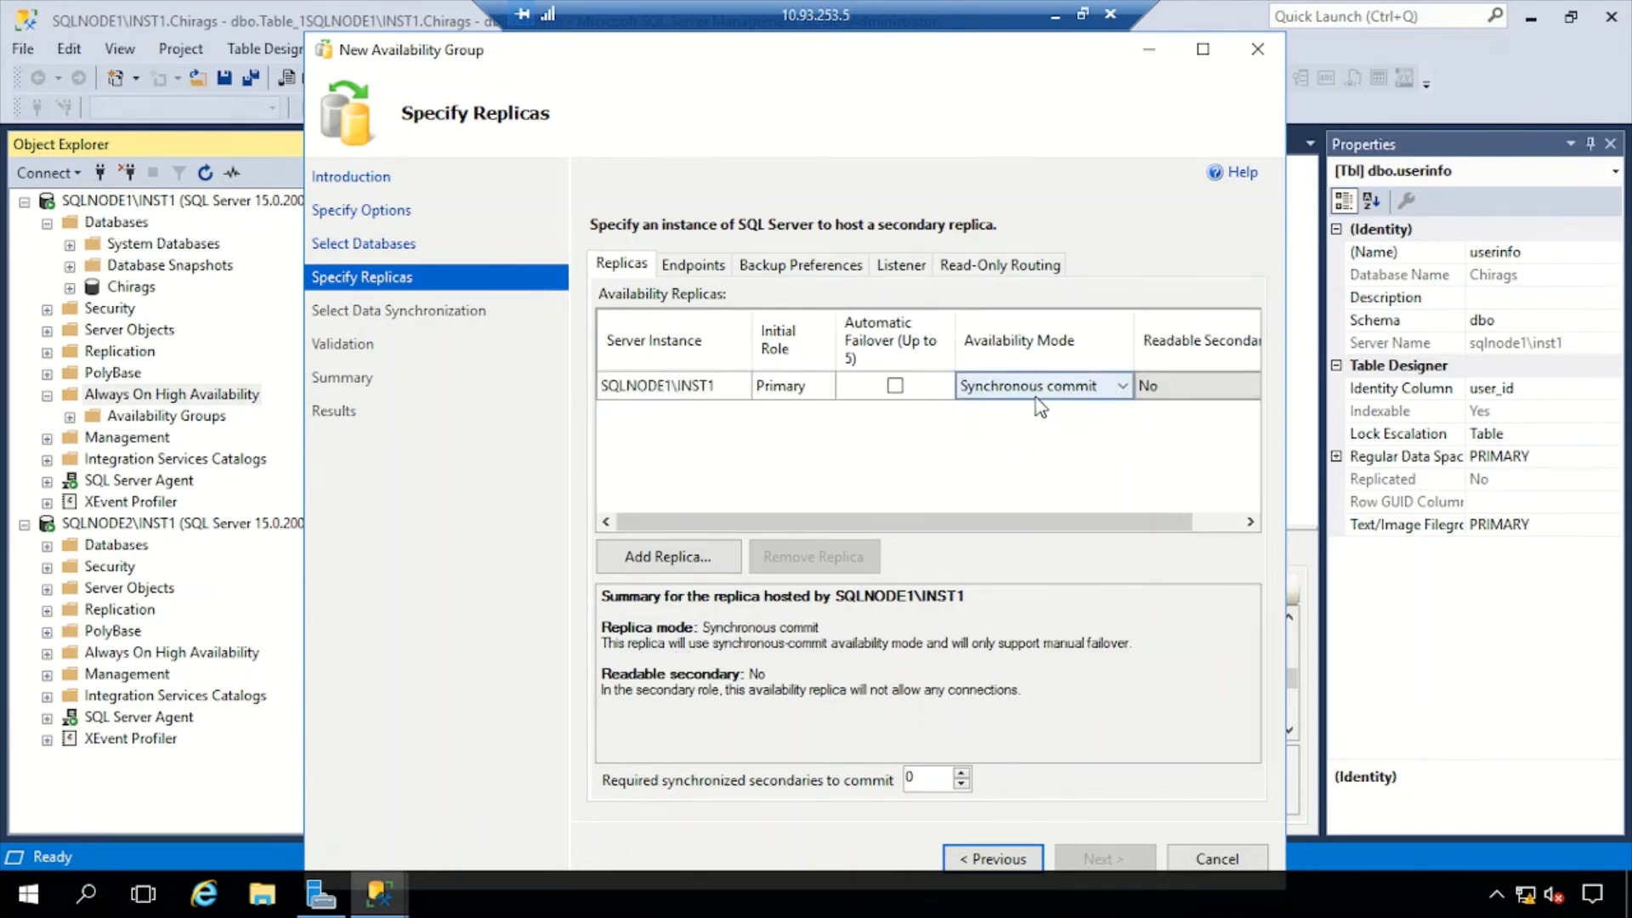
pyautogui.moveTo(948, 518)
pyautogui.mouseDown()
pyautogui.moveTo(1105, 512)
pyautogui.moveTo(924, 508)
pyautogui.mouseUp()
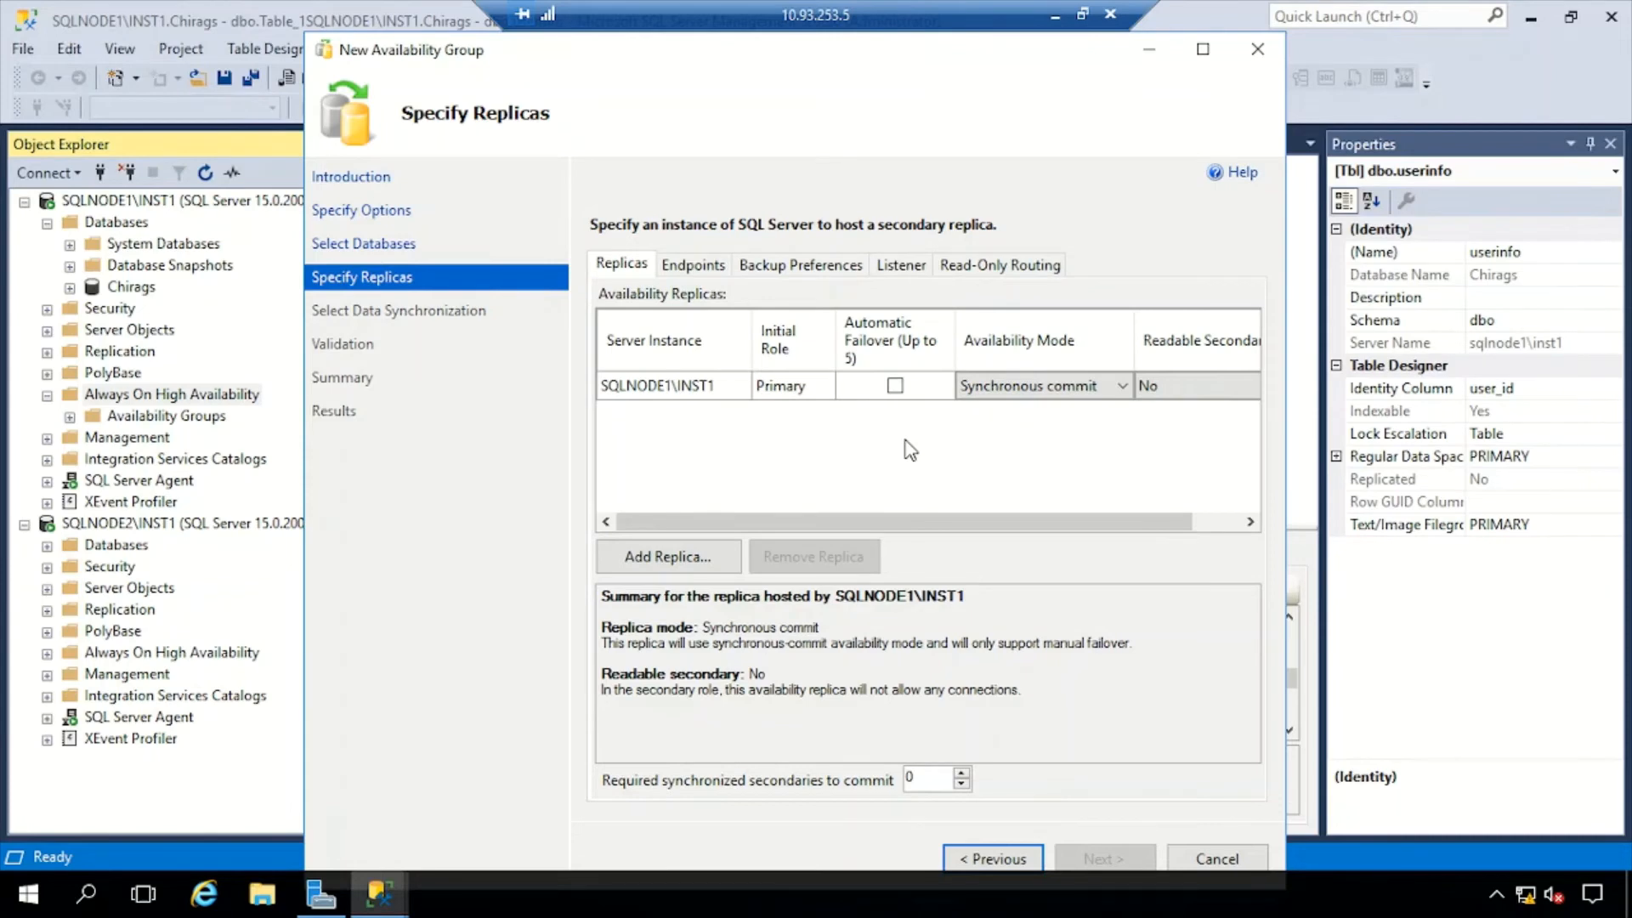
pyautogui.click(894, 386)
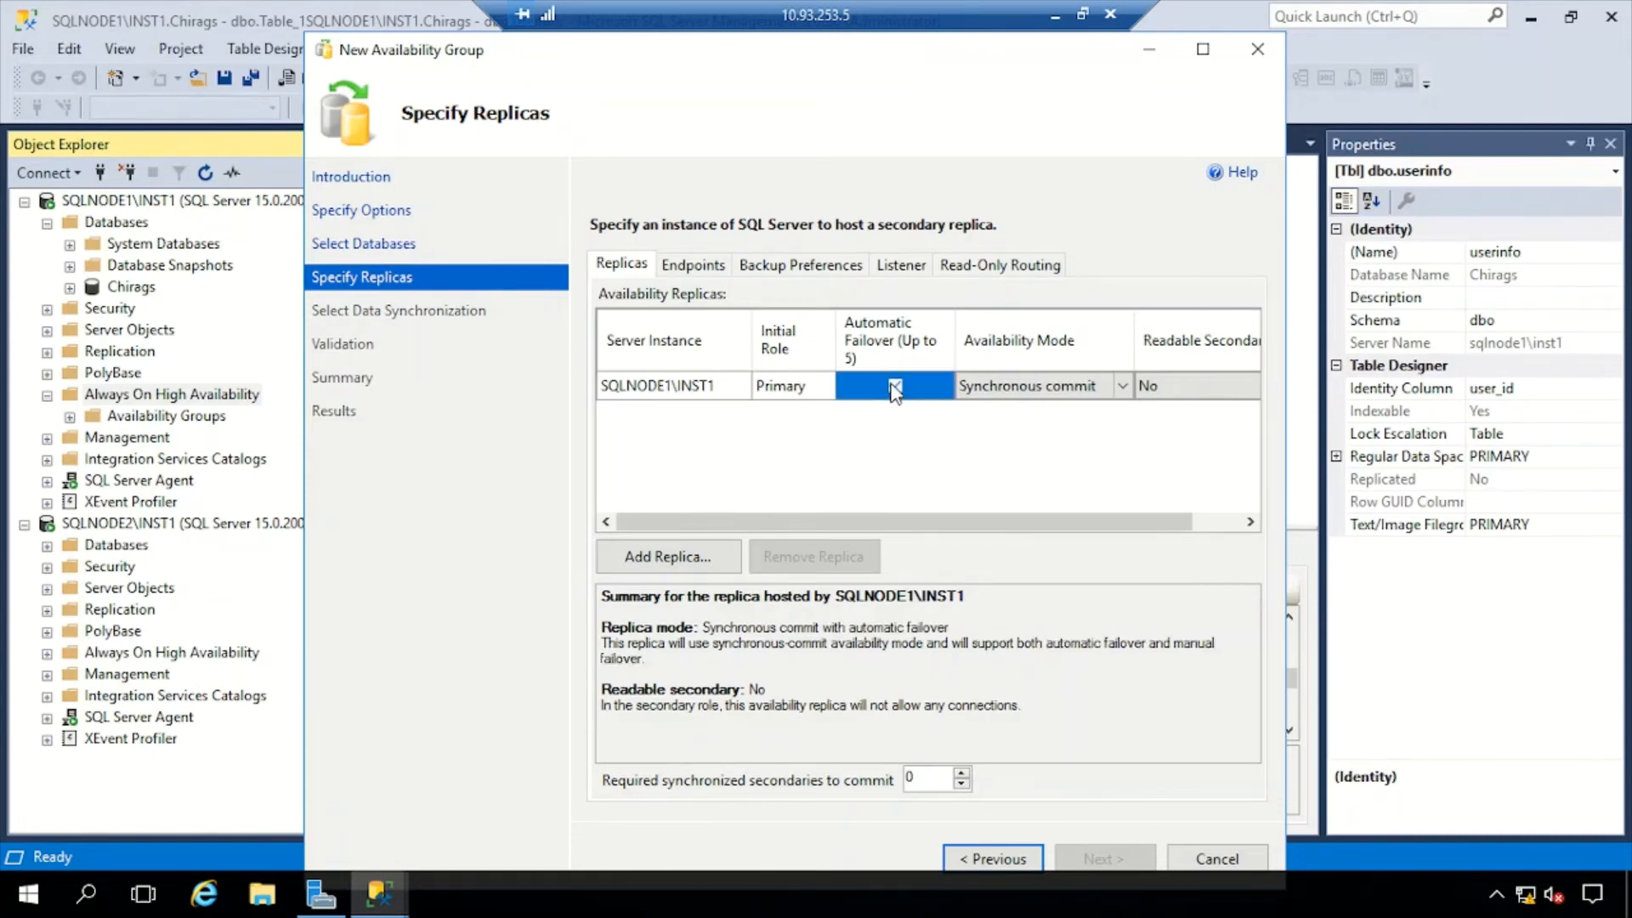
pyautogui.click(894, 387)
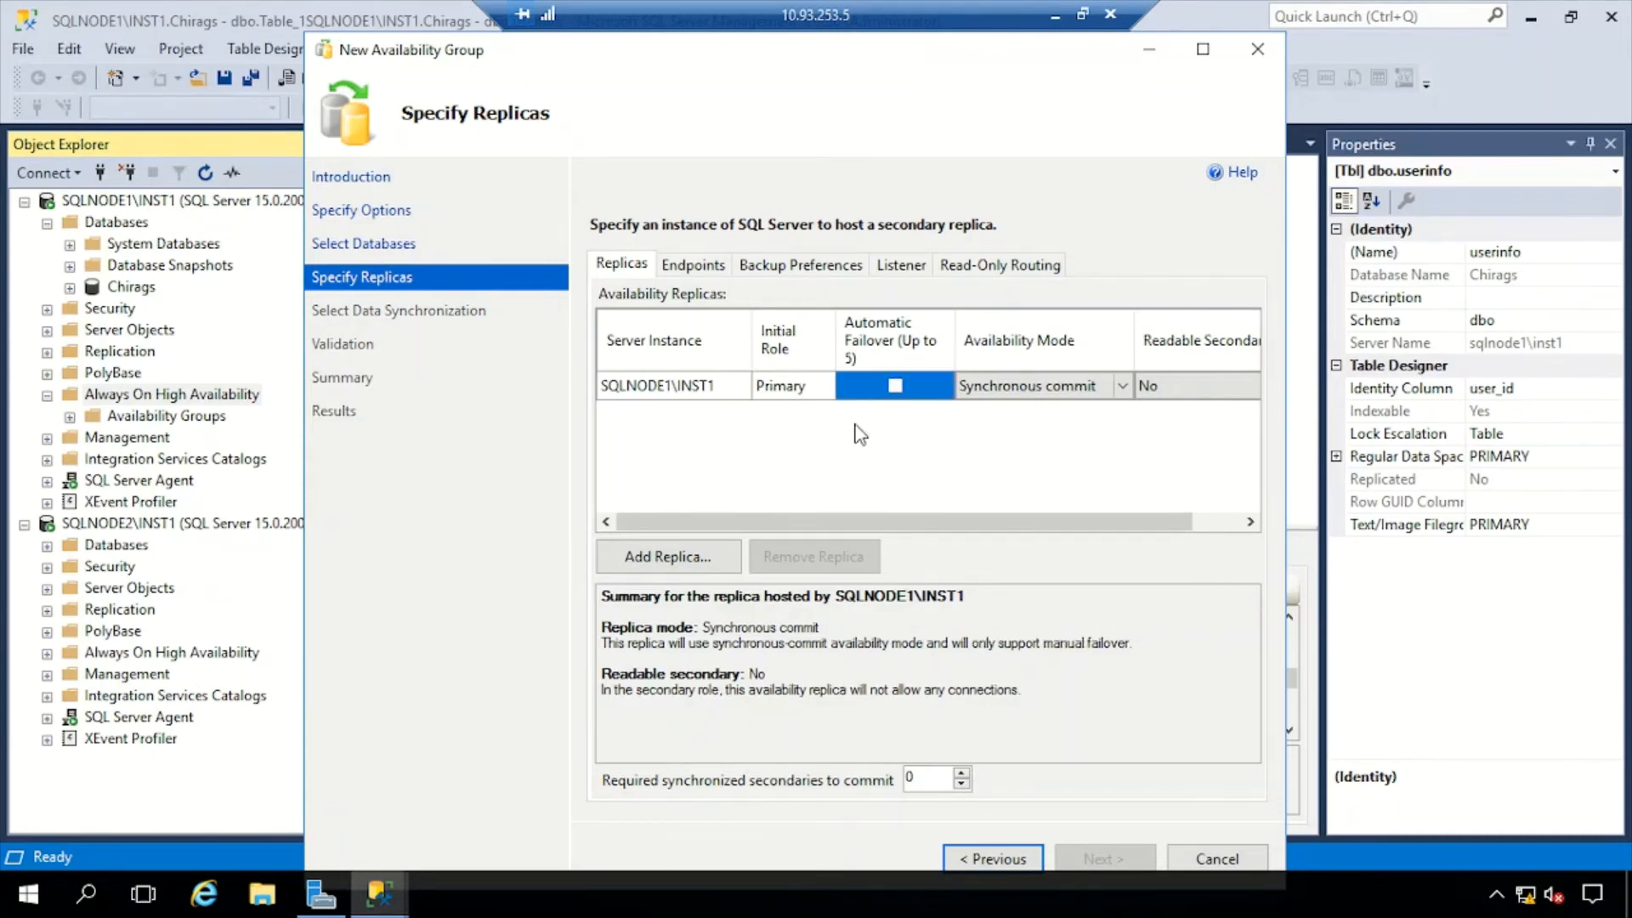
# Add SQLNODE2\INST1 as a secondary replica, connecting with the login password.
pyautogui.click(689, 567)
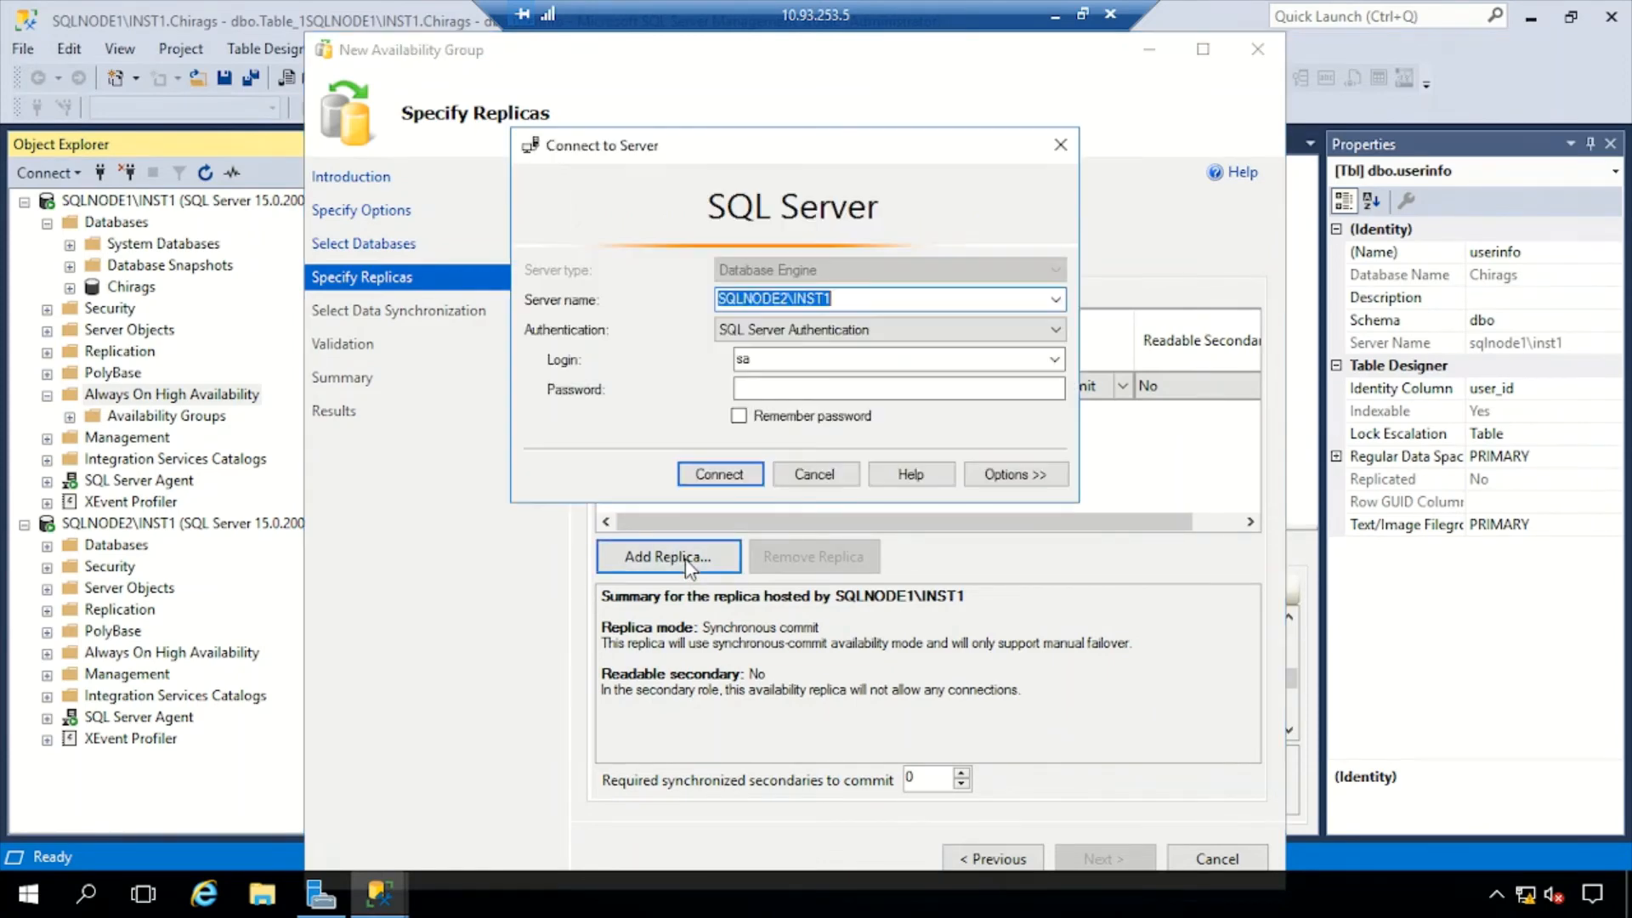
pyautogui.click(789, 387)
pyautogui.press('capslock')
pyautogui.write('*****')
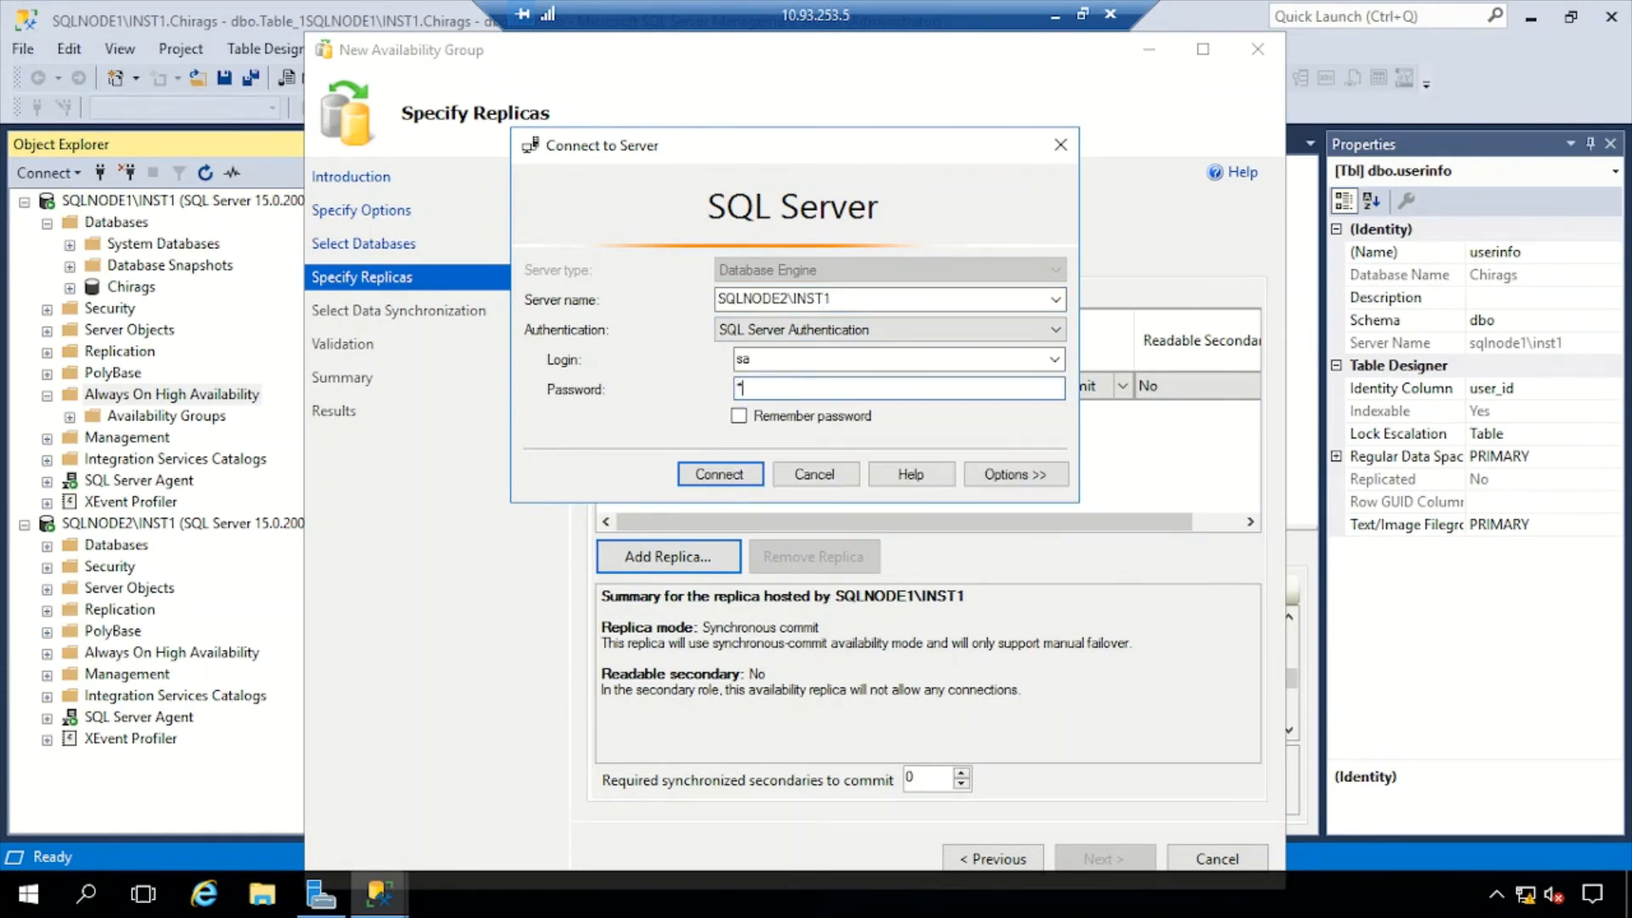
pyautogui.write('*****')
pyautogui.click(718, 474)
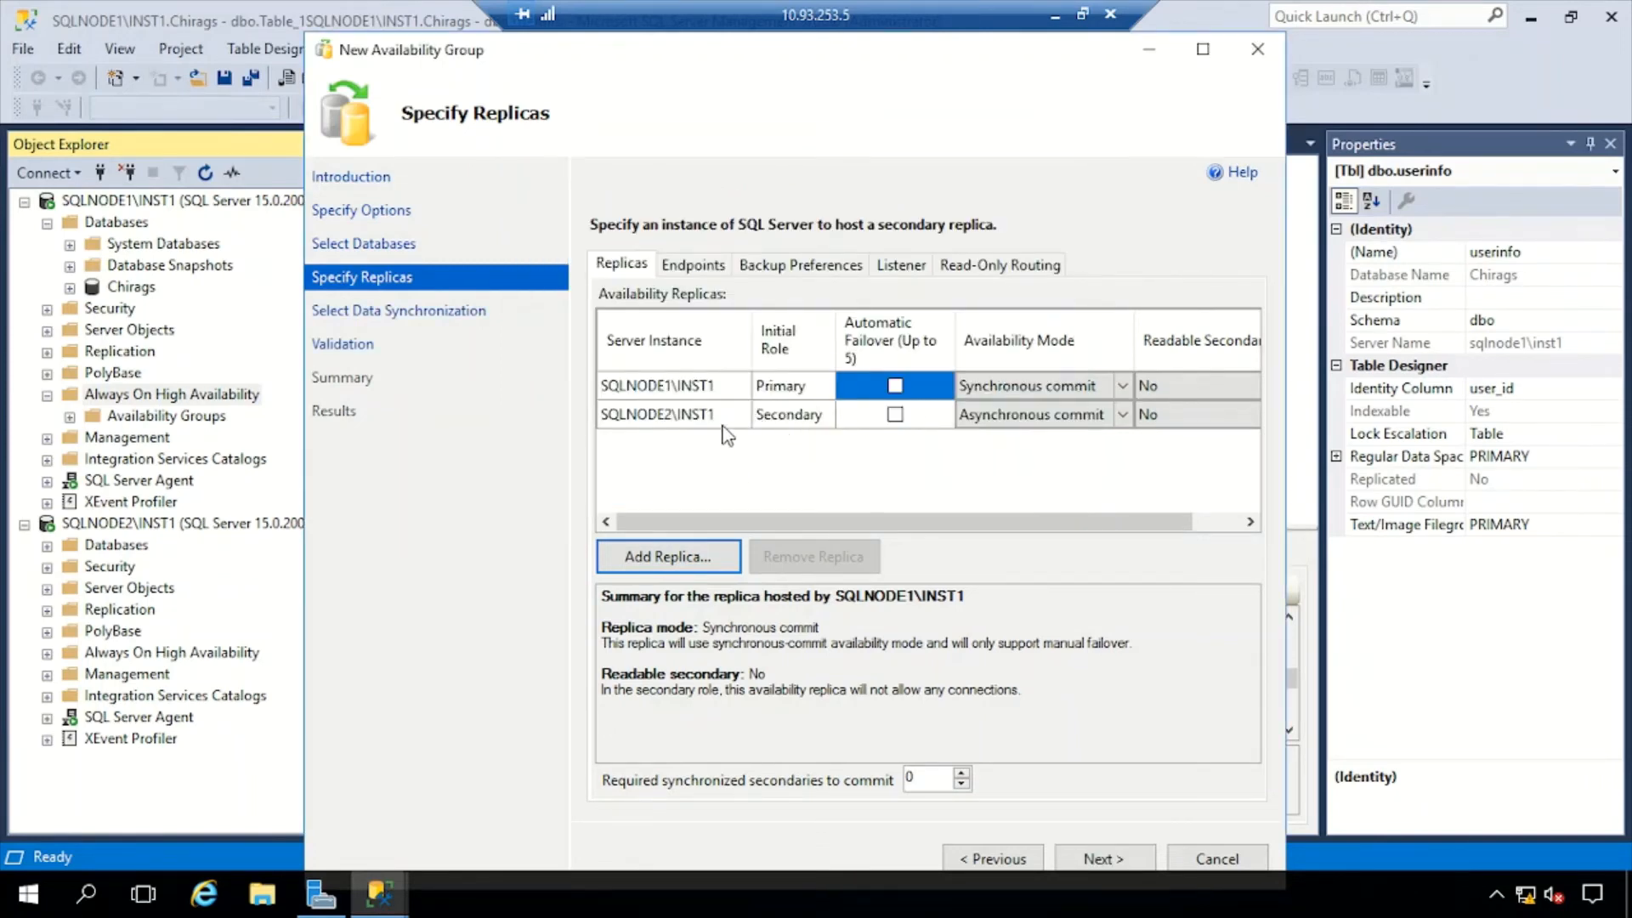
# Enable automatic failover on both replicas and review their endpoint URLs on port 5022.
pyautogui.click(895, 385)
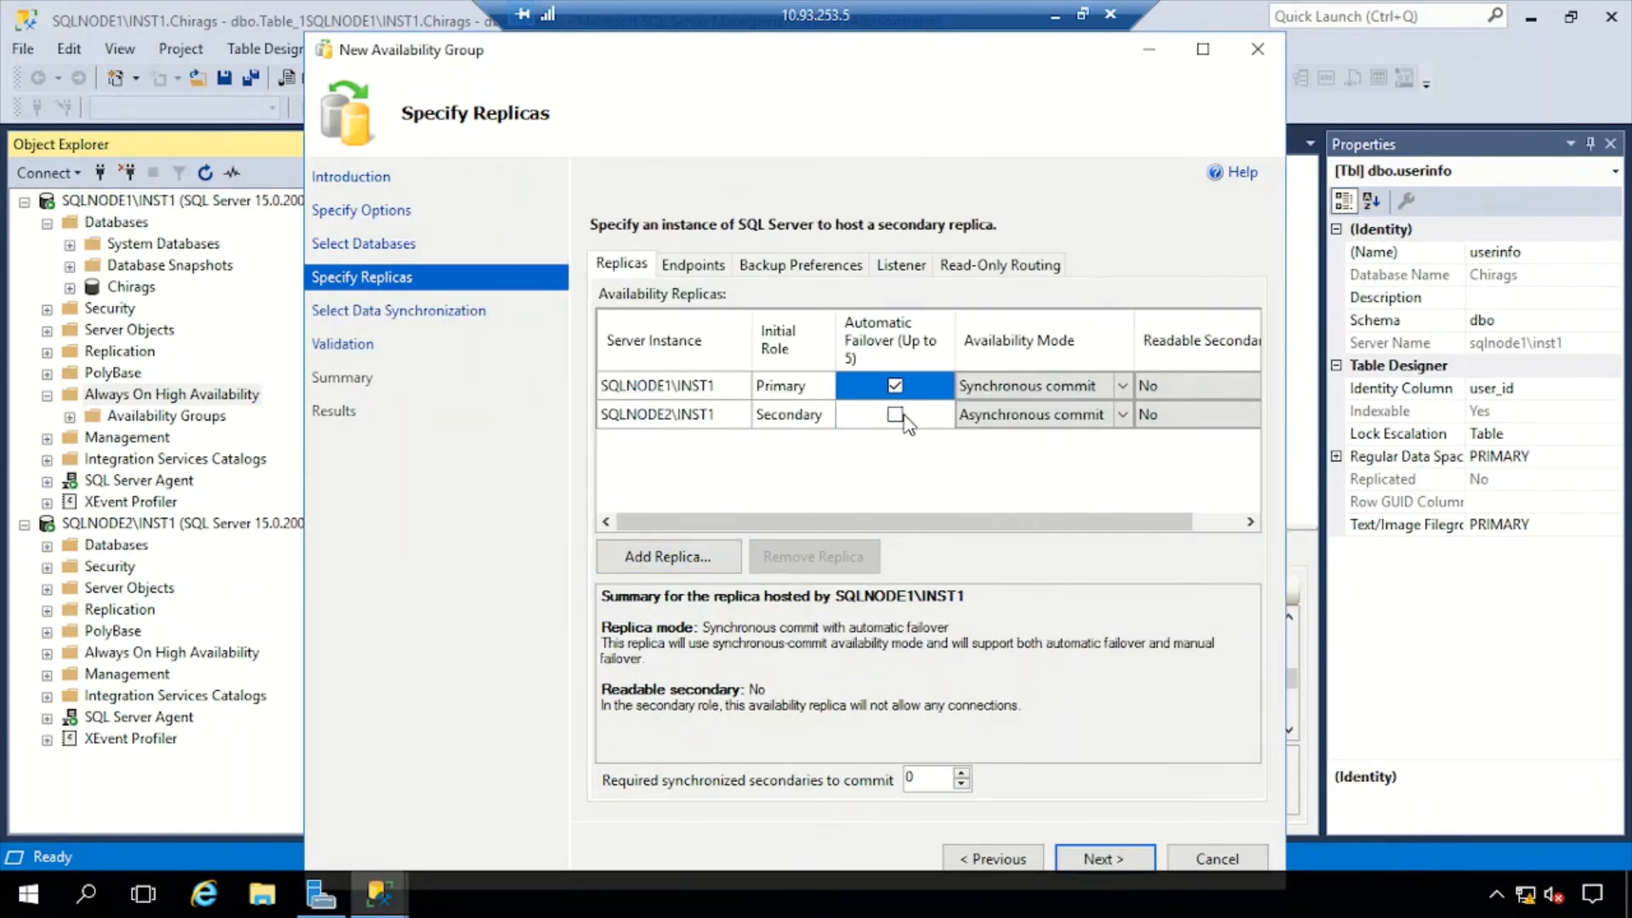
pyautogui.click(895, 415)
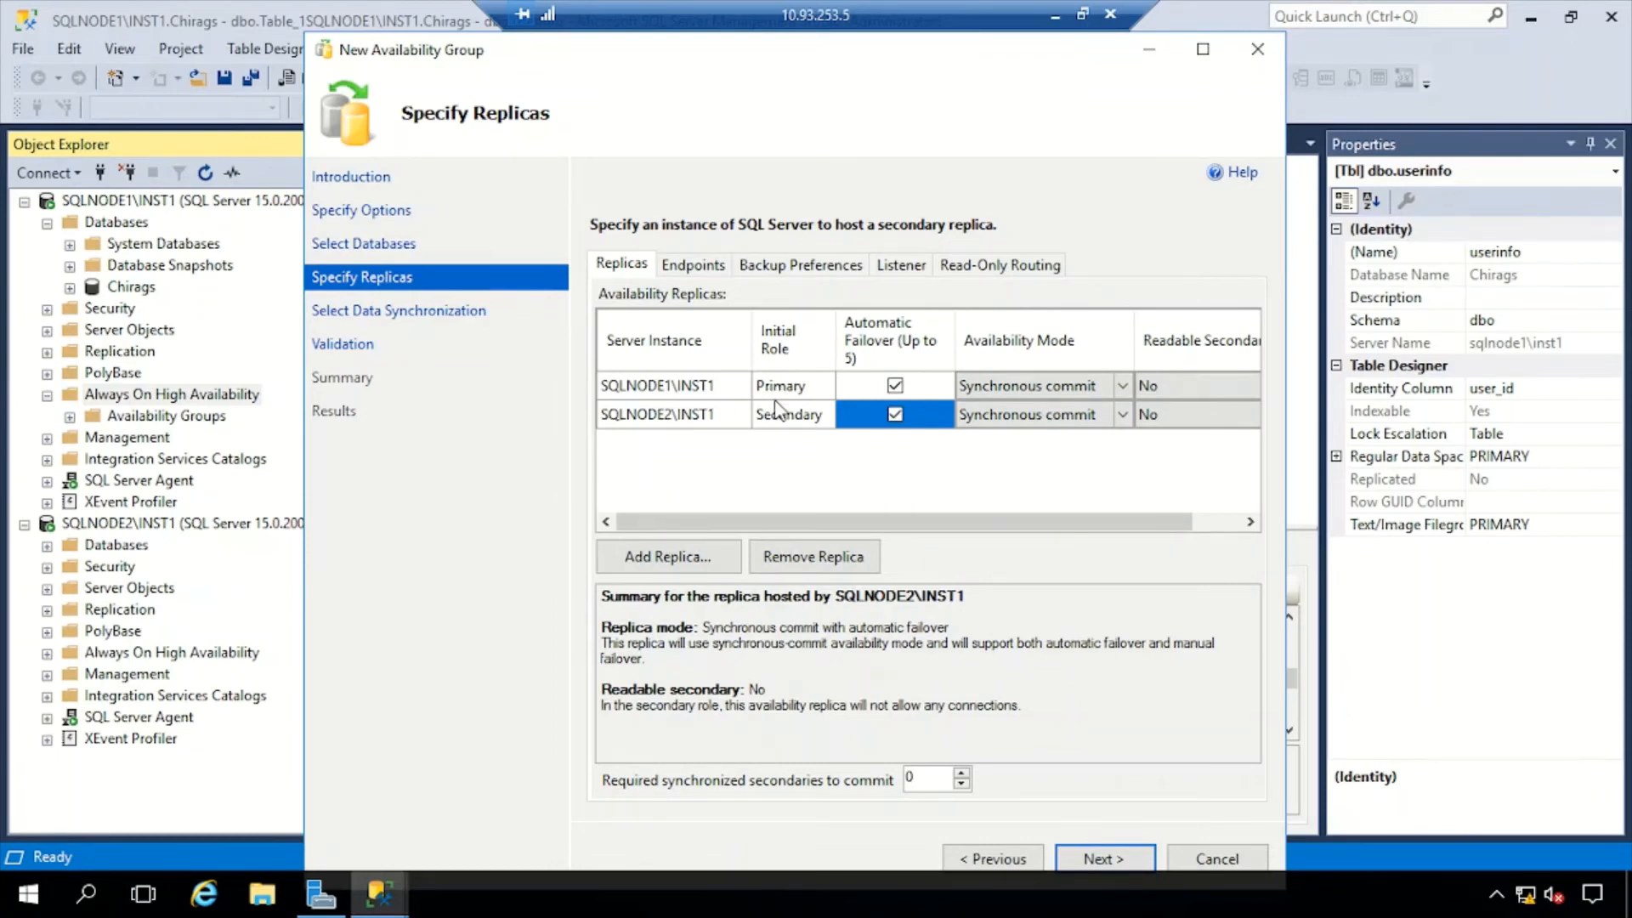
pyautogui.click(692, 265)
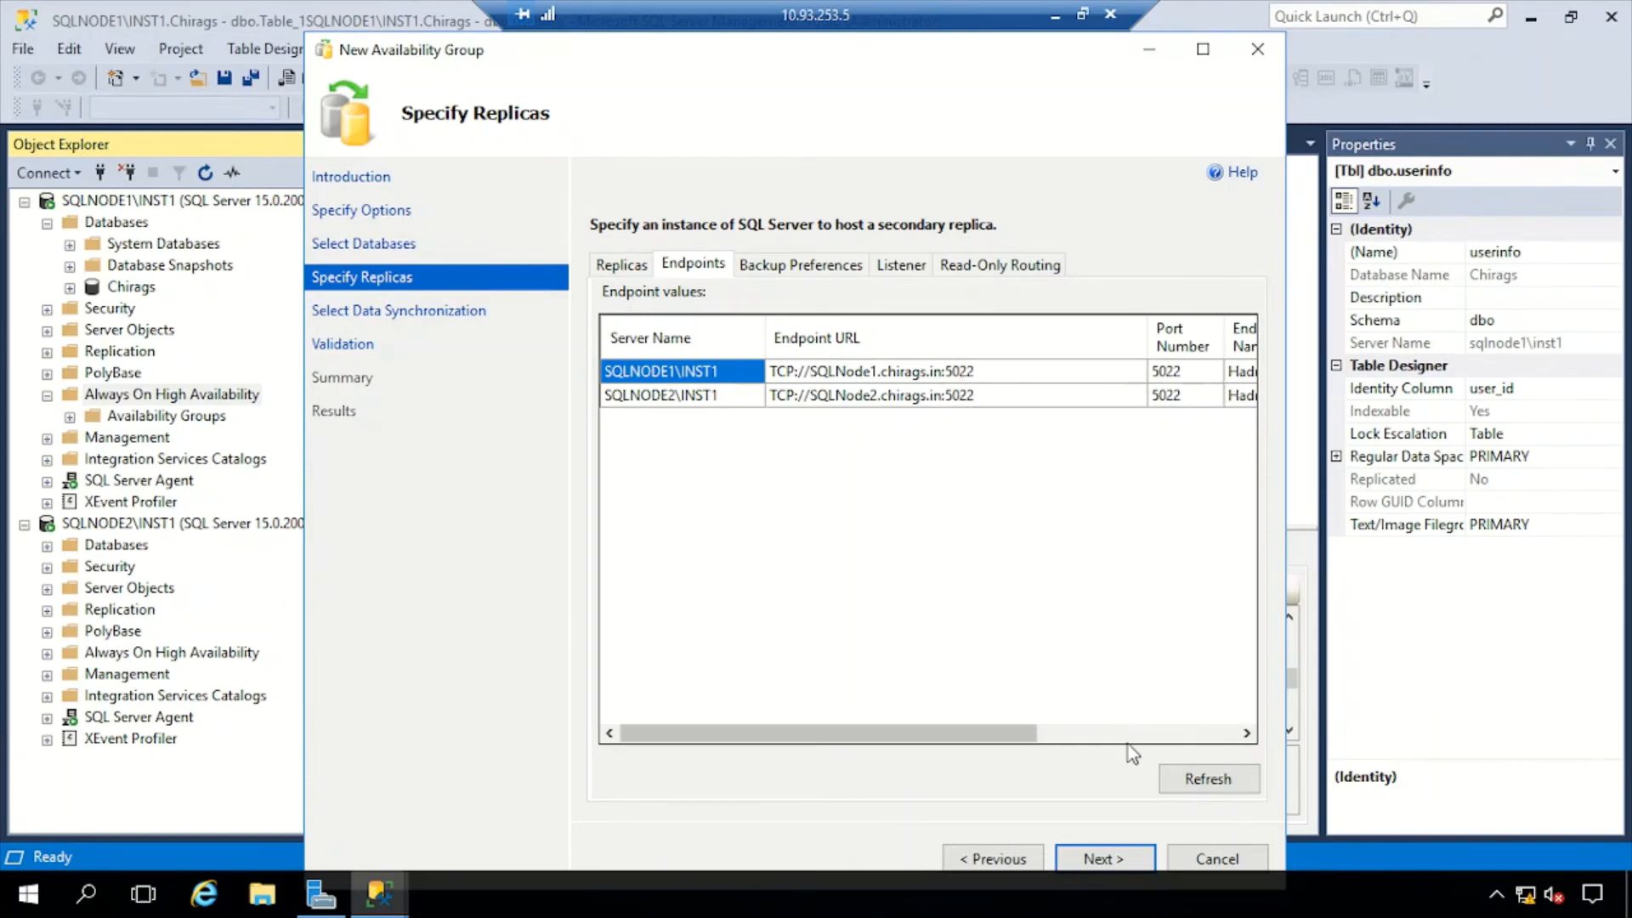
# Check the data synchronization page, then review the Backup Preferences and Listener tabs.
pyautogui.click(1105, 859)
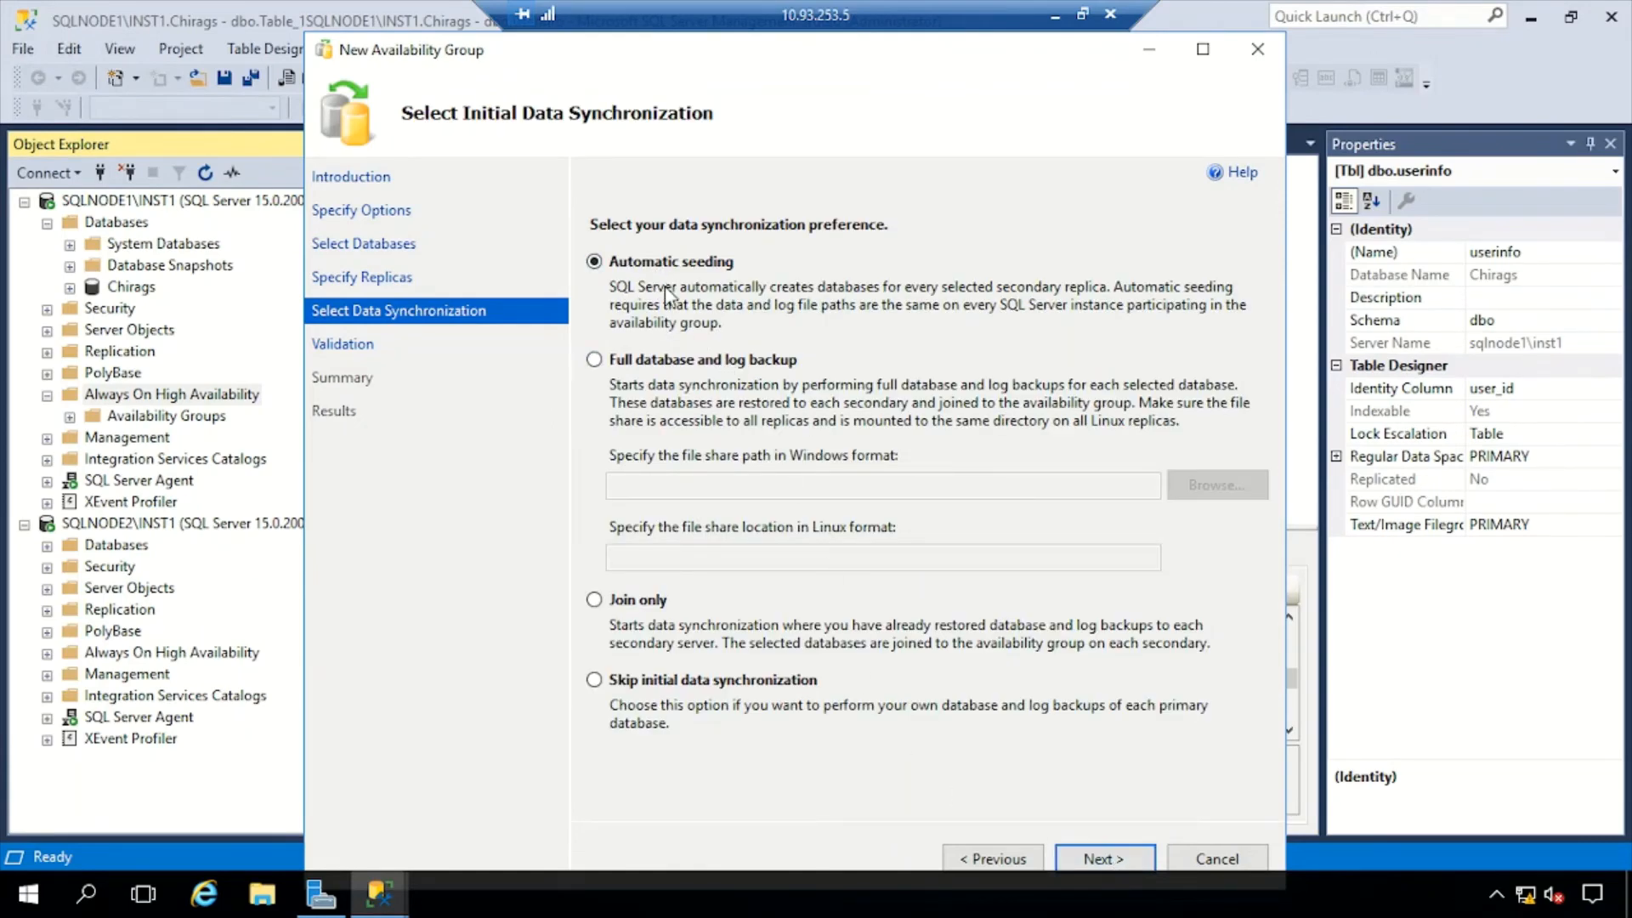
pyautogui.click(994, 854)
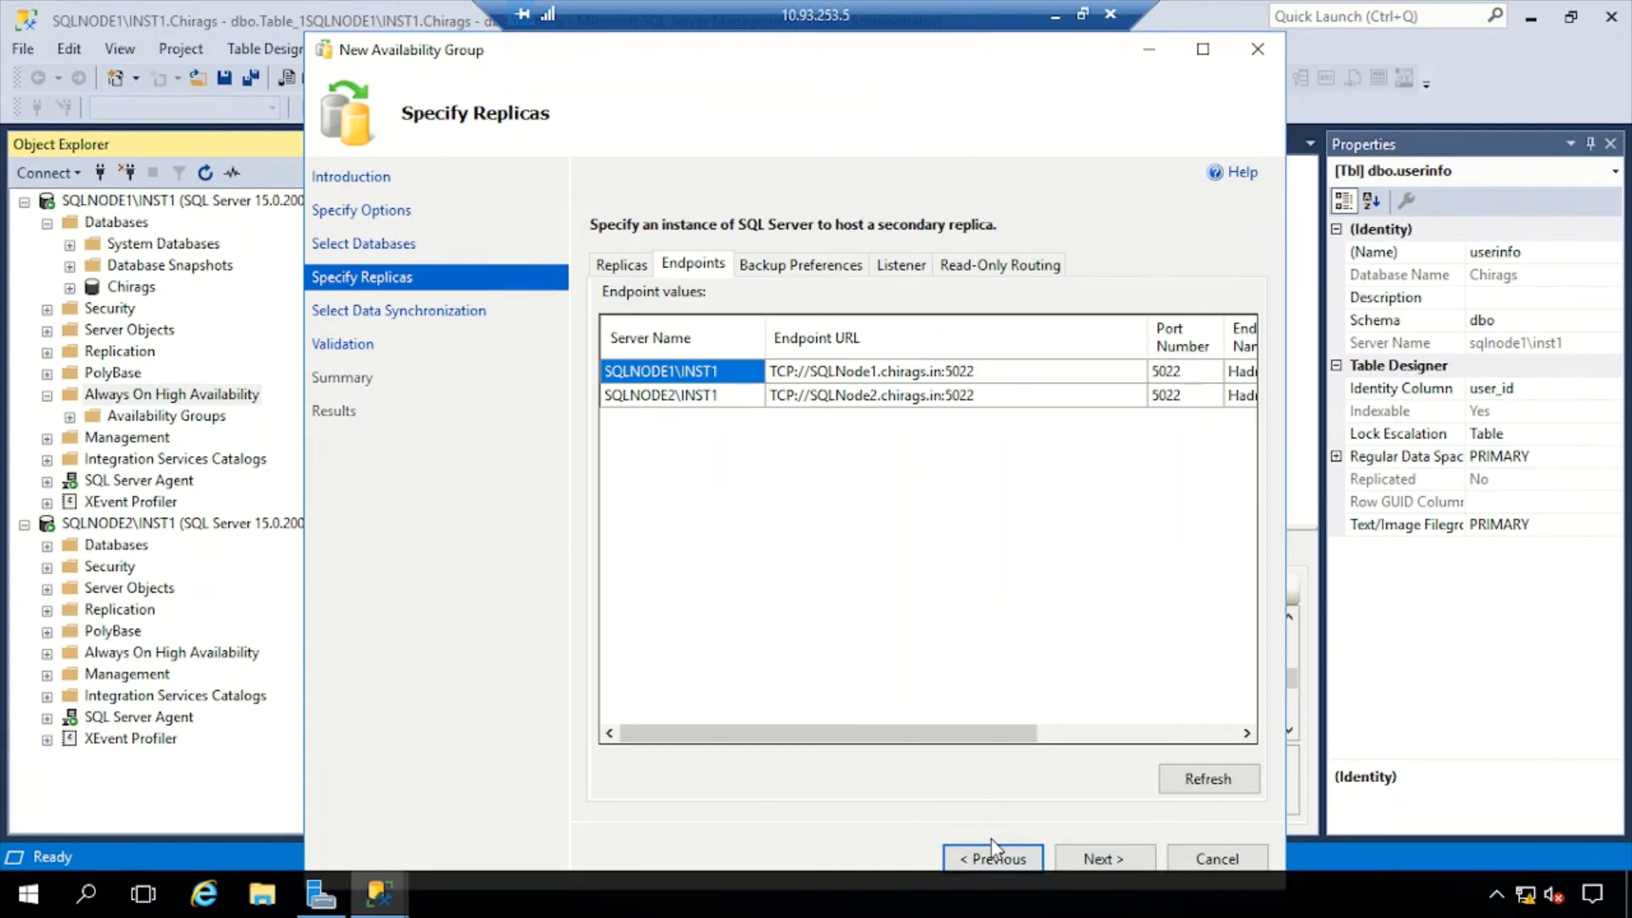
pyautogui.click(799, 267)
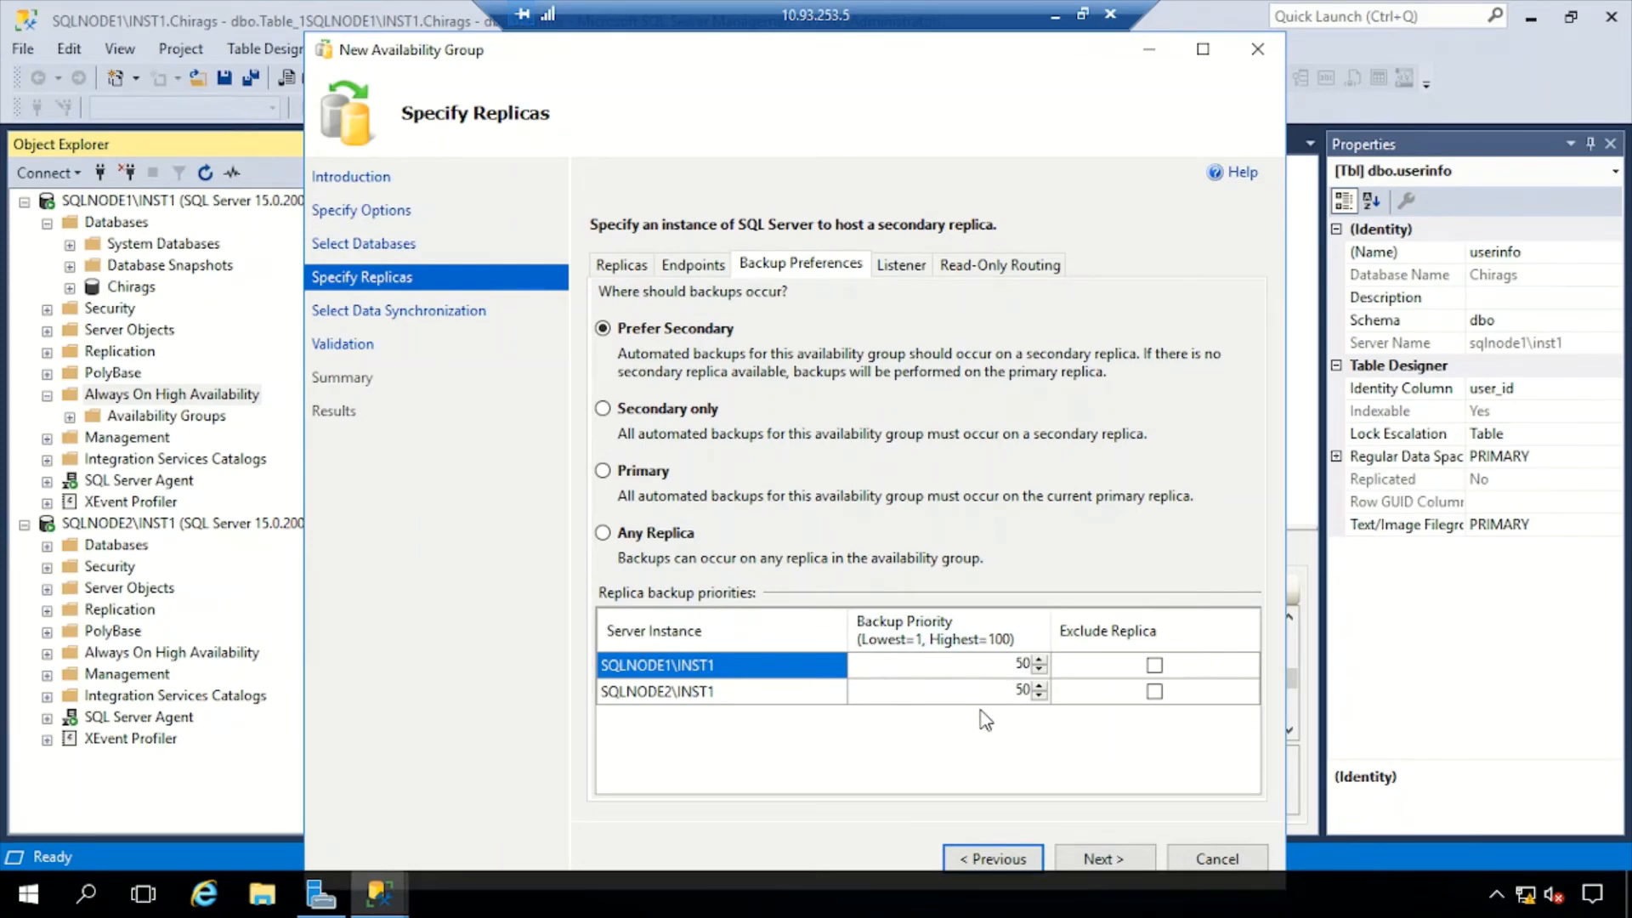
pyautogui.click(899, 267)
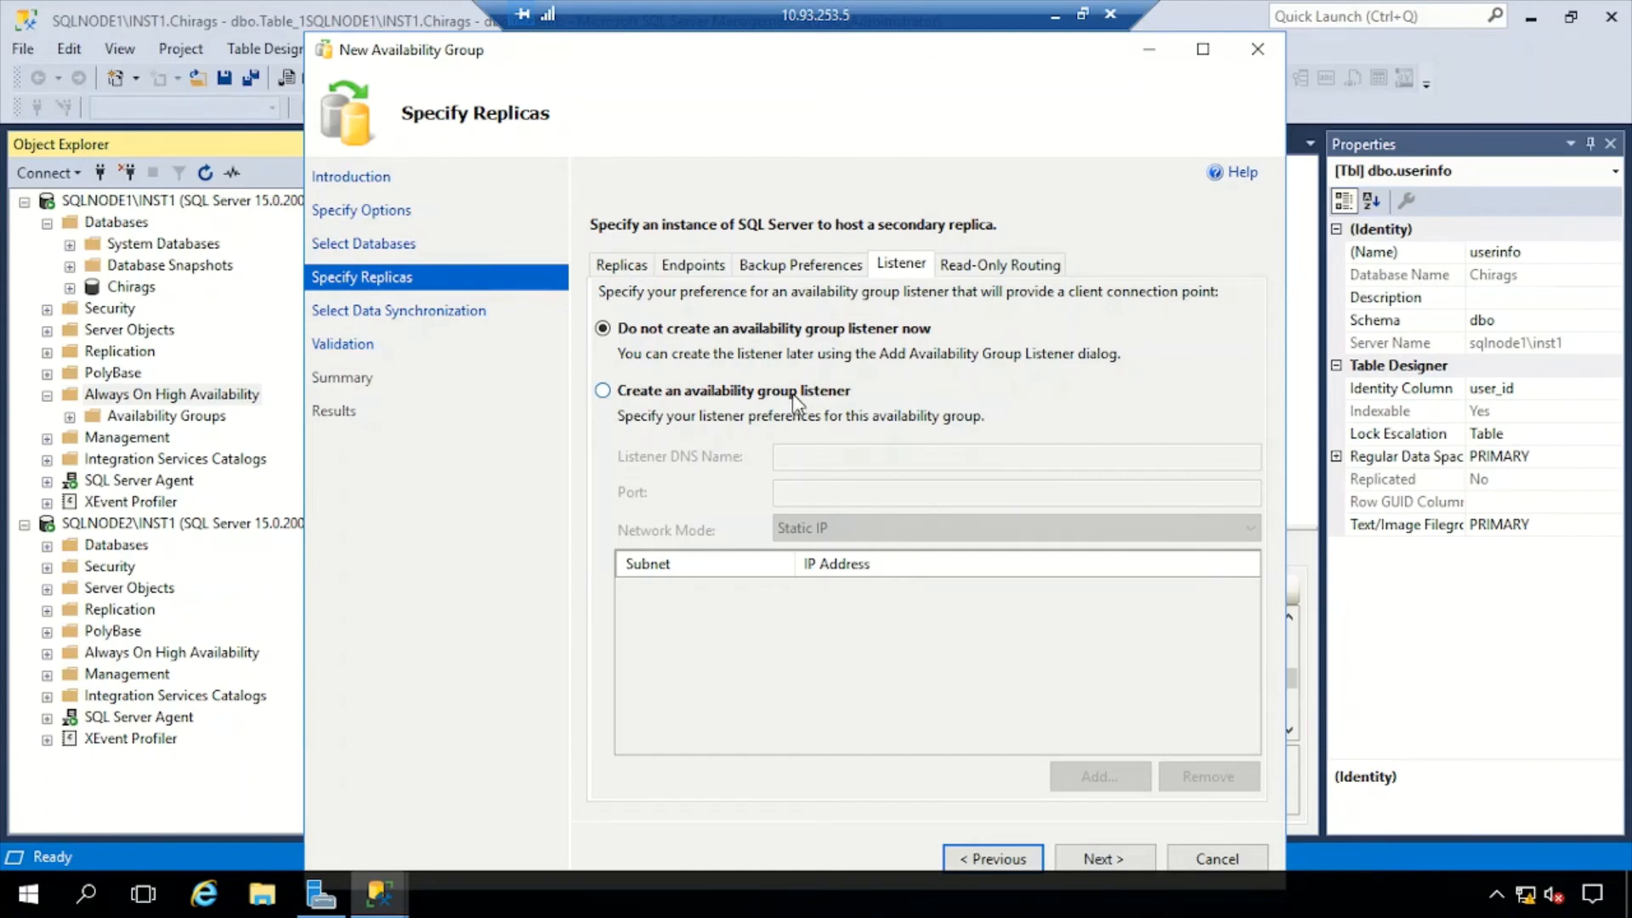
# Create a listener with DNS name SQLLSN-MyAG-201 on port 1496.
pyautogui.click(768, 393)
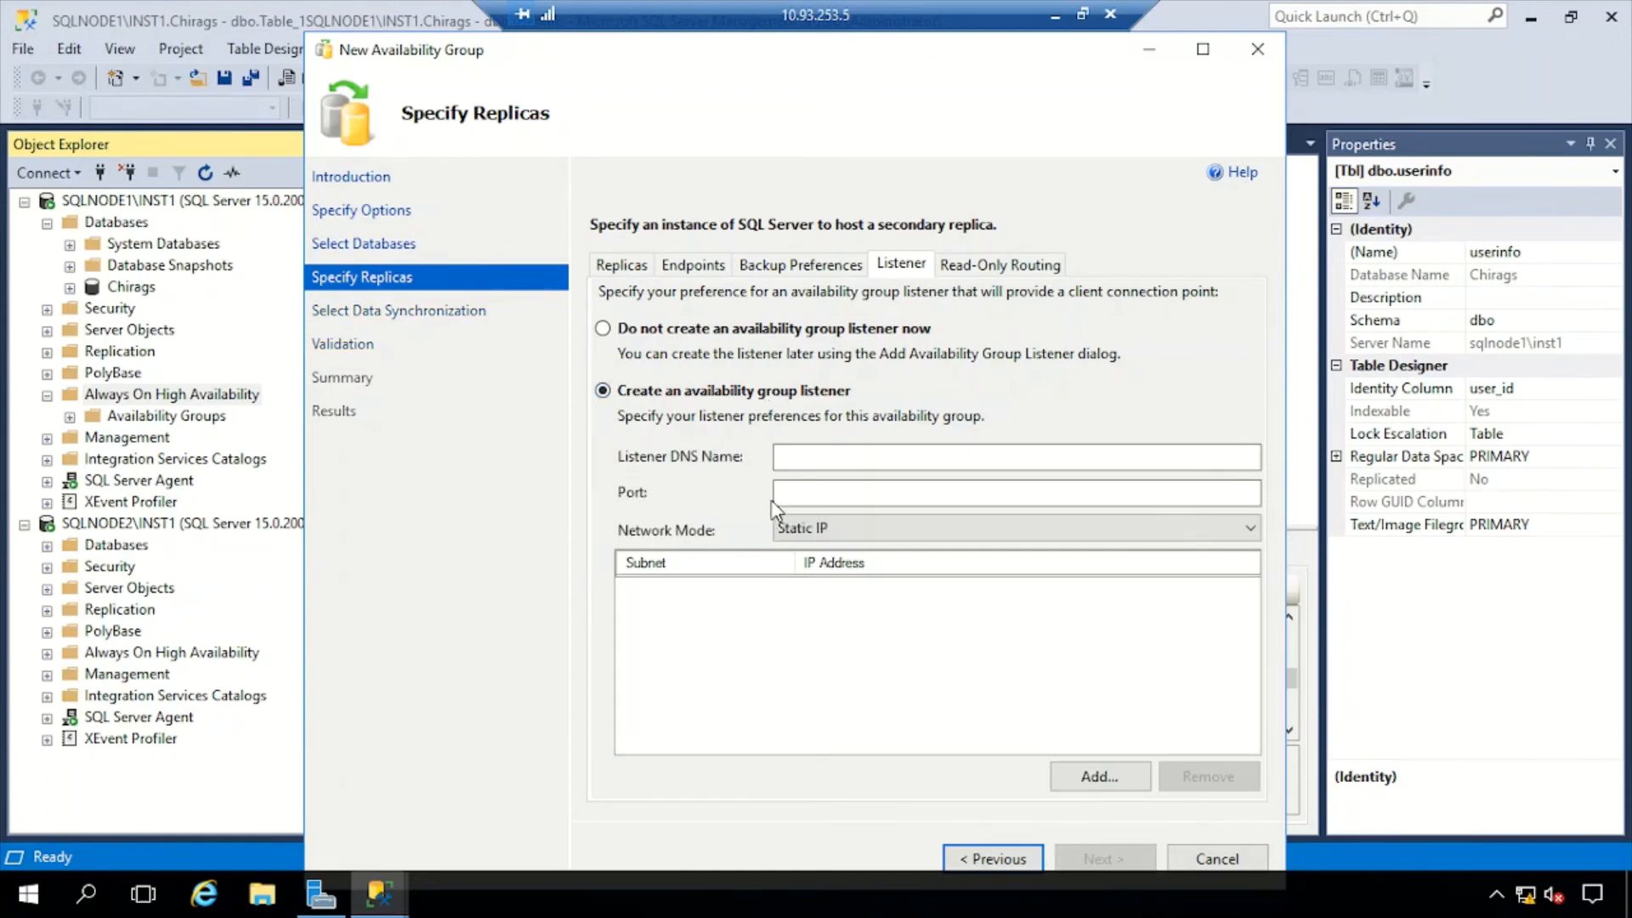
pyautogui.click(813, 457)
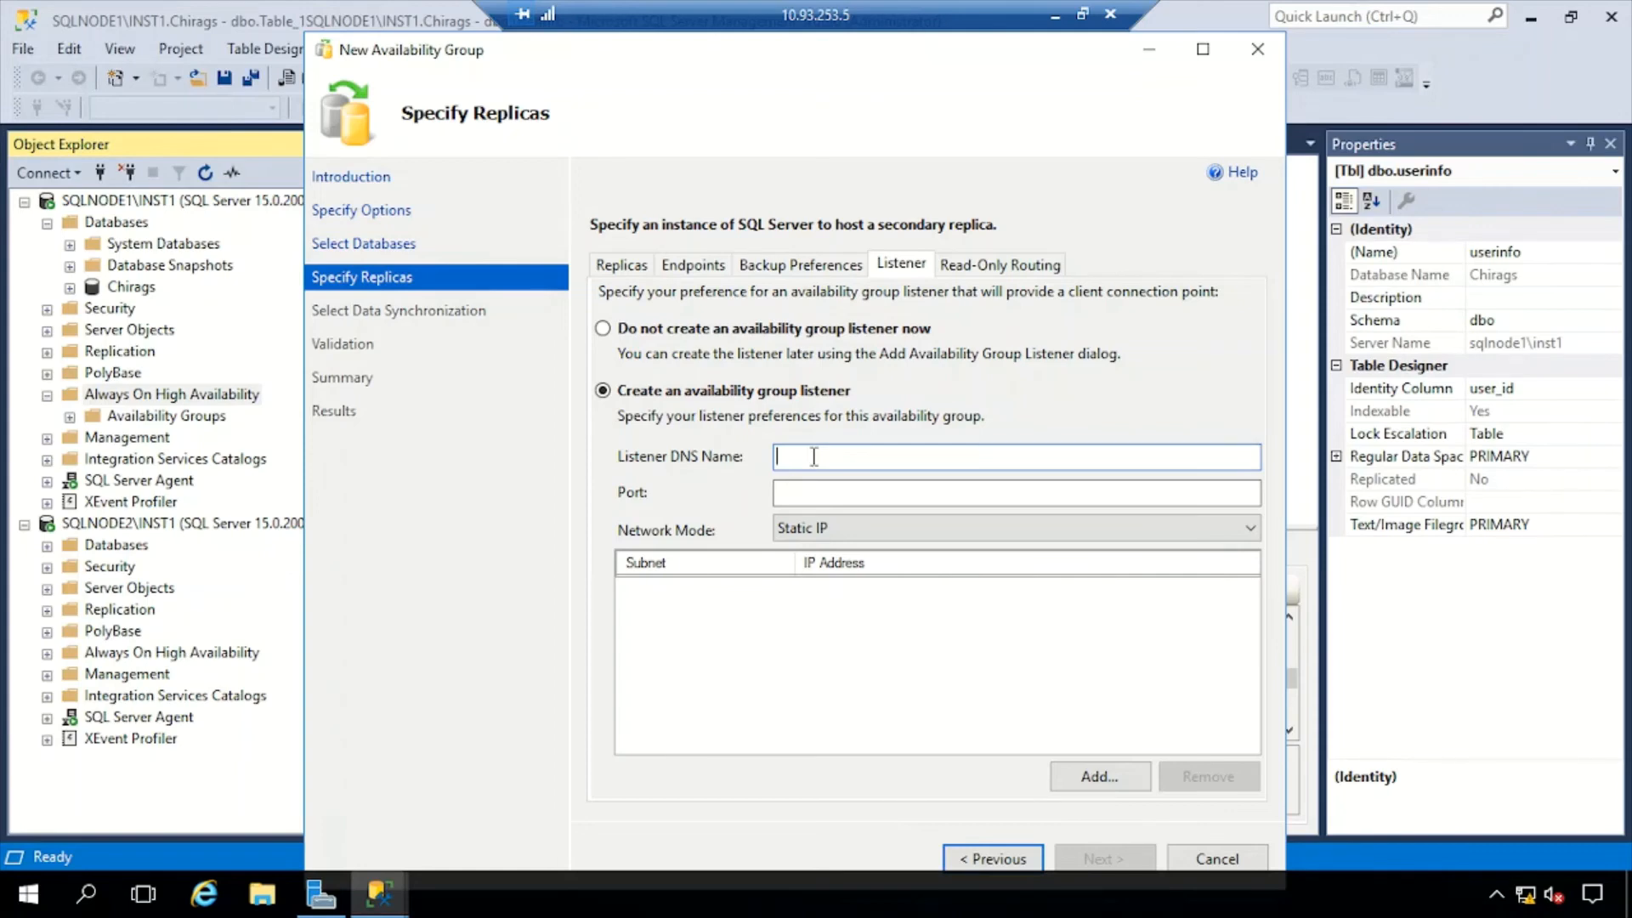
pyautogui.write('S')
pyautogui.press('BackSpace')
pyautogui.write('SQLLSN-MyAG-201')
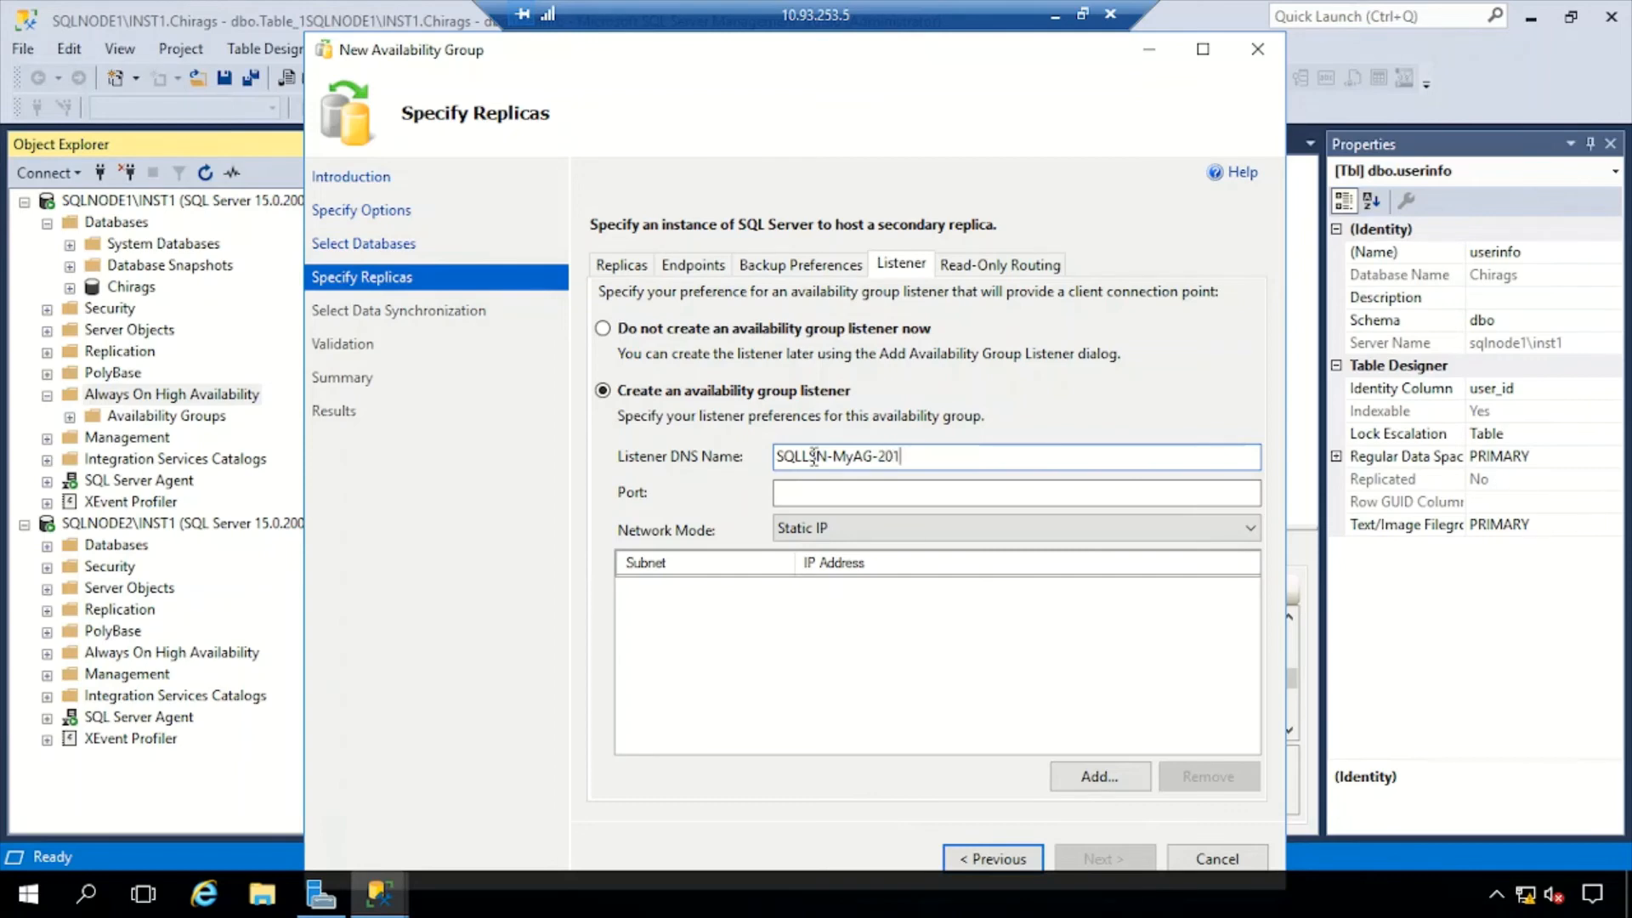
pyautogui.press('Tab')
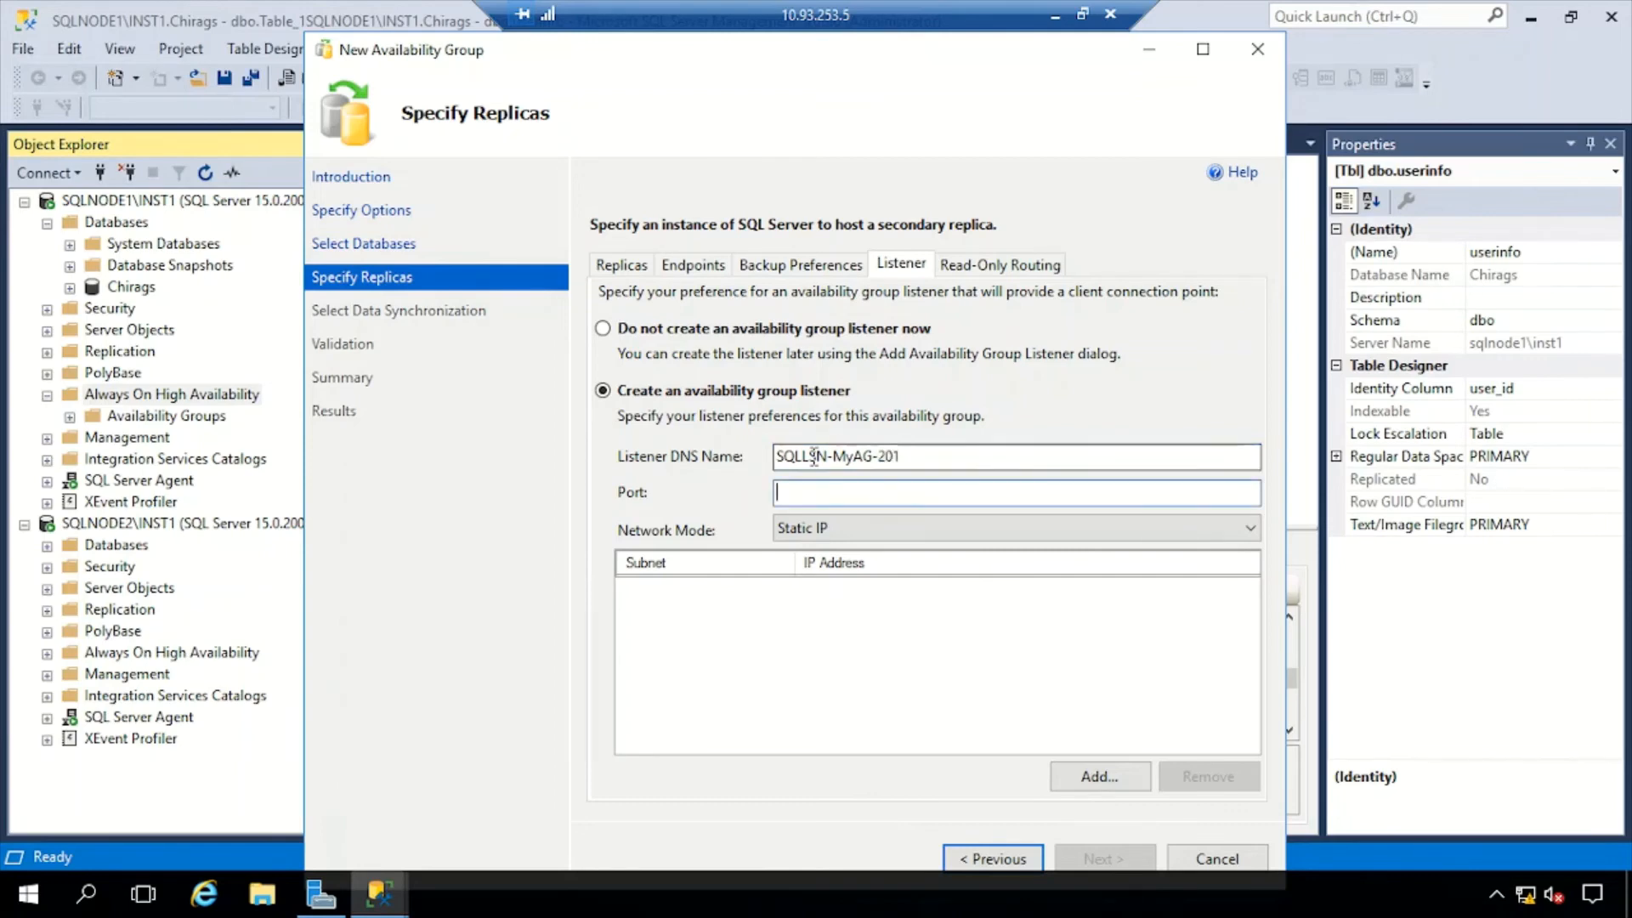
pyautogui.write('1496')
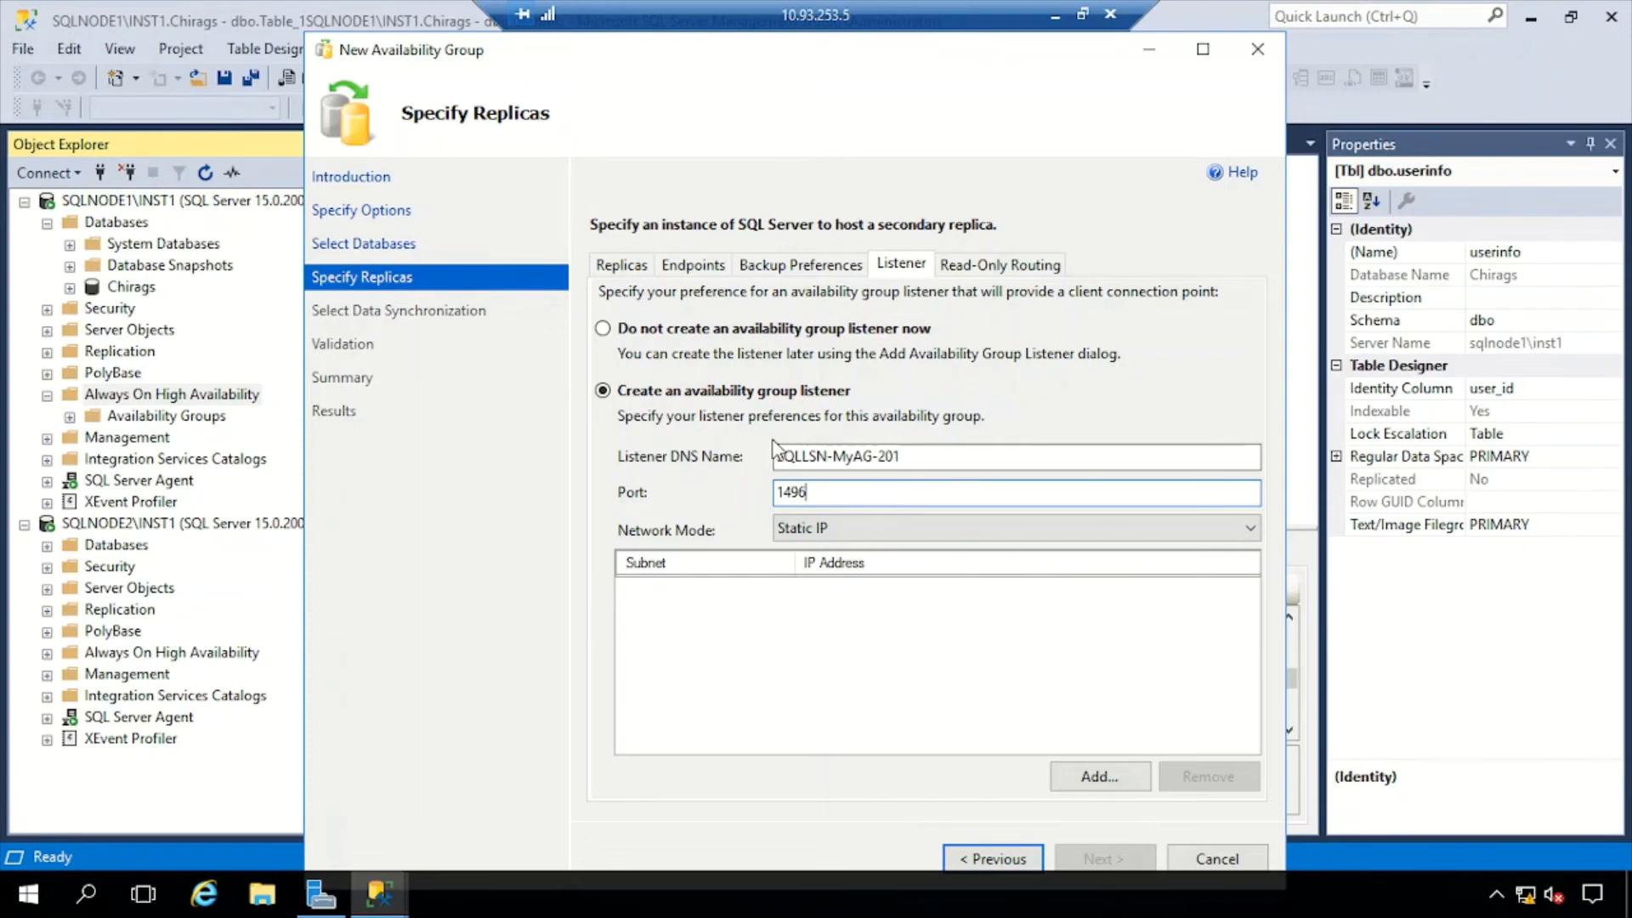
# Copy the listener name into a new Notepad note with port 1496 below it.
pyautogui.moveTo(913, 458); pyautogui.dragTo(666, 463)
pyautogui.hotkey('ctrl', 'c')
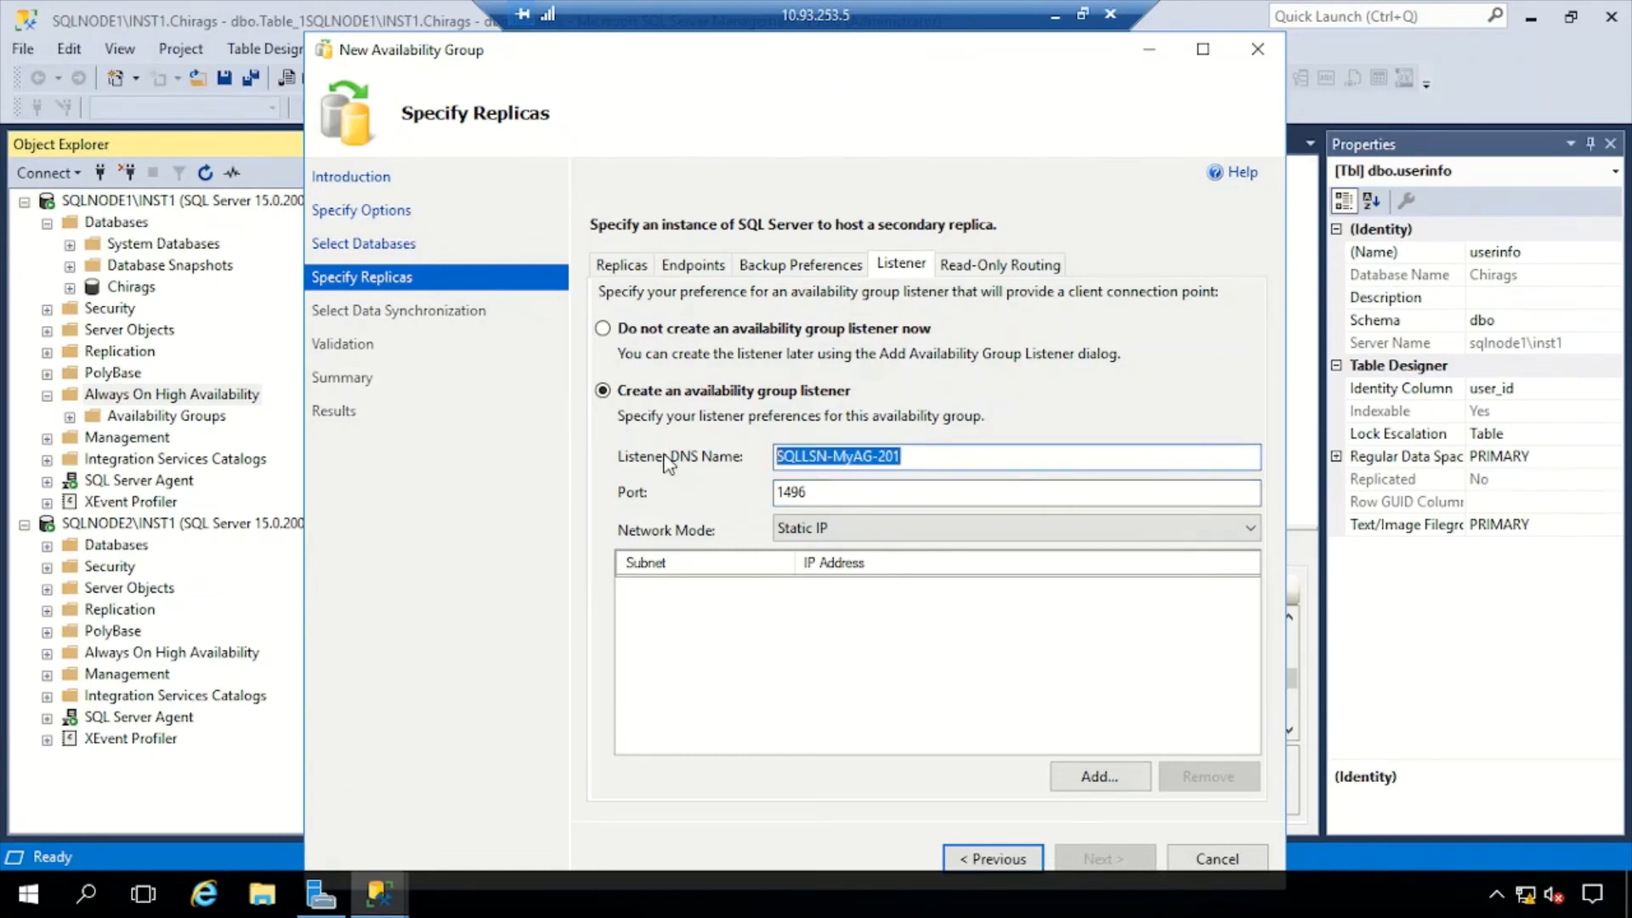
pyautogui.press('super+r')
pyautogui.press('Return')
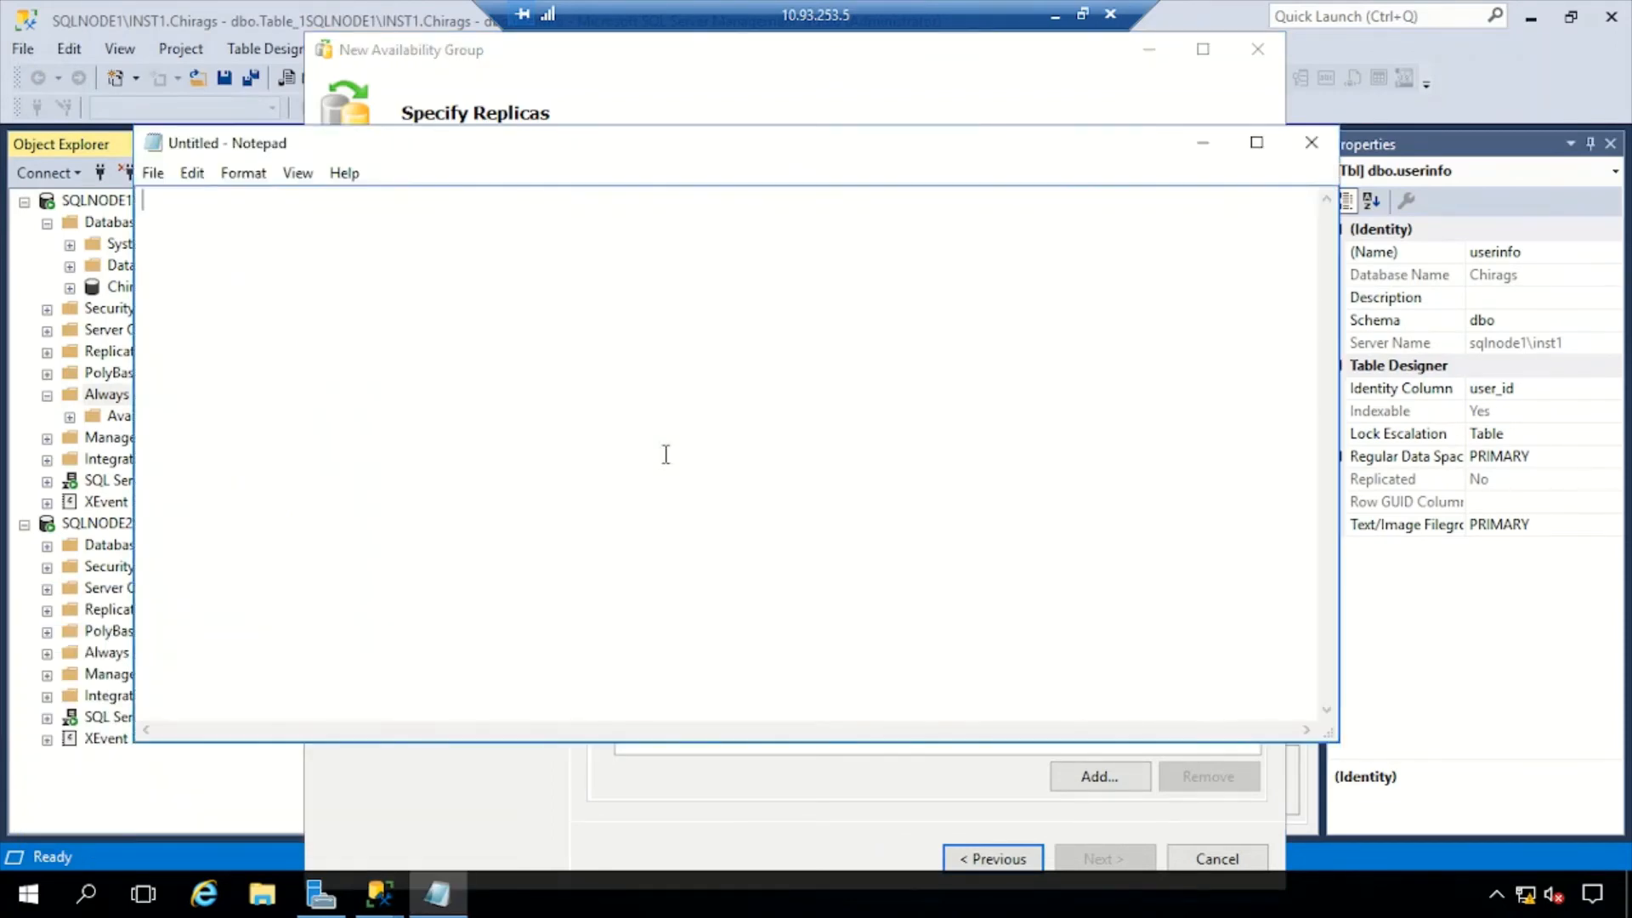
pyautogui.hotkey('ctrl', 'v')
pyautogui.press('Return')
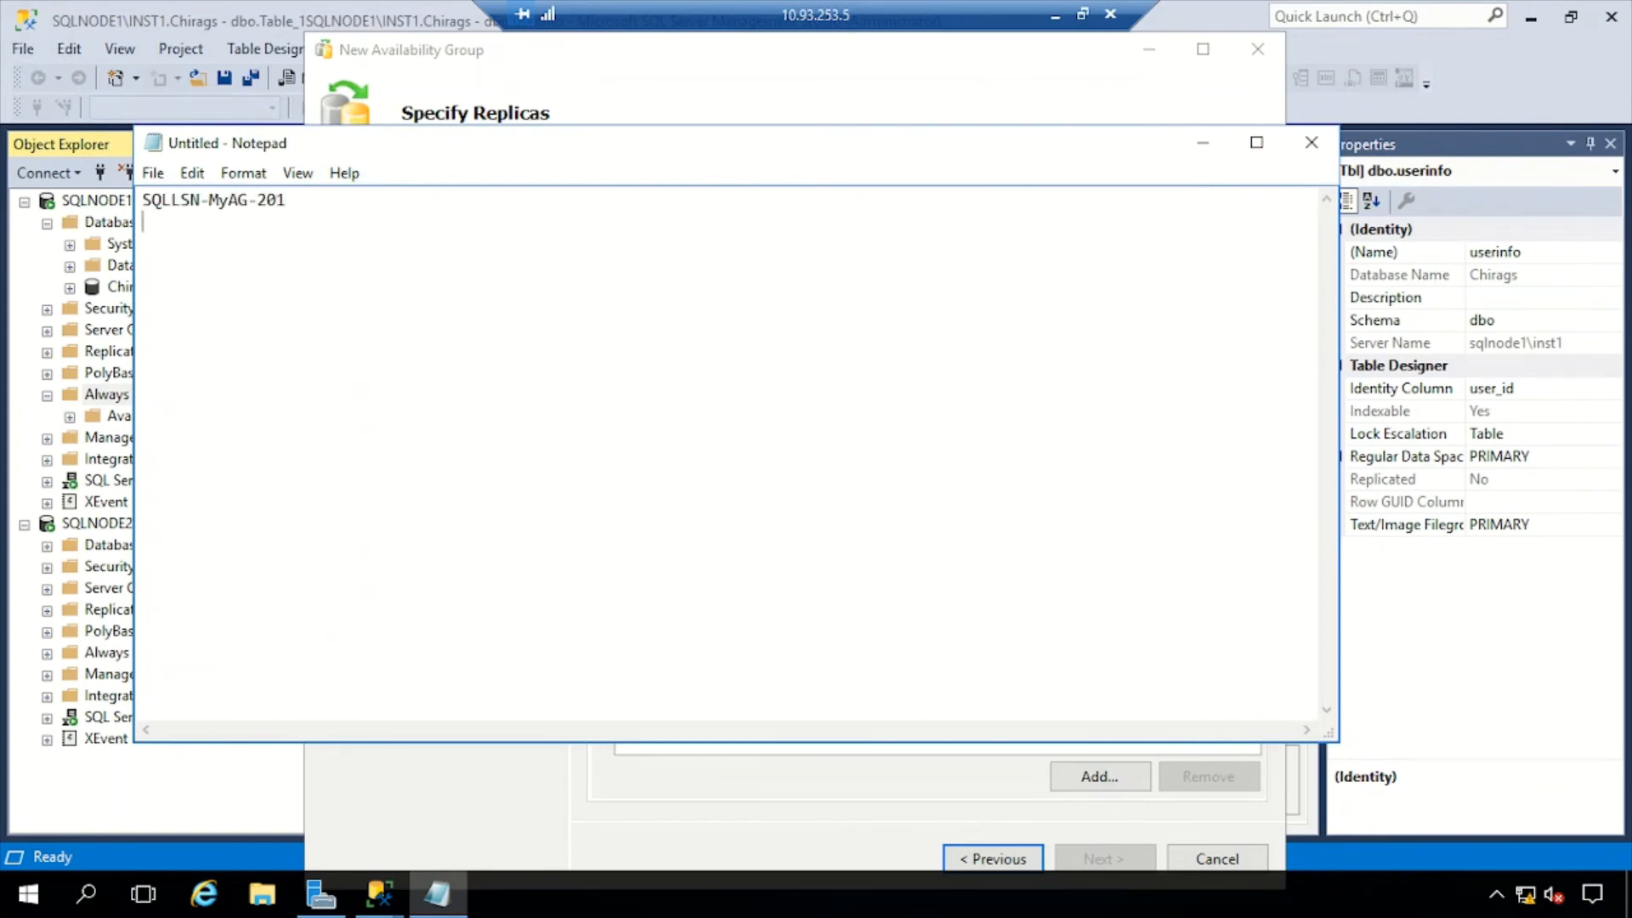
pyautogui.write('1496')
pyautogui.click(1202, 143)
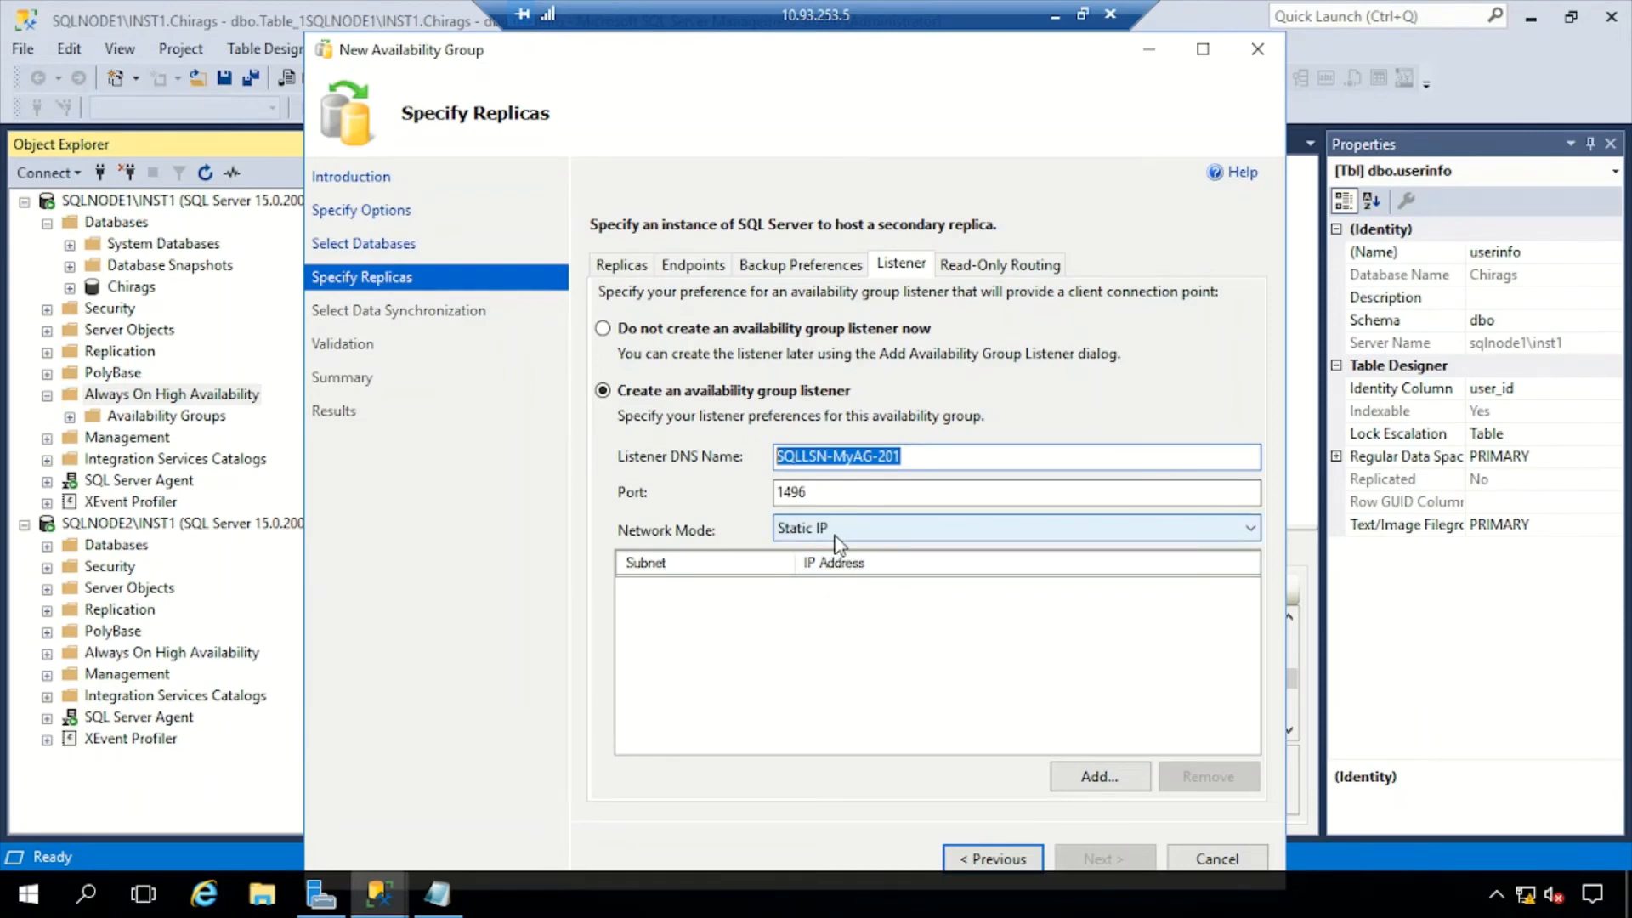
# Add static IPv4 address 10.93.253.9 to the listener.
pyautogui.click(687, 563)
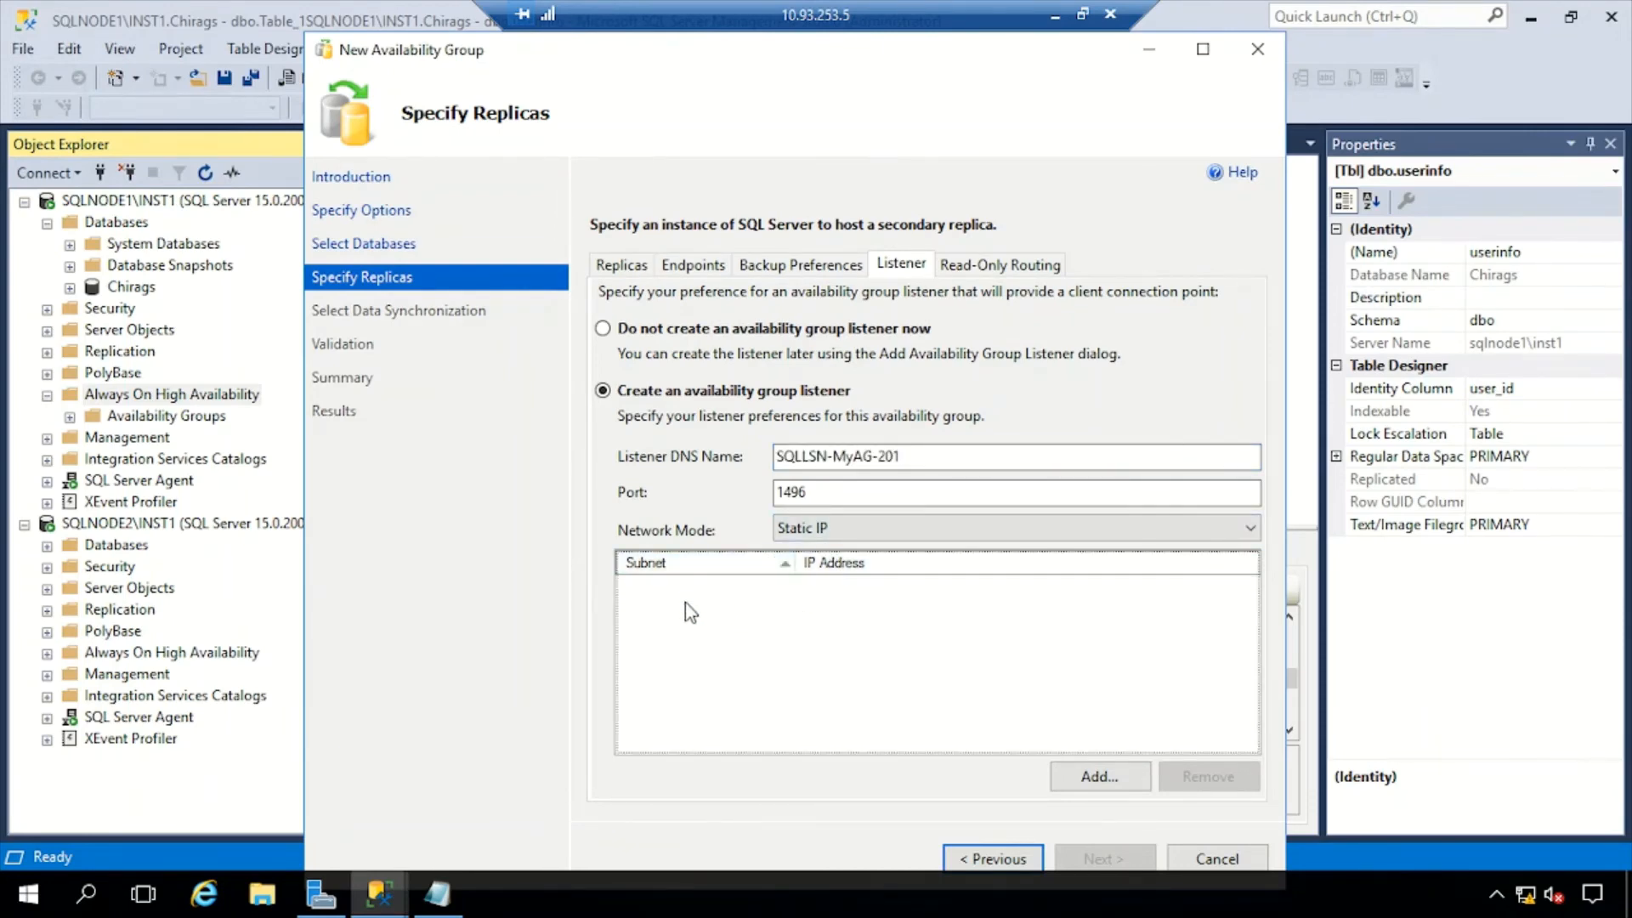
pyautogui.click(1096, 778)
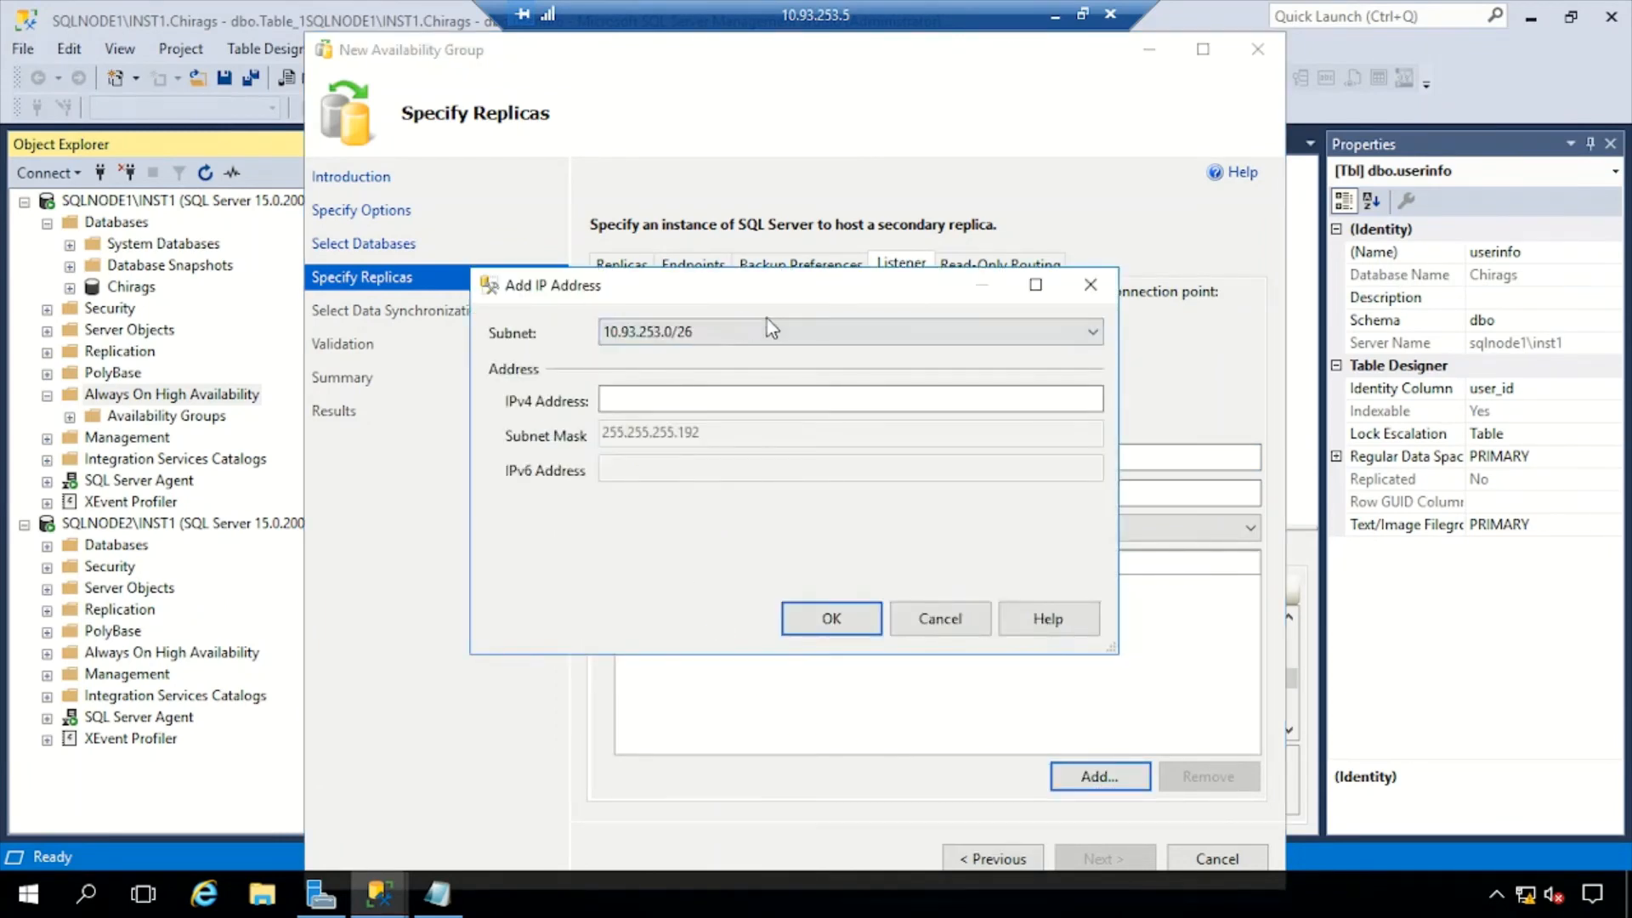
pyautogui.click(940, 618)
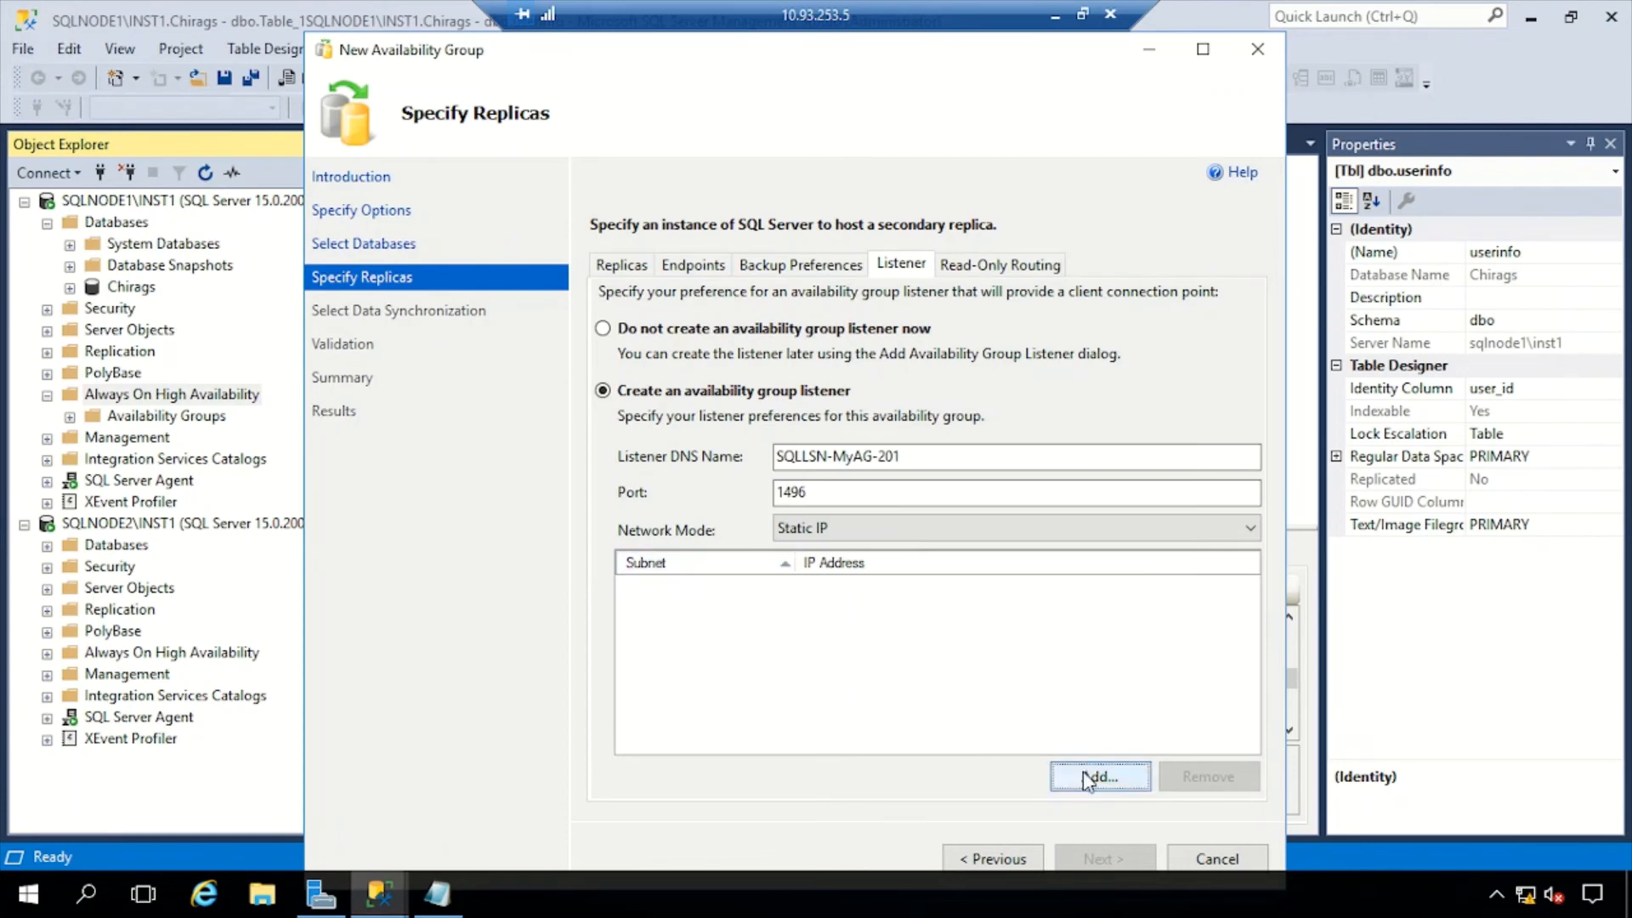
pyautogui.click(1085, 780)
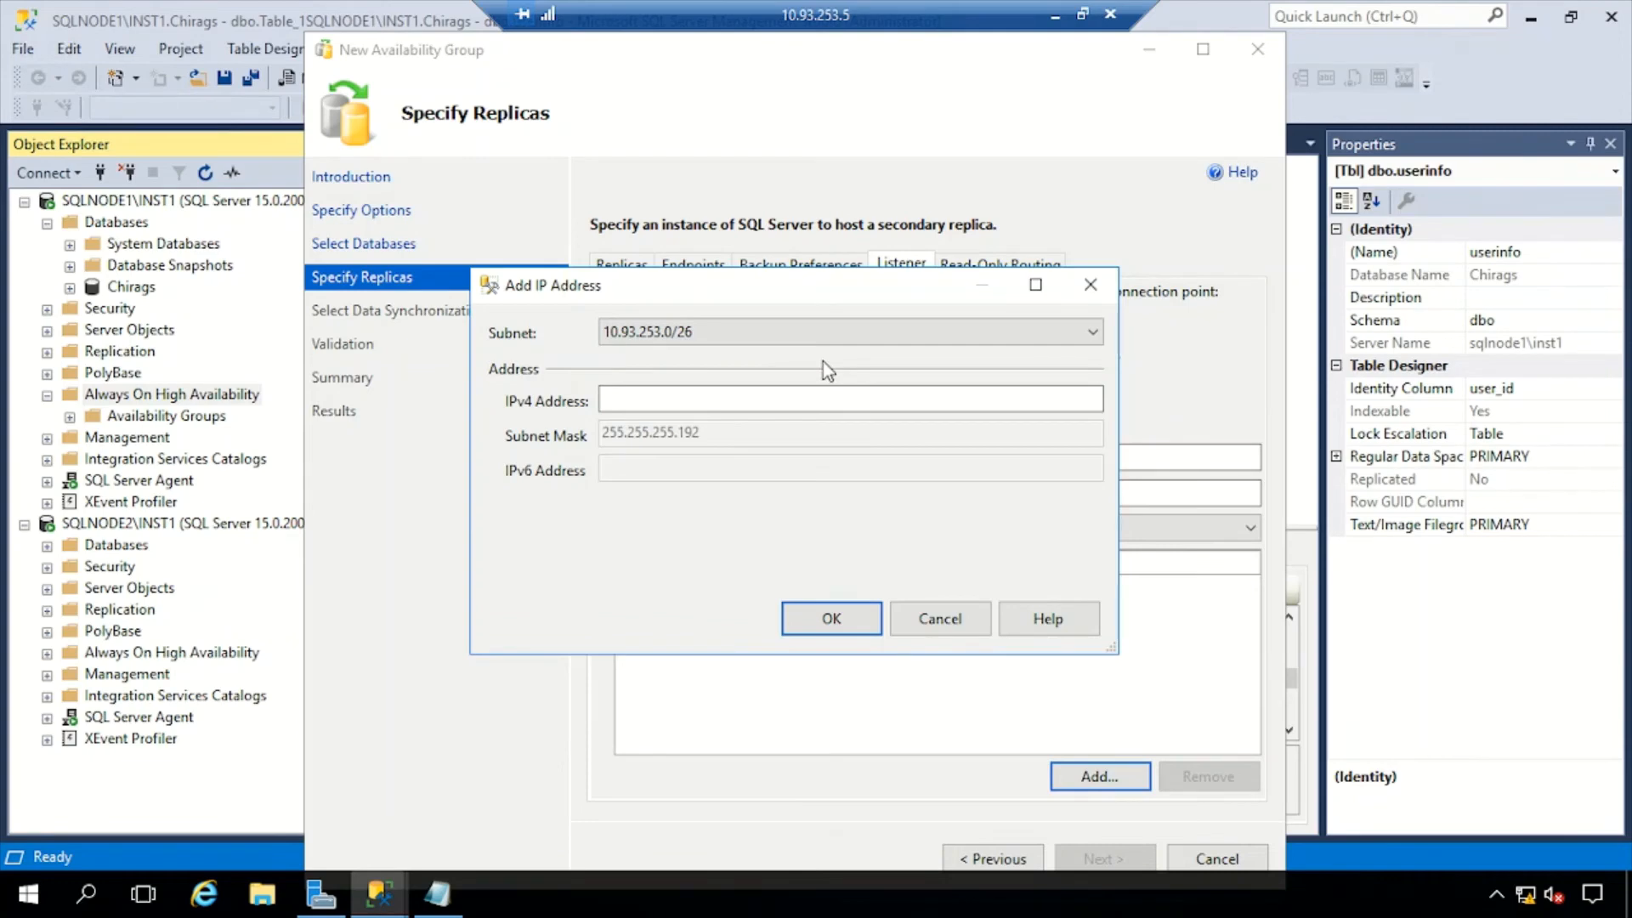
pyautogui.click(634, 398)
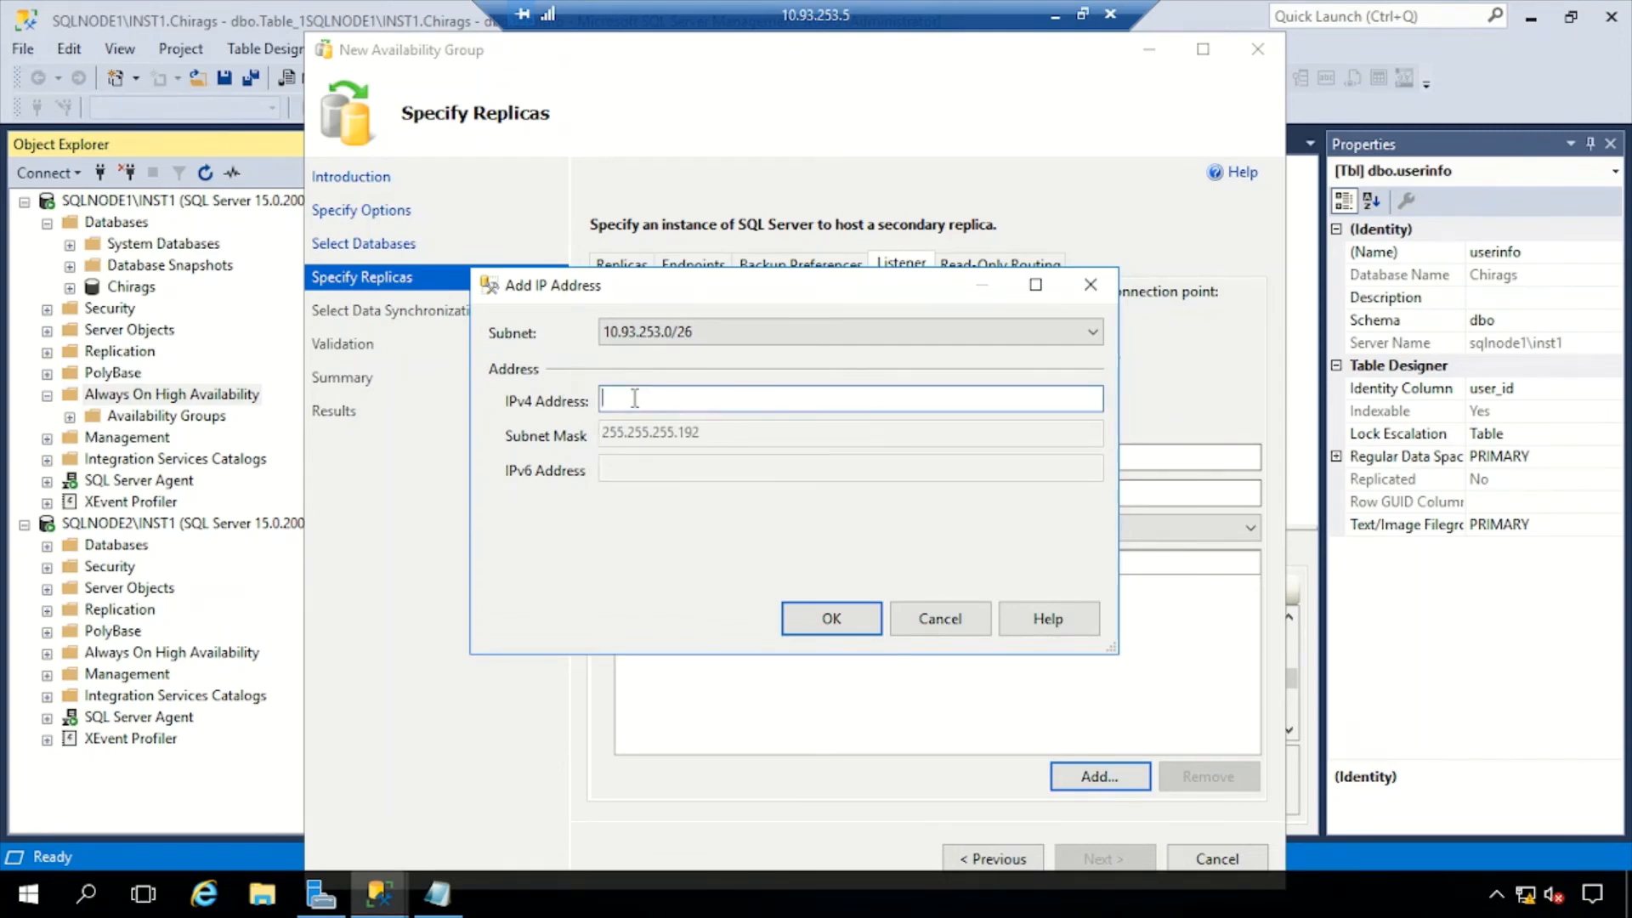
pyautogui.write('10.93.253.')
pyautogui.write('9')
pyautogui.click(833, 621)
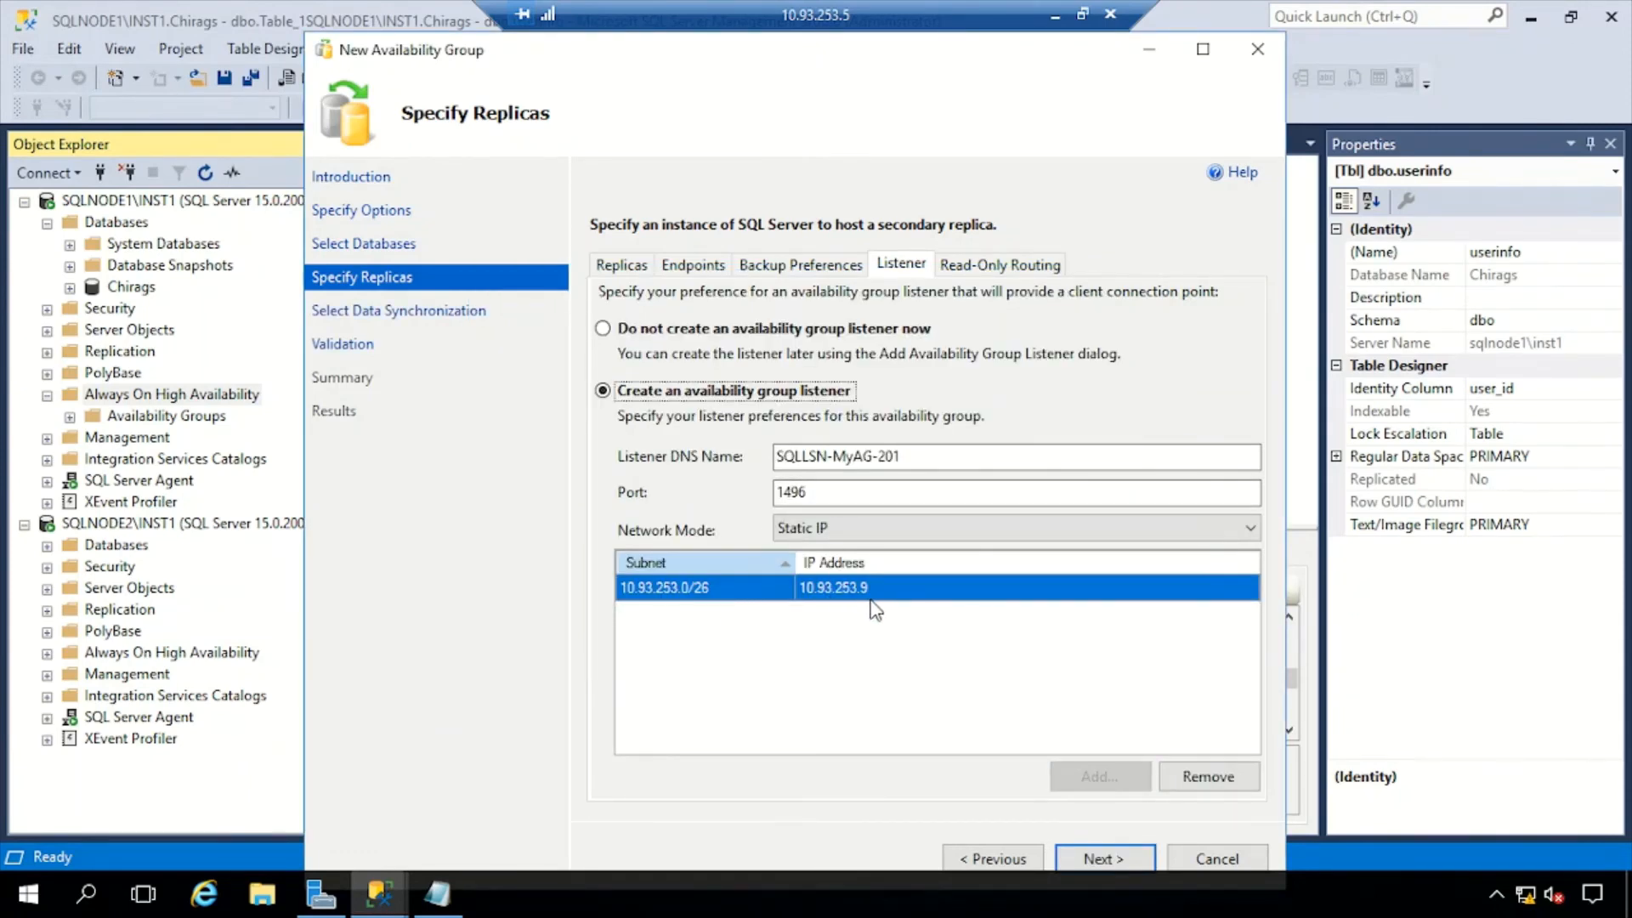
# Record 10.93.253.9 on a new line in the Notepad note and continue the wizard.
pyautogui.moveTo(810, 52); pyautogui.dragTo(810, 43)
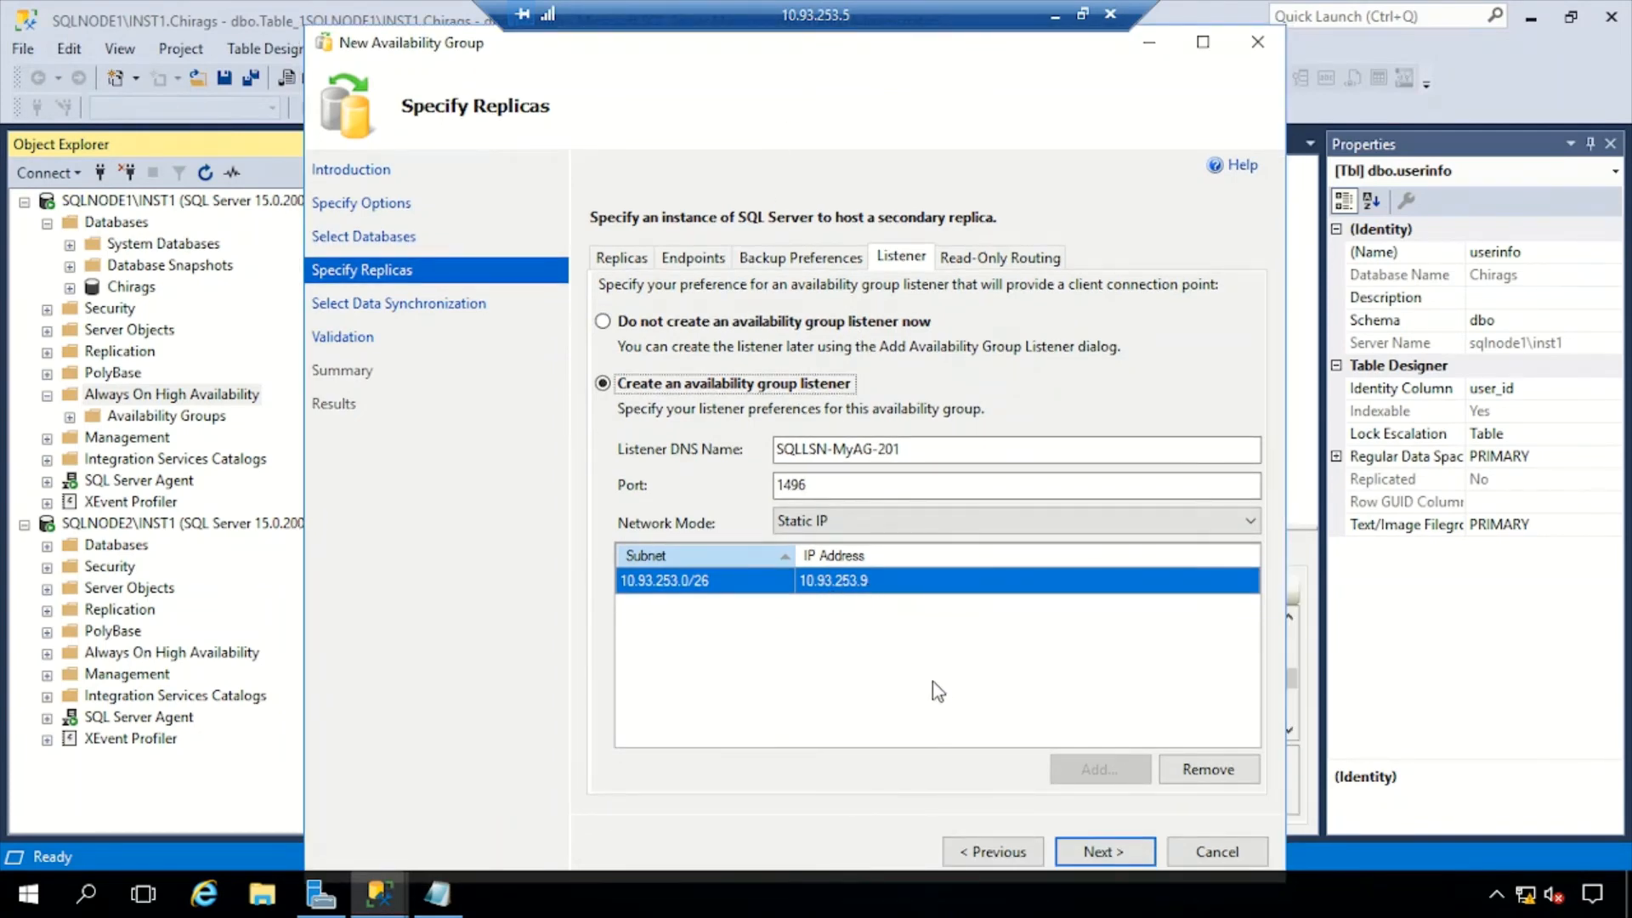
pyautogui.click(437, 892)
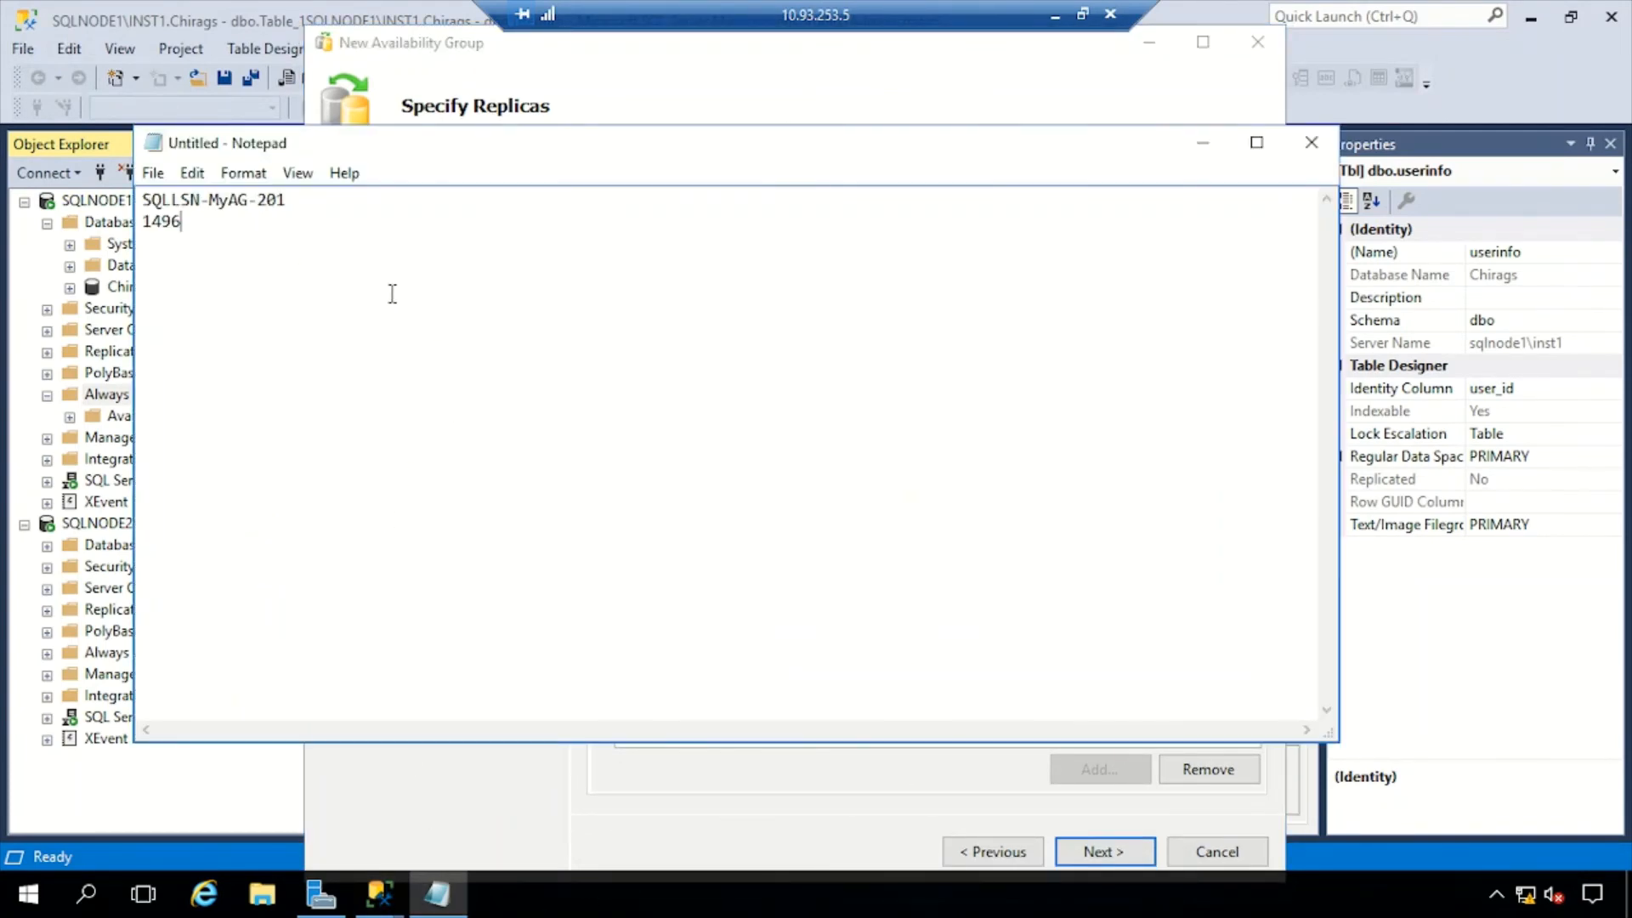
pyautogui.press('Return')
pyautogui.write('10.93.253.9')
pyautogui.click(1202, 143)
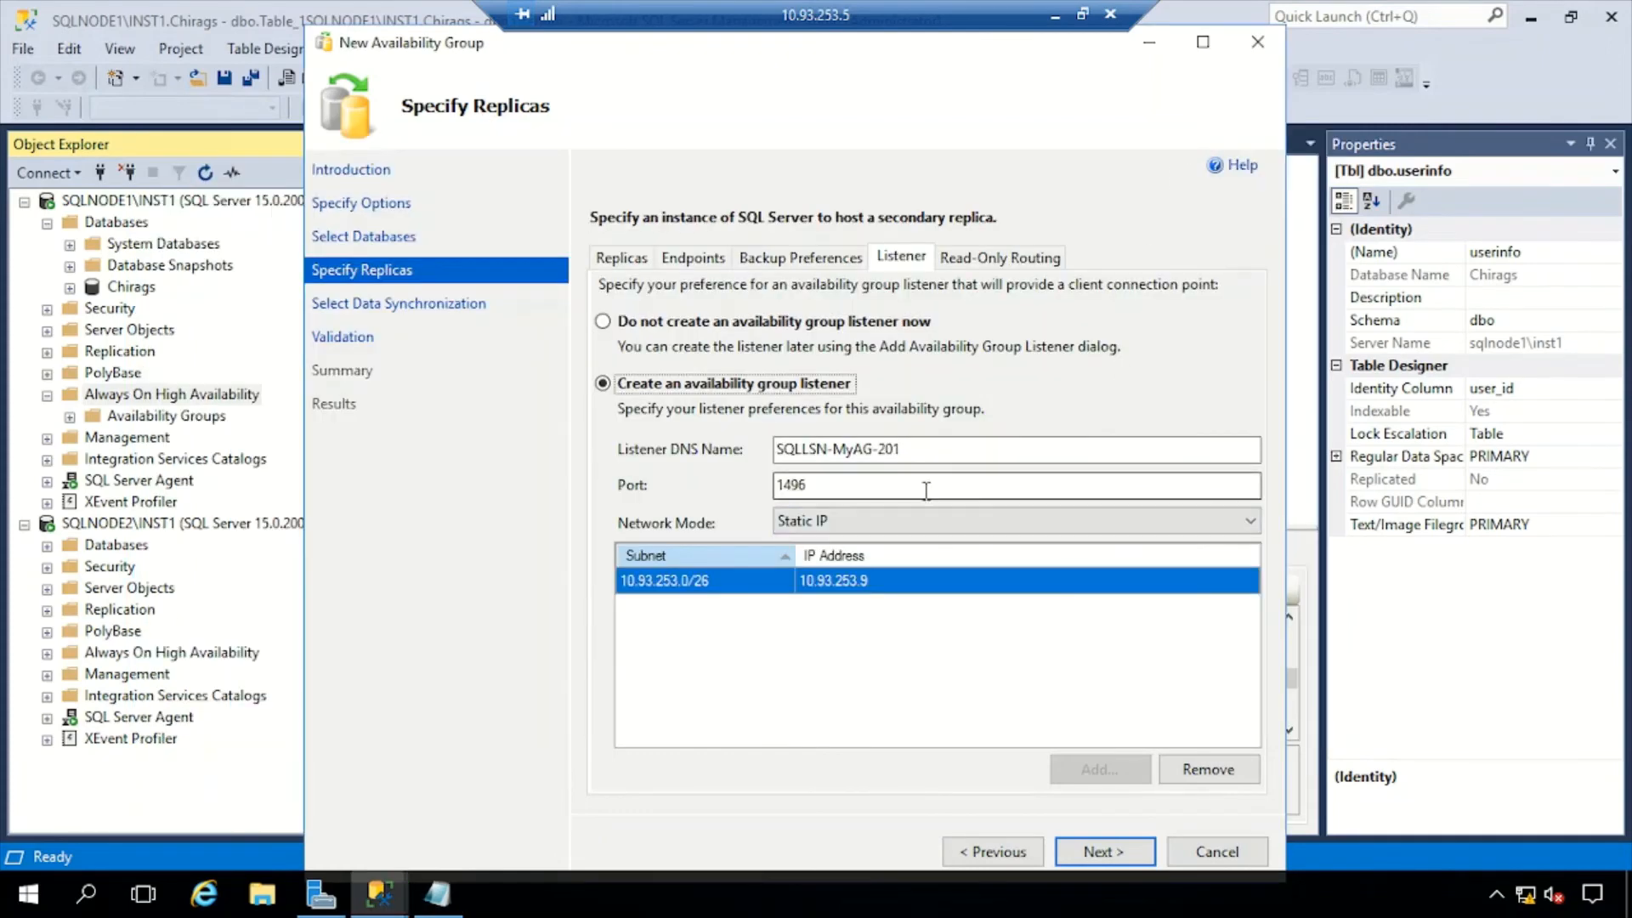
pyautogui.click(1099, 857)
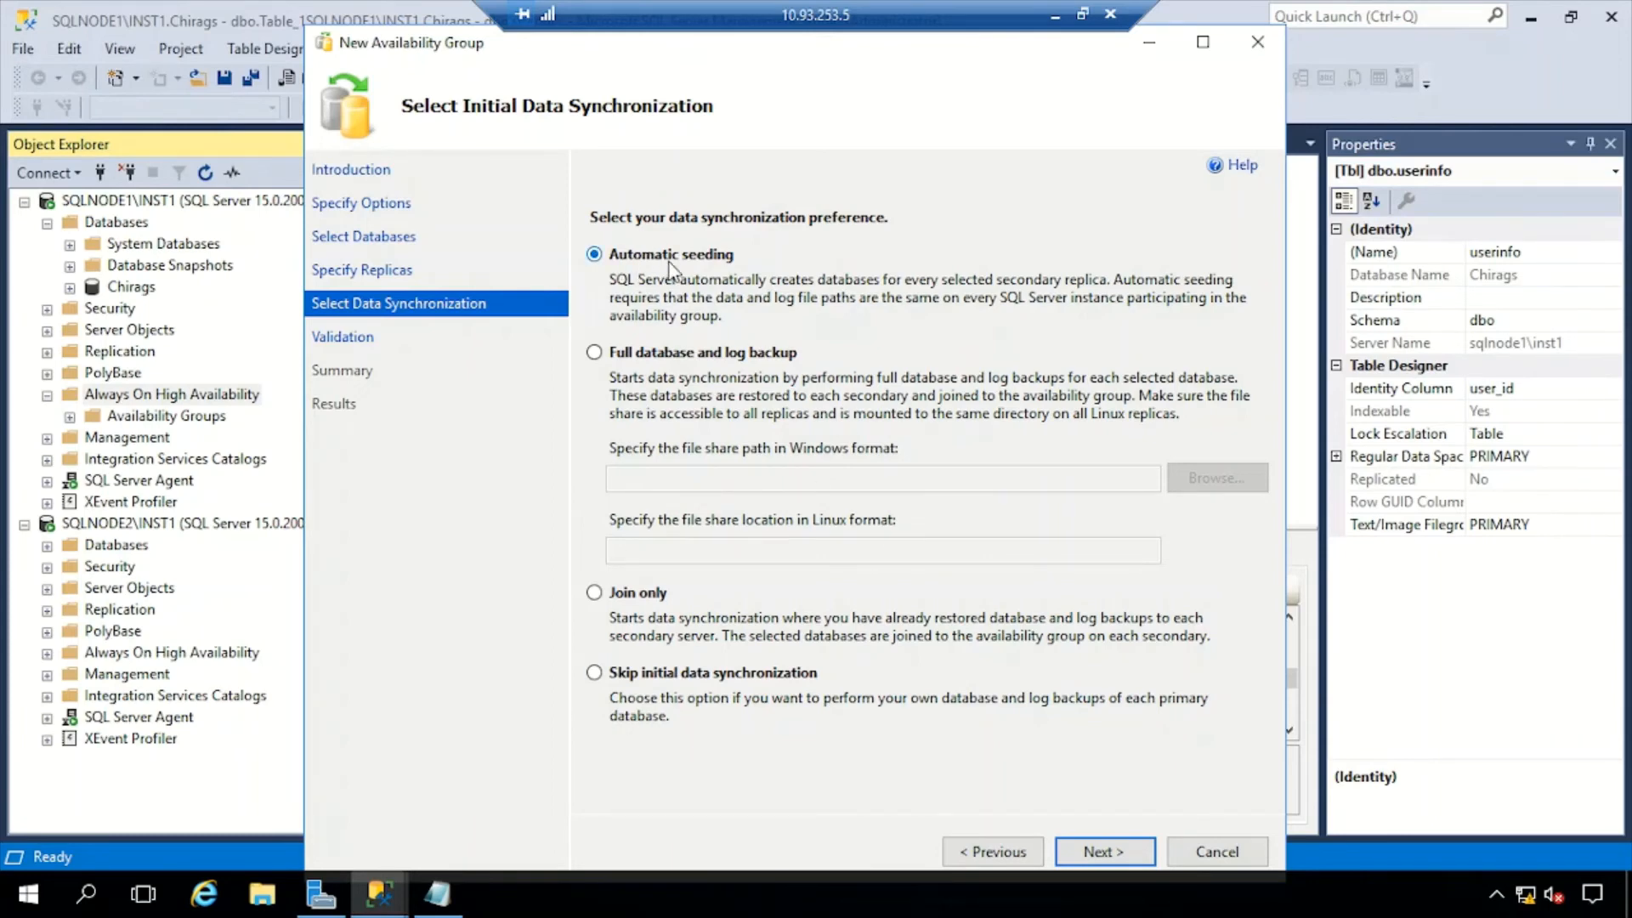
# Move through validation to the Summary, review the settings, and finish the wizard.
pyautogui.click(1105, 849)
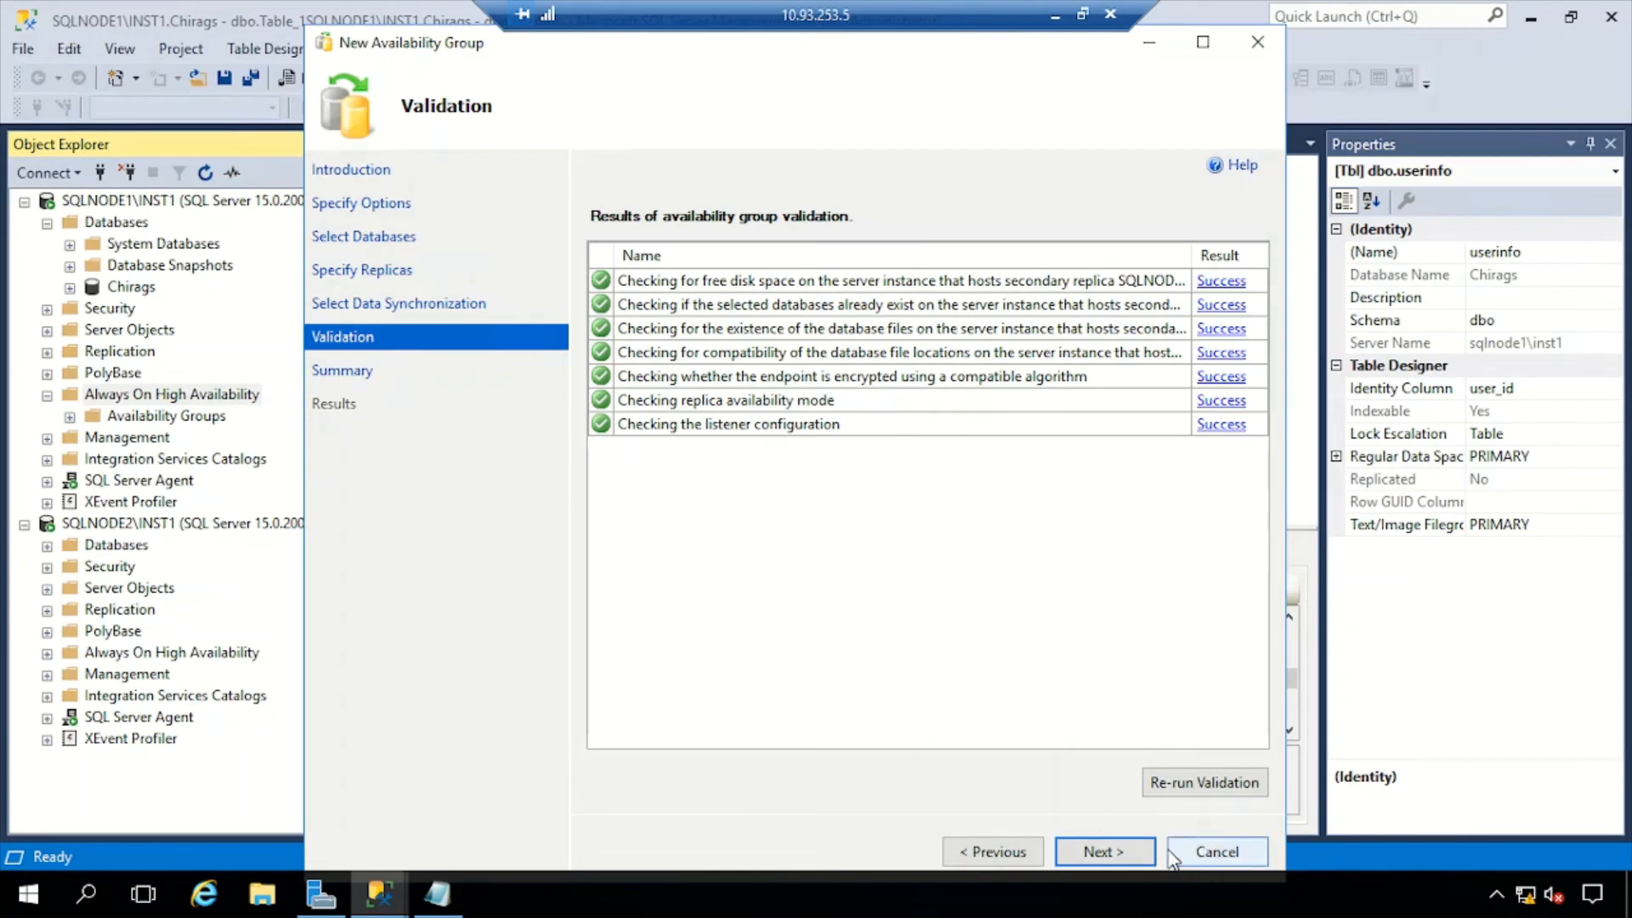
pyautogui.click(1115, 850)
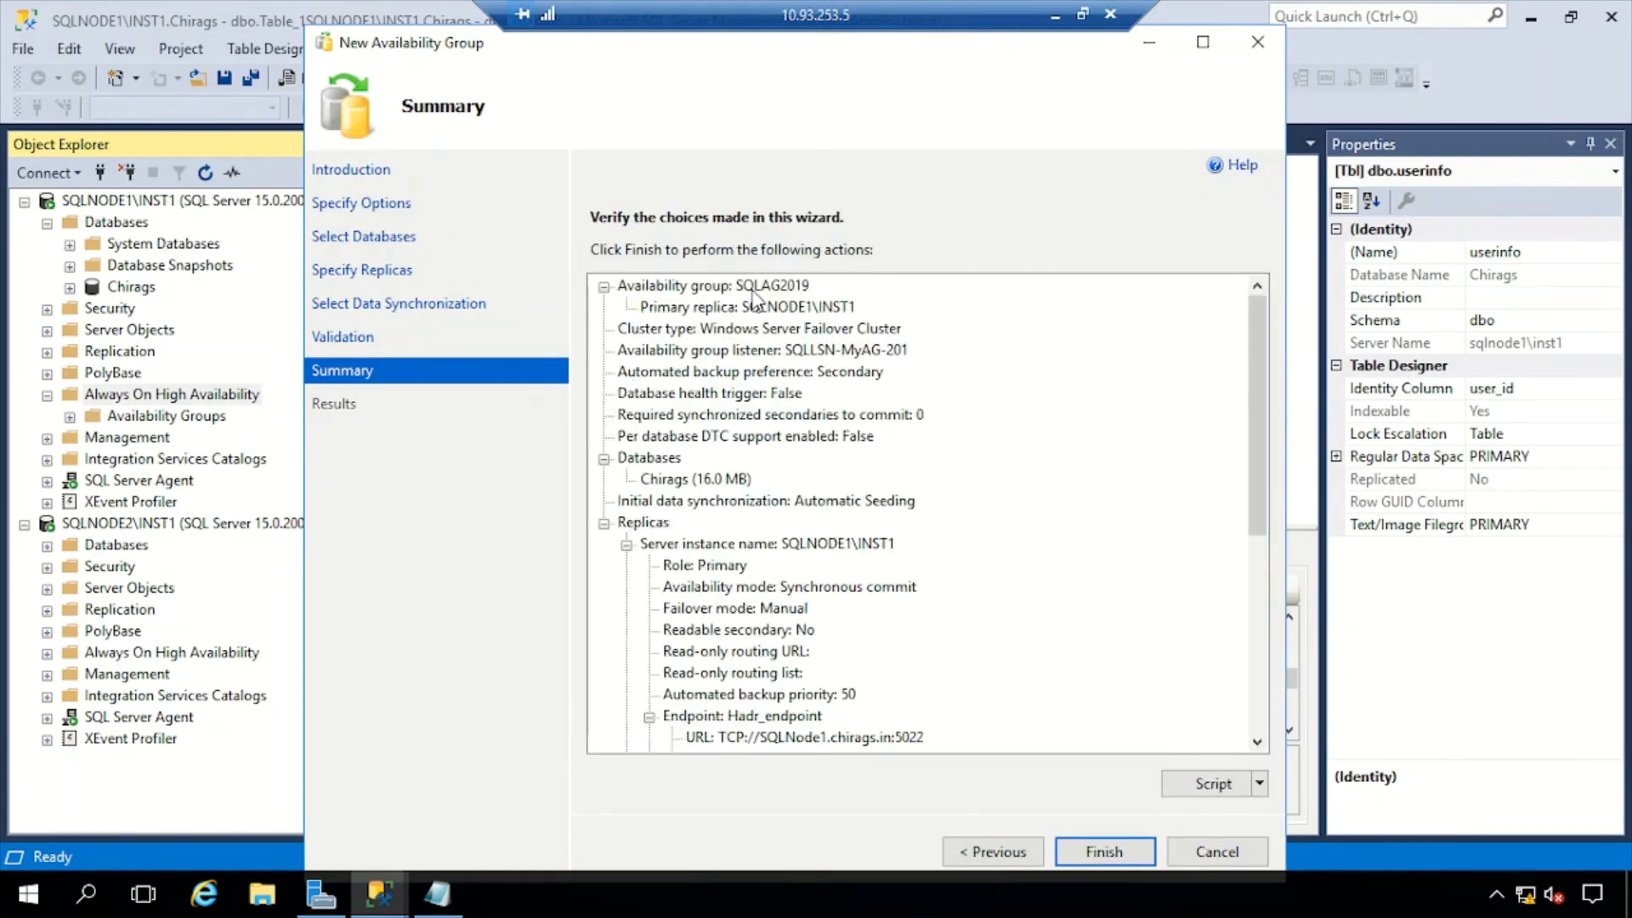
pyautogui.scroll(-6, 796, 463)
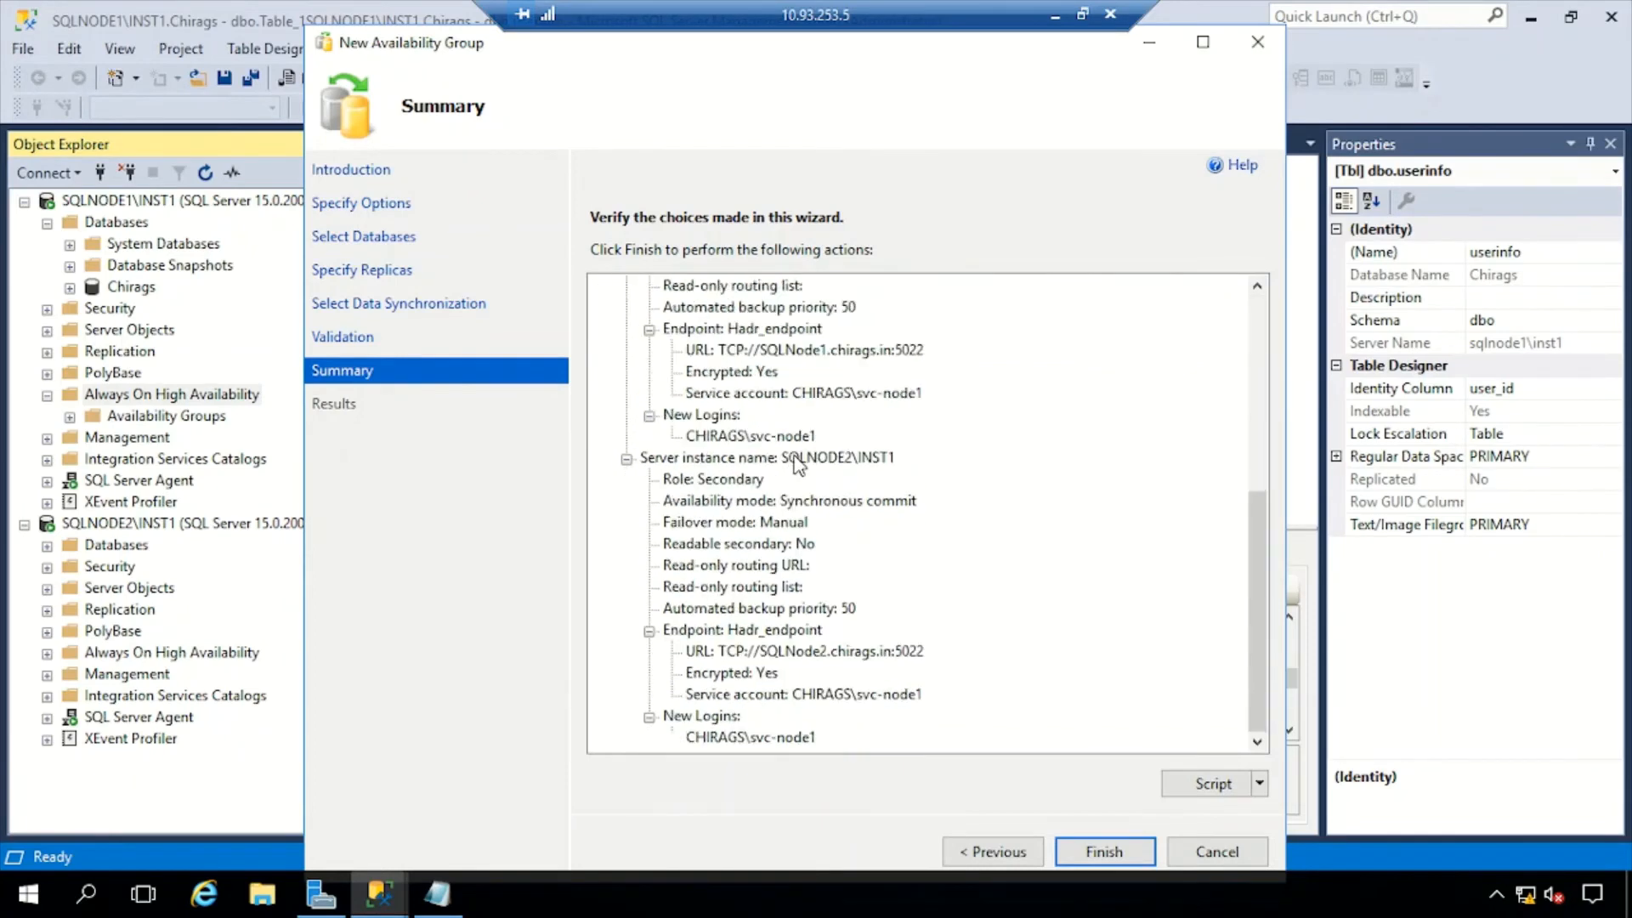
pyautogui.scroll(6, 797, 463)
pyautogui.scroll(-3, 796, 463)
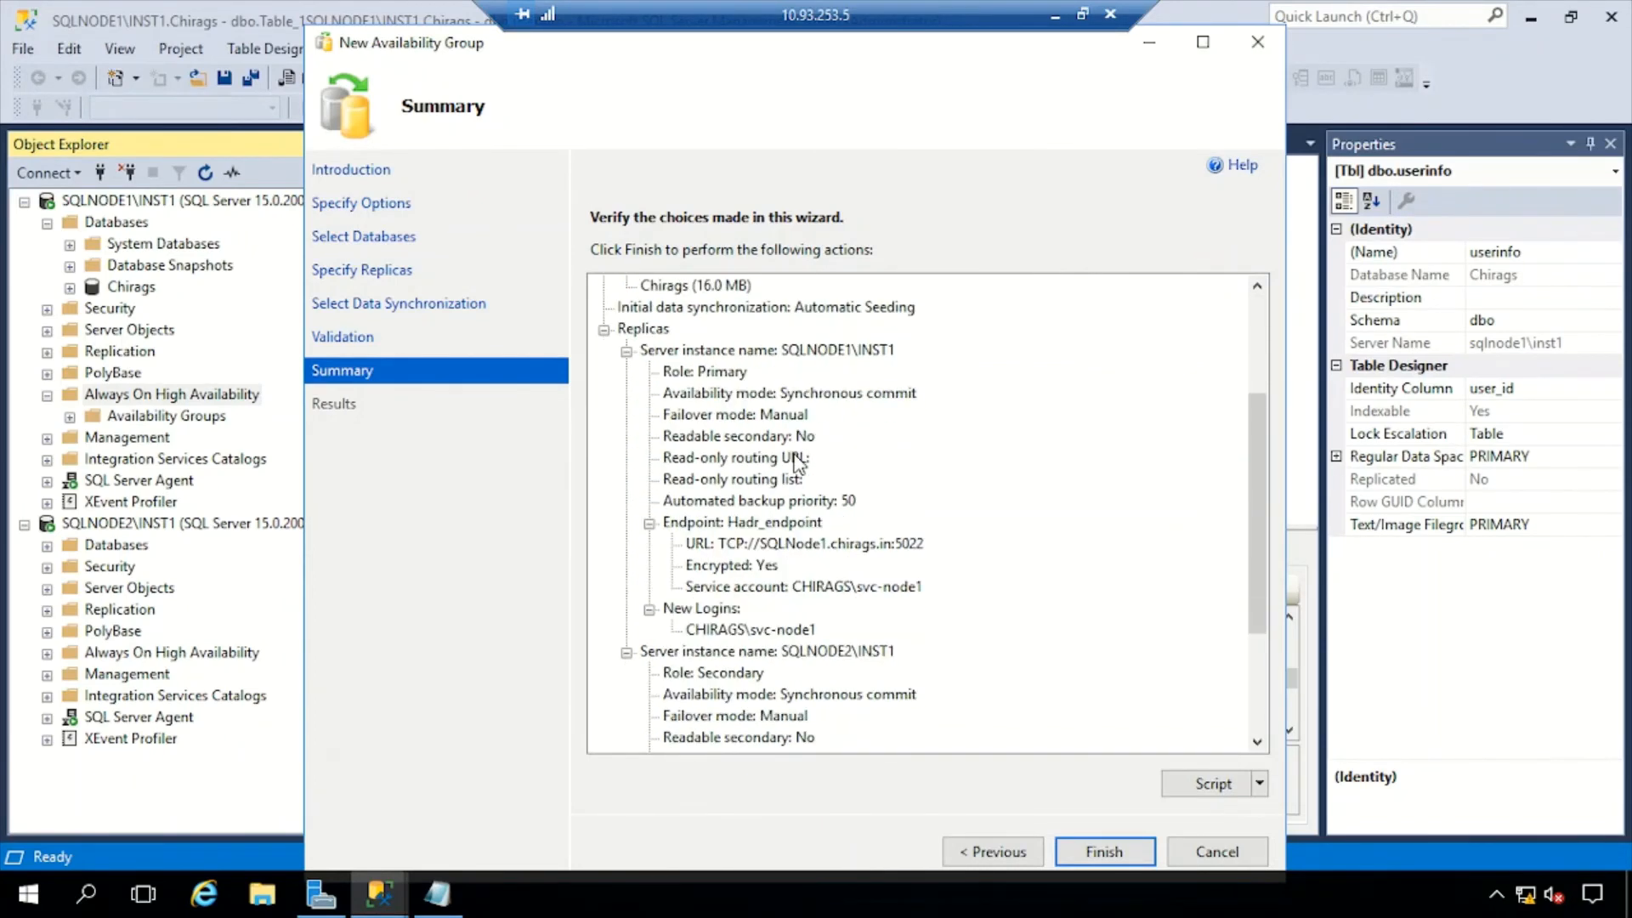
pyautogui.scroll(-2, 796, 464)
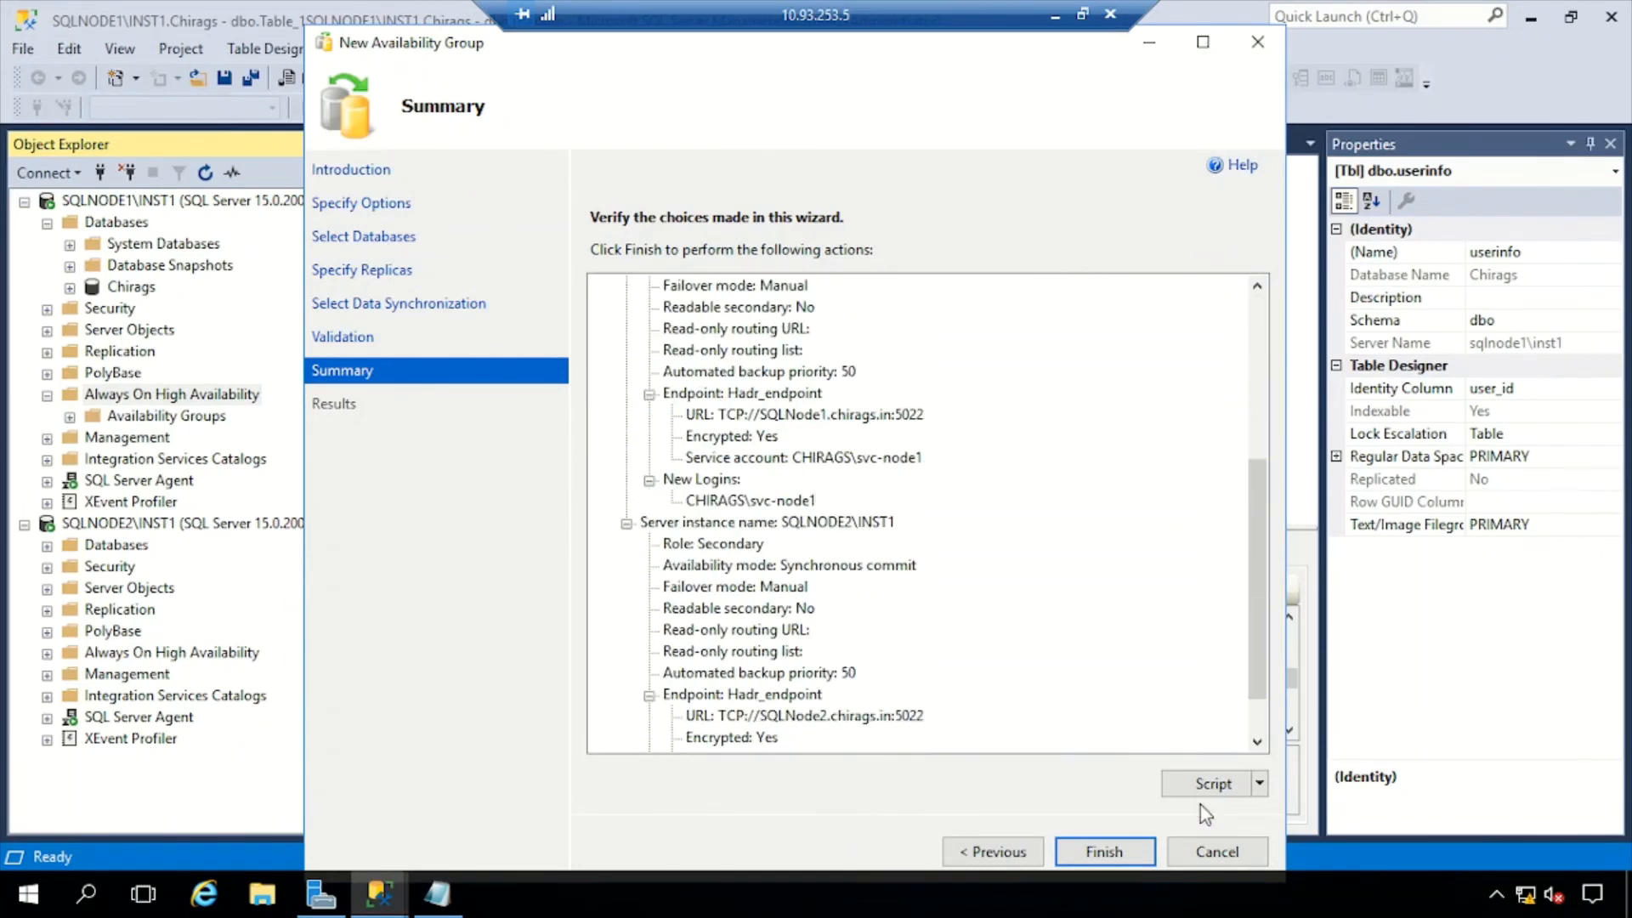
pyautogui.click(1105, 852)
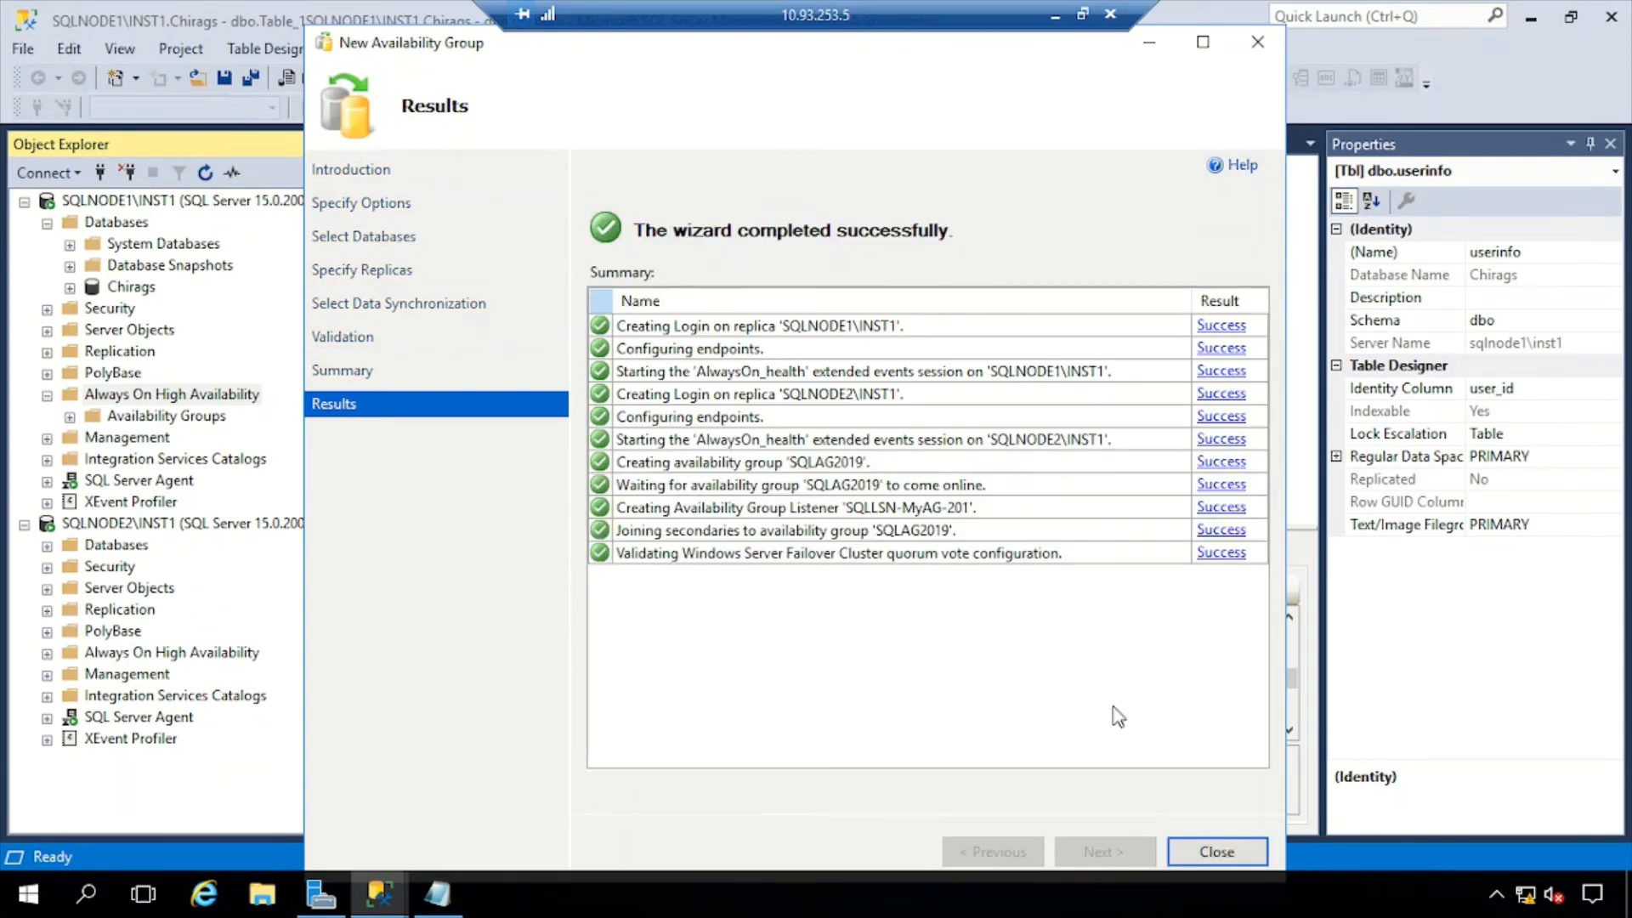
# Close the wizard once every creation step reports Success.
pyautogui.click(1217, 852)
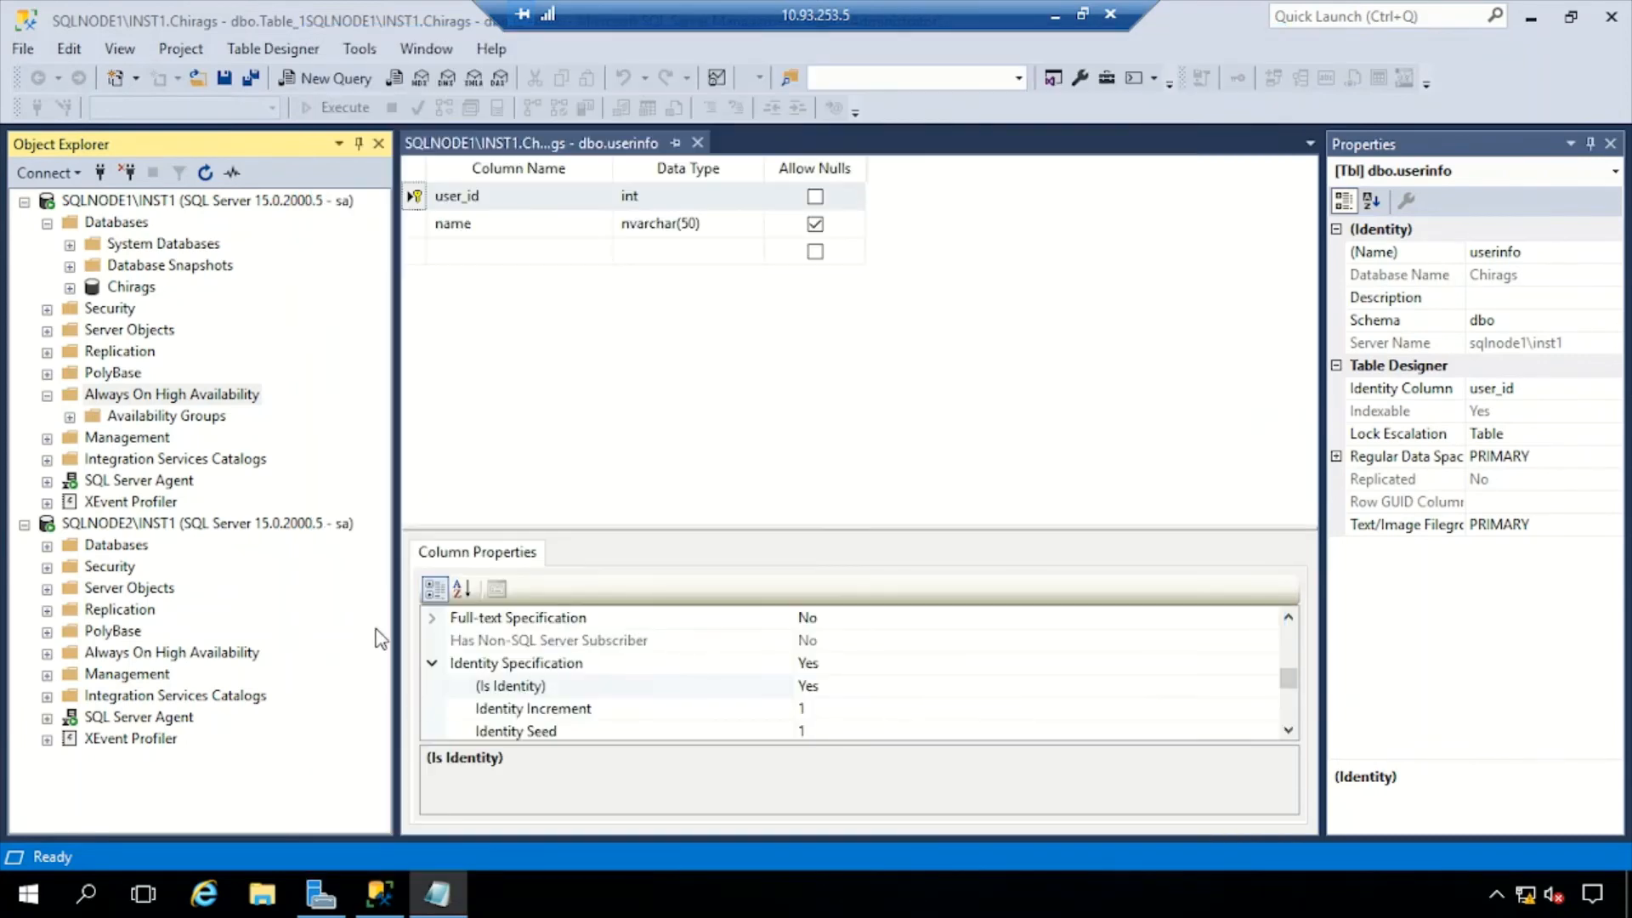
# Refresh Always On High Availability on SQLNODE1, expand Availability Groups to show SQLAG2019, and dismiss the error.
pyautogui.rightClick(166, 396)
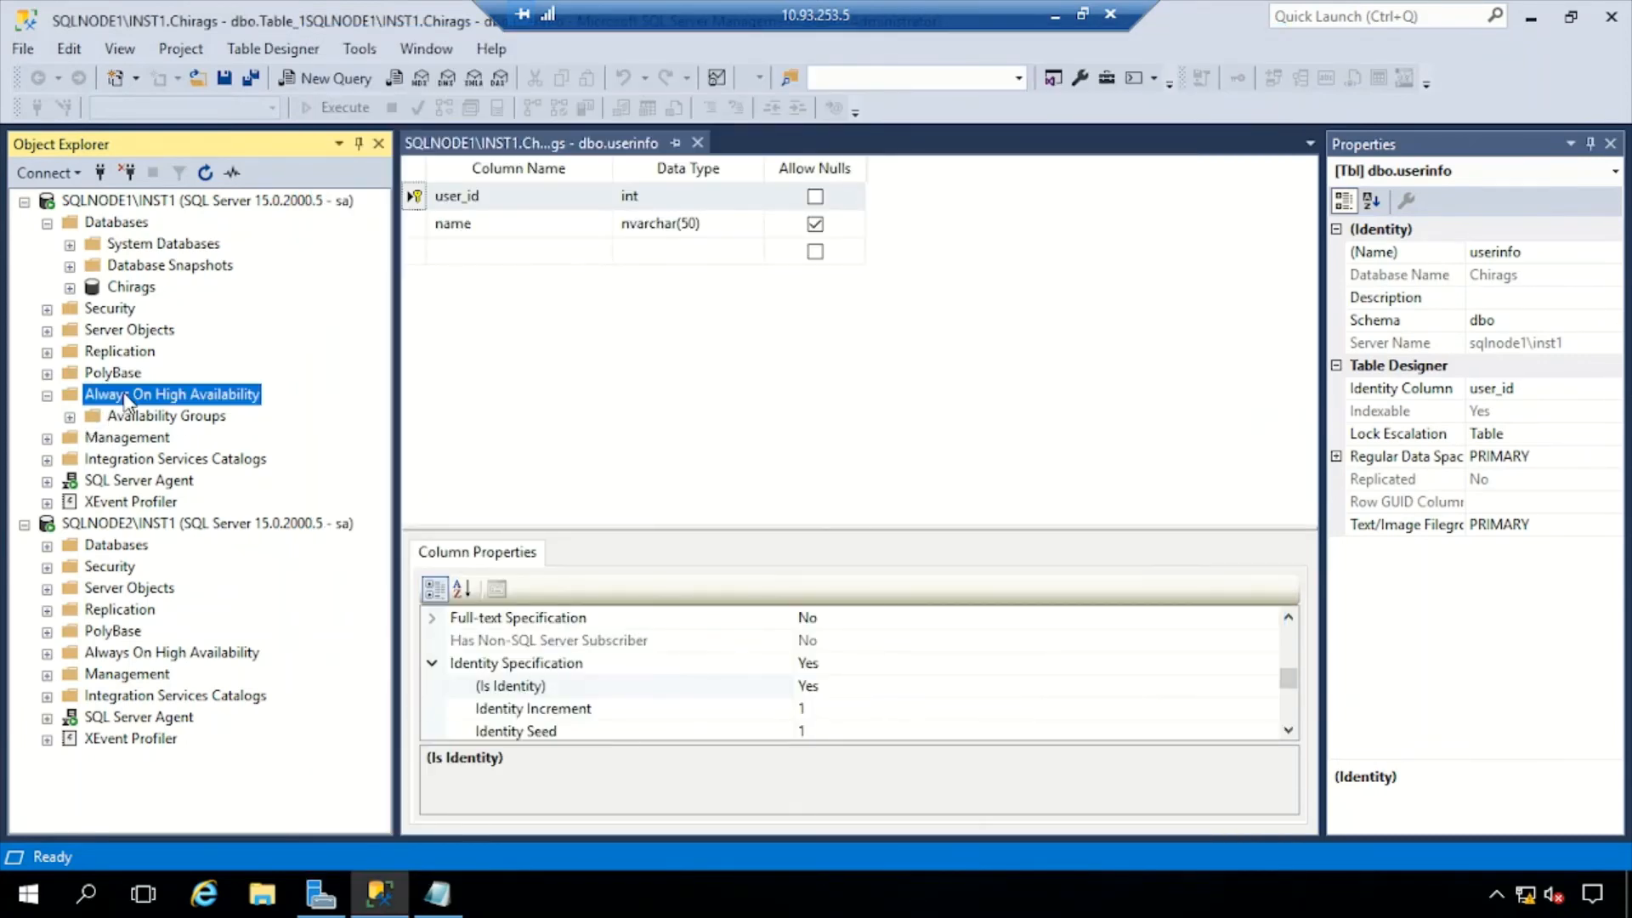
pyautogui.click(223, 503)
pyautogui.click(47, 545)
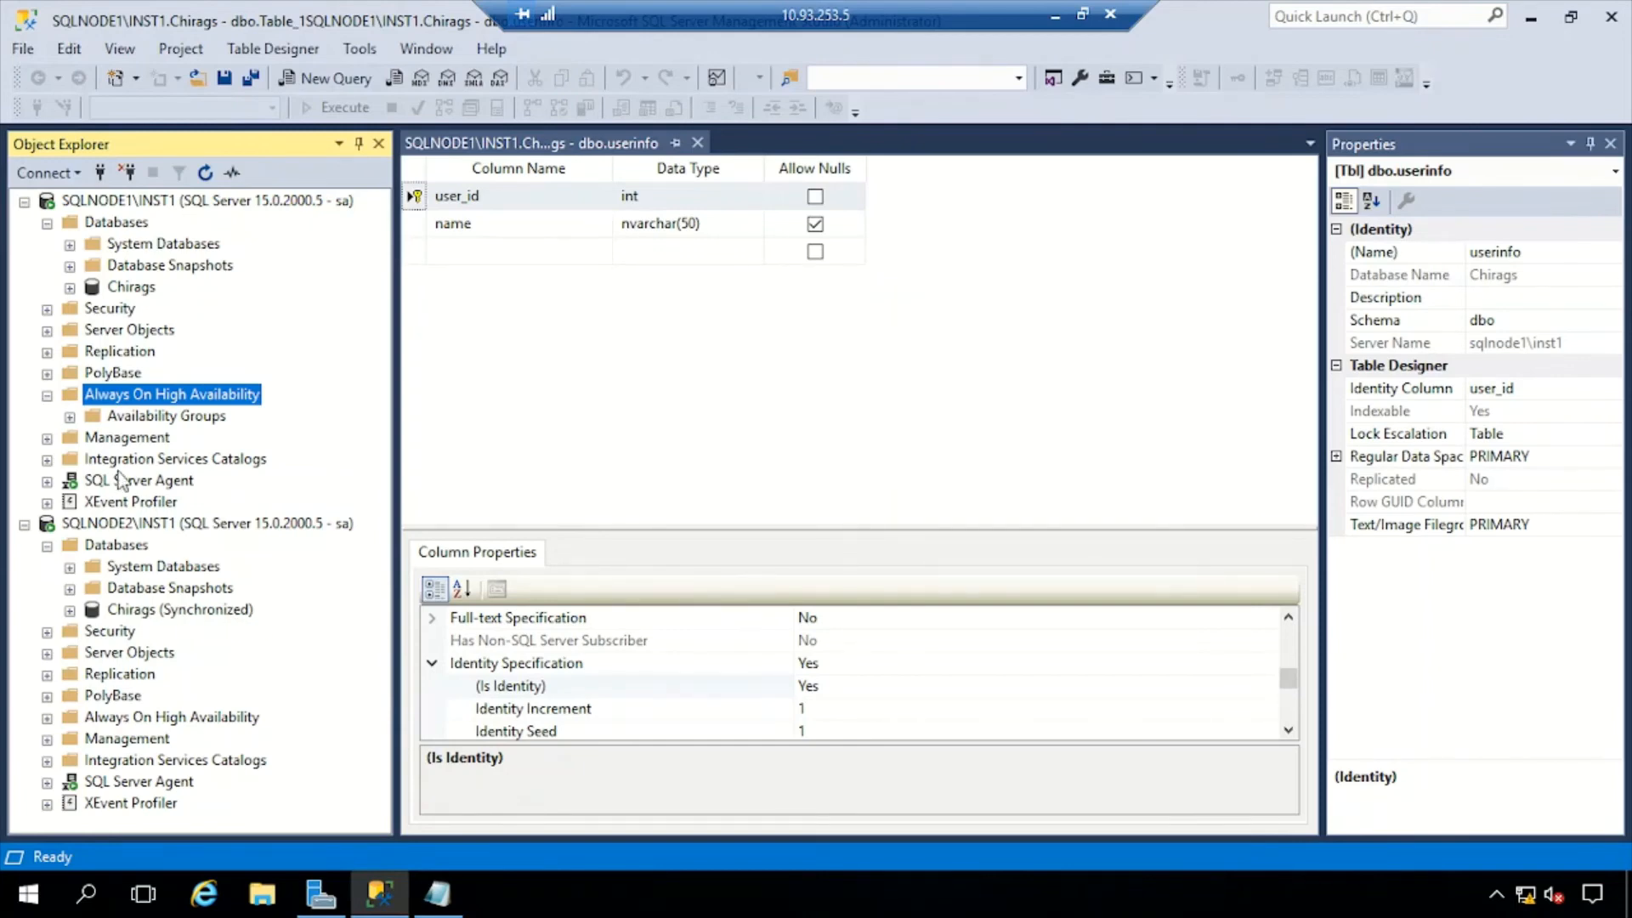
pyautogui.click(69, 416)
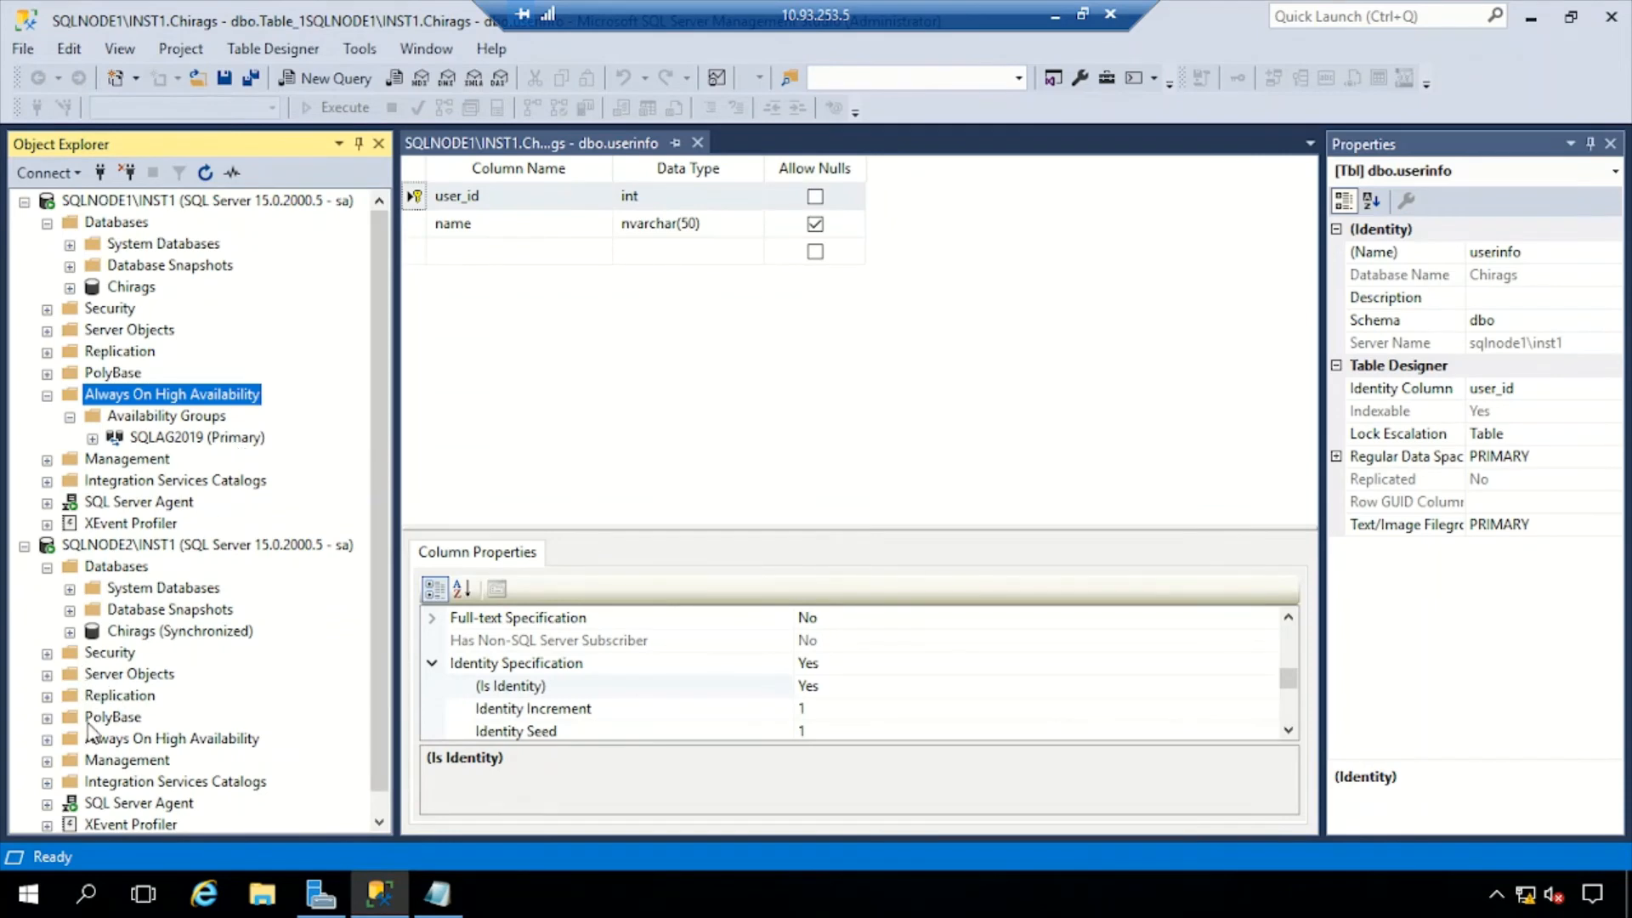
pyautogui.click(47, 738)
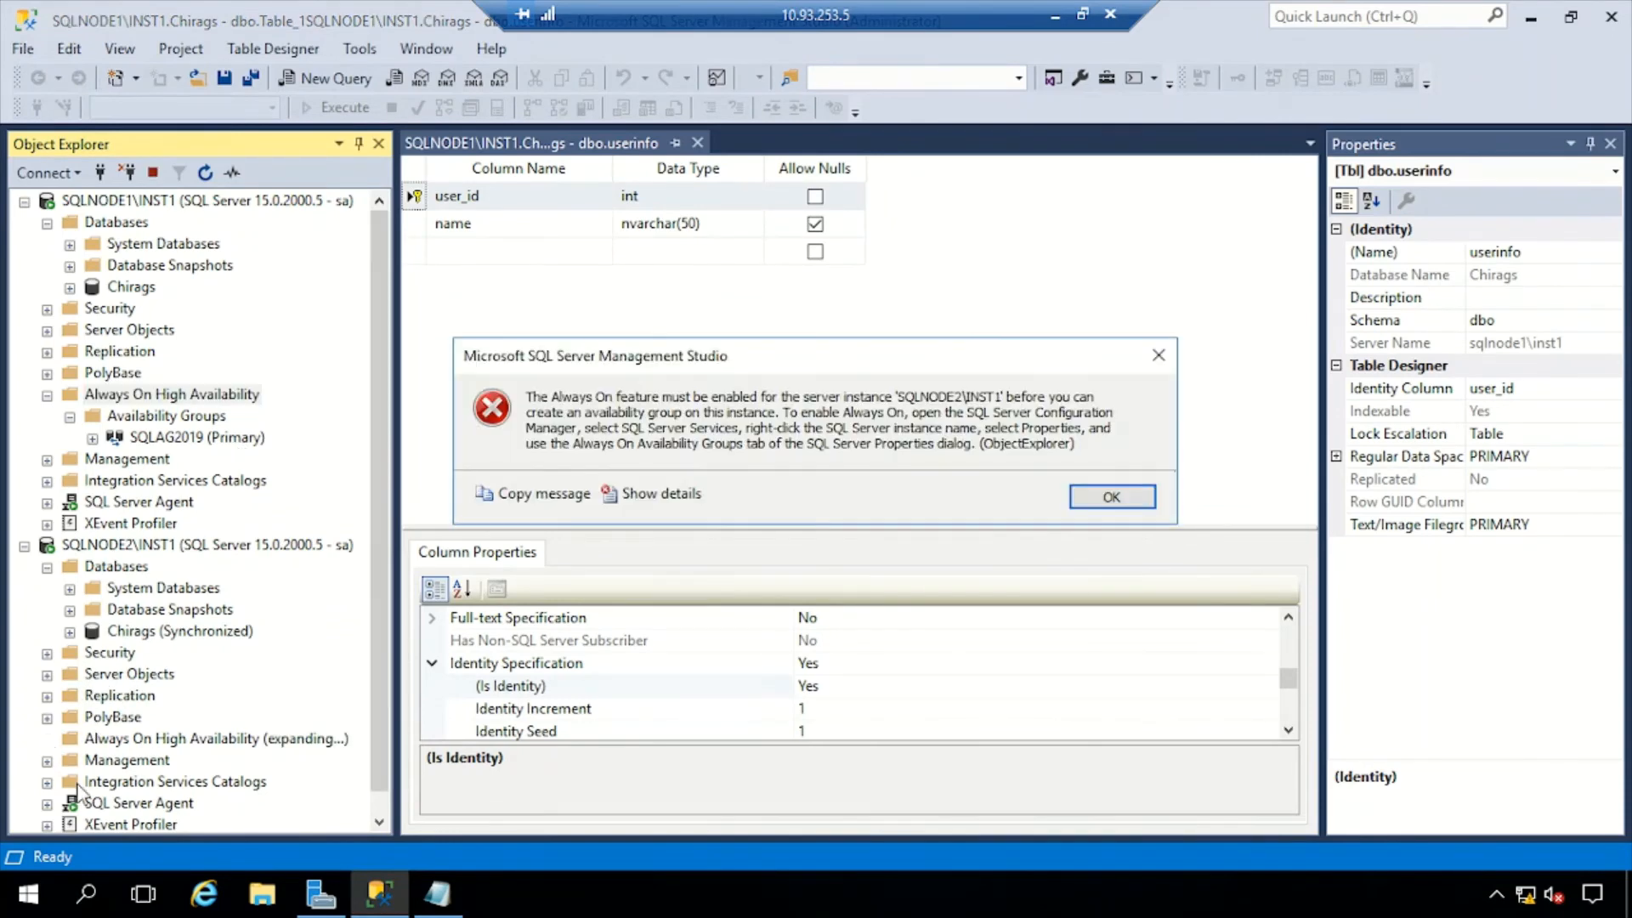
pyautogui.click(1111, 497)
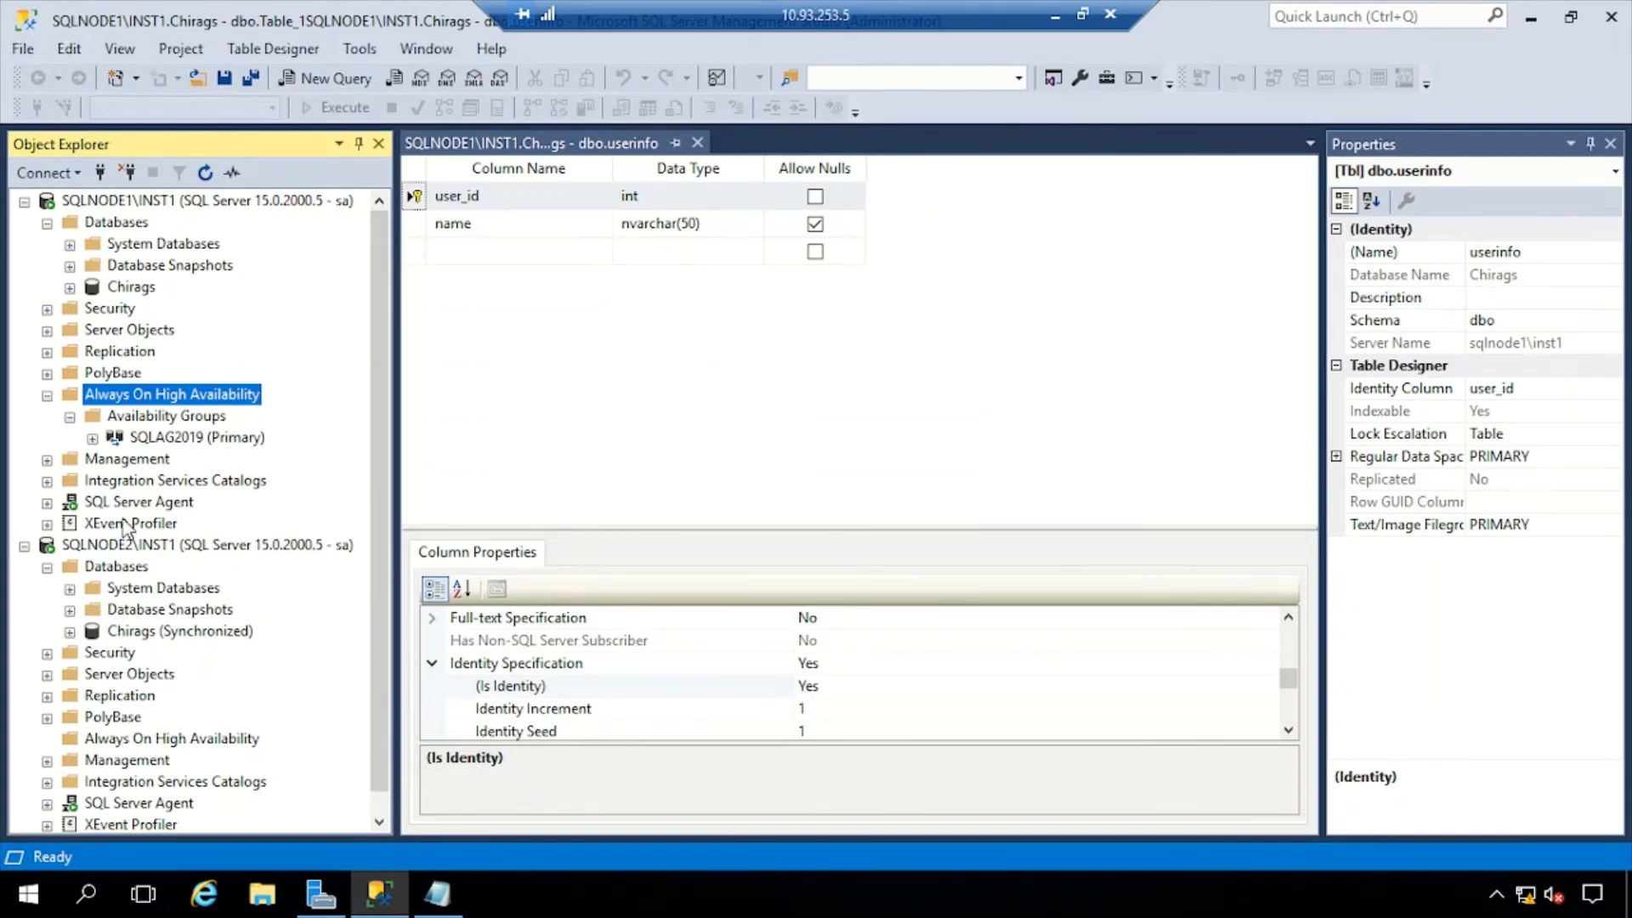
# Refresh SQLNODE2 and expand its Always On node to select SQLAG2019 as Secondary.
pyautogui.rightClick(113, 554)
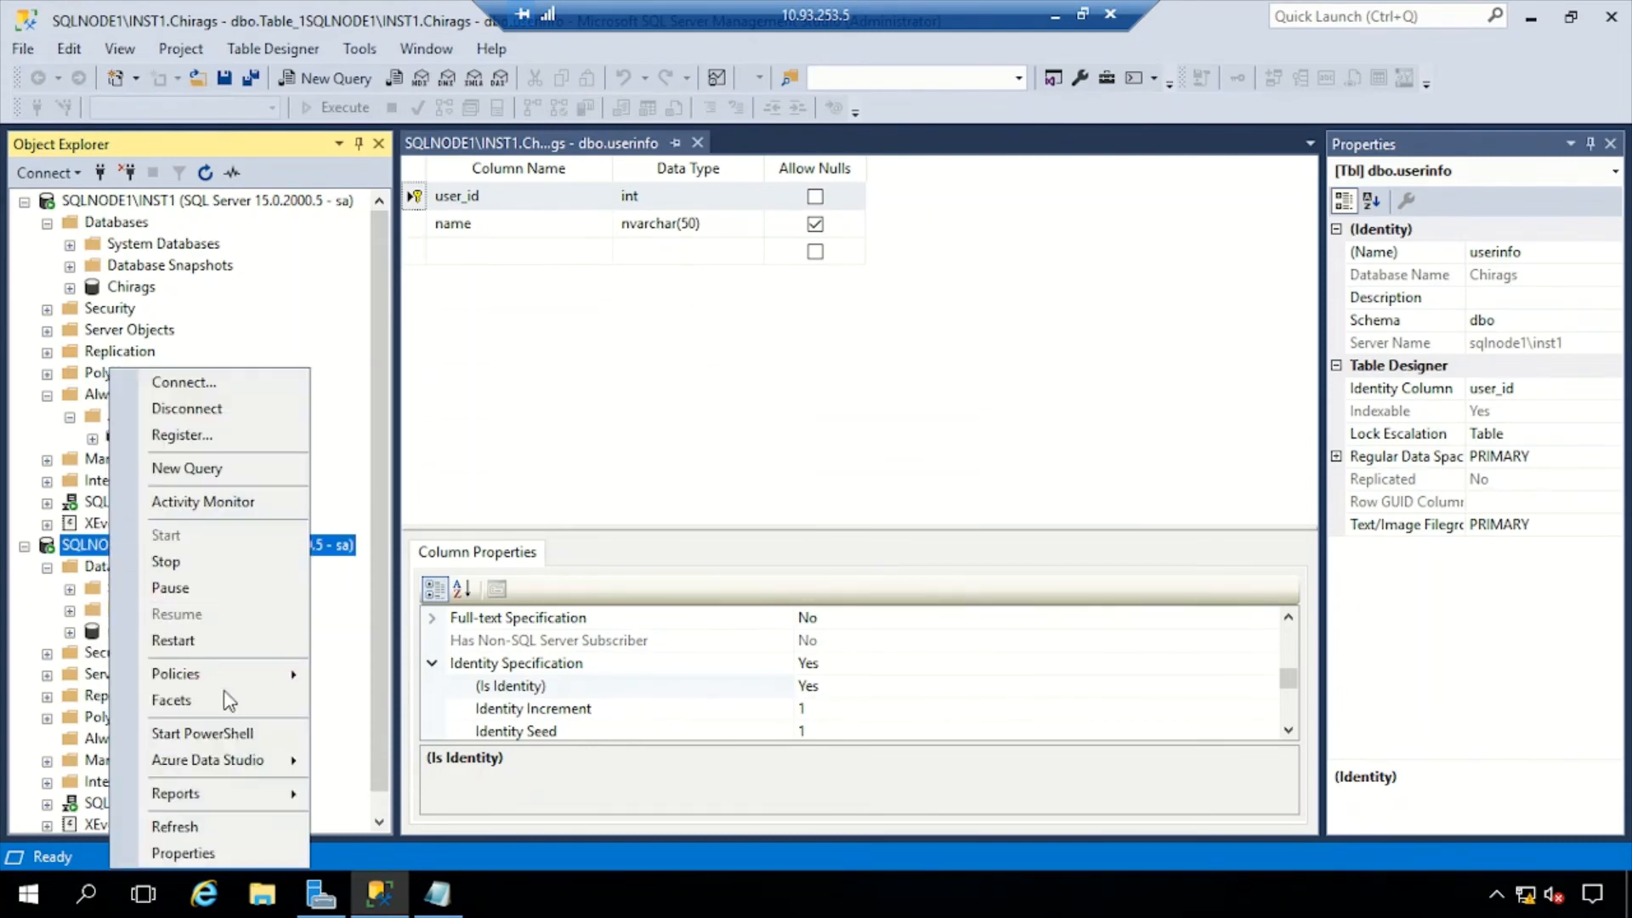
pyautogui.click(204, 827)
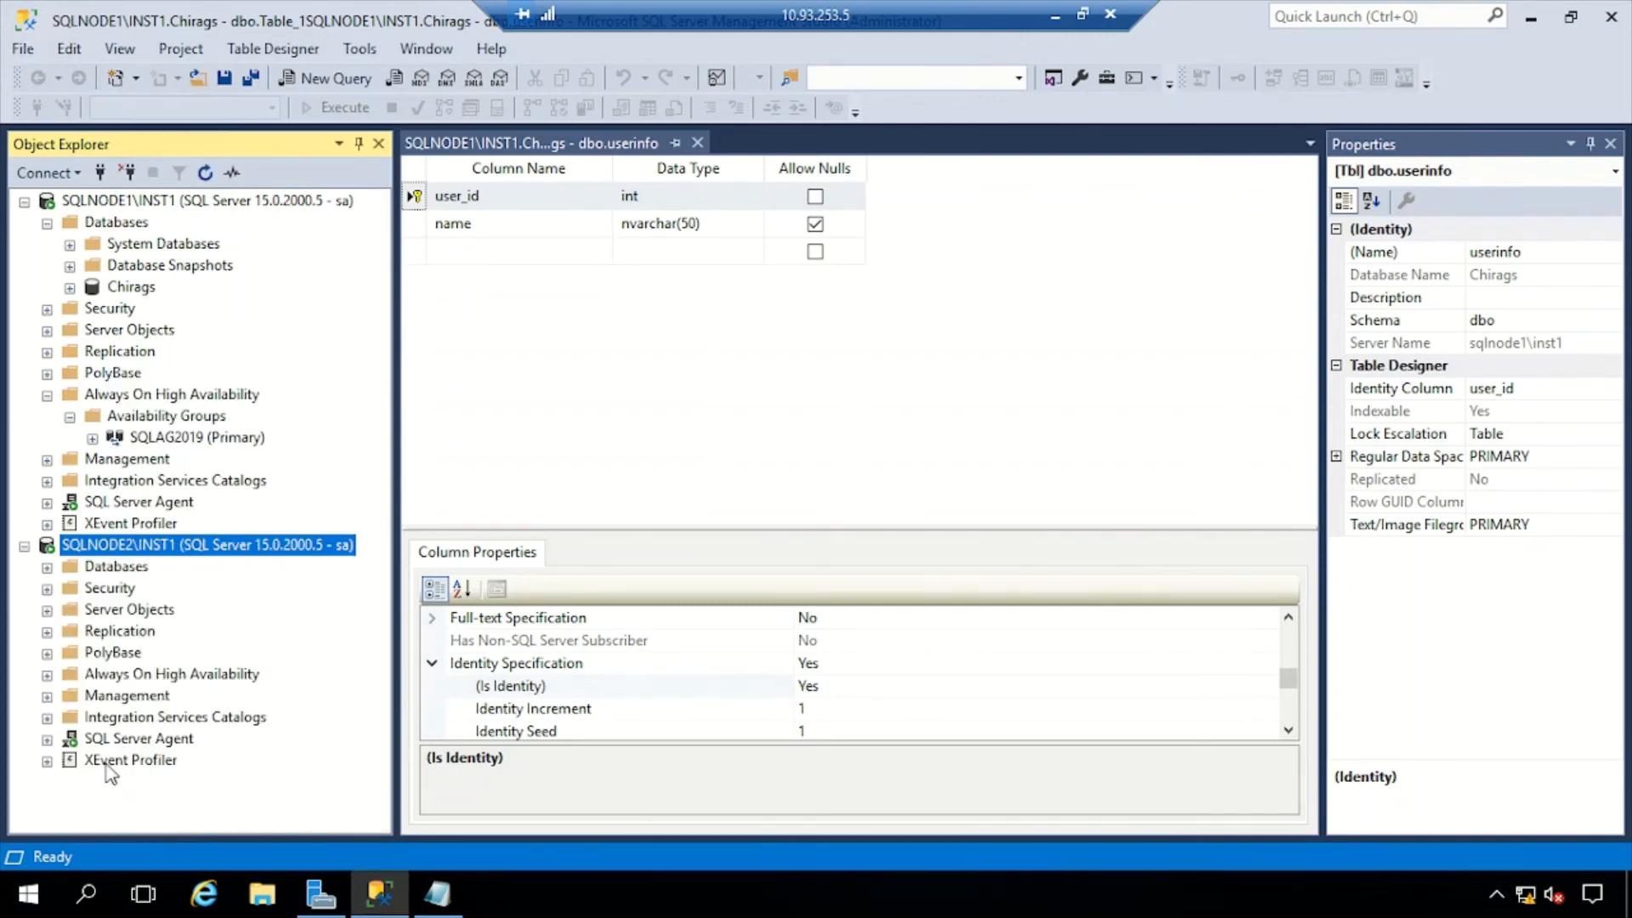
pyautogui.click(46, 674)
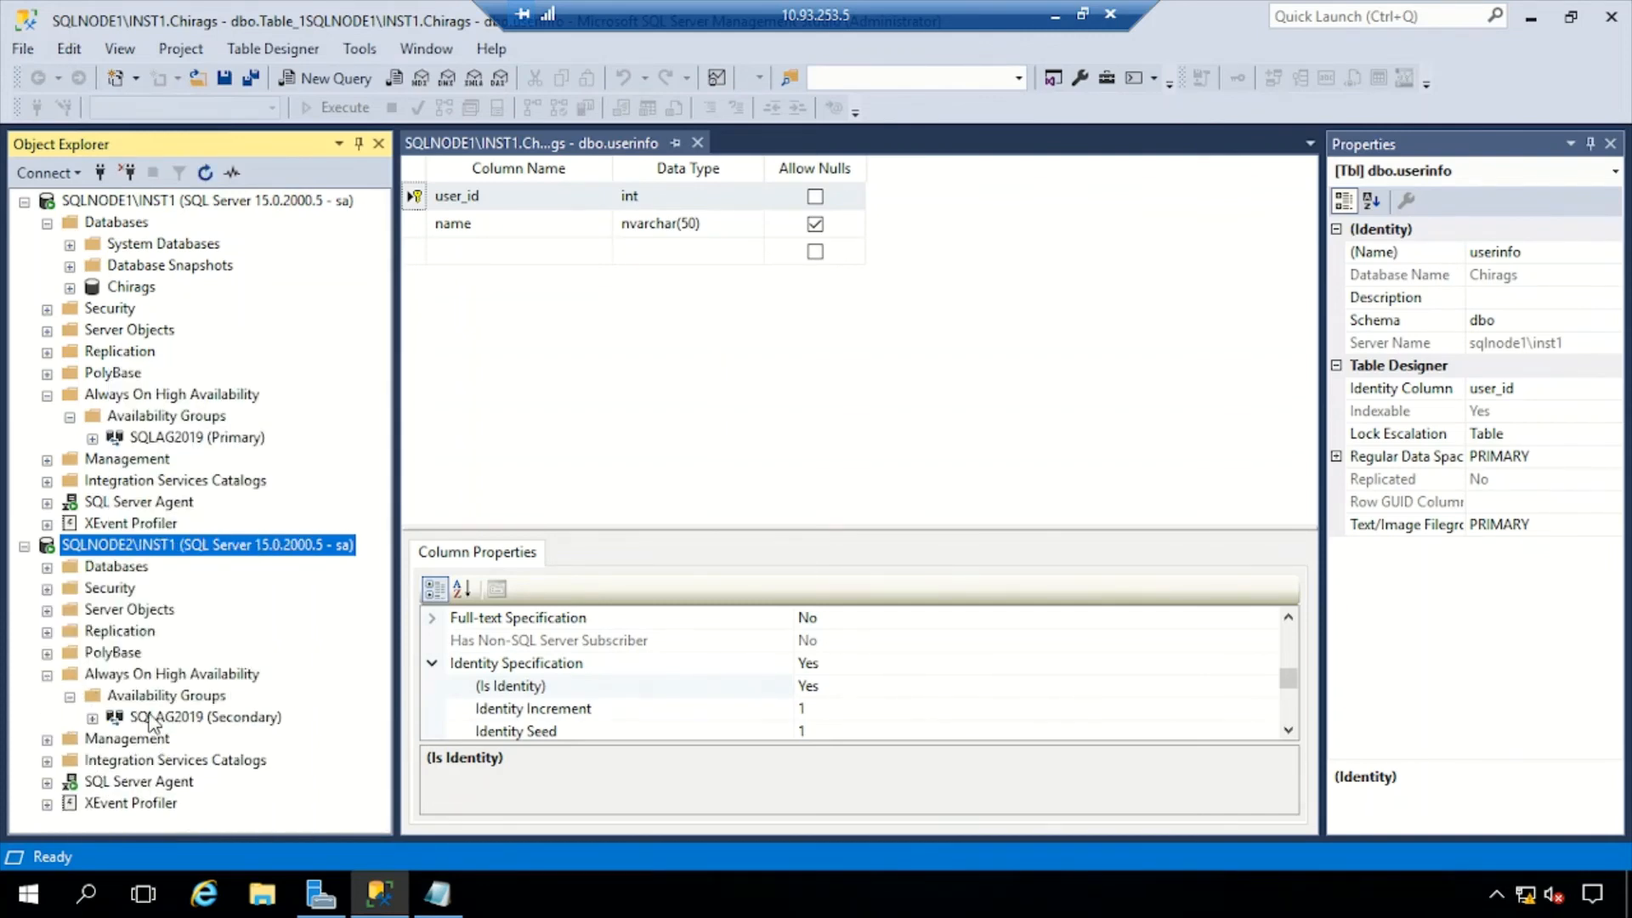
pyautogui.click(248, 719)
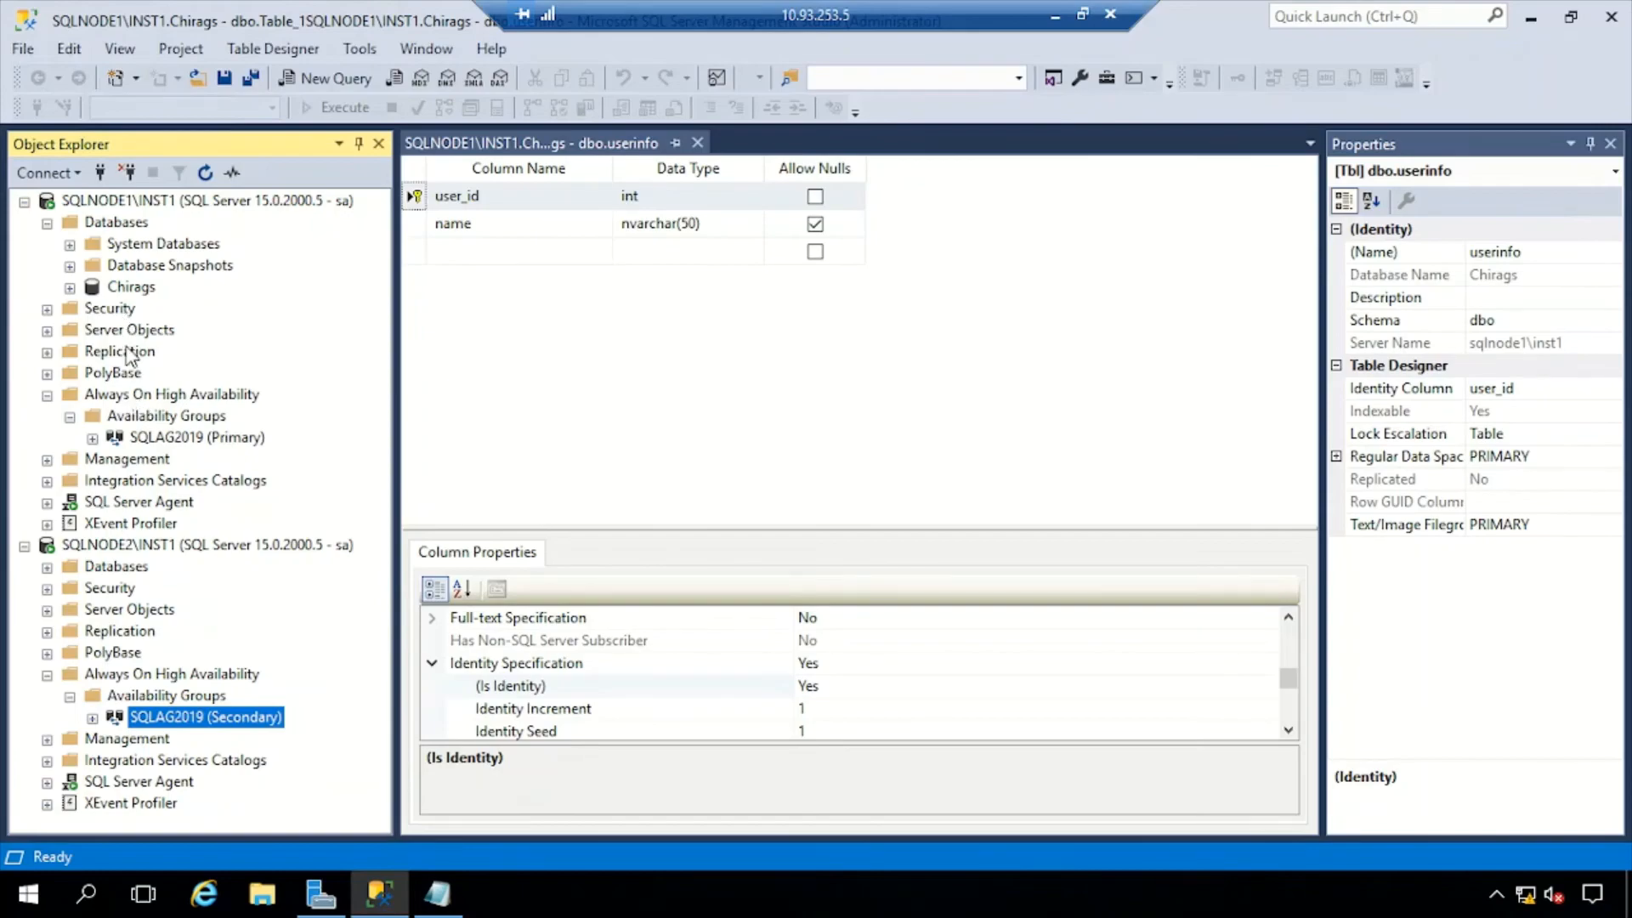
# Open the Show Dashboard view for the SQLAG2019 primary availability group.
pyautogui.click(1054, 15)
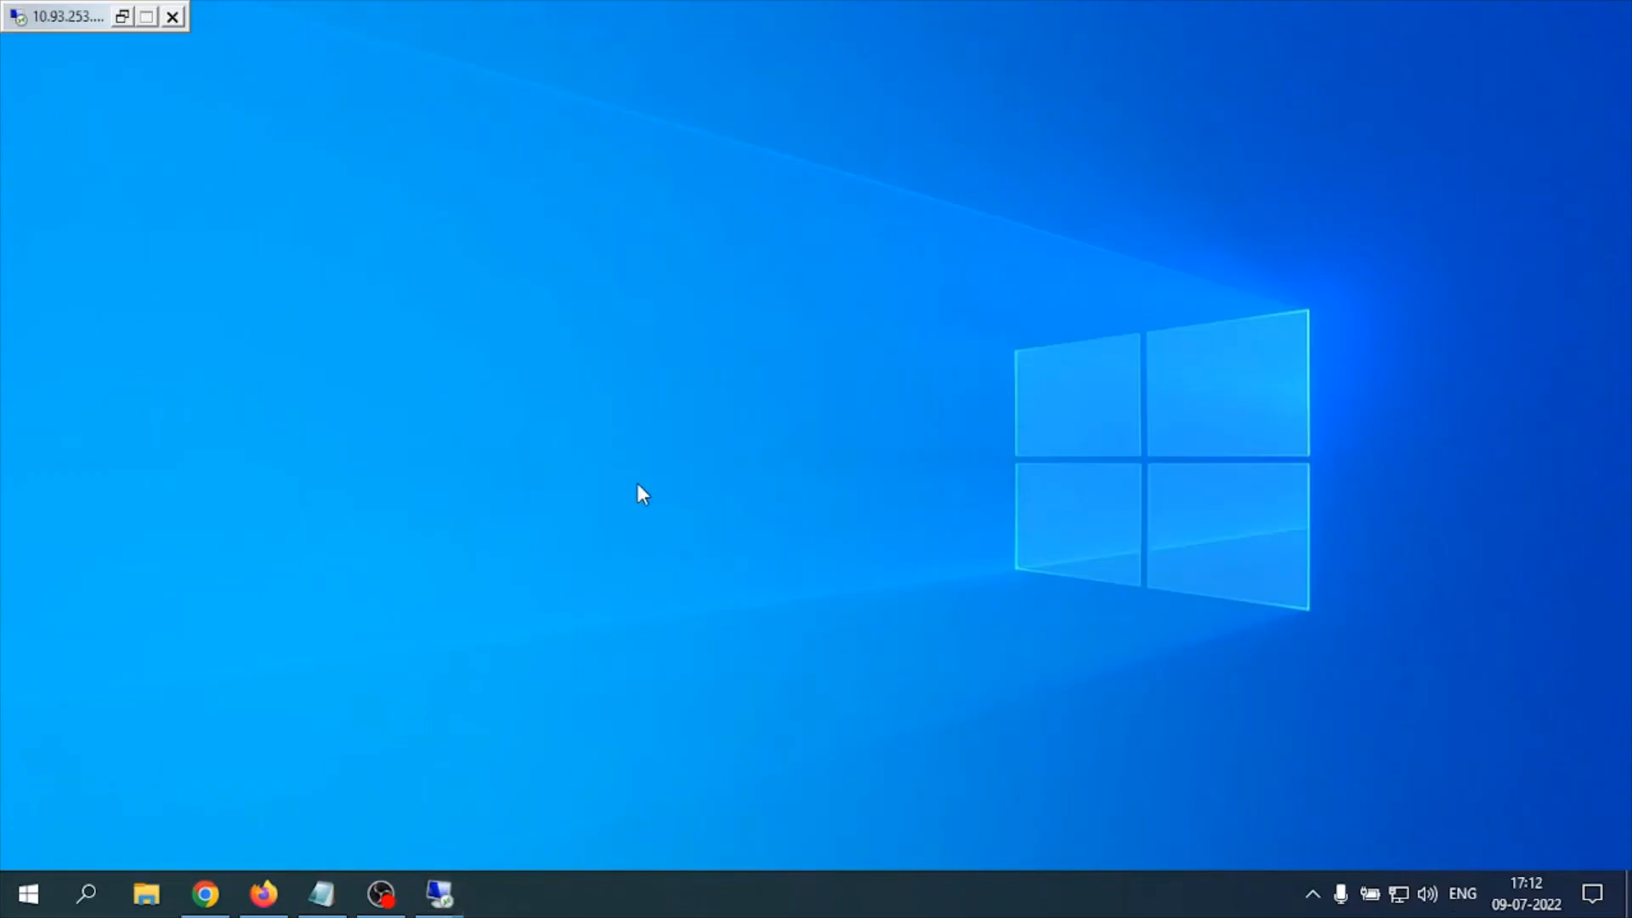
pyautogui.moveTo(442, 893)
pyautogui.click(233, 779)
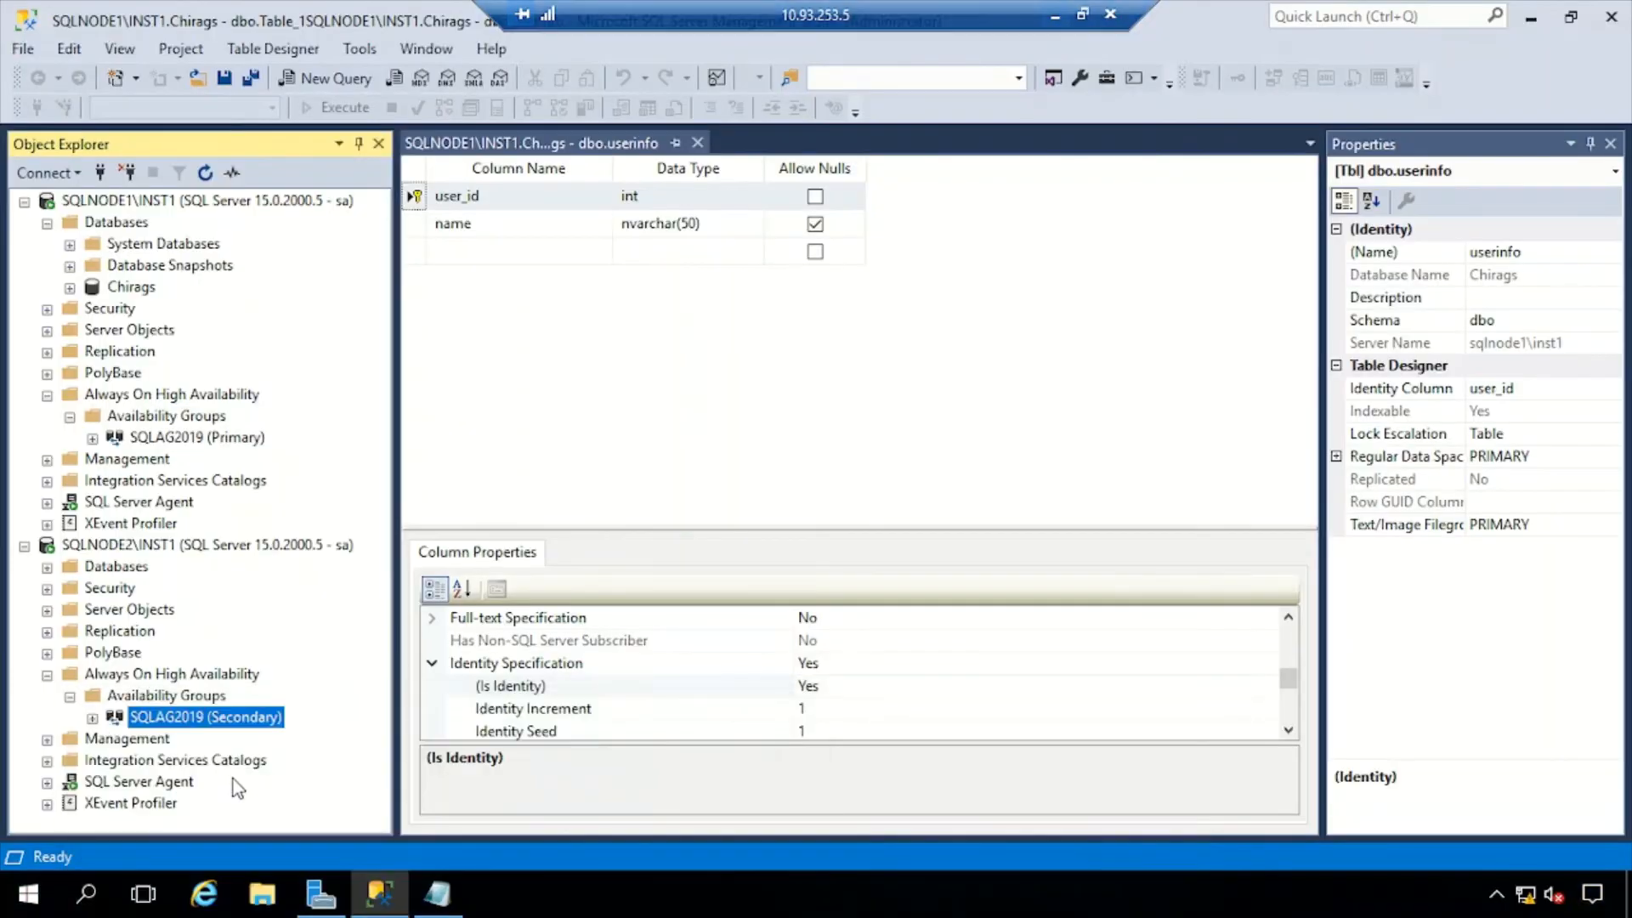
pyautogui.rightClick(170, 438)
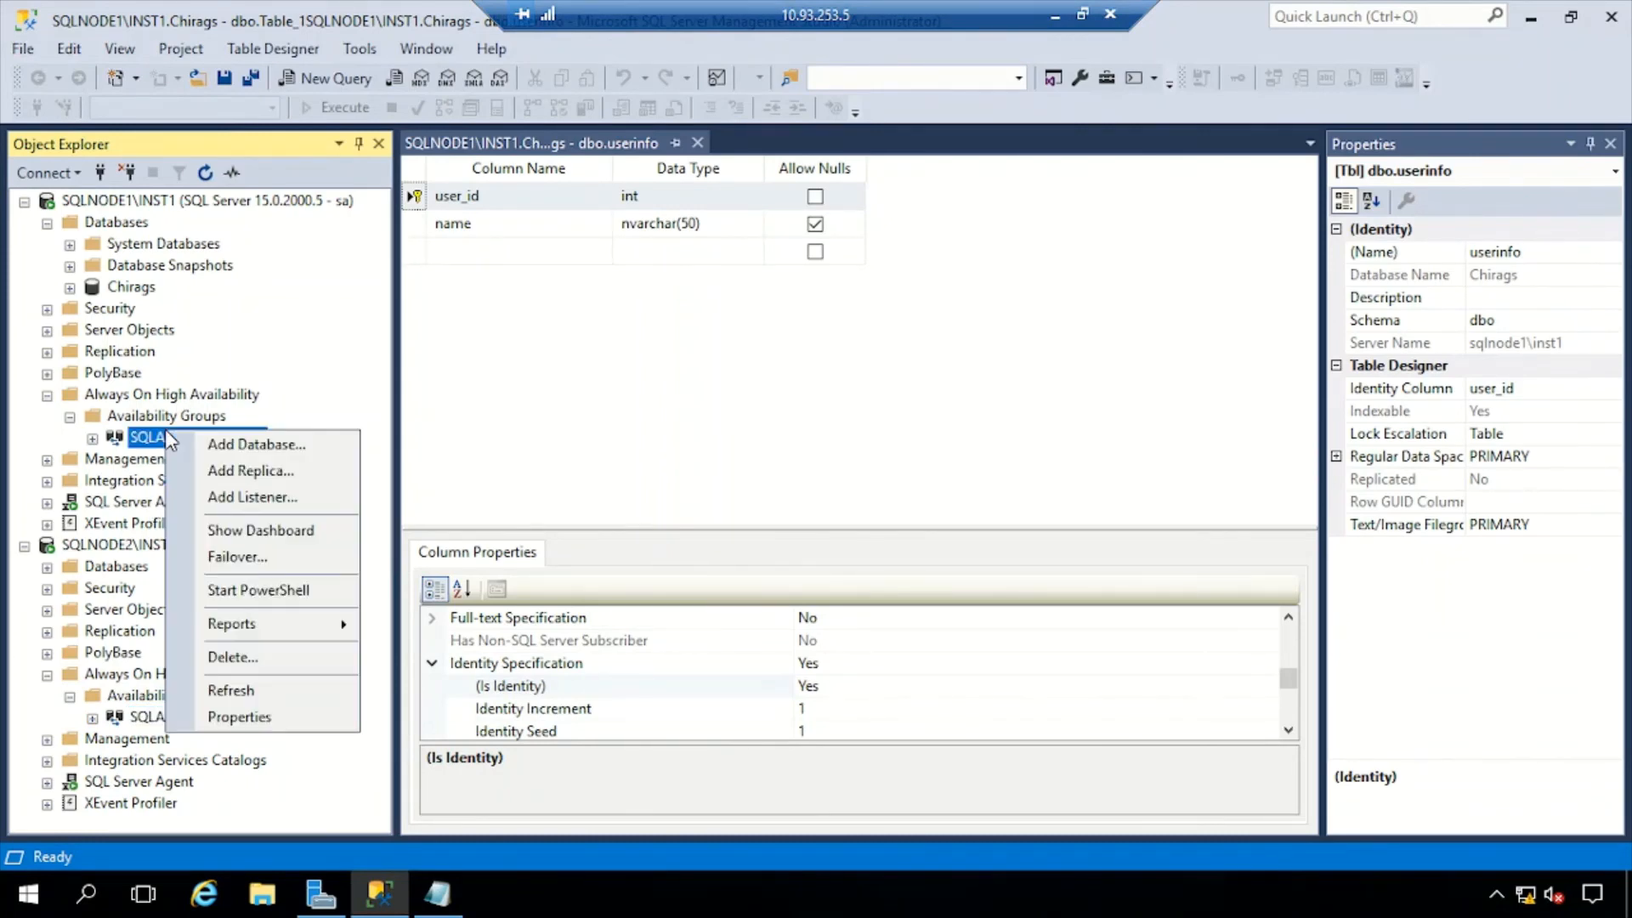
pyautogui.click(255, 531)
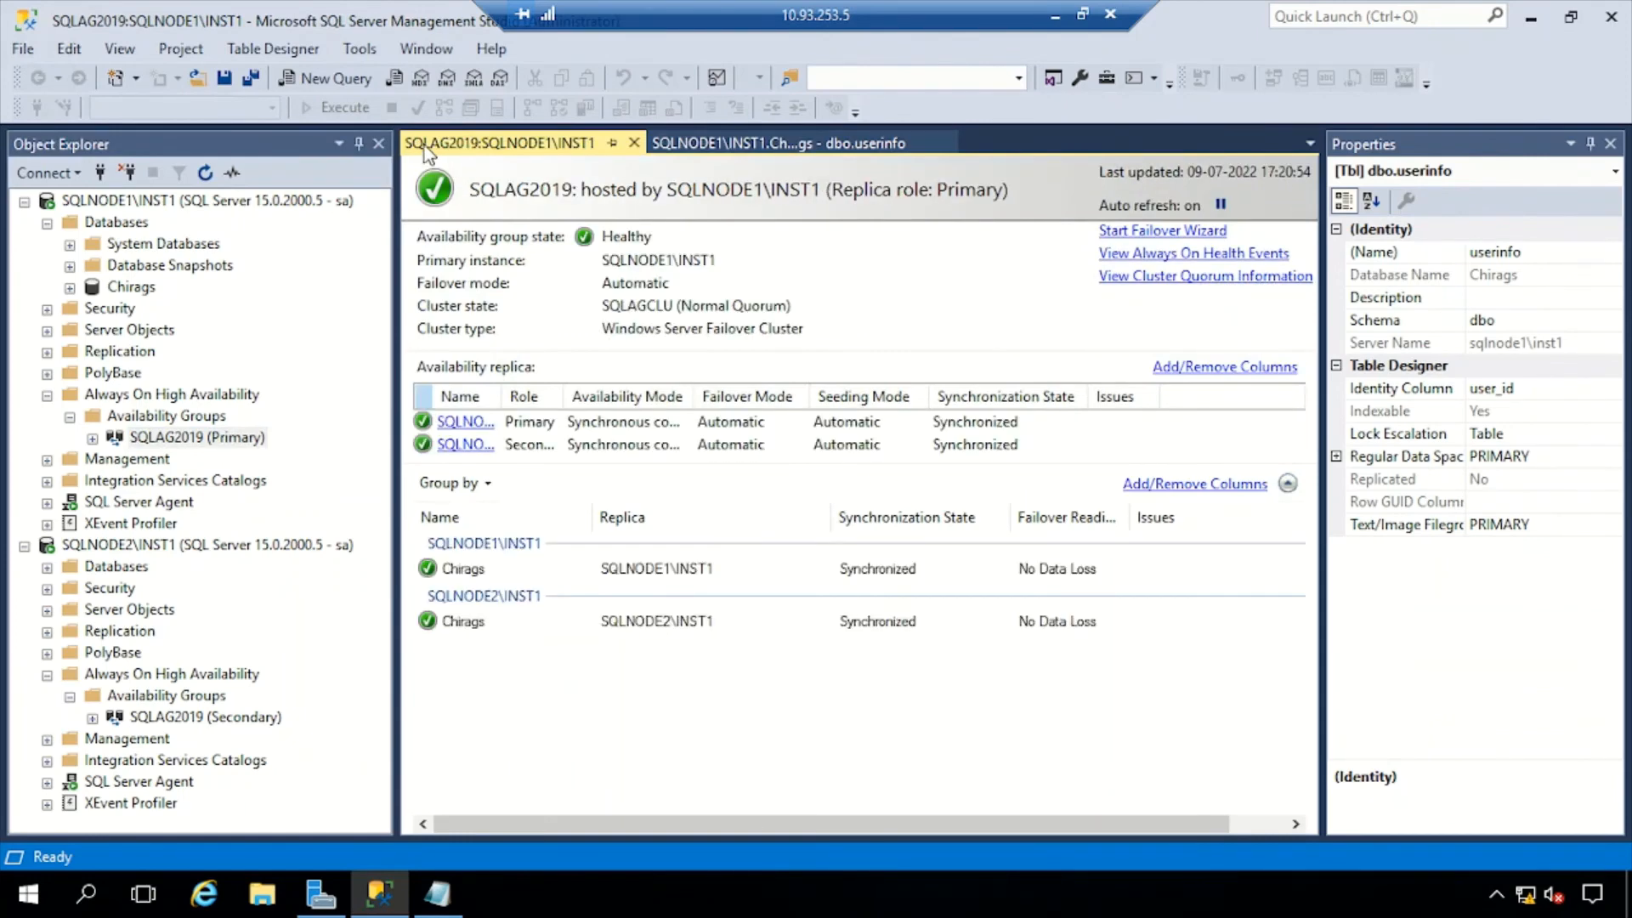
# Close the userinfo table design and widen the dashboard's Name, Availability Mode and Synchronization State columns.
pyautogui.click(358, 143)
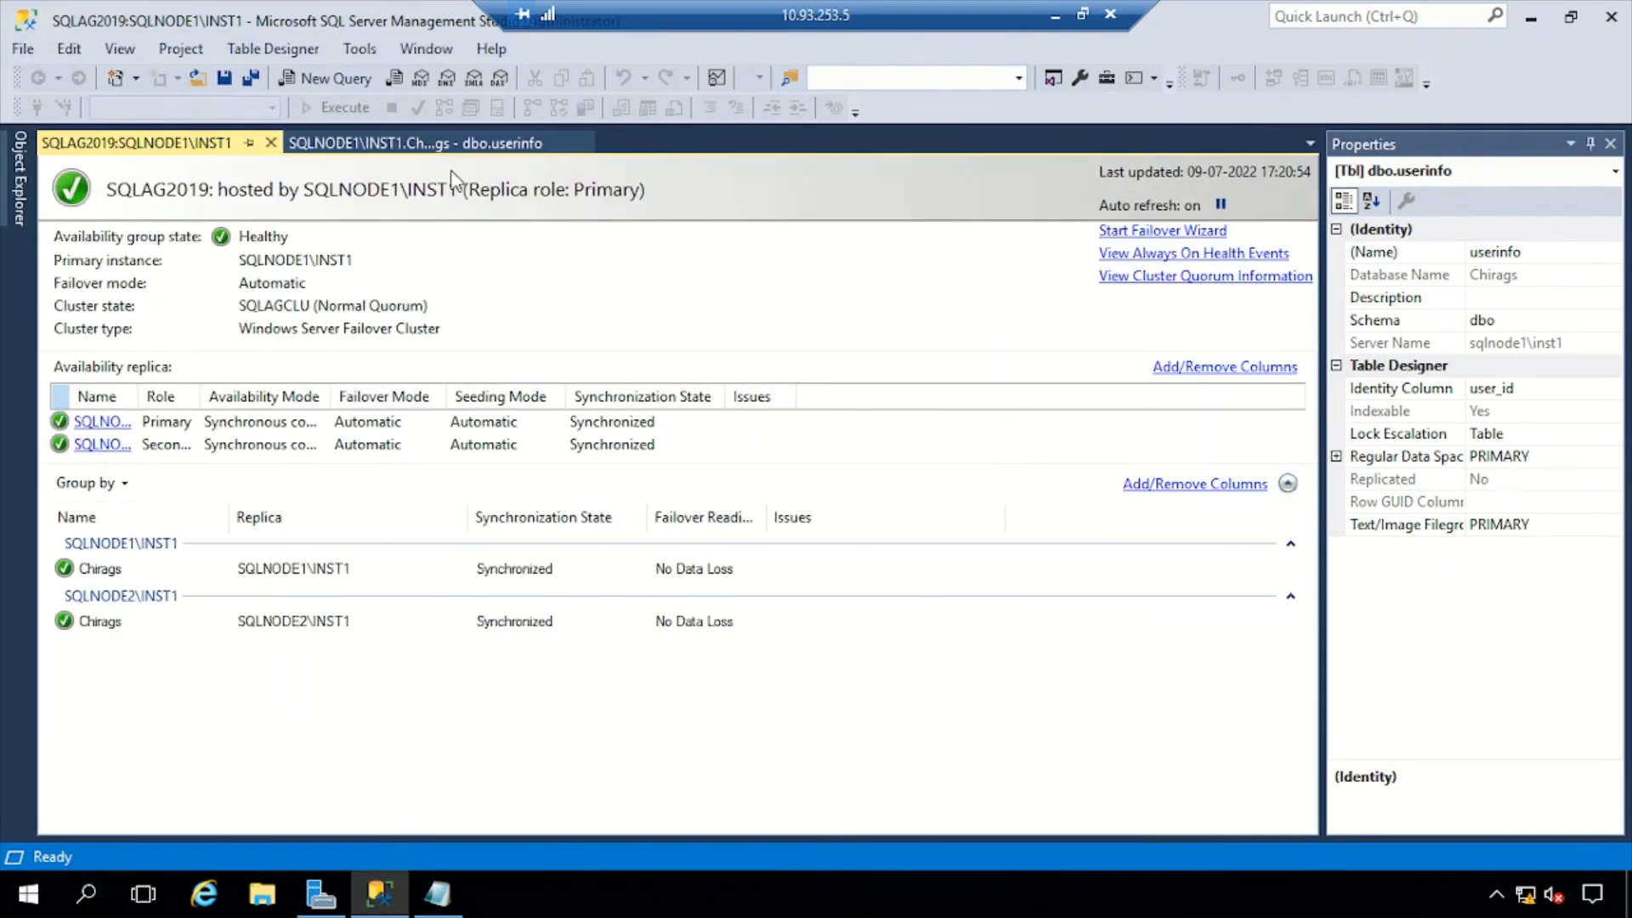
pyautogui.middleClick(435, 143)
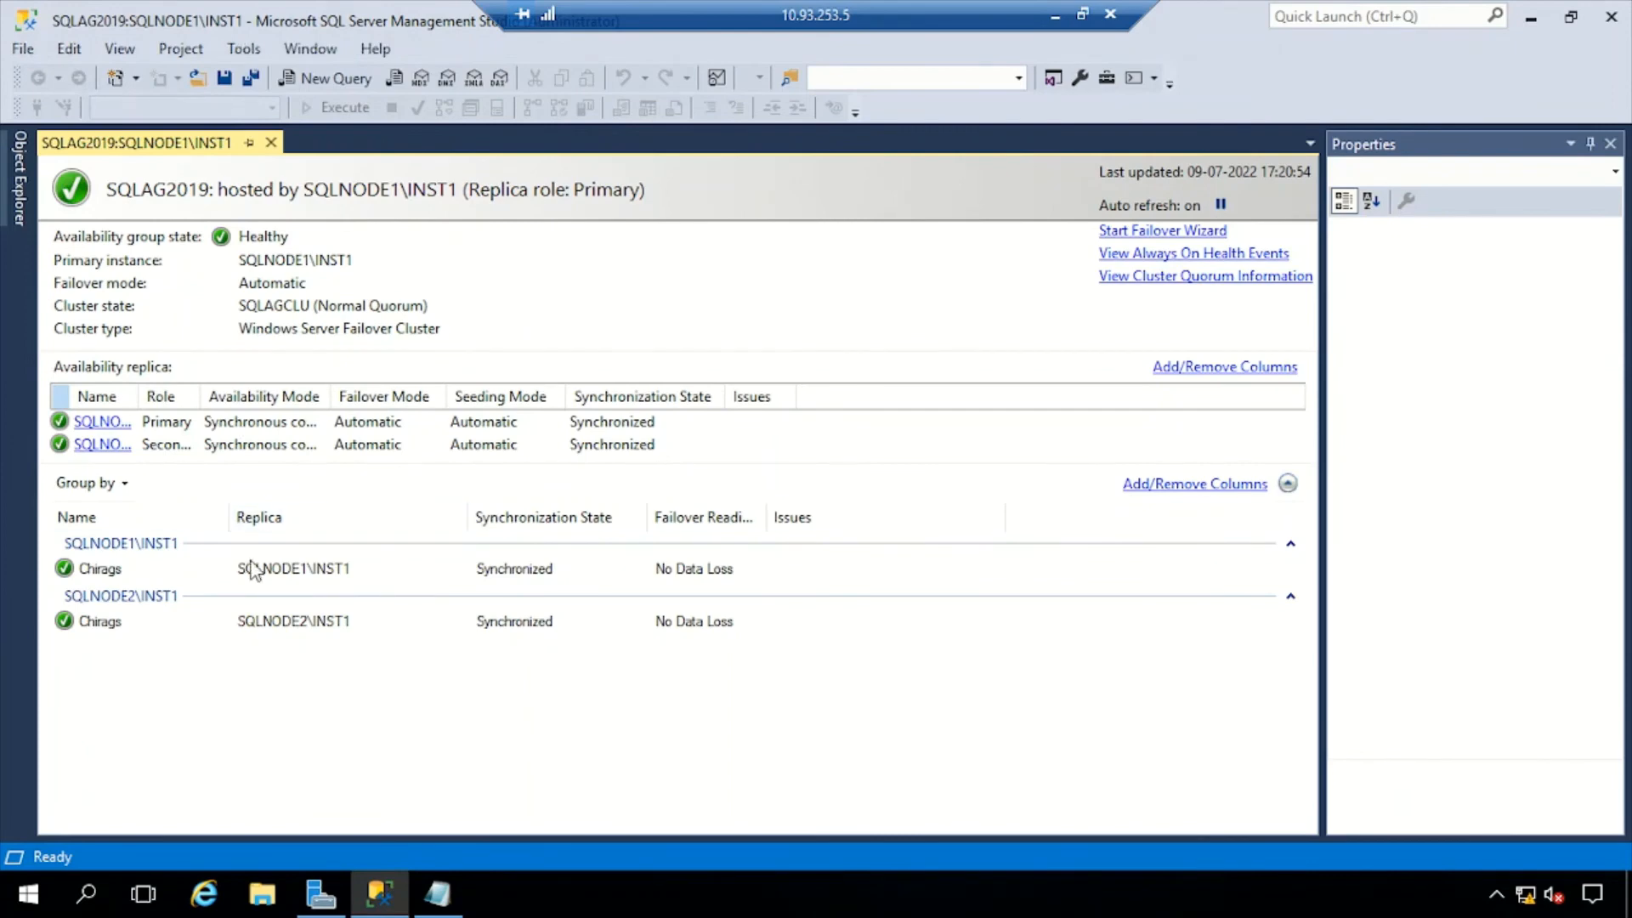
pyautogui.moveTo(140, 397); pyautogui.dragTo(236, 403)
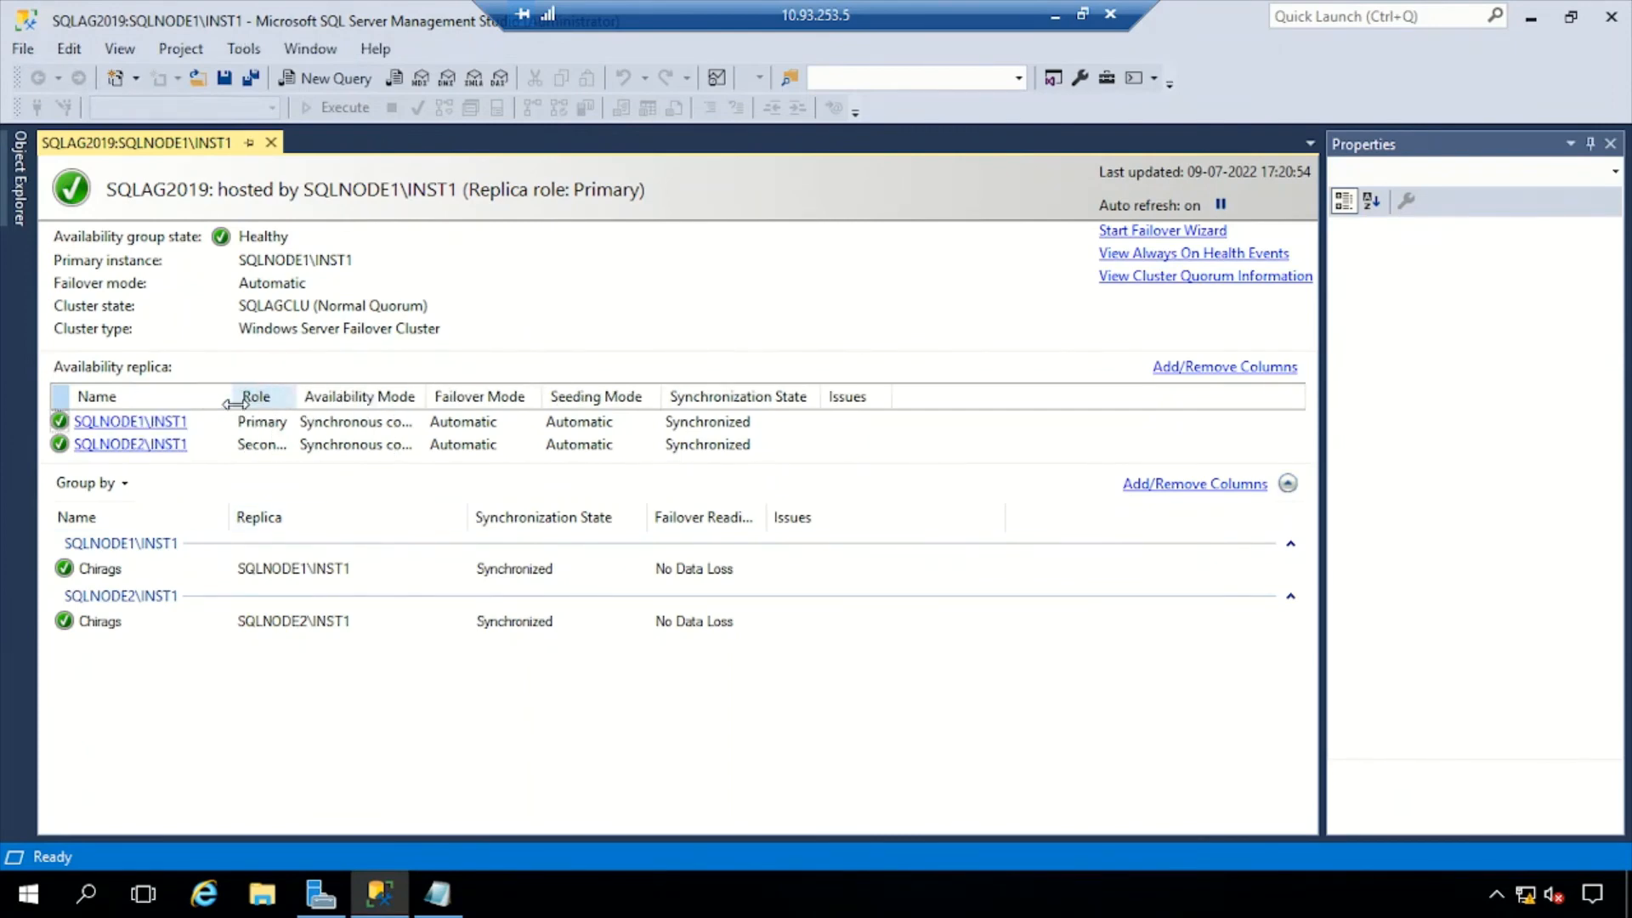
pyautogui.doubleClick(424, 392)
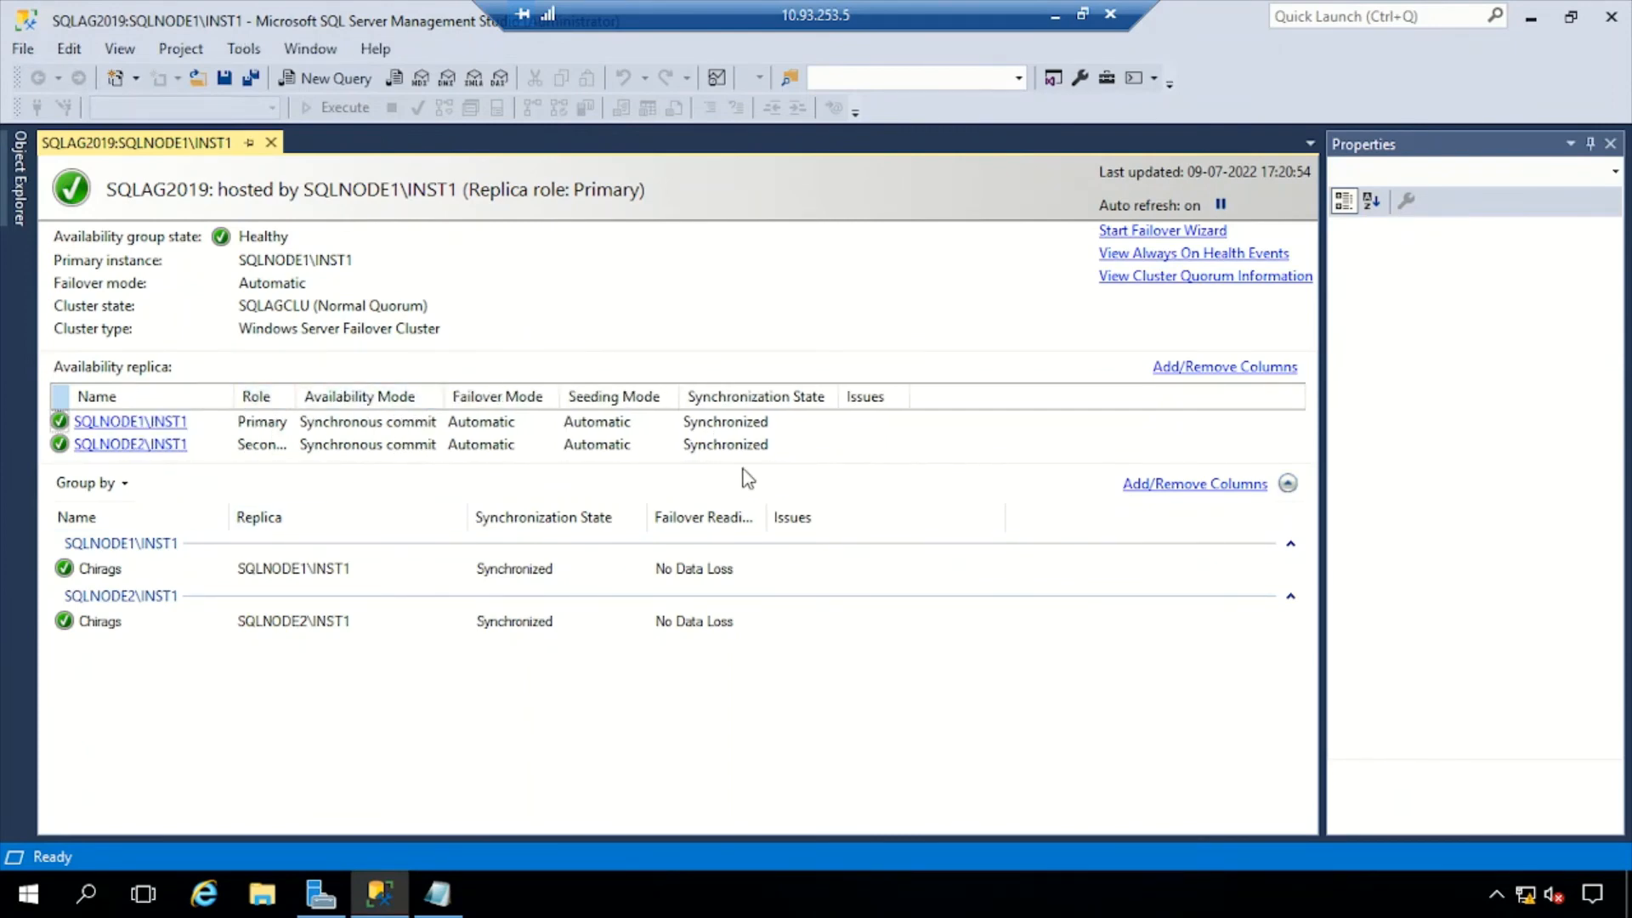
pyautogui.doubleClick(834, 397)
# Pin Object Explorer beside the dashboard and collapse the SQLNODE2 and SQLNODE1 server trees.
pyautogui.click(18, 170)
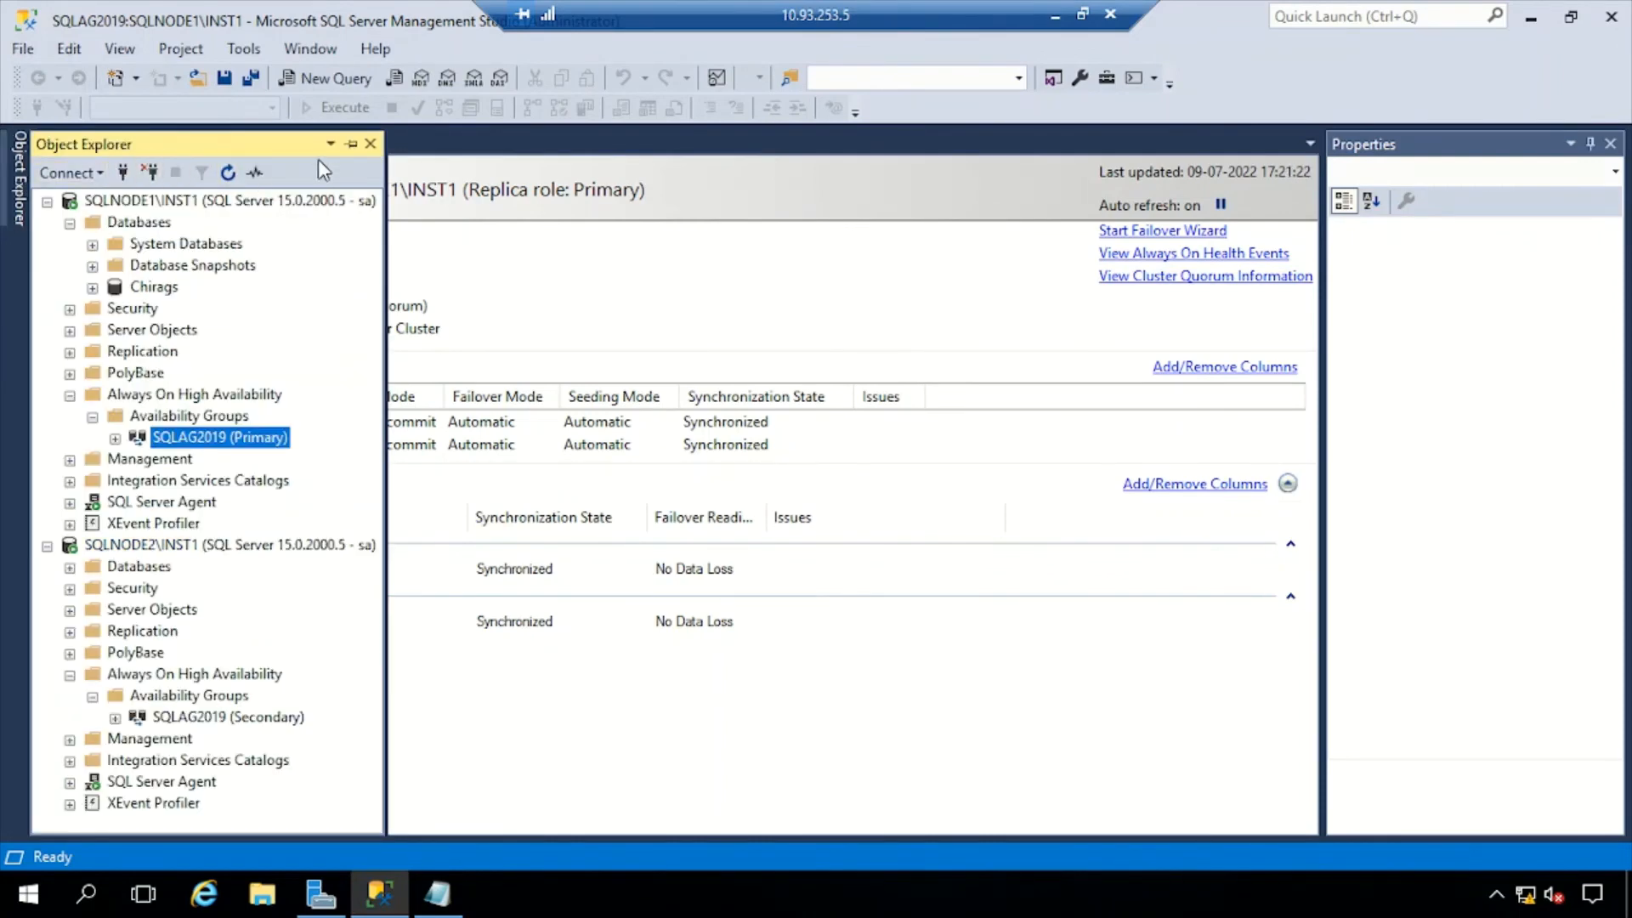
pyautogui.click(350, 145)
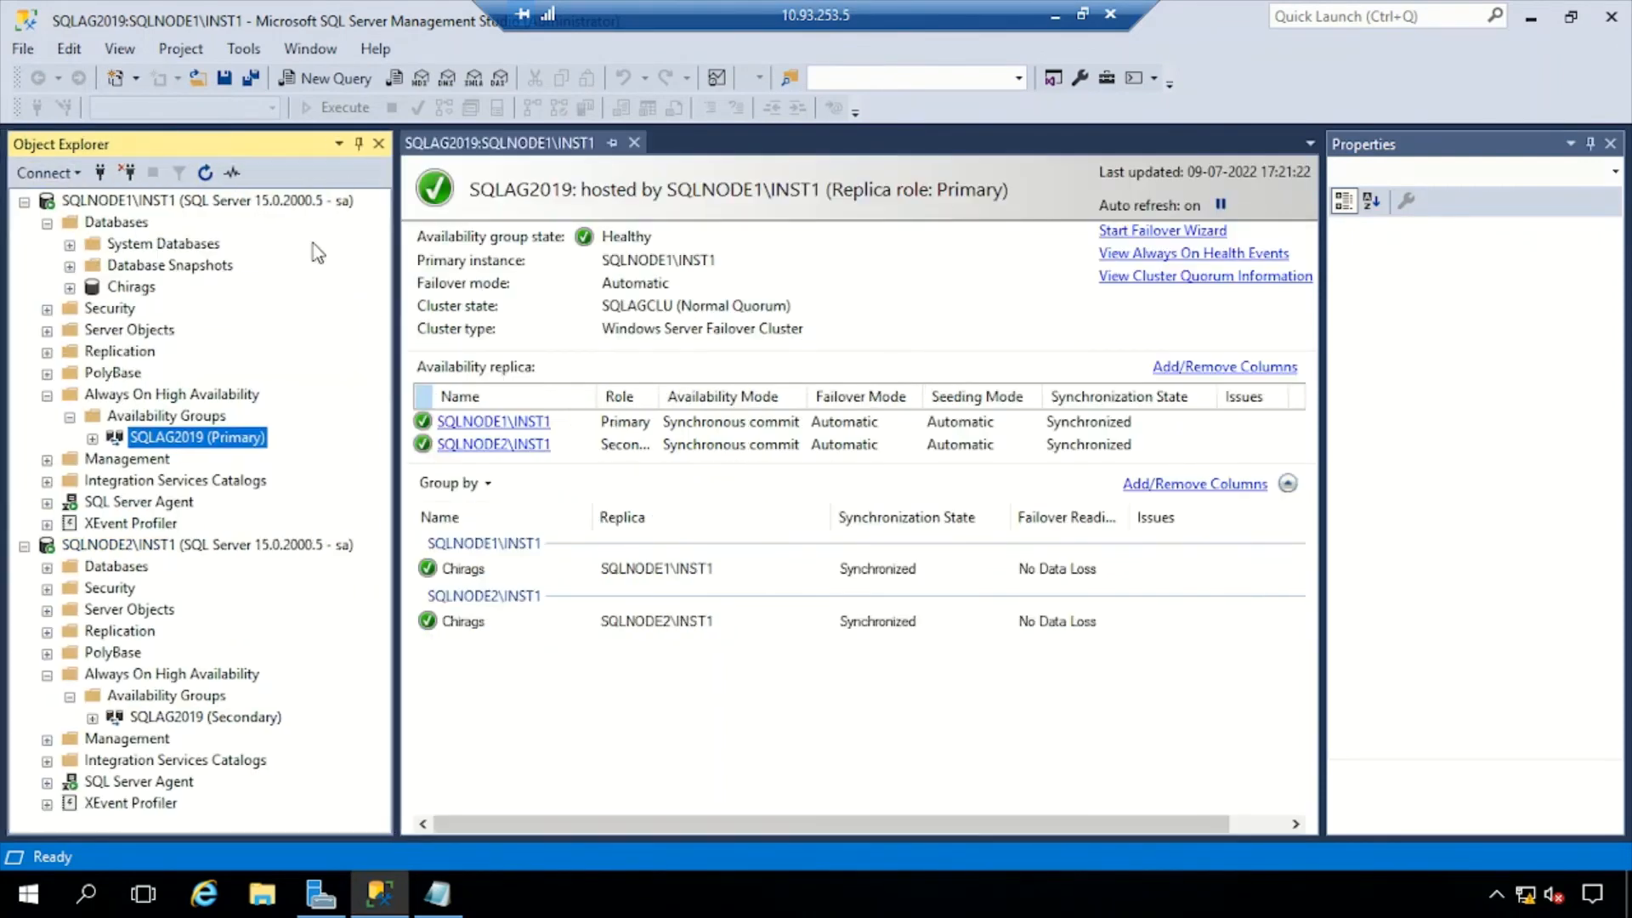
pyautogui.click(24, 545)
pyautogui.click(23, 201)
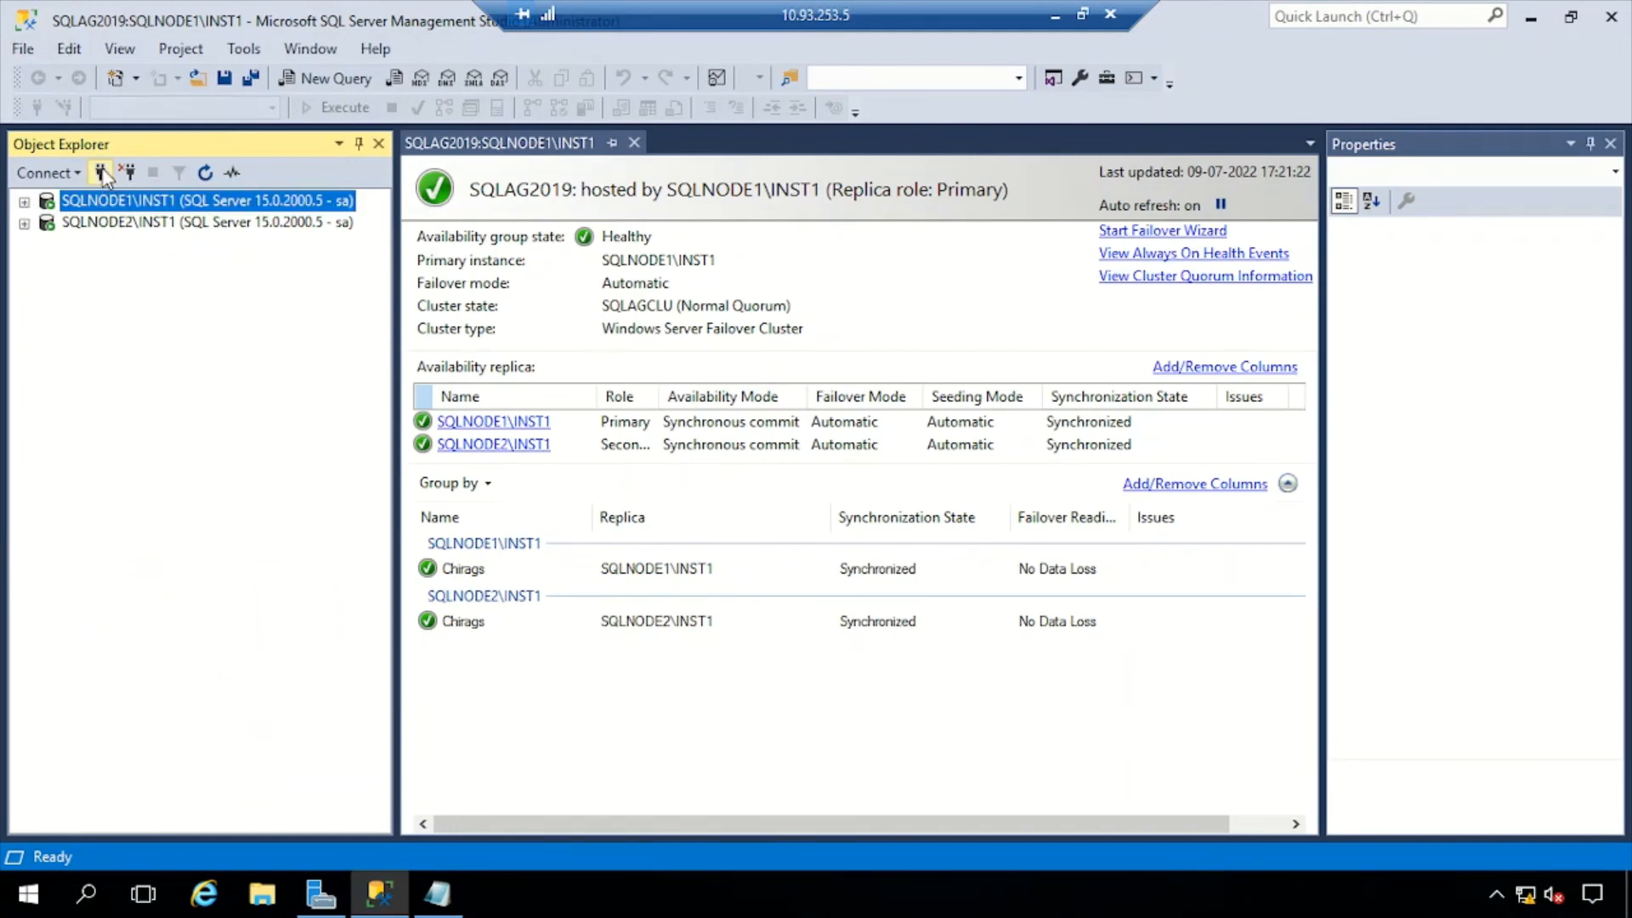
# Start a new Connect to Server dialog and clear the Server name field.
pyautogui.click(101, 173)
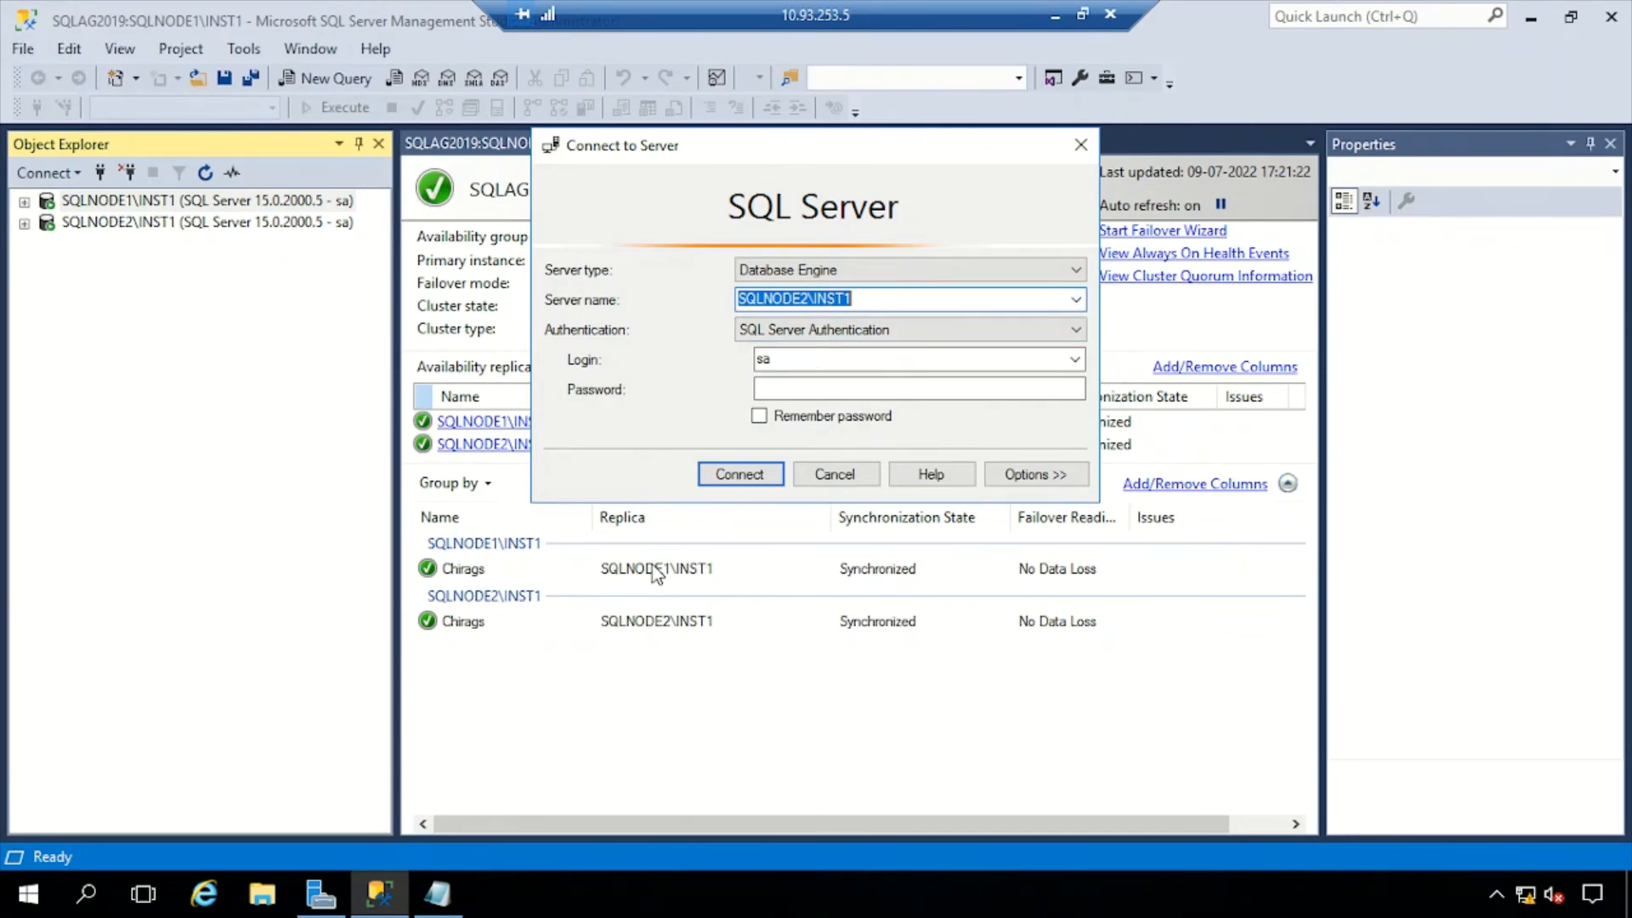
pyautogui.click(1075, 298)
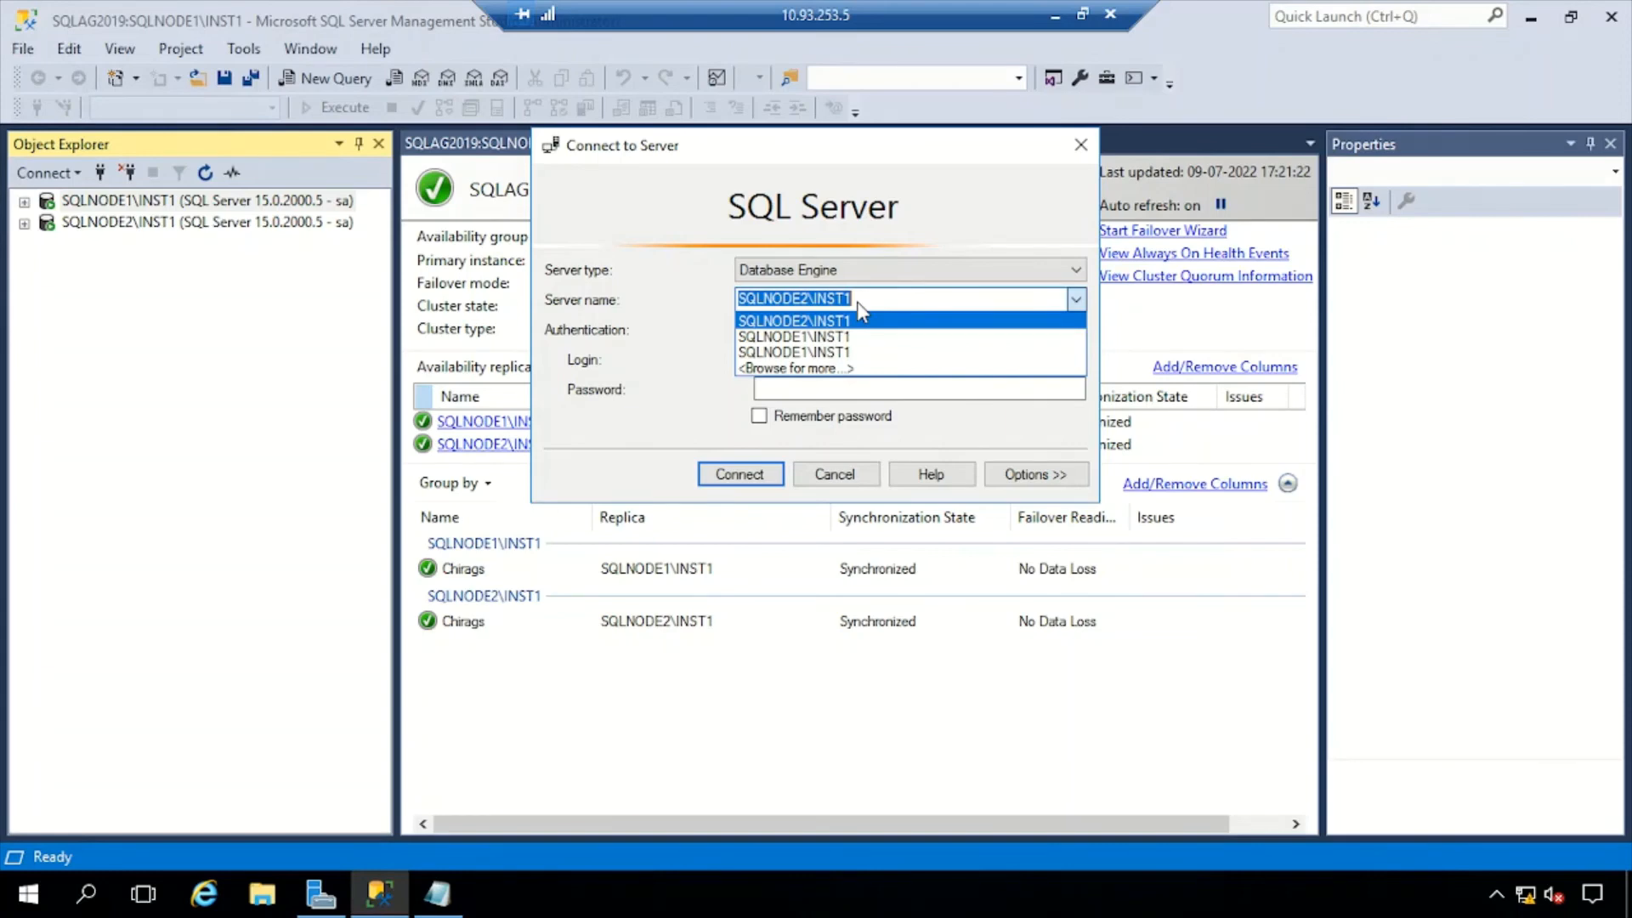
pyautogui.write('10')
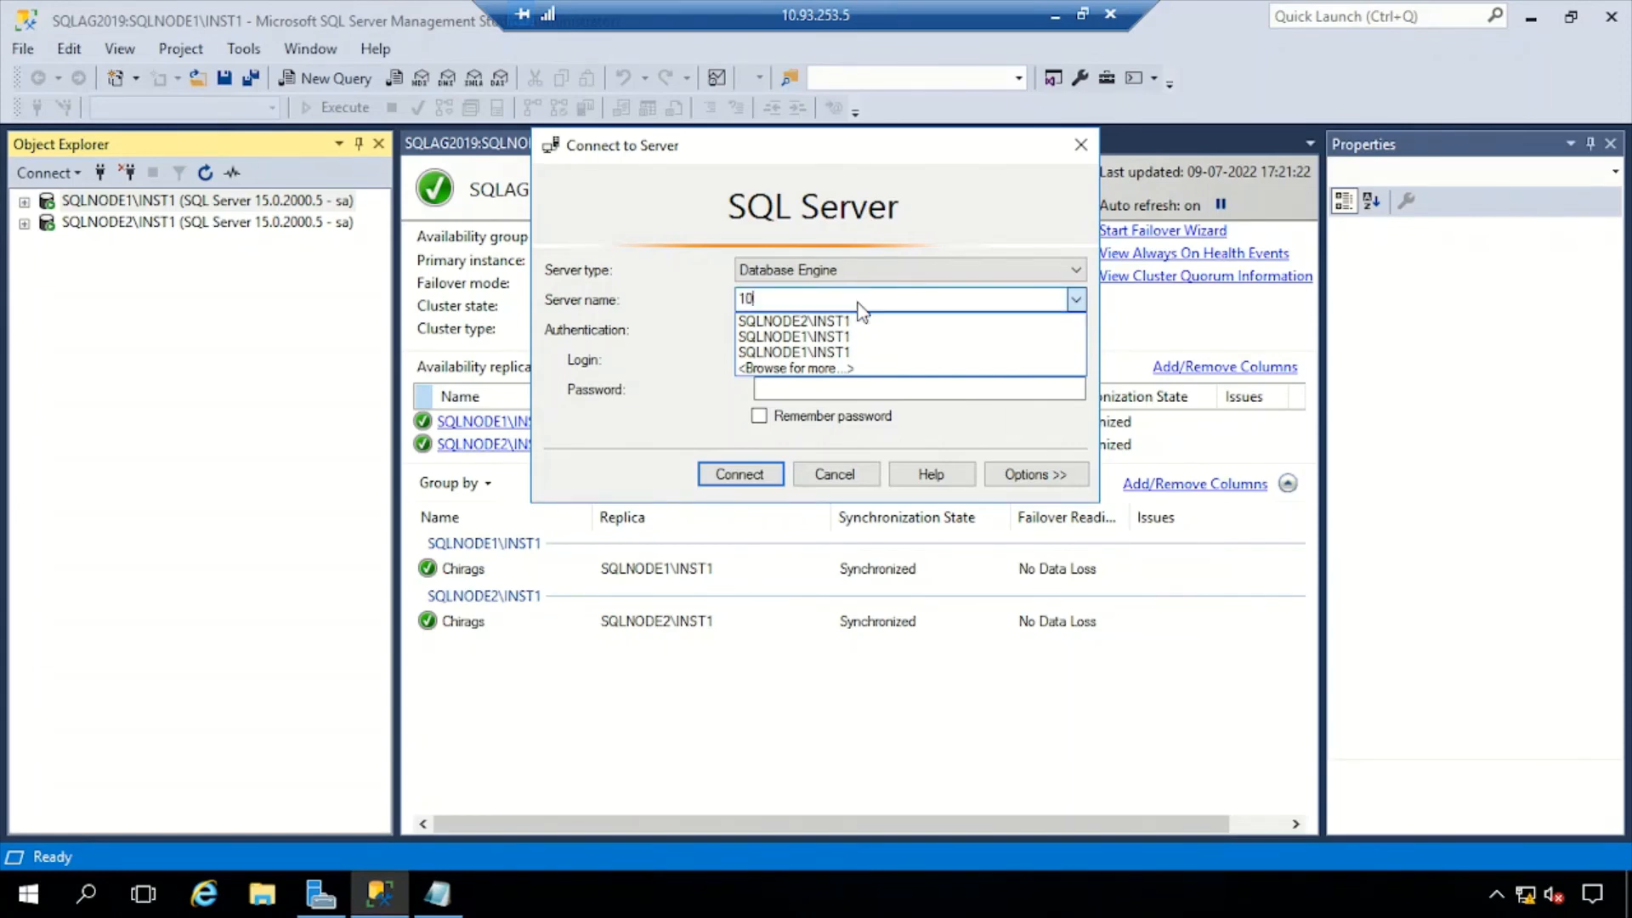
pyautogui.press('BackSpace')
pyautogui.press('BackSpace')
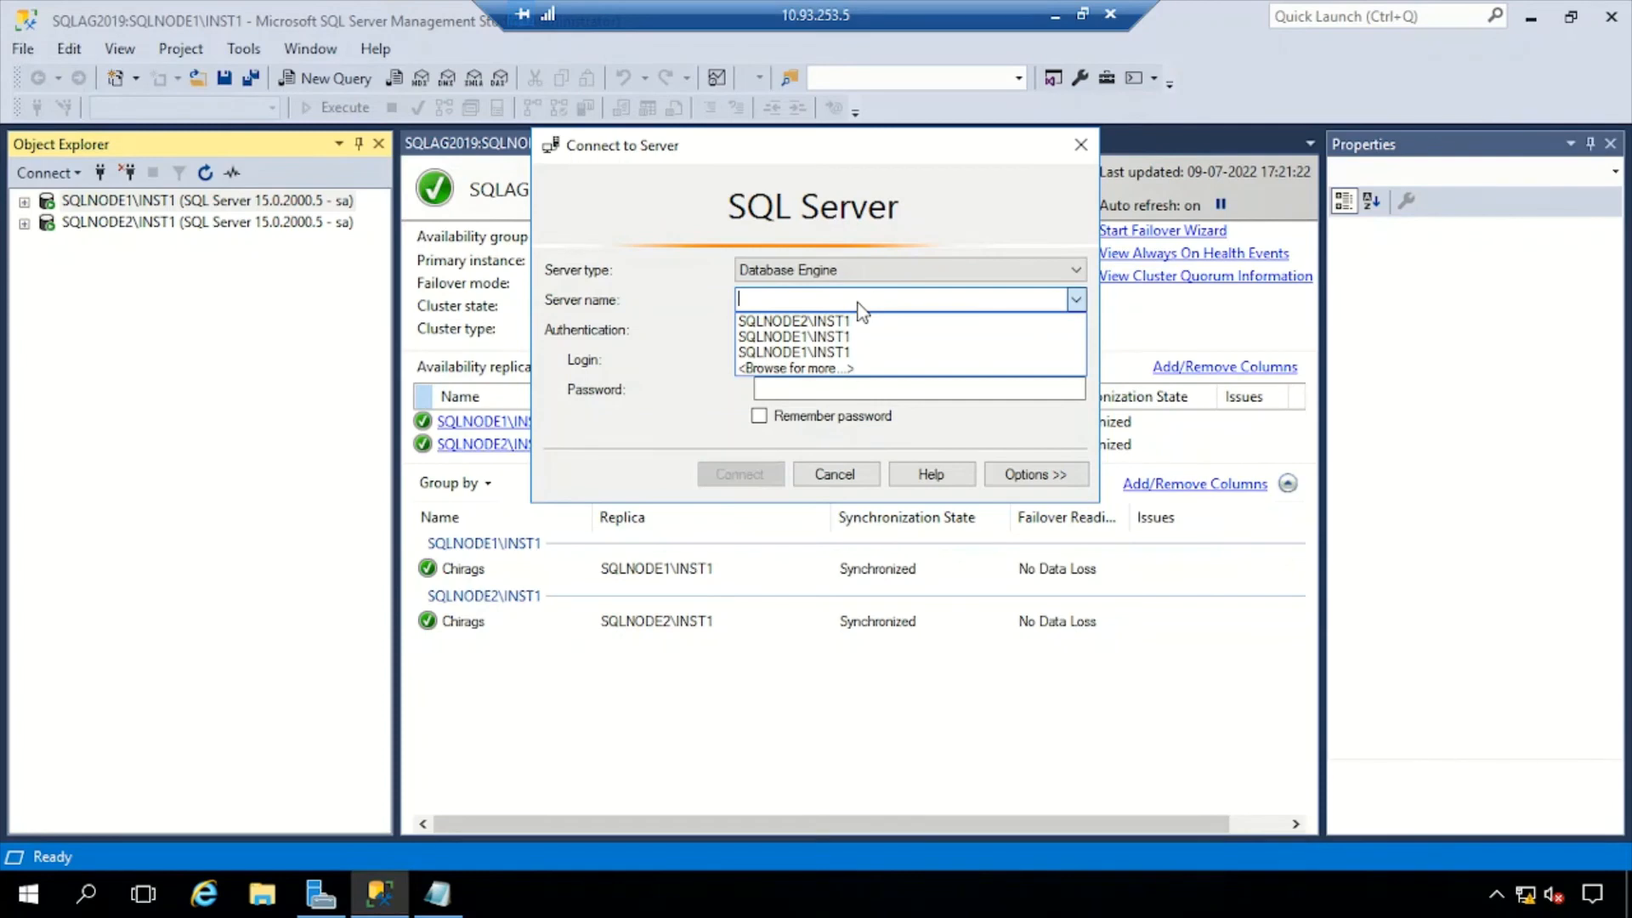
pyautogui.click(717, 310)
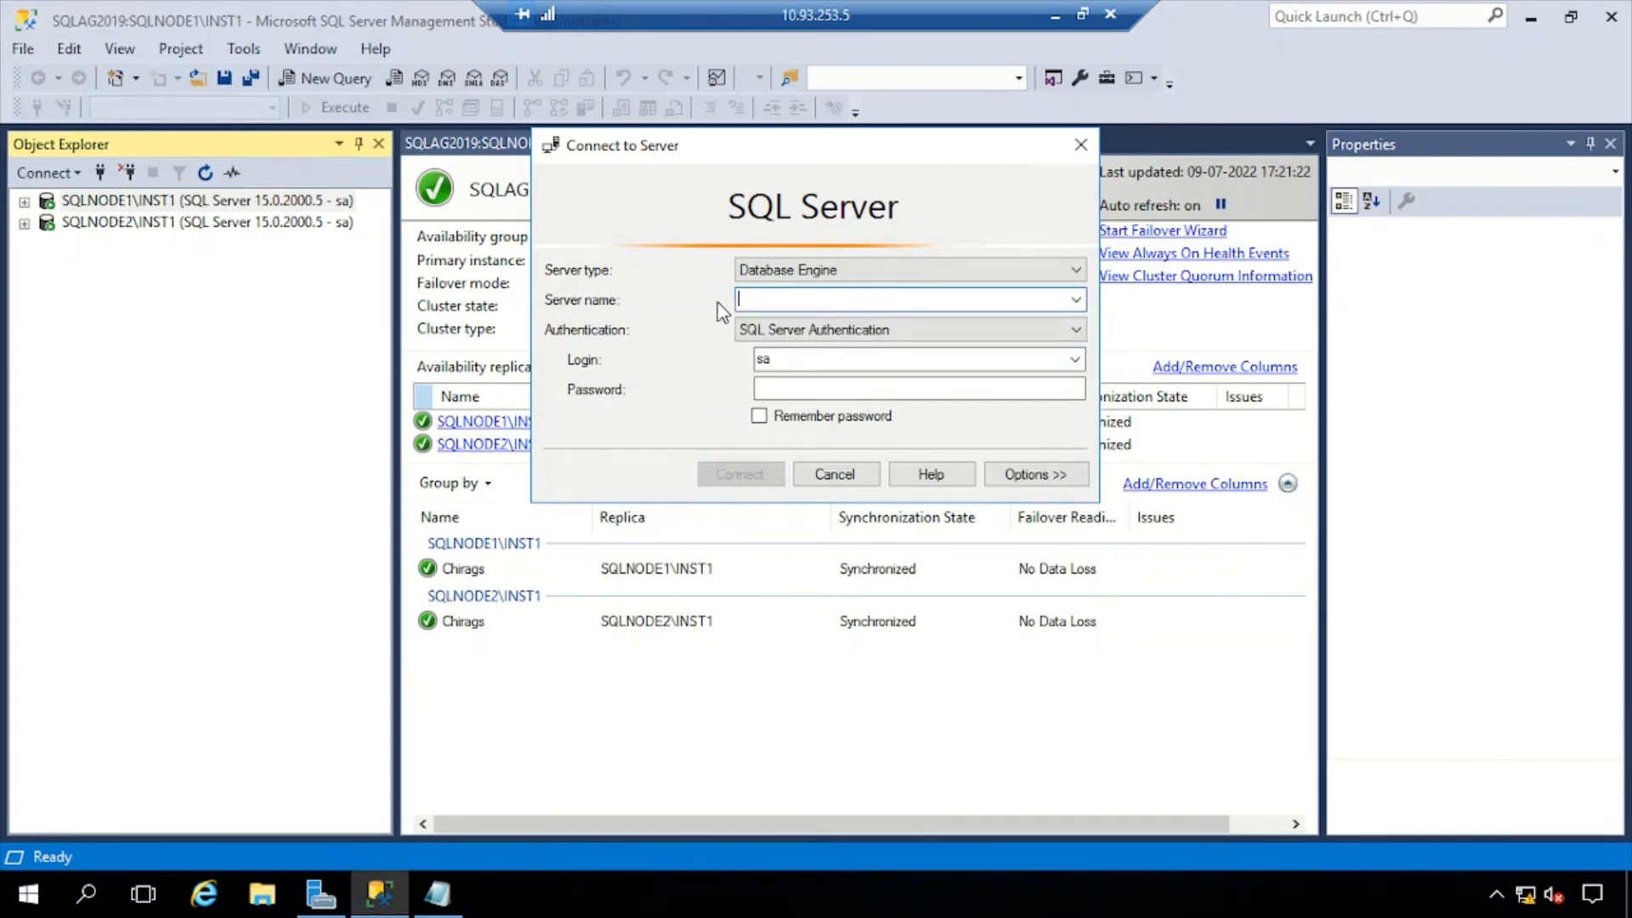
# Paste SQLLSN-MyAG-201,1496 from the Notepad notes as server, choose Windows Authentication, and connect.
pyautogui.click(436, 883)
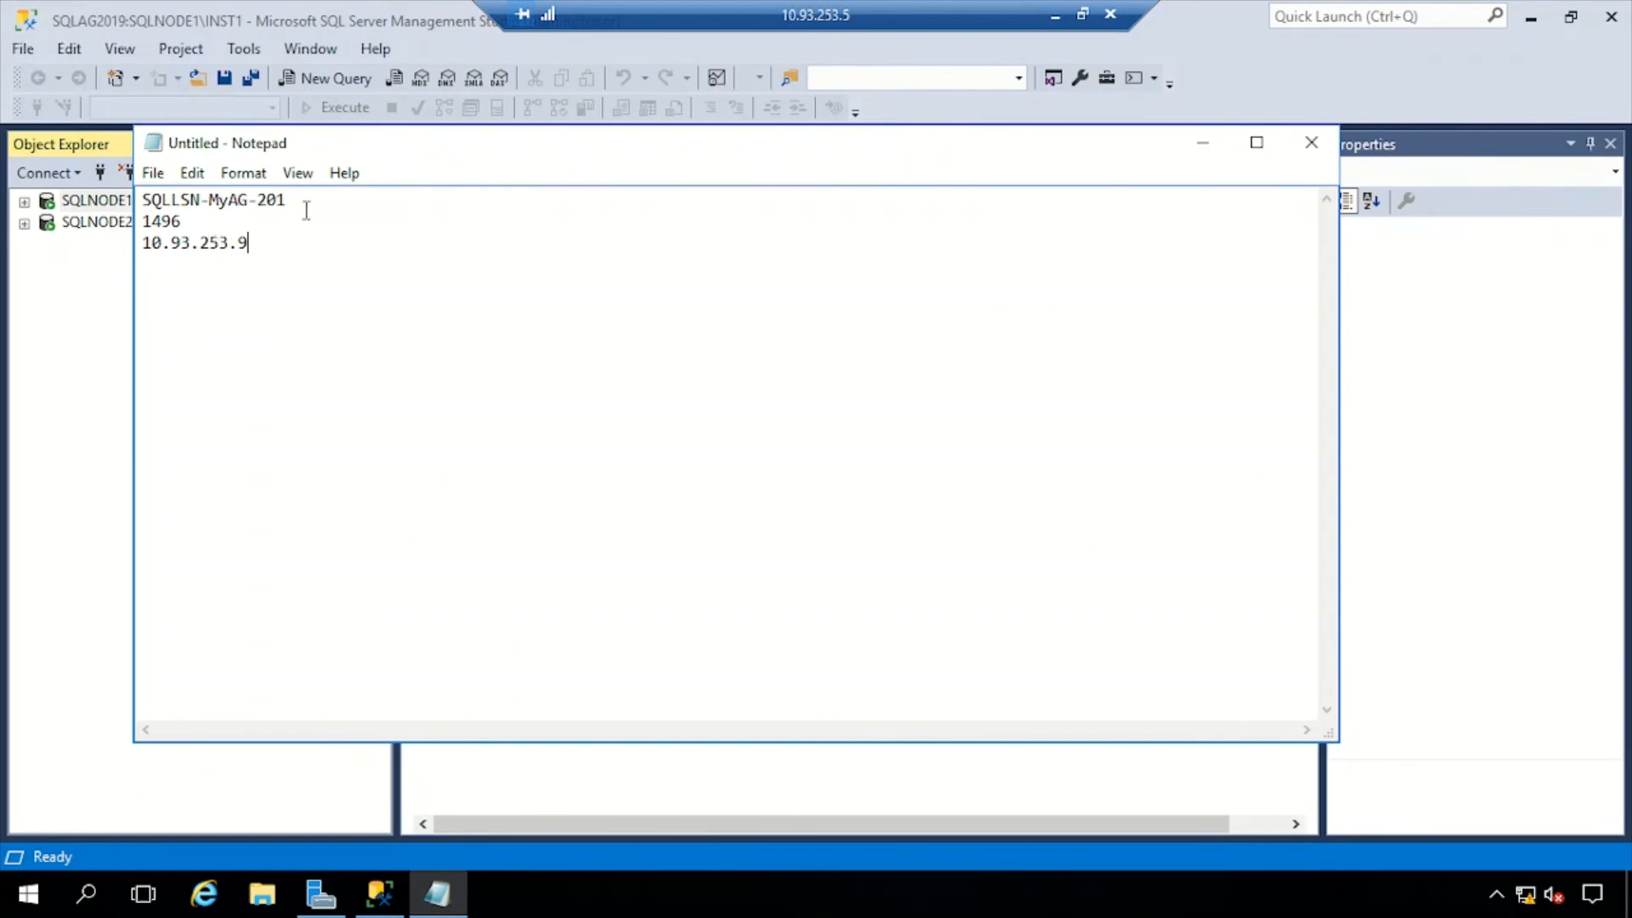
pyautogui.moveTo(307, 210); pyautogui.dragTo(120, 206)
pyautogui.hotkey('ctrl', 'c')
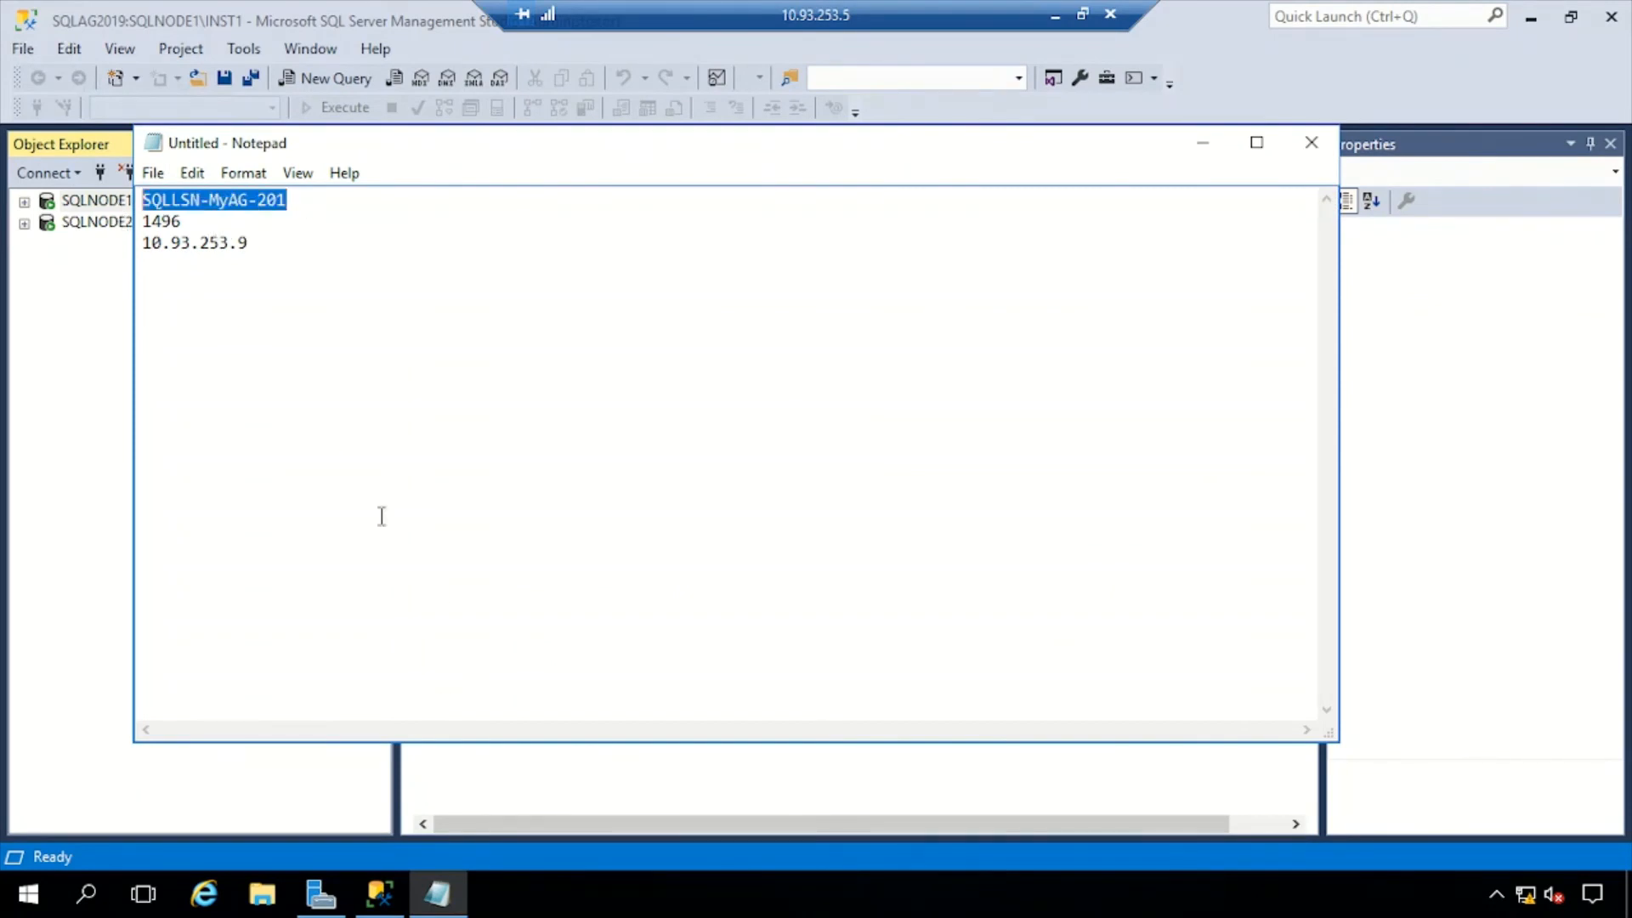
pyautogui.click(380, 892)
pyautogui.click(796, 297)
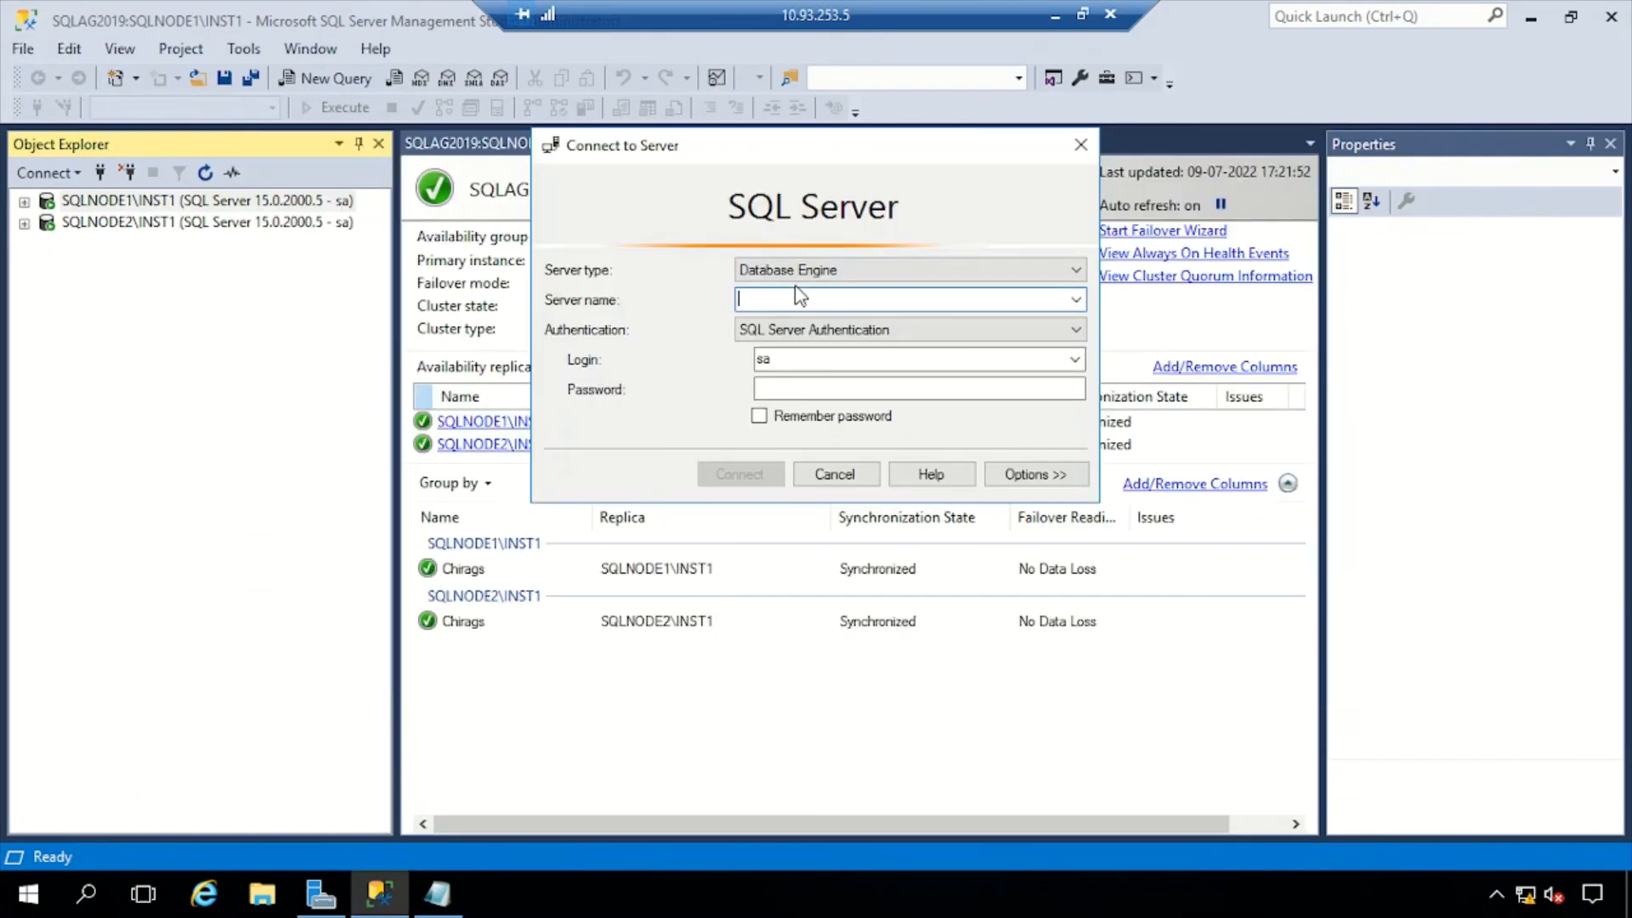
pyautogui.hotkey('ctrl', 'v')
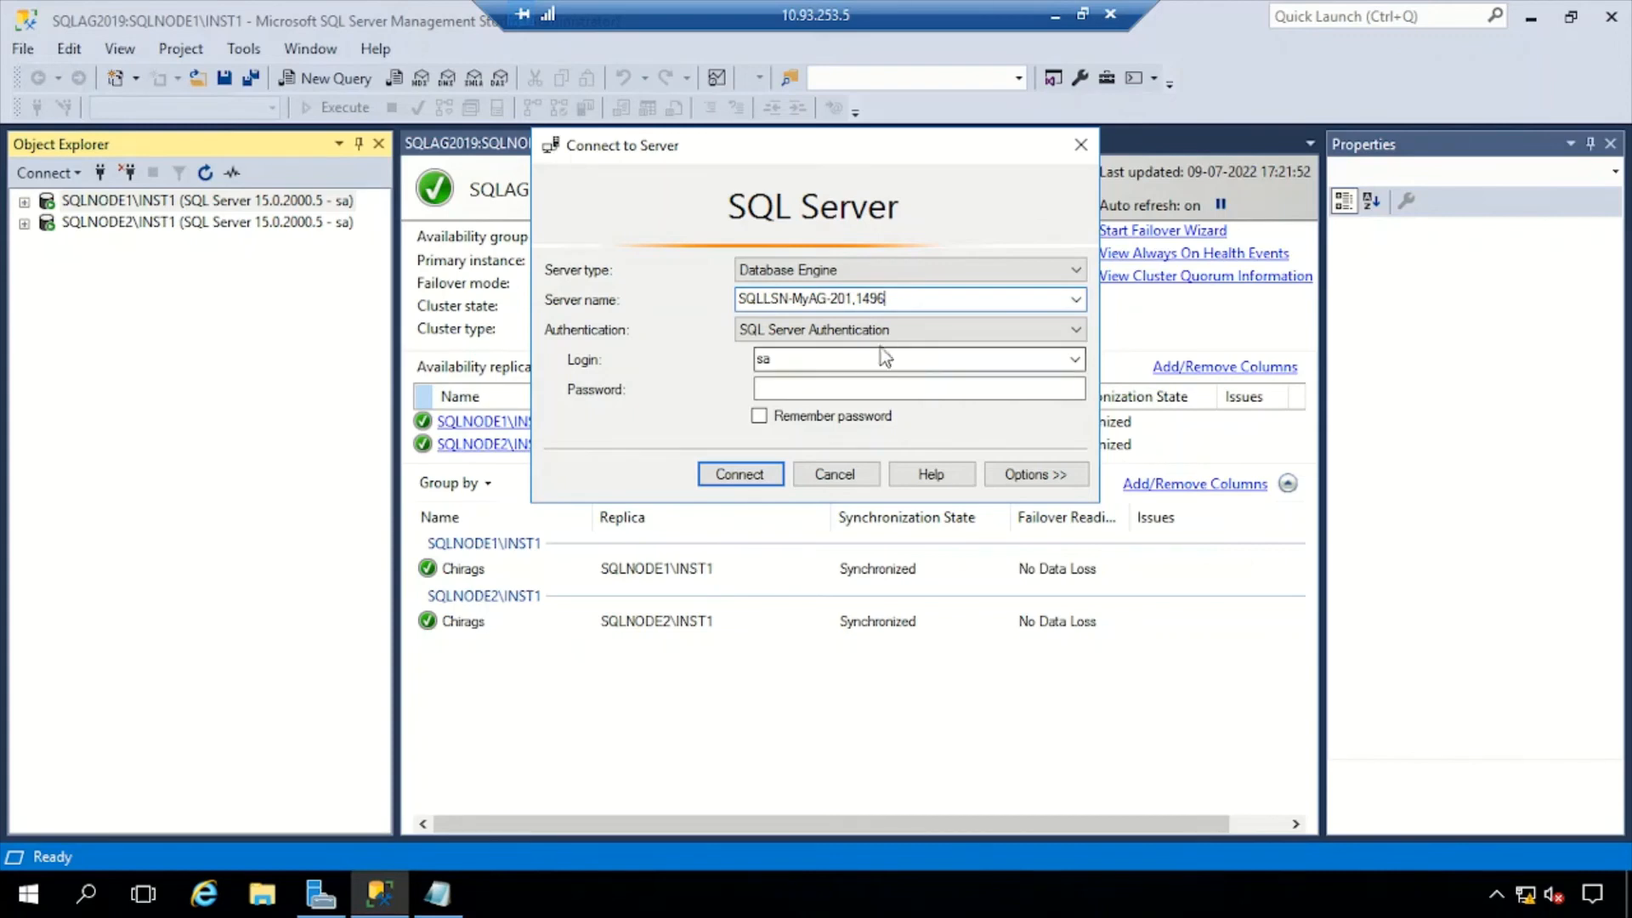
pyautogui.click(935, 329)
pyautogui.click(805, 352)
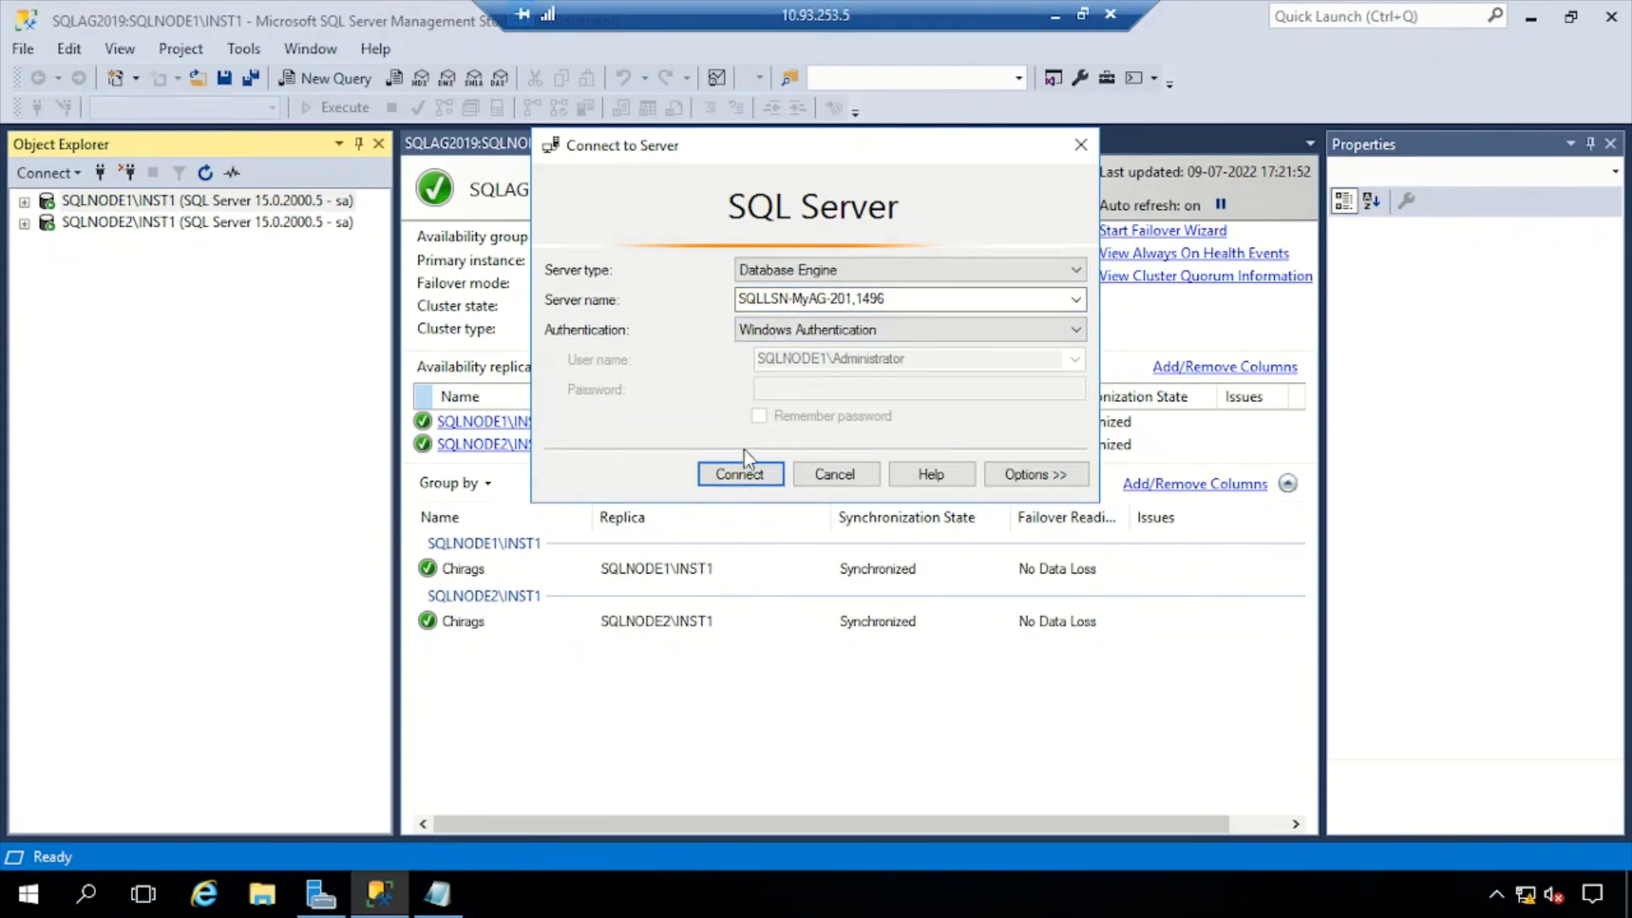
pyautogui.click(736, 481)
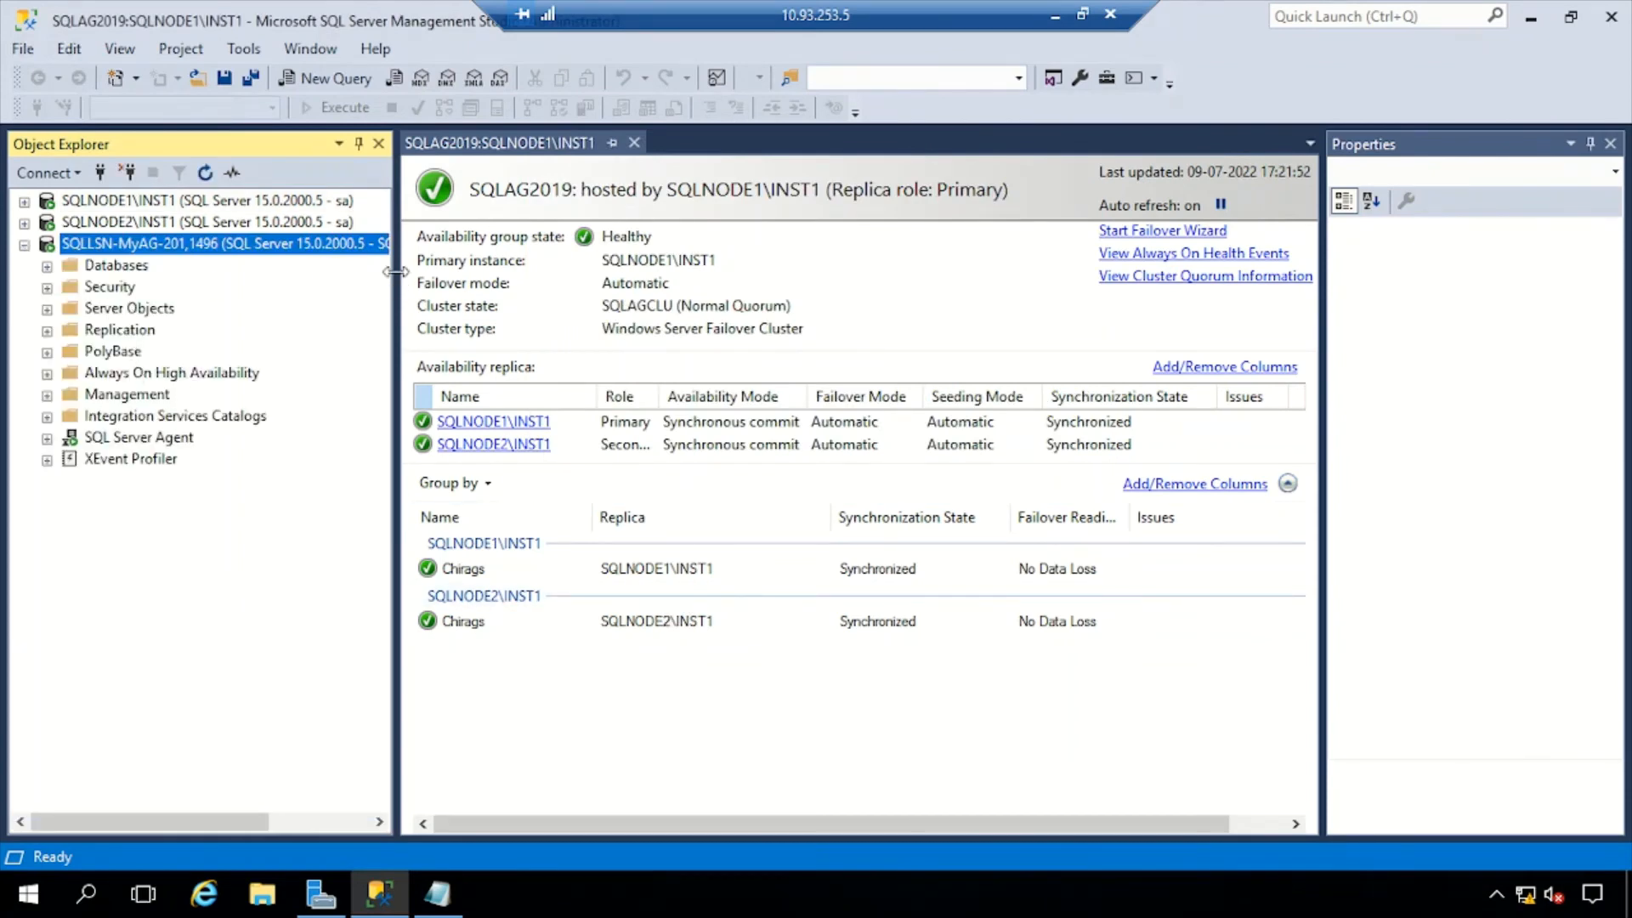
# On the listener connection, browse Databases > Chirags > Tables and select the top 1000 rows of dbo.userinfo.
pyautogui.moveTo(395, 272); pyautogui.dragTo(550, 278)
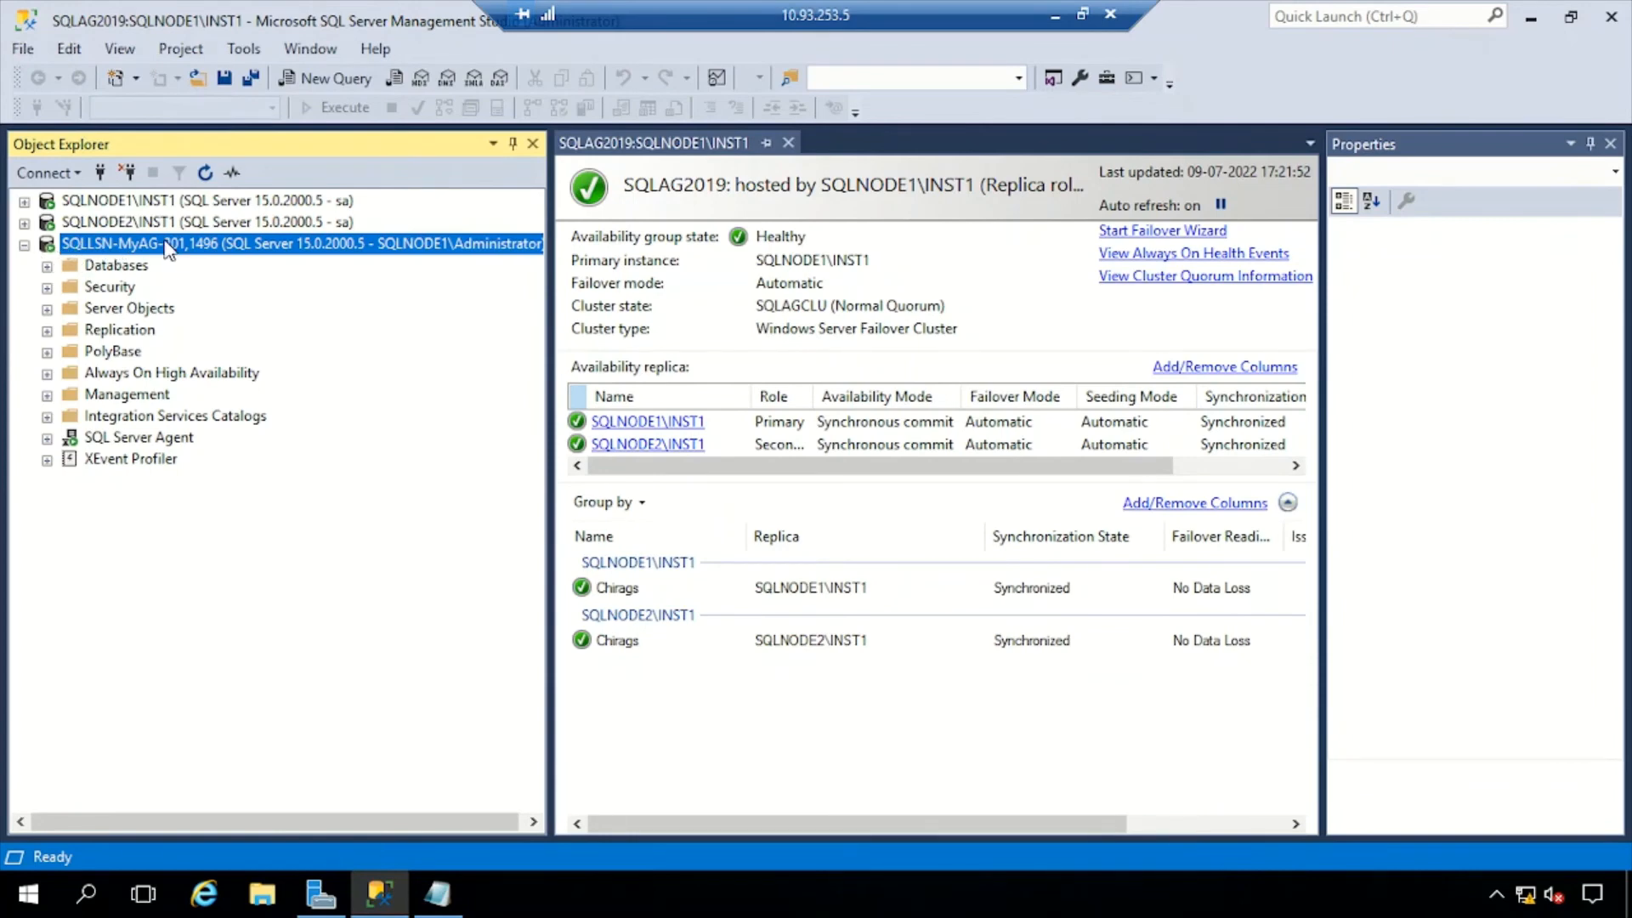
pyautogui.click(47, 266)
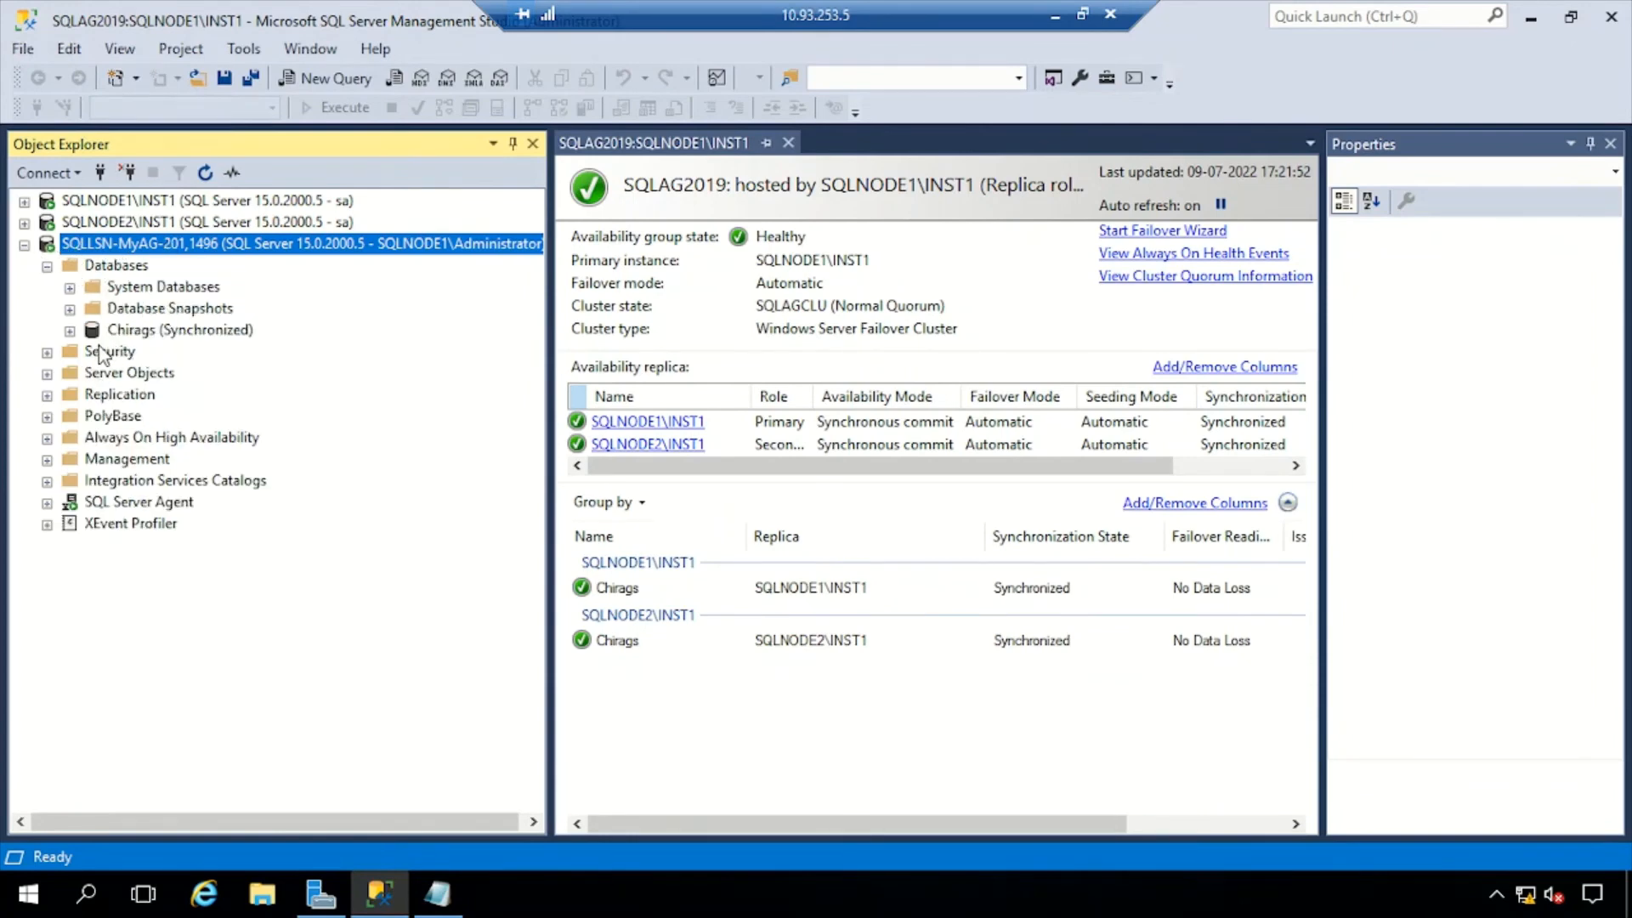
pyautogui.rightClick(114, 266)
pyautogui.click(198, 565)
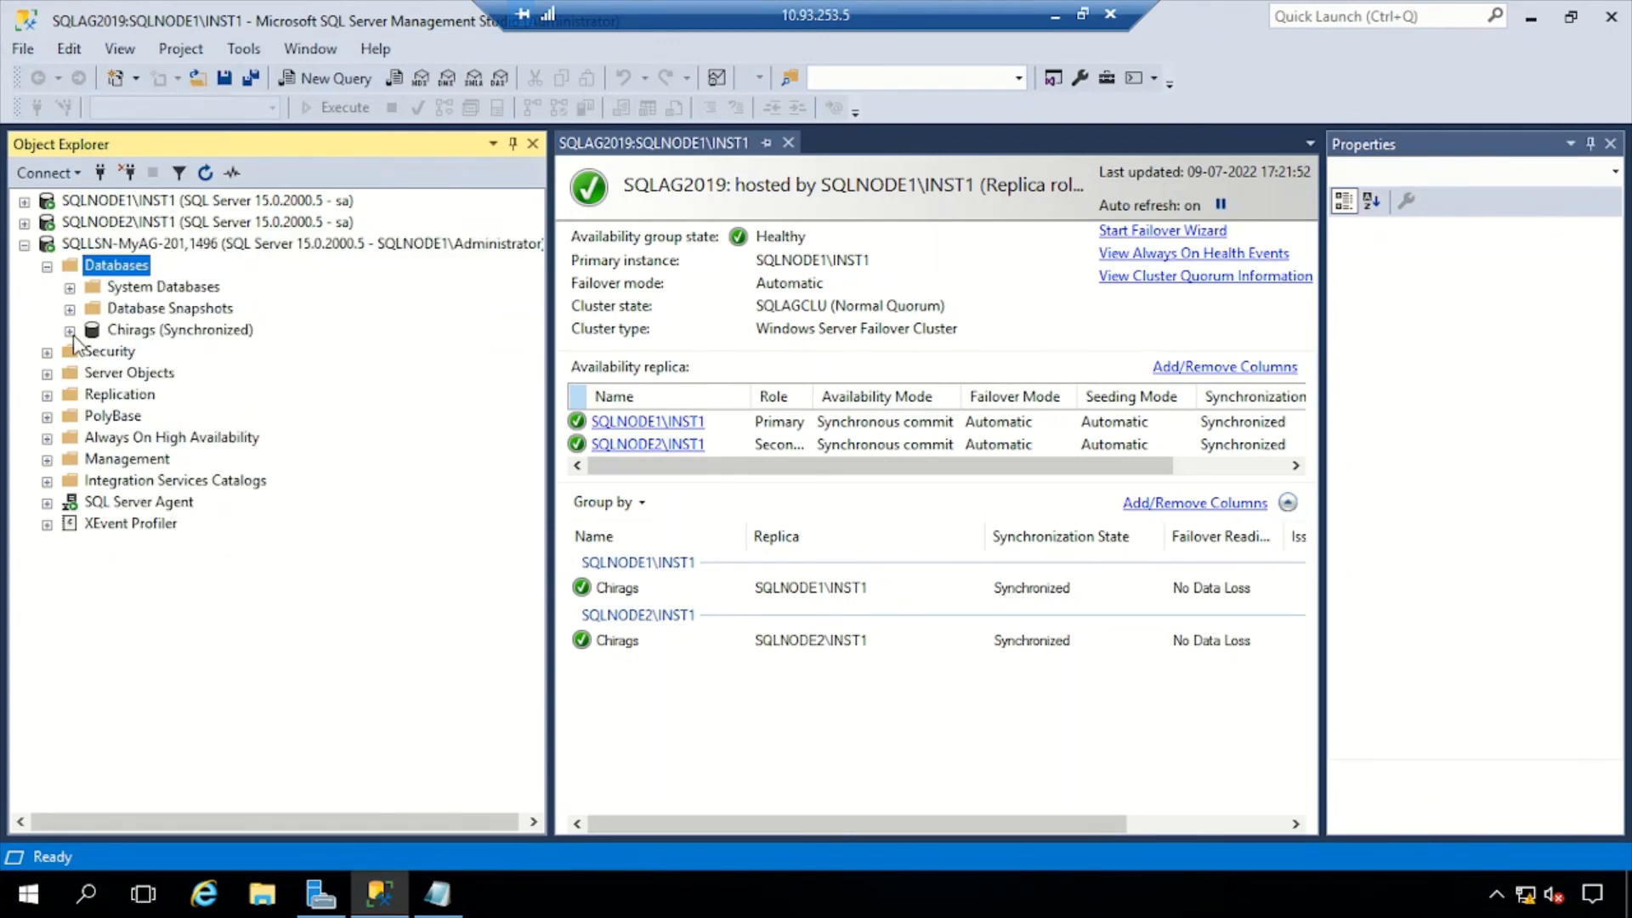
pyautogui.click(69, 330)
pyautogui.click(92, 374)
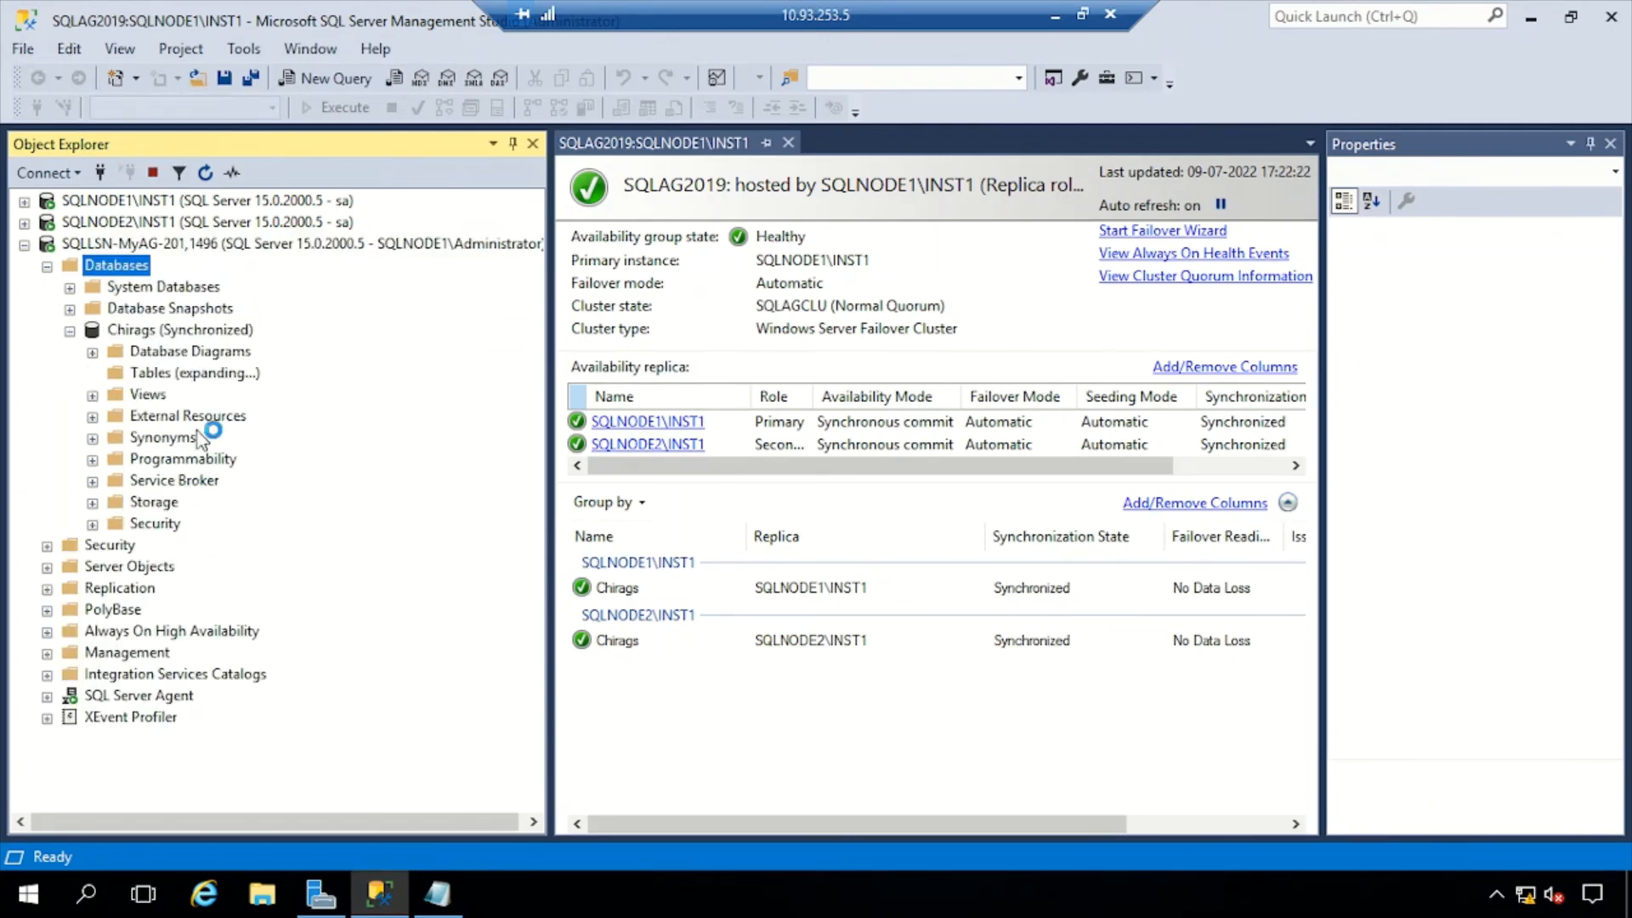
pyautogui.click(179, 481)
pyautogui.rightClick(174, 482)
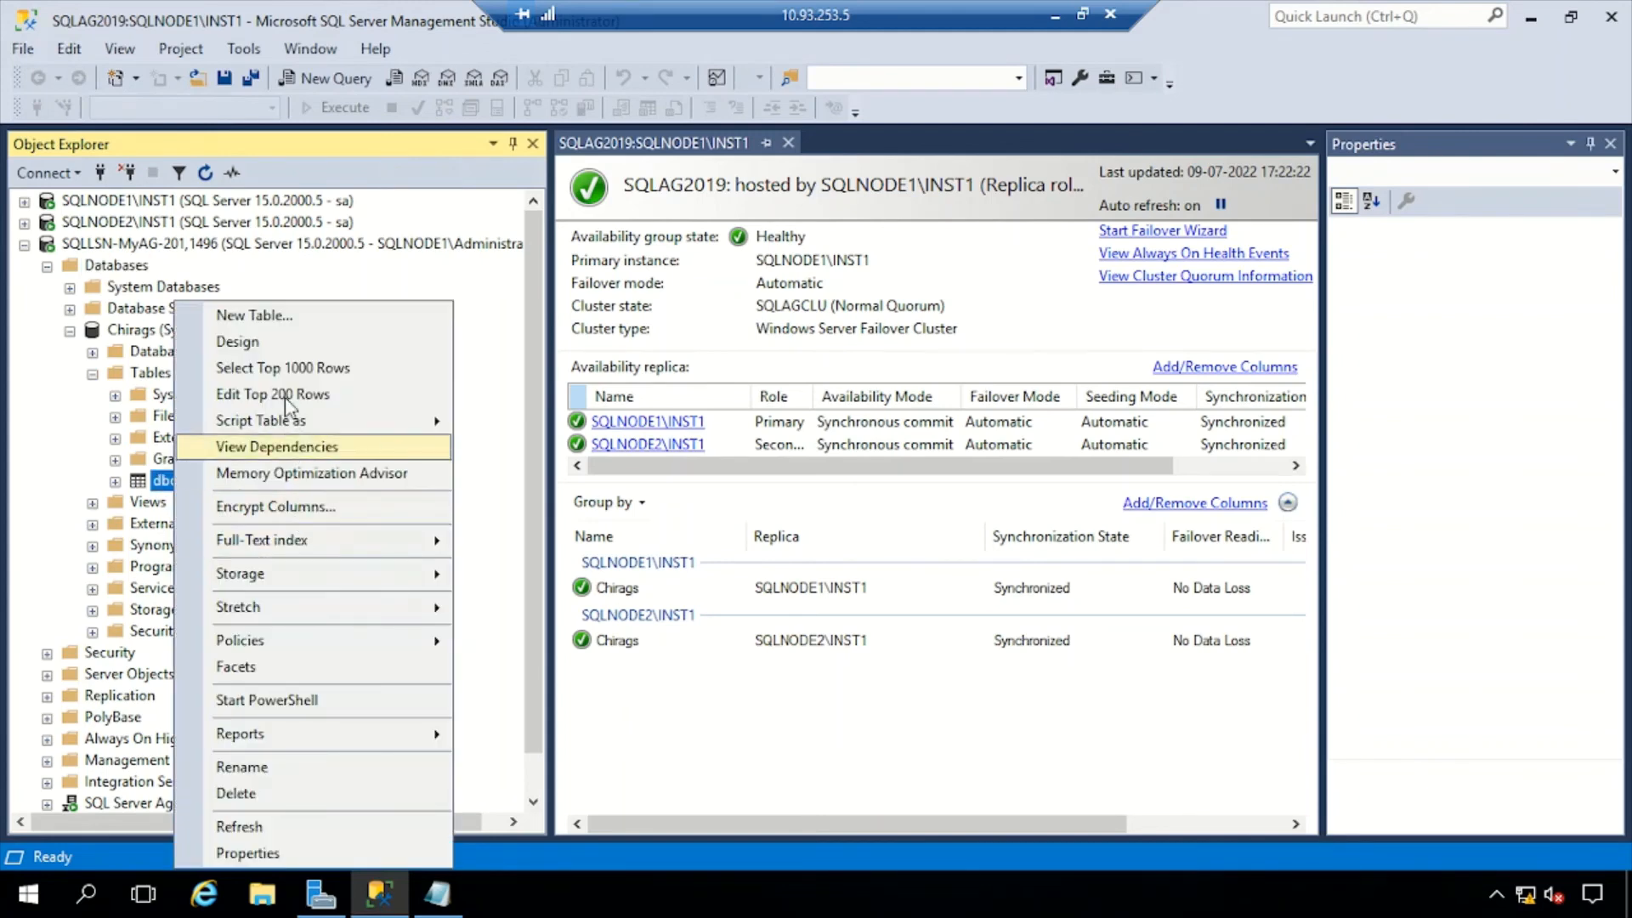
pyautogui.click(292, 369)
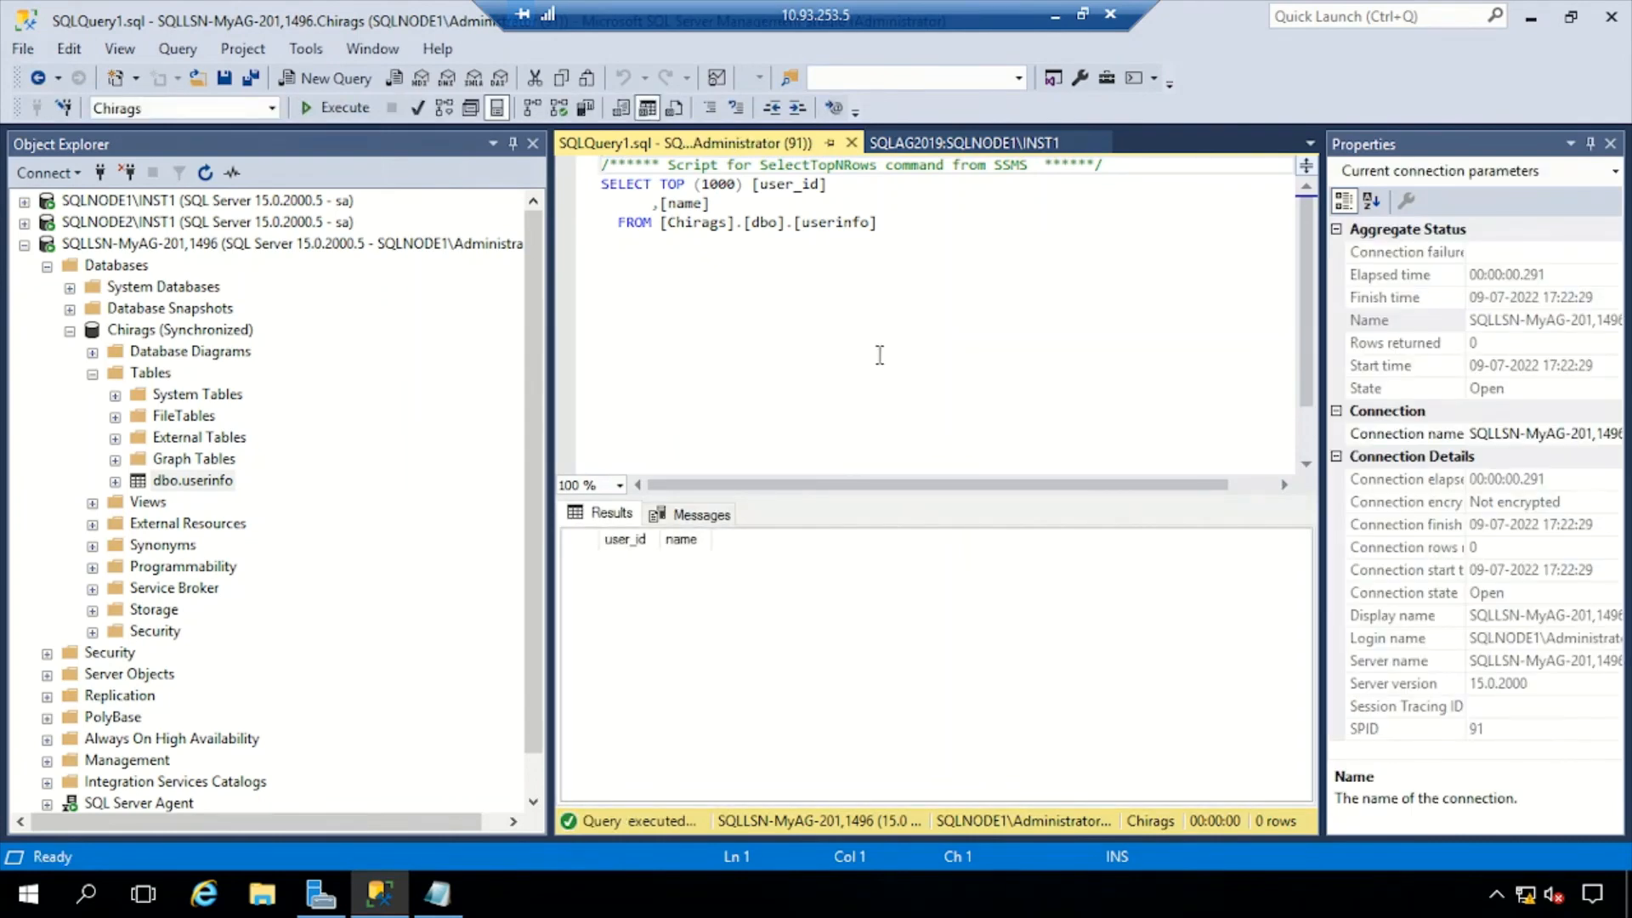
# Close the query tab and dashboard, then expand Always On High Availability > Availability Groups.
pyautogui.hotkey('ctrl', 'F4')
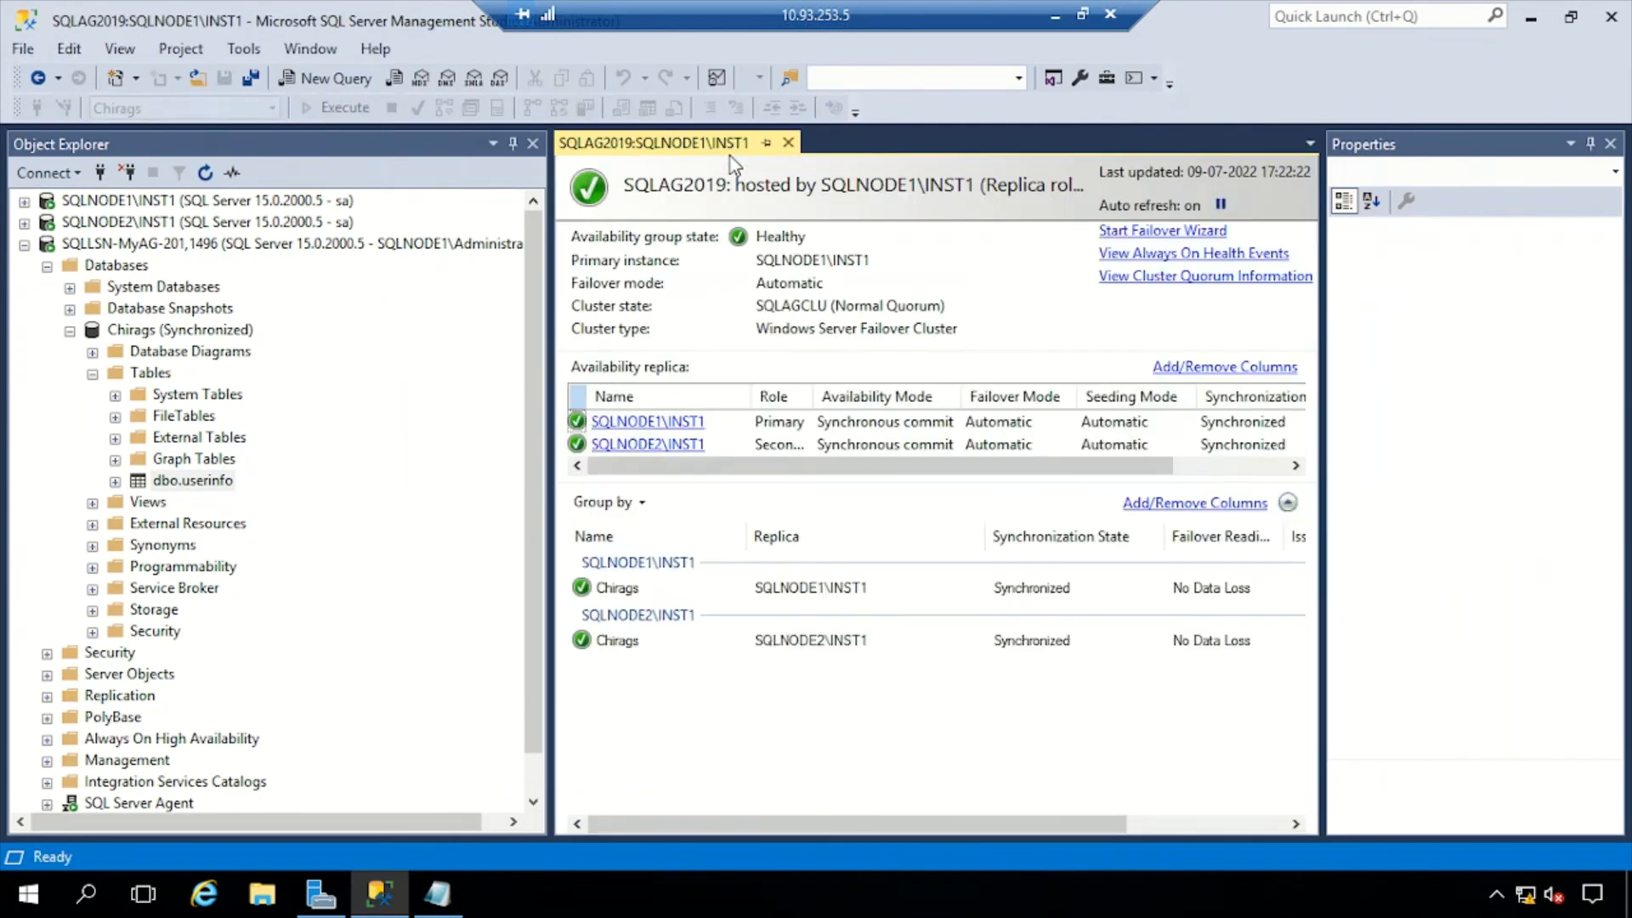
pyautogui.middleClick(632, 140)
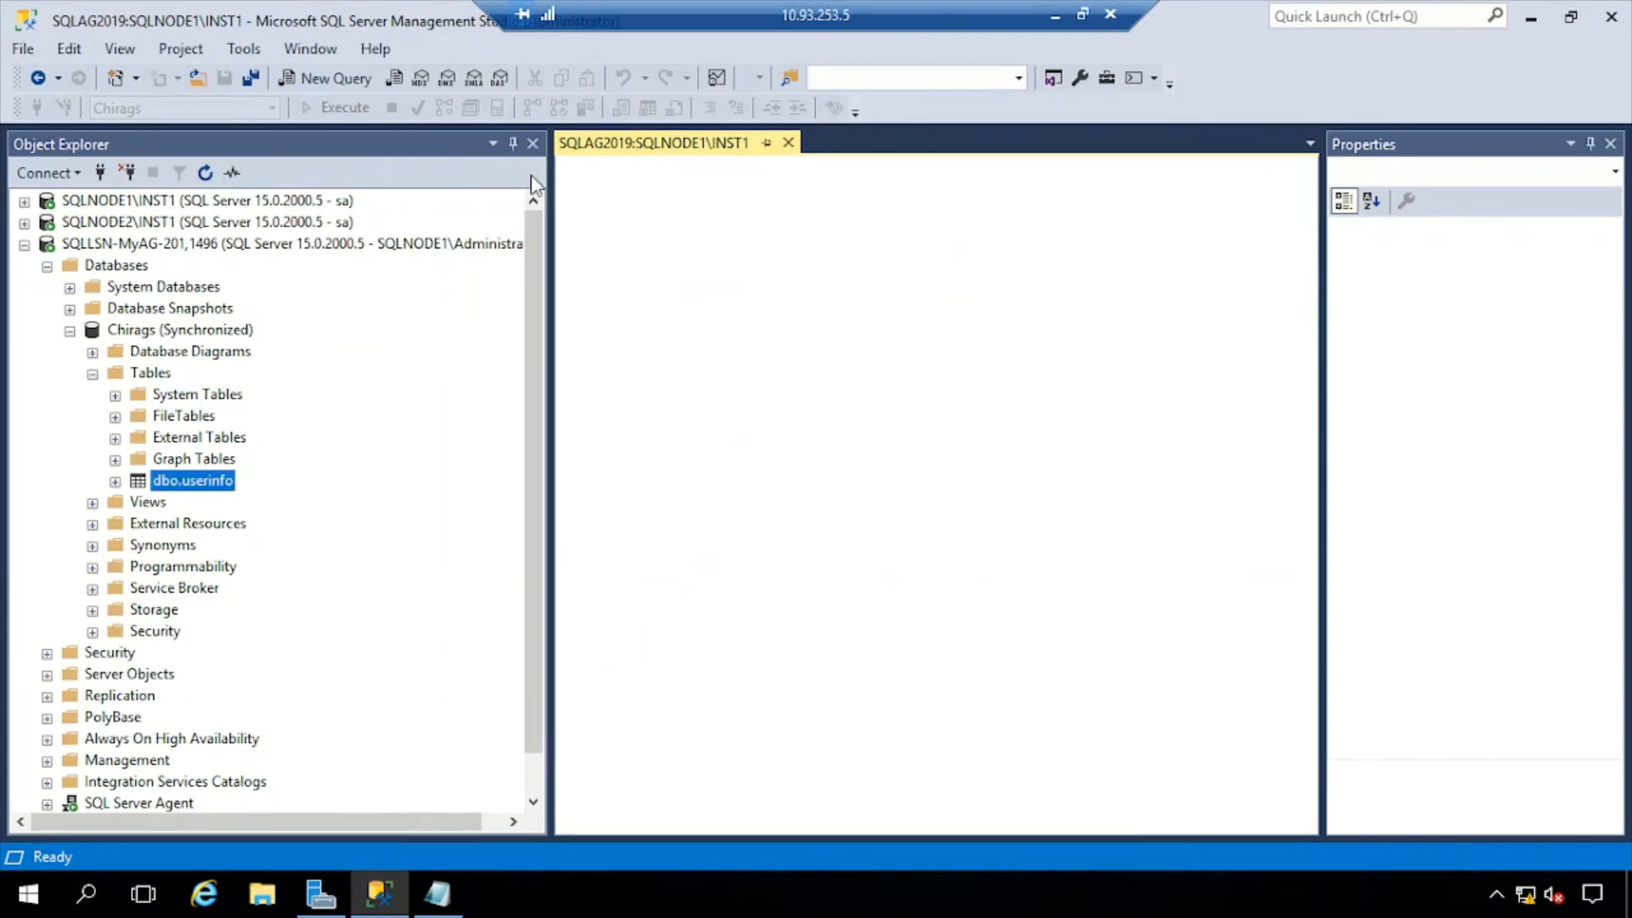
pyautogui.scroll(-1, 48, 718)
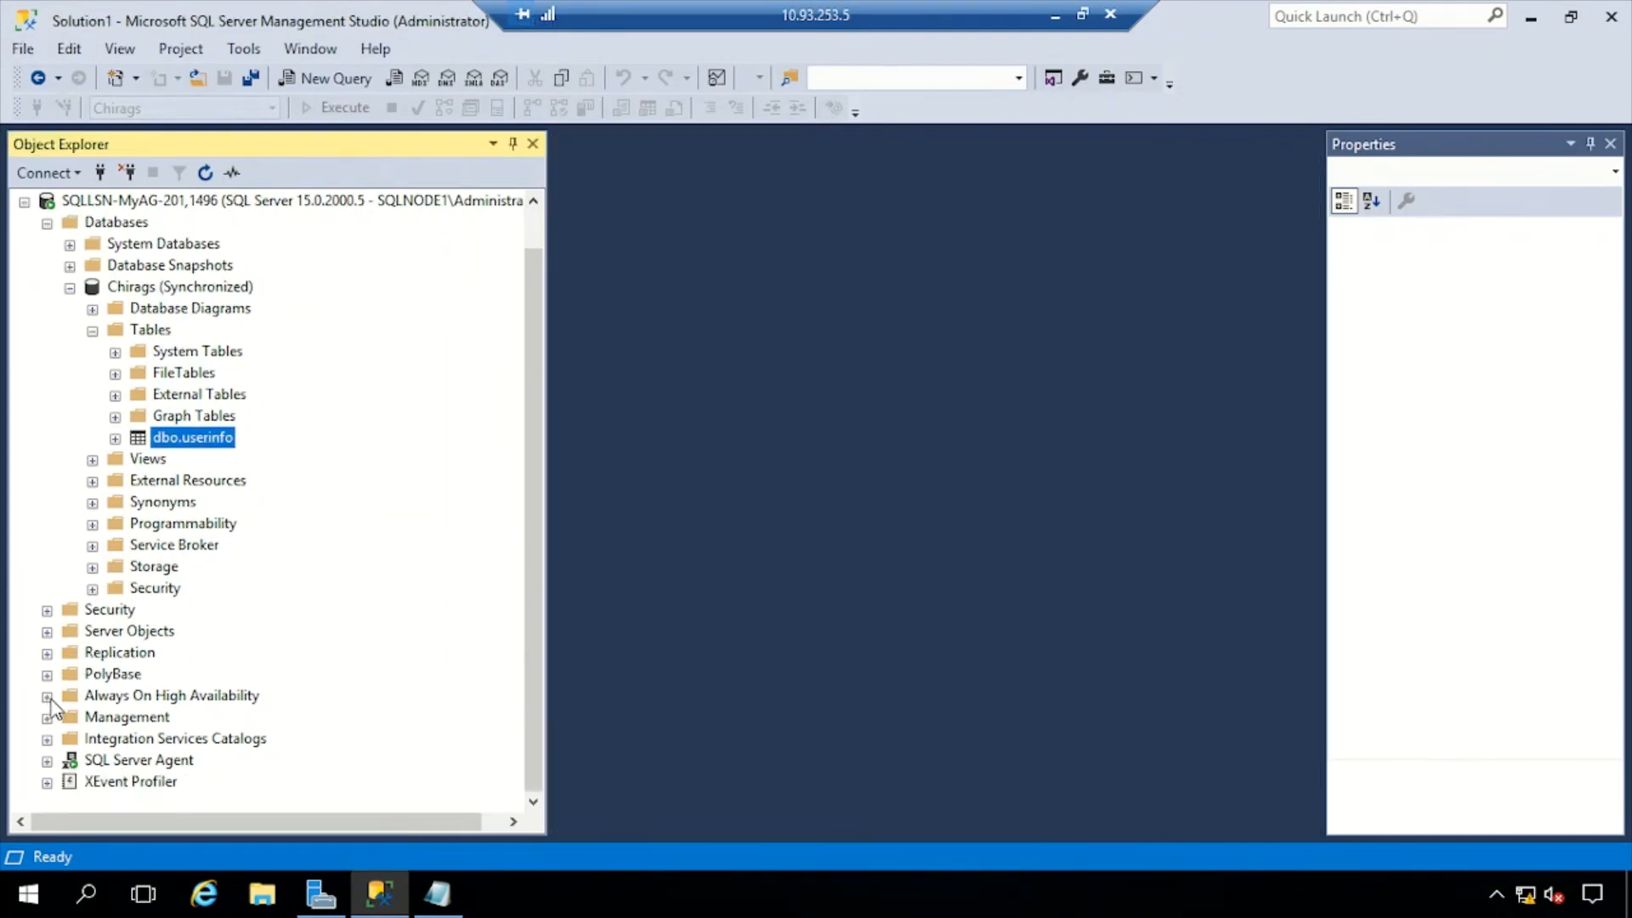
pyautogui.click(48, 697)
pyautogui.click(71, 718)
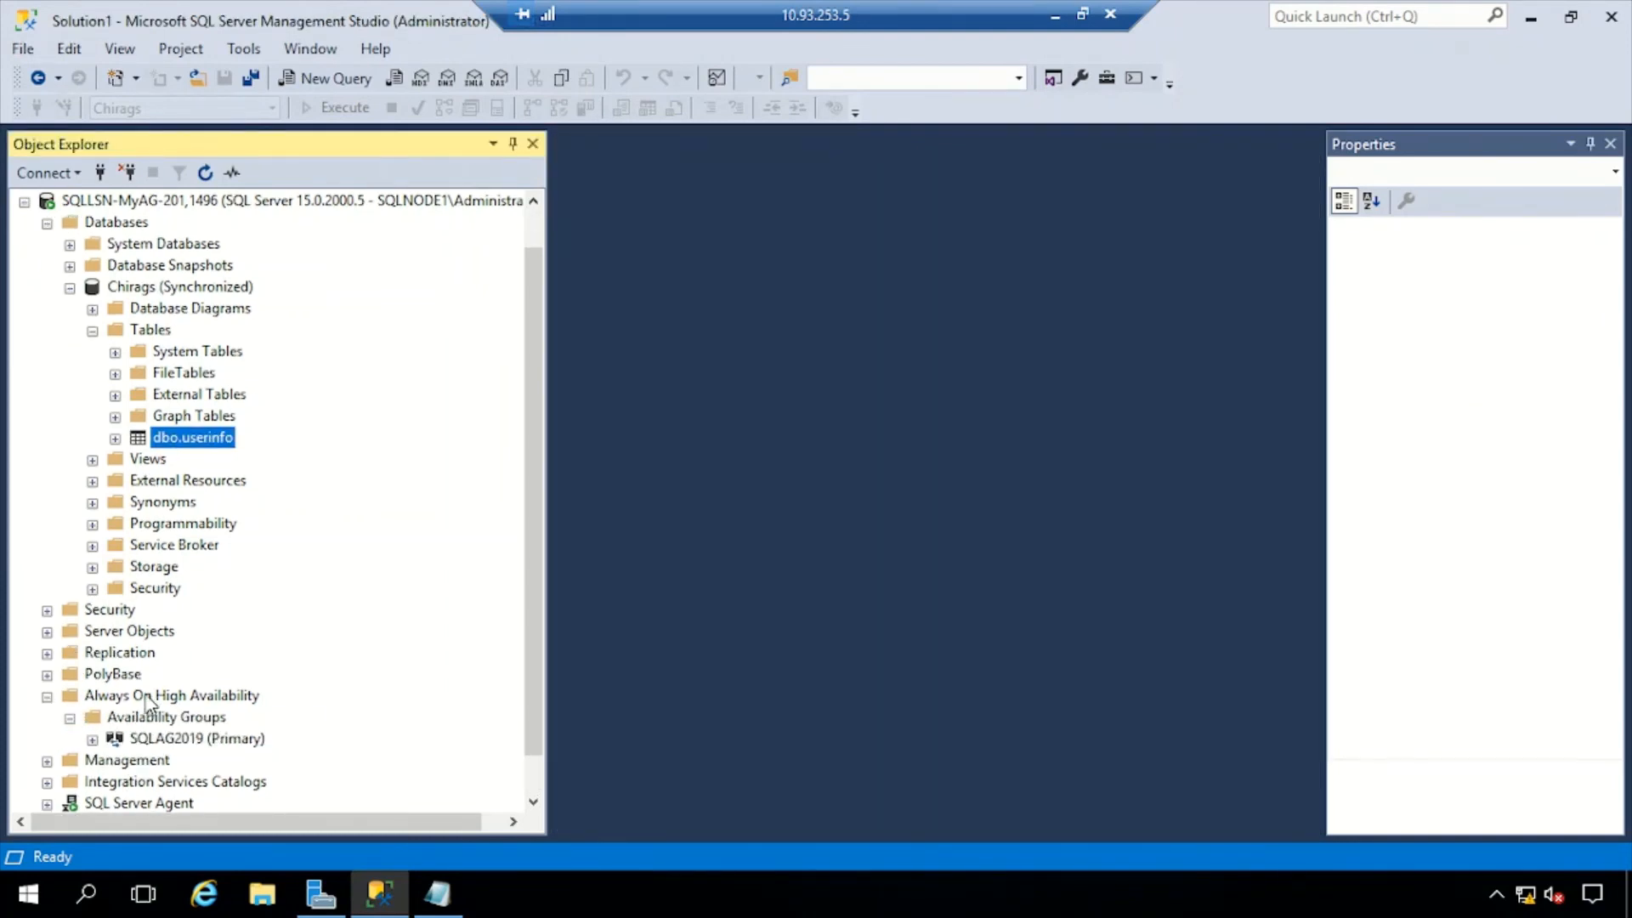
pyautogui.scroll(-1, 162, 706)
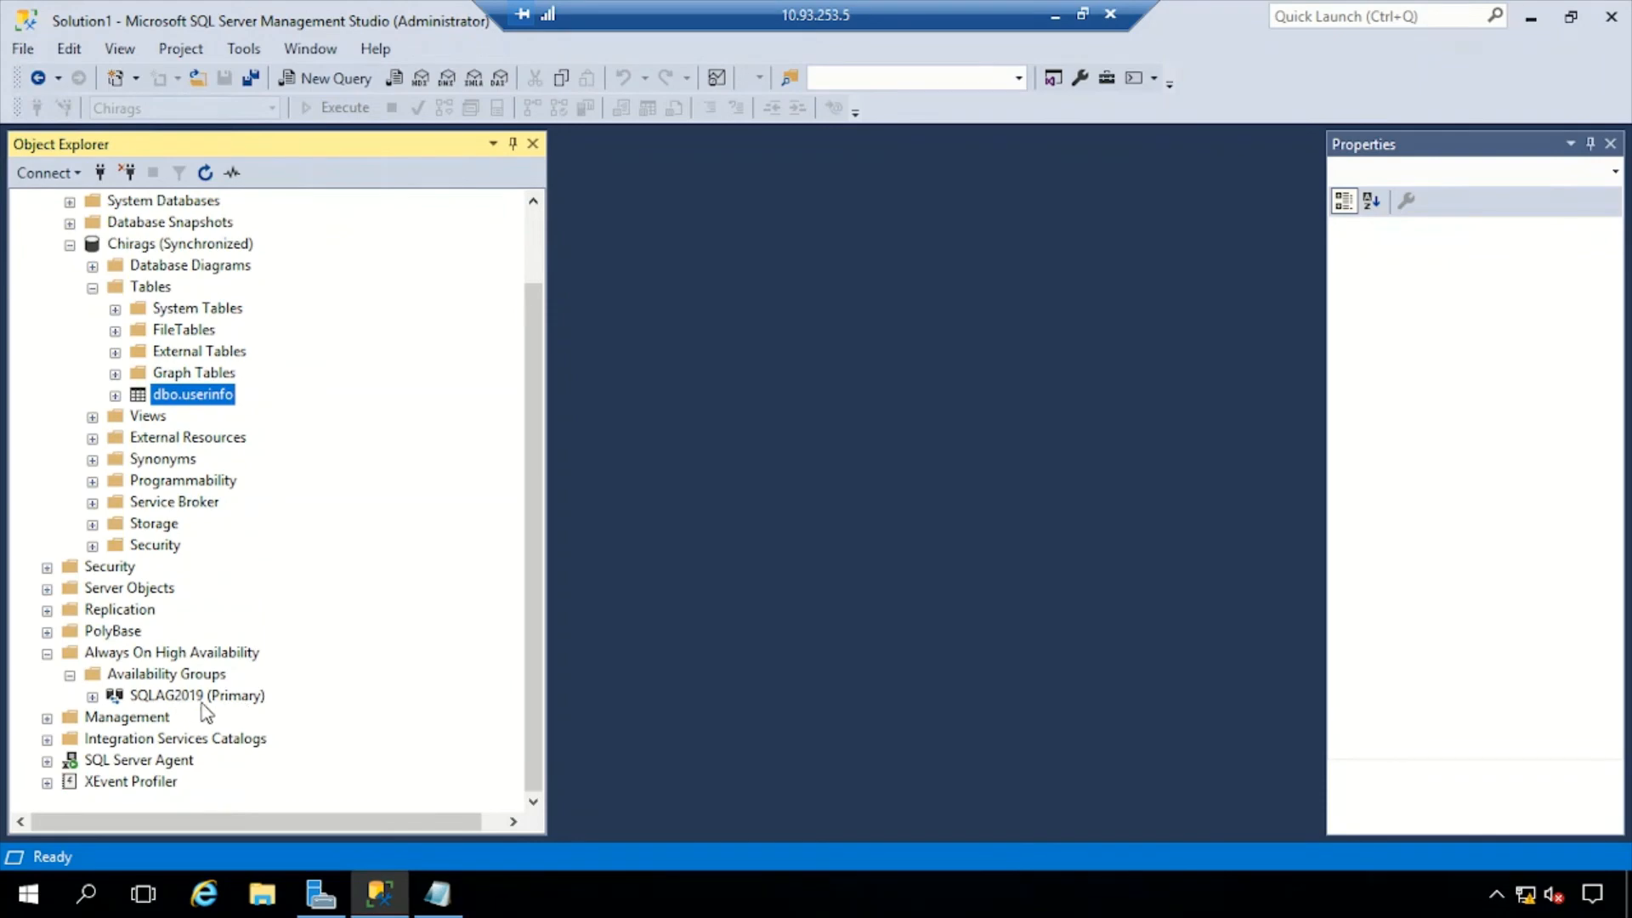
# Expand SQLAG2019's replicas, databases and listeners, then collapse the listener connection and expand SQLNODE1\INST1.
pyautogui.click(93, 697)
pyautogui.click(115, 718)
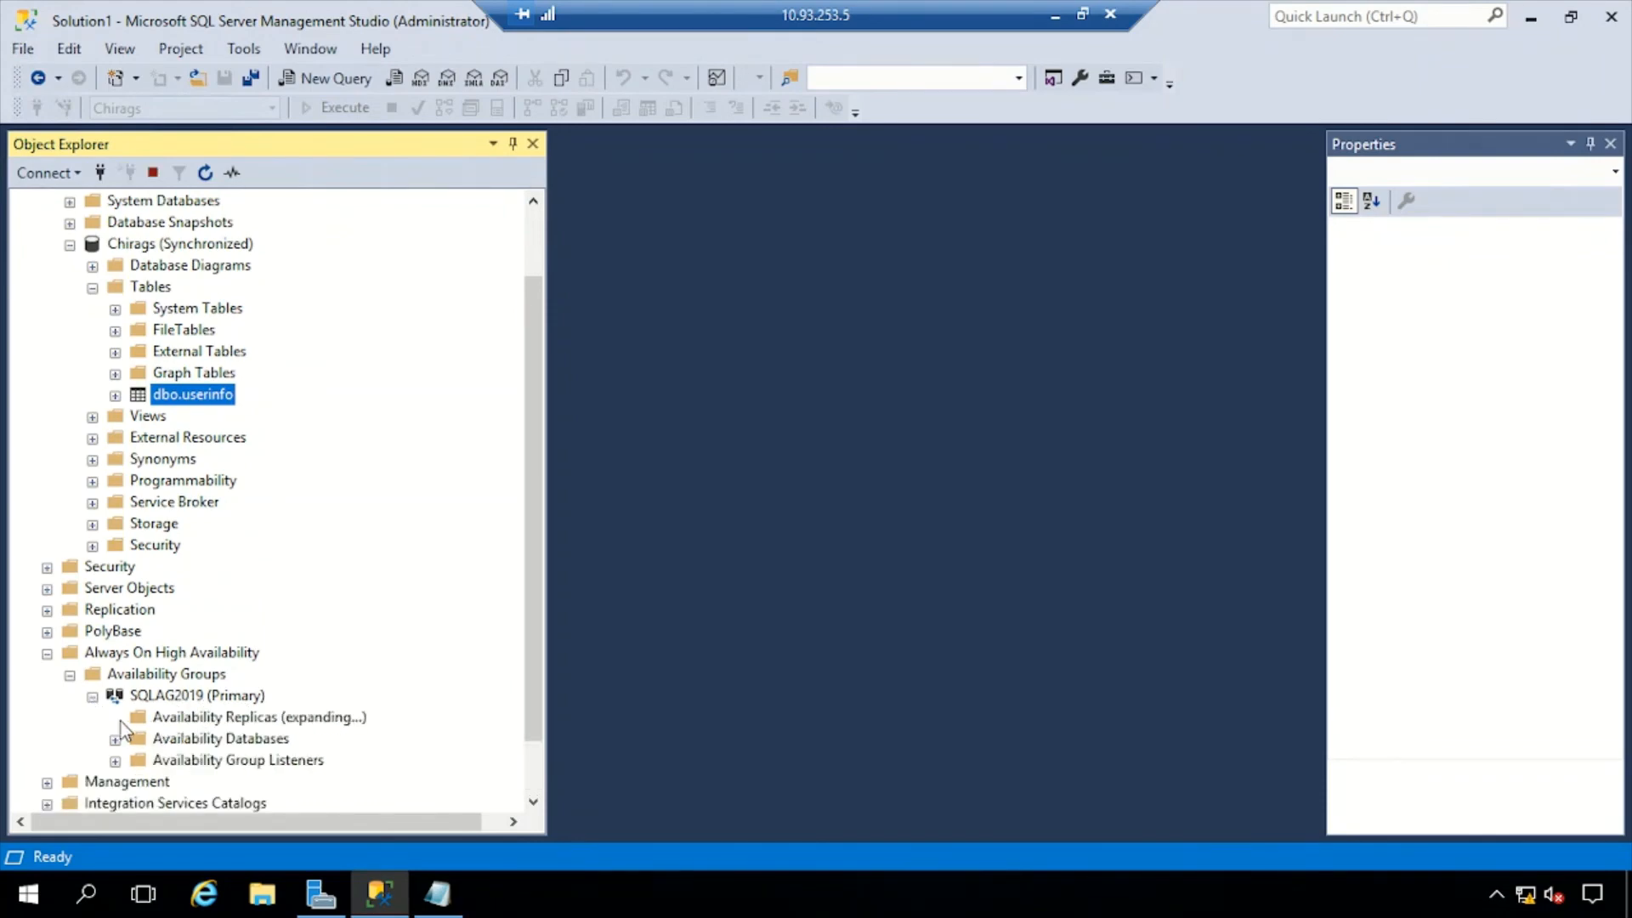
pyautogui.scroll(-2, 119, 705)
pyautogui.click(115, 675)
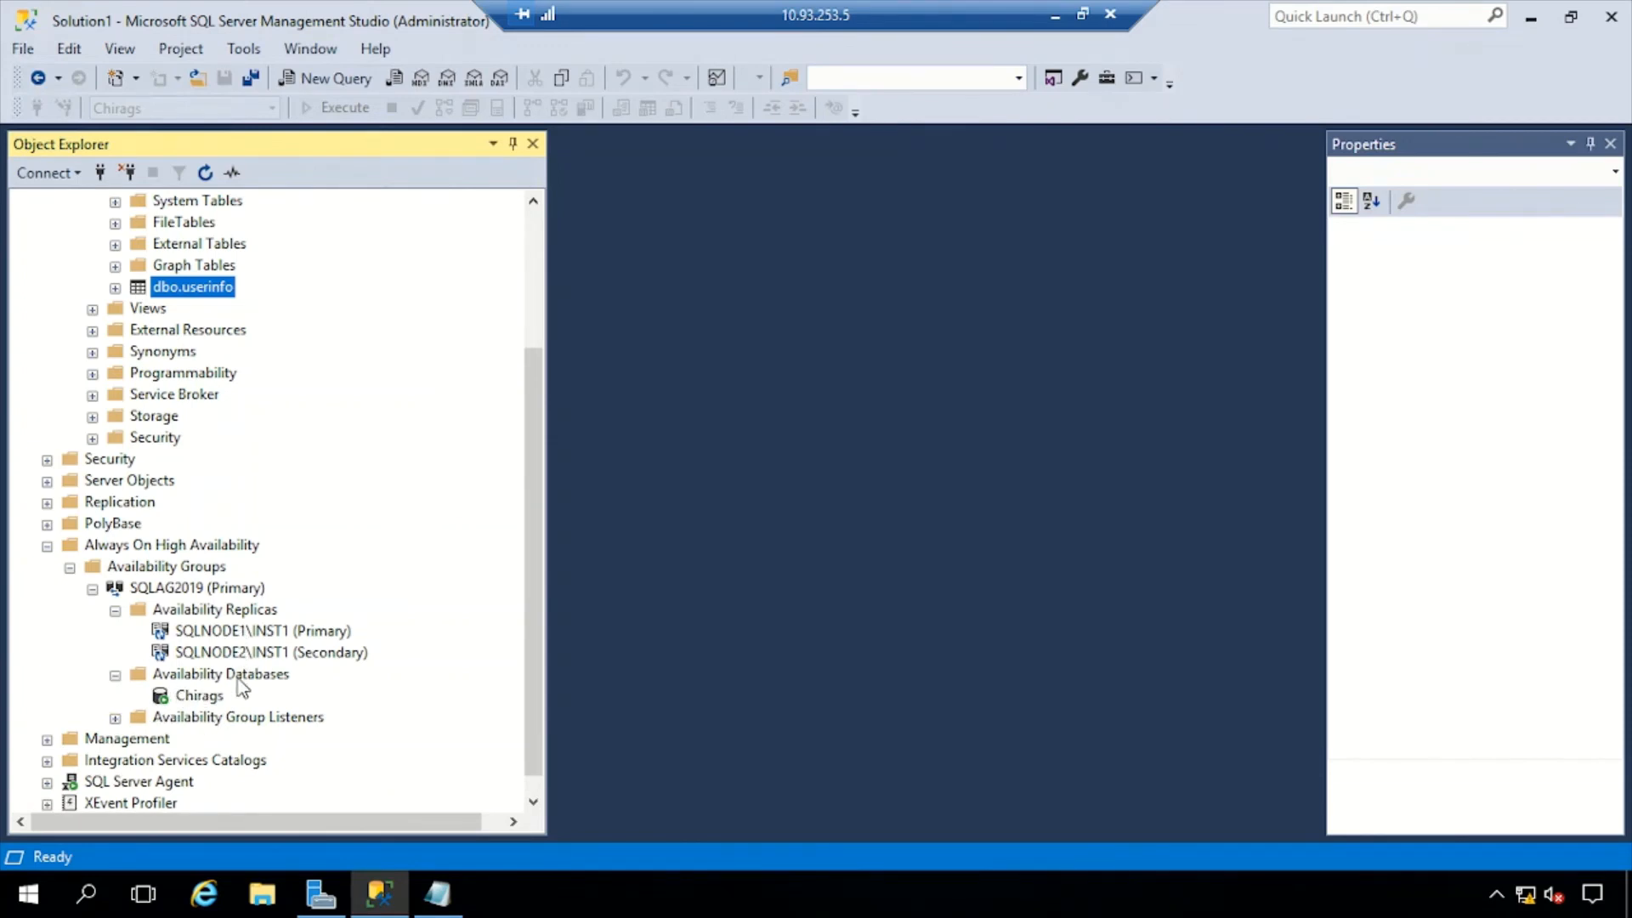
pyautogui.click(114, 718)
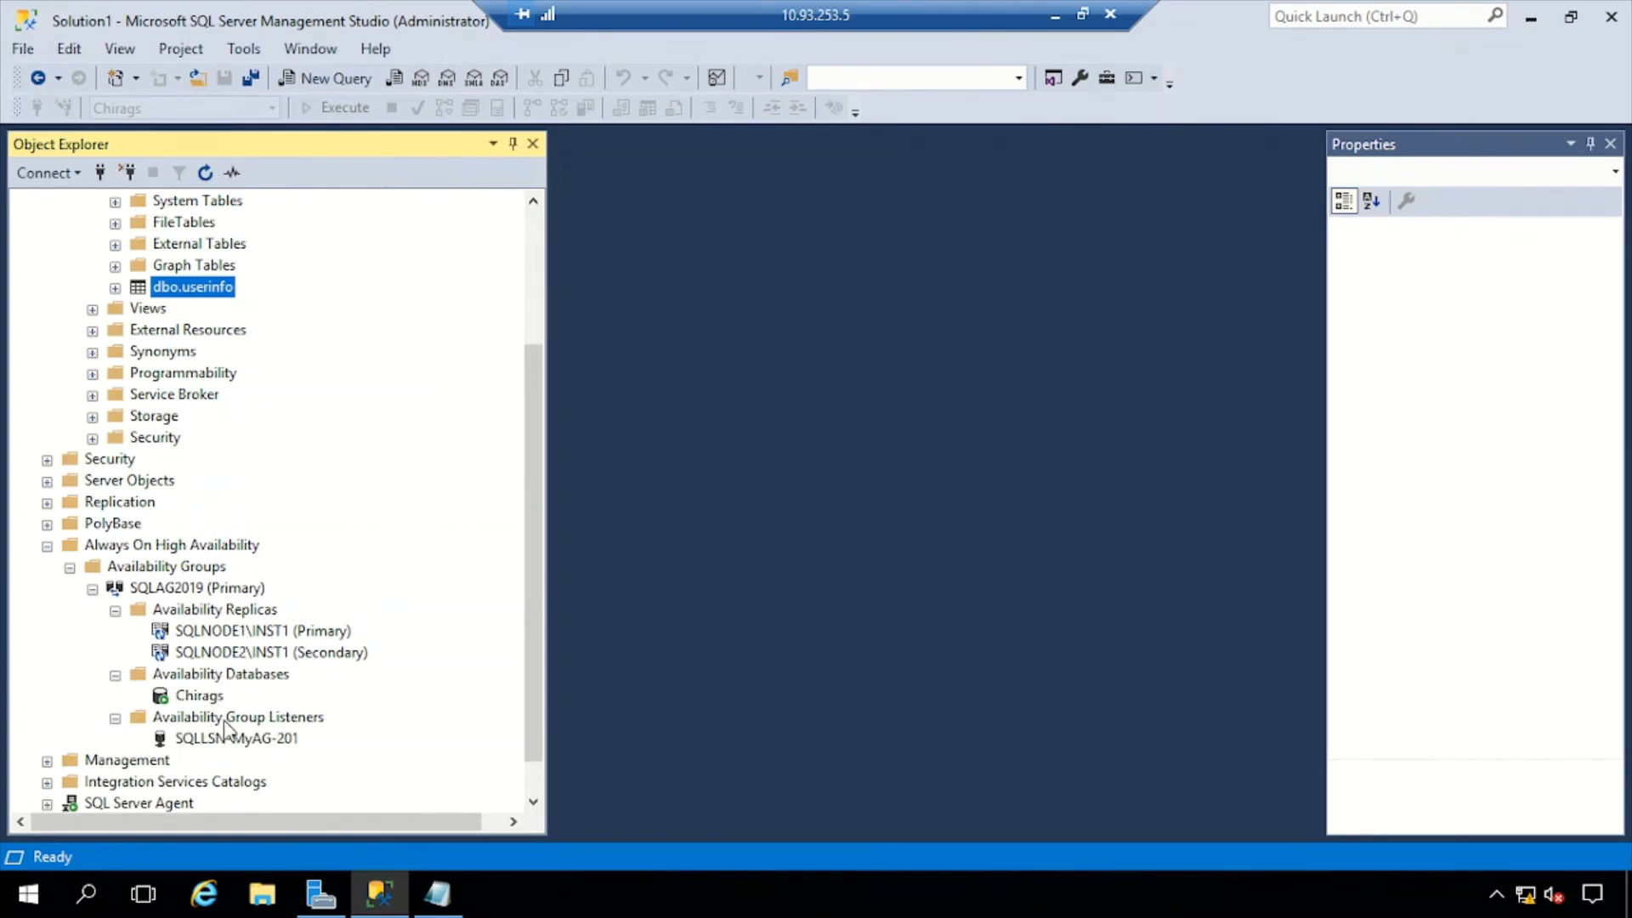
pyautogui.scroll(-1, 227, 746)
pyautogui.scroll(5, 197, 714)
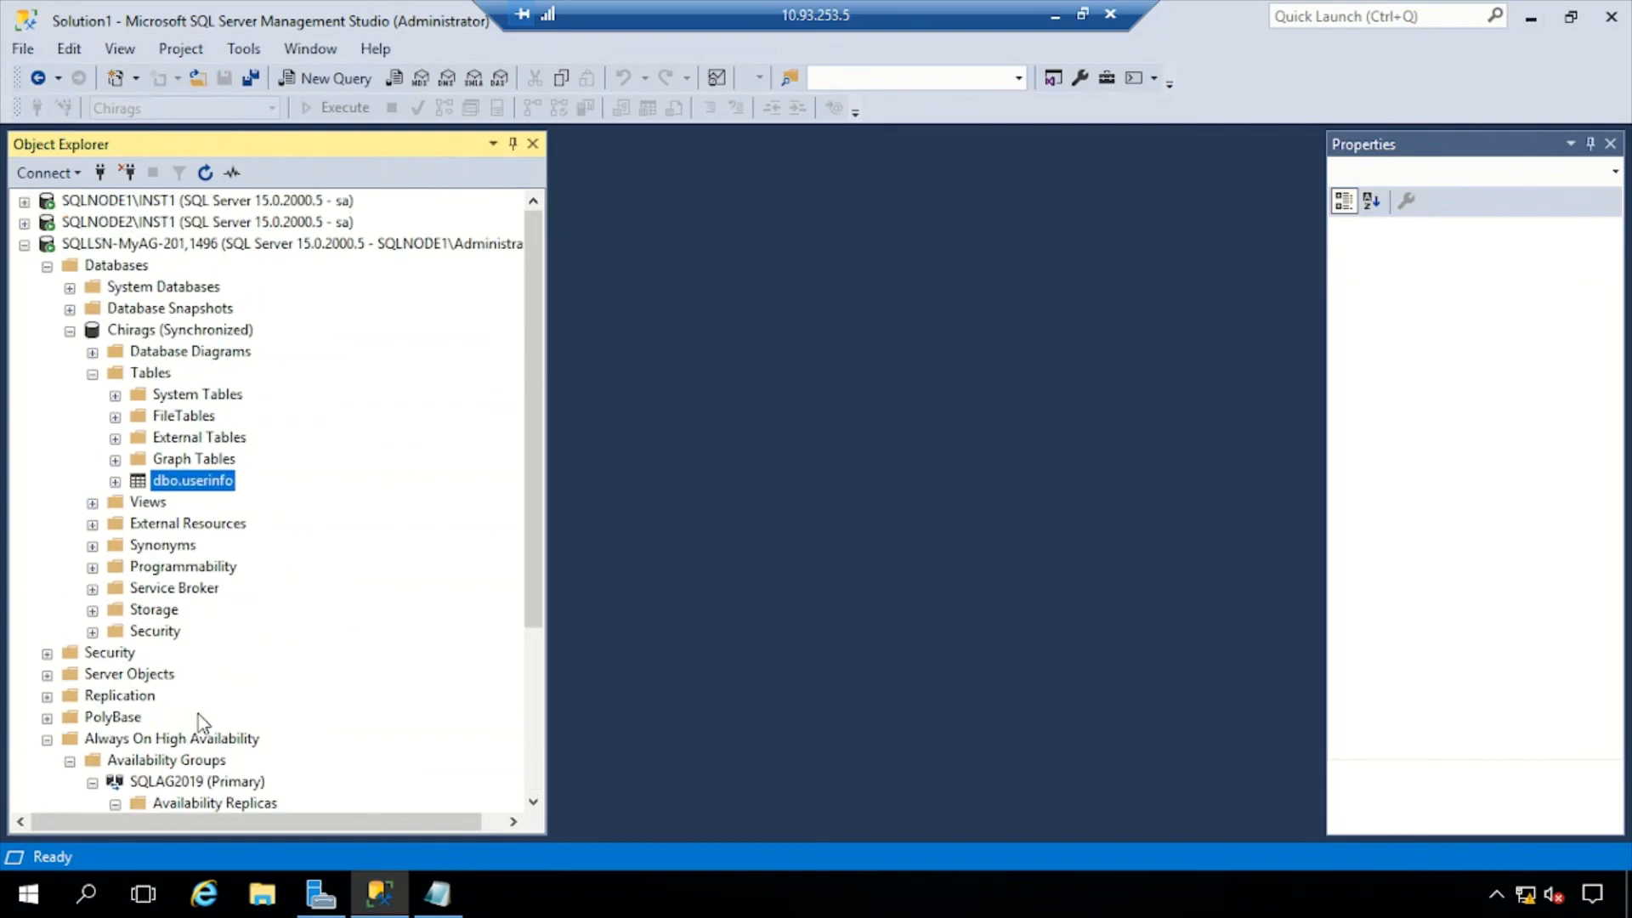
pyautogui.click(24, 245)
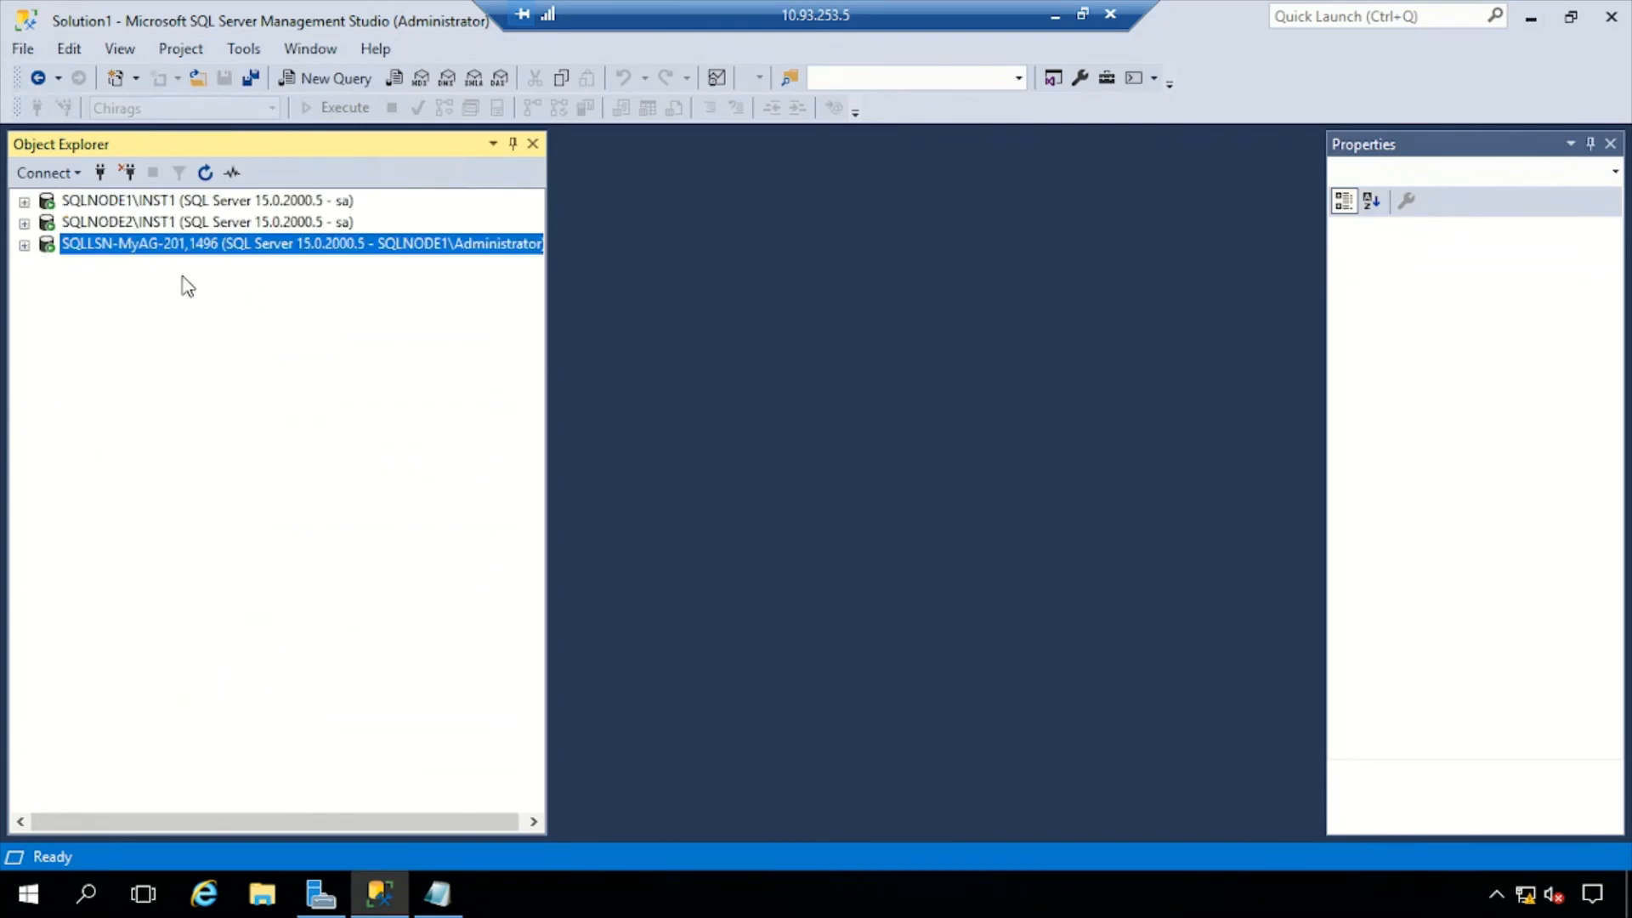
pyautogui.click(24, 202)
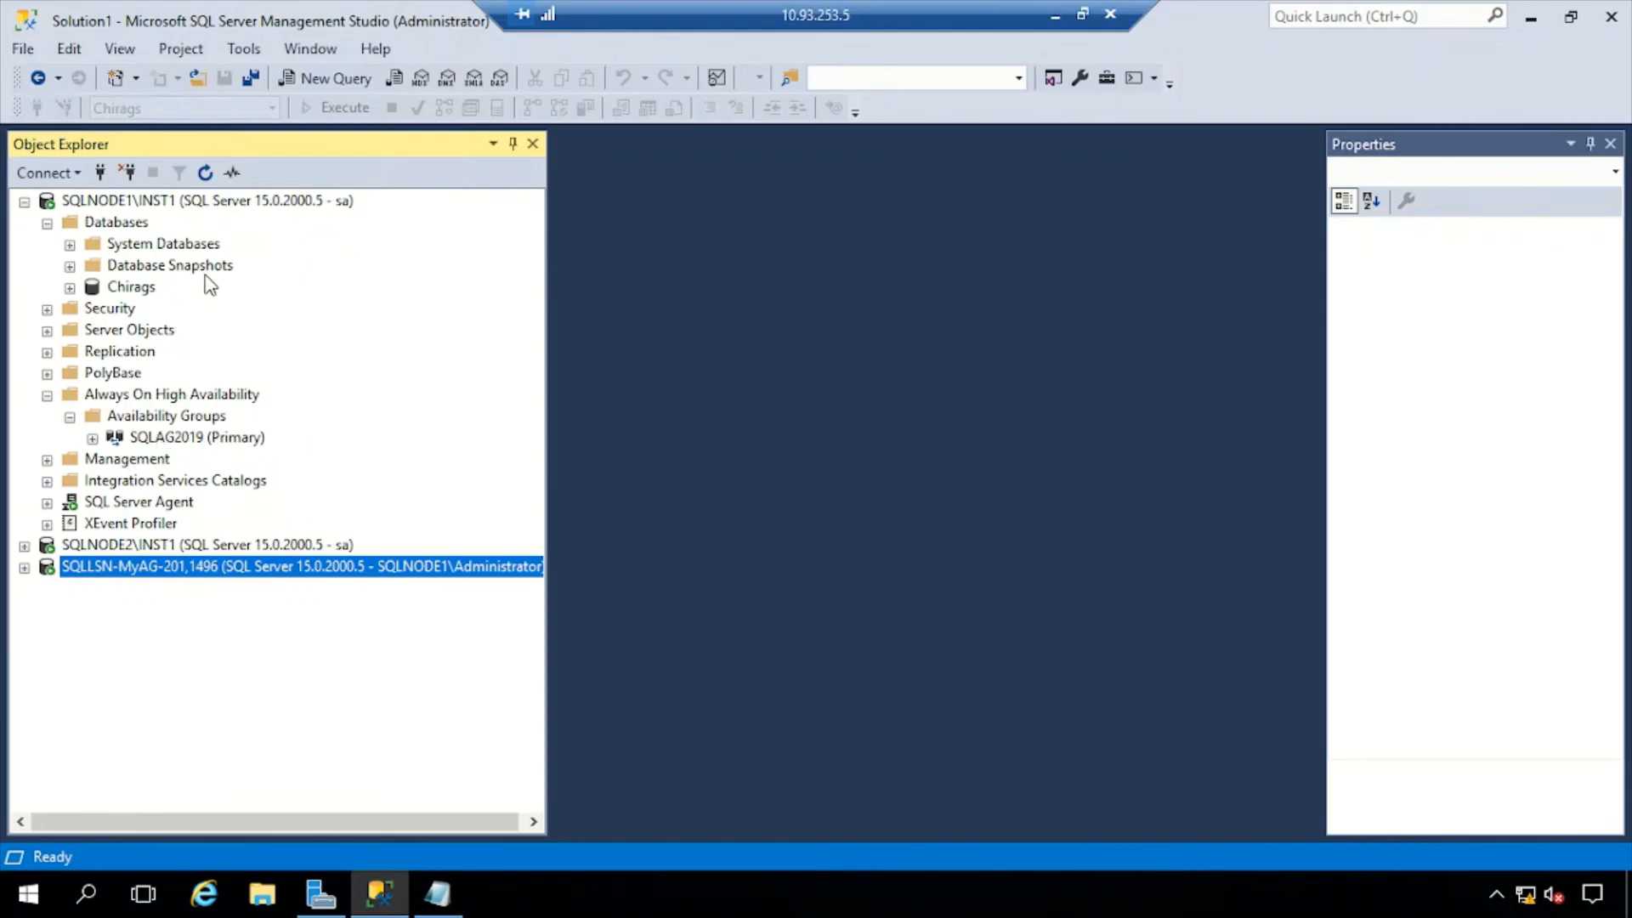
# Maximize Server Manager and launch Failover Cluster Manager from its Tools menu.
pyautogui.click(321, 893)
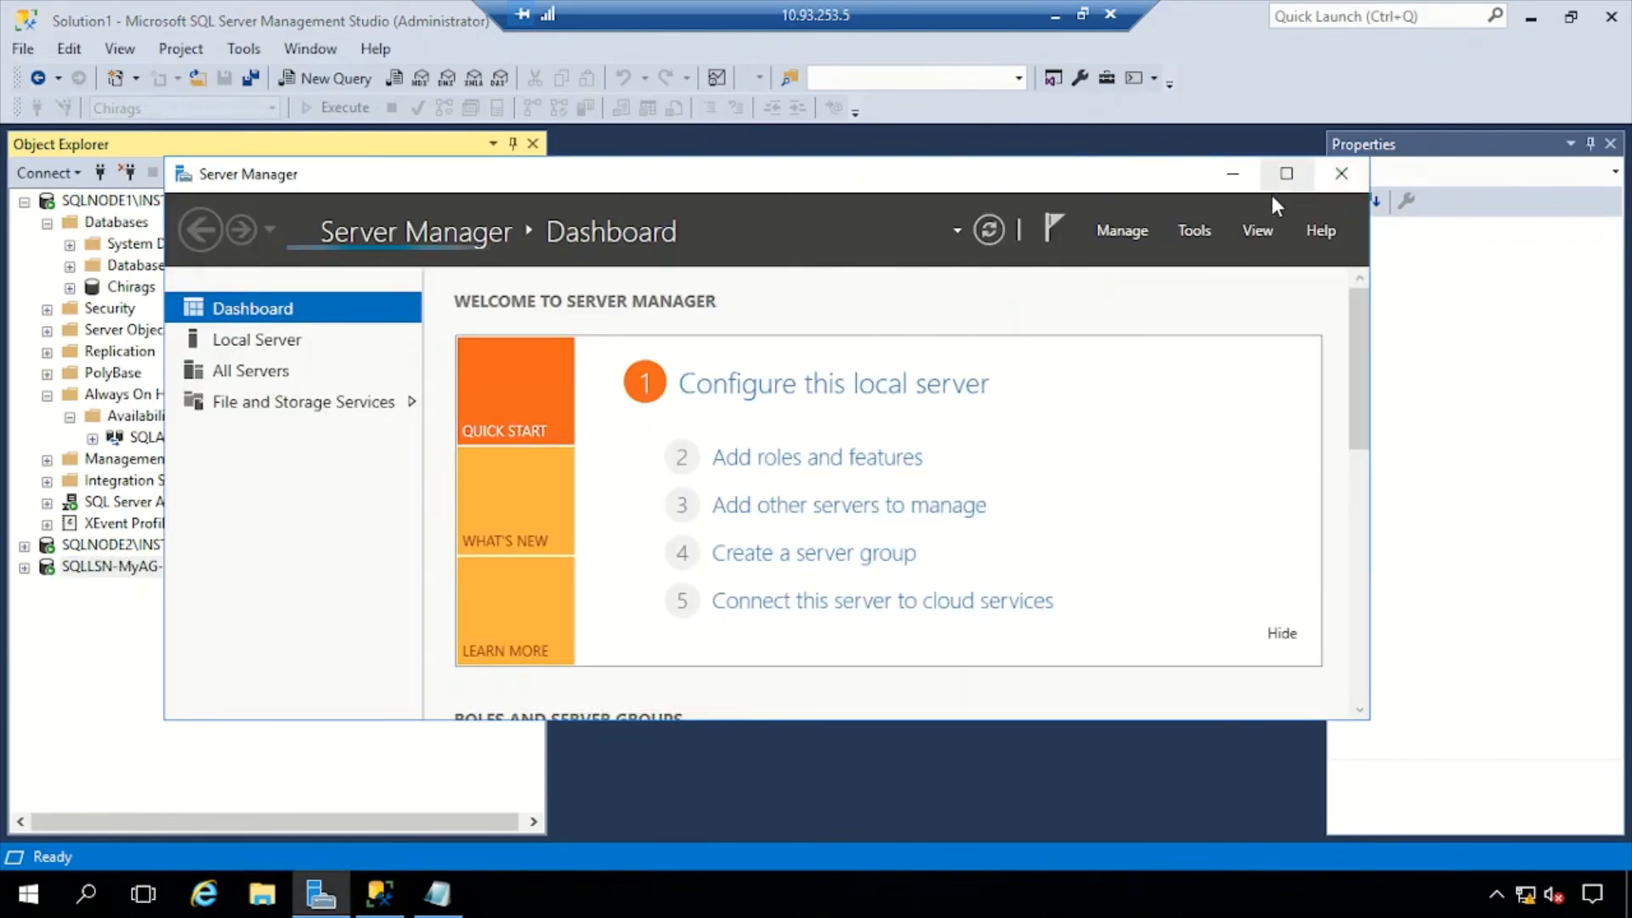
pyautogui.click(1286, 173)
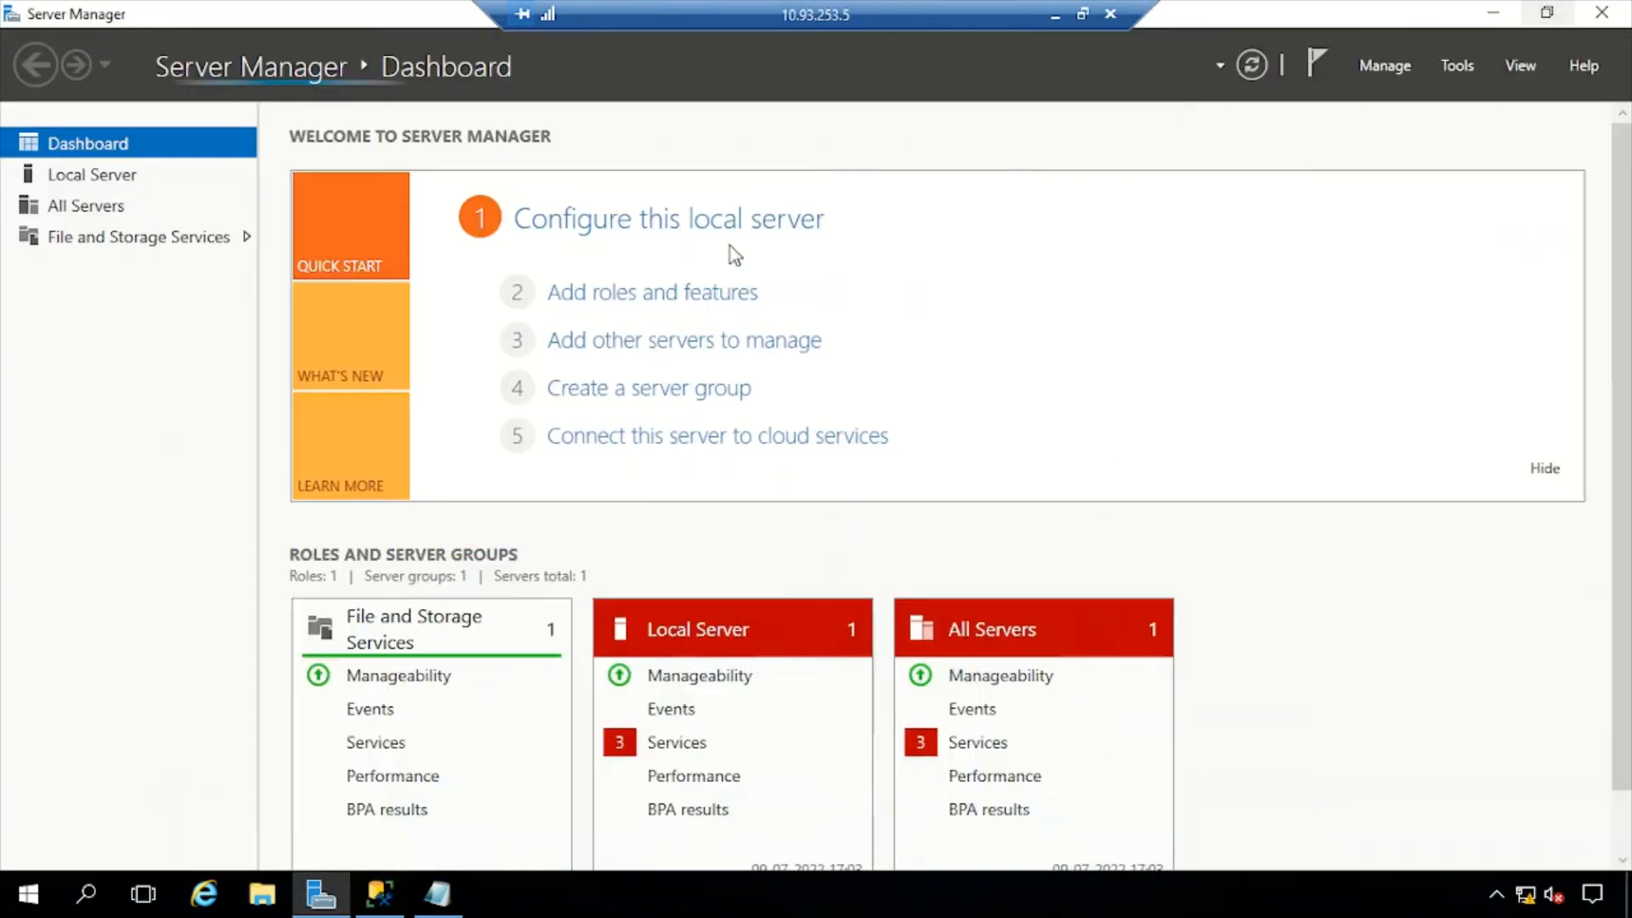
pyautogui.click(1406, 65)
pyautogui.click(1448, 70)
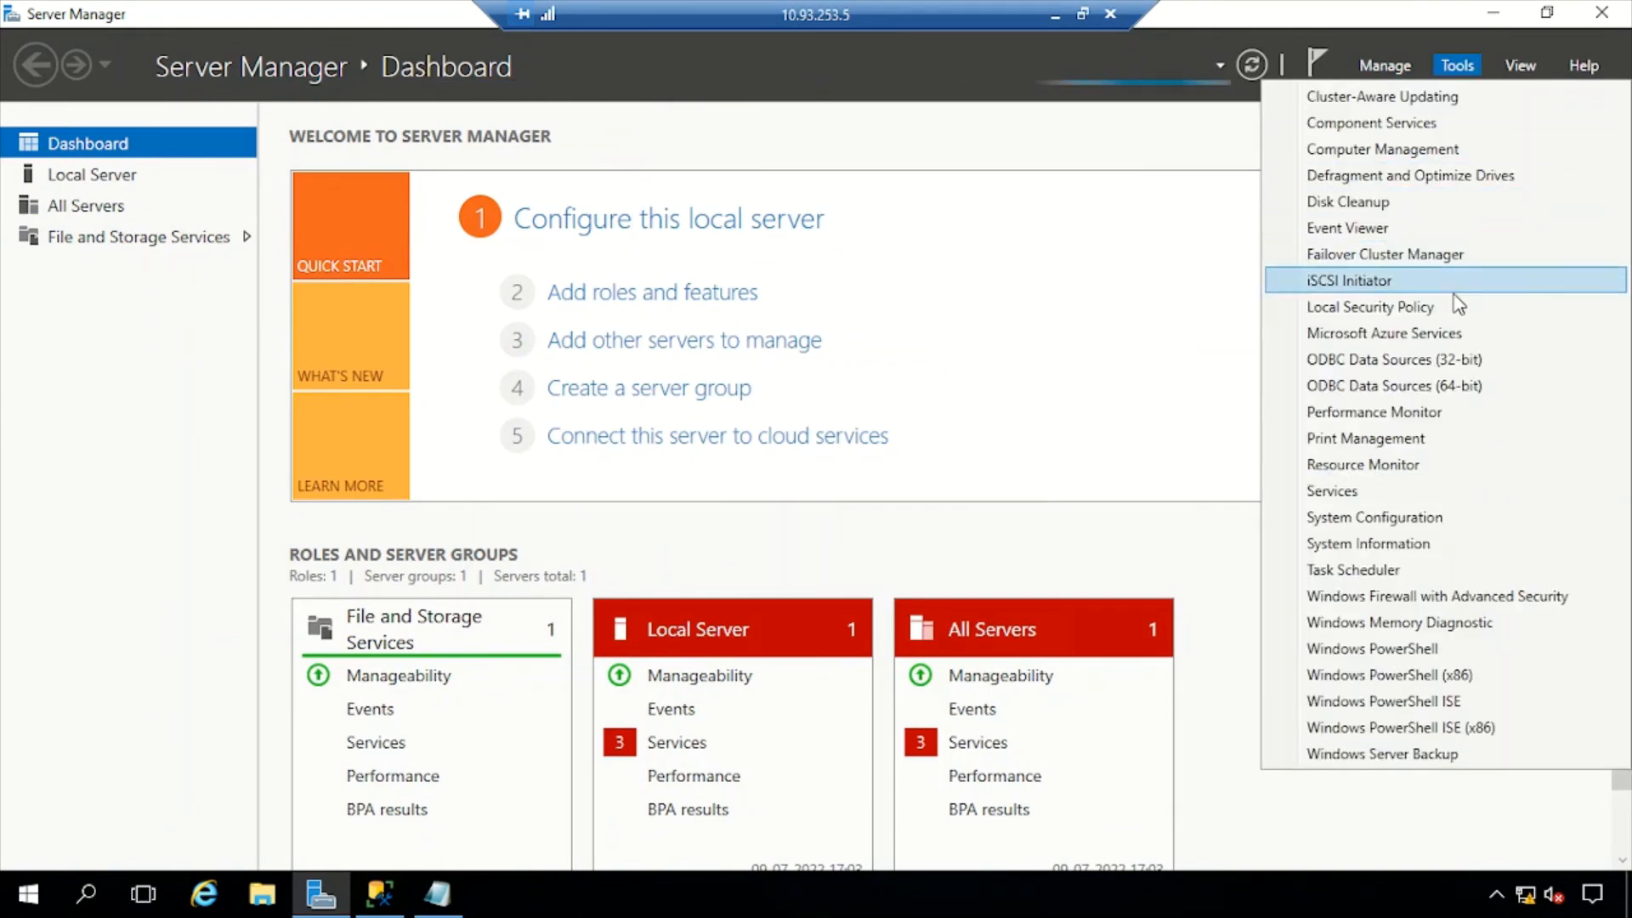
pyautogui.click(1377, 254)
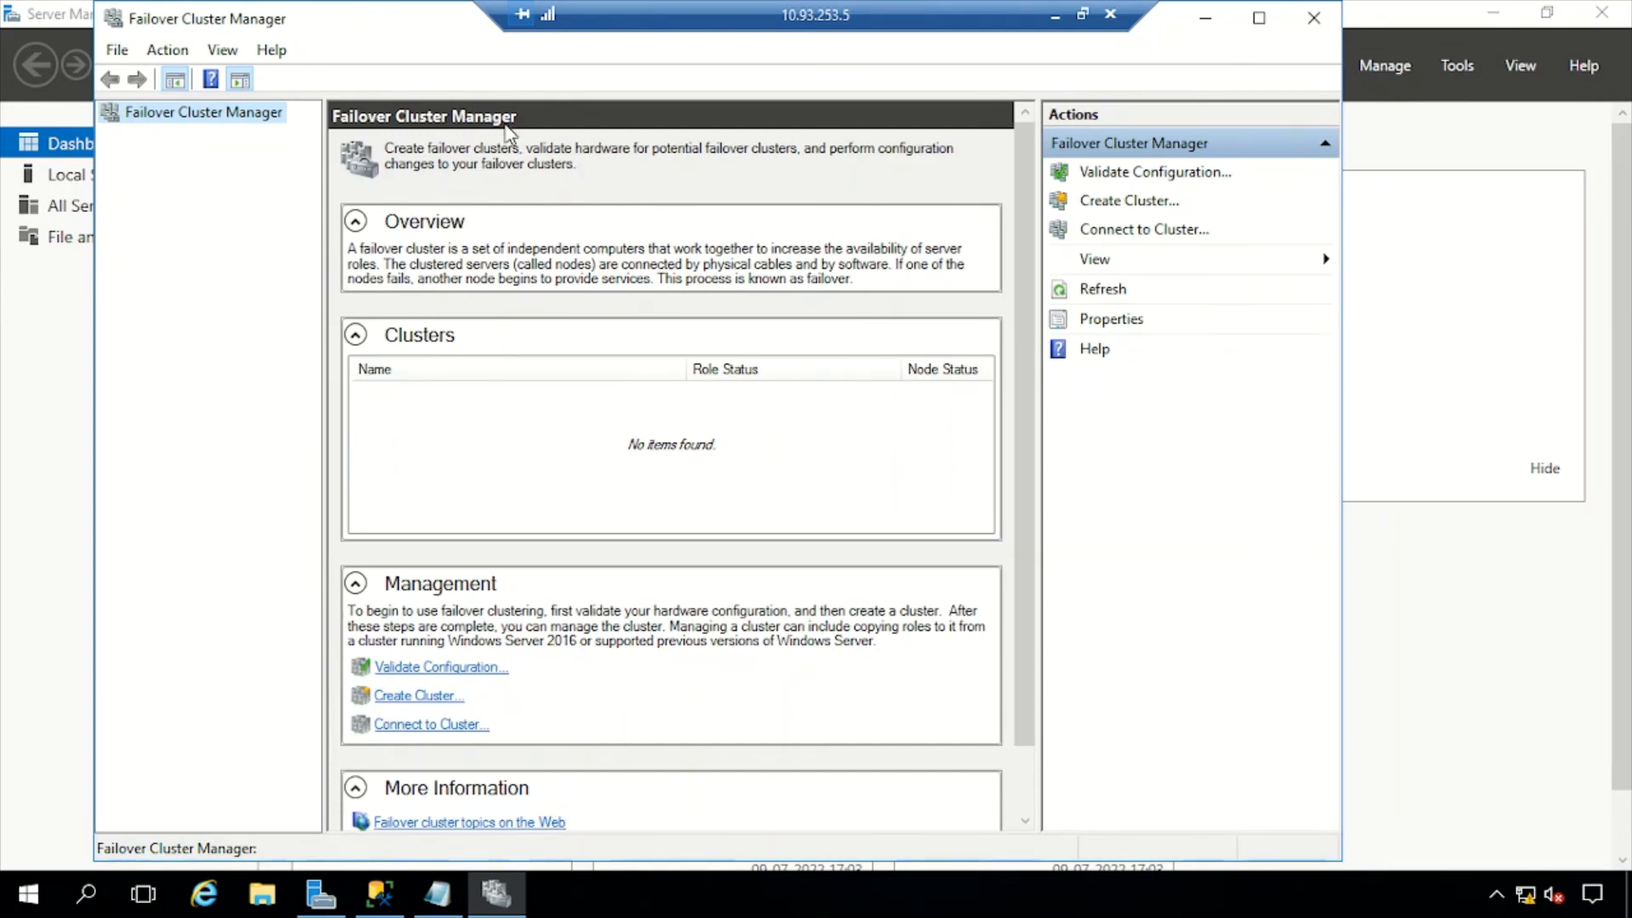
# Maximize Failover Cluster Manager and refresh it; the Clusters list still shows no items.
pyautogui.click(1258, 17)
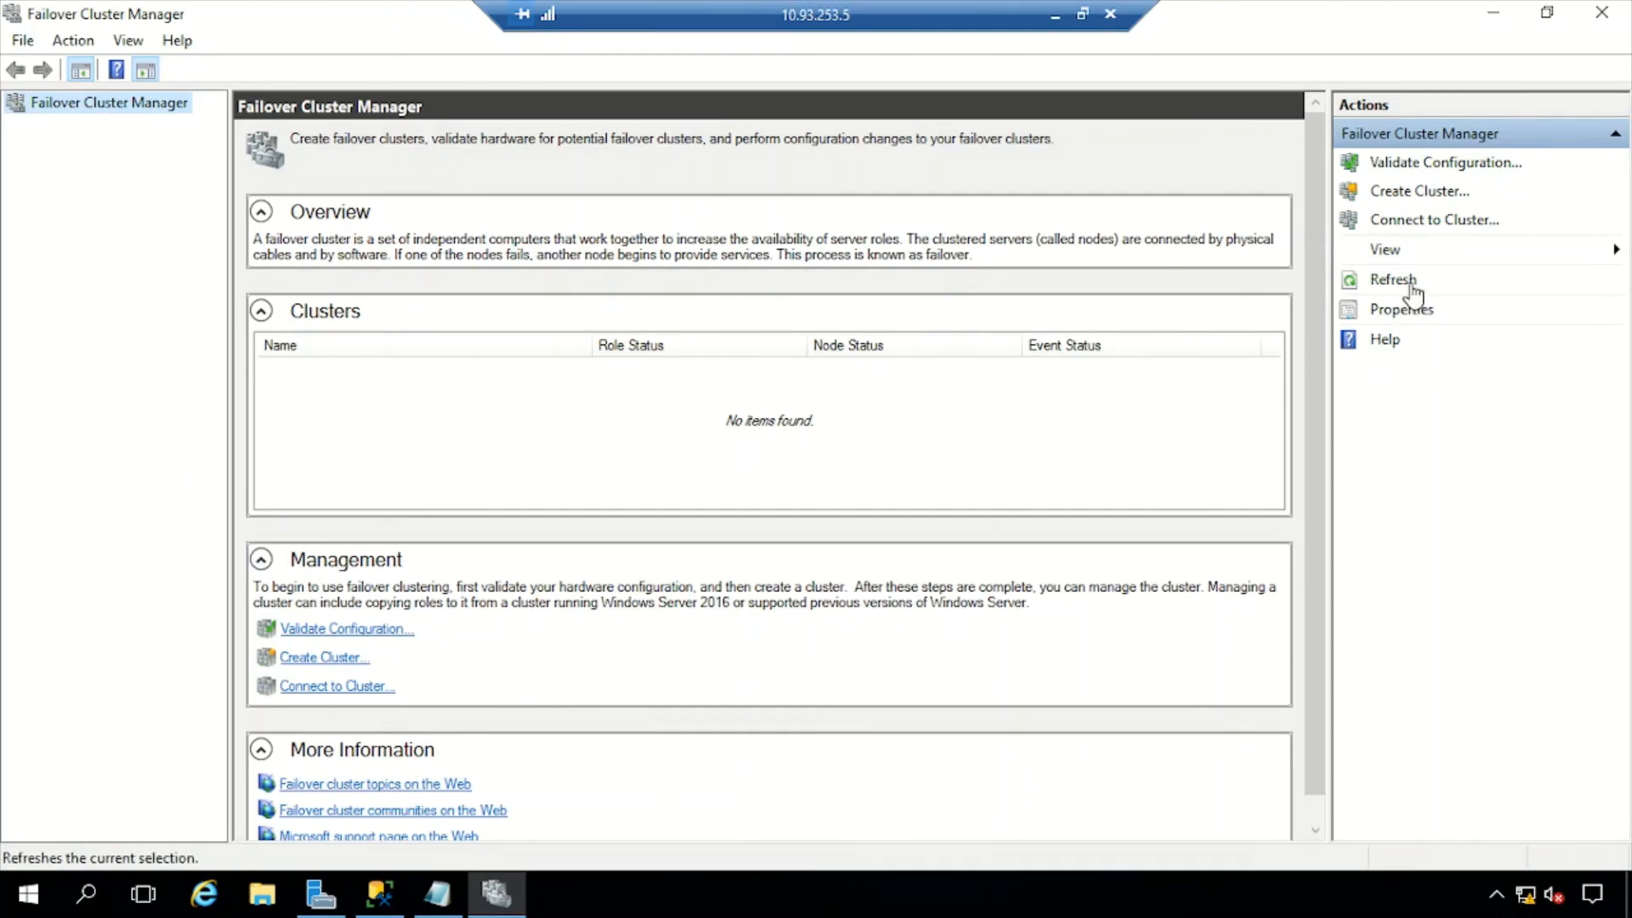
pyautogui.click(1386, 282)
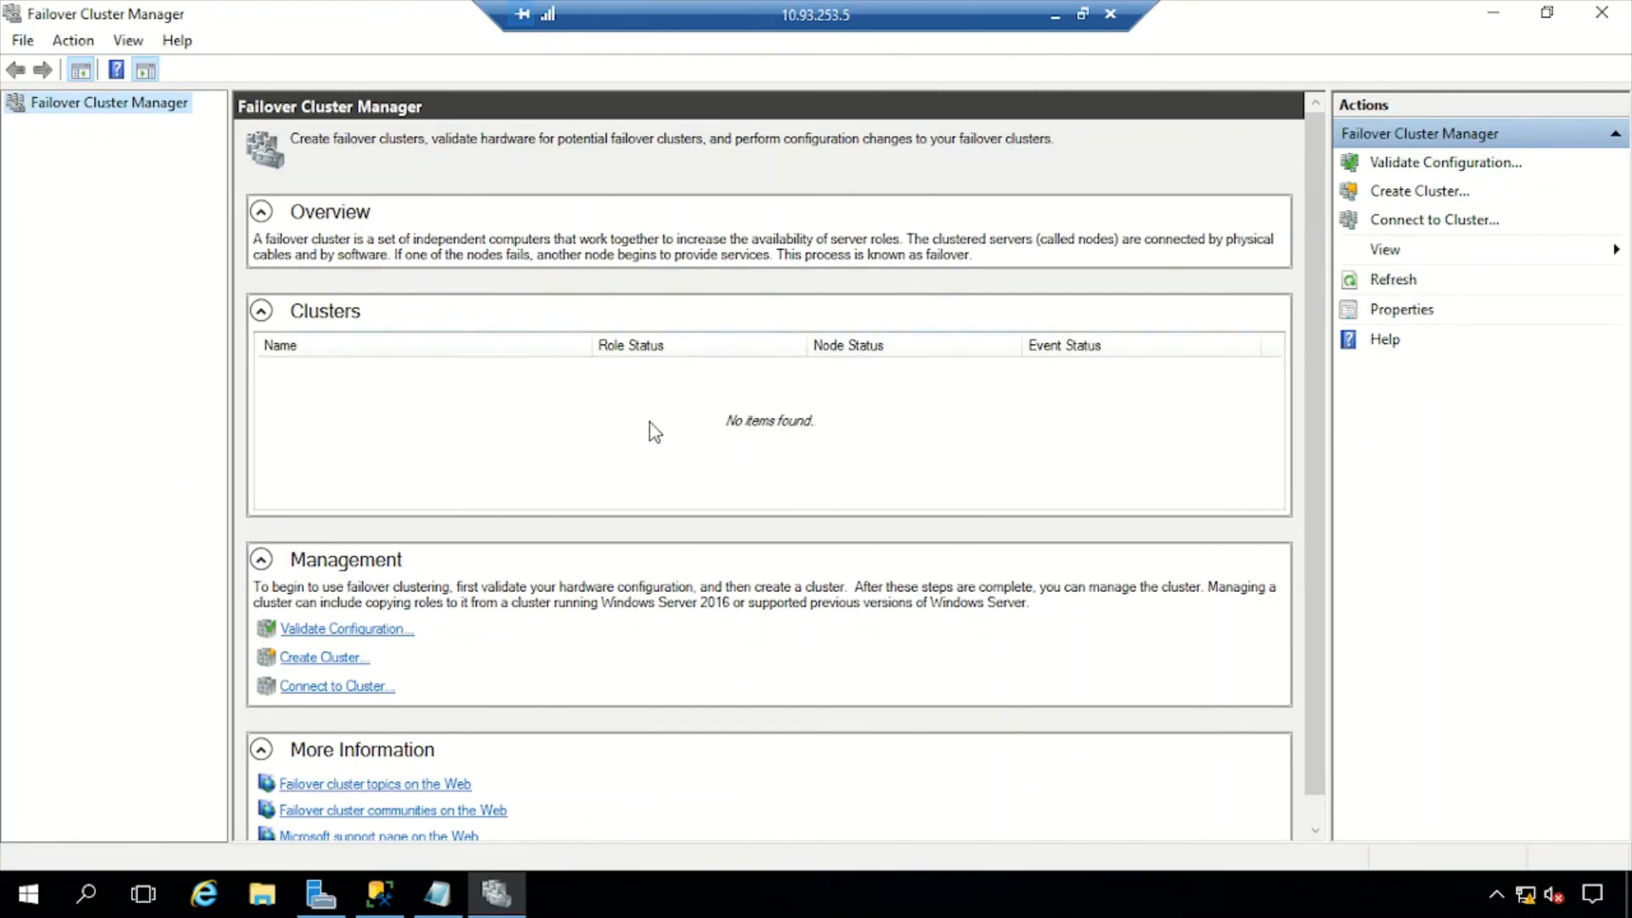
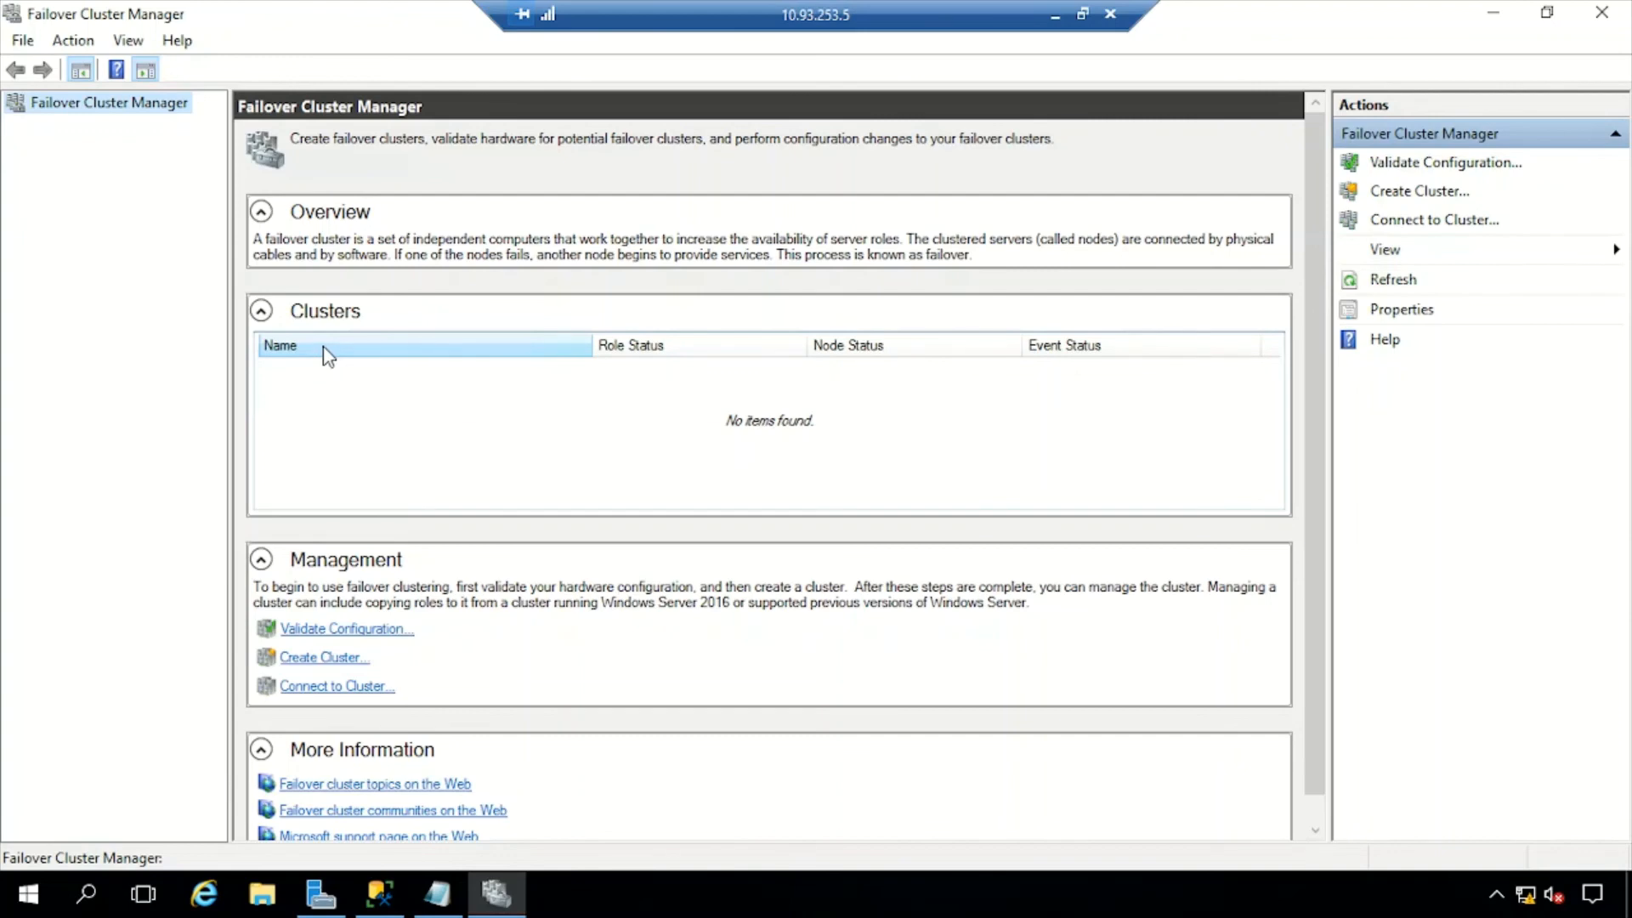
# Minimize the 10.93.253.5 remote session running Failover Cluster Manager.
pyautogui.click(1055, 14)
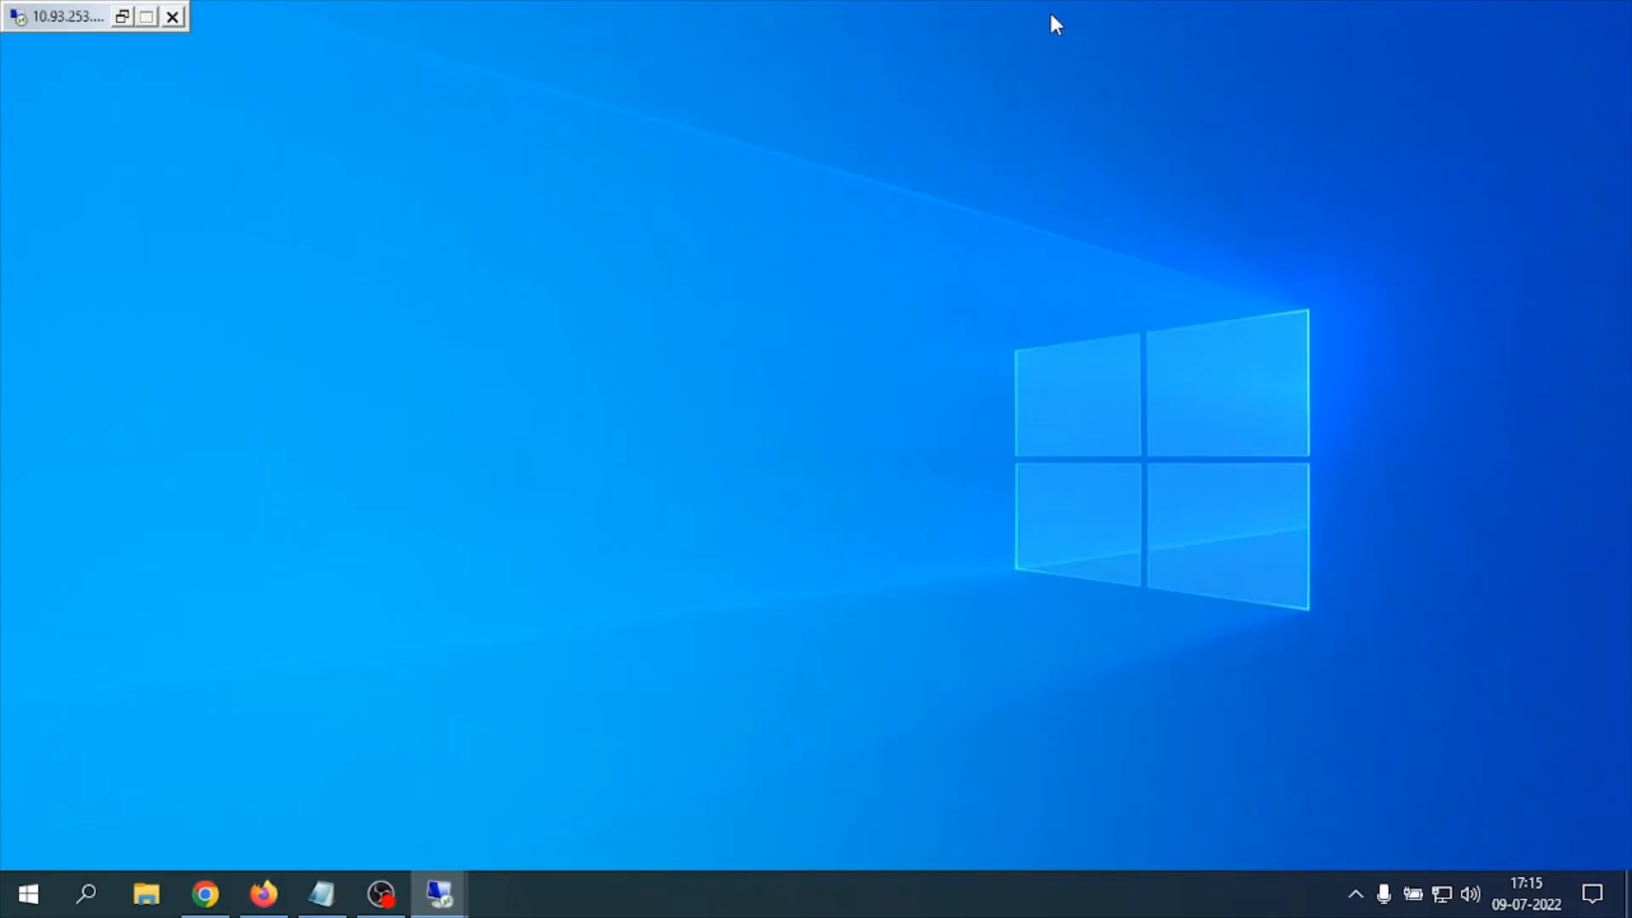
# Switch to the 10.93.253.7 session, open Server Manager's Dashboard and Tools, then minimize it.
pyautogui.moveTo(451, 892)
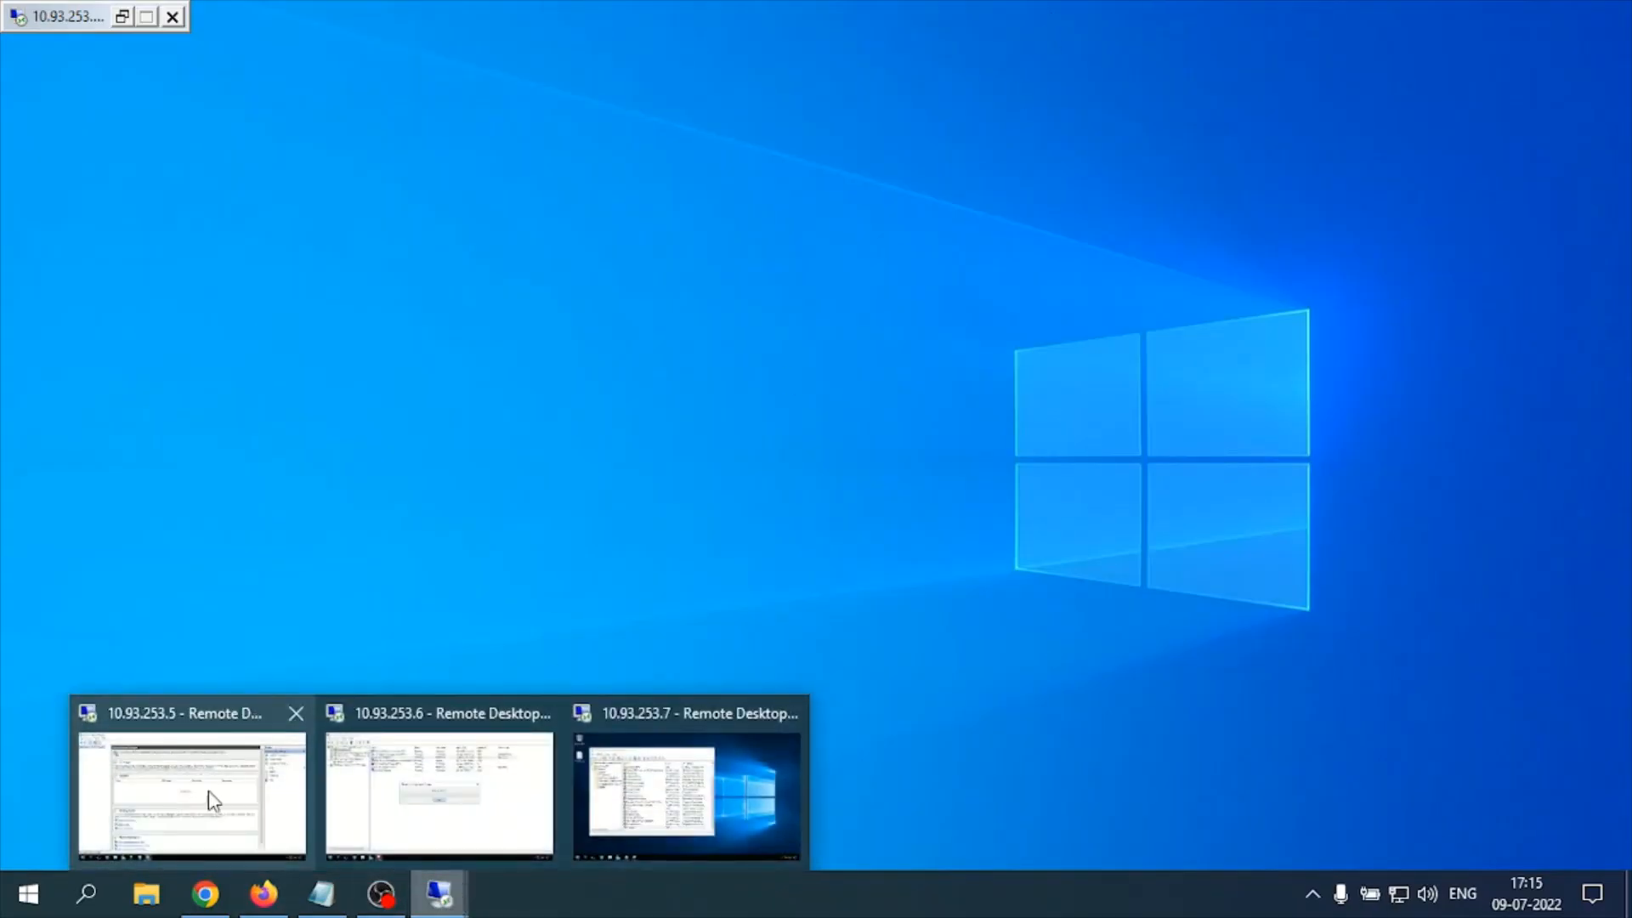
pyautogui.click(687, 795)
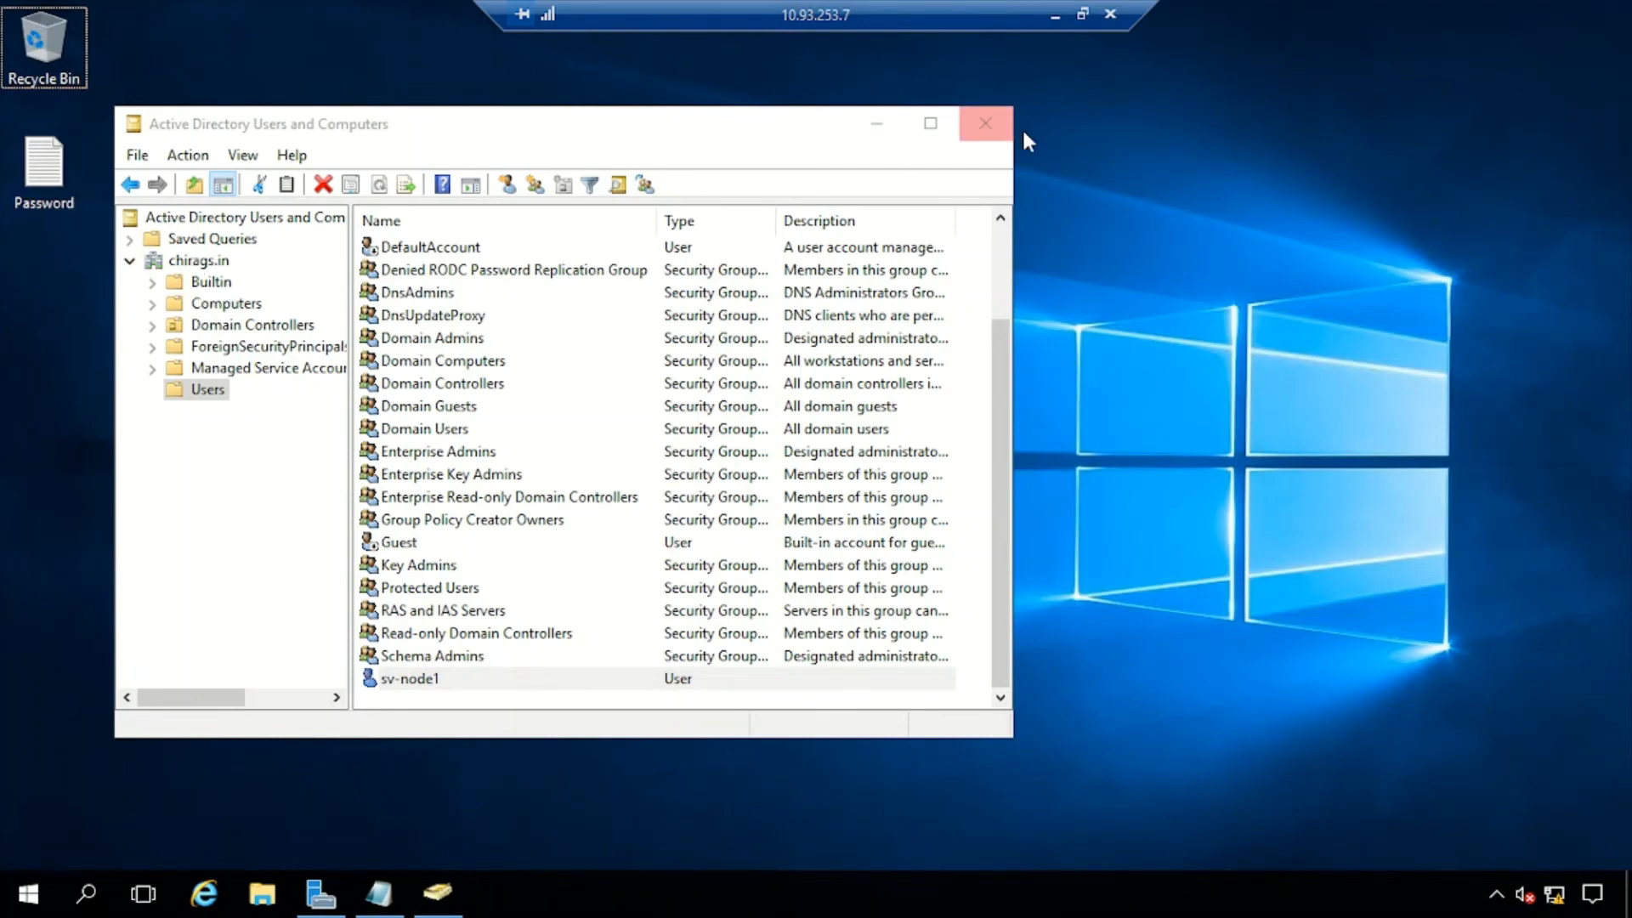
pyautogui.click(28, 892)
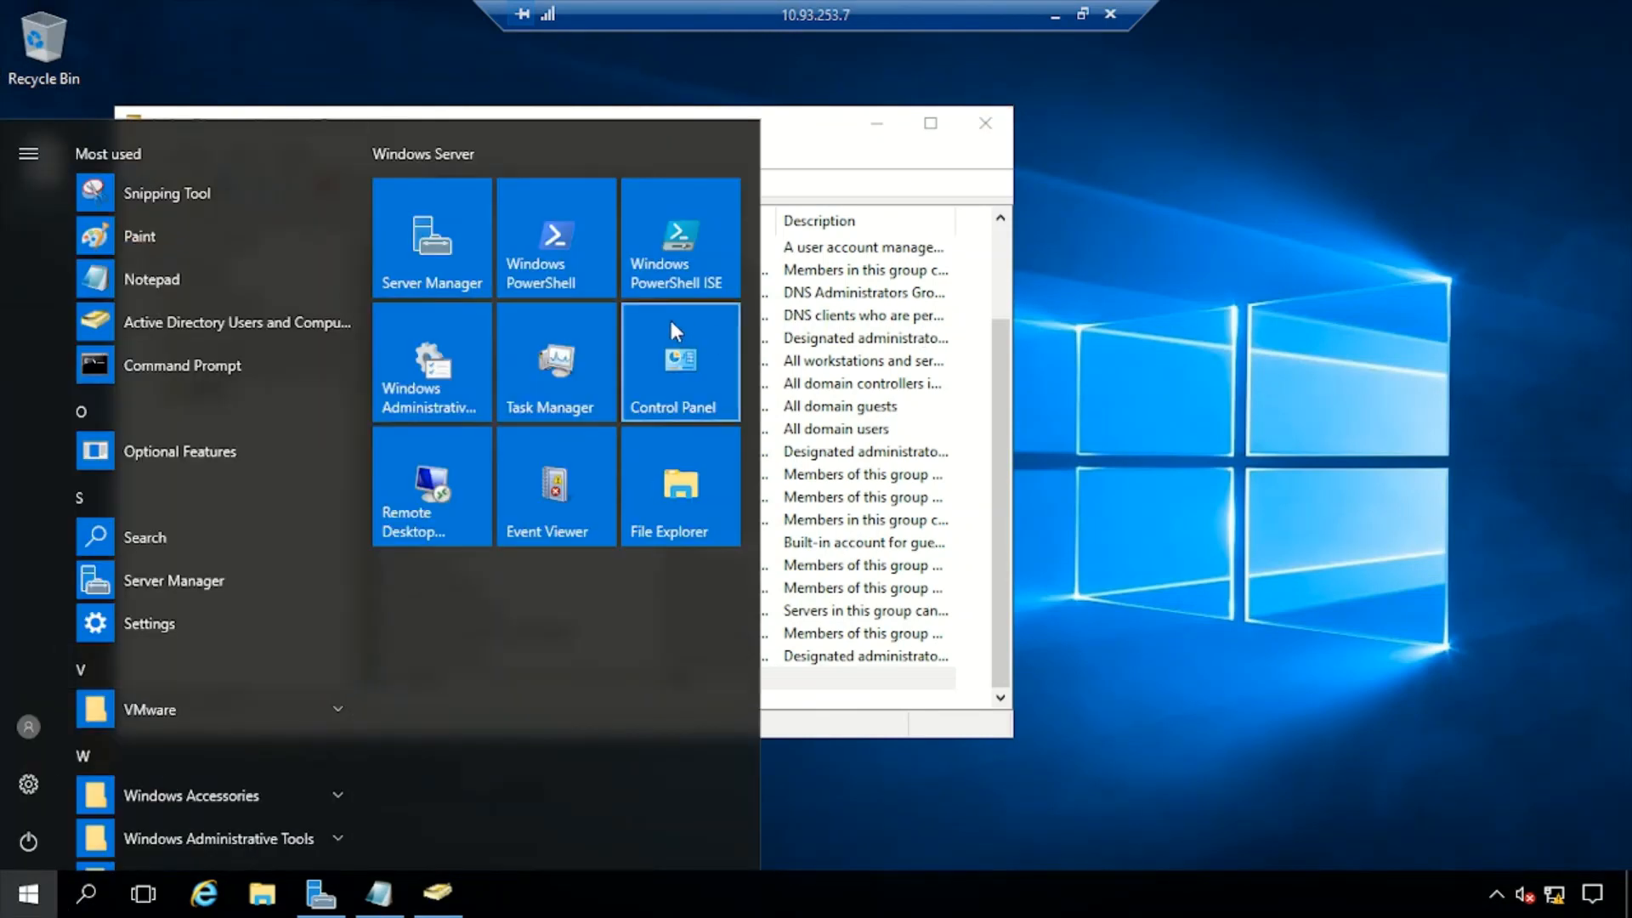
pyautogui.click(1075, 617)
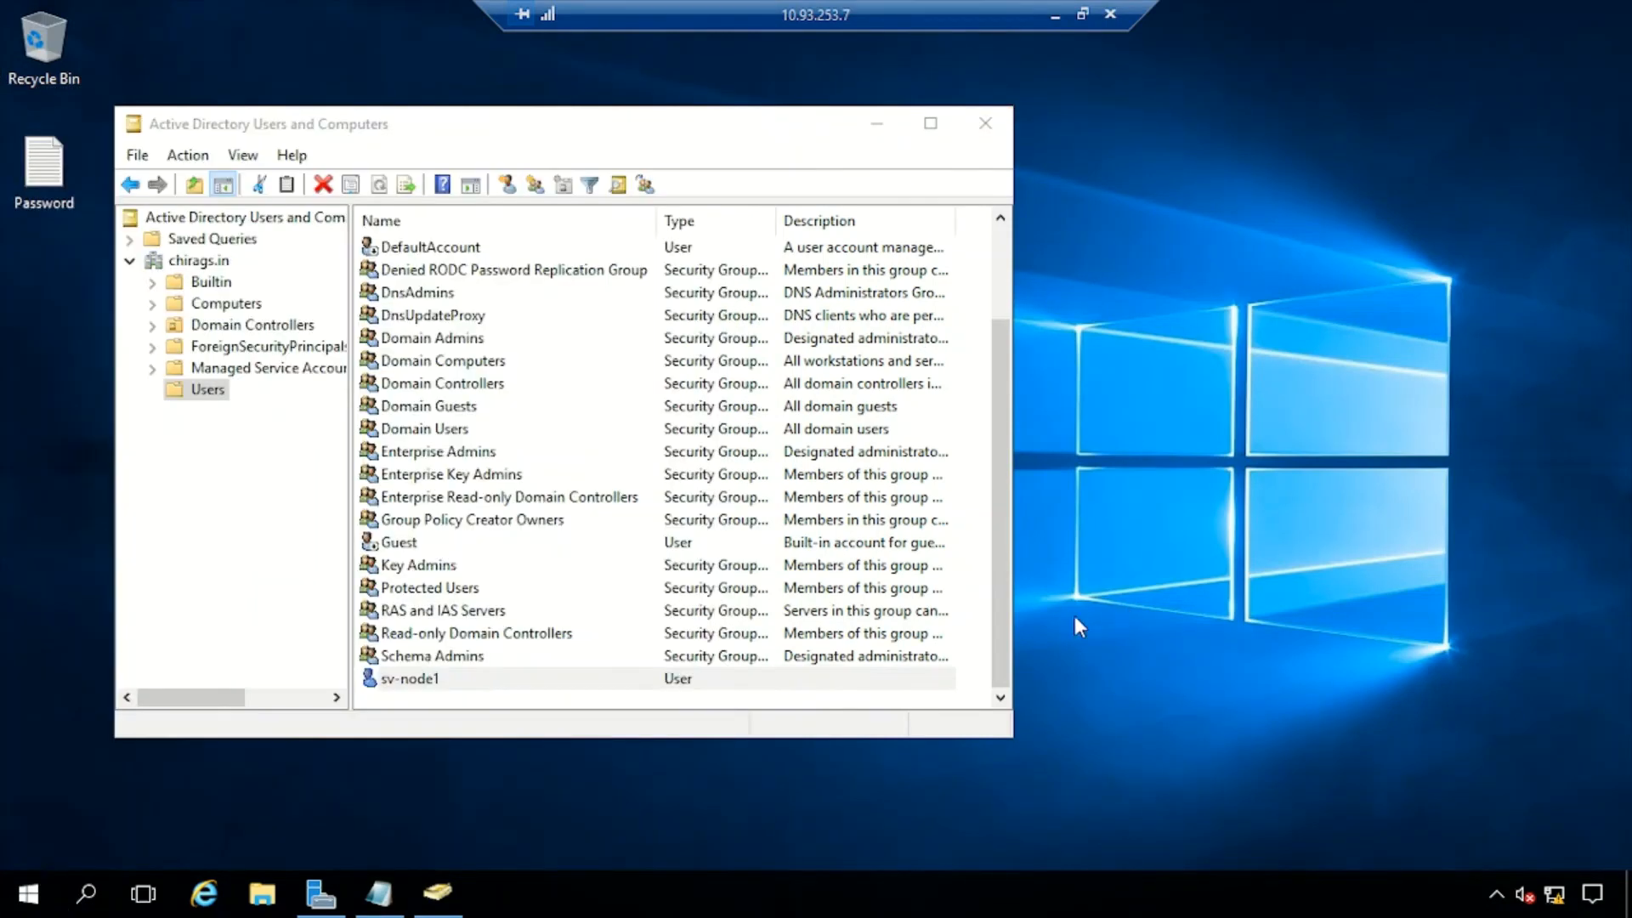
pyautogui.click(317, 892)
pyautogui.click(1459, 67)
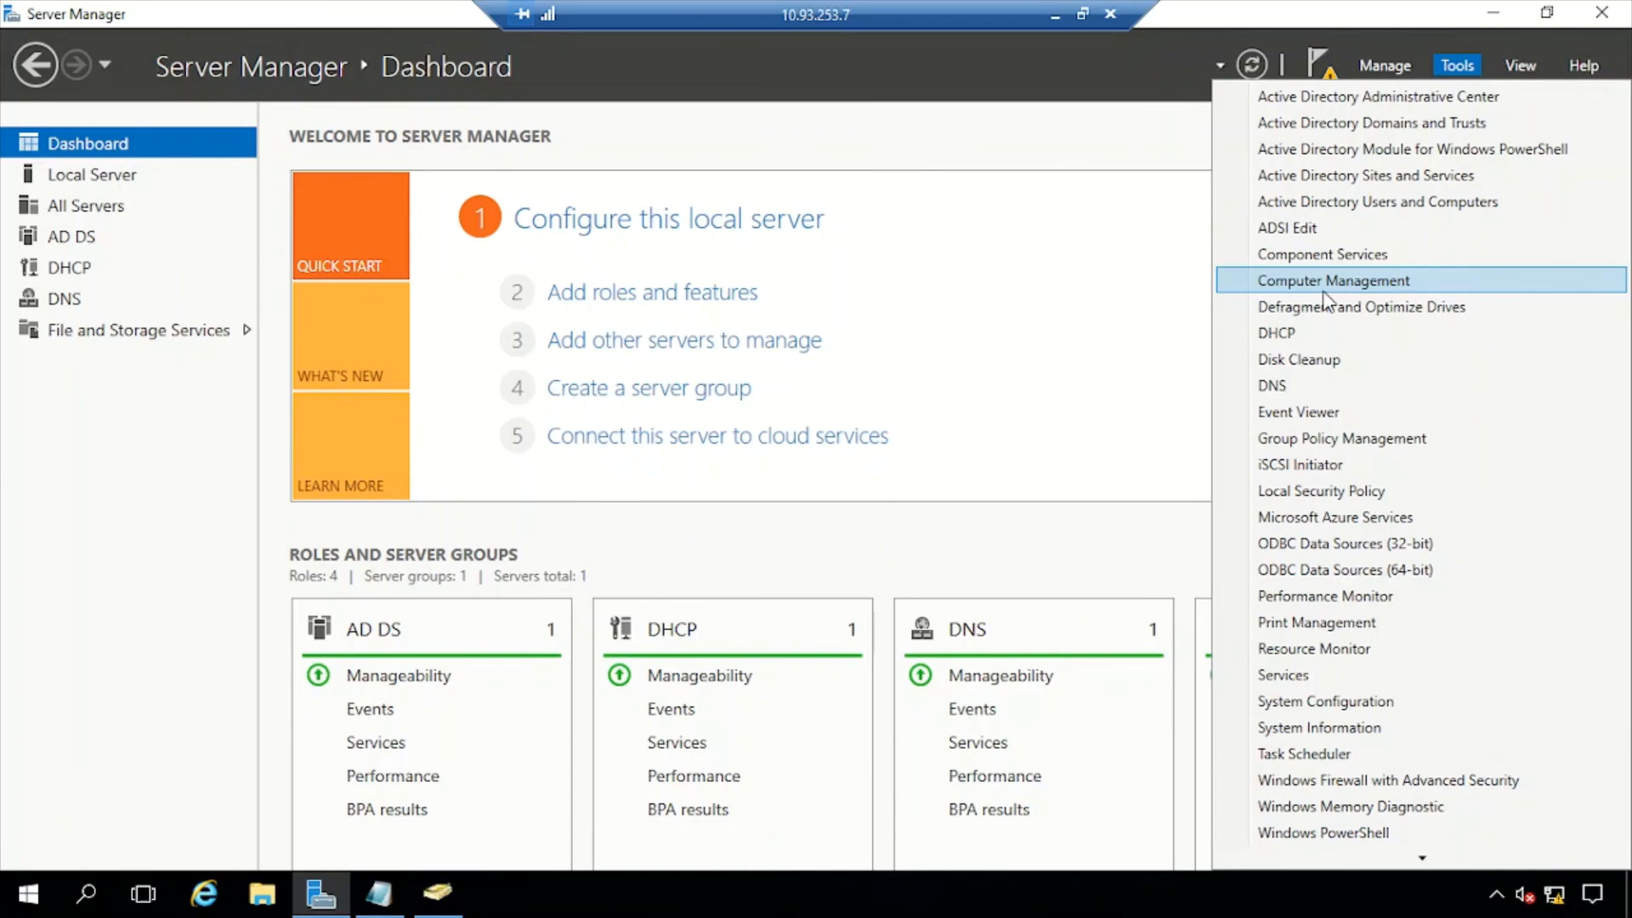
pyautogui.click(1052, 13)
# Switch to the 10.93.253.6 session and close SQL Server Configuration Manager.
pyautogui.moveTo(438, 893)
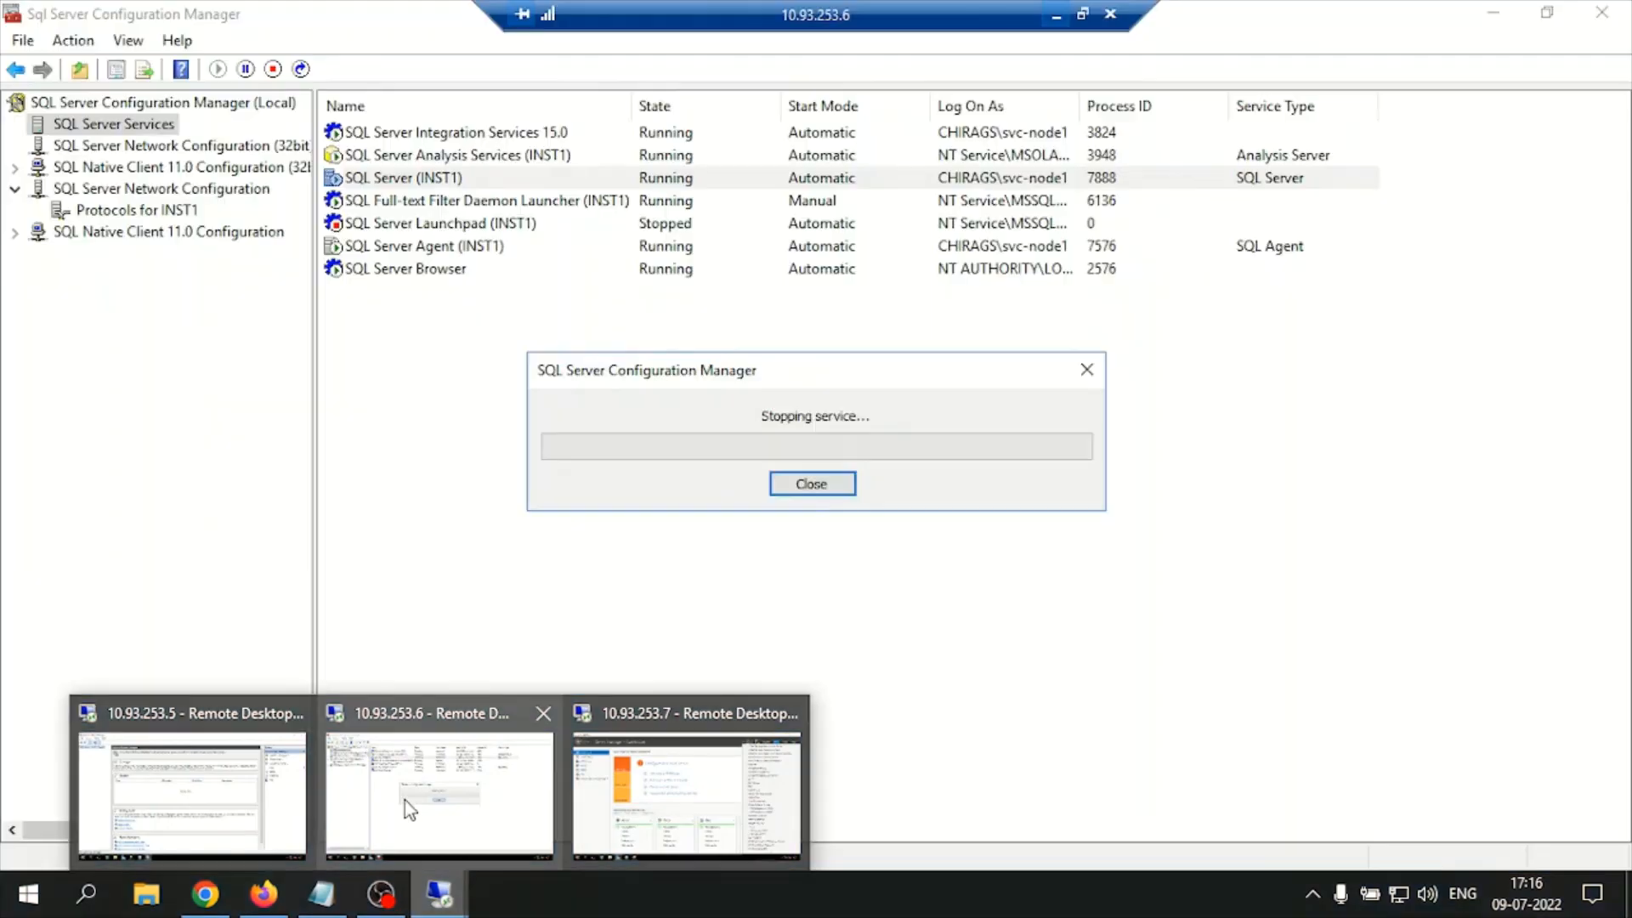
pyautogui.click(405, 799)
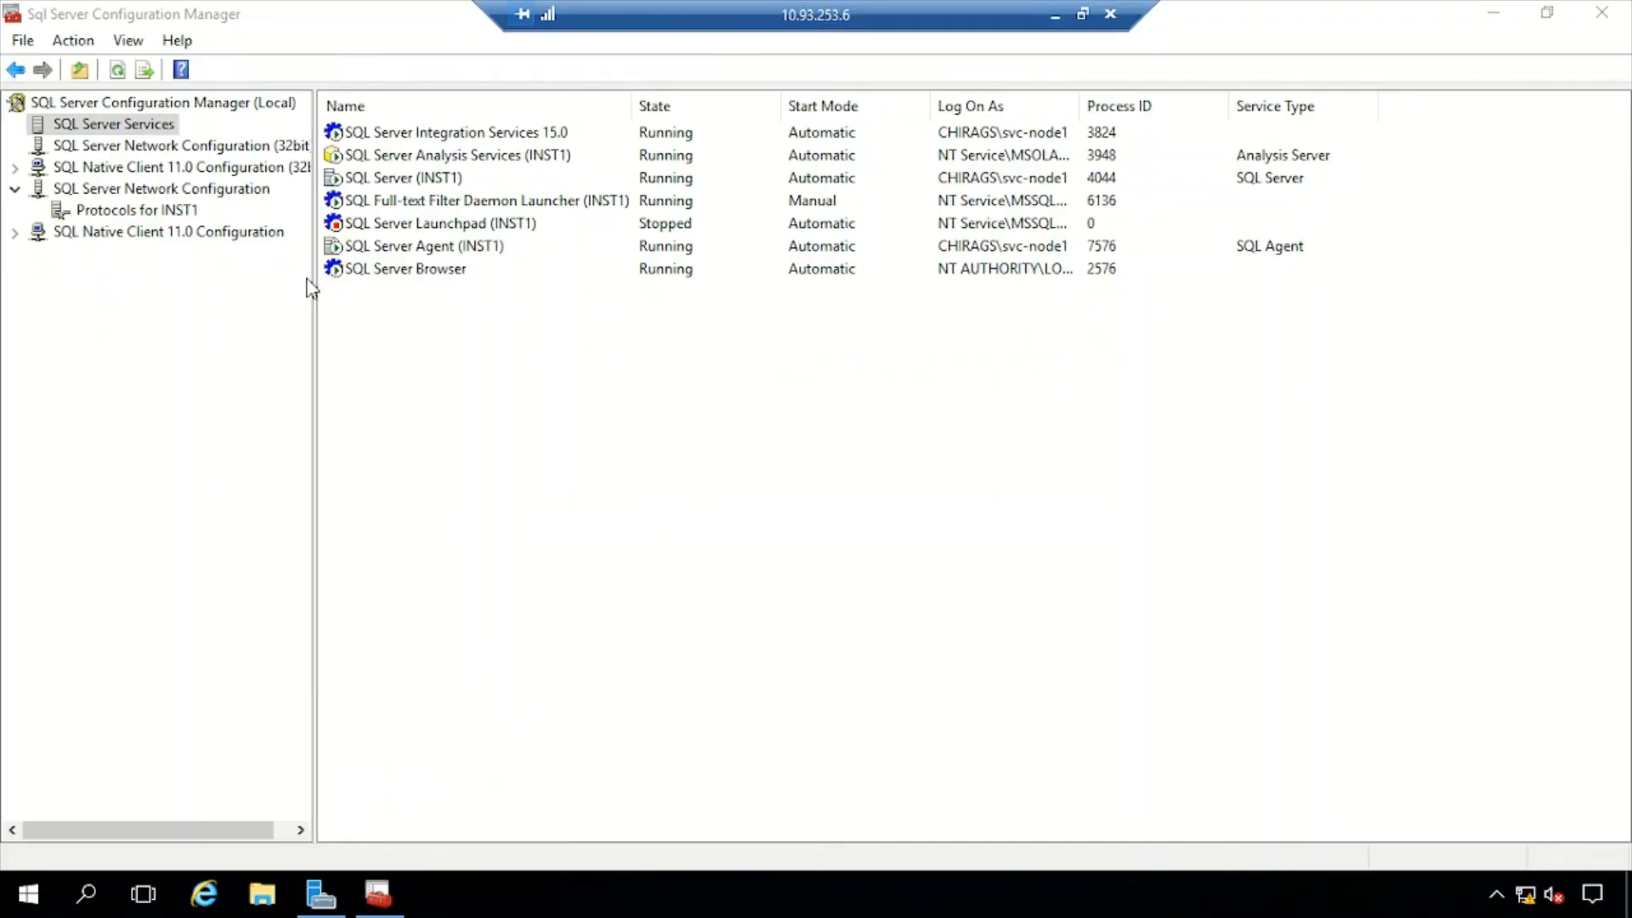
pyautogui.click(1601, 12)
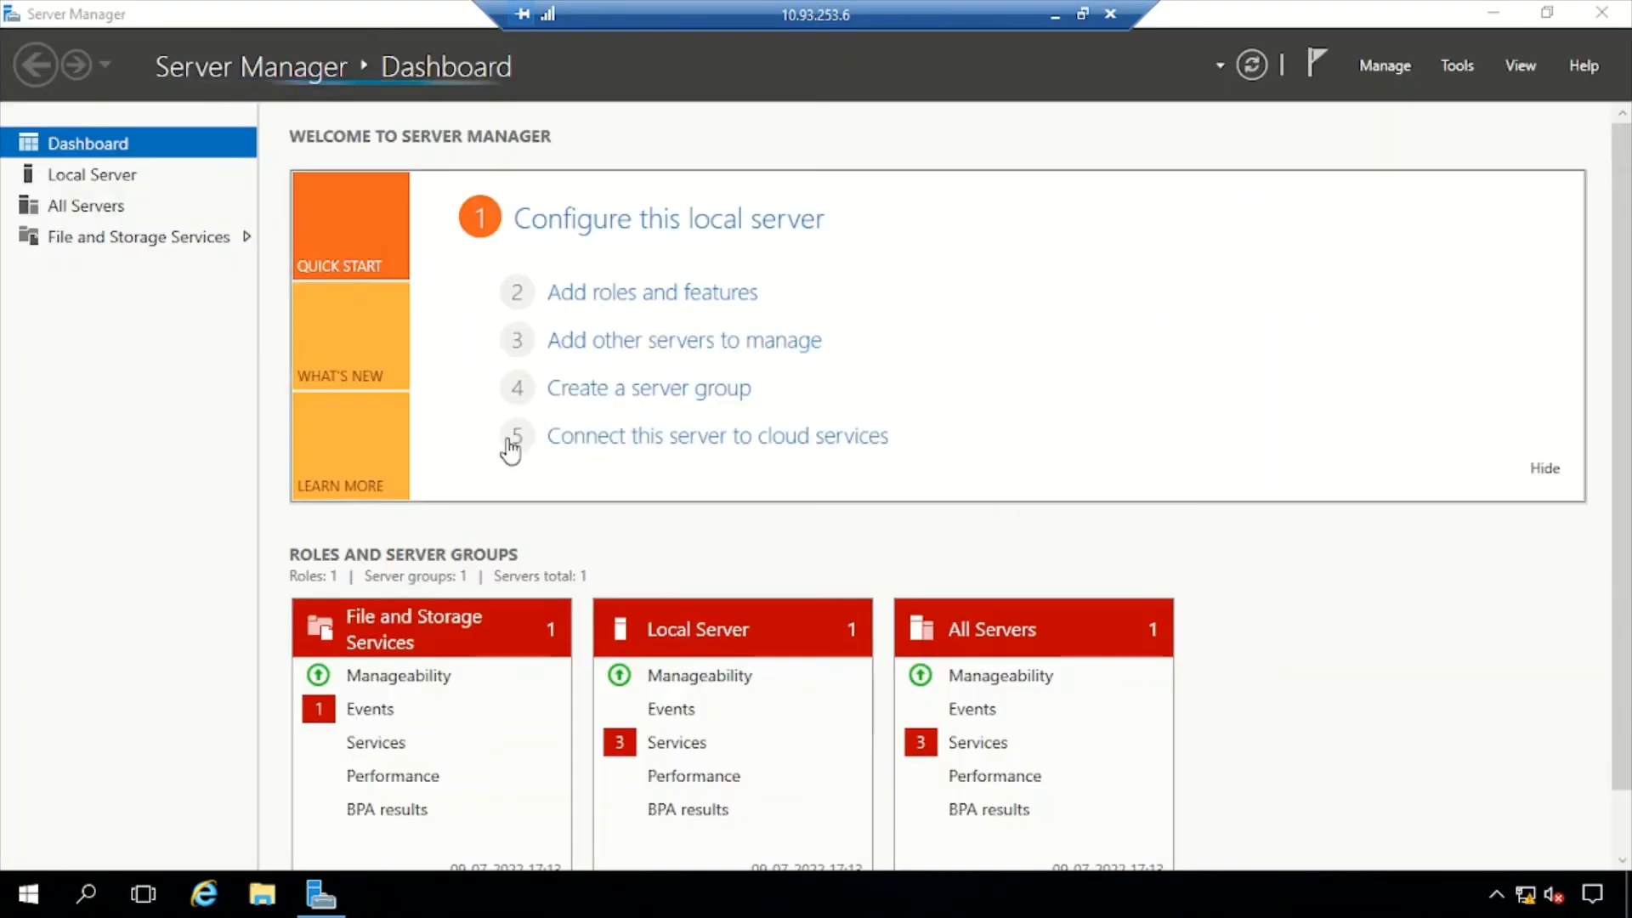
# Launch Failover Cluster Manager from Tools, close it, and minimize the session.
pyautogui.click(1459, 65)
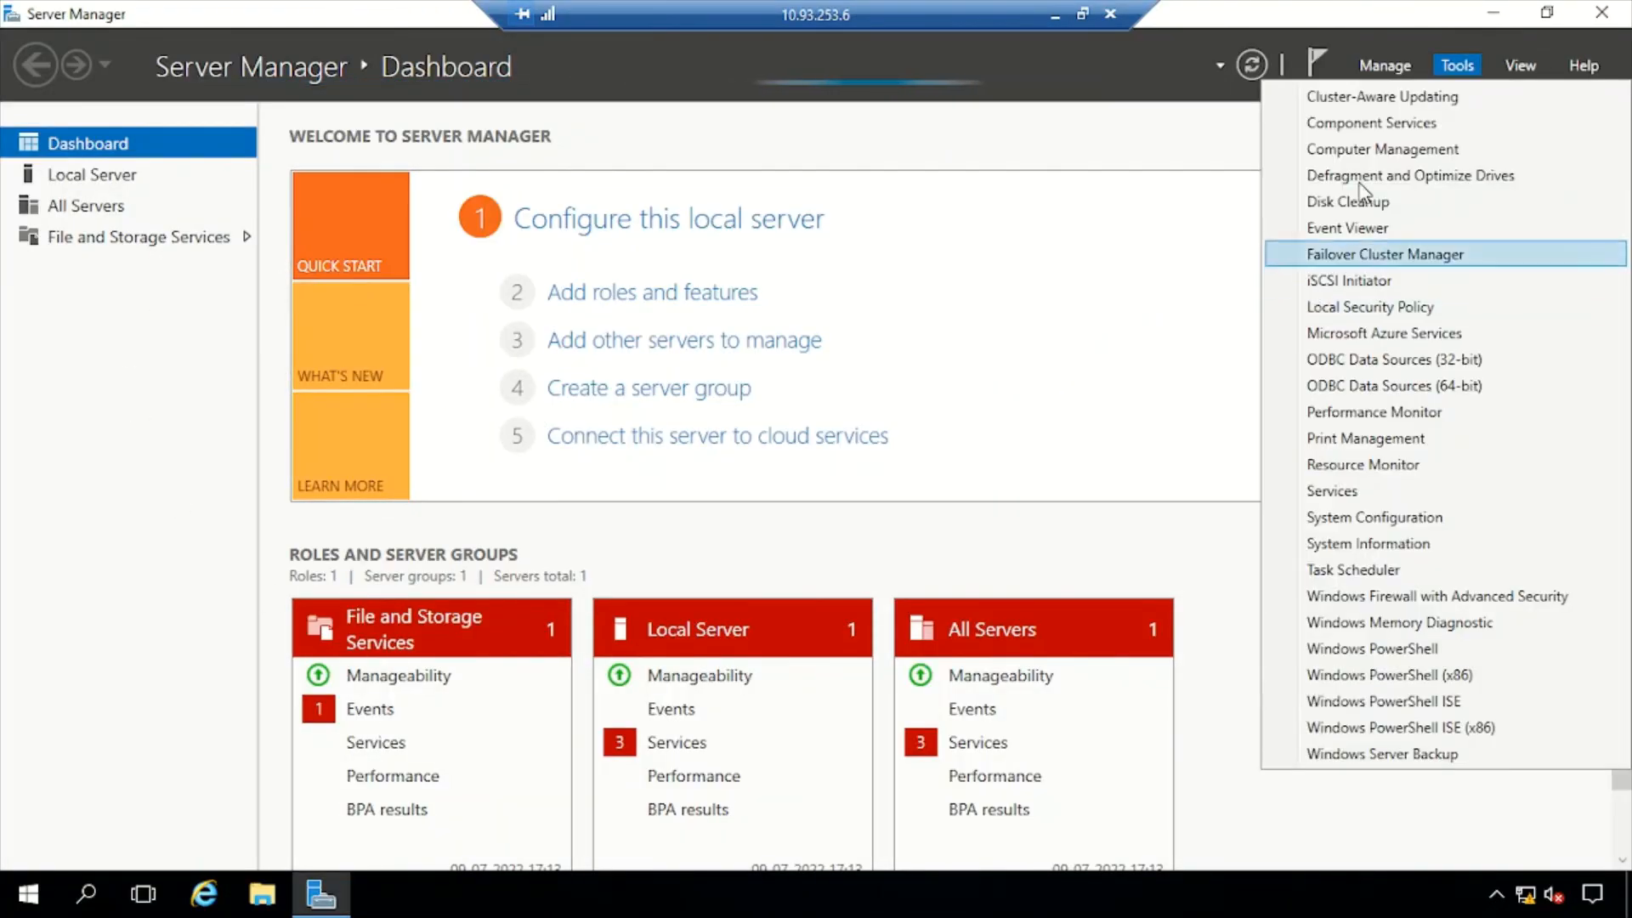
pyautogui.click(1379, 280)
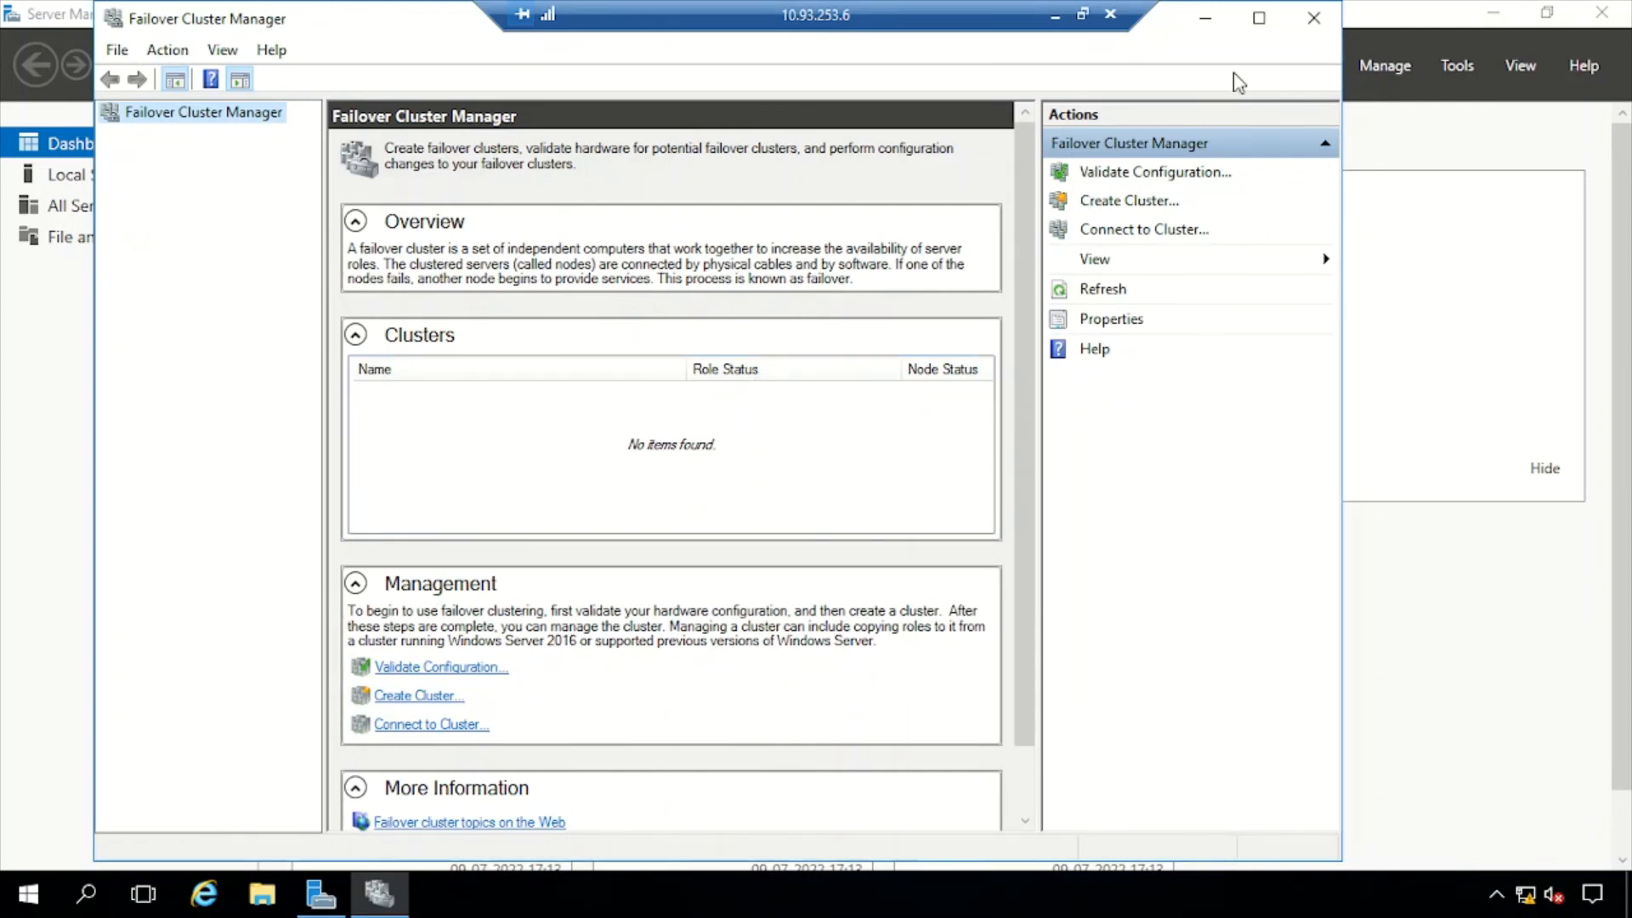
pyautogui.click(1313, 22)
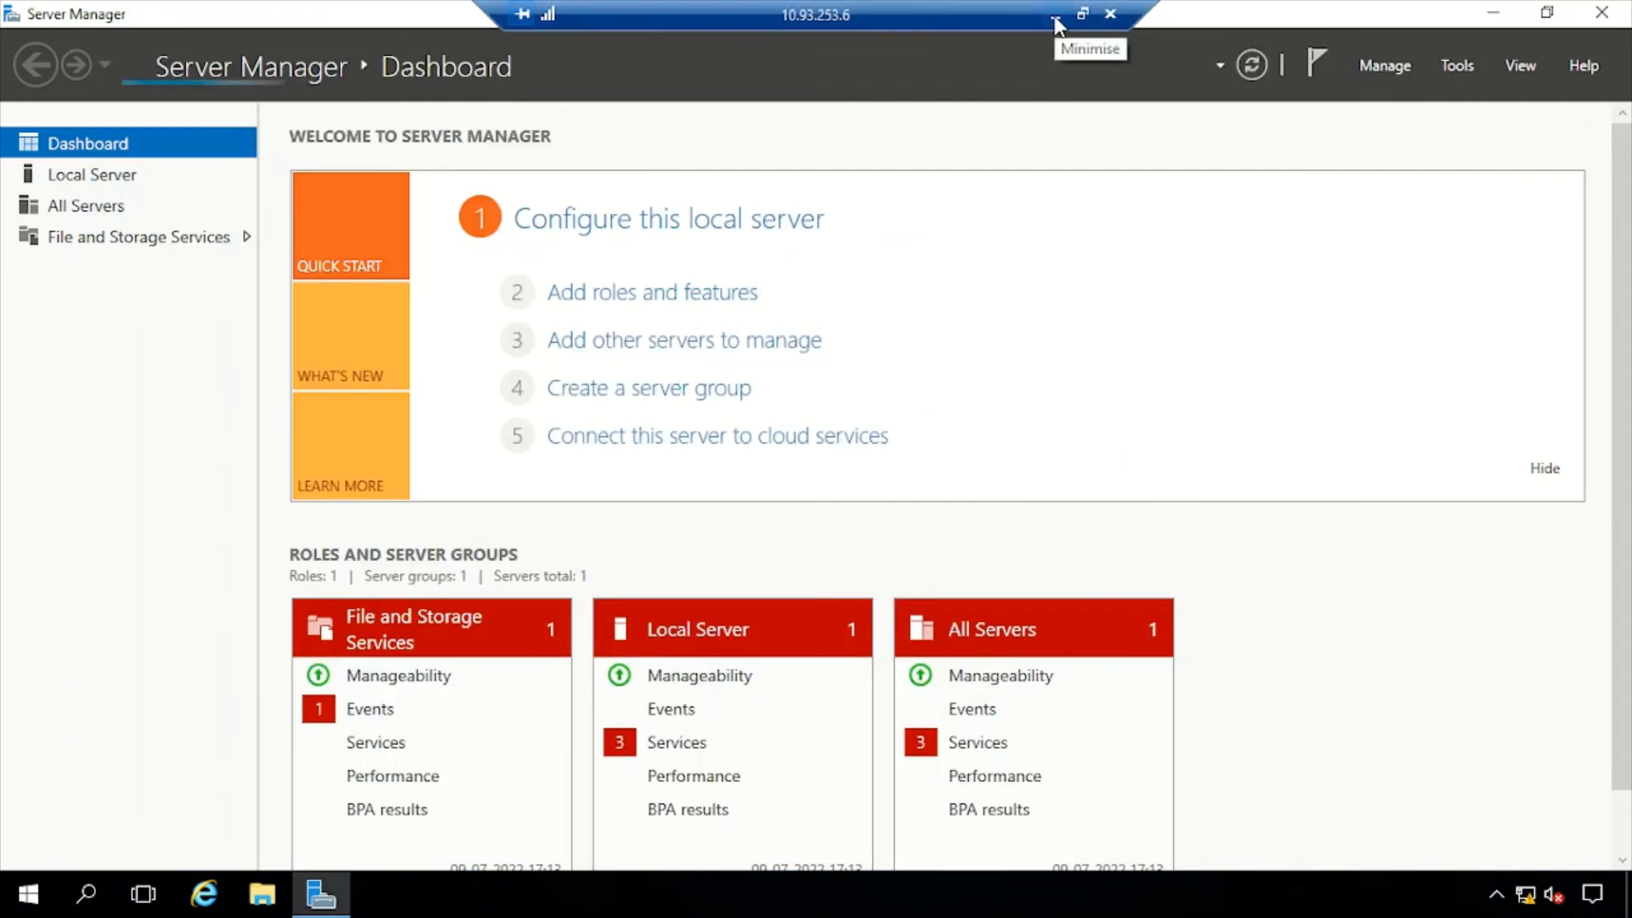
pyautogui.click(1055, 15)
# In the 10.93.253.5 session, connect Failover Cluster Manager to the cluster on this server.
pyautogui.moveTo(441, 891)
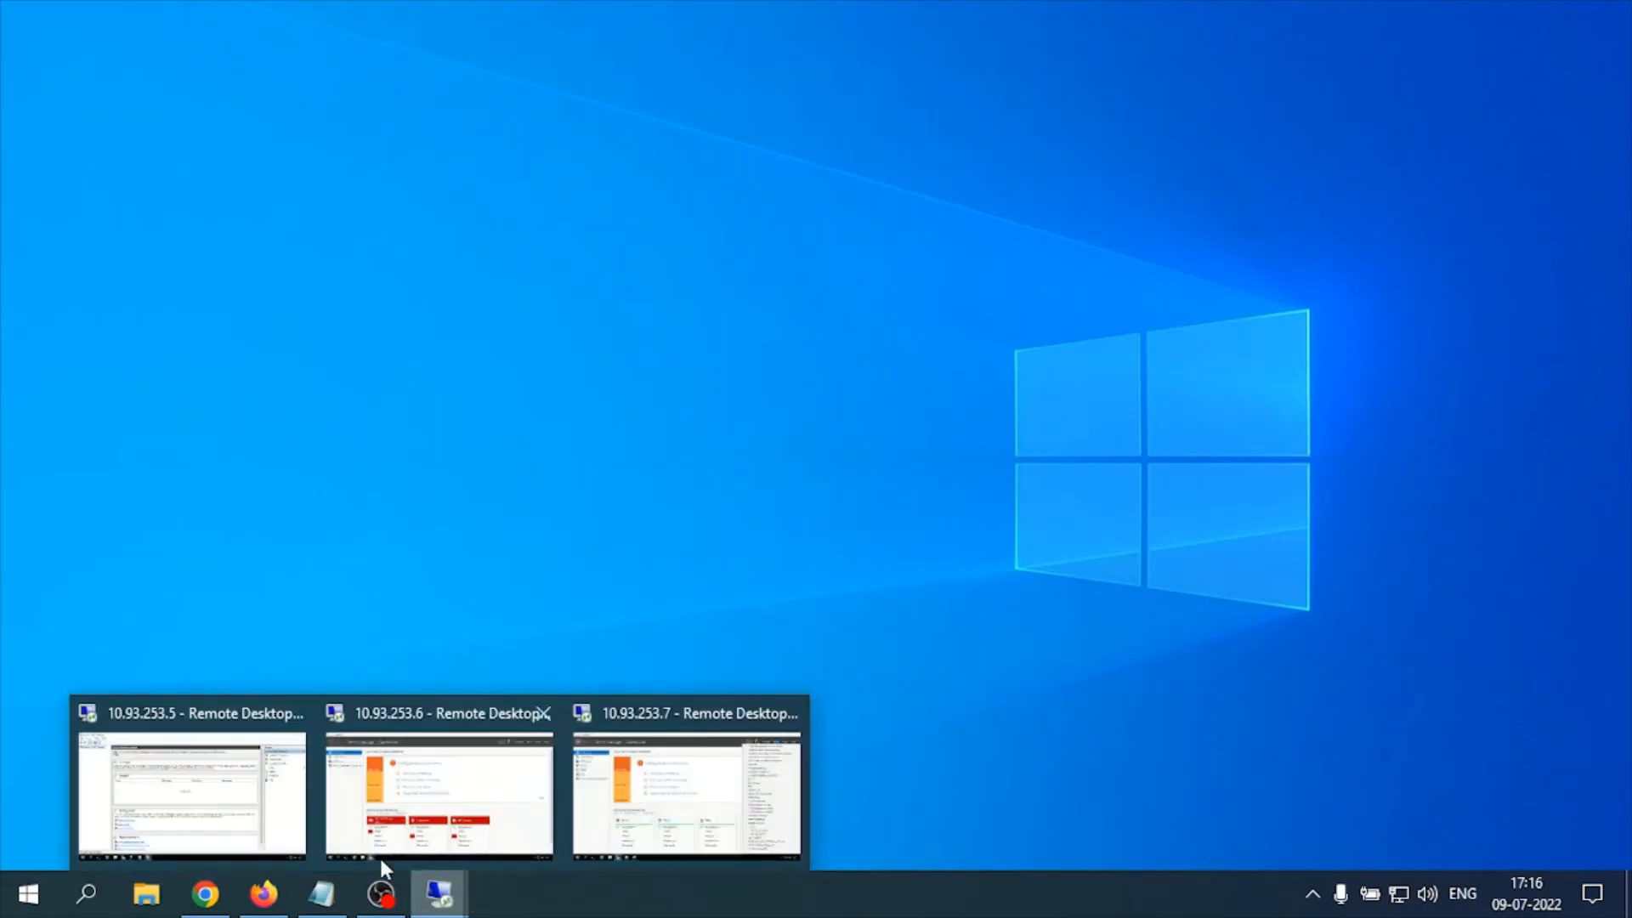
pyautogui.click(224, 803)
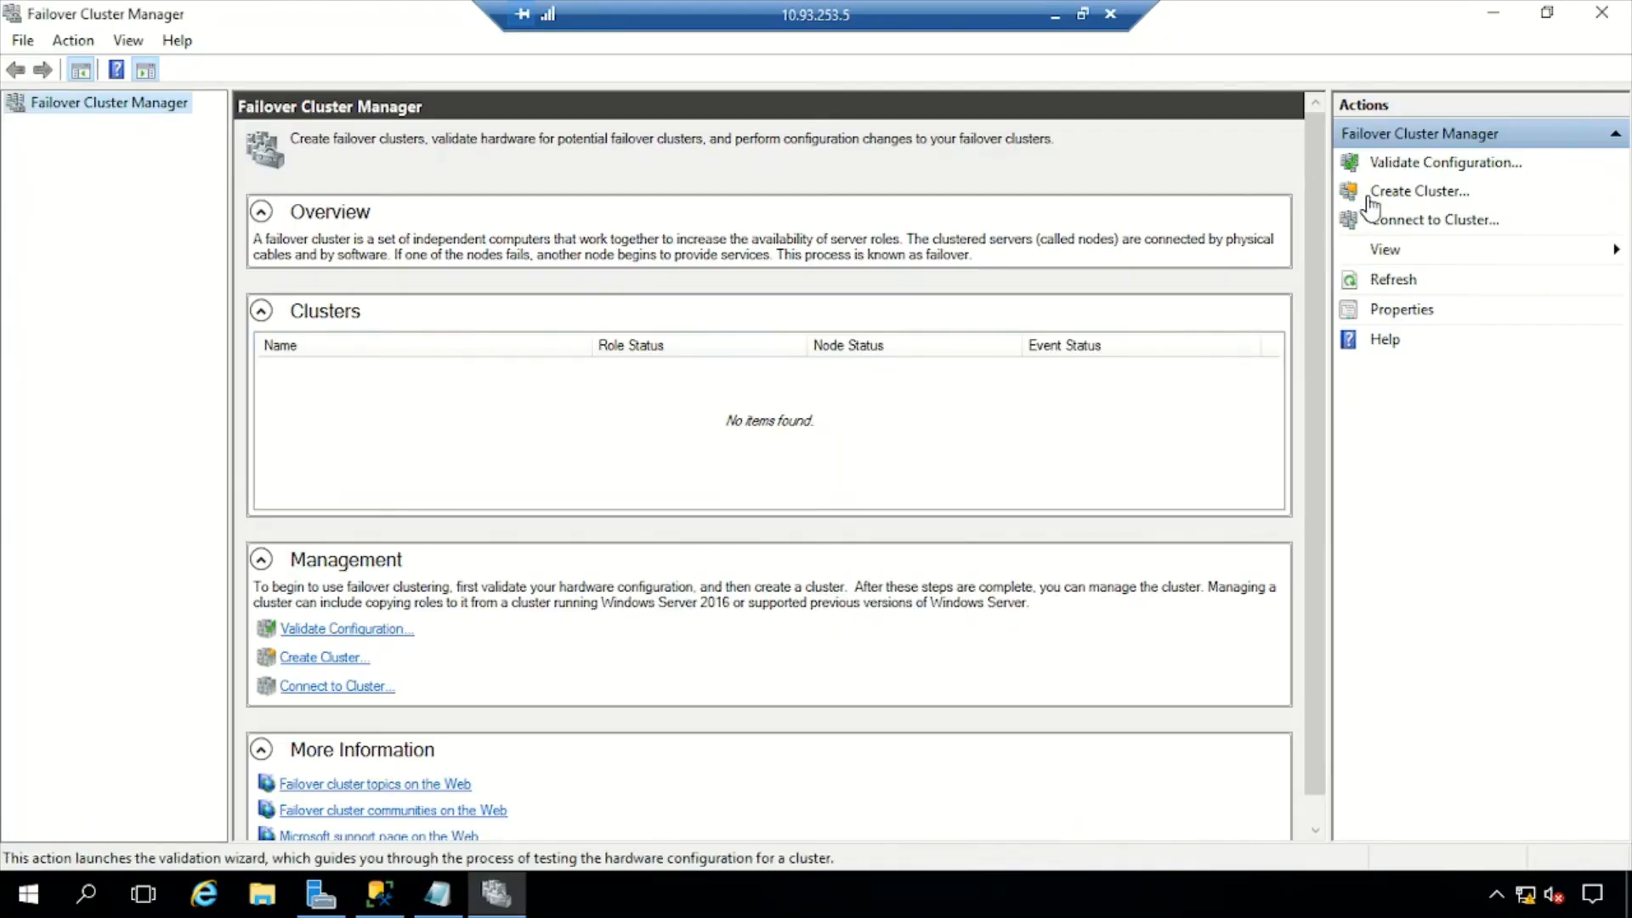
pyautogui.click(1413, 279)
pyautogui.click(1420, 219)
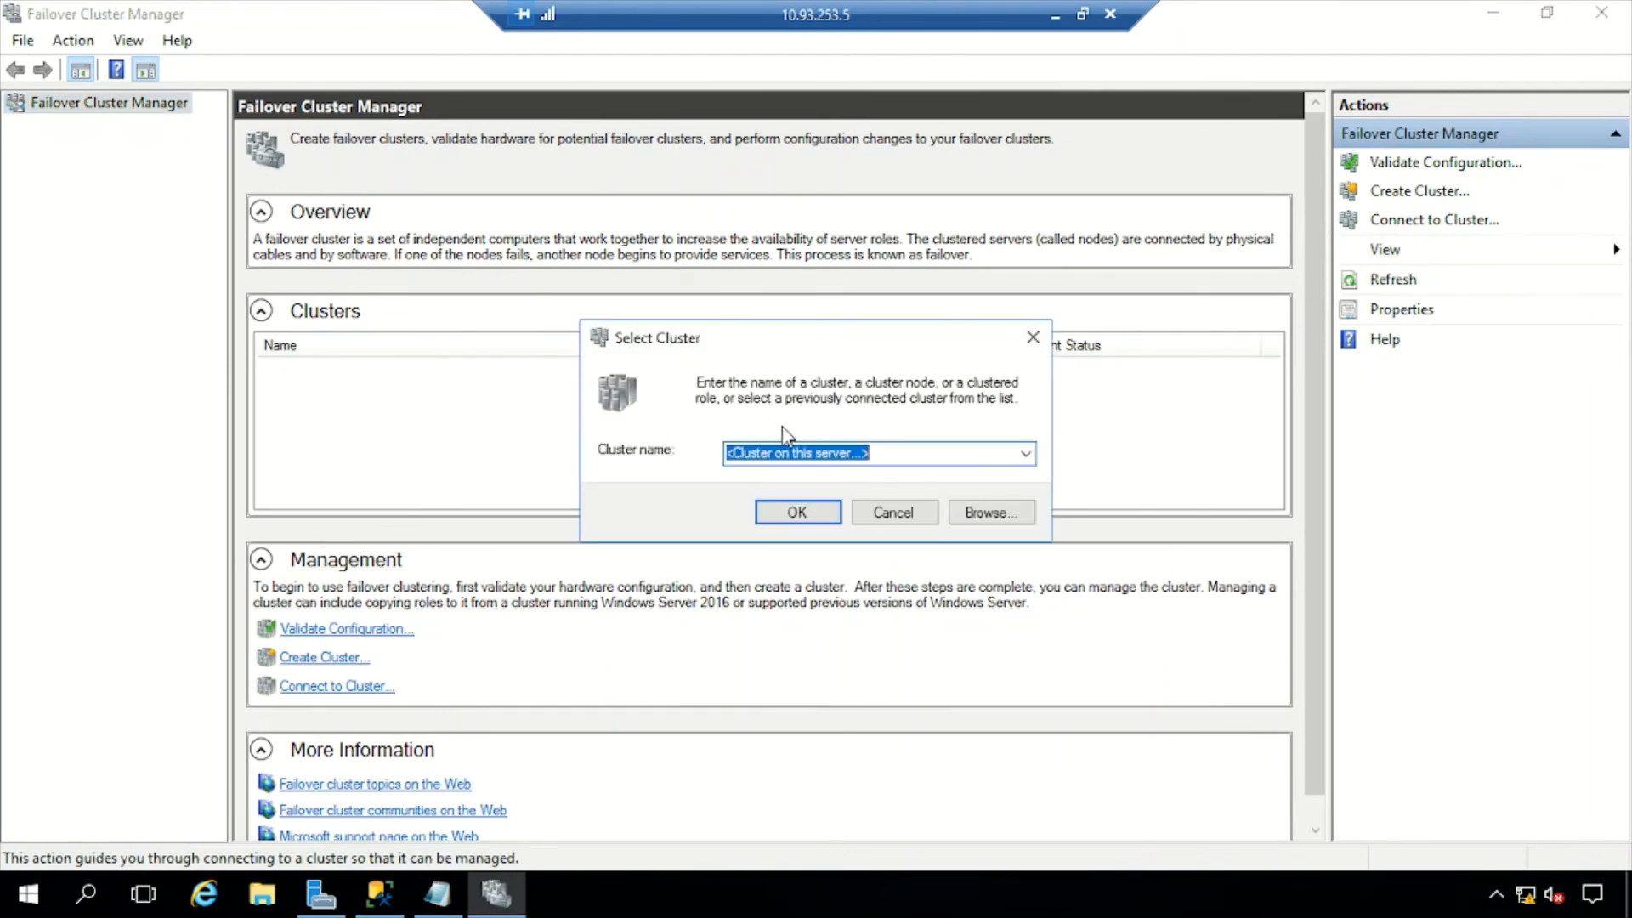
pyautogui.click(1025, 453)
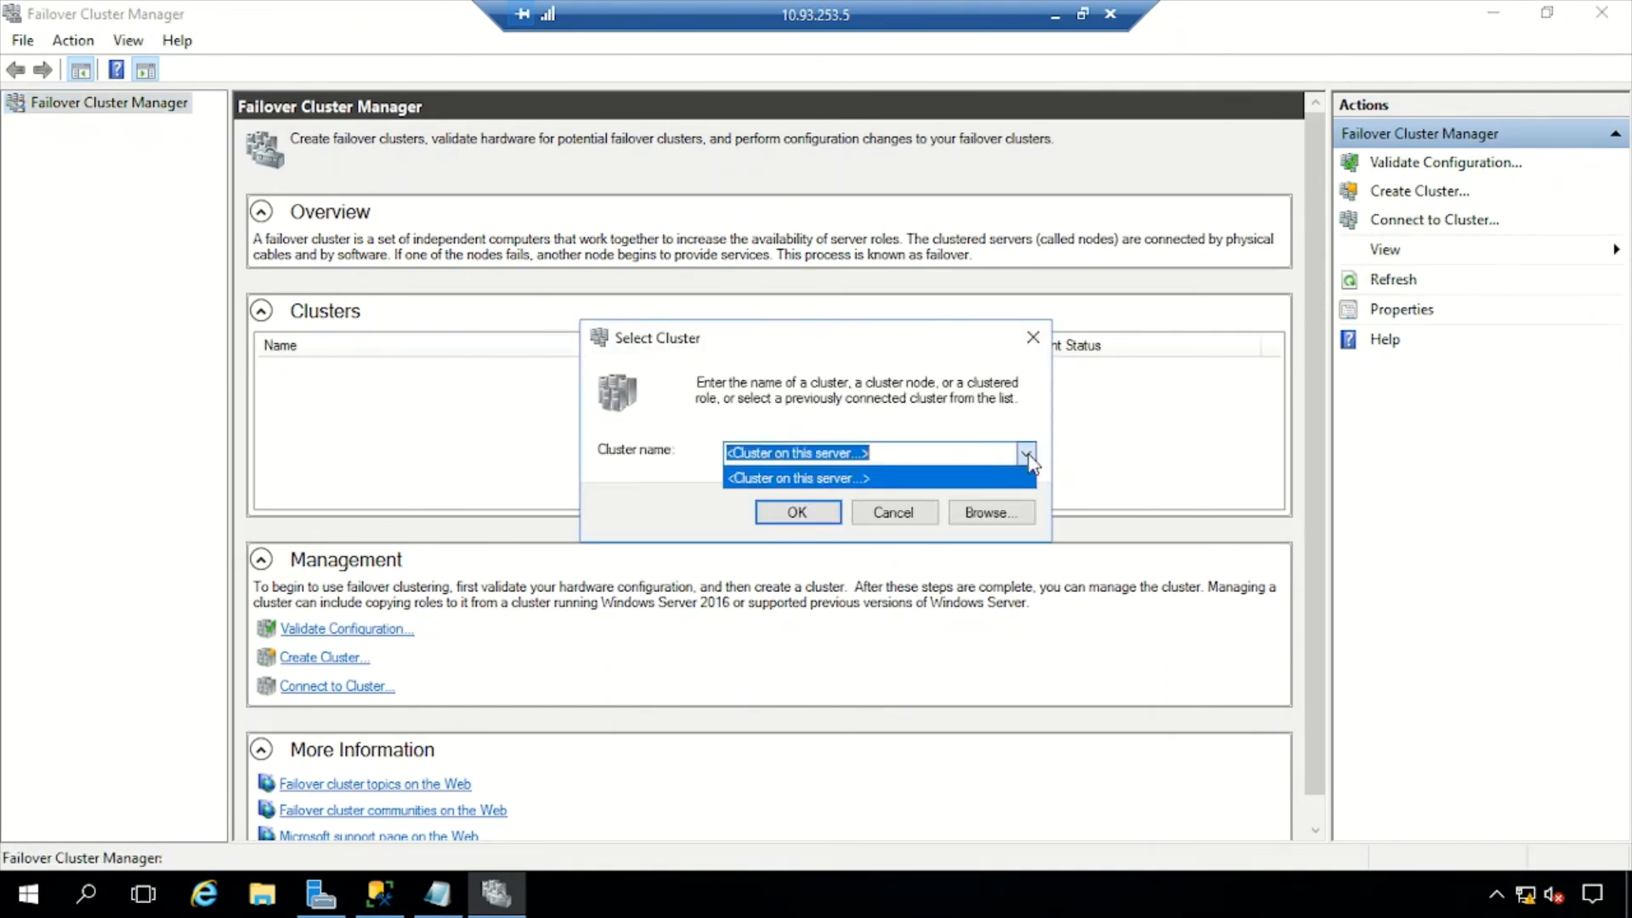
pyautogui.click(957, 477)
pyautogui.click(818, 513)
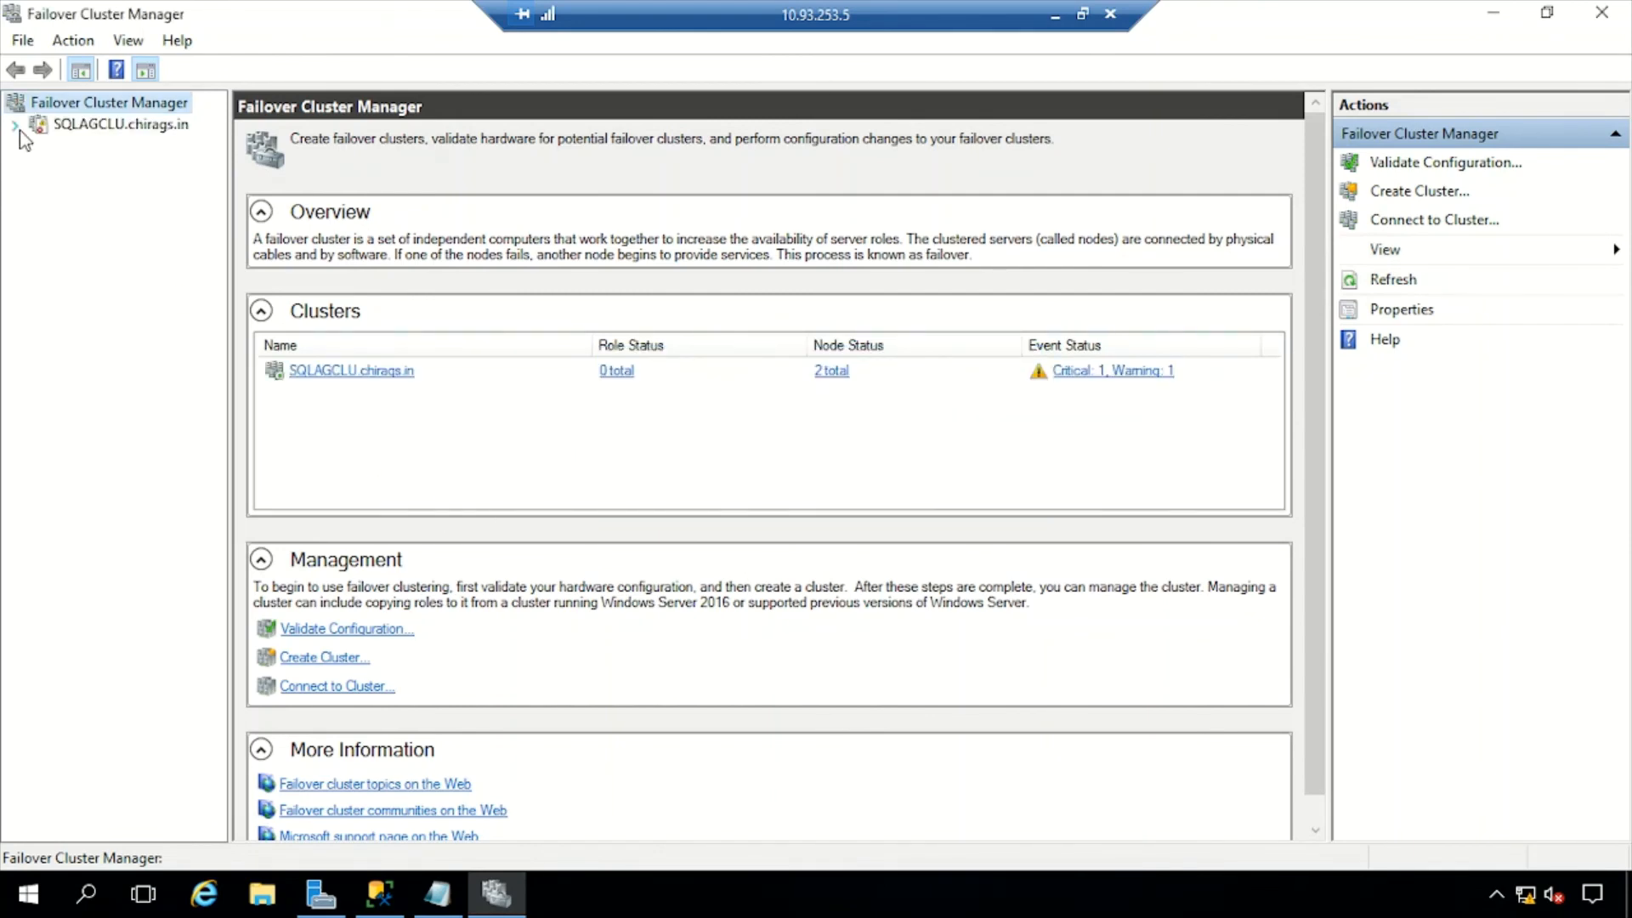
# Expand SQLAGCLU.chirags.in, select role SQLAG2019 under Roles, then minimize the session.
pyautogui.click(17, 127)
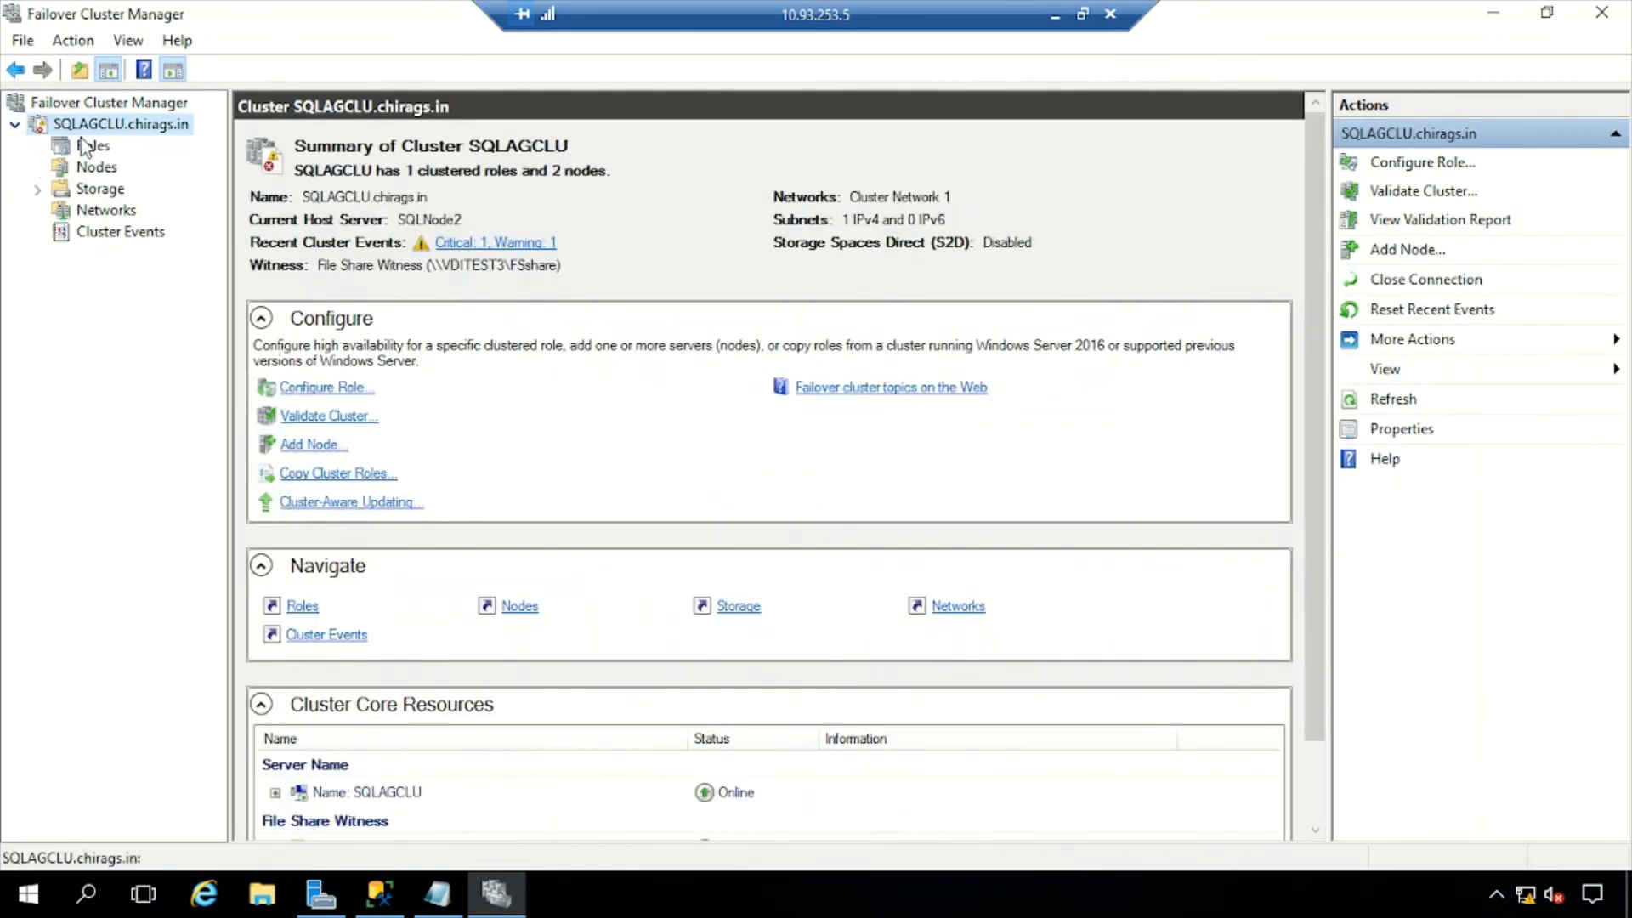
pyautogui.click(89, 146)
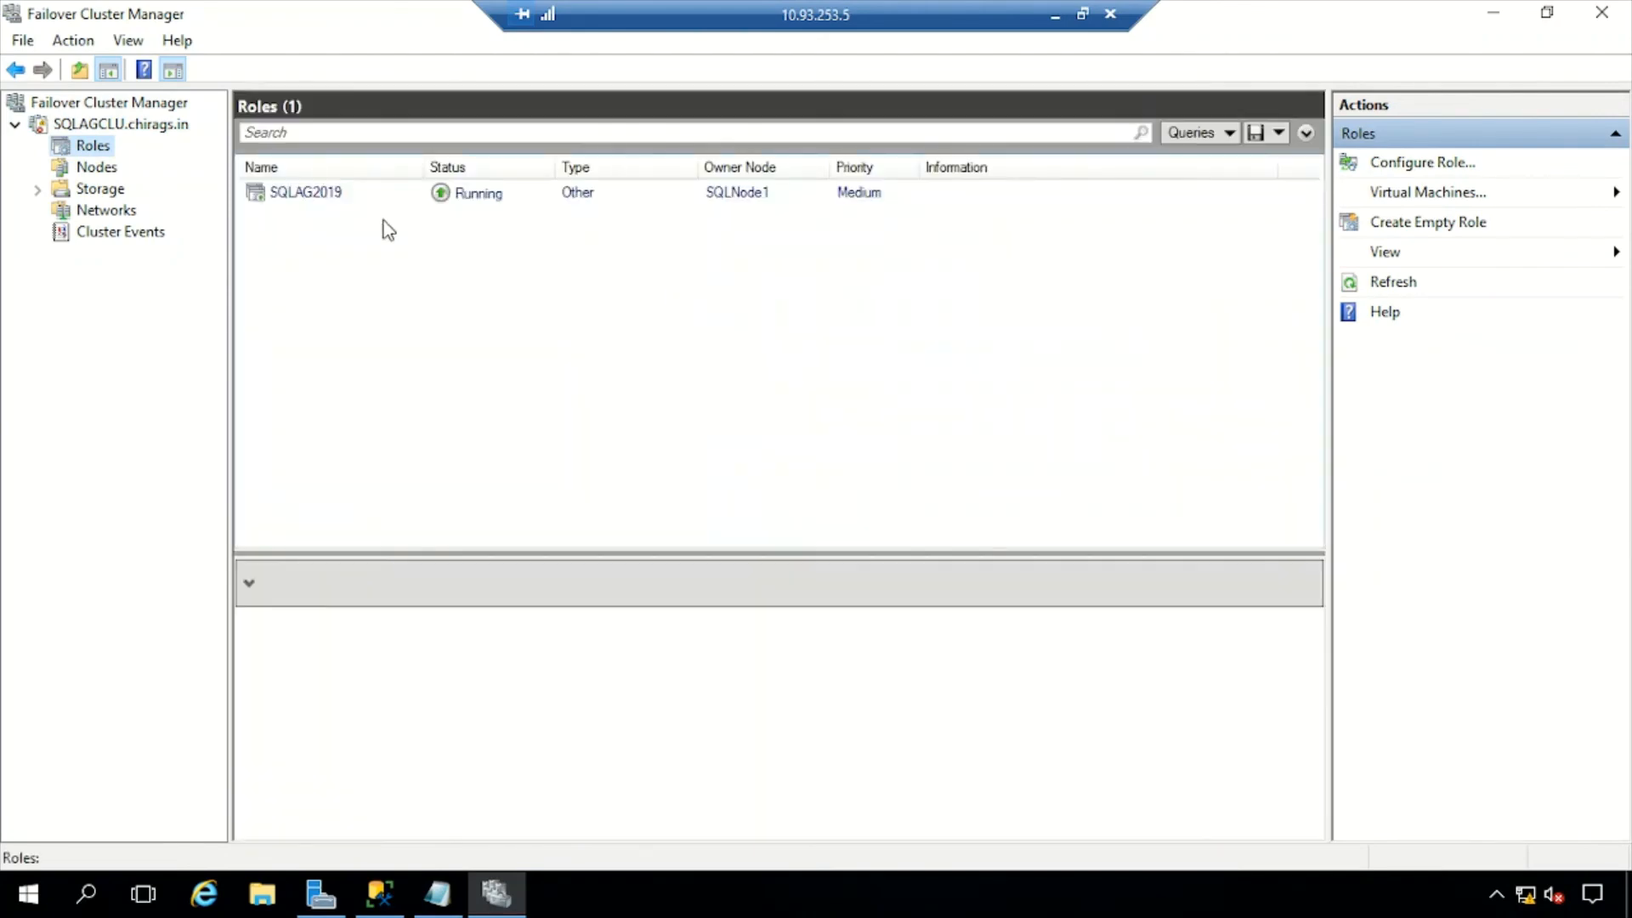
pyautogui.click(323, 200)
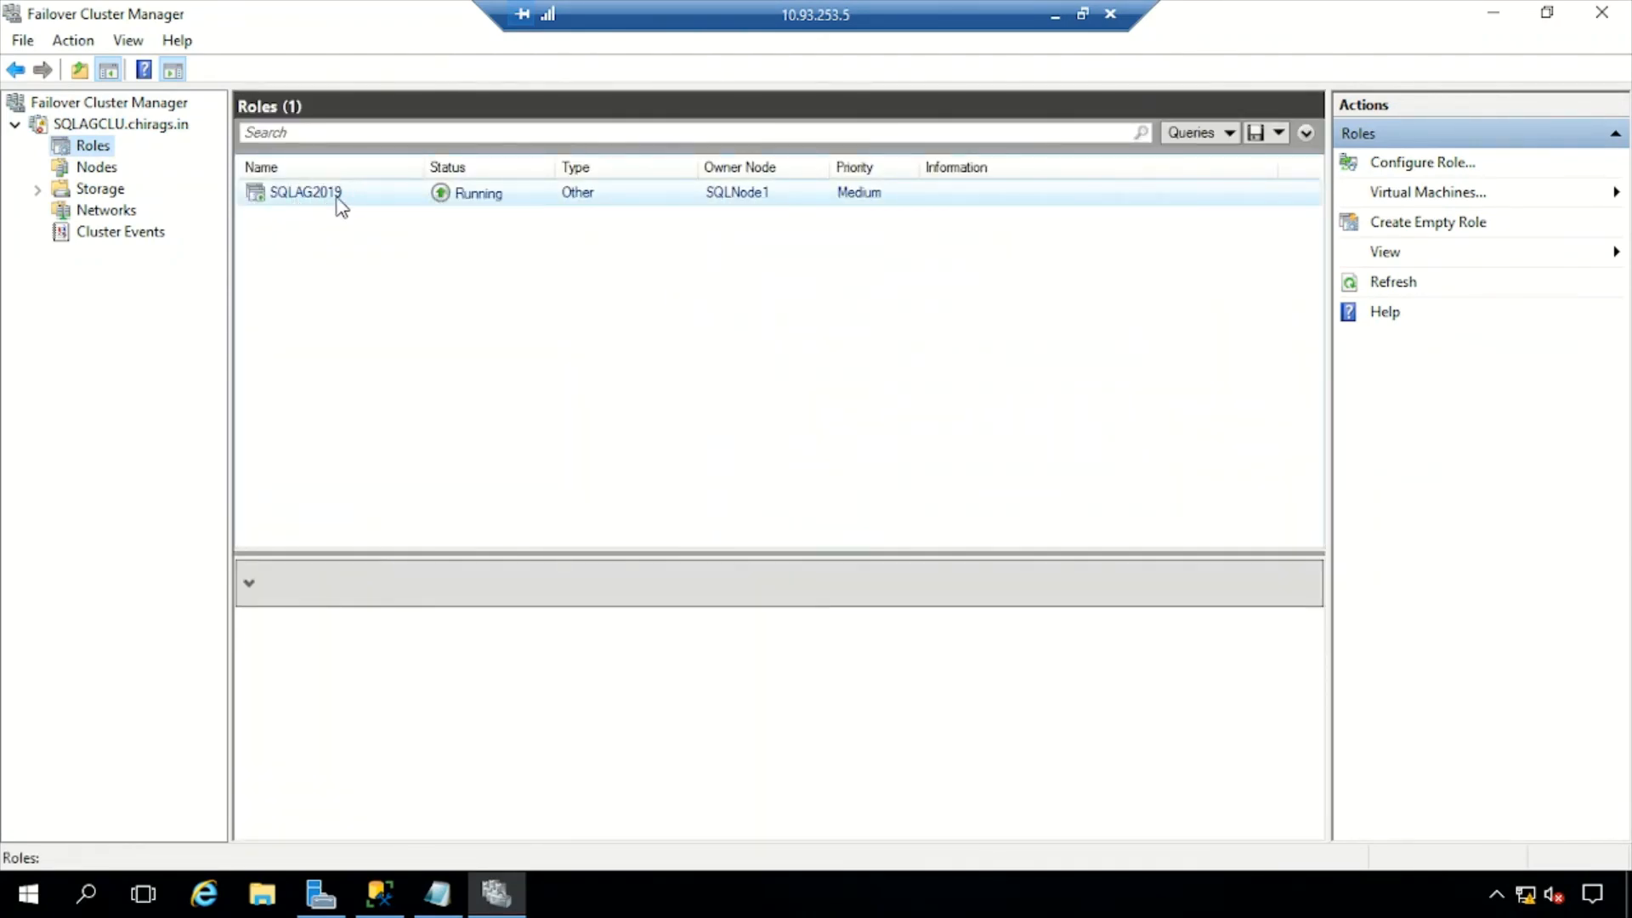
pyautogui.click(1055, 15)
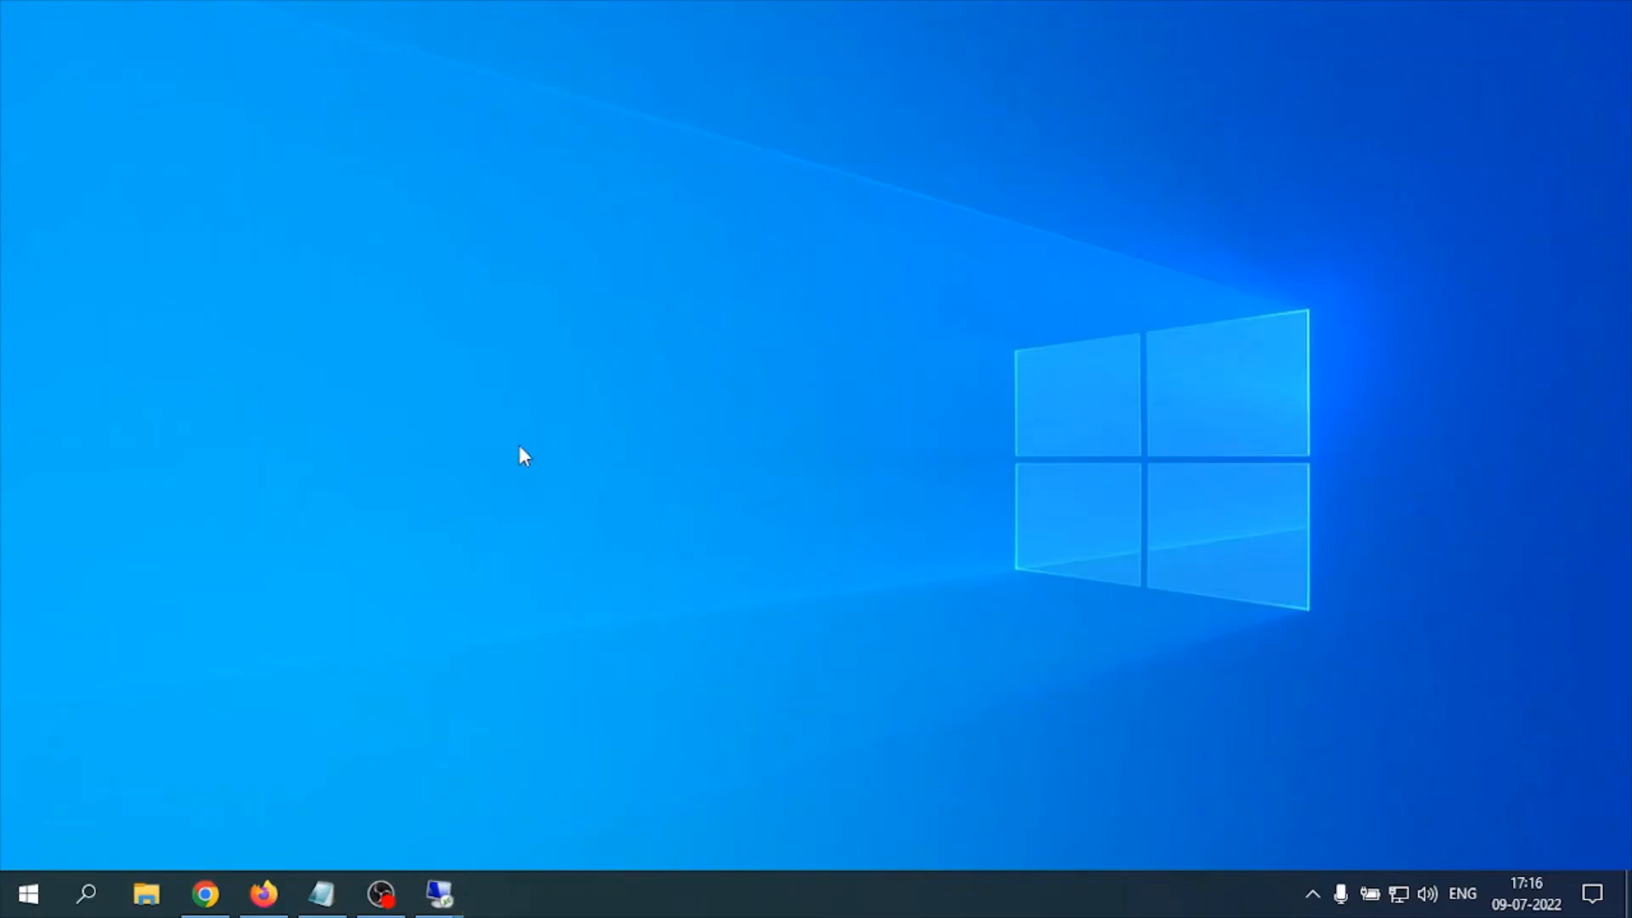
# Switch to the 10.93.253.6 session and launch Failover Cluster Manager from Server Manager's Tools.
pyautogui.click(438, 893)
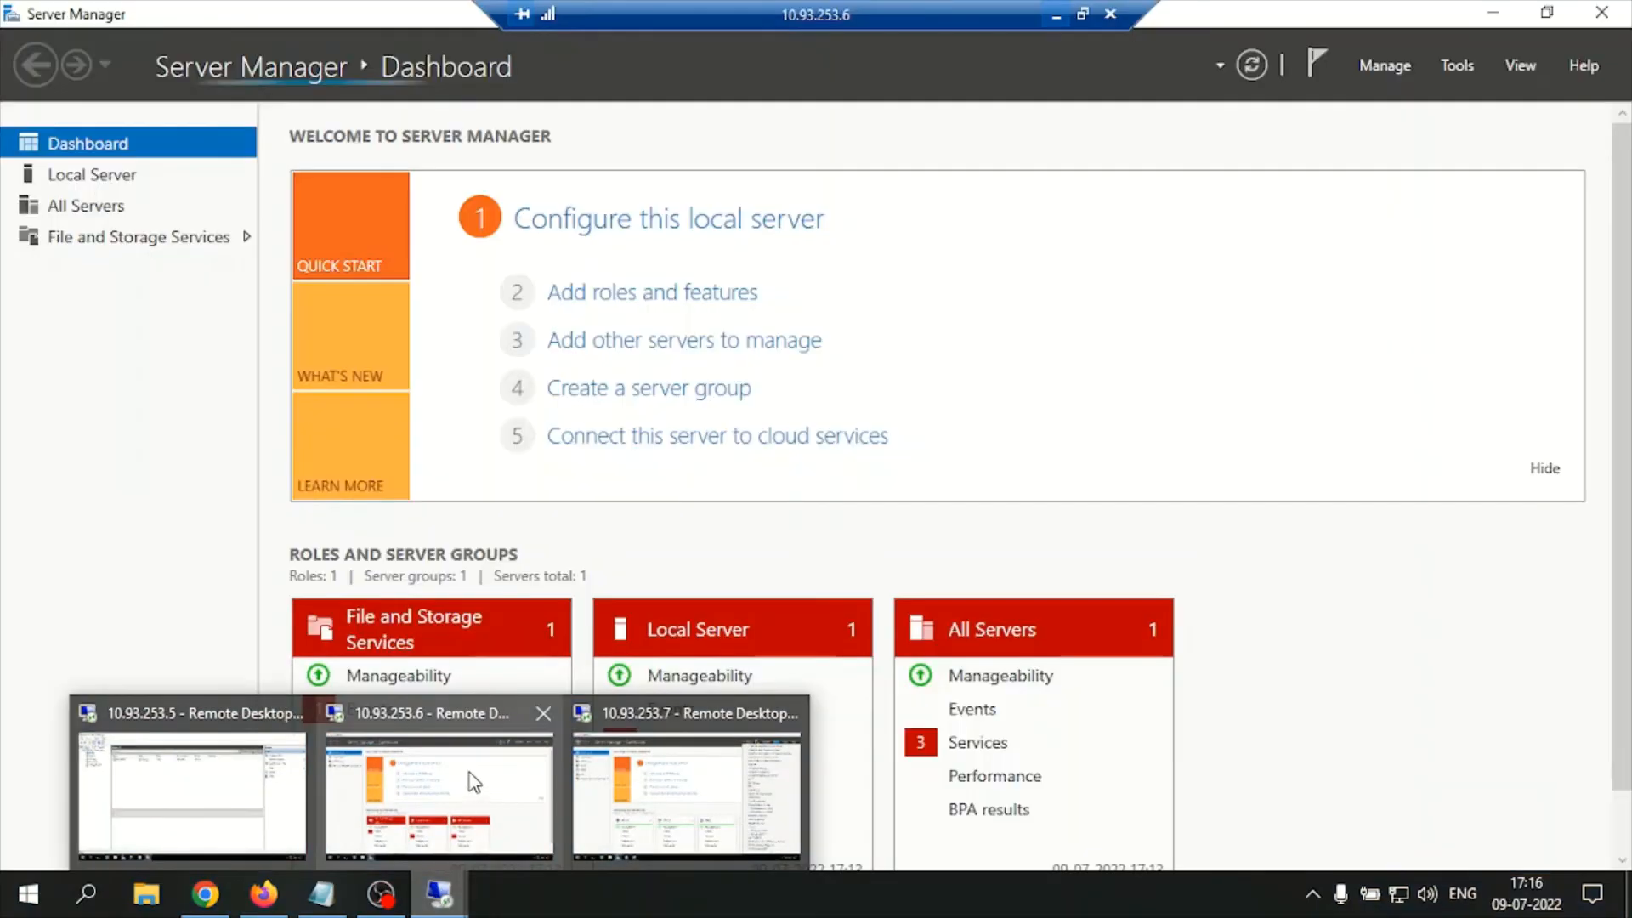
pyautogui.click(470, 776)
pyautogui.click(1493, 13)
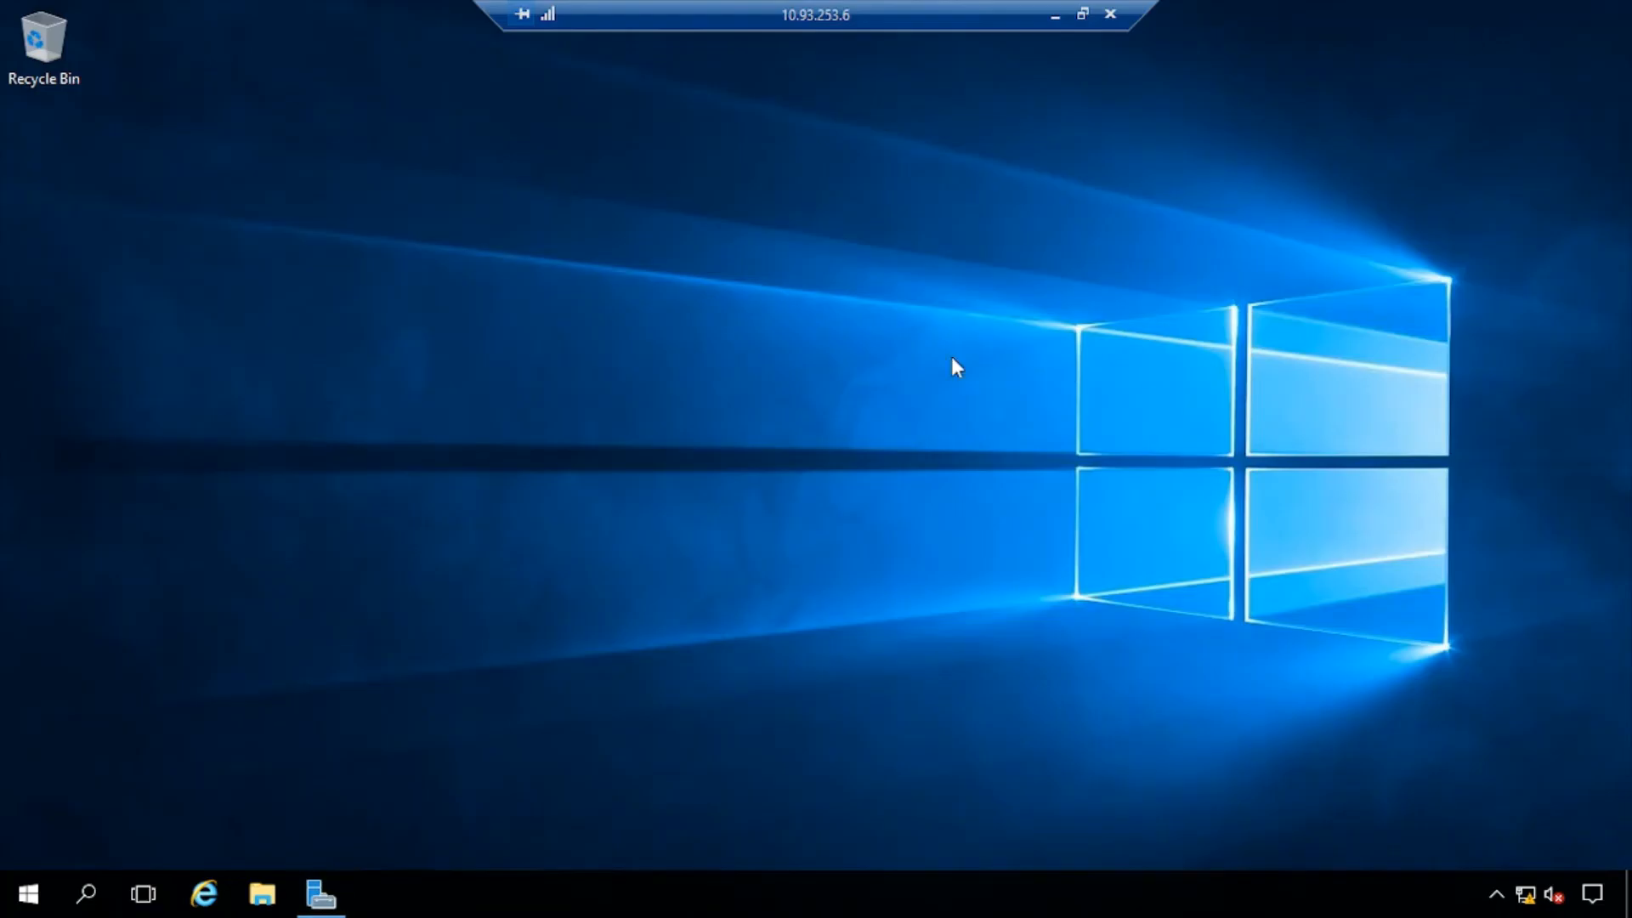
pyautogui.click(321, 892)
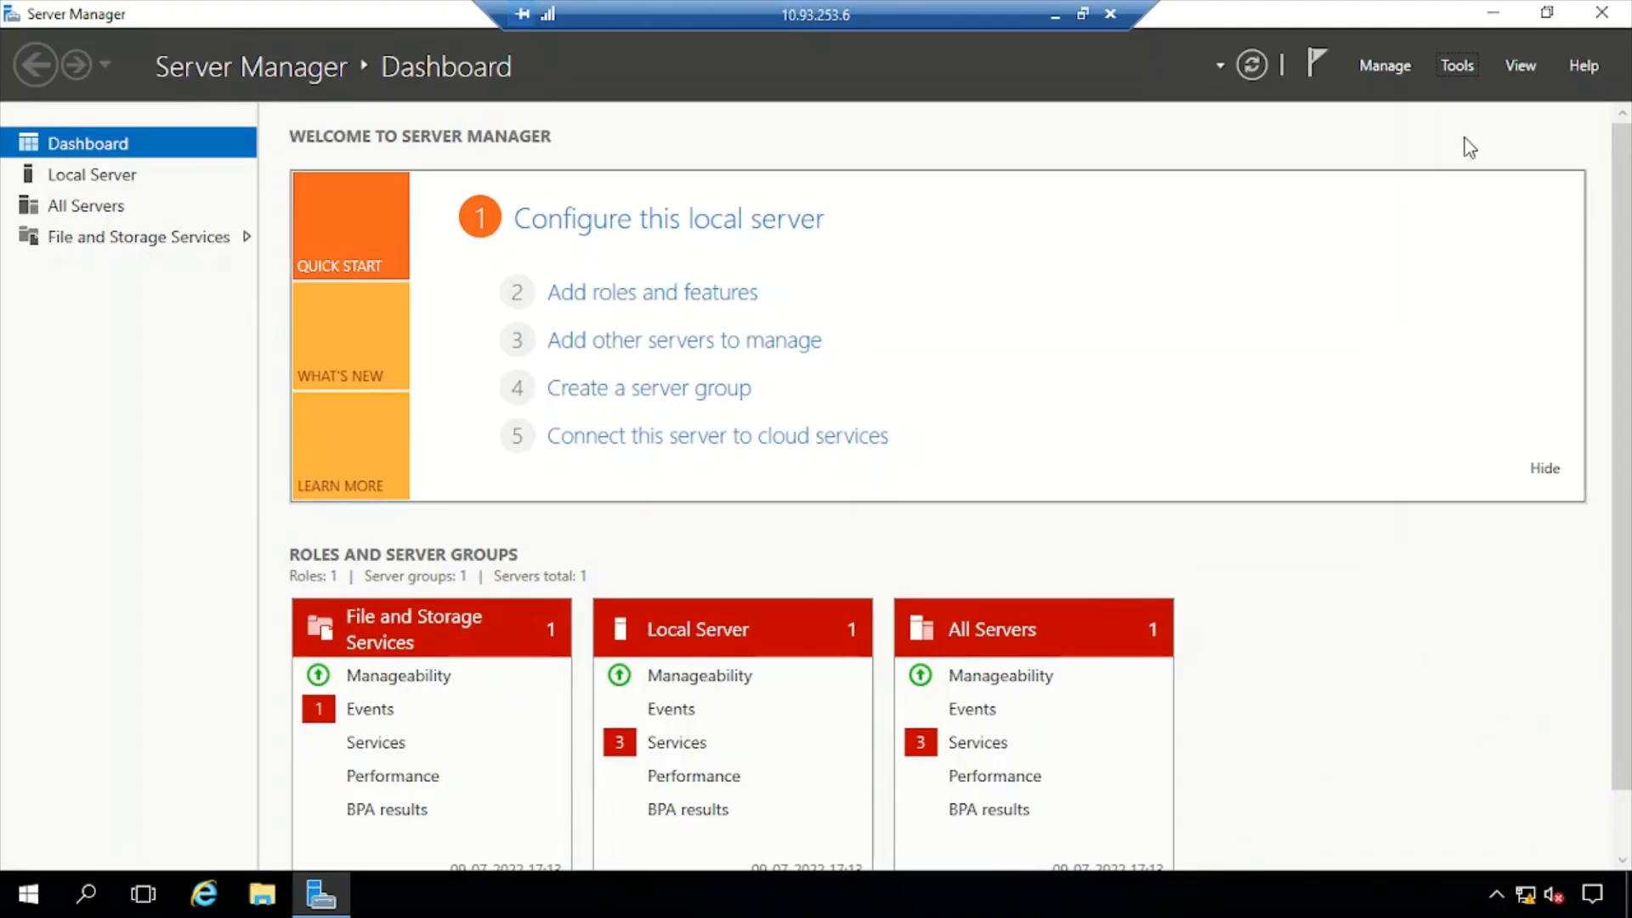
pyautogui.click(1455, 64)
pyautogui.click(1367, 254)
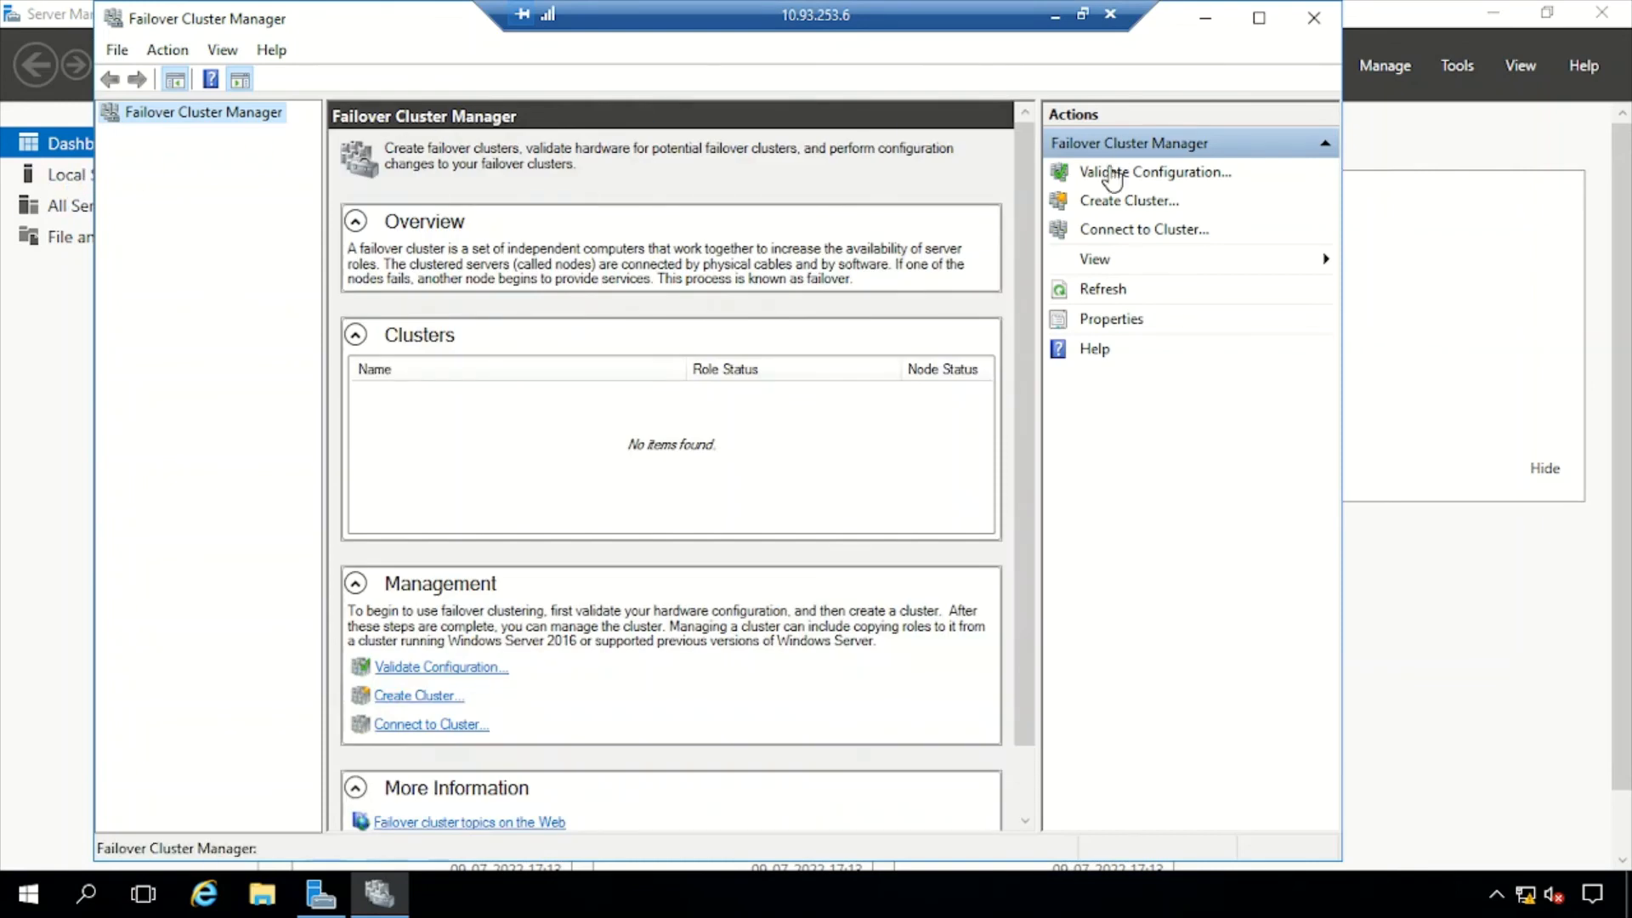
# Connect to the cluster on this server and check SQLAGCLU's roles and nodes.
pyautogui.click(1135, 231)
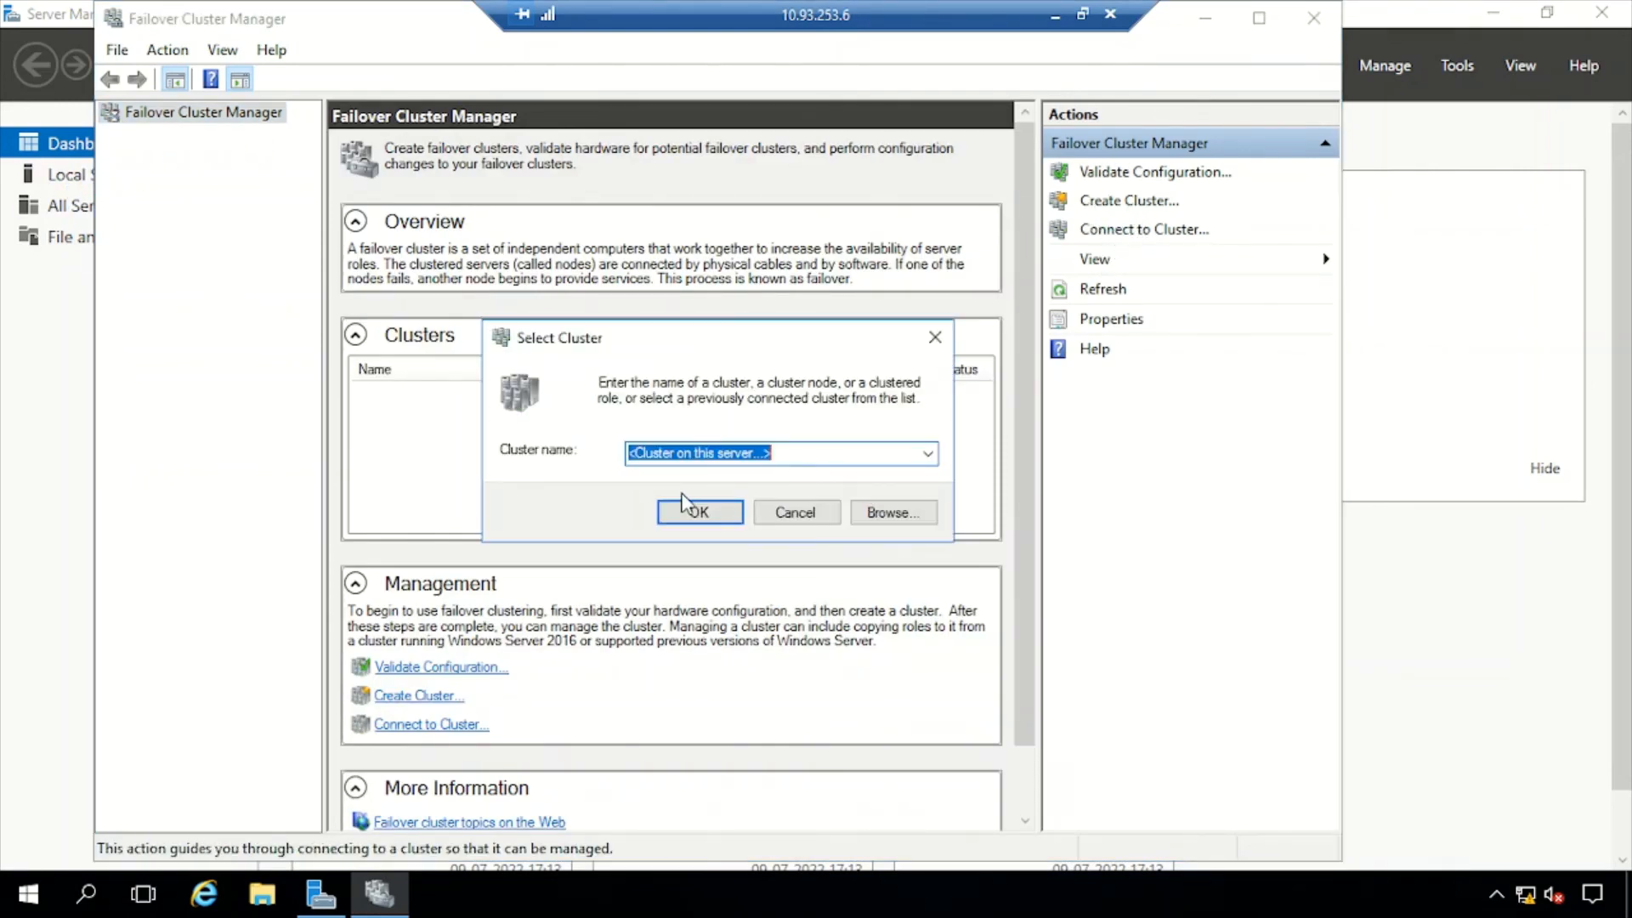
pyautogui.click(719, 513)
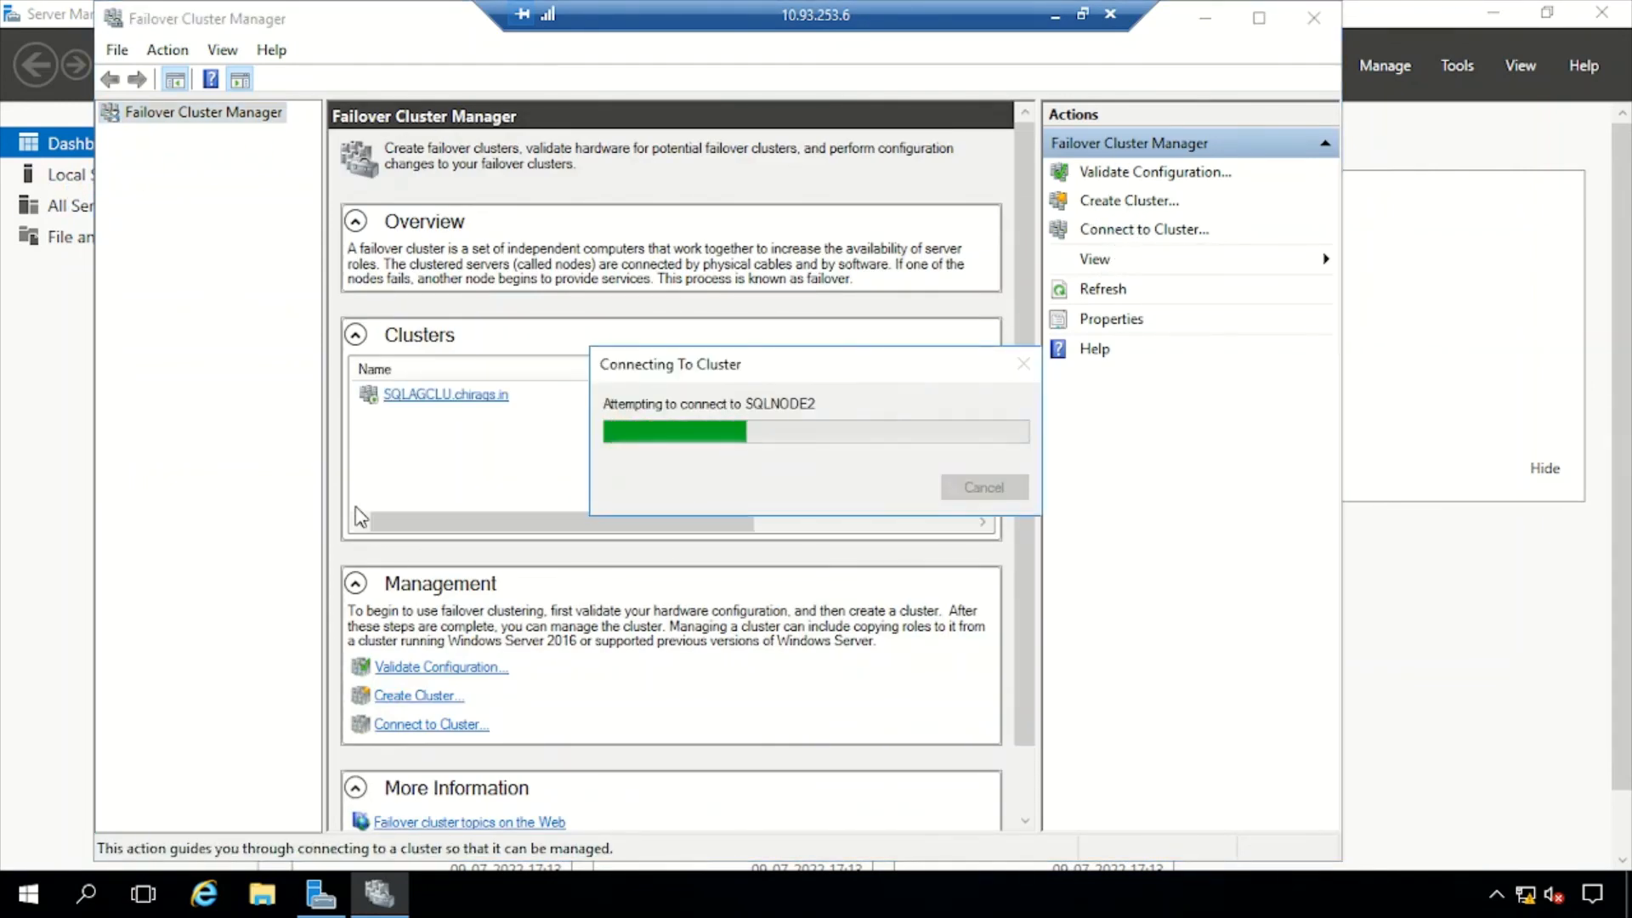
pyautogui.click(1259, 18)
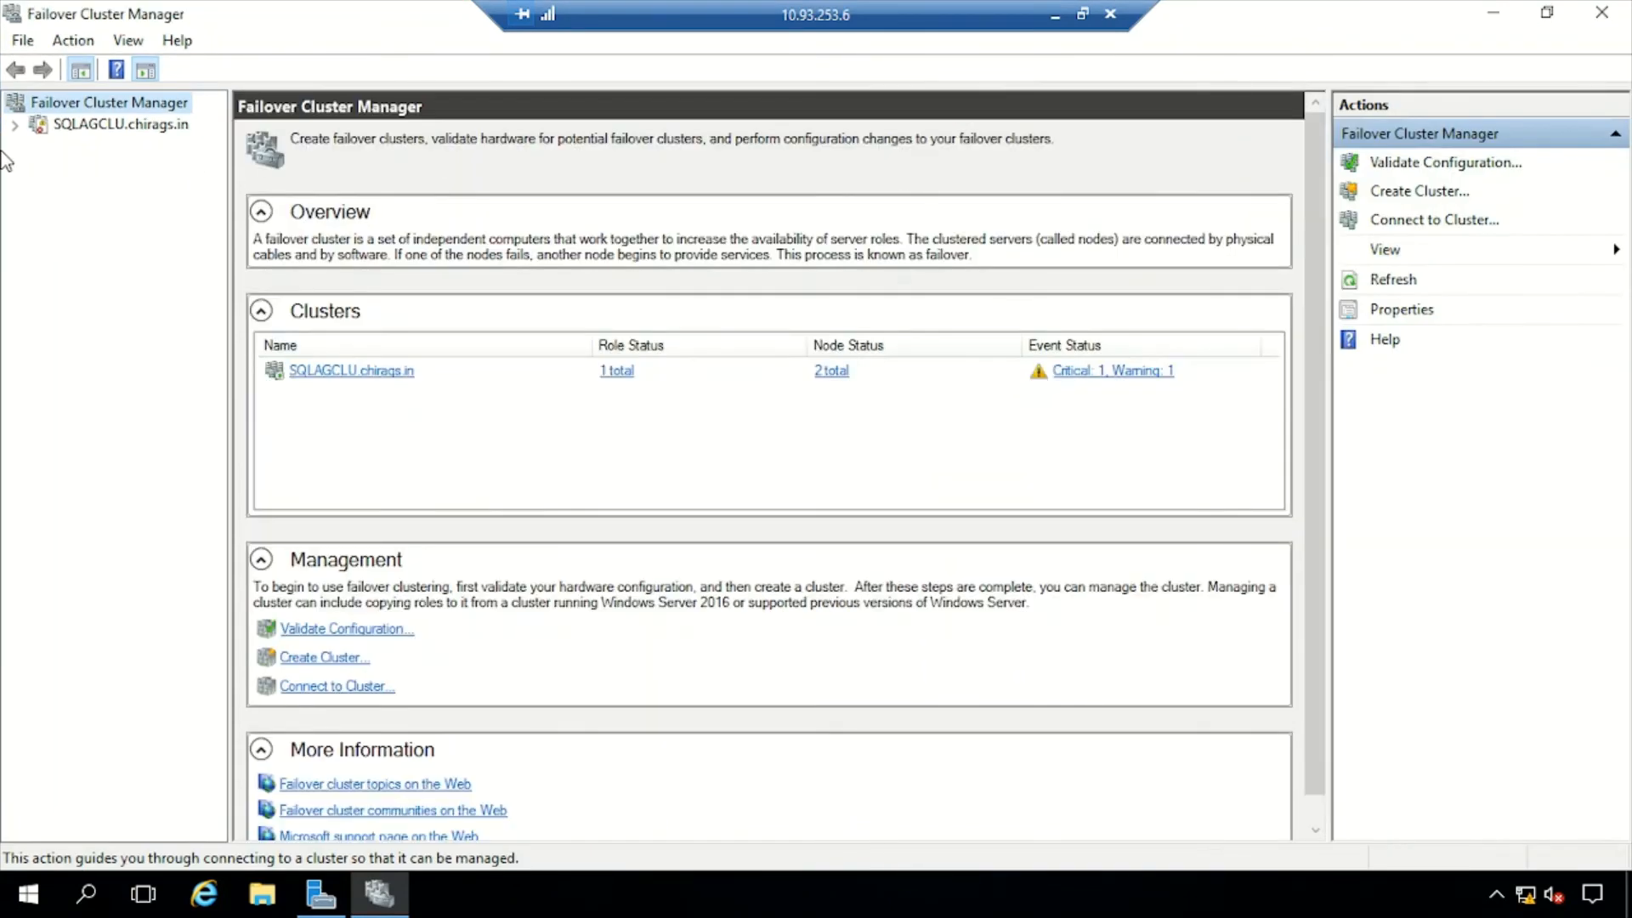
pyautogui.click(25, 128)
pyautogui.click(86, 149)
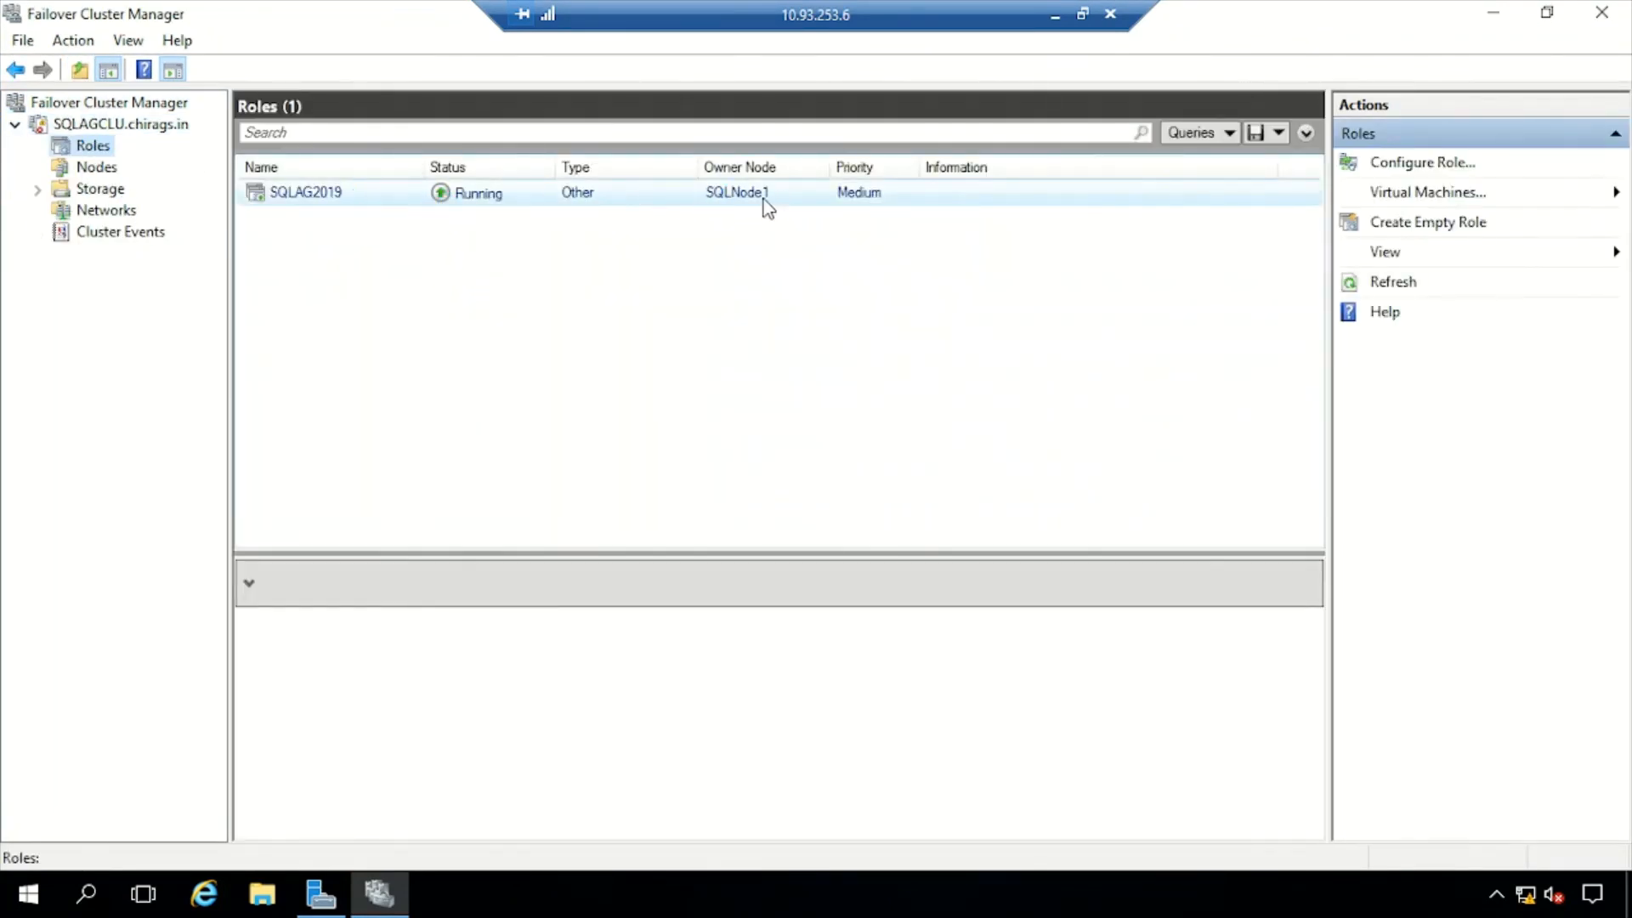
pyautogui.click(94, 174)
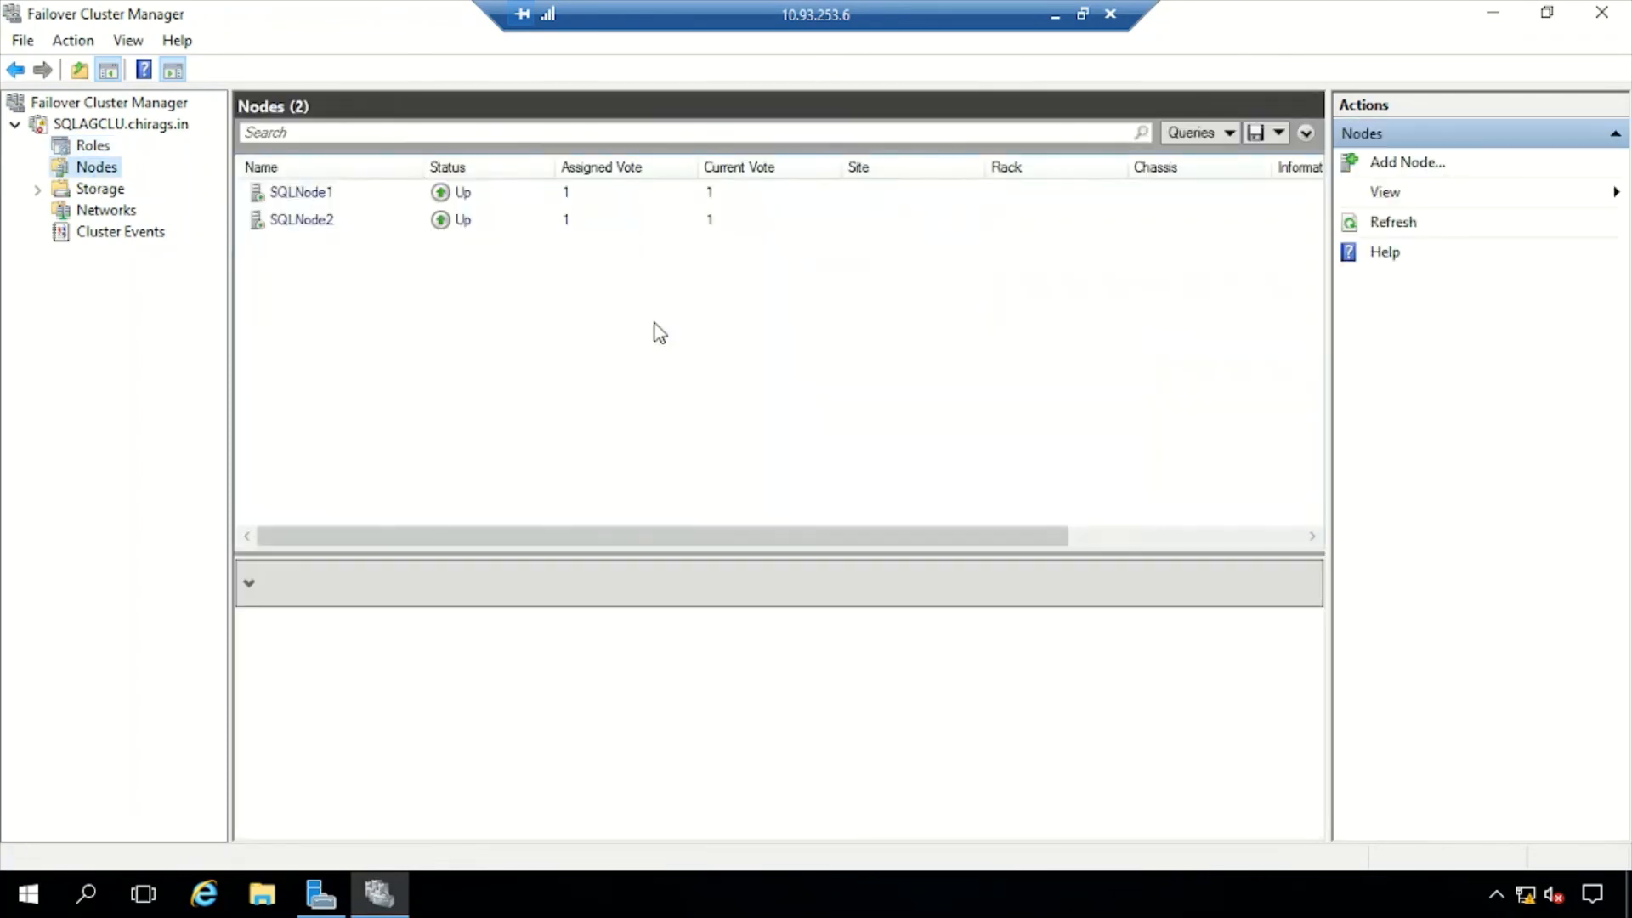
# Switch back to the 10.93.253.5 remote session.
pyautogui.click(1055, 15)
pyautogui.moveTo(439, 894)
pyautogui.click(244, 805)
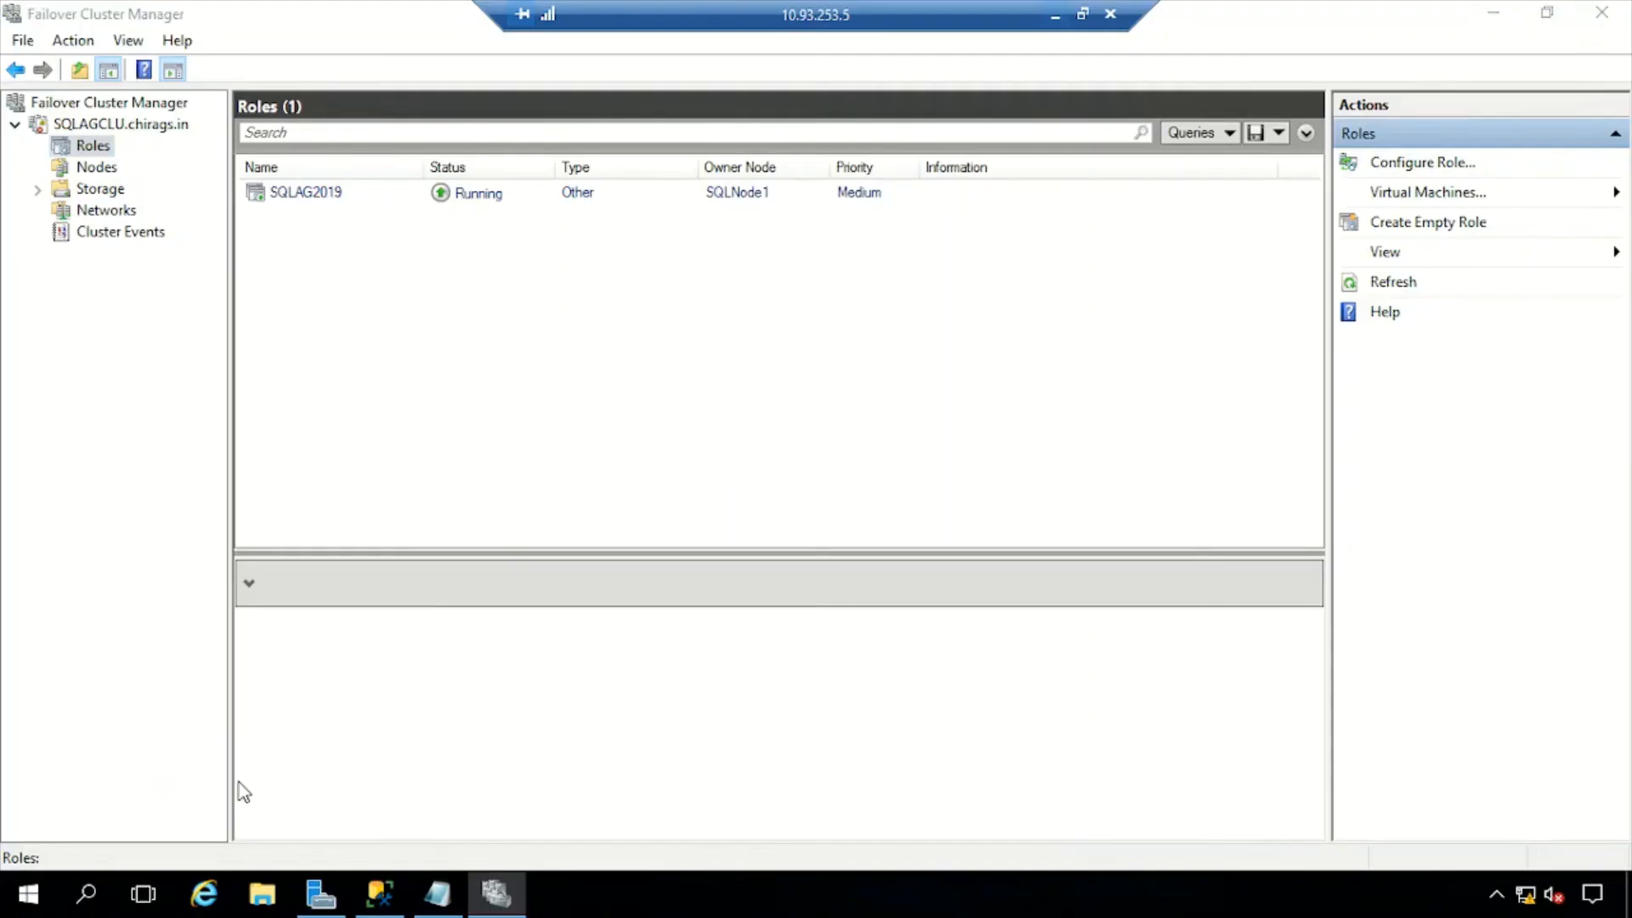
# Check the cluster's Storage, Nodes and Roles views, confirming SQLAG2019 runs on SQLNode1.
pyautogui.click(99, 191)
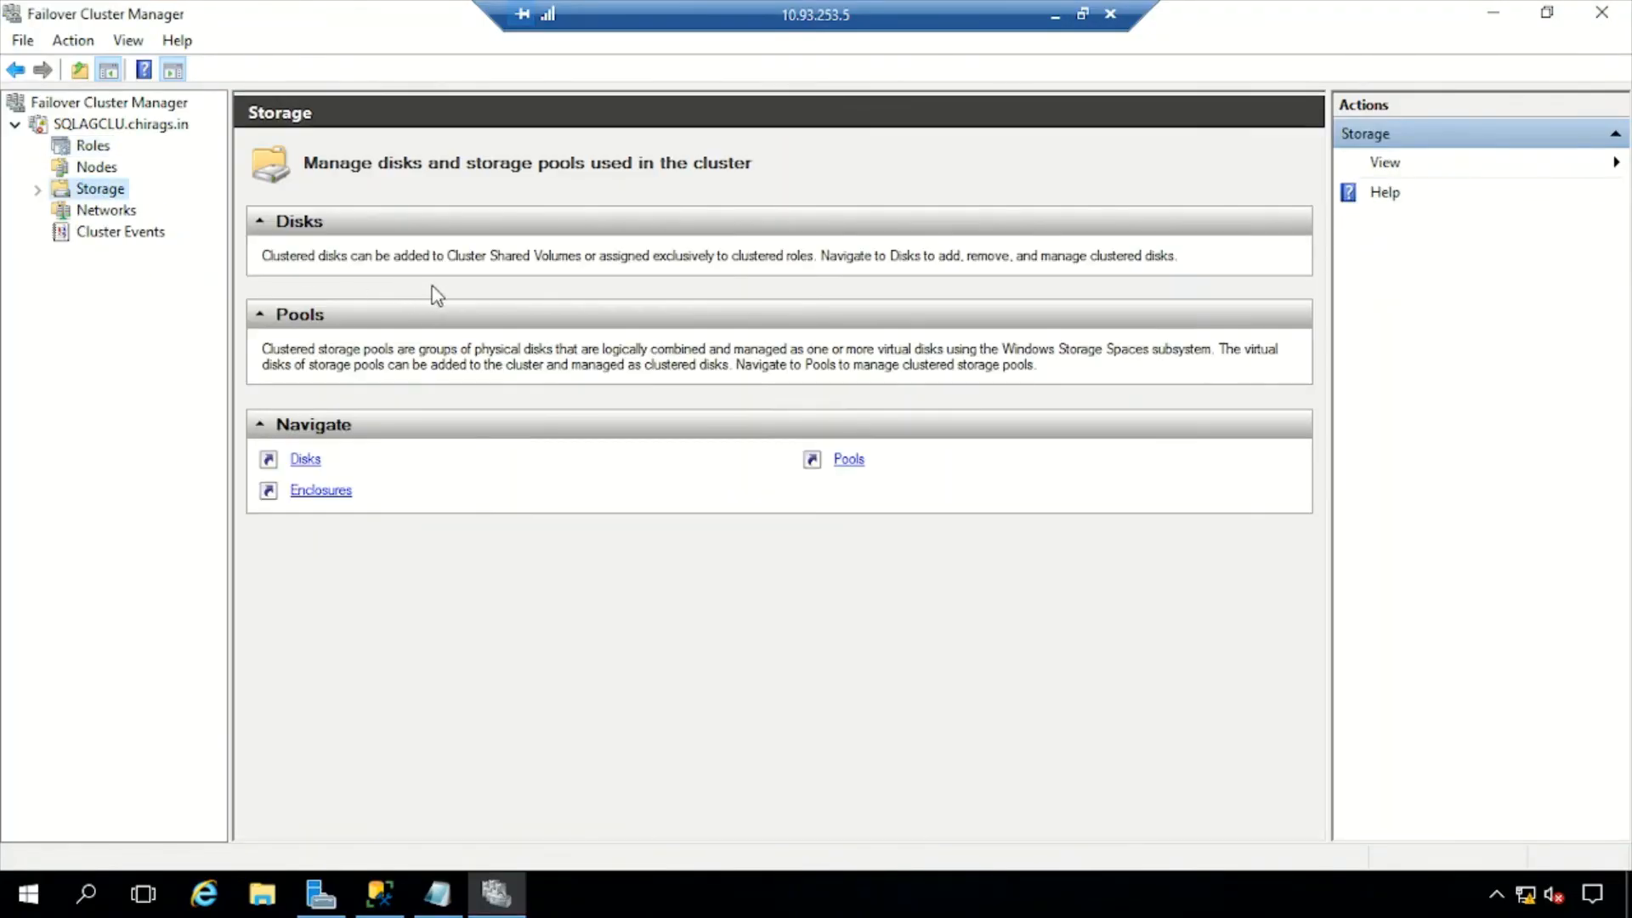
pyautogui.click(94, 168)
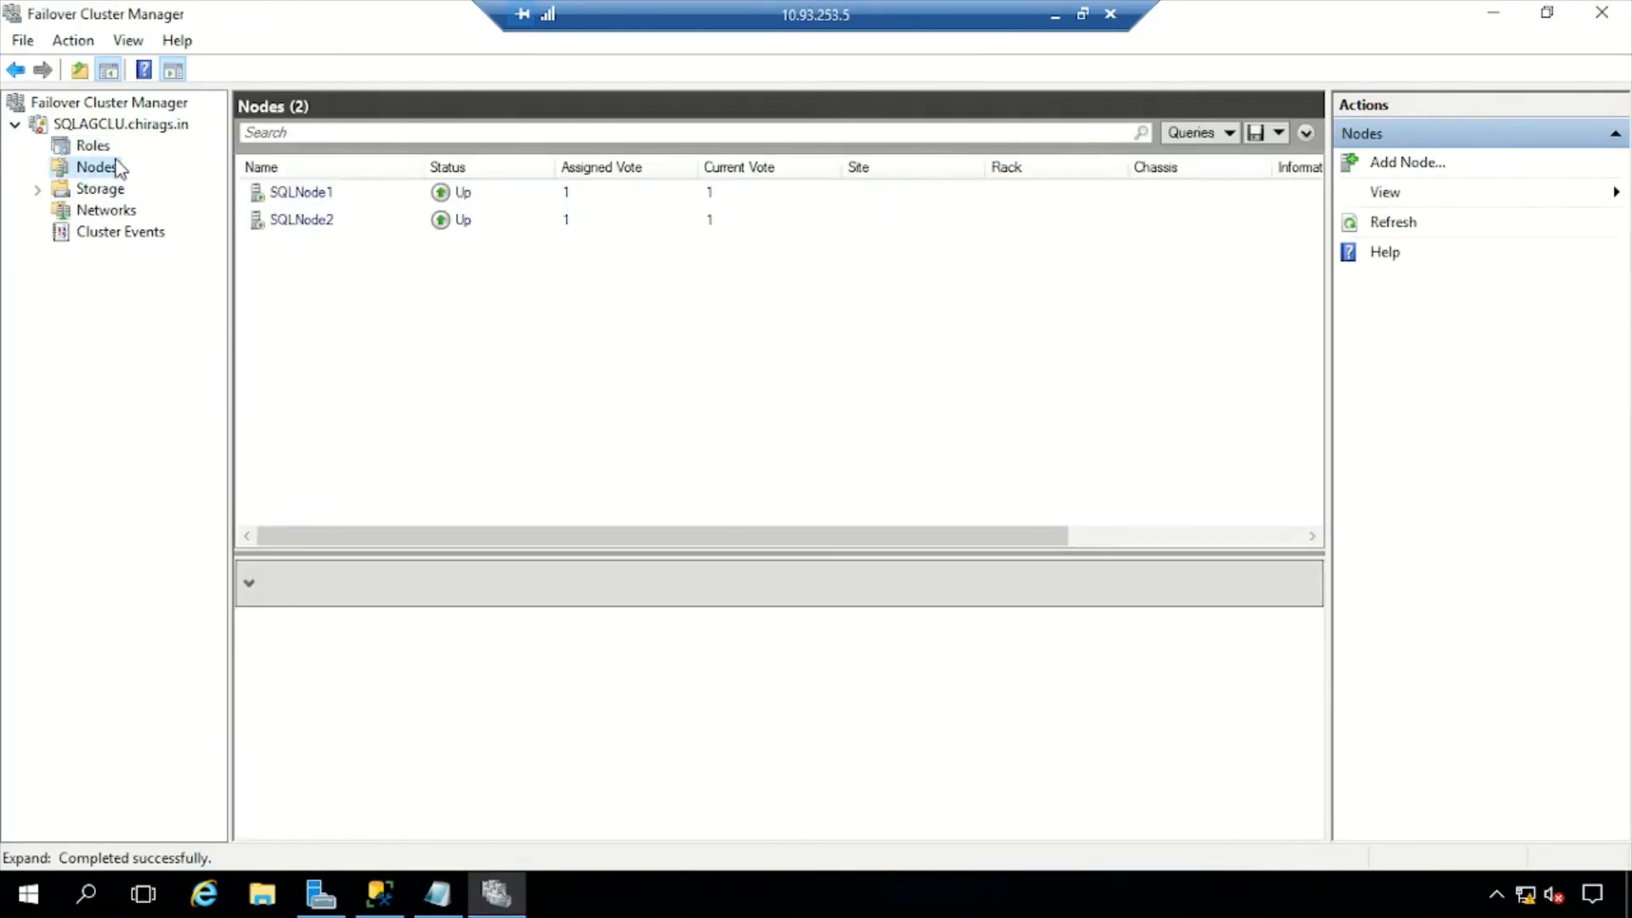
pyautogui.click(92, 151)
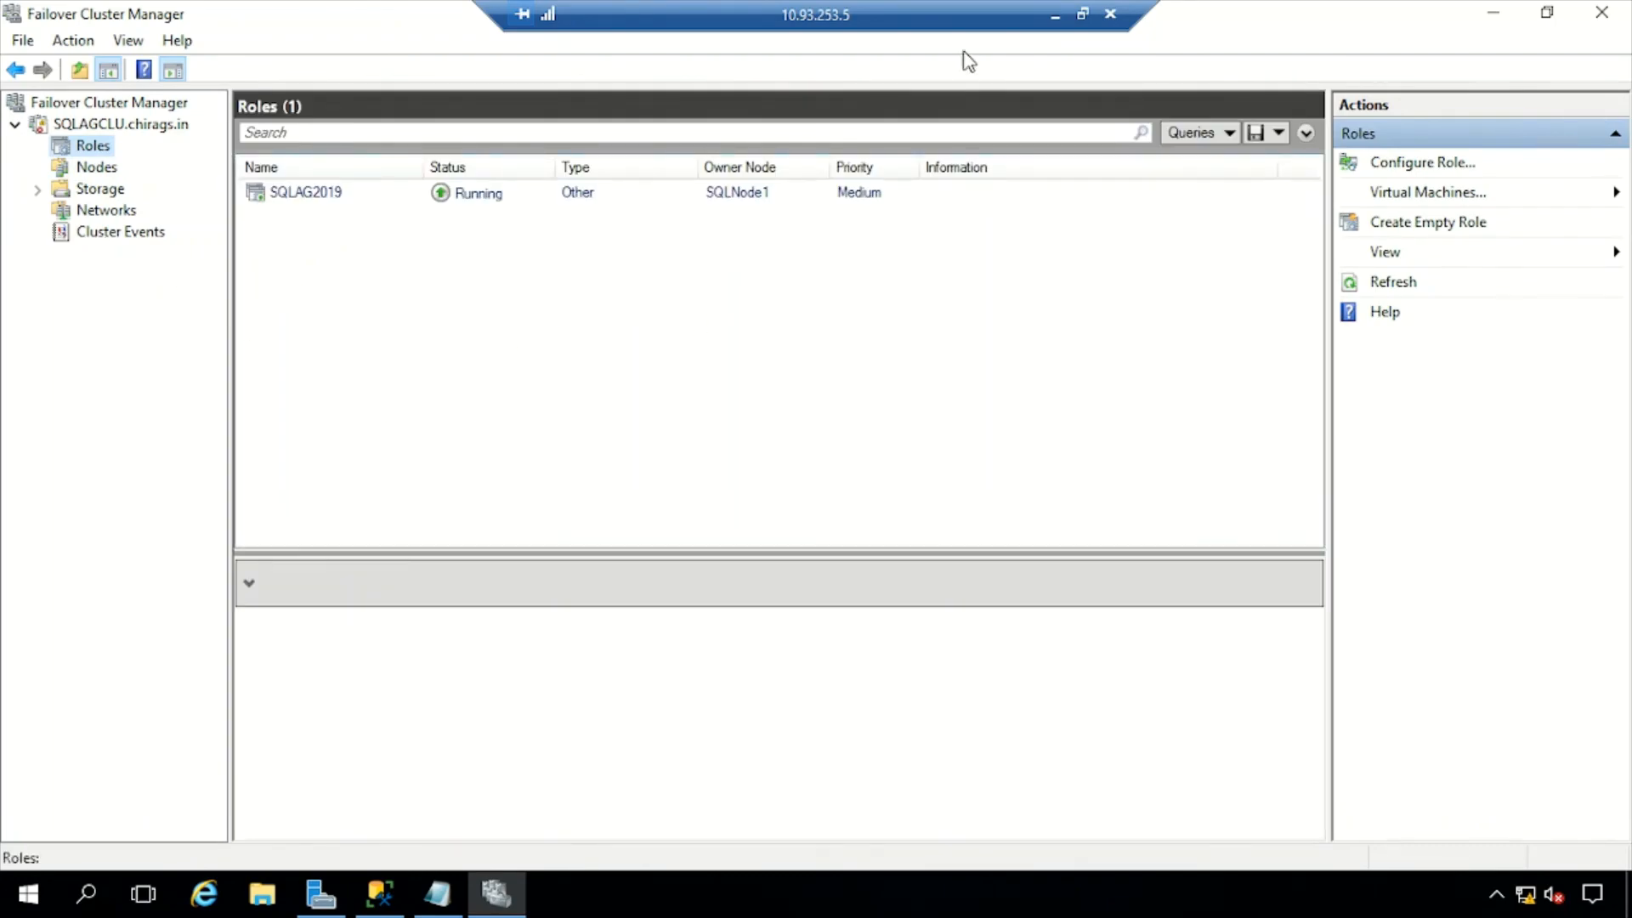
# Minimize and restore the 10.93.253.5 session, then close Failover Cluster Manager.
pyautogui.click(1055, 15)
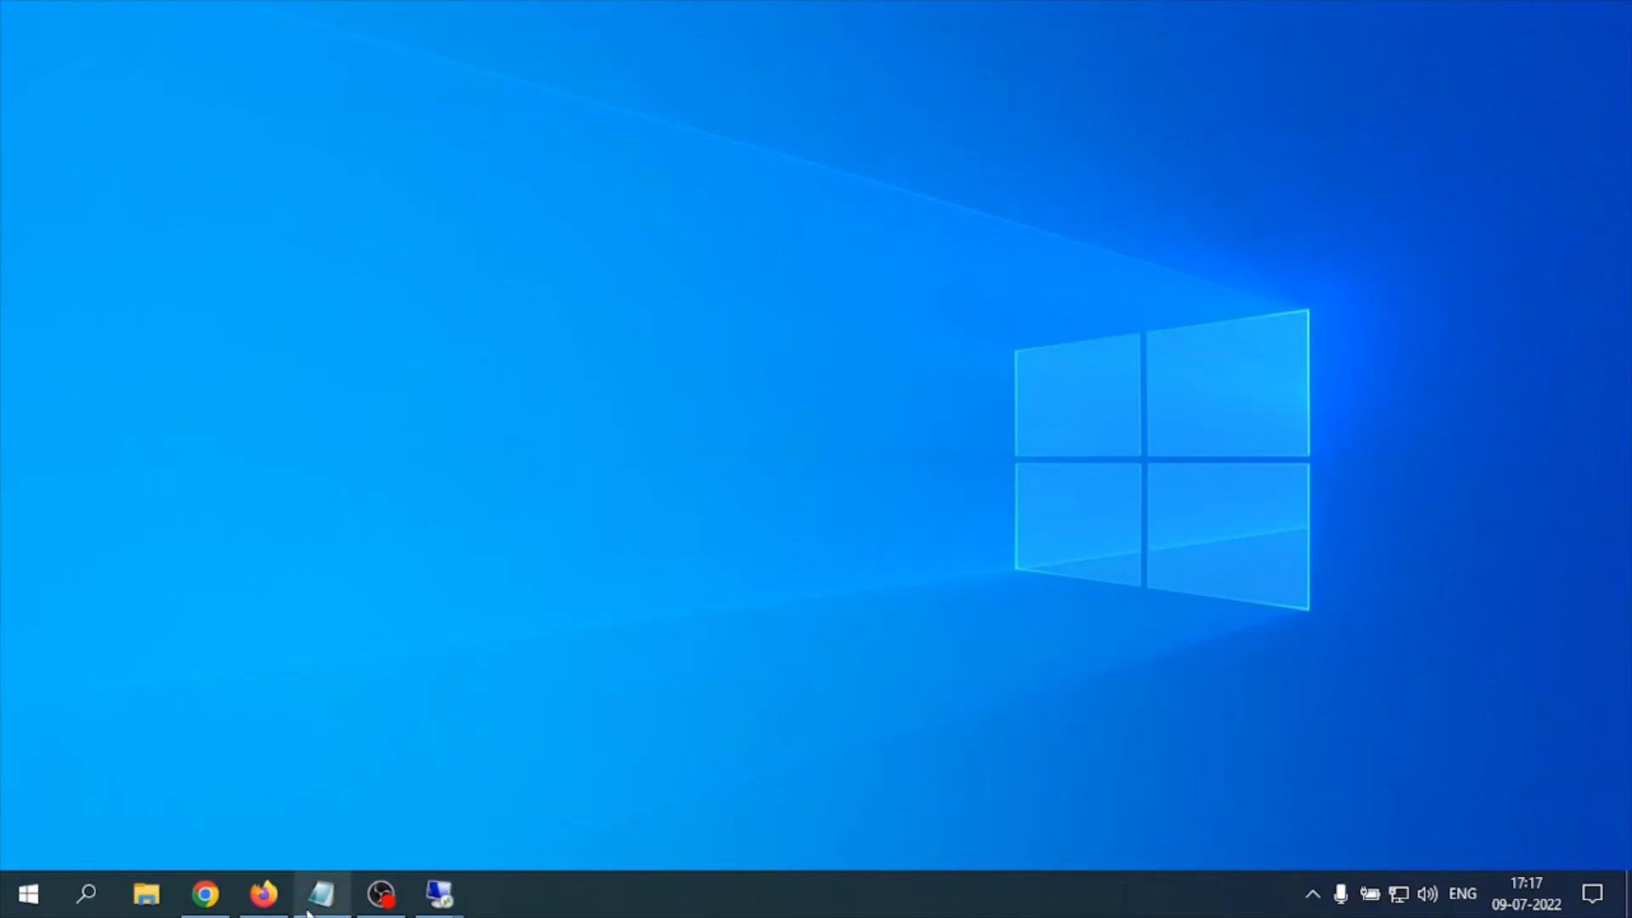
pyautogui.moveTo(440, 893)
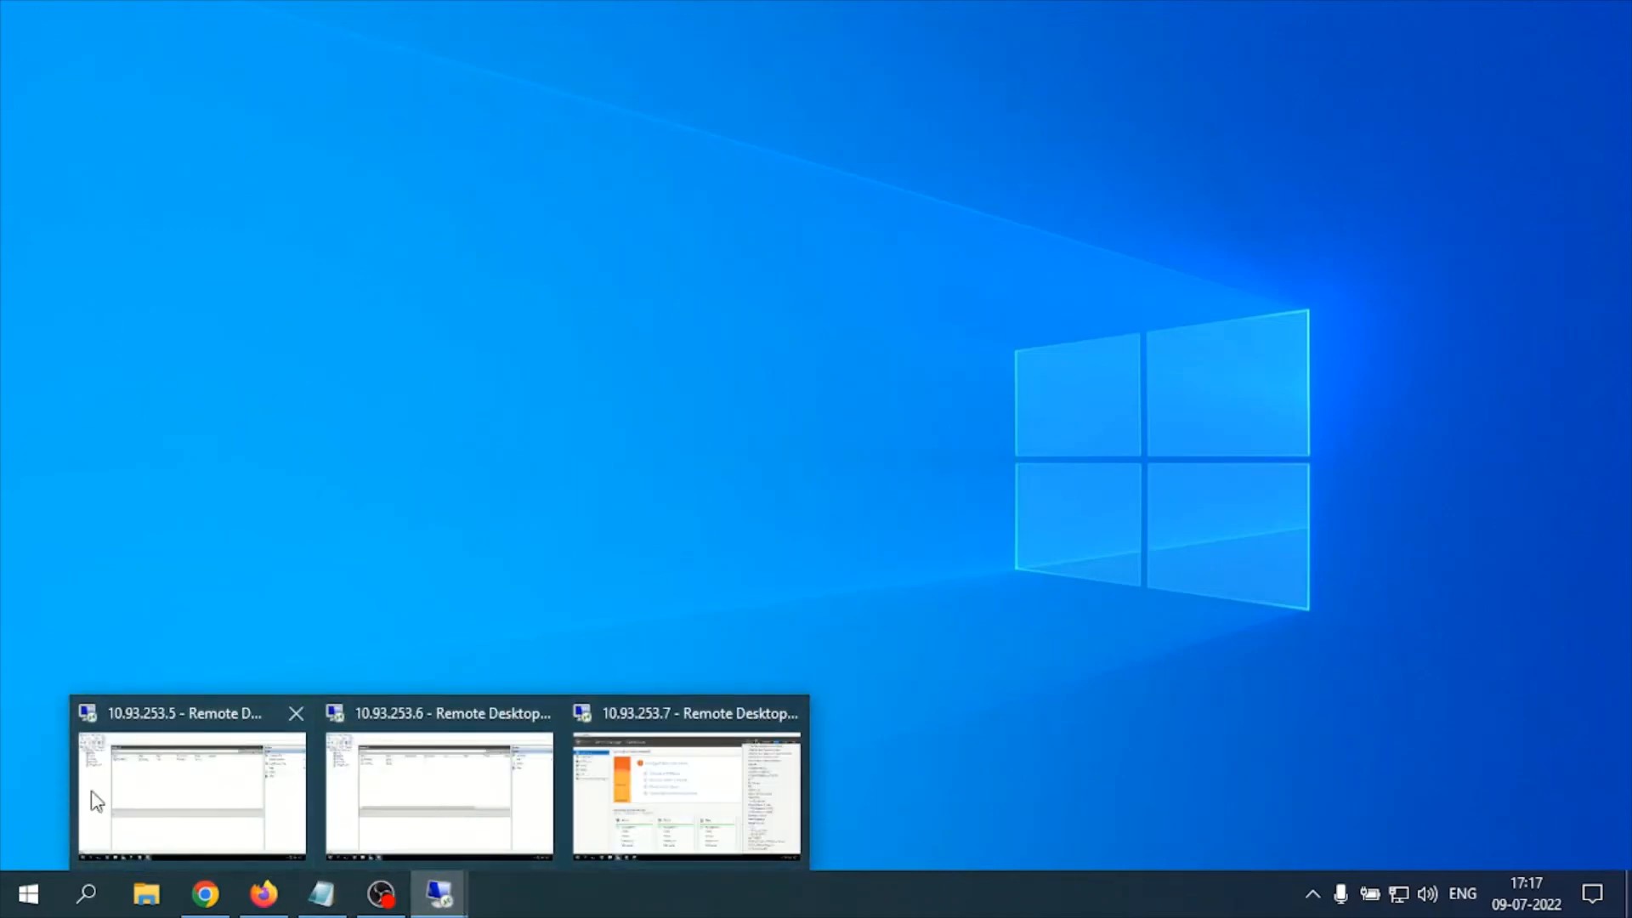
pyautogui.click(145, 764)
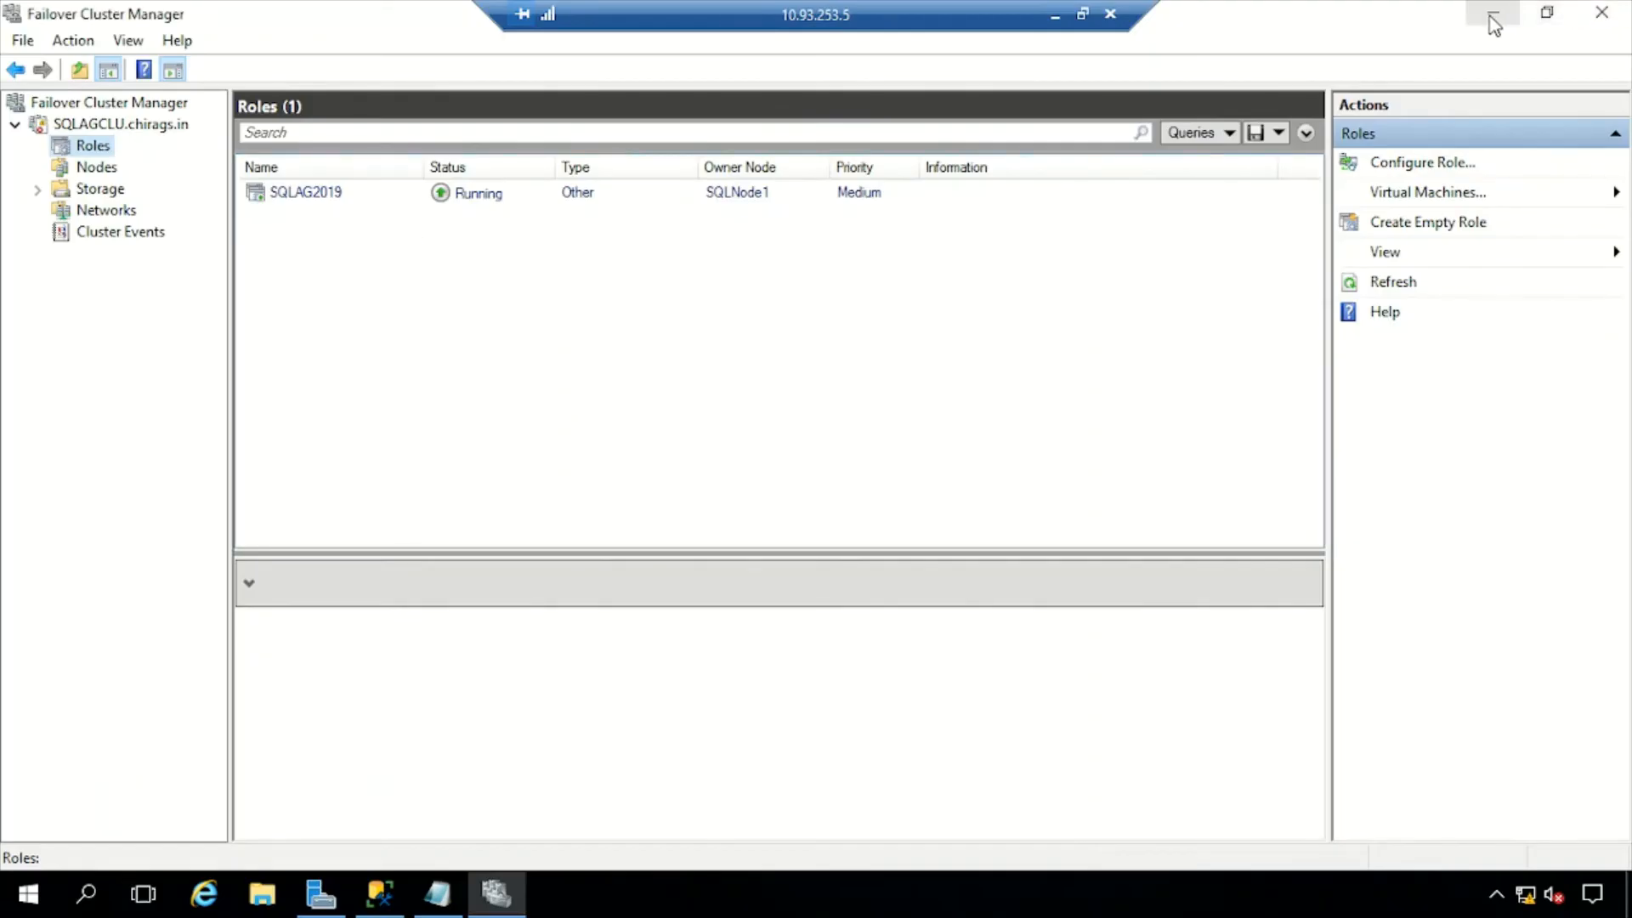
pyautogui.click(1602, 12)
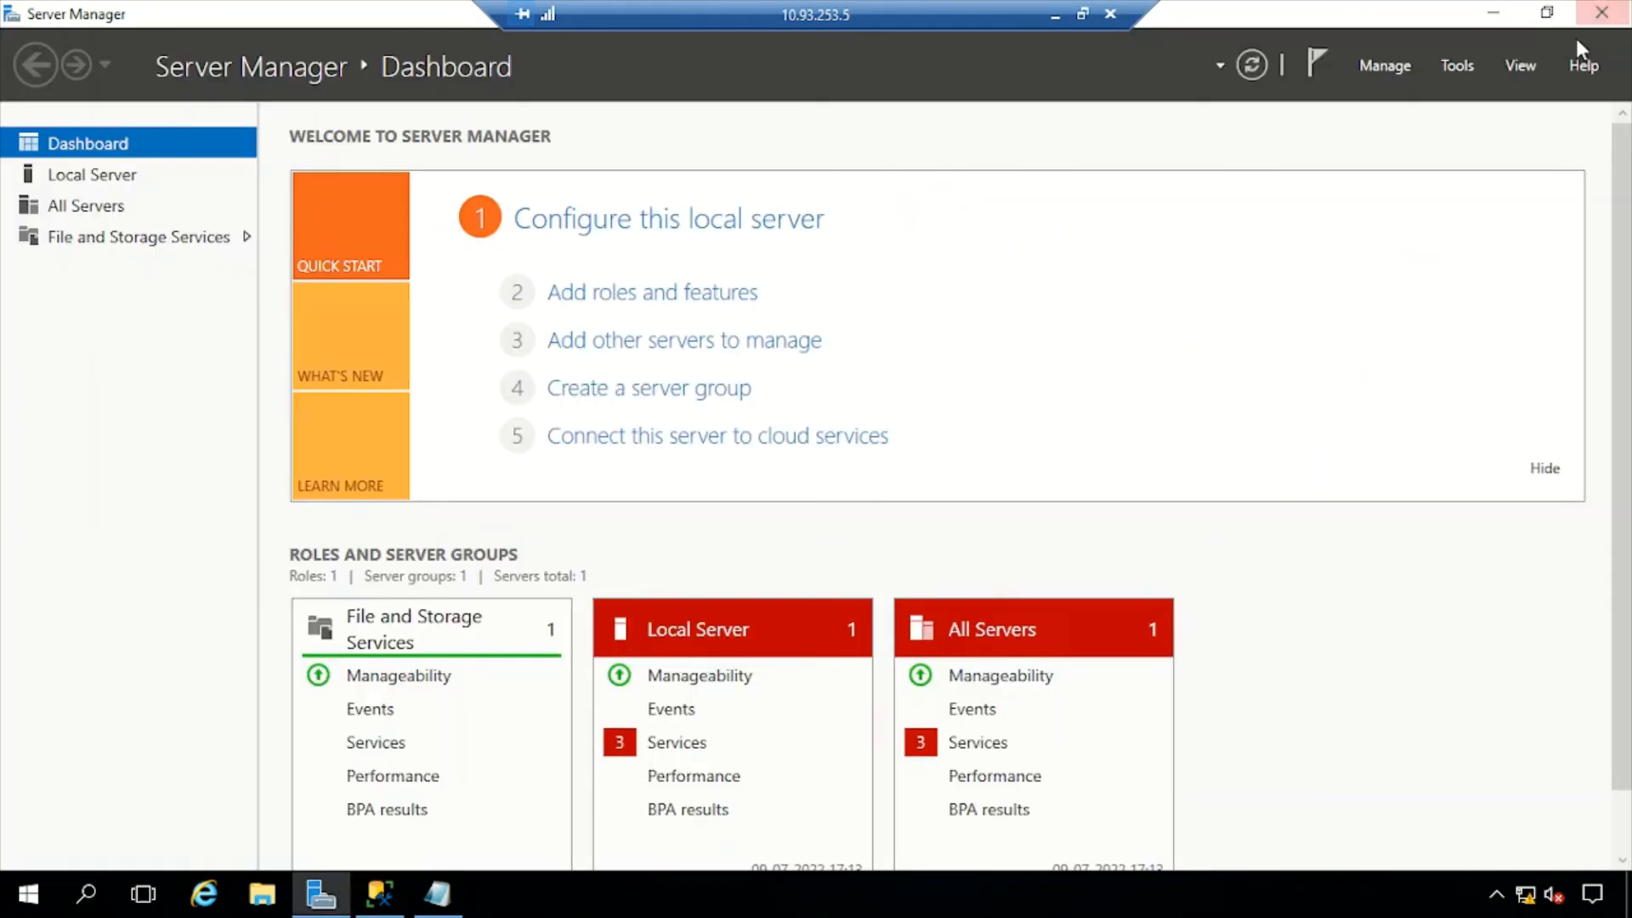
# Close Server Manager, inspect the SQLLSN-MyAG-201 listener connection, and disconnect it.
pyautogui.click(1602, 12)
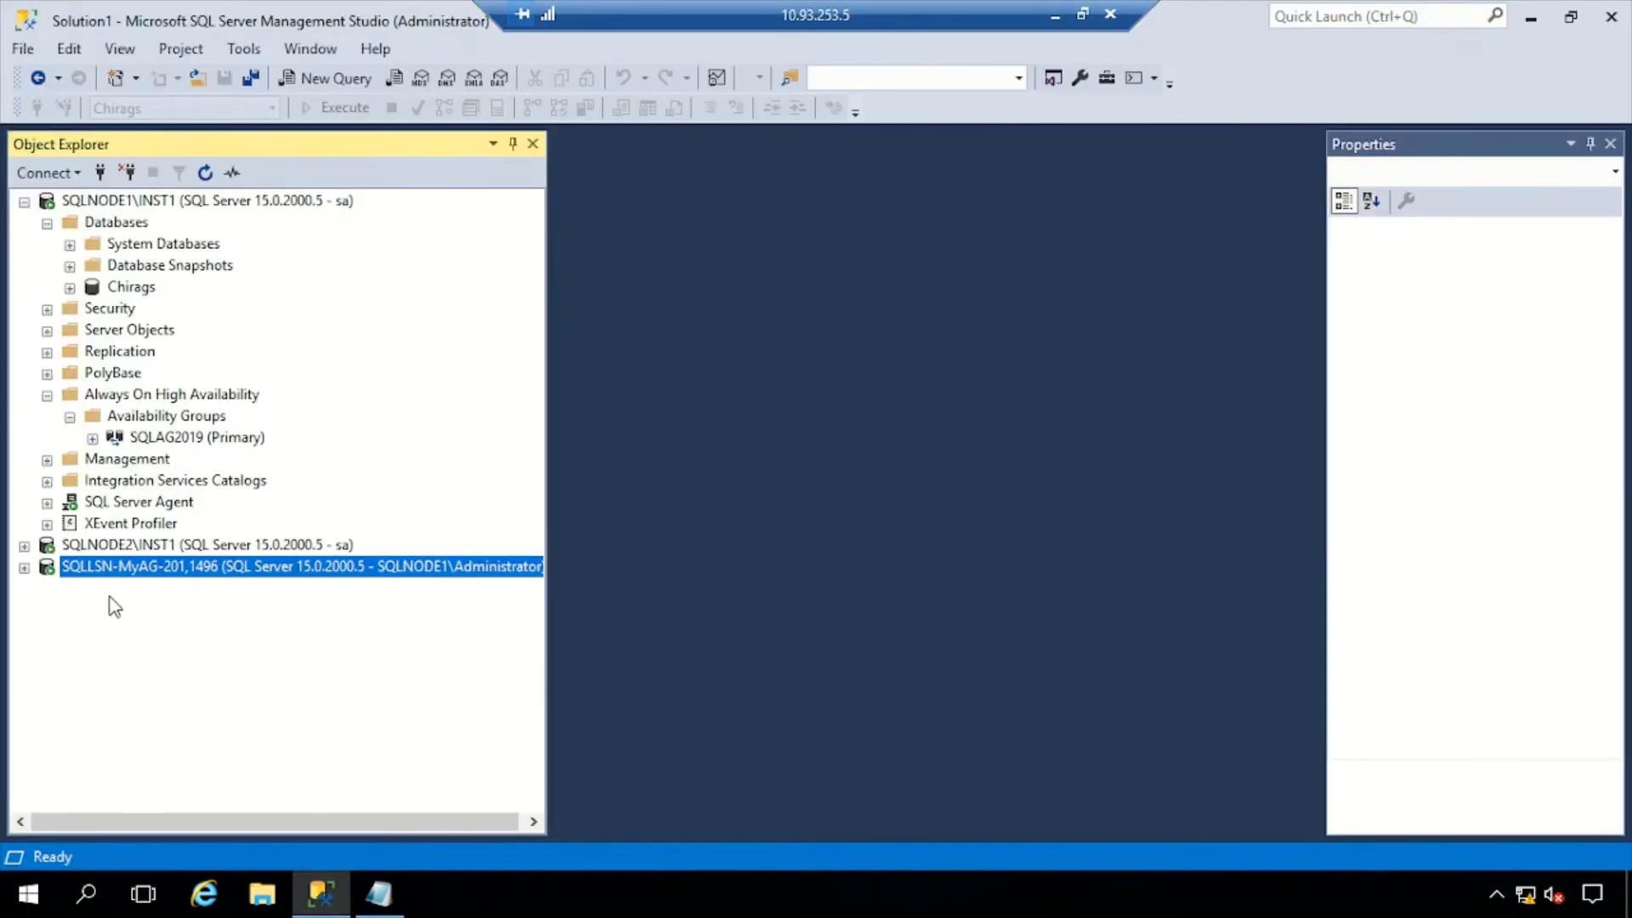
pyautogui.click(24, 567)
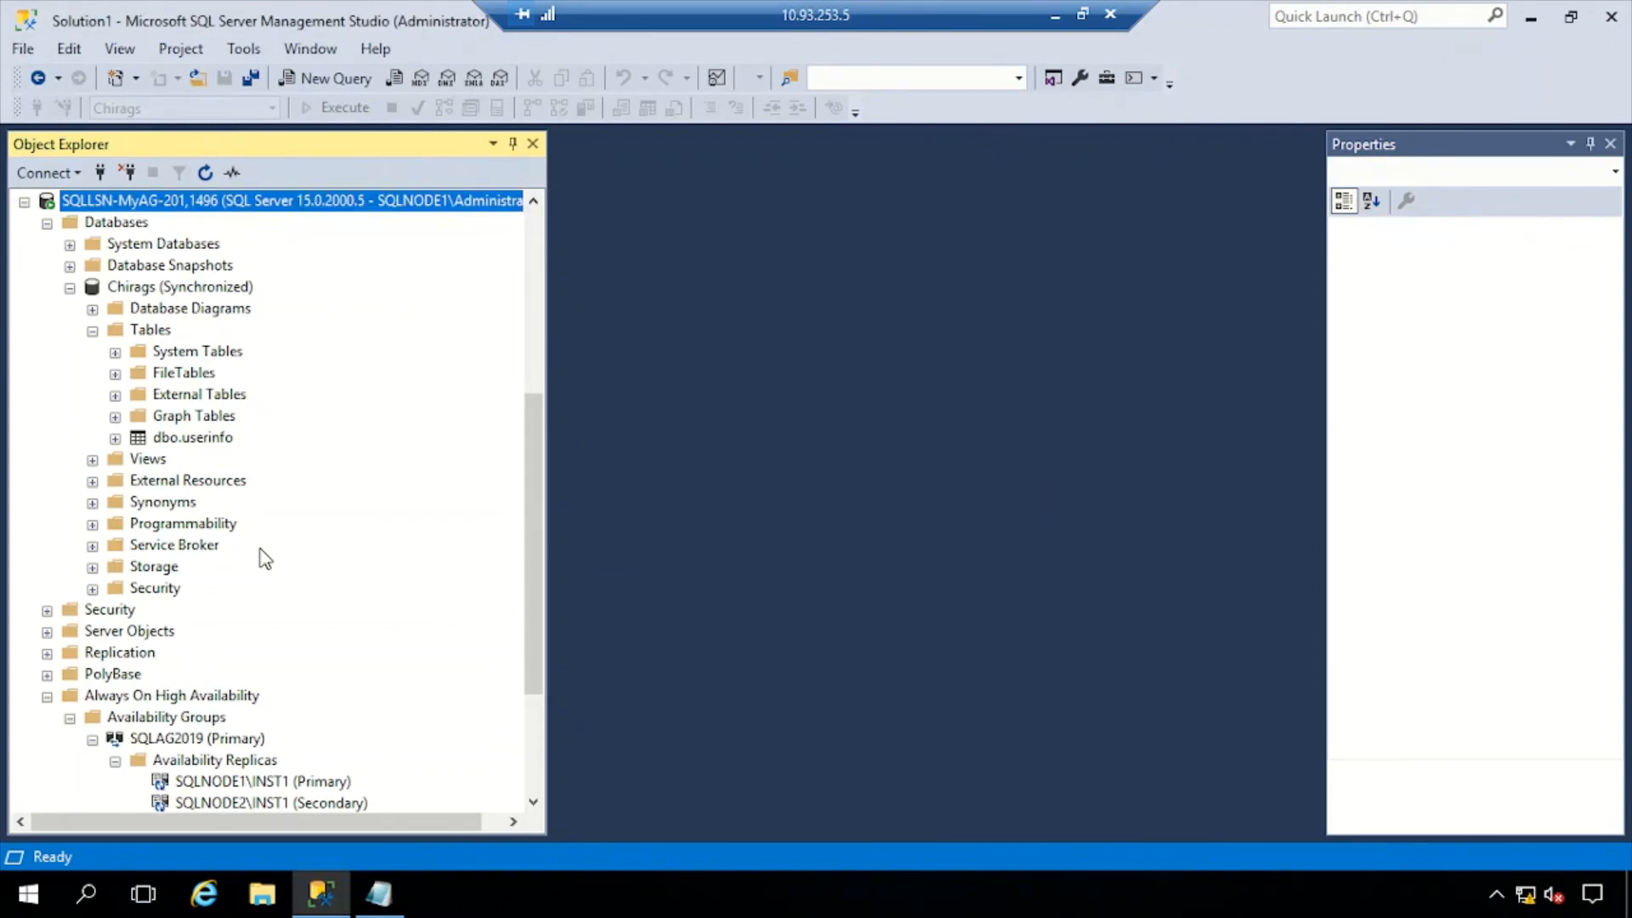
pyautogui.scroll(-3, 46, 660)
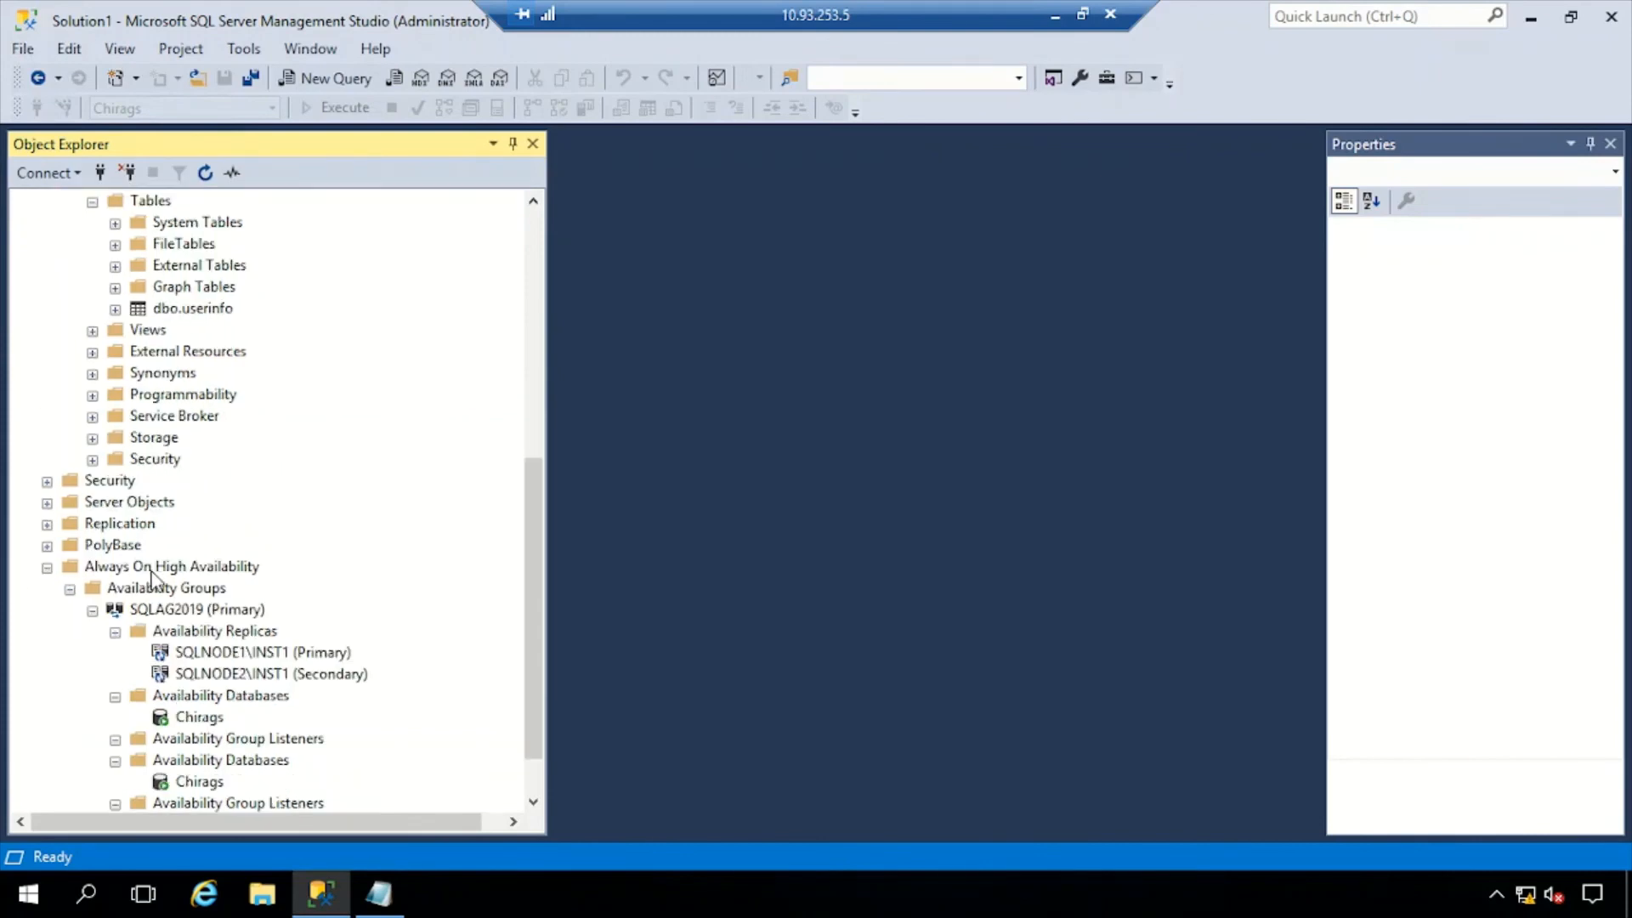
pyautogui.click(46, 503)
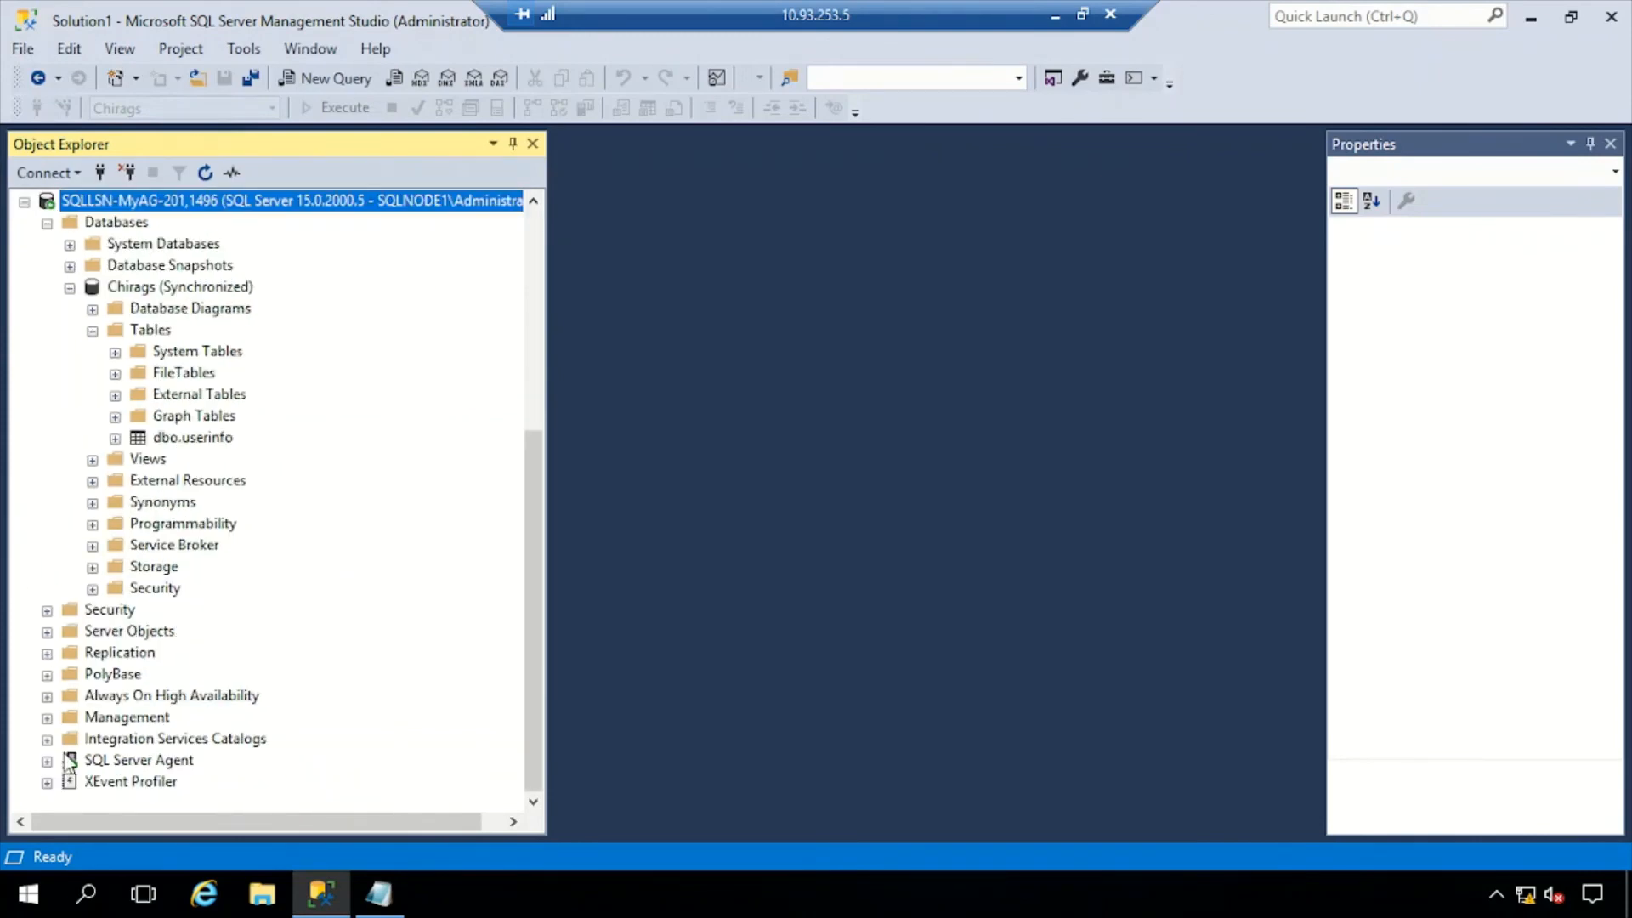
pyautogui.scroll(4, 134, 557)
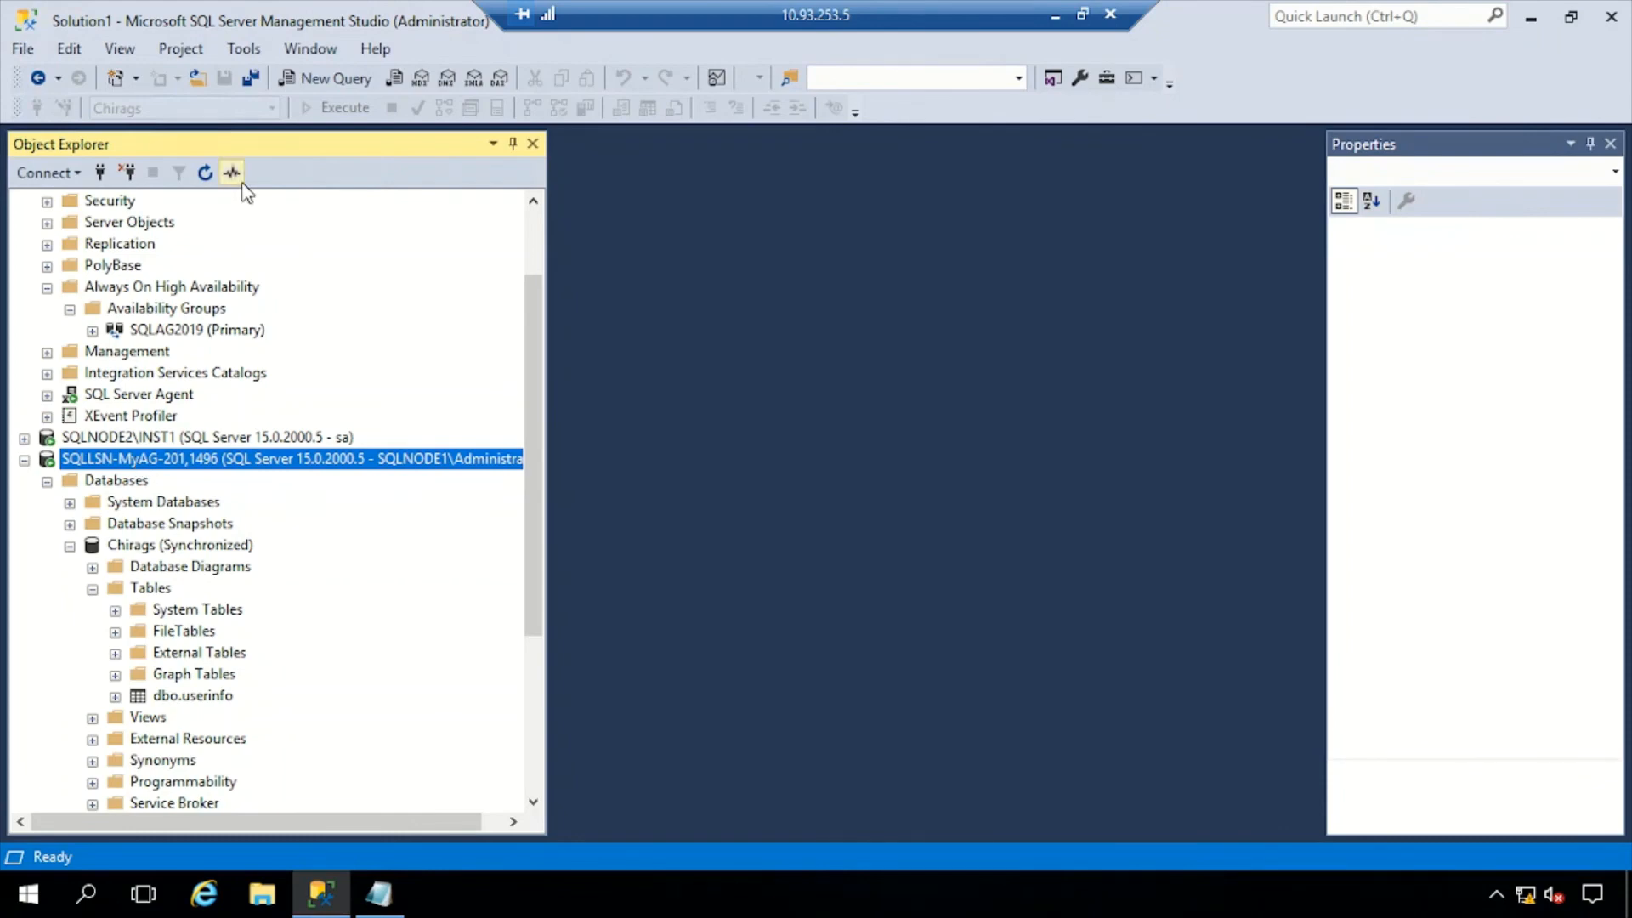
pyautogui.click(127, 172)
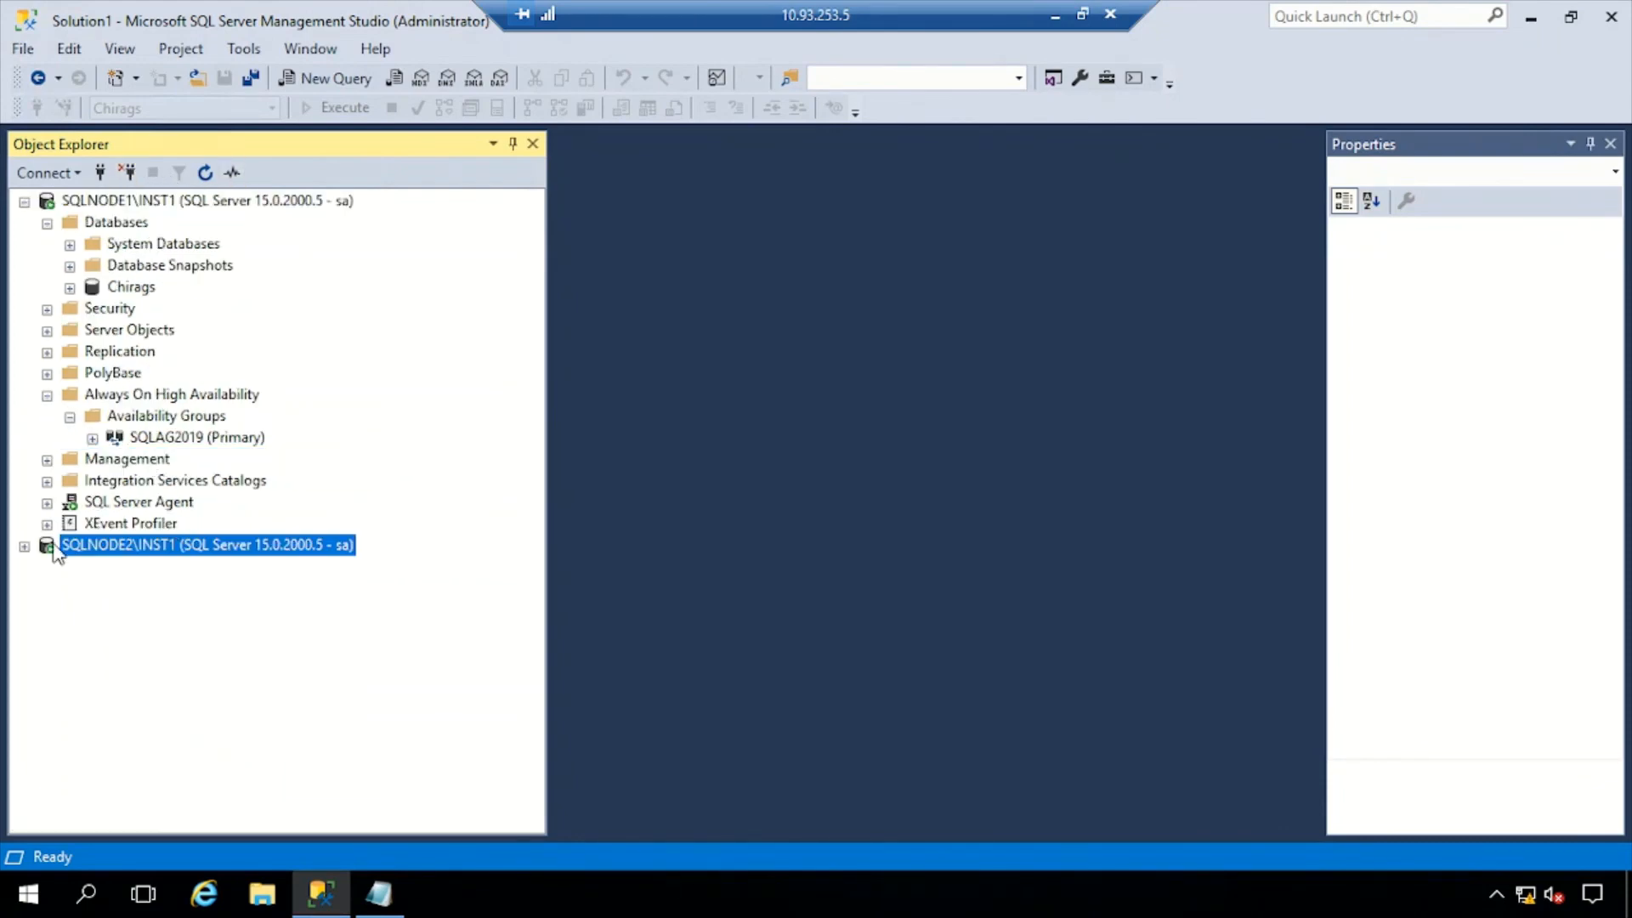
# Expand SQLNODE2\INST1 and select the SQLNODE1\INST1 and SQLNODE2\INST1 servers.
pyautogui.click(24, 546)
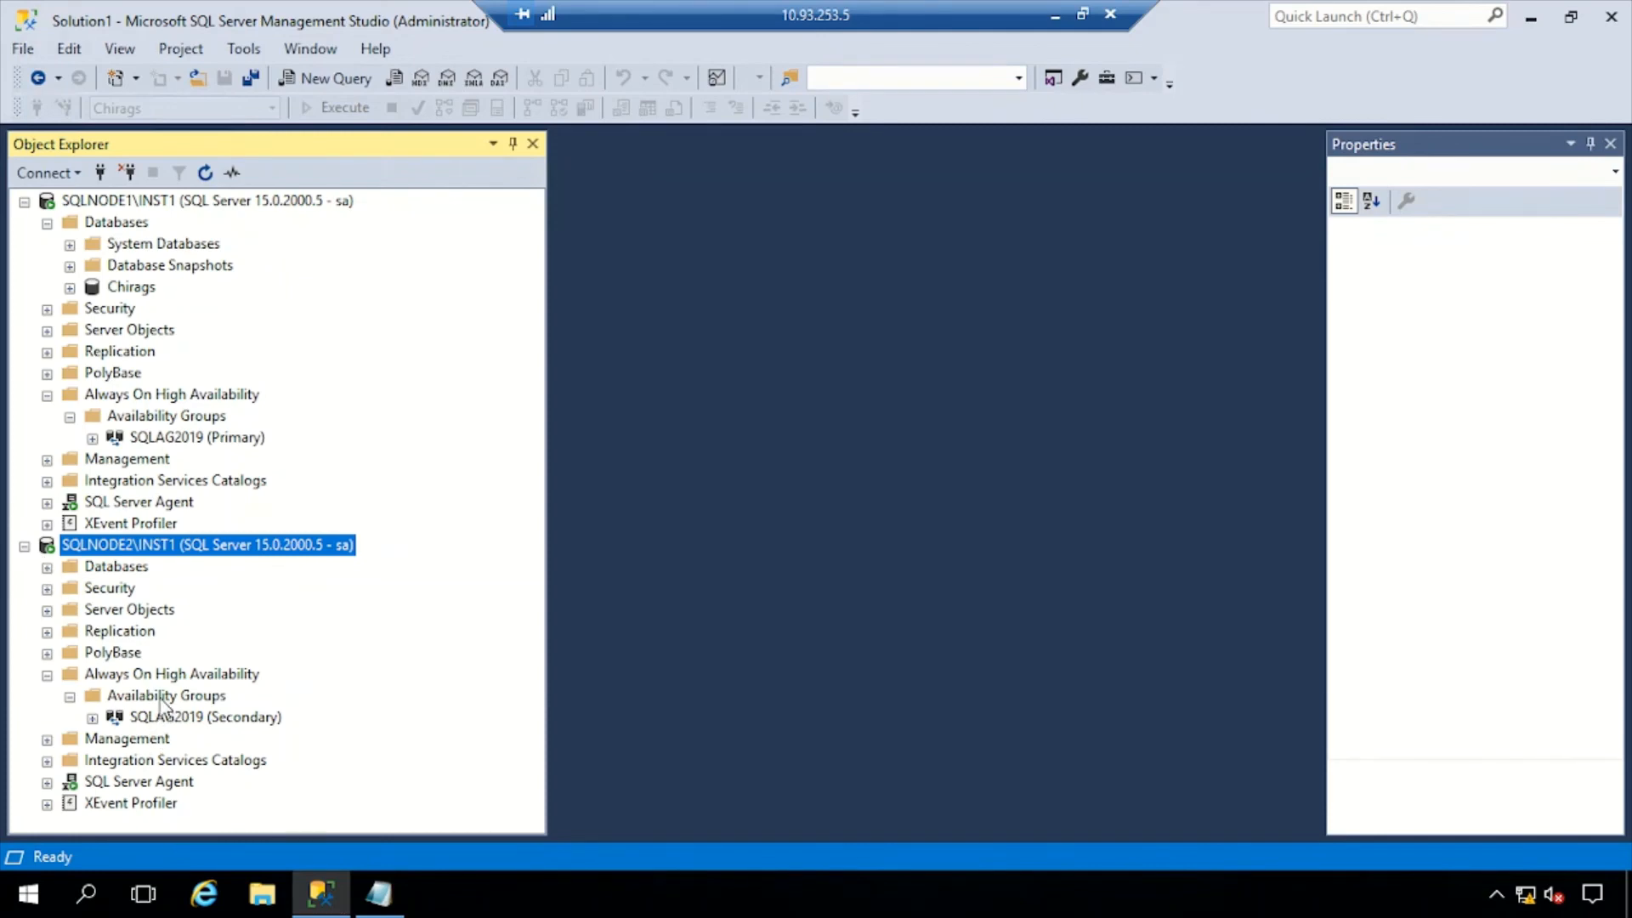
pyautogui.click(134, 289)
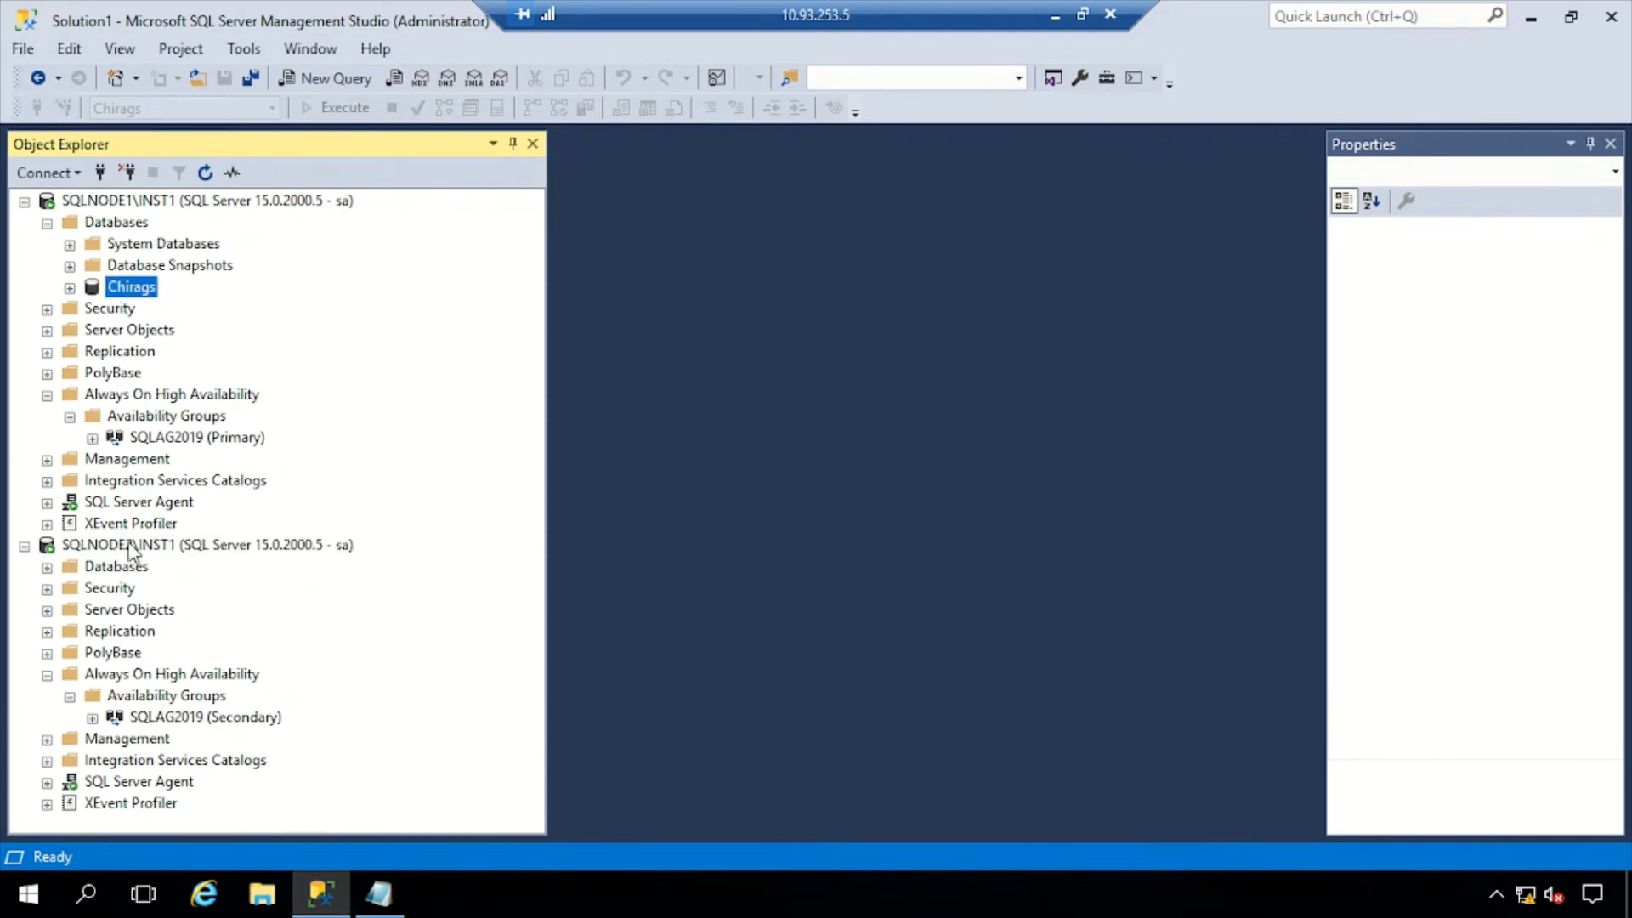
pyautogui.click(102, 203)
pyautogui.click(121, 549)
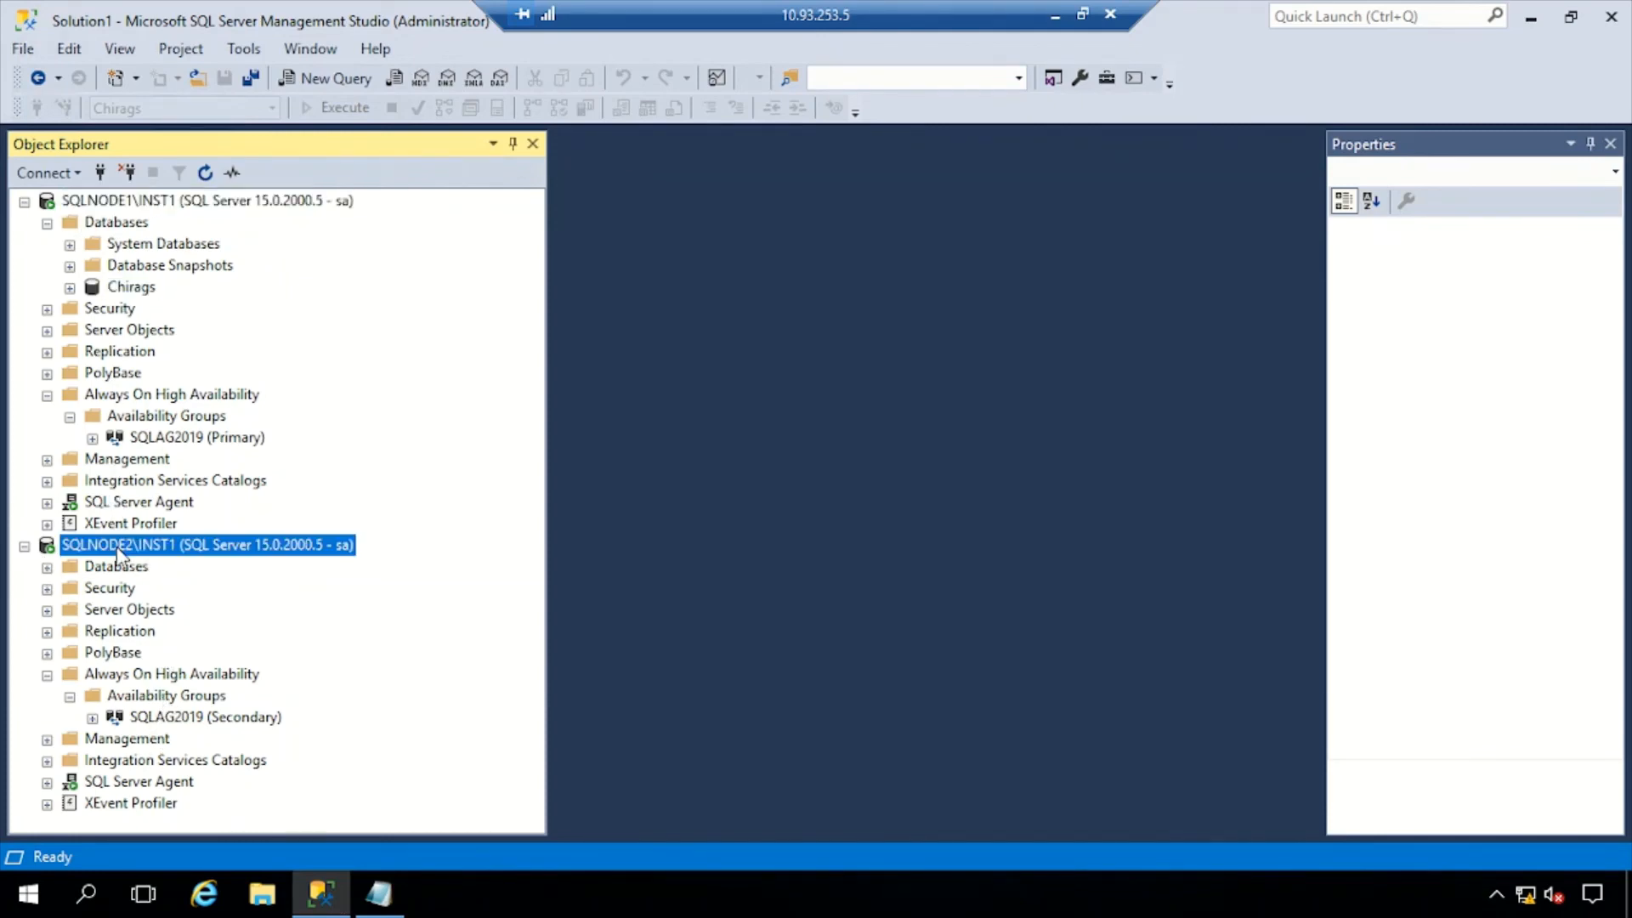
# Start the Failover wizard on SQLAG2019 and reach the new primary replica page with SQLNODE2\INST1.
pyautogui.rightClick(161, 441)
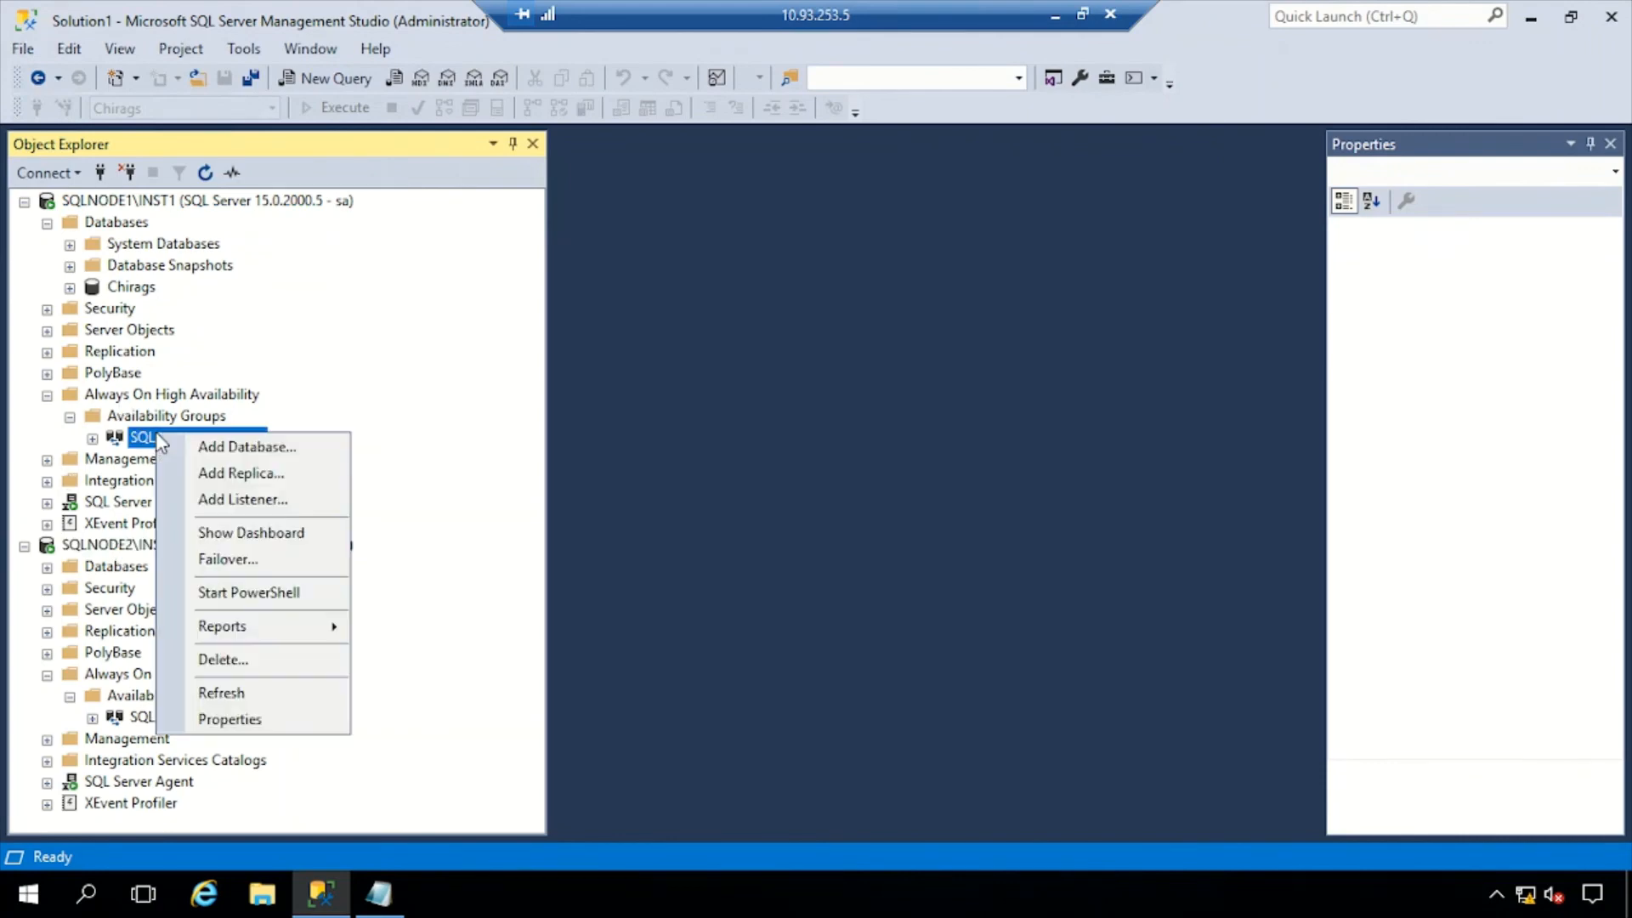
pyautogui.click(235, 562)
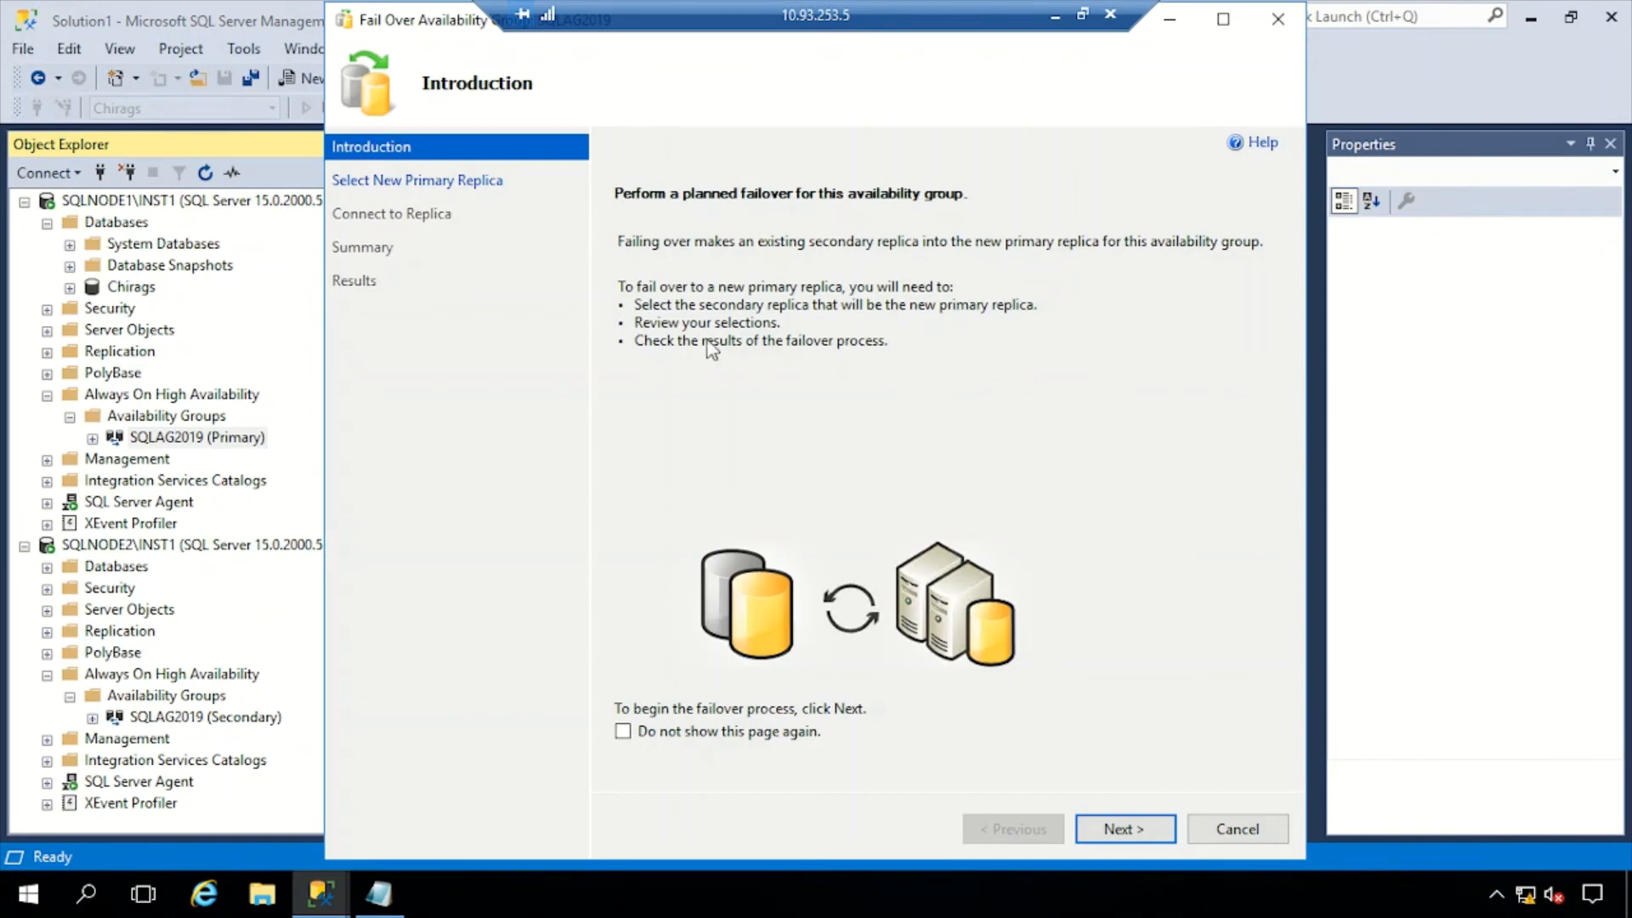
pyautogui.click(1120, 829)
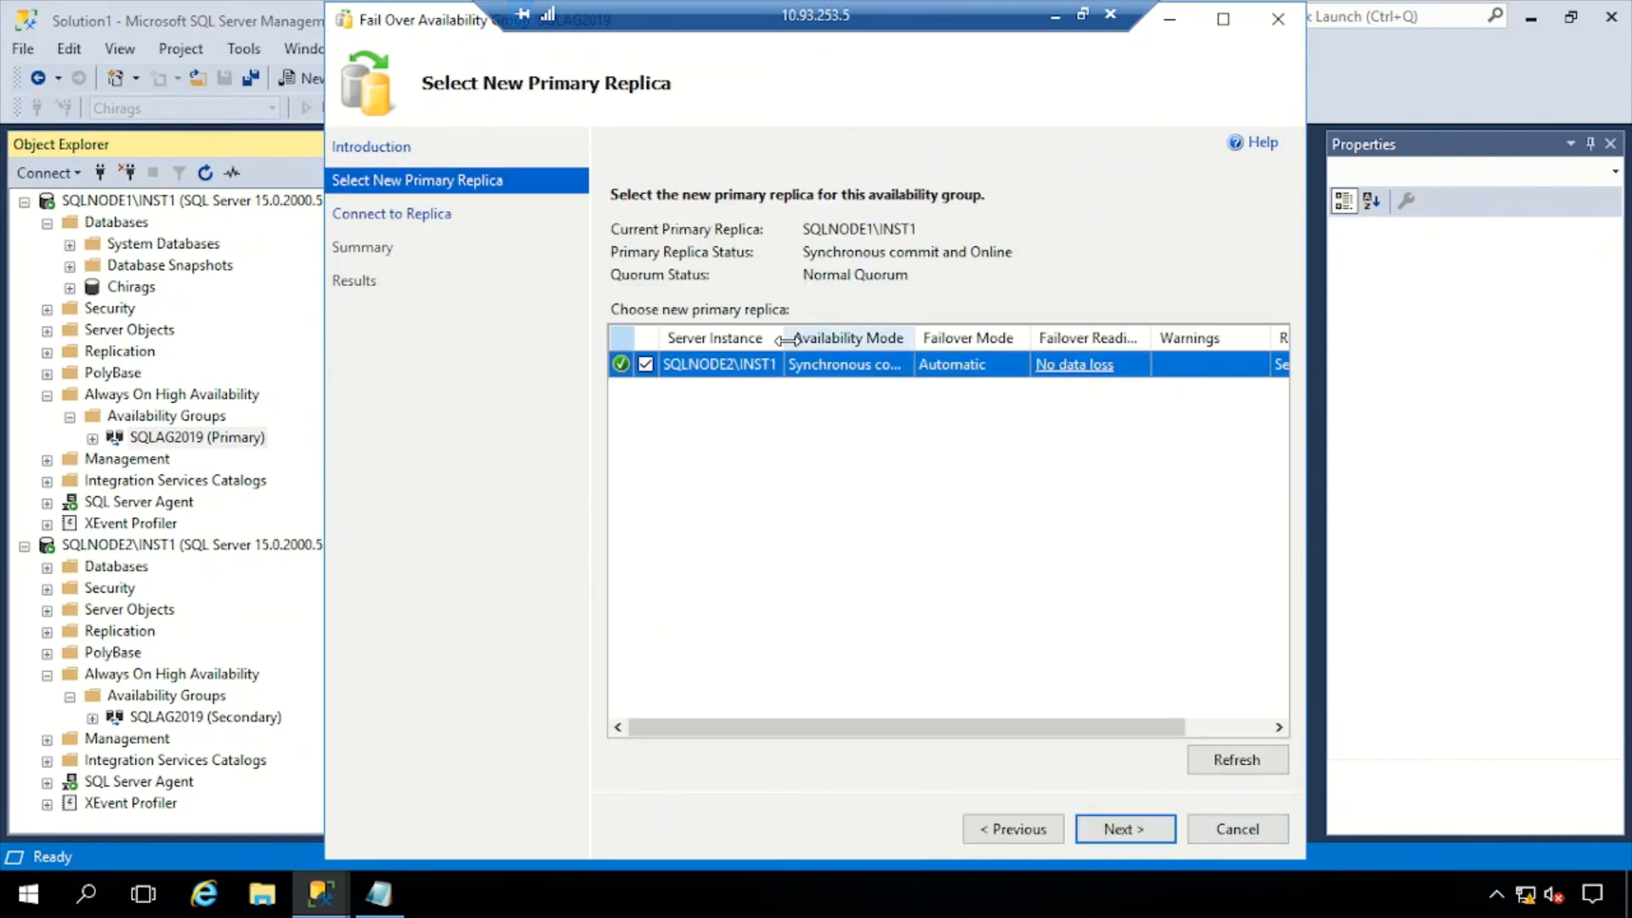
pyautogui.moveTo(783, 342); pyautogui.dragTo(791, 344)
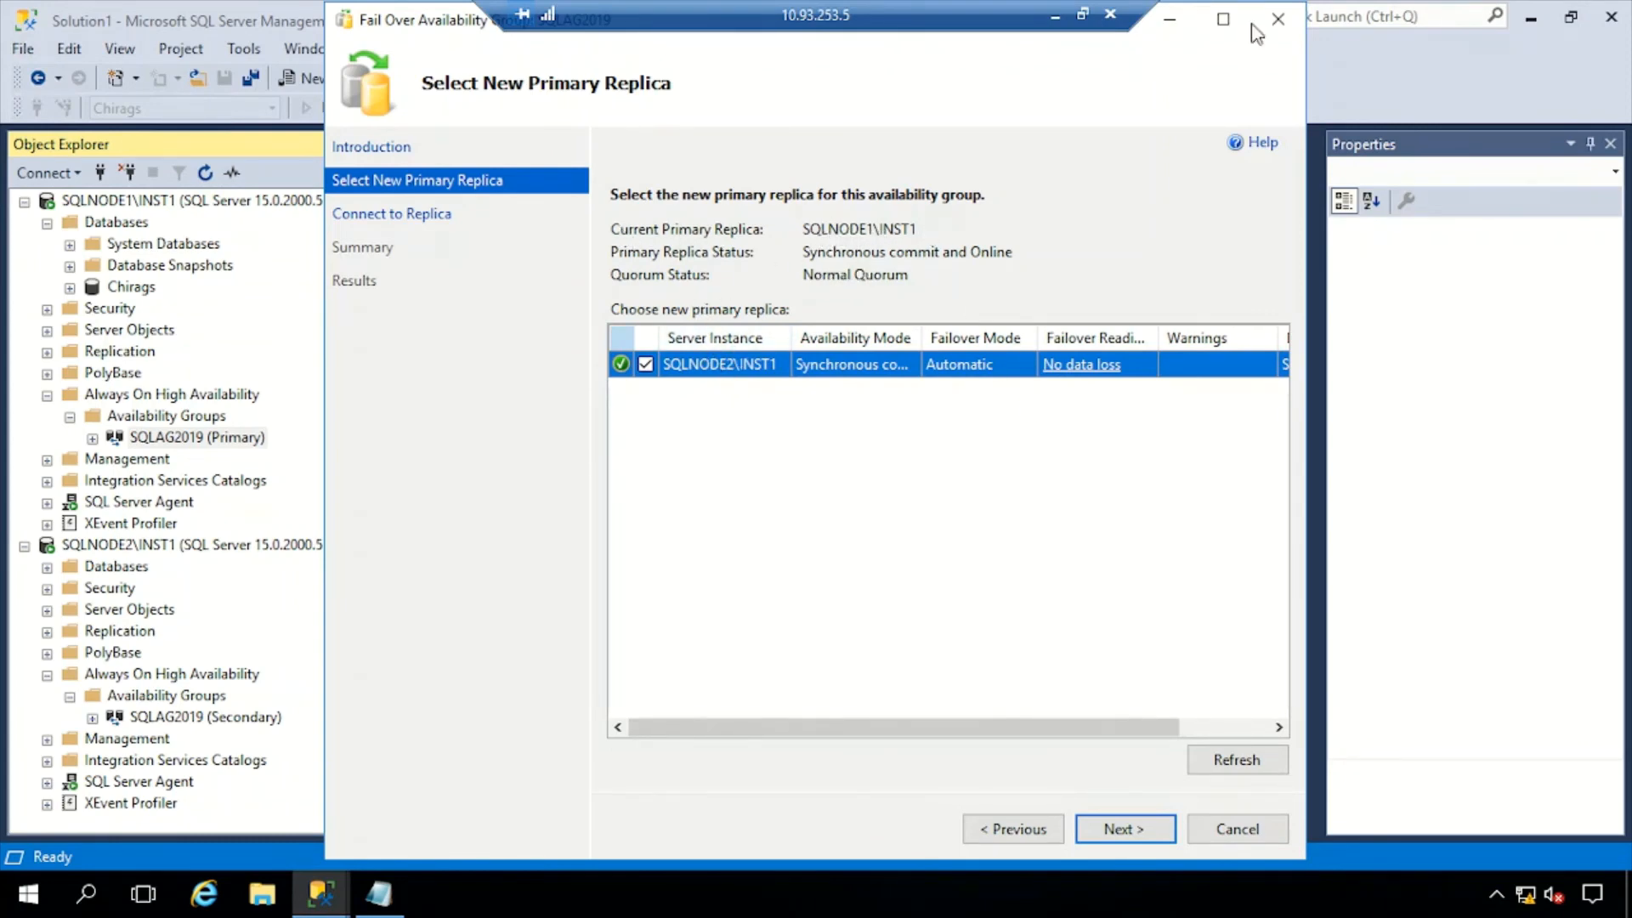
# Resize and reposition the wizard to reveal the Role column, then refresh the replica list.
pyautogui.click(1223, 19)
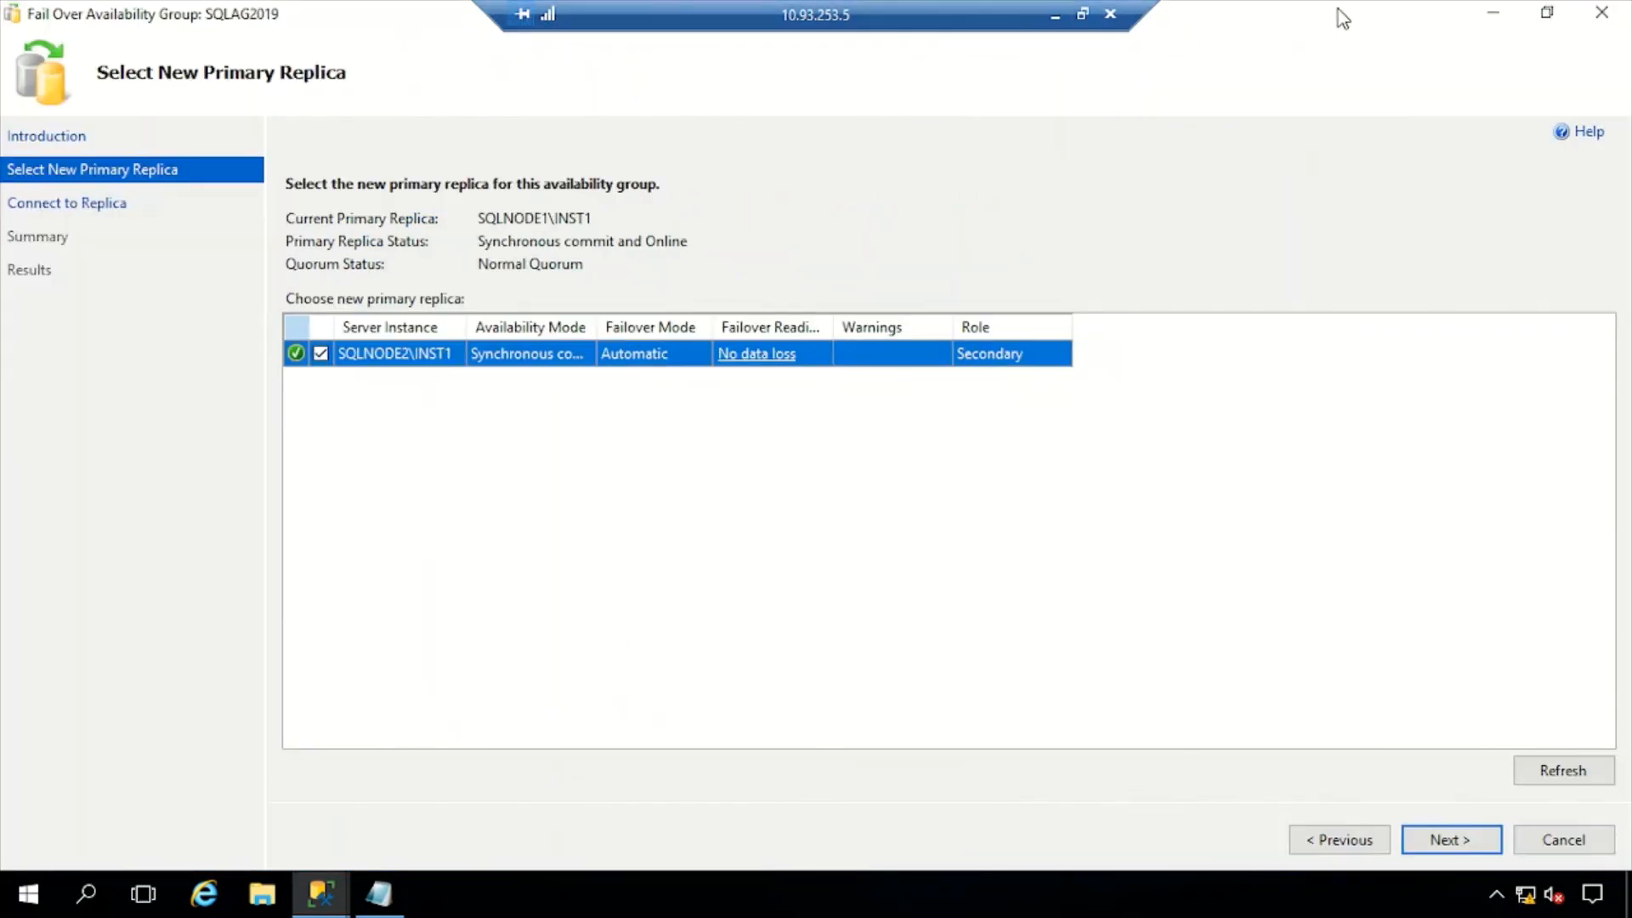
pyautogui.moveTo(1338, 8); pyautogui.dragTo(1358, 82)
pyautogui.moveTo(1138, 84); pyautogui.dragTo(829, 52)
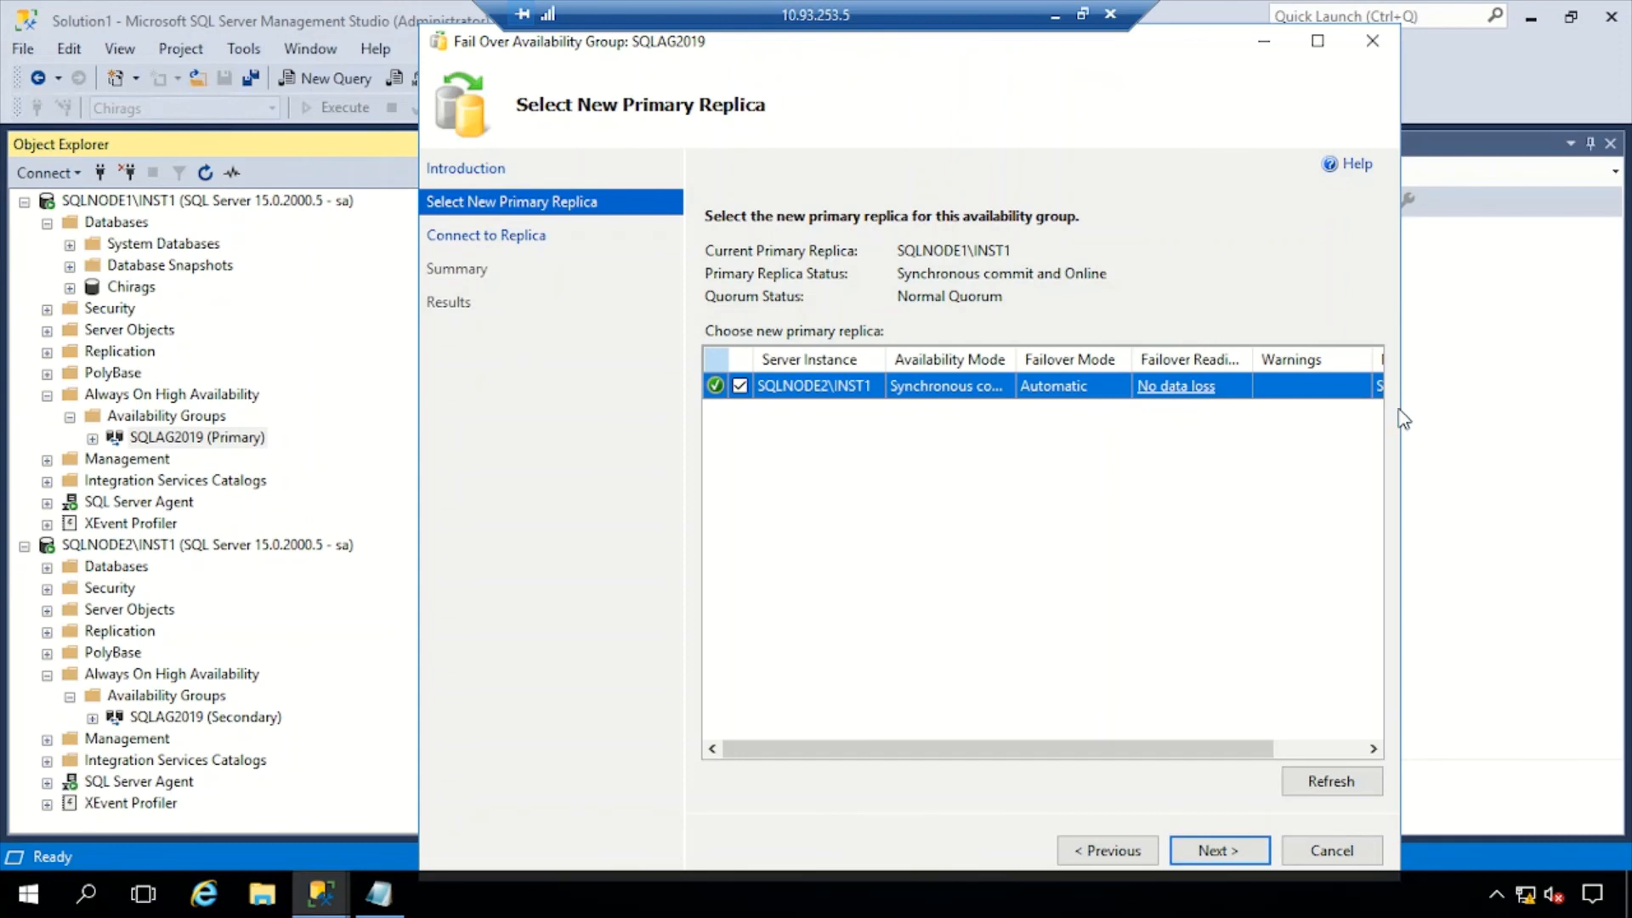
pyautogui.moveTo(1404, 407); pyautogui.dragTo(1579, 409)
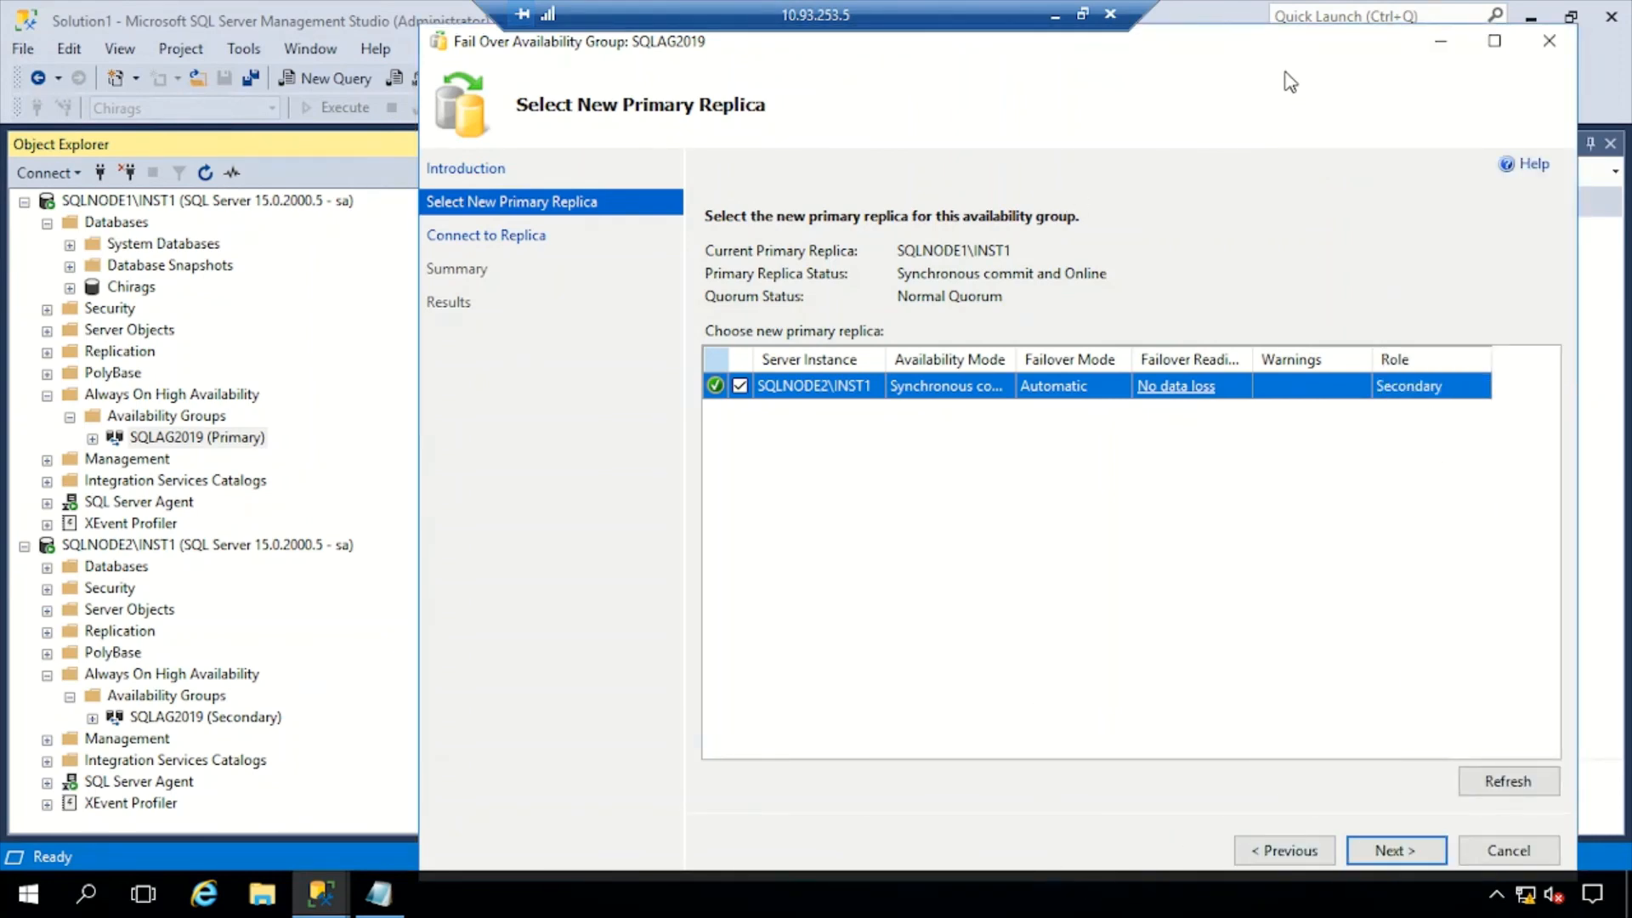
pyautogui.click(1279, 19)
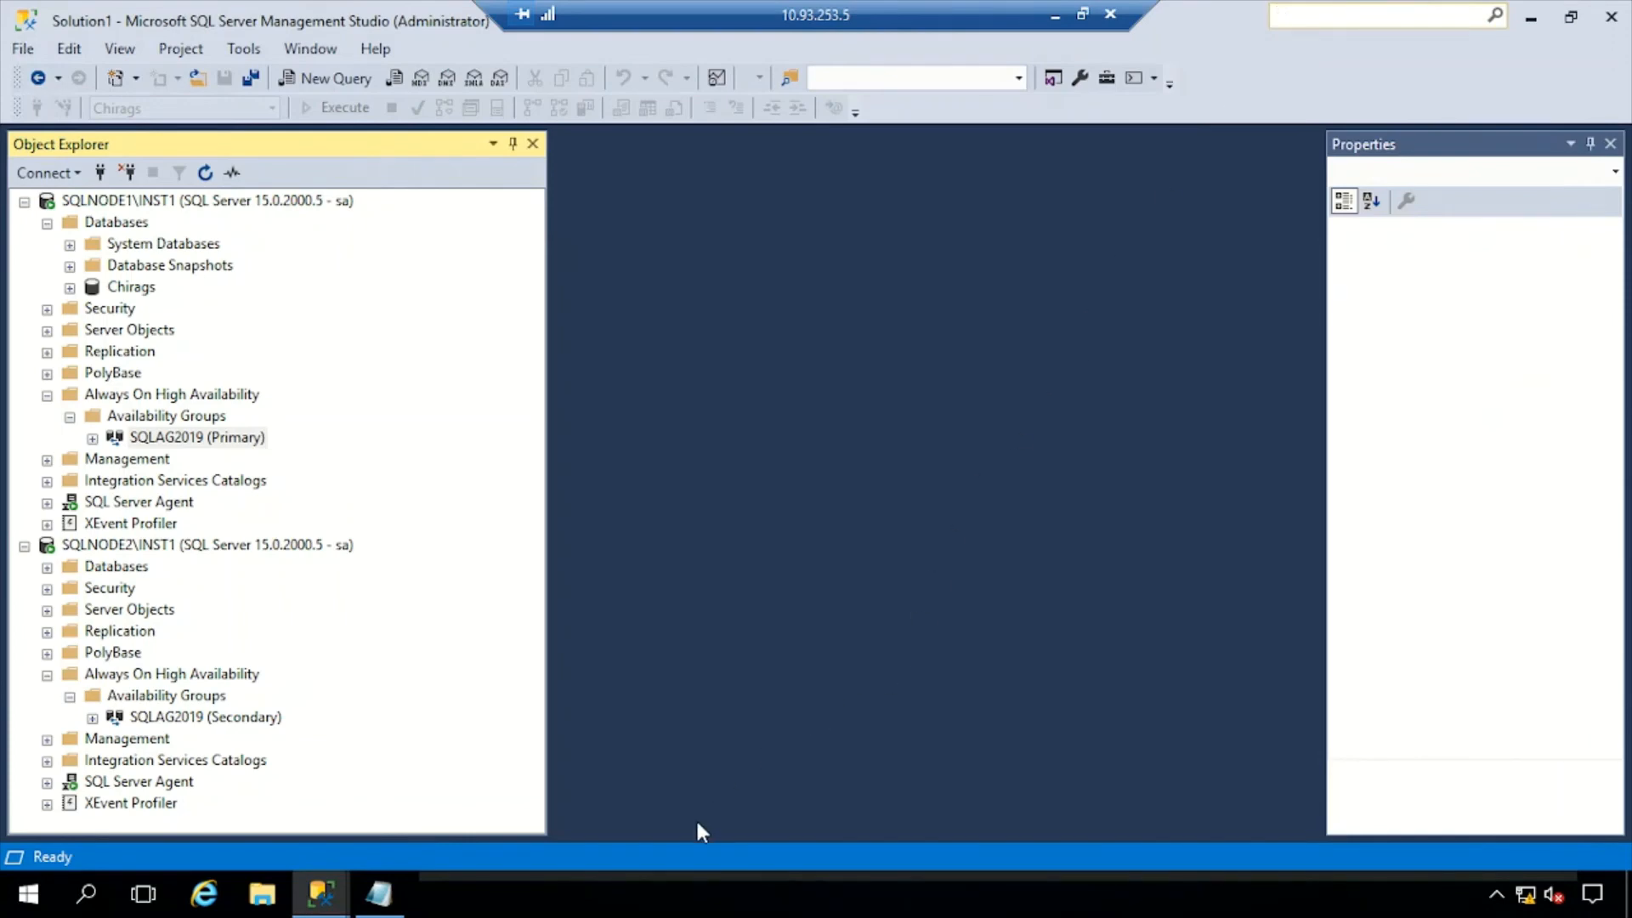
pyautogui.moveTo(321, 893)
pyautogui.click(395, 848)
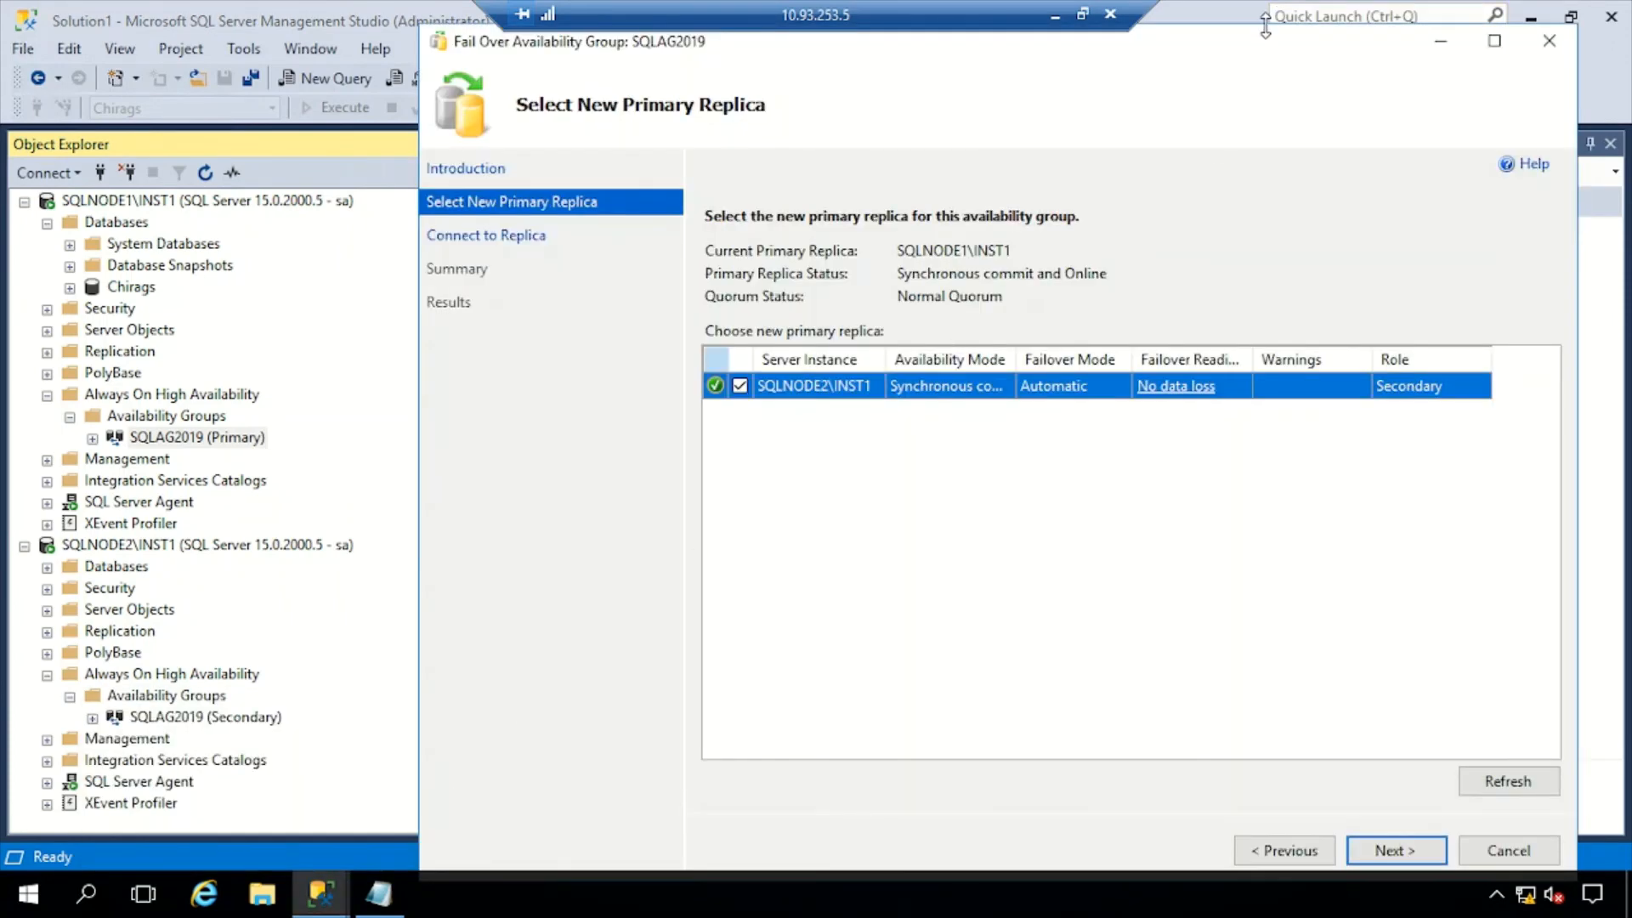
pyautogui.moveTo(1265, 26); pyautogui.dragTo(1266, 69)
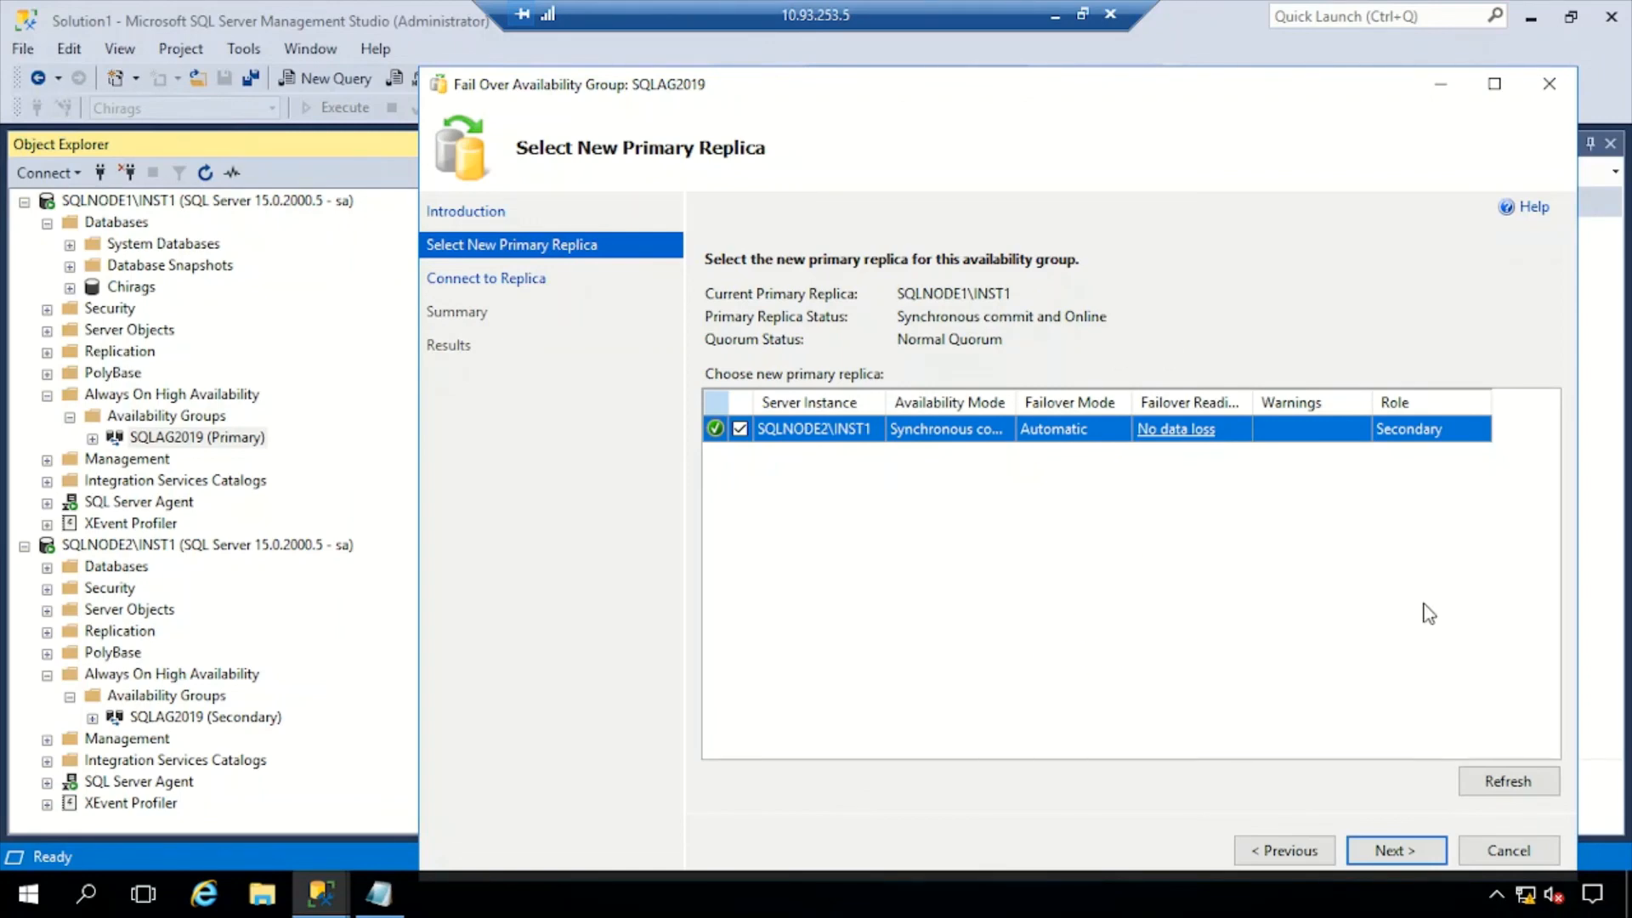
pyautogui.click(1511, 790)
# Connect to SQLNODE2\INST1 with SQL Server Authentication and the account password, then advance to Summary.
pyautogui.click(1401, 849)
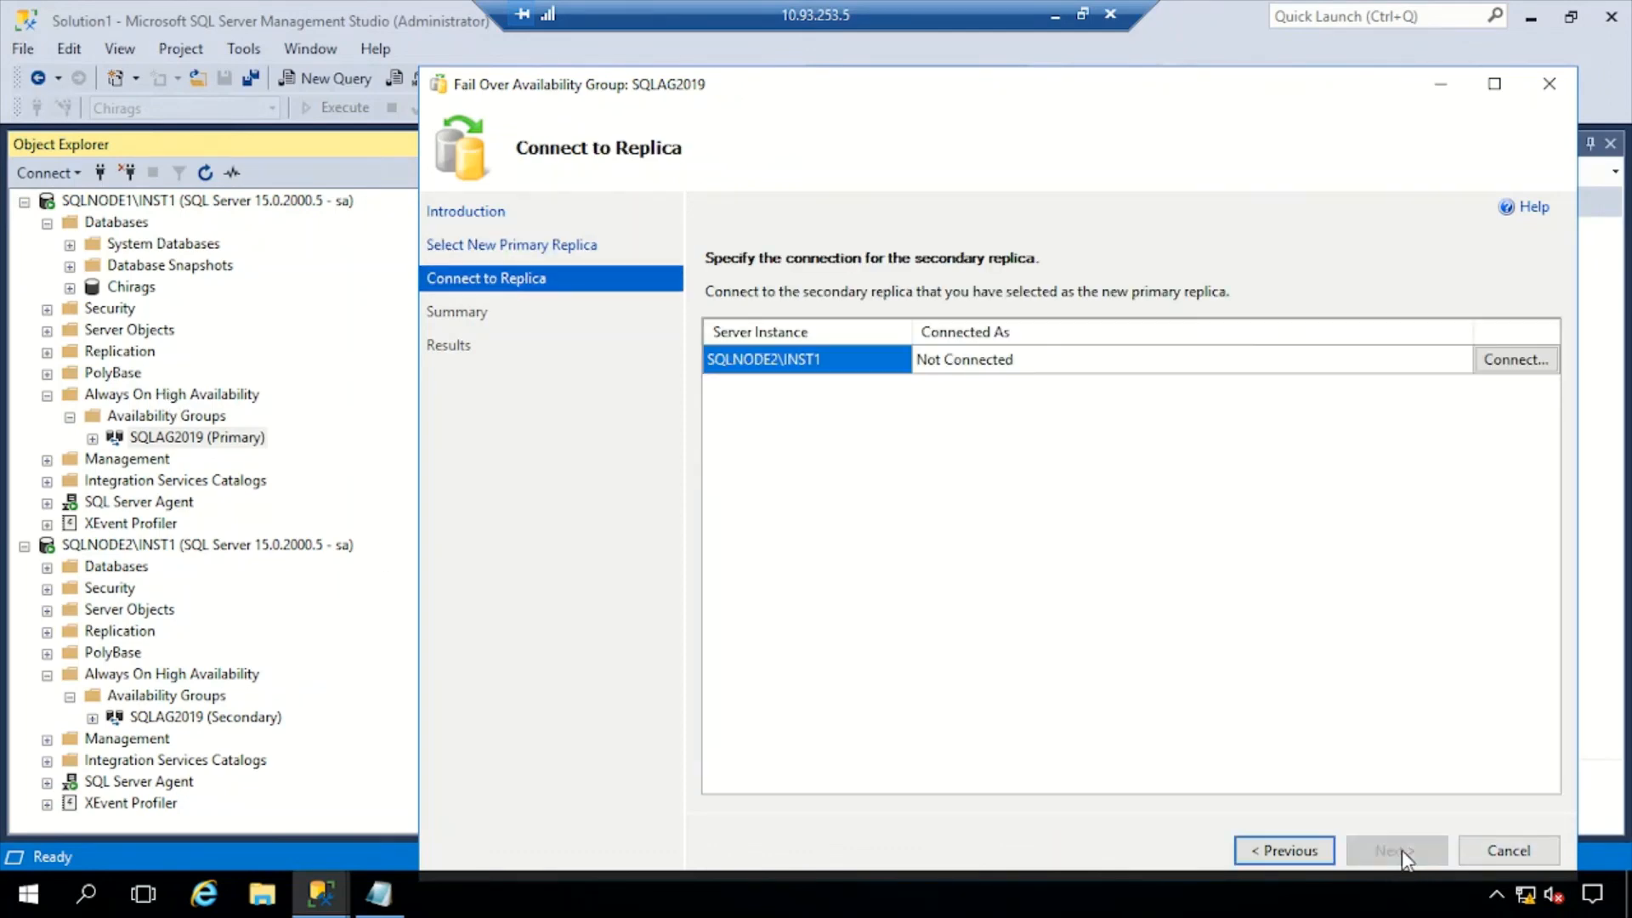
pyautogui.click(1517, 361)
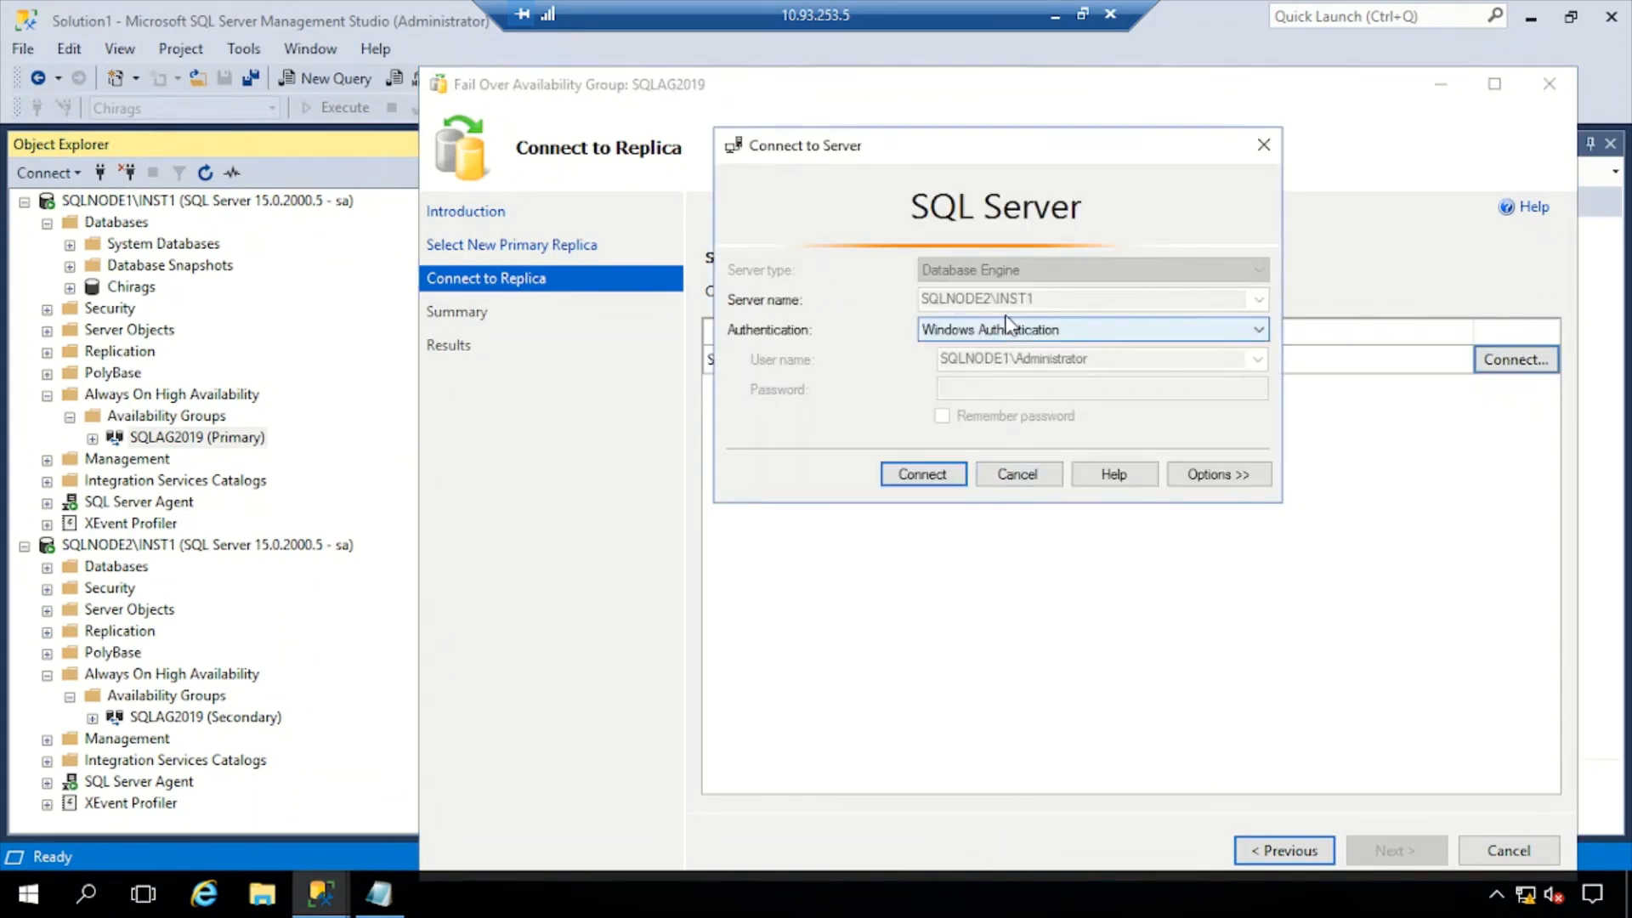
pyautogui.click(1020, 338)
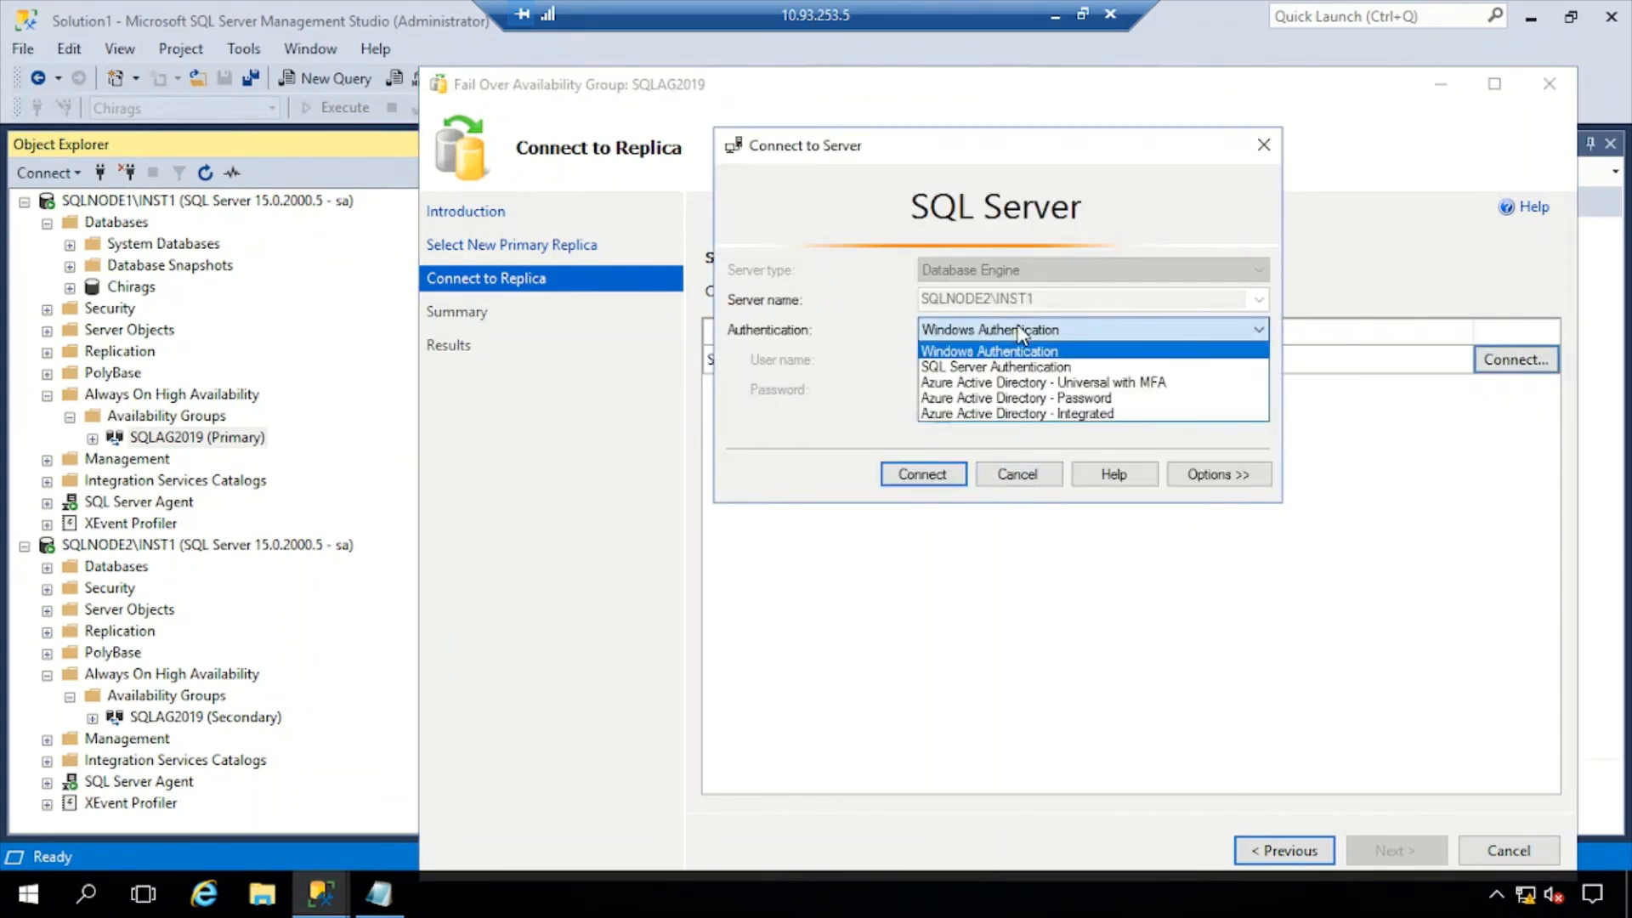
pyautogui.click(1025, 364)
pyautogui.click(987, 389)
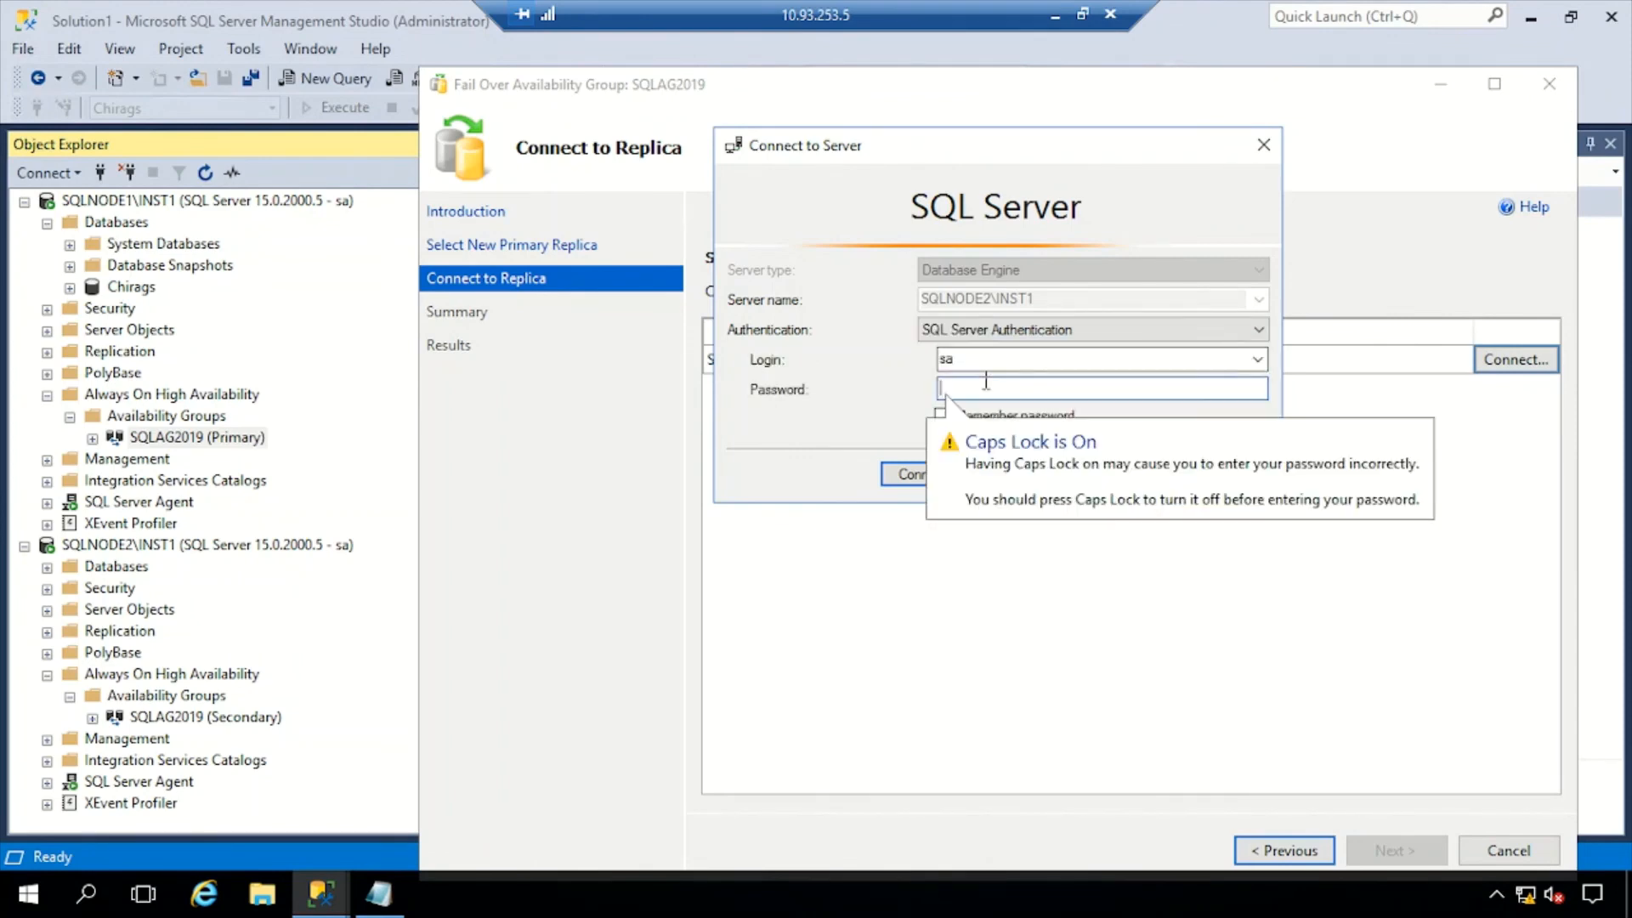
pyautogui.press('capslock')
pyautogui.write('**')
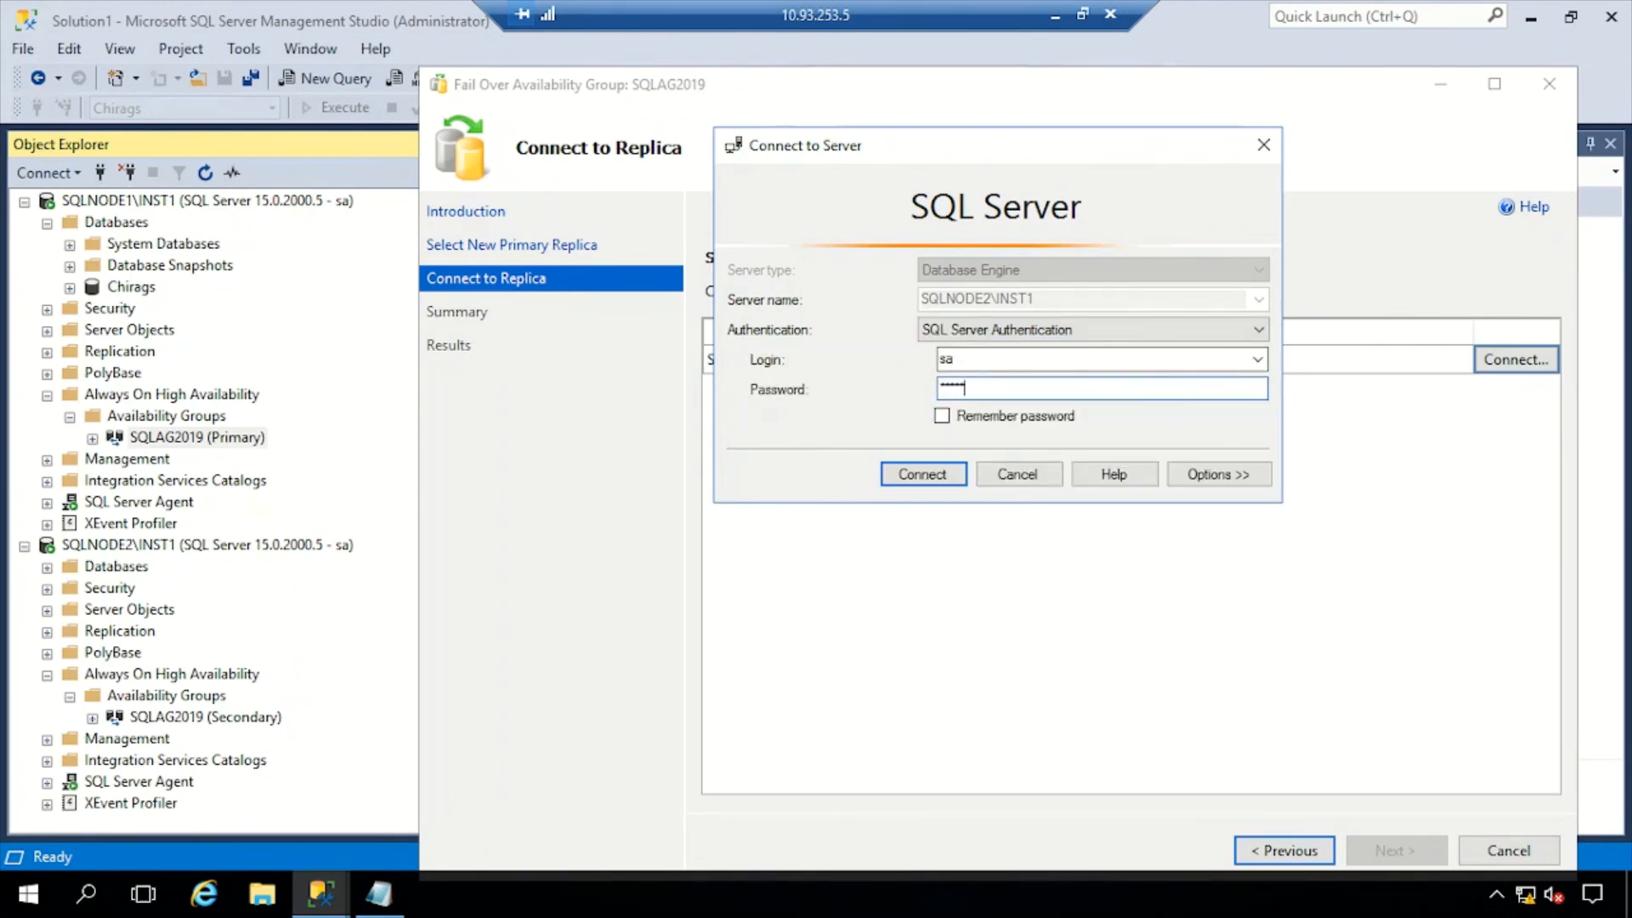
pyautogui.click(924, 474)
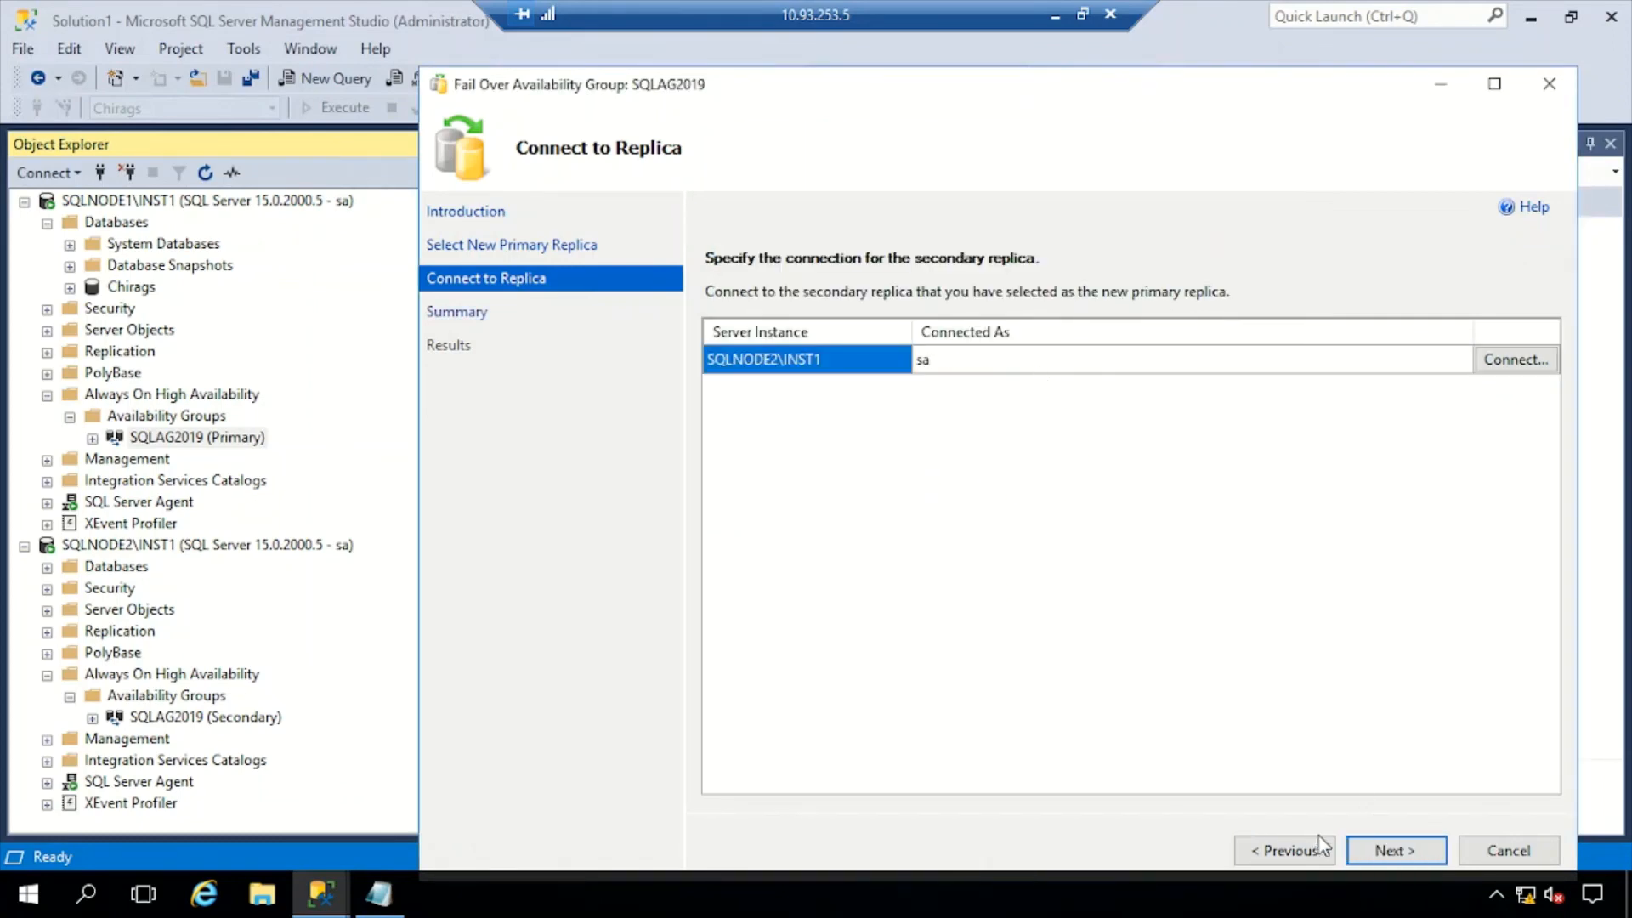
pyautogui.click(1393, 850)
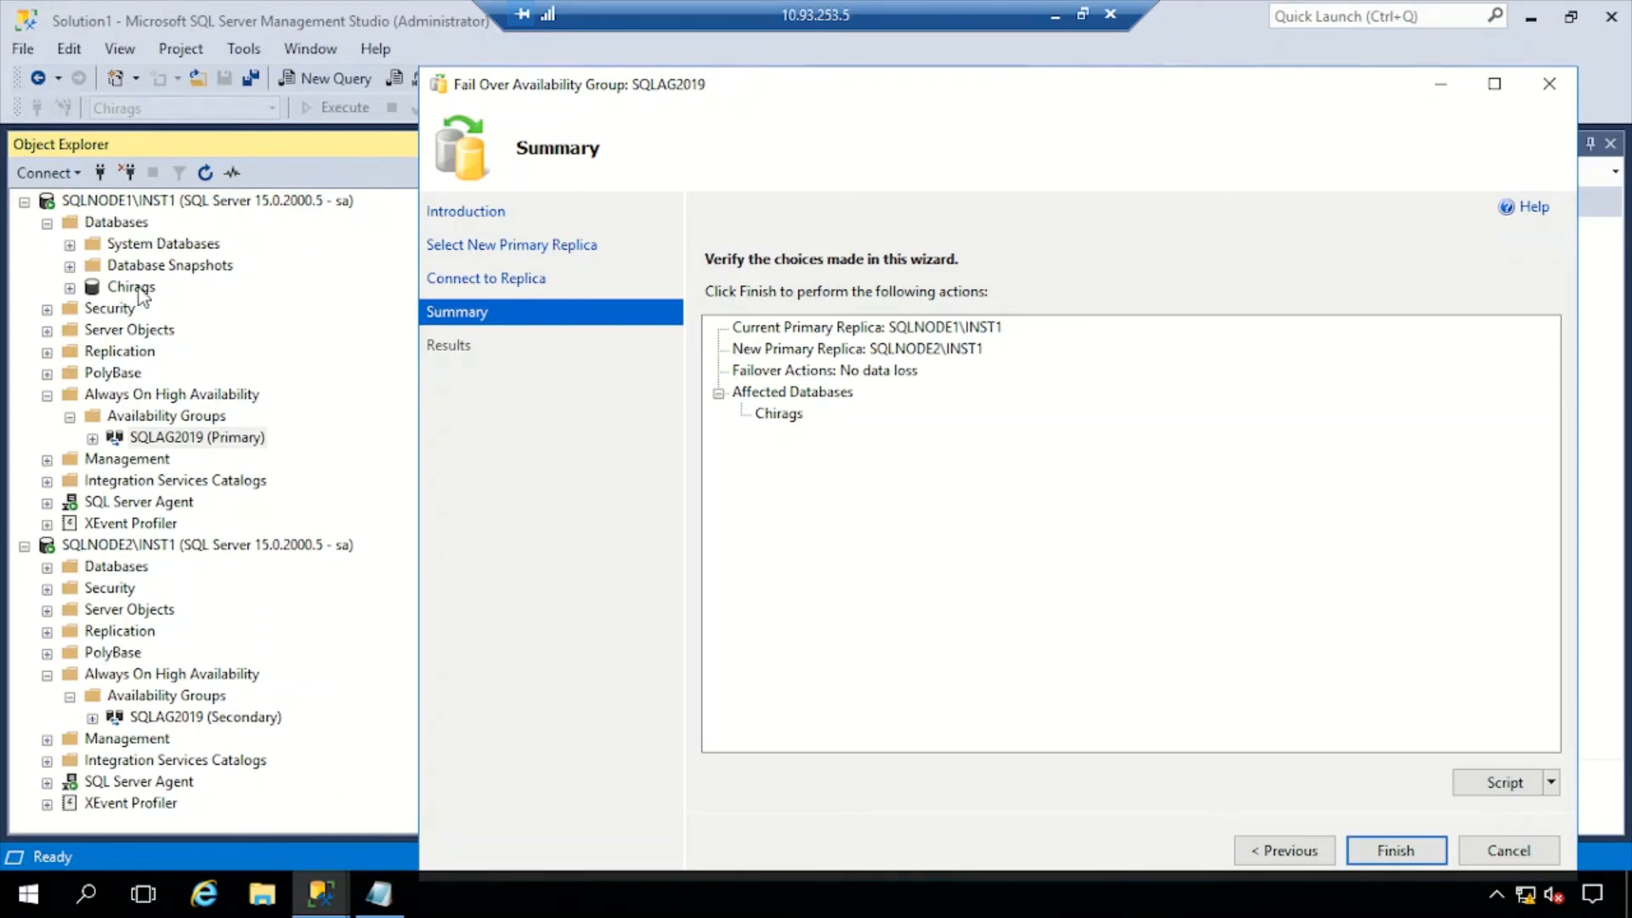
# Expand the Chirags database on SQLNODE2 and dismiss the database-not-accessible error.
pyautogui.click(47, 568)
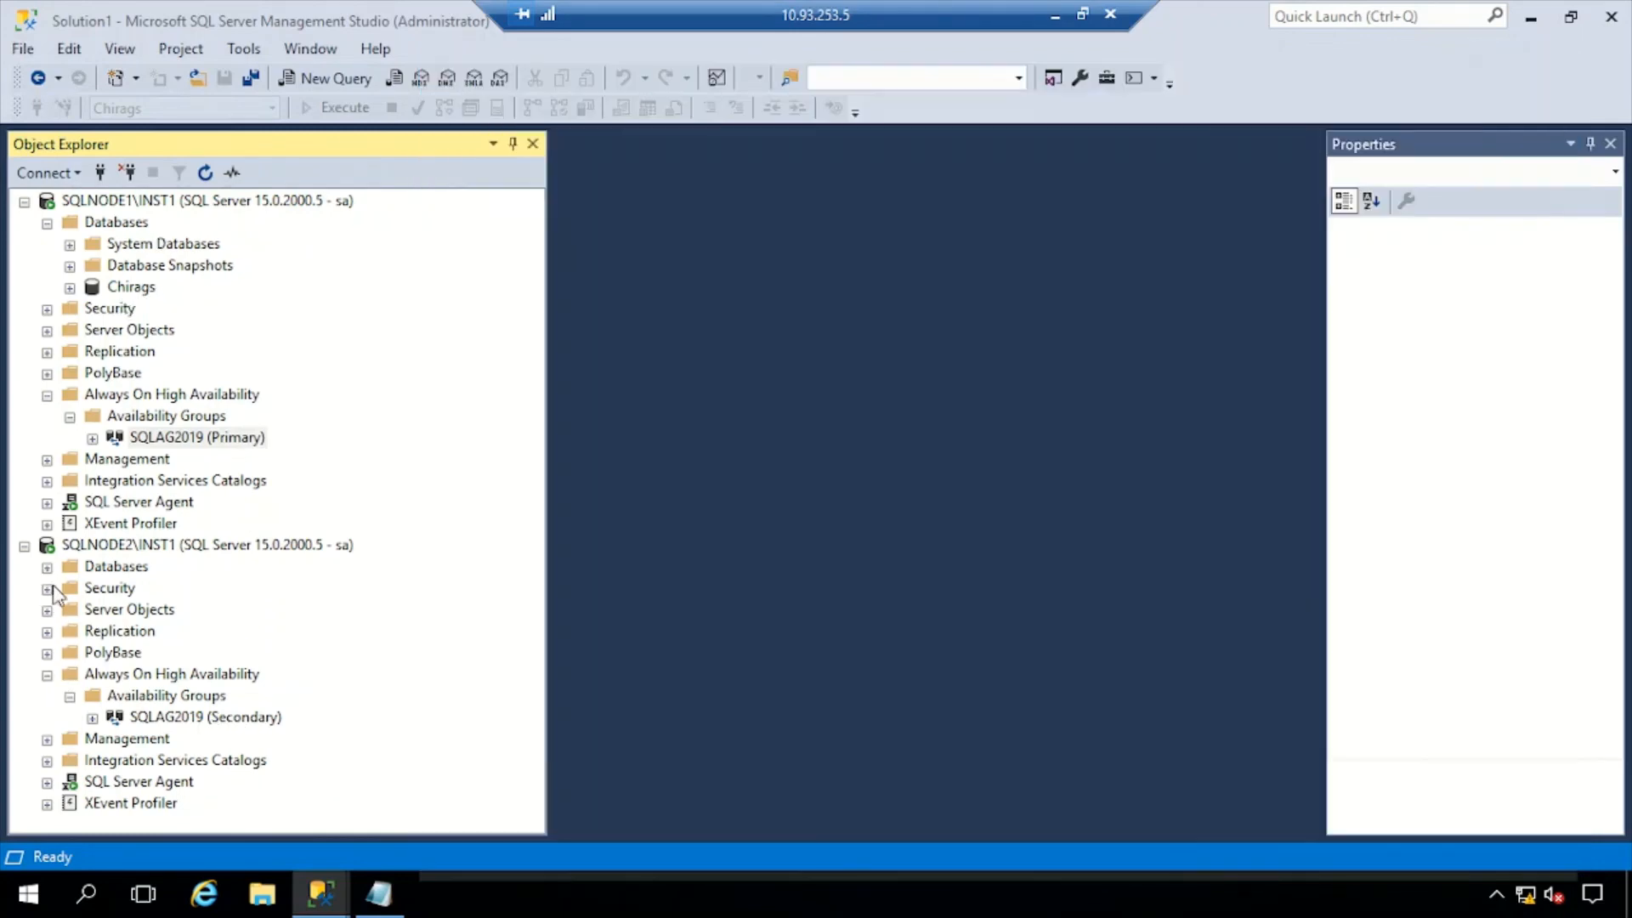
pyautogui.moveTo(321, 893)
pyautogui.click(456, 783)
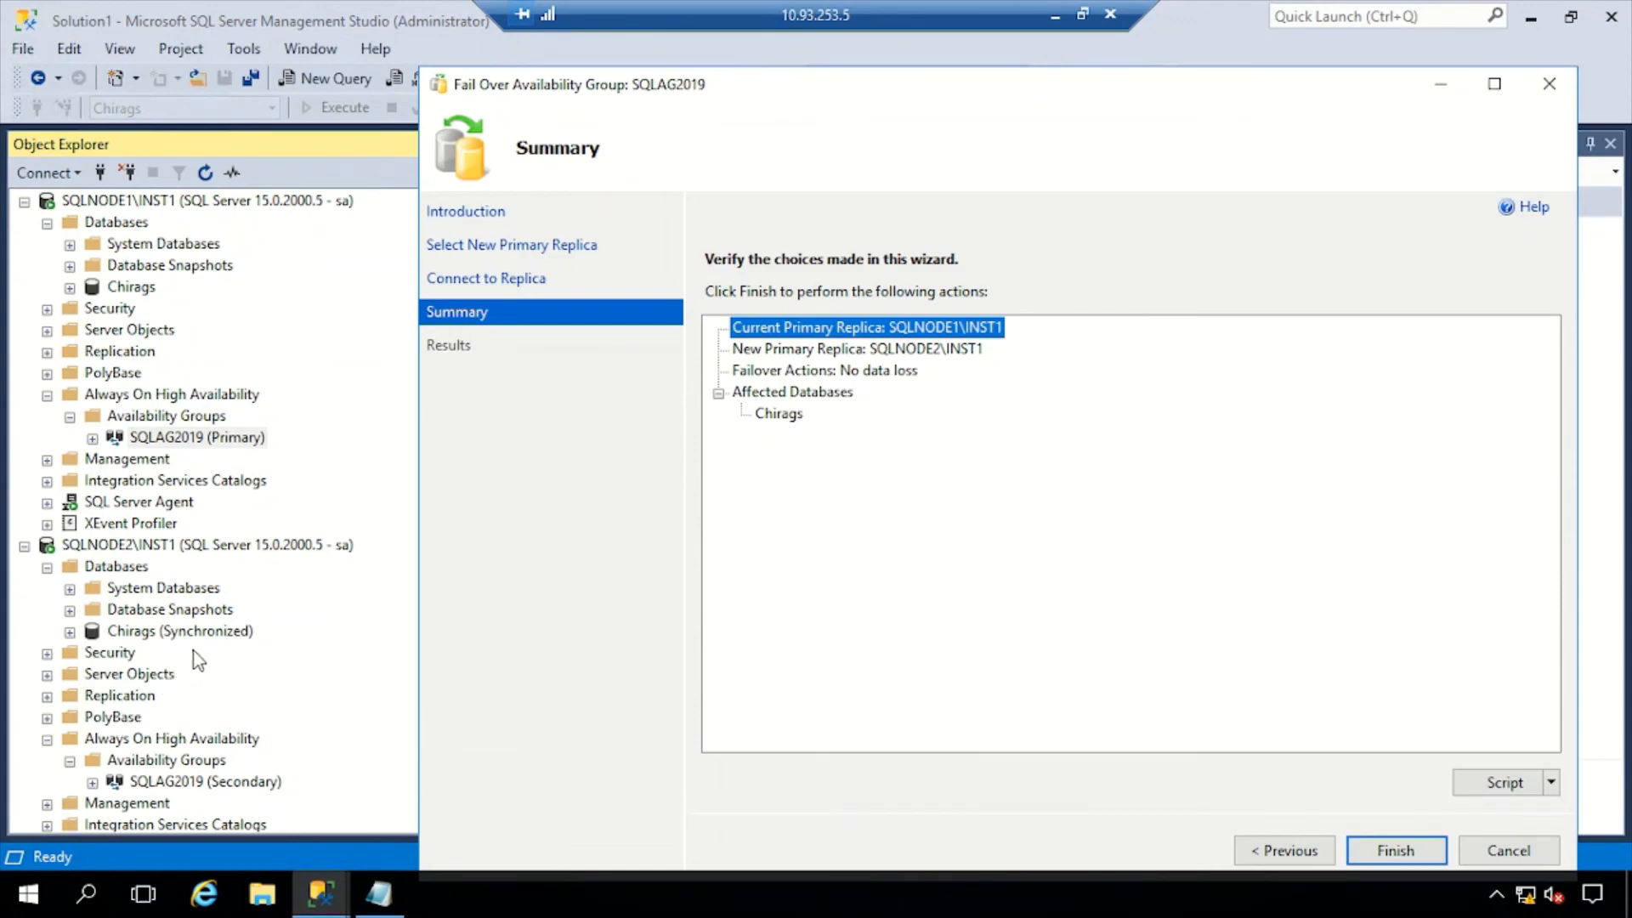
pyautogui.click(70, 632)
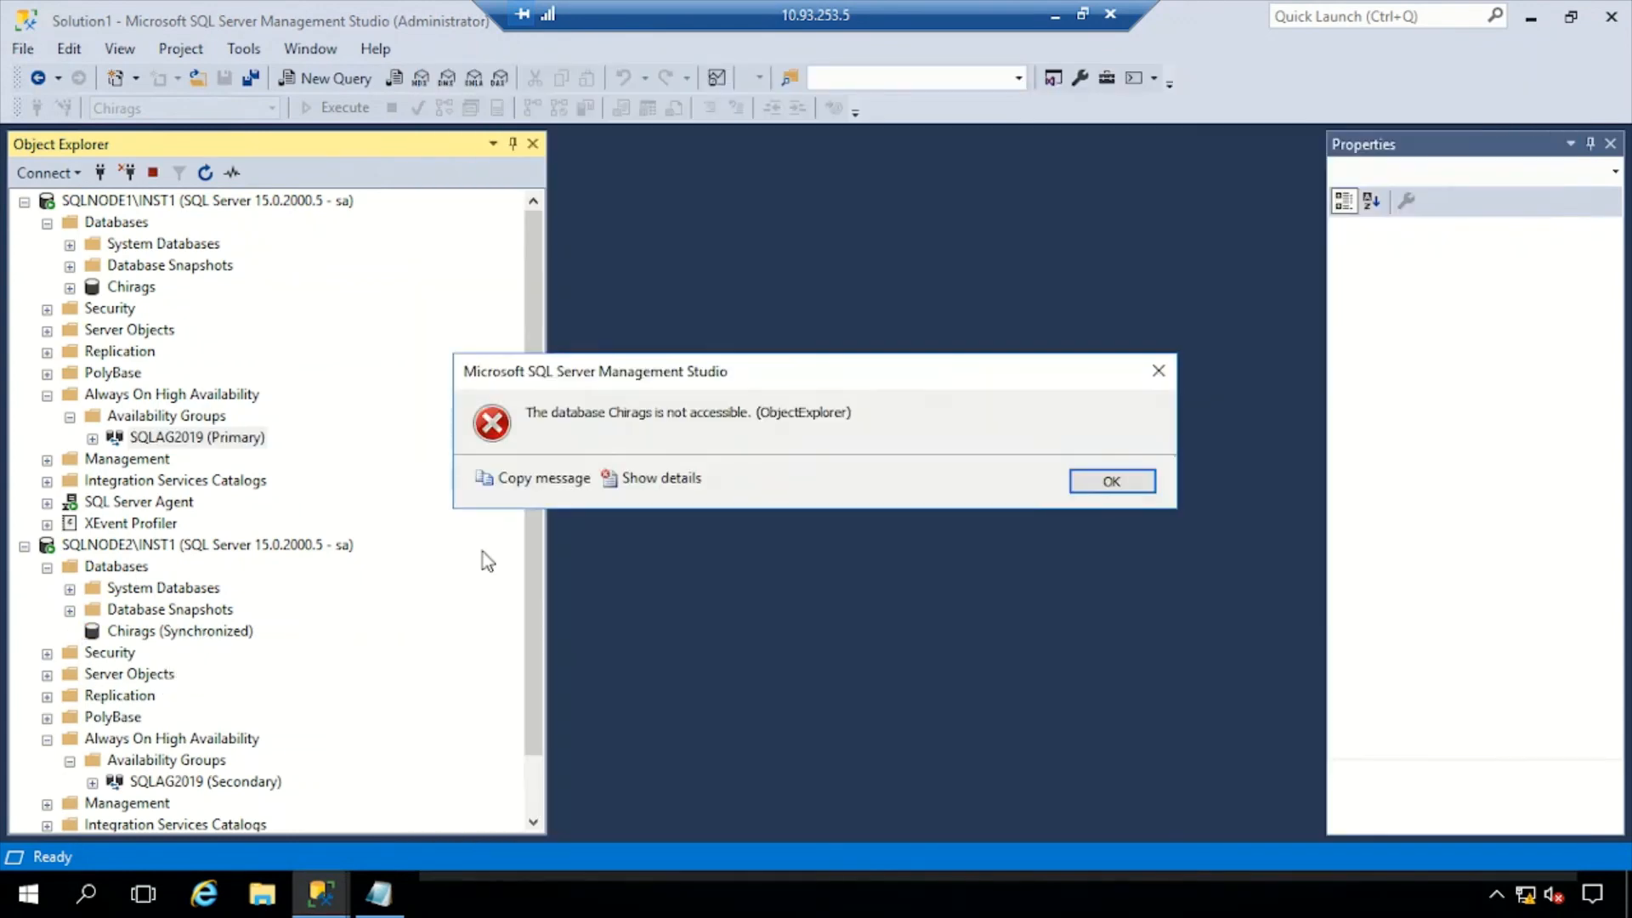
pyautogui.click(1112, 481)
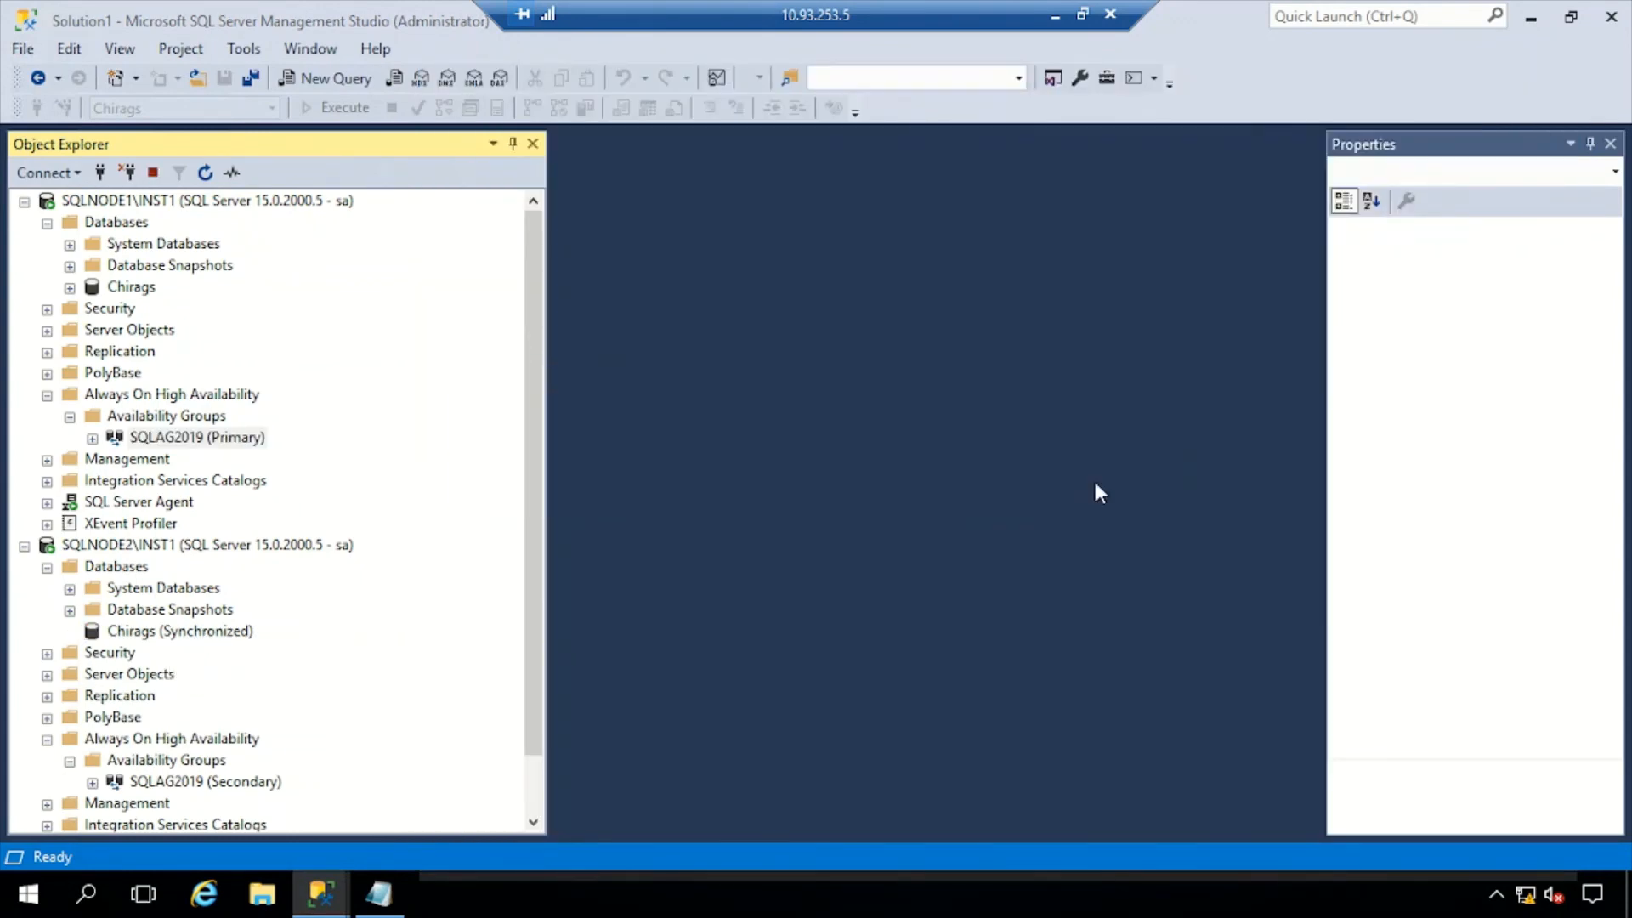
# Finish the SQLAG2019 failover to SQLNODE2 from the Summary page and close the wizard.
pyautogui.moveTo(321, 892)
pyautogui.click(469, 789)
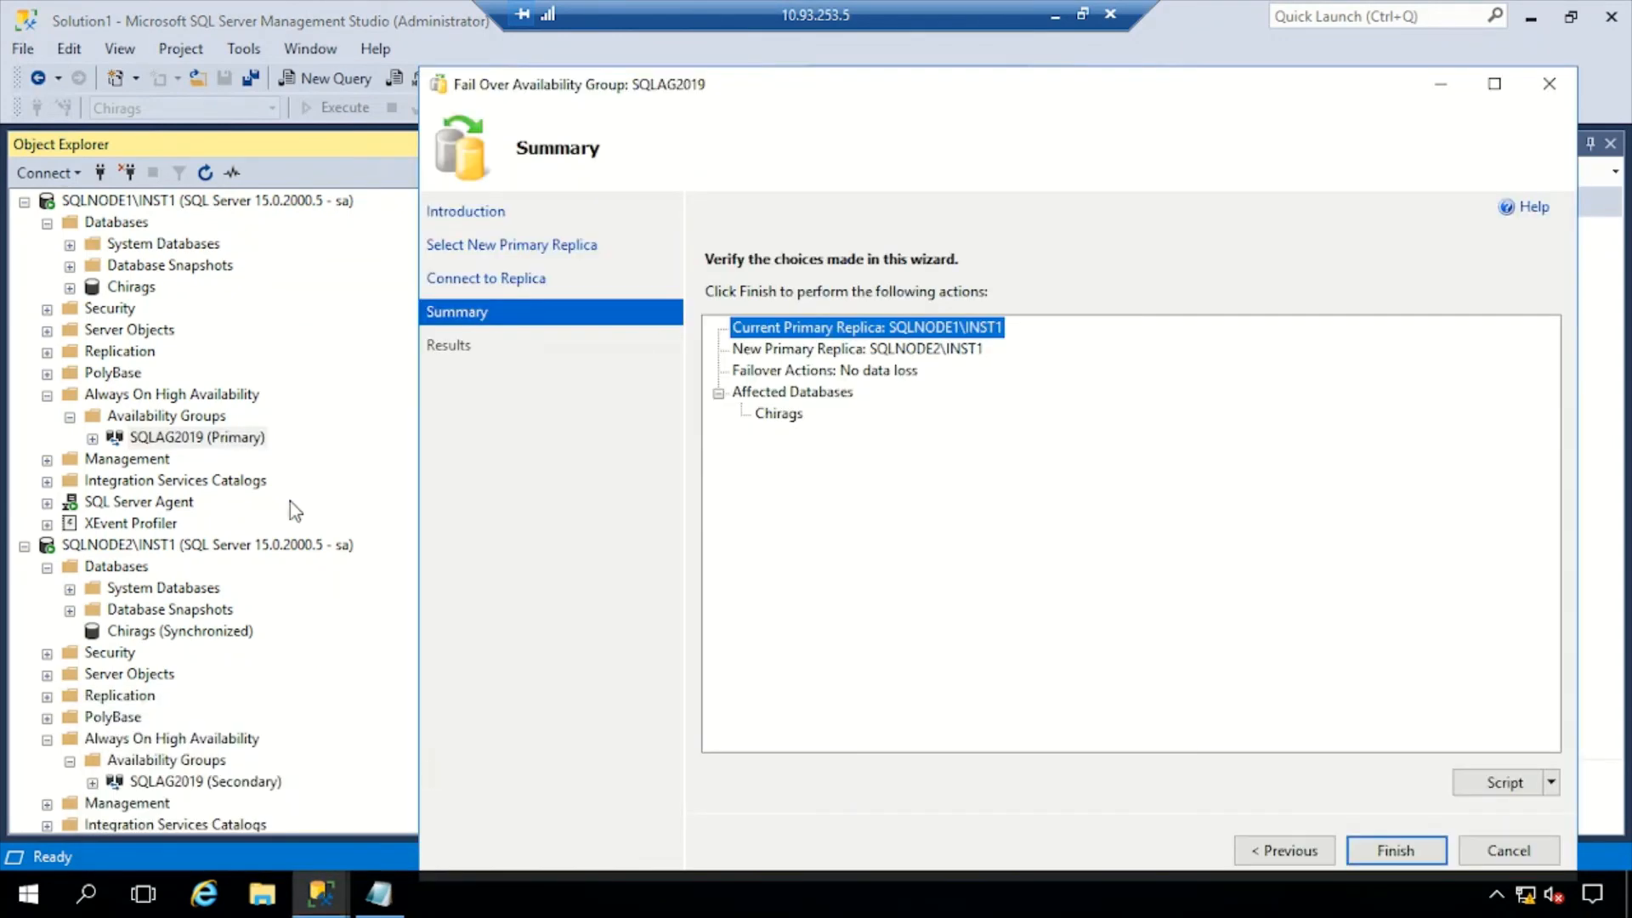
pyautogui.click(1398, 850)
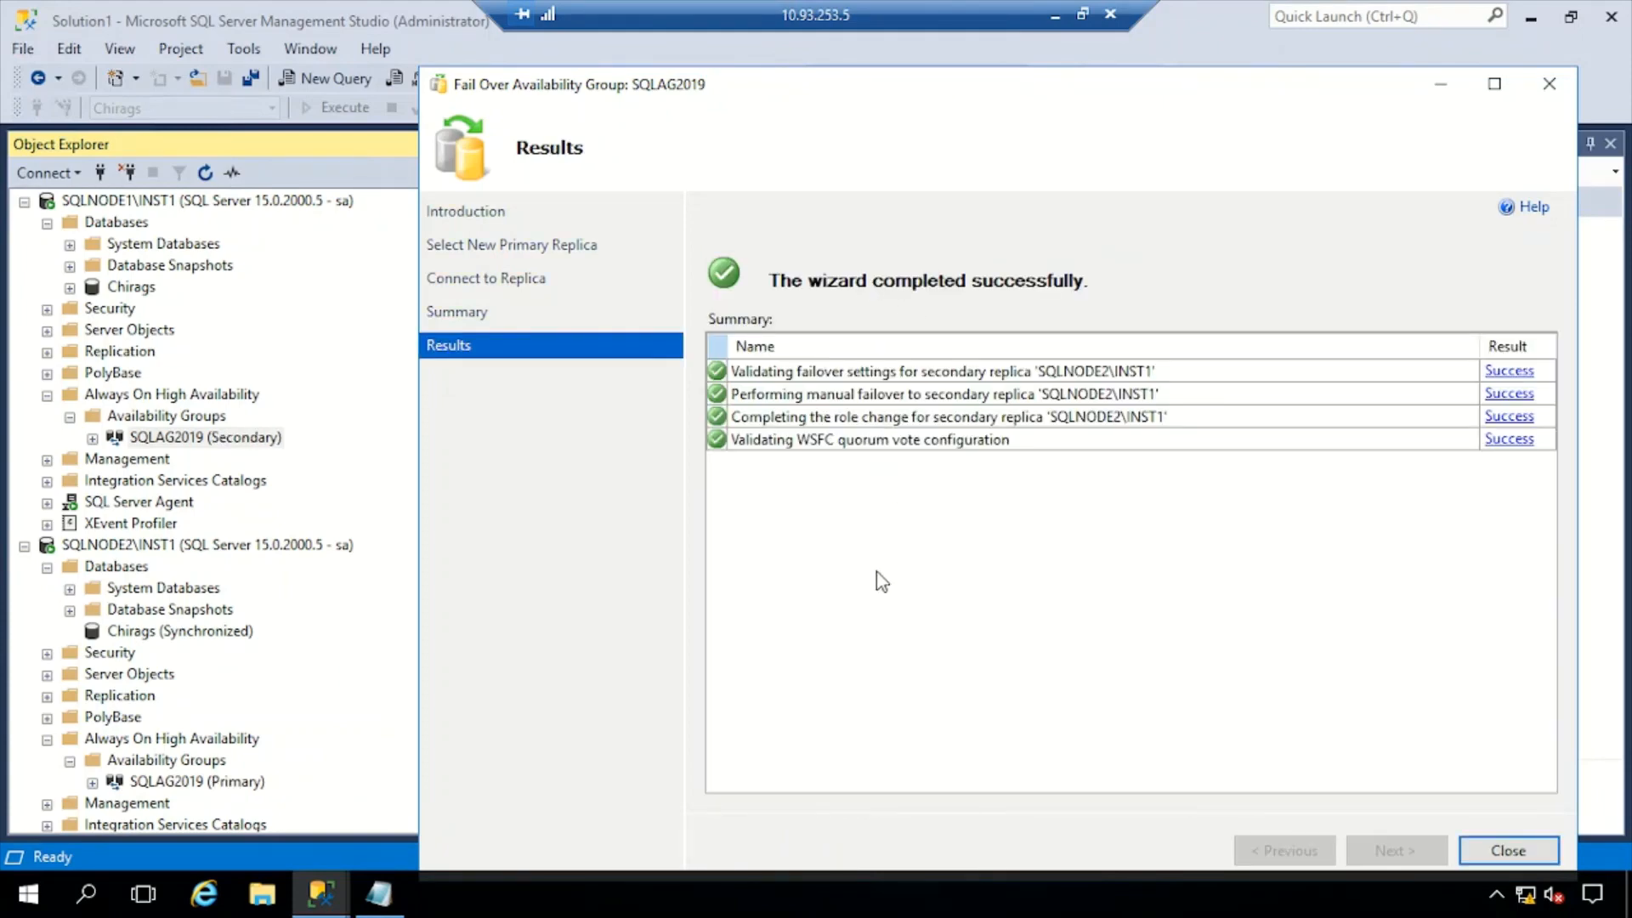
pyautogui.click(1502, 850)
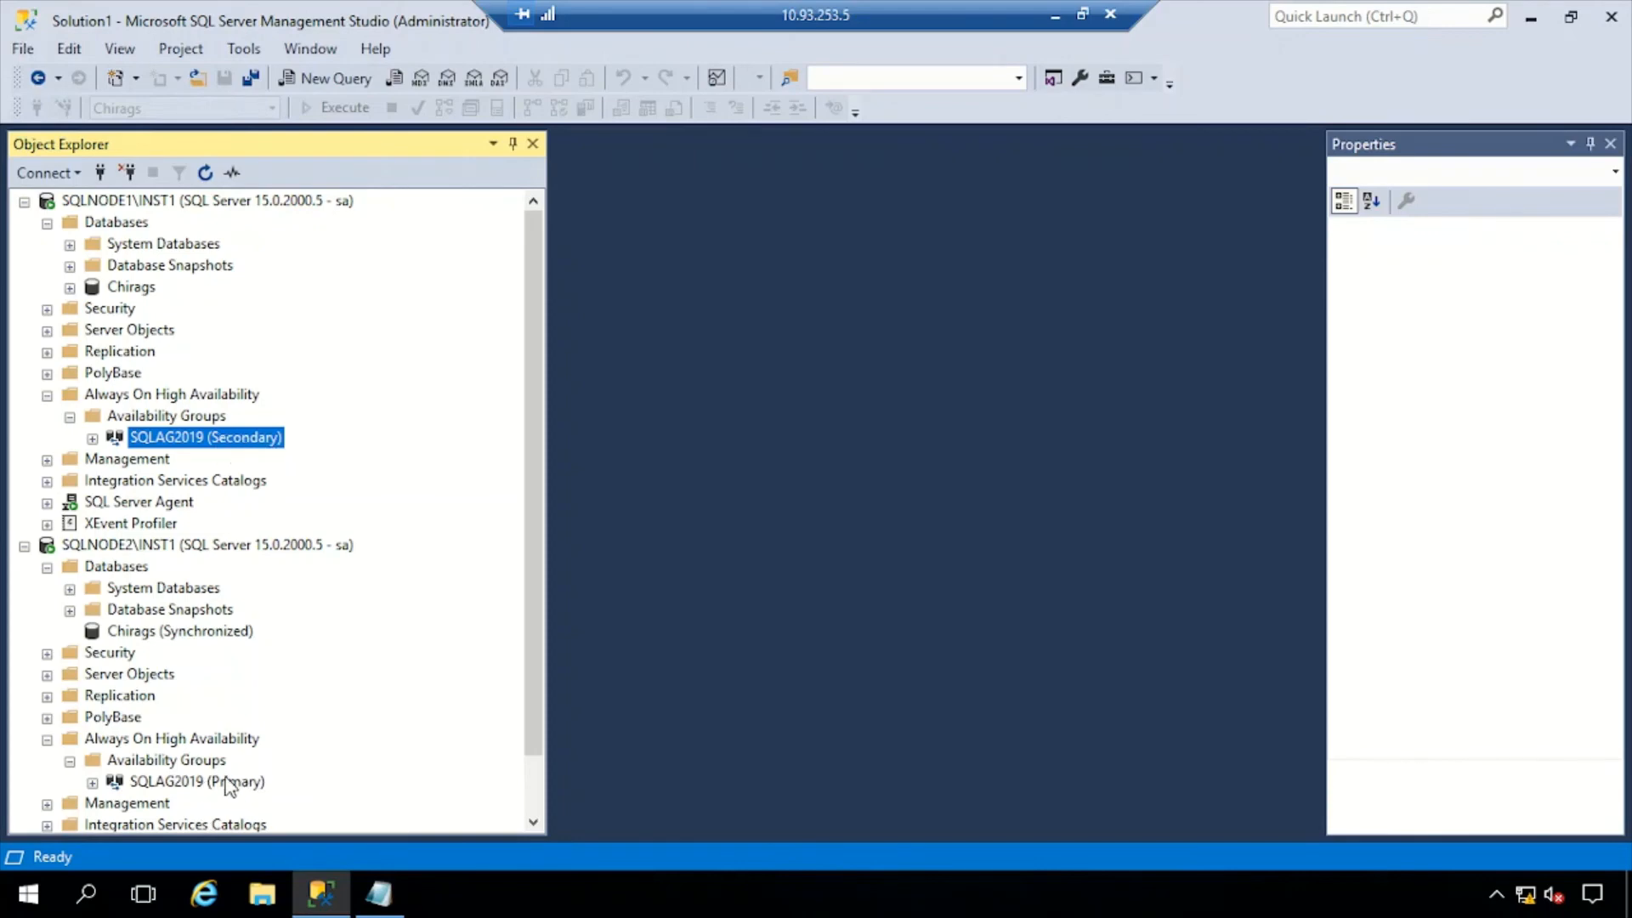
# Refresh the Databases lists on SQLNODE2 and SQLNODE1 so Chirags shows Synchronized on both.
pyautogui.rightClick(98, 566)
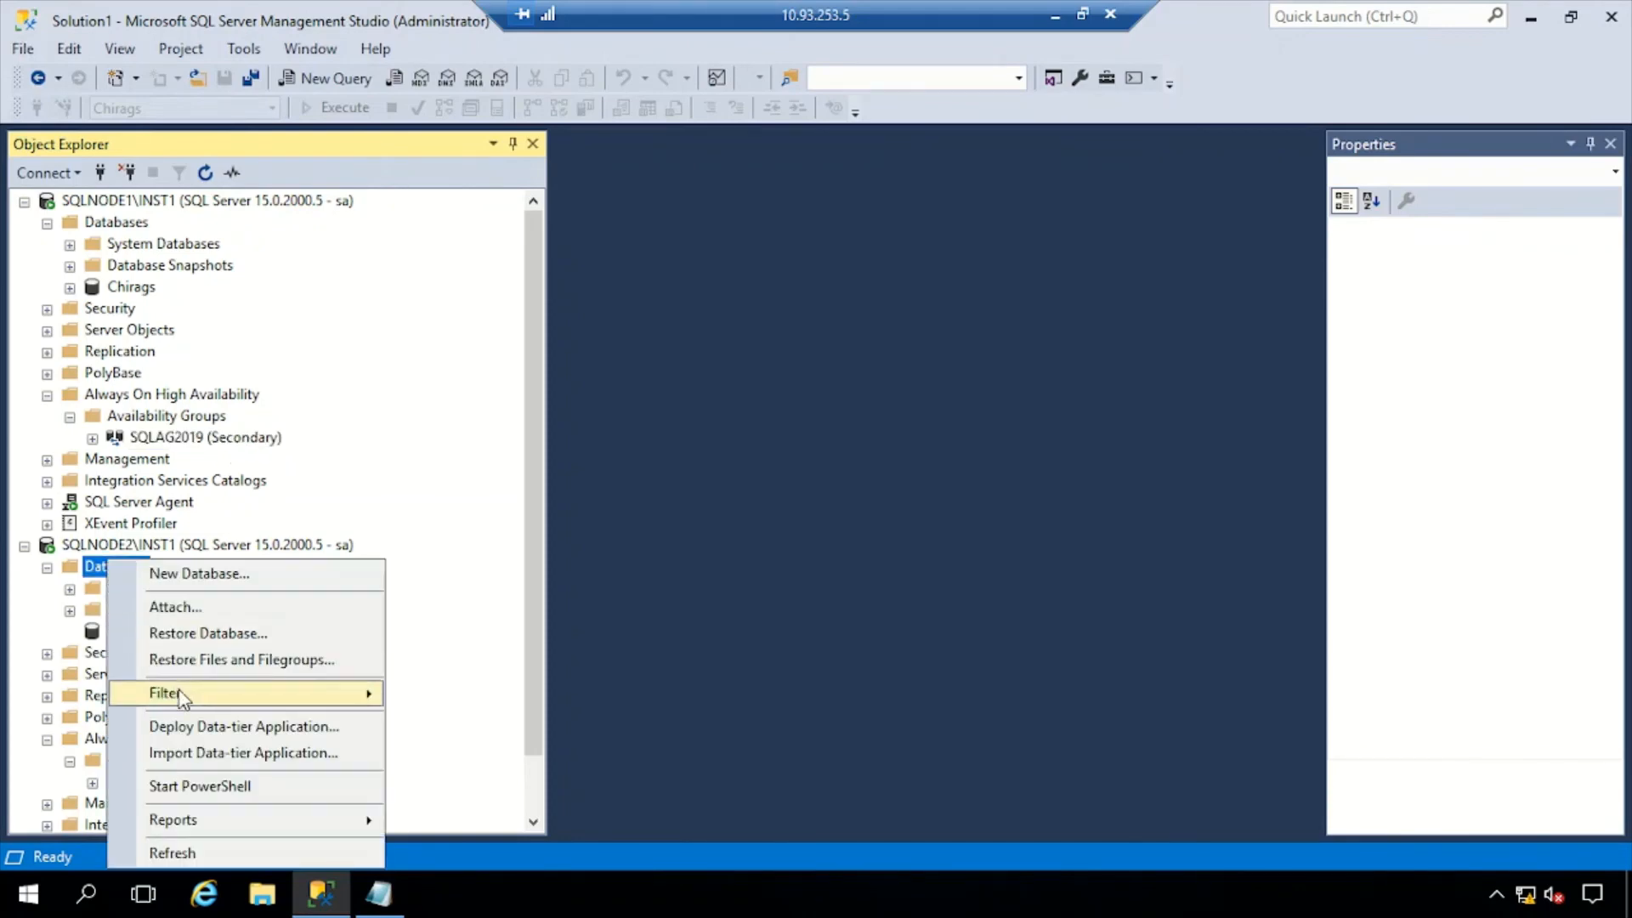
pyautogui.click(182, 851)
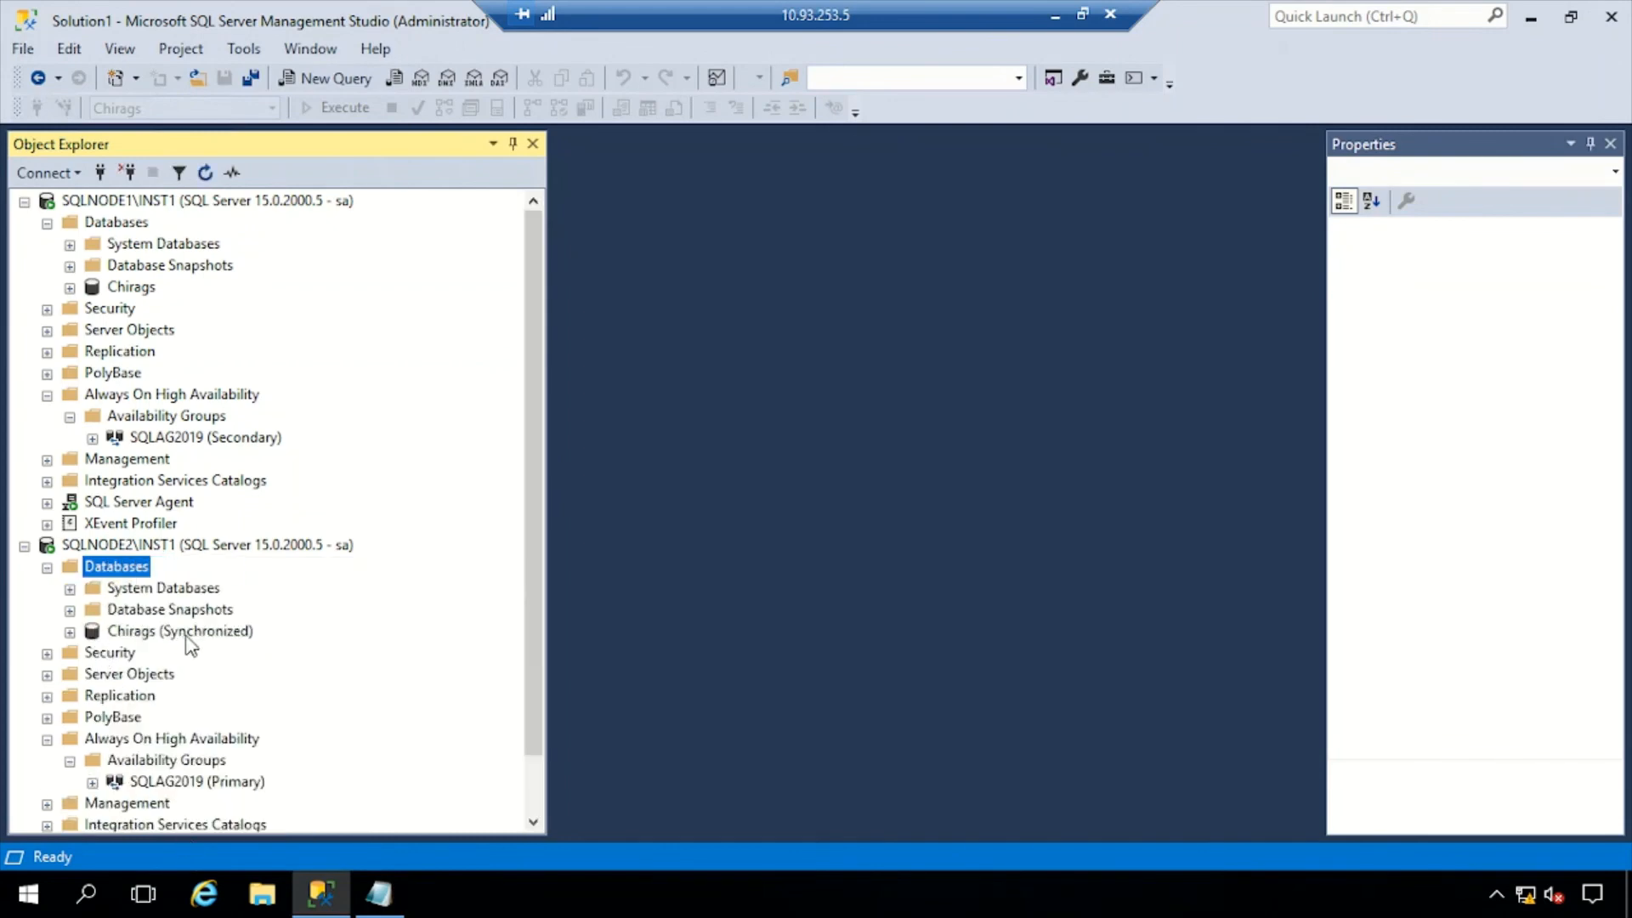
pyautogui.rightClick(110, 222)
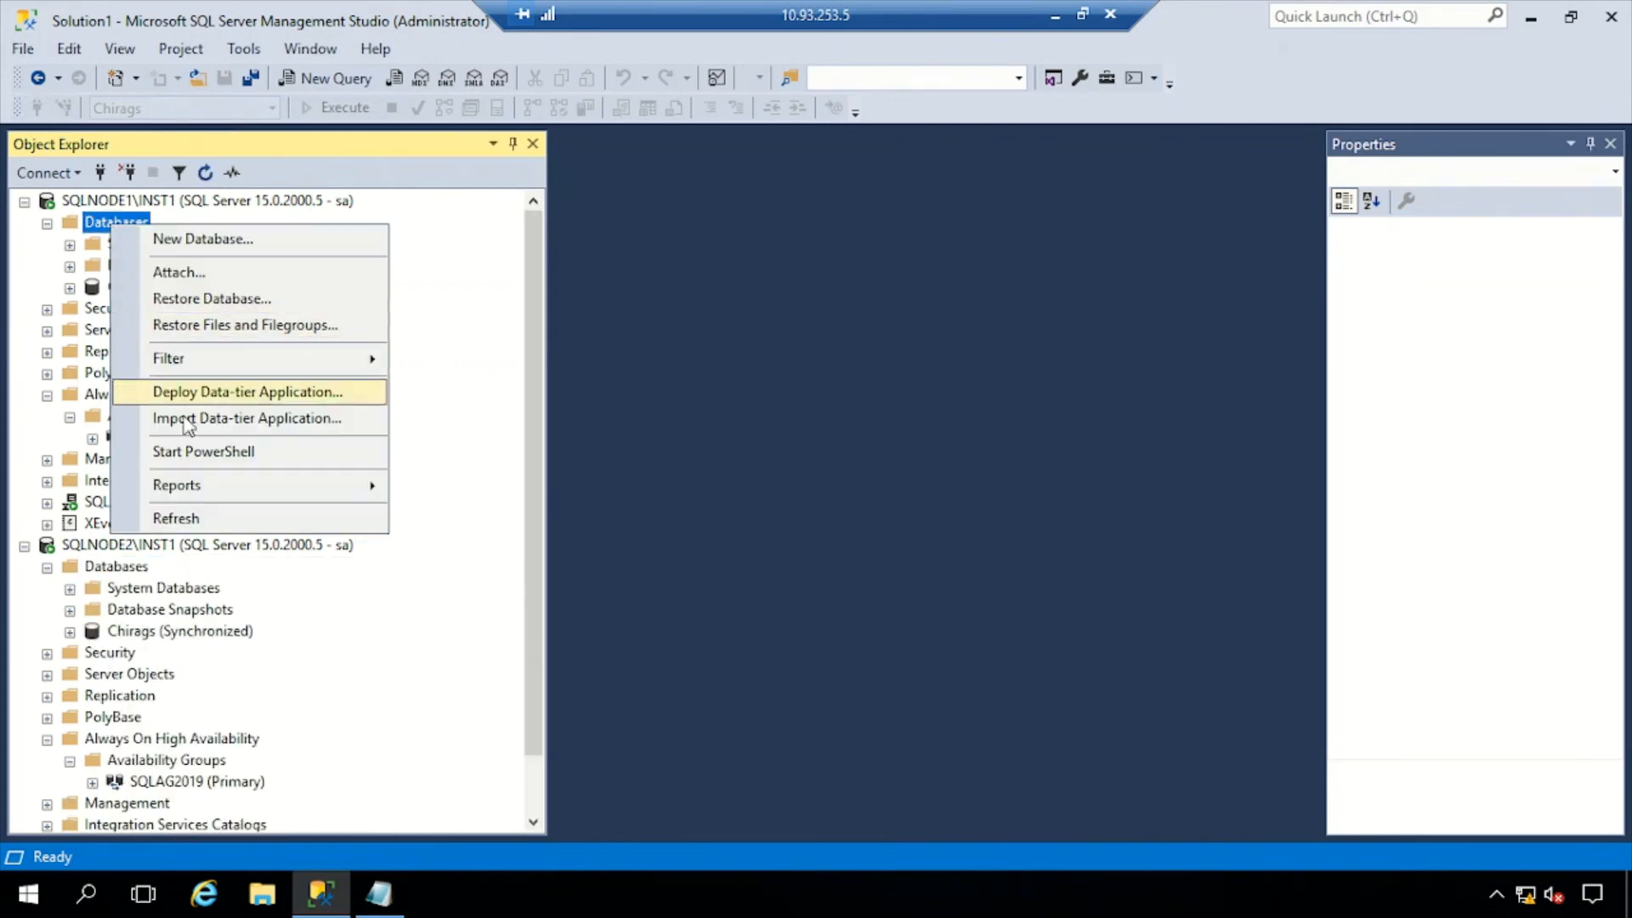
pyautogui.click(182, 517)
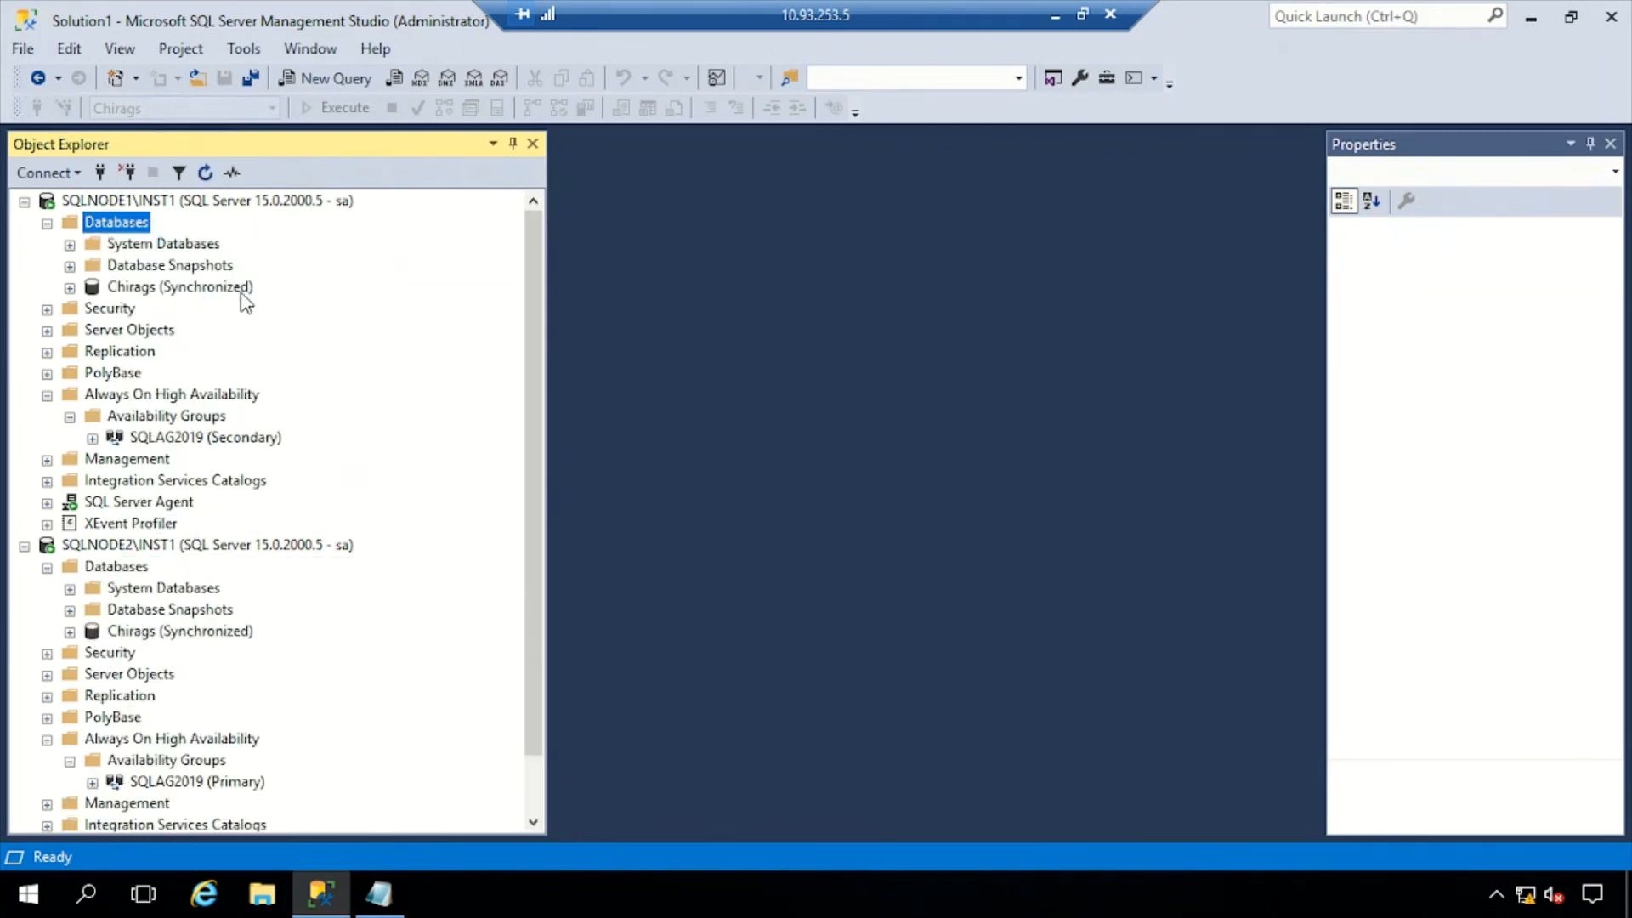
# Expand Chirags > Tables on SQLNODE2 to find dbo.userinfo, then collapse the database.
pyautogui.click(70, 631)
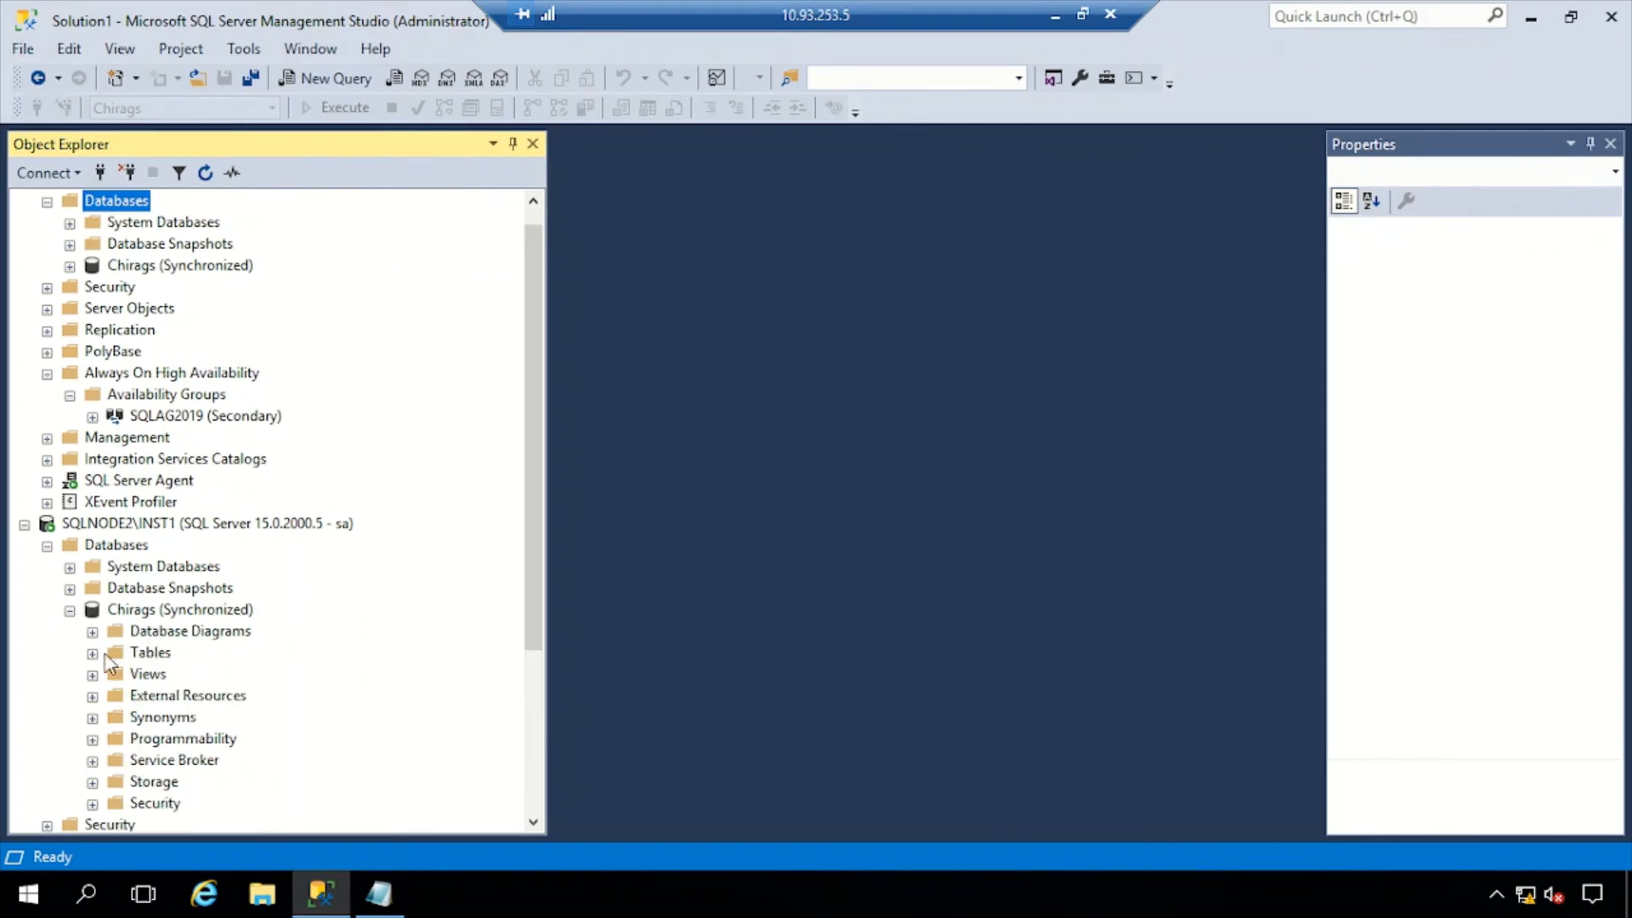
pyautogui.click(92, 653)
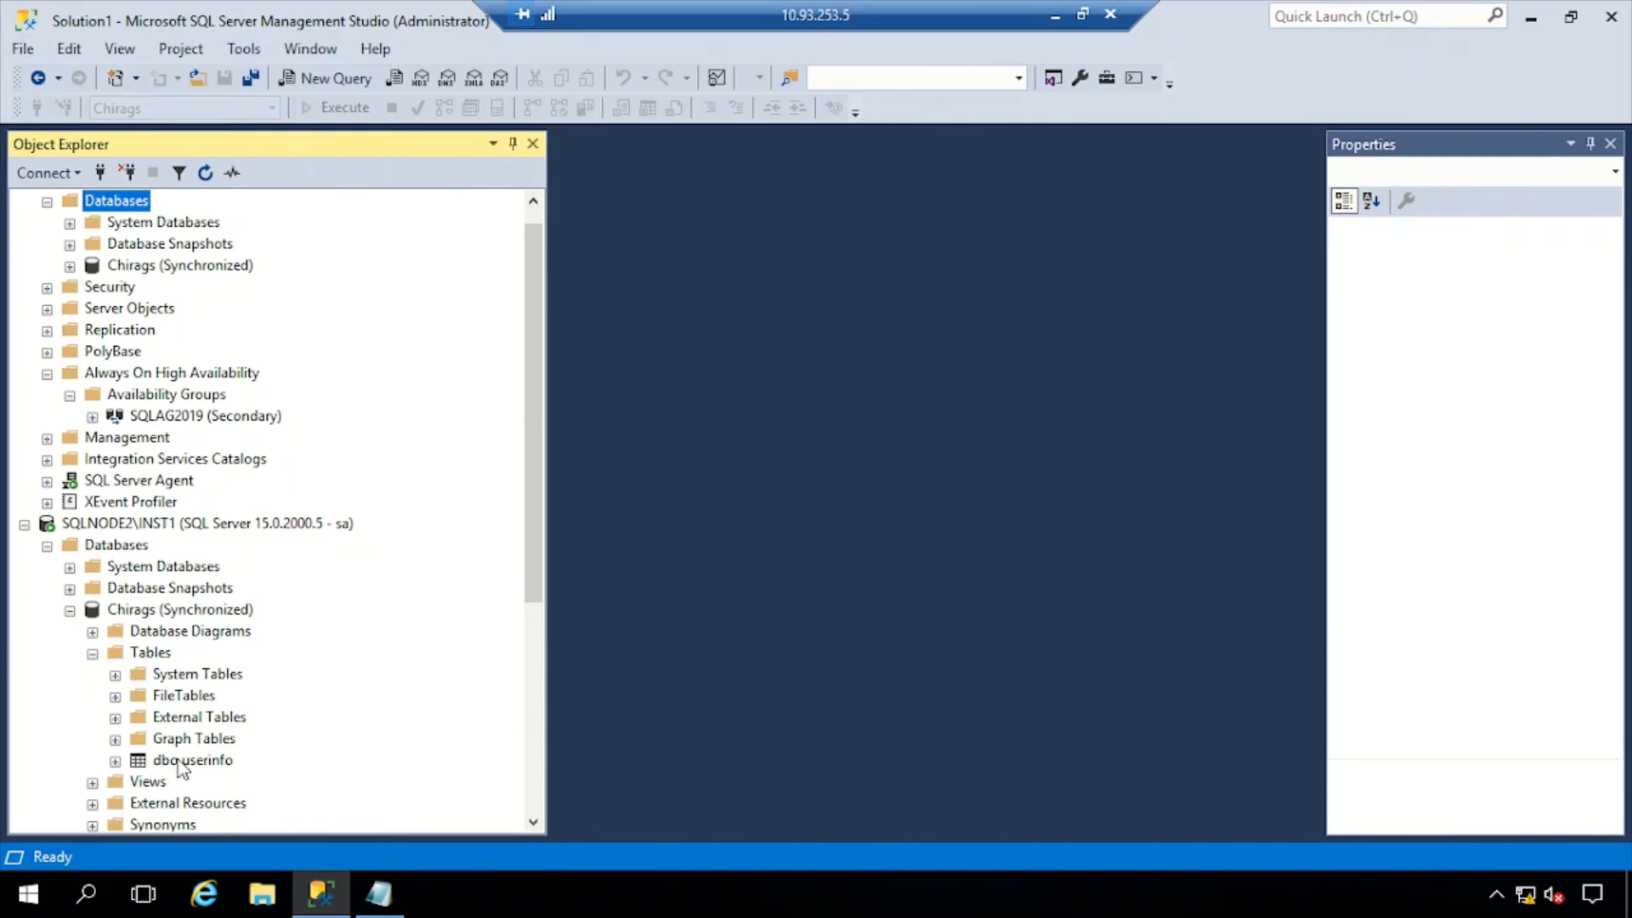
pyautogui.rightClick(180, 763)
pyautogui.click(875, 685)
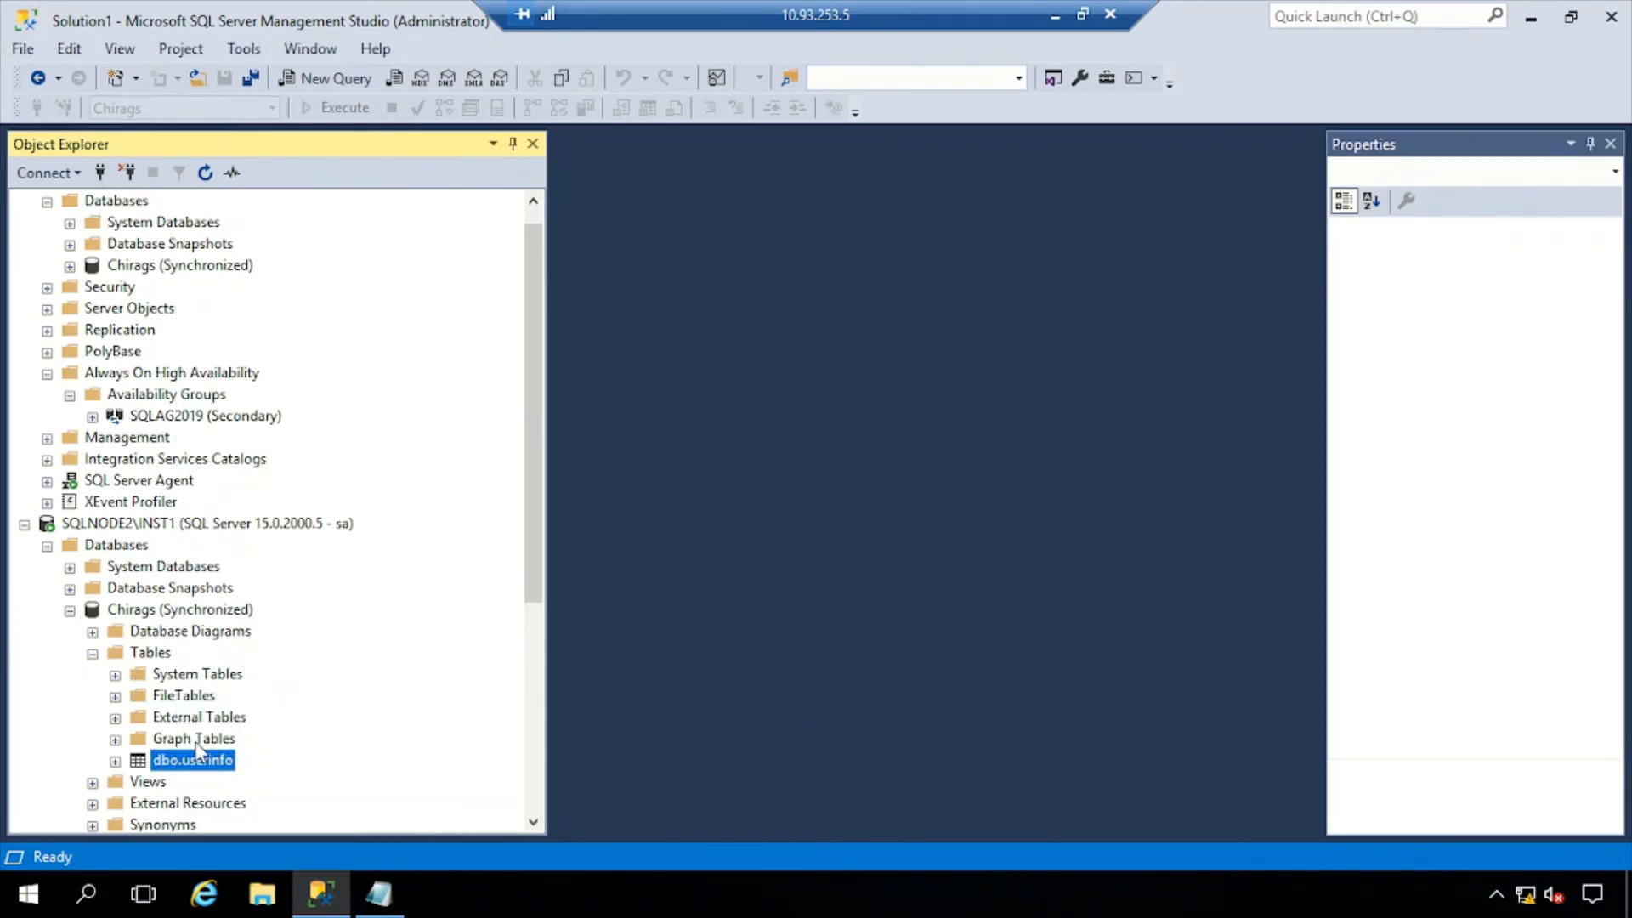
pyautogui.scroll(1, 174, 650)
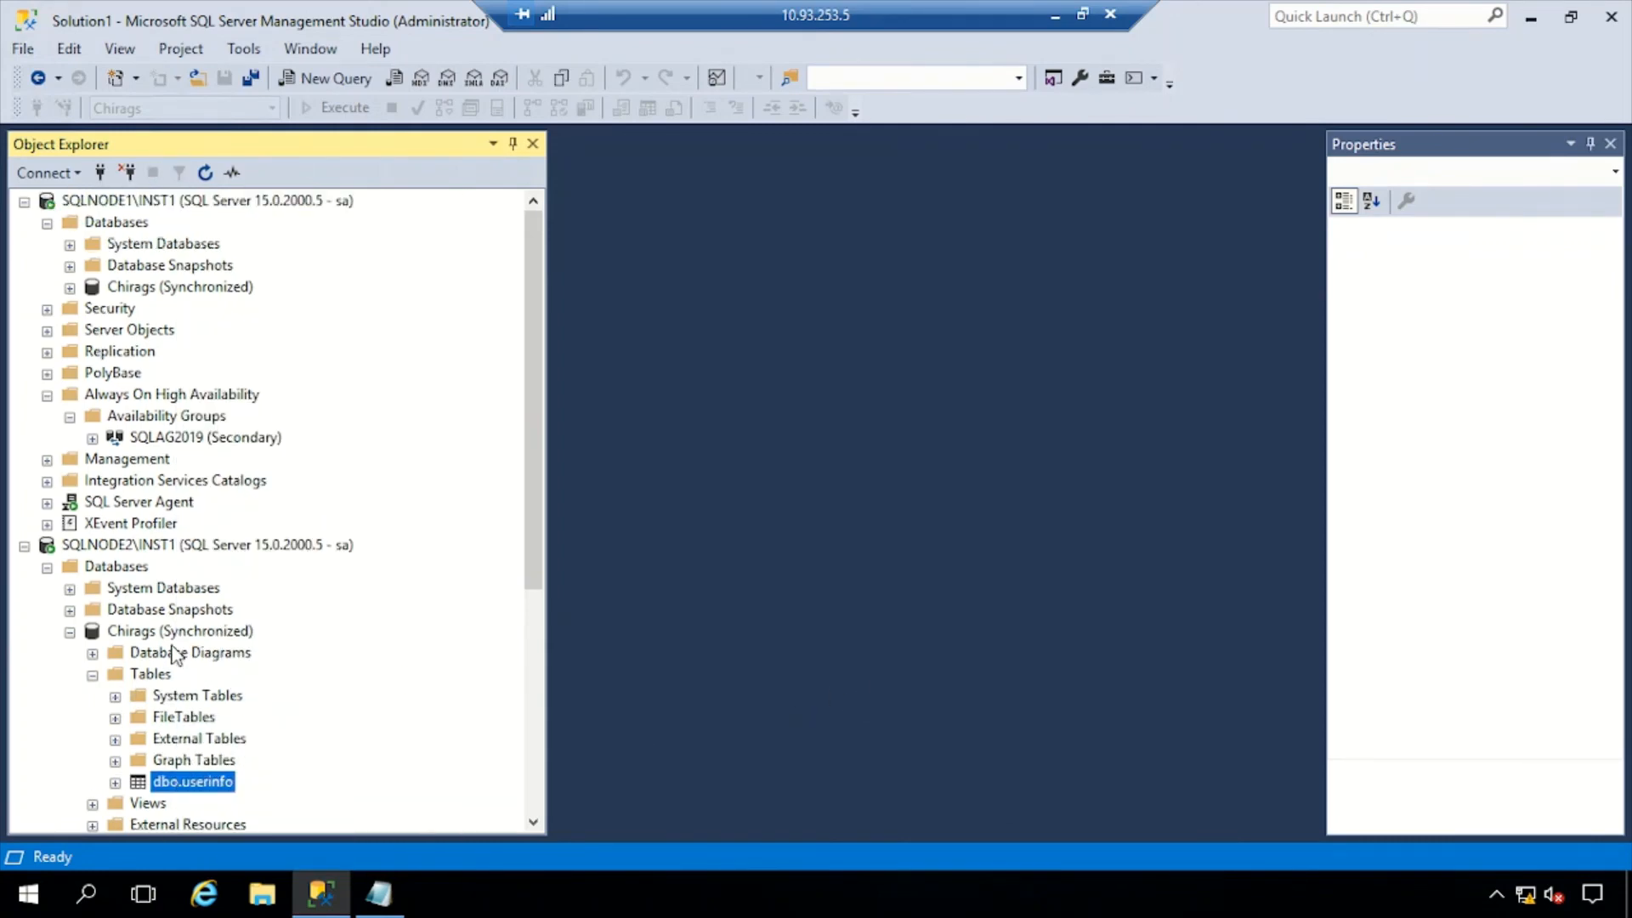
pyautogui.click(71, 632)
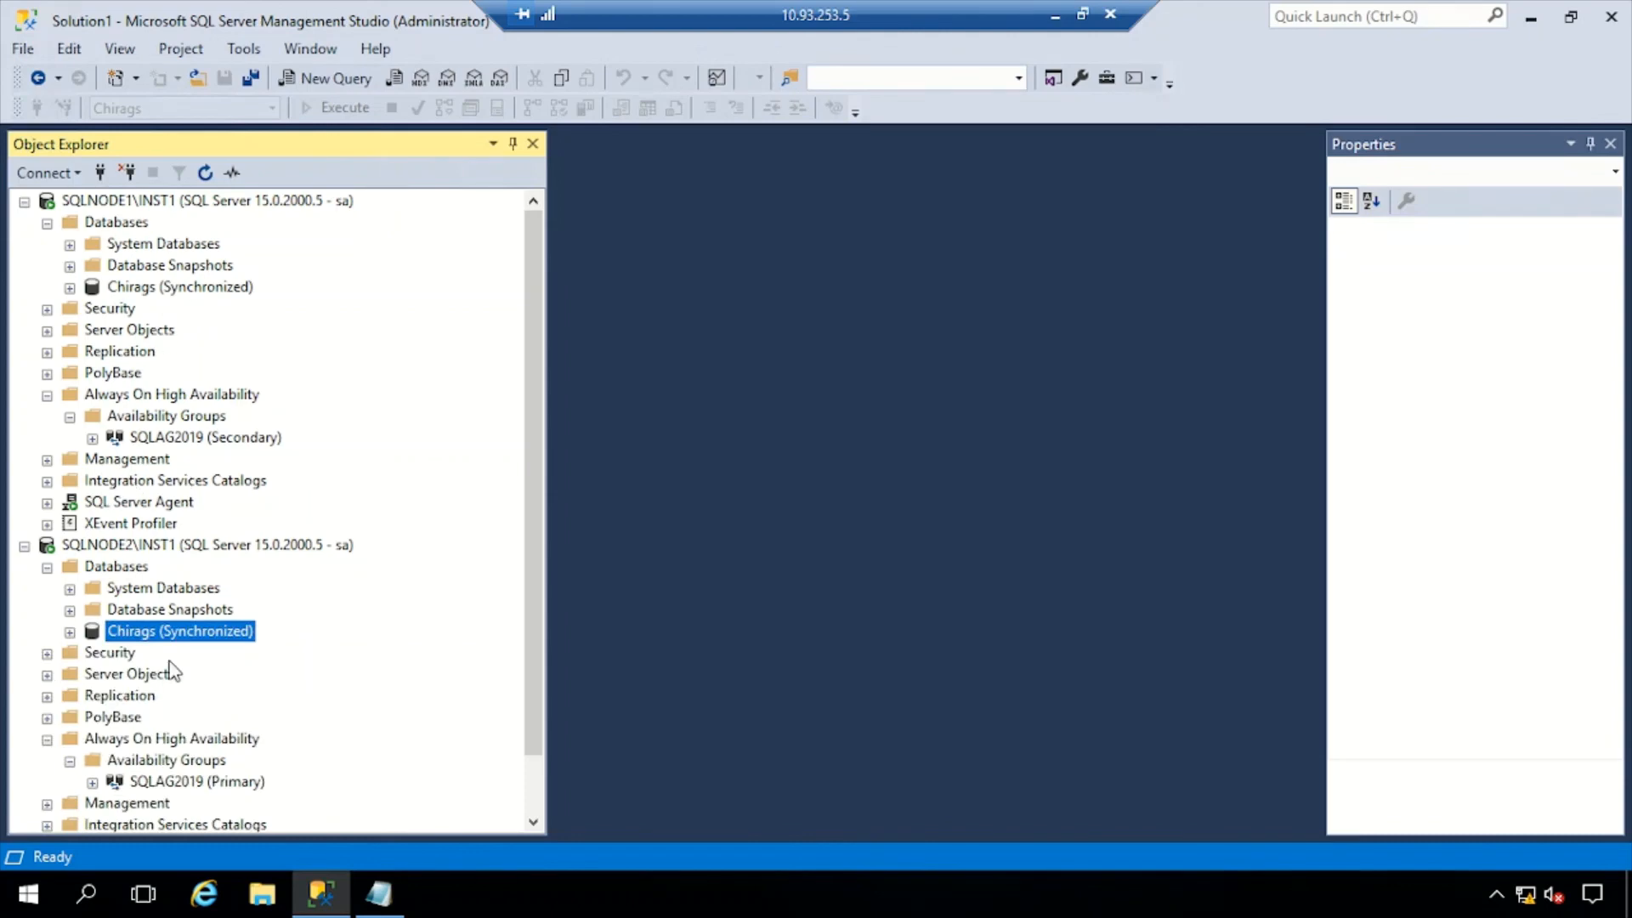
# Connect through the SQLLSN-MyAG-201,1496 listener and expand its Databases to confirm Chirags is listed.
pyautogui.click(100, 174)
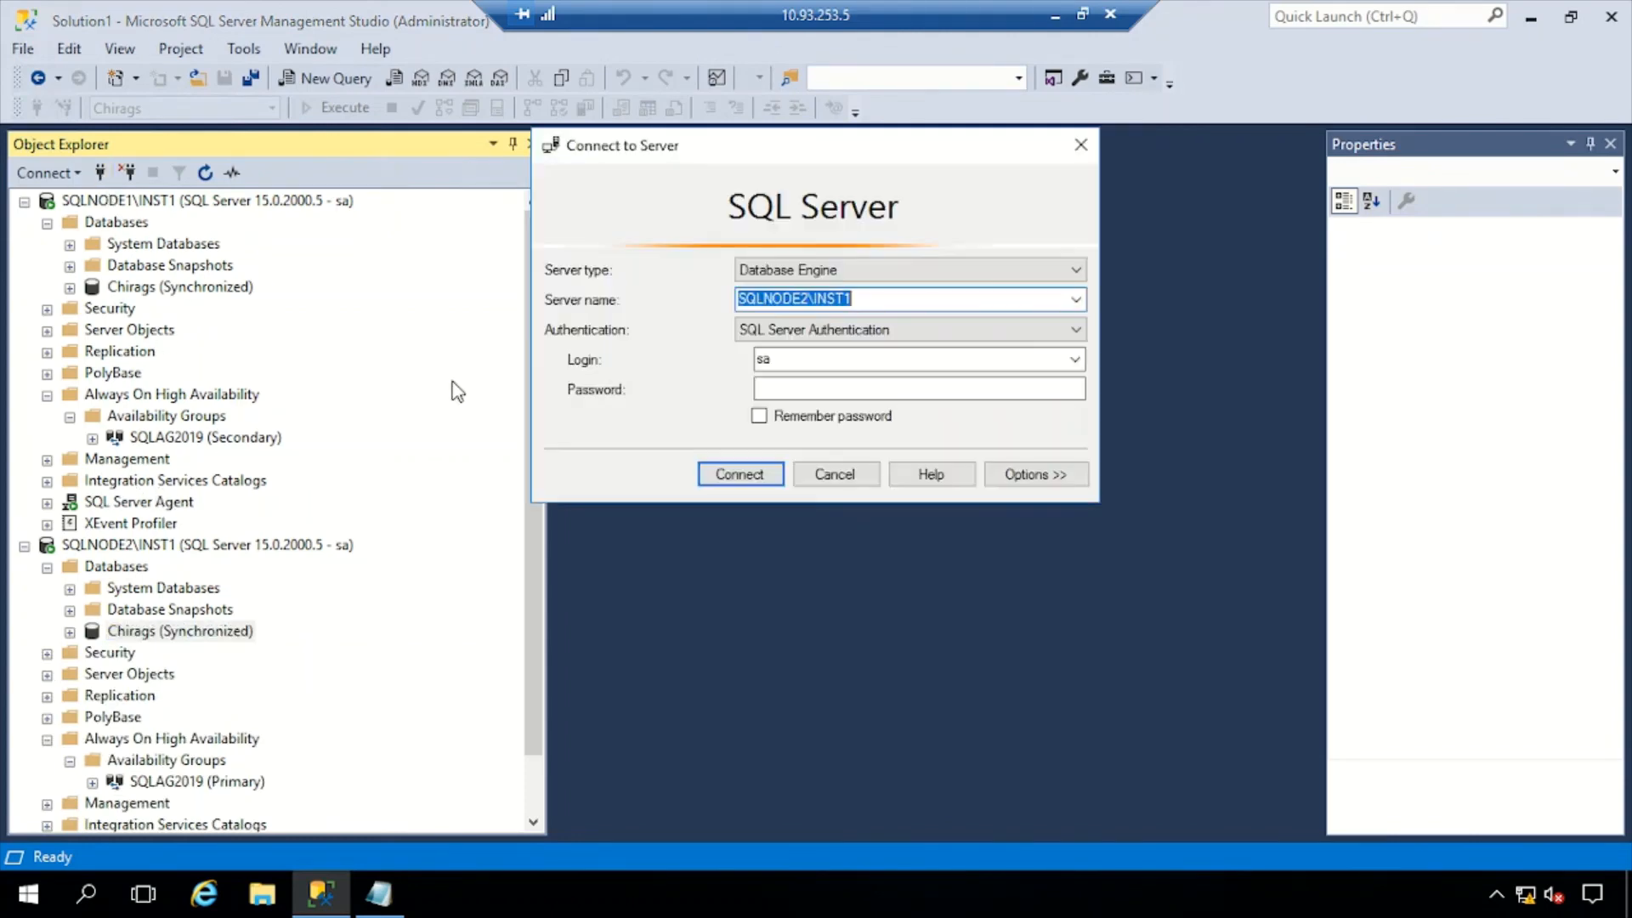
pyautogui.click(1075, 299)
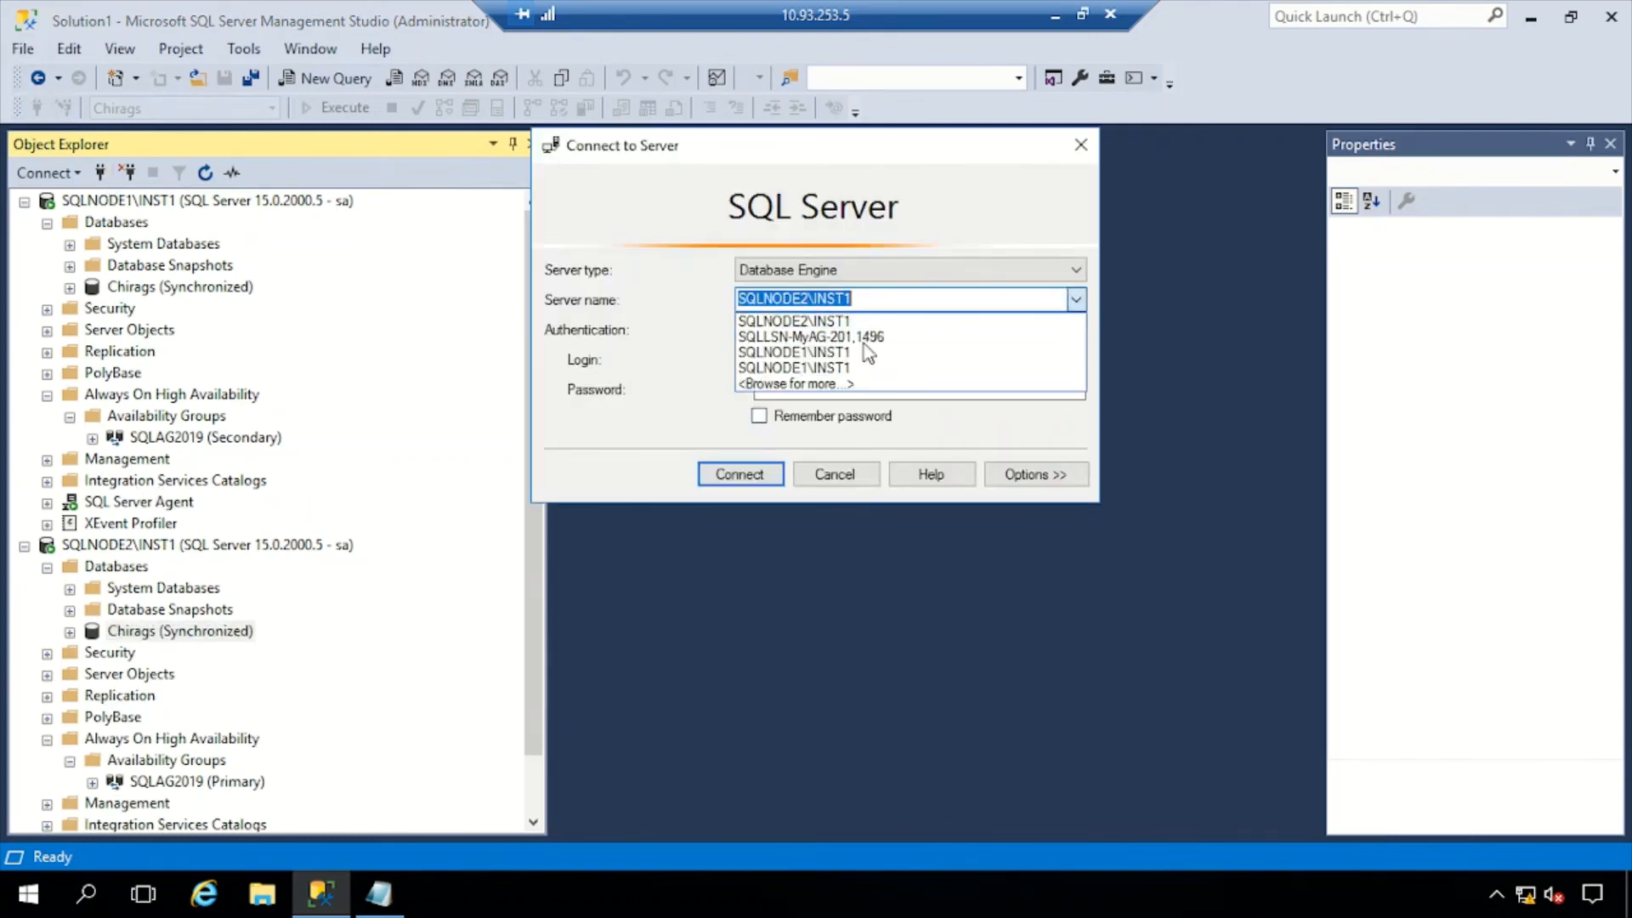
pyautogui.click(830, 332)
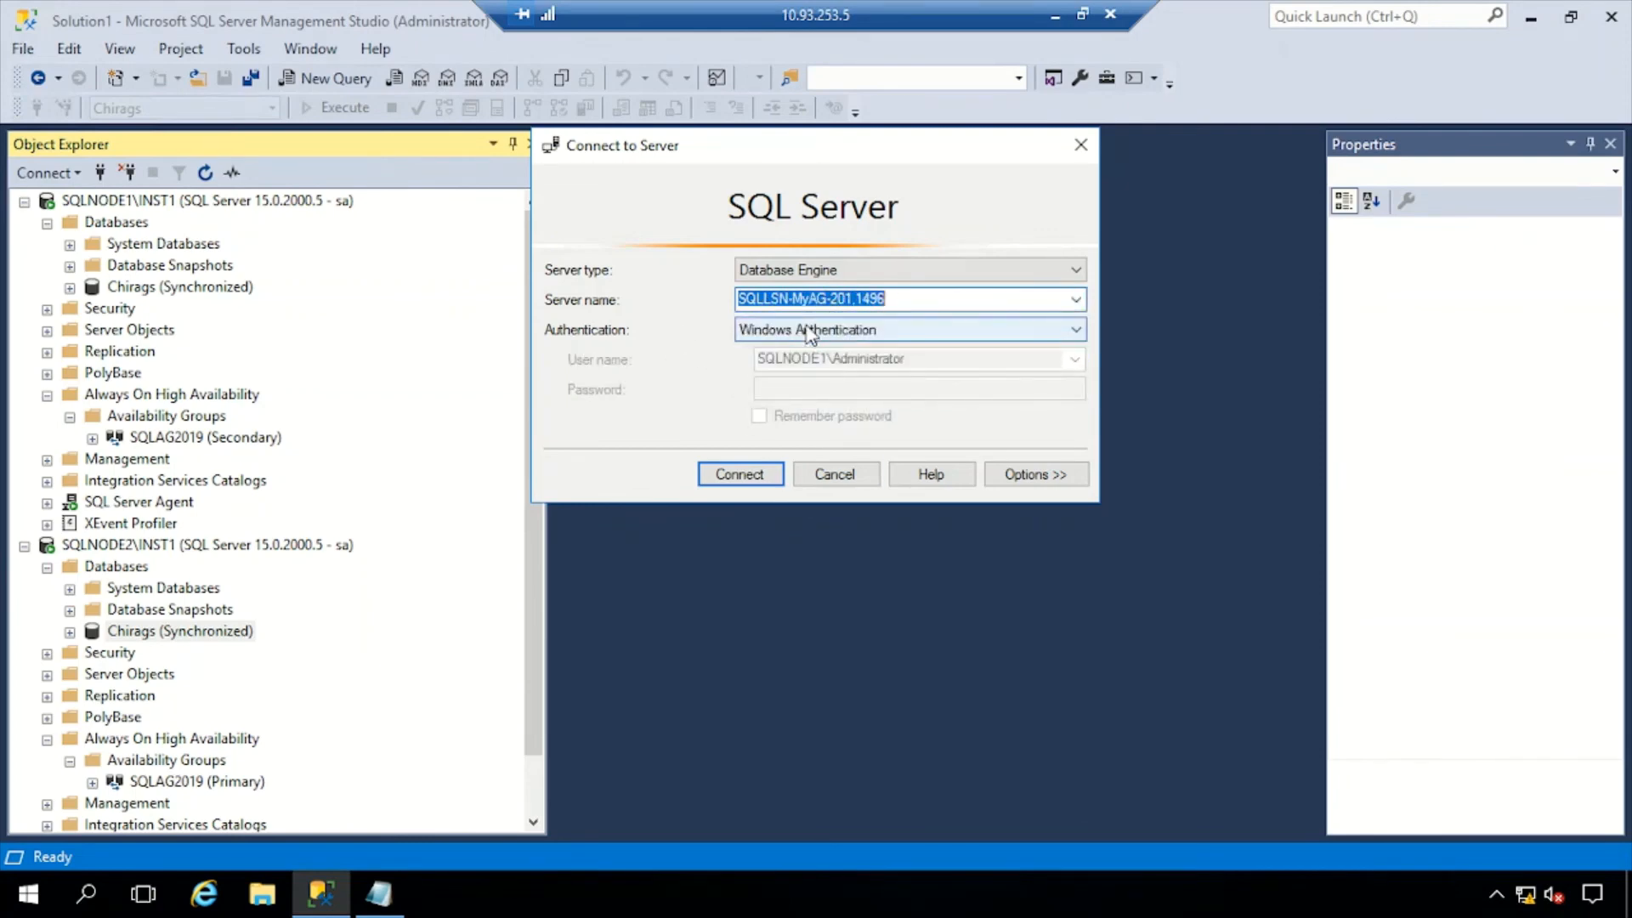
pyautogui.click(745, 469)
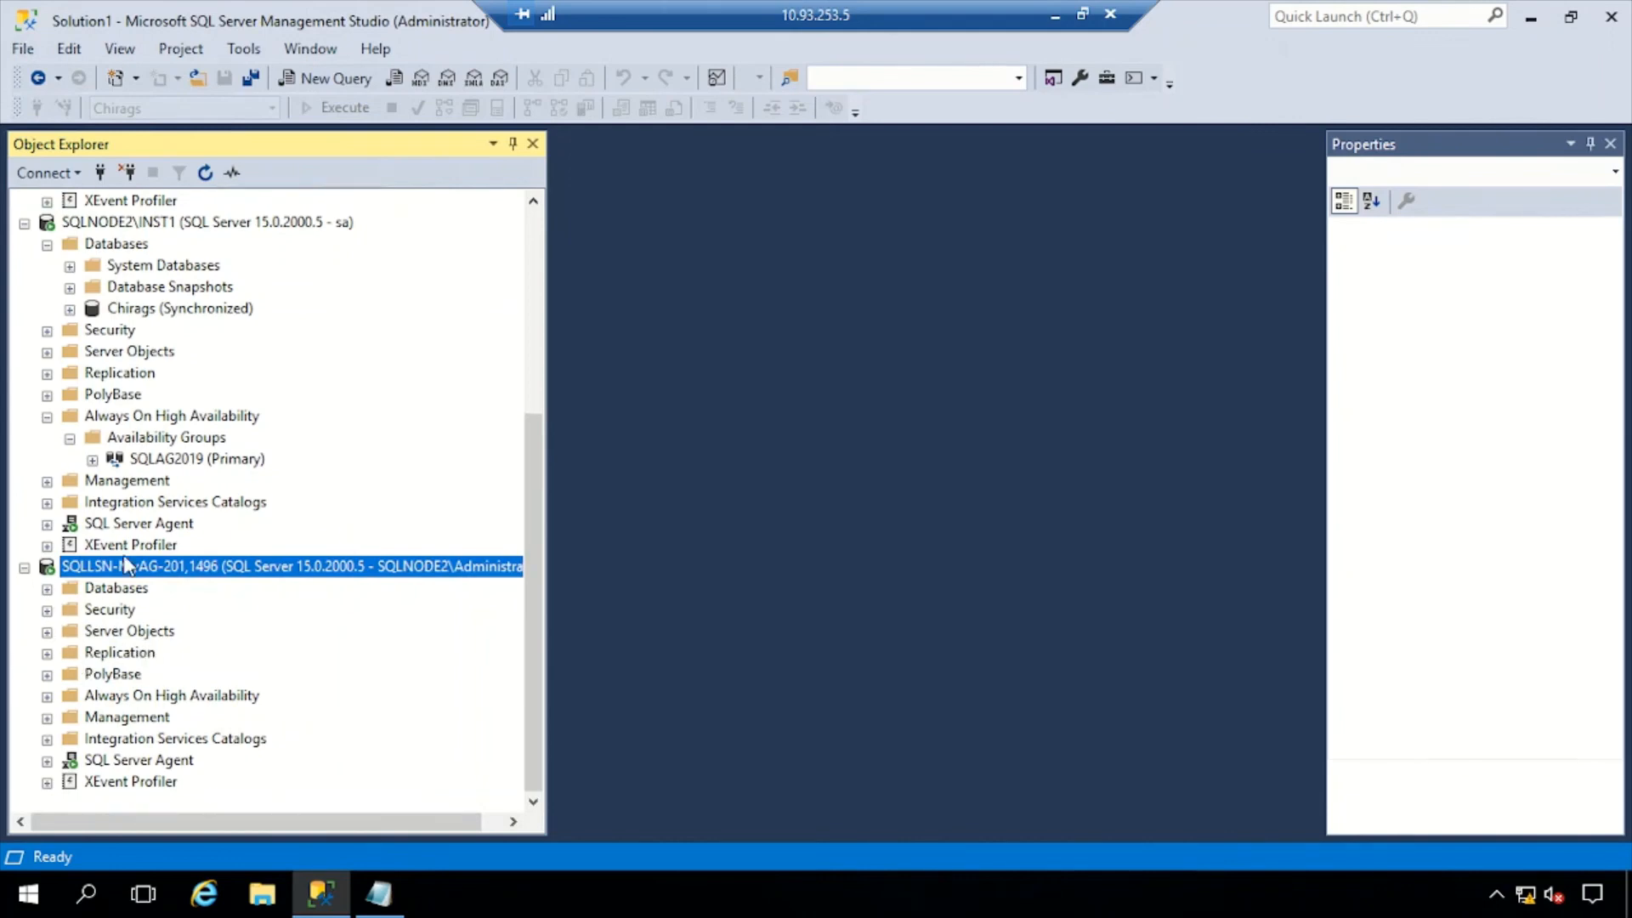
pyautogui.scroll(4, 161, 659)
pyautogui.scroll(1, 166, 646)
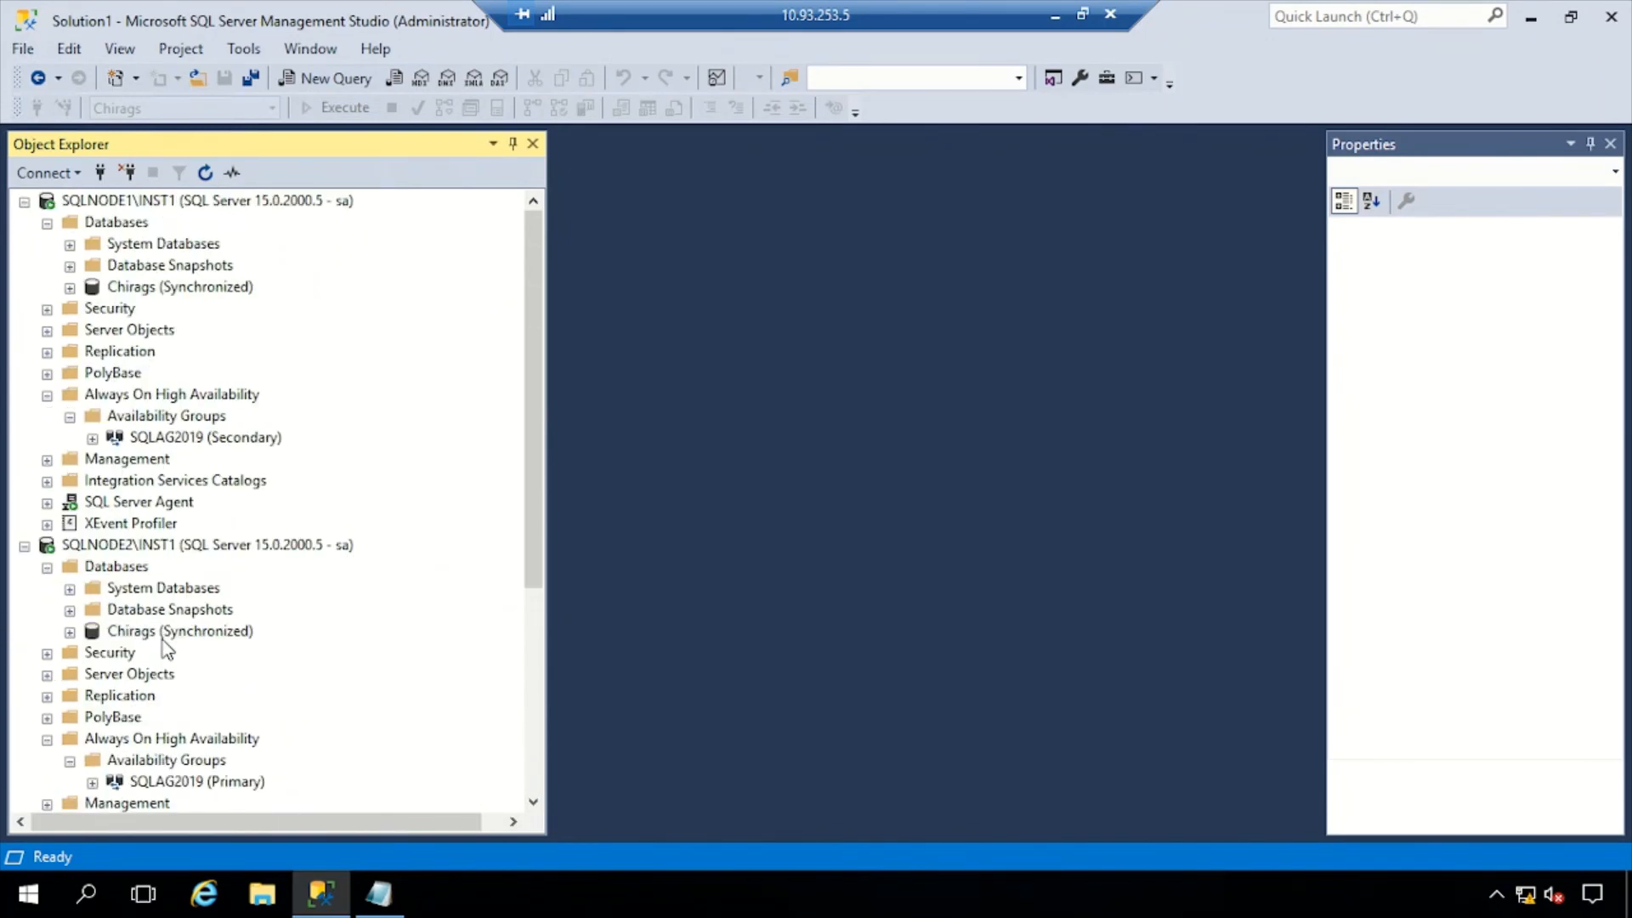
pyautogui.scroll(-4, 166, 629)
pyautogui.click(46, 653)
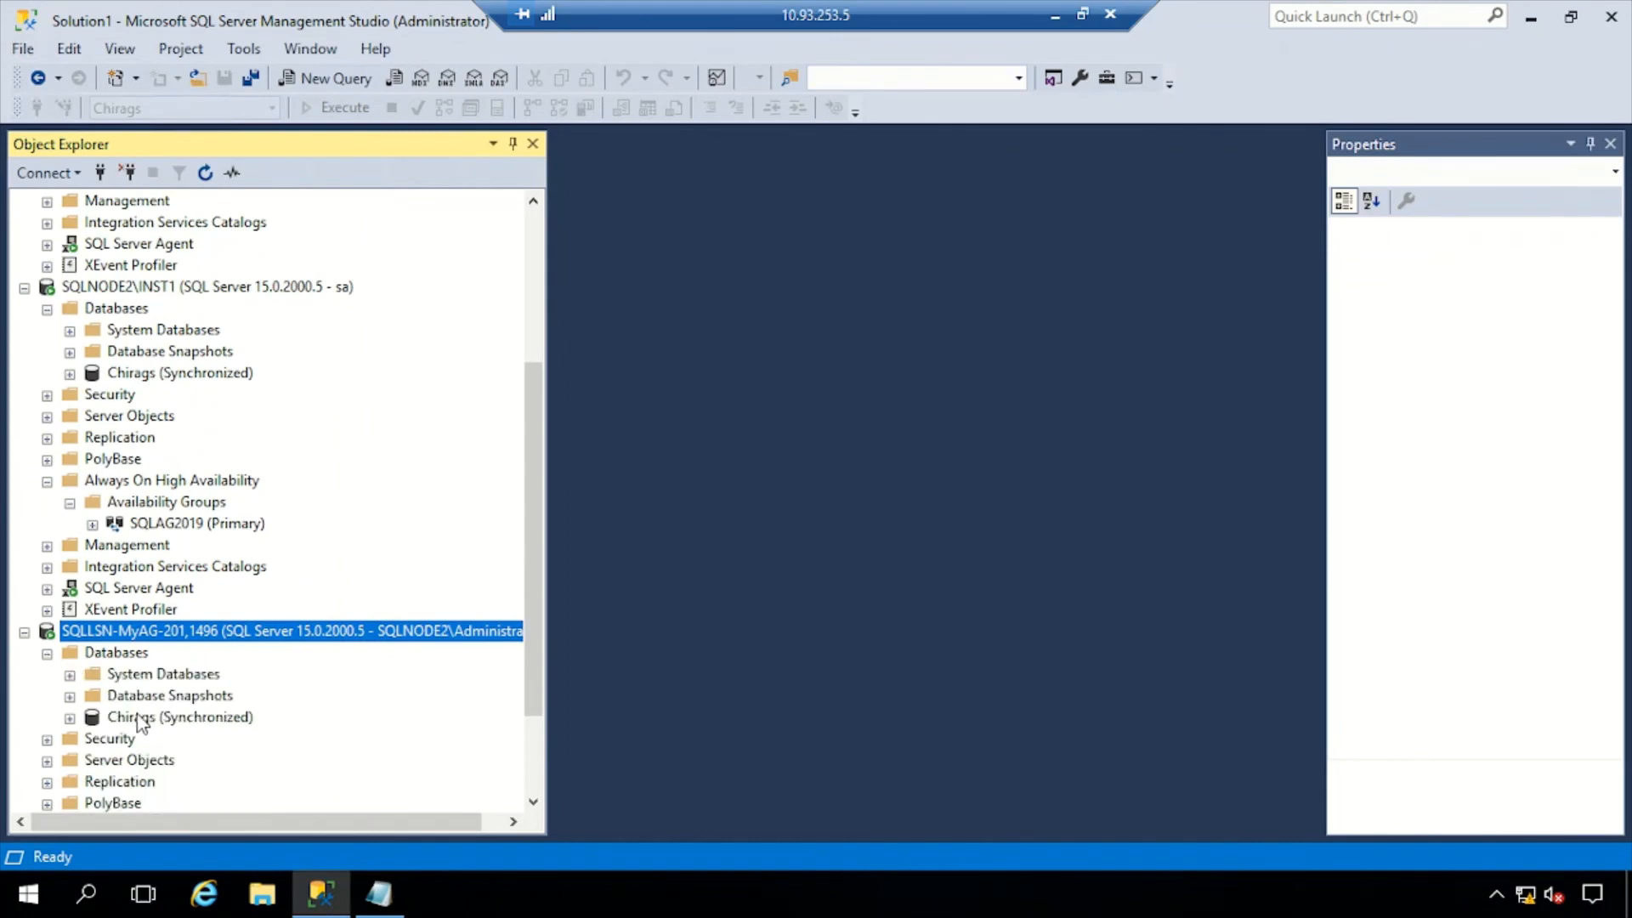
# Disconnect the listener, minimize the remote session, and bring up the Notepad tutorial notes.
pyautogui.scroll(1, 181, 733)
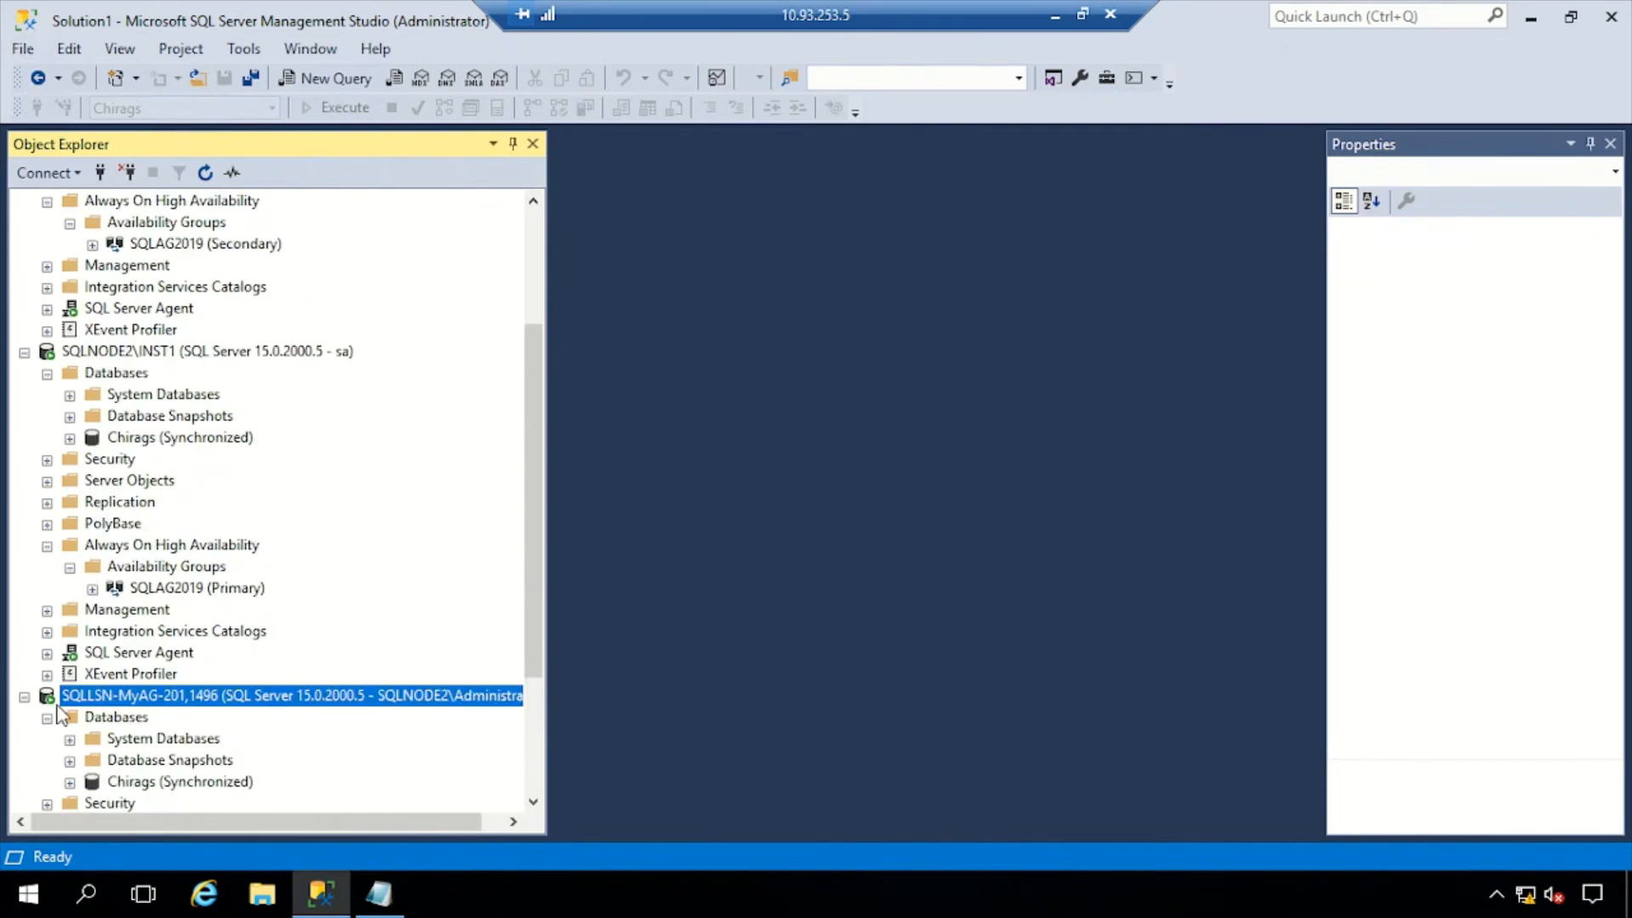
pyautogui.click(129, 176)
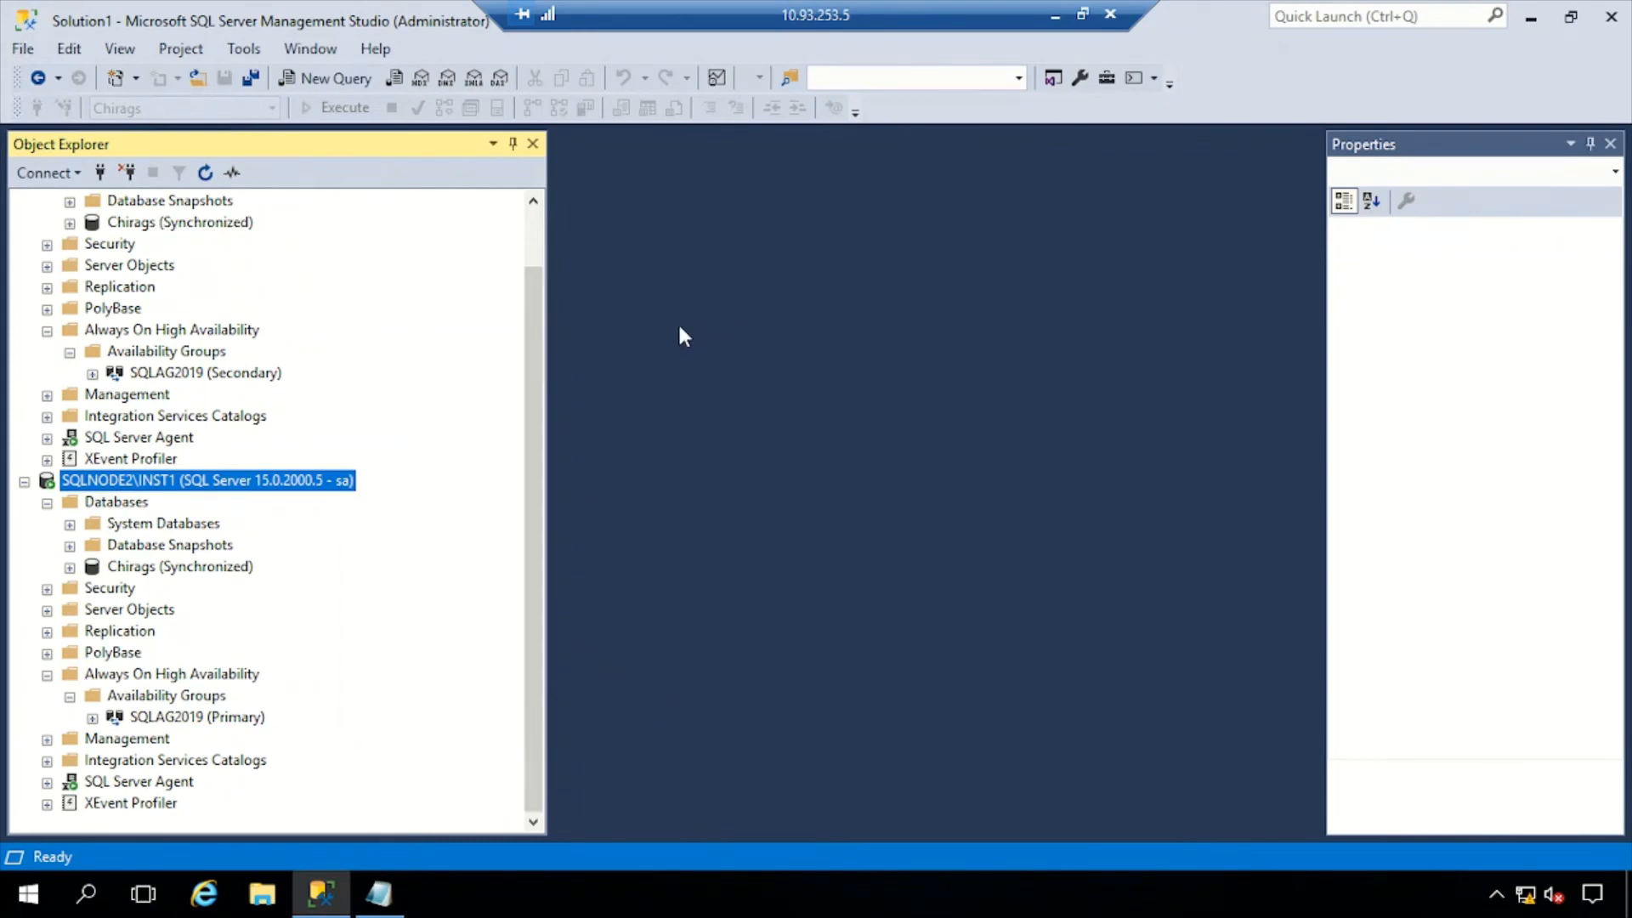
pyautogui.click(1055, 15)
pyautogui.click(333, 902)
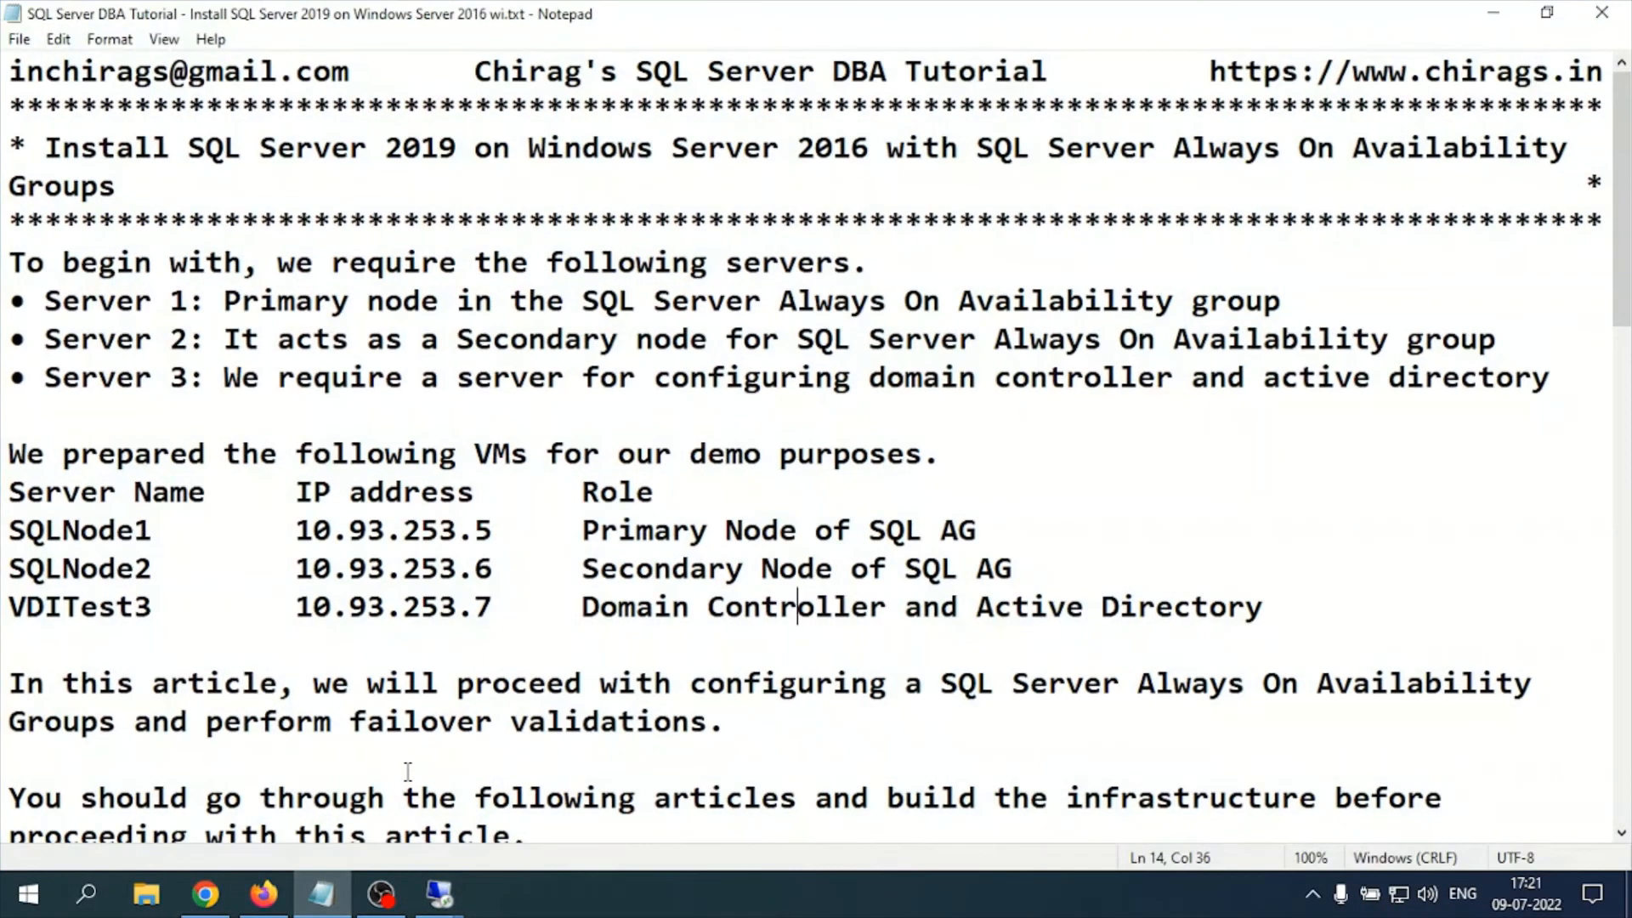
pyautogui.click(473, 530)
pyautogui.scroll(-4, 608, 606)
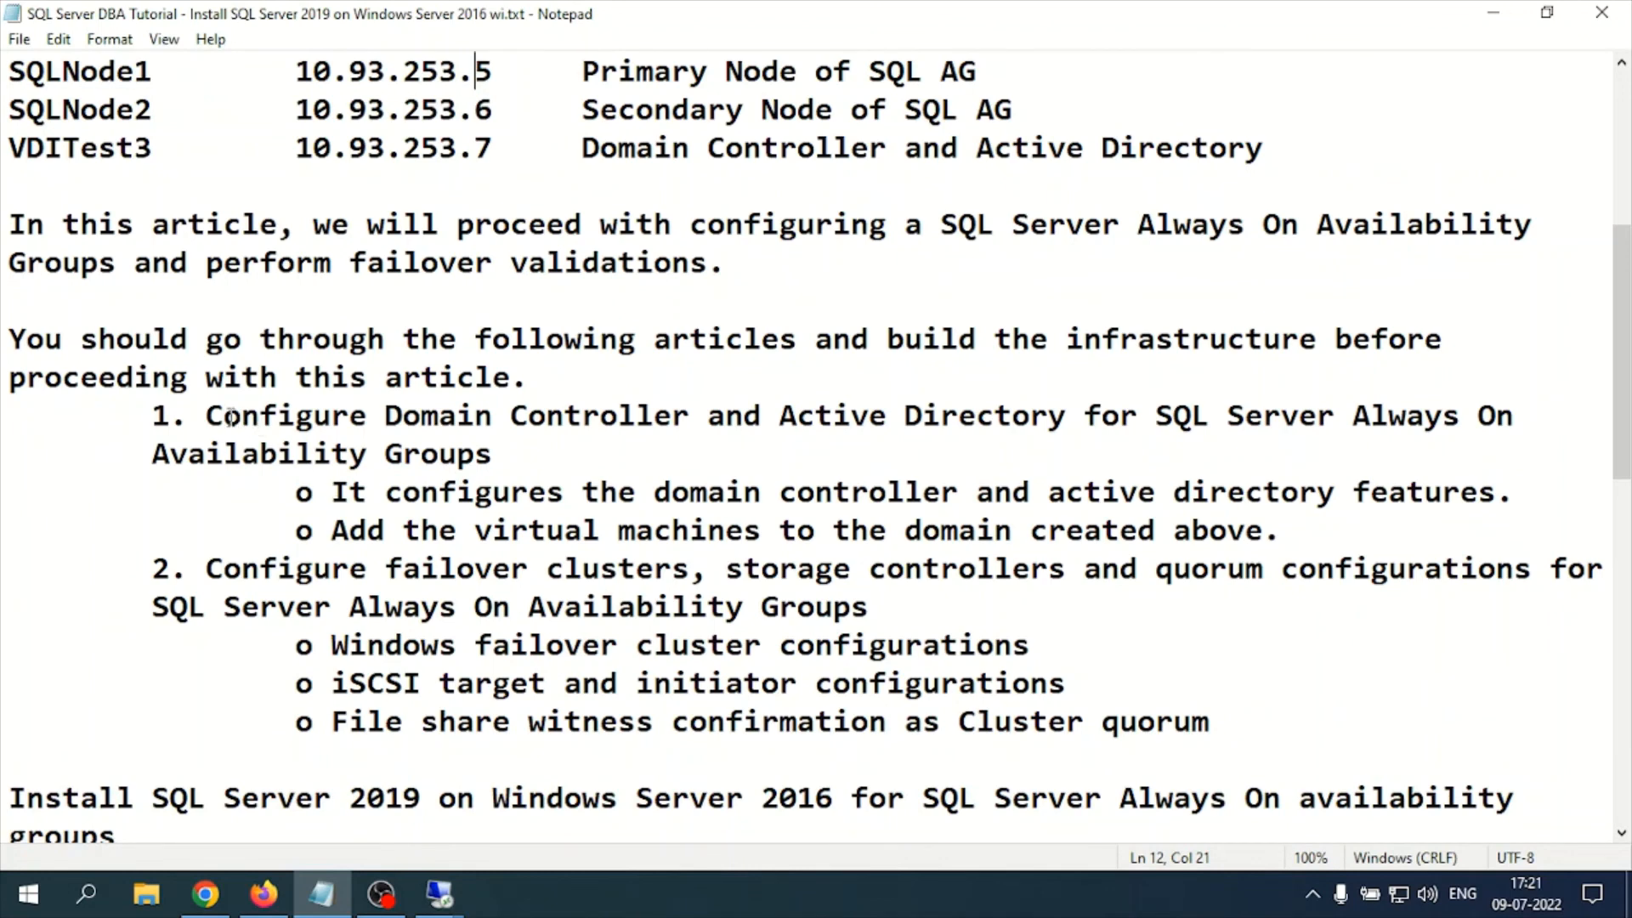
pyautogui.moveTo(199, 408); pyautogui.dragTo(593, 458)
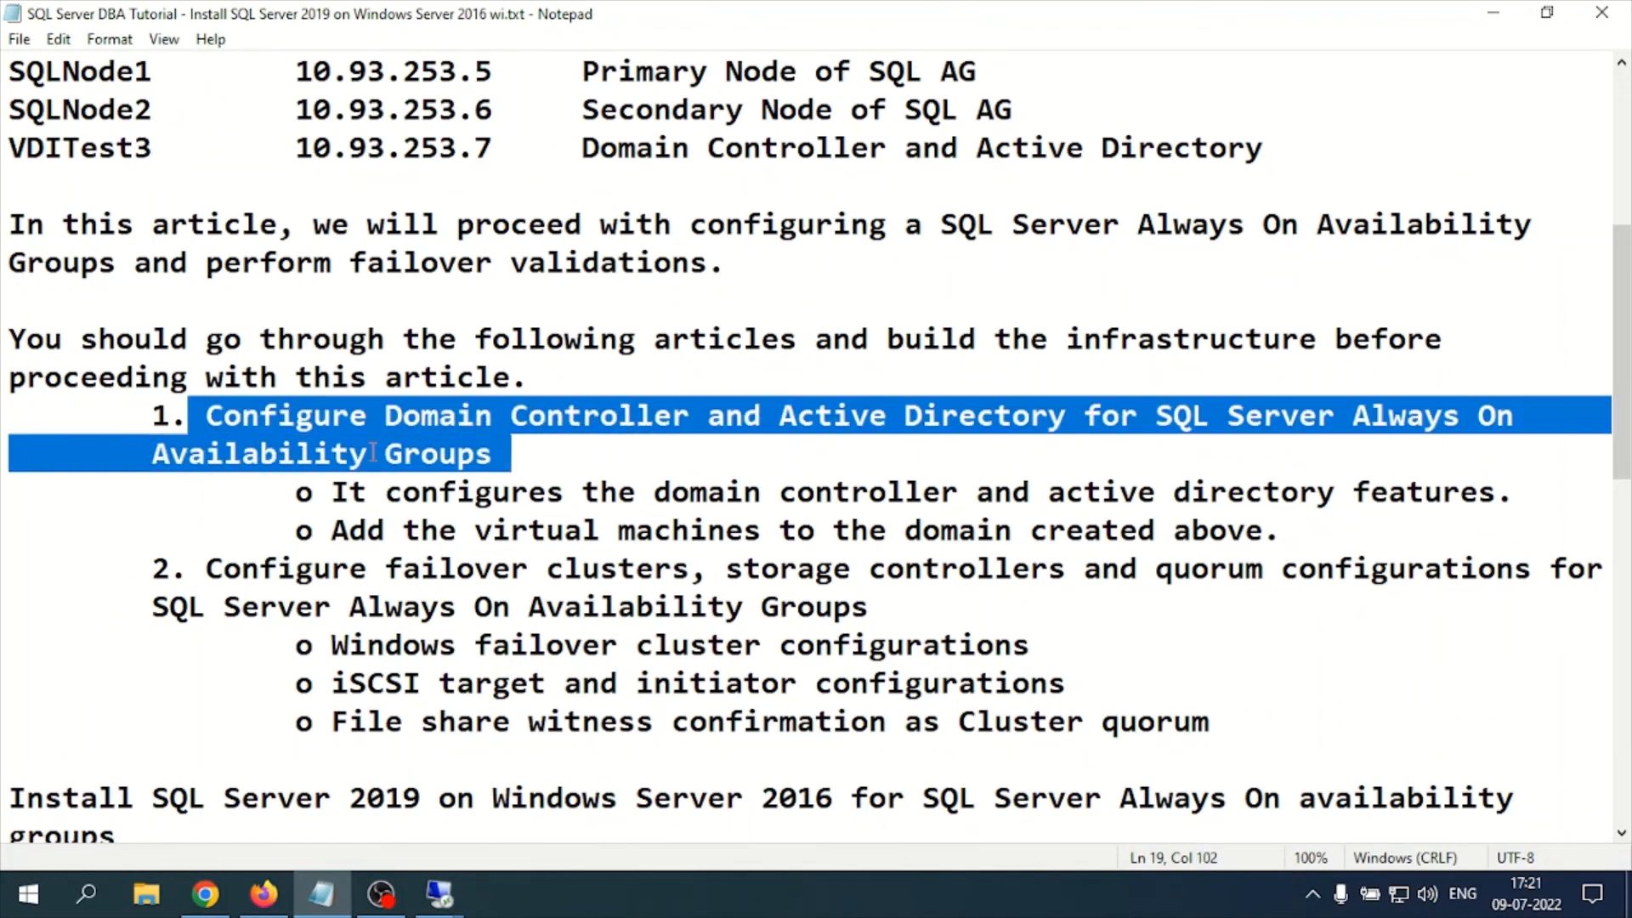
pyautogui.click(336, 442)
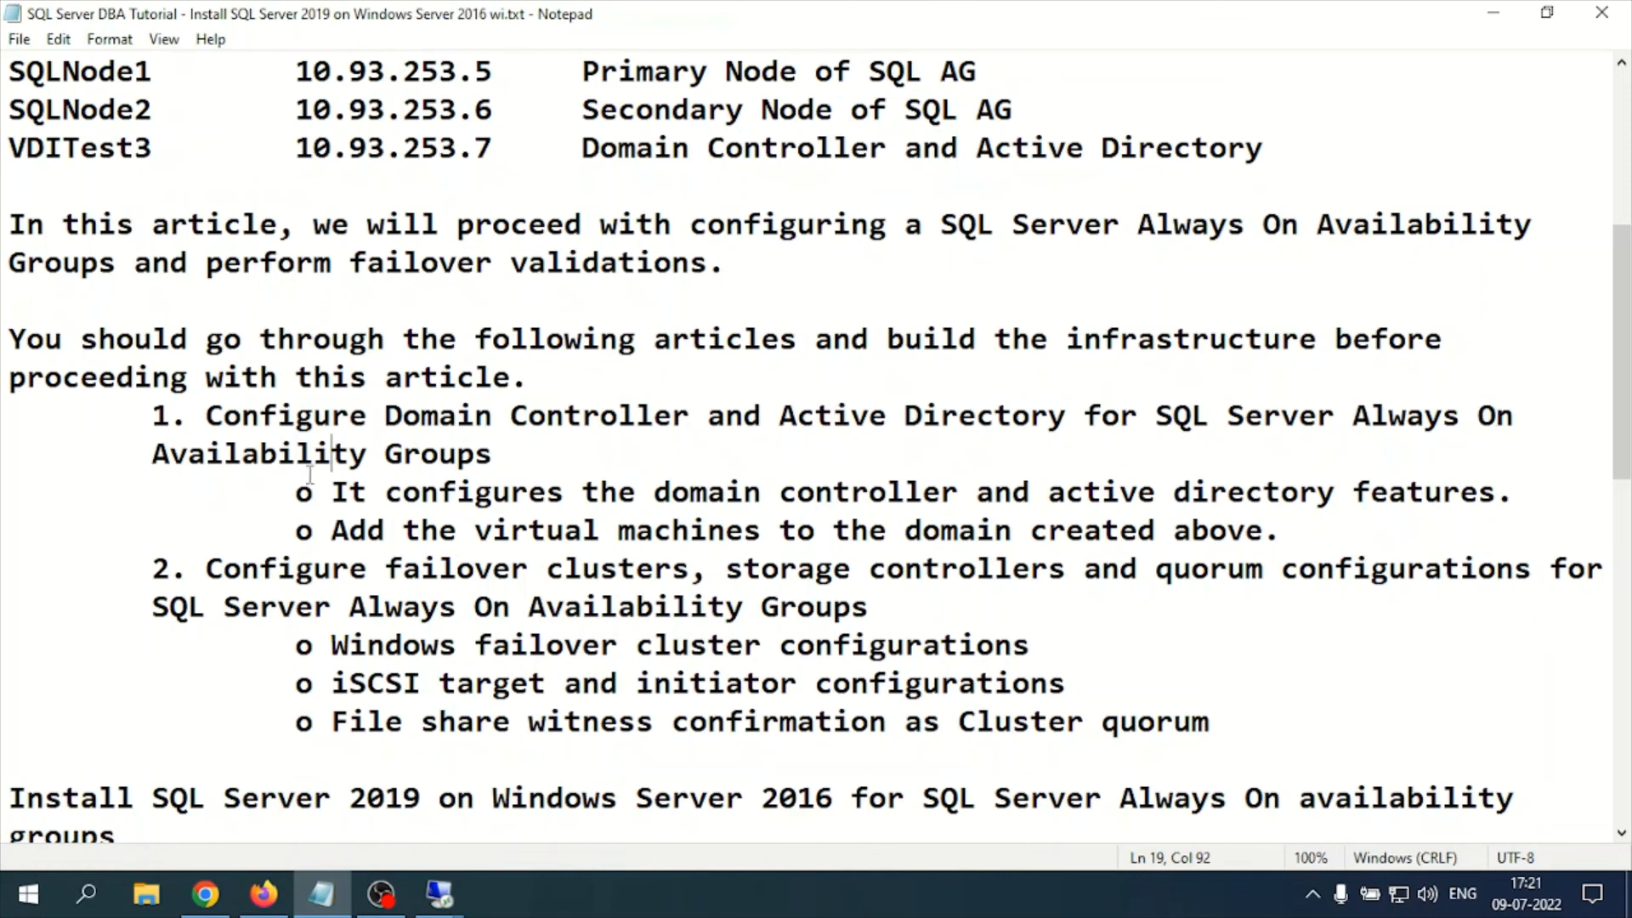
pyautogui.moveTo(202, 568); pyautogui.dragTo(527, 606)
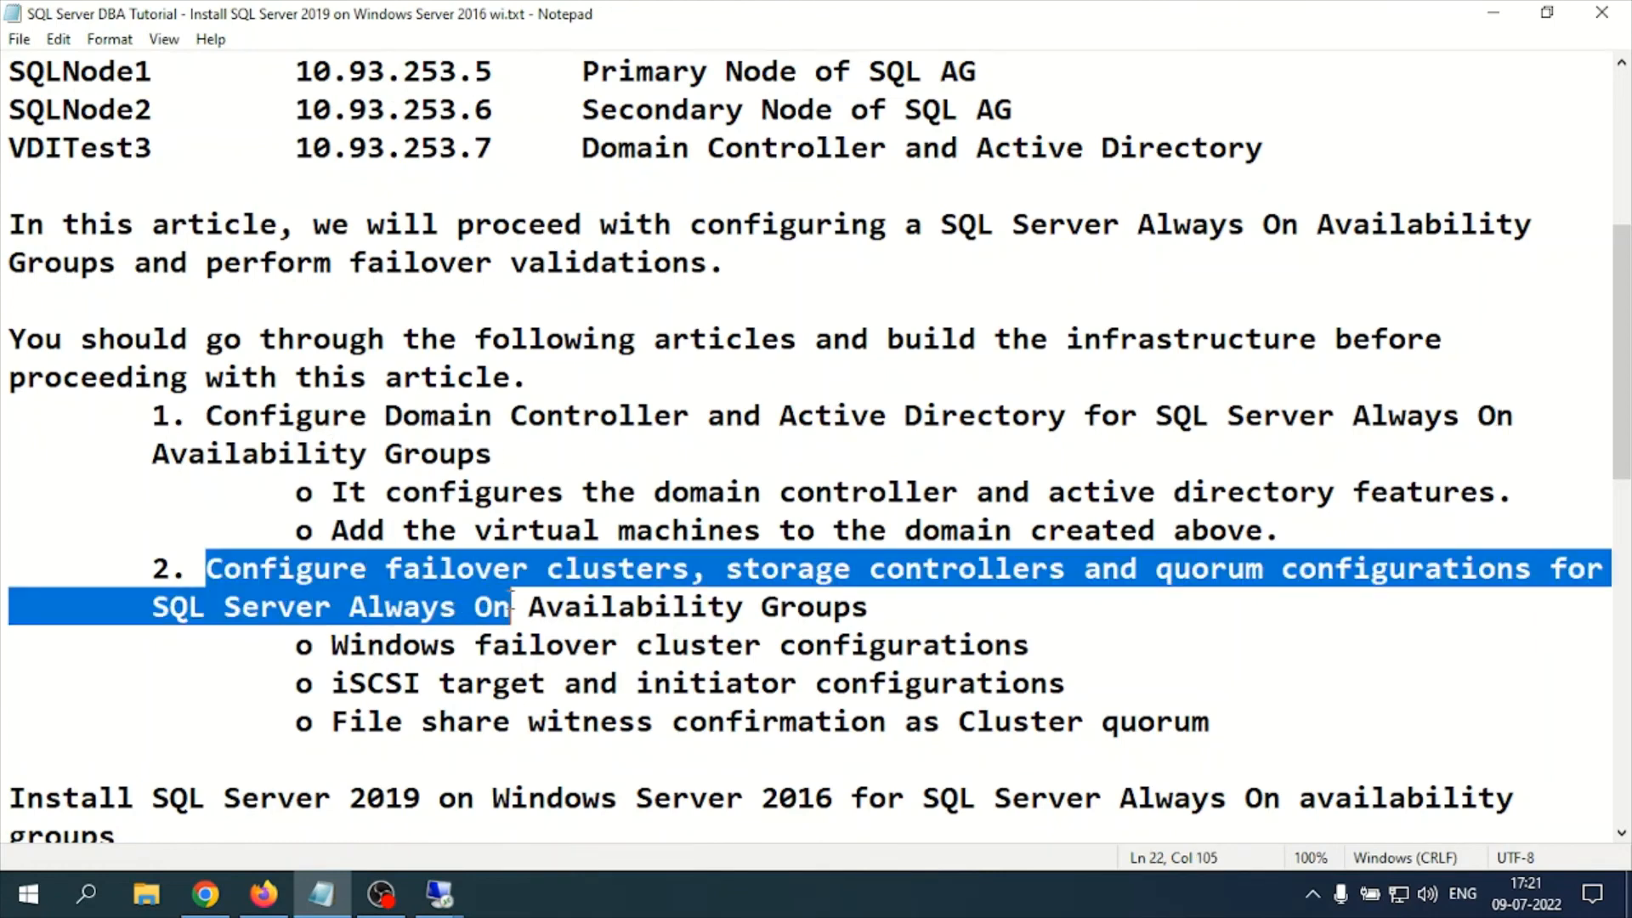
pyautogui.click(703, 606)
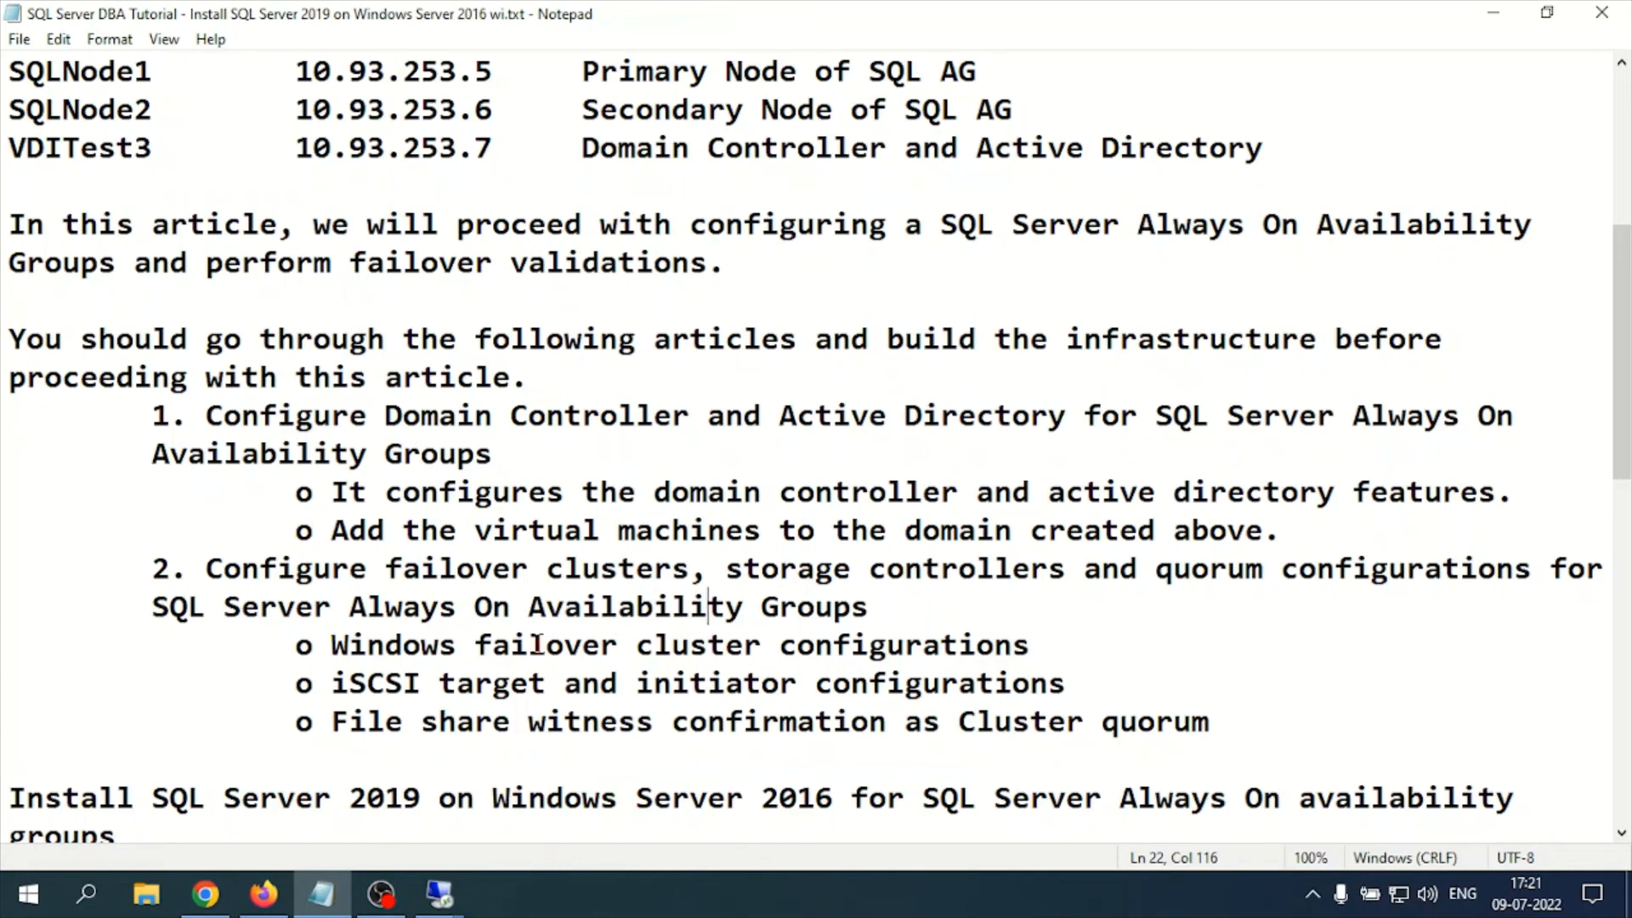
pyautogui.scroll(-3, 546, 617)
pyautogui.scroll(7, 527, 601)
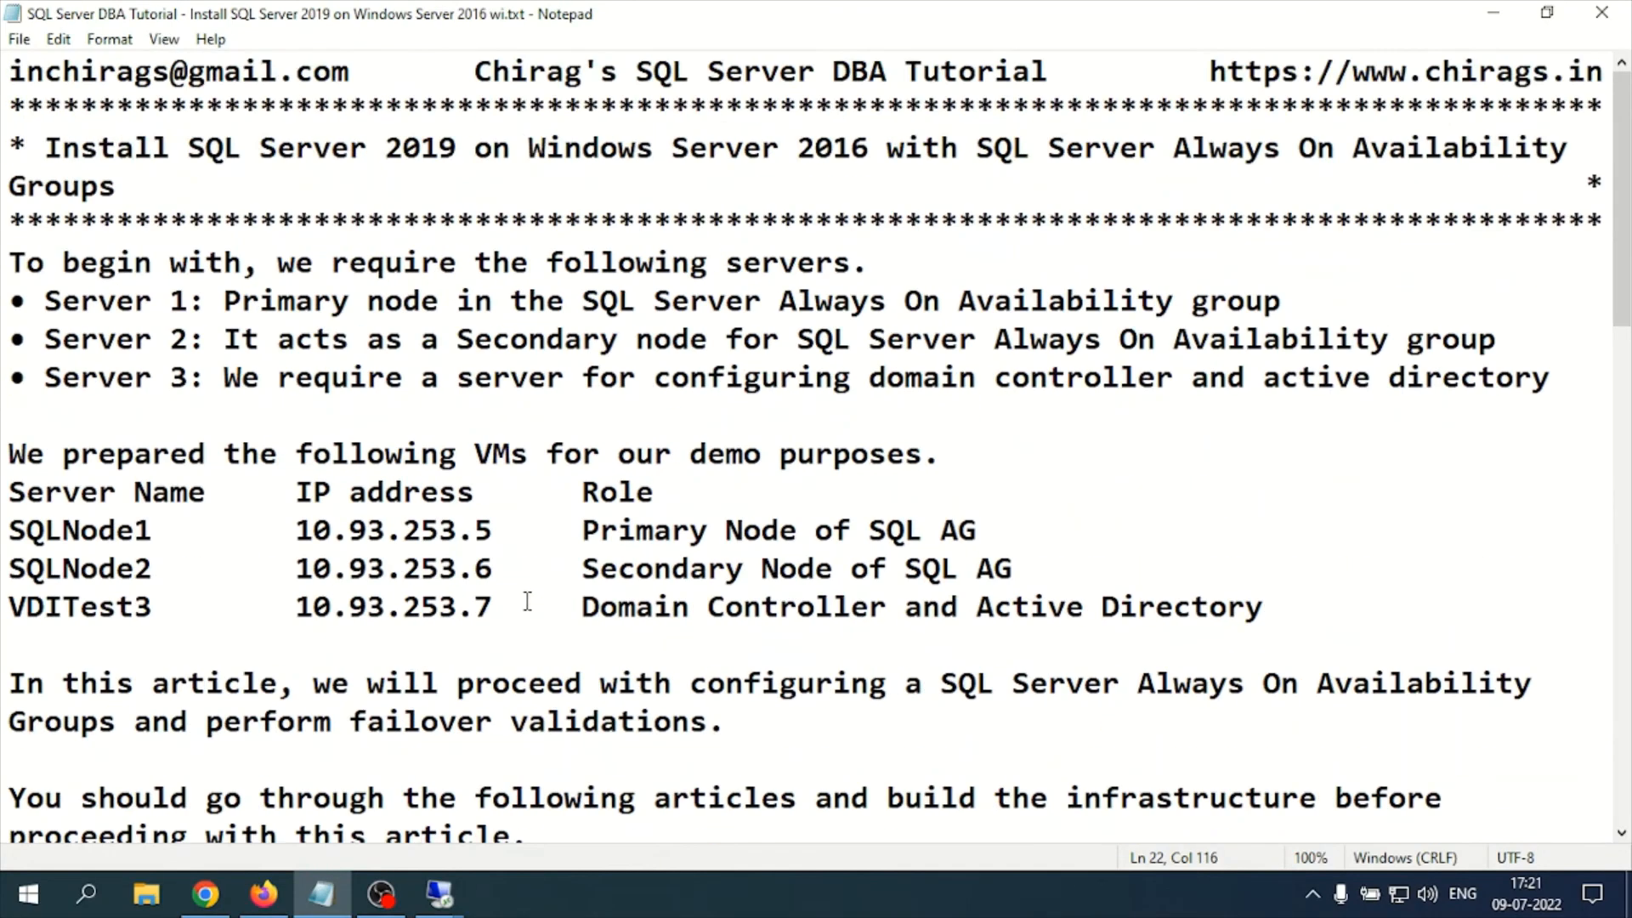